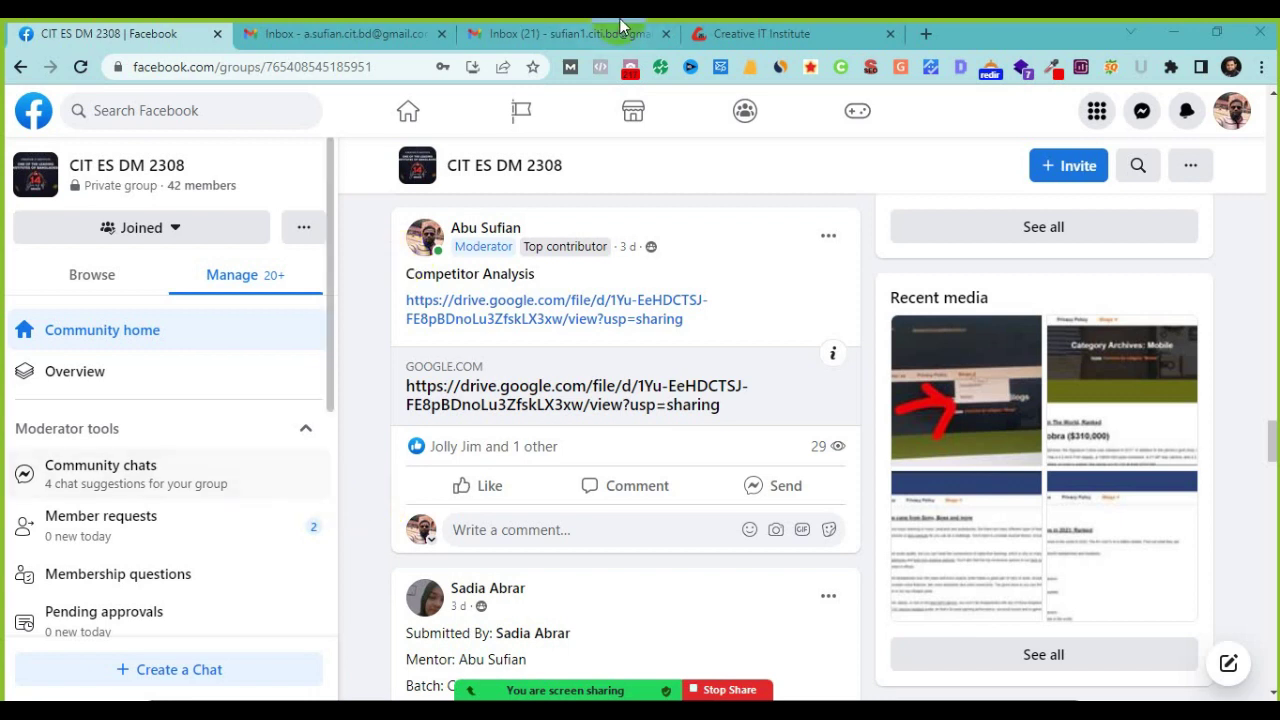
Step: Switch to the Gmail inbox, admit the waiting participant to the meeting, and open Google Drive
click(385, 33)
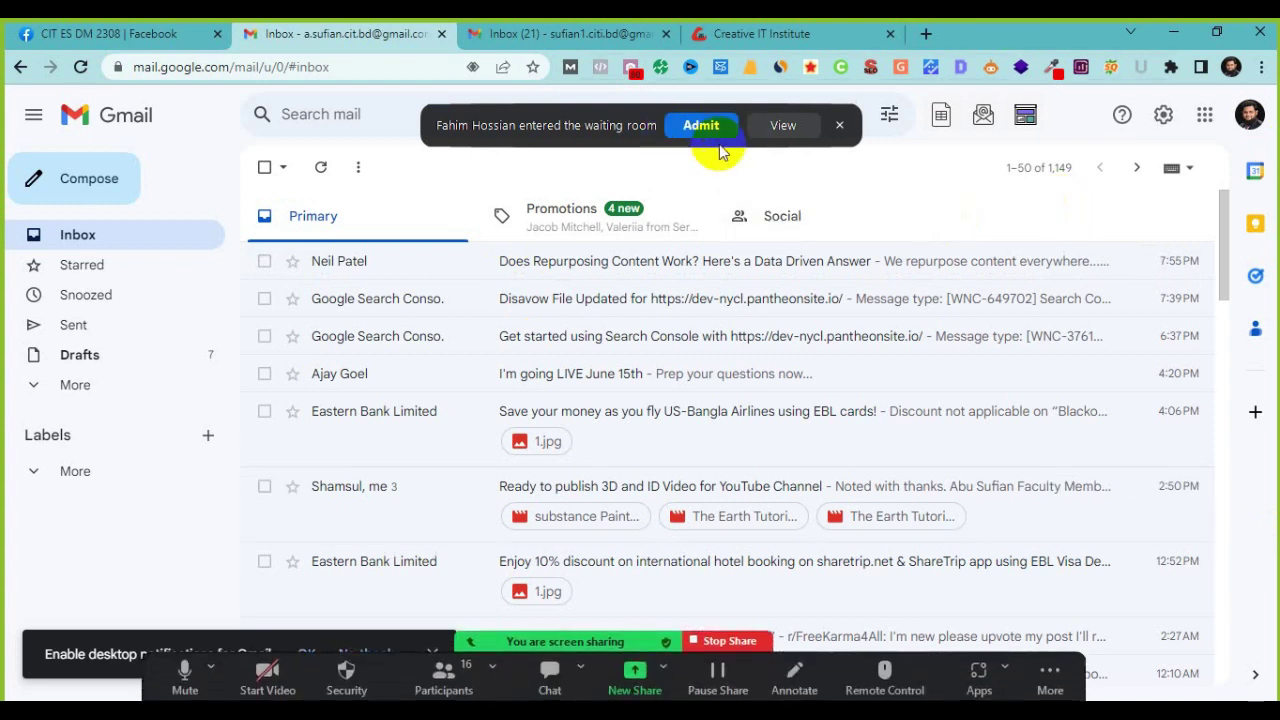
click(718, 126)
click(1204, 116)
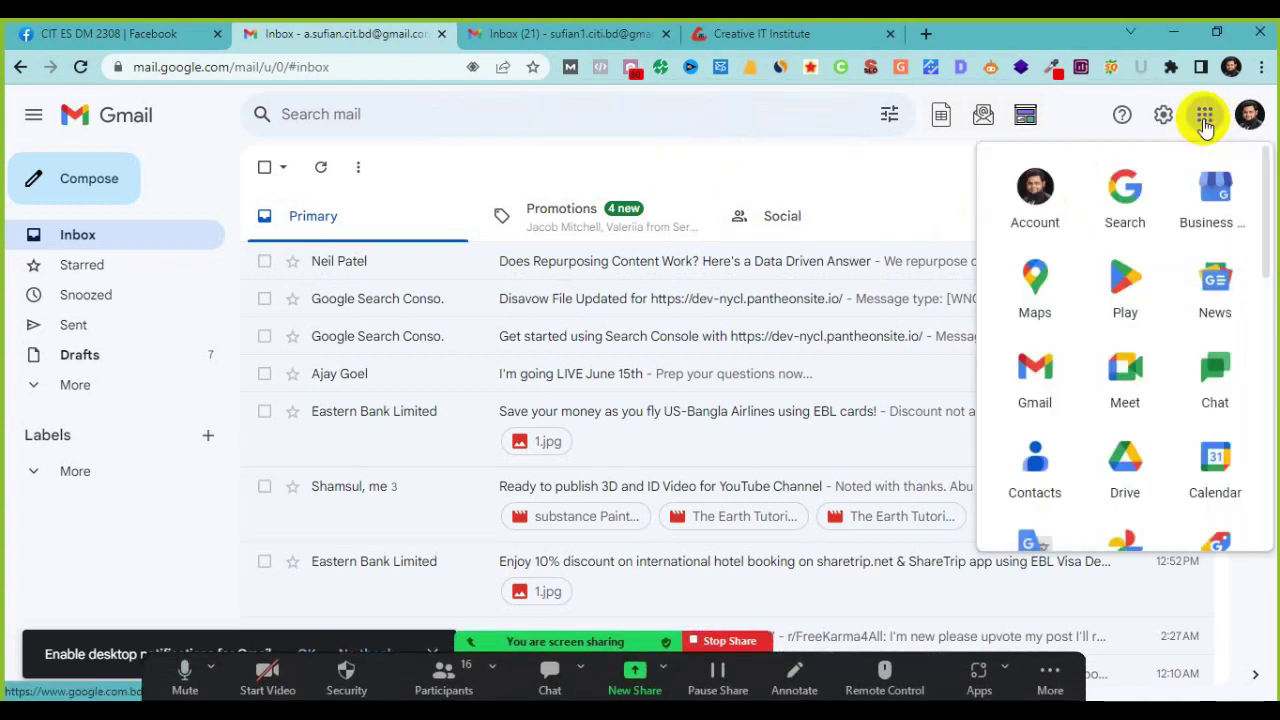
click(1140, 455)
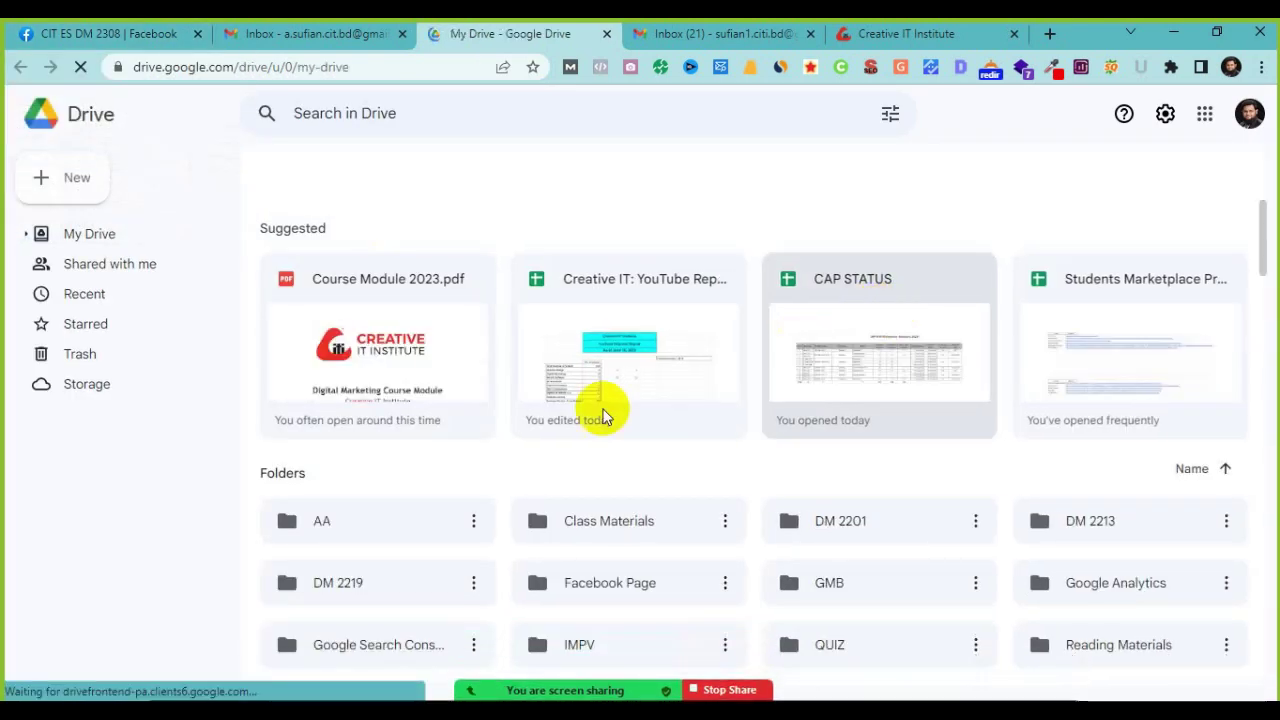
Step: Open the KW-research-template Affiliate spreadsheet from the 4. AKR folder in Class Materials, and admit the waiting participant
double_click(606, 288)
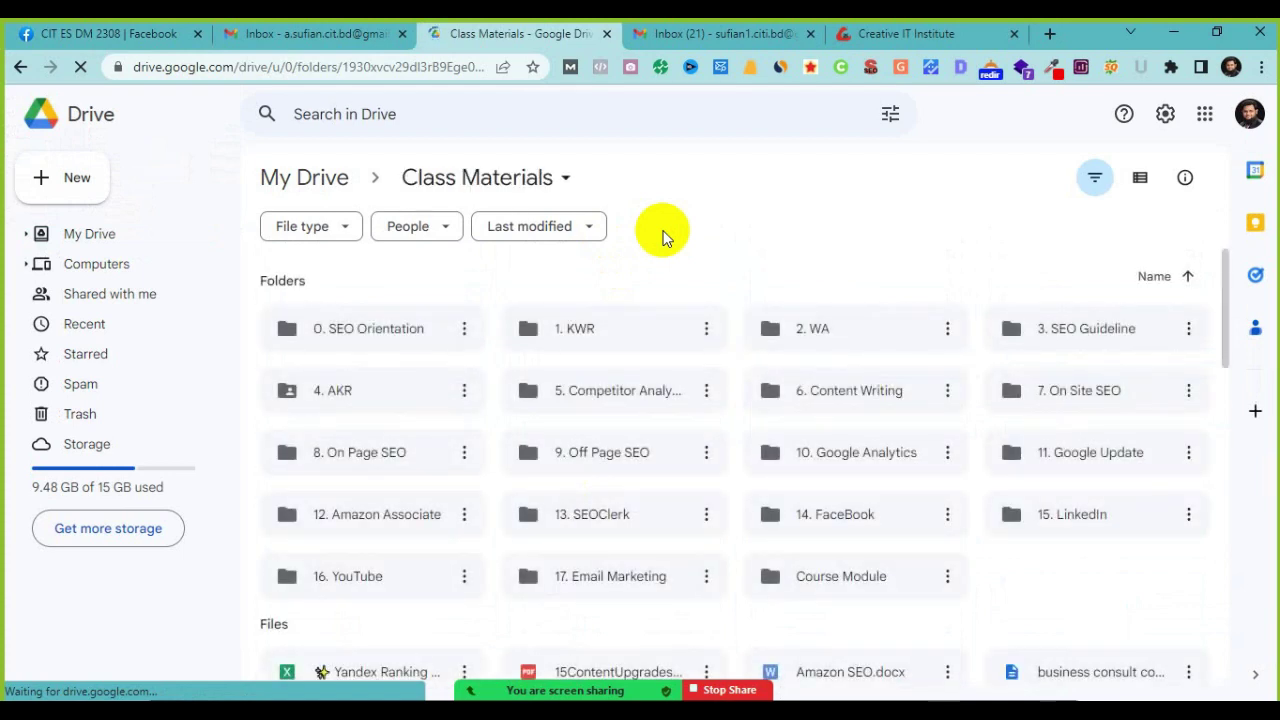
double_click(411, 392)
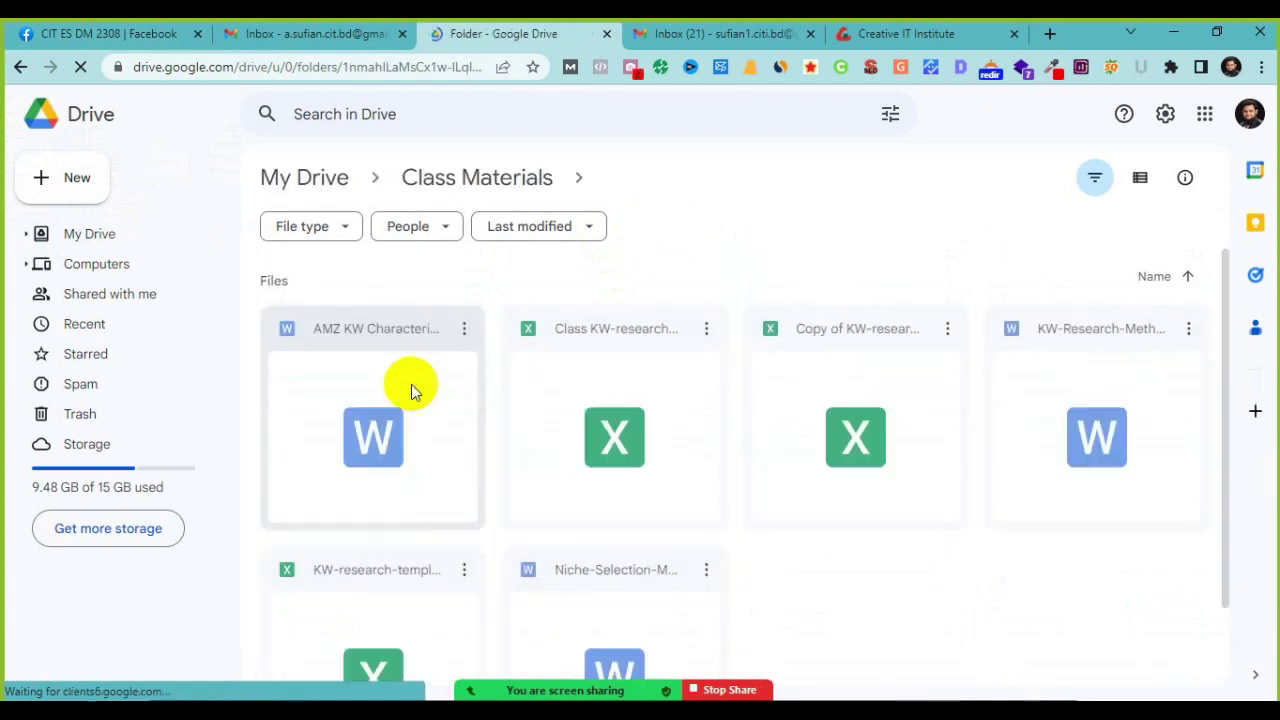
scroll(909, 546, down, 1)
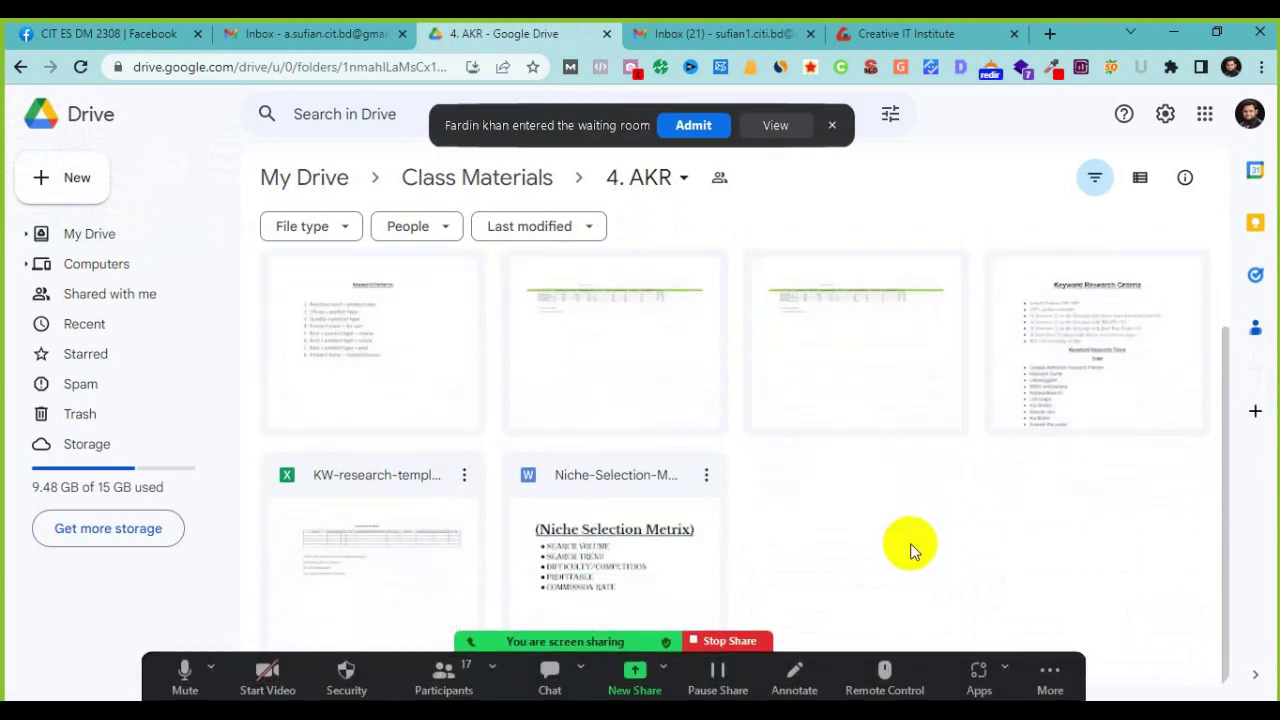
click(397, 537)
double_click(397, 537)
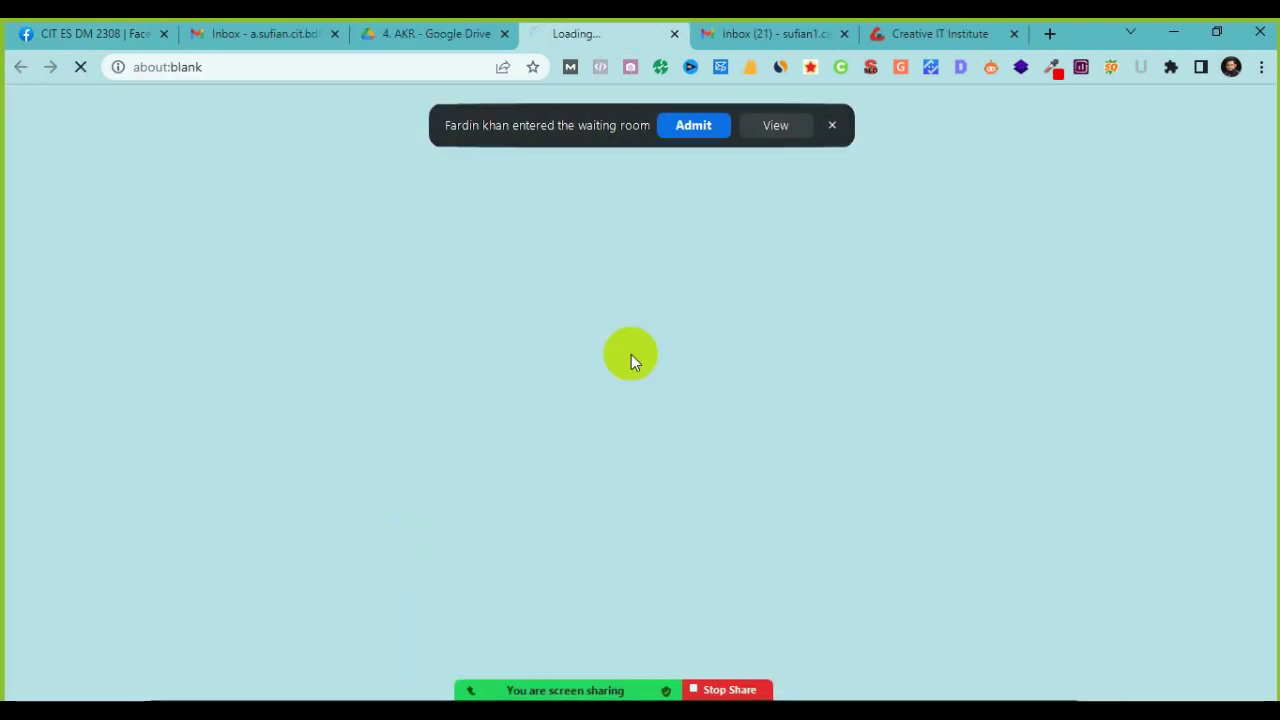
click(704, 131)
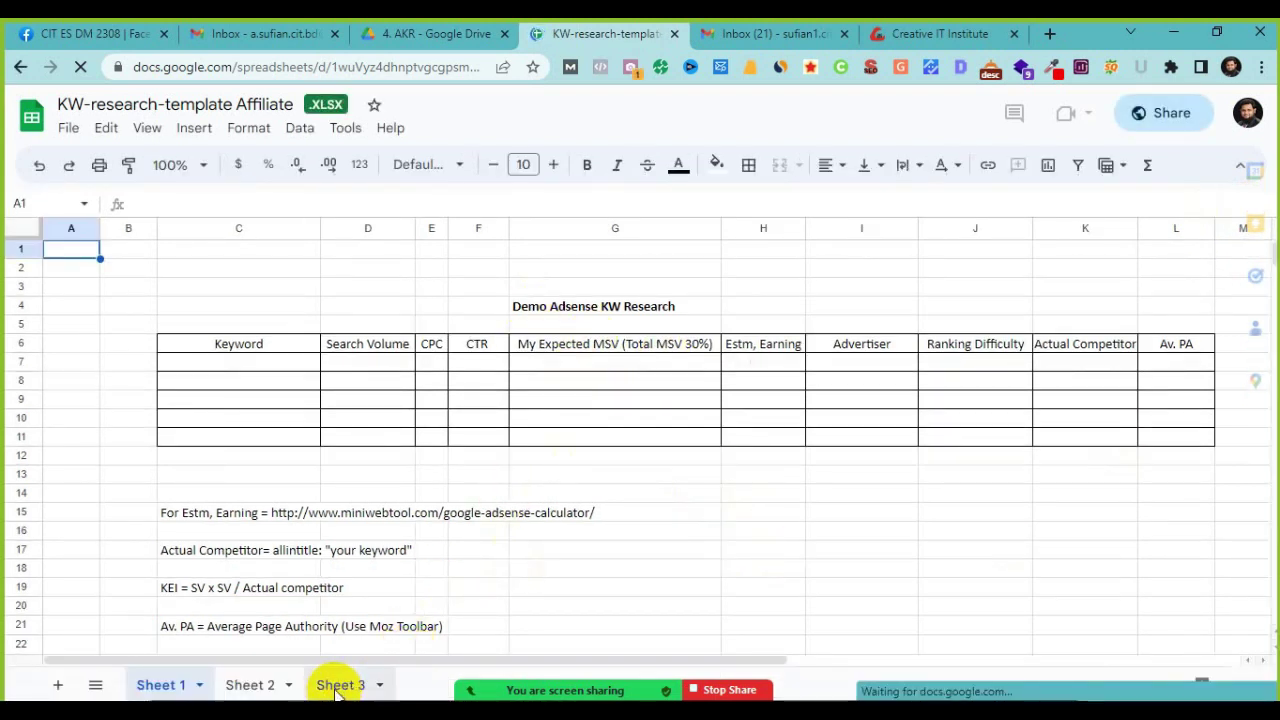
Step: Show Sheet 3 with the affiliate keyword research table and select the range C11:H16
click(338, 685)
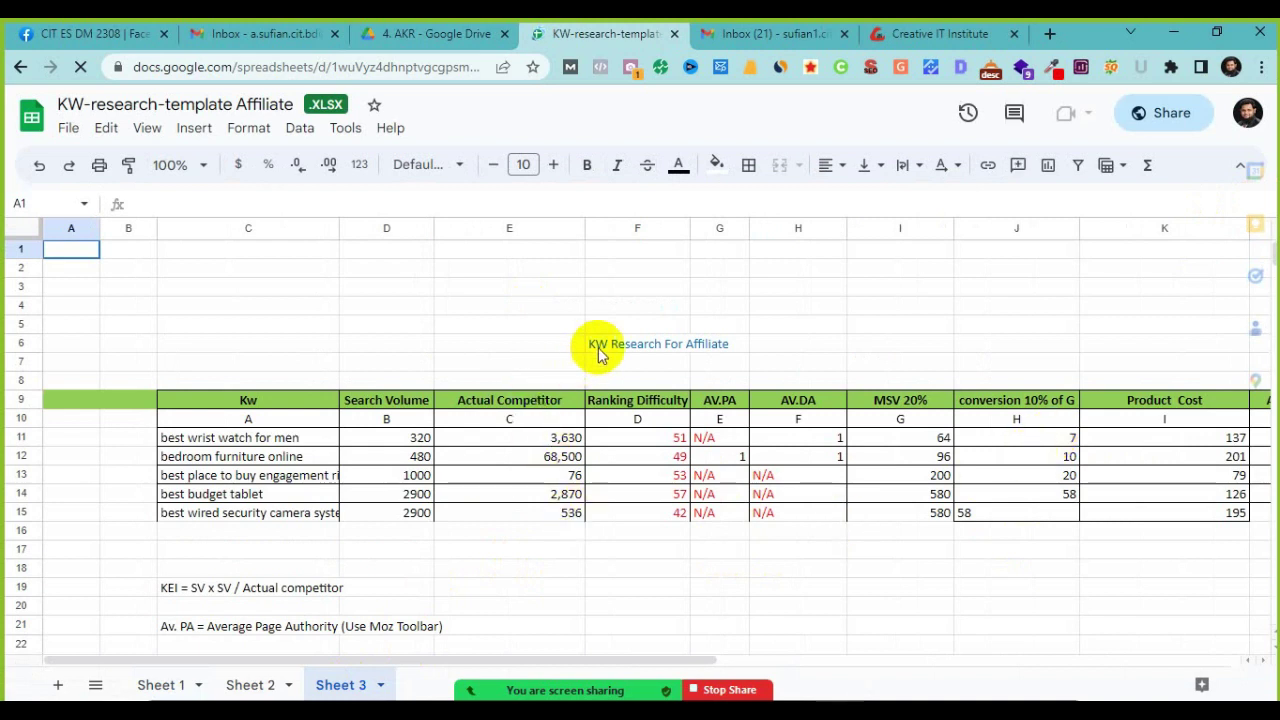
click(595, 345)
drag(286, 443, 838, 530)
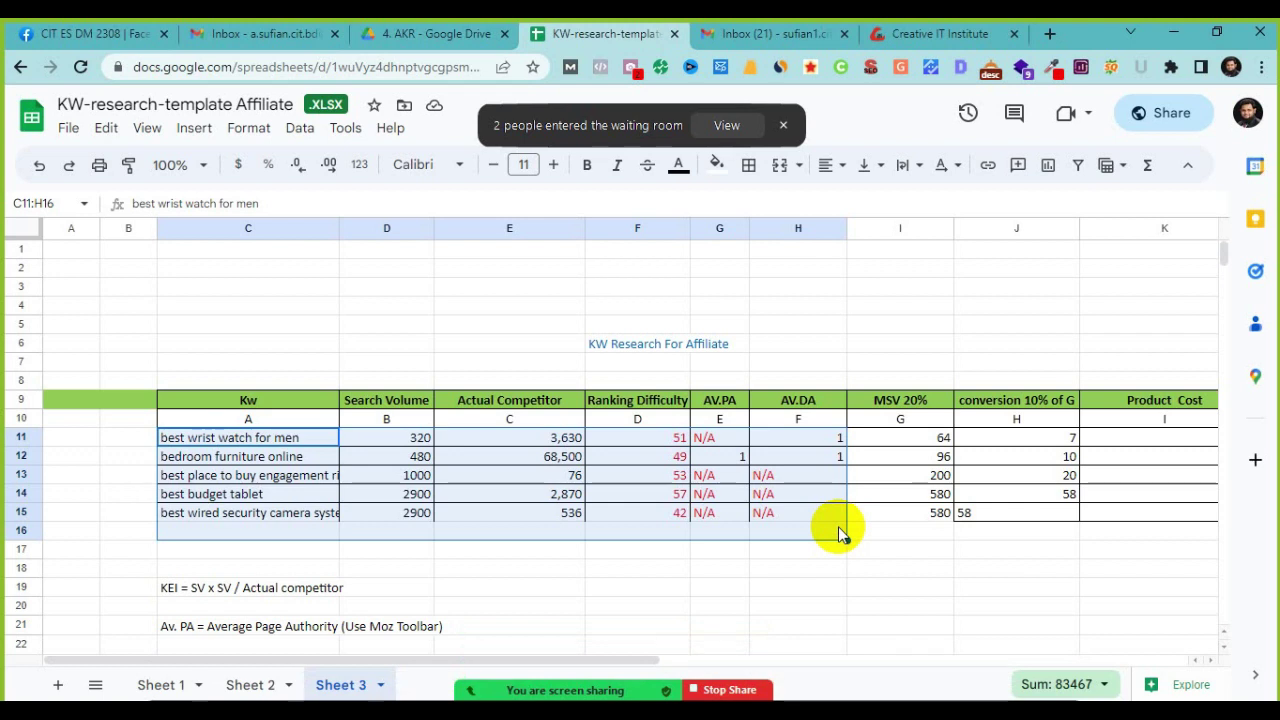
Step: Admit the people in the meeting's waiting room and minimize the participants window
click(727, 125)
click(775, 283)
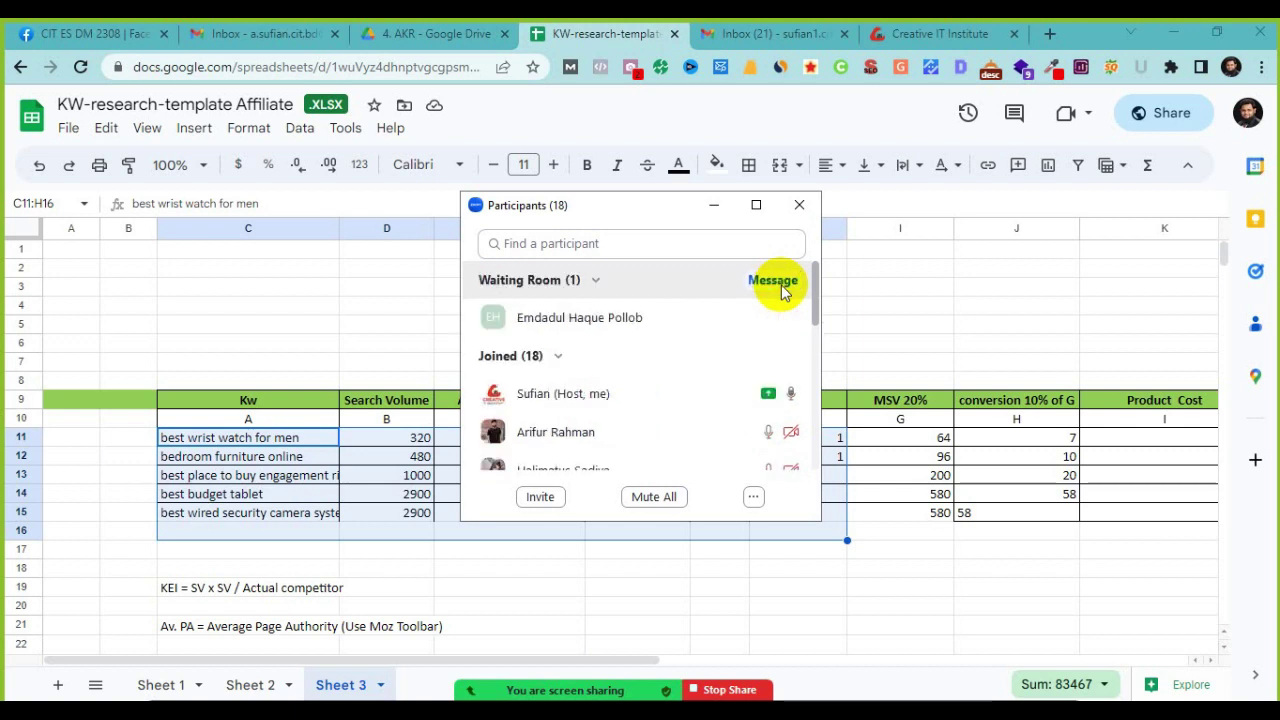
click(705, 325)
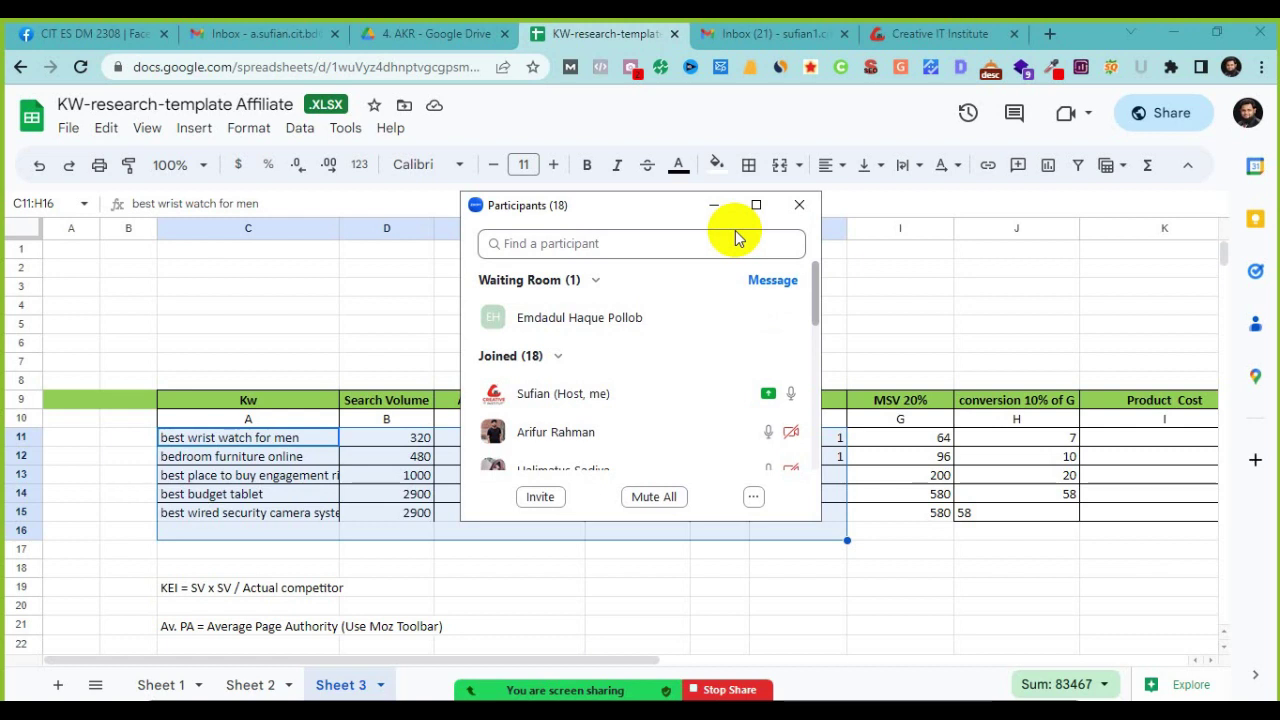
click(705, 317)
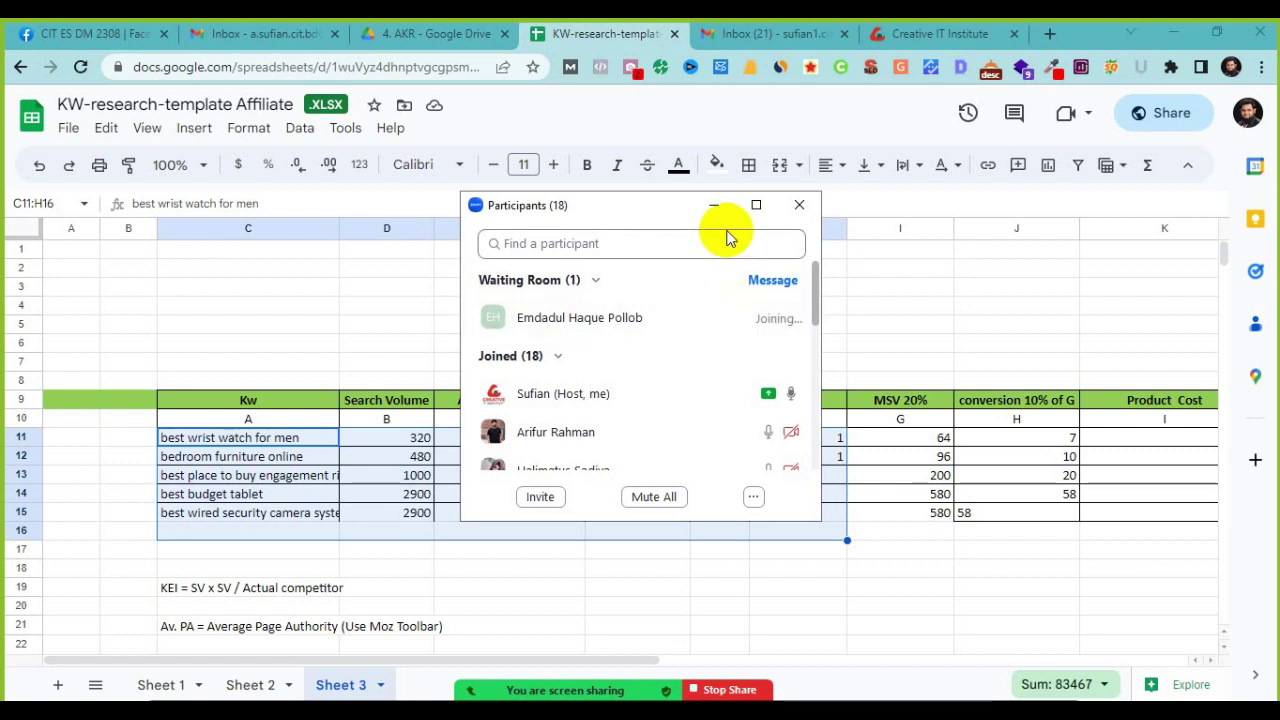
click(713, 205)
Step: Close the keyword research spreadsheet and open Course Module 2023.pdf from the Course Module folder in Class Materials
click(674, 33)
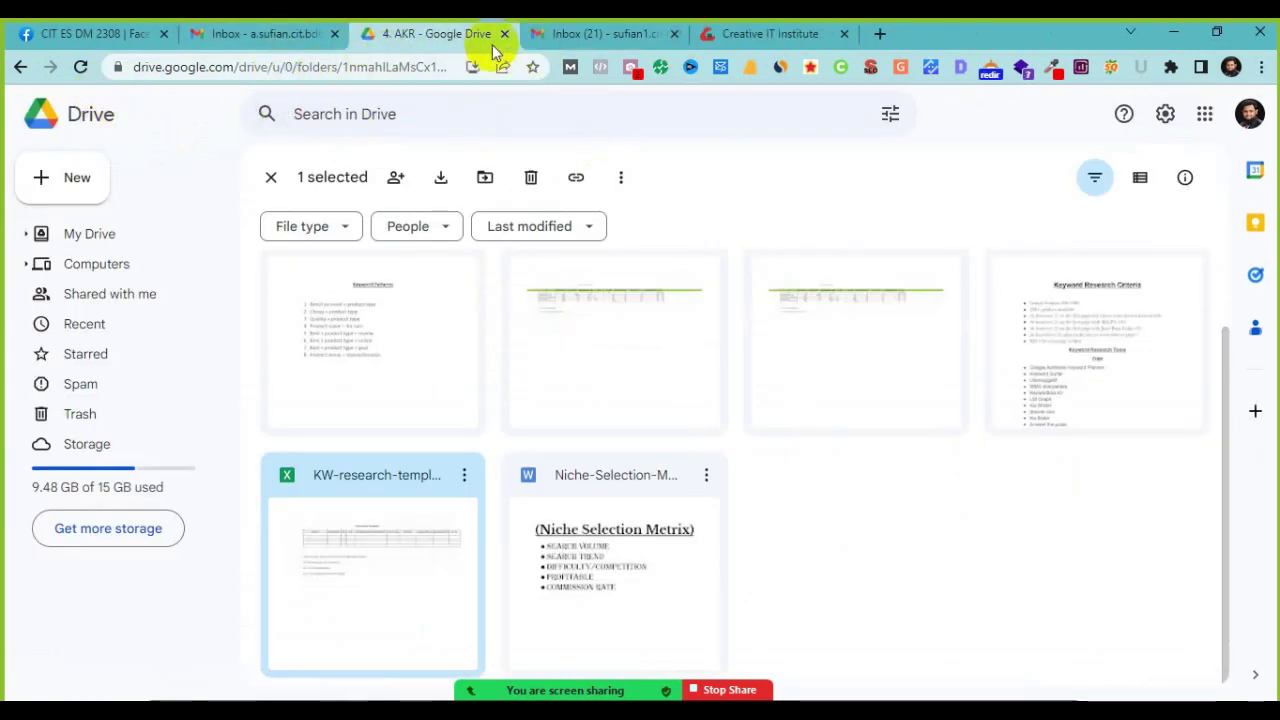
click(20, 67)
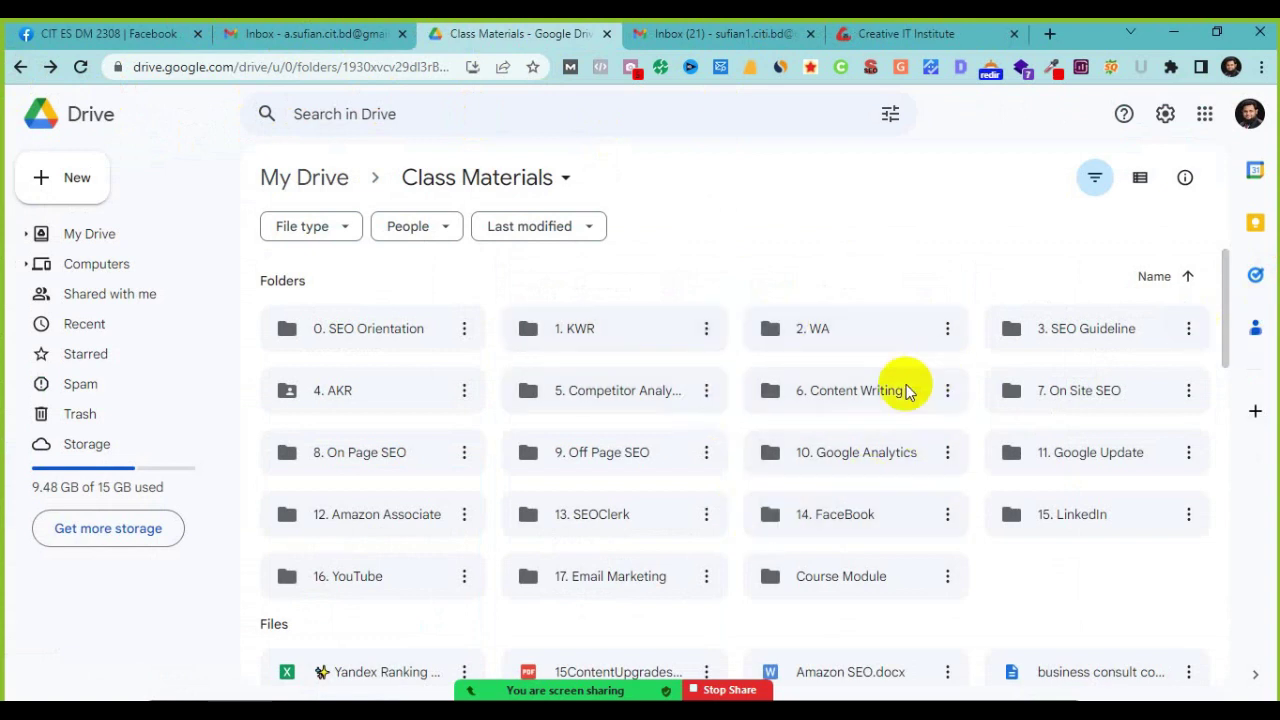
double_click(808, 586)
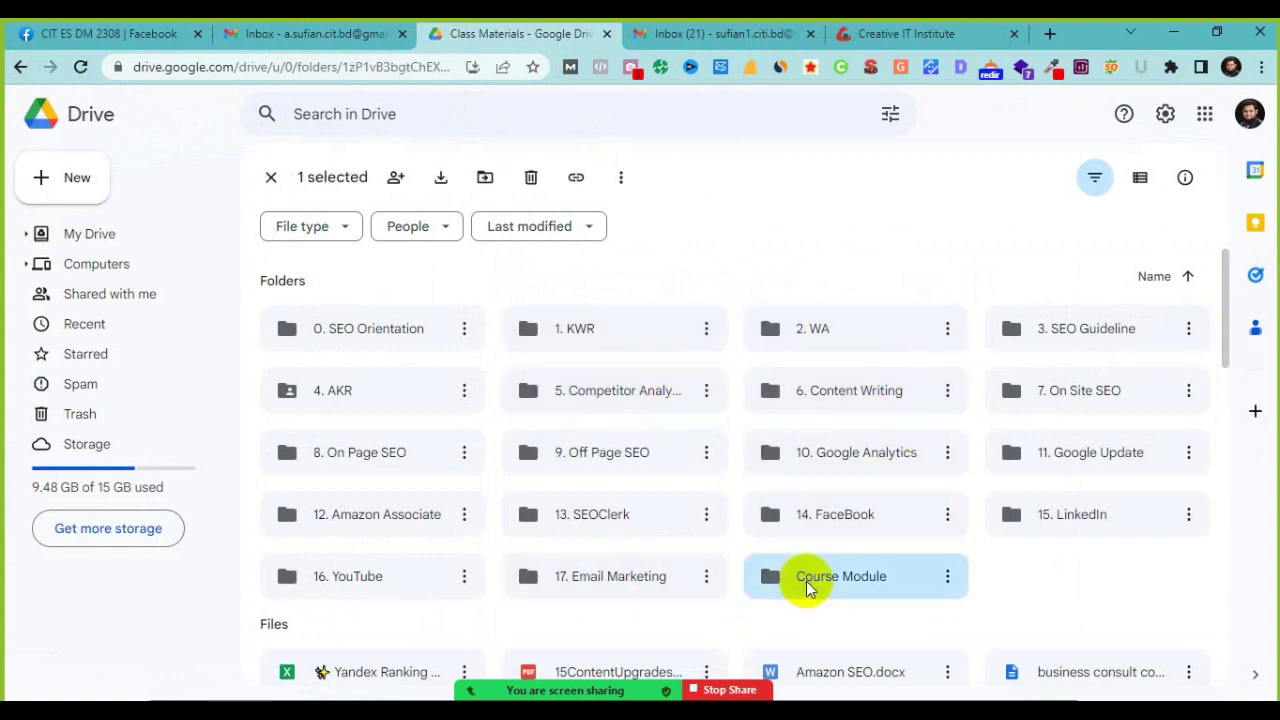
click(660, 380)
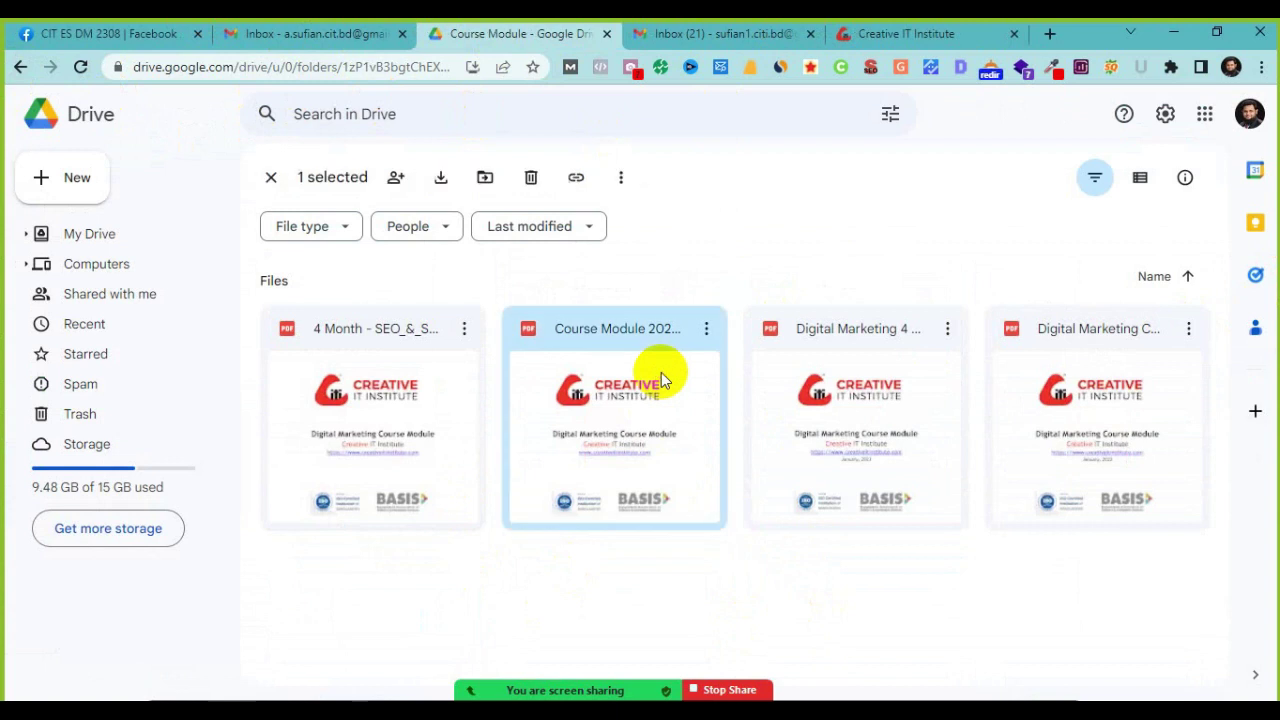
double_click(662, 376)
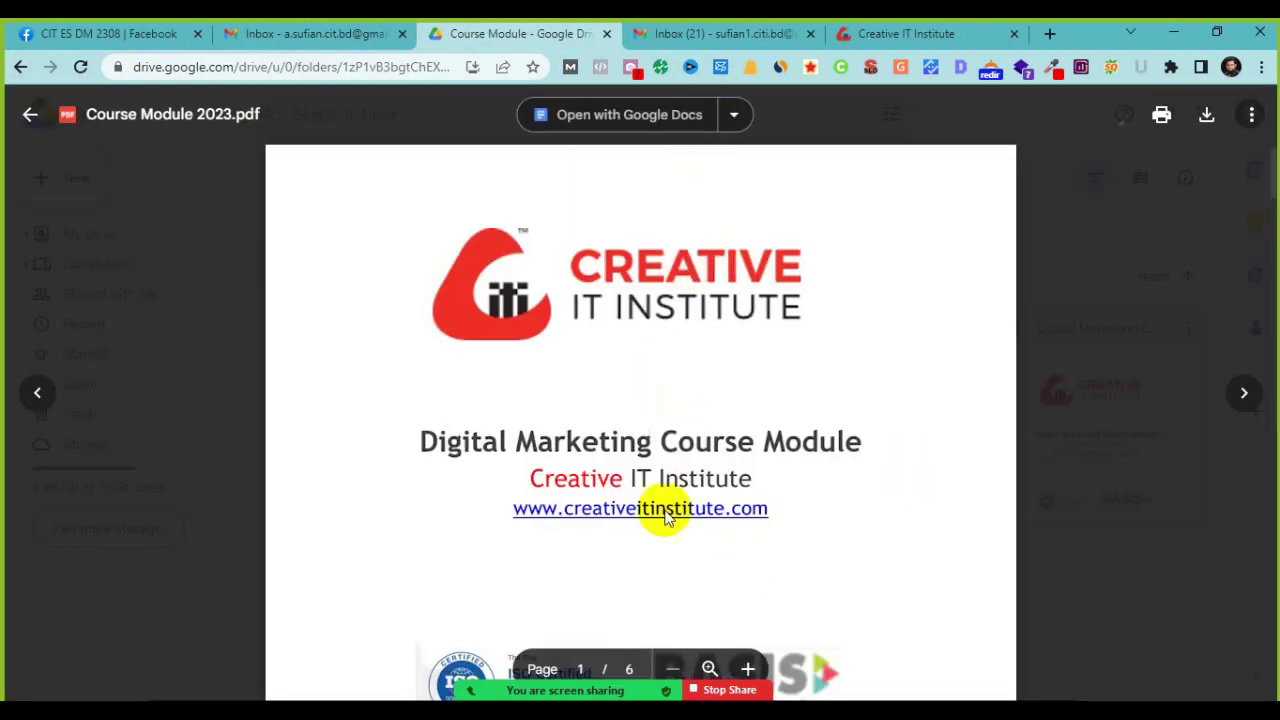
Step: Enlarge the course module PDF and examine the class schedule on page 3 around Class 12
scroll(663, 527, down, 4)
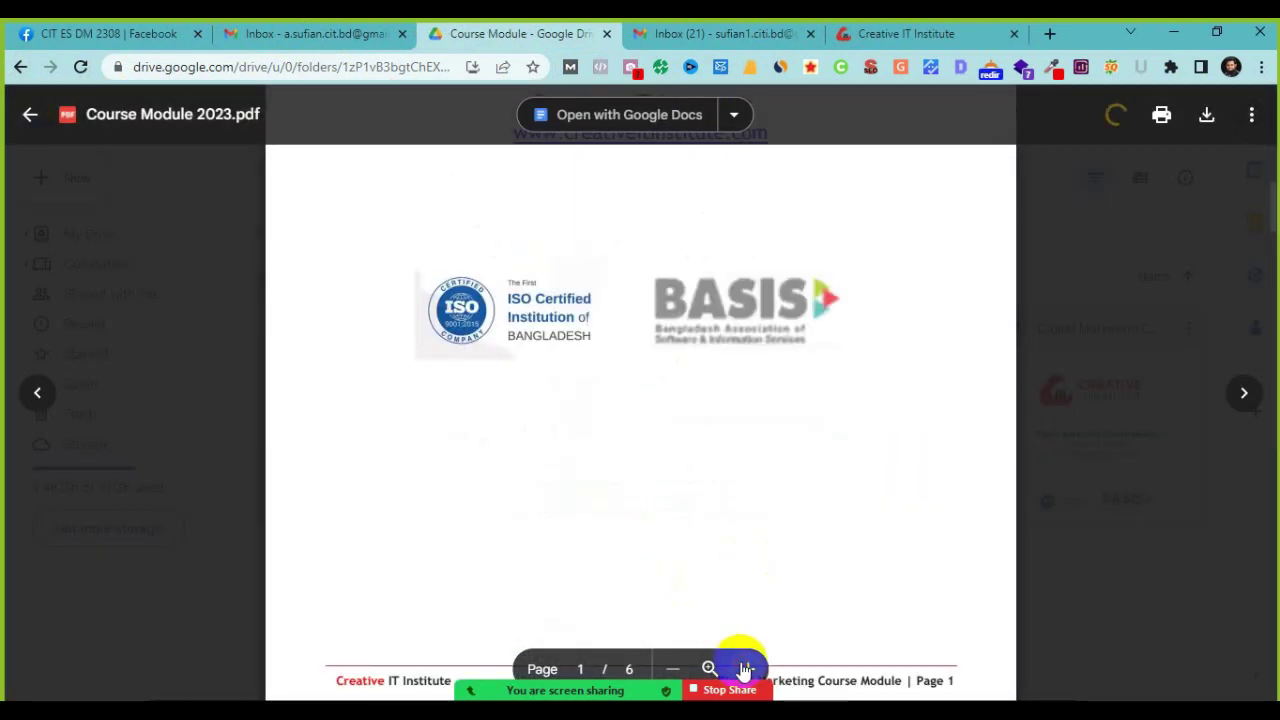
click(745, 670)
scroll(637, 551, down, 10)
scroll(637, 551, down, 15)
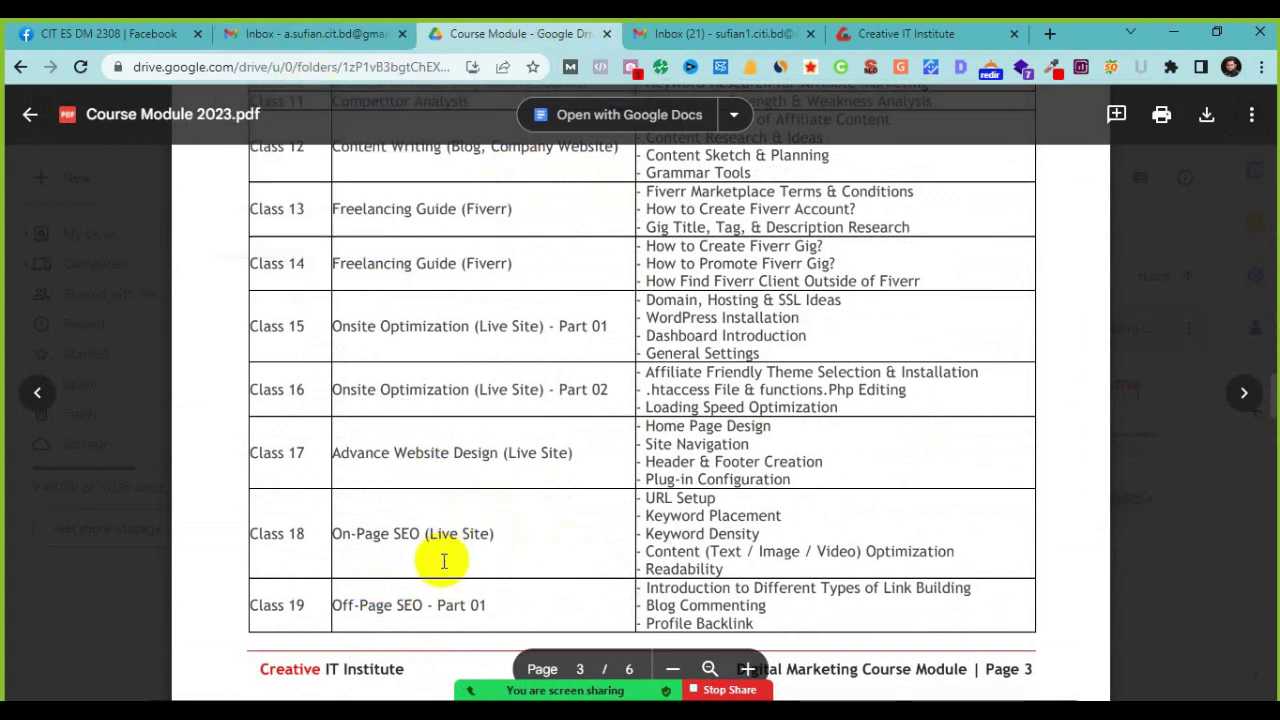
scroll(443, 557, down, 2)
scroll(457, 566, down, 3)
scroll(464, 569, up, 5)
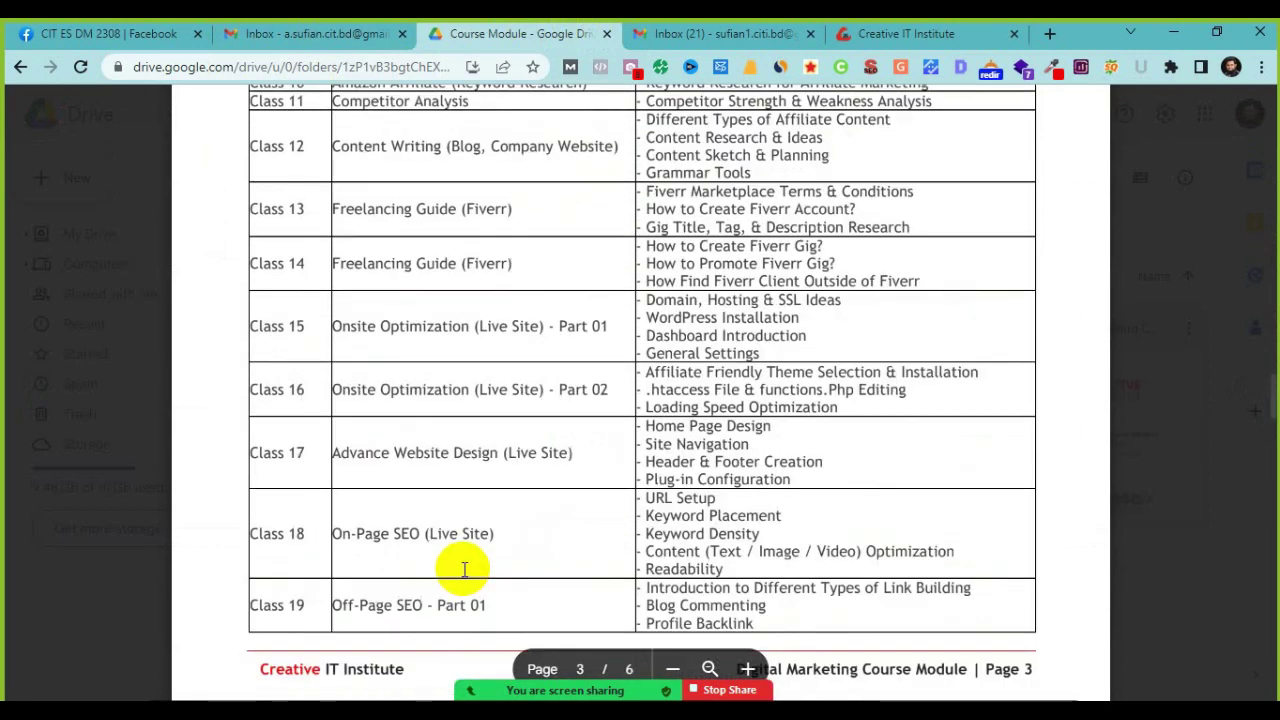
scroll(460, 567, up, 3)
Step: Highlight each Class 12 Content Writing topic in turn, from Different Types of Affiliate Content to Grammar Tools
drag(333, 421, 890, 402)
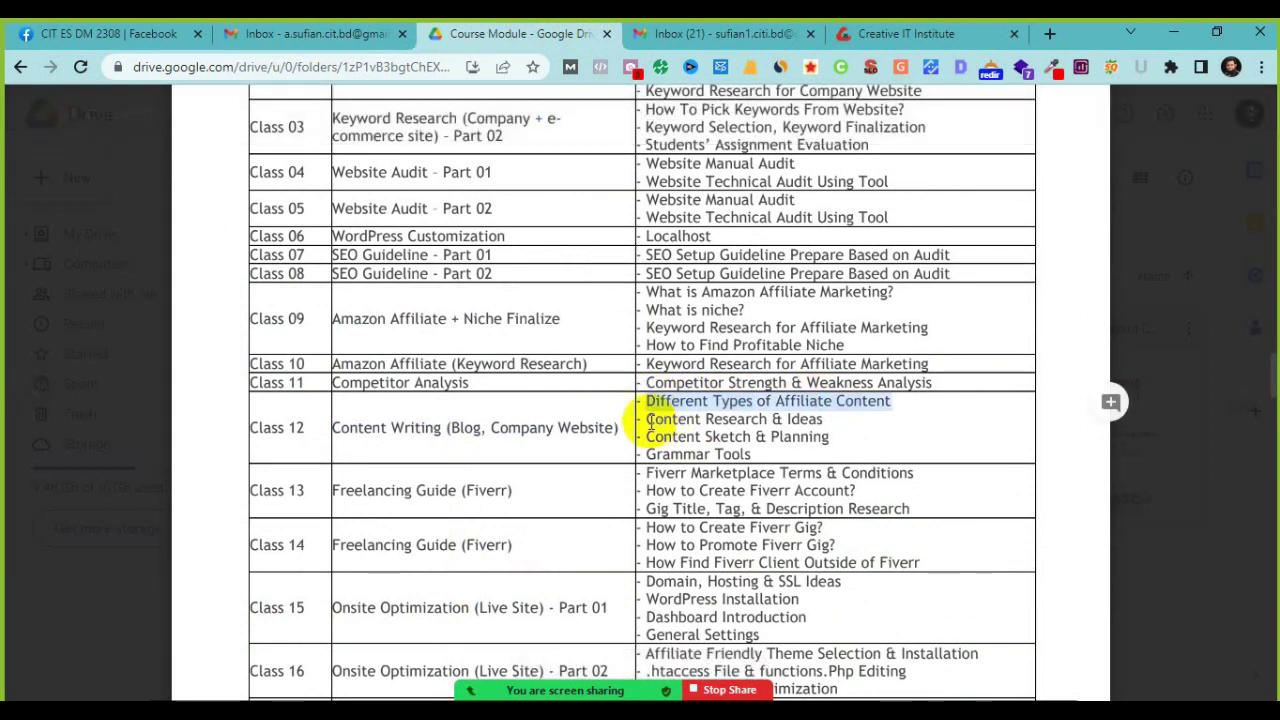
drag(646, 420, 823, 420)
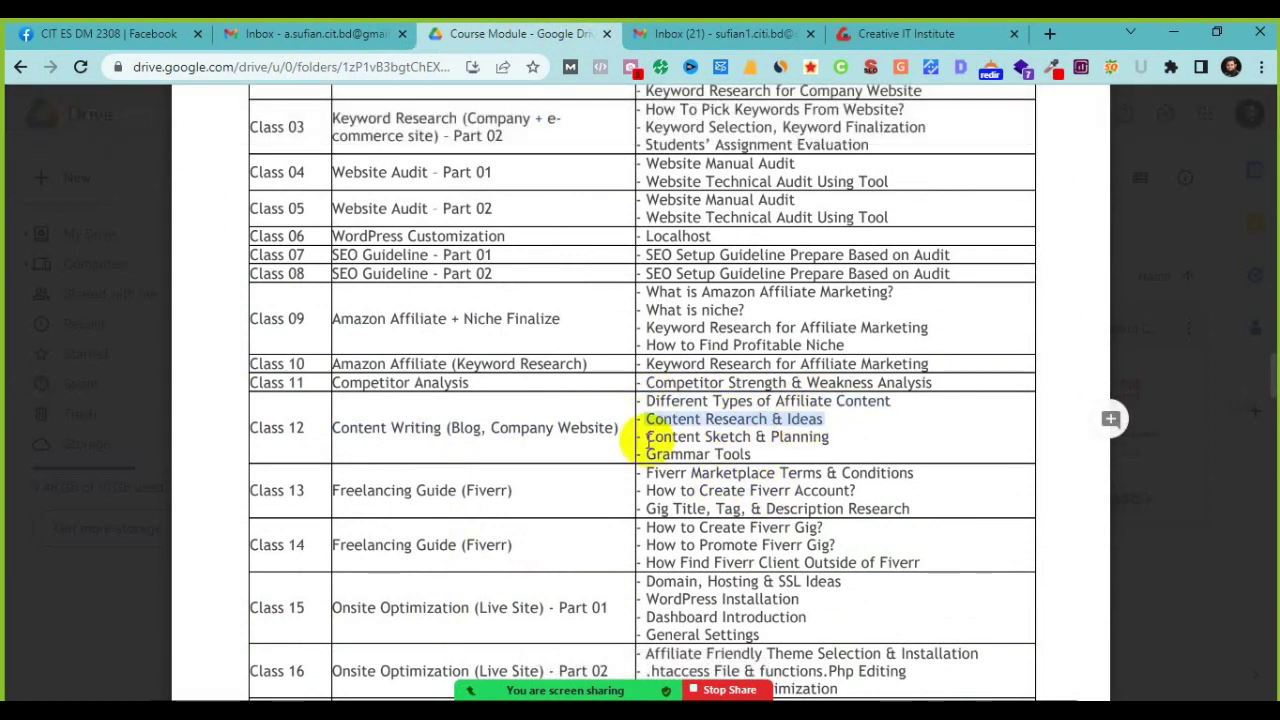
drag(646, 437, 849, 437)
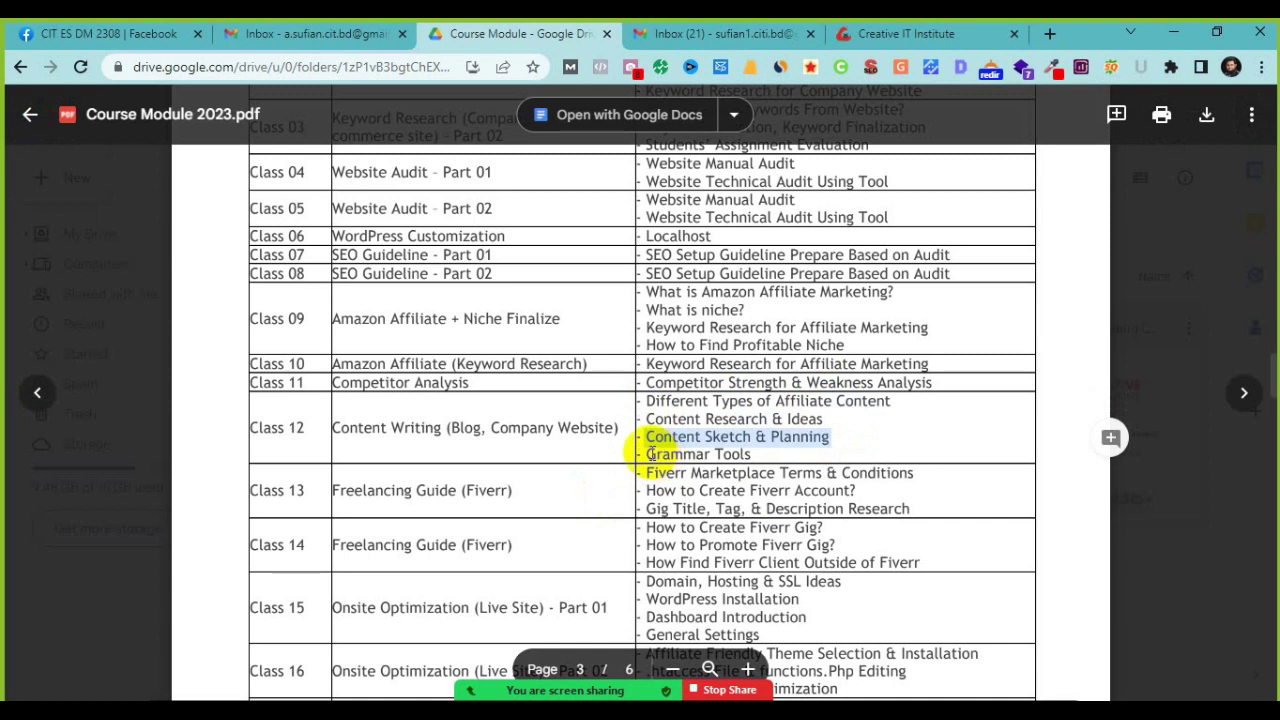
drag(646, 454, 751, 454)
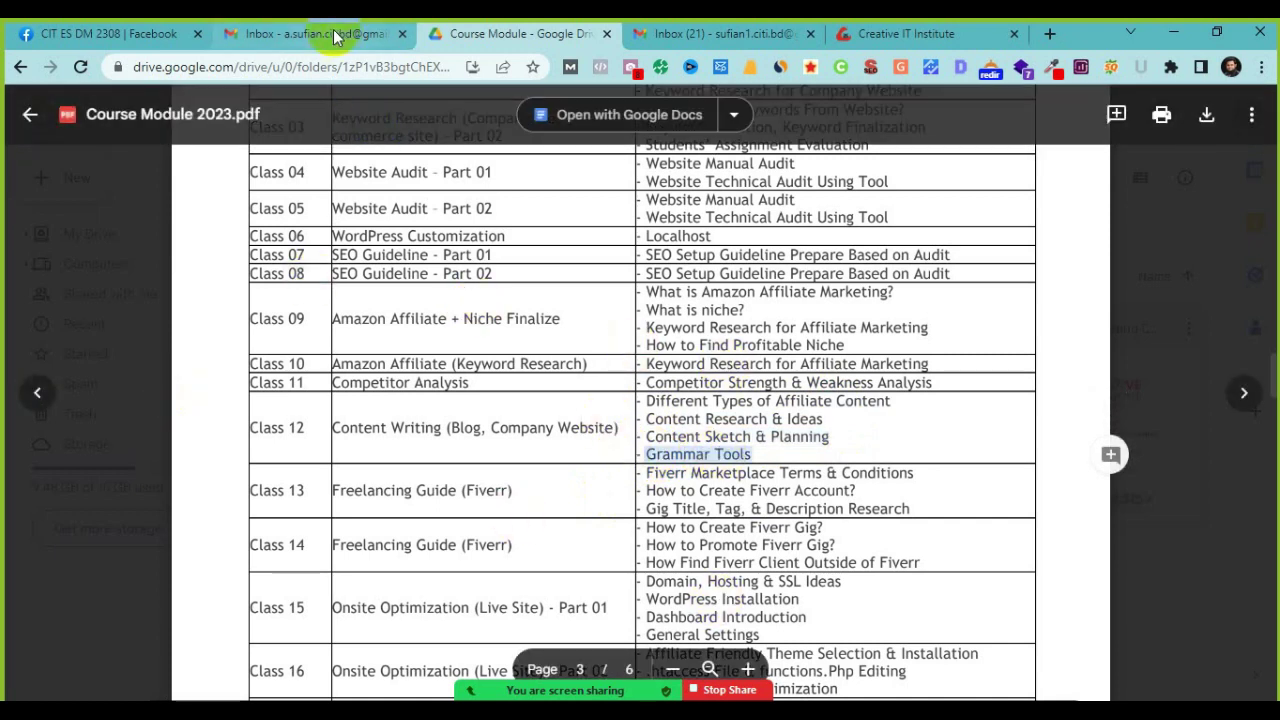
Step: Duplicate the Course Module browser tab, return the copy to the Class Materials folder, and admit the waiting participant
click(335, 37)
click(491, 34)
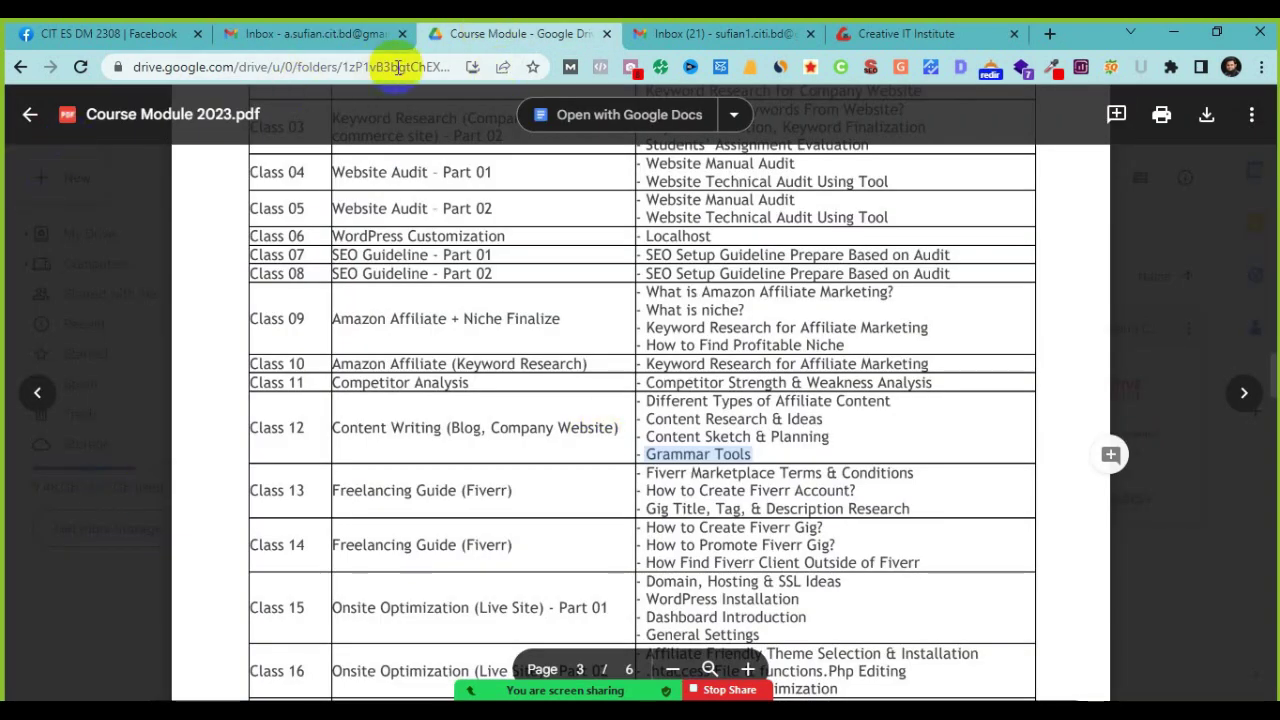
right_click(488, 36)
click(562, 175)
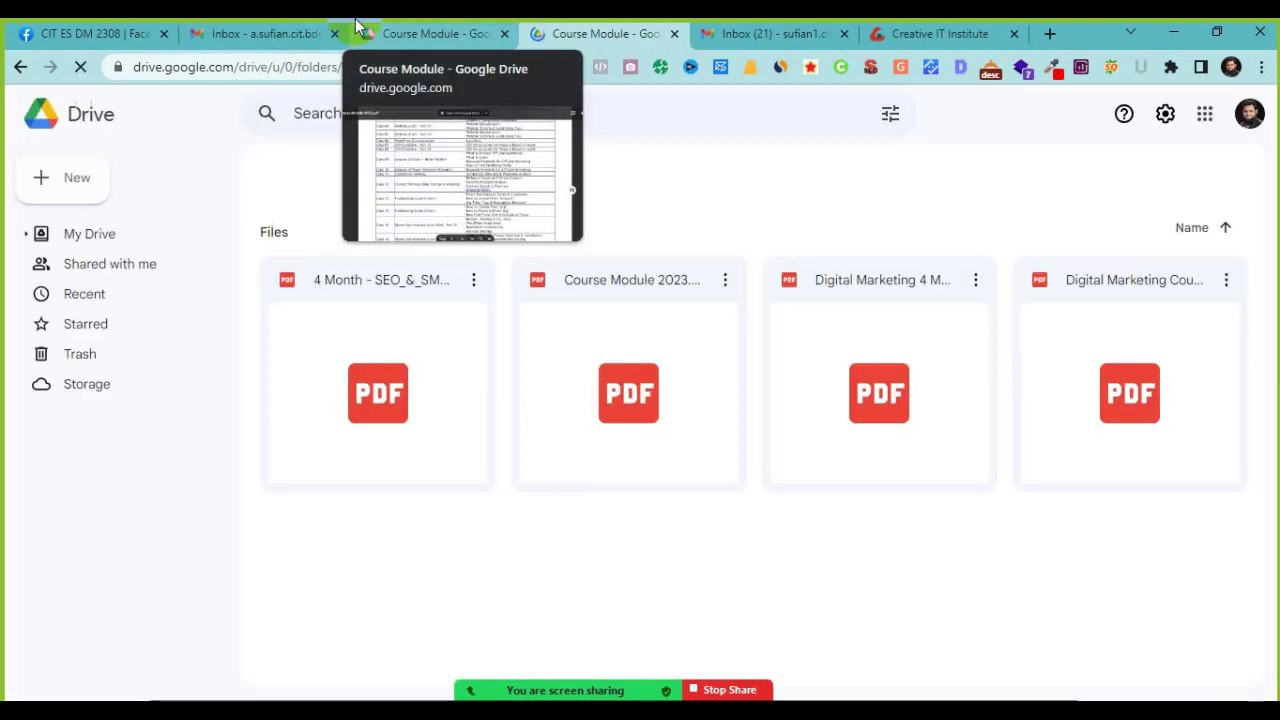
click(20, 67)
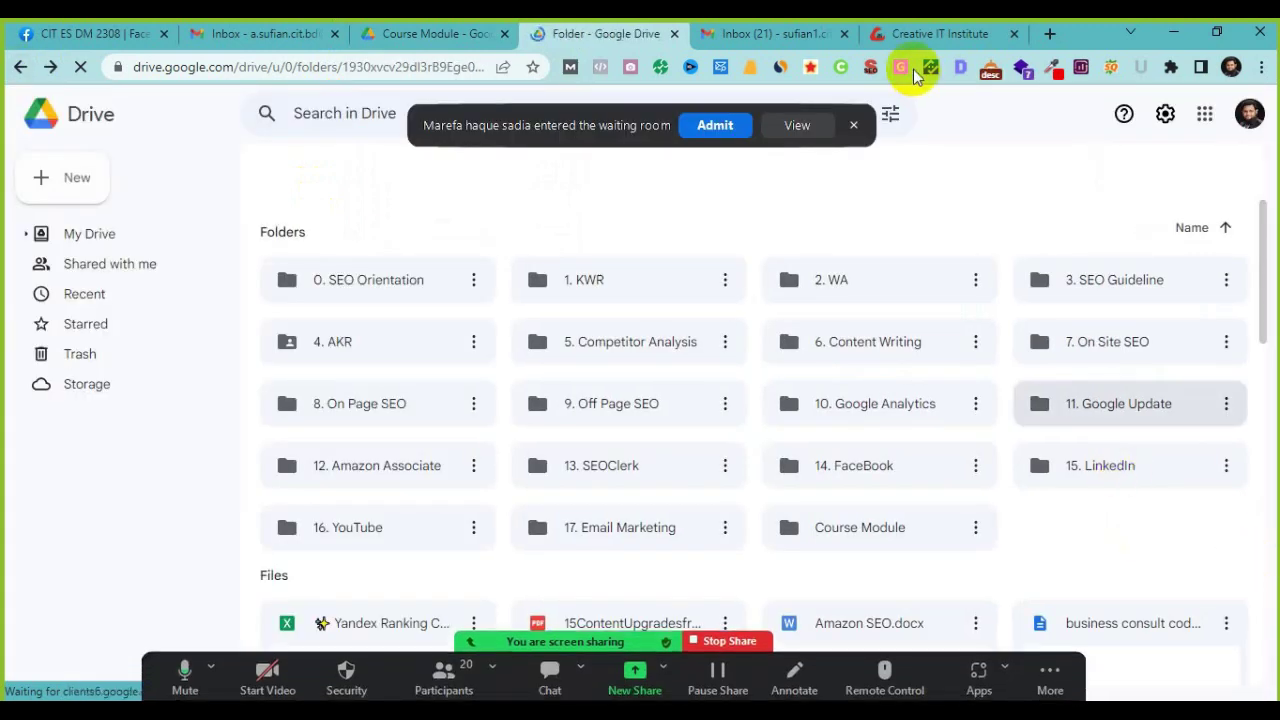
click(710, 126)
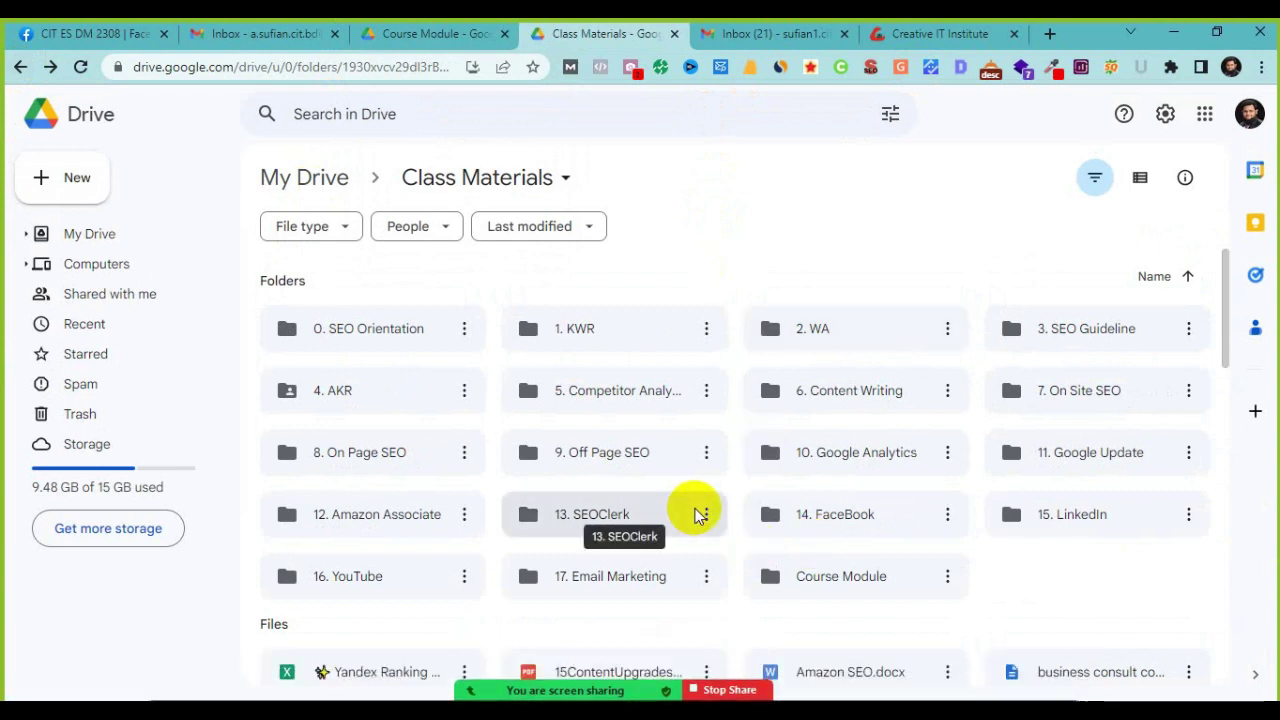
Step: Open Competitor analysis Template.xlsx (1) from the 5. Competitor Analysis folder and decline saving it as .XLSX
double_click(592, 394)
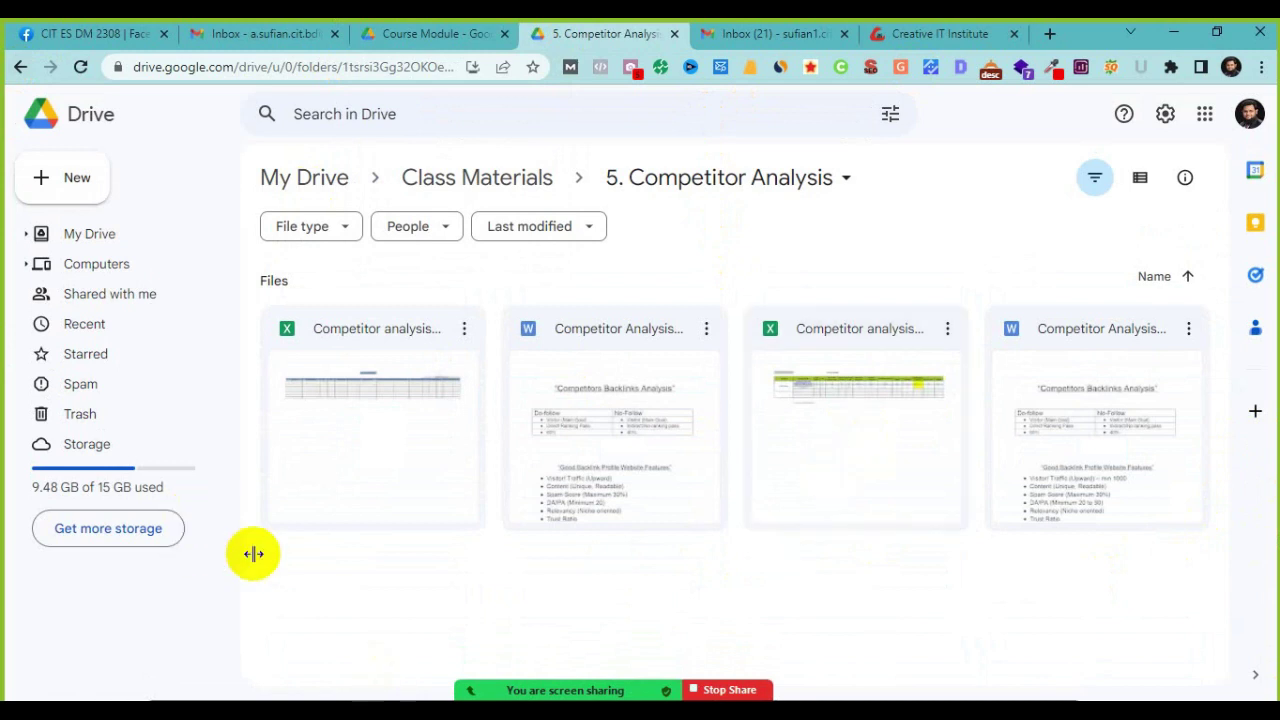
double_click(836, 416)
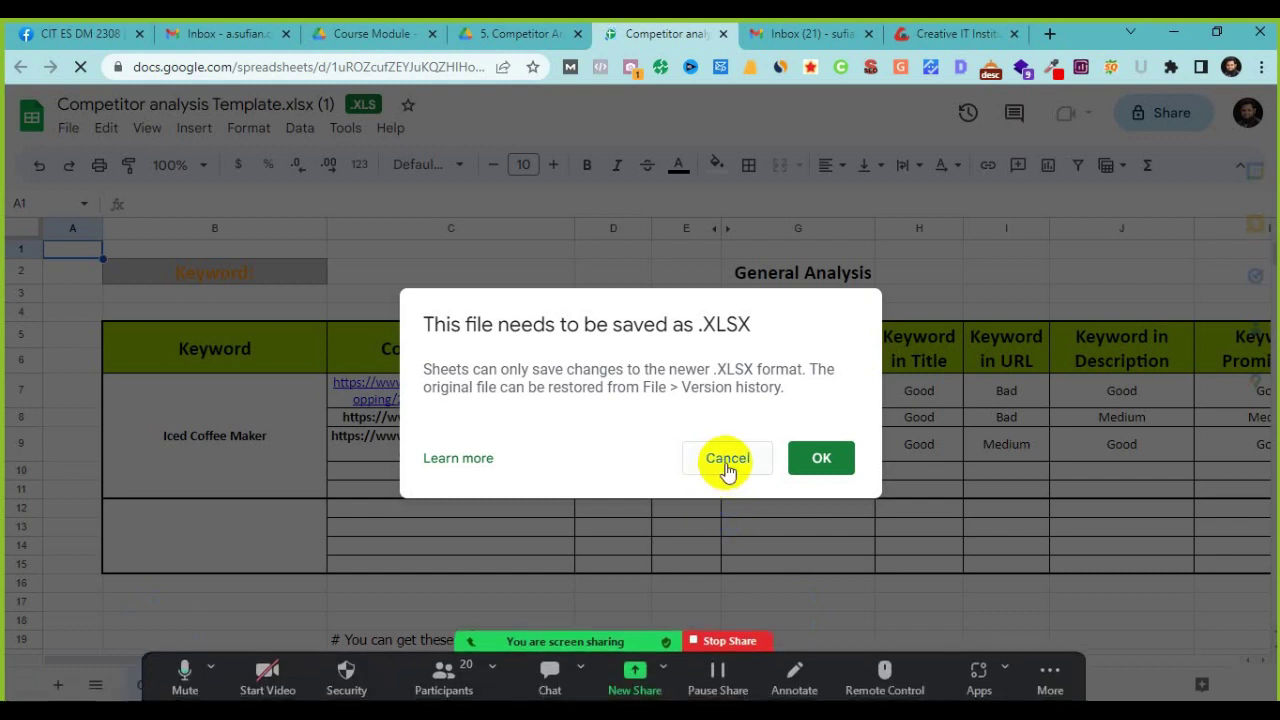
click(727, 468)
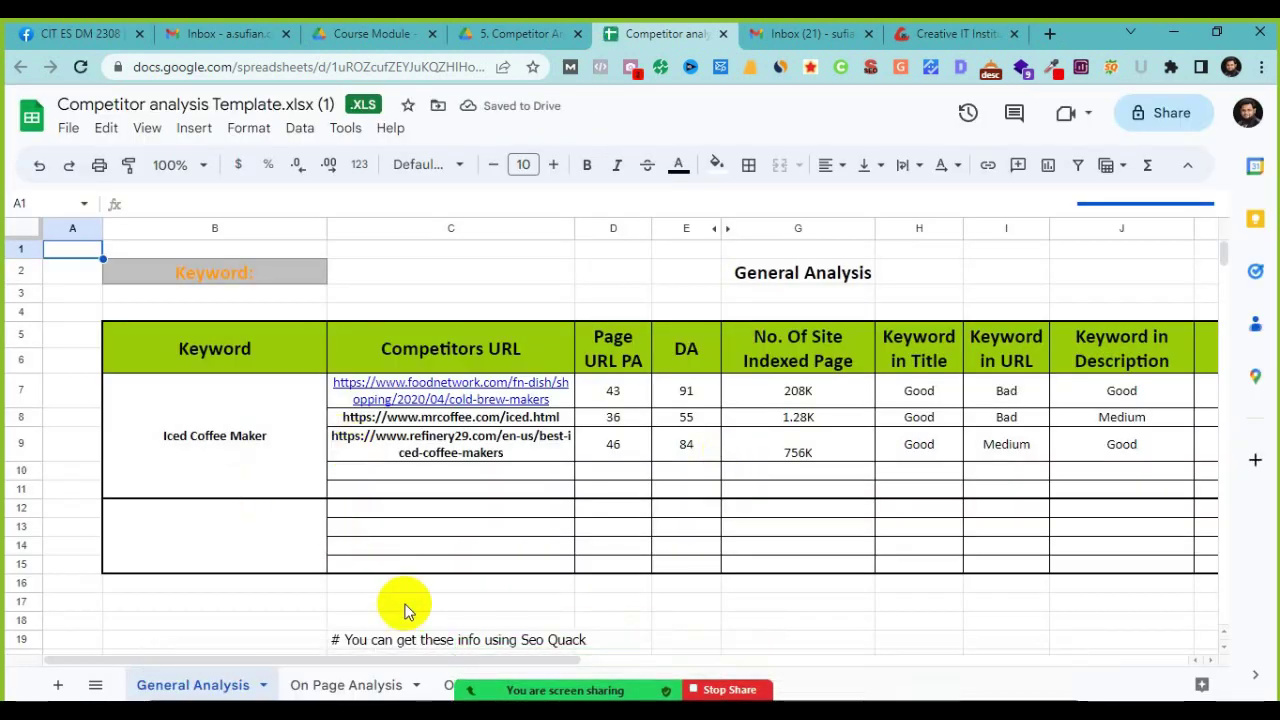
Step: View the On Page Analysis sheet, return to General Analysis, and close the competitor analysis spreadsheet
click(352, 685)
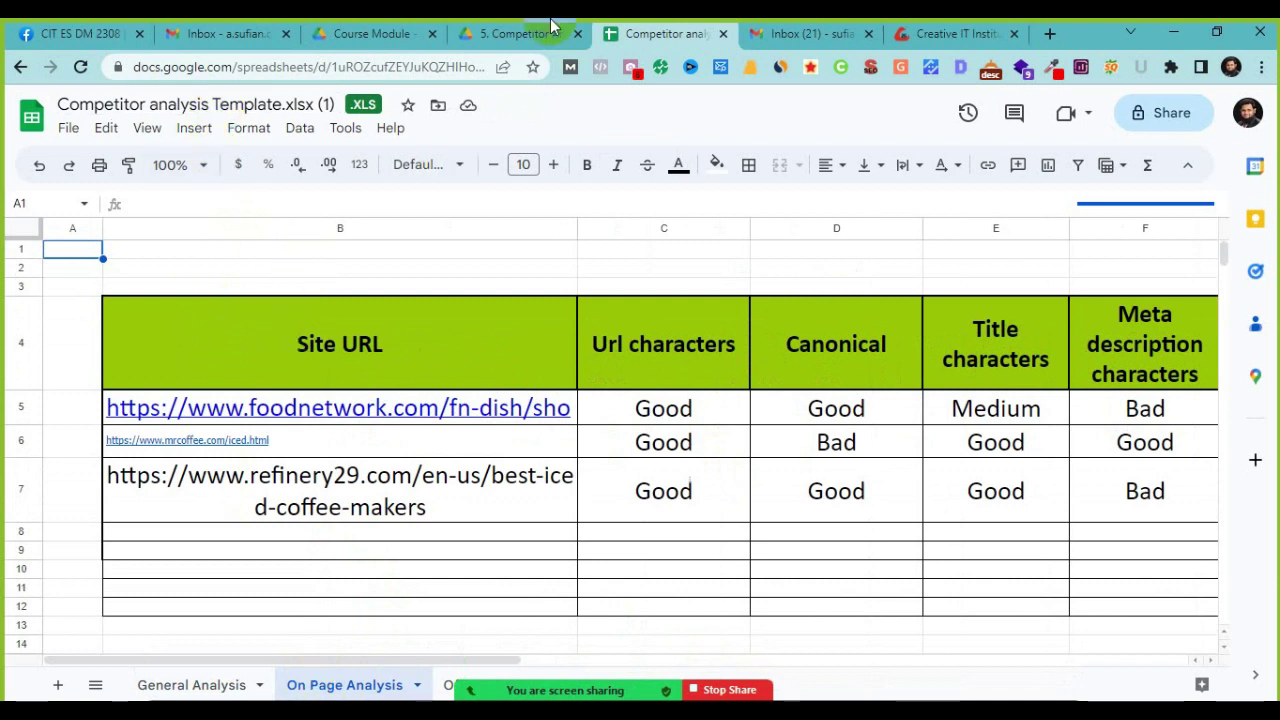
click(20, 67)
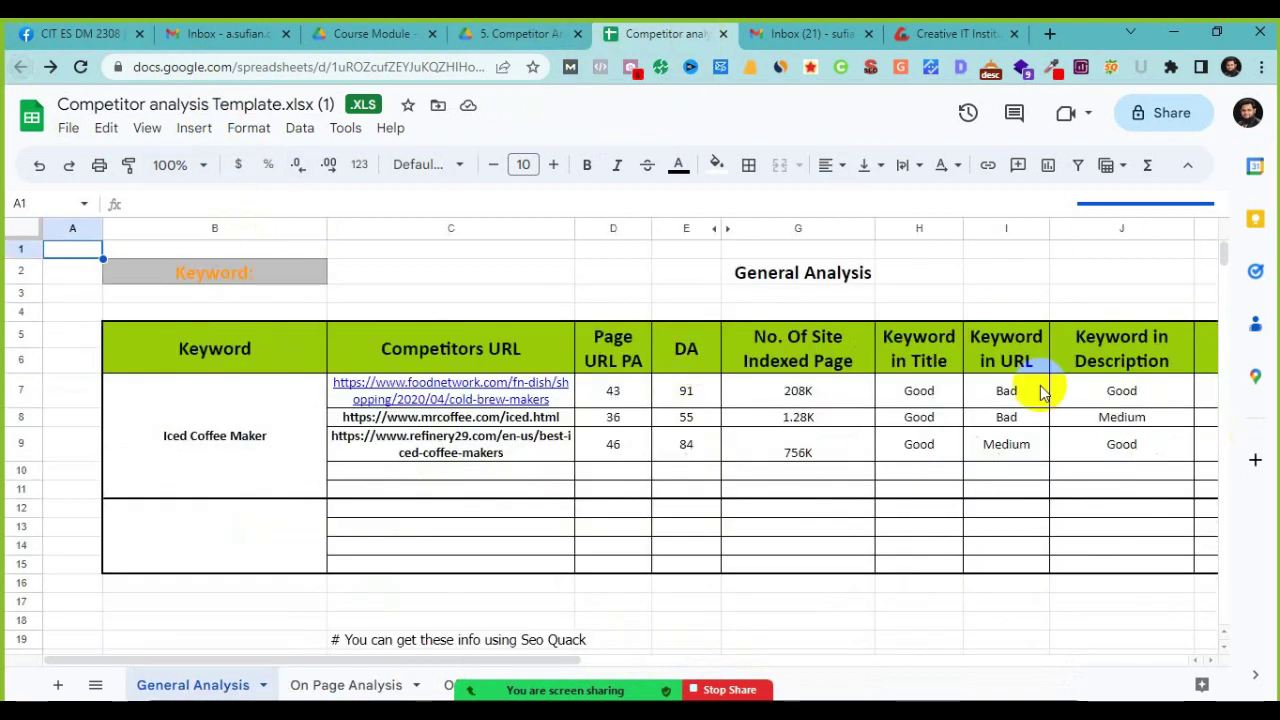
click(723, 34)
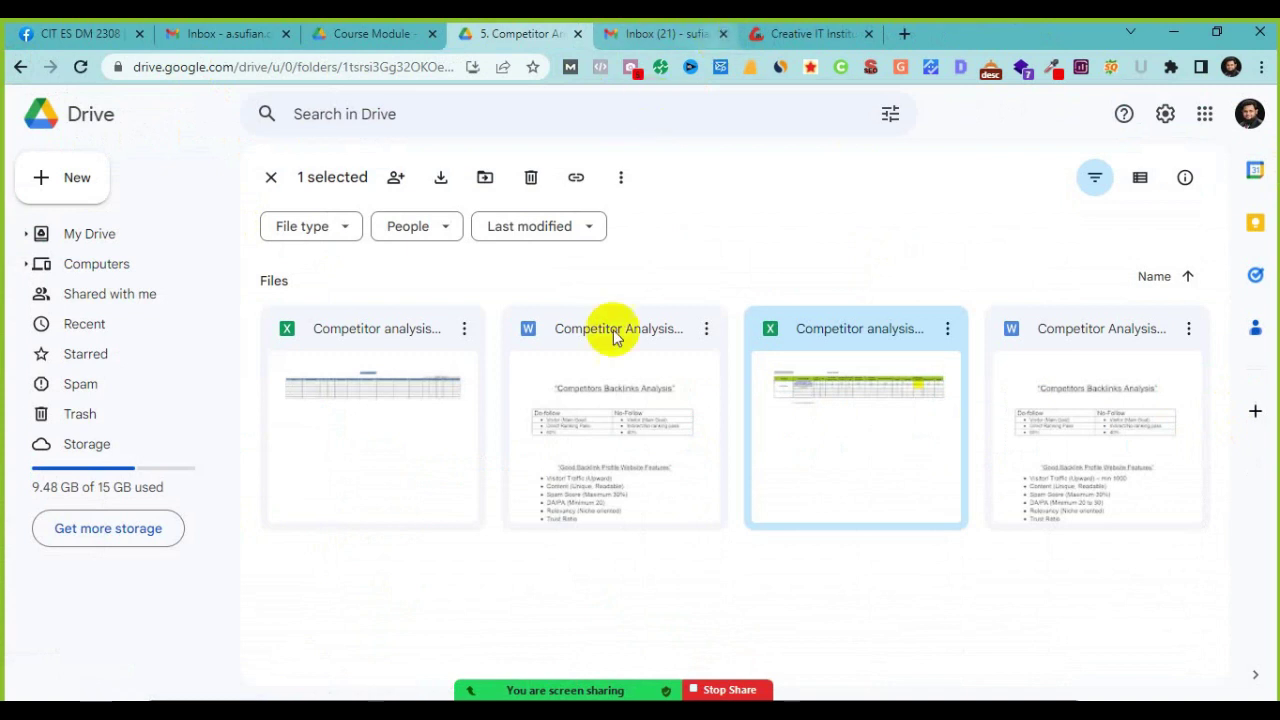
Step: Share Competitor analysis Template.xlsx (1).xls with anyone who has the link as Viewer, and copy its link
click(947, 329)
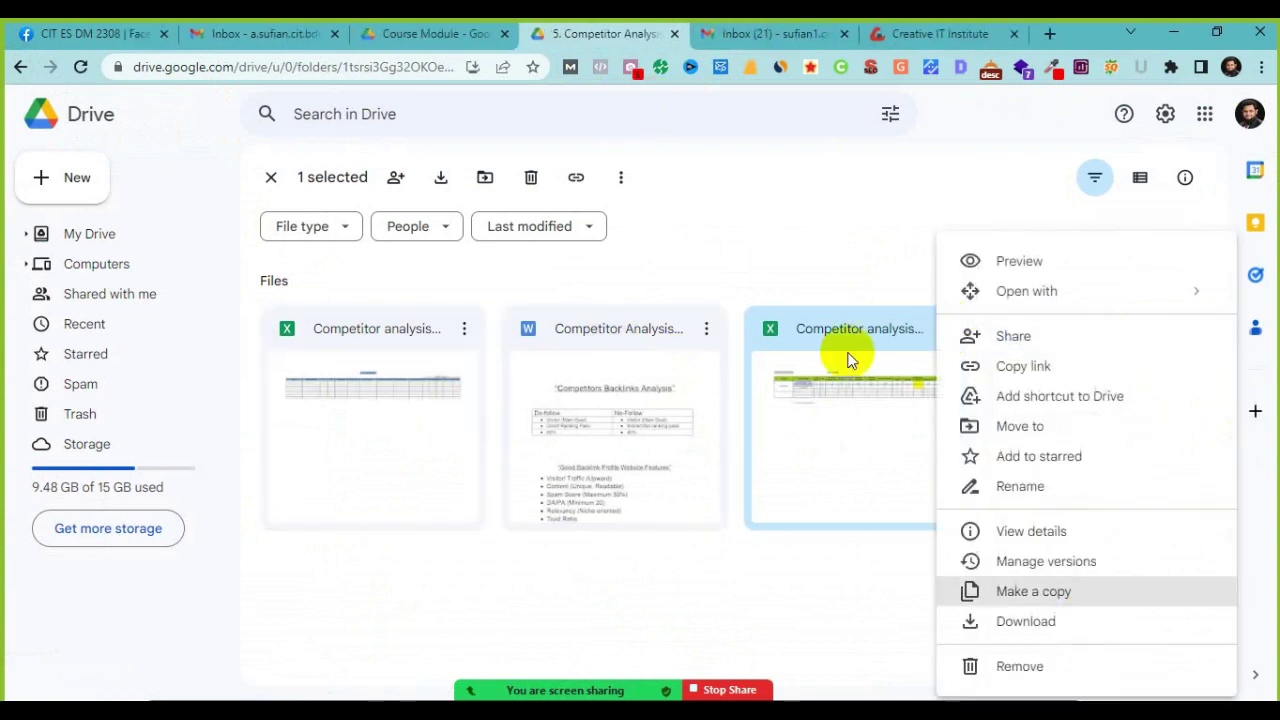
click(987, 339)
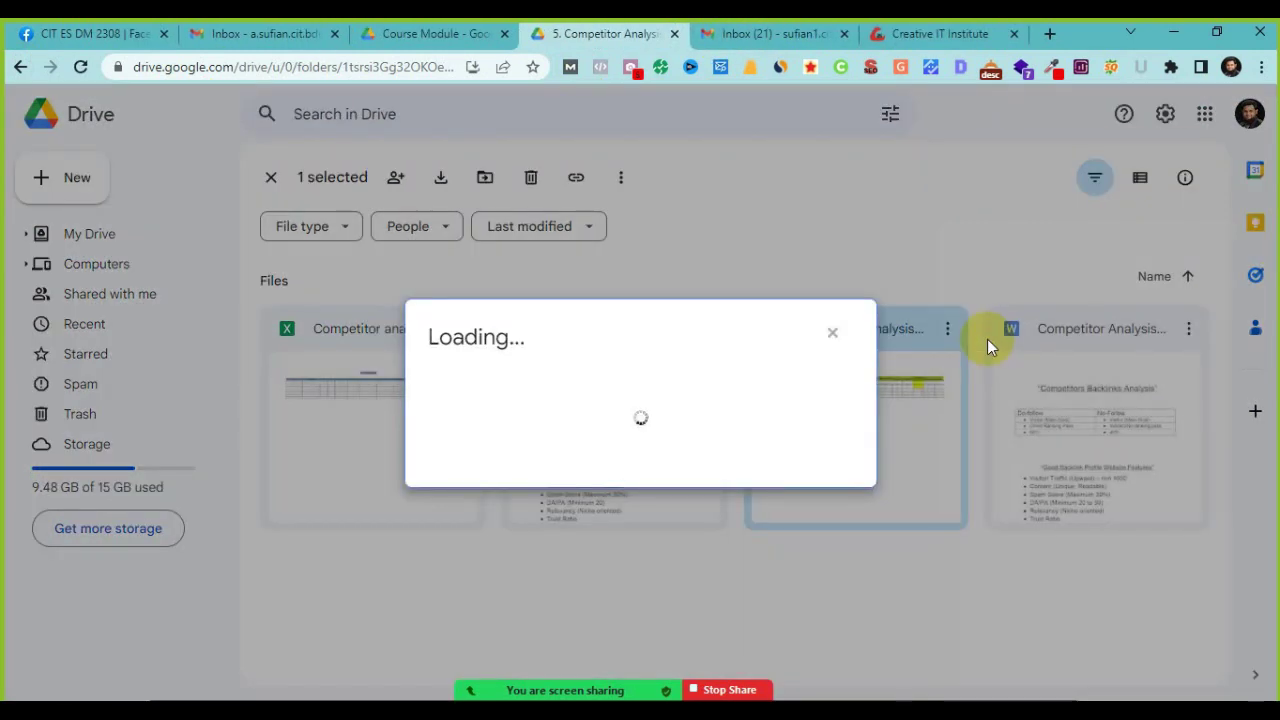
click(546, 487)
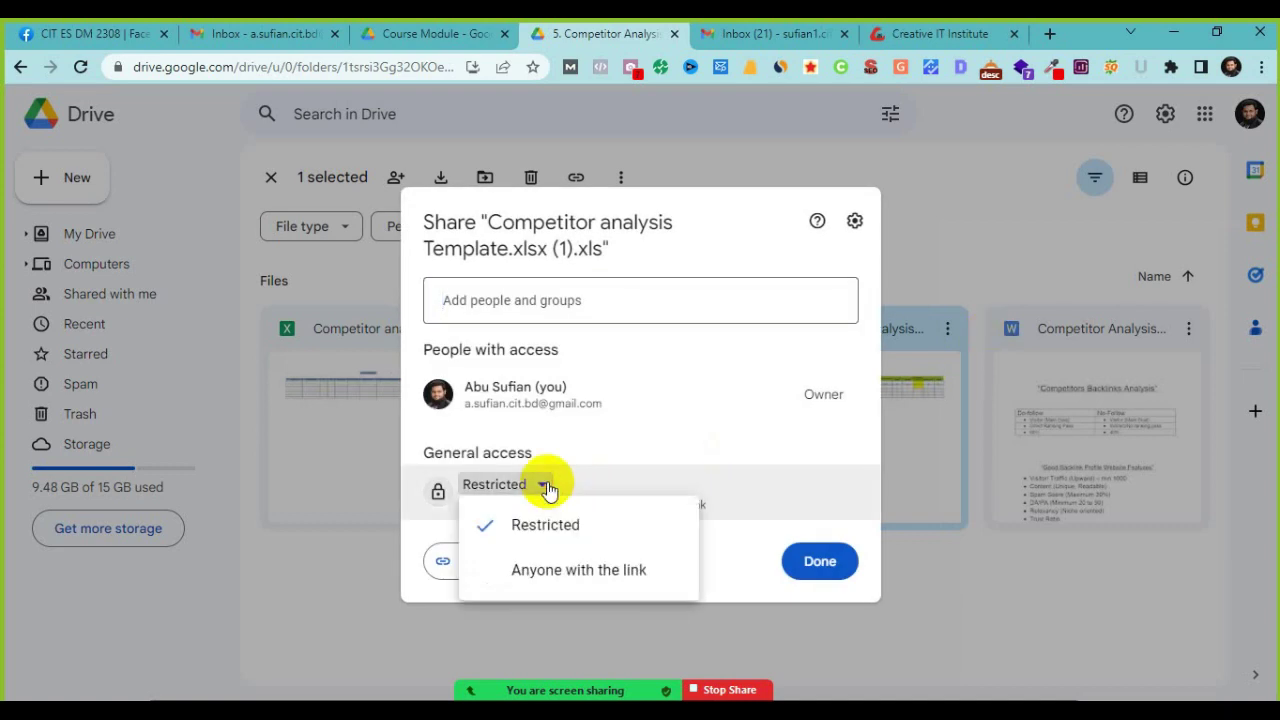
click(603, 577)
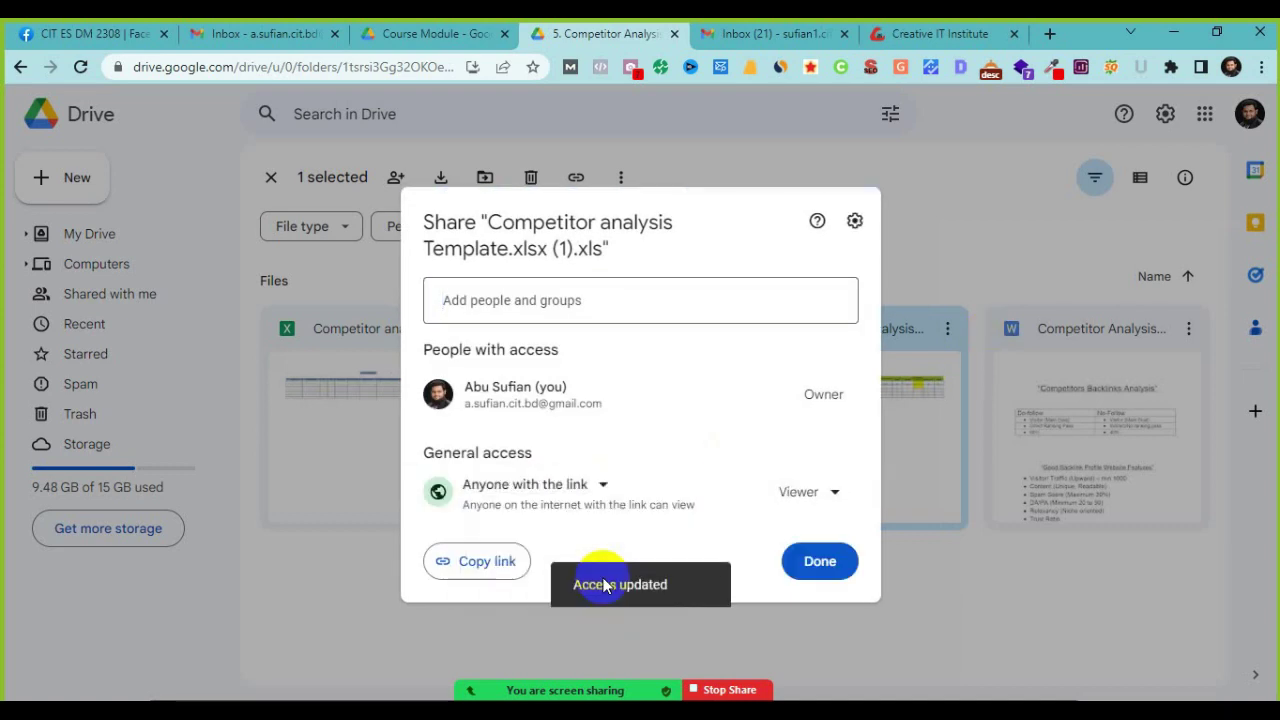
click(468, 566)
click(818, 563)
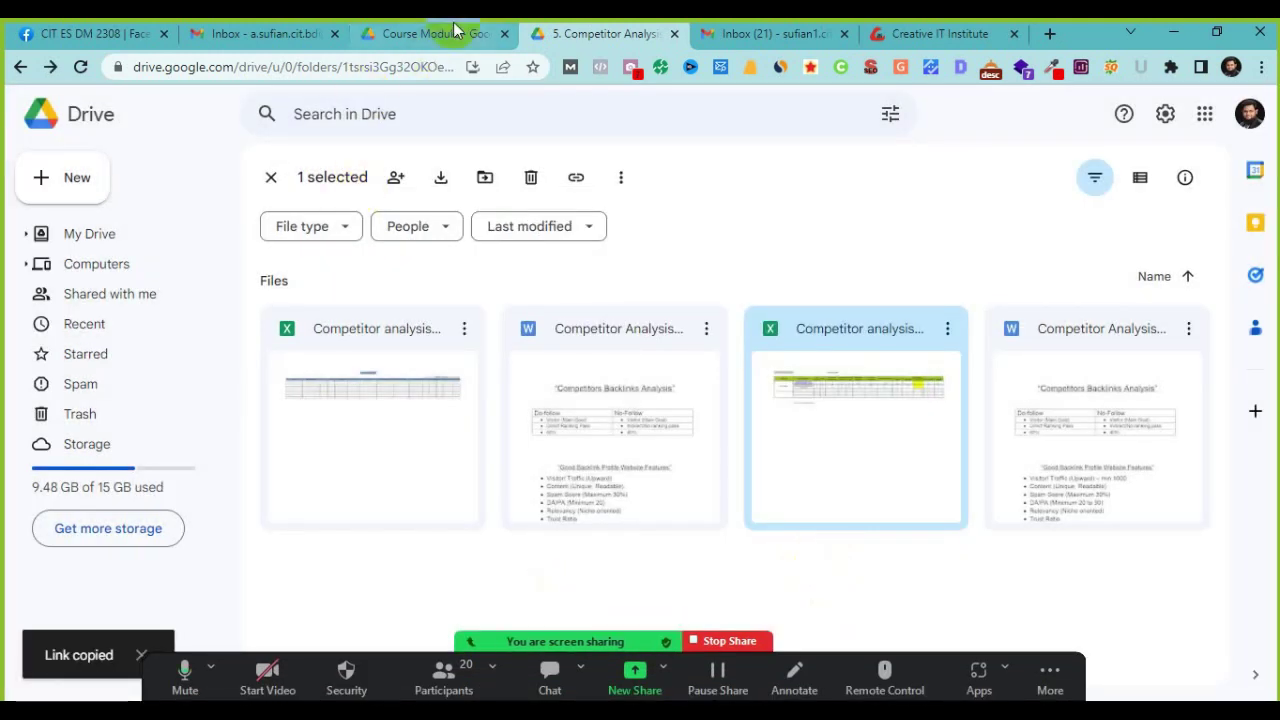
Step: Switch to the CIT ES DM 2308 Facebook group and start a new post
click(440, 33)
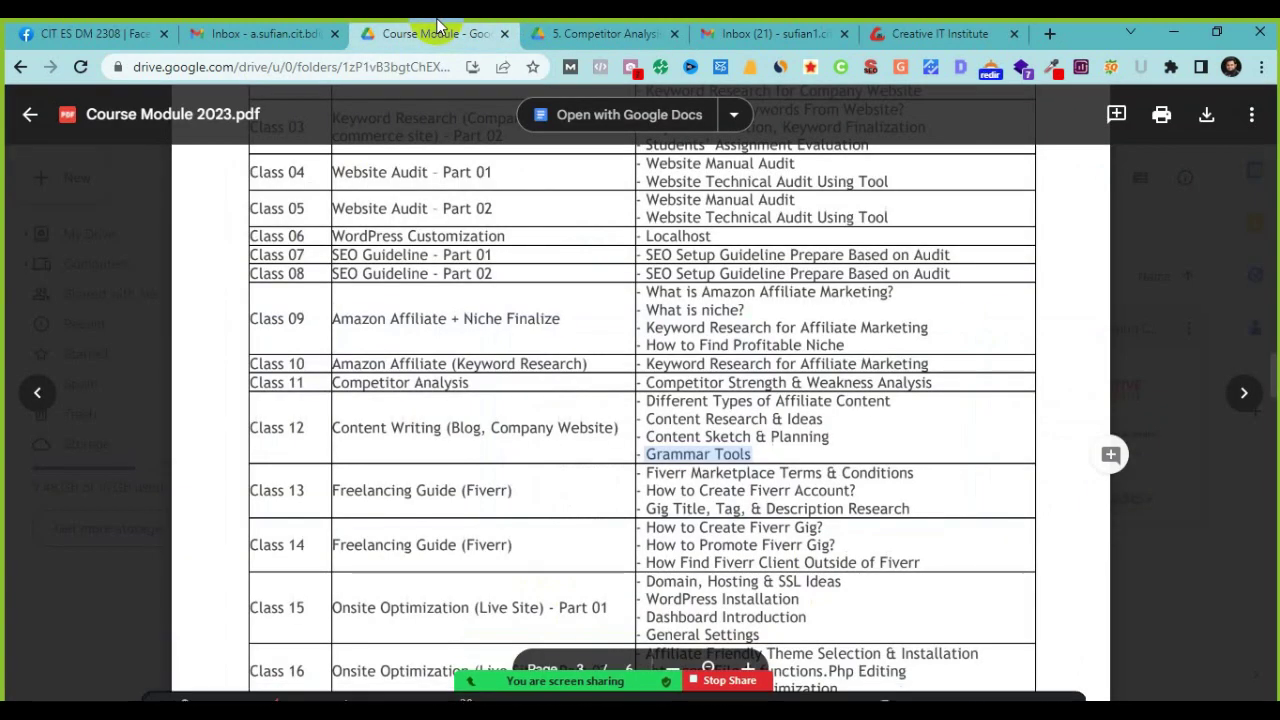
click(30, 30)
scroll(540, 607, up, 15)
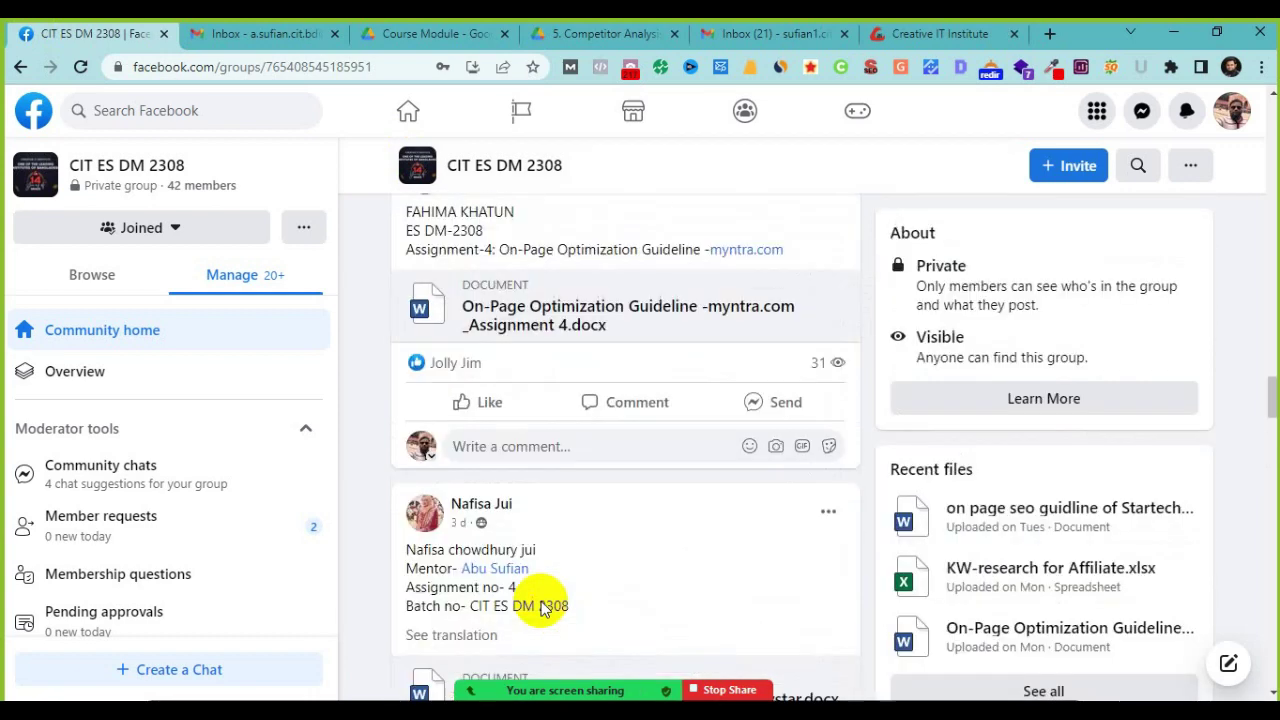
scroll(540, 607, up, 15)
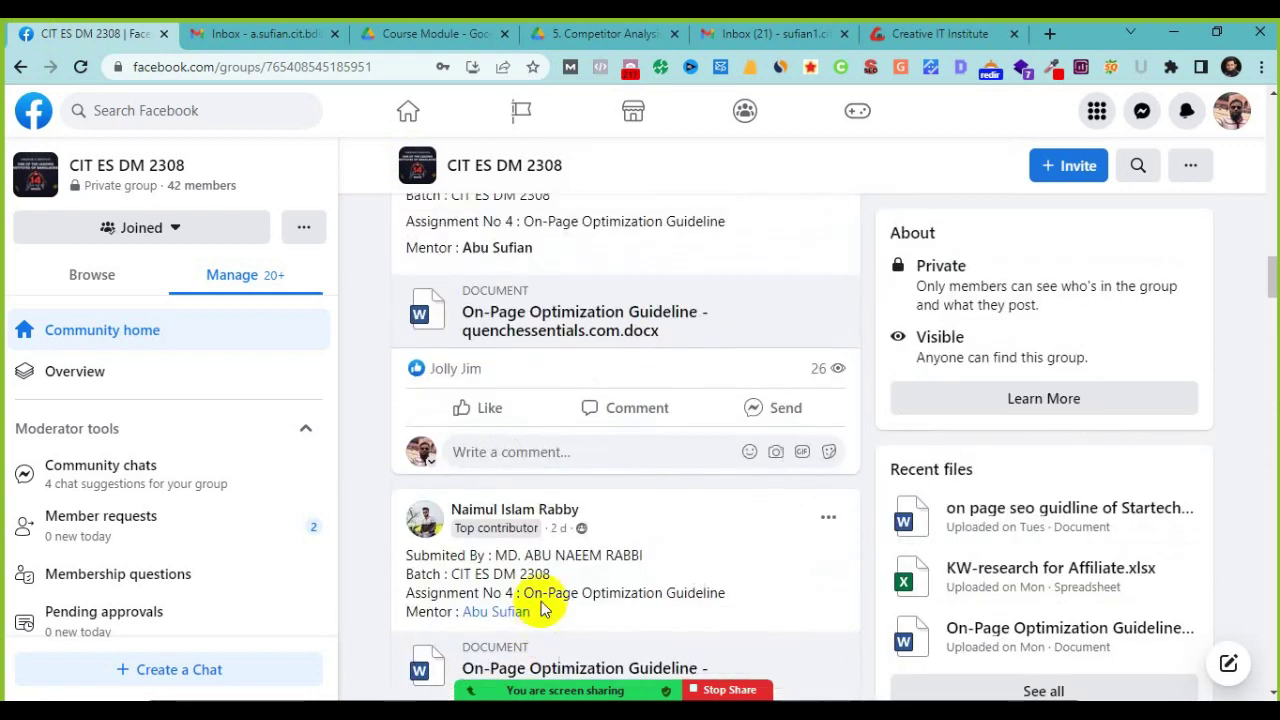
scroll(540, 607, up, 10)
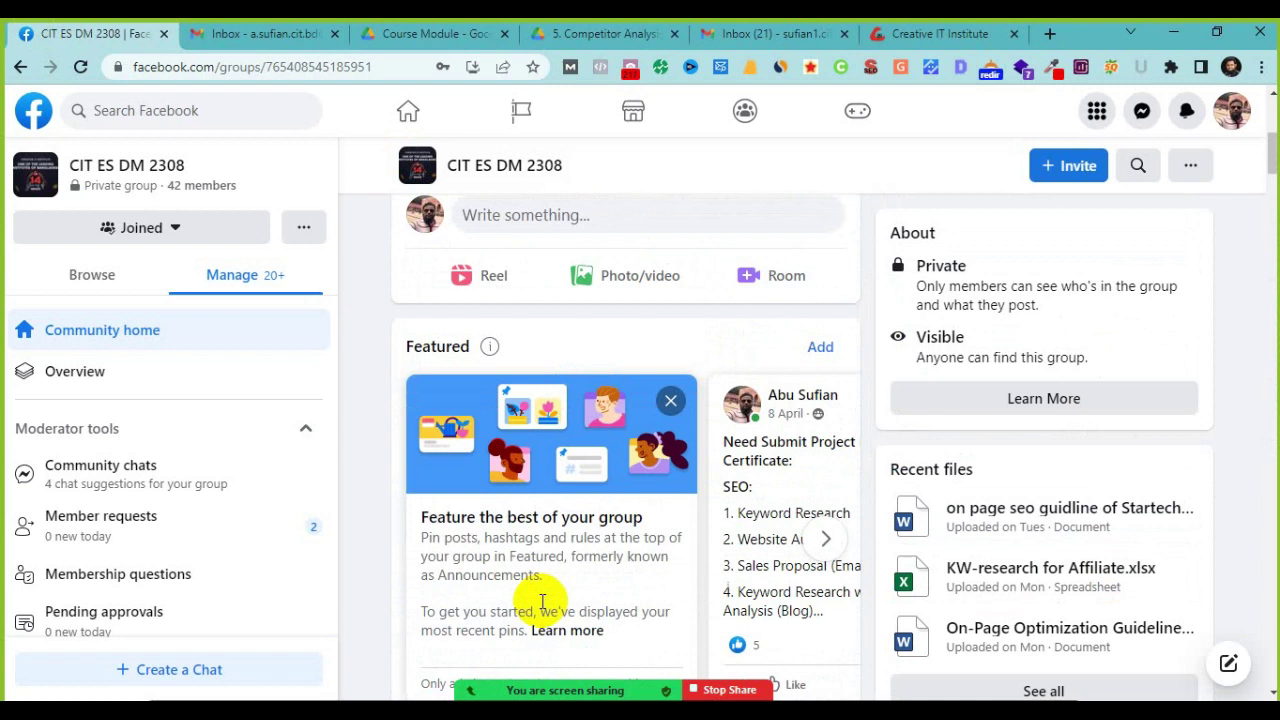
click(571, 494)
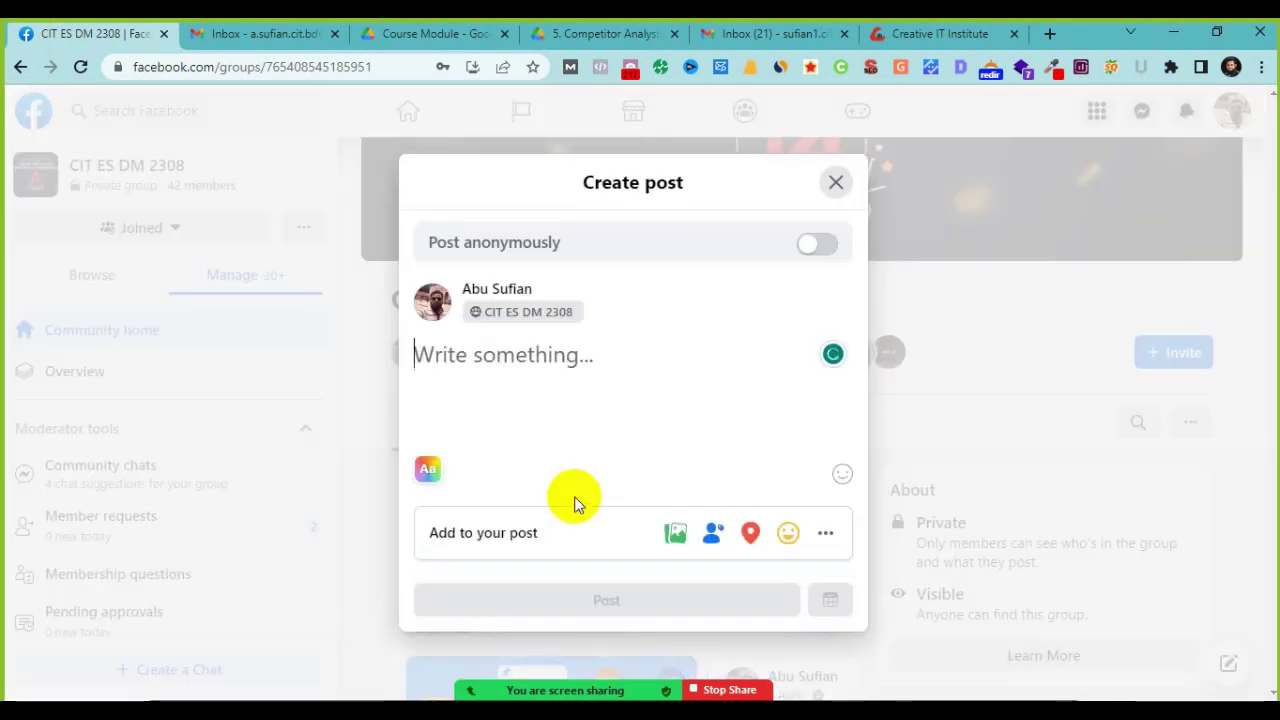
Step: Write "Competitor Analysis" as the post's heading and make it bold
text(Com)
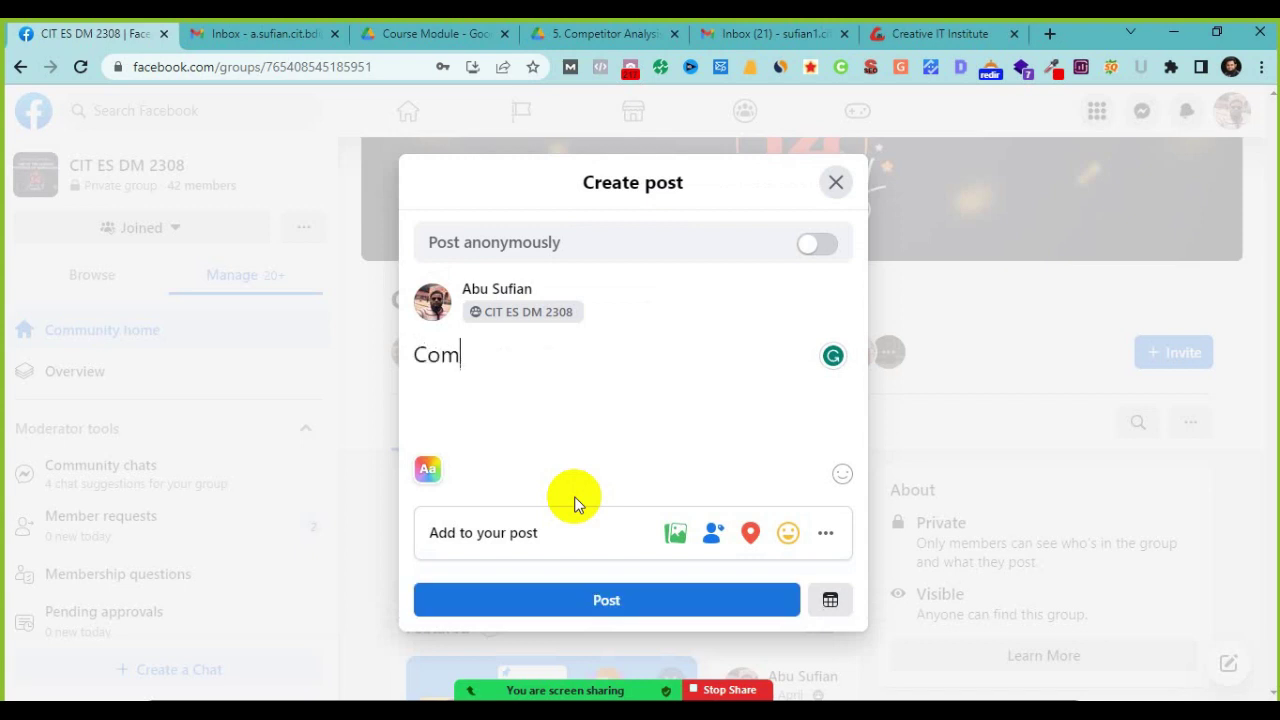
text(petitor )
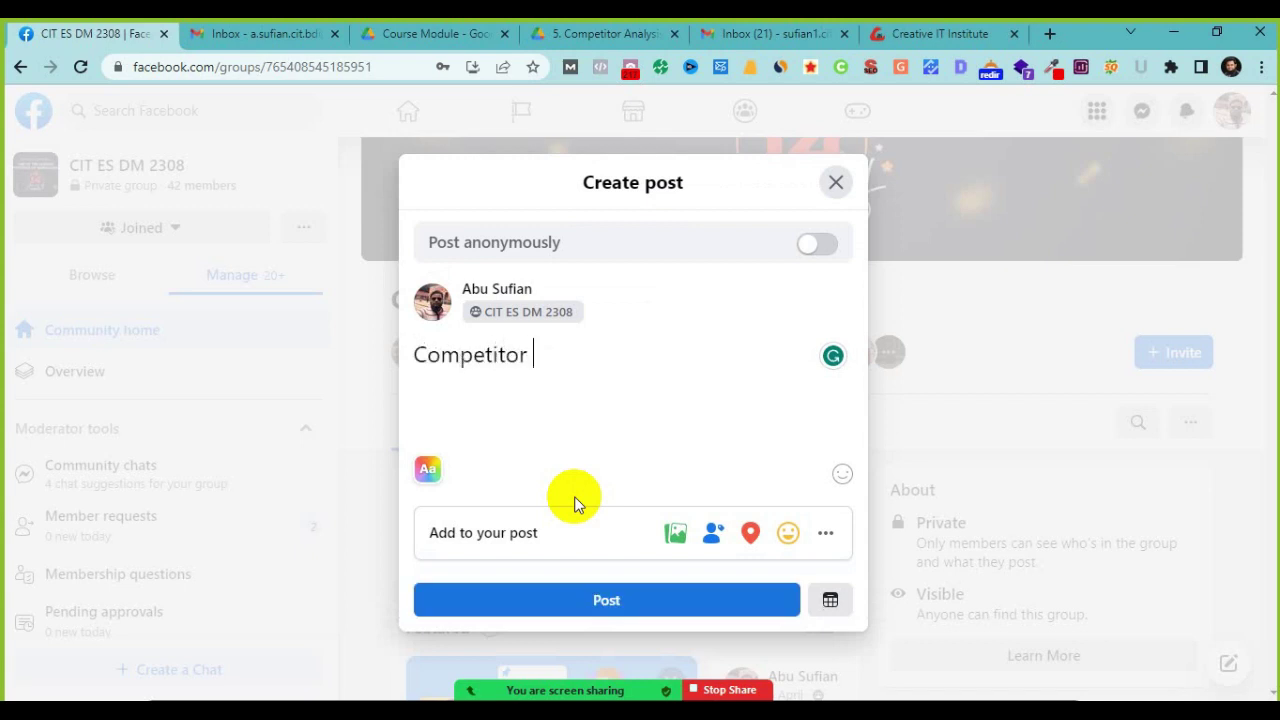
text(Analysis)
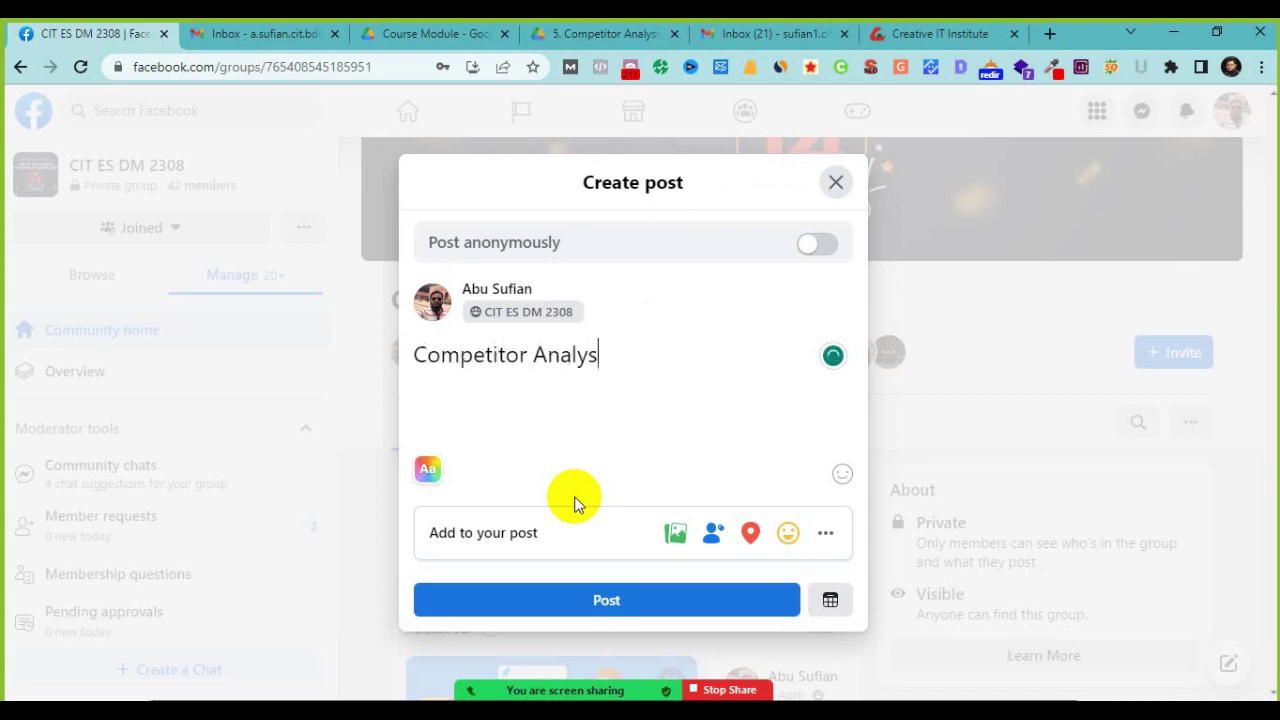
key(ctrl+a)
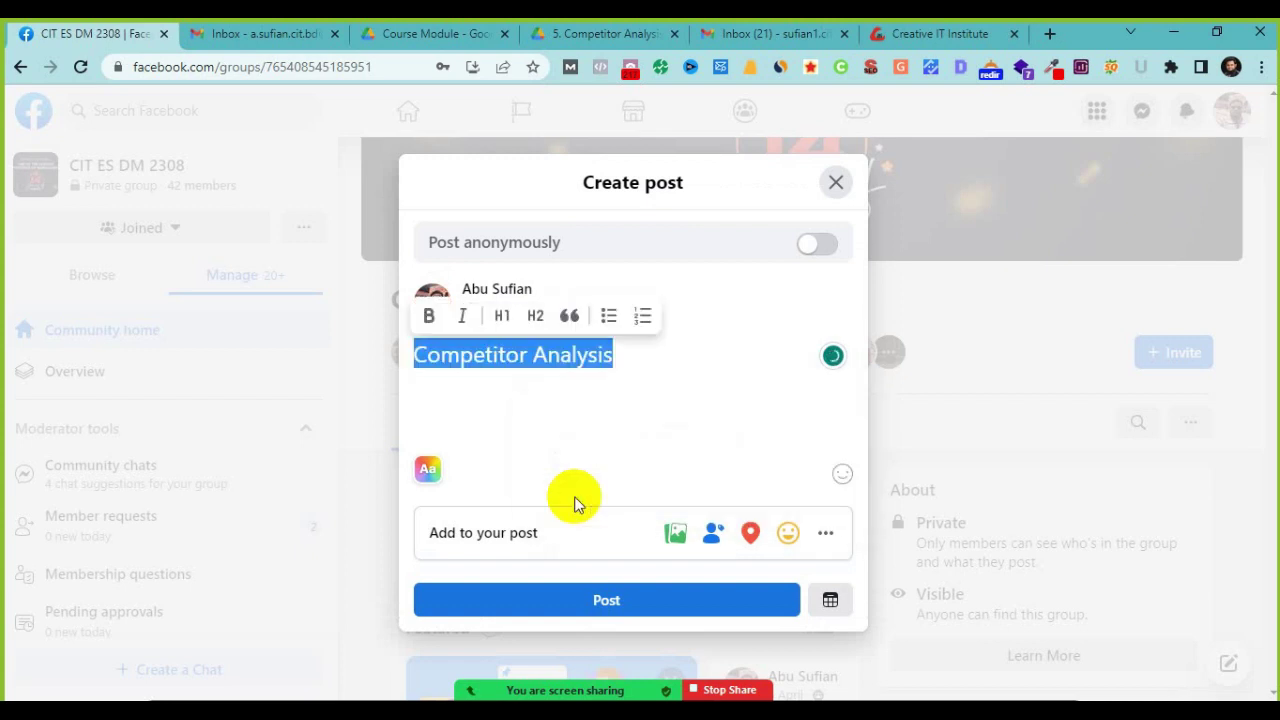
key(ctrl+b)
key(Right)
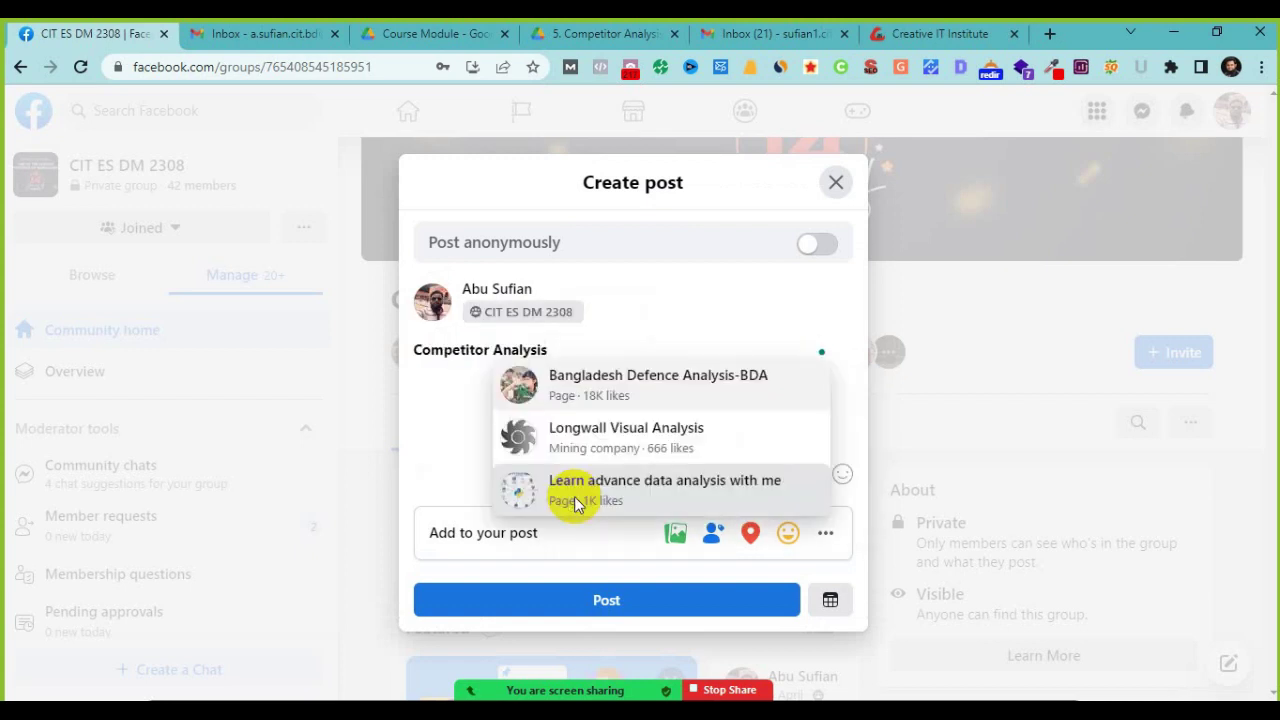
Step: Publish the post with the copied spreadsheet link below the heading, and admit the waiting participant
key(Return)
key(ctrl+z)
key(Return)
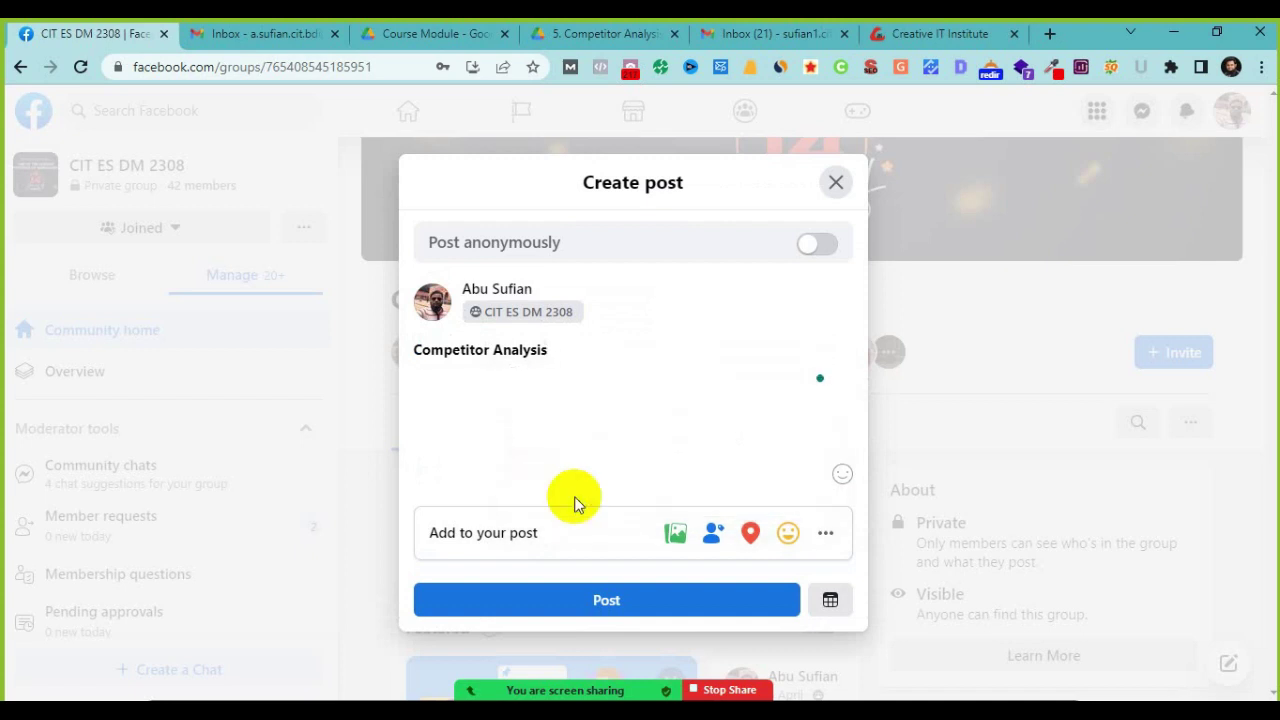
key(ctrl+v)
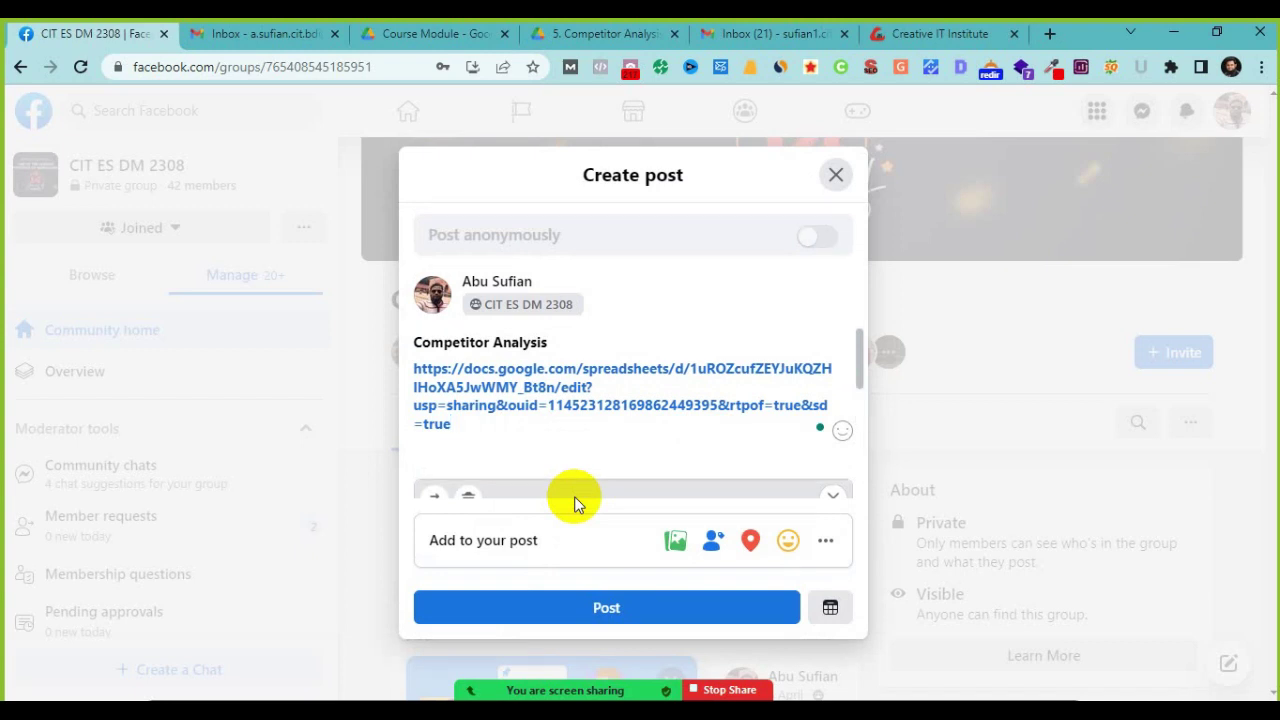
scroll(580, 437, down, 3)
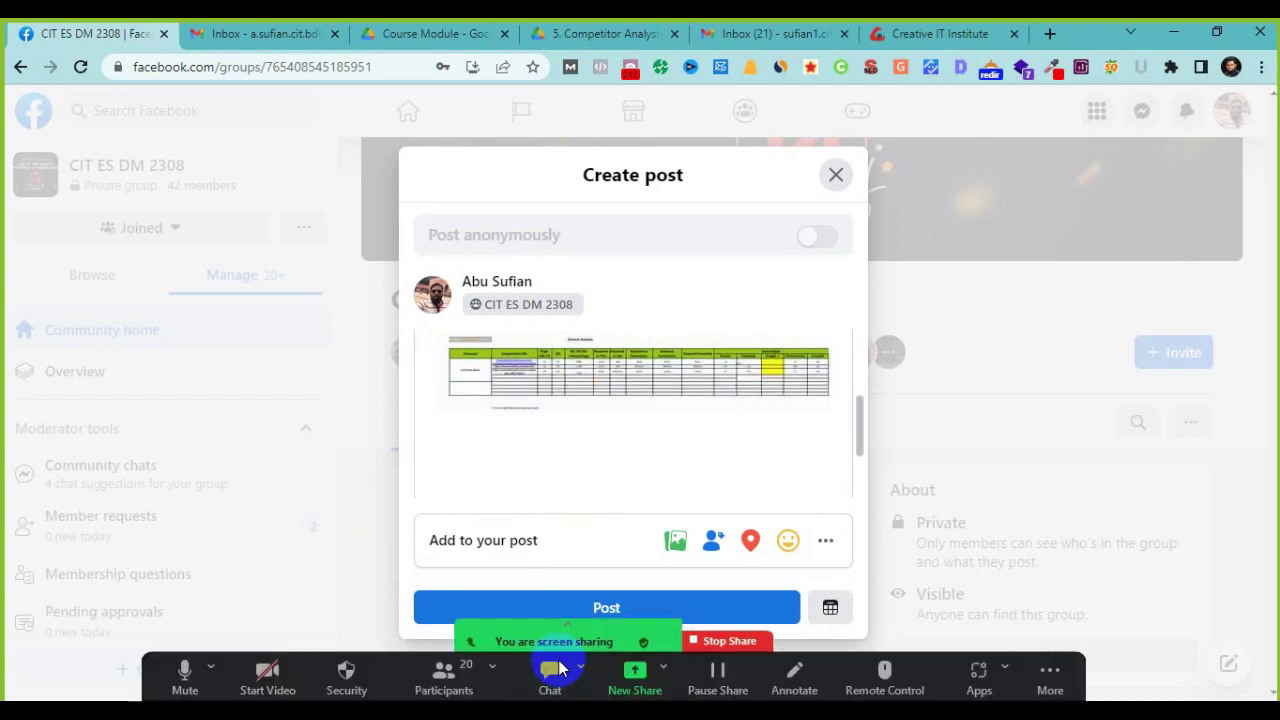
click(560, 617)
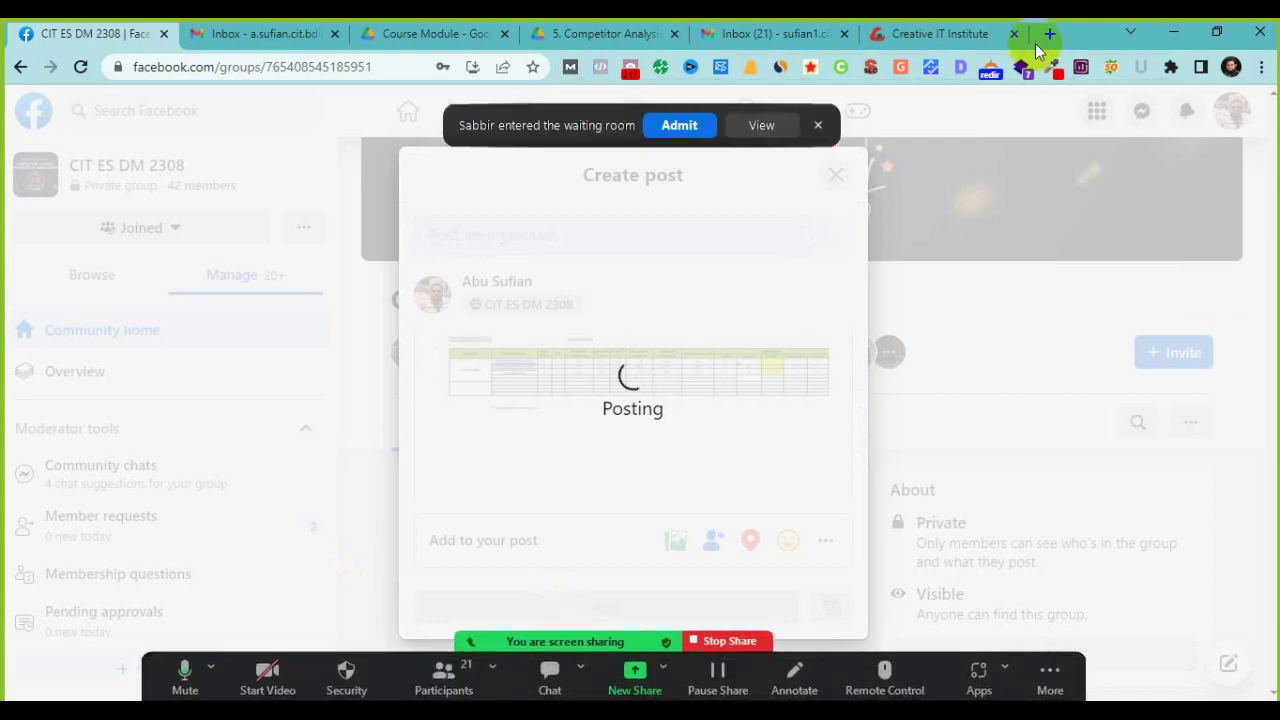
click(679, 125)
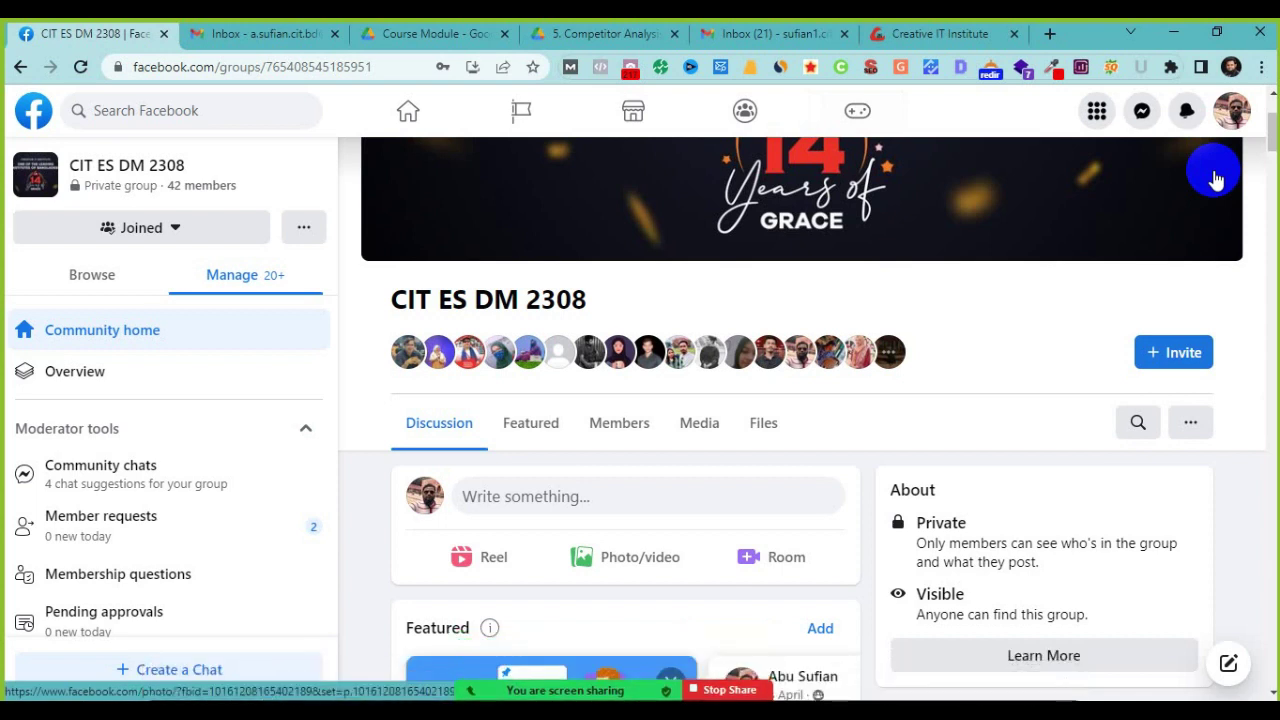
scroll(651, 463, down, 7)
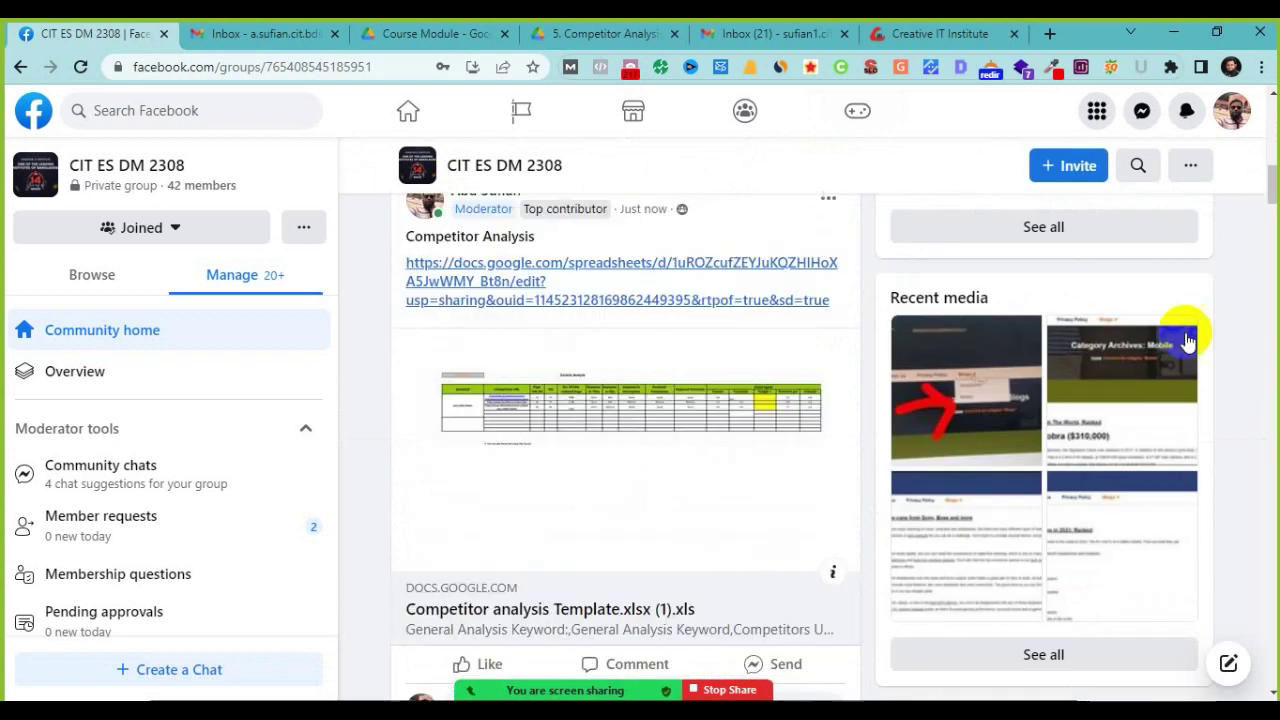
Step: Search Google for "best hand mixer" in a new browser tab and unmute the meeting microphone
click(1052, 36)
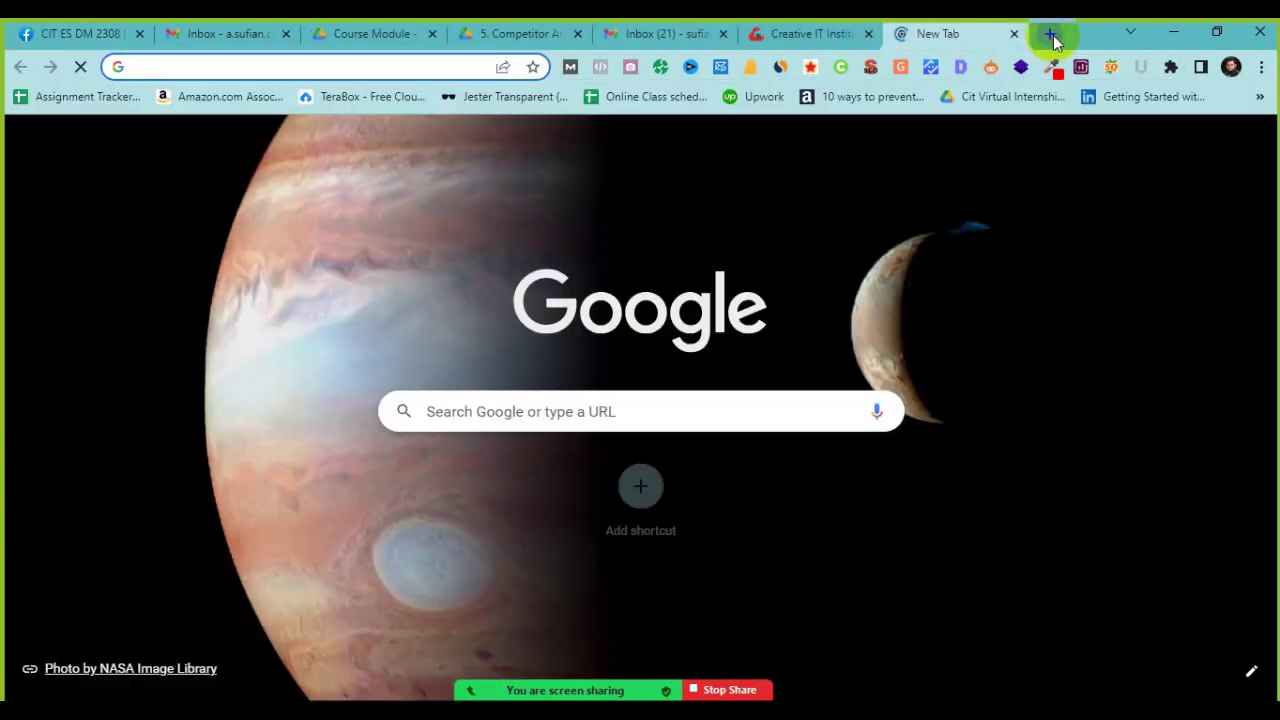
text(best)
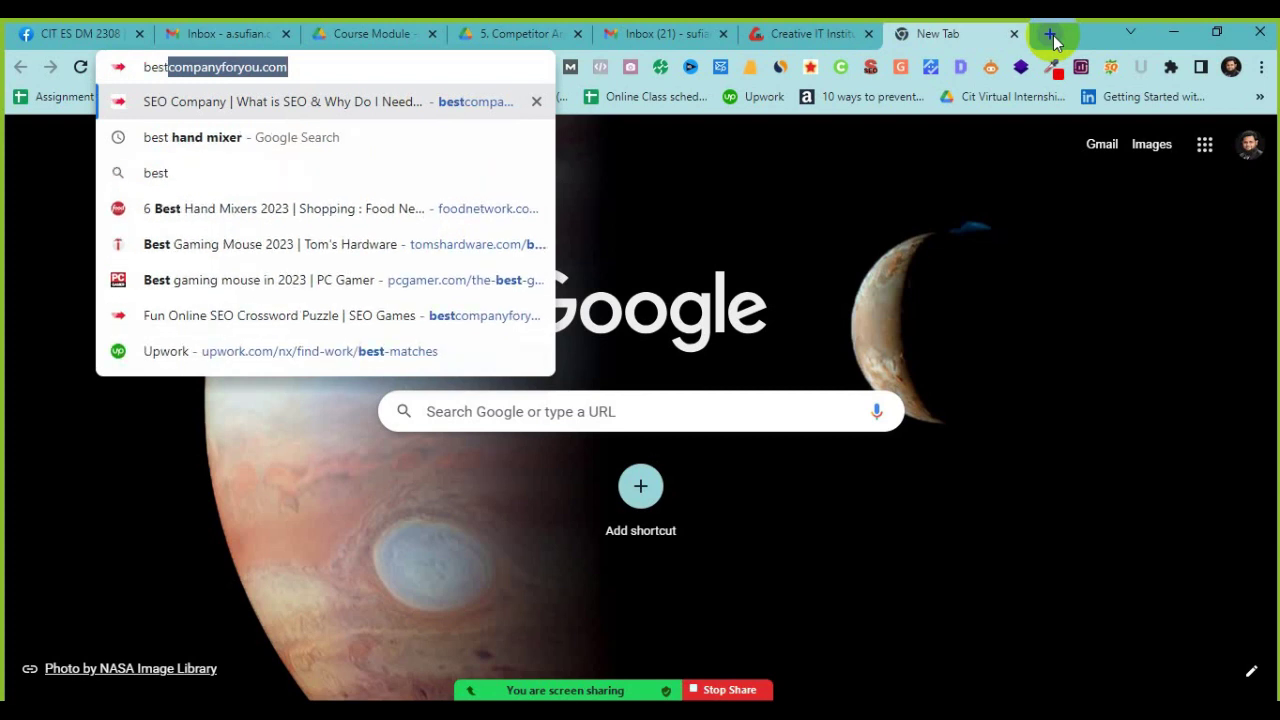
key(Return)
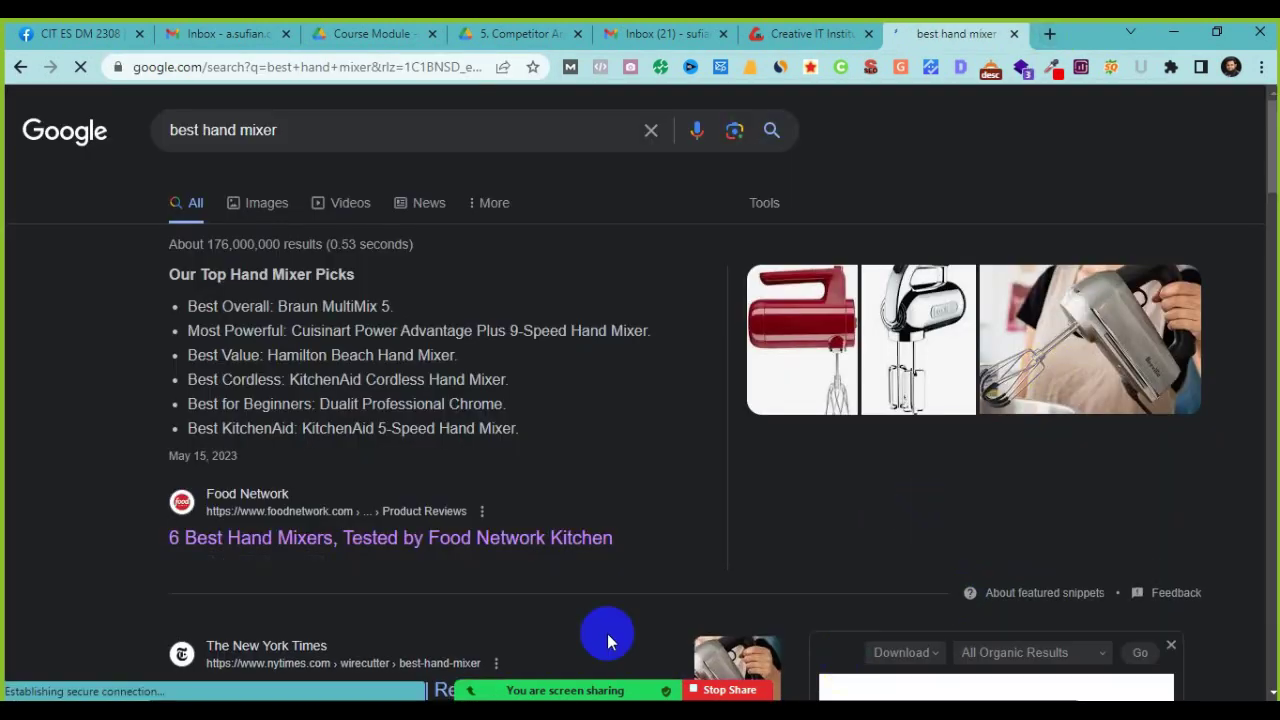
mouse_move(240, 645)
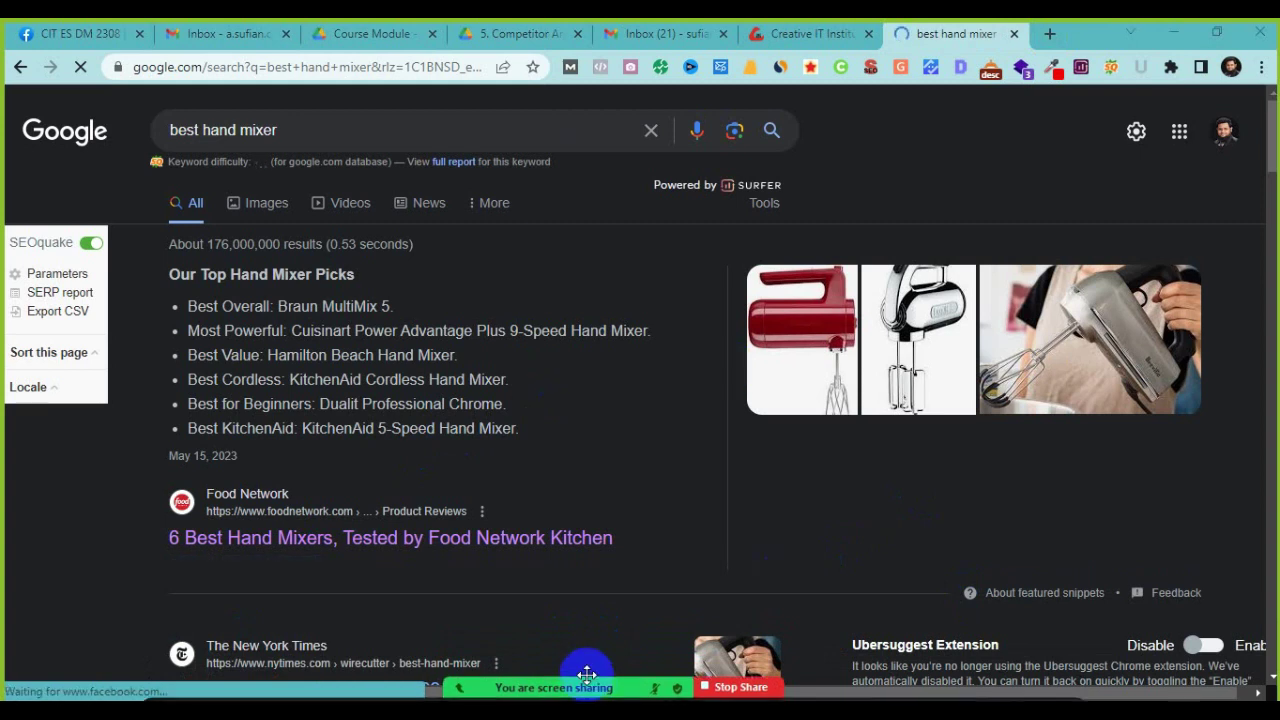
mouse_move(575, 672)
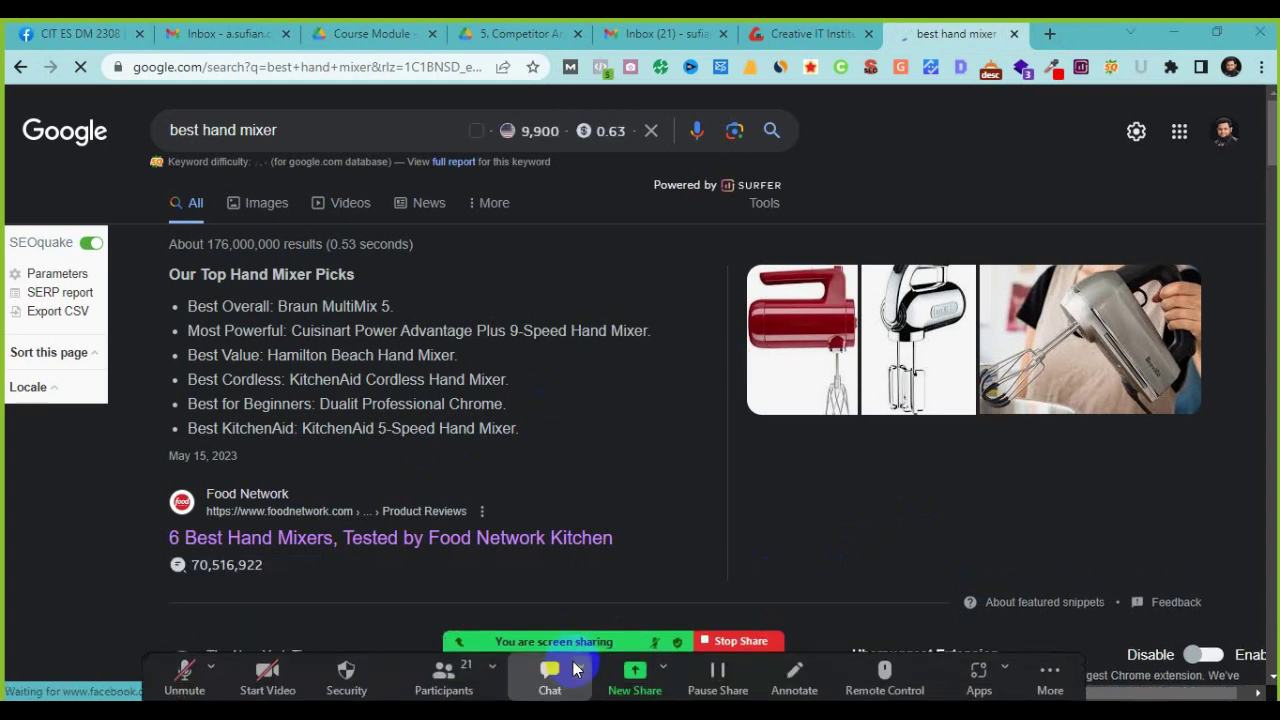
click(180, 678)
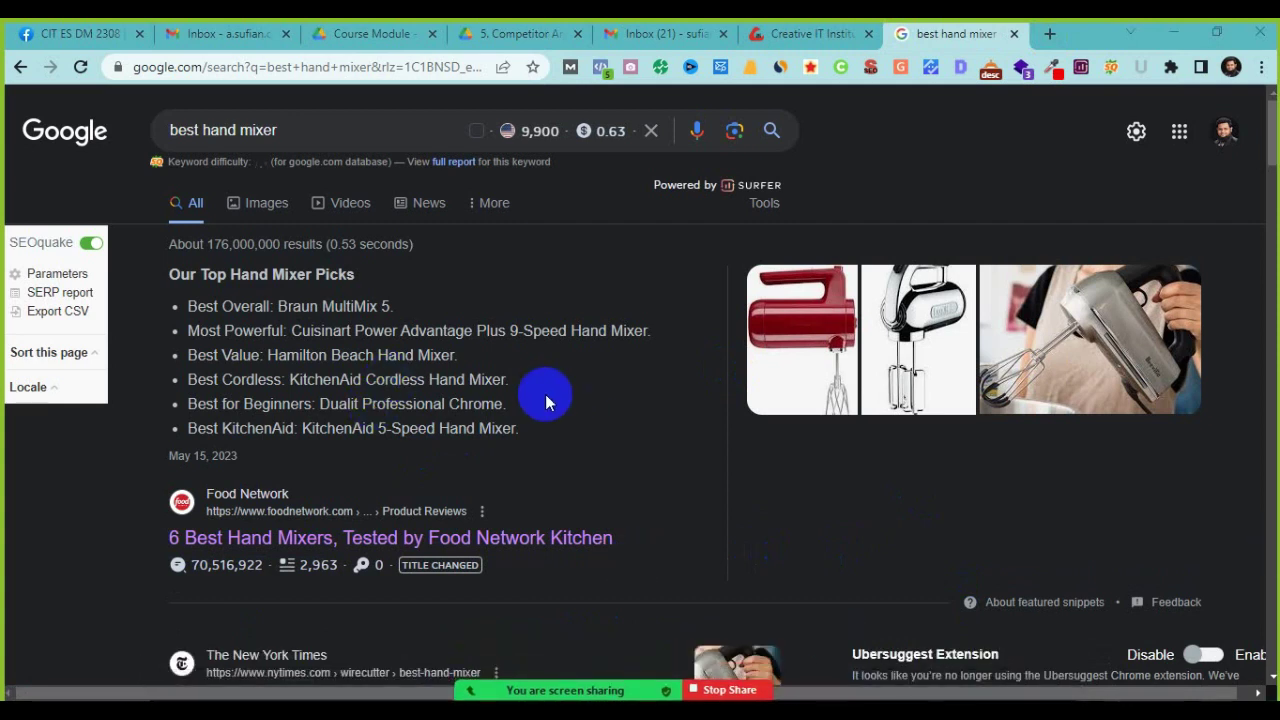
Step: Open the Food Network article "6 Best Hand Mixers" and examine its top picks and product review sections
scroll(549, 497, down, 2)
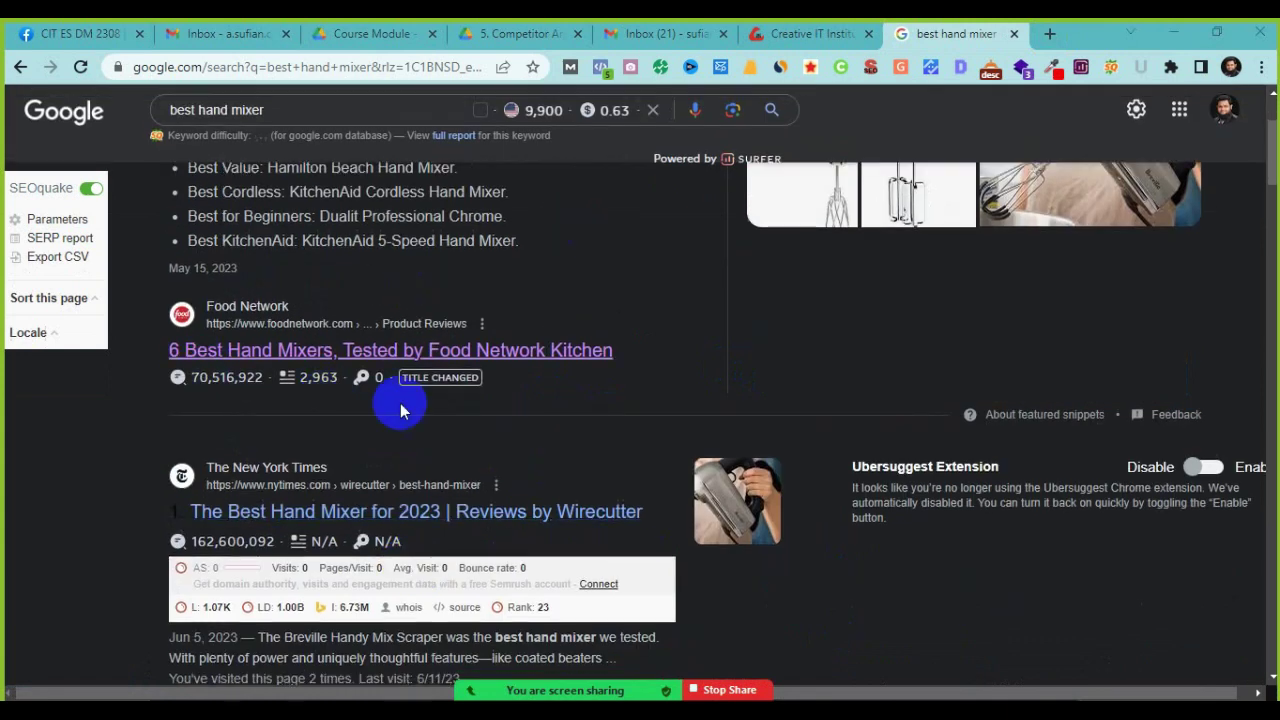
click(450, 355)
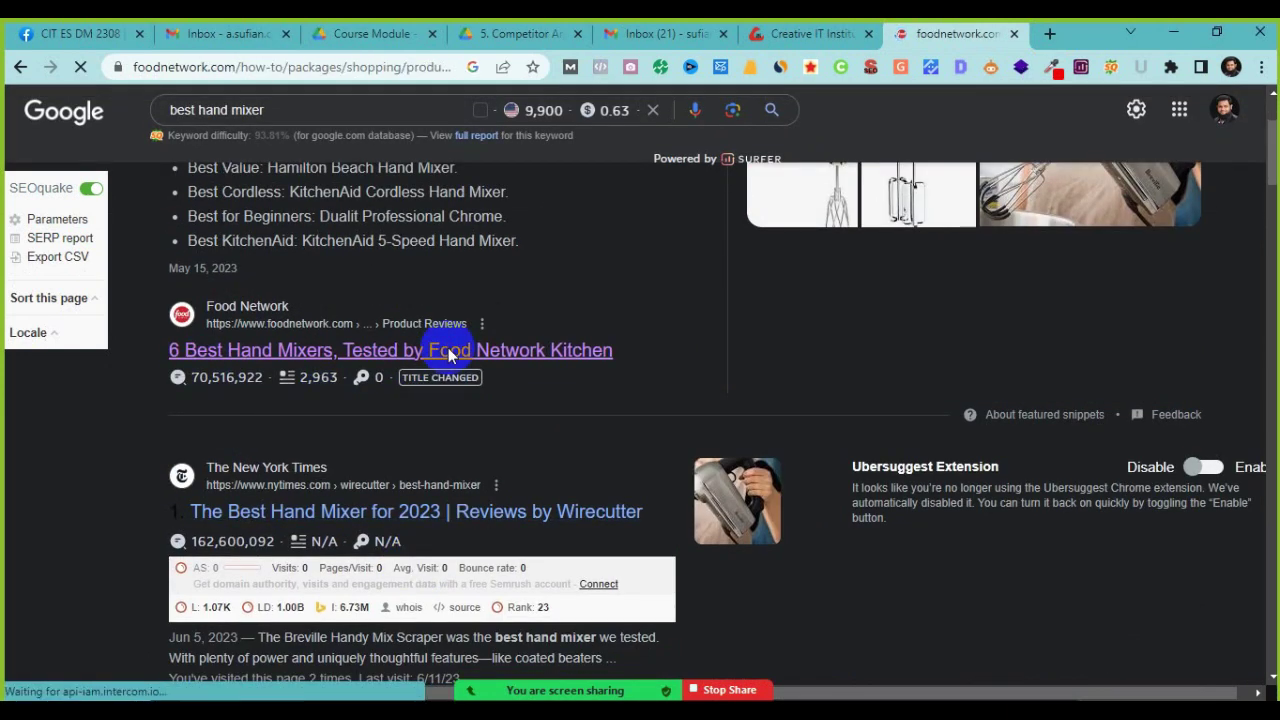
scroll(145, 460, down, 2)
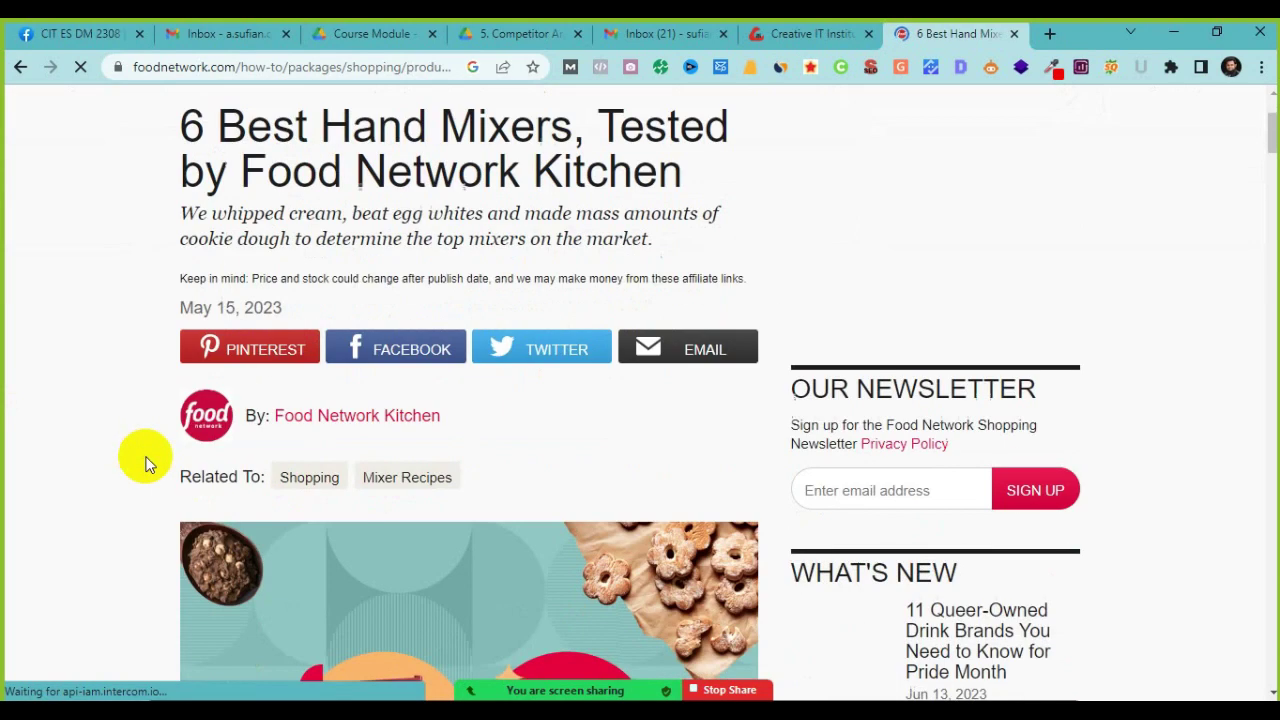
scroll(145, 460, down, 6)
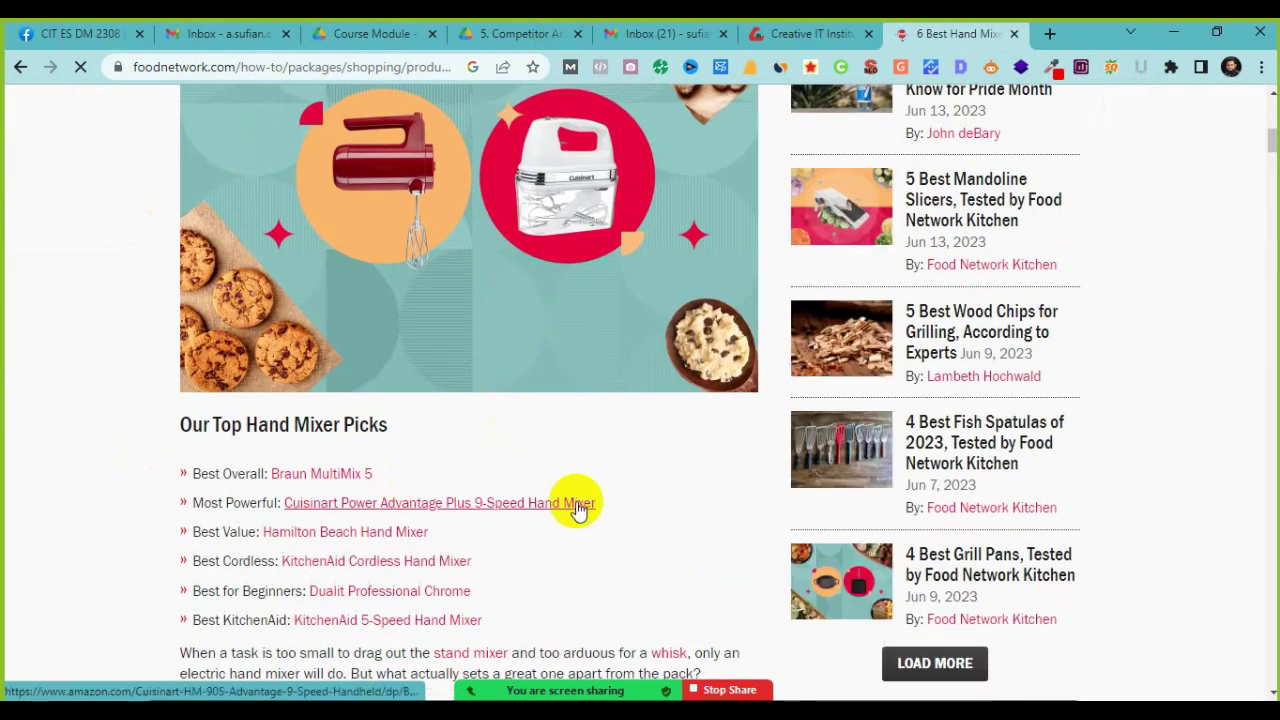
scroll(576, 505, down, 10)
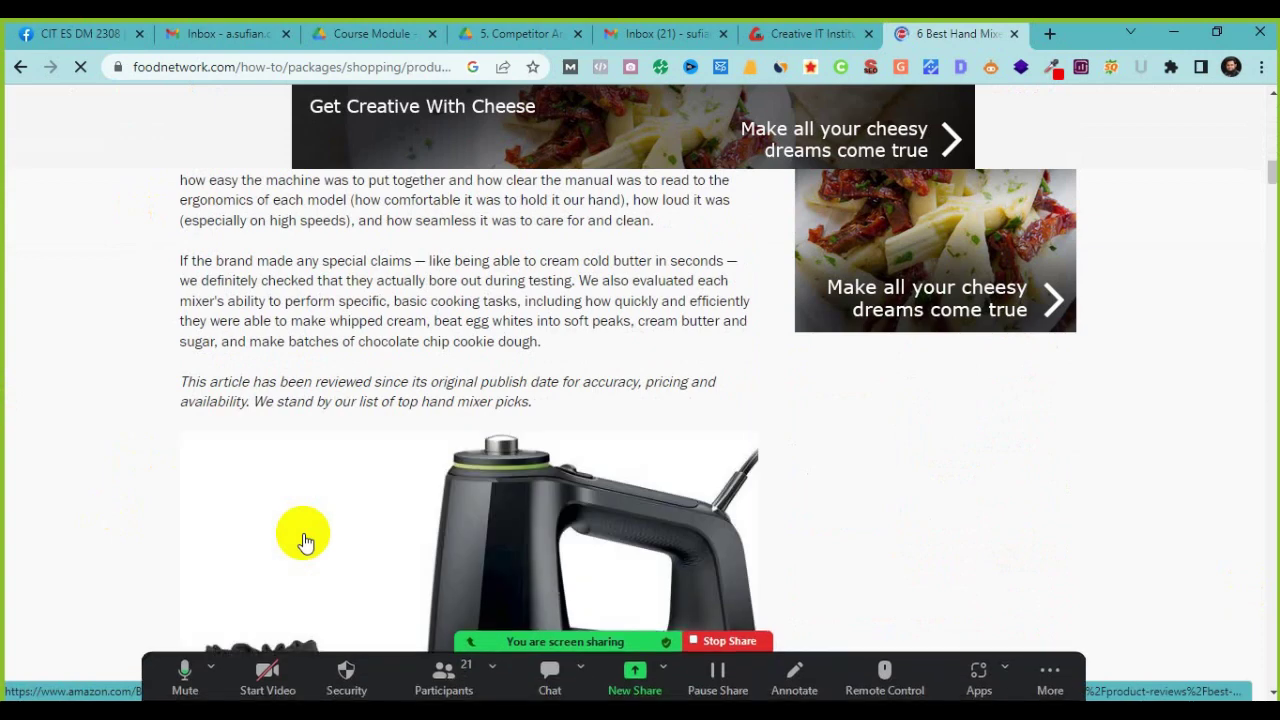
scroll(305, 540, down, 15)
scroll(305, 540, down, 10)
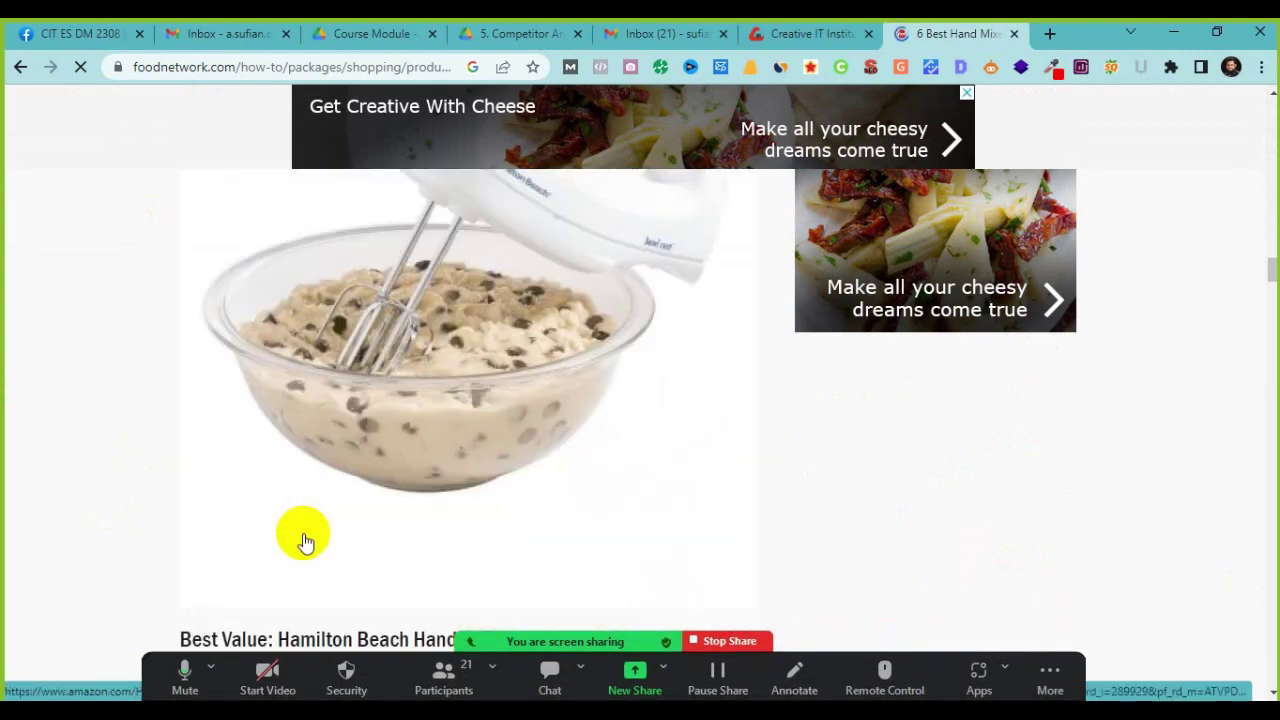
scroll(305, 540, up, 20)
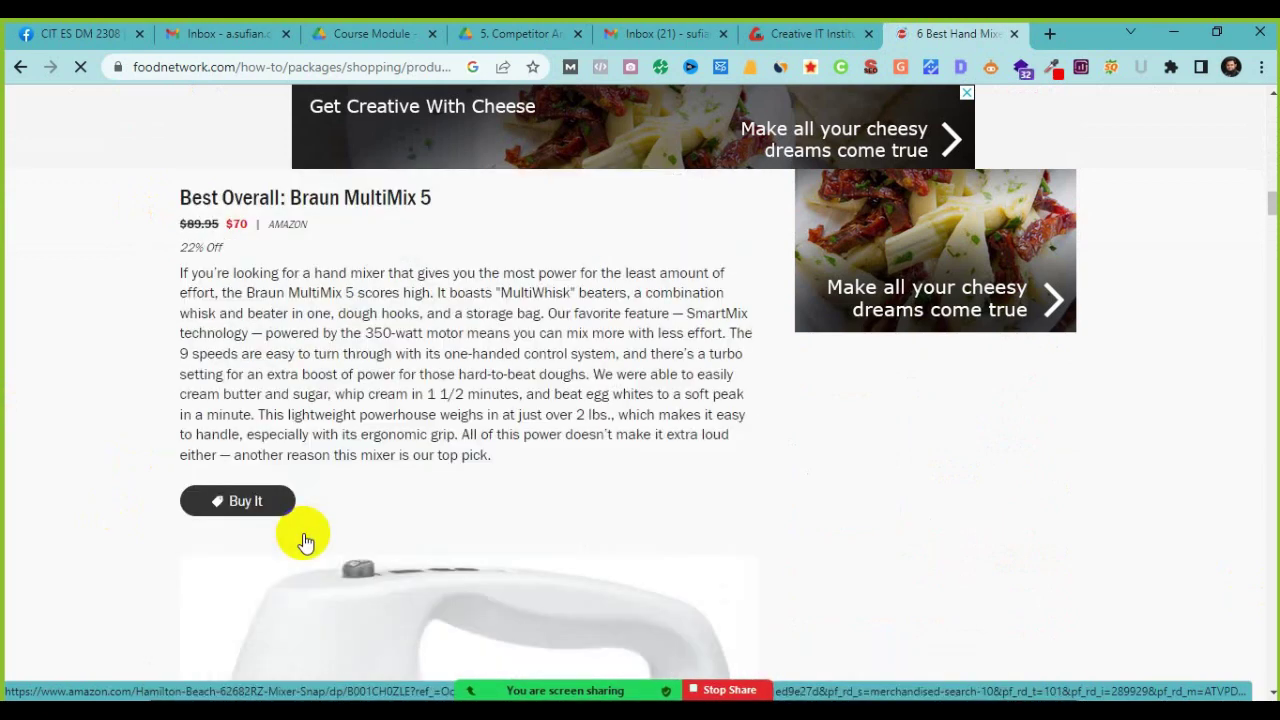
scroll(305, 540, up, 15)
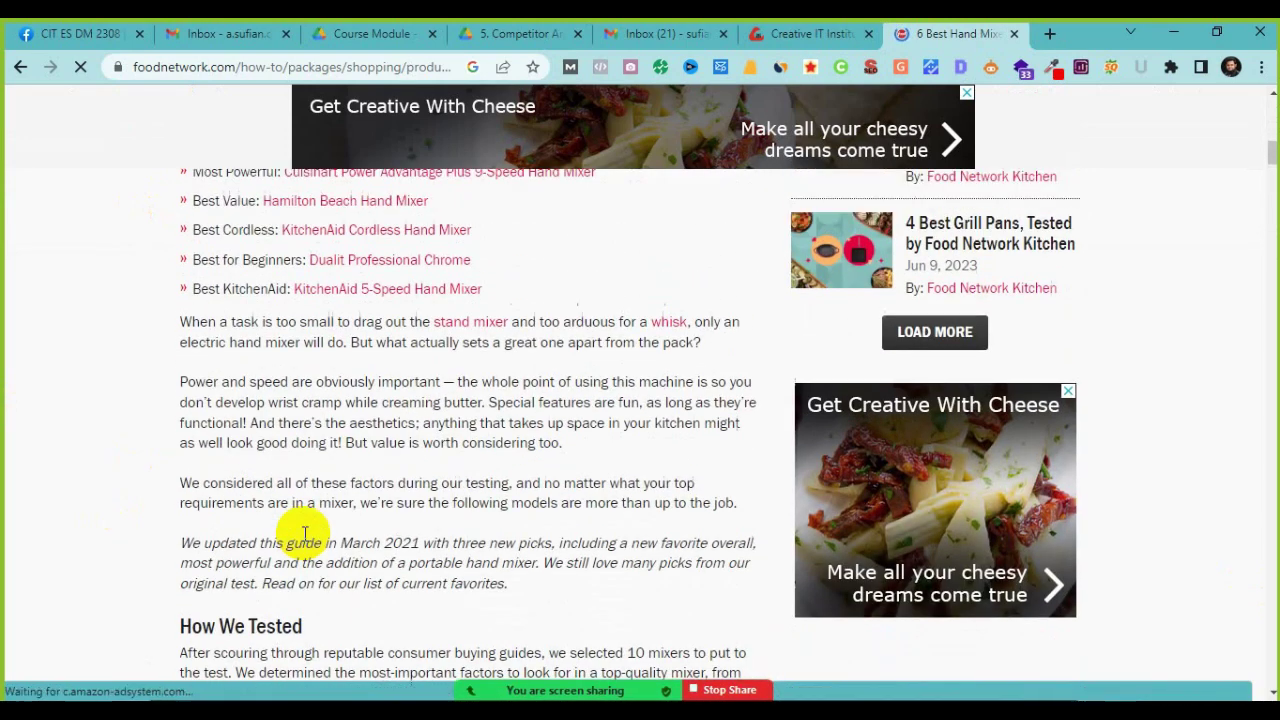
Step: Return to the hand mixer article's header image and admit the waiting participant to the meeting
scroll(305, 533, up, 2)
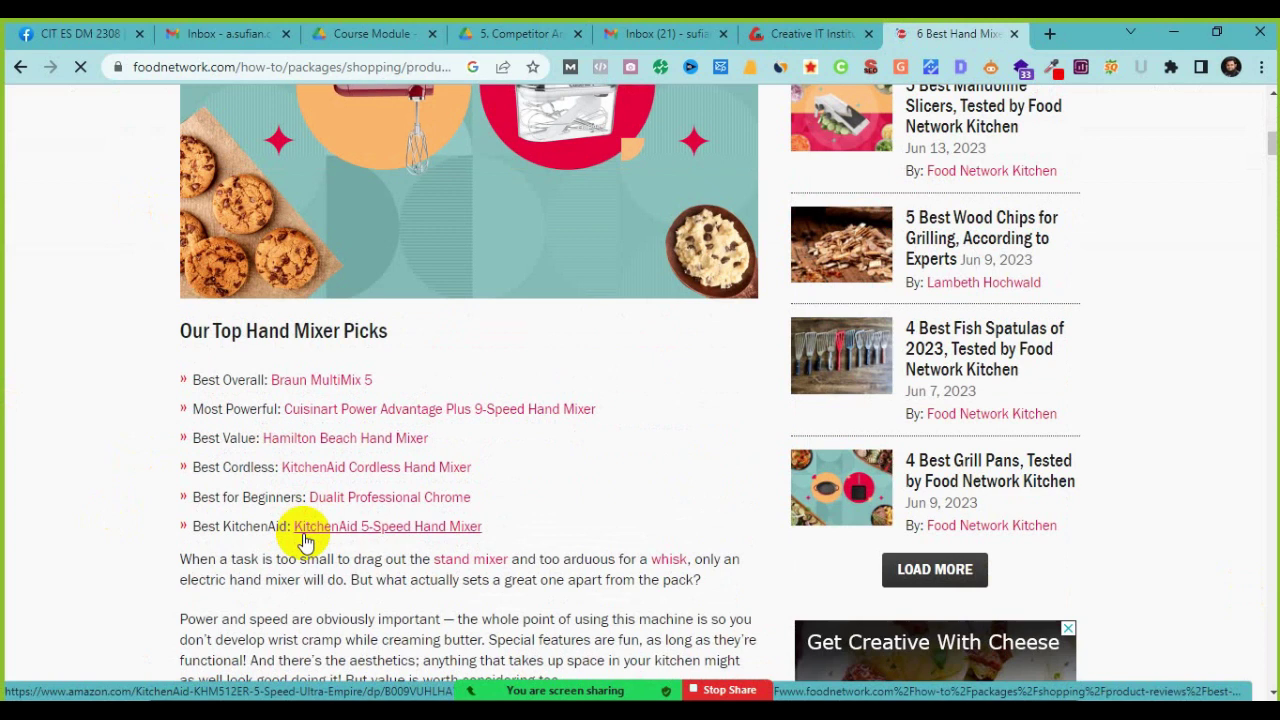
scroll(305, 540, up, 4)
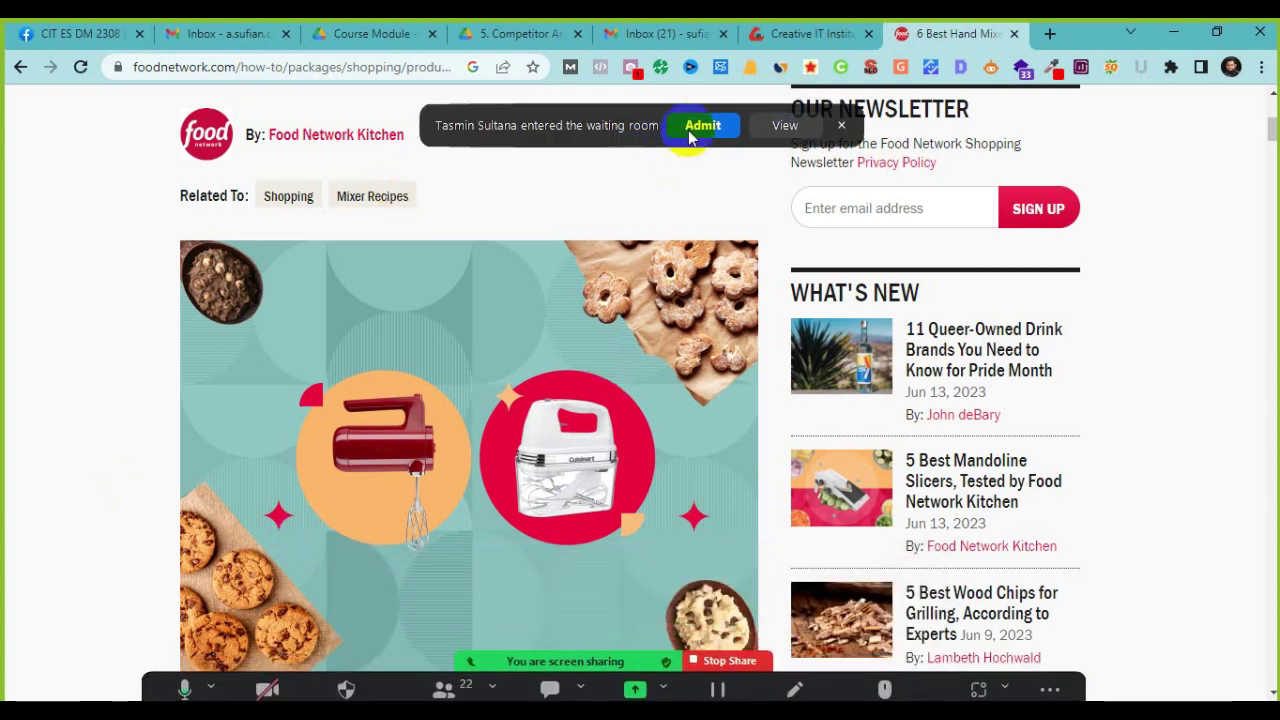
click(696, 123)
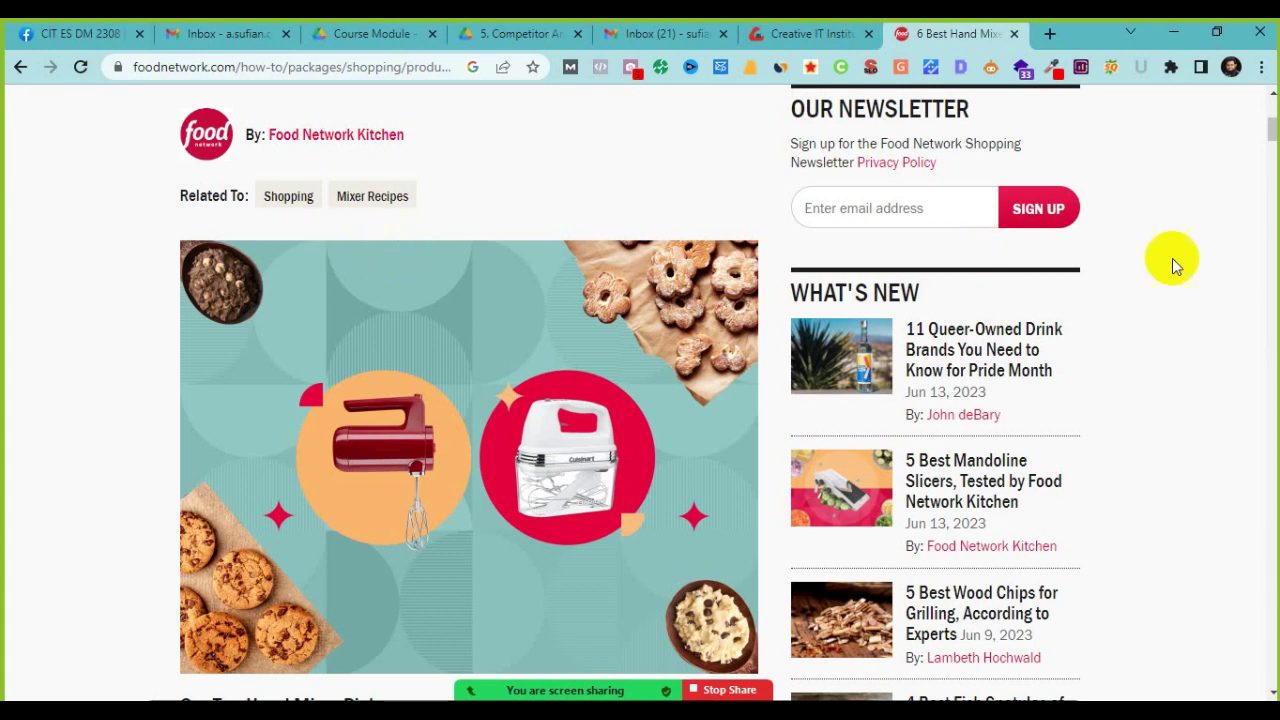
Step: Go back to the article's title and highlight the words "Hand Mixers" in it
scroll(1150, 420, down, 2)
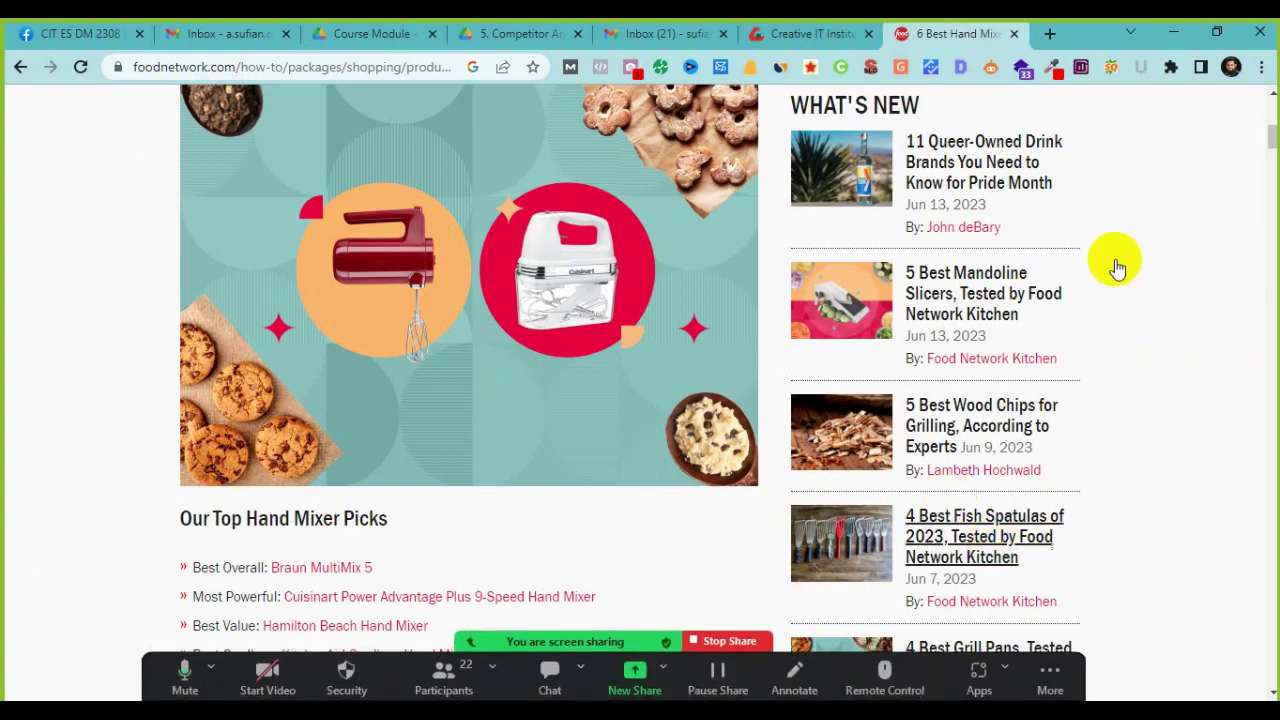
scroll(1178, 340, up, 3)
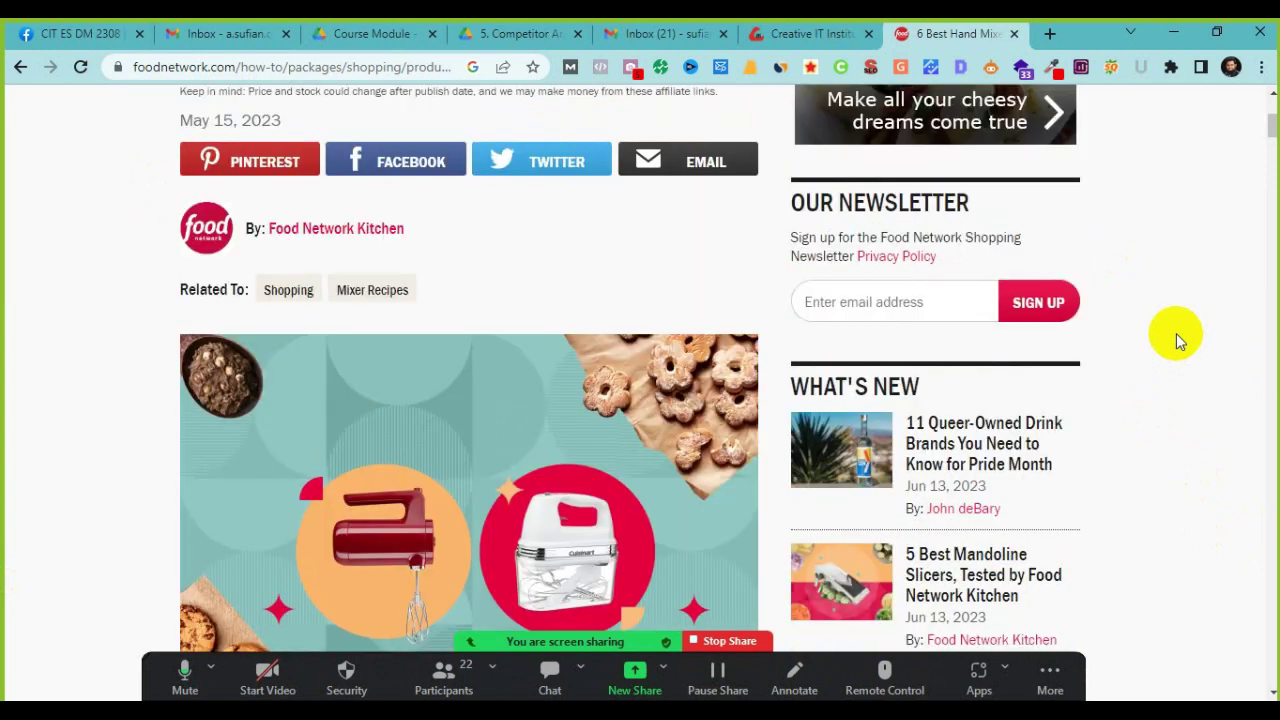
scroll(1175, 338, up, 3)
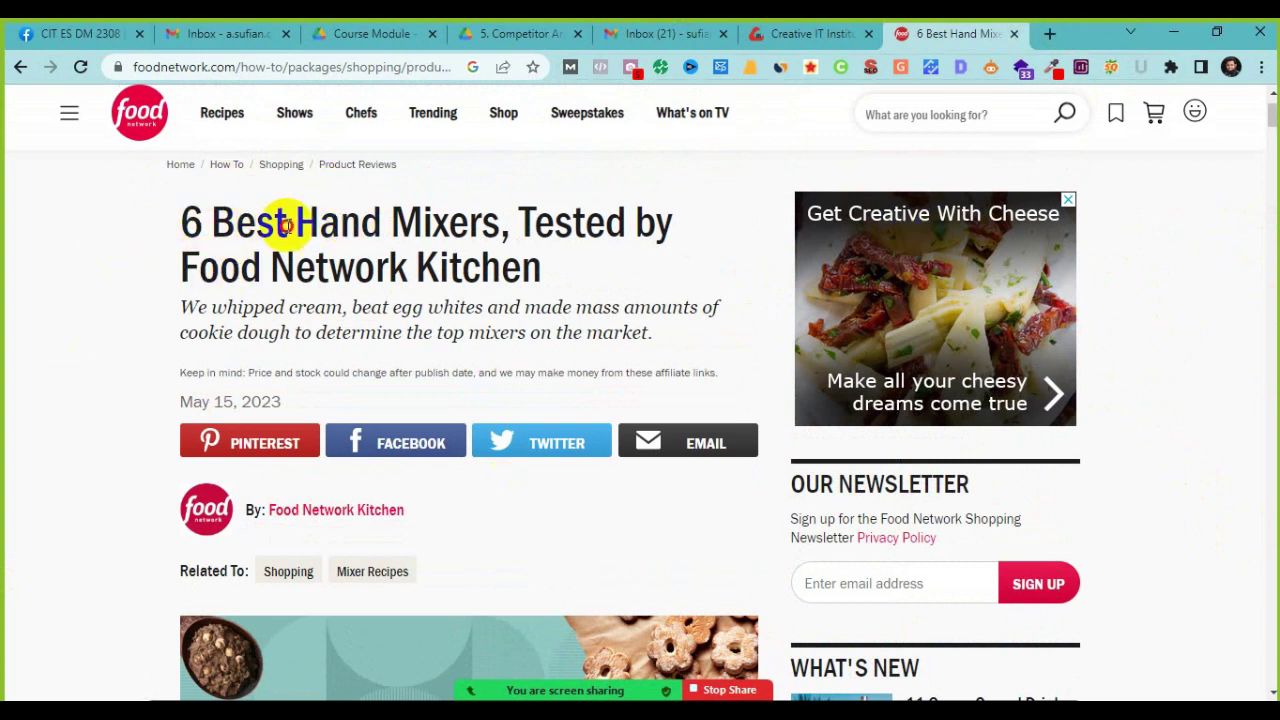
drag(287, 221, 503, 221)
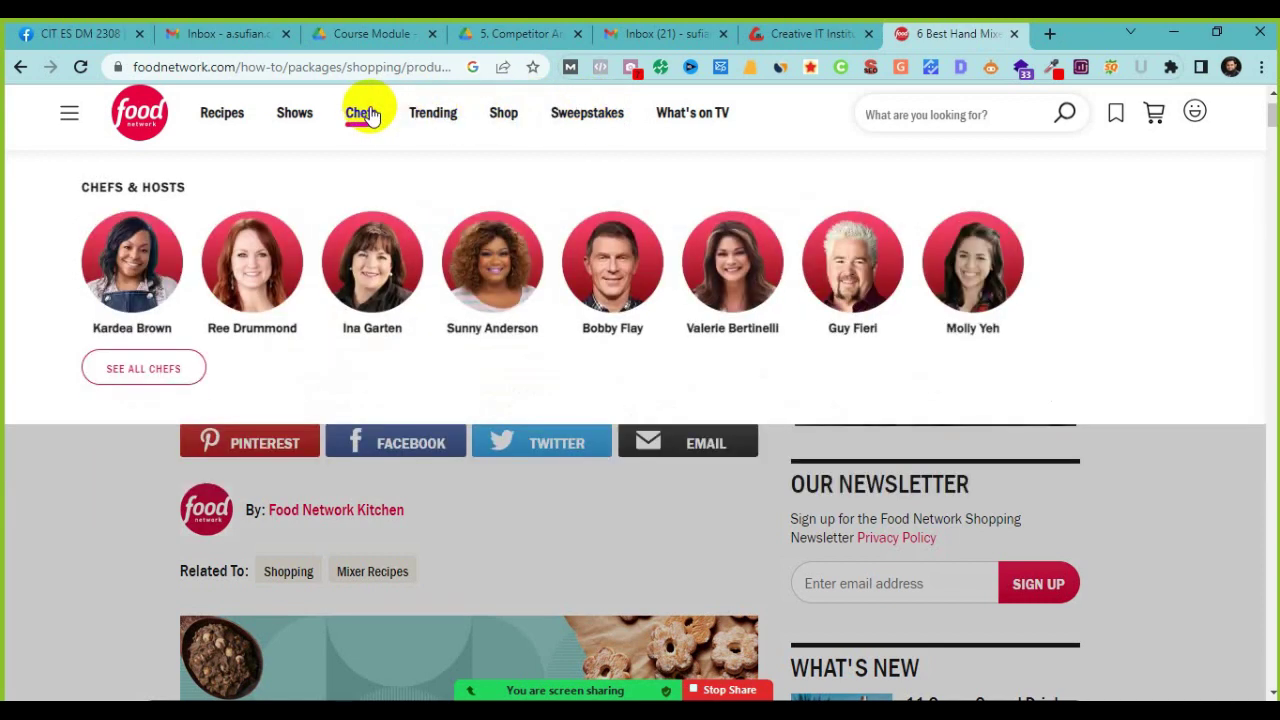
Step: Preview the site's Shows, Recipes, Chefs and Trending categories, and admit the next waiting participant to the meeting
mouse_move(299, 118)
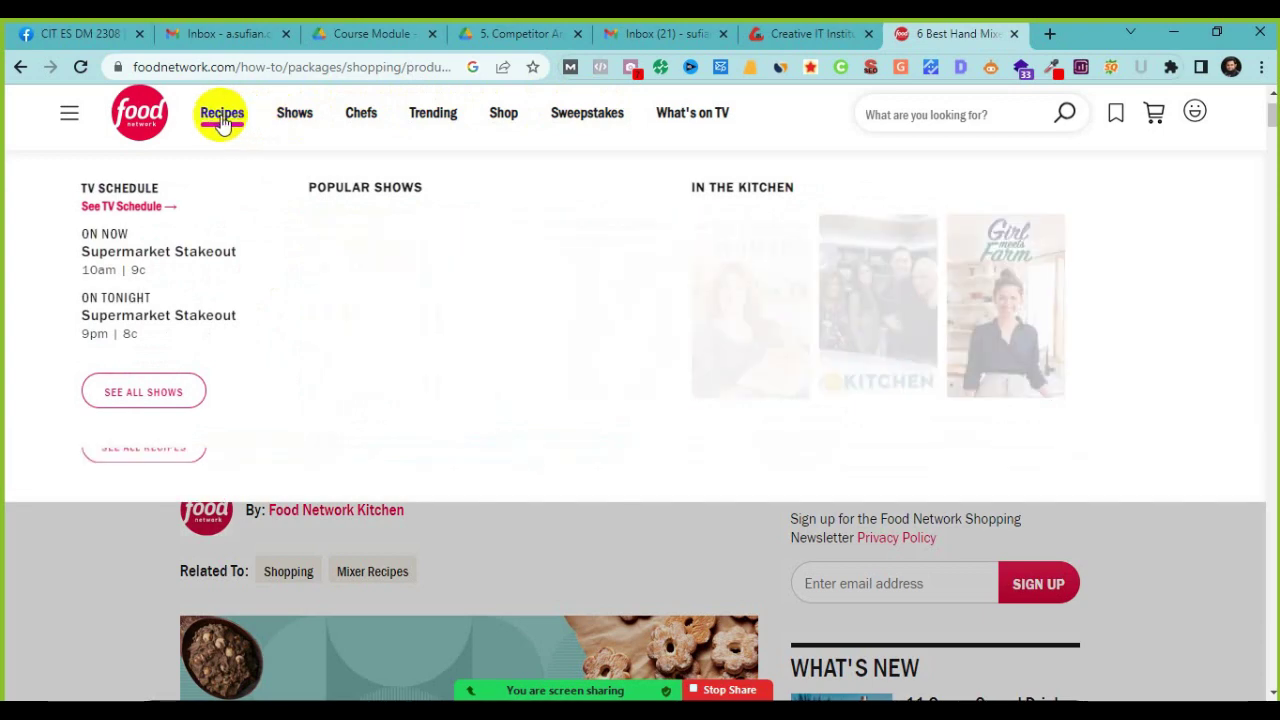
mouse_move(224, 122)
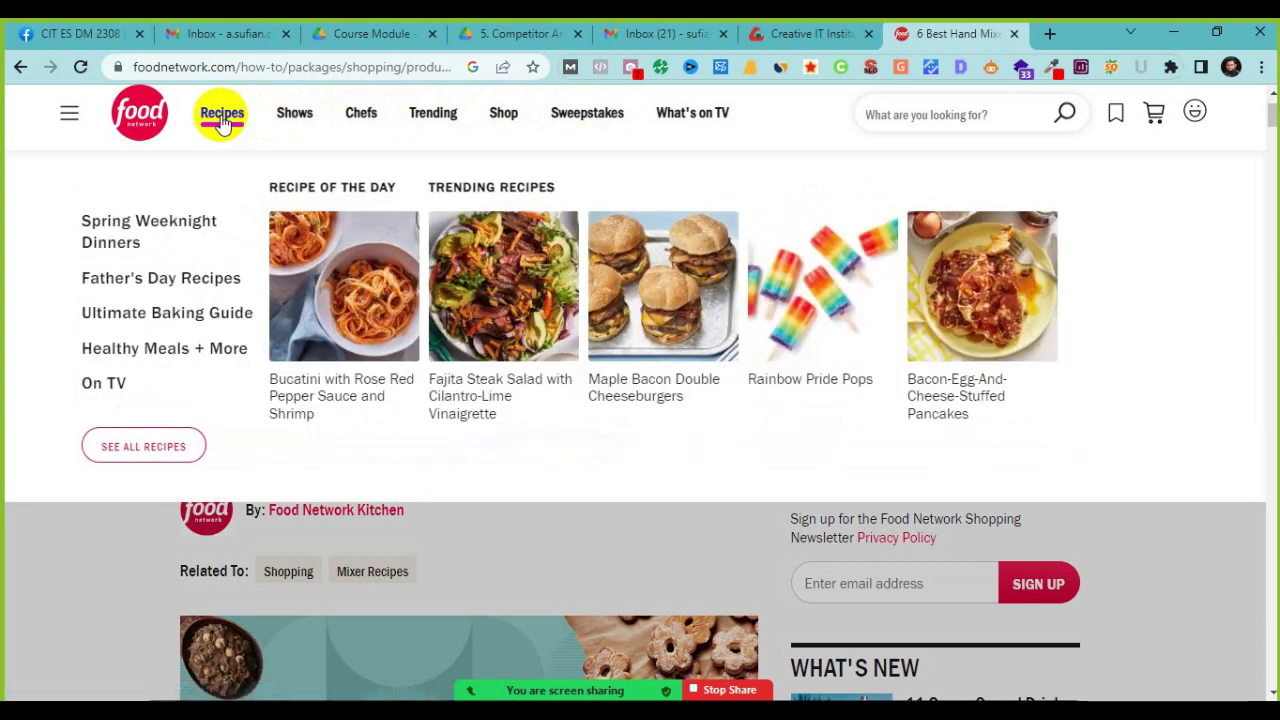
mouse_move(368, 148)
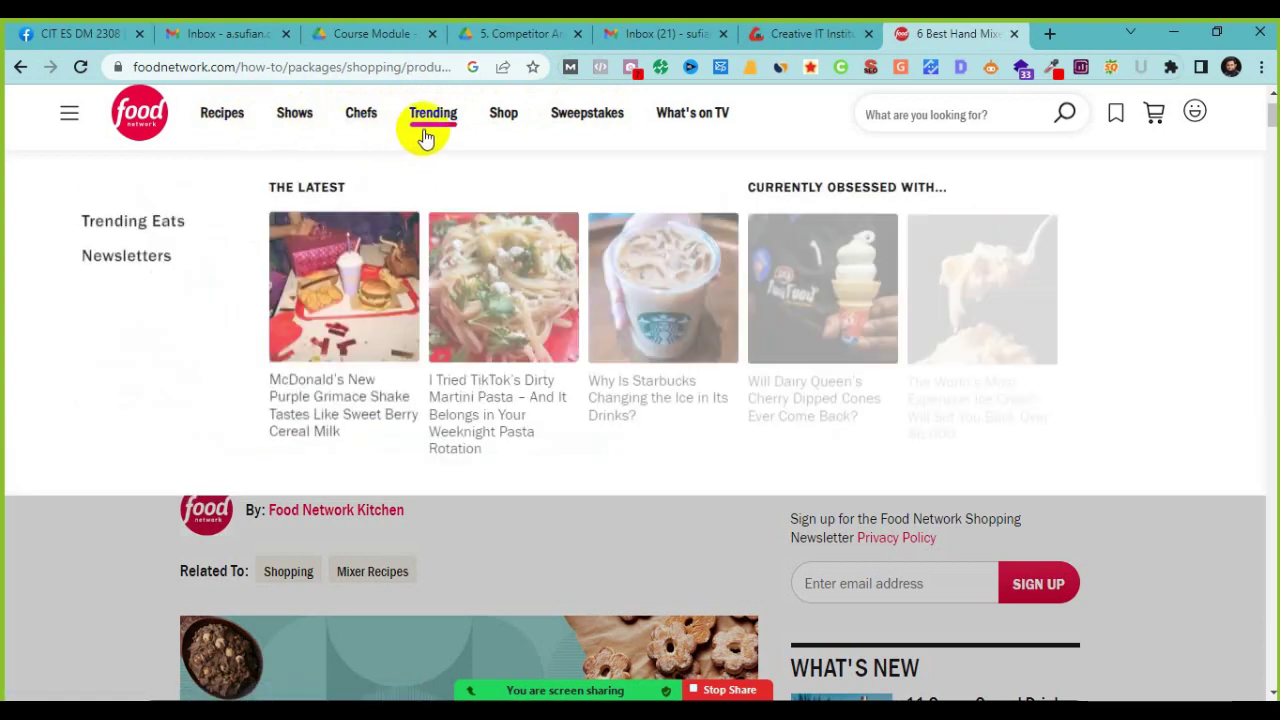
mouse_move(543, 128)
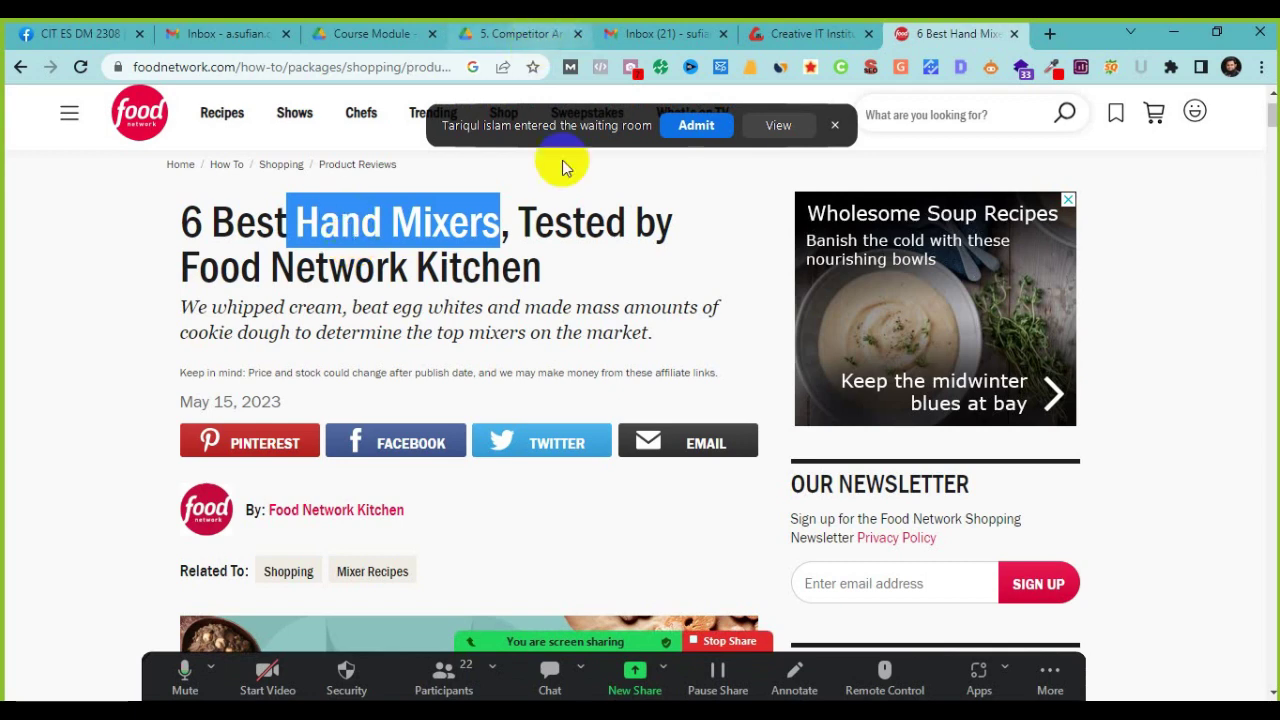
click(690, 124)
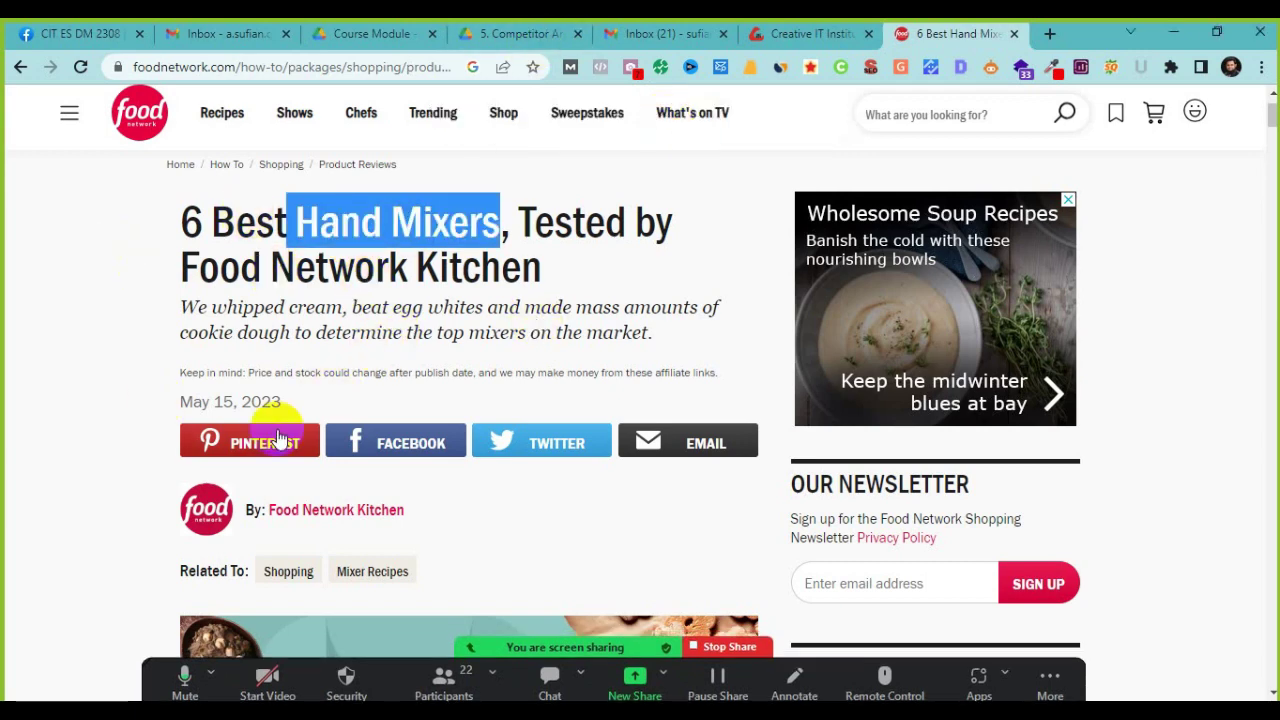
Step: Examine the individual mixer reviews through Dualit Professional Chrome and briefly highlight the opening lines of its description
scroll(277, 429, down, 8)
scroll(281, 435, down, 10)
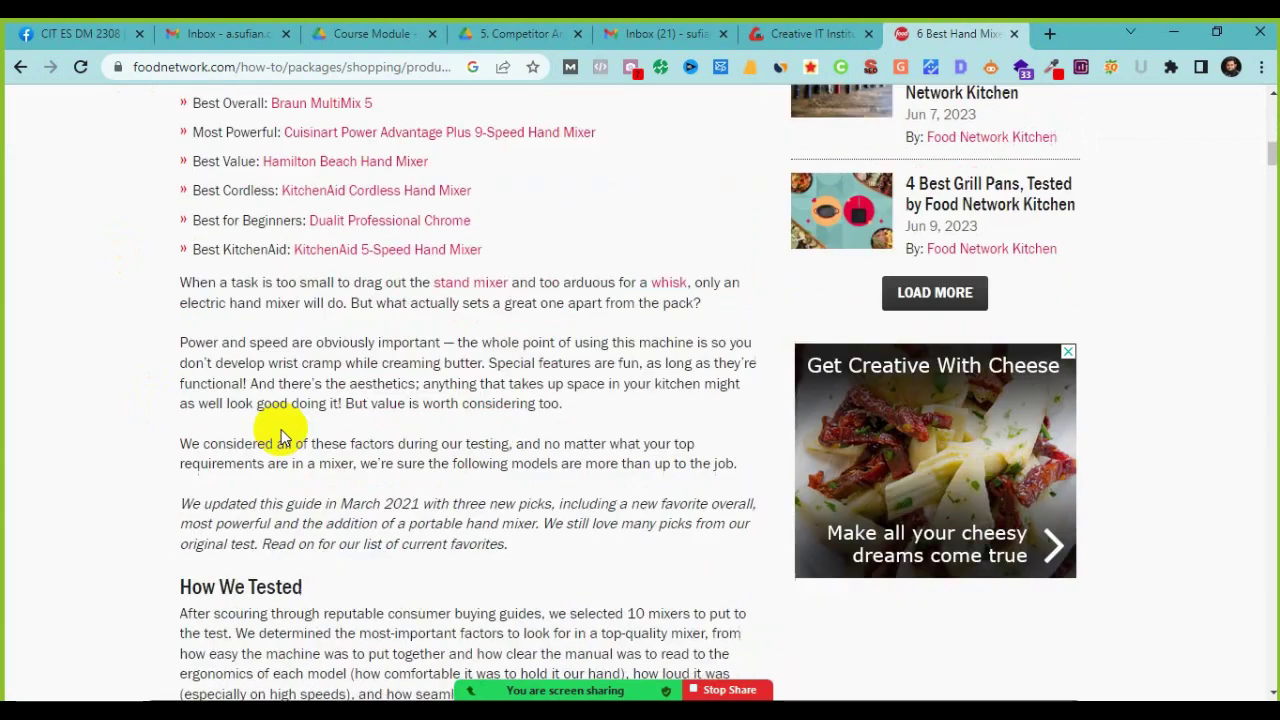
scroll(281, 437, down, 10)
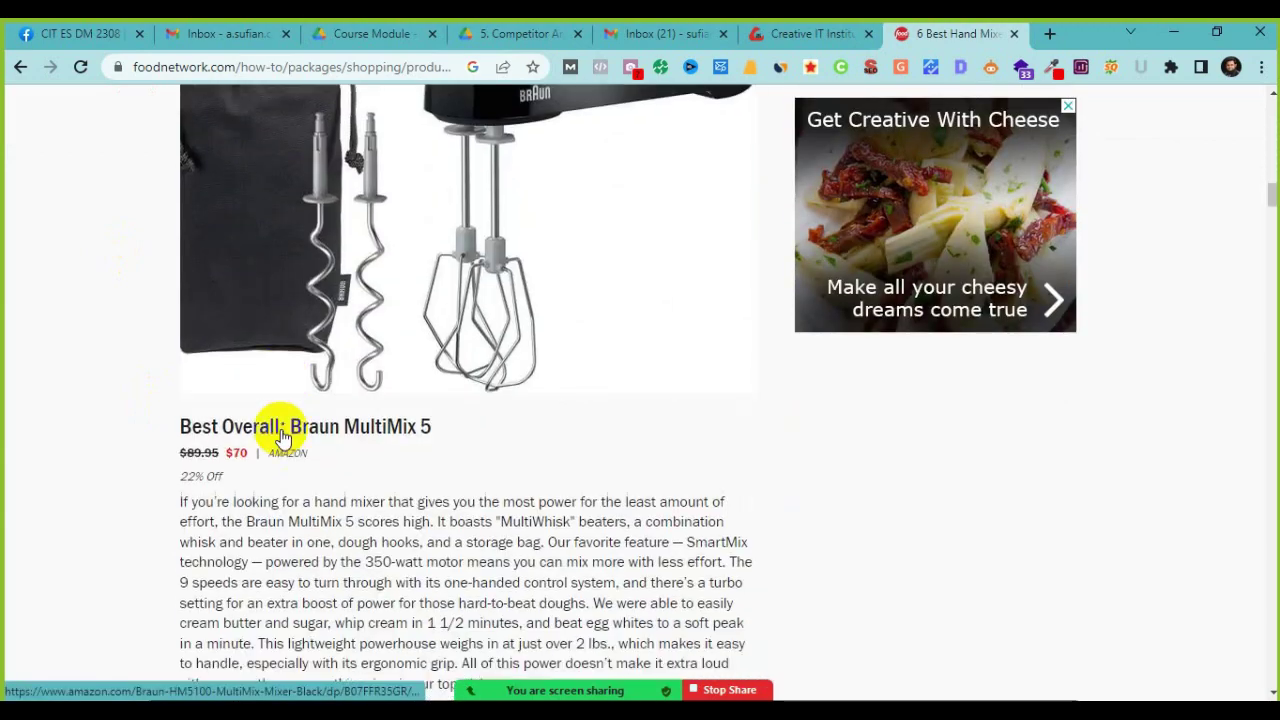
scroll(283, 439, down, 10)
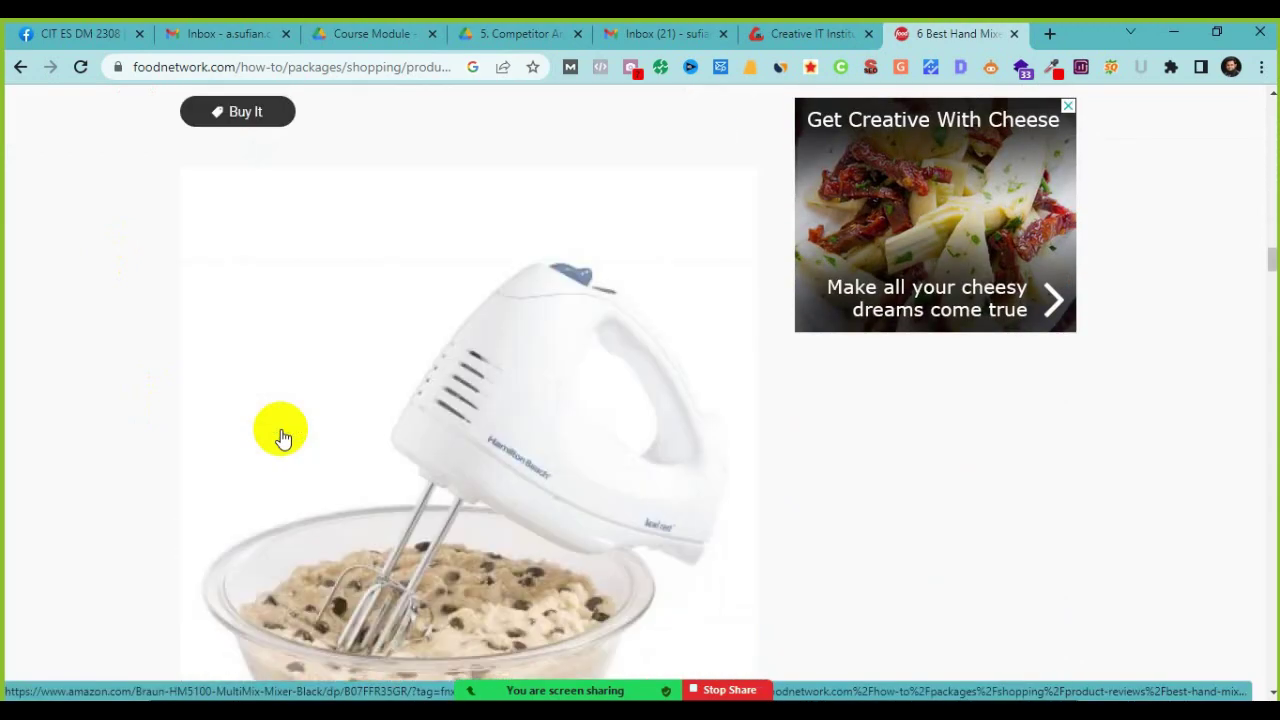
scroll(282, 434, down, 10)
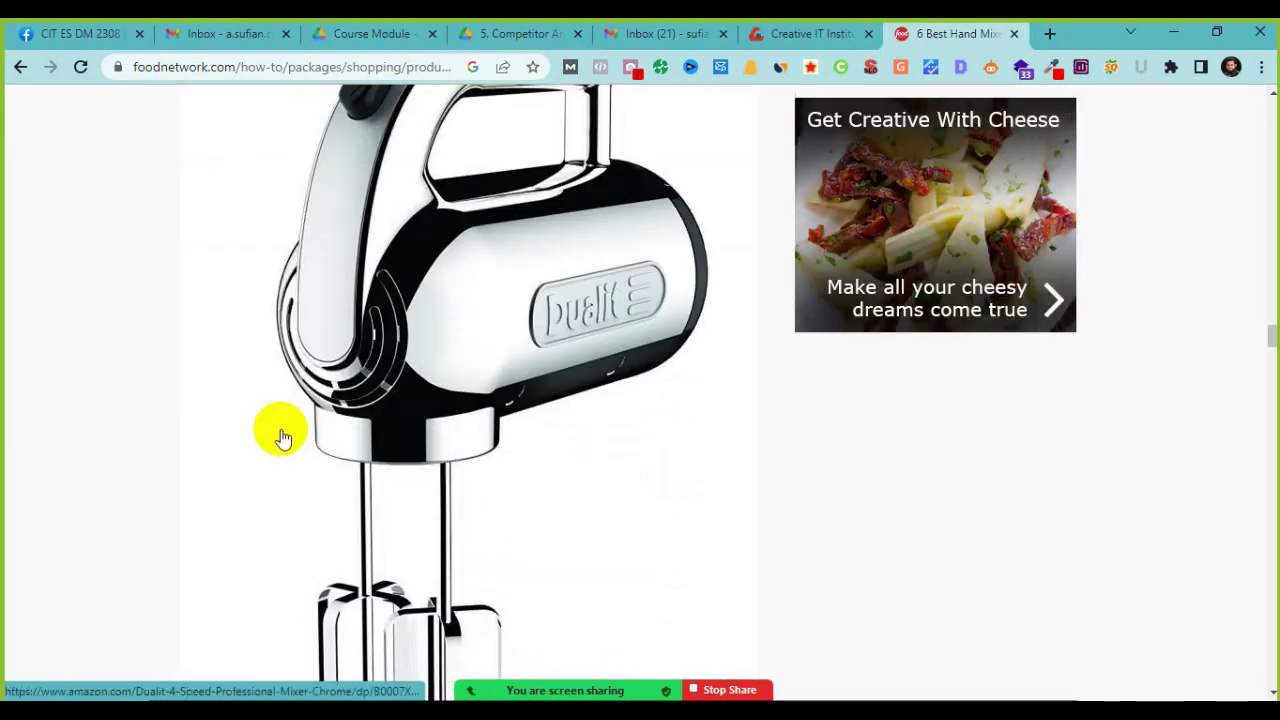
scroll(408, 491, down, 3)
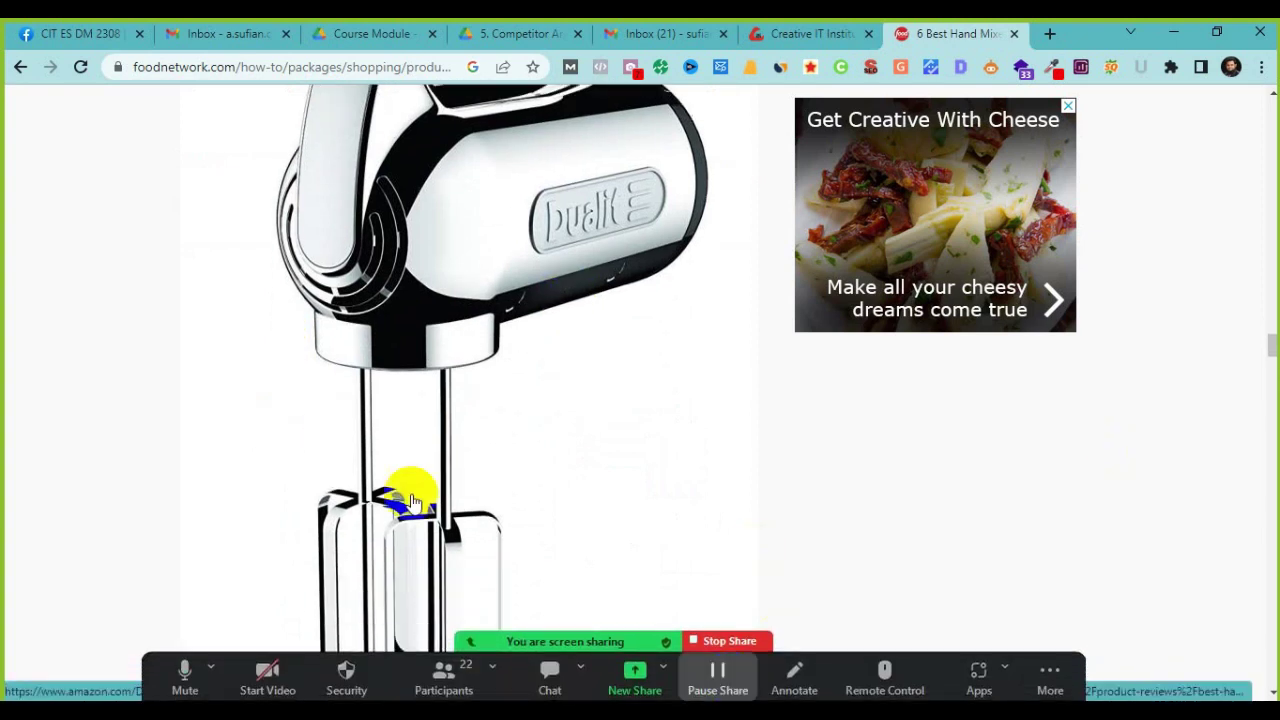
scroll(510, 605, down, 3)
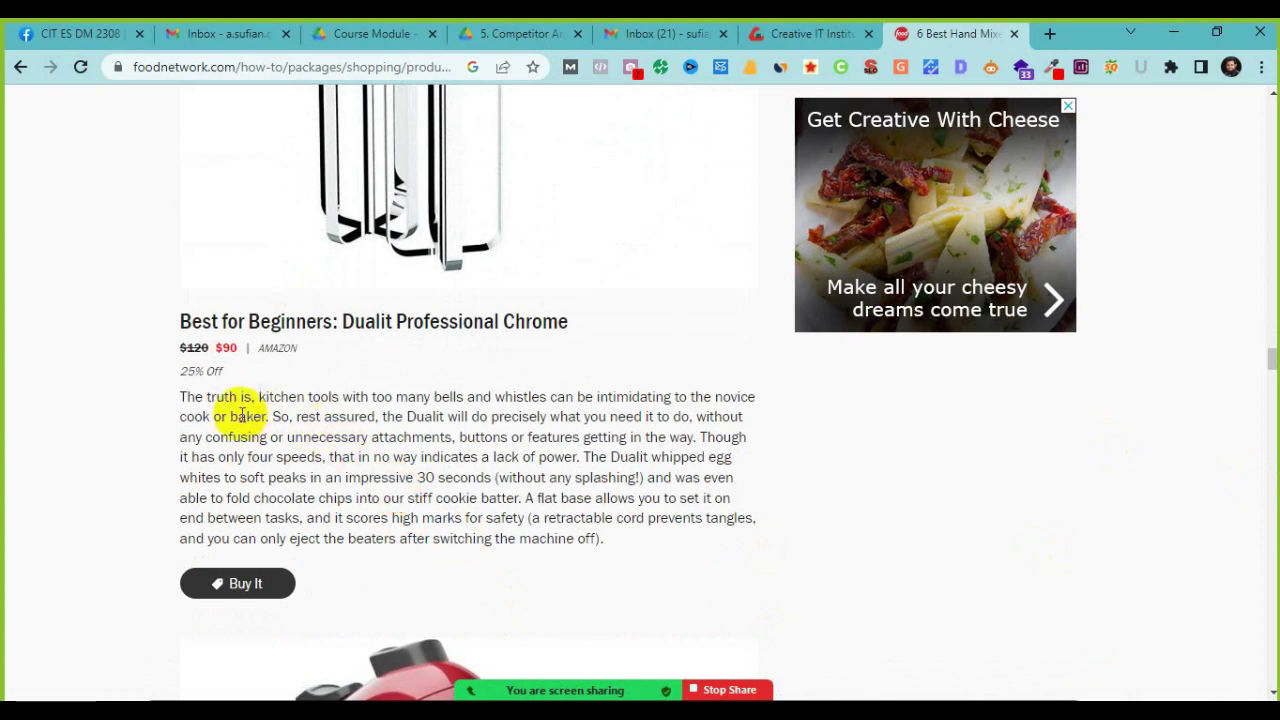
drag(224, 398, 378, 437)
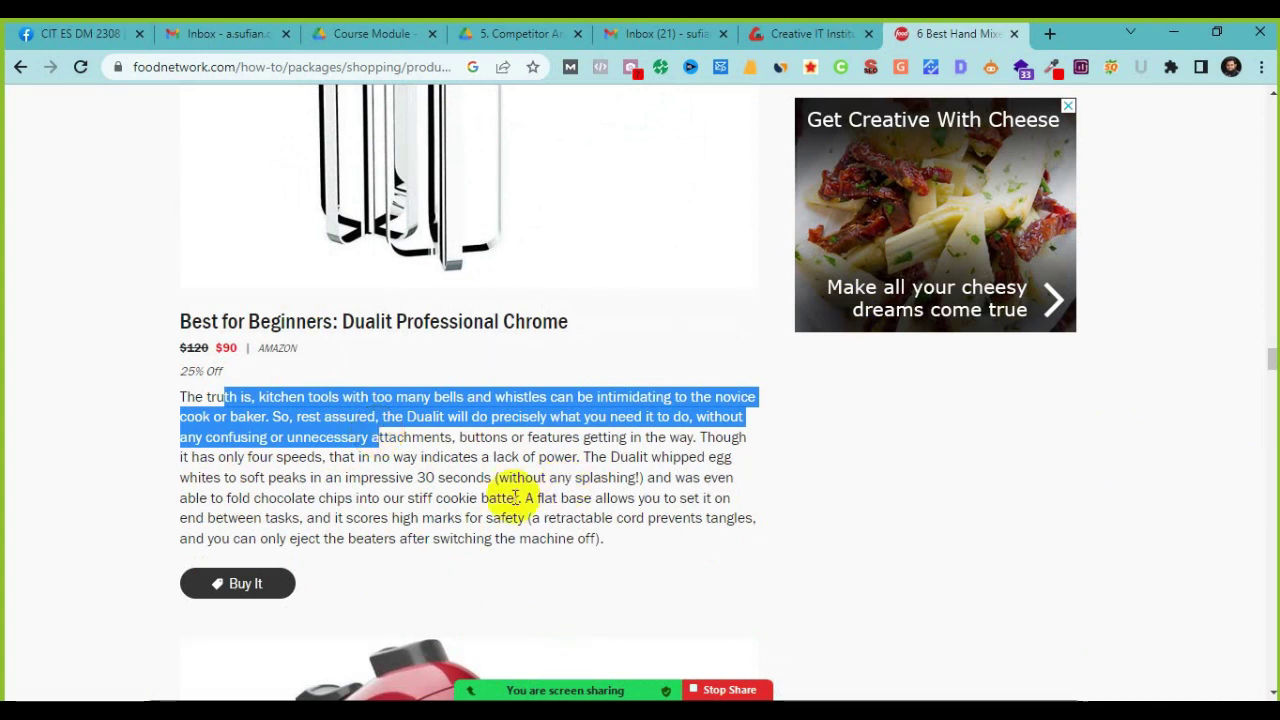
click(652, 462)
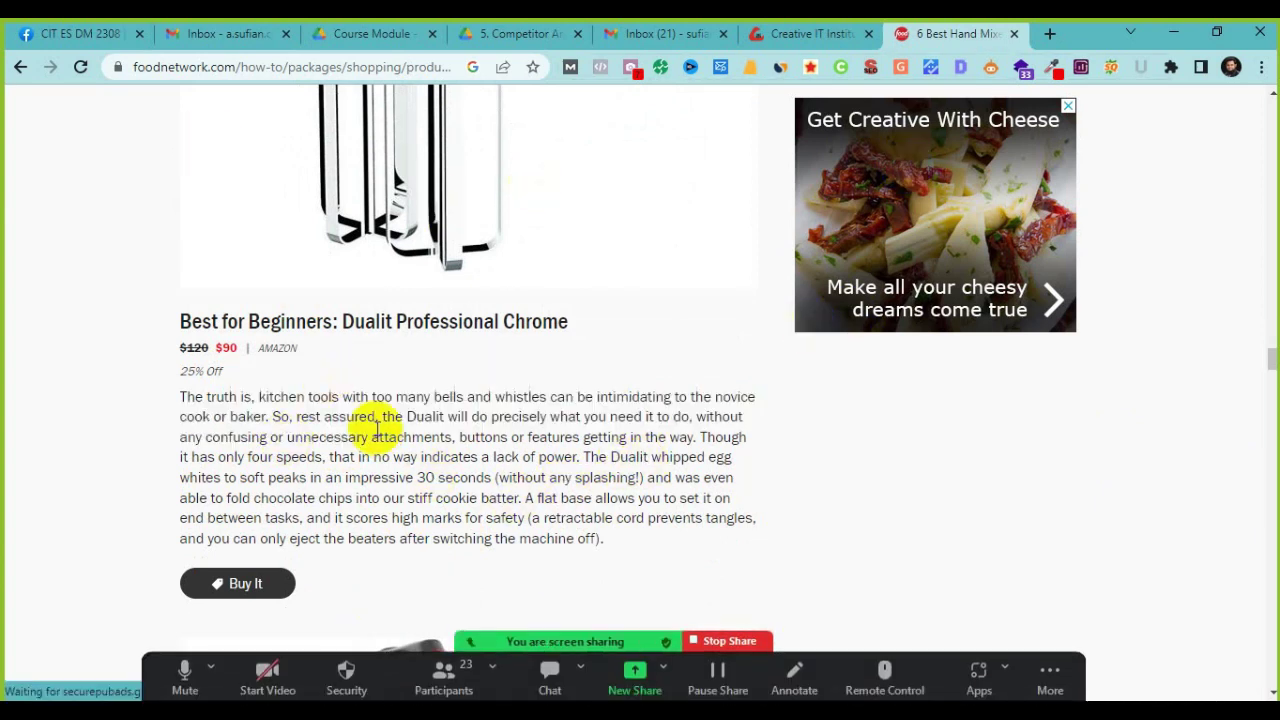
Step: Review the preceding mixer entries in reverse order, from Dualit back to the Braun MultiMix 5 review
scroll(310, 460, up, 3)
scroll(310, 460, up, 10)
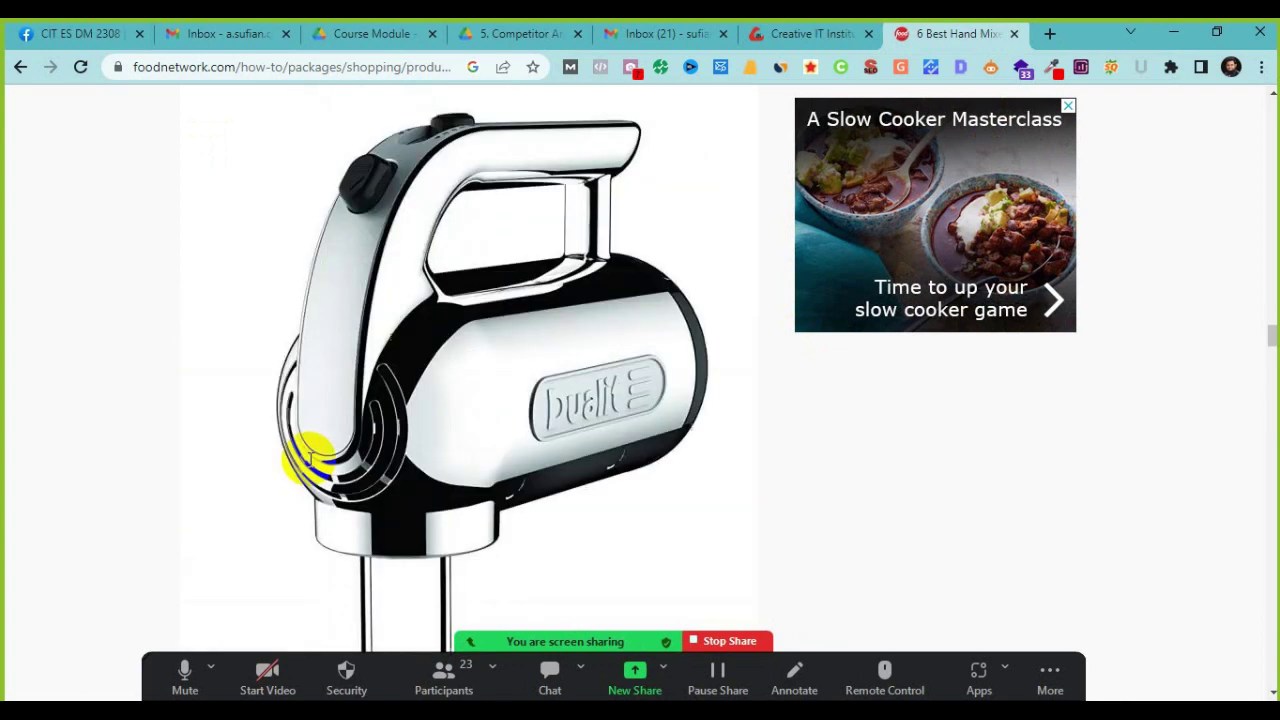
scroll(310, 460, up, 5)
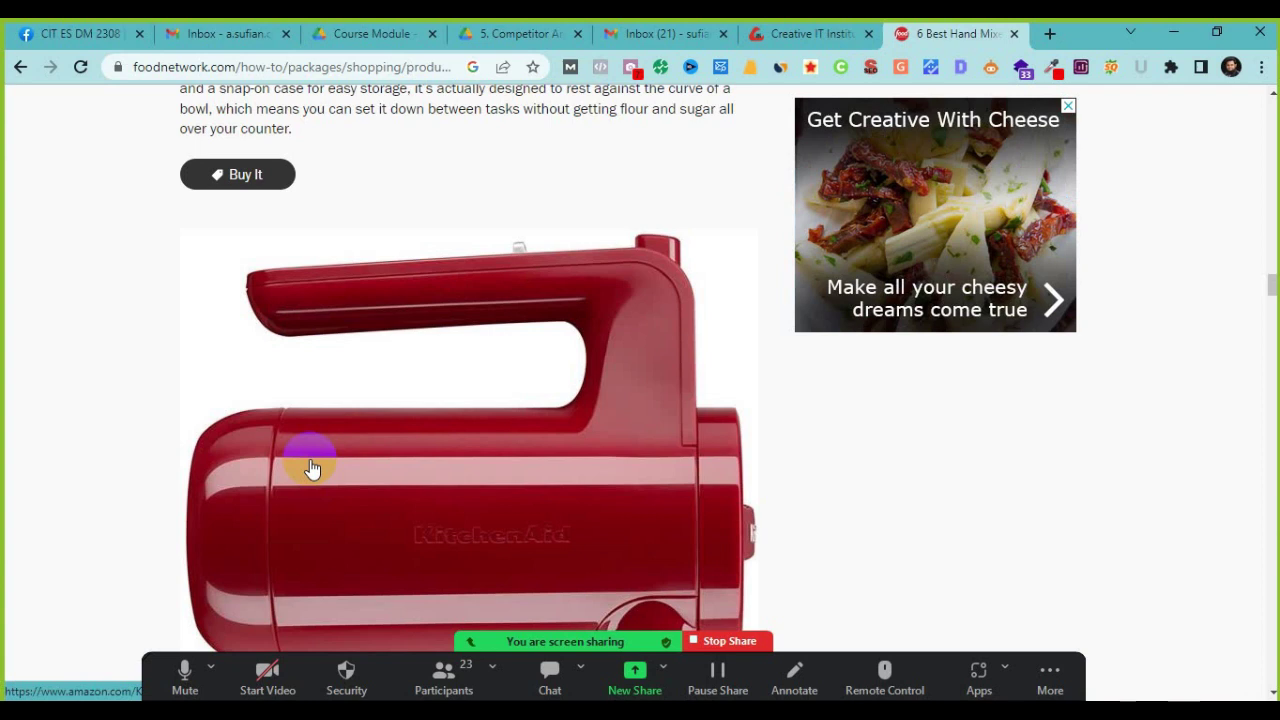
scroll(510, 522, up, 10)
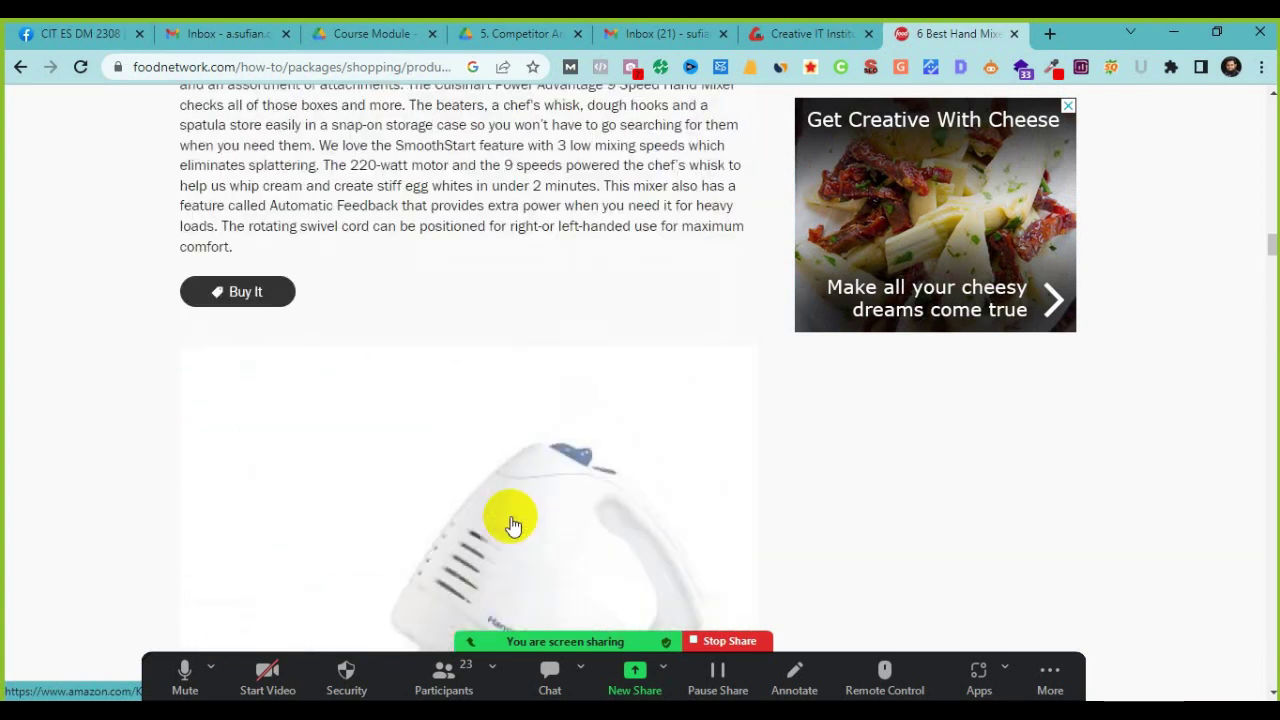
scroll(512, 526, up, 4)
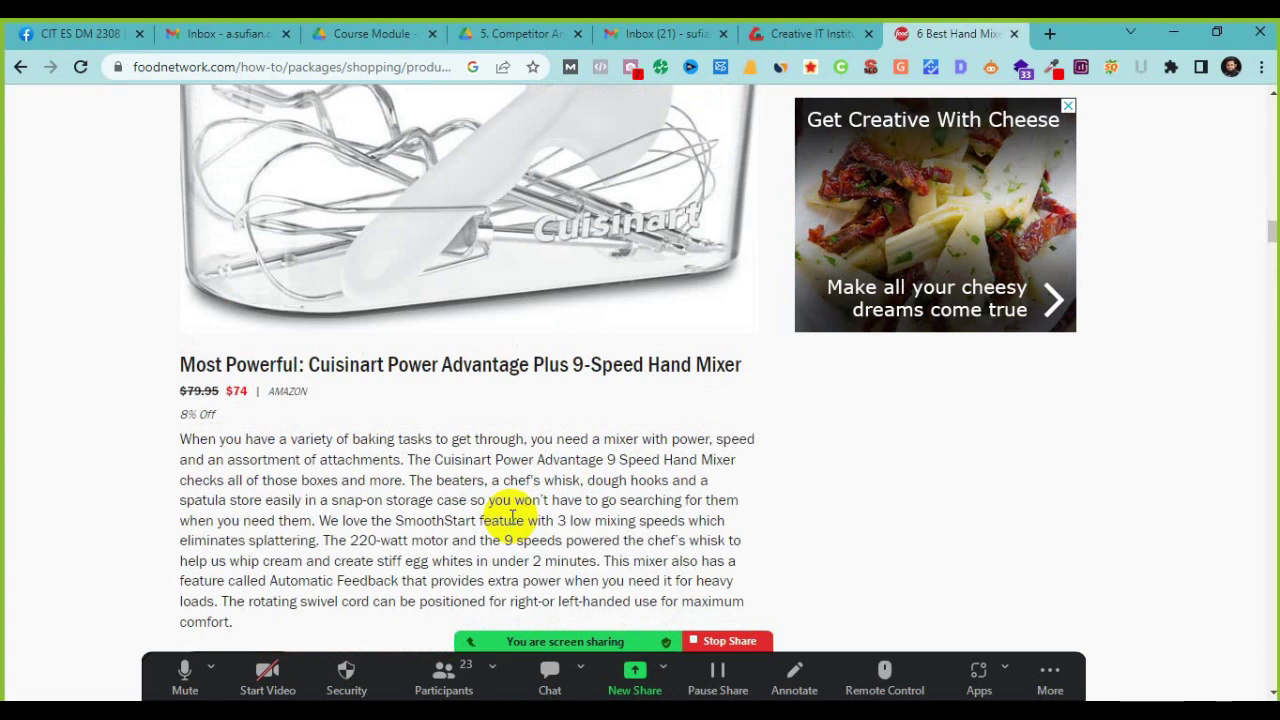
scroll(512, 517, up, 8)
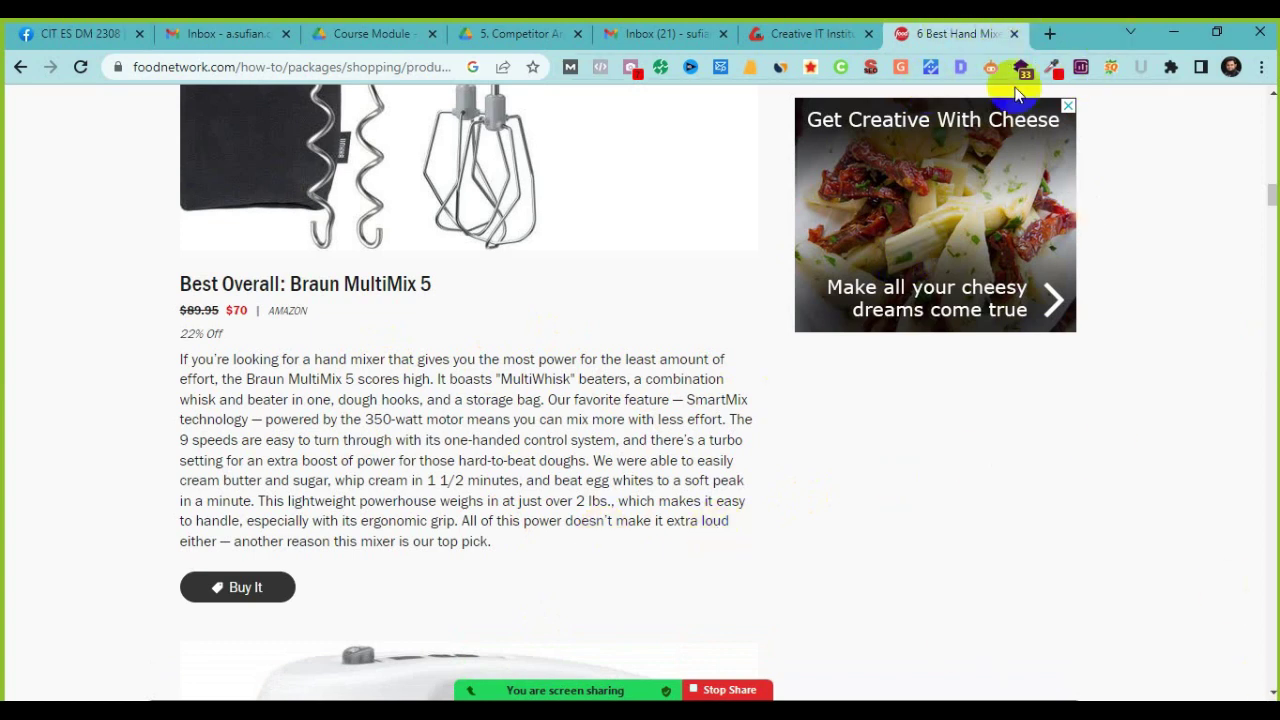
Step: Open the Fiverr website, fiverr.com, in a new browser tab
click(1049, 33)
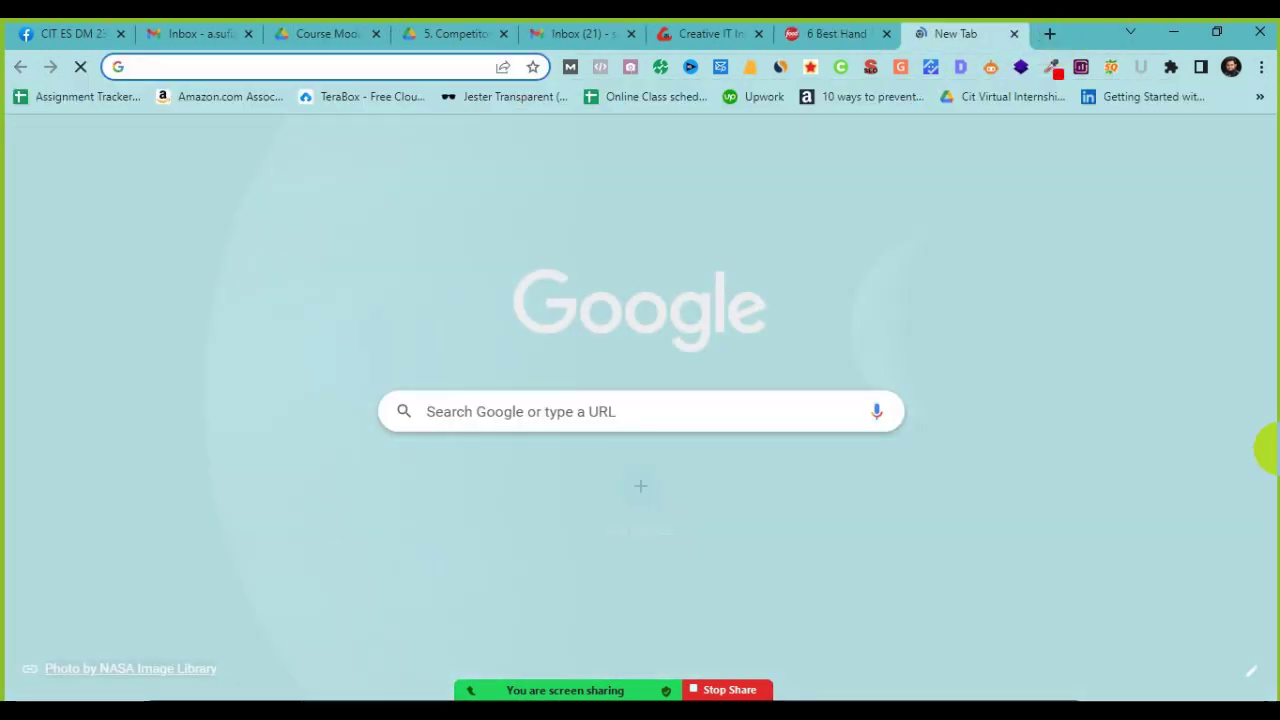
text(fiverr)
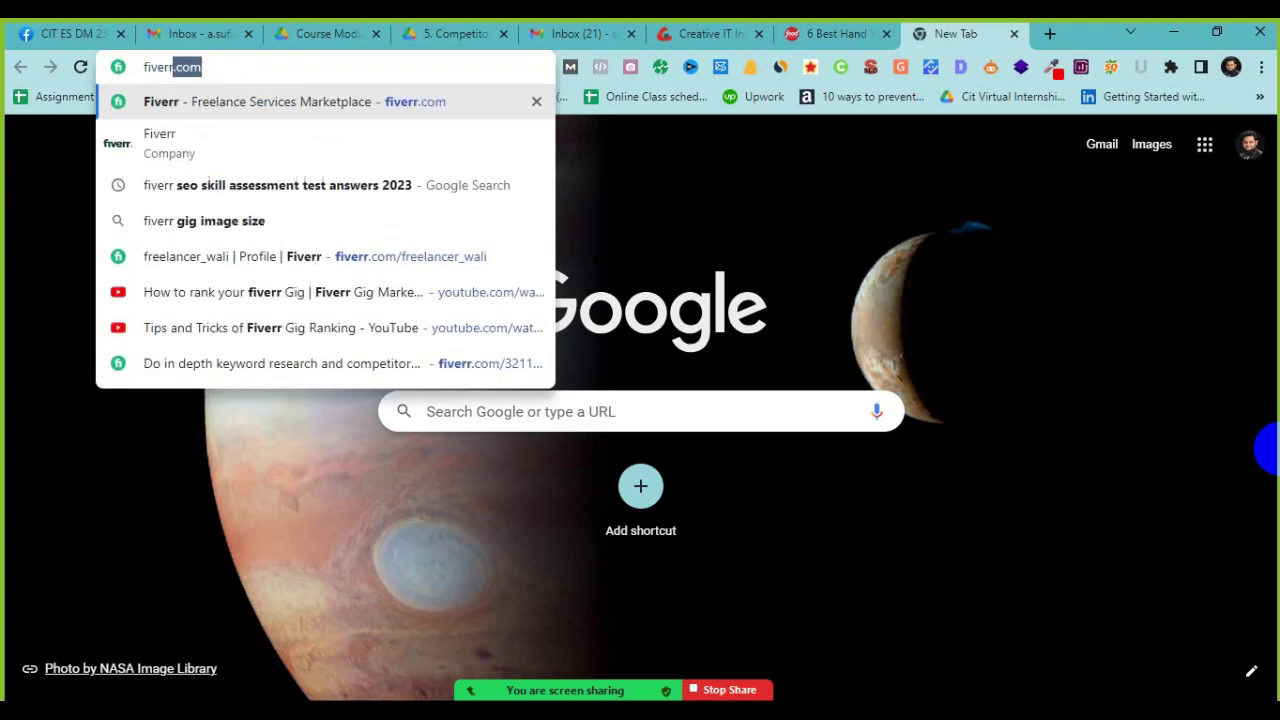
key(Return)
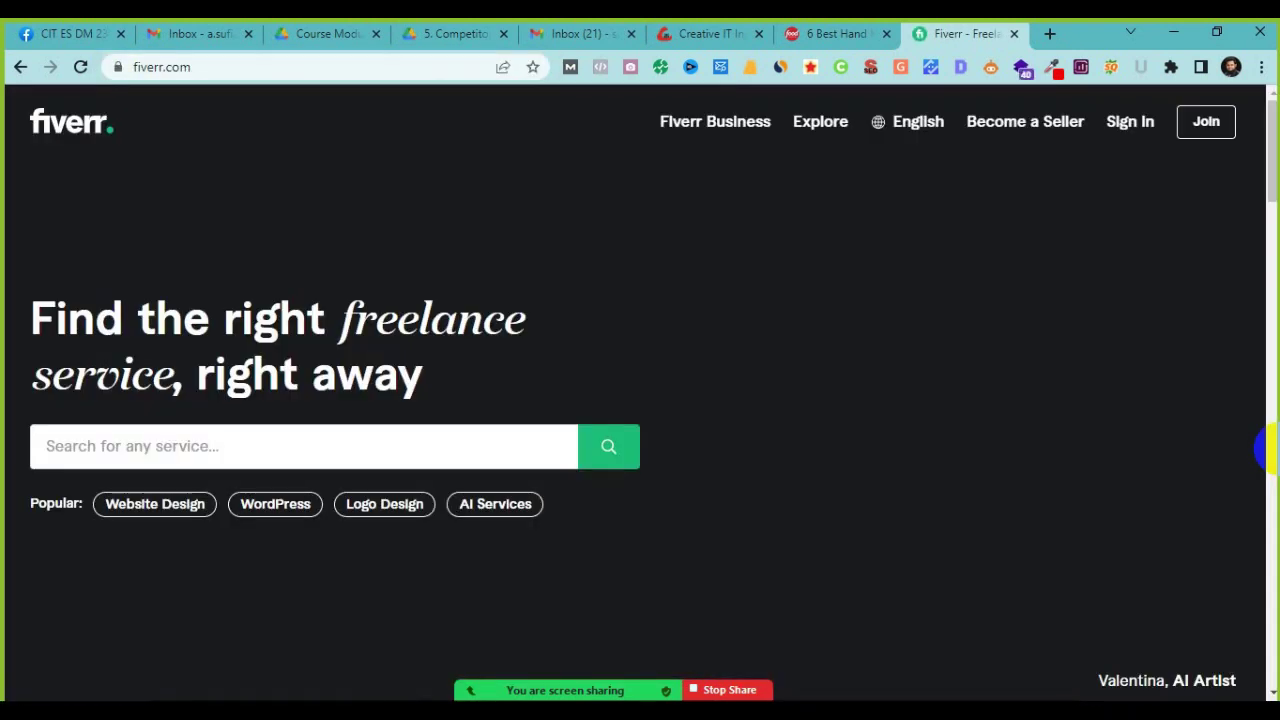
Step: Search Fiverr for the suggested phrase "seo friendly content writing" and view the service listings
click(387, 446)
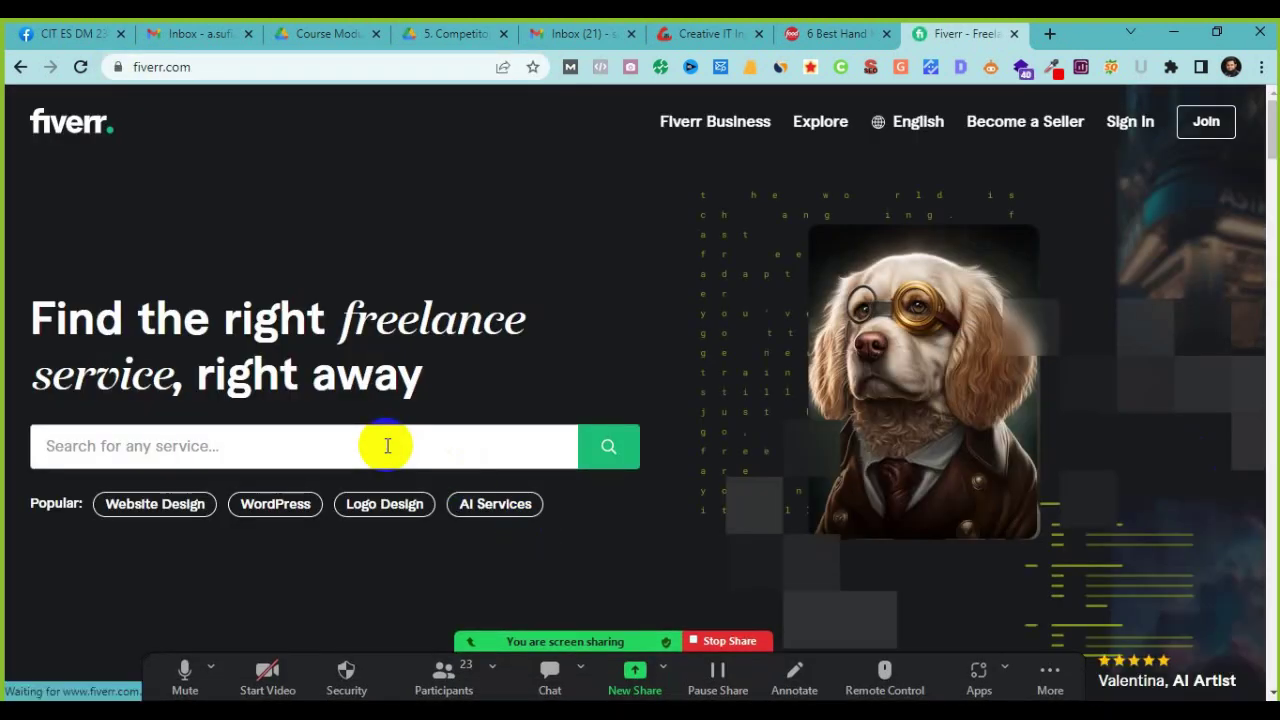
text(content)
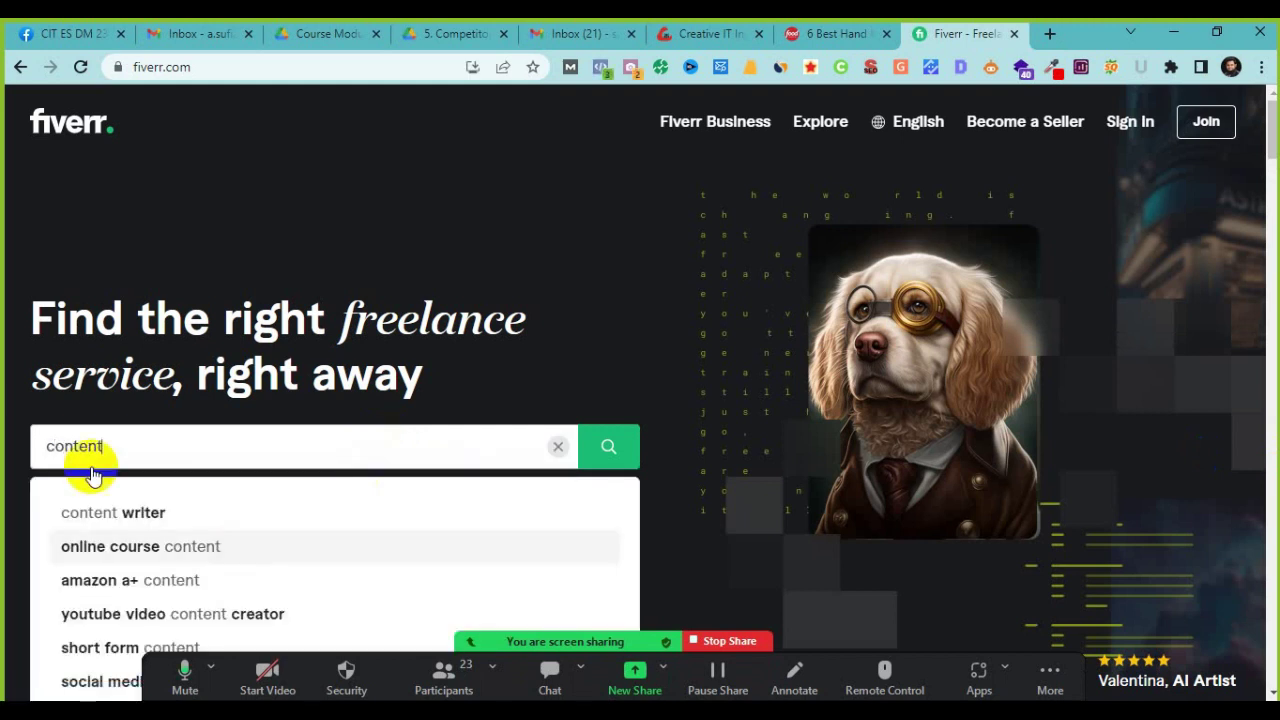
scroll(268, 642, down, 1)
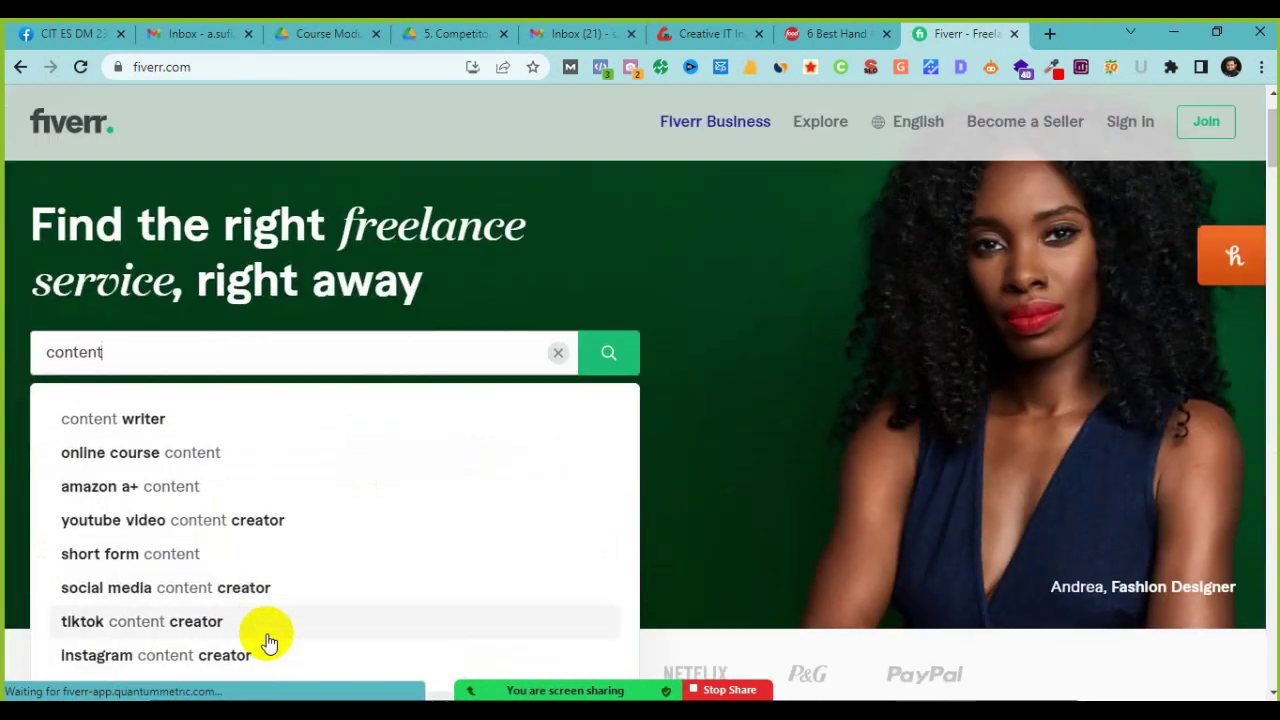
scroll(268, 642, down, 1)
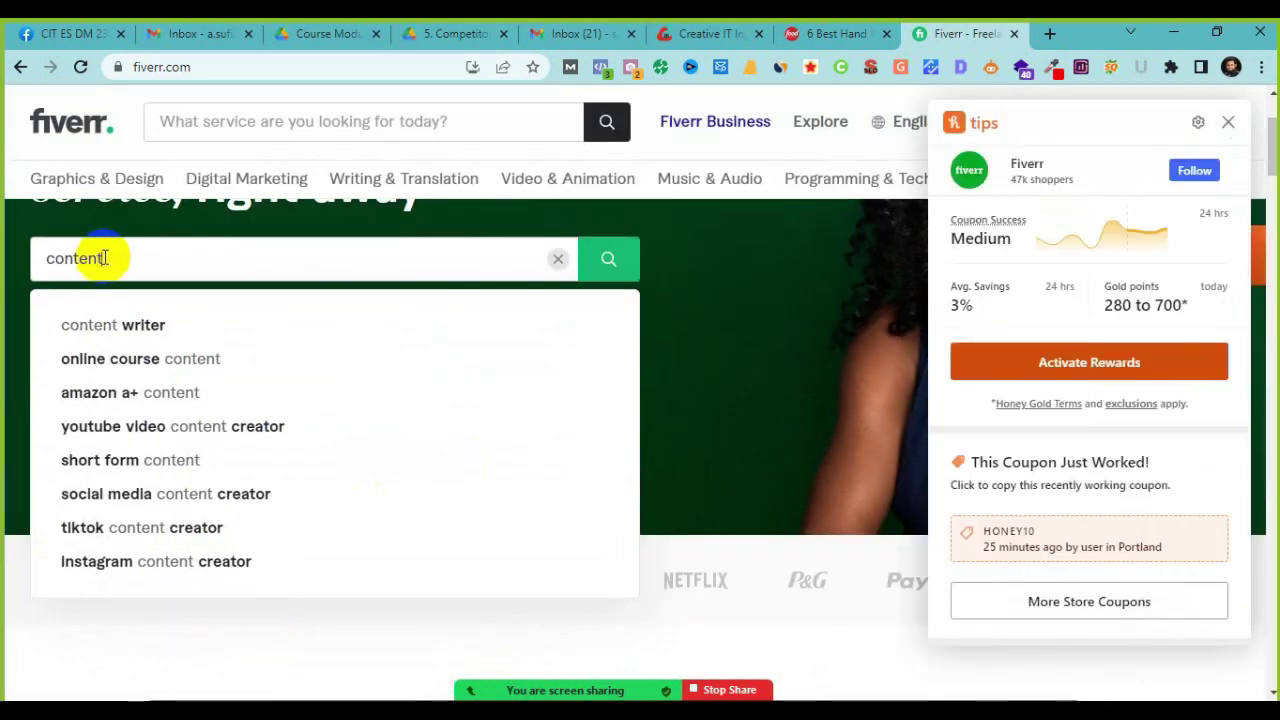
text(writing)
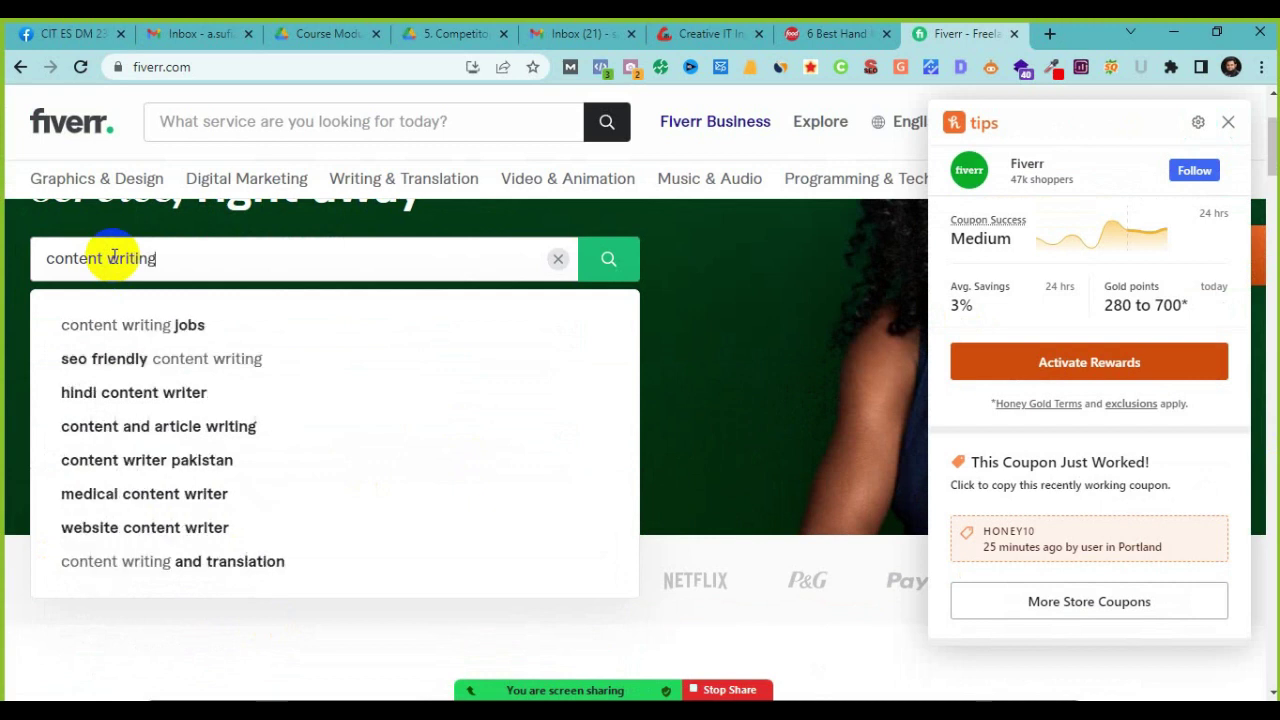
click(134, 364)
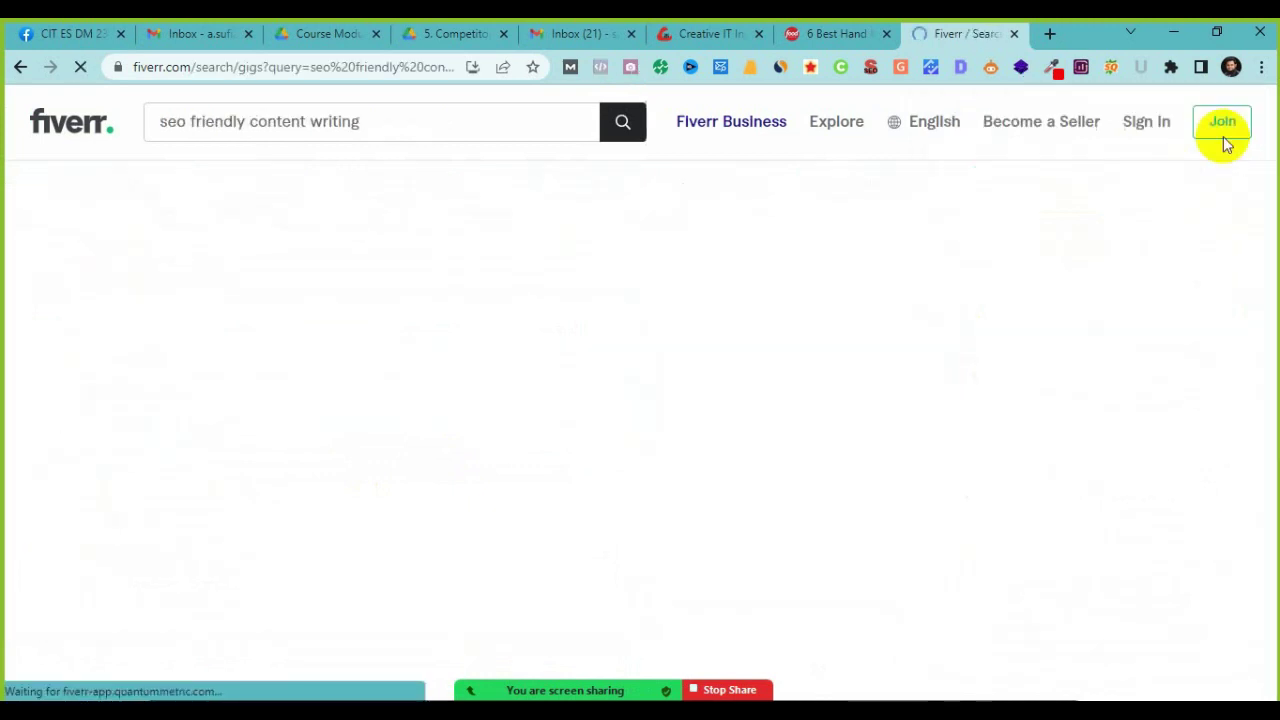
scroll(338, 527, down, 2)
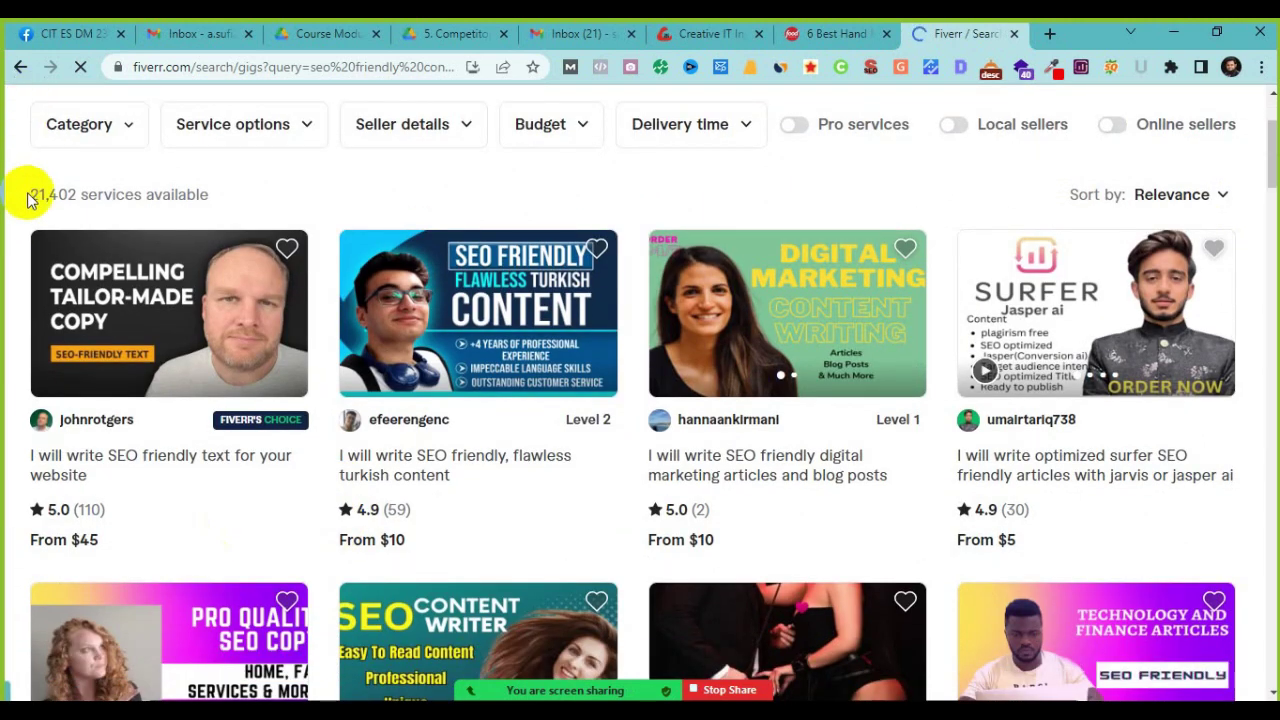
Step: Highlight the count of available services, then open the first listing, "I will write SEO friendly text for your website"
drag(33, 194, 78, 192)
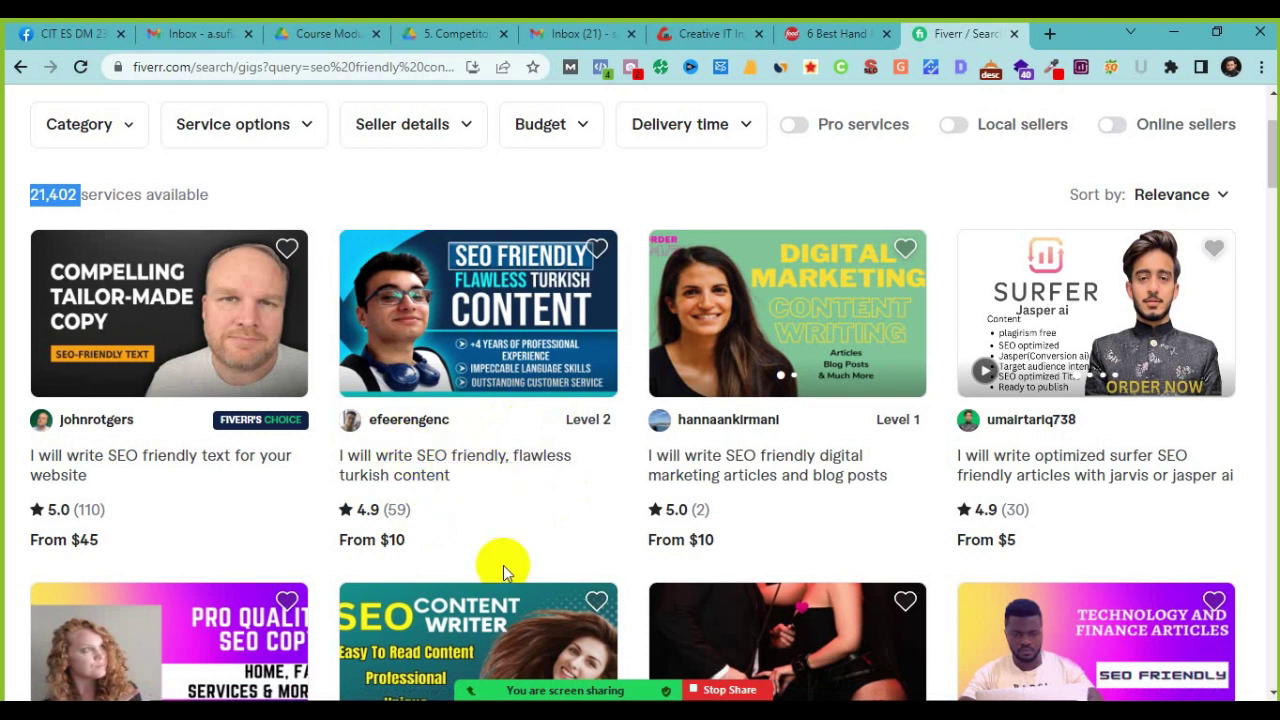
scroll(813, 541, up, 2)
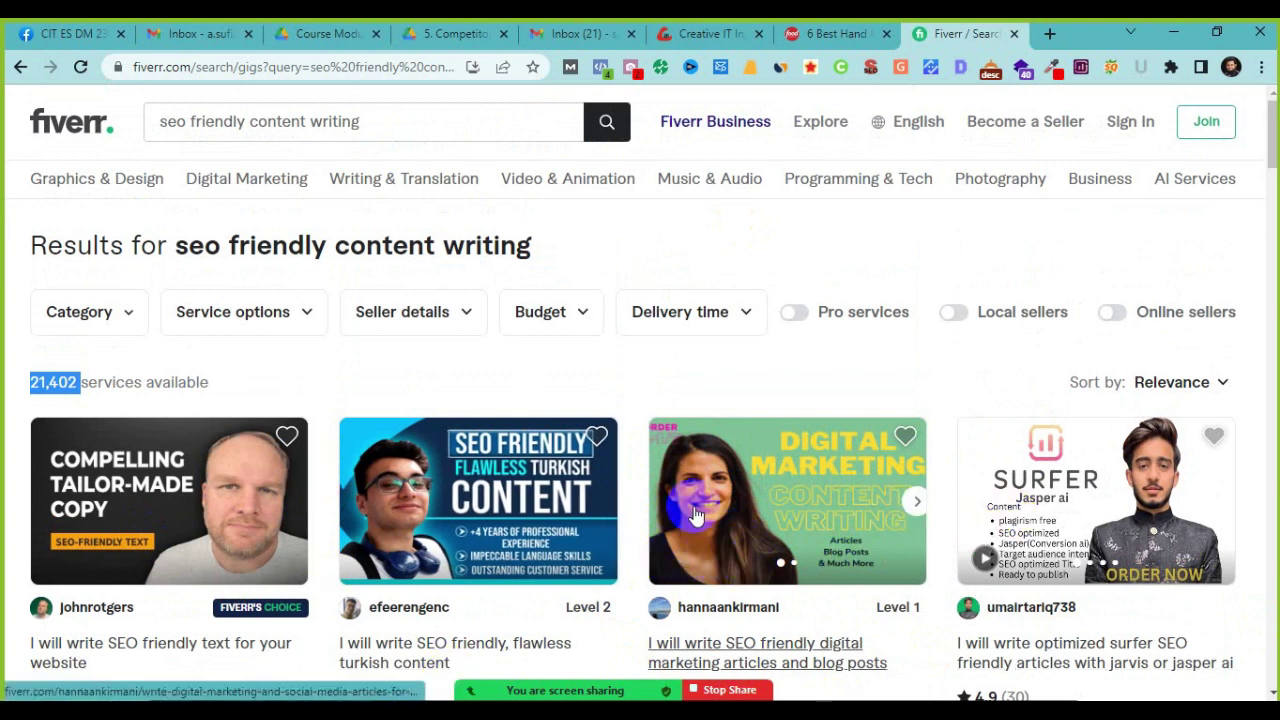
click(126, 650)
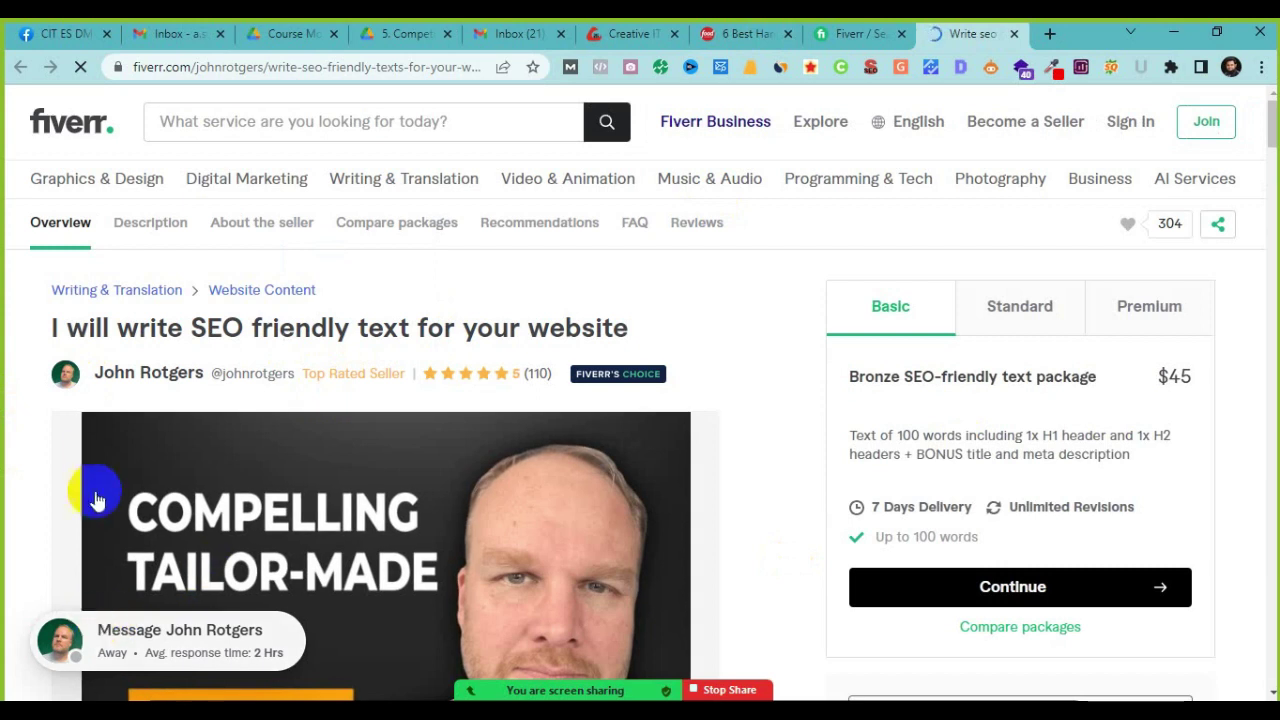
drag(193, 318, 428, 323)
click(428, 323)
Step: Review the Basic package of the gig, highlighting its text description and its price
scroll(790, 472, down, 1)
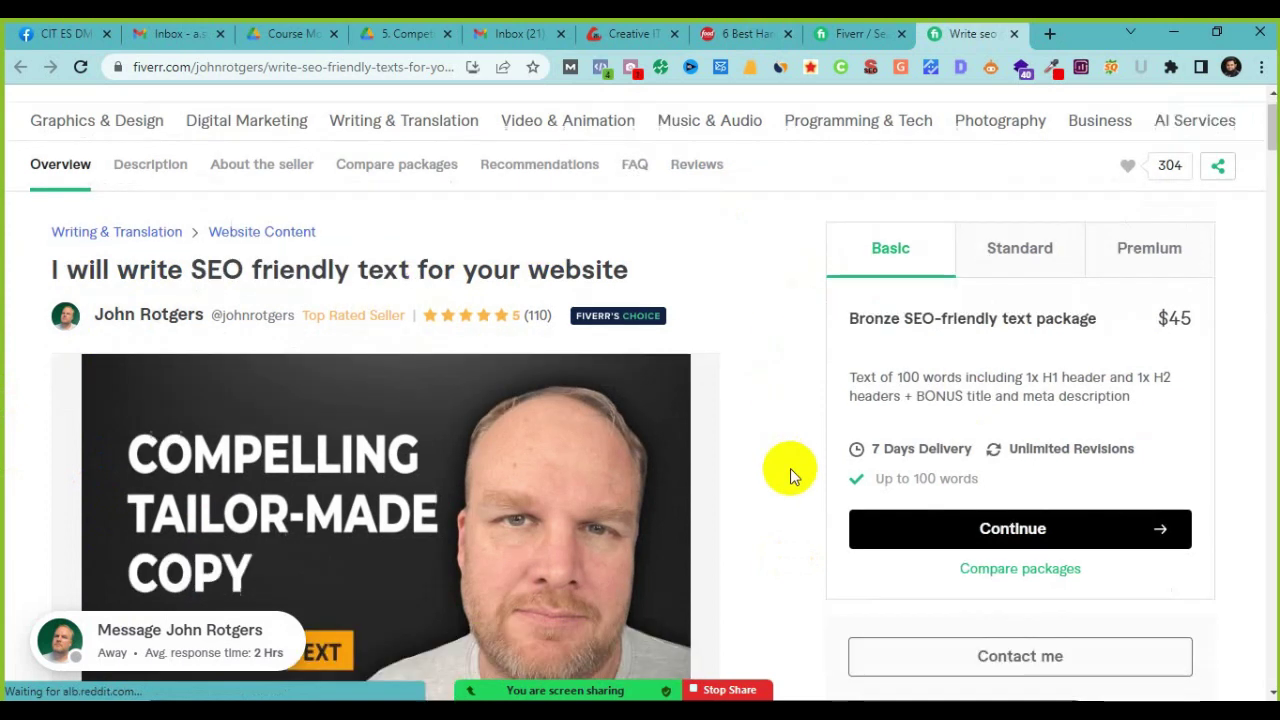
scroll(790, 468, down, 2)
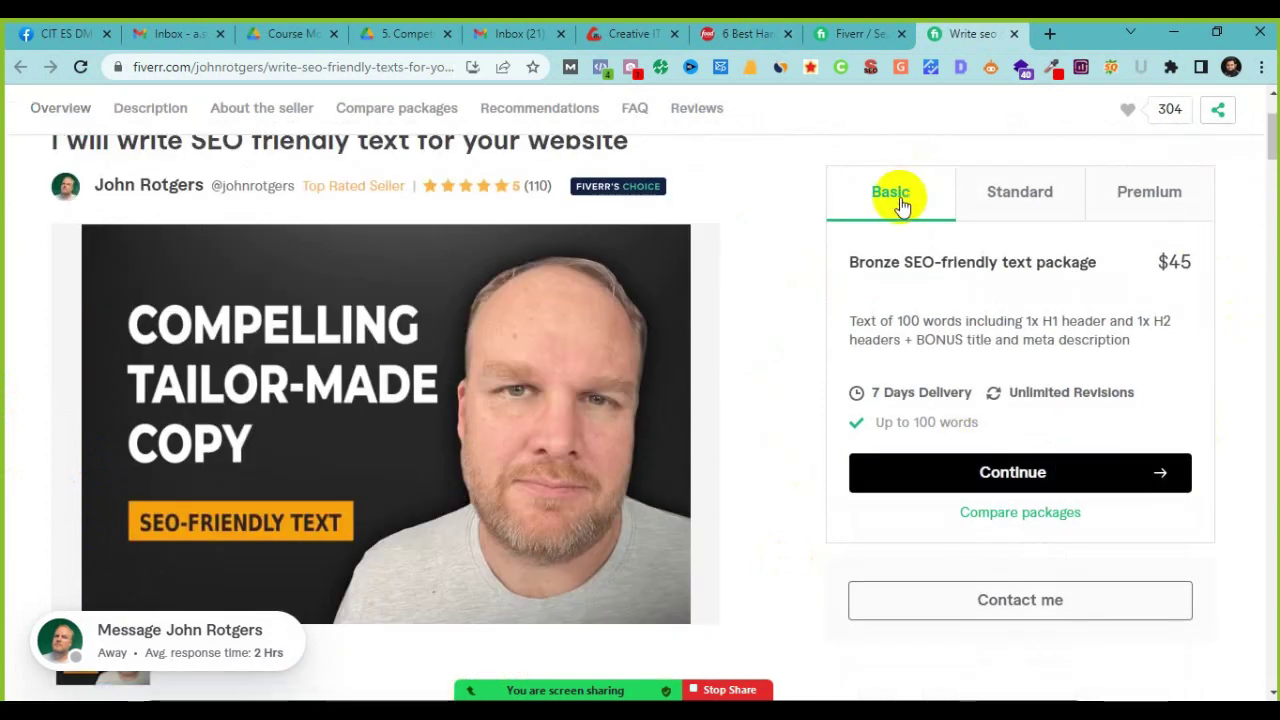
drag(862, 321, 1153, 321)
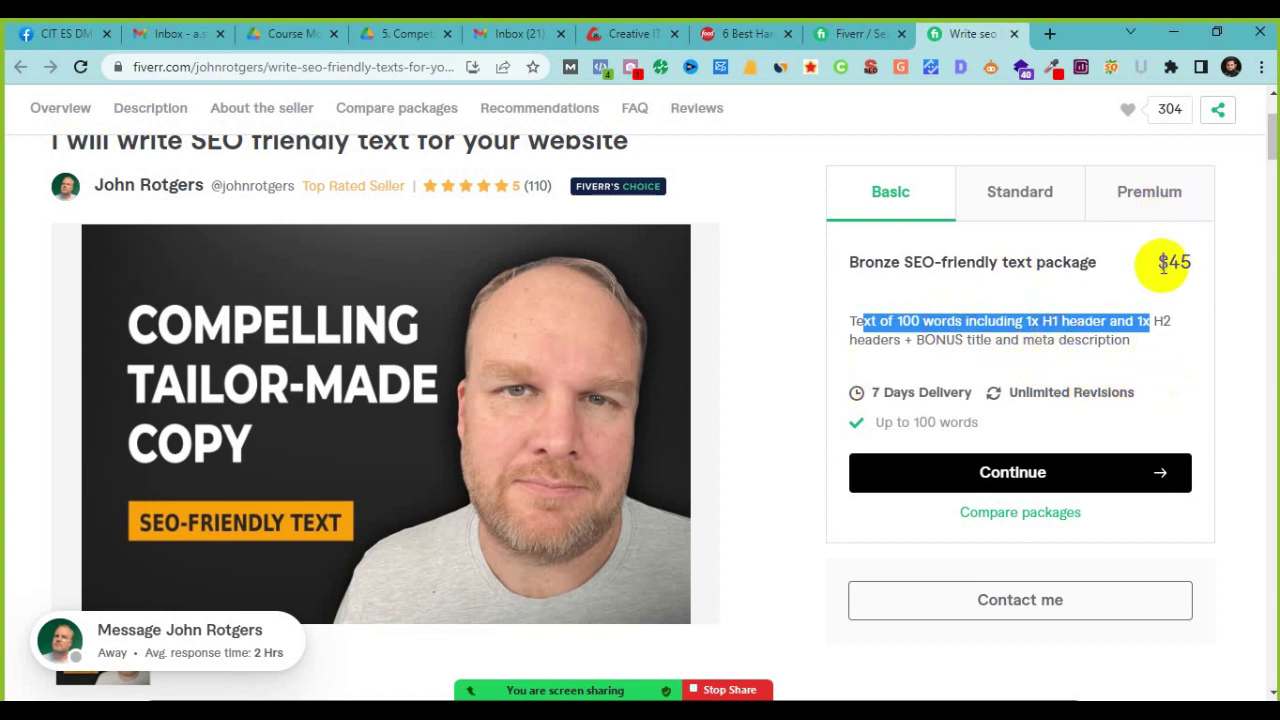
drag(1160, 264, 1191, 262)
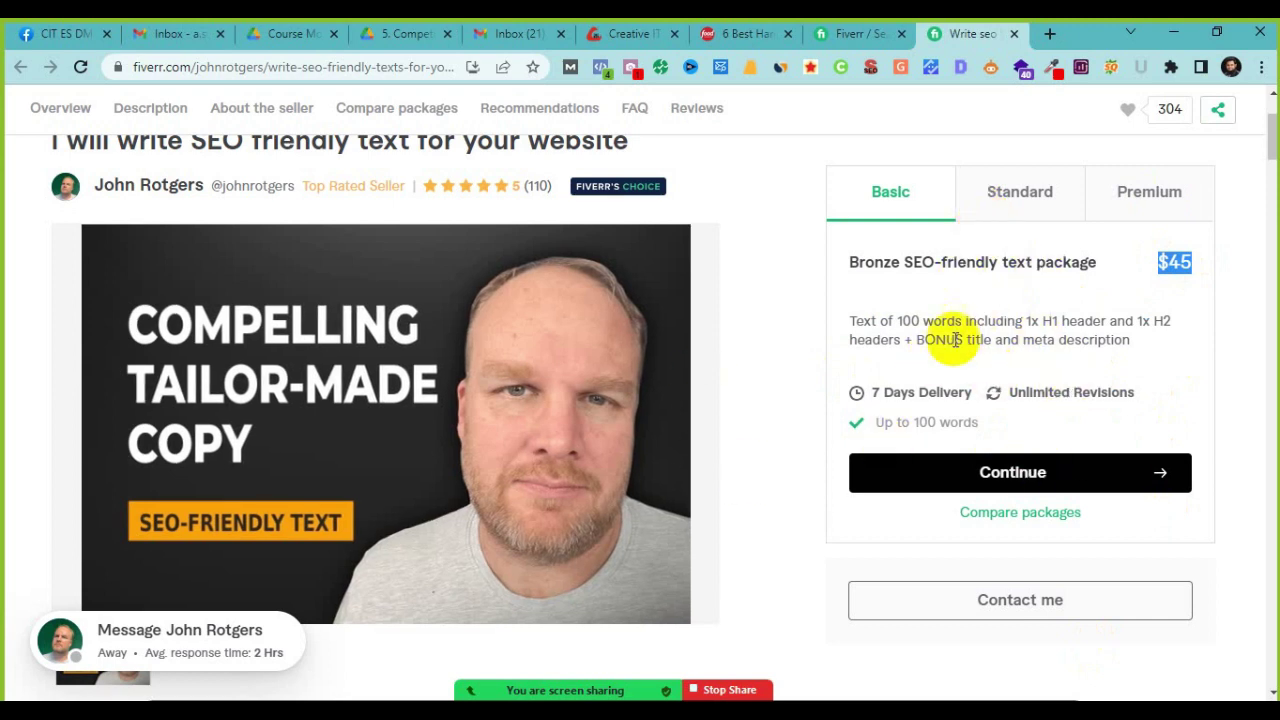
Step: Show the Standard package and highlight its word count, included headers and price
click(1008, 194)
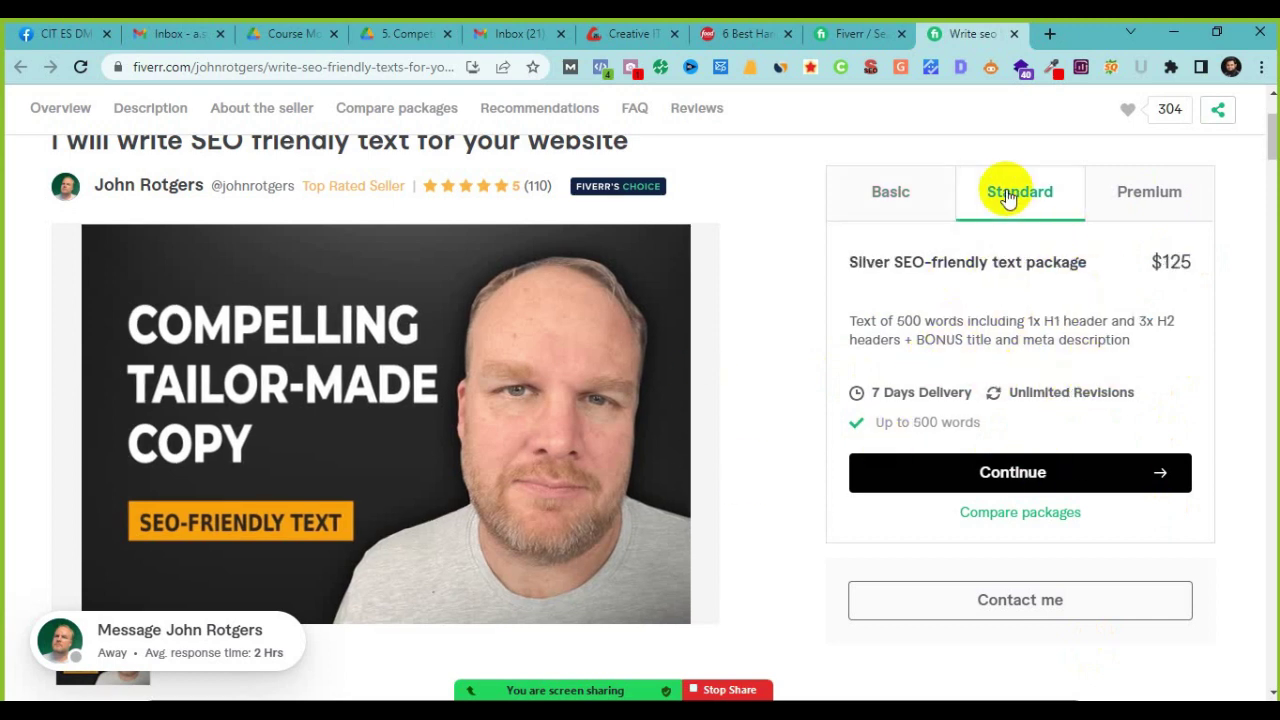
drag(895, 321, 912, 320)
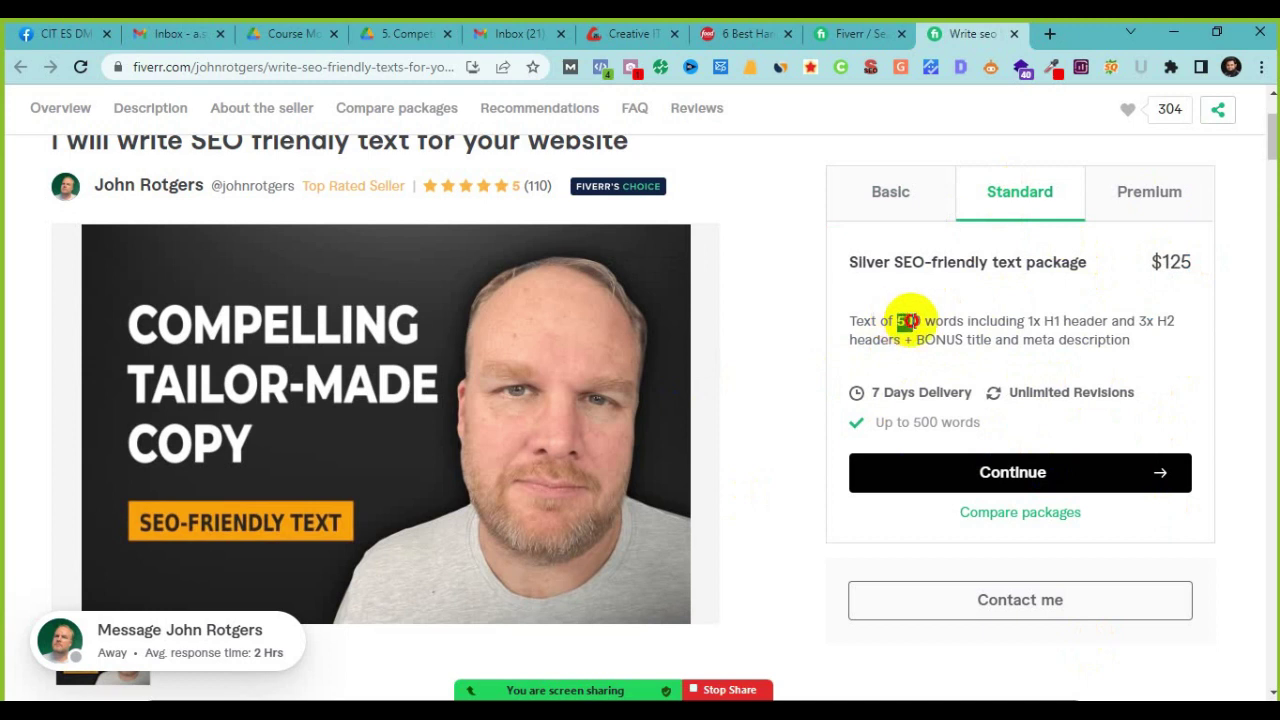
click(1061, 318)
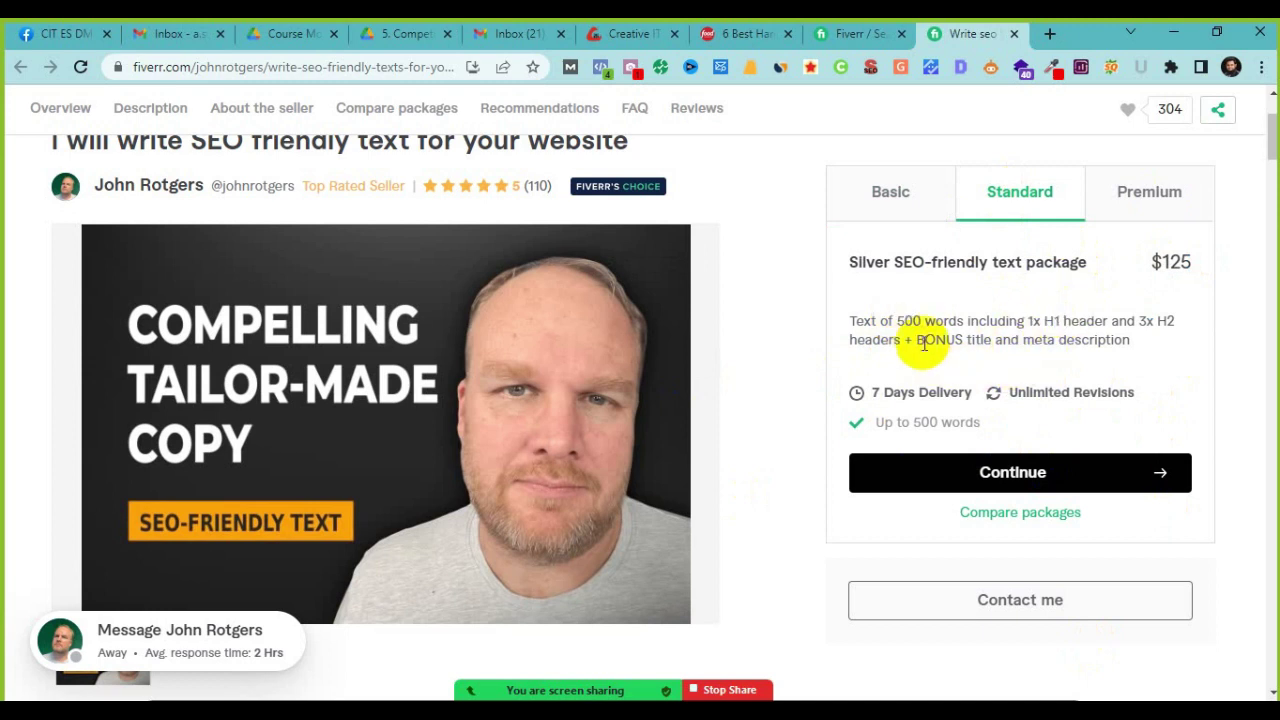
drag(967, 321, 914, 340)
click(1140, 328)
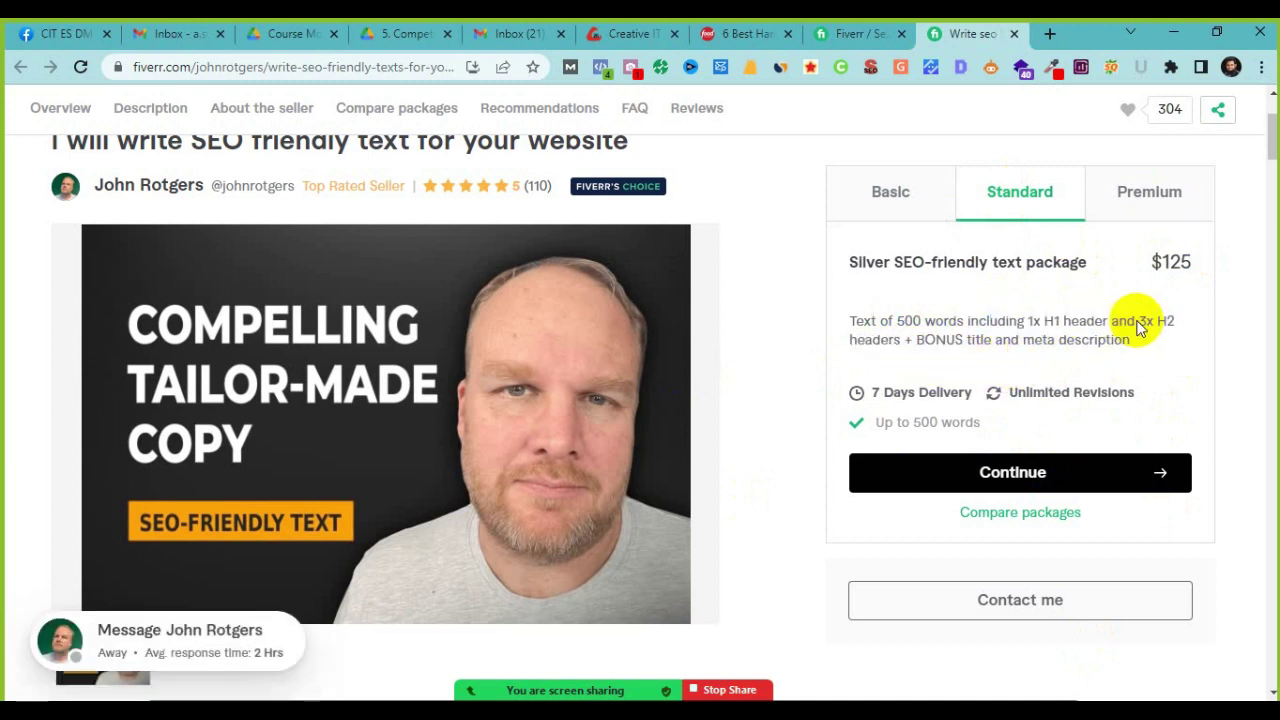
drag(1163, 262, 1200, 285)
Step: Show the Premium package and highlight its word count and price
click(1143, 200)
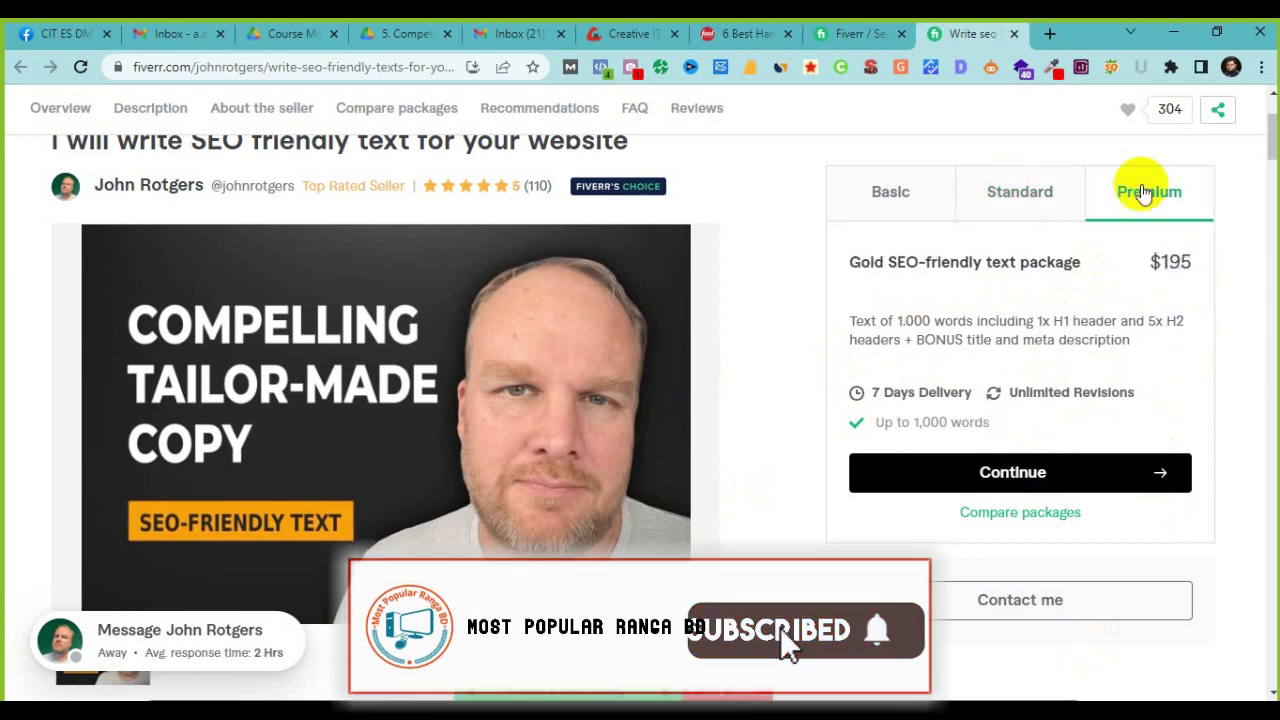
drag(895, 320, 972, 322)
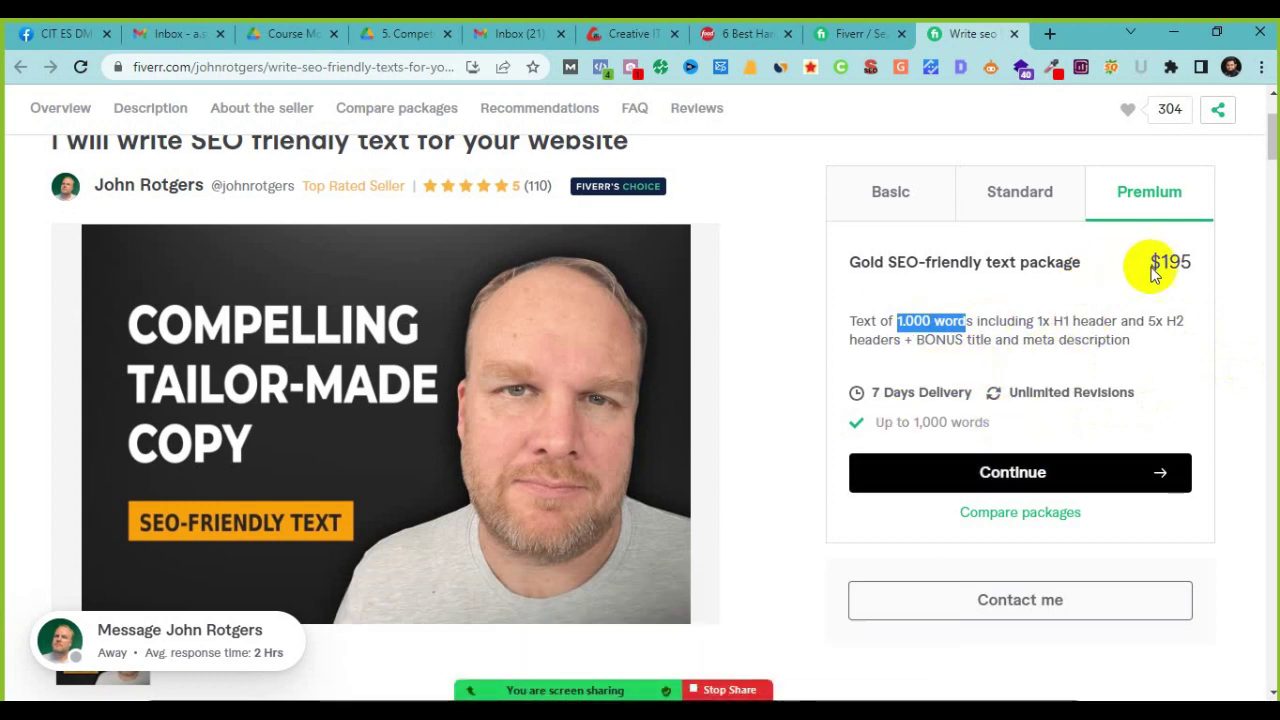
drag(1157, 263, 1190, 262)
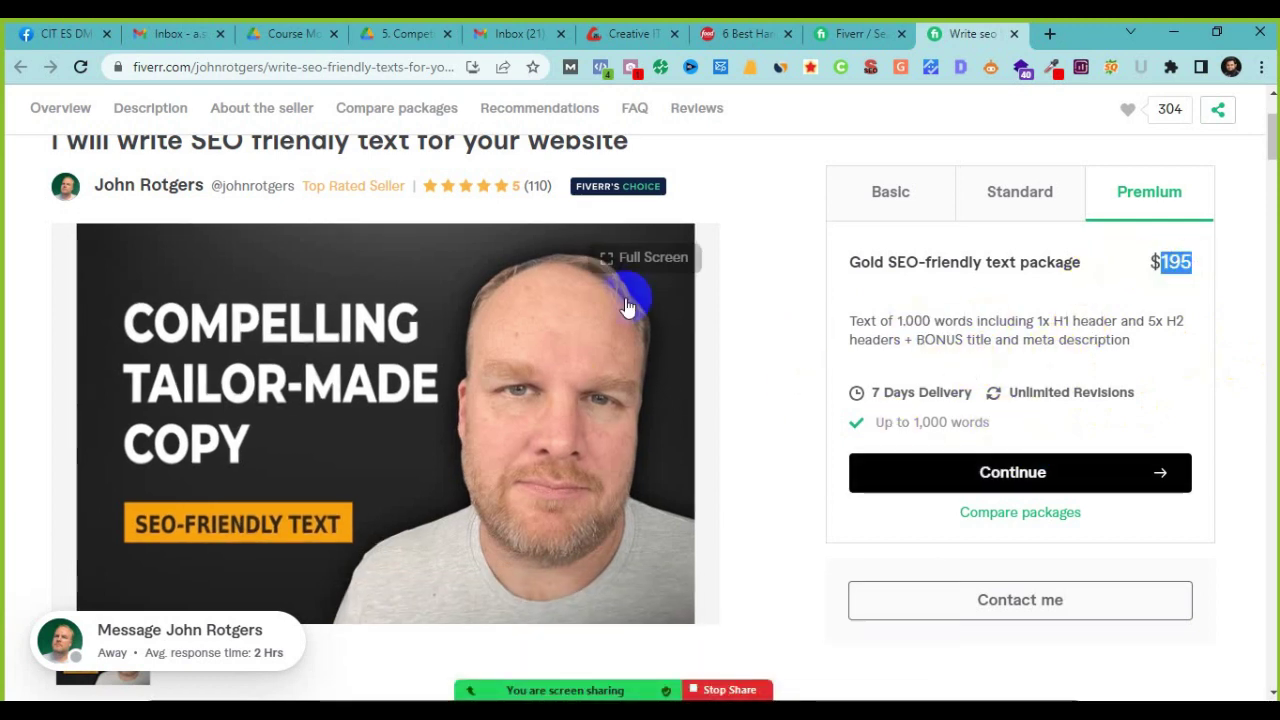
Step: Compare the Basic, Standard and Premium packages by switching repeatedly between them, finishing on Standard
click(1020, 194)
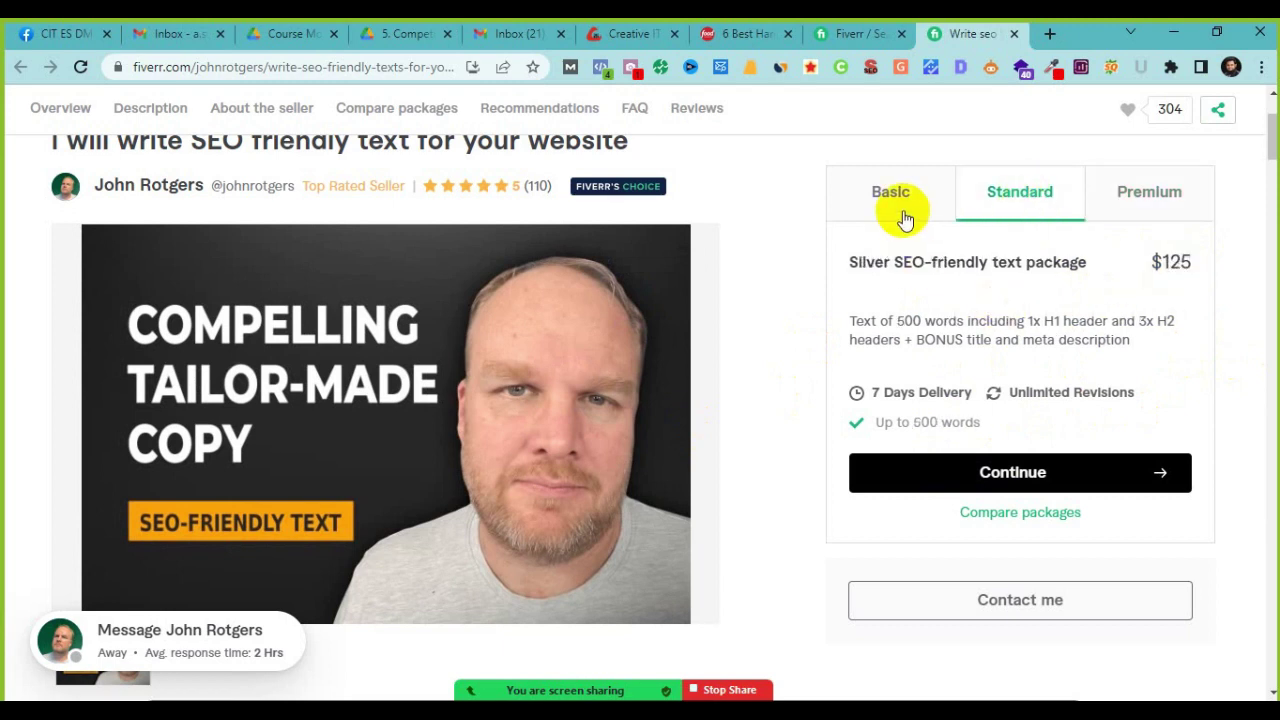
click(900, 212)
click(1025, 185)
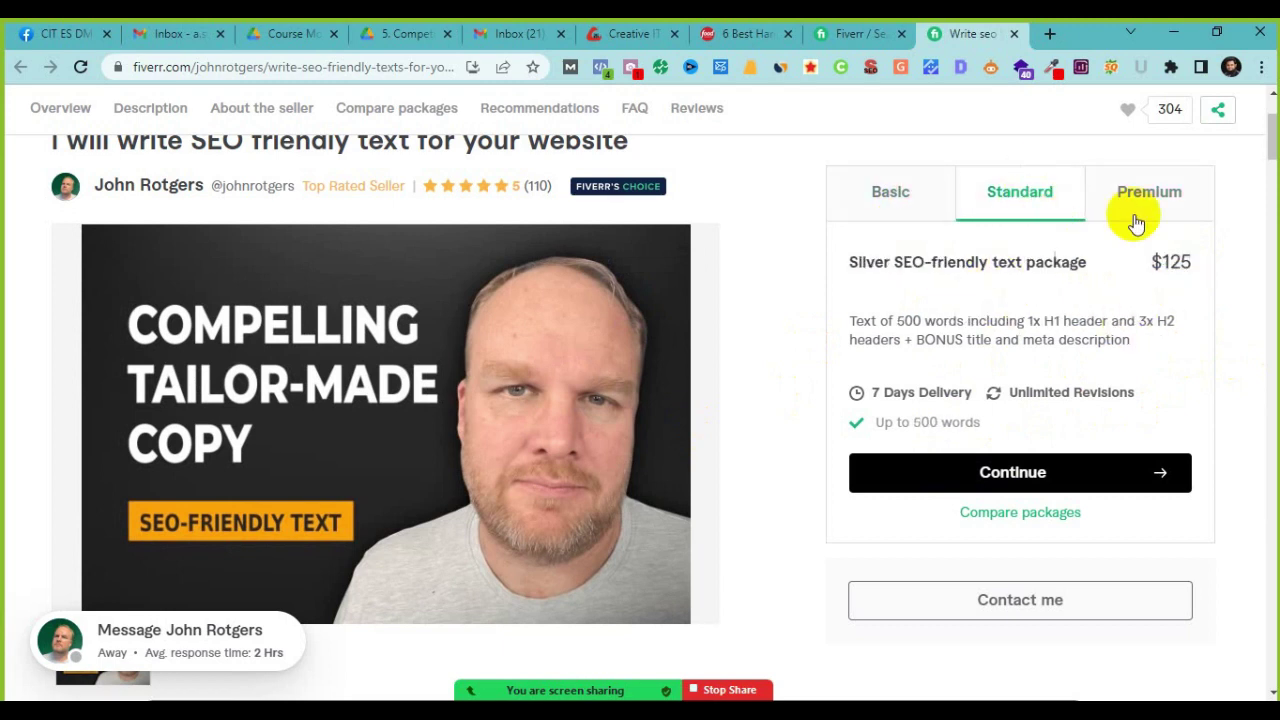
click(1134, 212)
click(1025, 190)
click(915, 213)
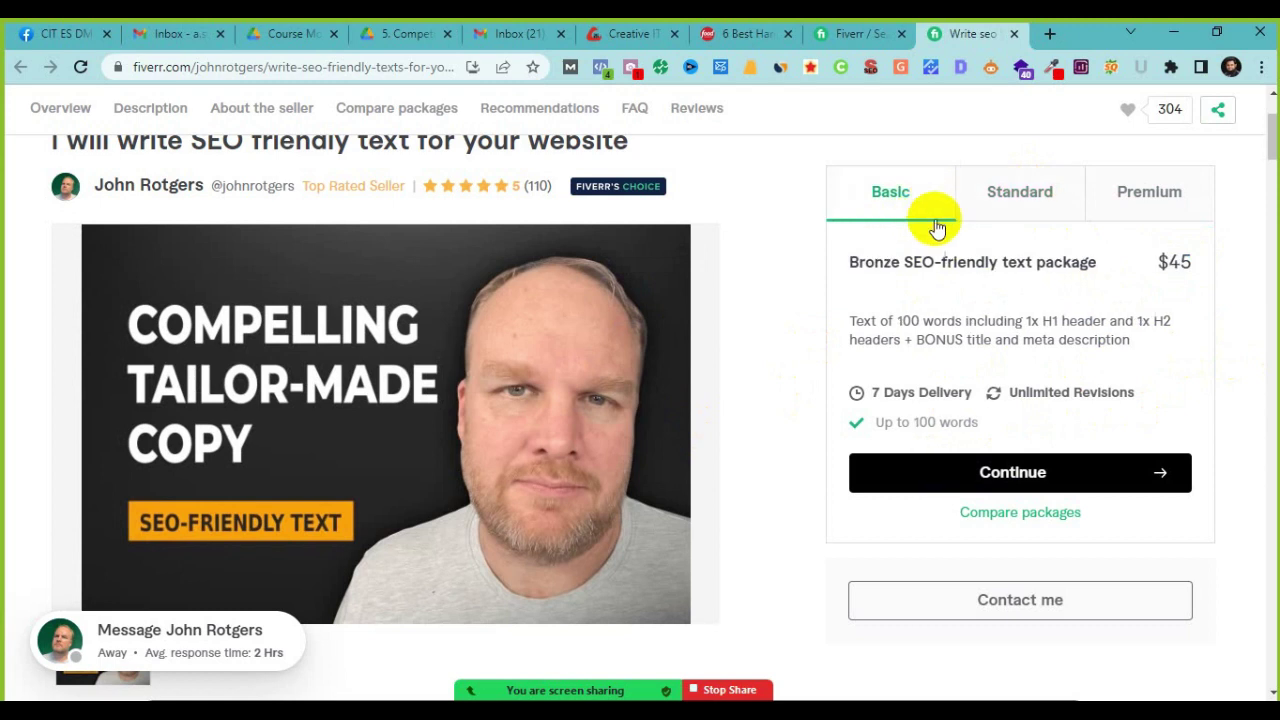
click(1040, 204)
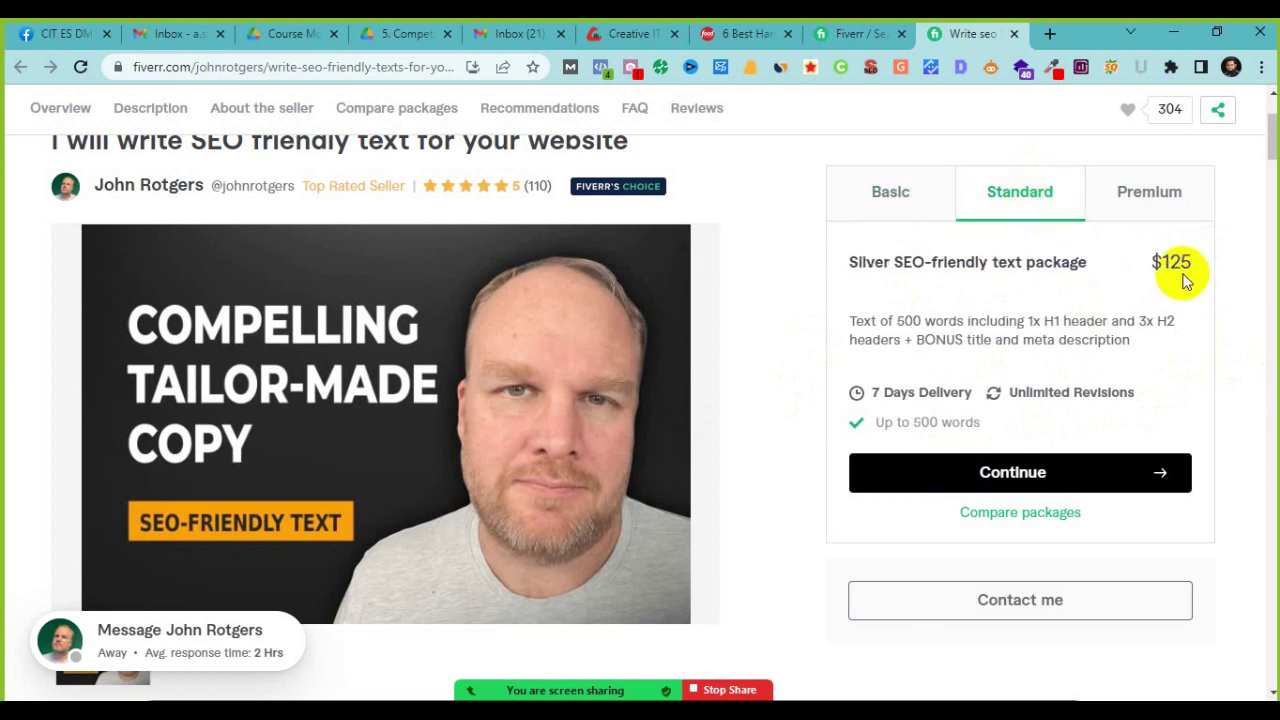
click(1175, 205)
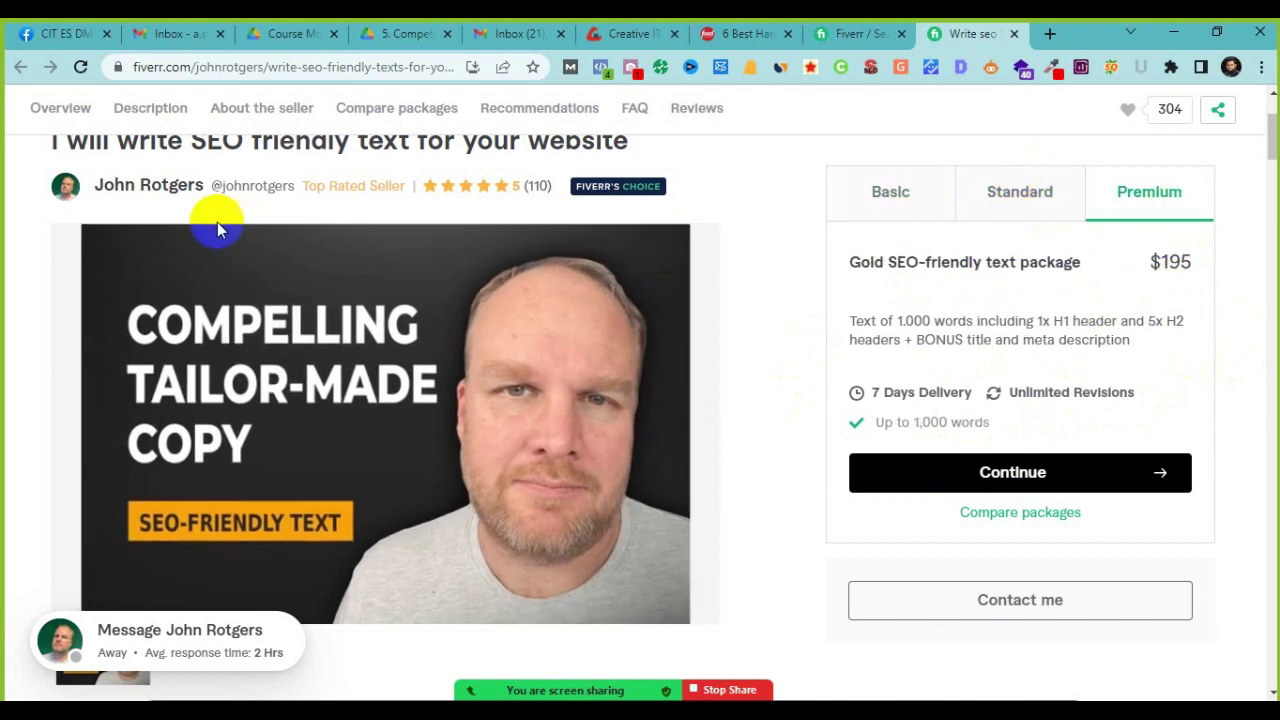
mouse_move(308, 192)
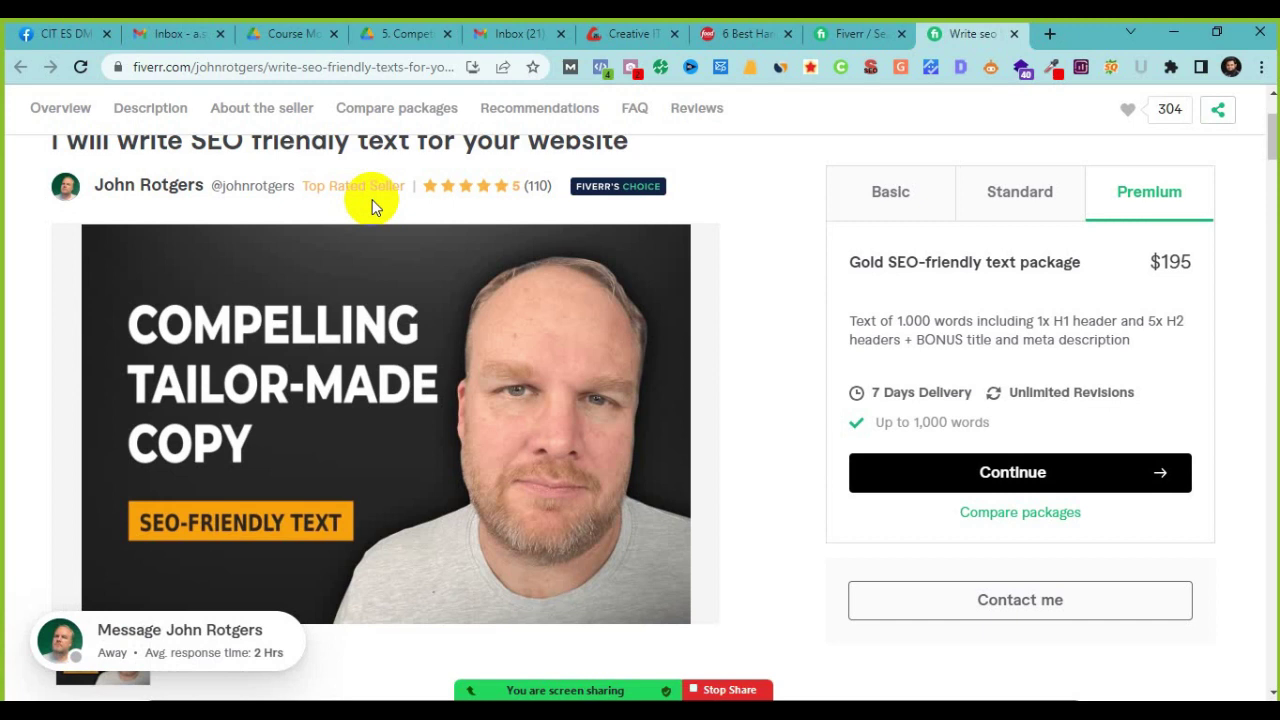
click(1020, 192)
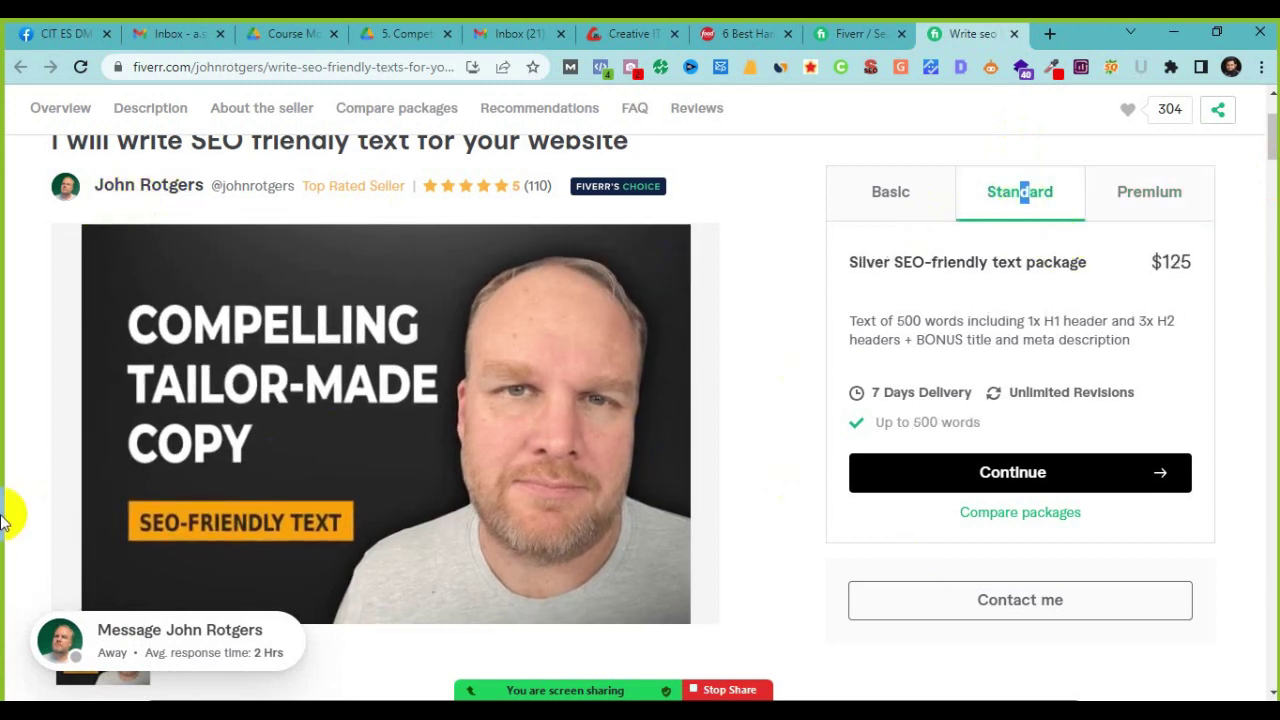
Step: Examine the About the seller section, highlighting the country of origin, last delivery and languages entries
scroll(8, 515, down, 15)
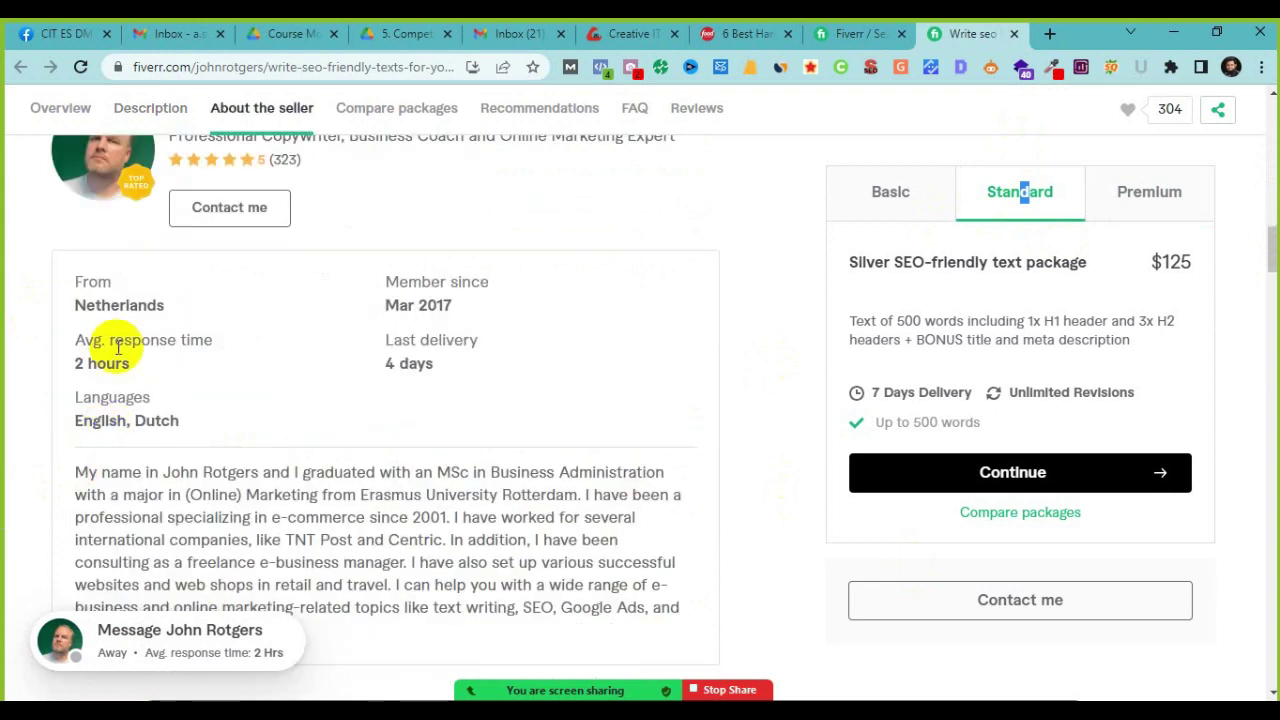
double_click(135, 310)
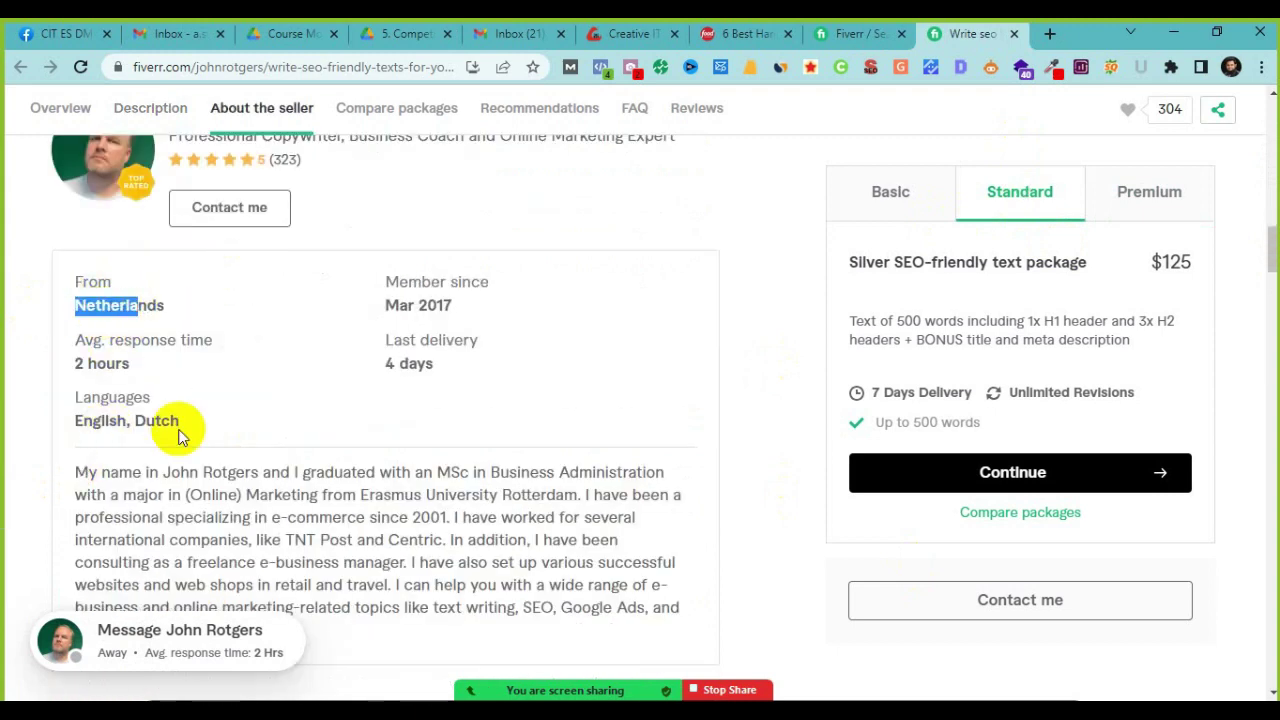
double_click(160, 392)
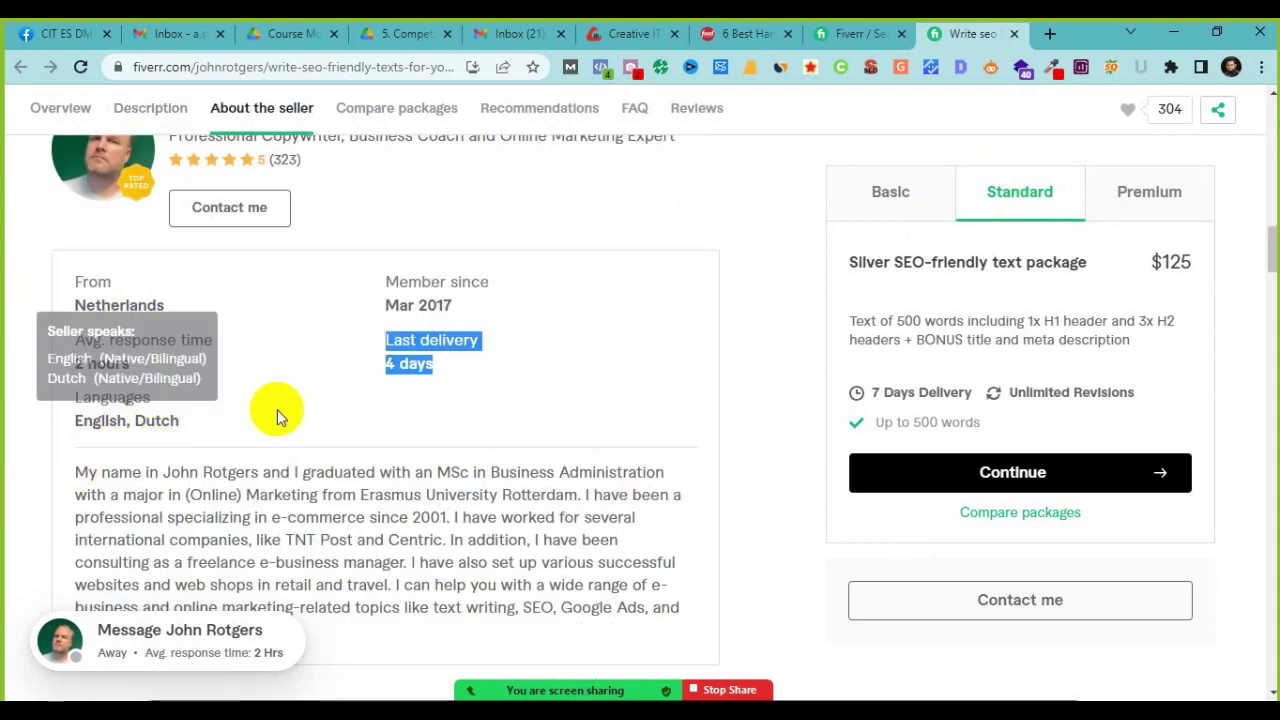
click(124, 400)
drag(73, 399, 152, 397)
Step: Return to the gig's package overview and compare the three tiers again, highlighting the Basic price and finishing on Basic
scroll(240, 490, up, 2)
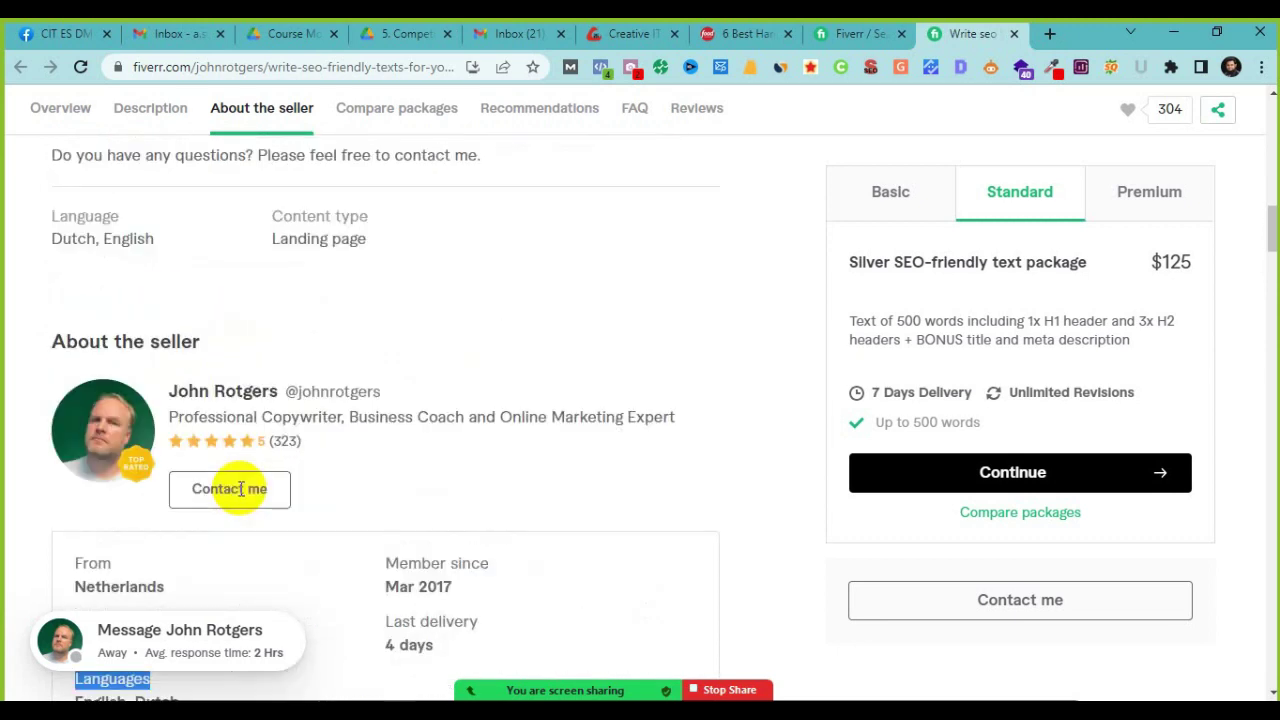
scroll(400, 470, up, 4)
scroll(641, 575, up, 6)
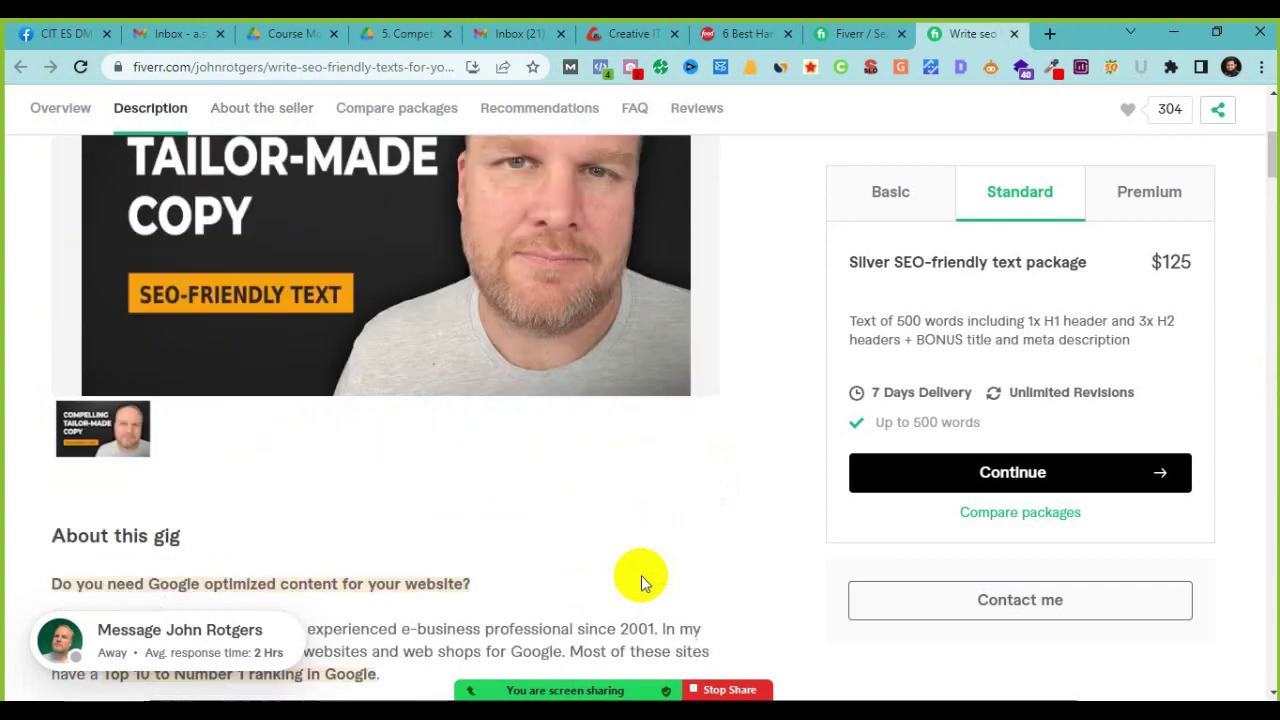
click(877, 322)
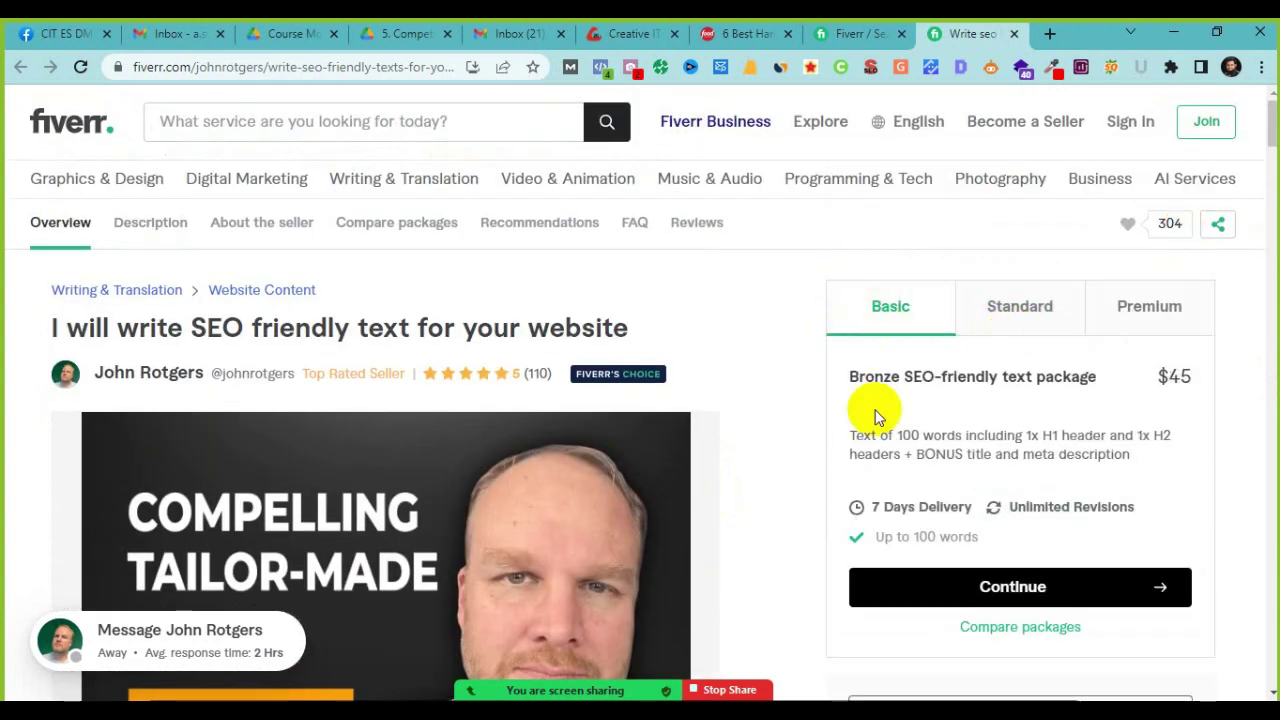
click(1027, 318)
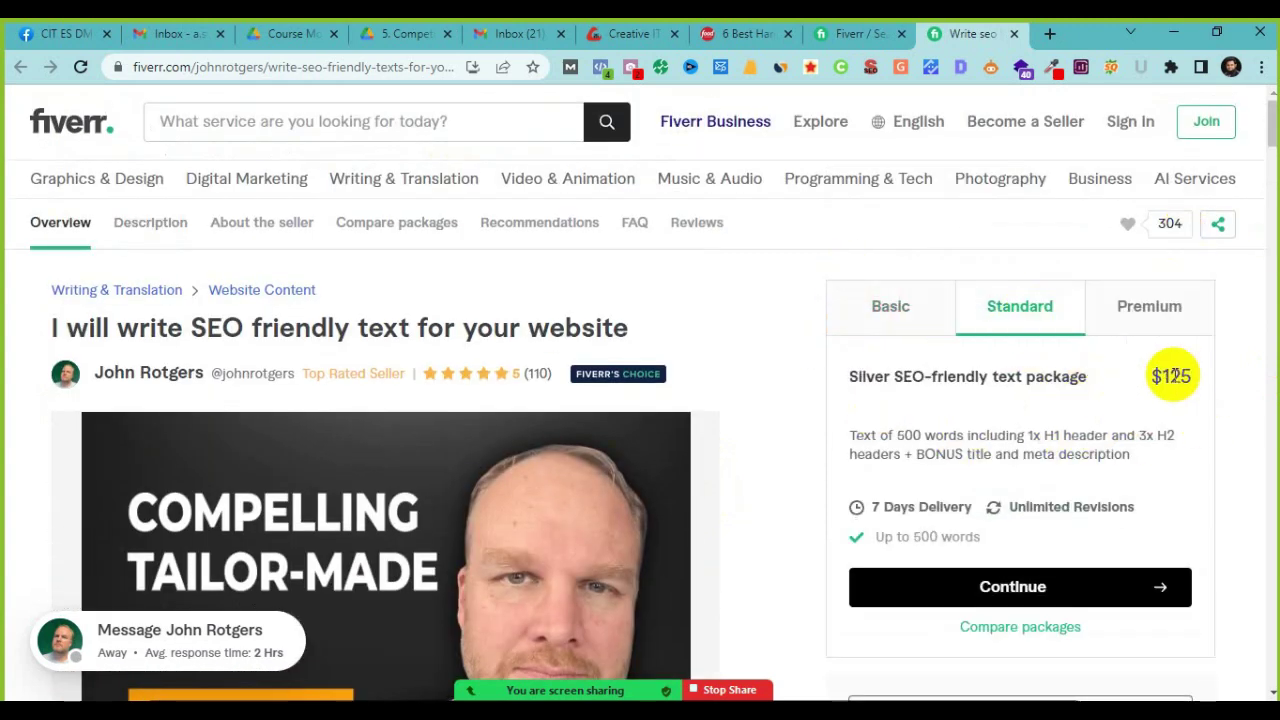
click(871, 330)
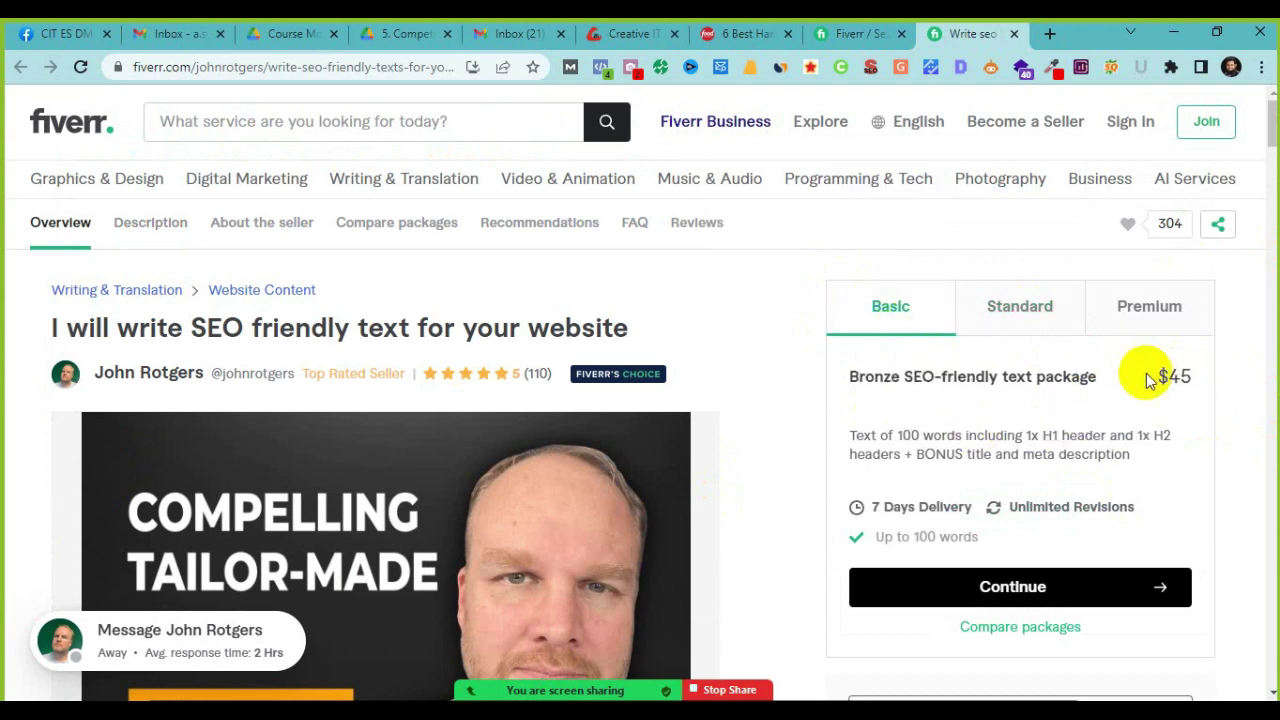
drag(1160, 375, 1212, 375)
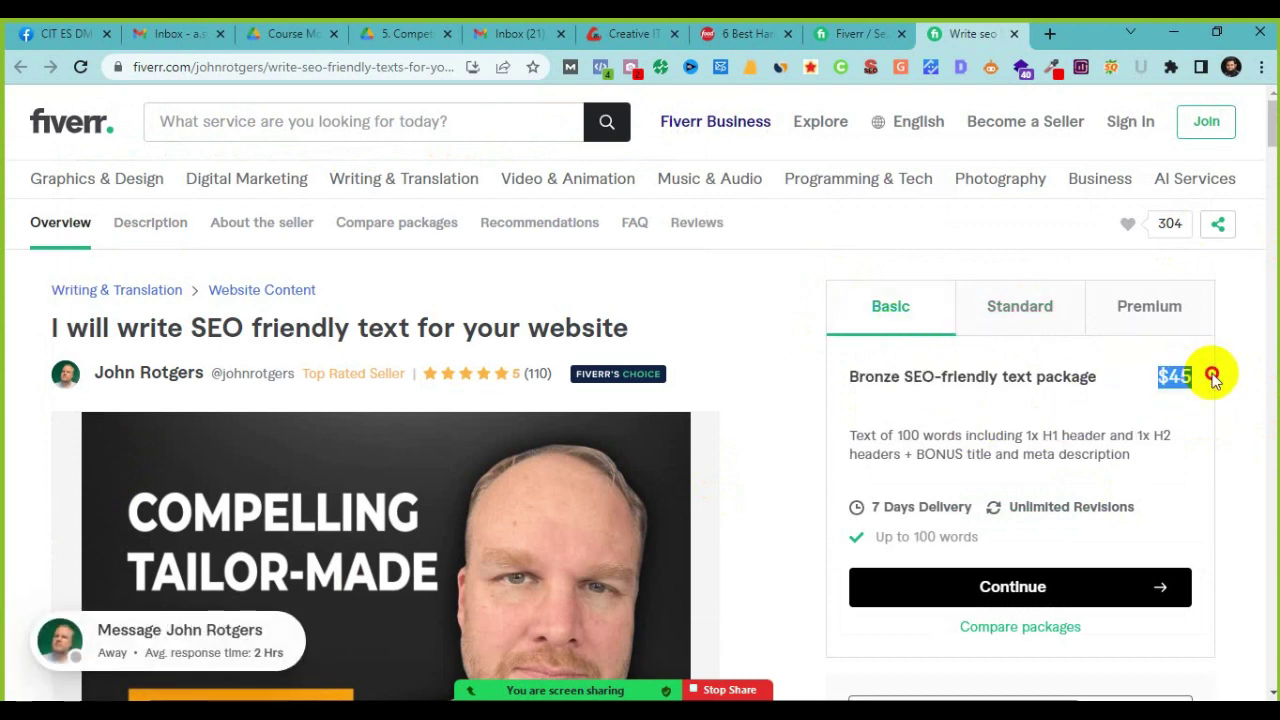
click(1130, 330)
click(1043, 312)
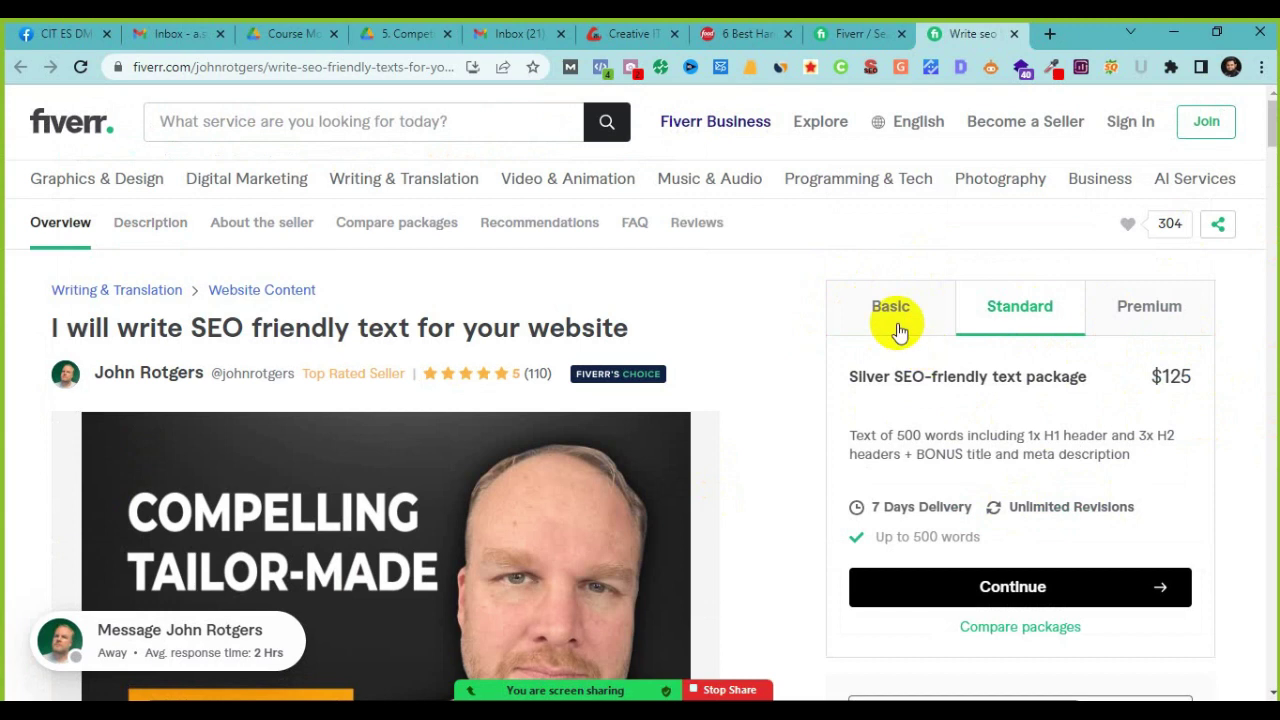
click(899, 330)
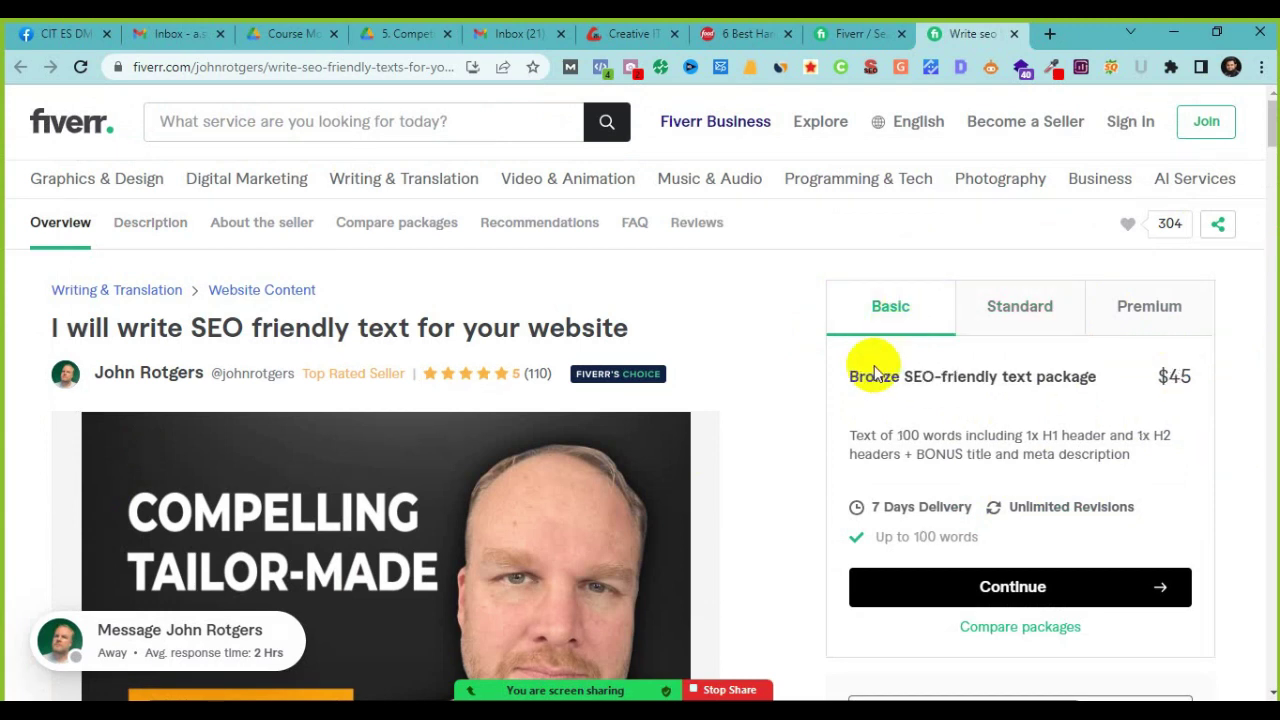
Step: Check the seller's level, highlight the Basic price, and show the Standard and Premium packages in turn
scroll(600, 150, down, 1)
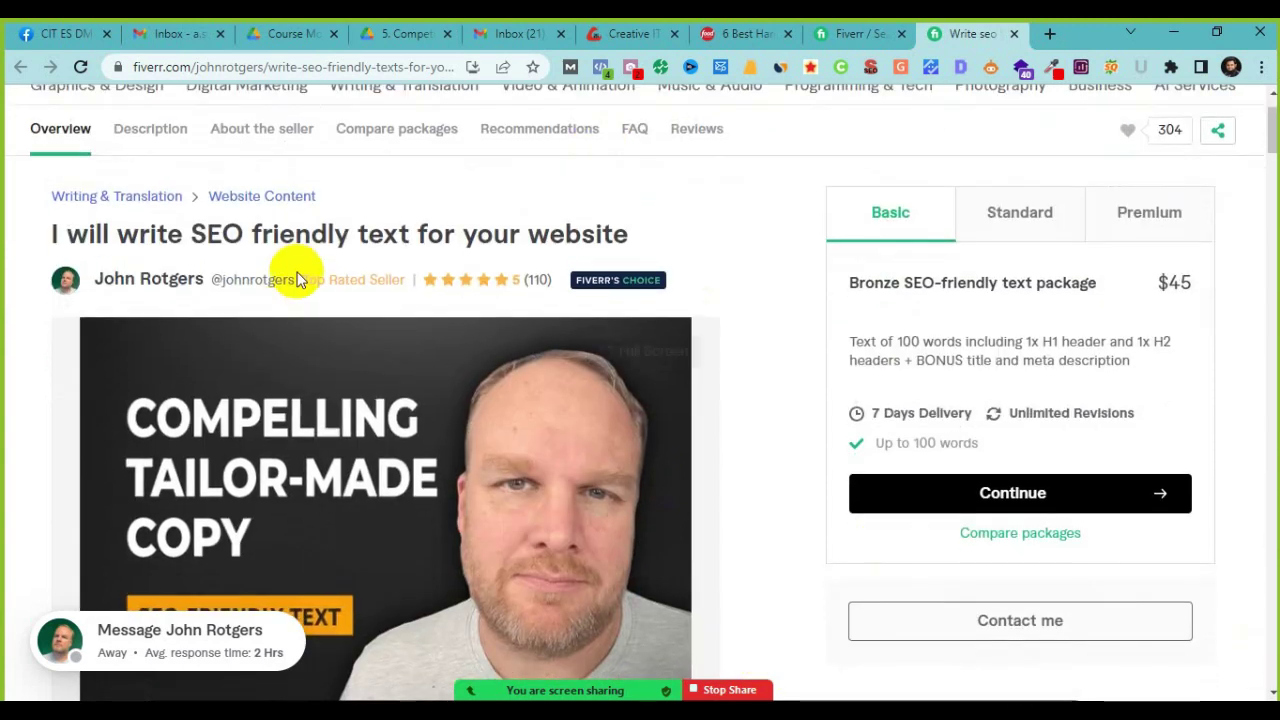
mouse_move(350, 285)
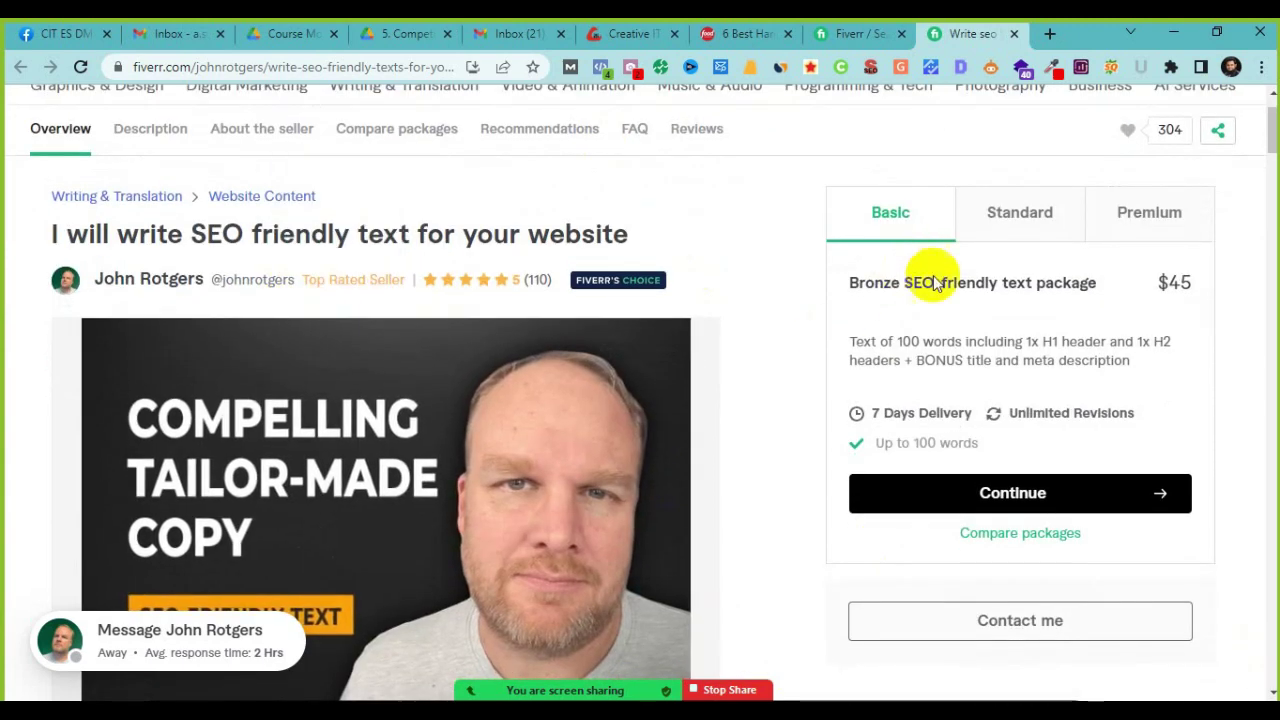
double_click(1170, 284)
click(1020, 212)
click(1145, 214)
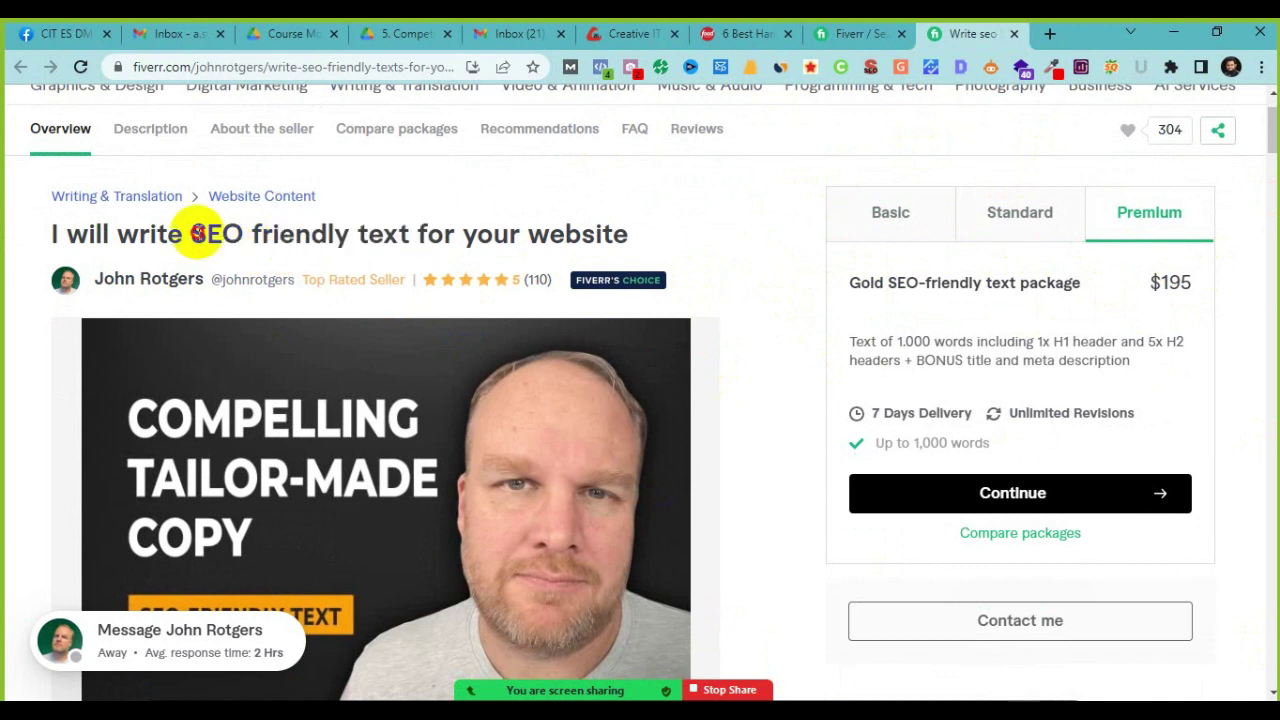
Step: Browse the Fiverr search results for seo friendly content writing, comparing the gigs' titles, seller levels and starting prices
click(882, 27)
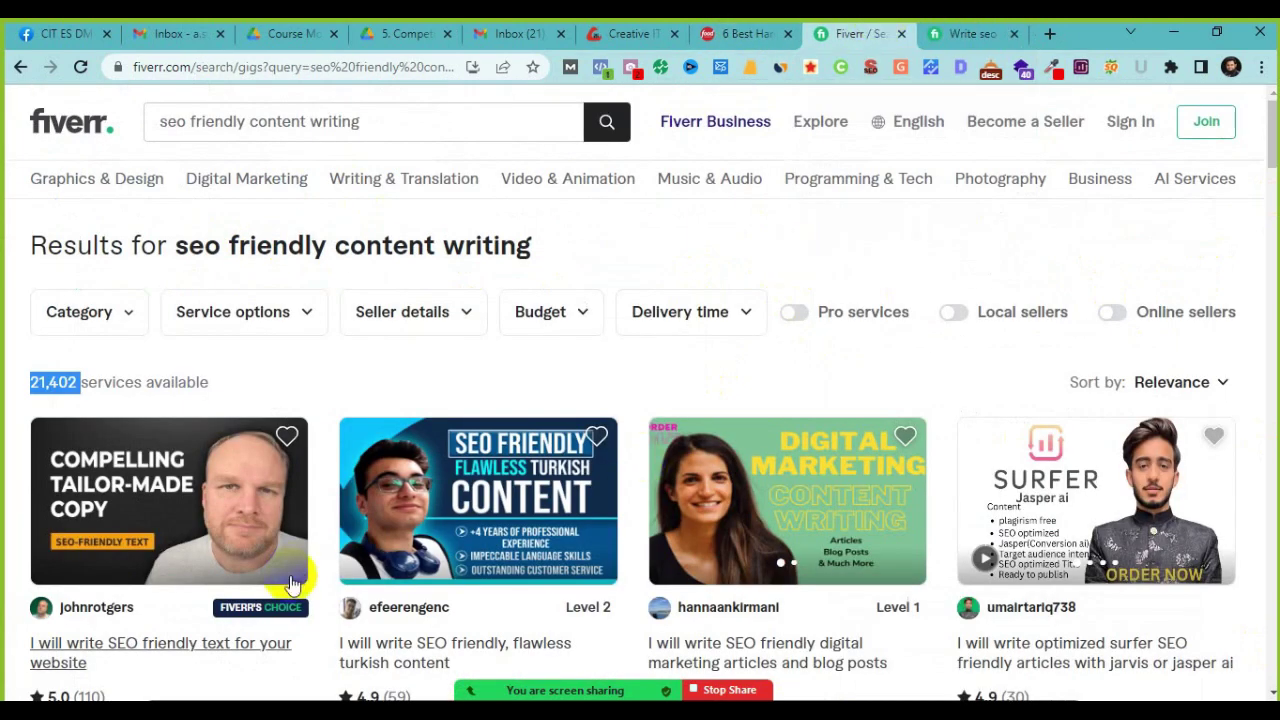
scroll(283, 541, down, 7)
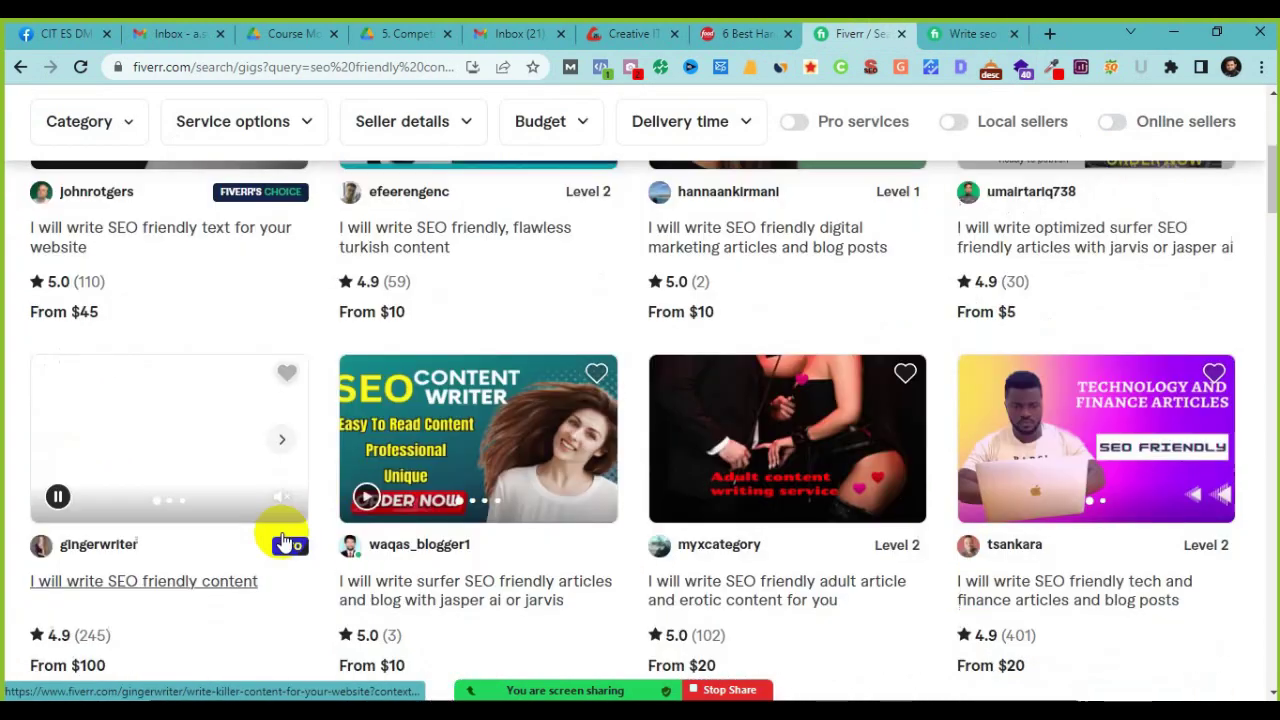
scroll(283, 541, down, 6)
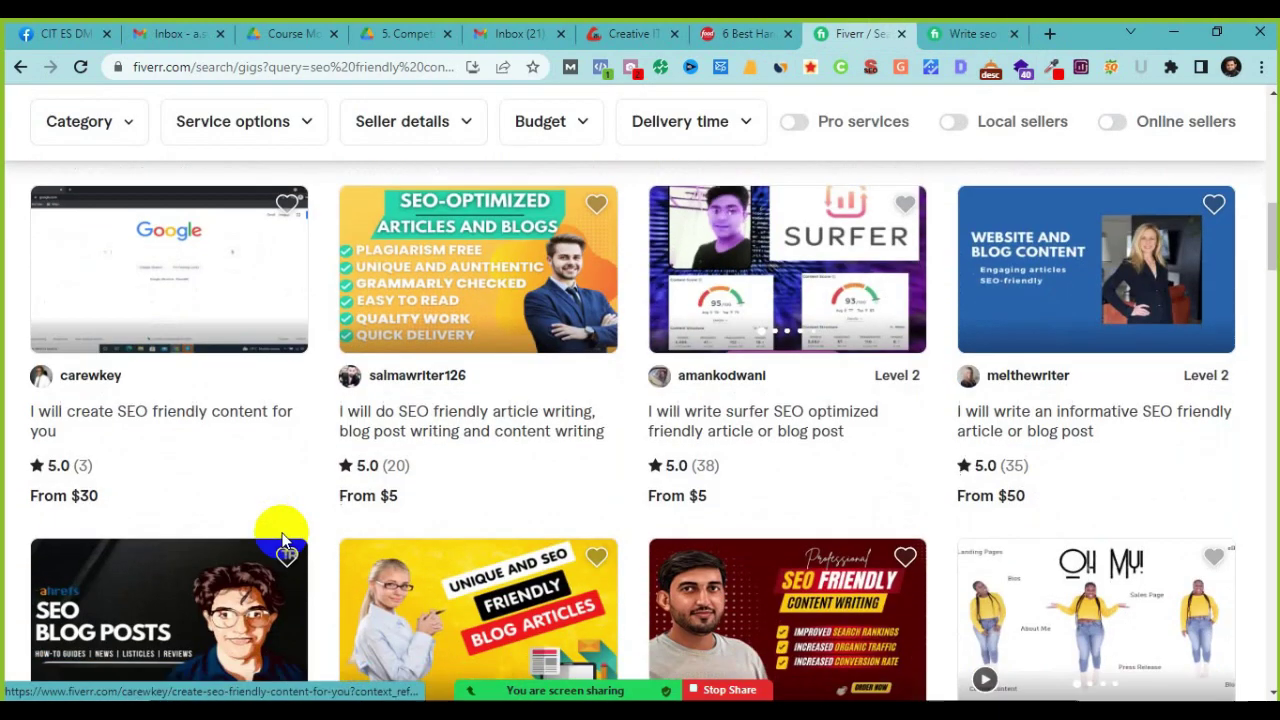
scroll(283, 541, down, 8)
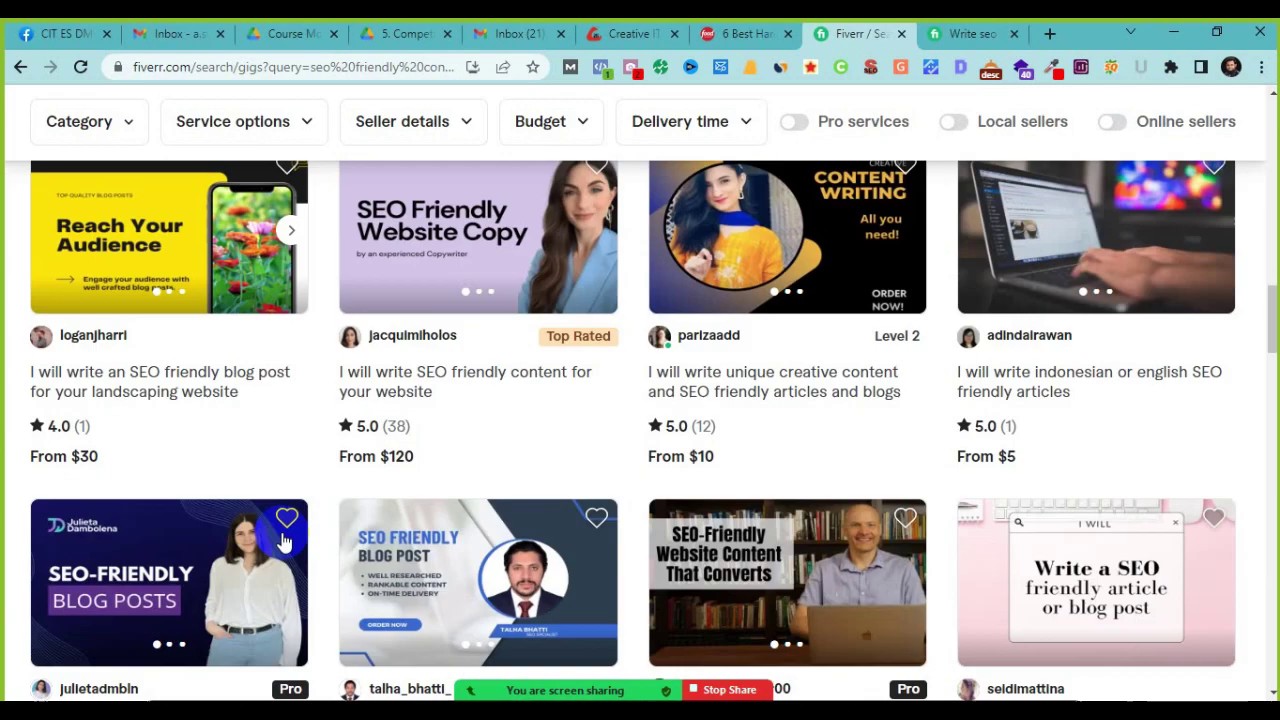
scroll(283, 541, down, 8)
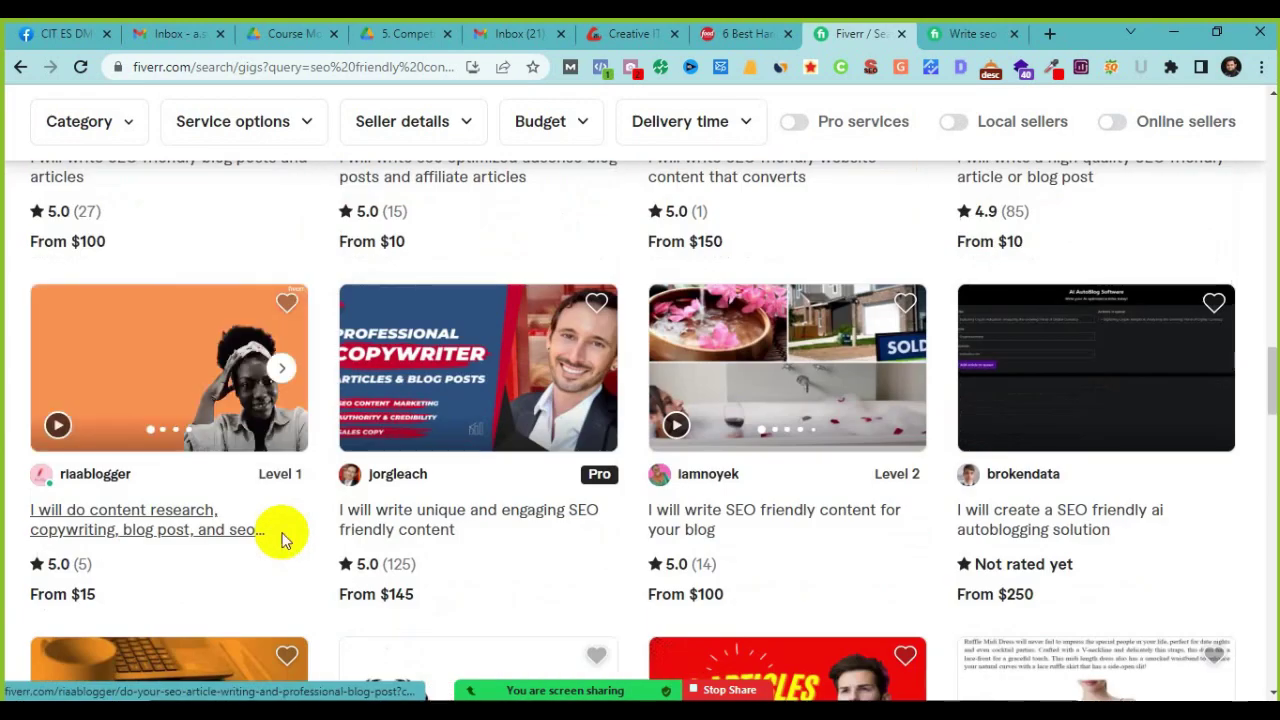
scroll(283, 541, down, 5)
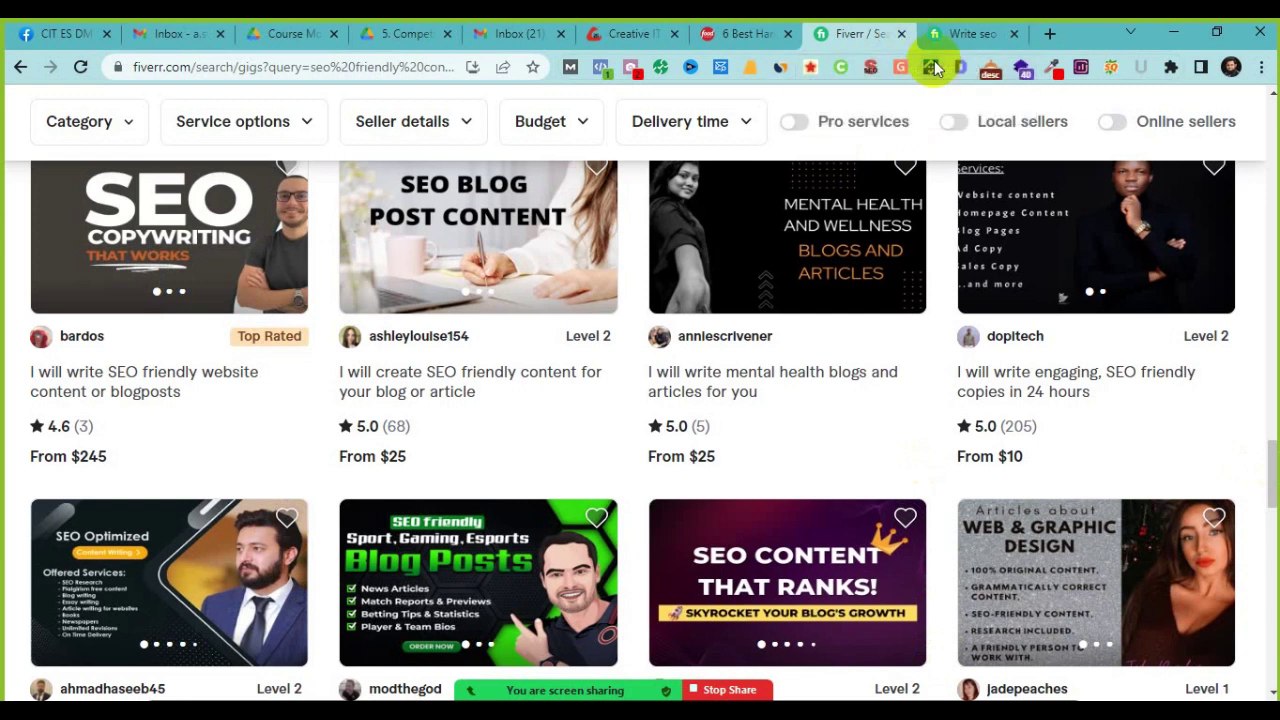
Step: Check Class 12 in the course module PDF and open the 6. Content Writing folder in Class Materials on Drive
click(267, 45)
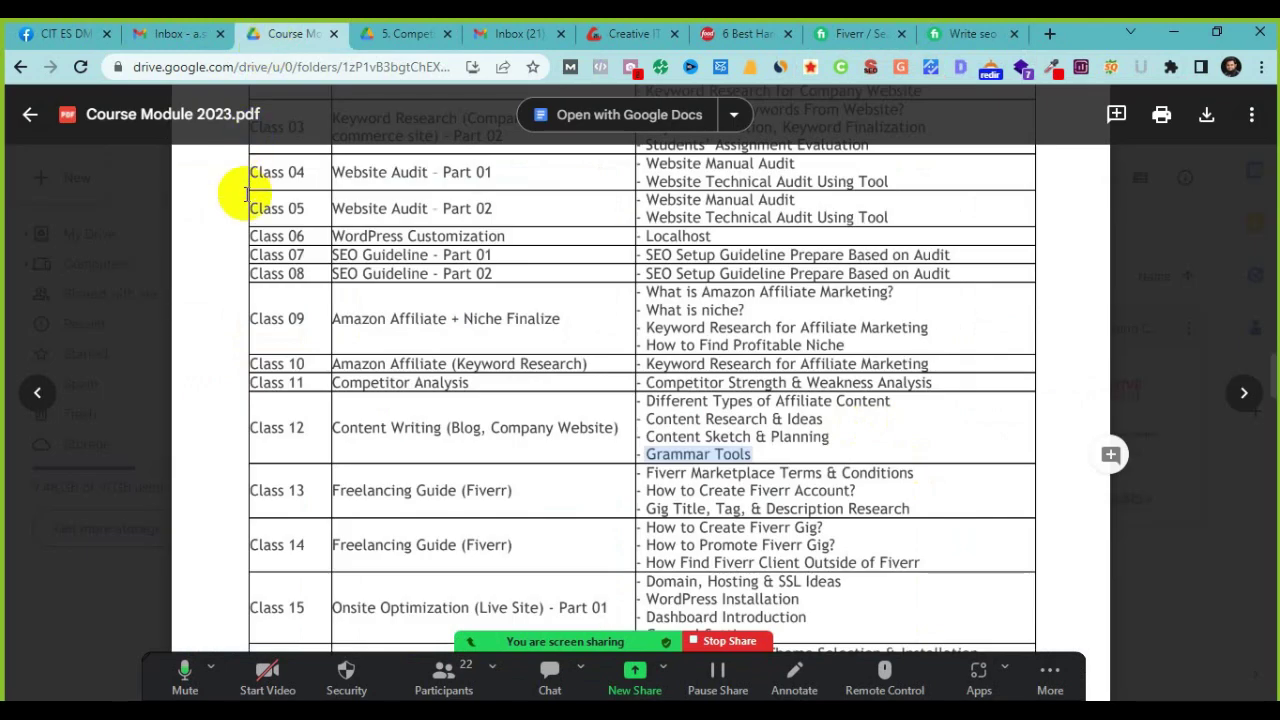
click(395, 33)
click(28, 66)
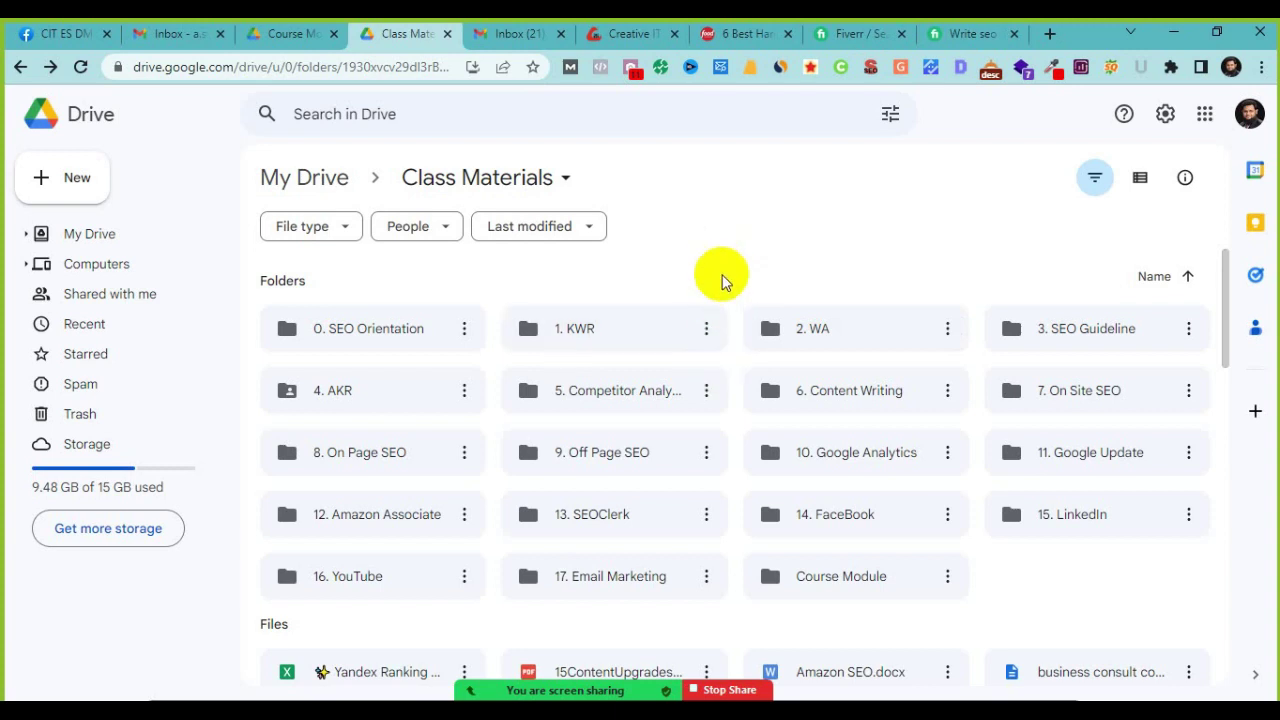
double_click(838, 390)
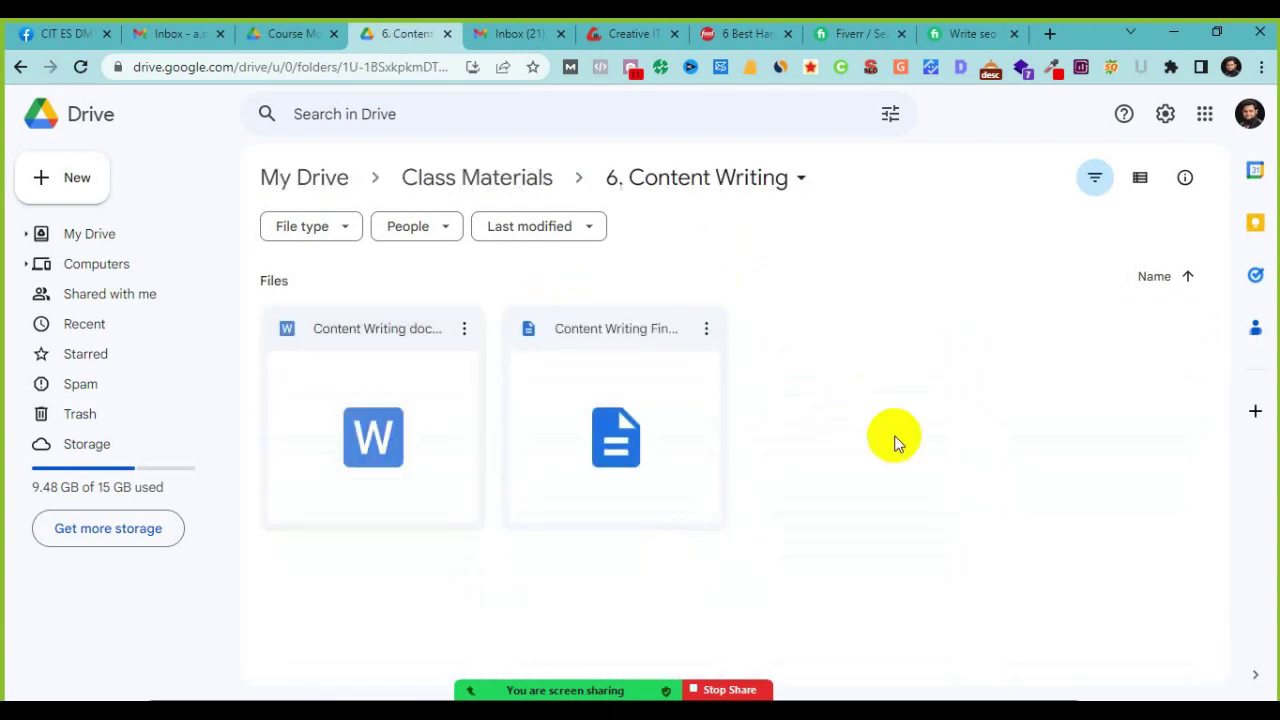
Step: Download the Content Writing Word file from Drive and open it in Word from the Downloads folder
right_click(463, 331)
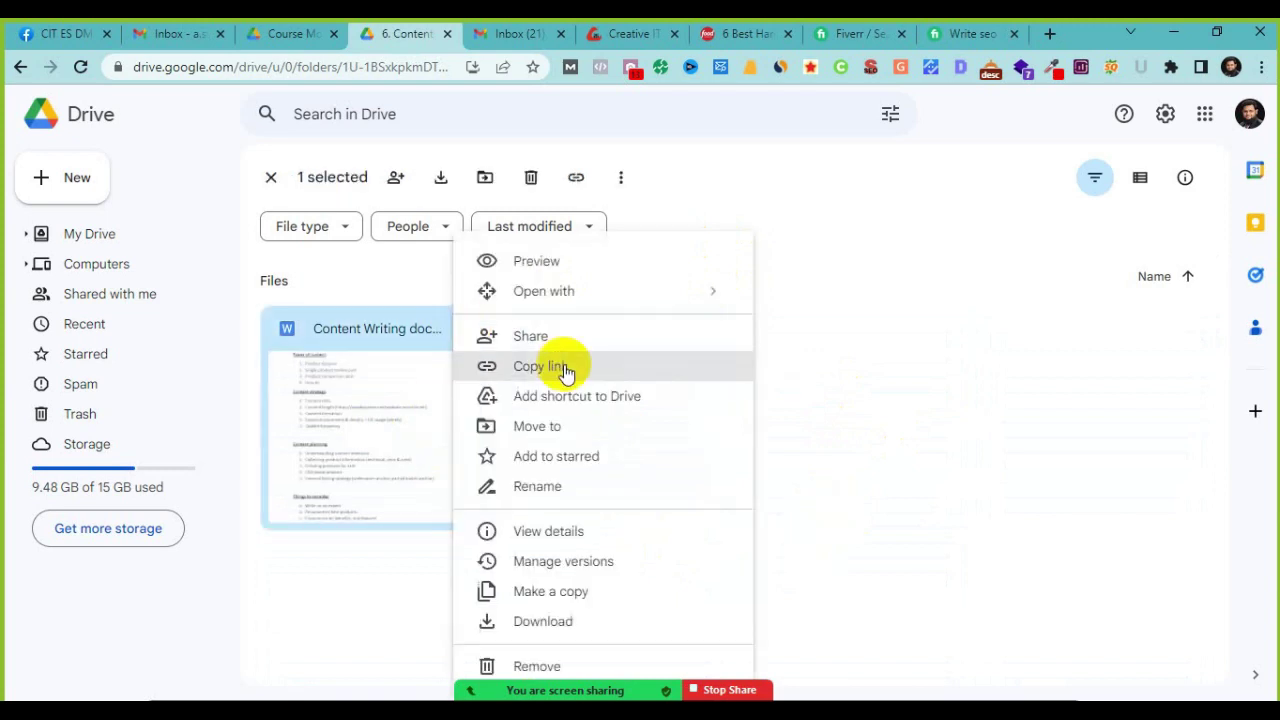
click(610, 622)
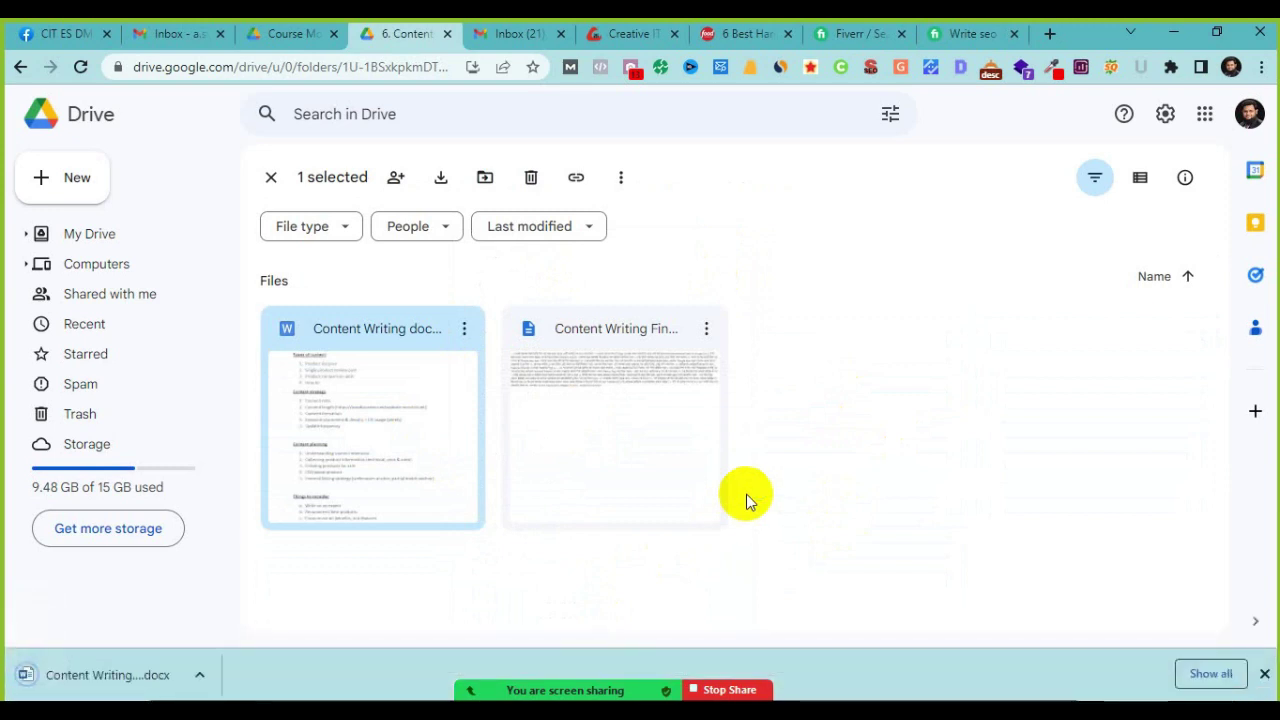
click(195, 670)
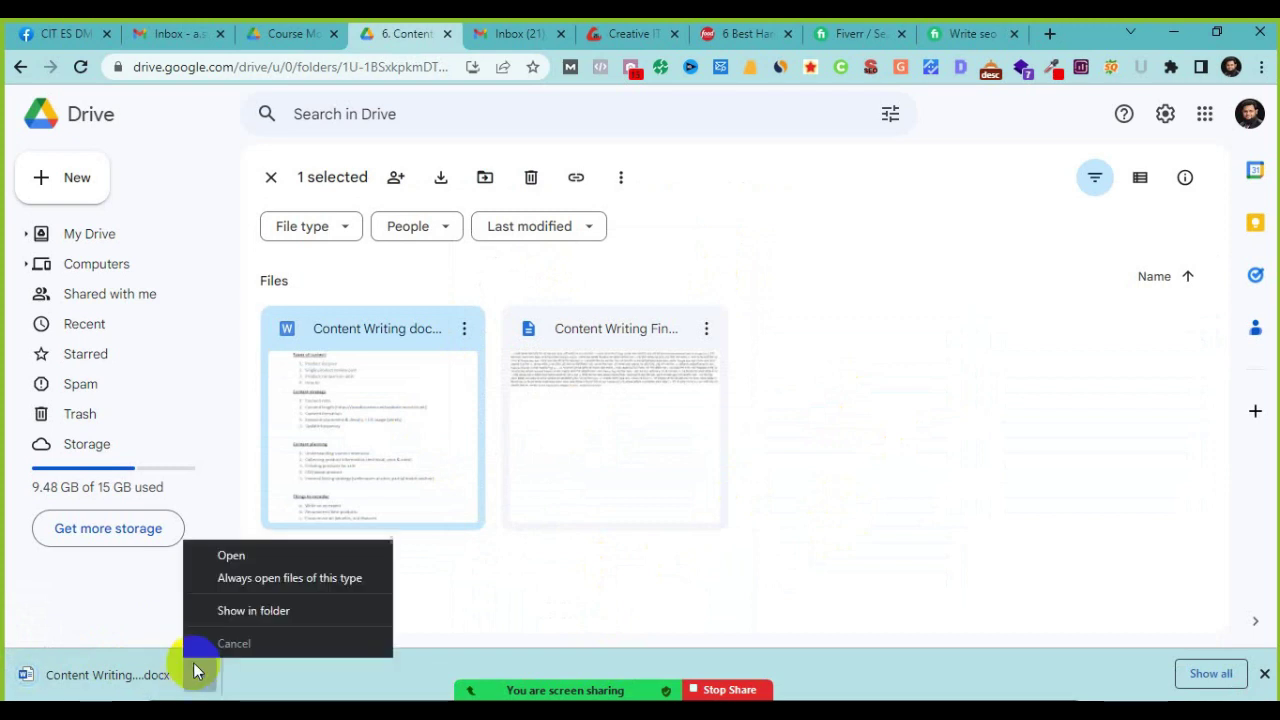
click(230, 616)
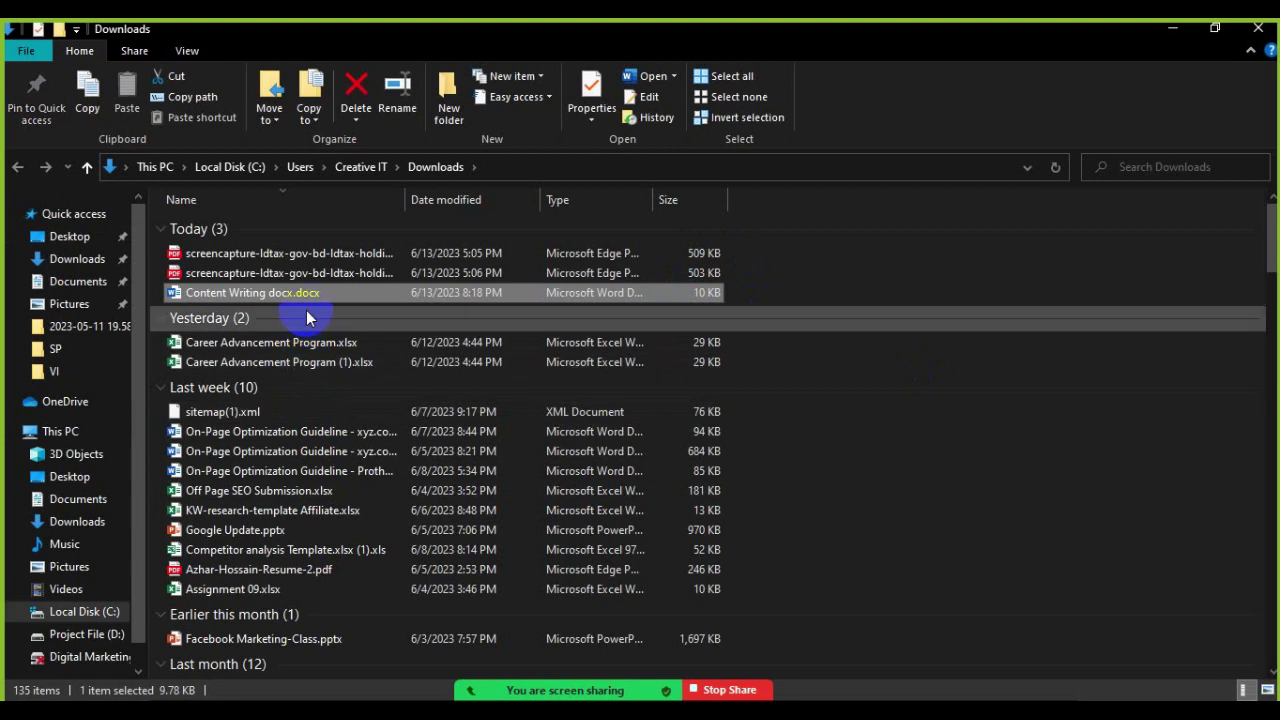
double_click(308, 297)
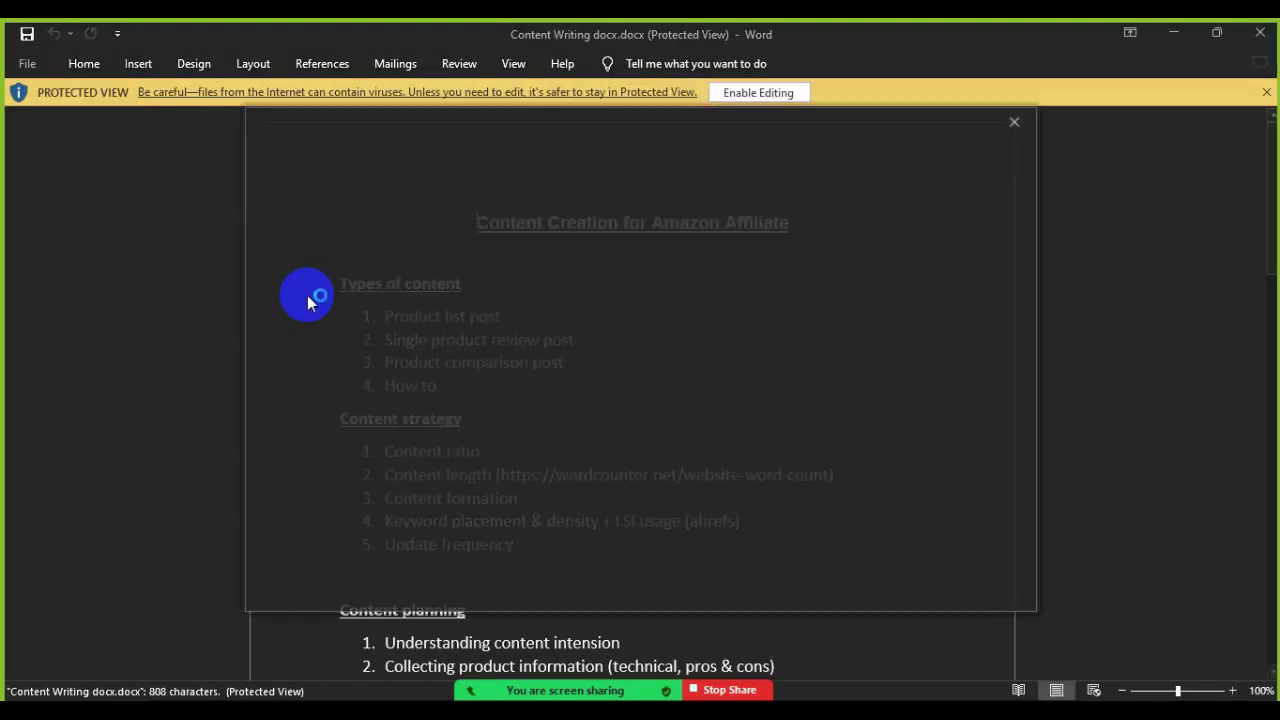
Step: Close the pop-up and notification bars over the document and take it out of Protected View
click(1018, 123)
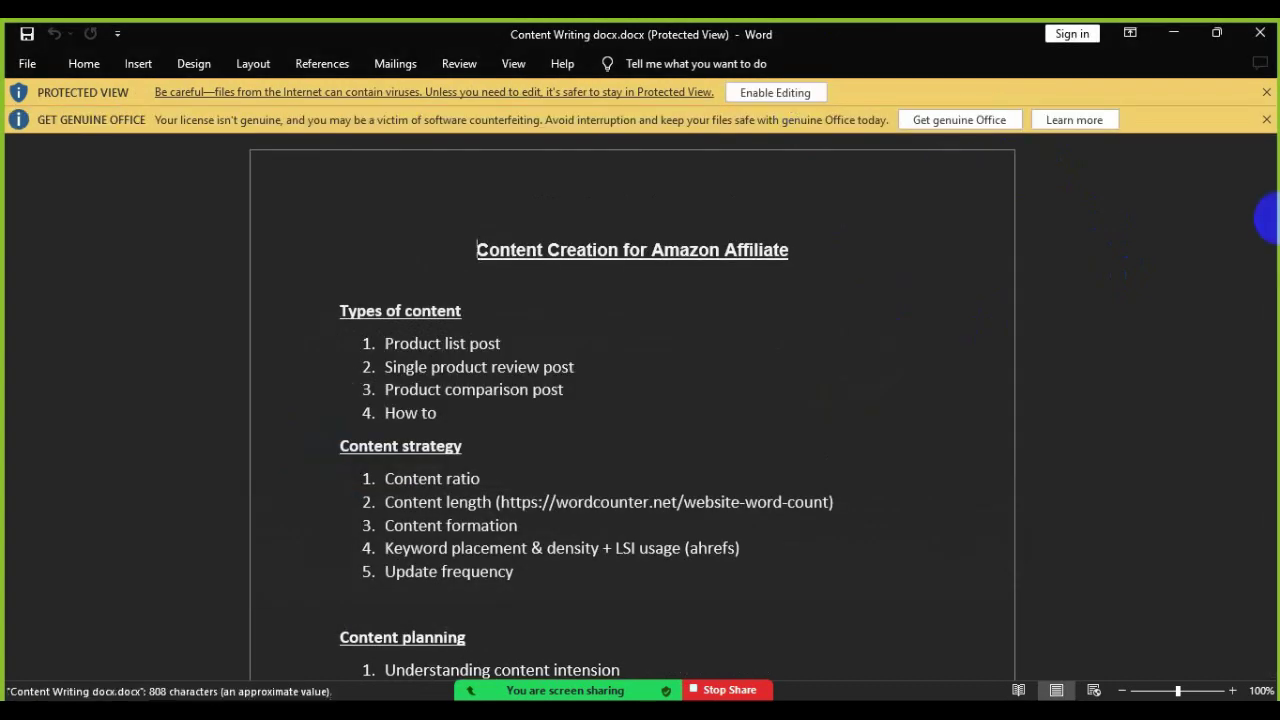
click(1264, 92)
click(1264, 181)
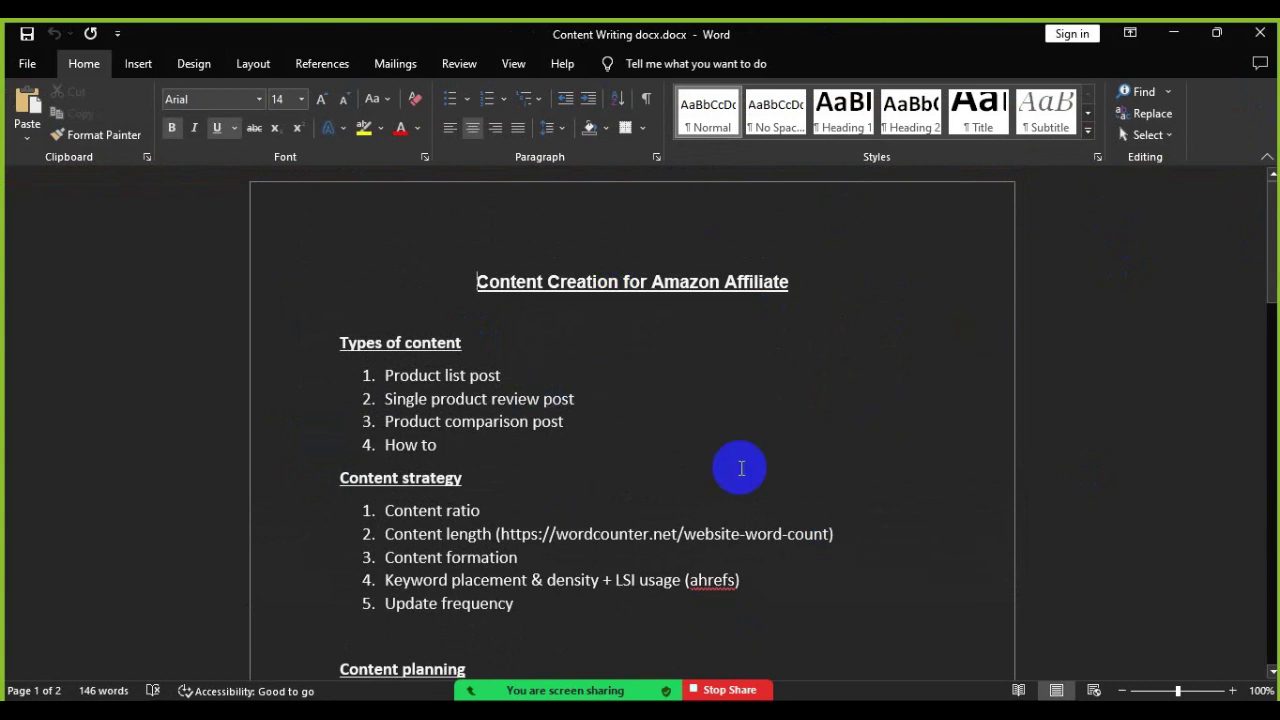
Step: Skim the Content Creation for Amazon Affiliate outline to its end and return to the Types of content section
scroll(741, 468, down, 10)
scroll(741, 468, down, 2)
scroll(741, 468, up, 10)
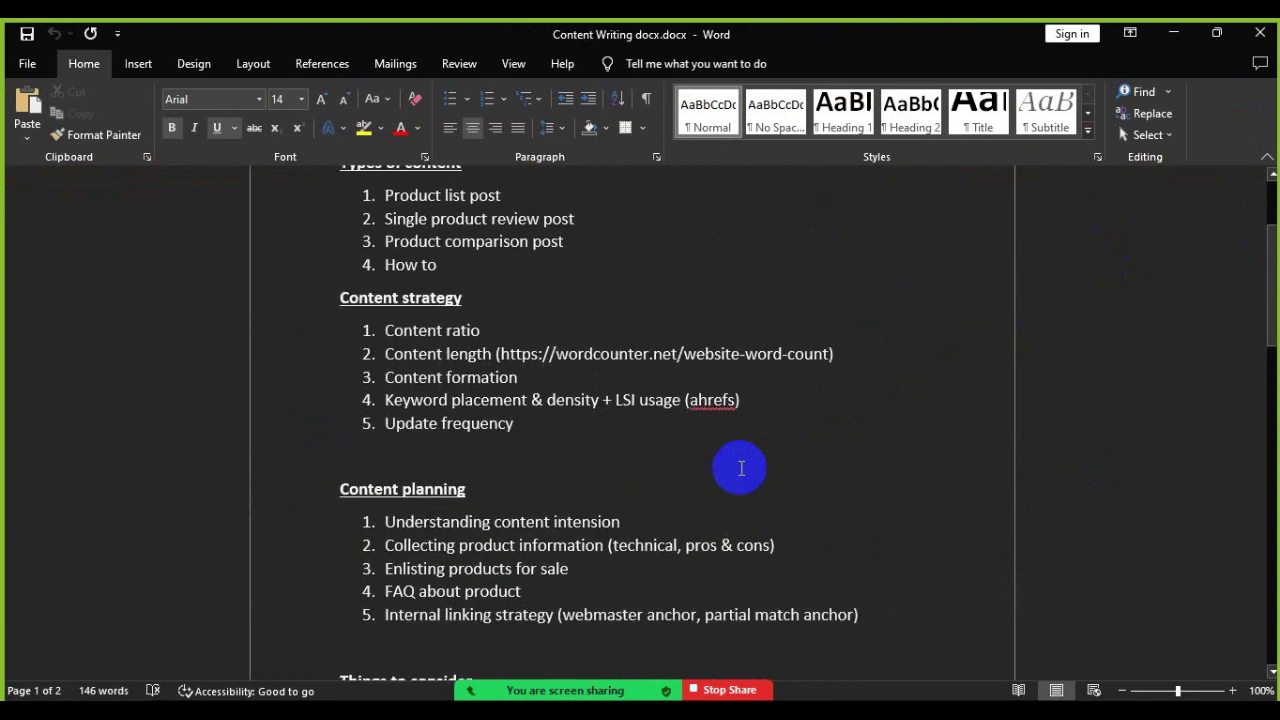
scroll(741, 468, up, 3)
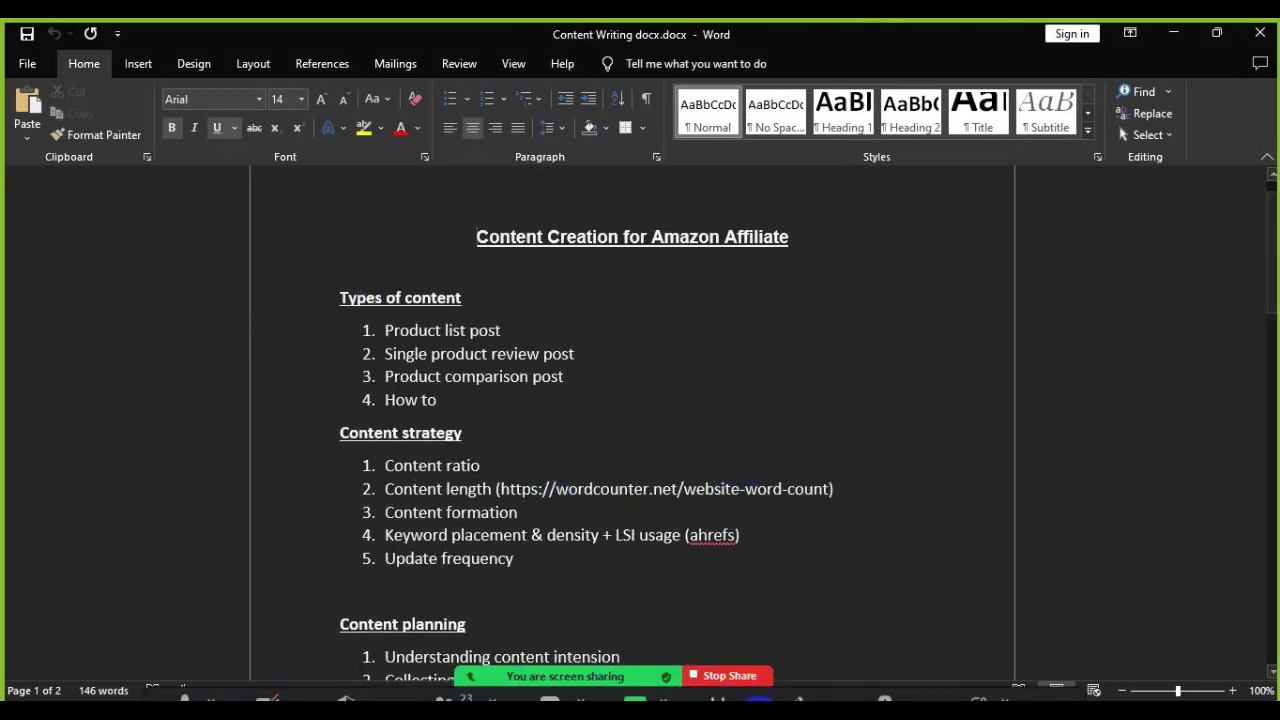
Step: Return to the course module PDF in the browser and highlight Different Types of Affiliate Content under Class 12
click(760, 600)
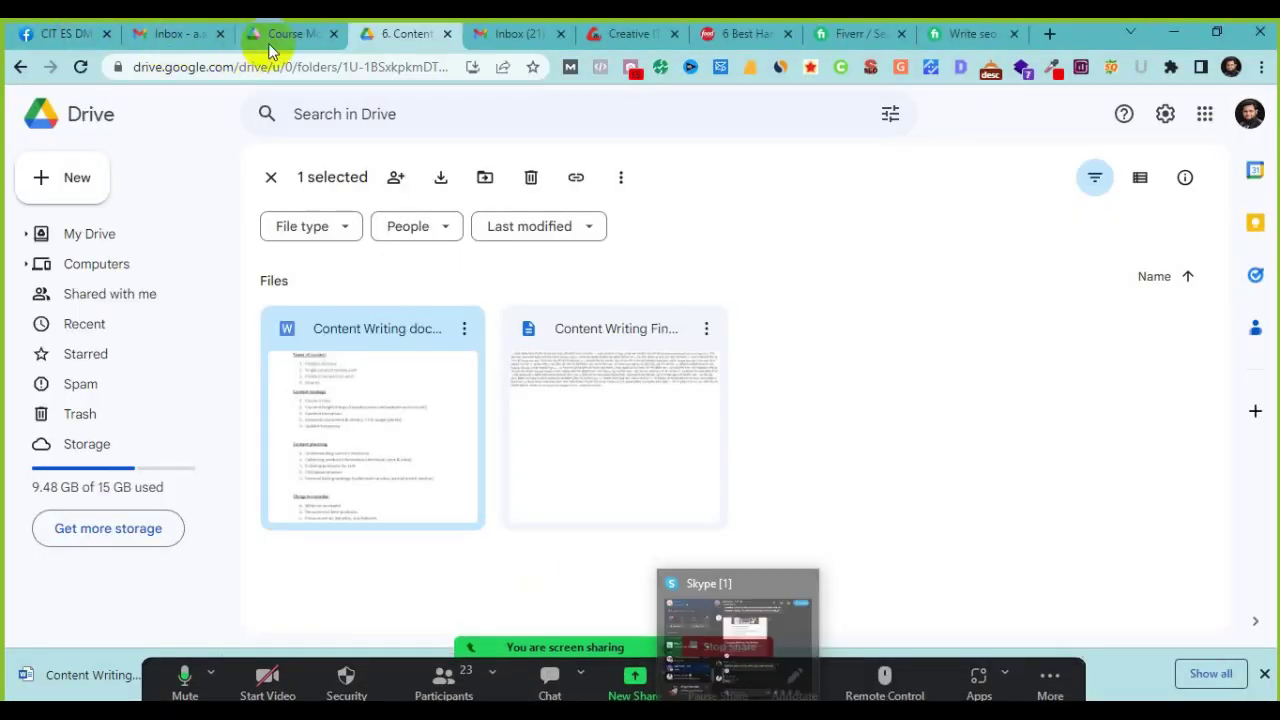
click(268, 44)
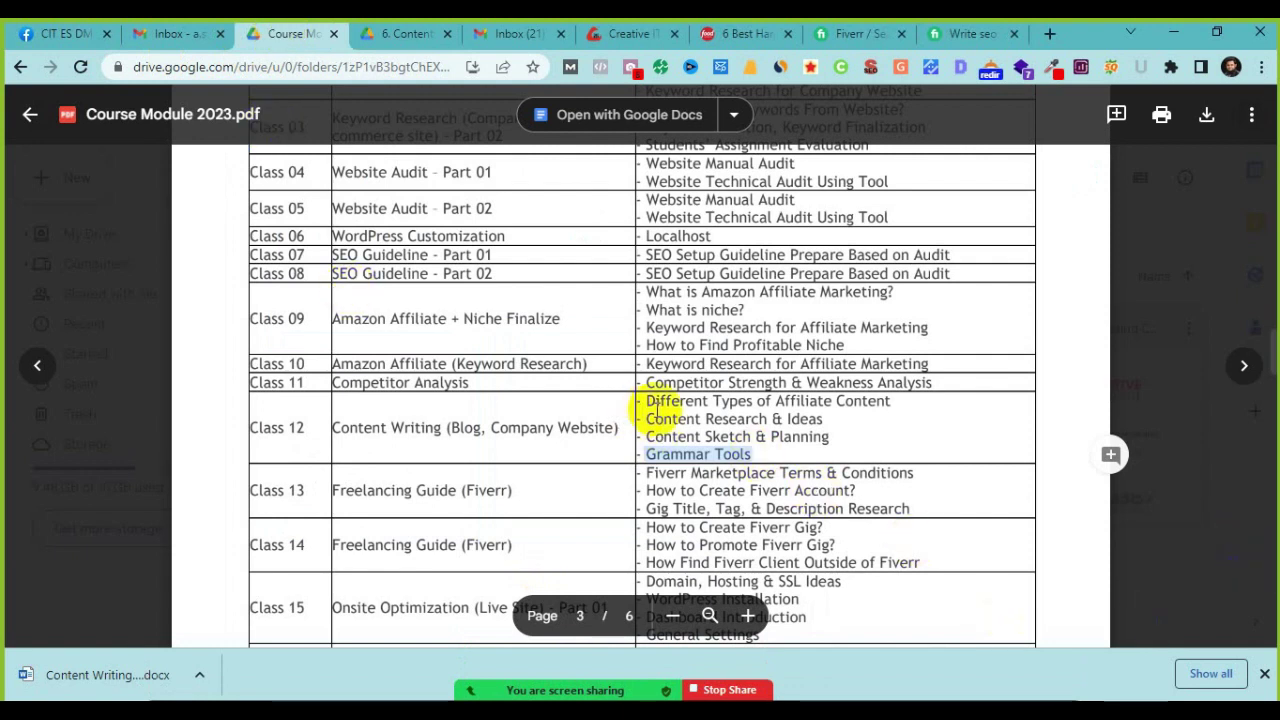
drag(645, 403, 895, 403)
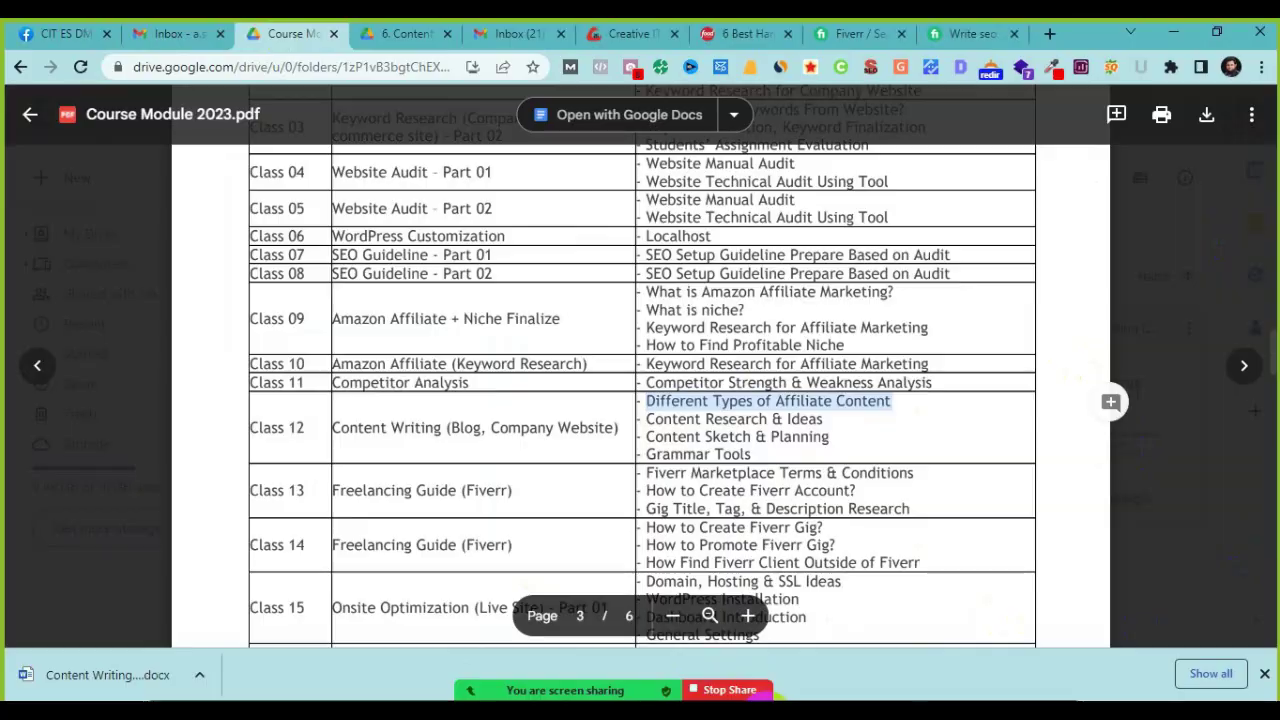
Step: Switch to the Word outline and highlight the Types of content heading, its four list items, and Product list post alone
key(alt+Tab)
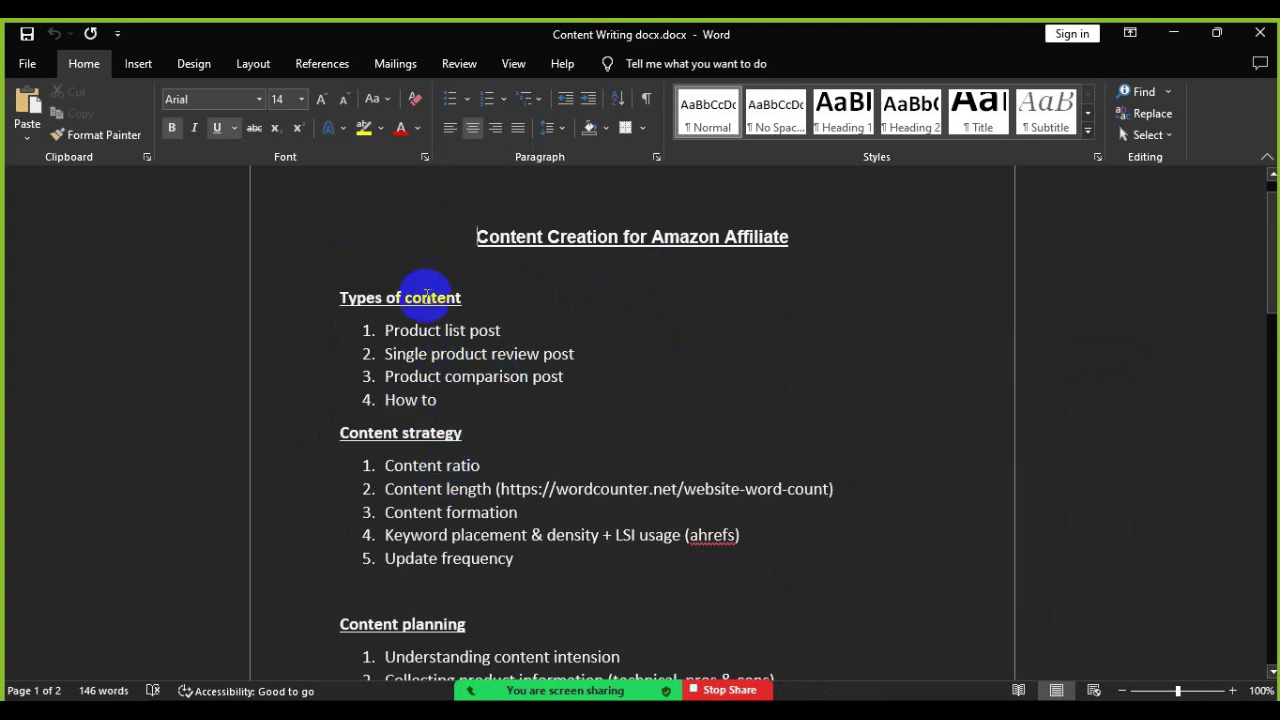
drag(337, 301, 486, 303)
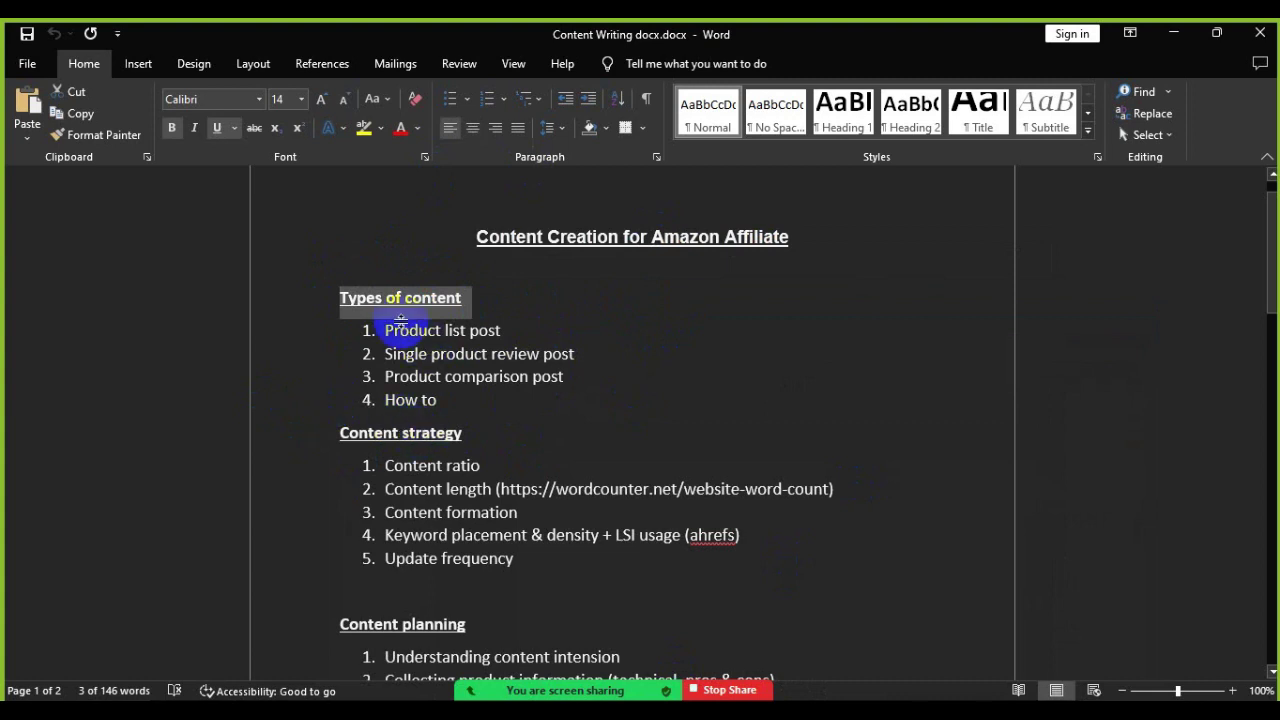
drag(386, 322, 462, 374)
click(422, 400)
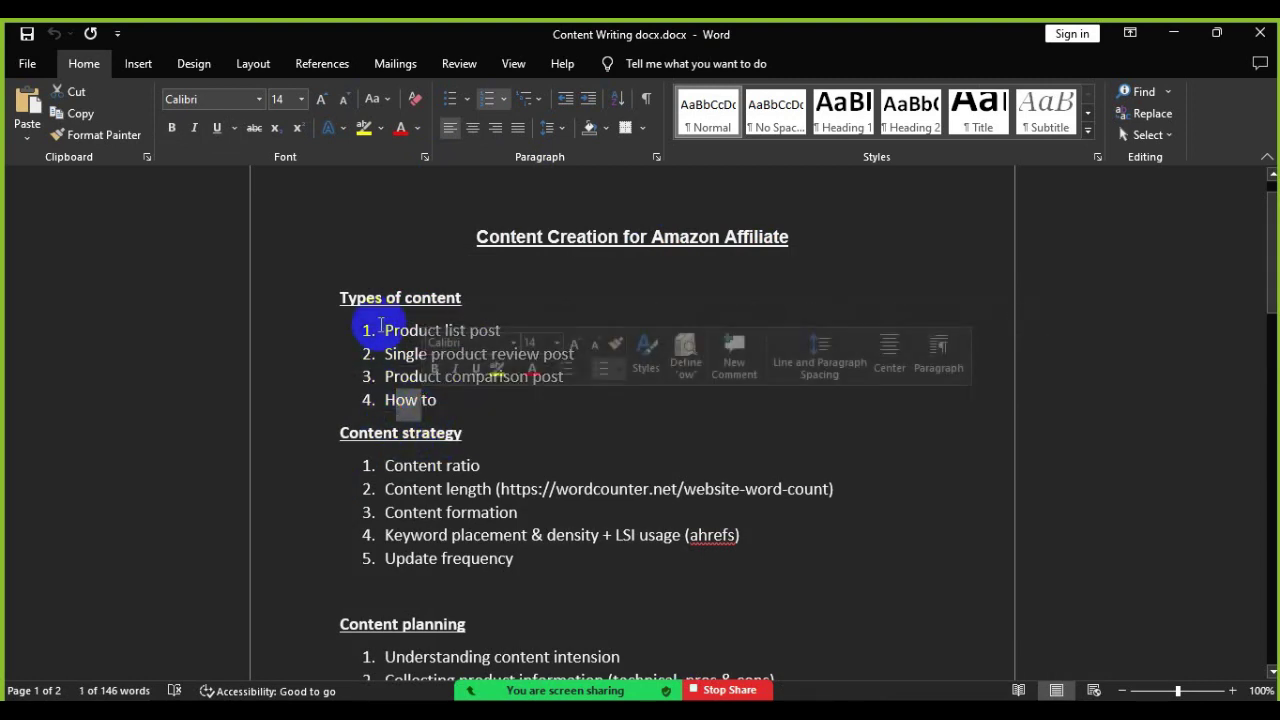
drag(383, 338, 463, 423)
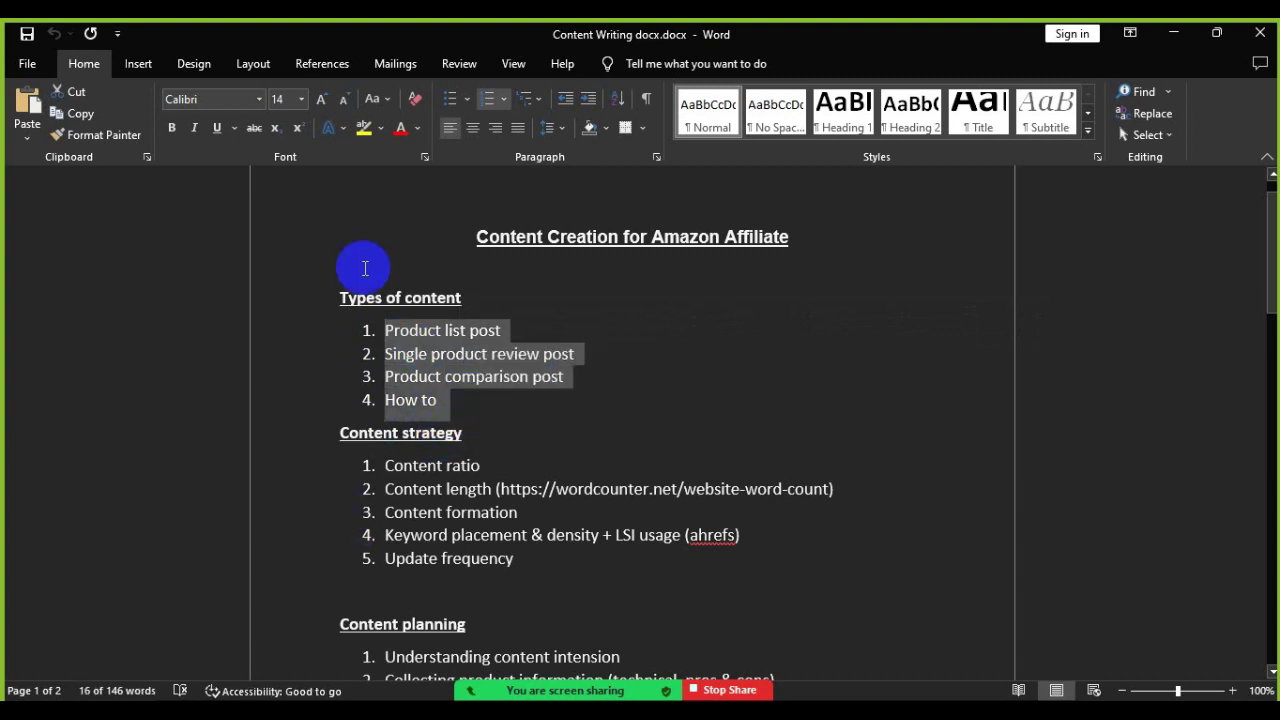
click(491, 425)
drag(386, 332, 508, 328)
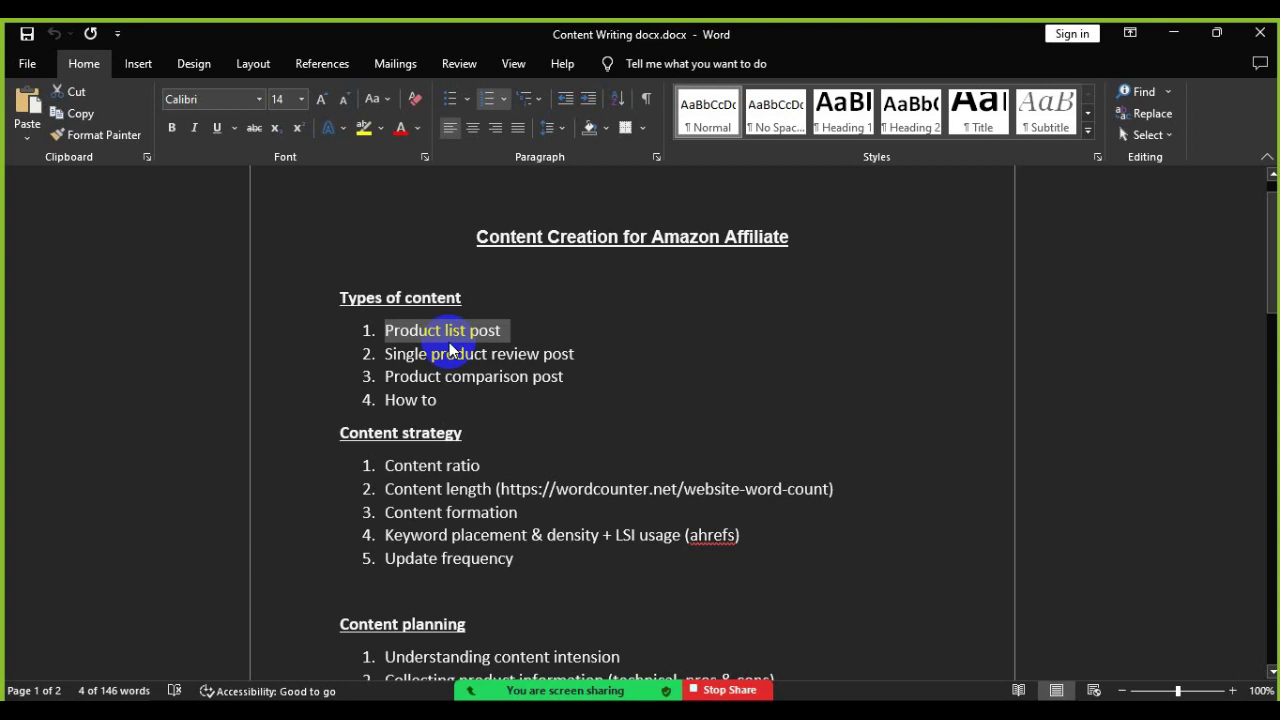
Step: Switch to the Food Network hand mixer article in the browser and highlight its full title, then the words Hand Mixers
key(alt+Tab)
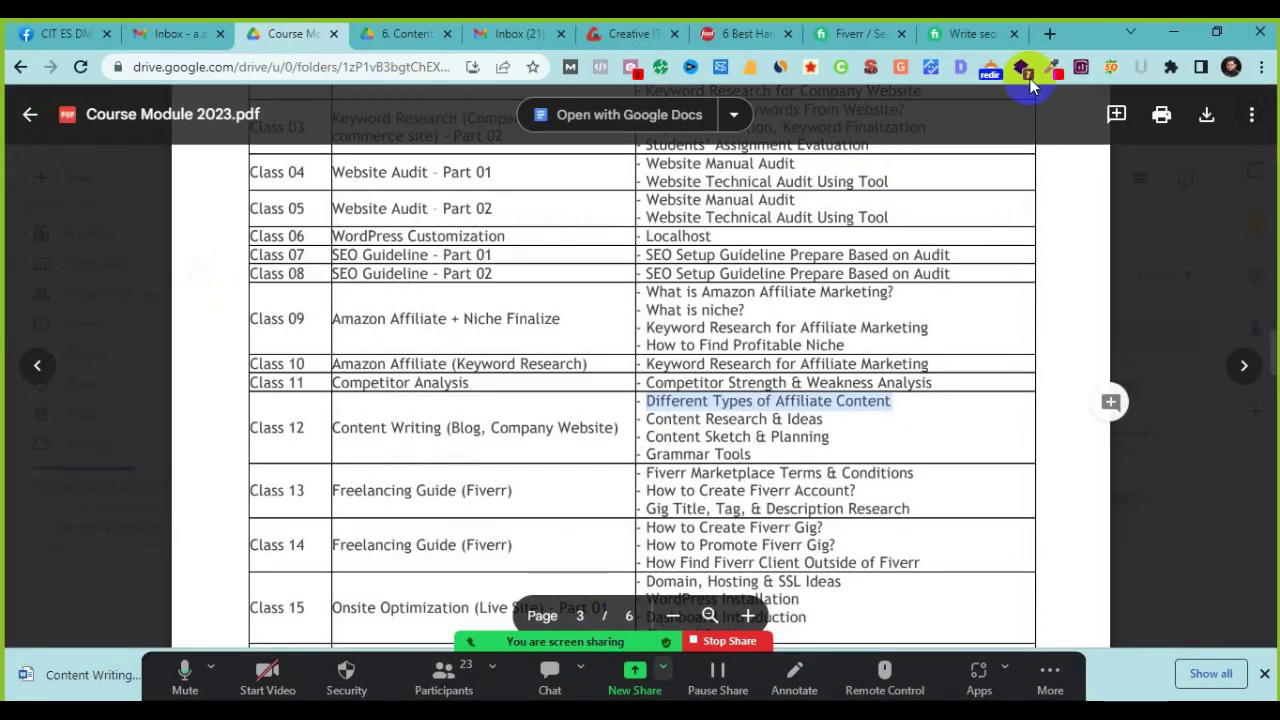
click(748, 36)
scroll(258, 465, up, 4)
scroll(258, 462, up, 12)
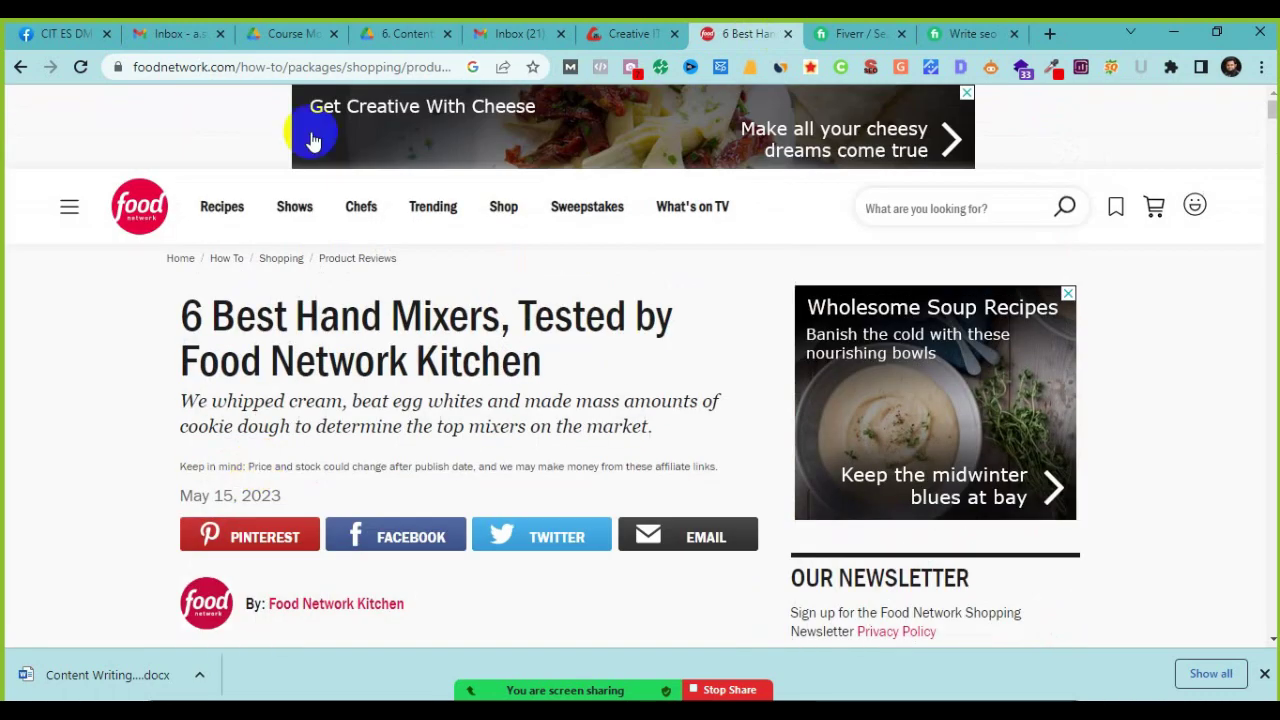
drag(190, 316, 535, 364)
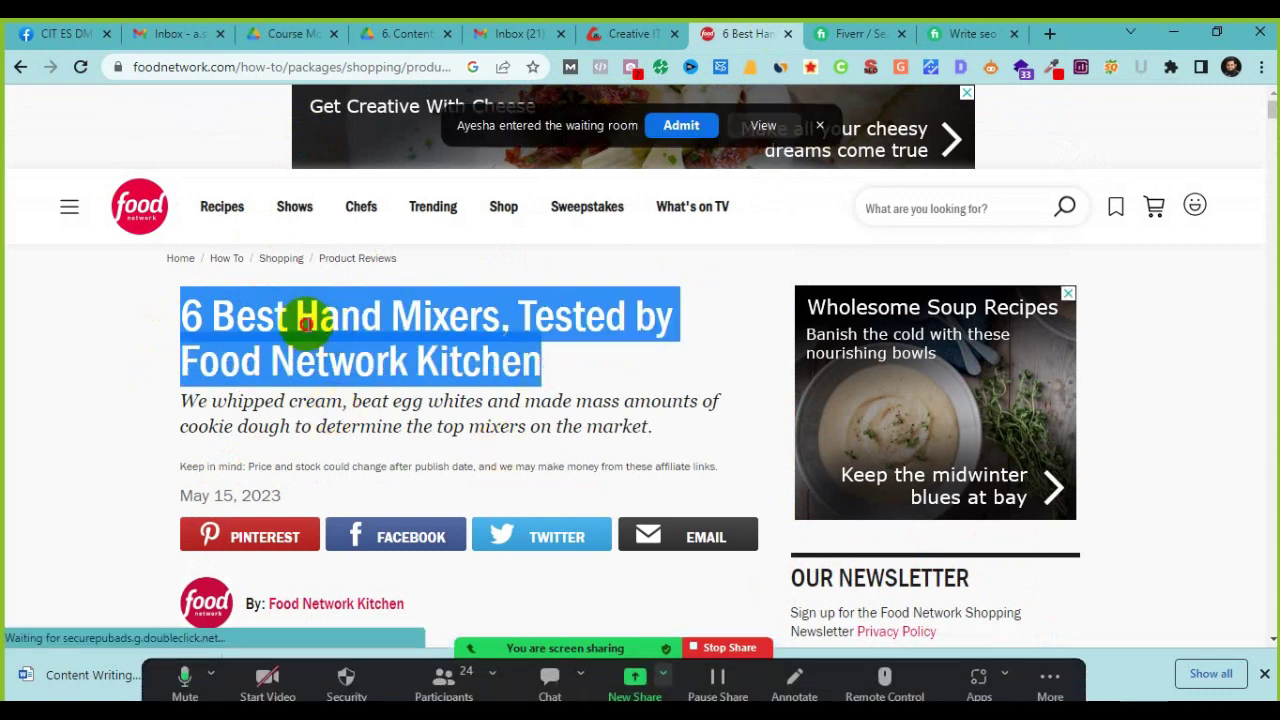
click(302, 316)
double_click(310, 316)
drag(440, 314, 488, 314)
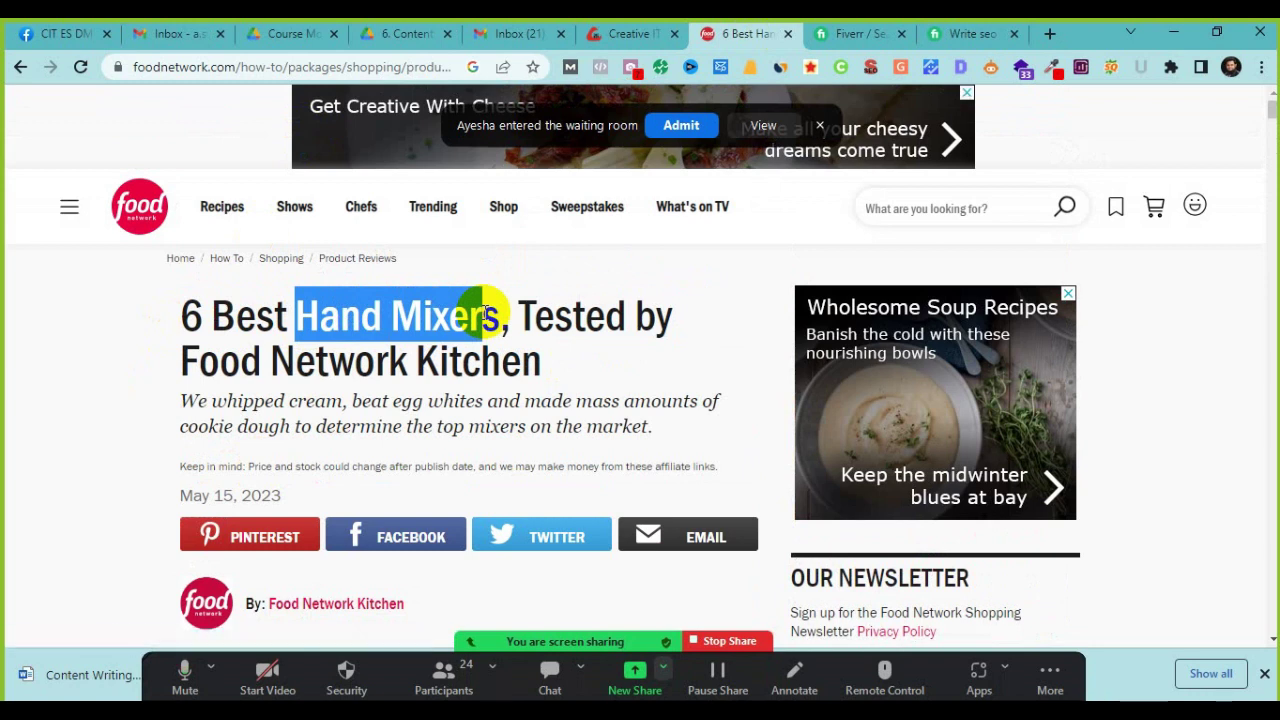
drag(488, 314, 483, 315)
click(272, 270)
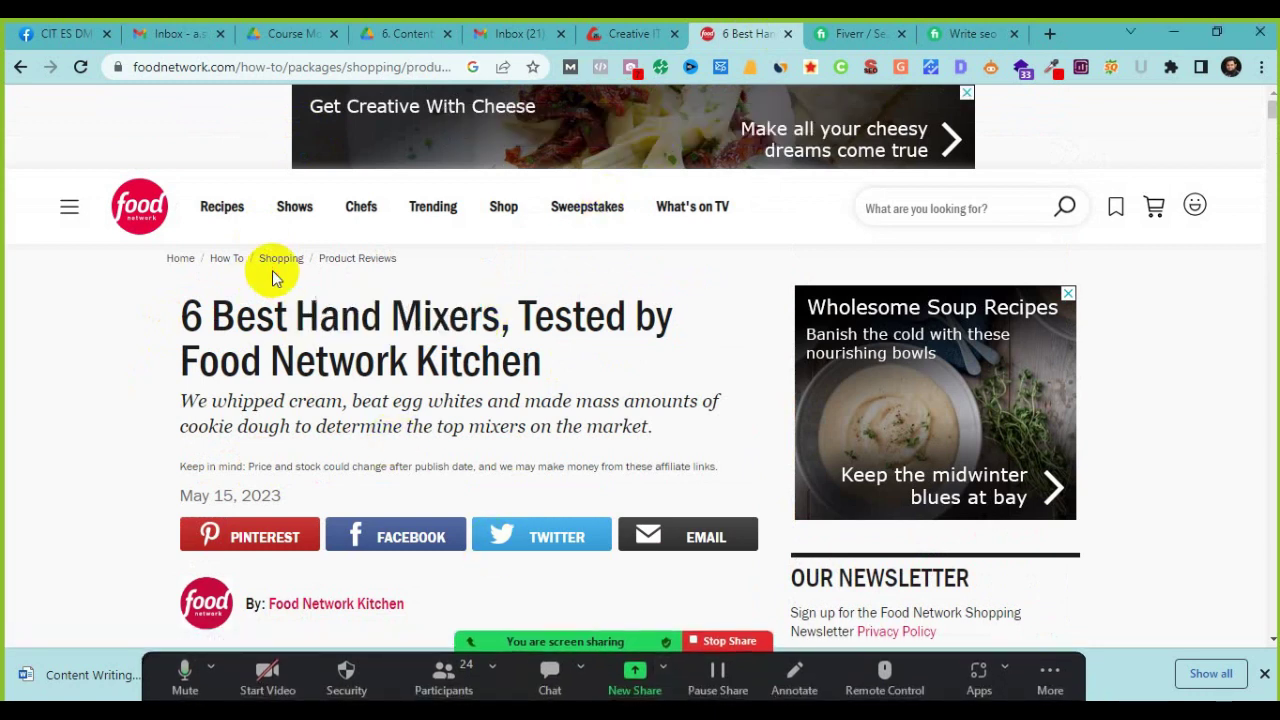
Step: Go through the article's product entries, examining each mixer's heading, price, description and purchase link as a product list post example
scroll(210, 448, down, 15)
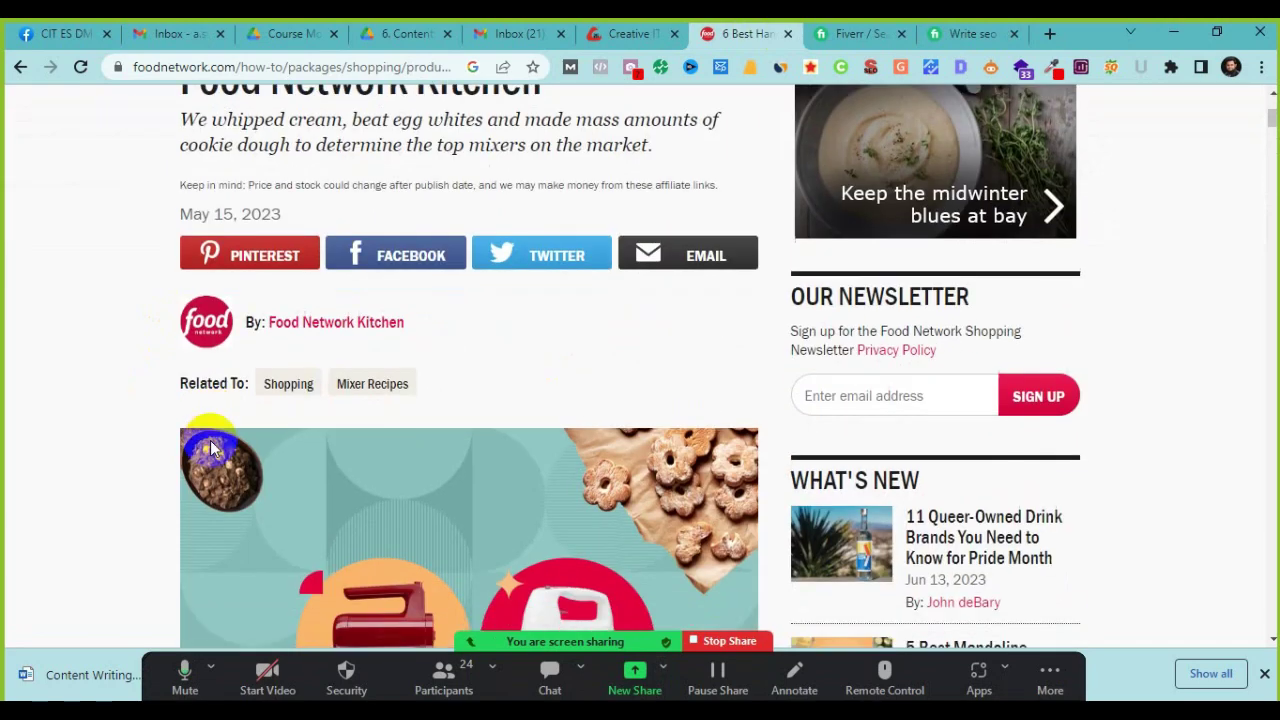
scroll(210, 445, down, 4)
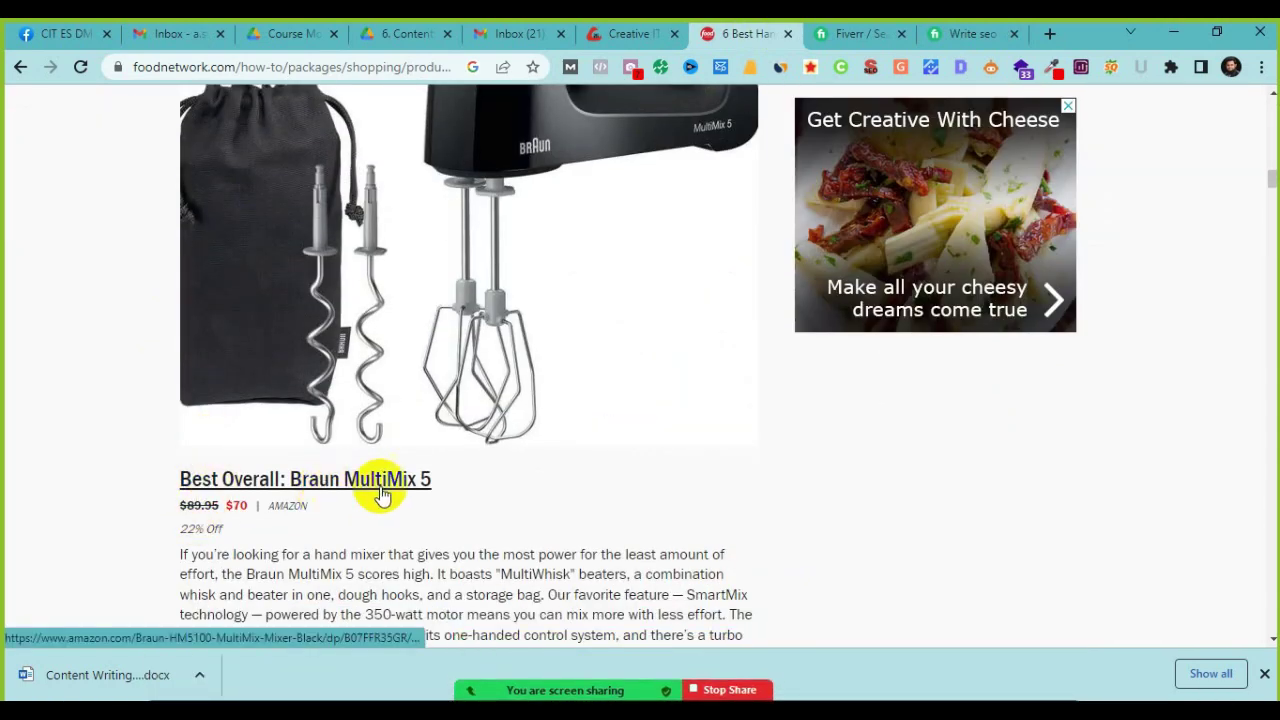
scroll(386, 529, down, 10)
scroll(390, 538, down, 2)
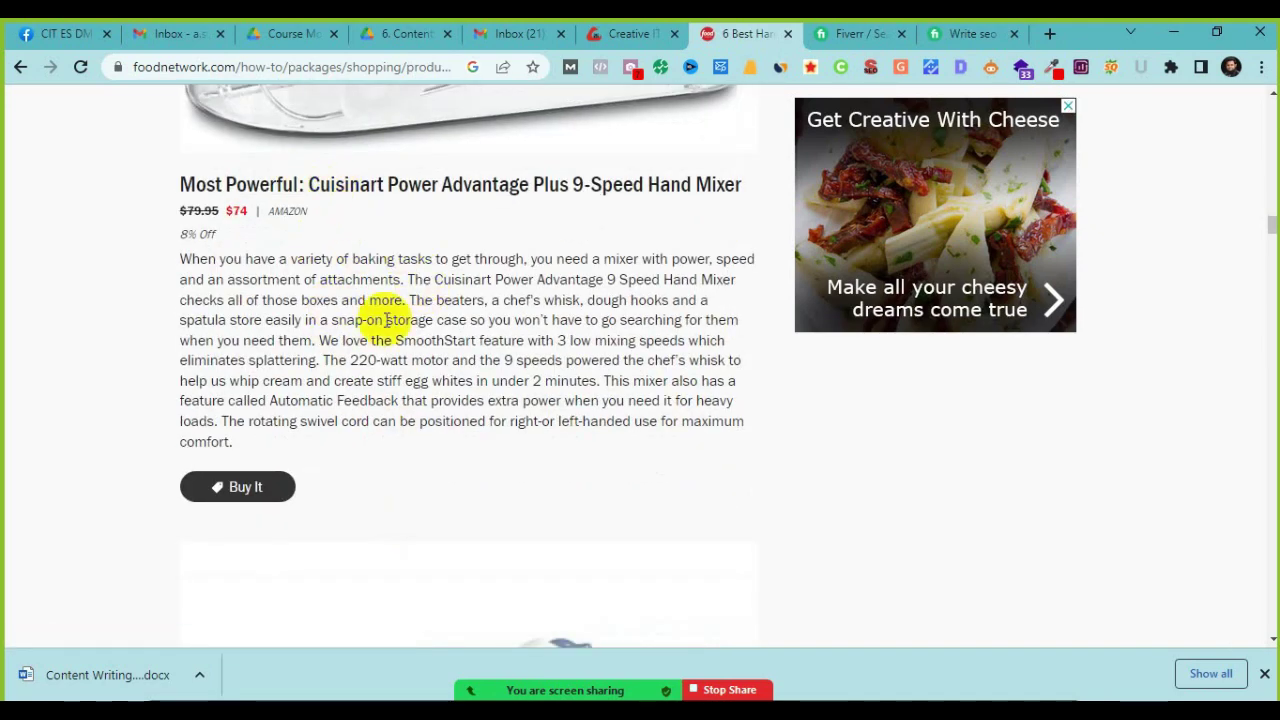
scroll(346, 418, down, 8)
scroll(348, 428, down, 15)
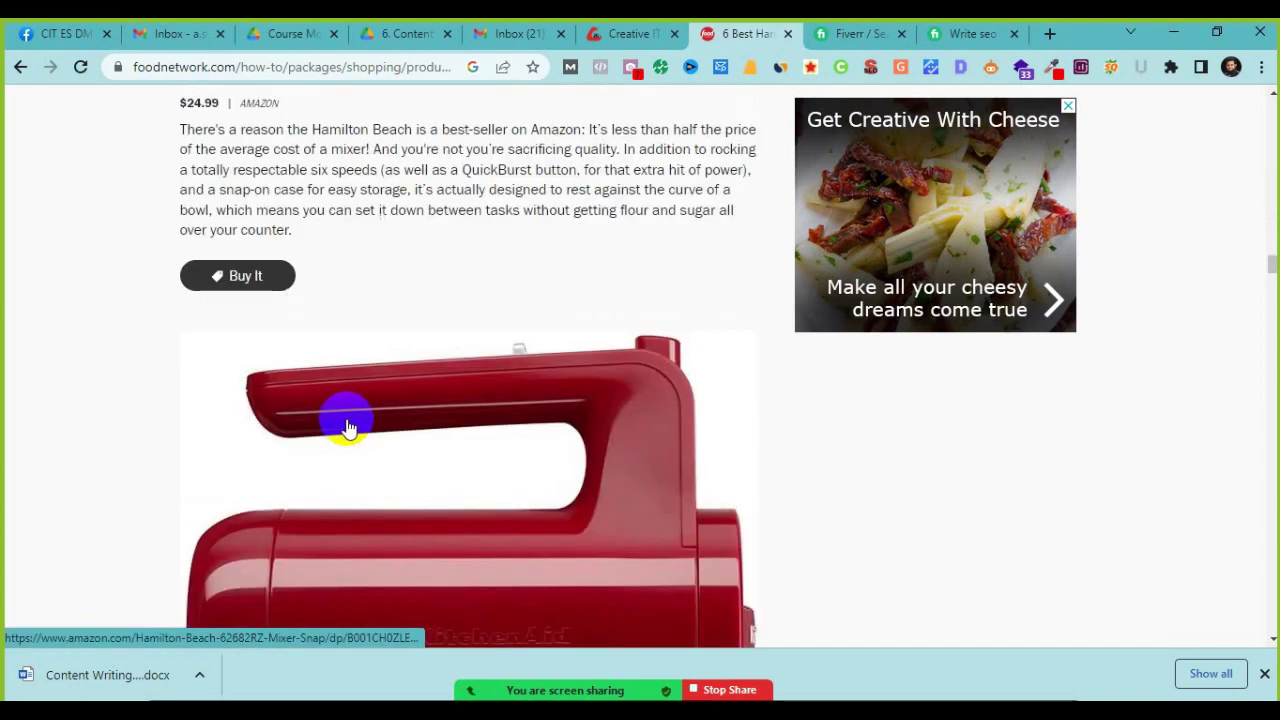
Step: Examine the remaining hand mixer entries through to the related articles, and go back up to the article's introduction
scroll(345, 425, up, 3)
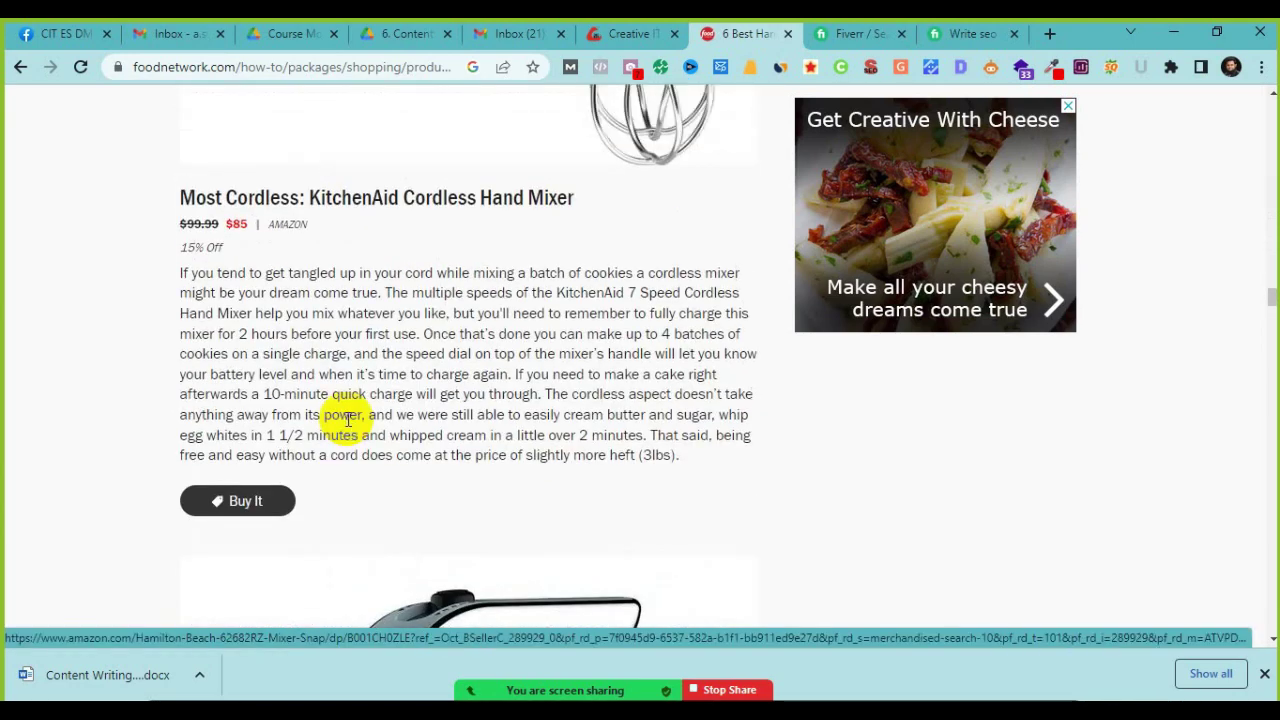
scroll(348, 422, down, 6)
scroll(348, 420, down, 5)
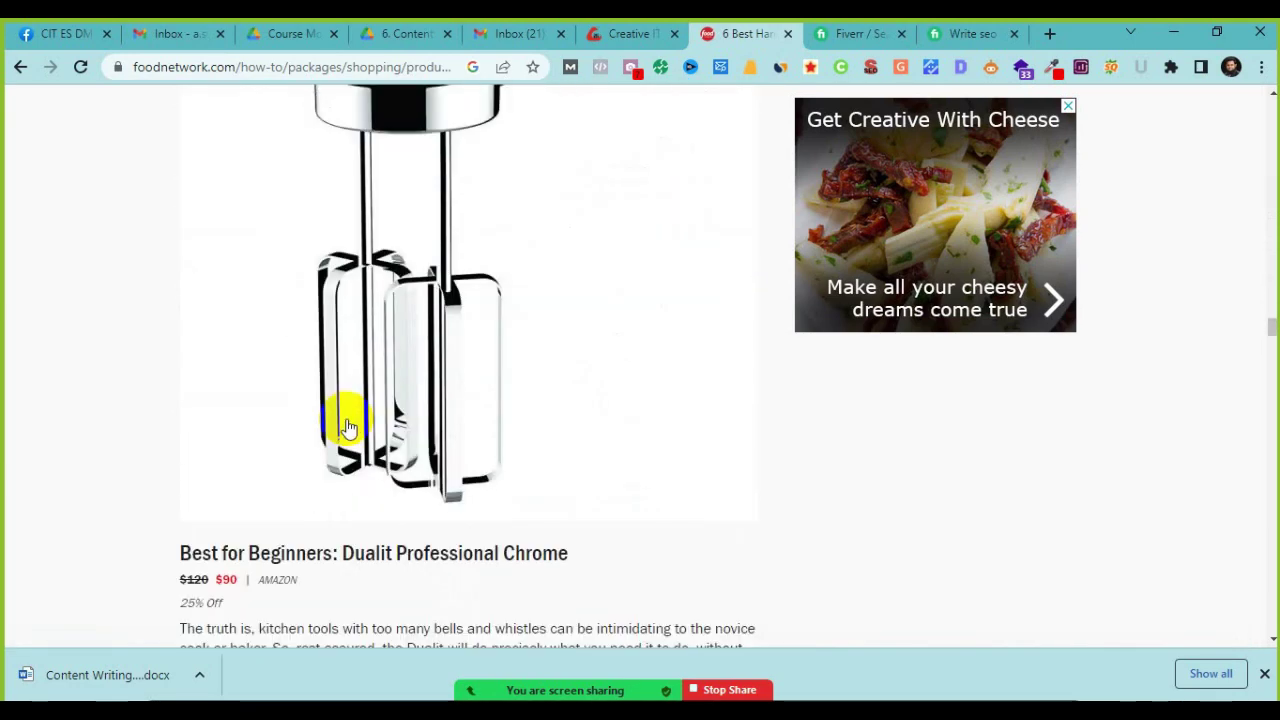
scroll(348, 422, down, 12)
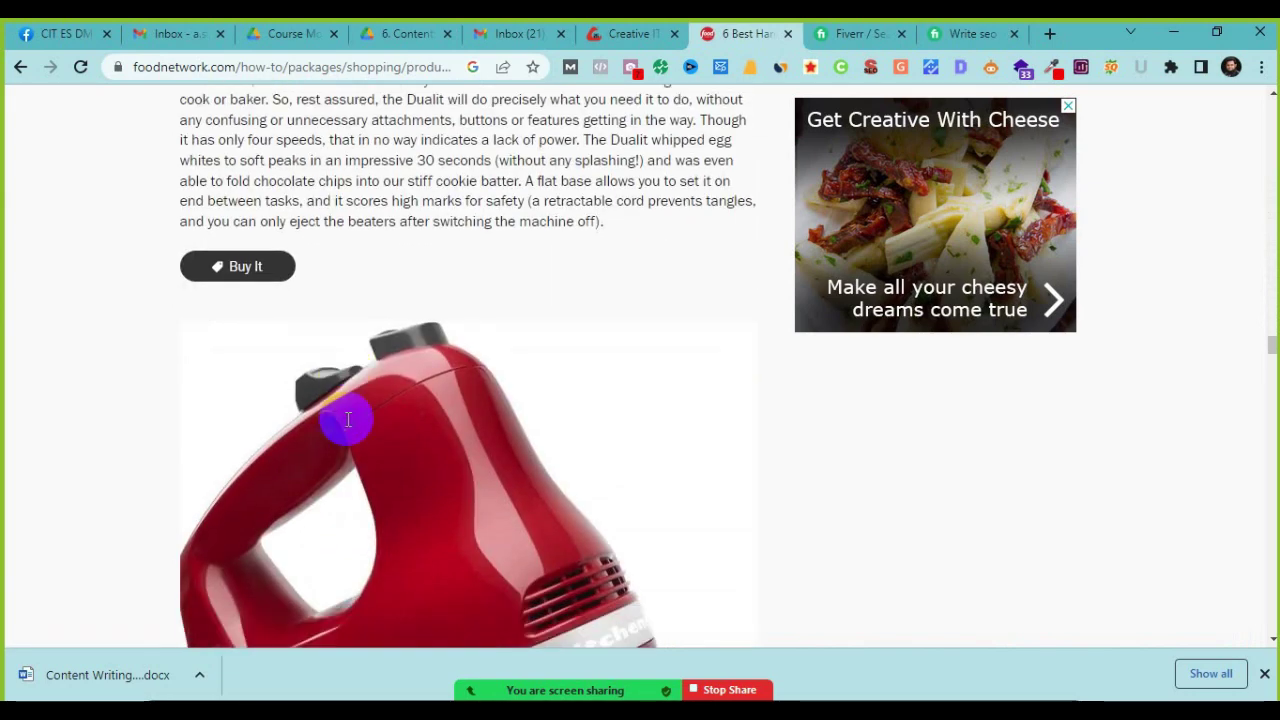
scroll(348, 425, down, 5)
scroll(348, 425, up, 12)
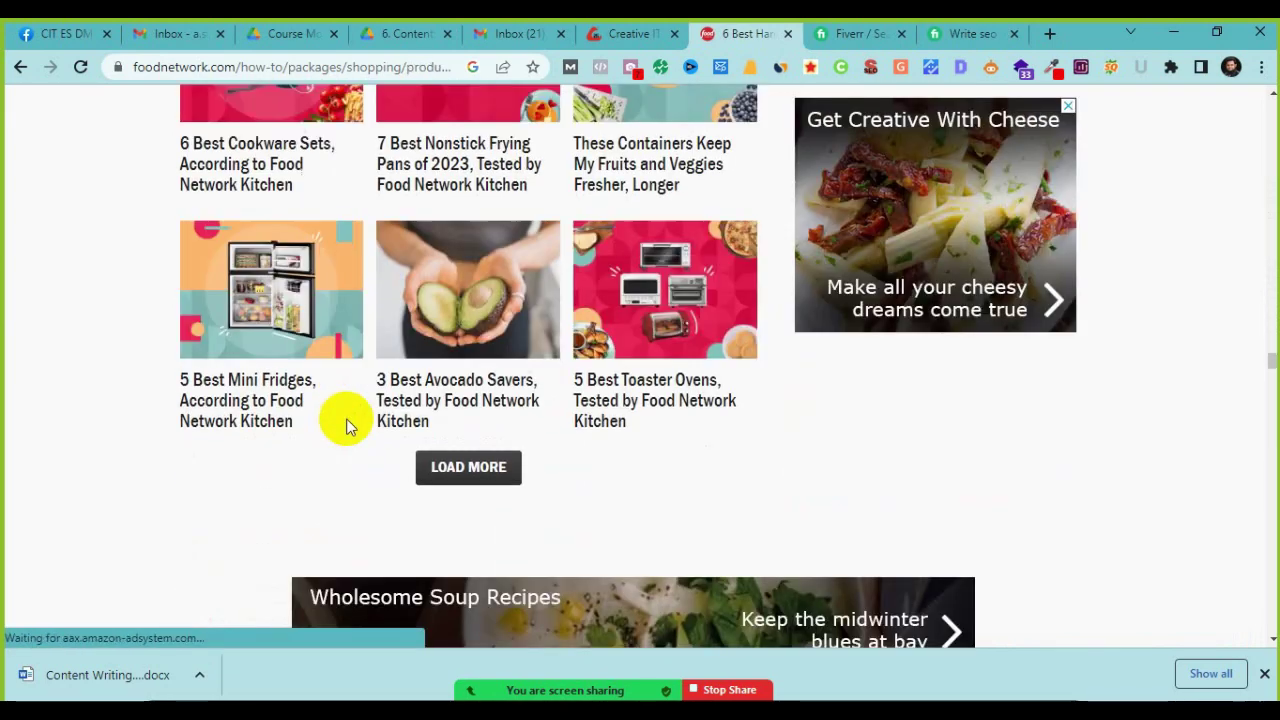
scroll(348, 428, up, 15)
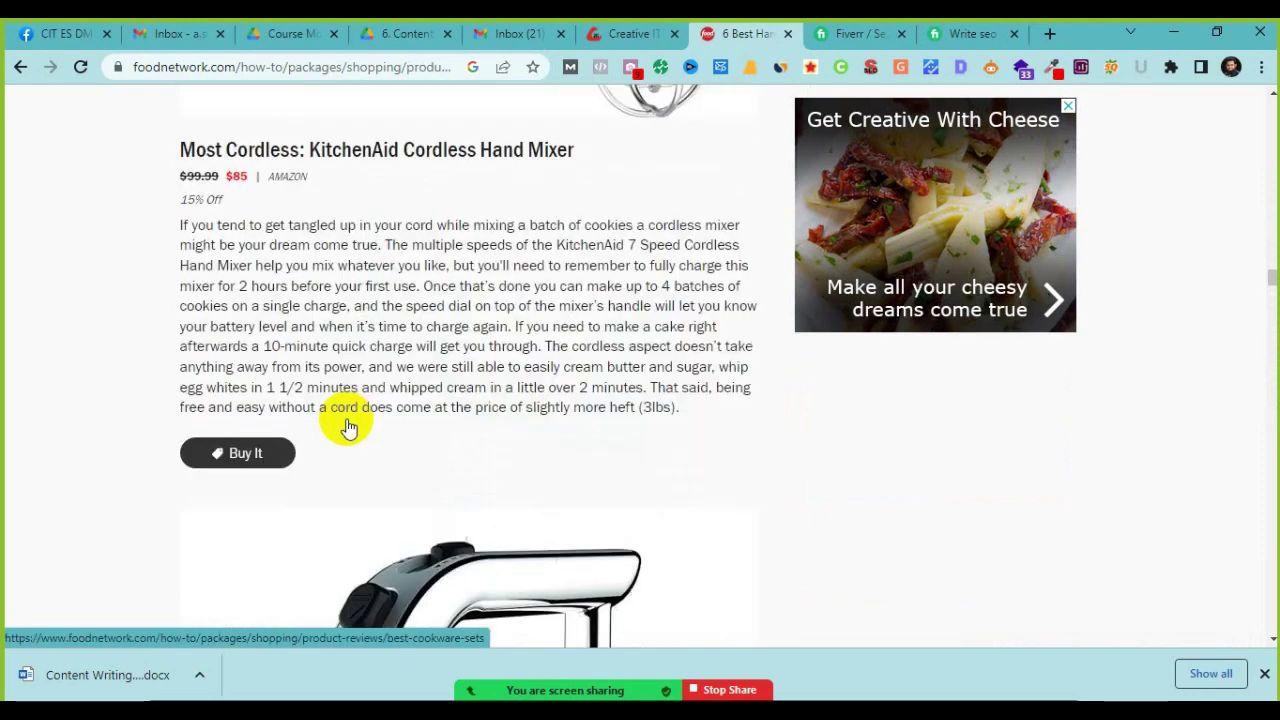
scroll(345, 428, up, 10)
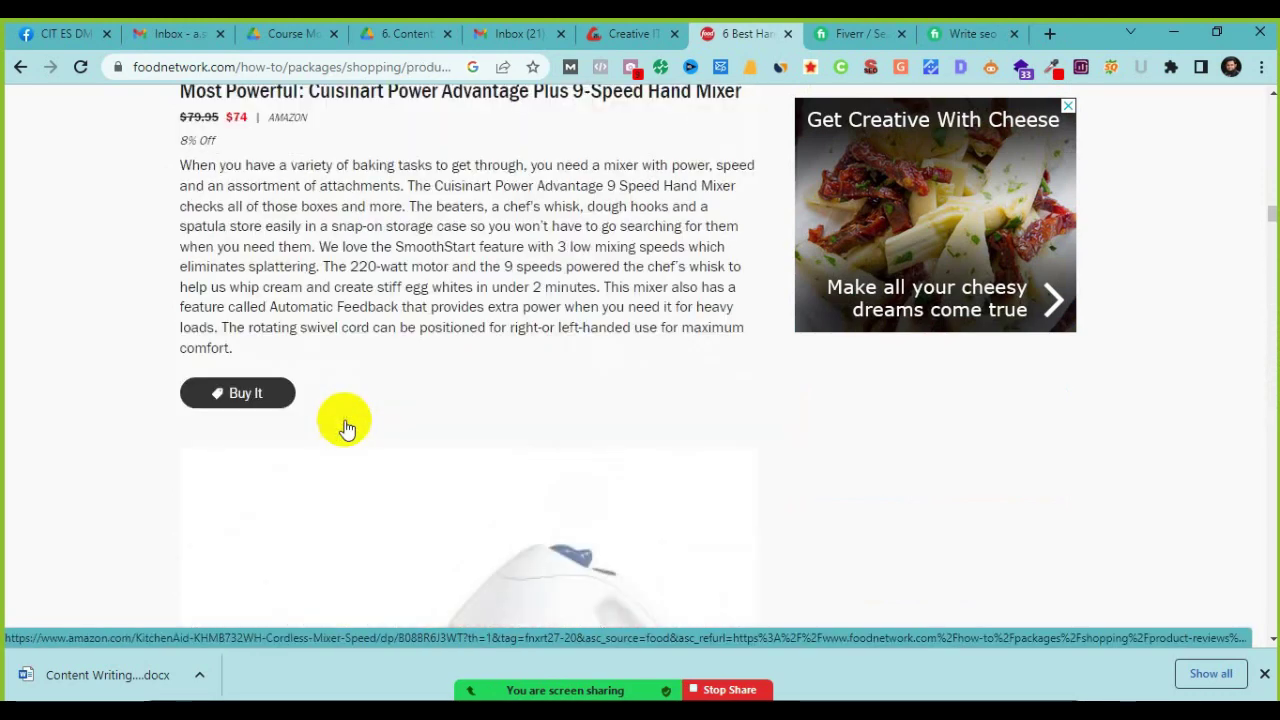
scroll(345, 425, up, 12)
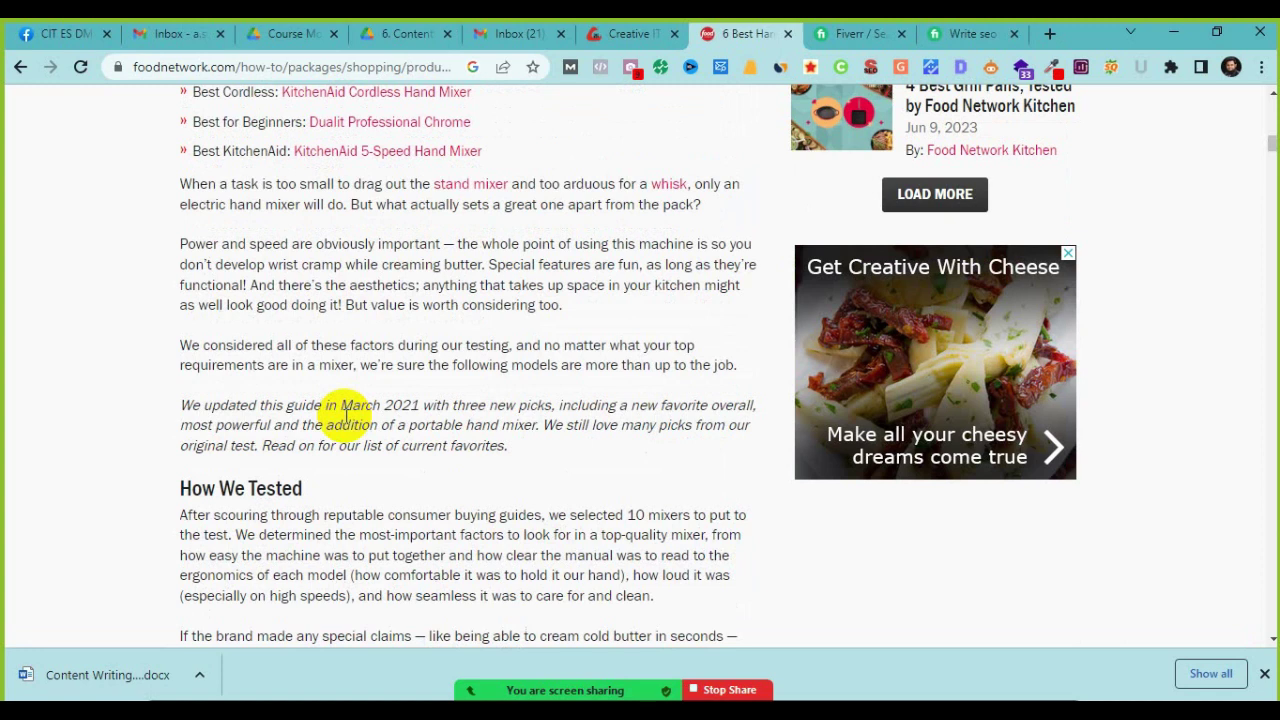
Step: Close the browser's downloads bar and examine the How We Tested section, first product image and top picks list up to the article title
click(1263, 675)
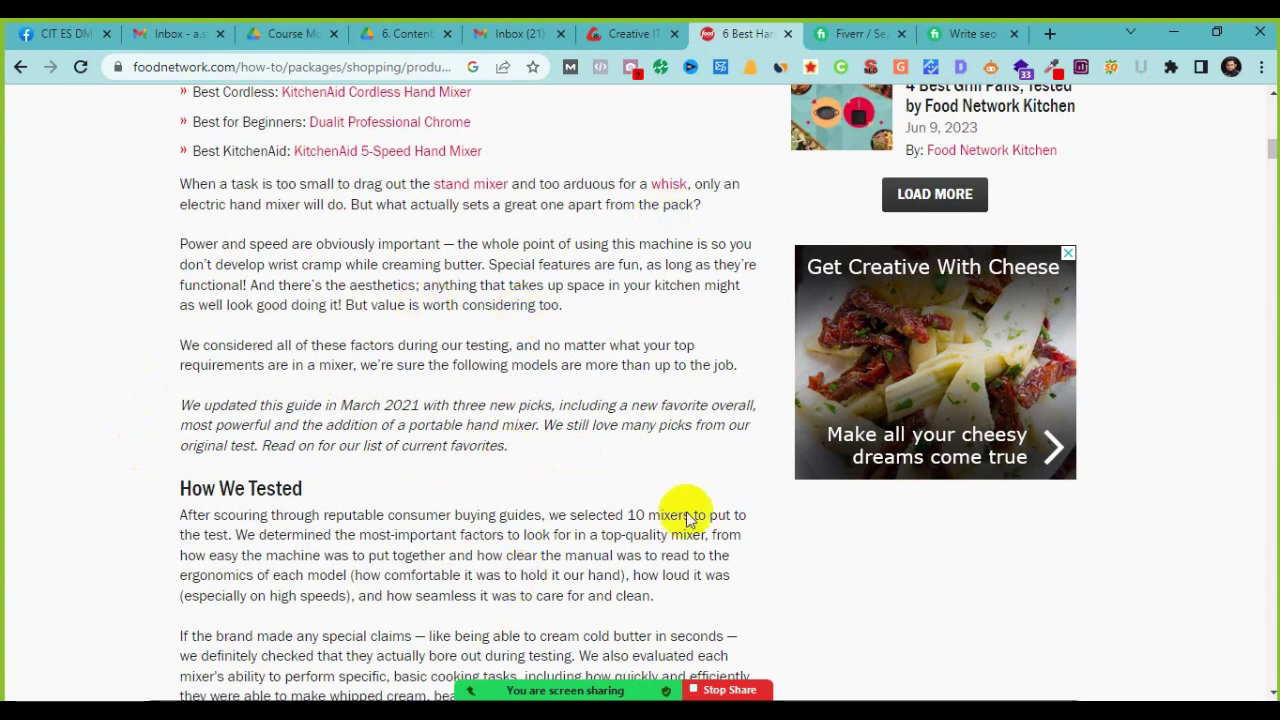
scroll(505, 500, down, 2)
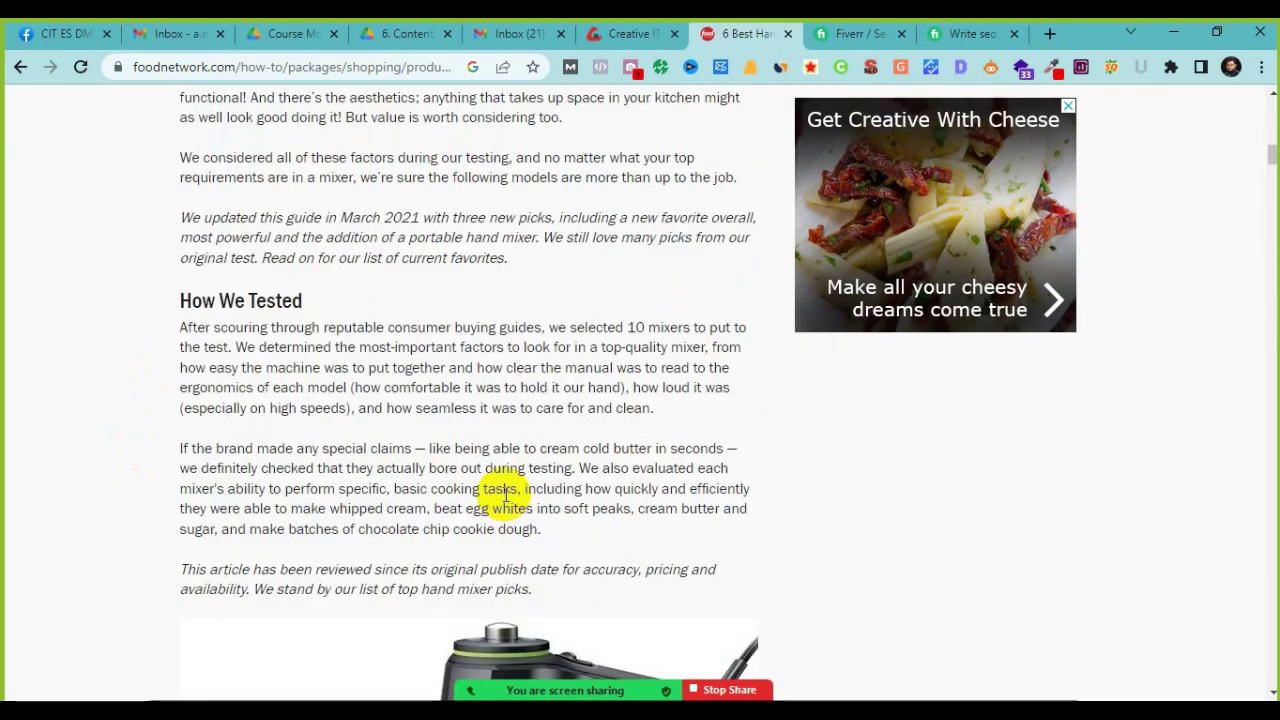
scroll(505, 490, down, 6)
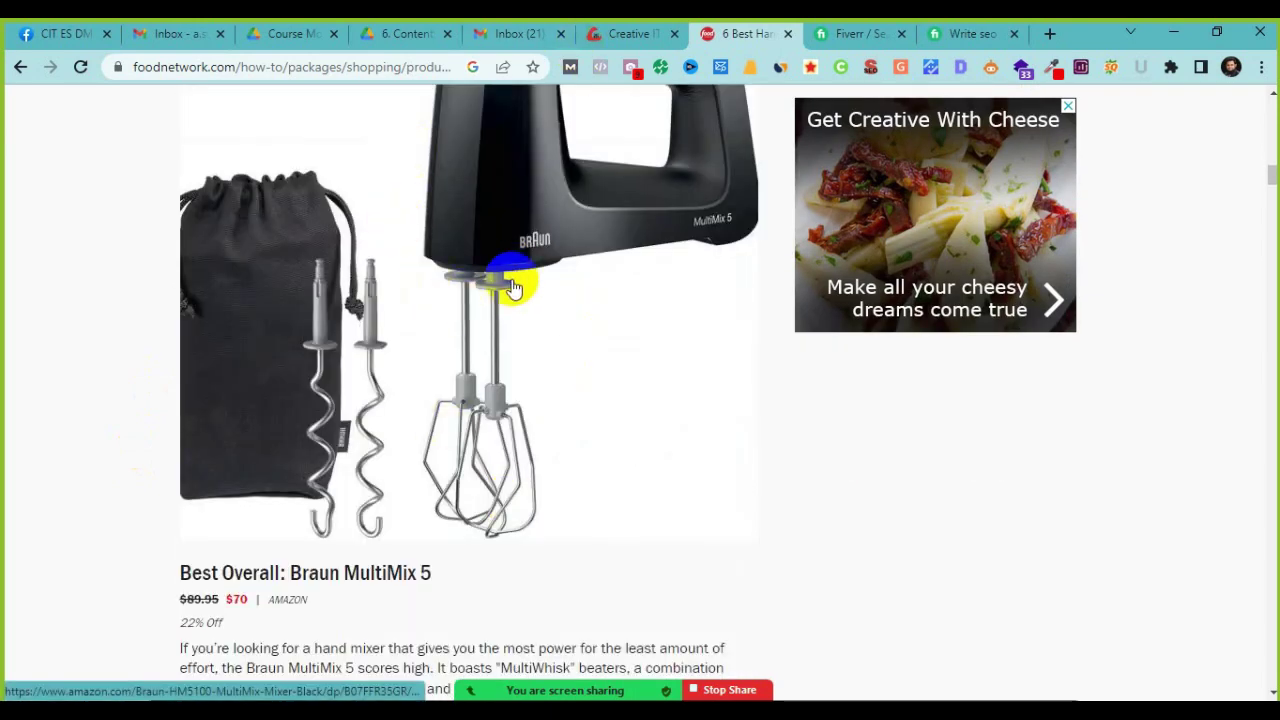
scroll(610, 414, up, 4)
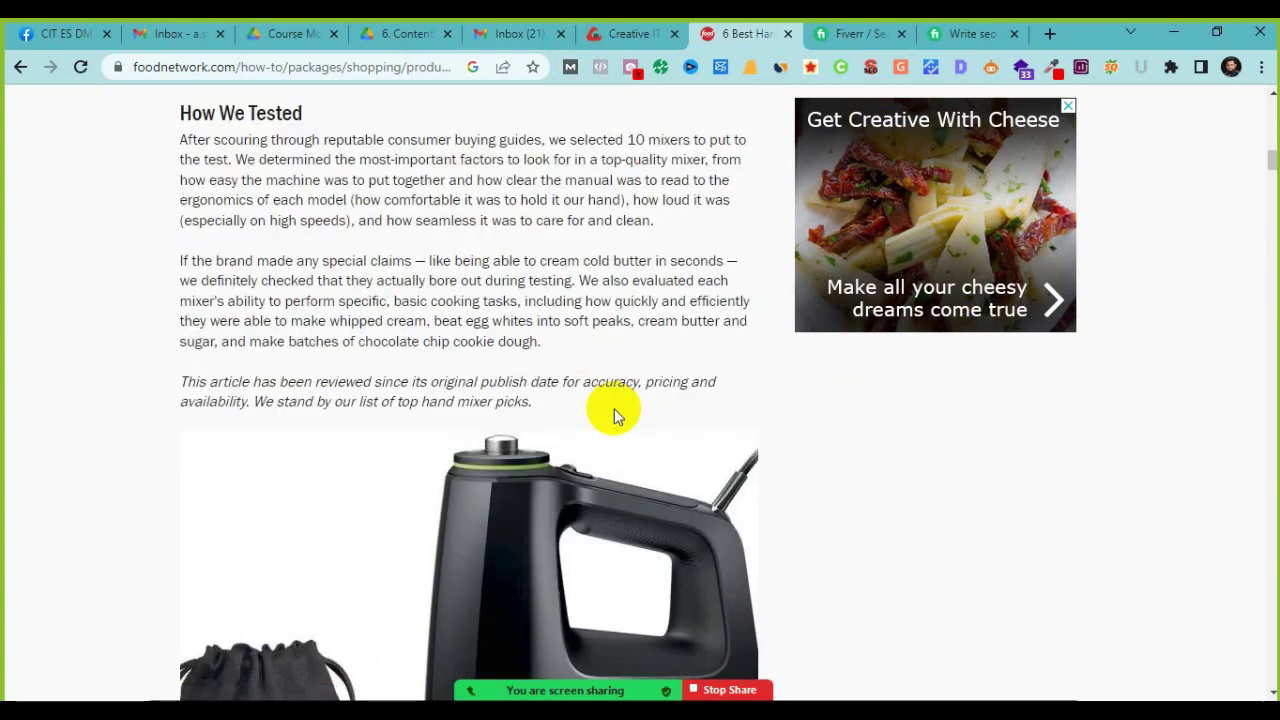
scroll(614, 414, up, 10)
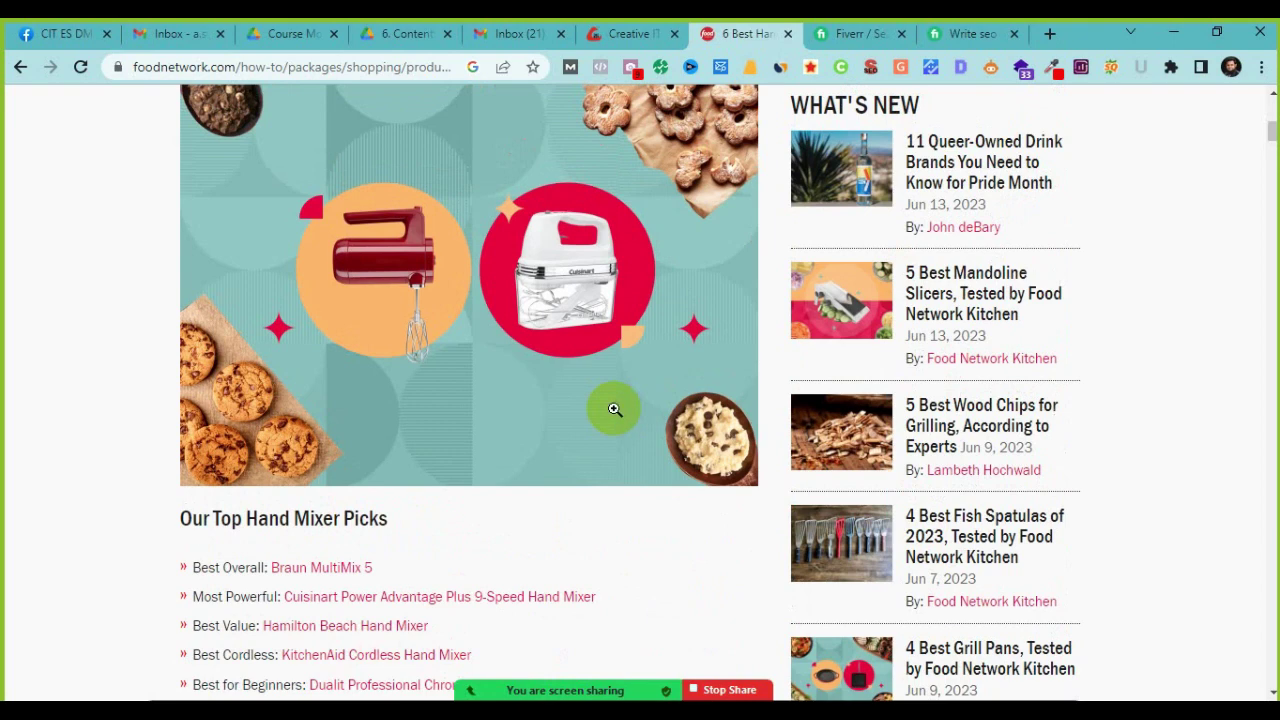
scroll(614, 409, up, 4)
scroll(614, 414, up, 2)
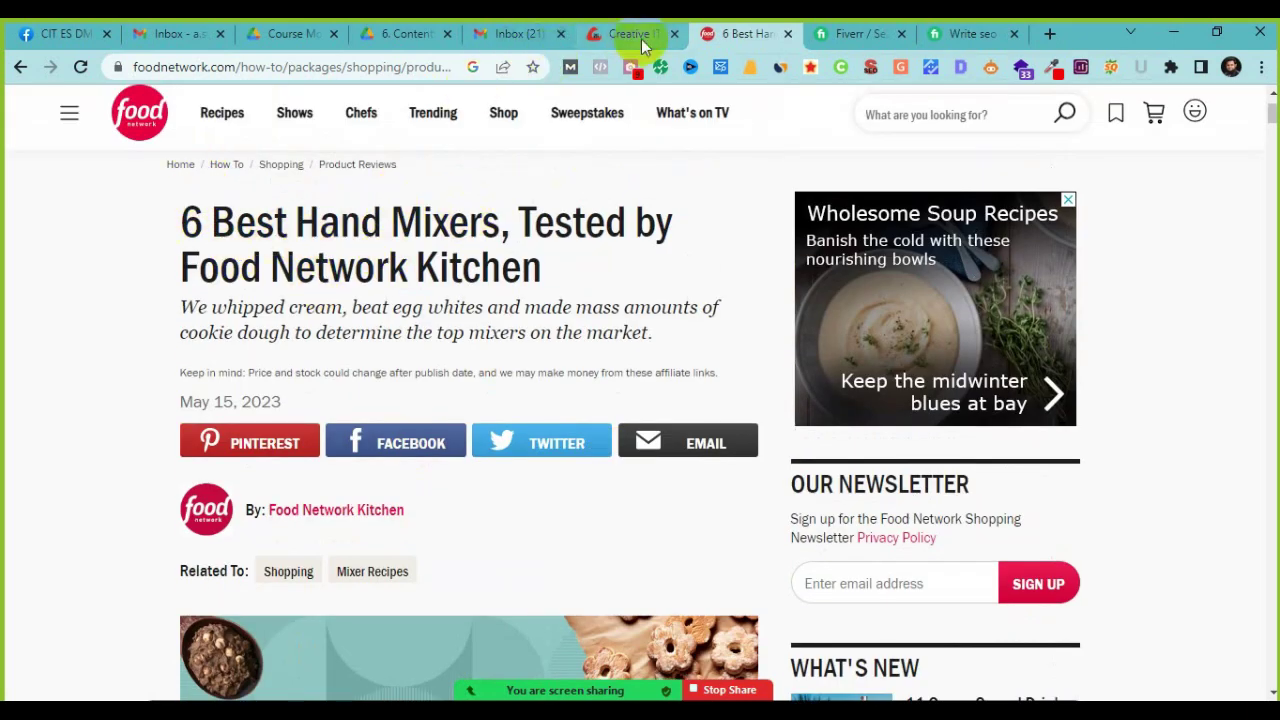
Step: Switch to the Word outline and highlight Single product review post under Types of content
click(875, 700)
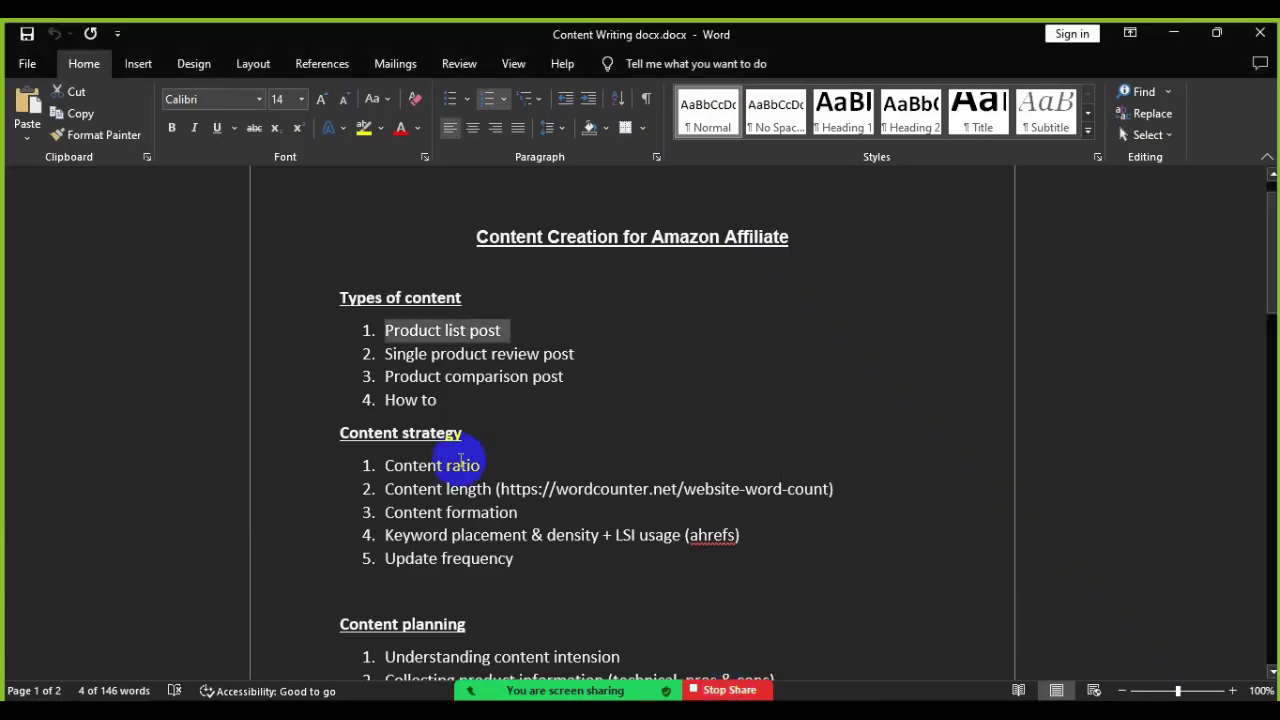
click(471, 366)
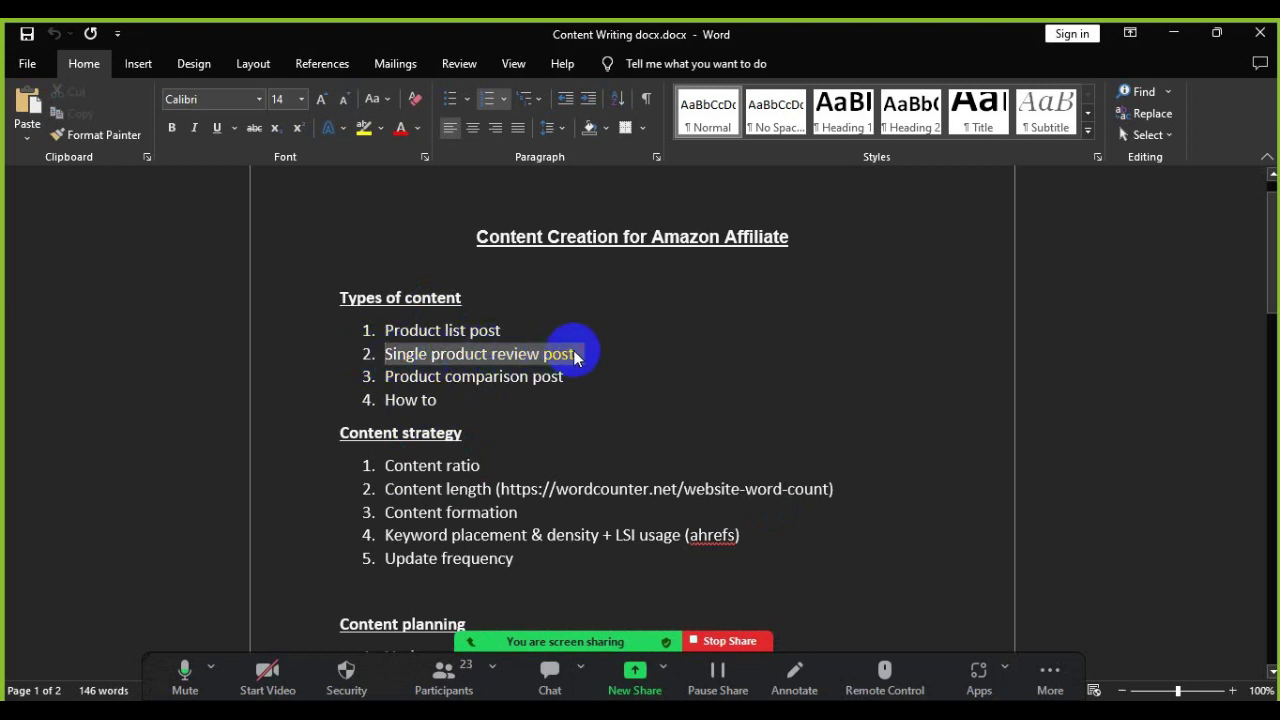
drag(575, 357, 577, 359)
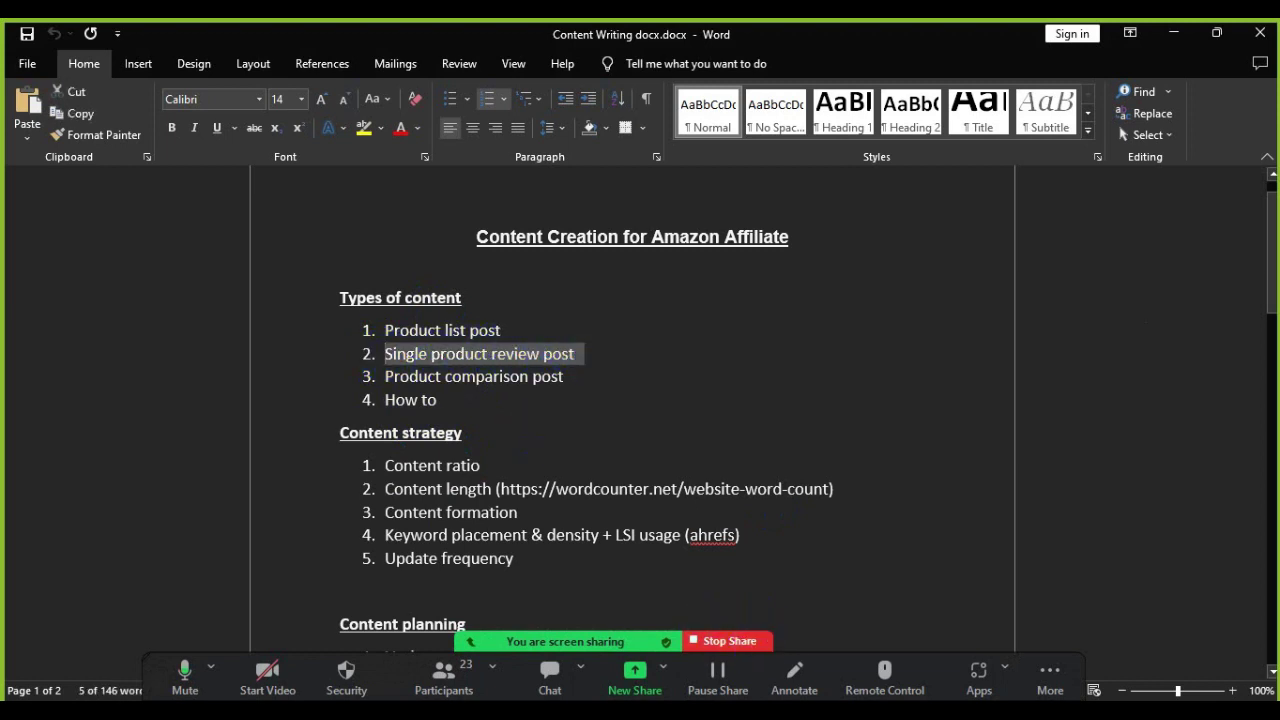
Step: Return to the hand mixer article in the browser and select the product name Braun MultiMix 5 in the Best Overall heading
key(alt+Tab)
scroll(451, 533, down, 2)
scroll(451, 530, down, 20)
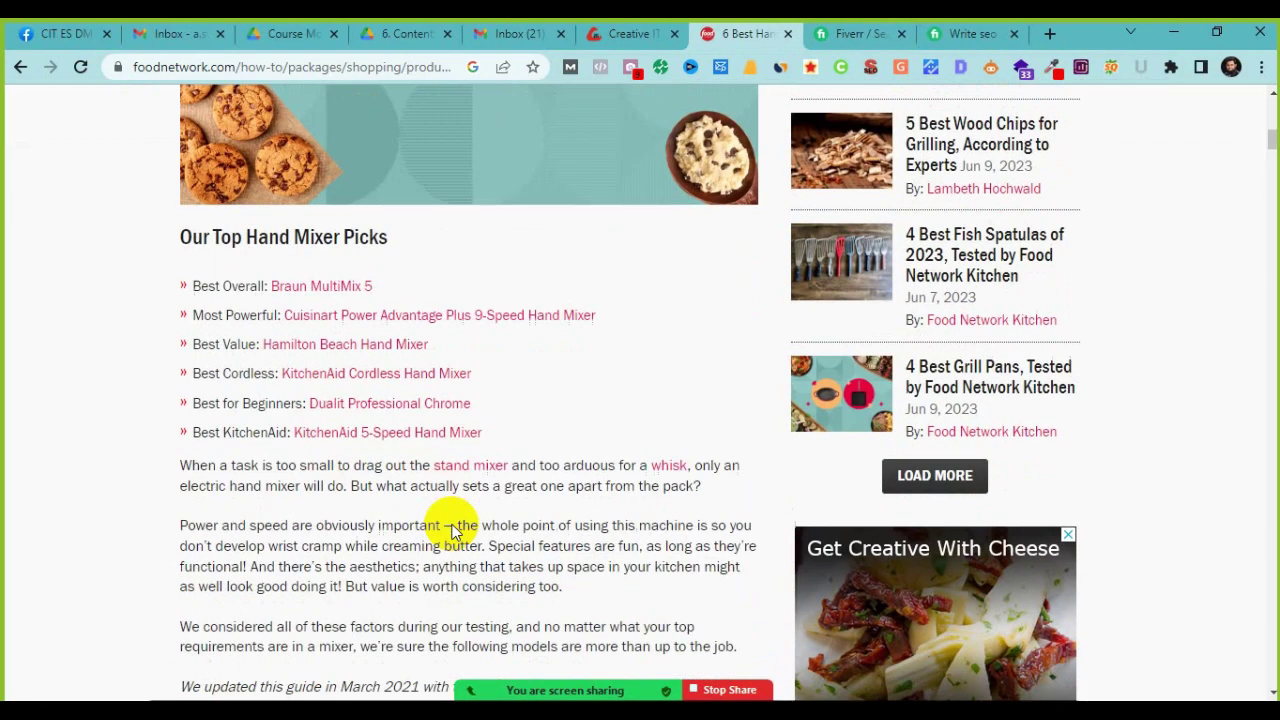
scroll(451, 530, down, 2)
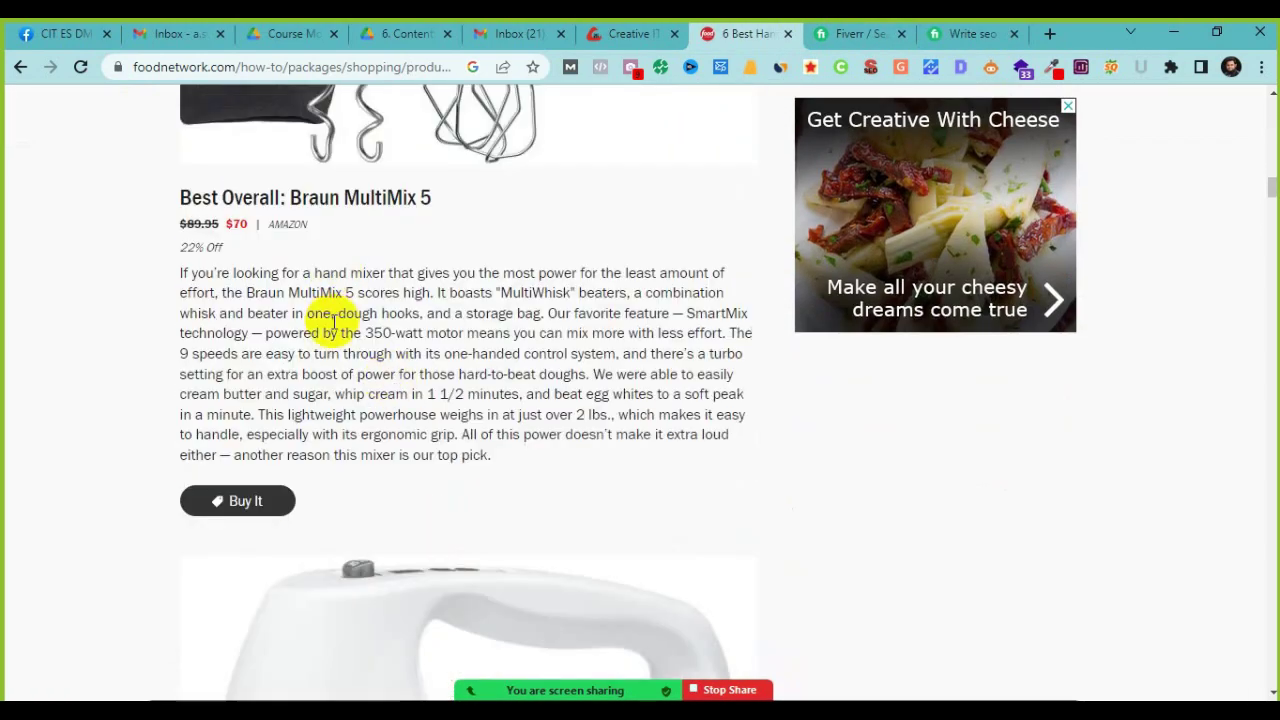
scroll(331, 325, up, 2)
drag(453, 392, 342, 386)
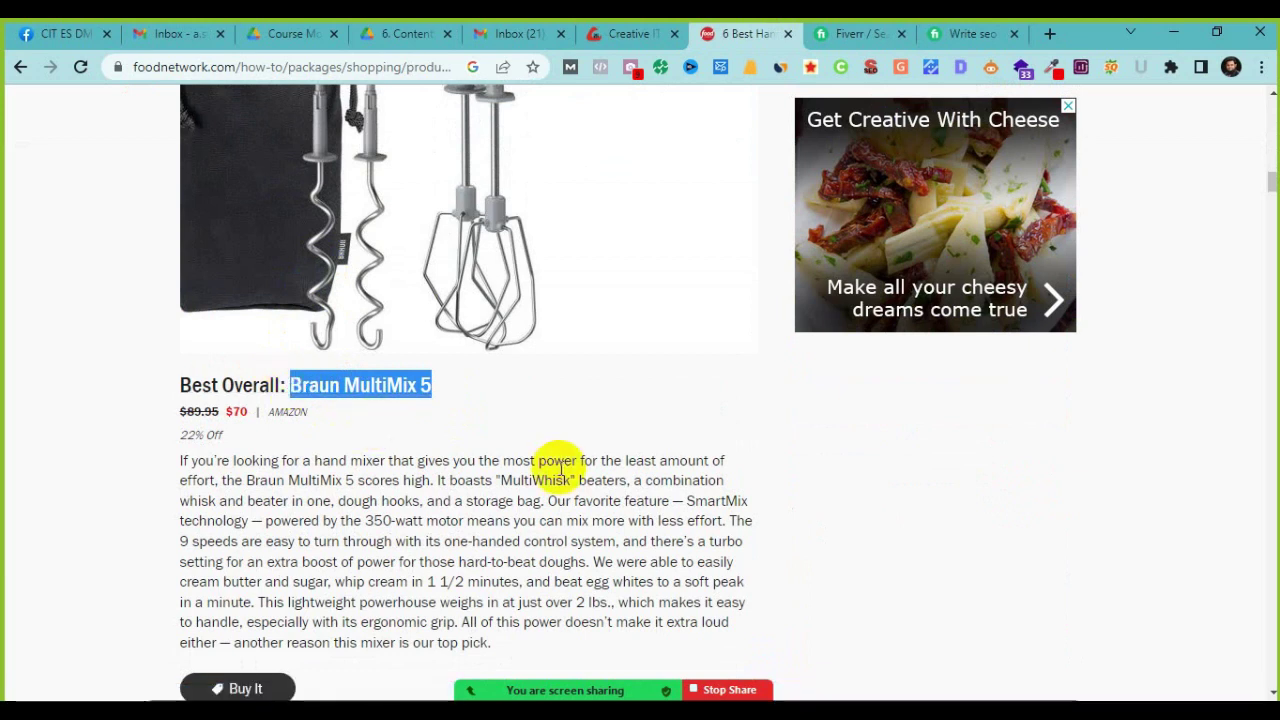
Step: Close the Fiverr search results page and the other open Fiverr page
click(858, 33)
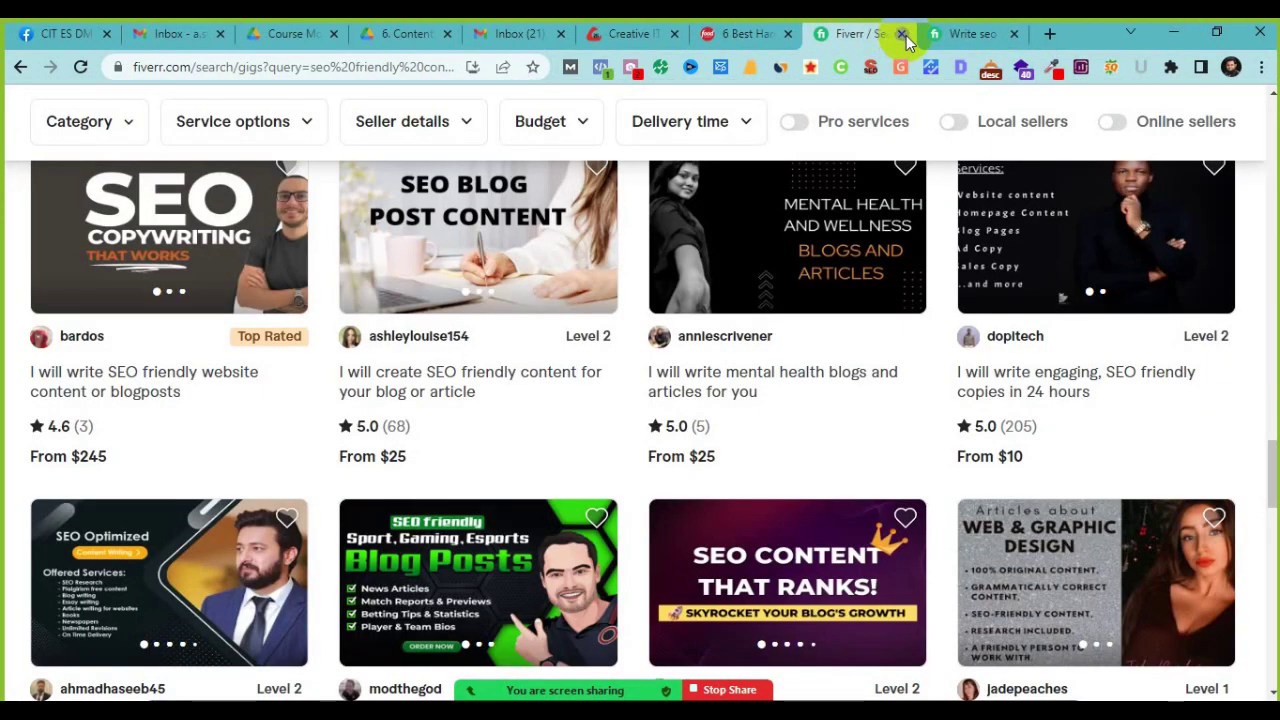
click(903, 34)
click(903, 34)
Step: Search Google in a new tab for "Braun MultiMix 5 review"
click(1048, 36)
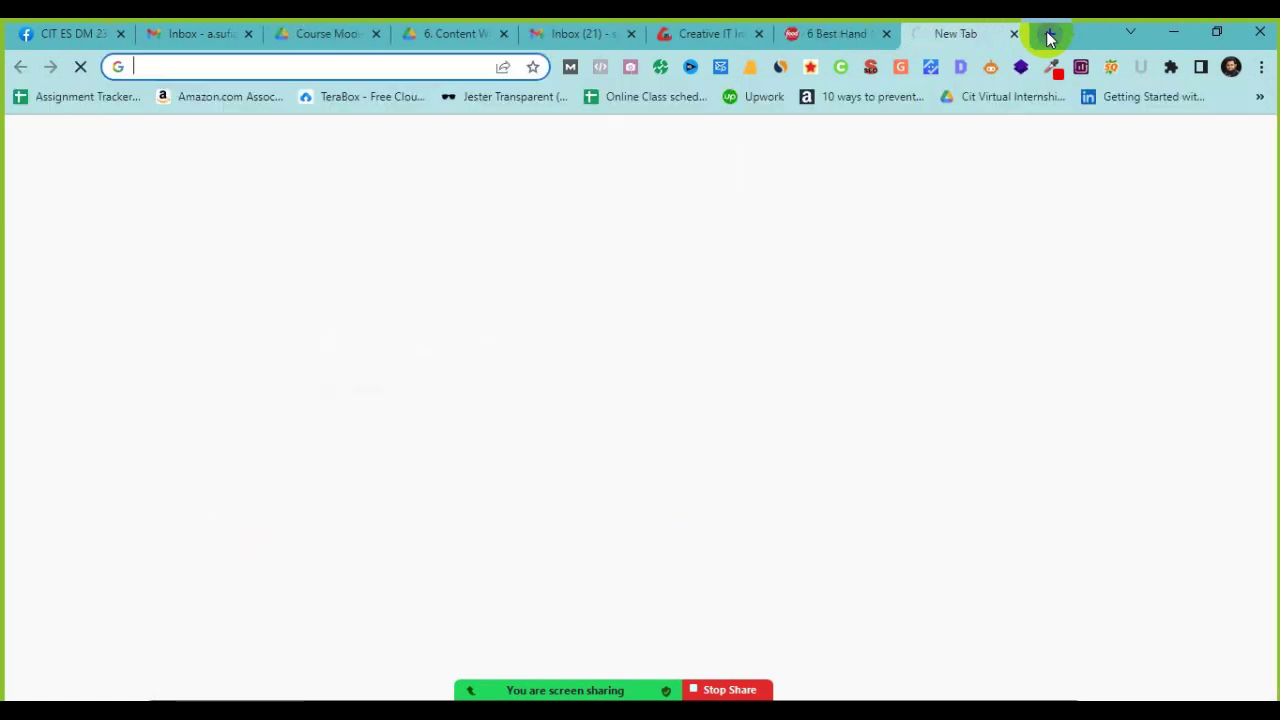
text(Braun MultiMix 5)
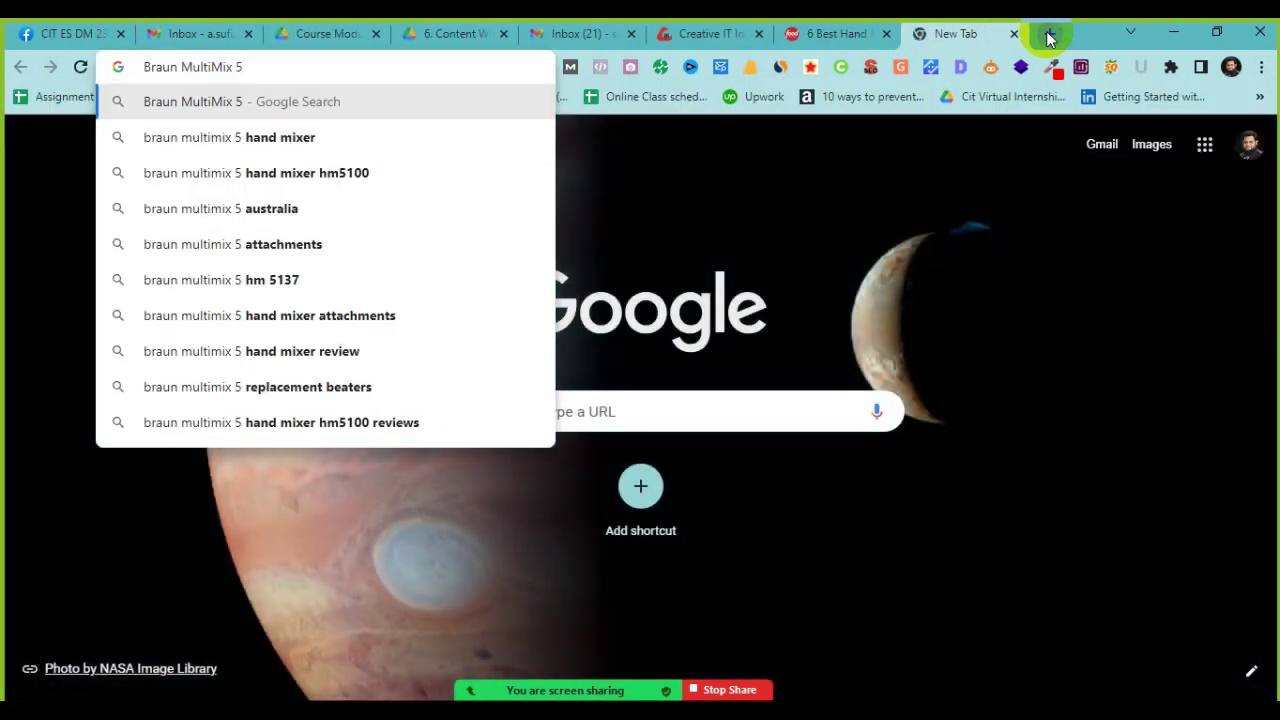
text(review)
key(Return)
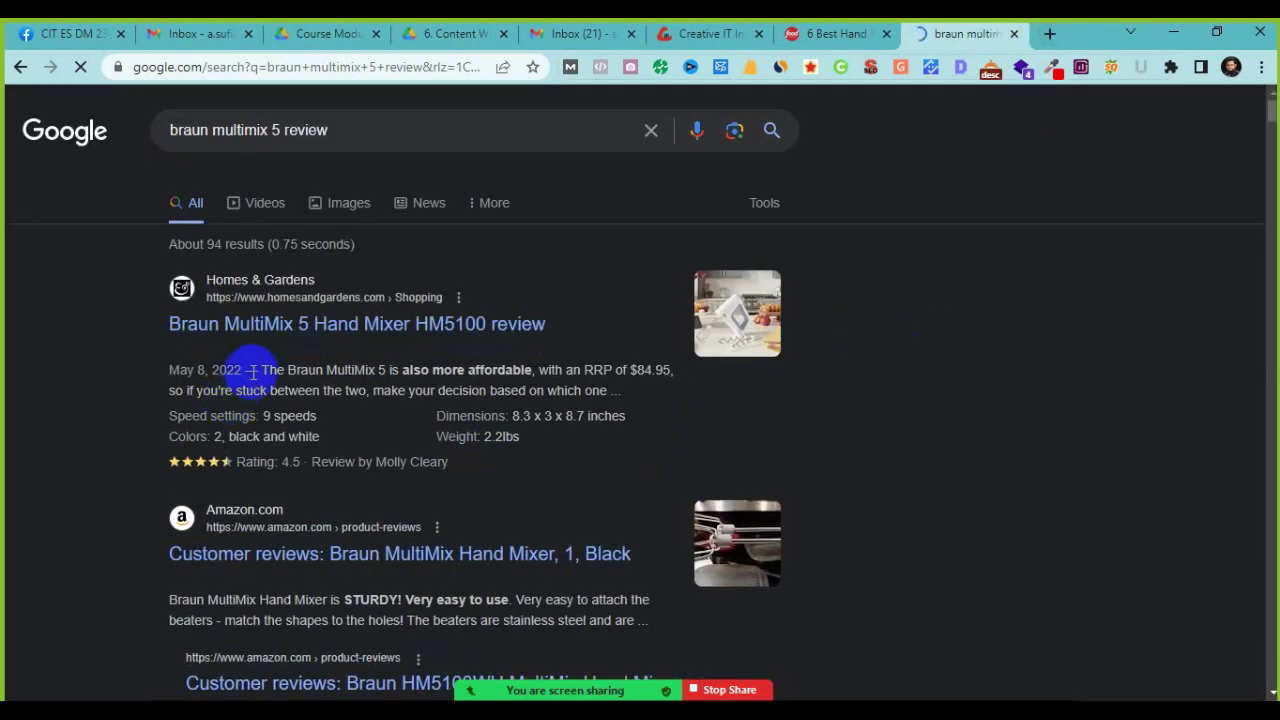
Step: Open the Homes & Gardens Braun MultiMix 5 Hand Mixer HM5100 review in a new tab and bring it up
right_click(351, 335)
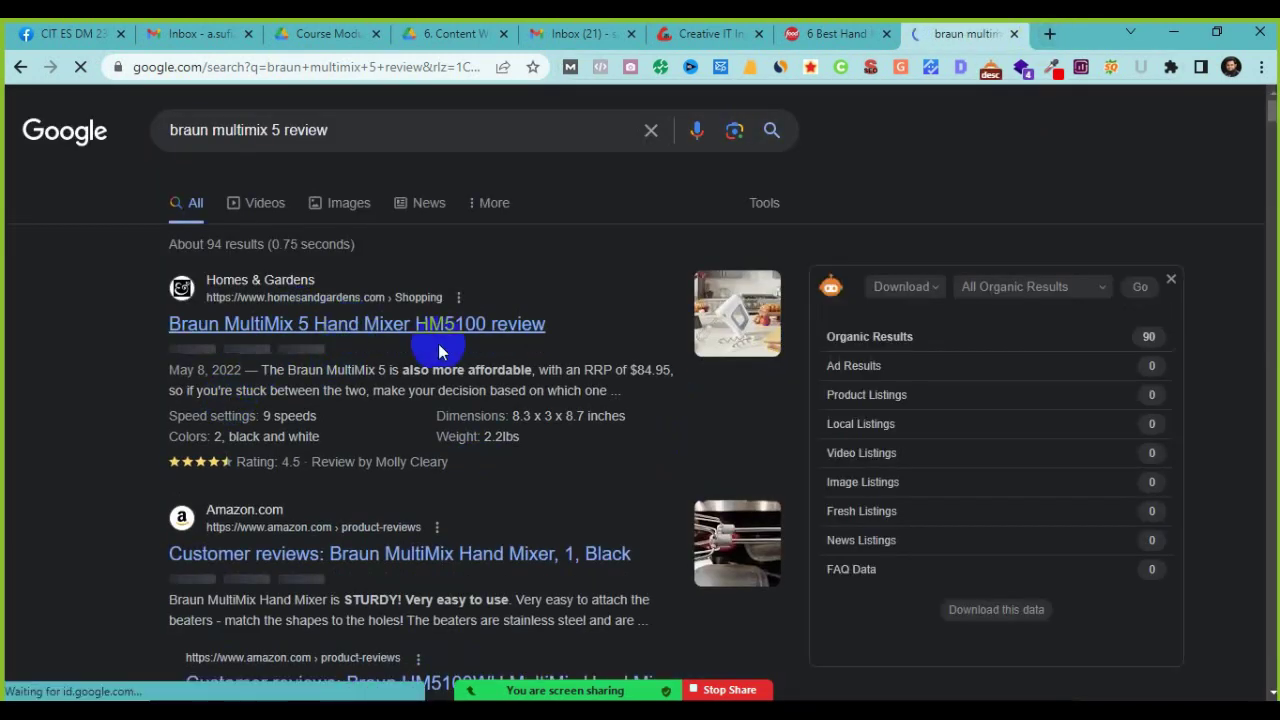
click(446, 350)
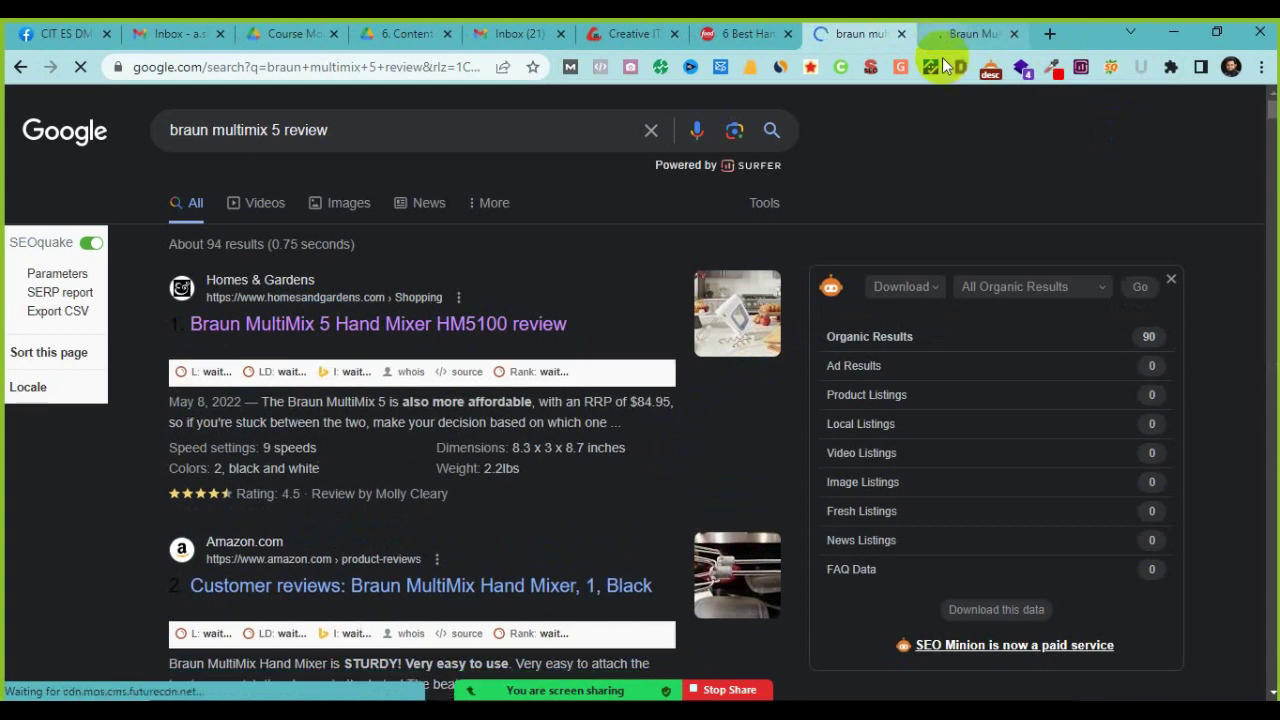
click(955, 34)
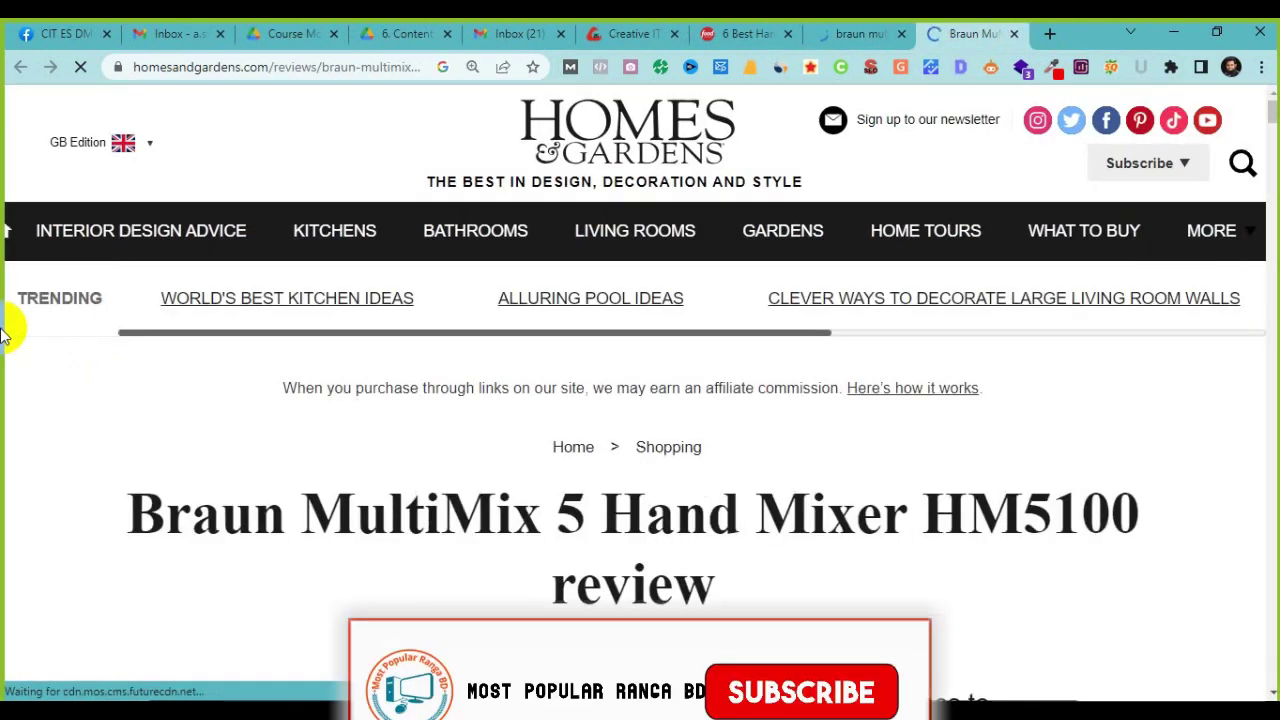
Step: Go through the review as a single product post example, examining its title, introduction, specifications, First Impressions and test sections with photos
scroll(5, 333, down, 4)
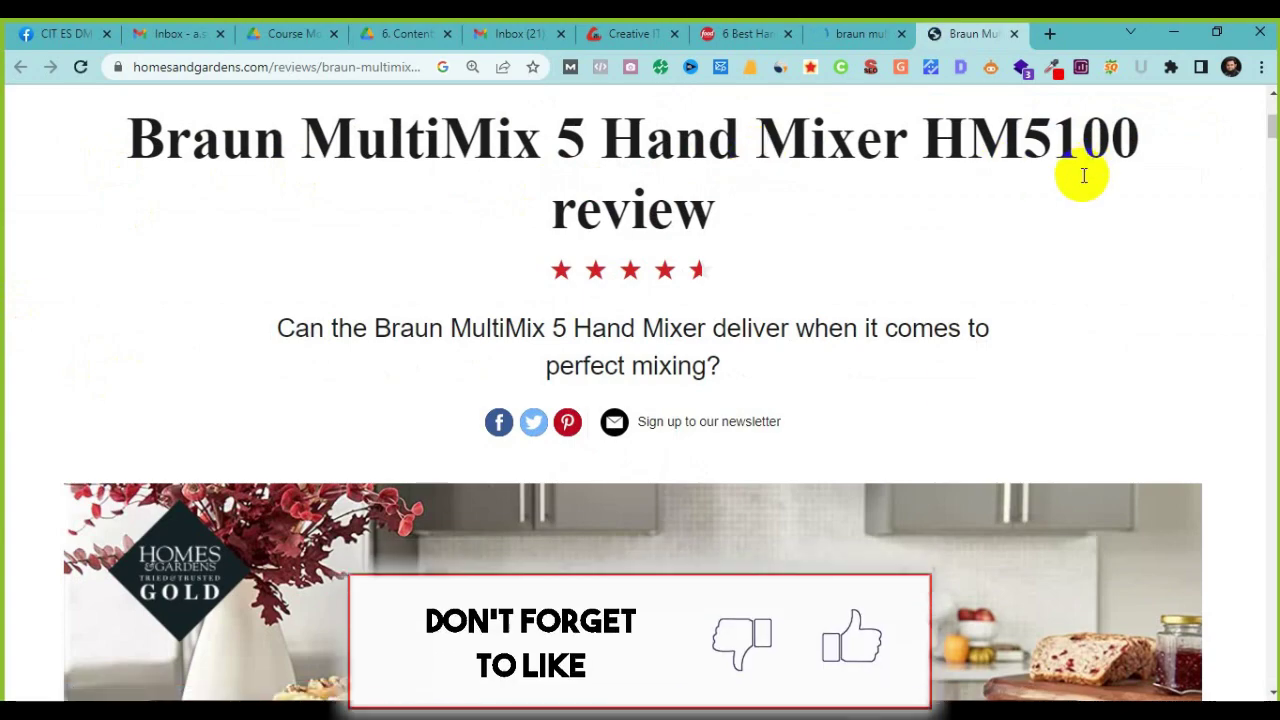
scroll(872, 460, down, 15)
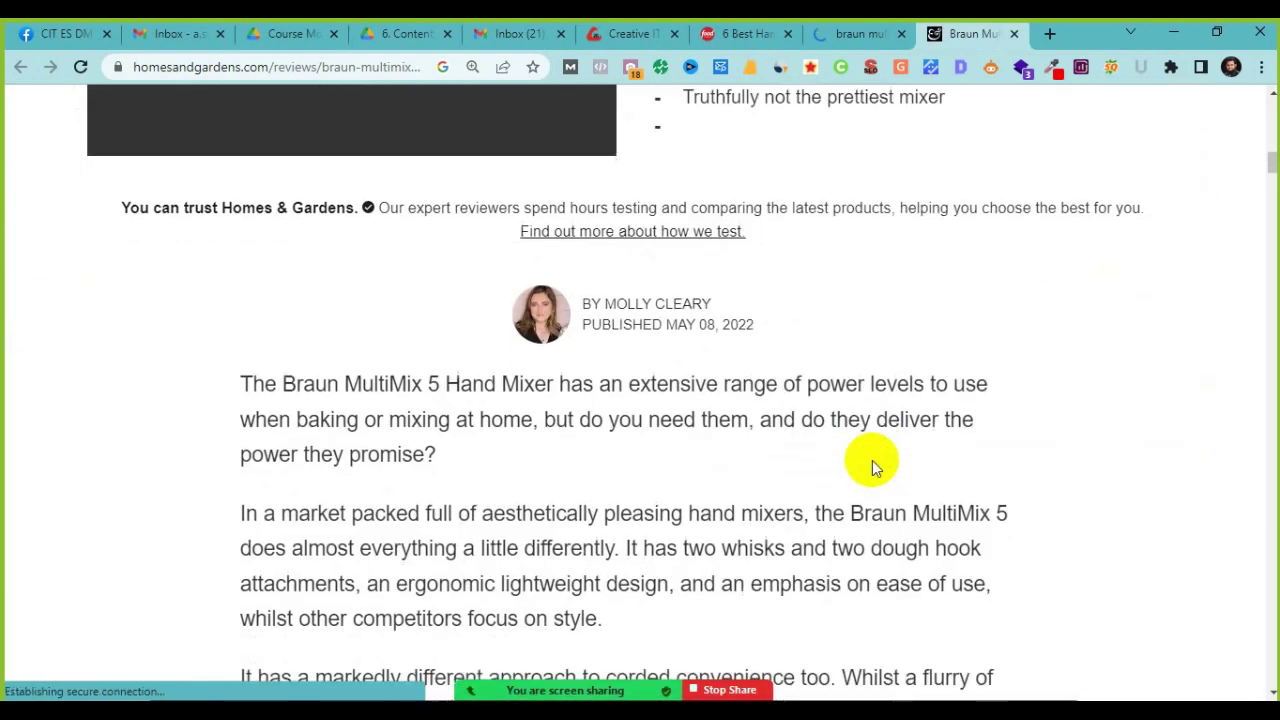
scroll(872, 464, down, 16)
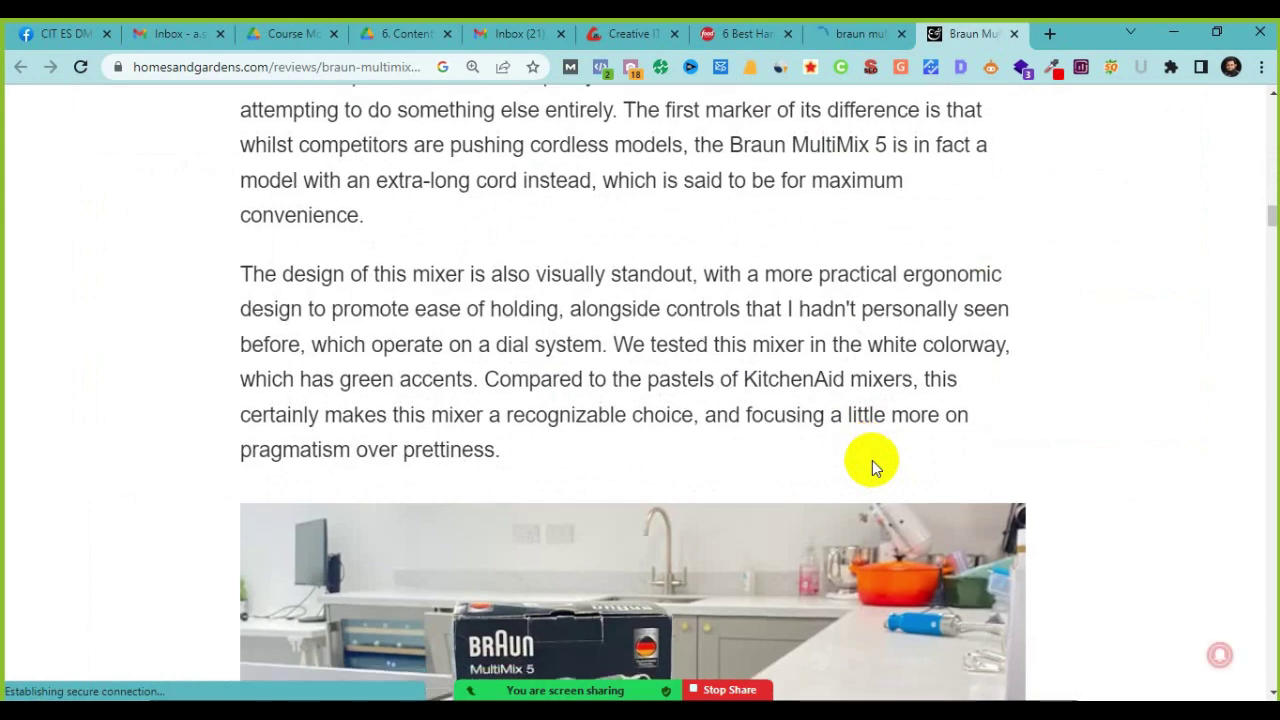
scroll(872, 460, down, 16)
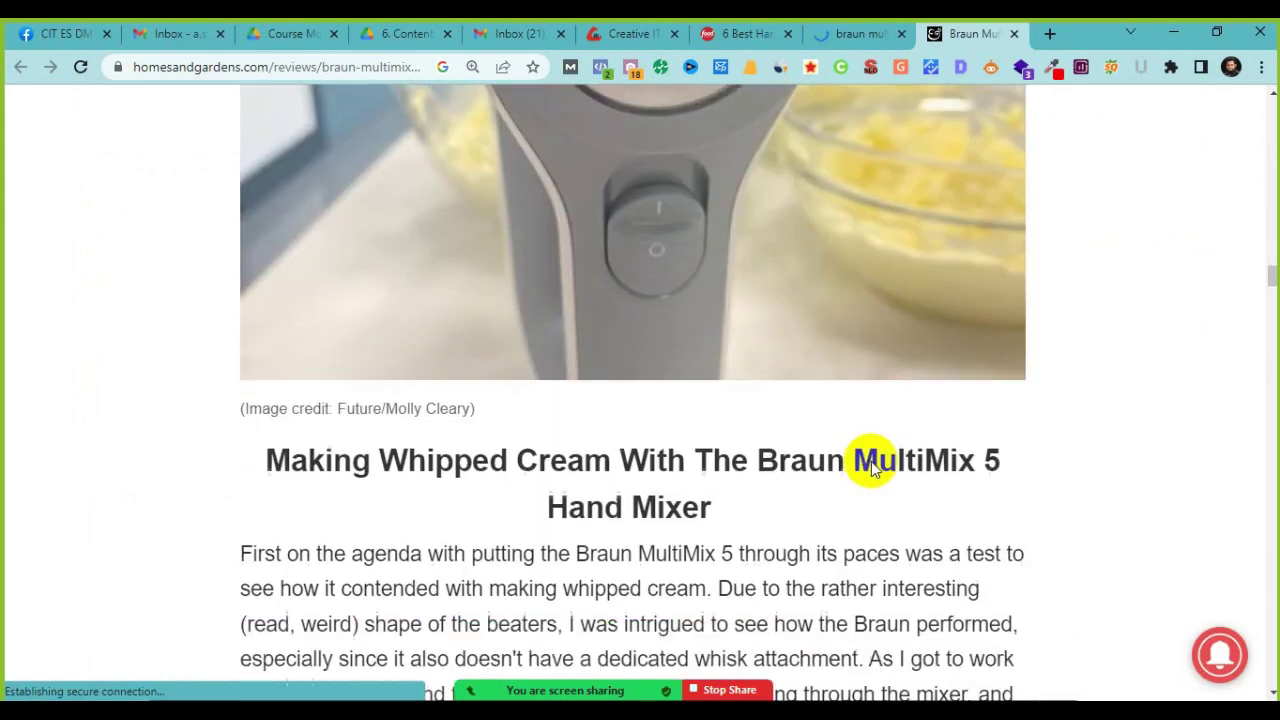
scroll(871, 464, down, 16)
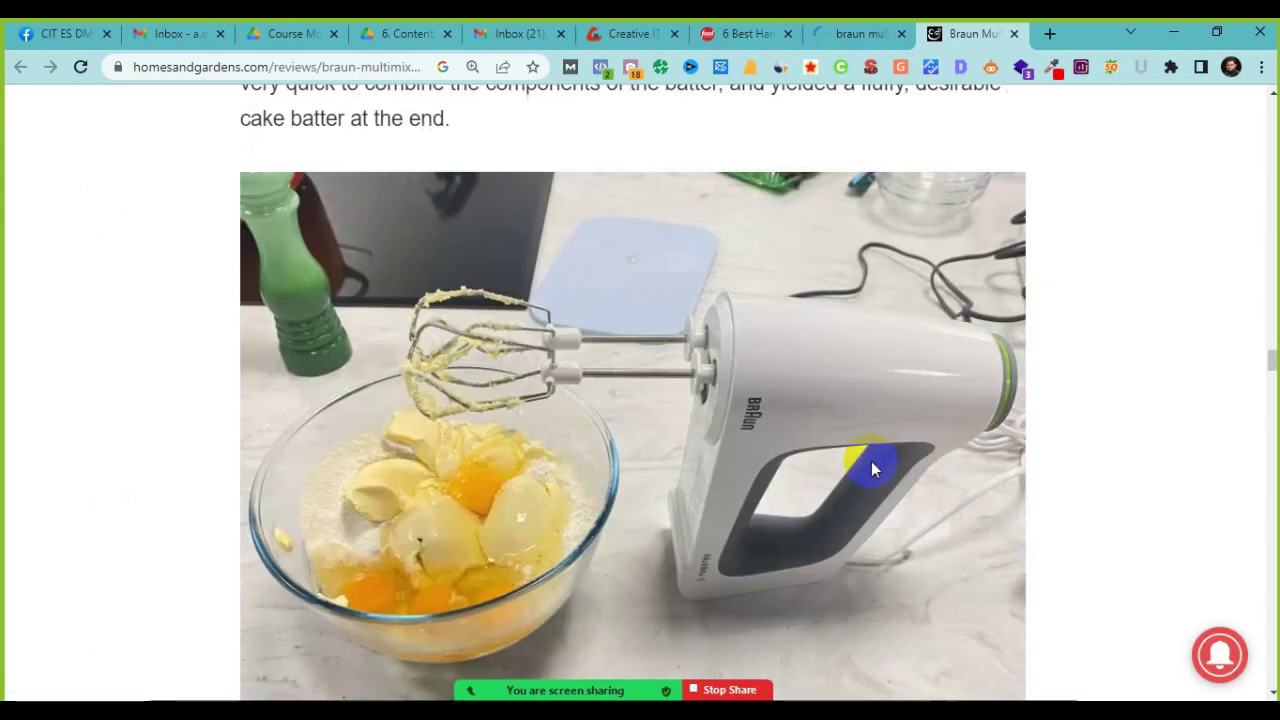
scroll(871, 461, down, 12)
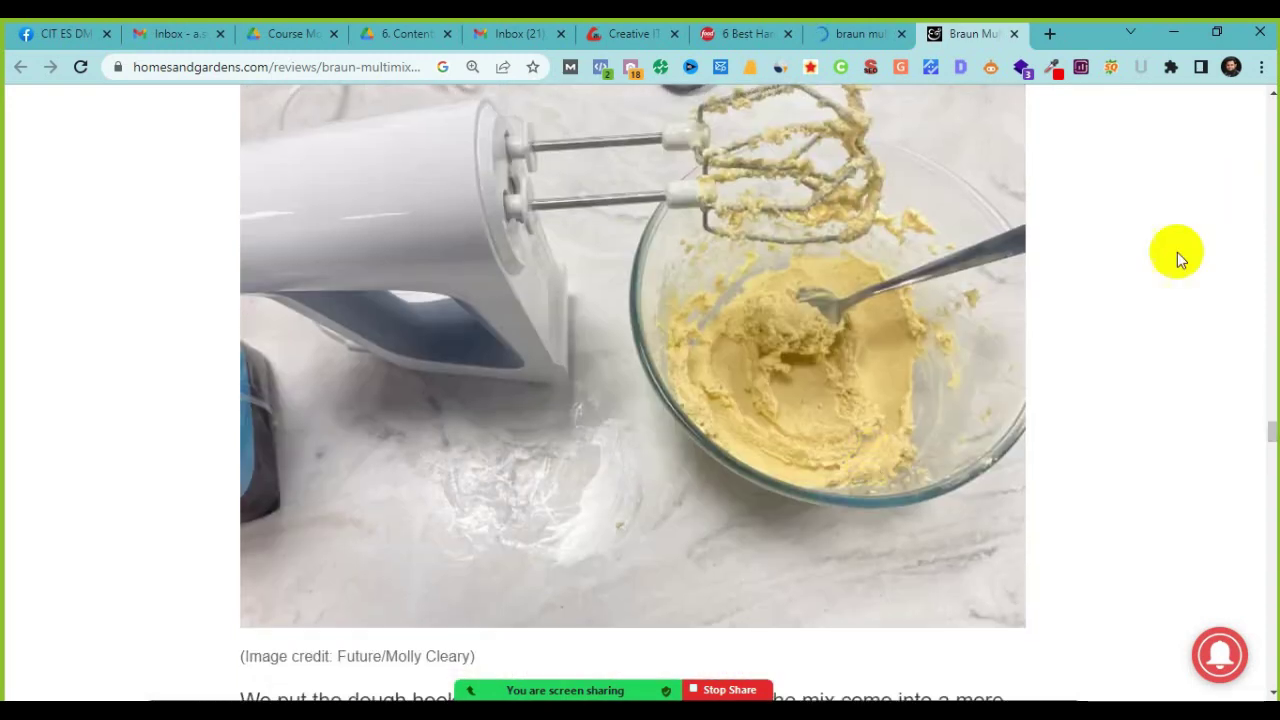
drag(1268, 428, 1263, 48)
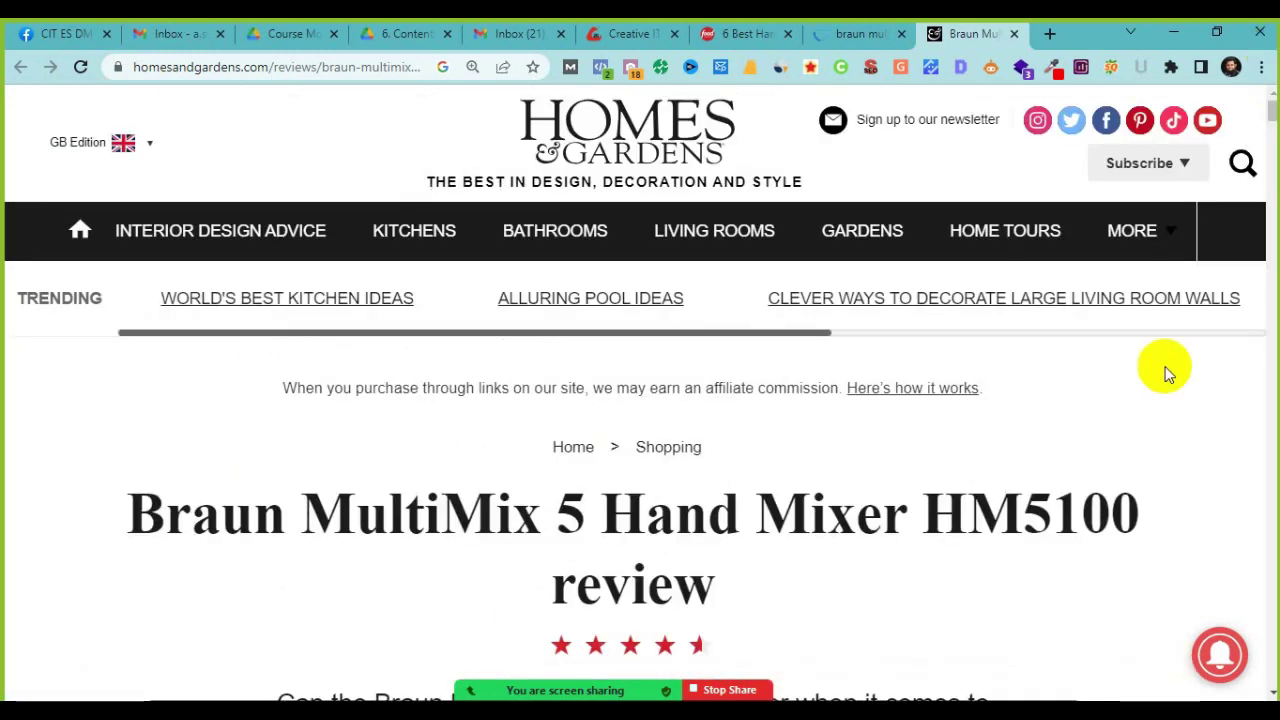
scroll(785, 550, down, 3)
scroll(813, 453, down, 15)
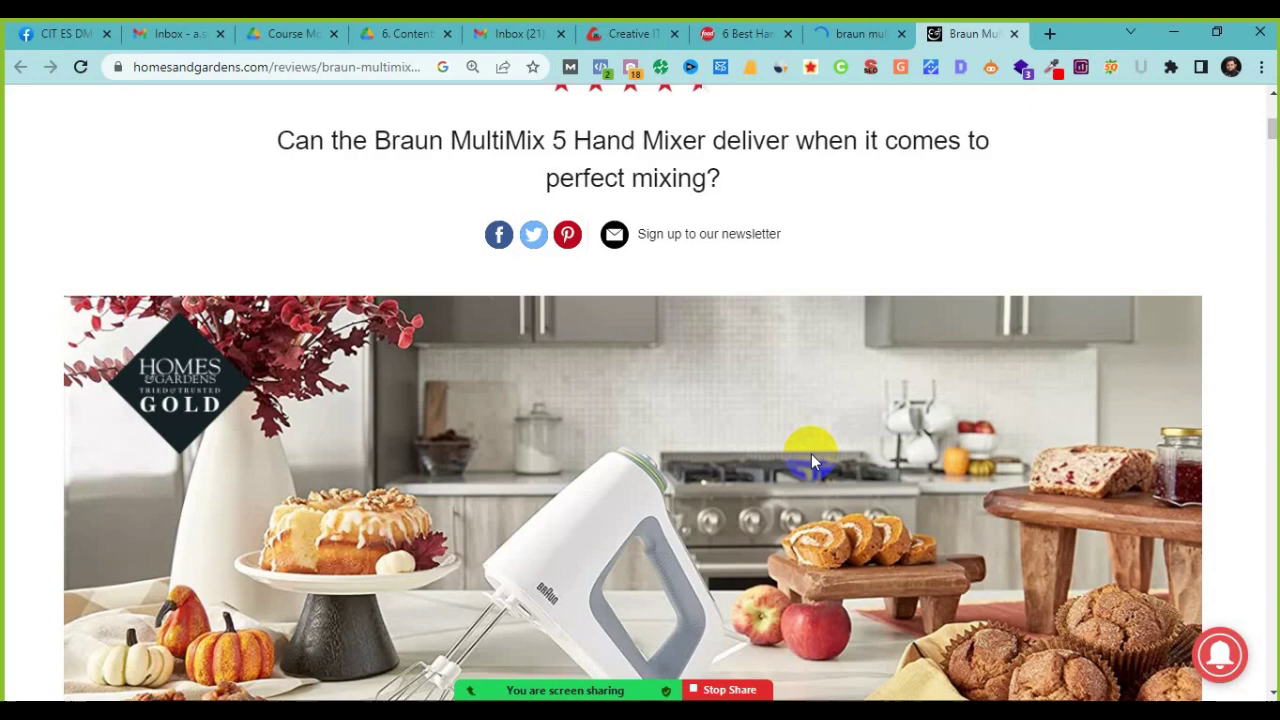
scroll(813, 453, down, 20)
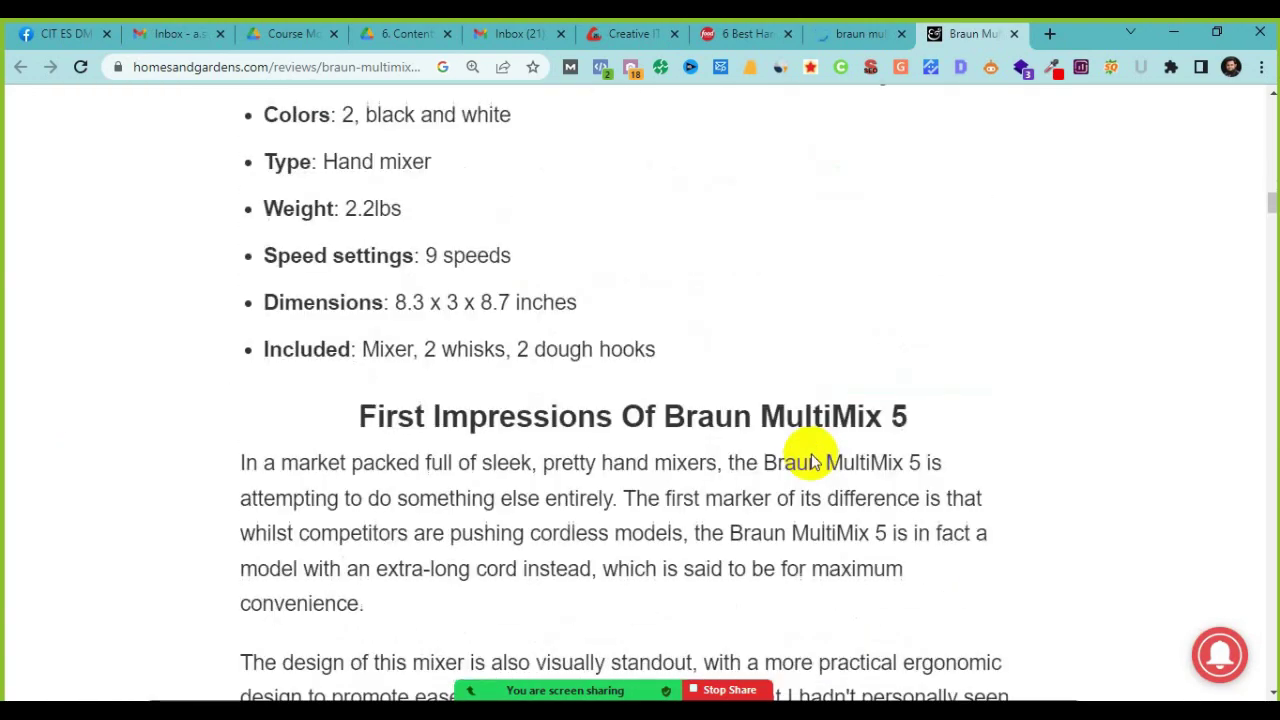
Step: Open the WordCounter.net website word count page in a new tab
scroll(811, 453, down, 12)
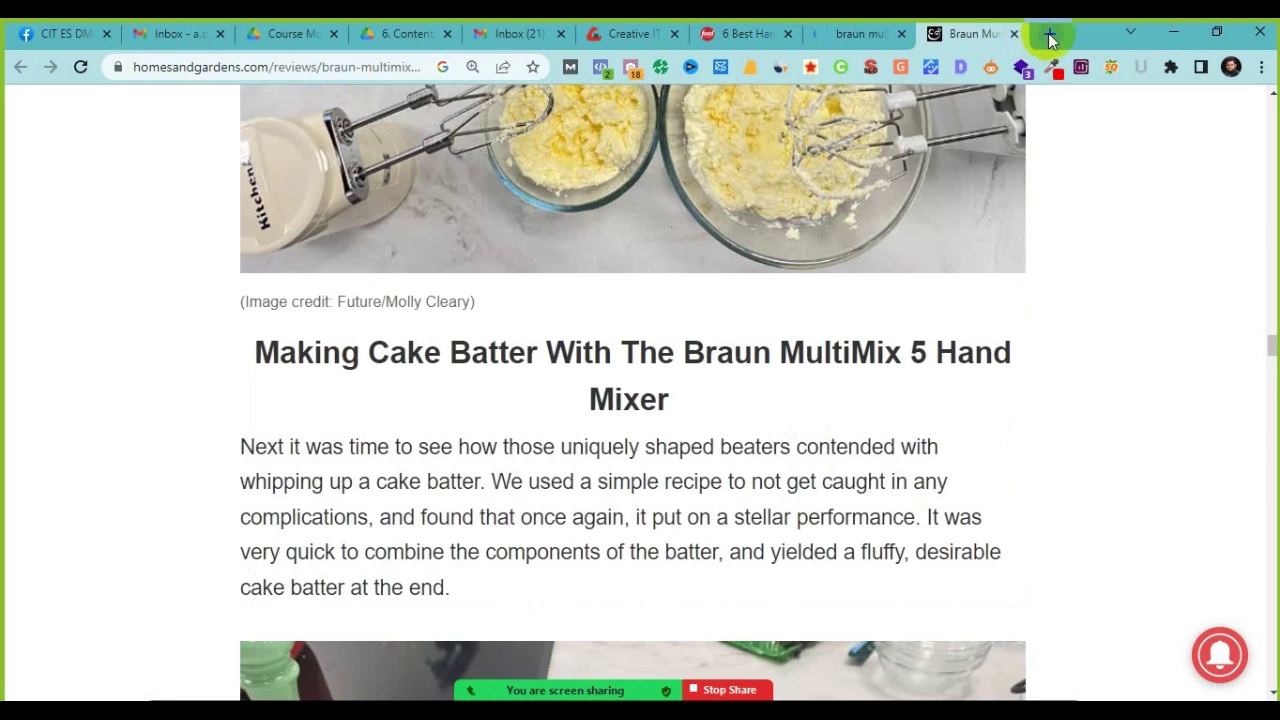
click(1050, 37)
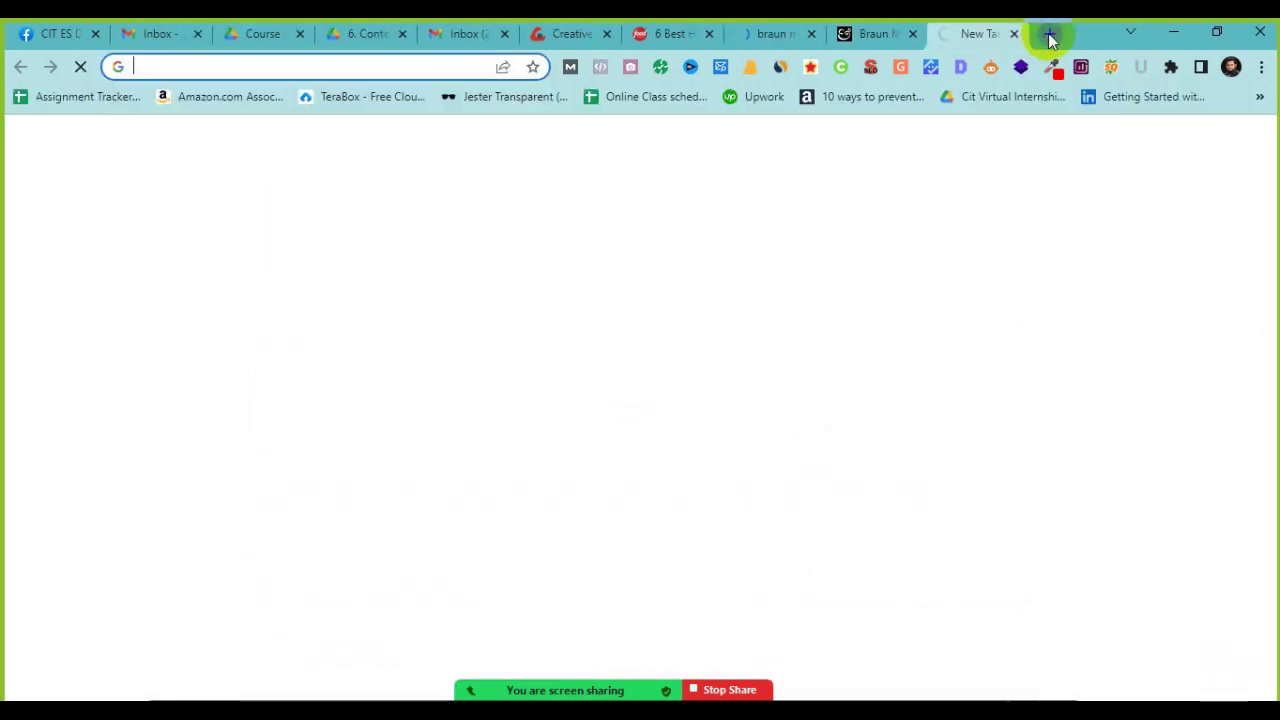
text(wor)
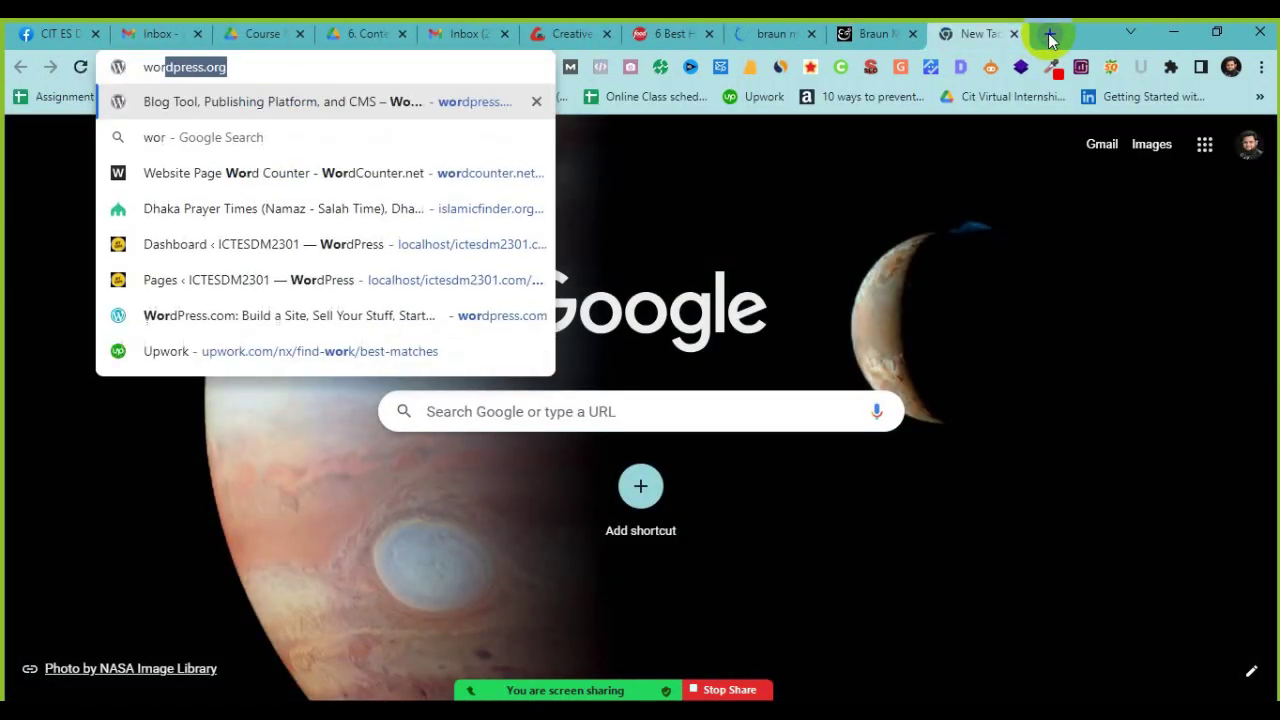
text(dcoun)
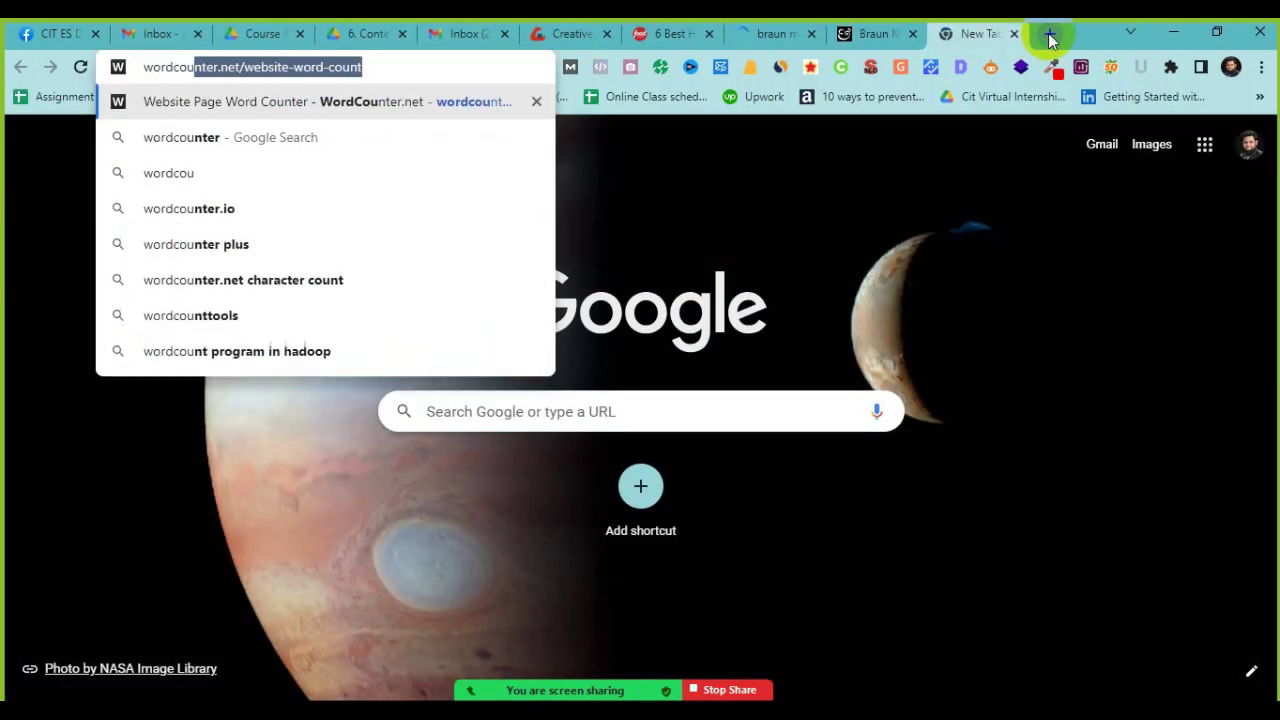
key(Return)
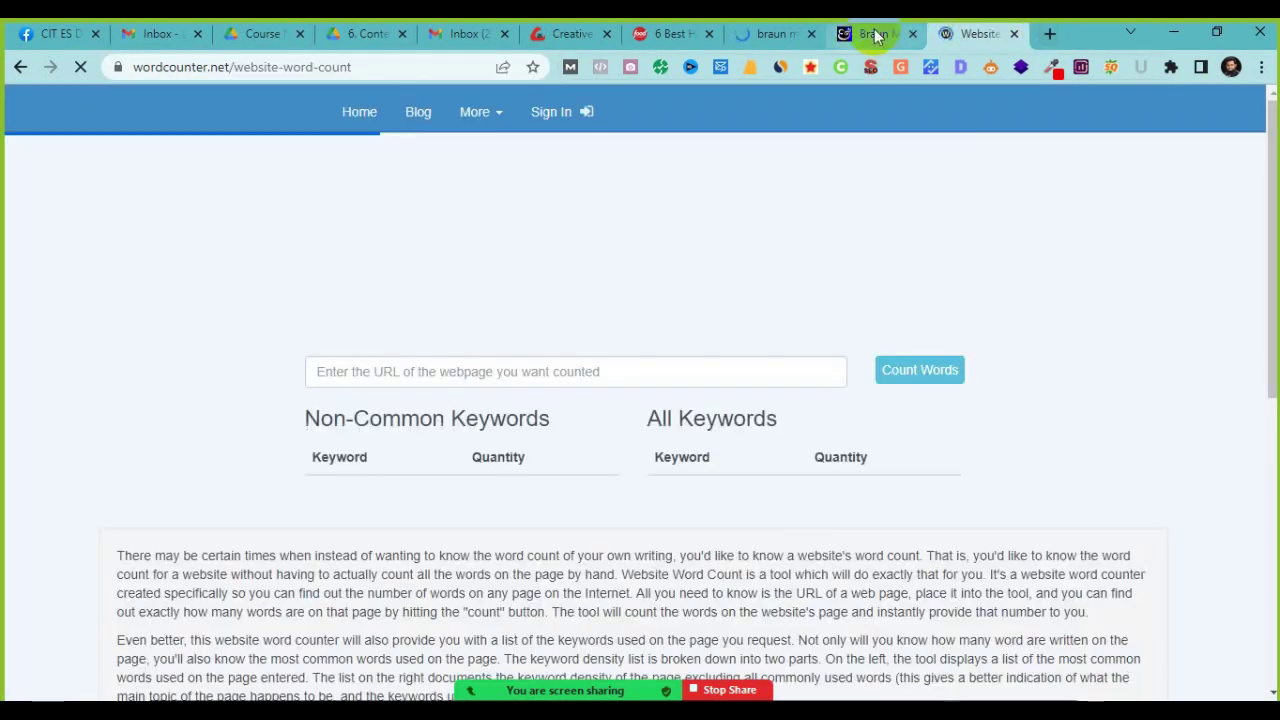
Step: Copy the Braun MultiMix 5 review's URL into the web page word counter and count the page's words
click(862, 34)
click(372, 66)
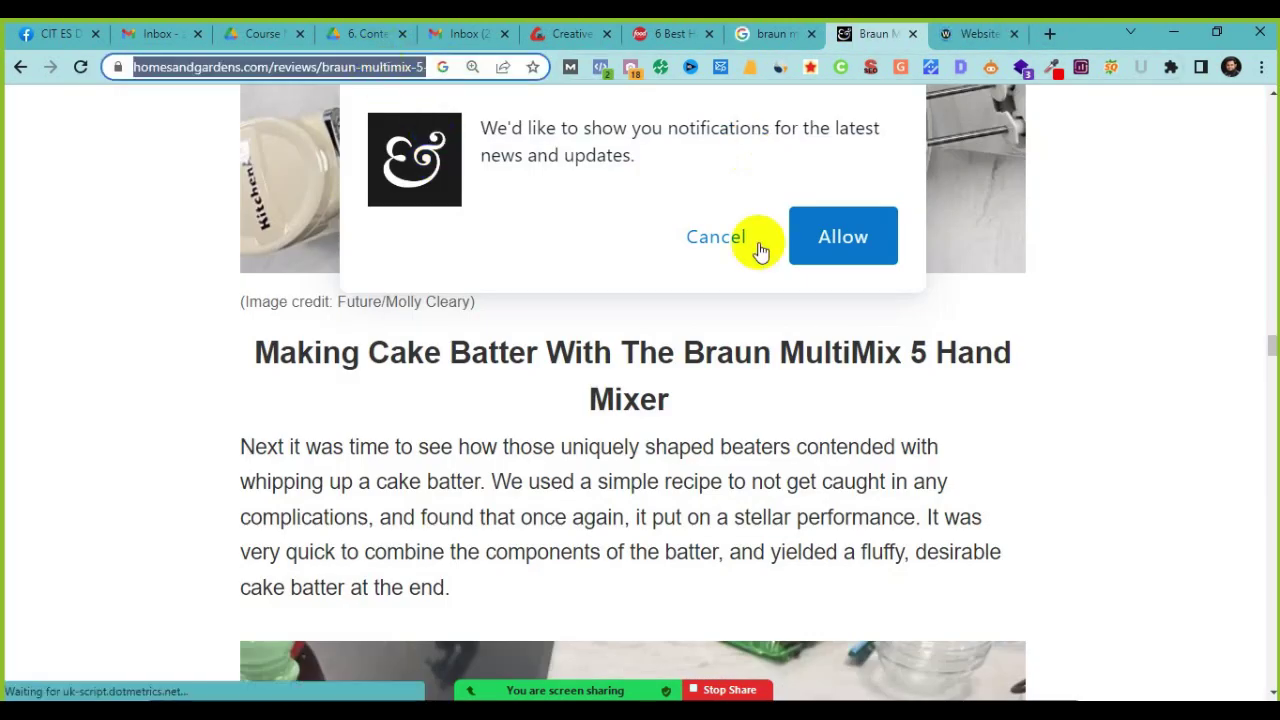
click(947, 34)
click(413, 279)
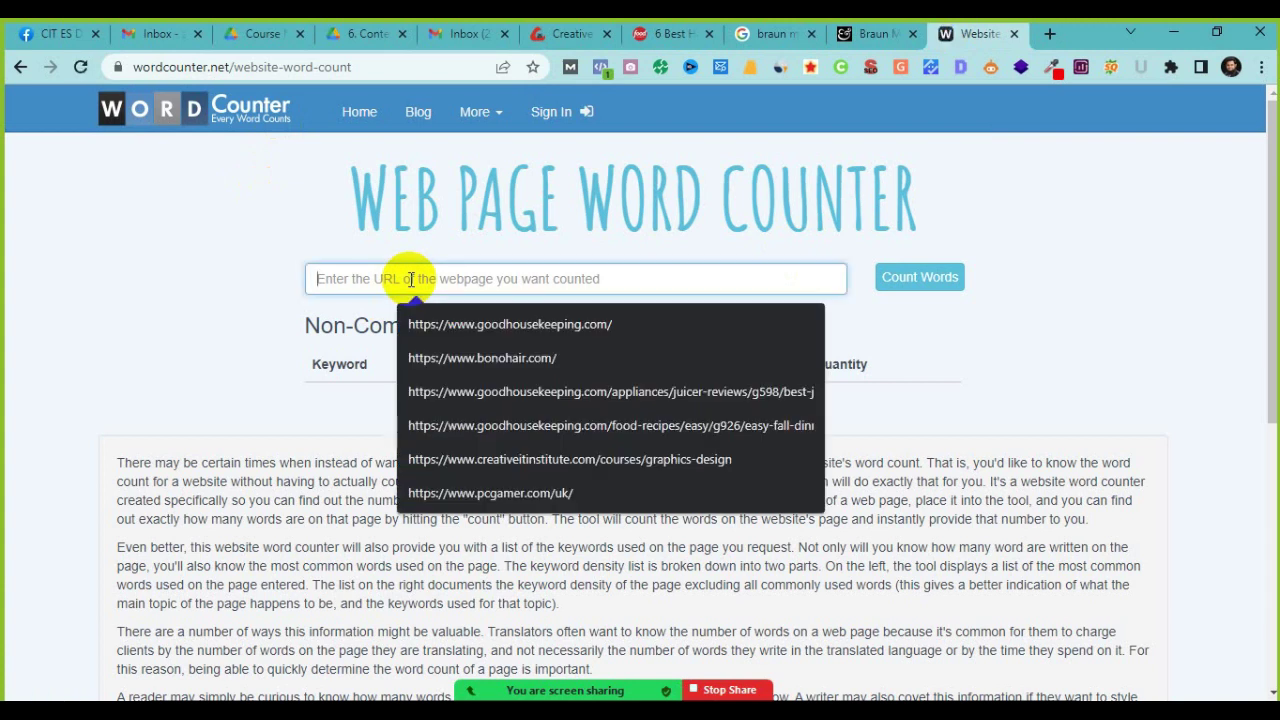
text(https://www.homesandgardens.com/reviews/braun-multimix-5-hand-mixer-review)
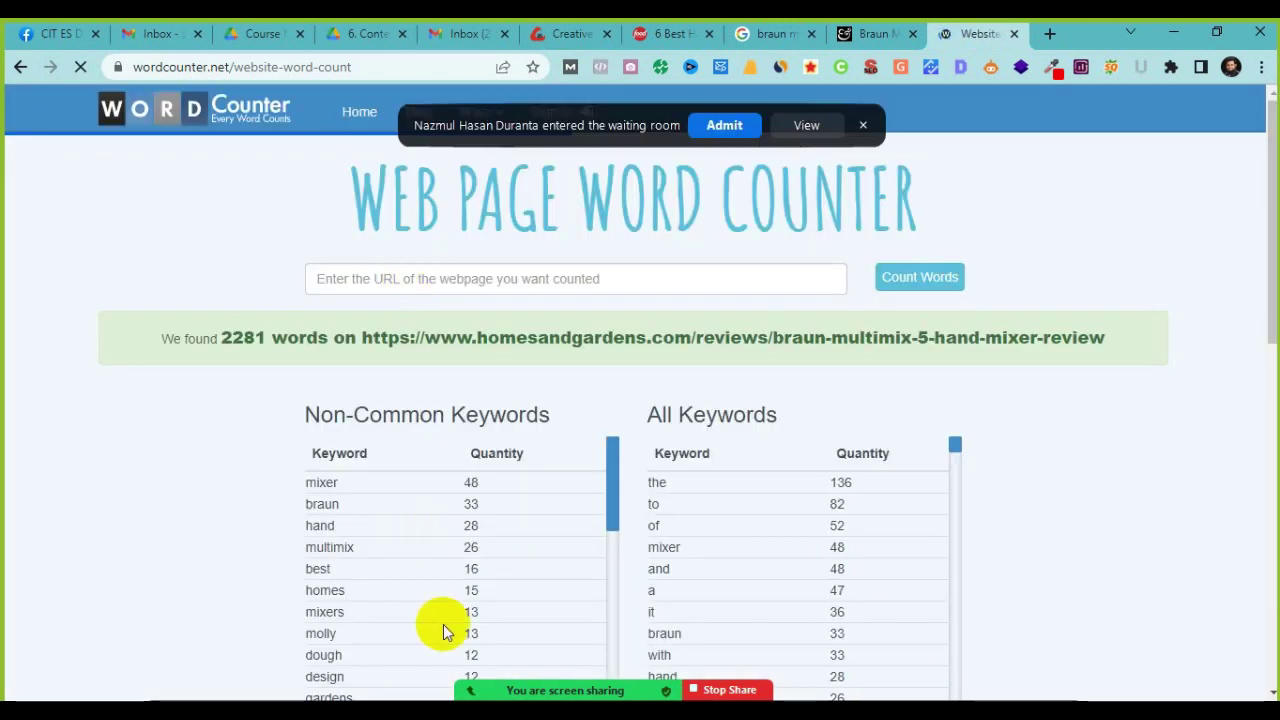
Step: Highlight the word total in the counter's result and admit the waiting participant to the meeting
drag(222, 338, 266, 336)
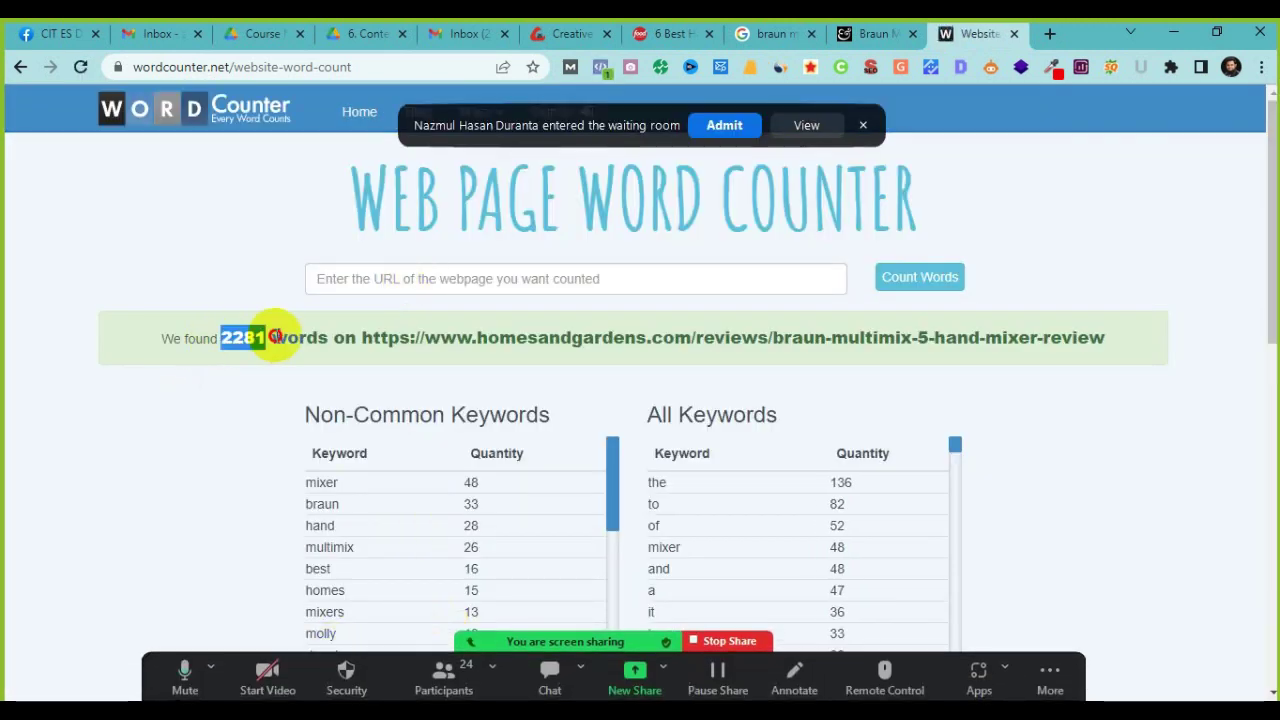
click(726, 130)
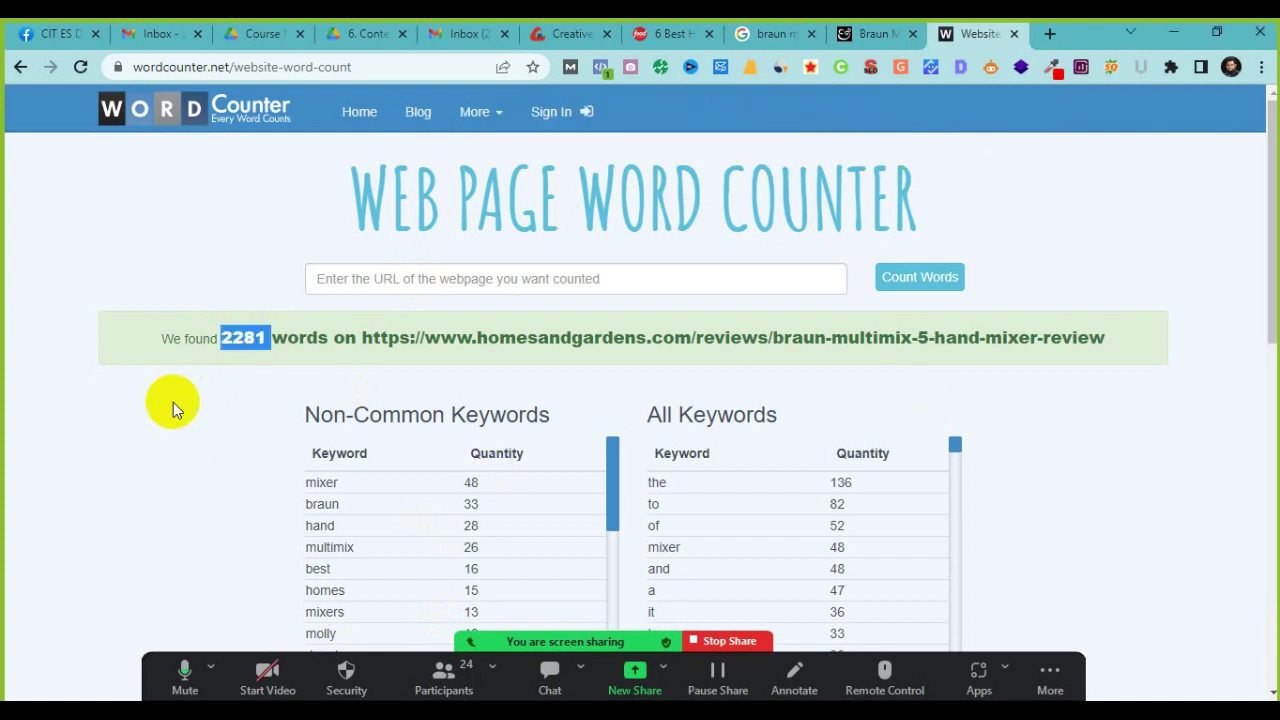
click(203, 362)
Step: Return to the start of the Homes & Gardens review and highlight "Braun MultiMix 5" in its title
click(870, 35)
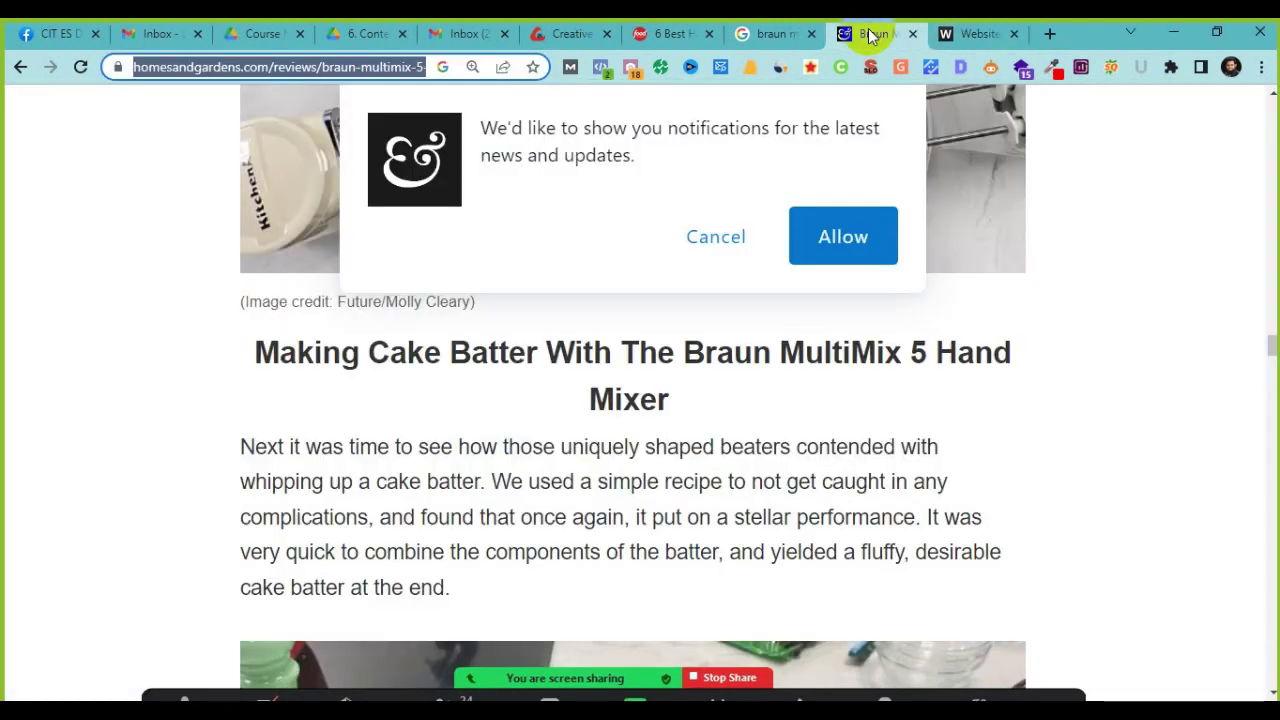
scroll(751, 531, up, 1)
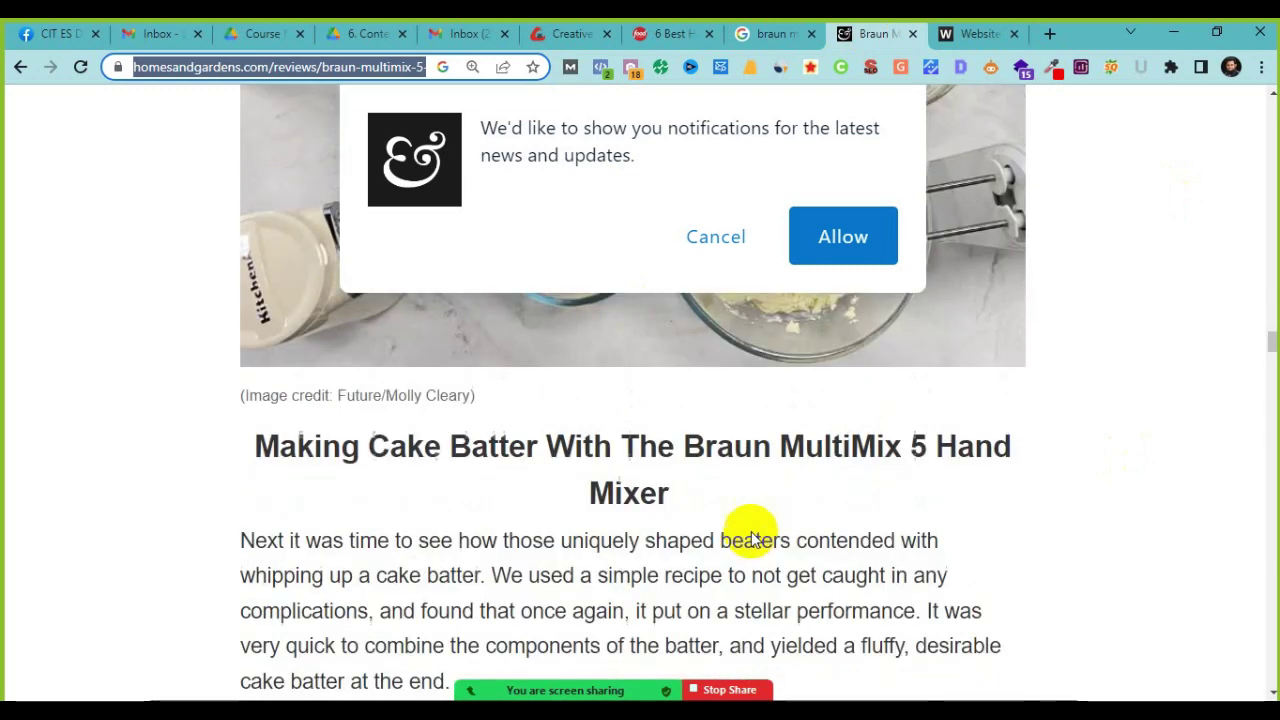
scroll(641, 413, up, 15)
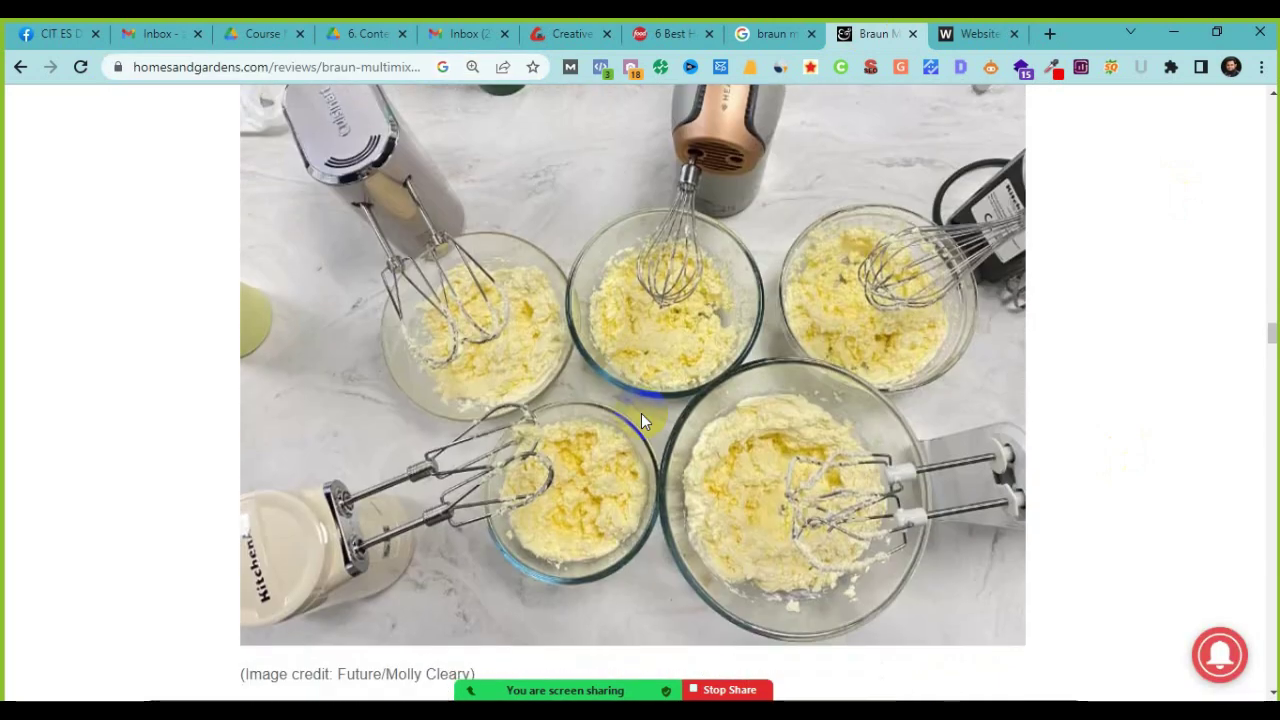
scroll(641, 413, up, 12)
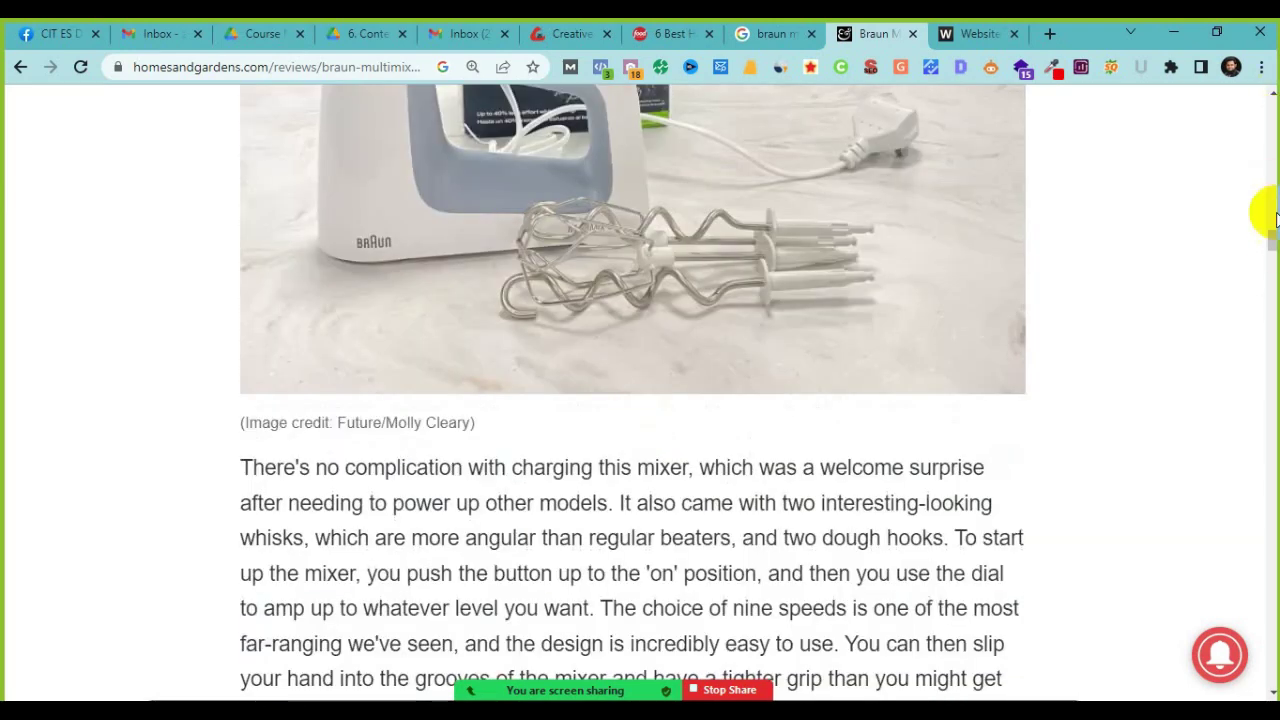
drag(1272, 242, 1272, 108)
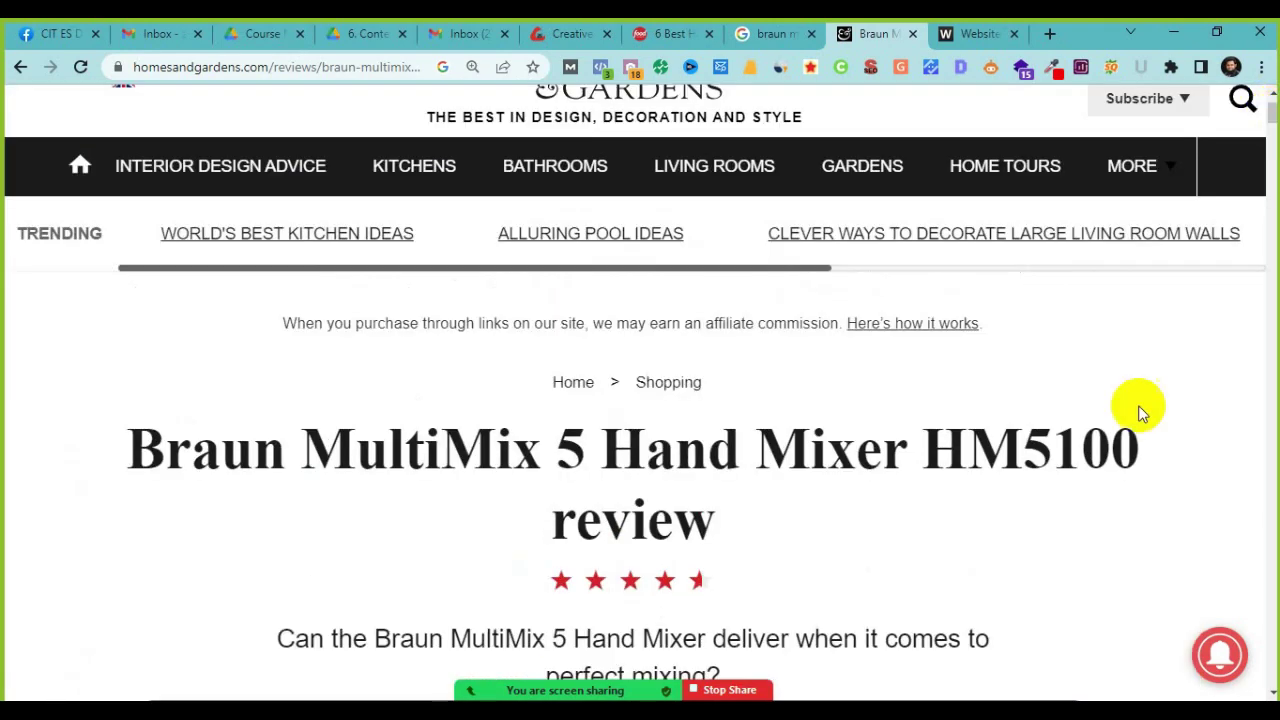
drag(120, 425, 590, 449)
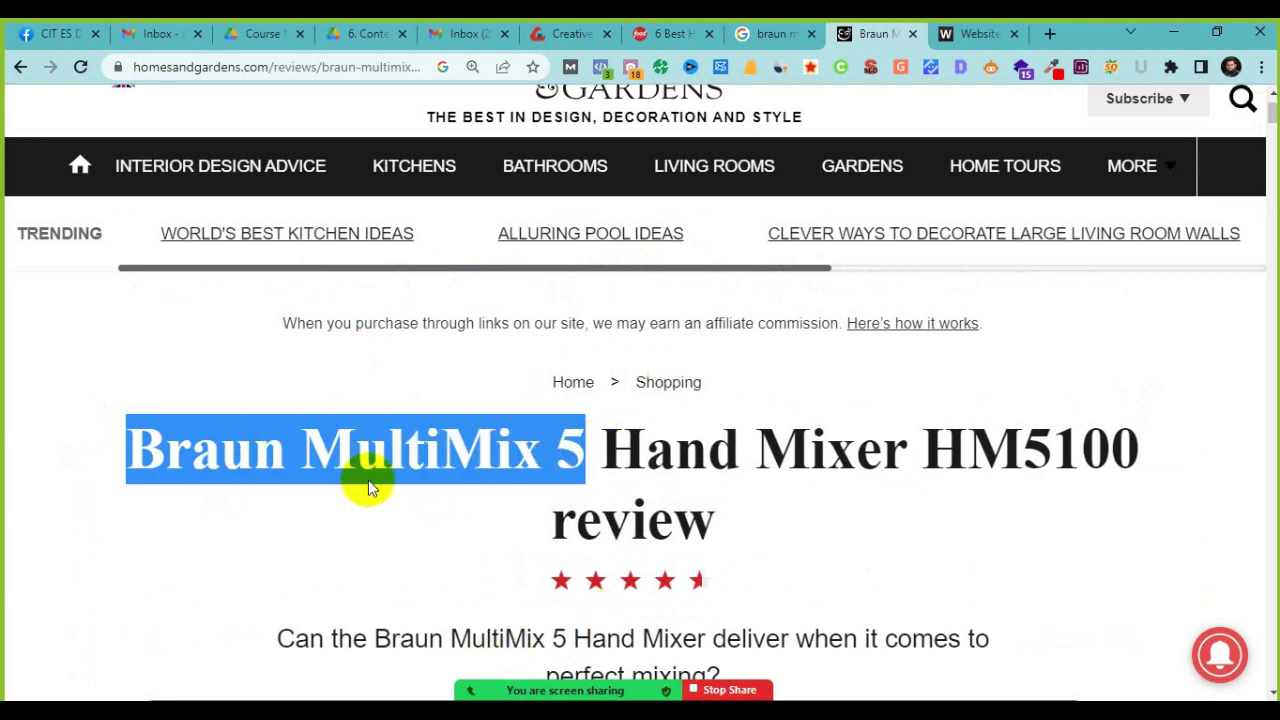
Step: Review the article's structure again, covering the verdict, specs and First Impressions sections with photos, ending back at the title
scroll(661, 483, down, 4)
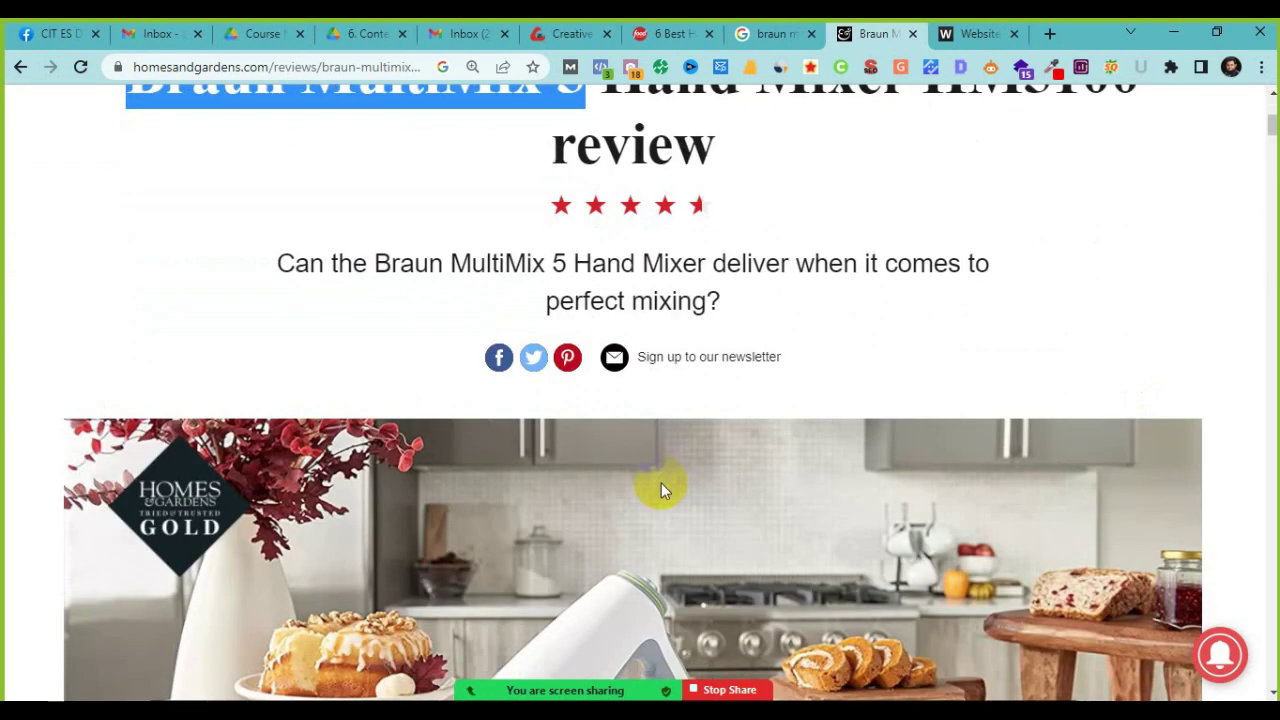
scroll(661, 483, down, 15)
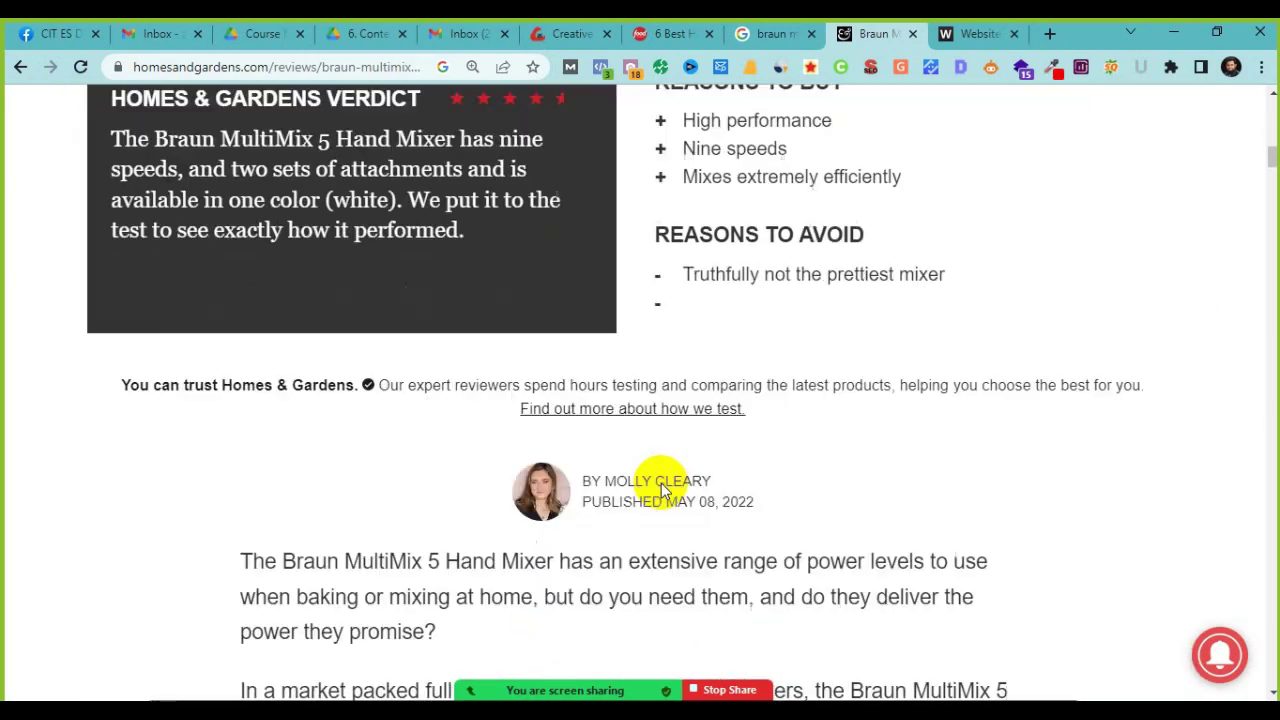
scroll(661, 483, down, 13)
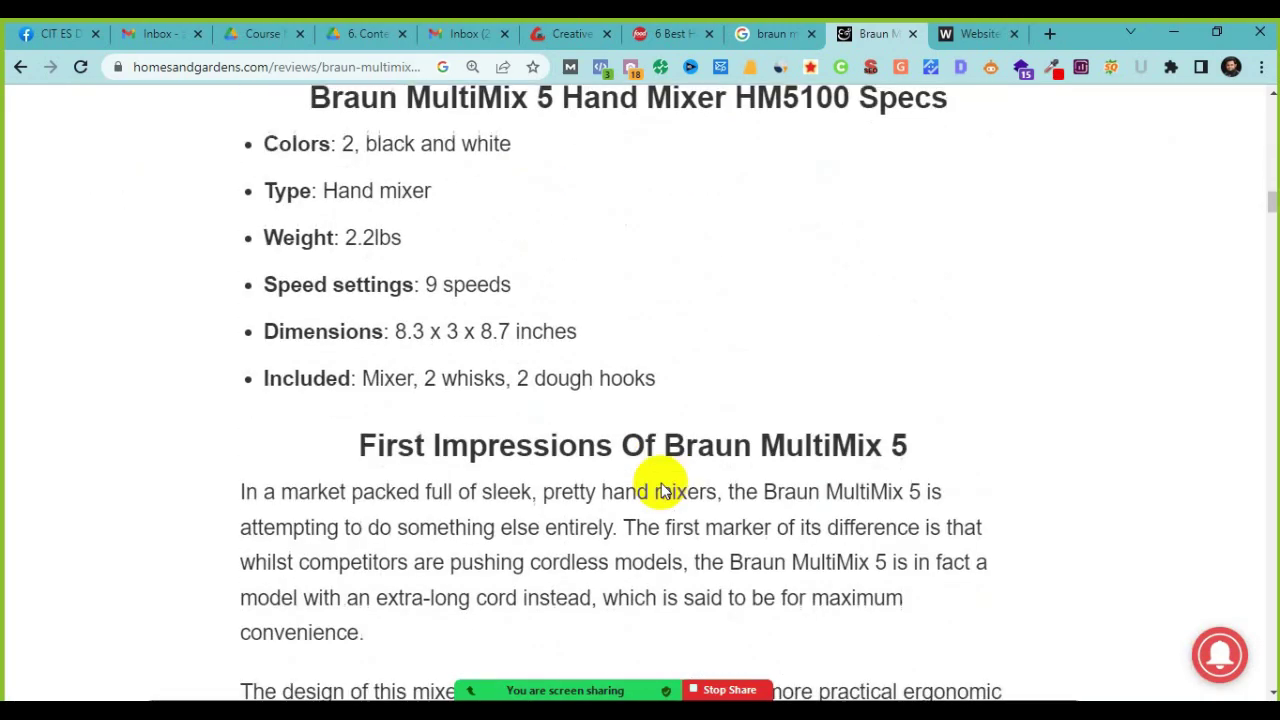
scroll(661, 488, down, 4)
scroll(662, 490, down, 8)
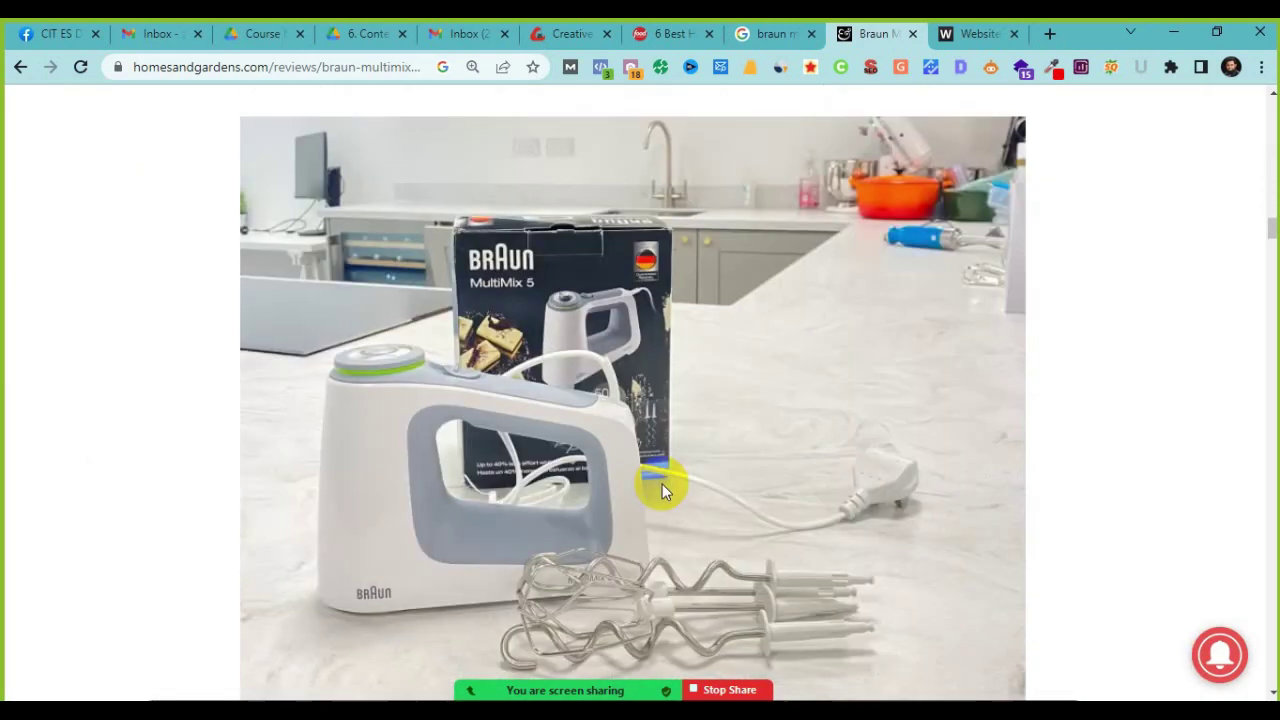
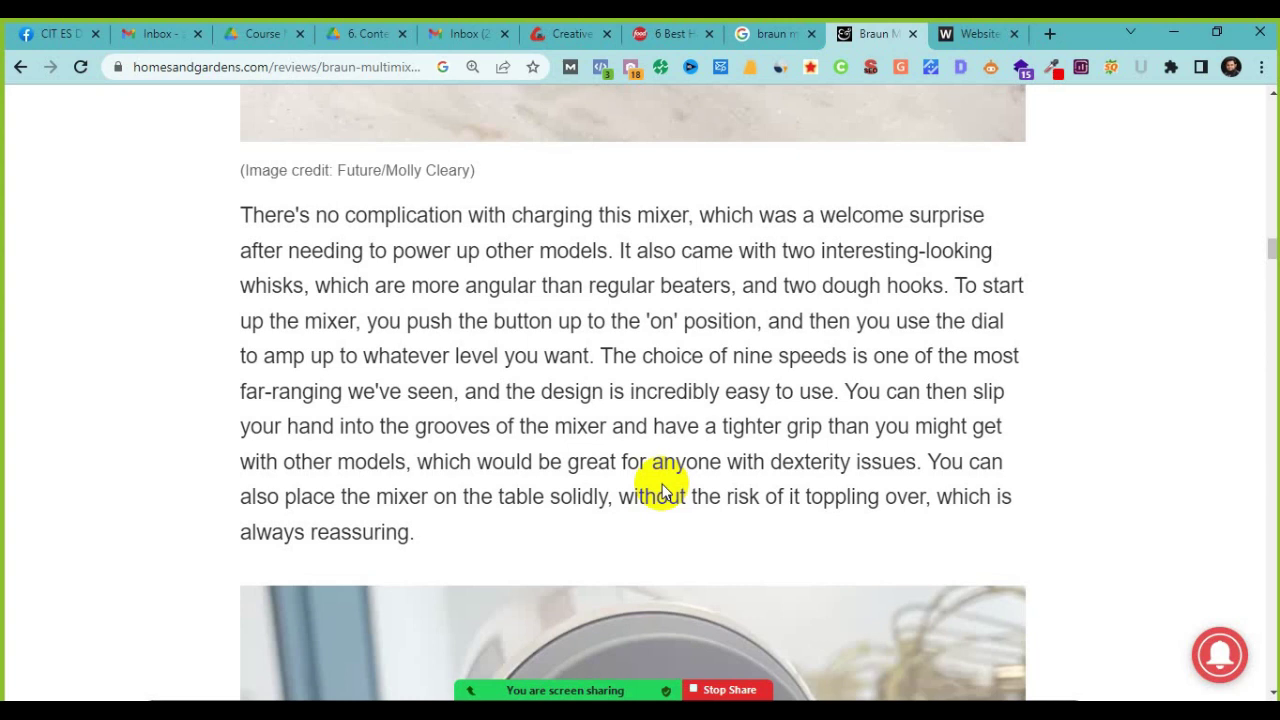
scroll(660, 490, up, 20)
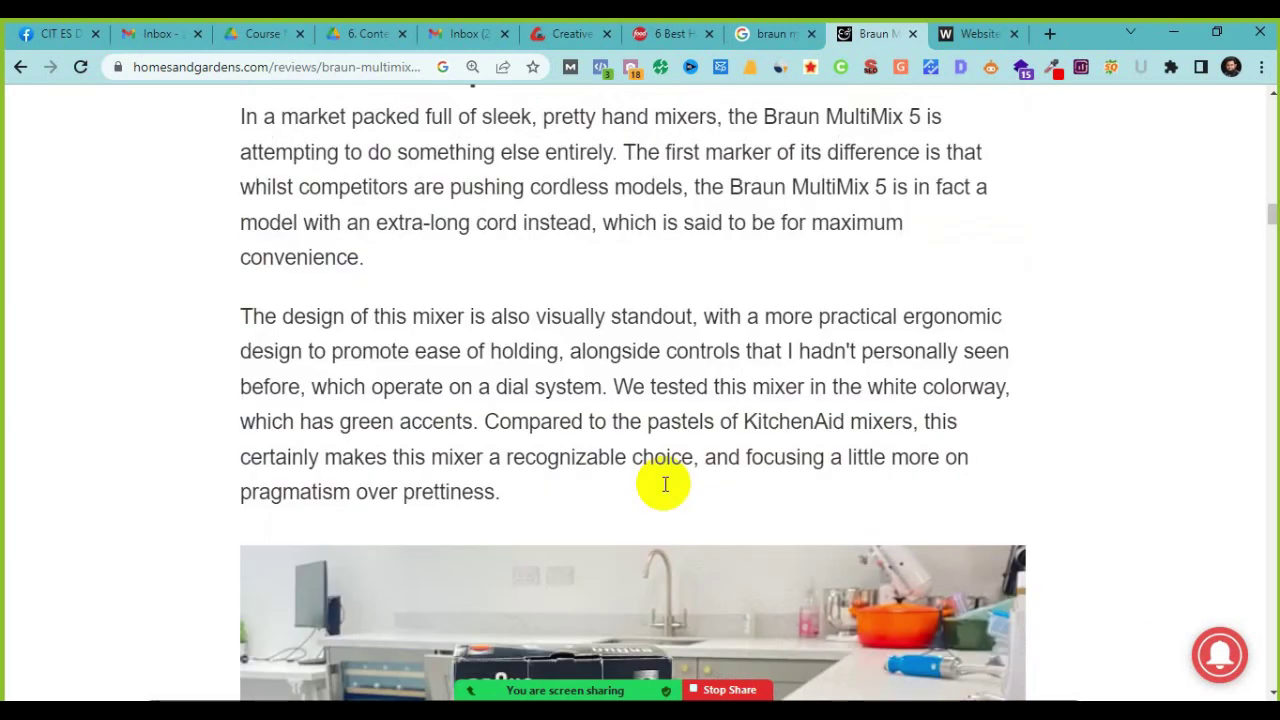
scroll(664, 484, up, 5)
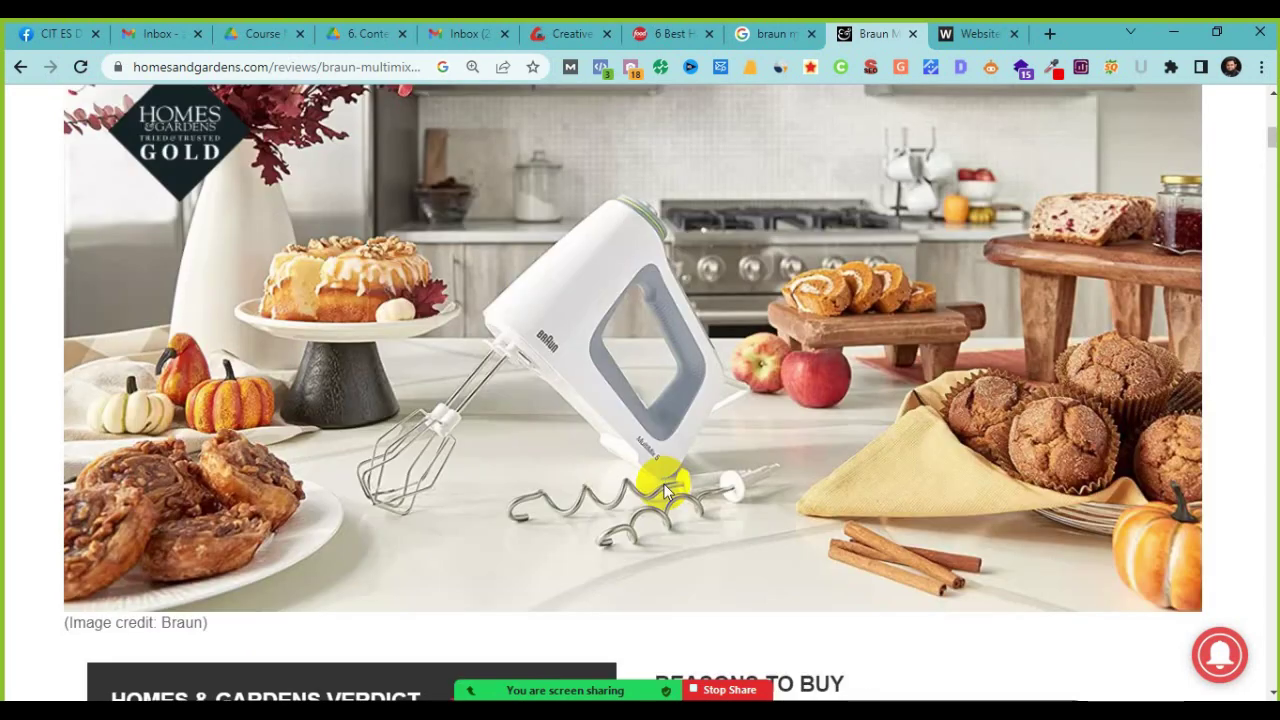
scroll(664, 484, up, 4)
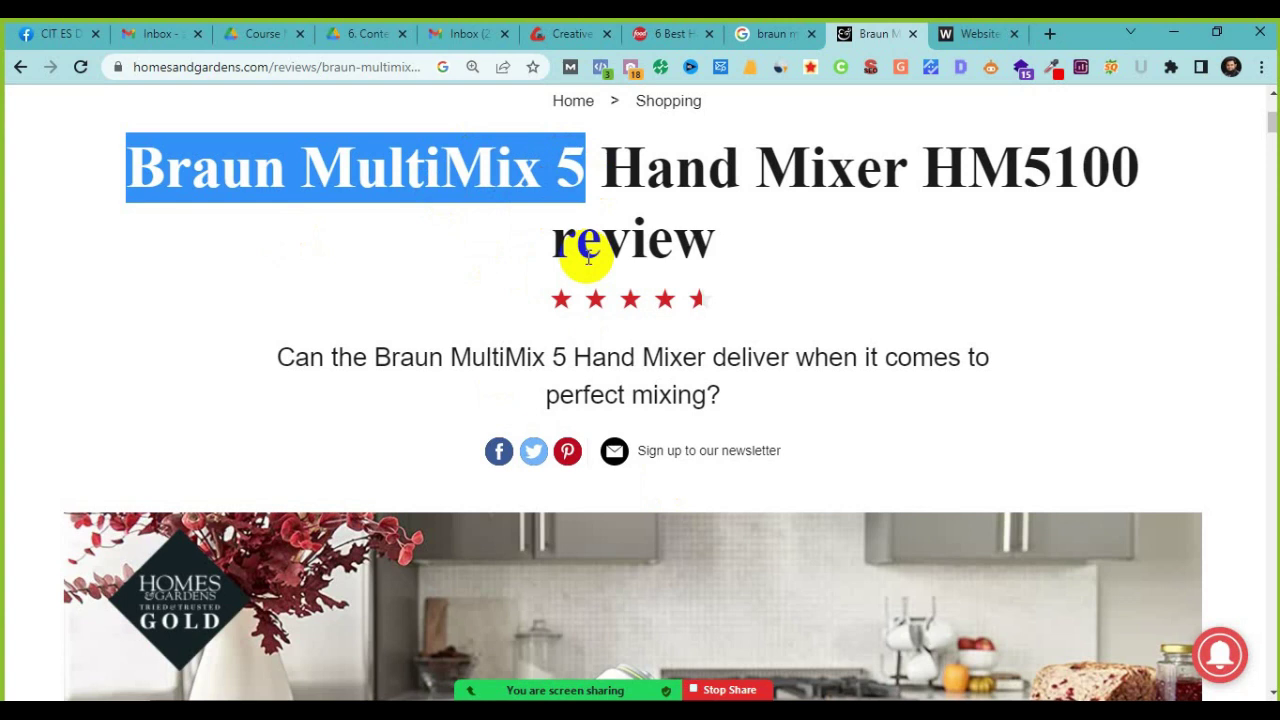
Step: Switch to the Word course outline and highlight "Product comparison post" under Types of content
click(876, 697)
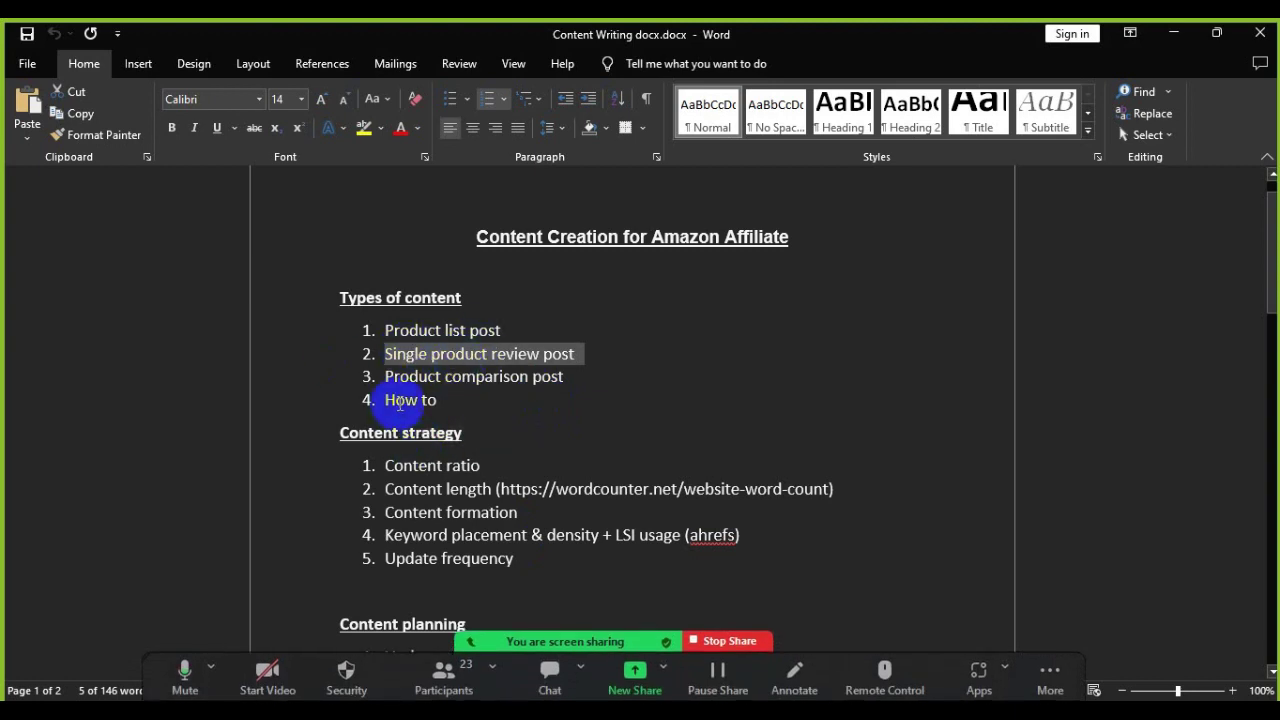
click(379, 376)
drag(381, 376, 590, 390)
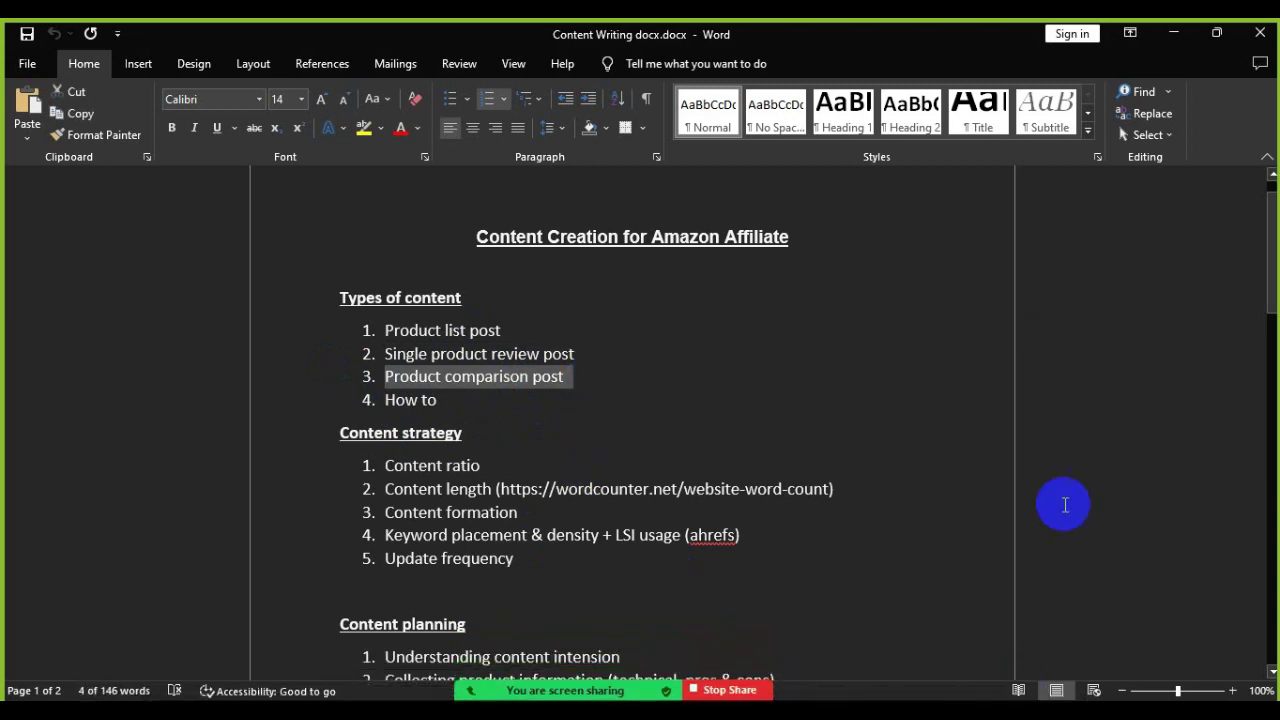
Step: Switch back to Chrome and look through the Food Network hand mixer list to the Cuisinart Power Advantage Plus 9-Speed entry
click(782, 700)
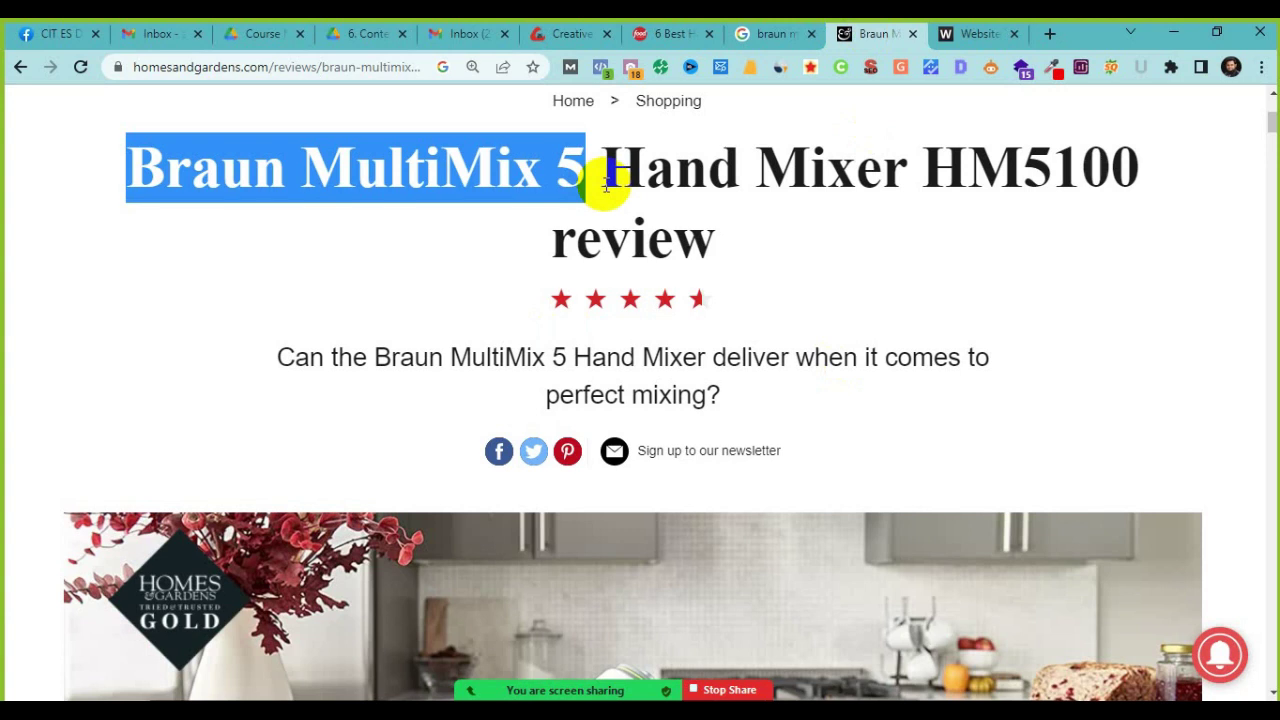
click(785, 30)
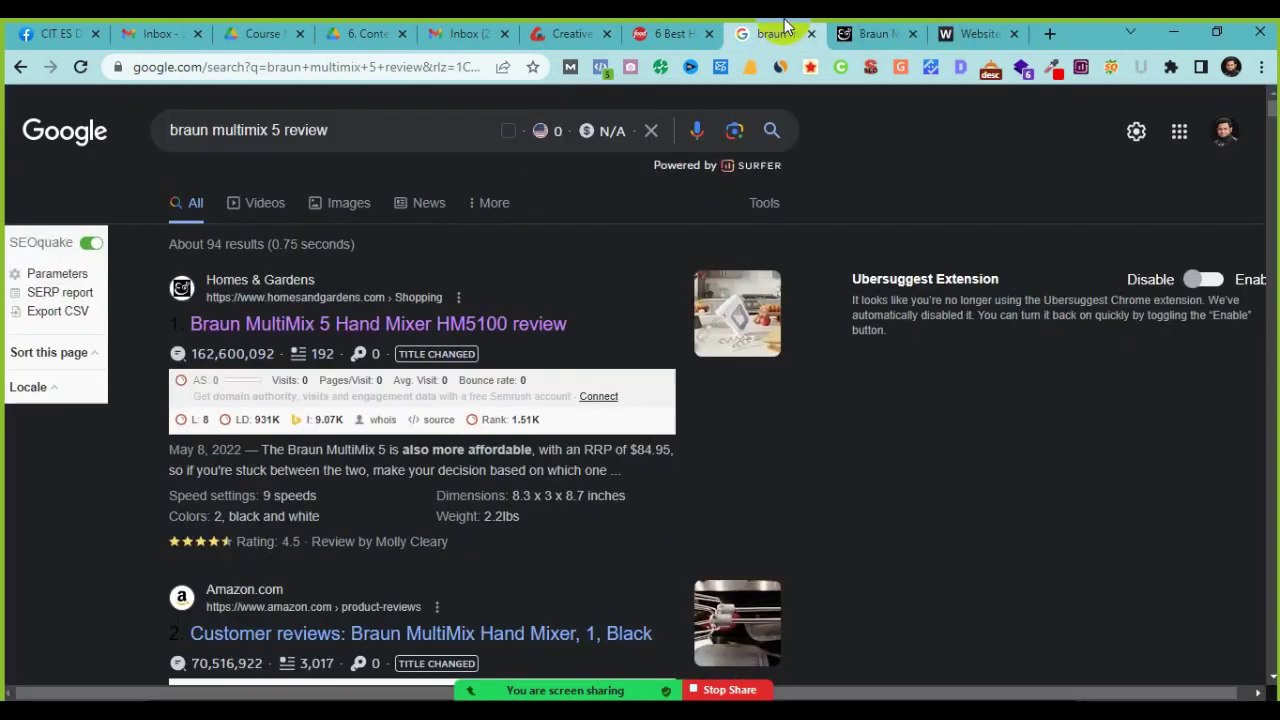
click(662, 33)
scroll(365, 502, down, 4)
scroll(363, 503, up, 3)
scroll(363, 508, down, 1)
scroll(363, 510, down, 12)
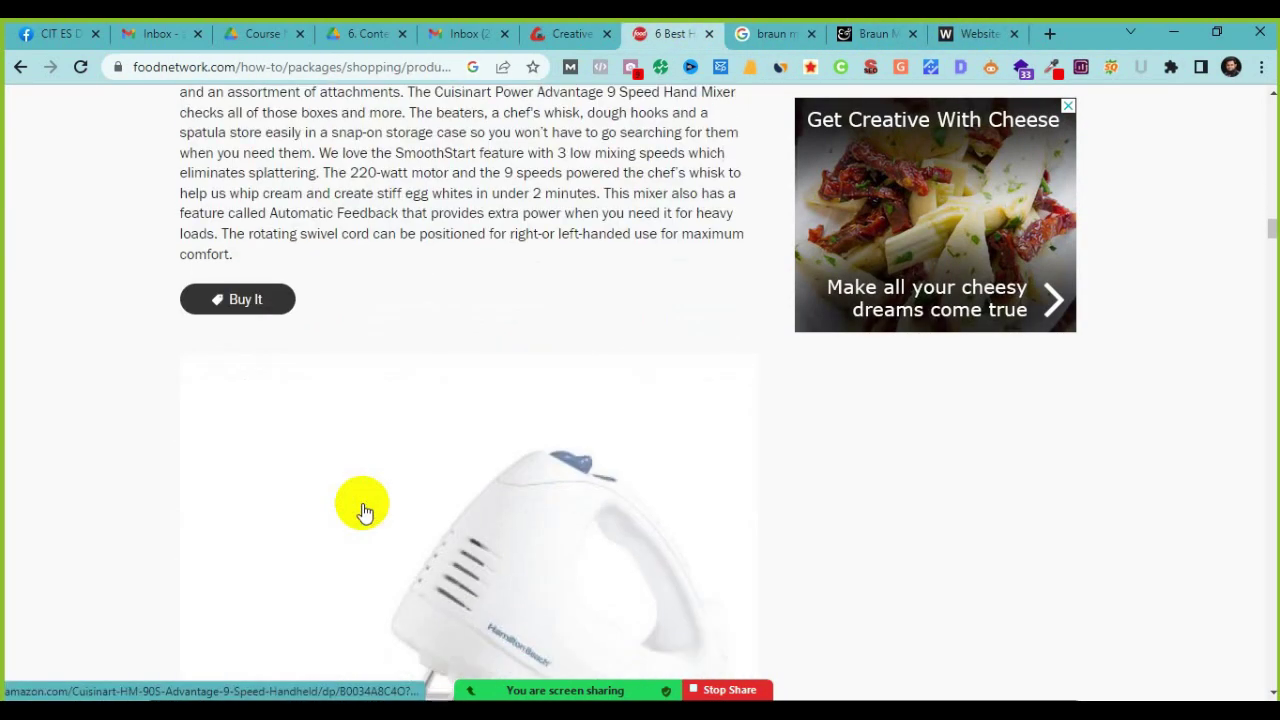
scroll(363, 510, up, 3)
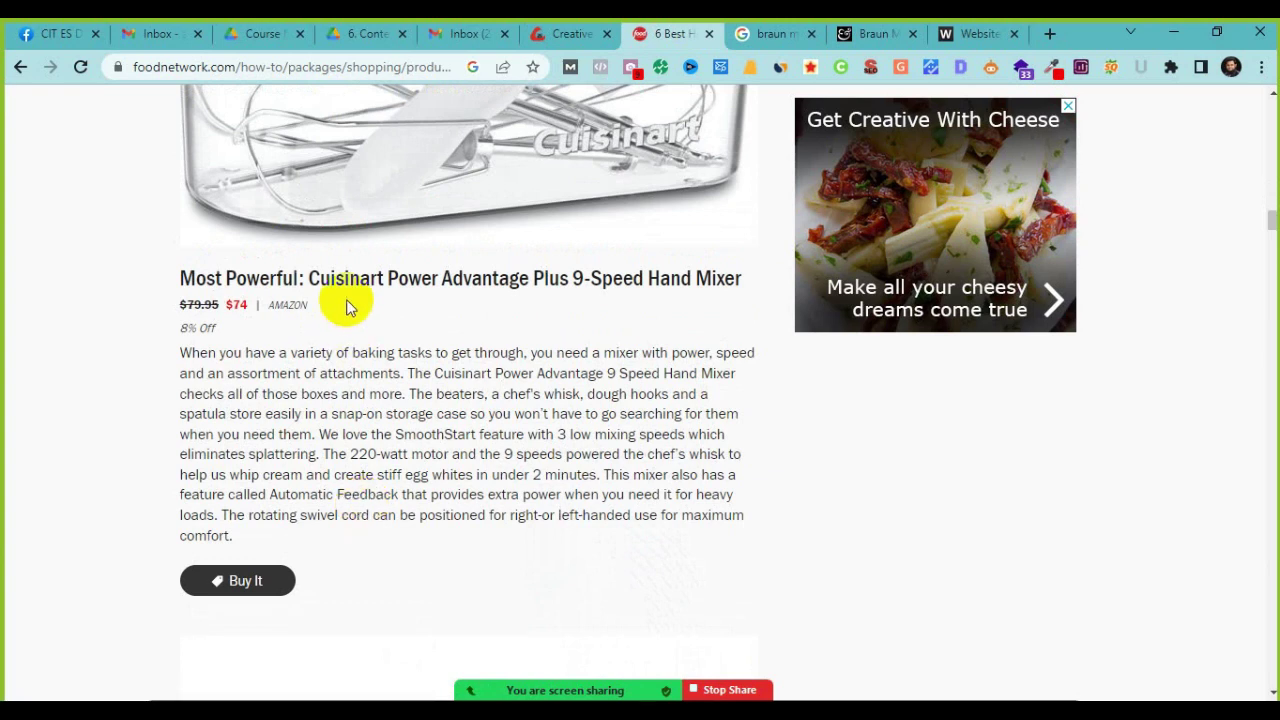
click(985, 35)
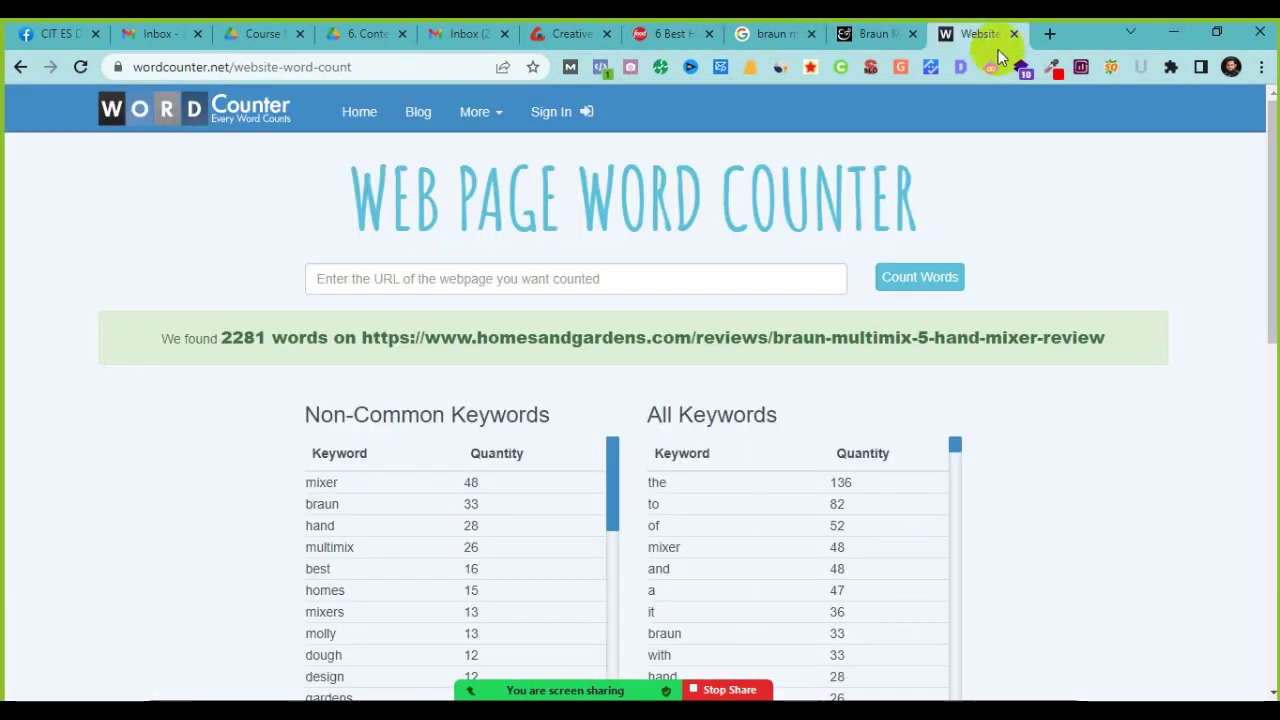
click(1049, 34)
text(https://www.homesandgardens.com/reviews/braun-multimix-5-hand-mixer-review)
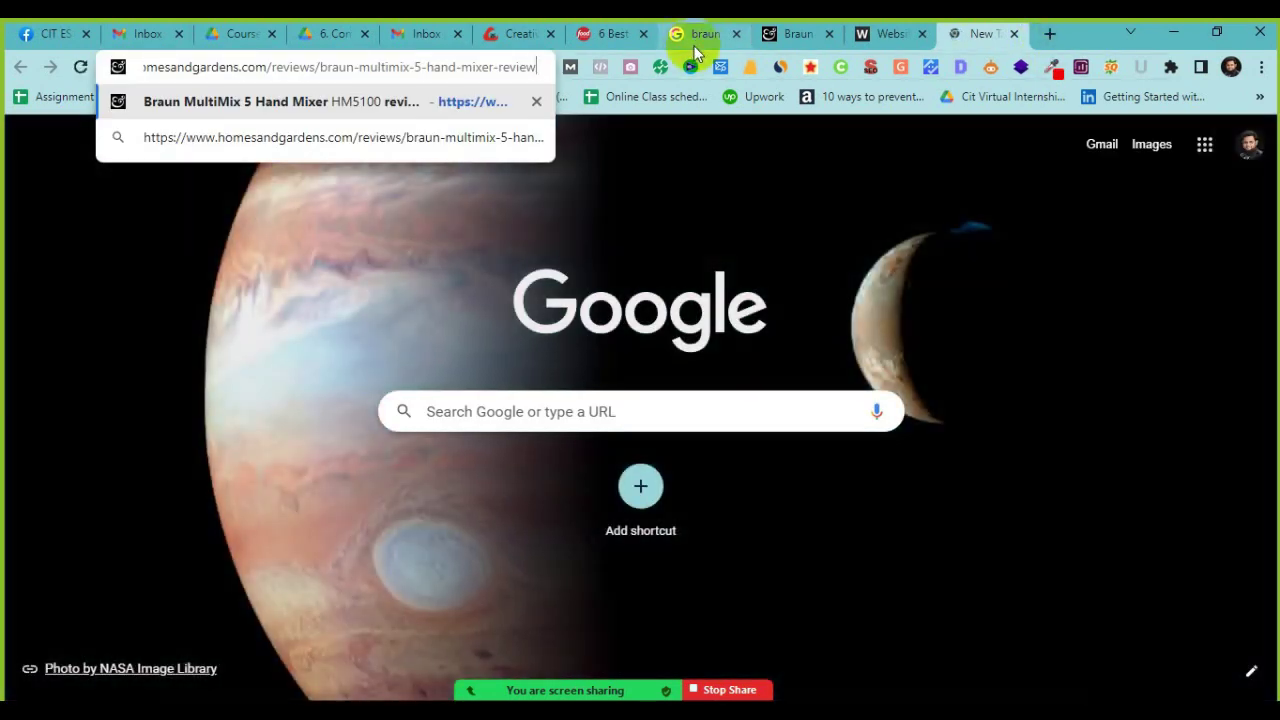
Step: Replace "review" with "vs" in the Google query "braun multimix 5 review" and admit the person in the meeting's waiting room
click(697, 41)
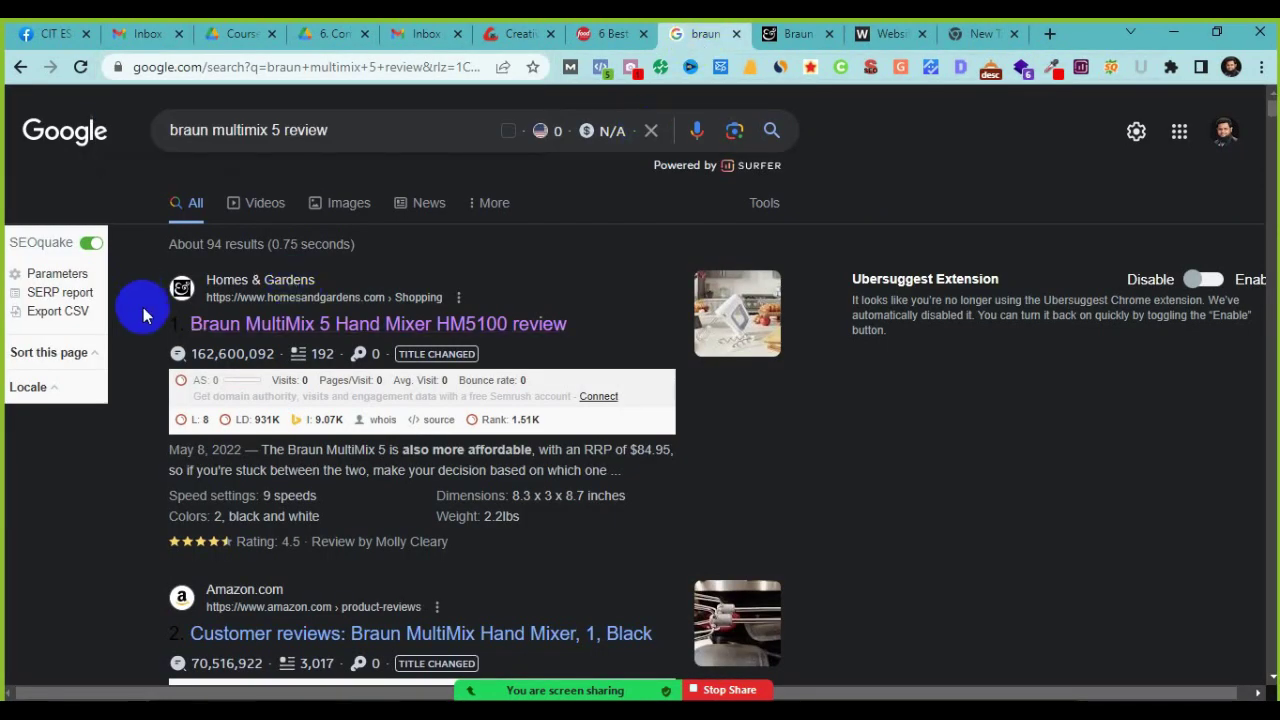
click(300, 129)
drag(287, 131, 338, 131)
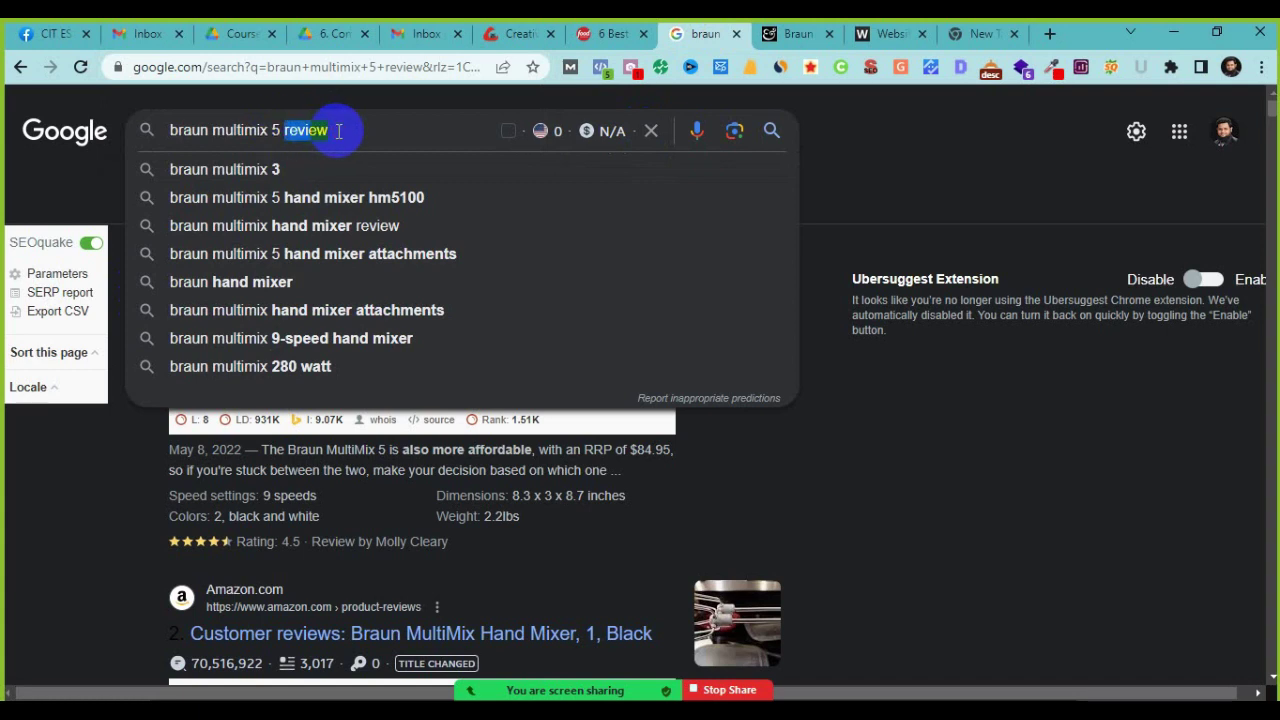
text(vs)
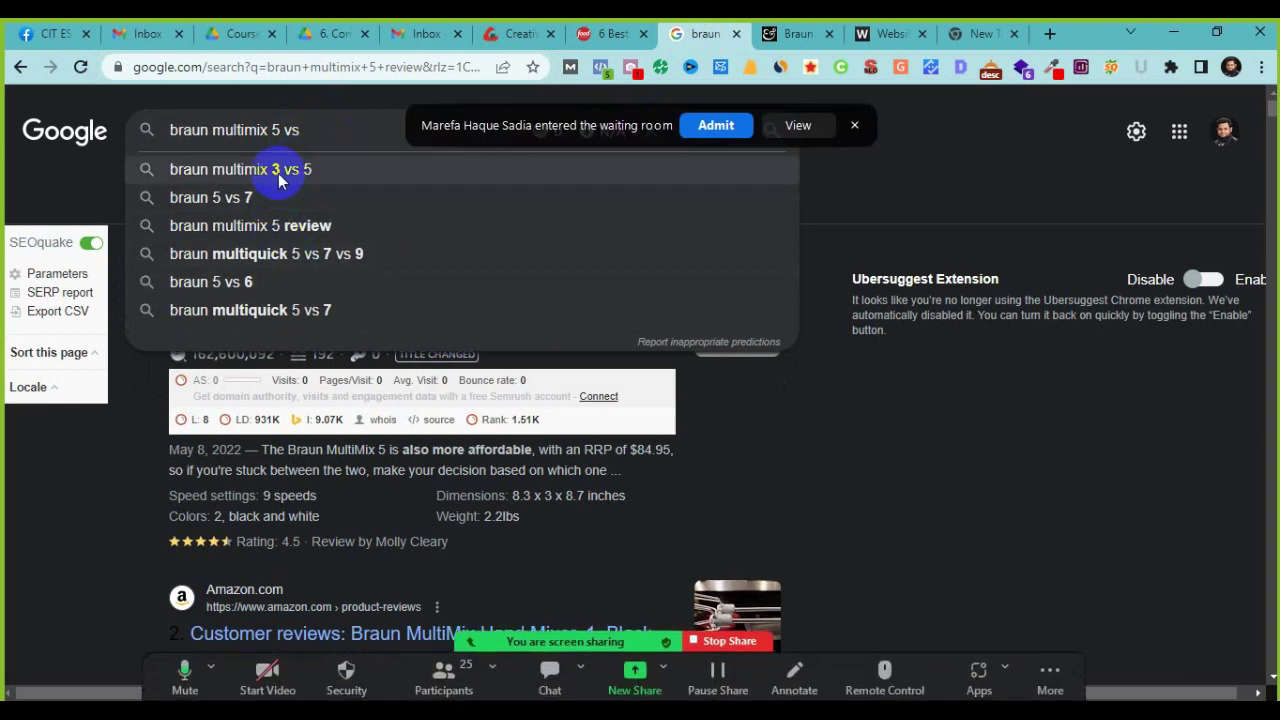
click(714, 123)
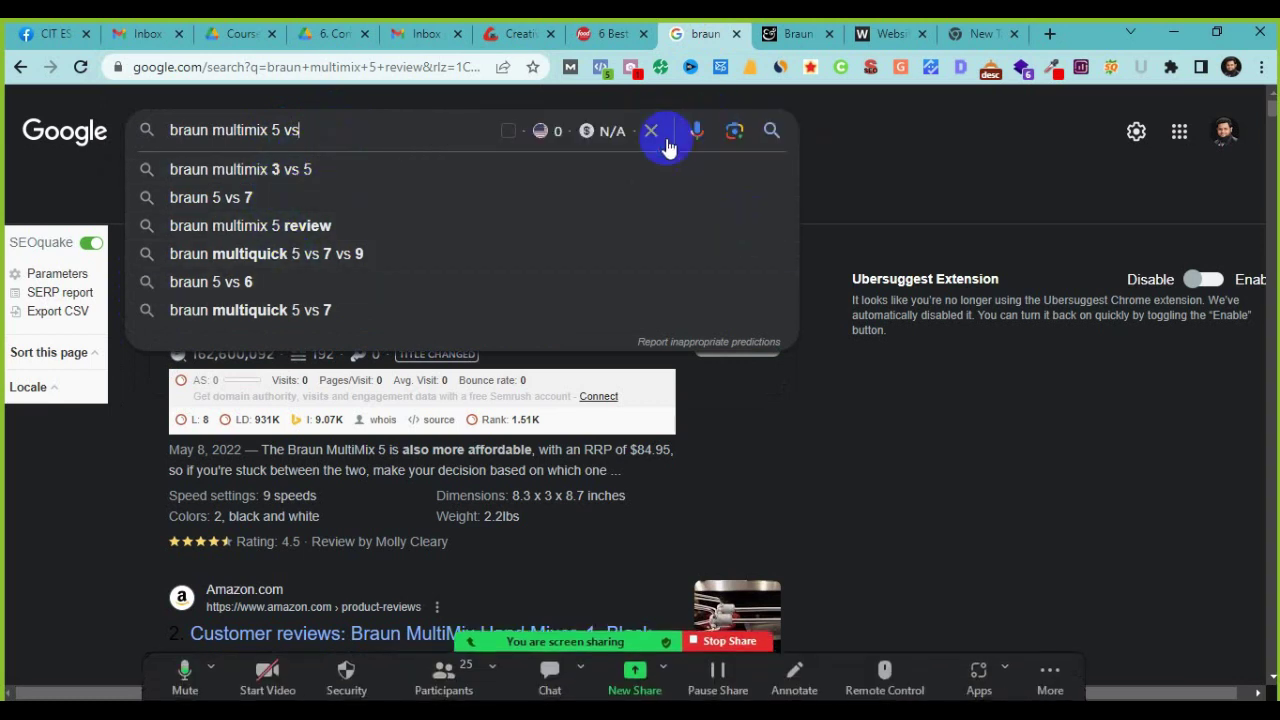
Step: Copy the Cuisinart mixer's name from the Food Network list and search Google for "braun multimix 5 vs Cuisinart Power Advantage Plus 9-Speed Hand Mixer"
click(604, 31)
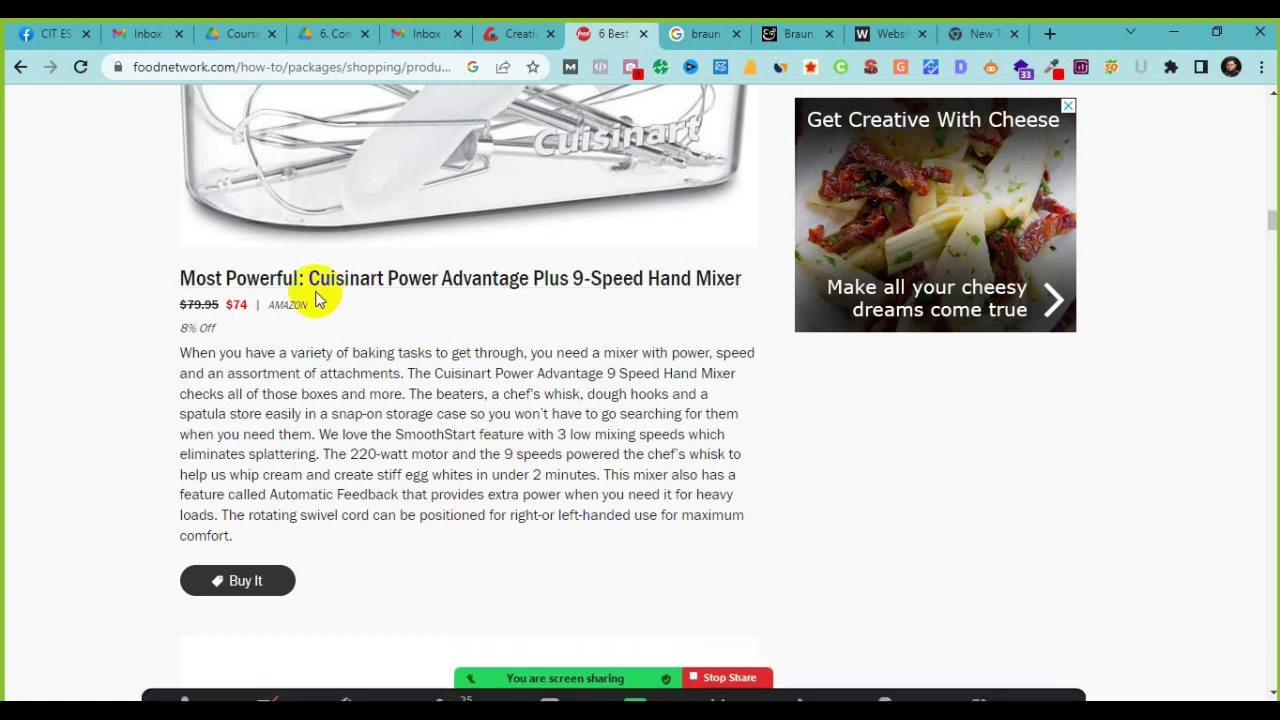
drag(742, 279, 316, 282)
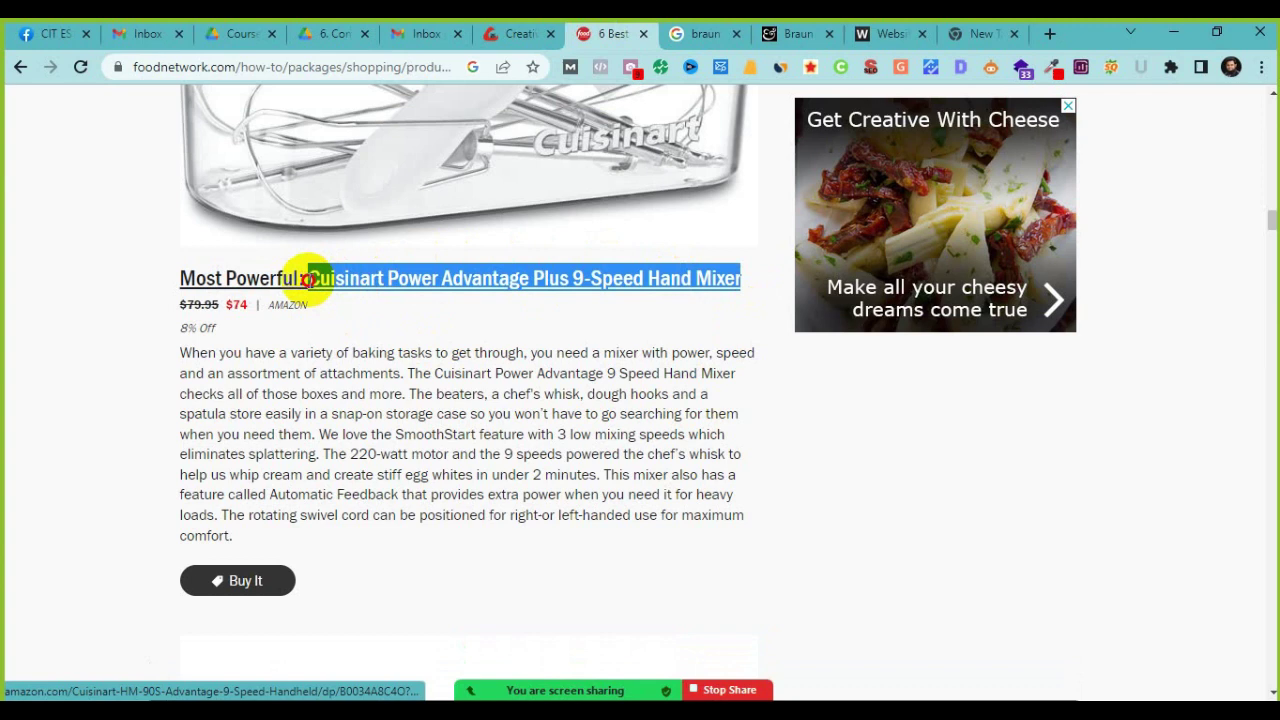
click(697, 31)
click(404, 126)
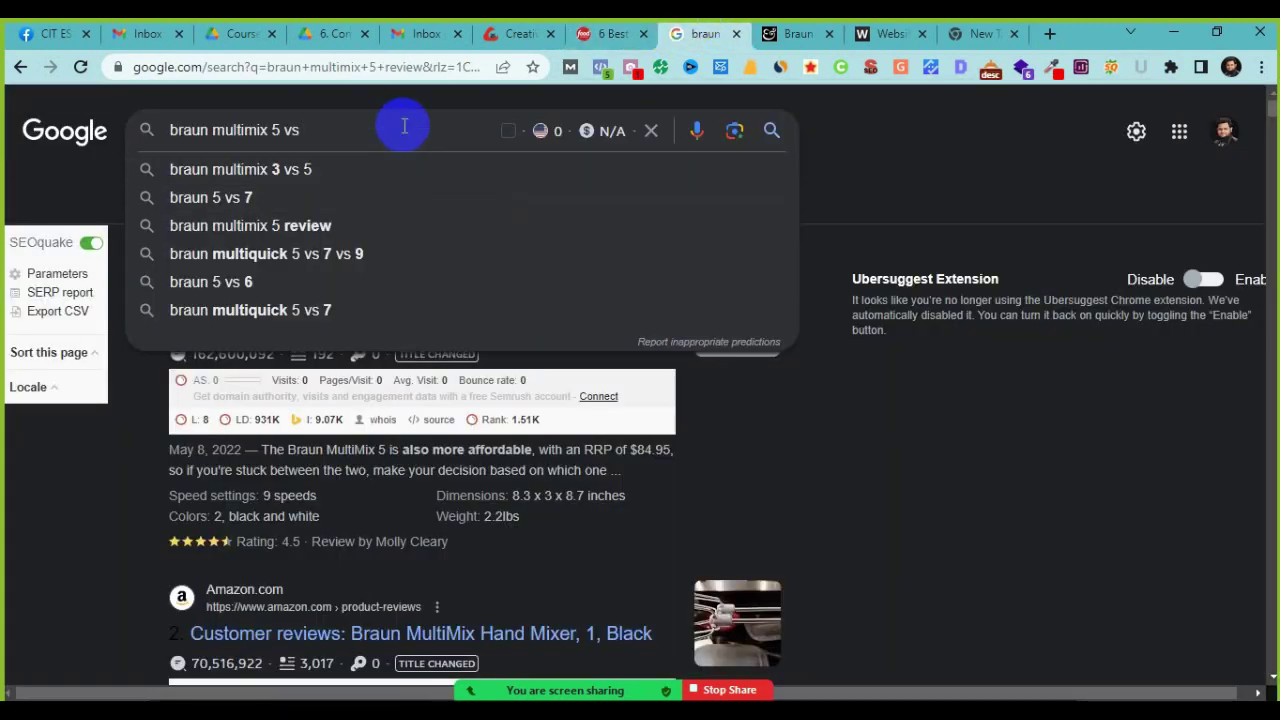
text(Cuisinart Power Advantage Plus 9-Speed Hand Mixer)
key(Return)
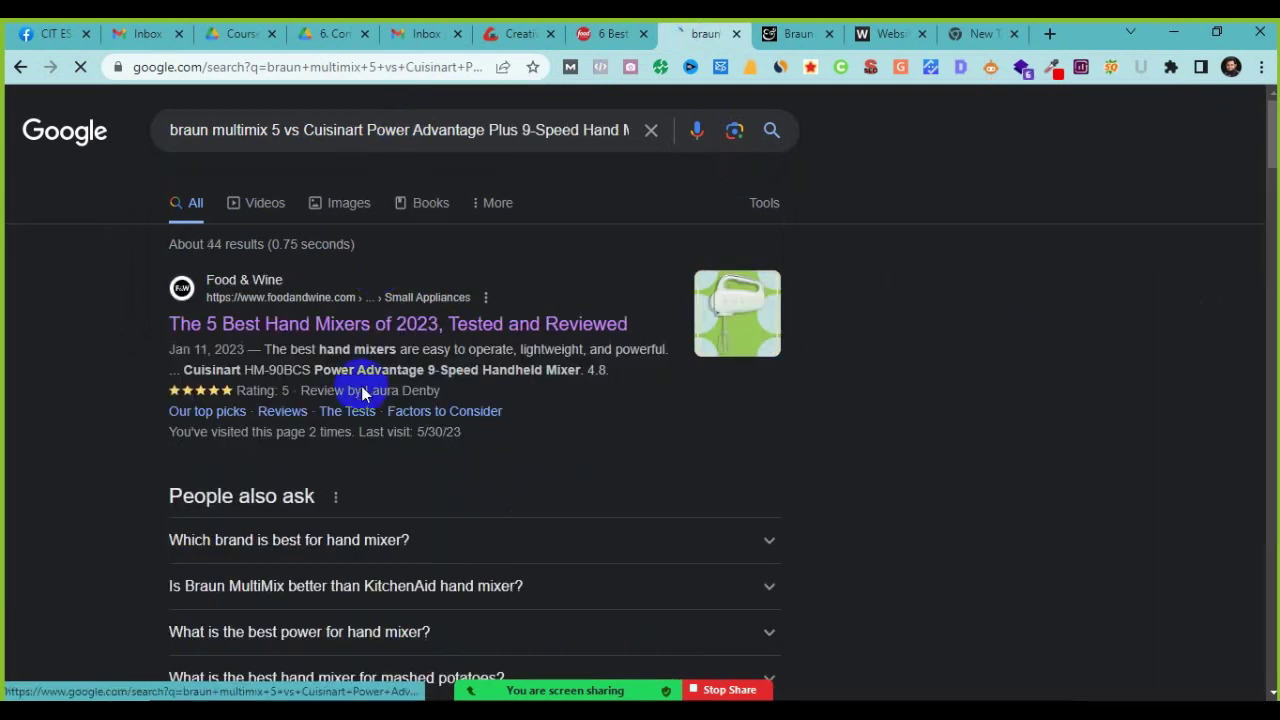
Step: Open the Bestviewsreviews comparison of the Braun HM5100 and Cuisinart mixers from the search results and dismiss the Google sign-in prompt
scroll(3, 485, down, 1)
scroll(3, 485, down, 3)
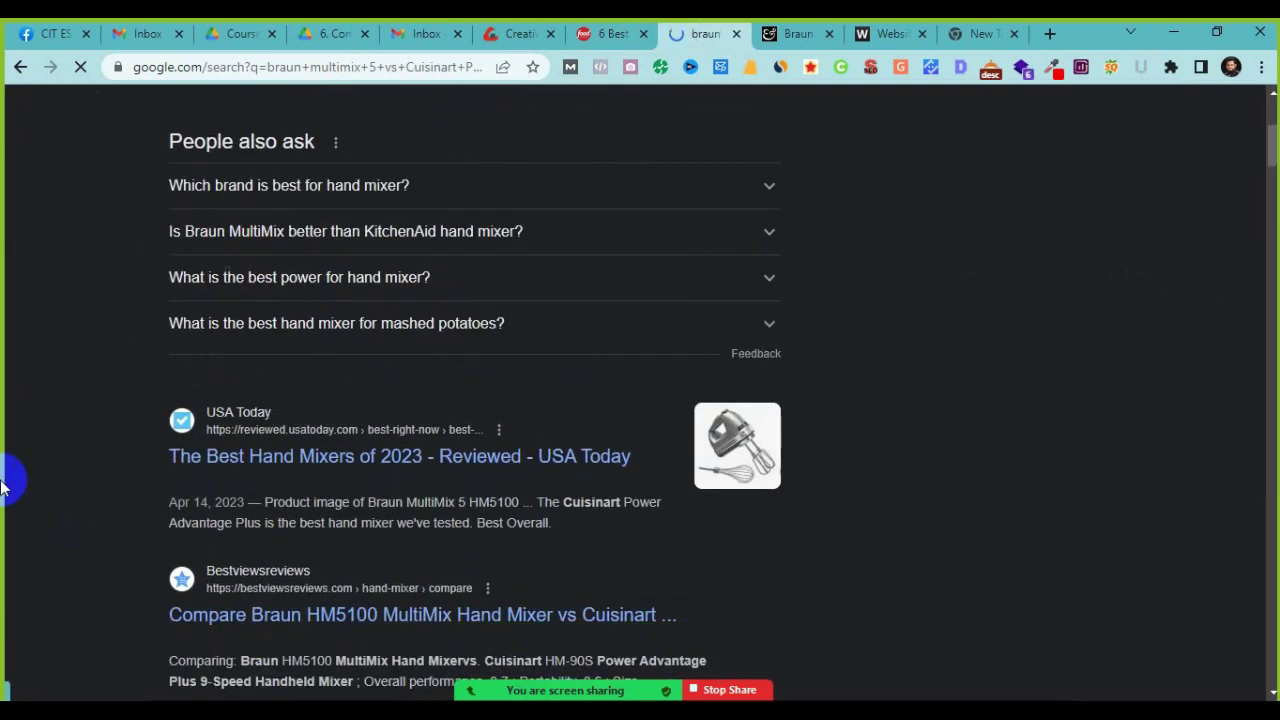
scroll(3, 485, down, 2)
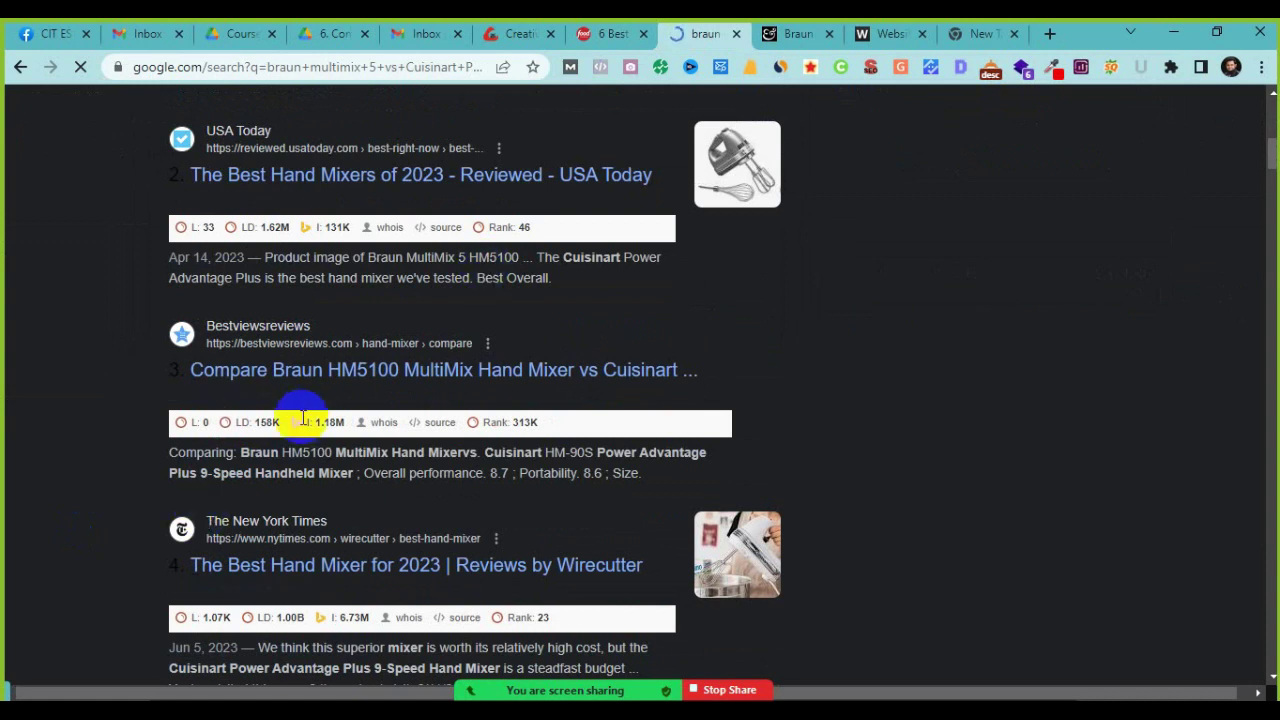
click(354, 383)
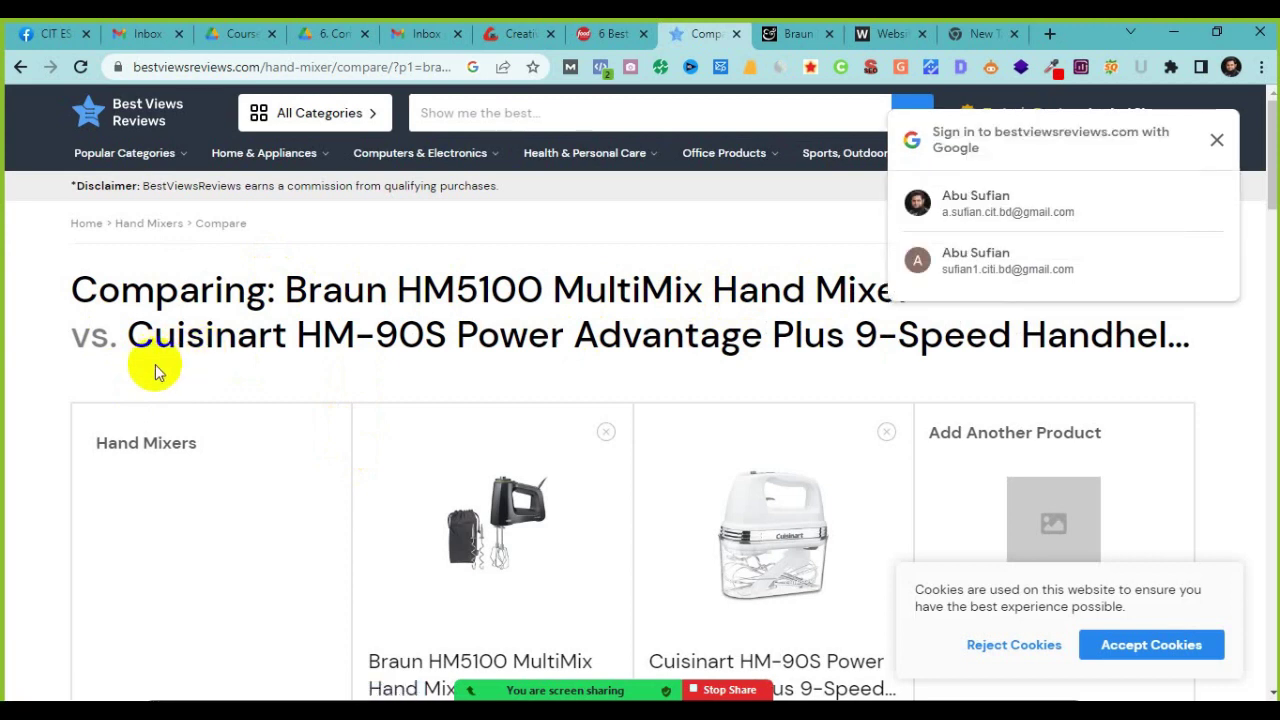
click(1217, 140)
Step: Look through the whole comparison page, from the product columns, ratings, pros and cons down to the footer and back to the products
scroll(447, 513, down, 3)
scroll(447, 513, down, 3)
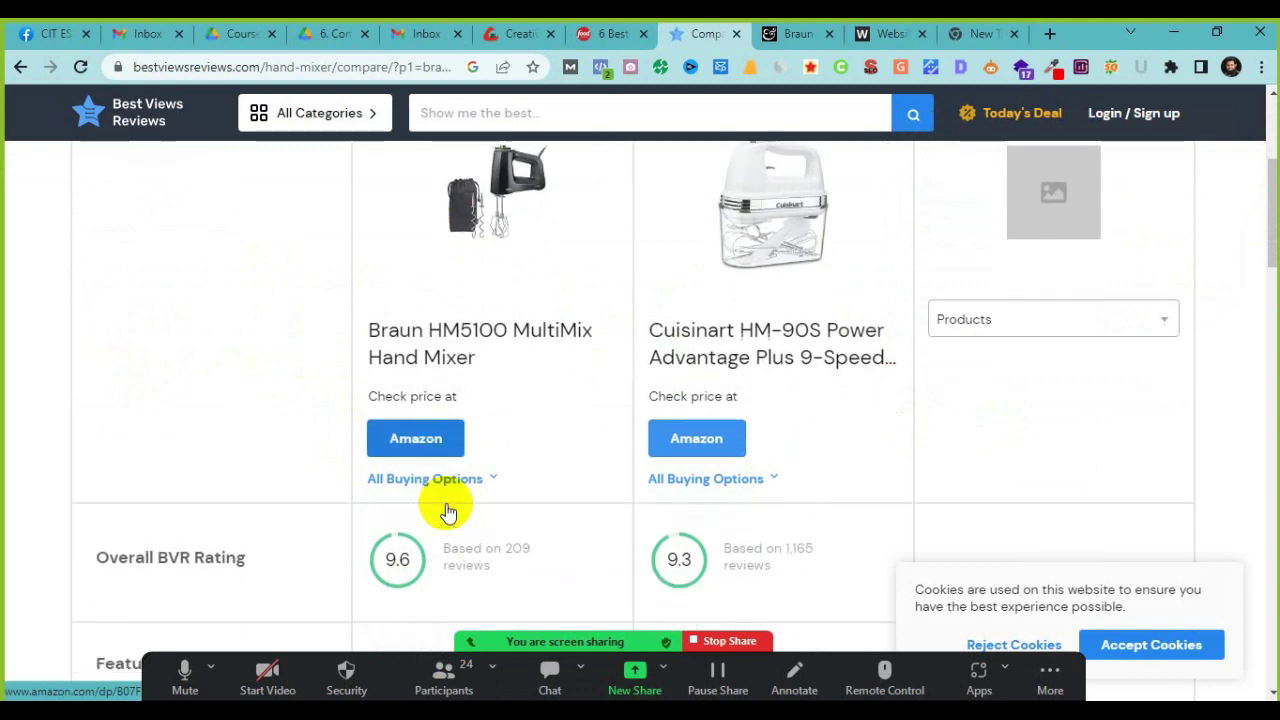
scroll(447, 513, up, 3)
scroll(447, 513, up, 2)
scroll(447, 513, down, 7)
scroll(447, 513, down, 10)
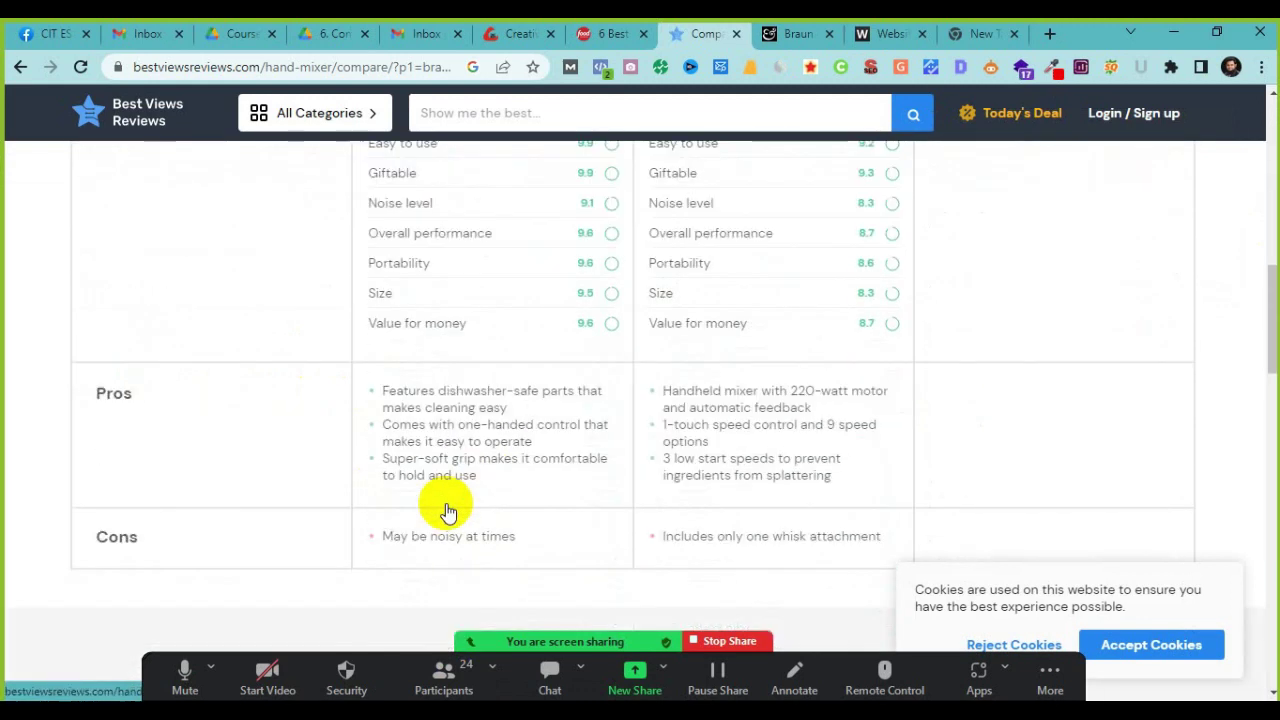
scroll(446, 508, down, 8)
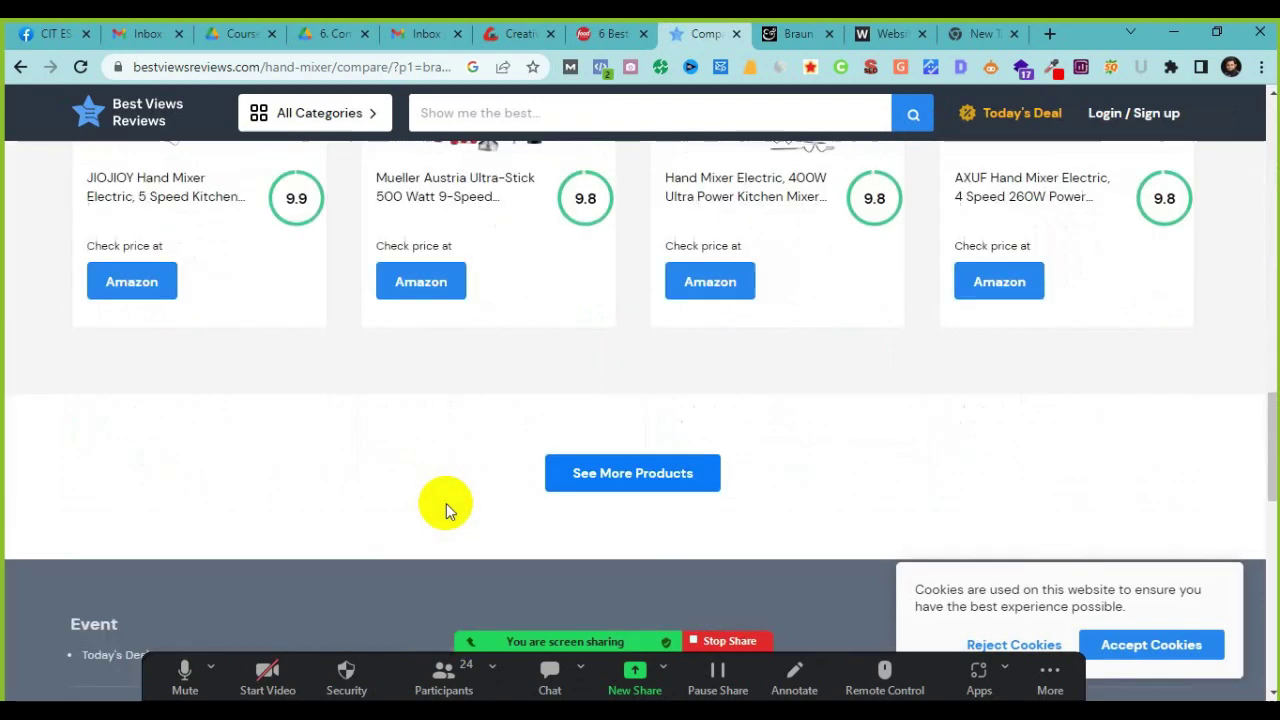
scroll(446, 510, down, 3)
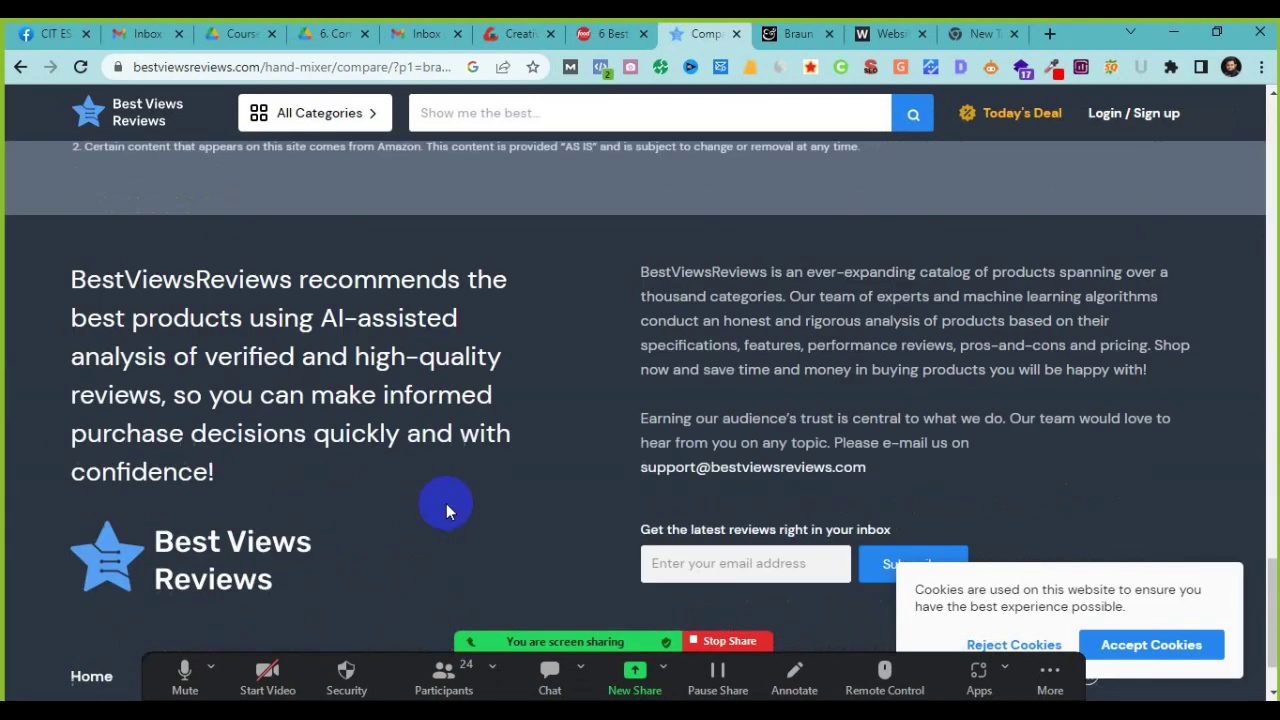
scroll(446, 510, up, 10)
scroll(446, 503, up, 15)
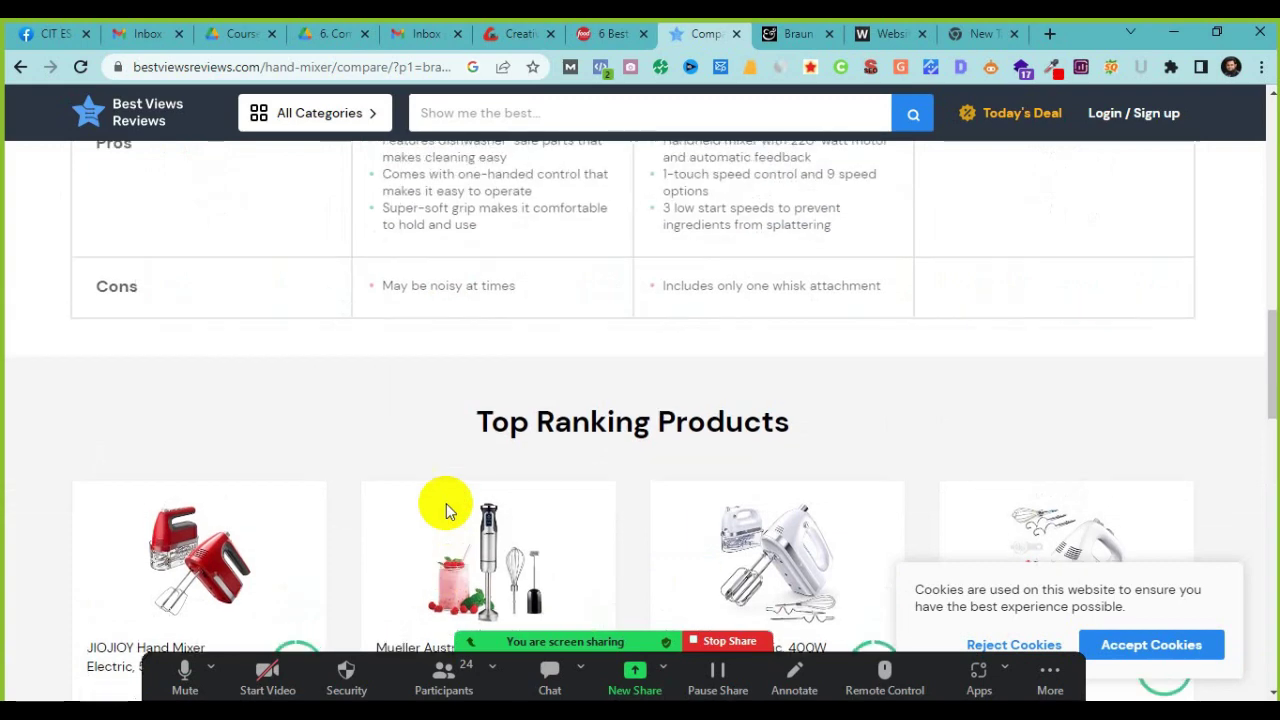
scroll(446, 505, up, 3)
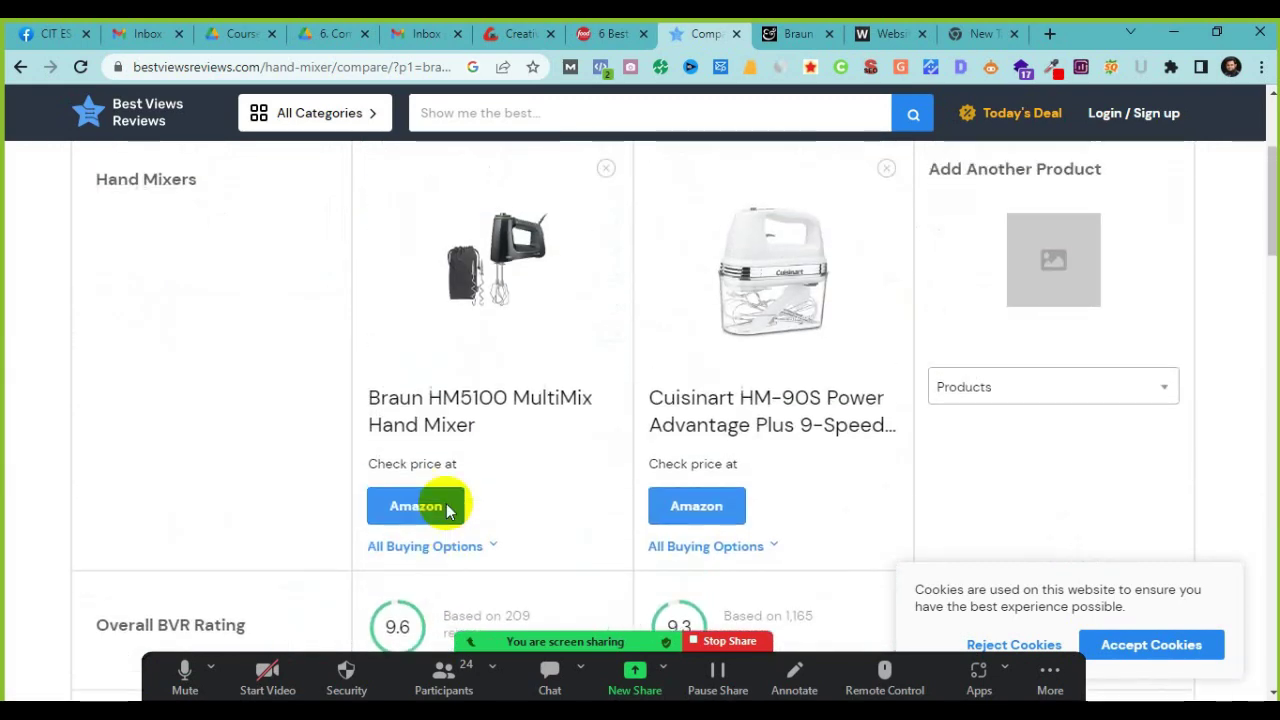
Step: Review the comparison table's Features, Pros and Cons rows and the Top Ranking Products section again, ending at the page title
scroll(446, 508, down, 4)
scroll(446, 510, down, 6)
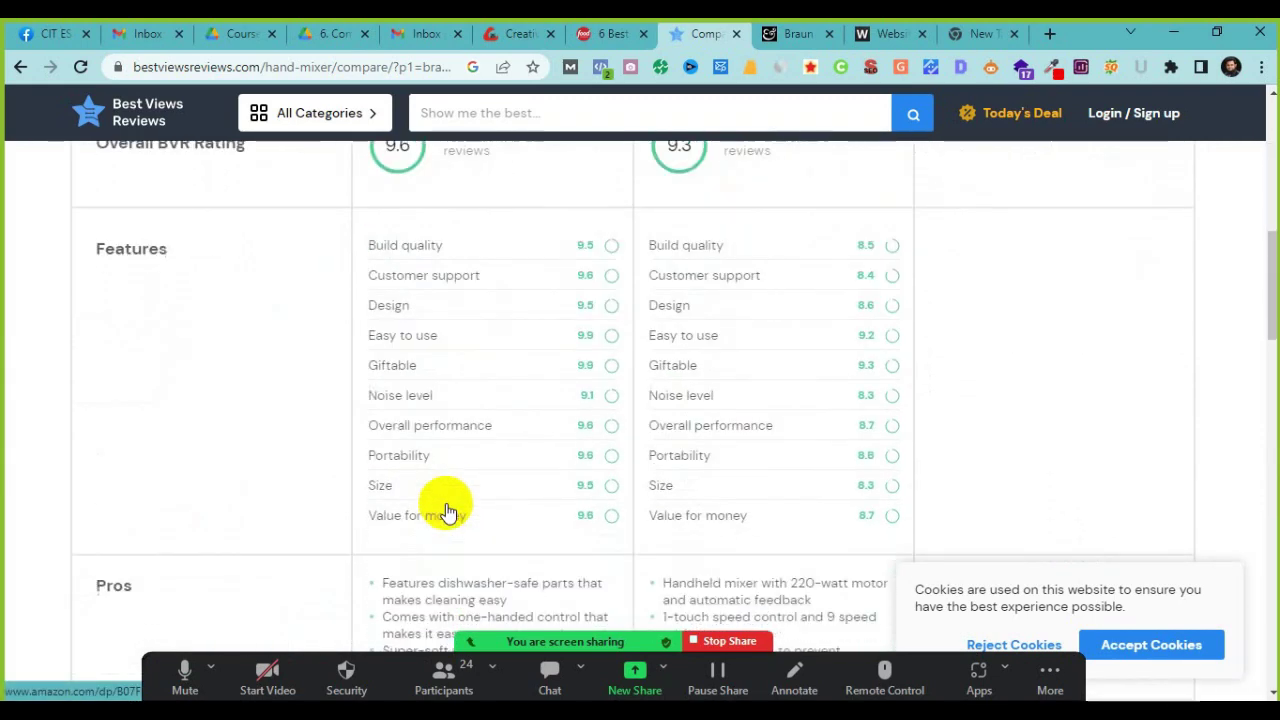
scroll(446, 503, down, 6)
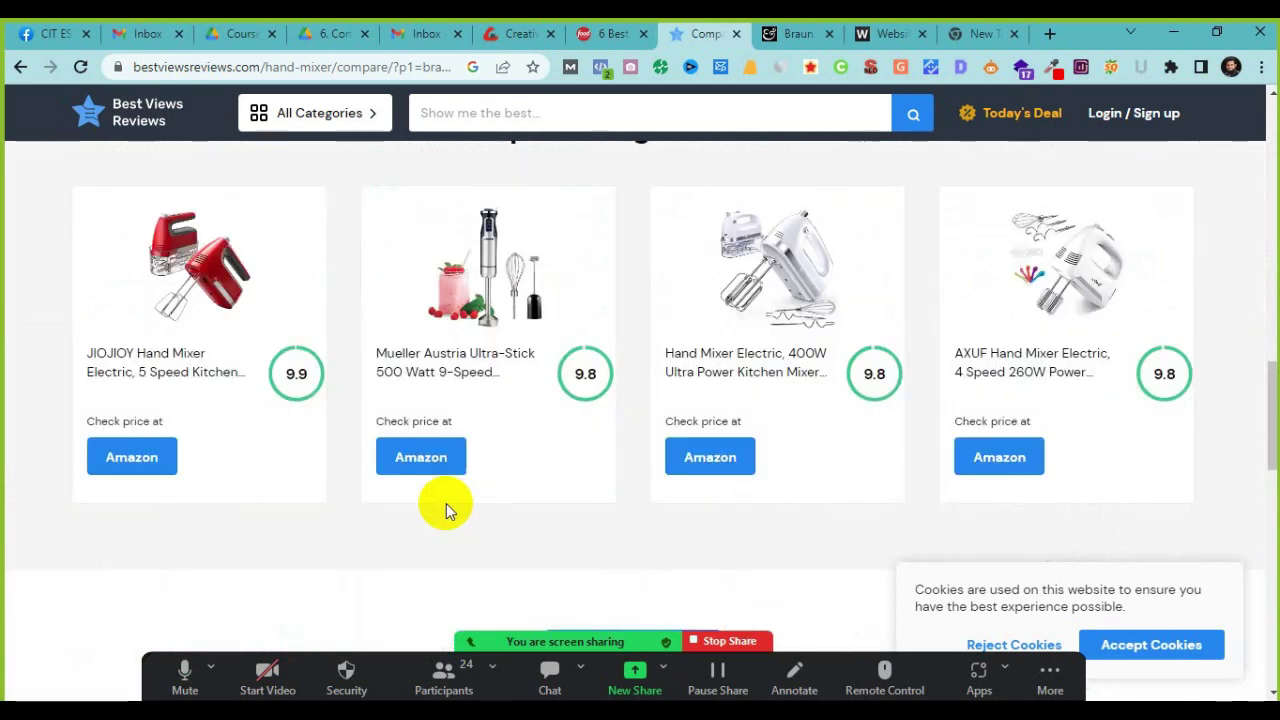
scroll(446, 503, up, 3)
scroll(446, 503, up, 10)
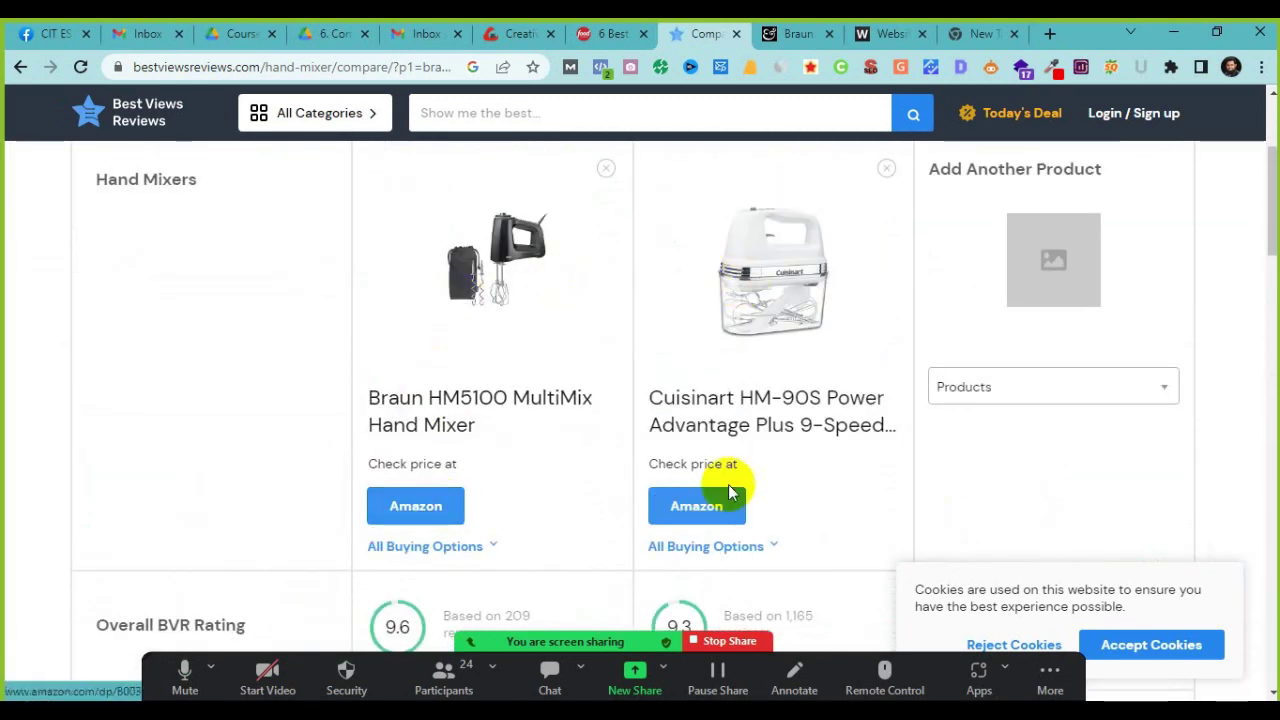
scroll(728, 503, up, 2)
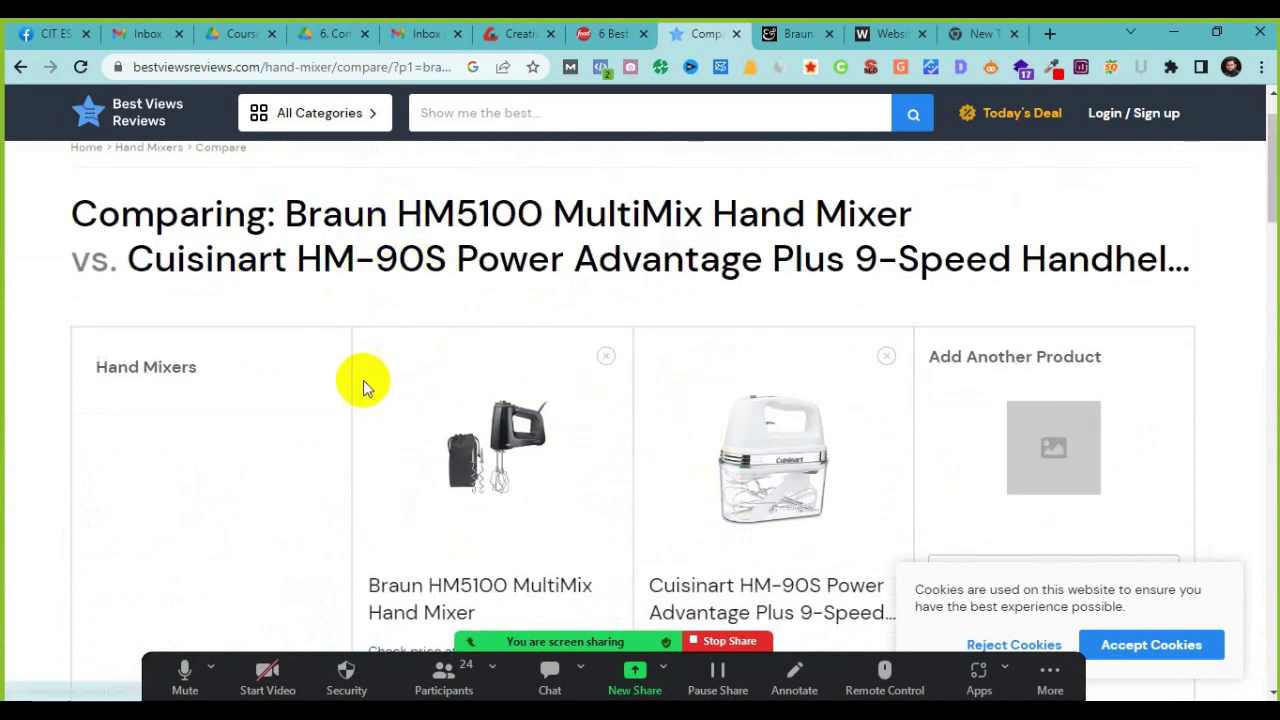
scroll(457, 443, down, 3)
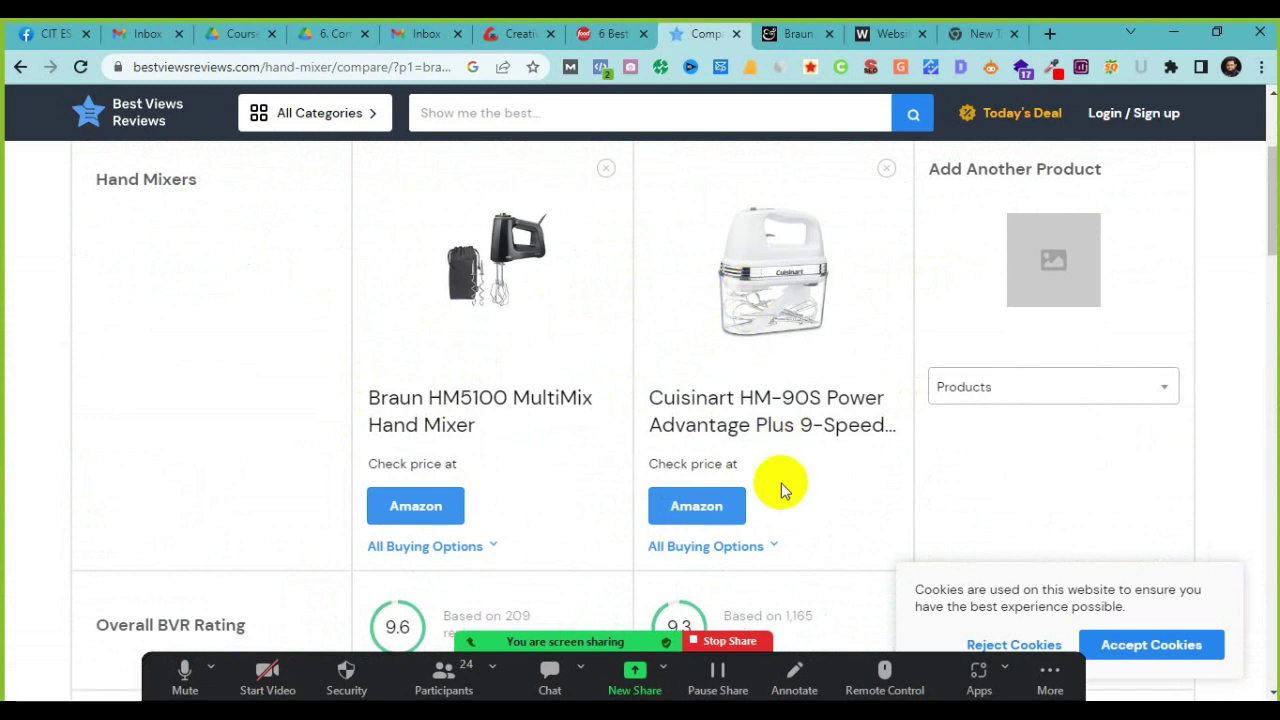
scroll(388, 450, down, 7)
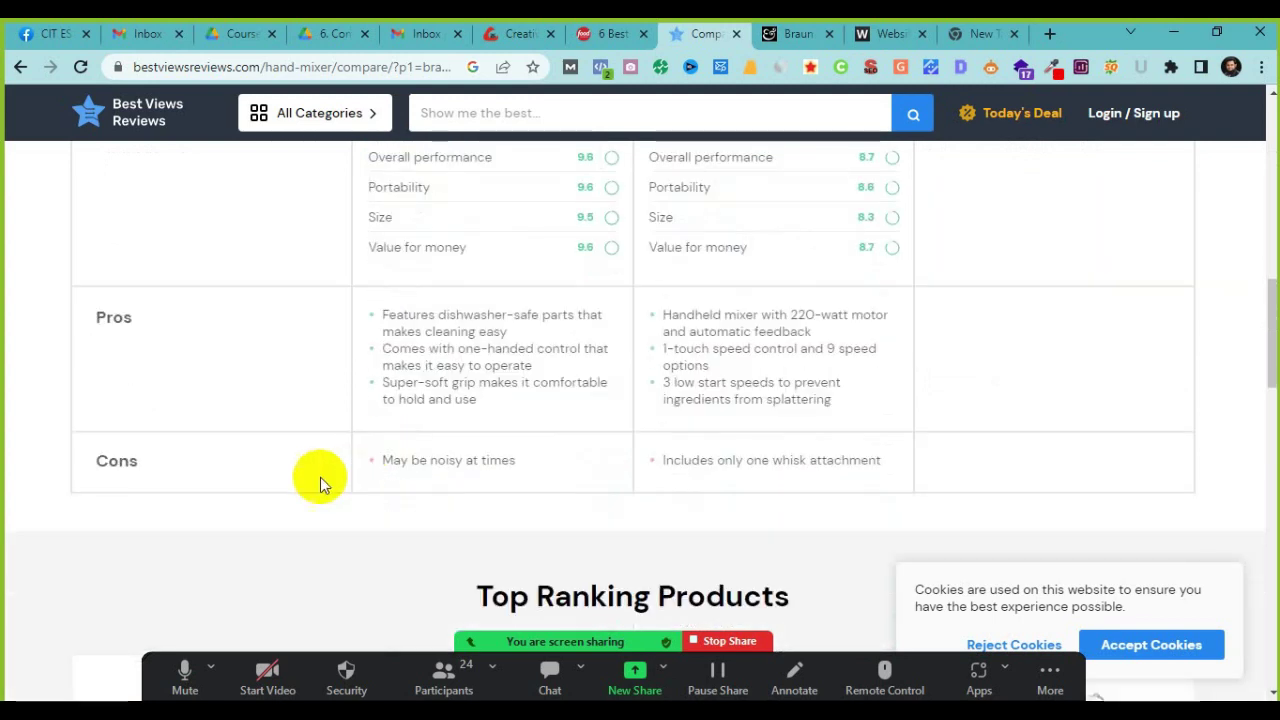
scroll(617, 512, up, 10)
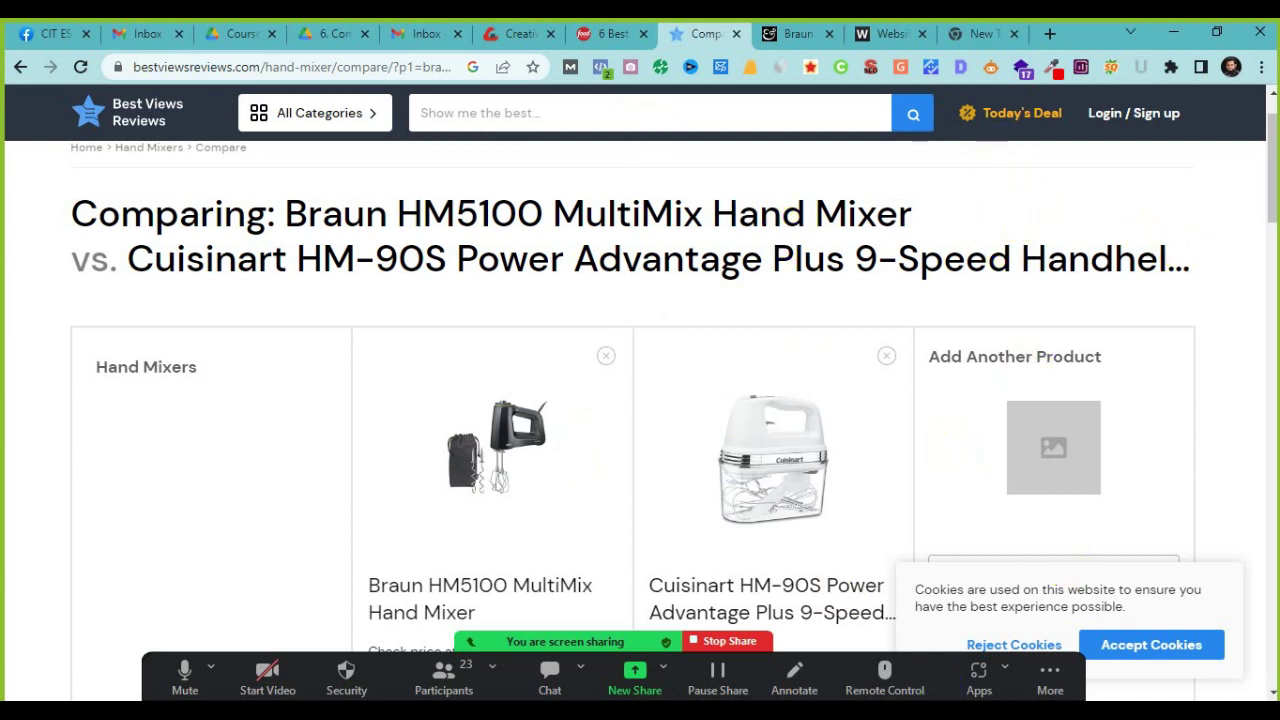
Step: Switch to the Word course outline and highlight "How to" under Types of content
key(alt+Tab)
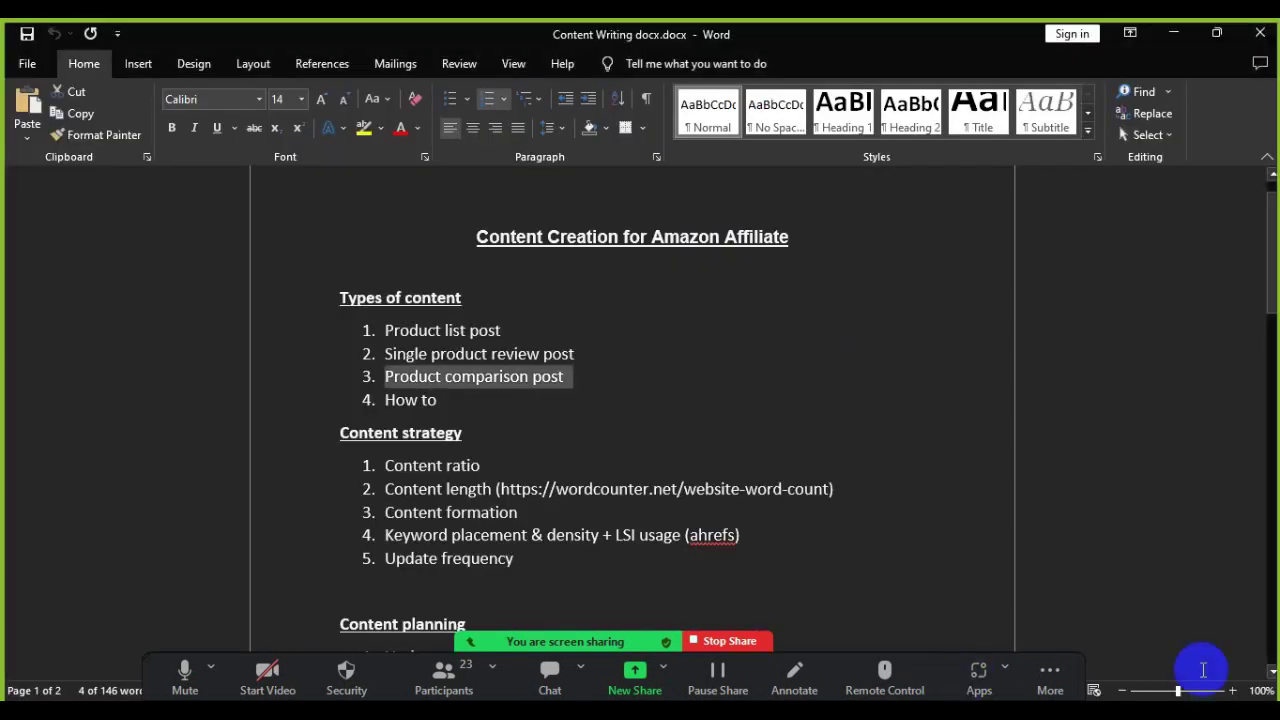
click(402, 403)
drag(389, 399, 420, 399)
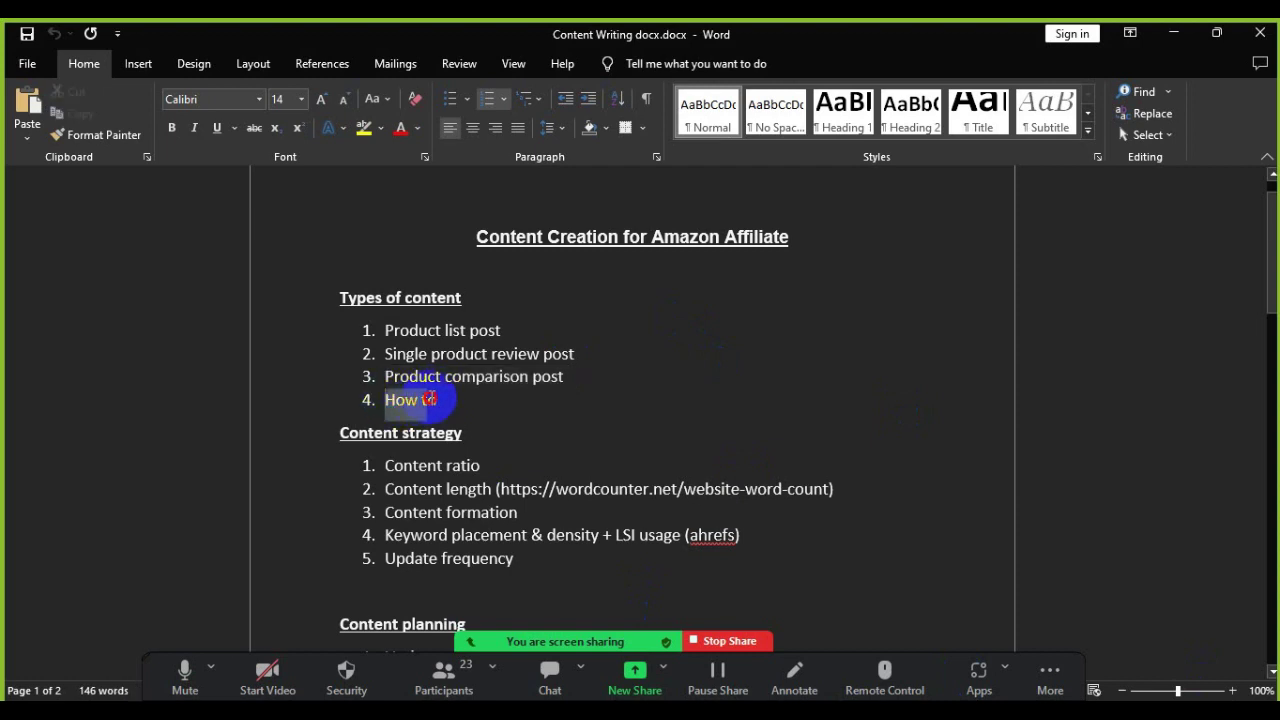
click(660, 486)
Step: Point out the product list, single product review and product comparison posts in the outline, ending with the cursor at "Product list post"
click(430, 330)
double_click(430, 330)
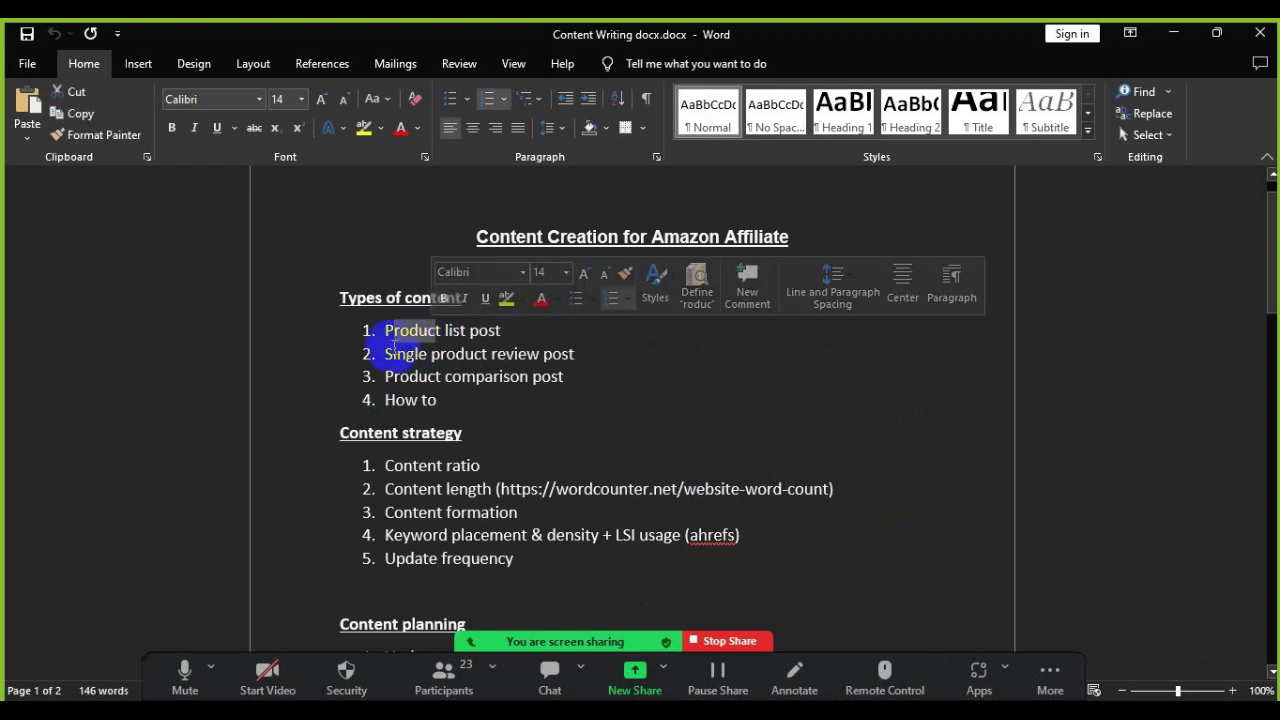
drag(487, 356, 408, 378)
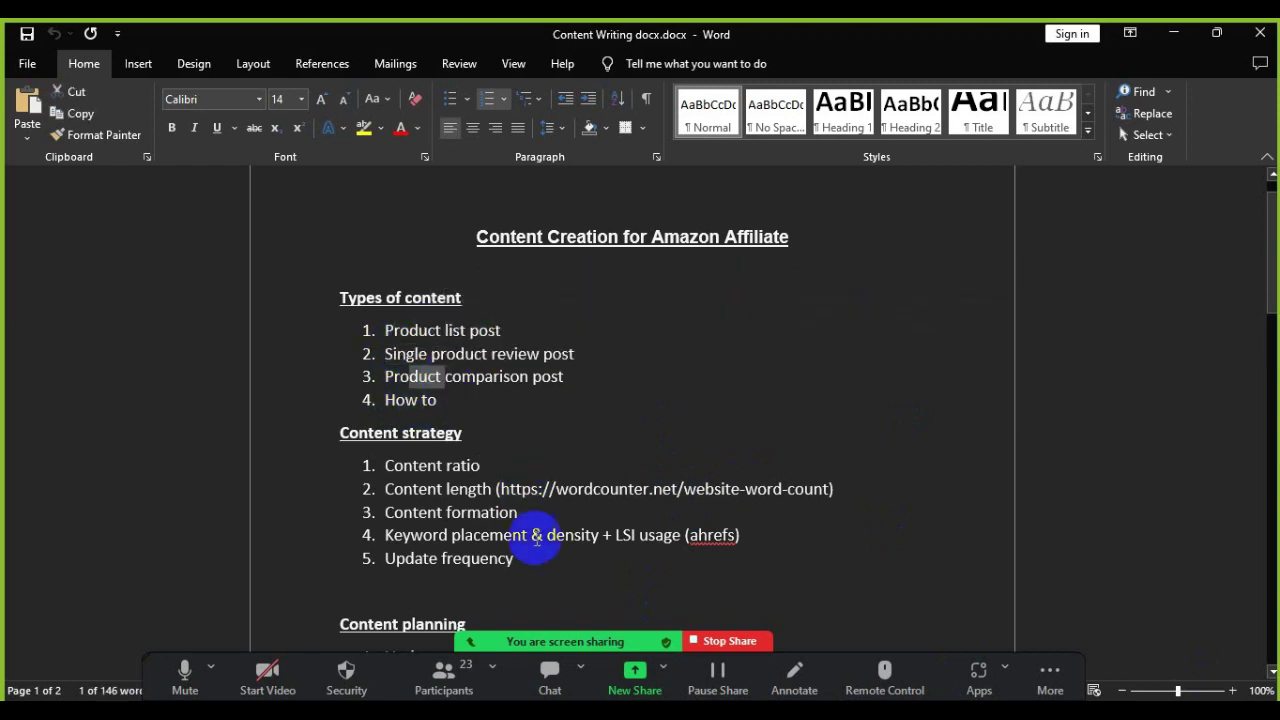
click(388, 338)
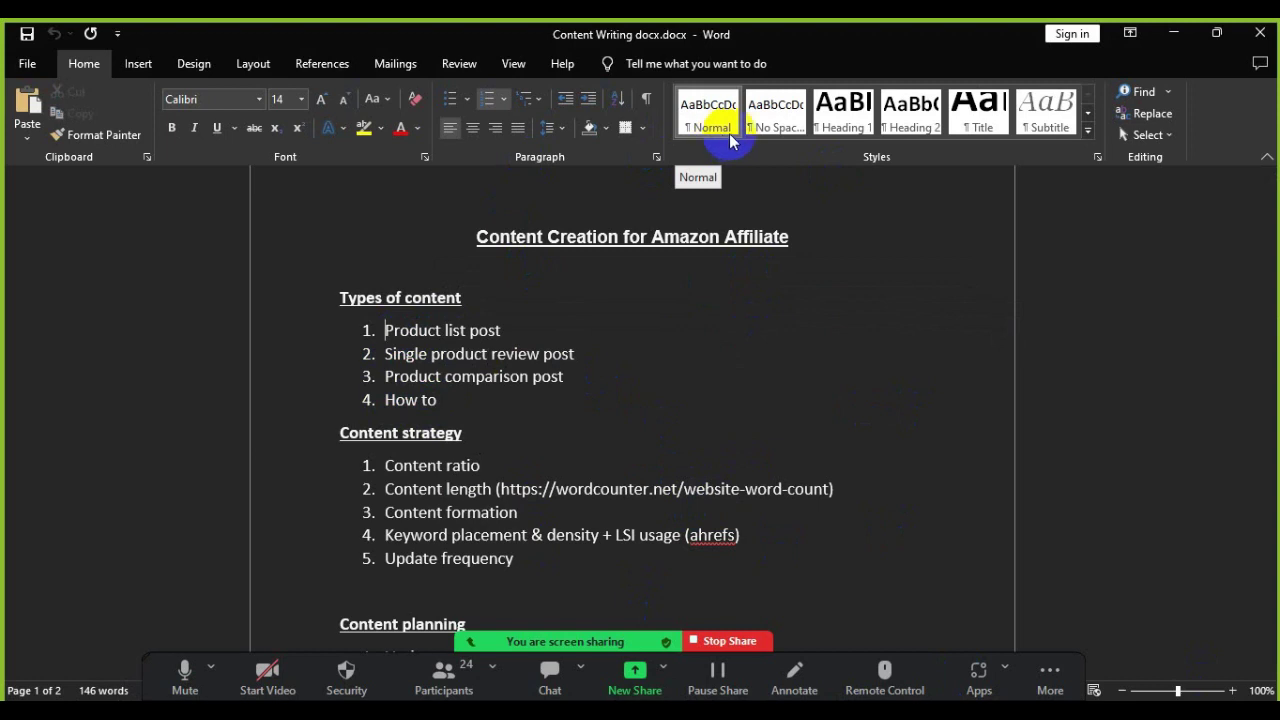
Step: Highlight "How to" again and move the highlight to the first three entries under Types of content
drag(389, 400, 434, 412)
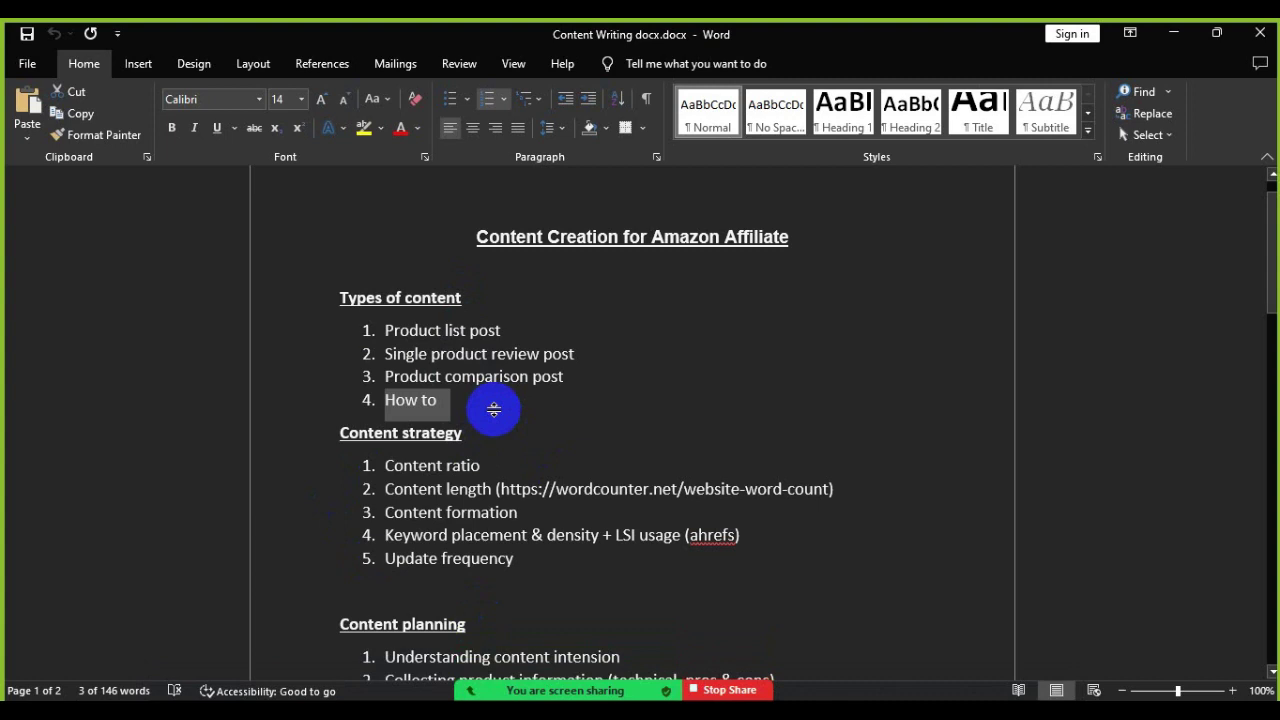
click(436, 400)
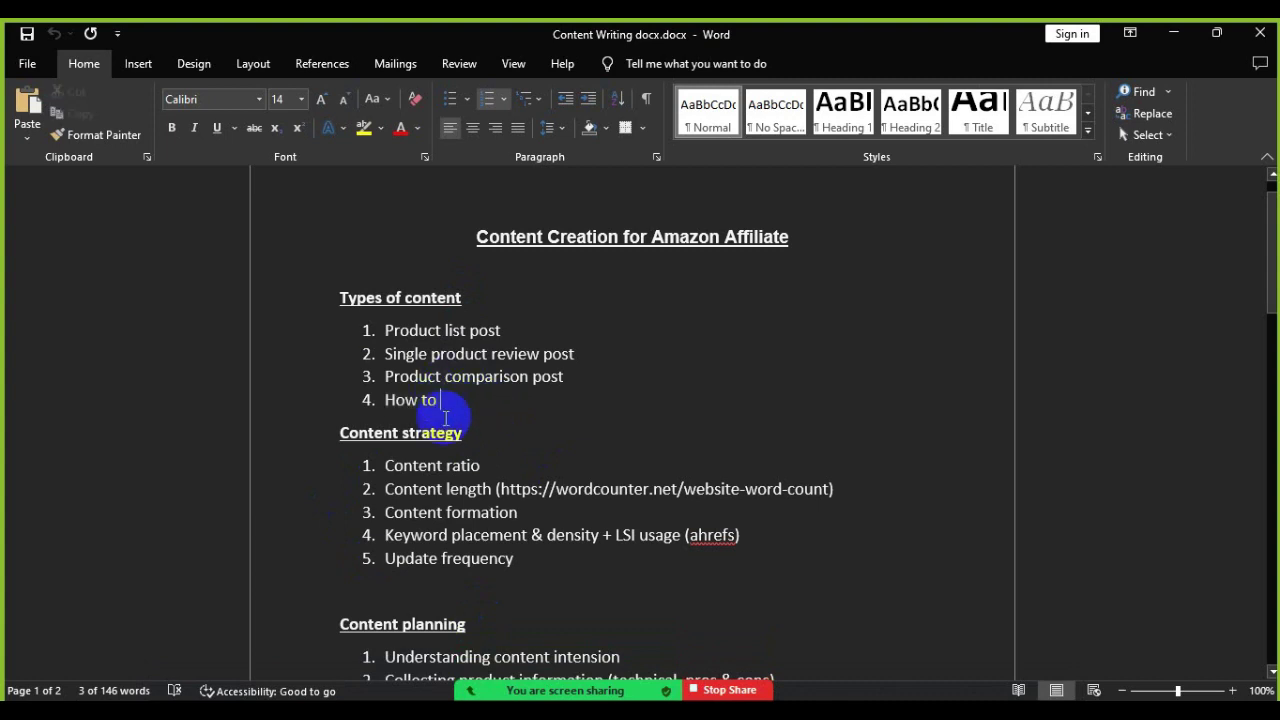
drag(419, 333, 566, 374)
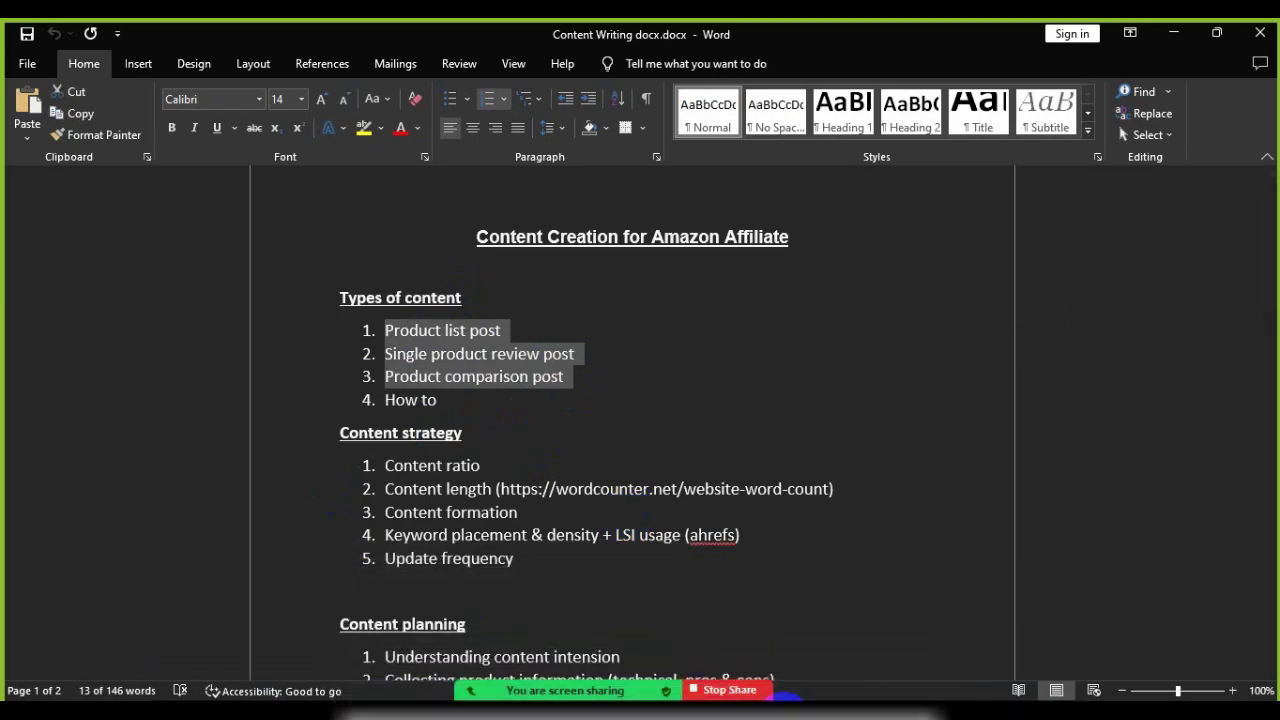
Step: Switch back to Chrome and open the Braun HM5100 MultiMix's Amazon listing from the comparison table
key(alt+Tab)
scroll(406, 537, down, 5)
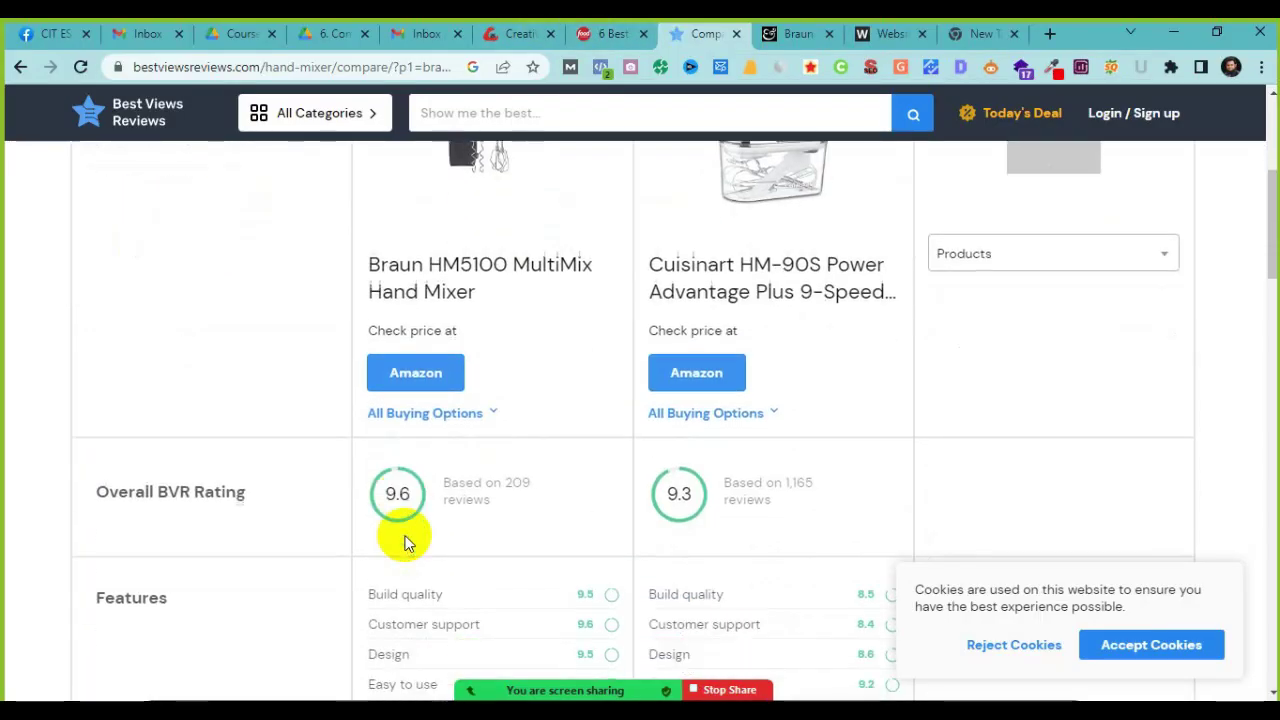
scroll(406, 537, up, 1)
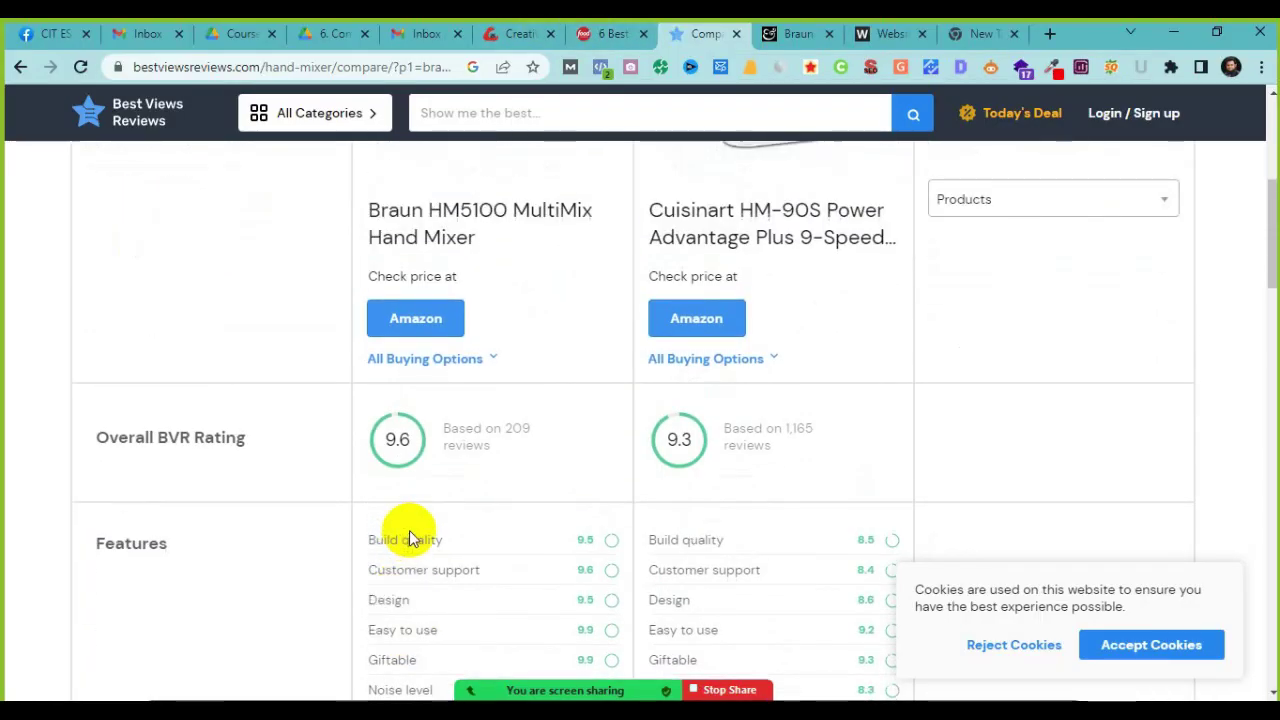
click(408, 323)
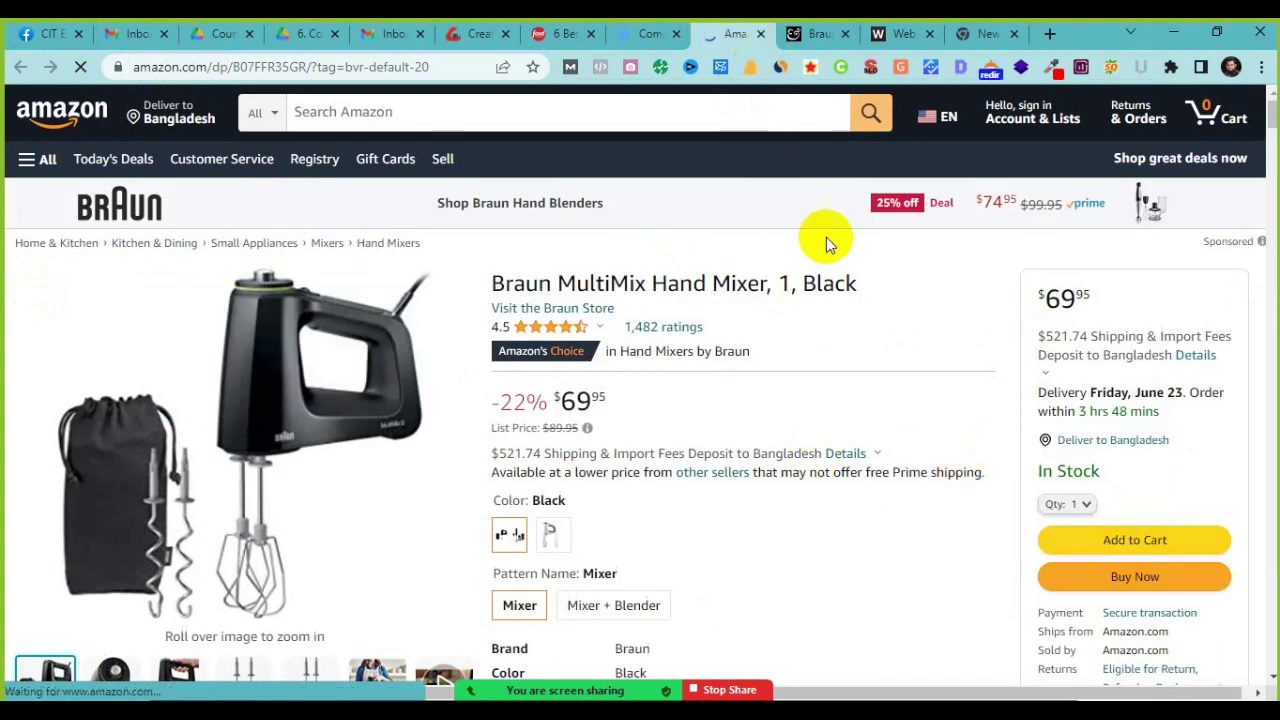
Step: Point out Add to Cart on the Braun mixer's Amazon listing, close the listing and return to the start of the comparison page
click(1130, 543)
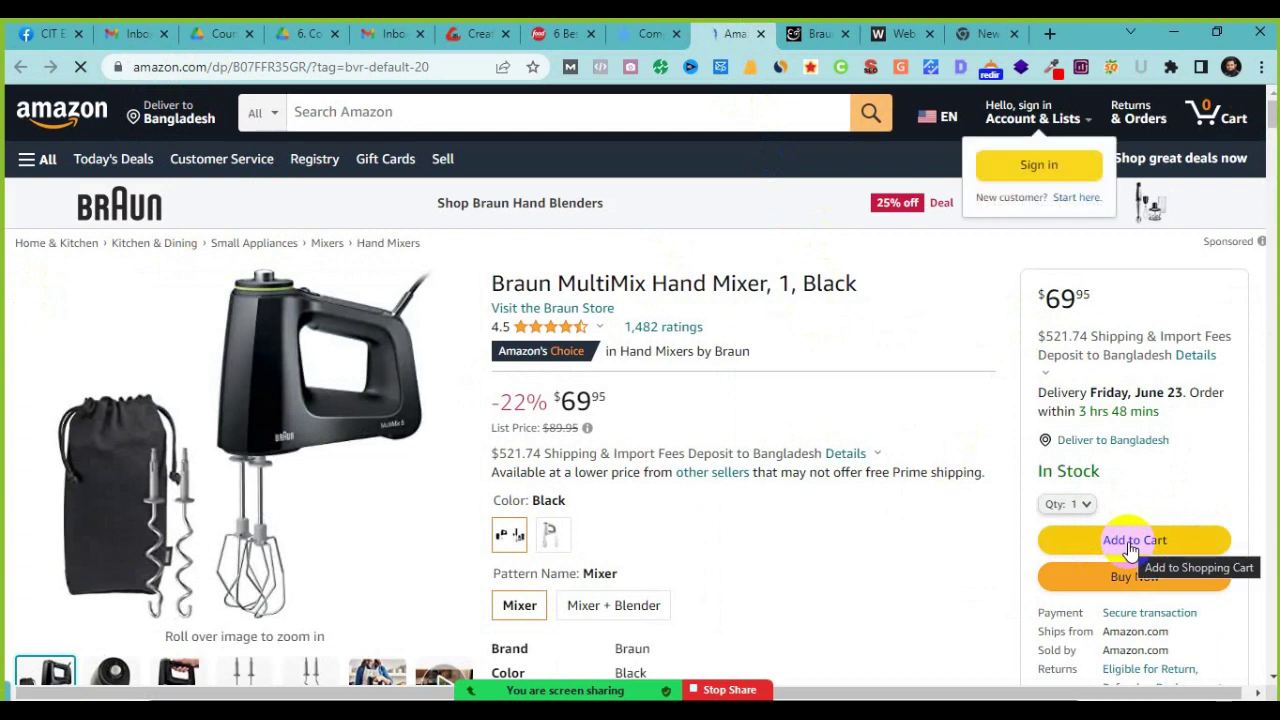
click(761, 34)
scroll(517, 510, up, 5)
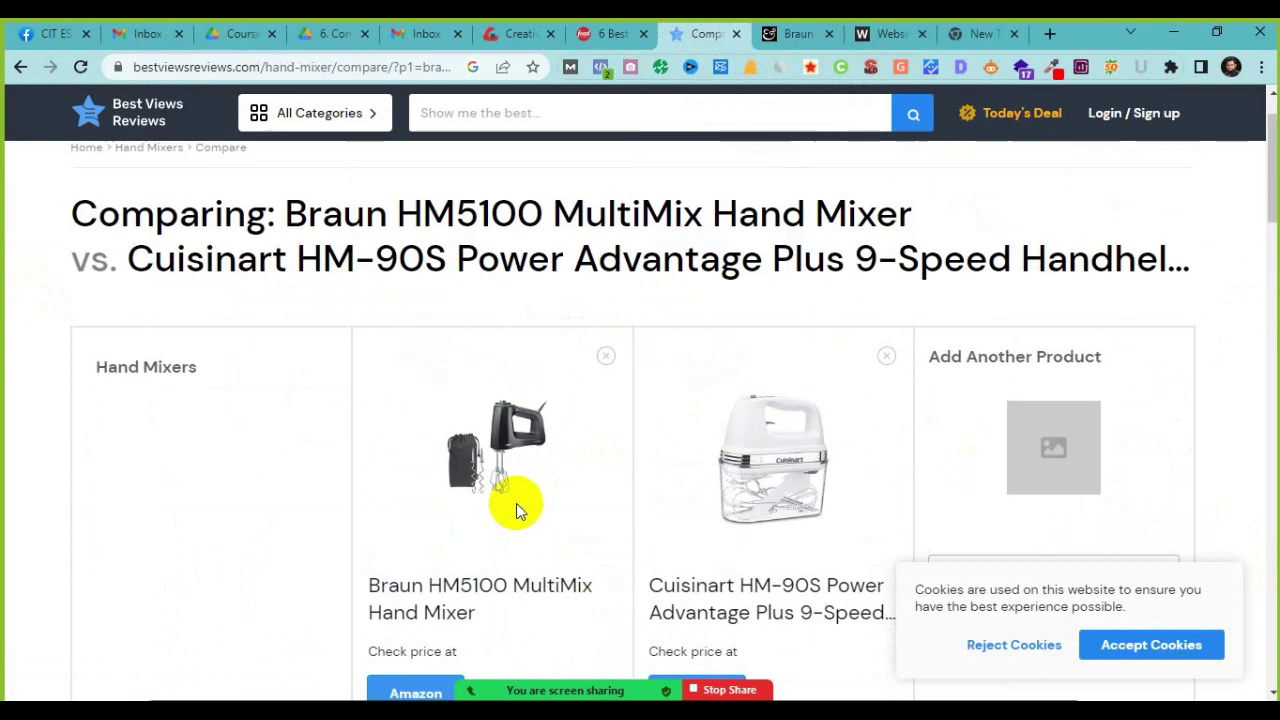
Step: In the Homes & Gardens Braun MultiMix 5 review, open the Amazon deal below the introduction, look over the listing and close it
click(801, 34)
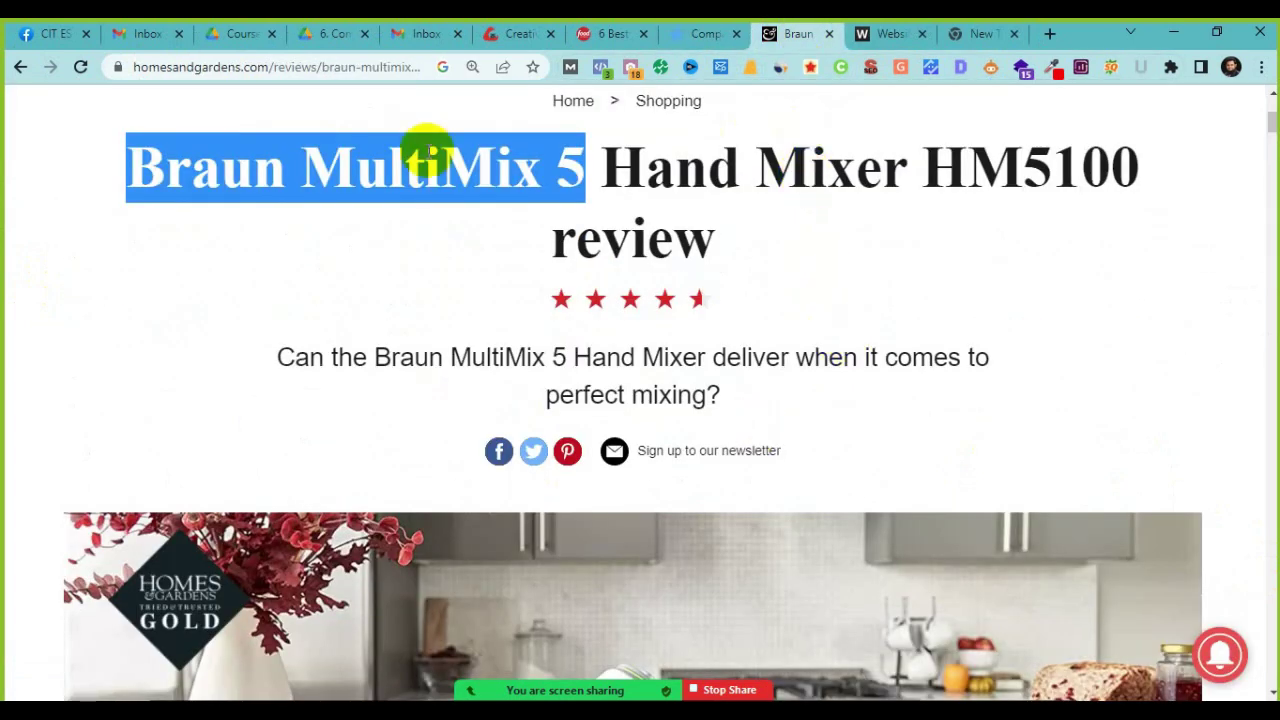
scroll(546, 565, down, 8)
scroll(546, 565, down, 10)
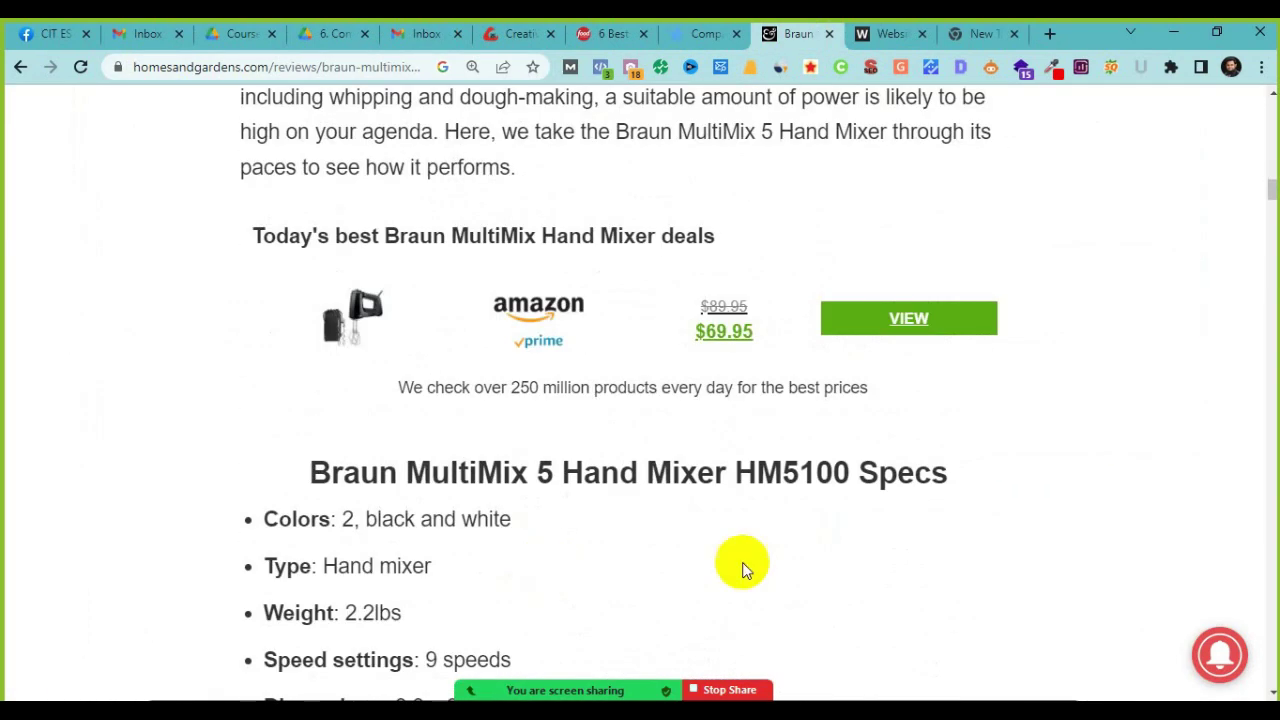
click(906, 318)
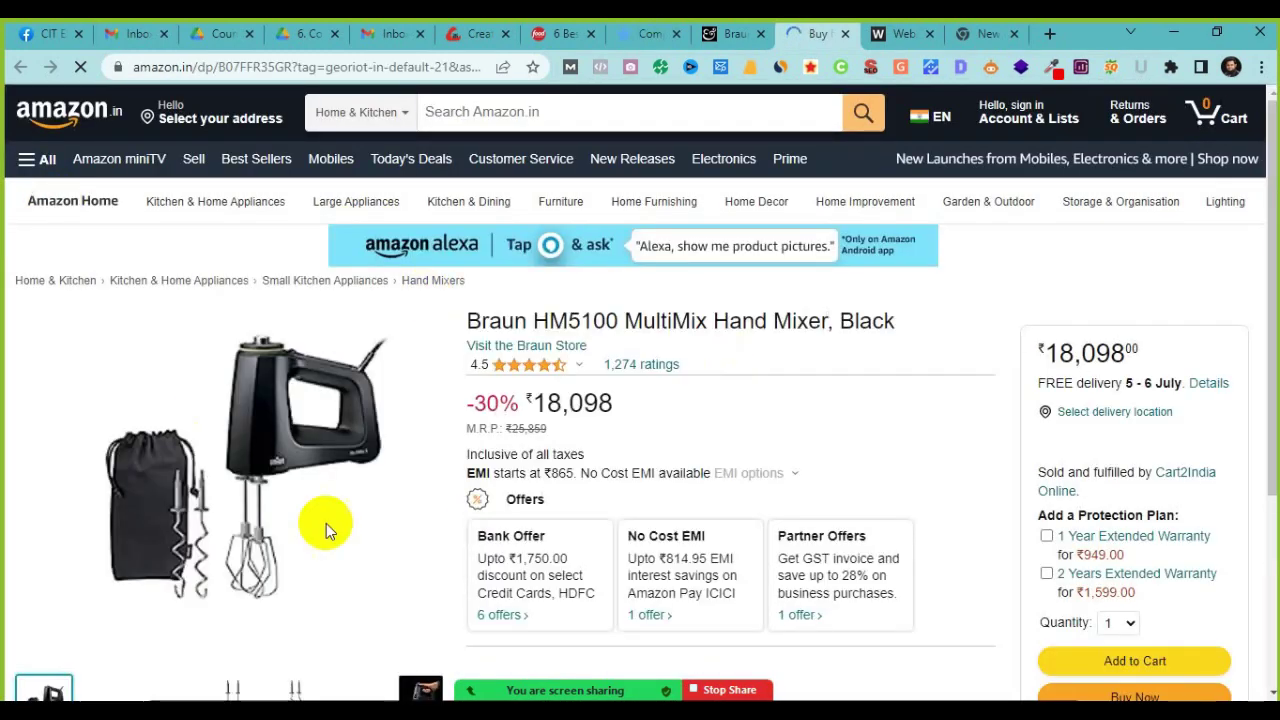
scroll(457, 557, down, 2)
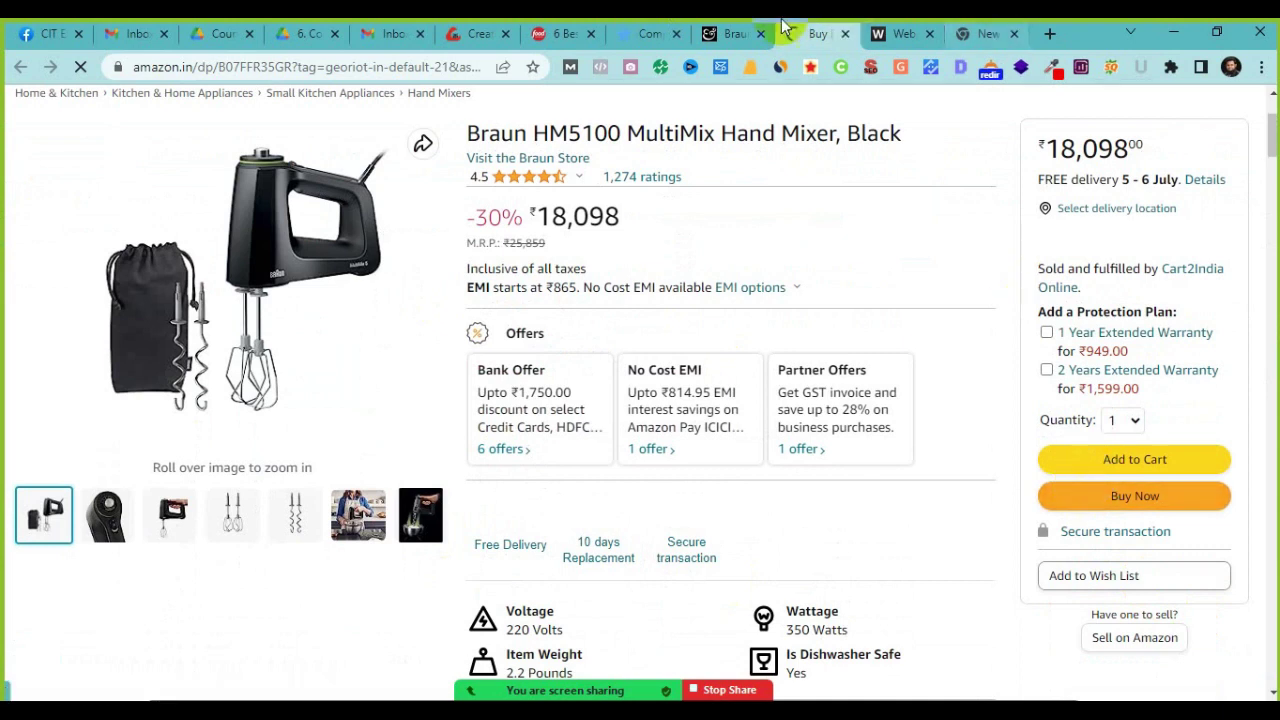
key(ctrl+w)
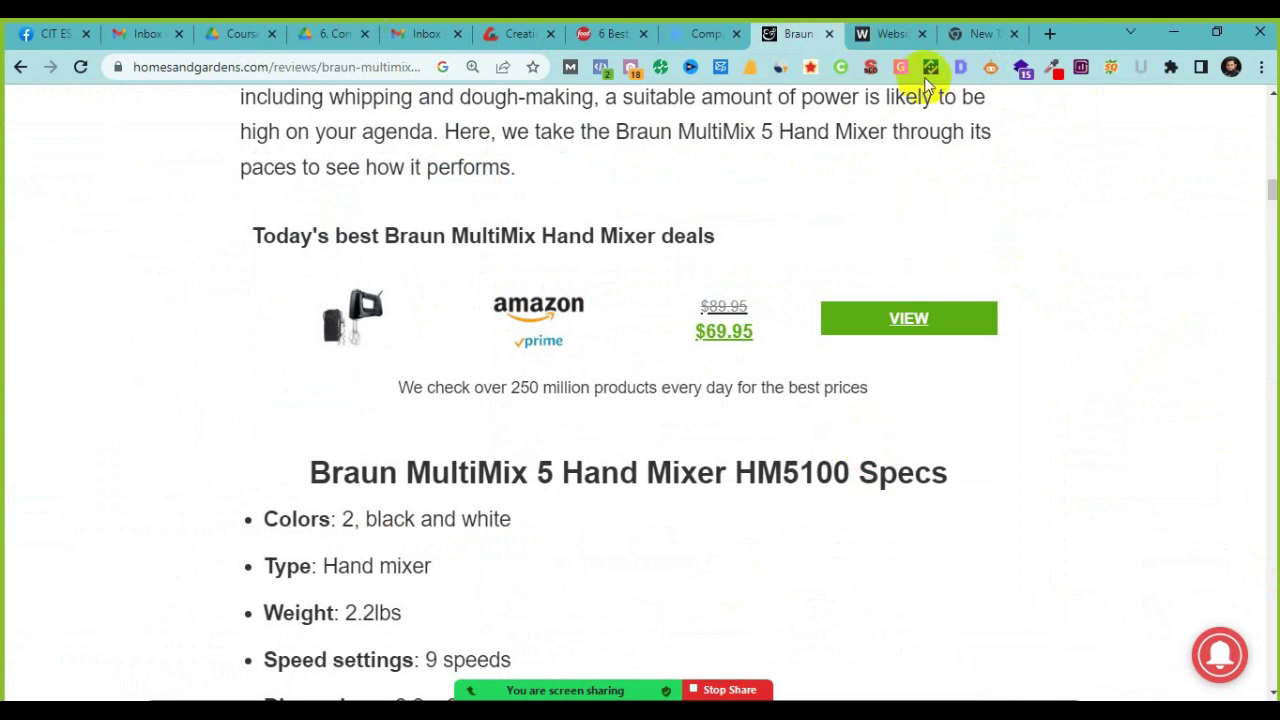
Step: In the blank browser tab, replace the leftover address with a Google search for "how to wash hand mixer"
click(965, 39)
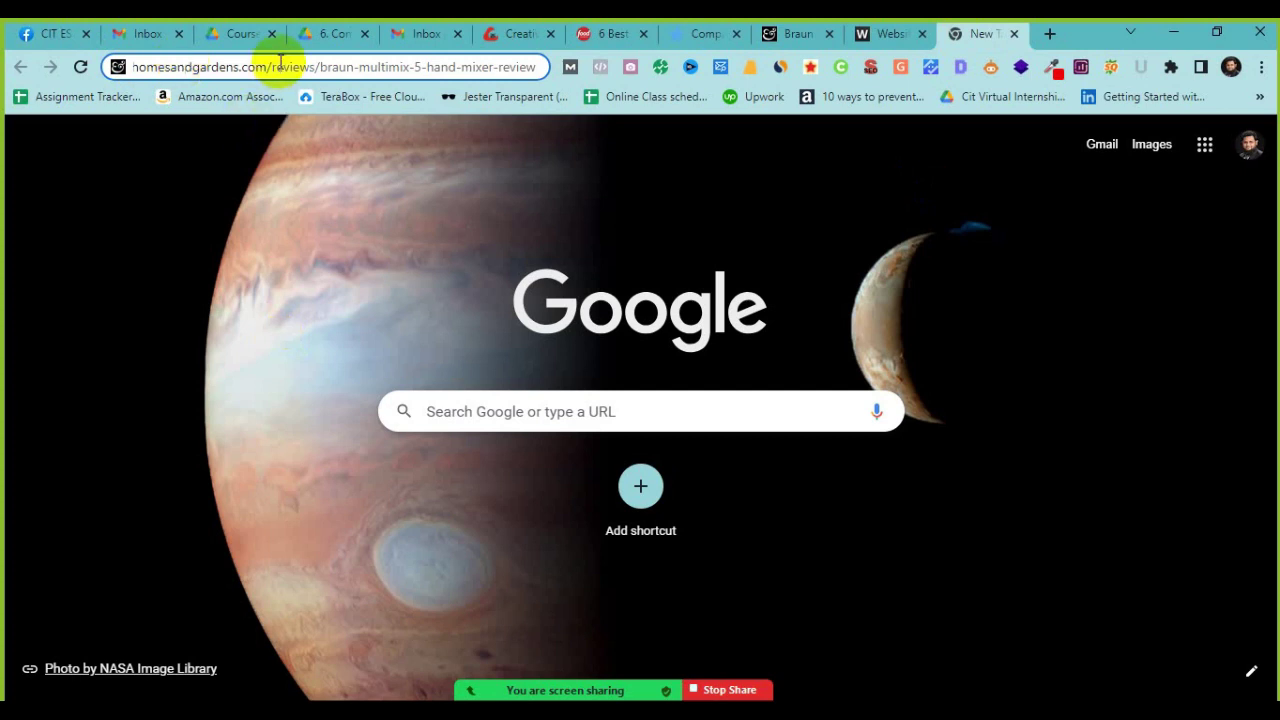
text(how to)
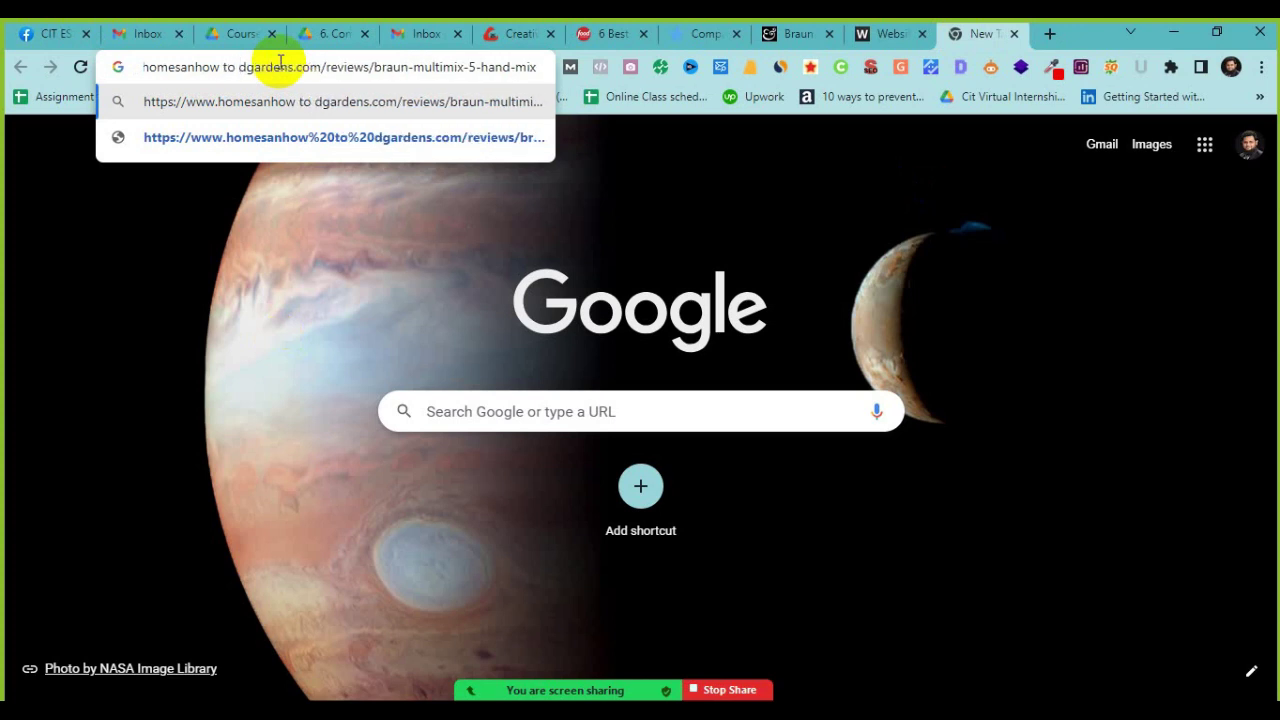
key(ctrl+a)
key(BackSpace)
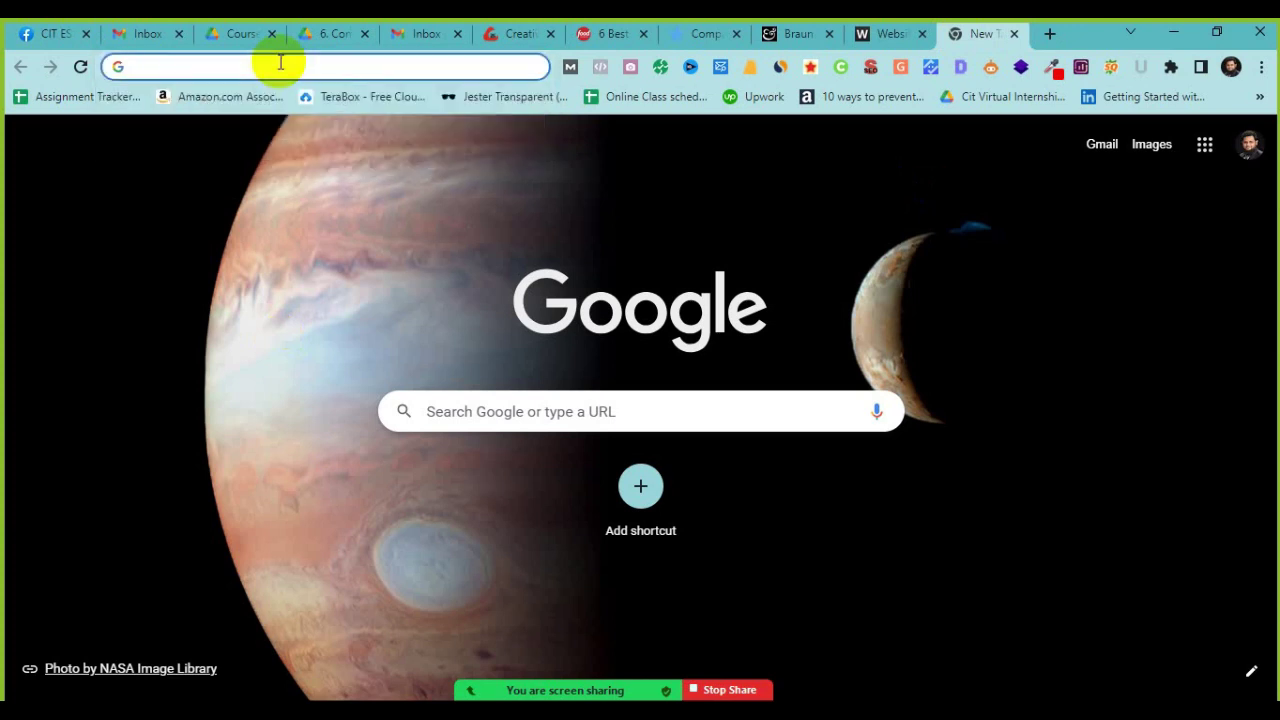
text(how to )
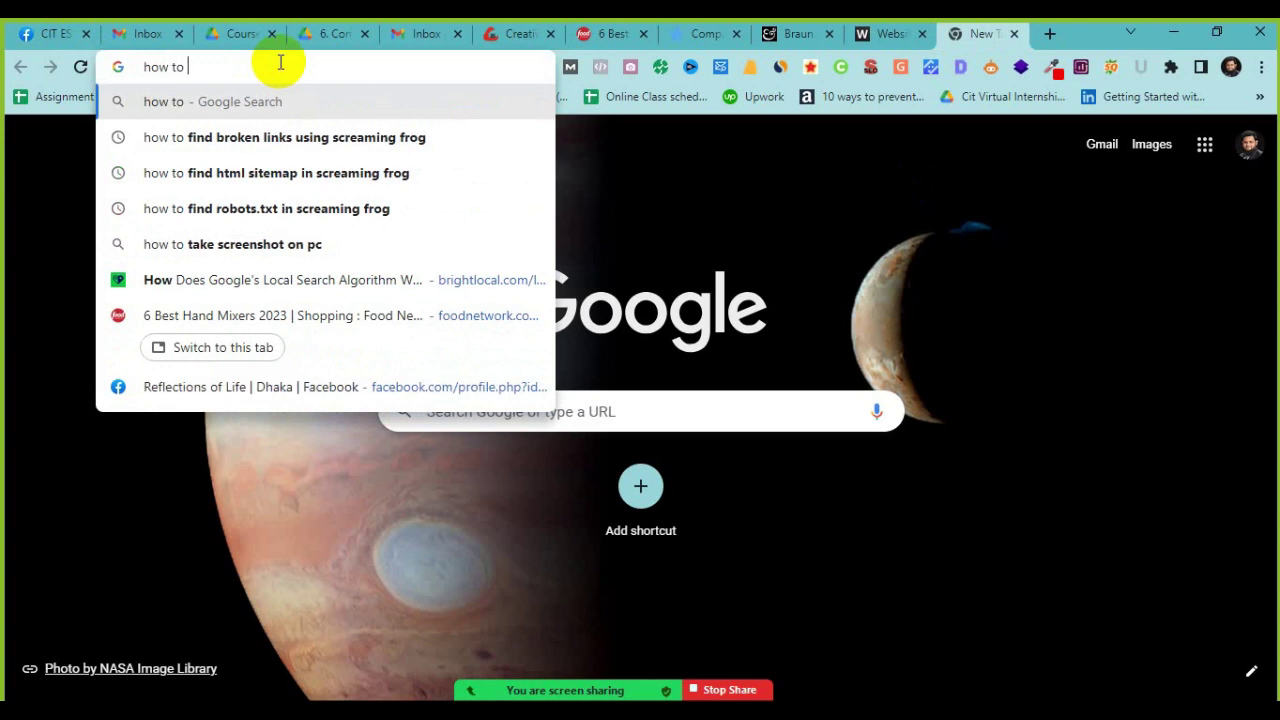
text(wash hand)
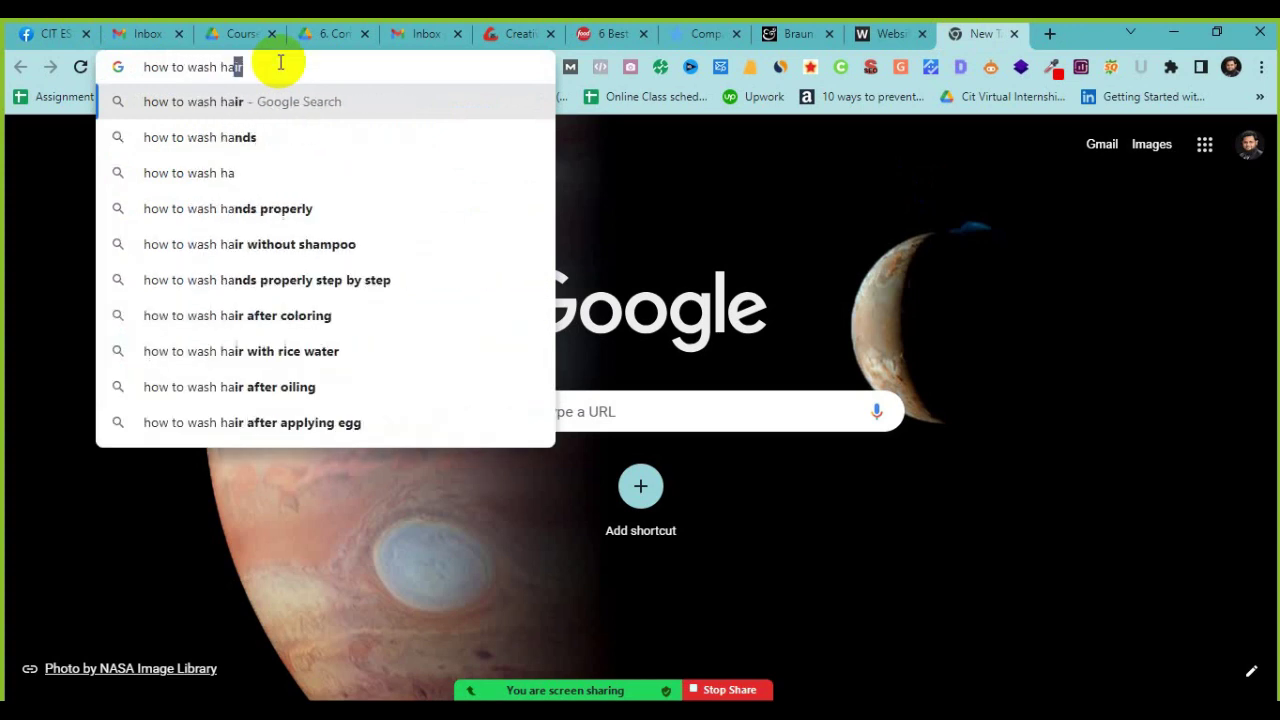
text( mixer)
key(Return)
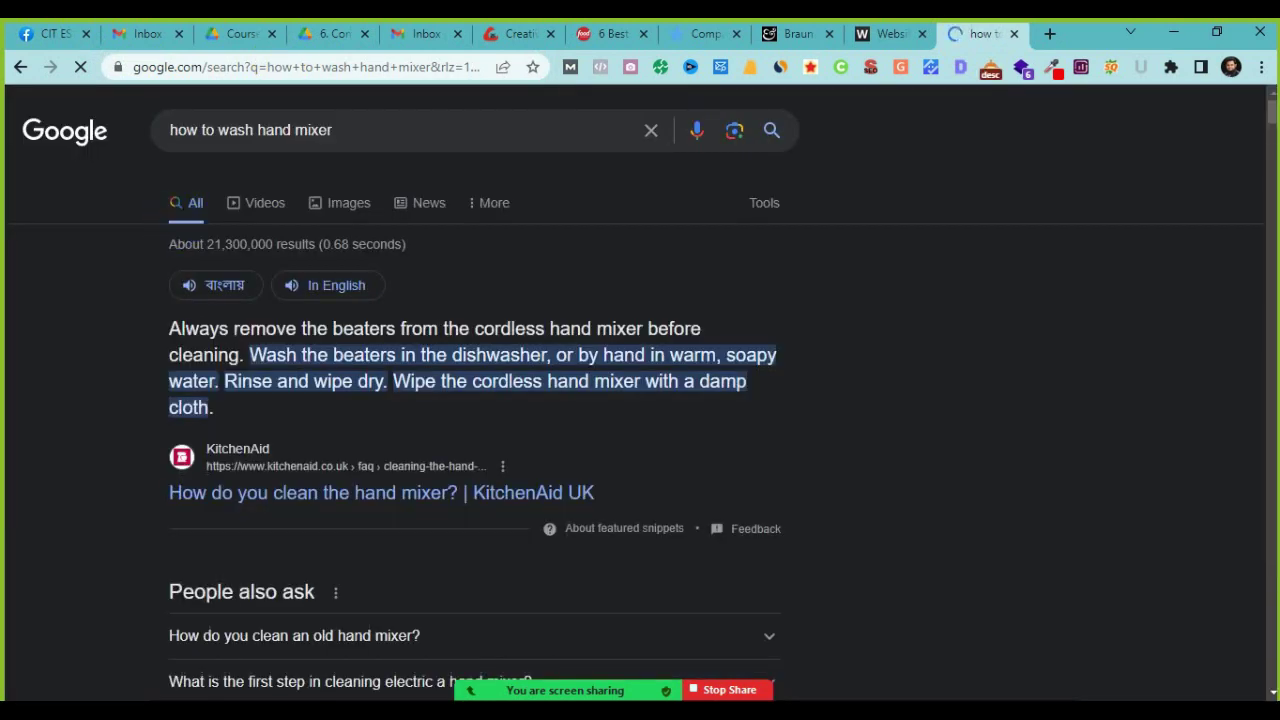
Step: Open the KitchenAid UK result "How do you clean the hand mixer?" in a new tab and switch to it
scroll(5, 508, down, 4)
scroll(180, 371, up, 2)
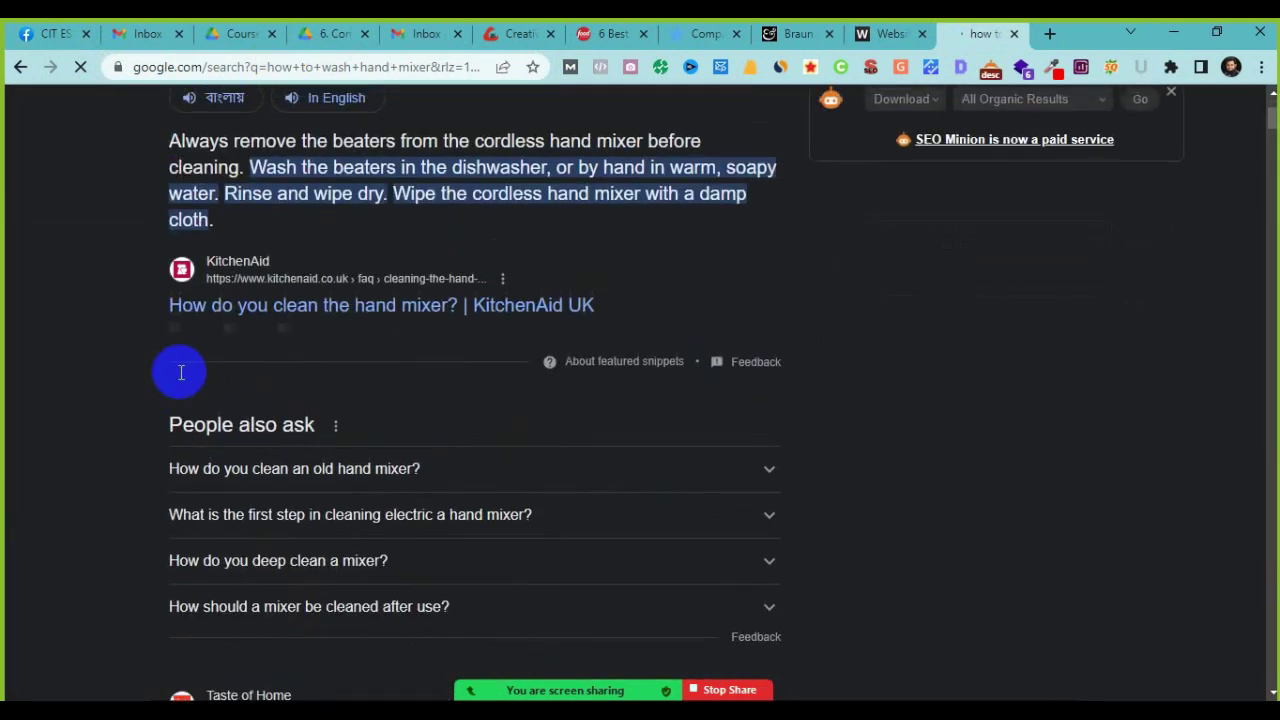
right_click(410, 312)
click(462, 321)
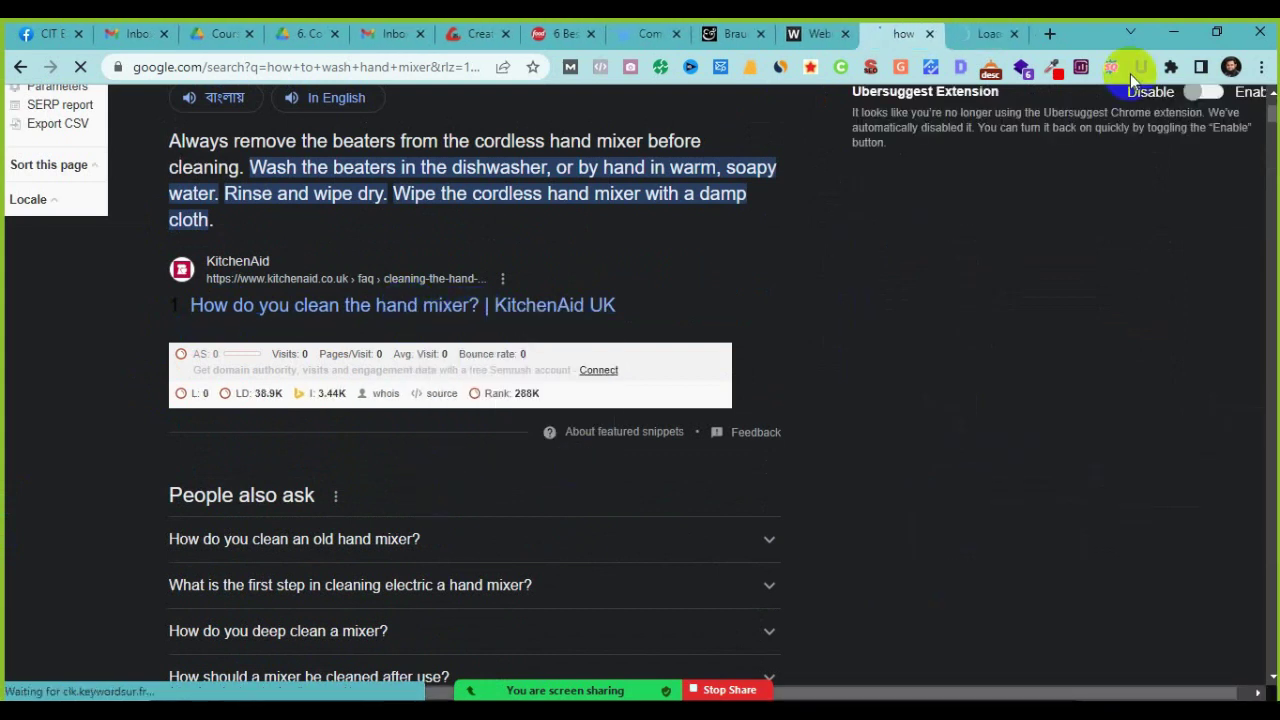
click(973, 31)
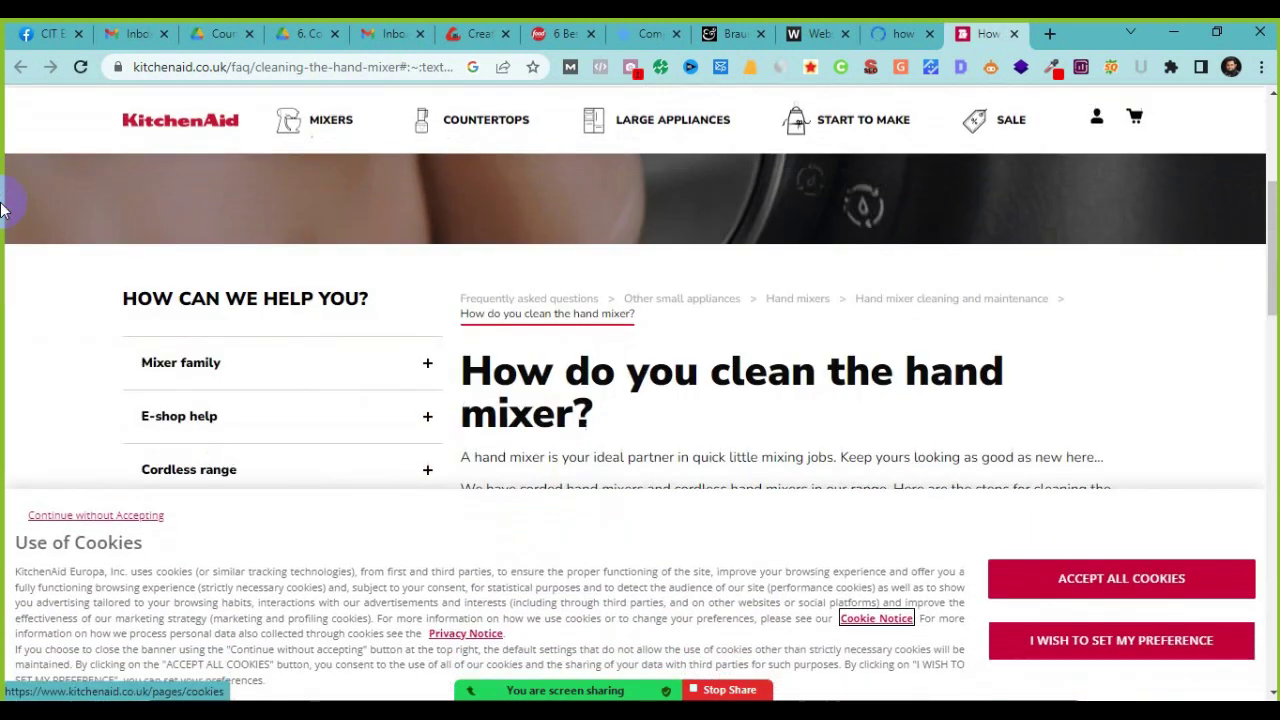
Step: Go through the KitchenAid article down to the footer, pointing out the corded mixer cleaning steps and the "Cleaning the accessories" section
scroll(1044, 337, down, 2)
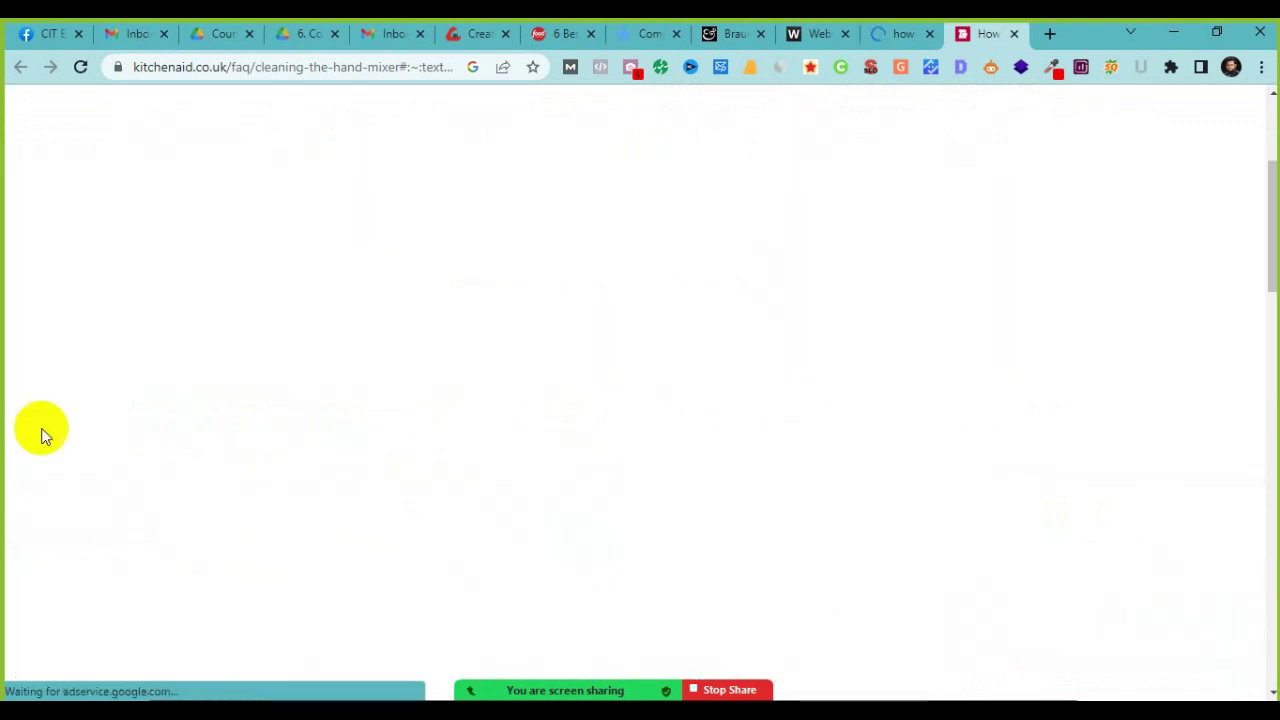
scroll(645, 515, down, 3)
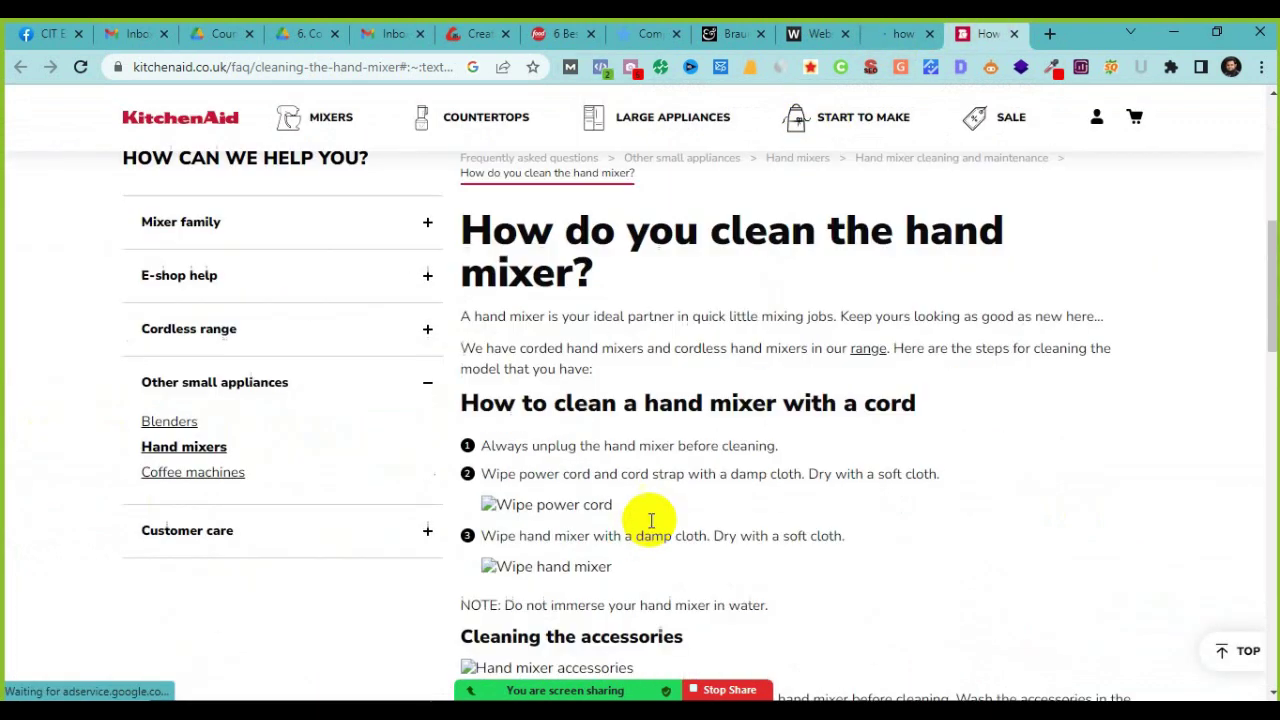
scroll(707, 533, down, 2)
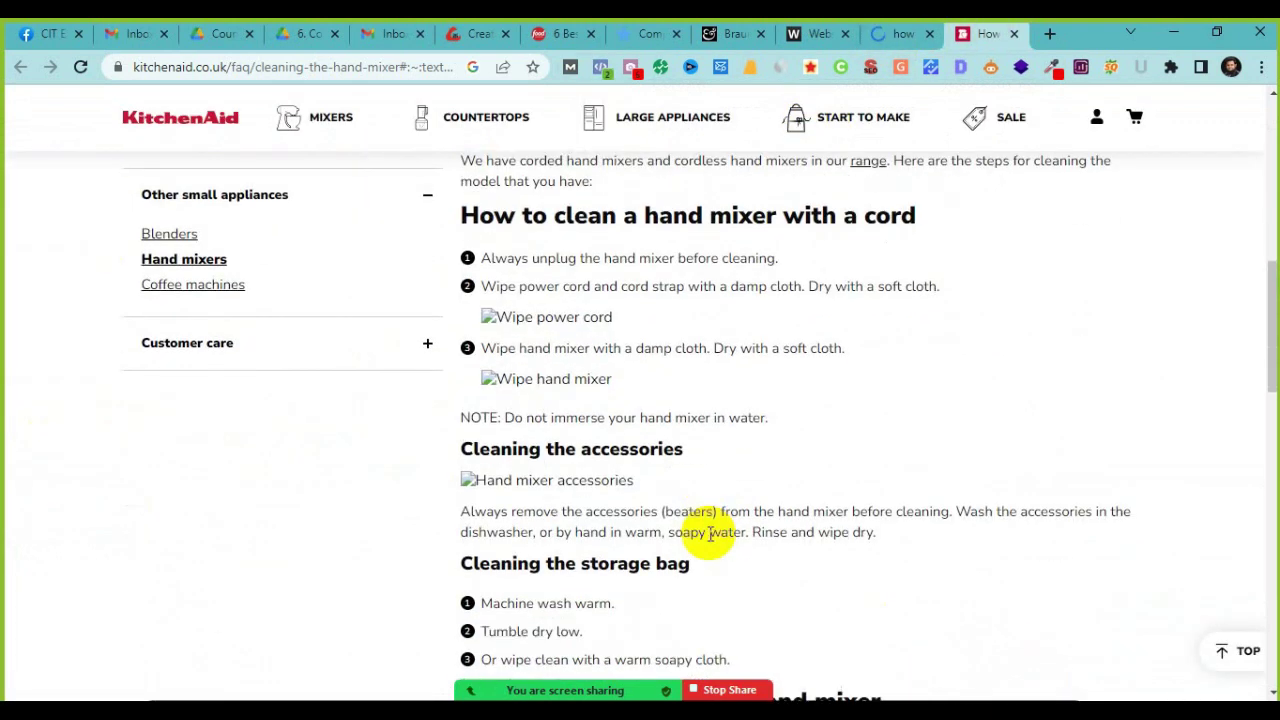
drag(532, 218, 778, 262)
scroll(780, 495, down, 2)
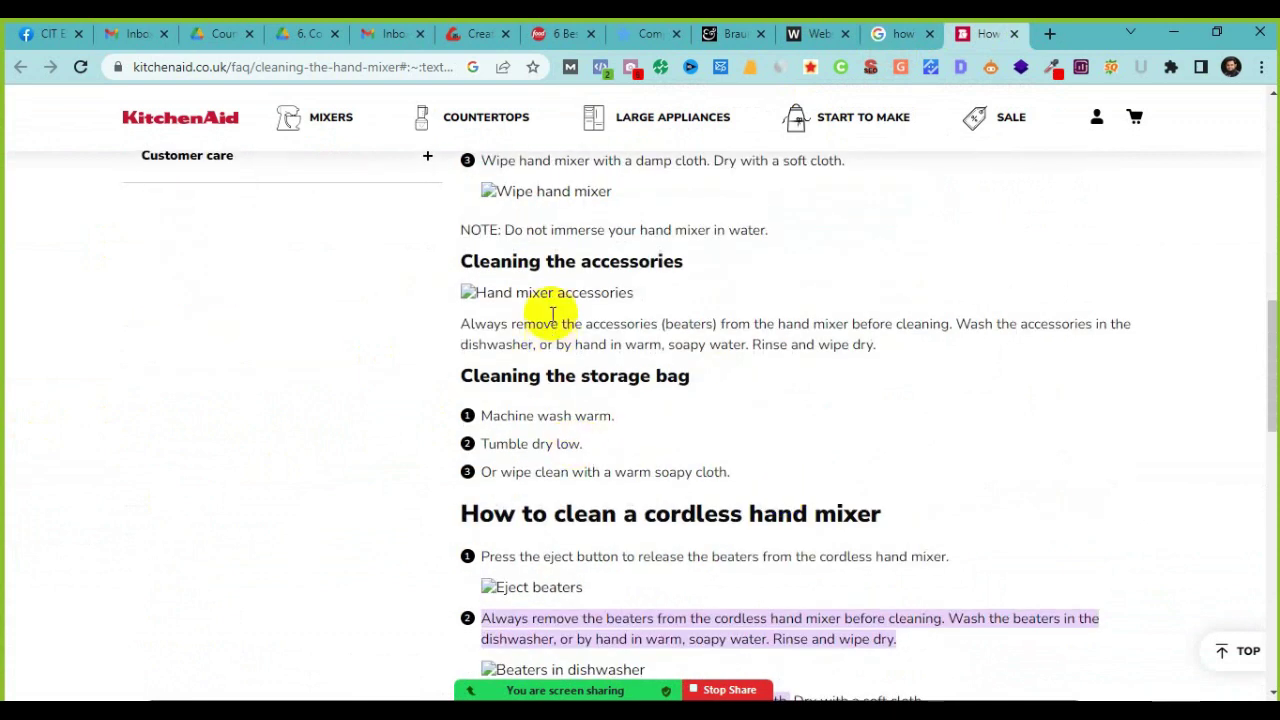
drag(557, 290, 650, 262)
scroll(638, 513, down, 7)
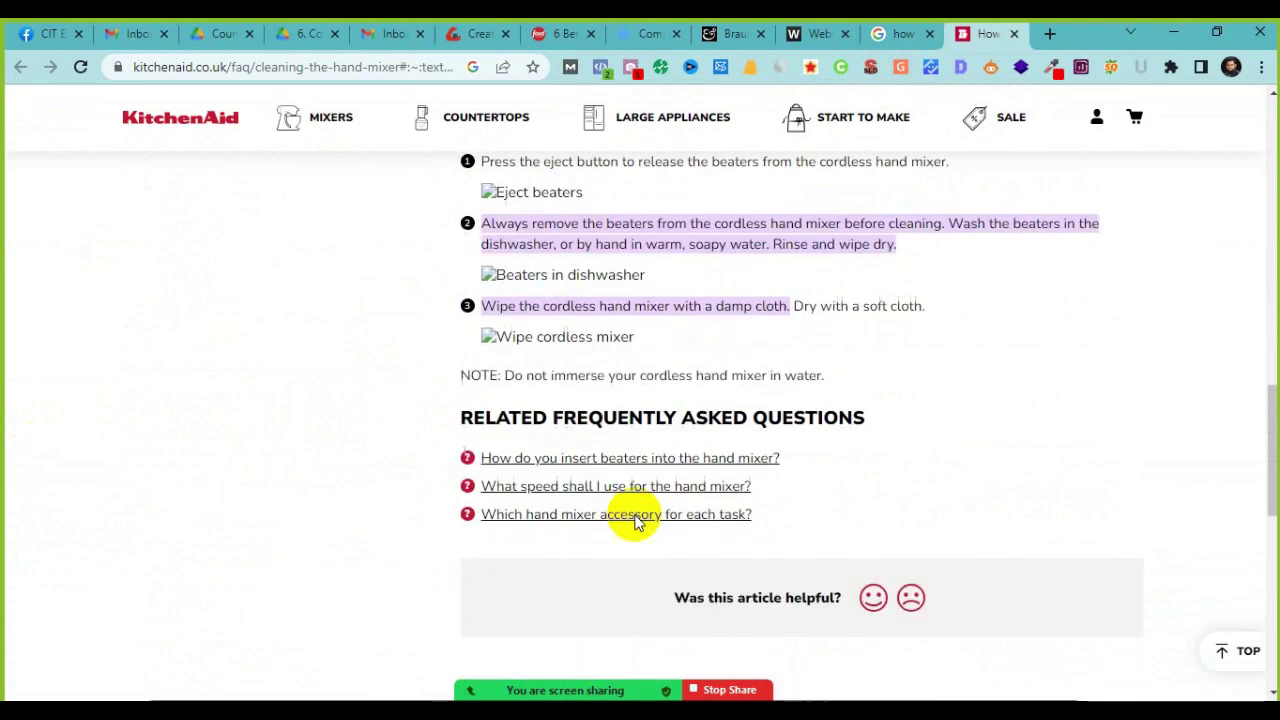
scroll(634, 517, down, 5)
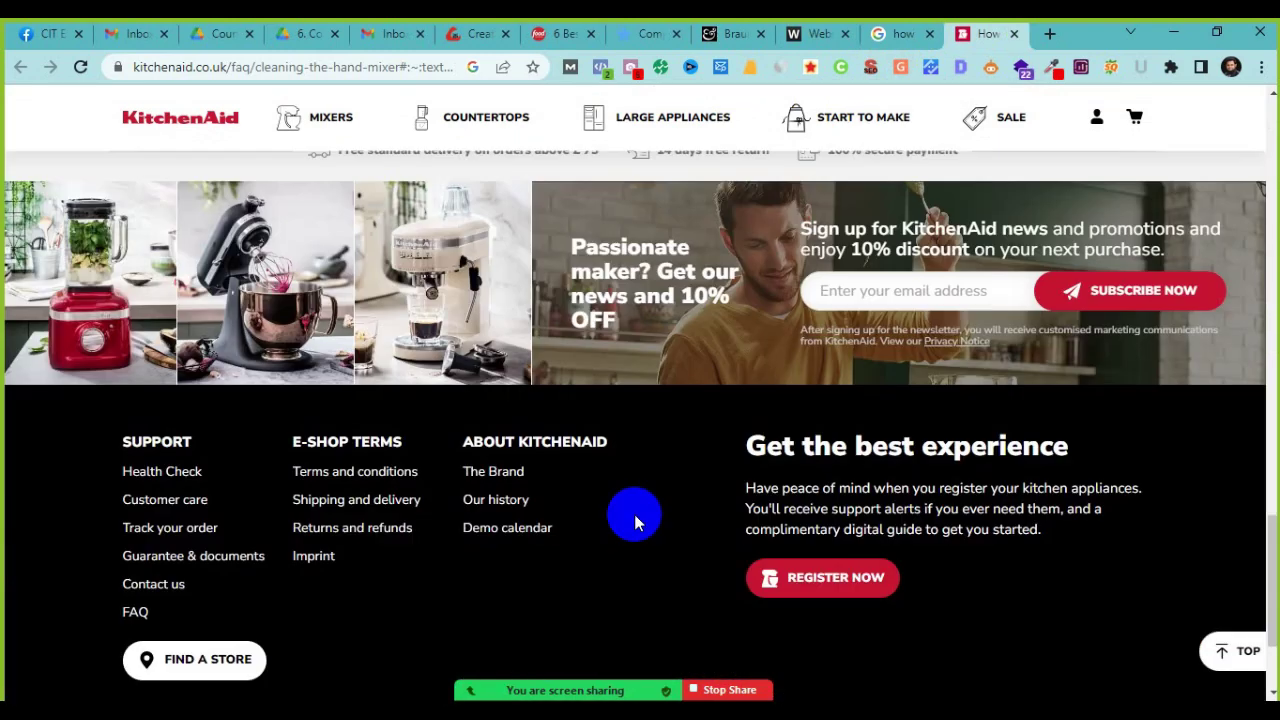
Step: Return to the article's title, highlight "How do you clean the hand mixer?" and review the cleaning sections below it
scroll(634, 517, up, 4)
scroll(634, 517, up, 15)
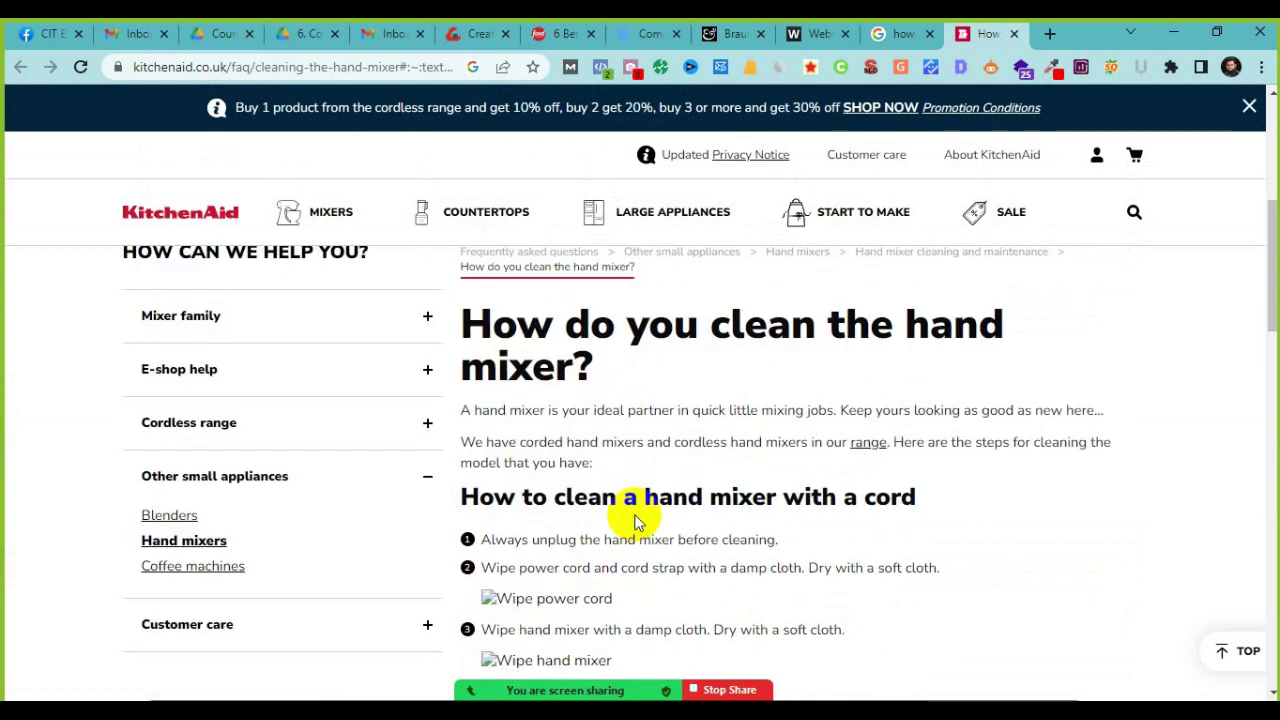
scroll(634, 520, up, 4)
scroll(634, 520, down, 6)
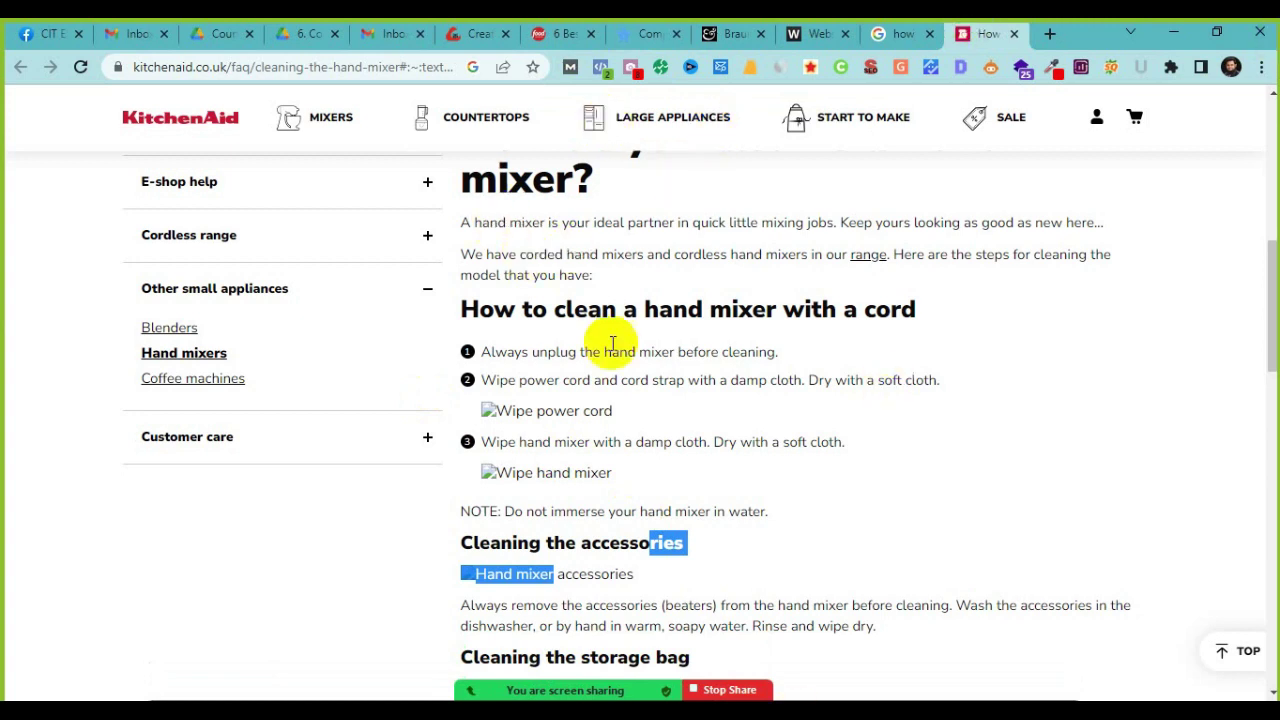
scroll(545, 495, up, 5)
scroll(545, 497, down, 3)
drag(462, 322, 643, 366)
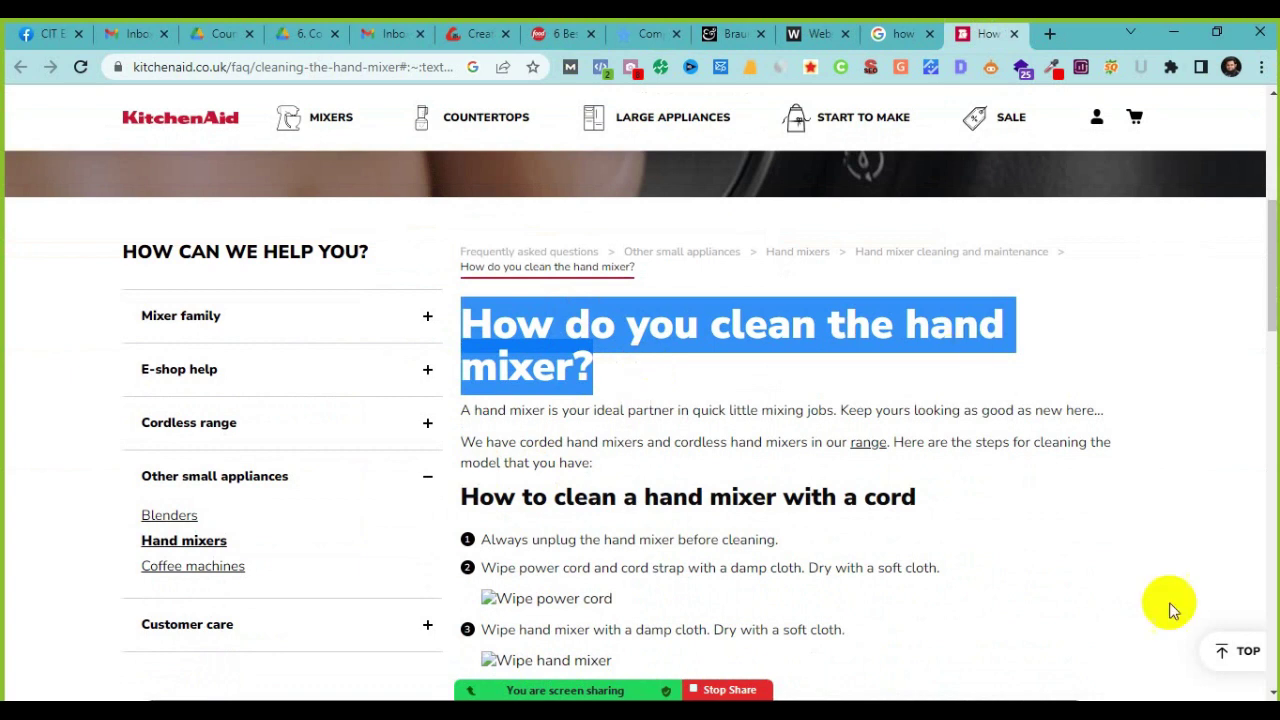
scroll(443, 527, down, 2)
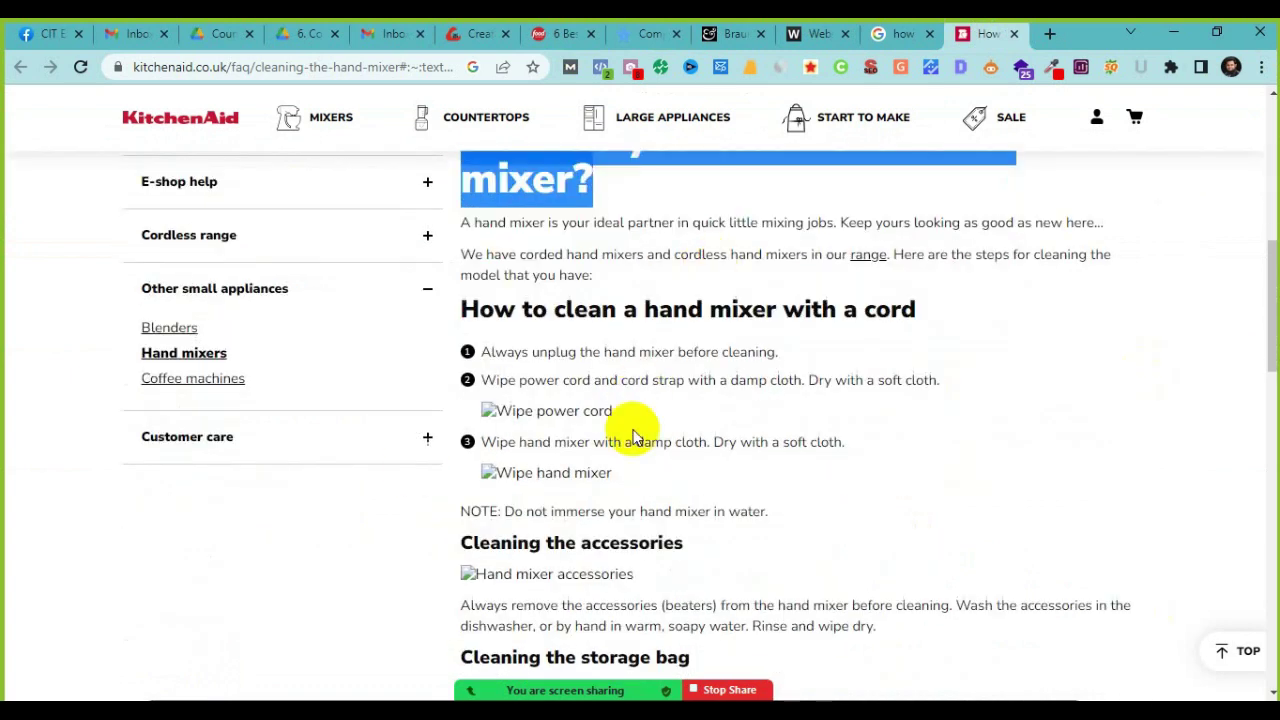
scroll(487, 516, down, 2)
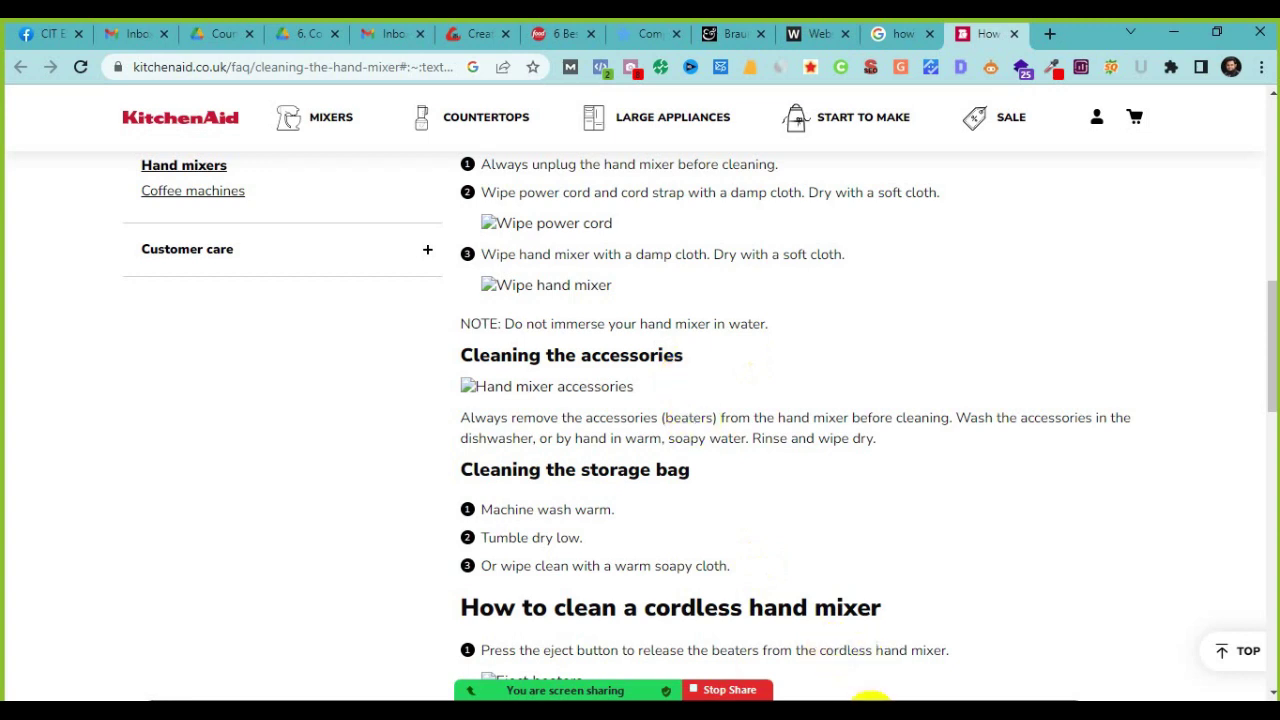
Step: Switch to the Word course outline and select "How to" as the fourth entry under Types of content
click(870, 710)
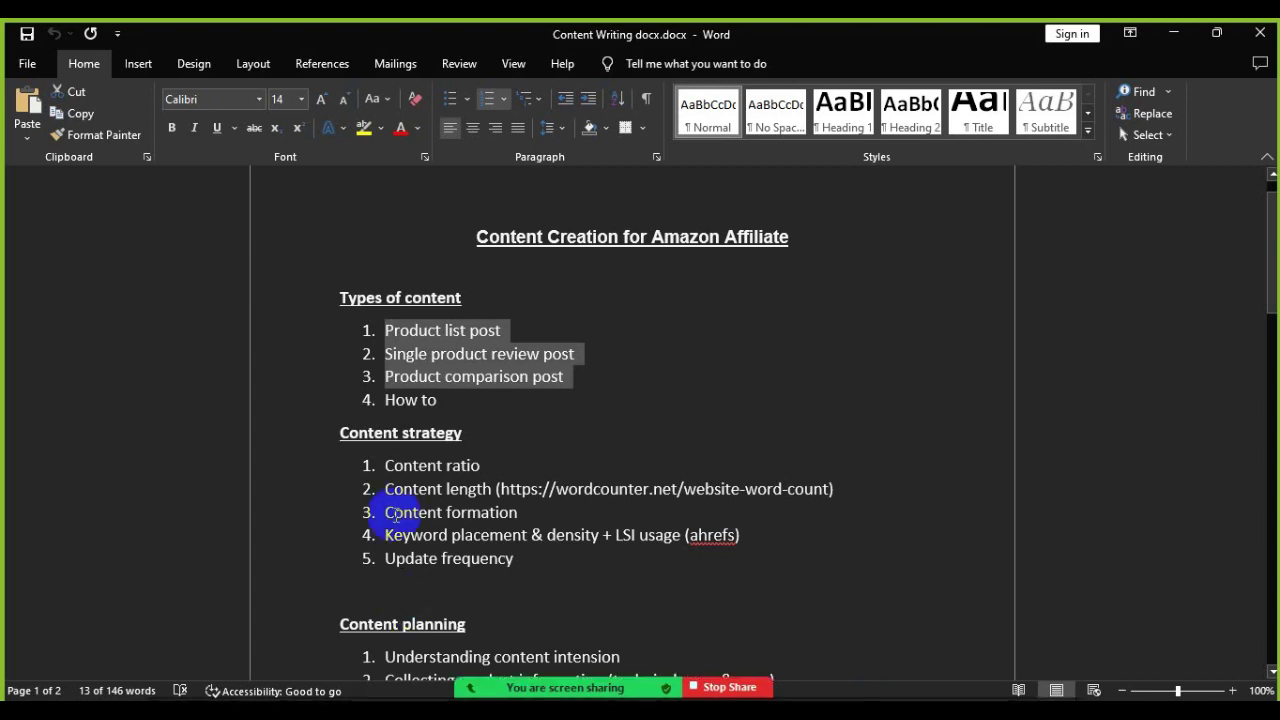
click(397, 402)
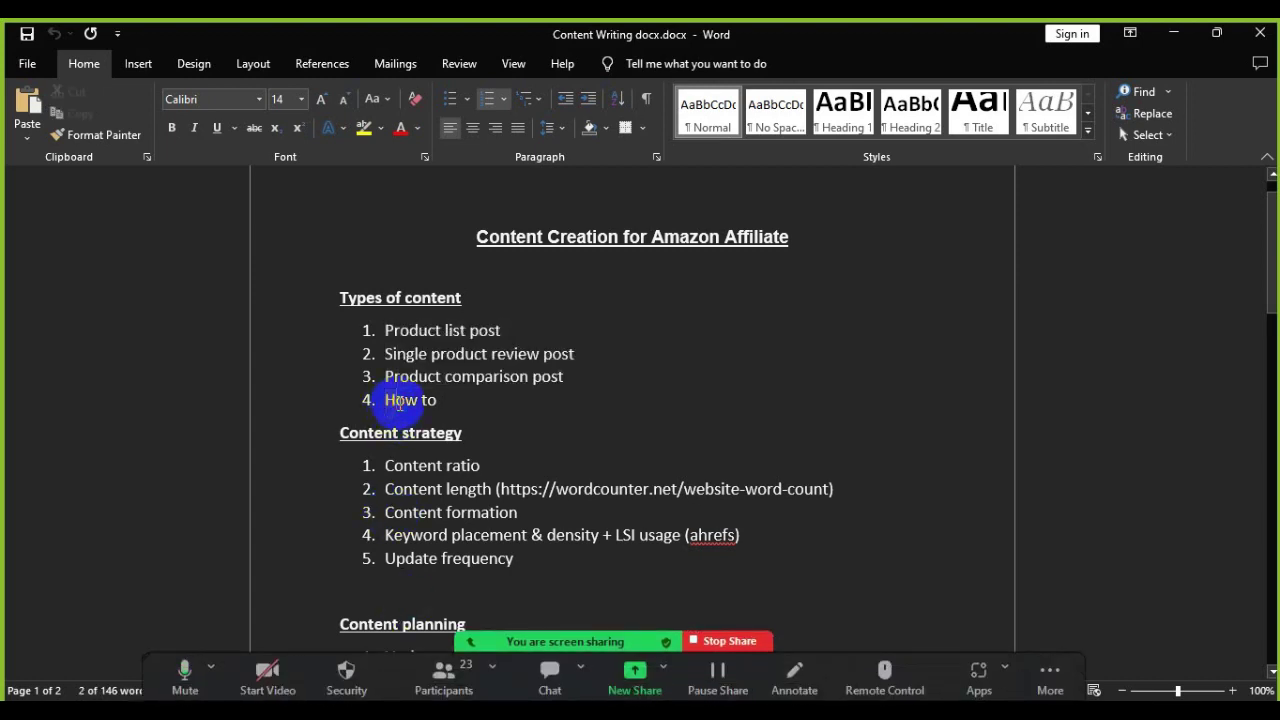
drag(386, 402, 453, 405)
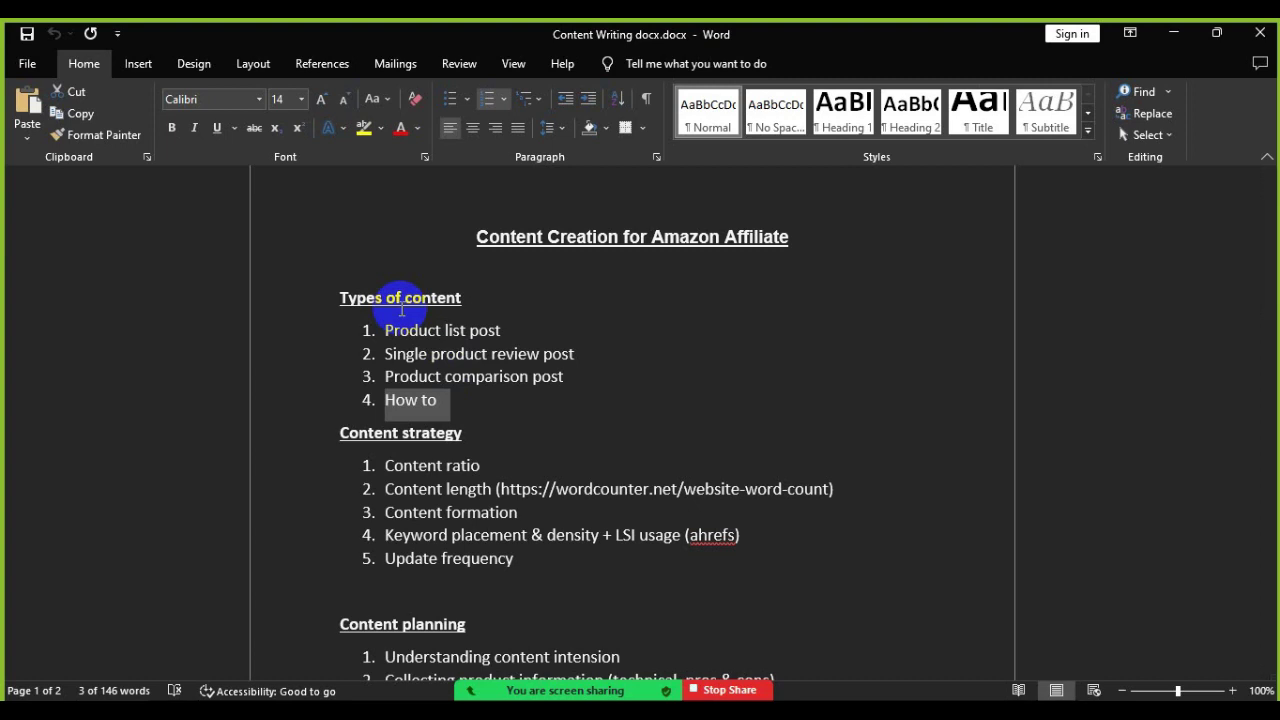
key(BackSpace)
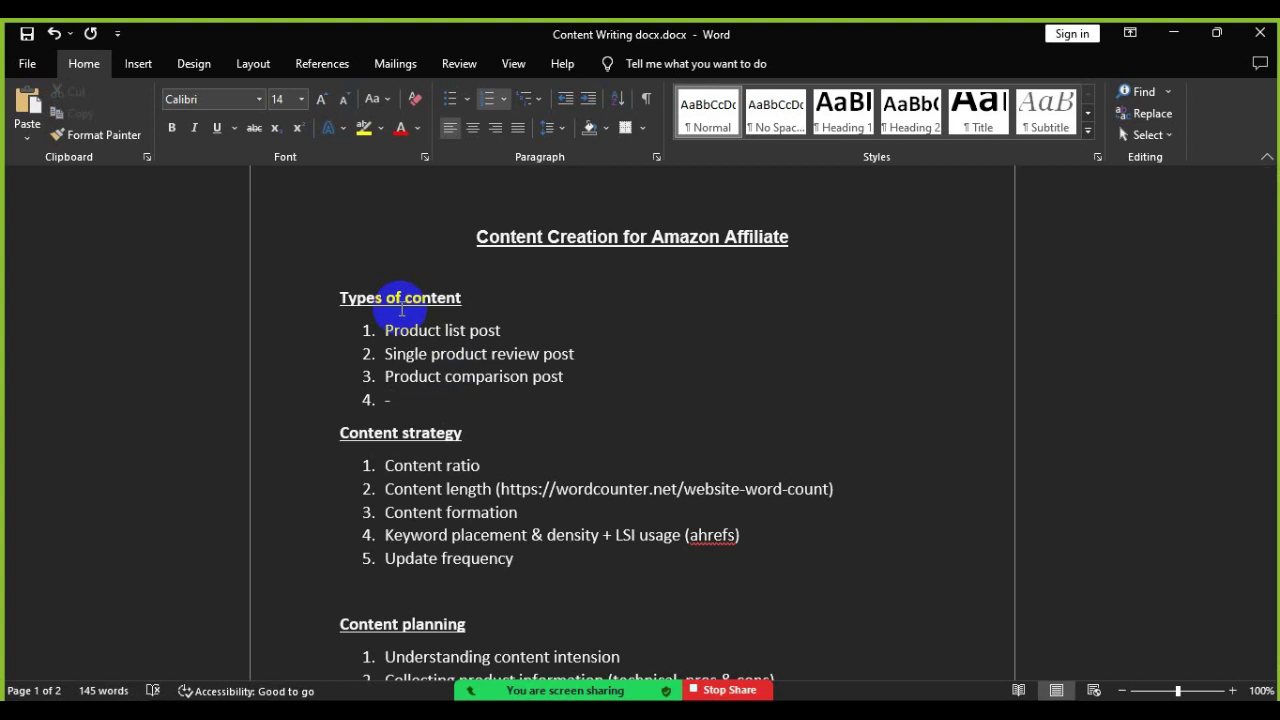
key(ctrl+z)
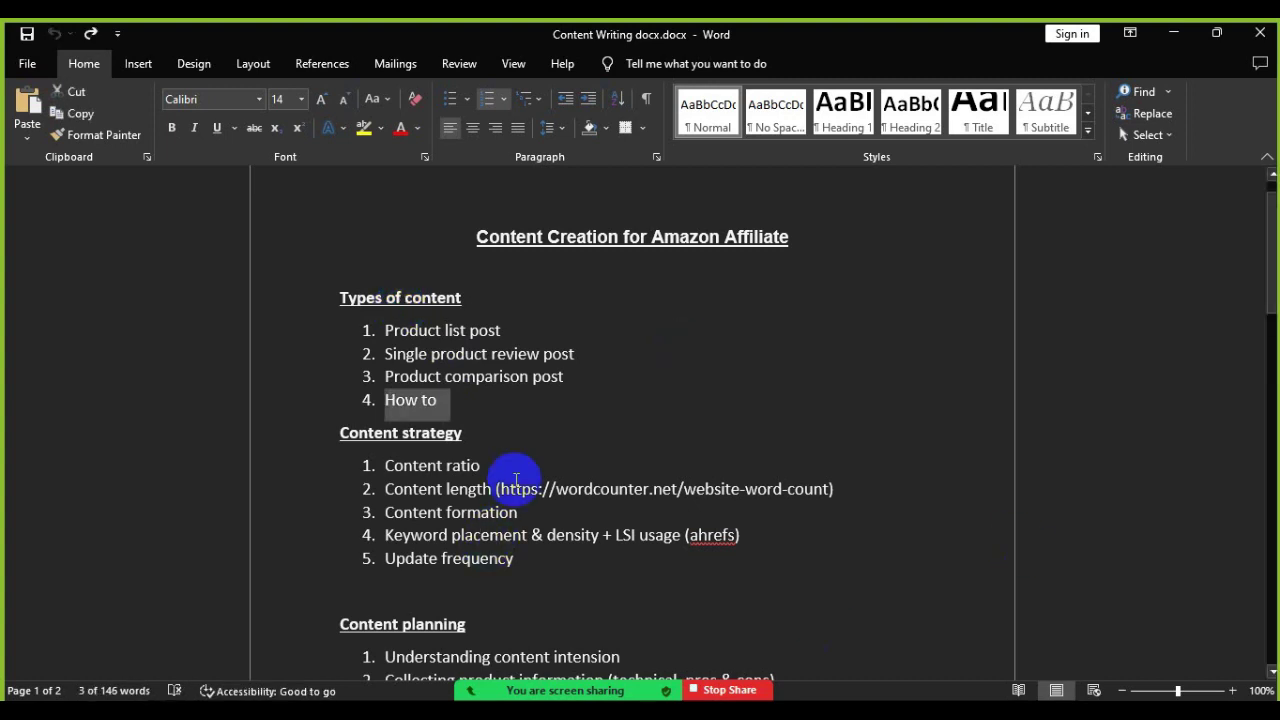
Step: Place the cursor after "Content ratio" under Content strategy and admit the waiting participant to the Zoom meeting
click(492, 466)
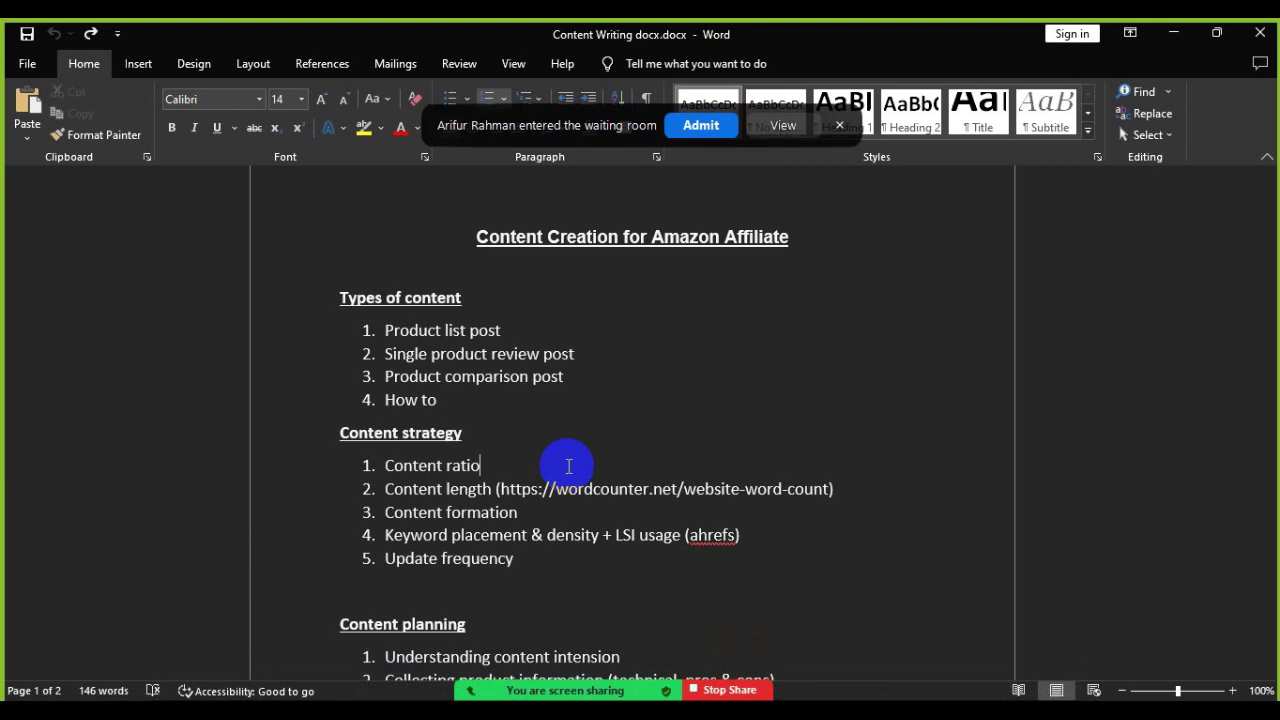
click(700, 125)
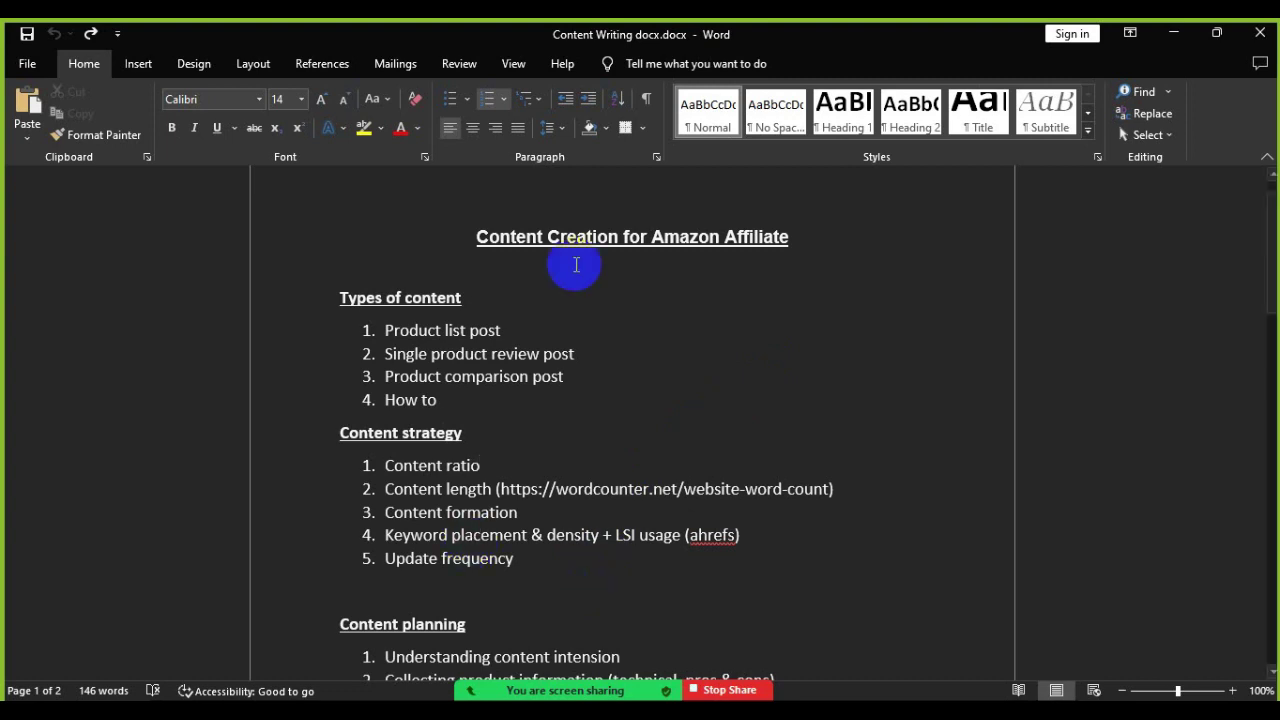
scroll(590, 560, down, 2)
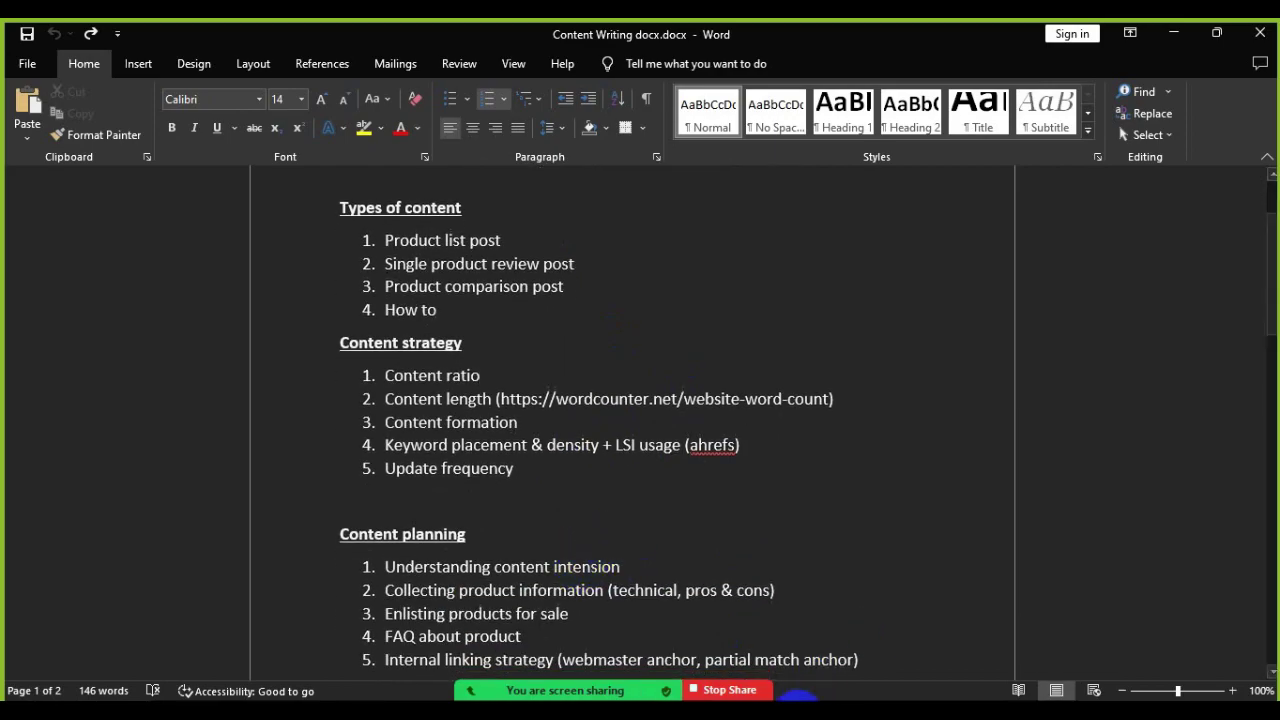
key(alt+Tab)
click(228, 34)
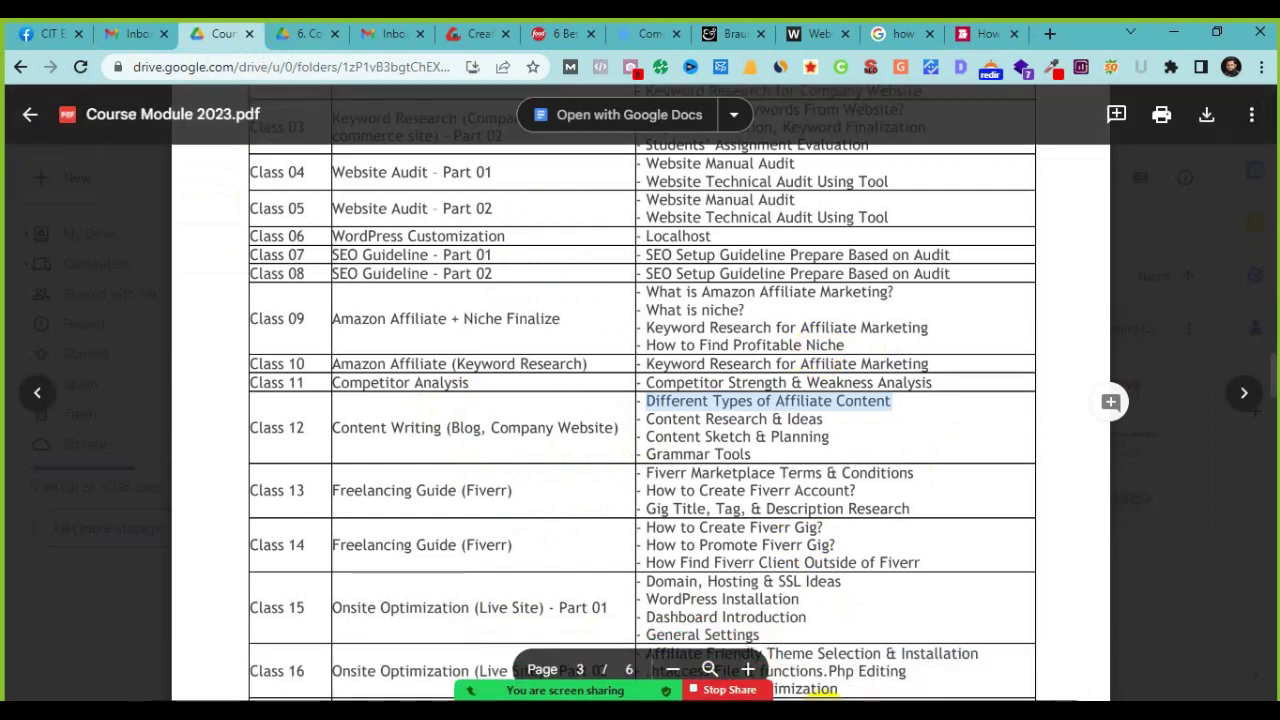
key(alt+Tab)
key(super+Down)
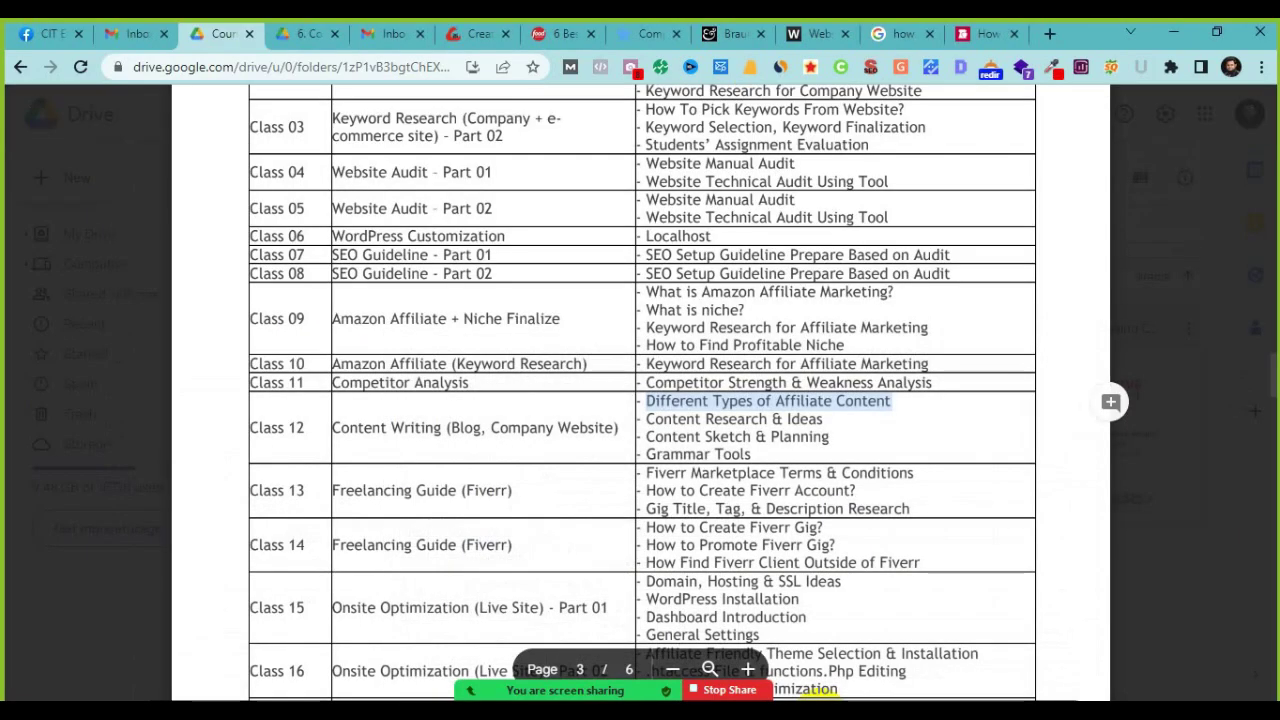
key(alt+Tab)
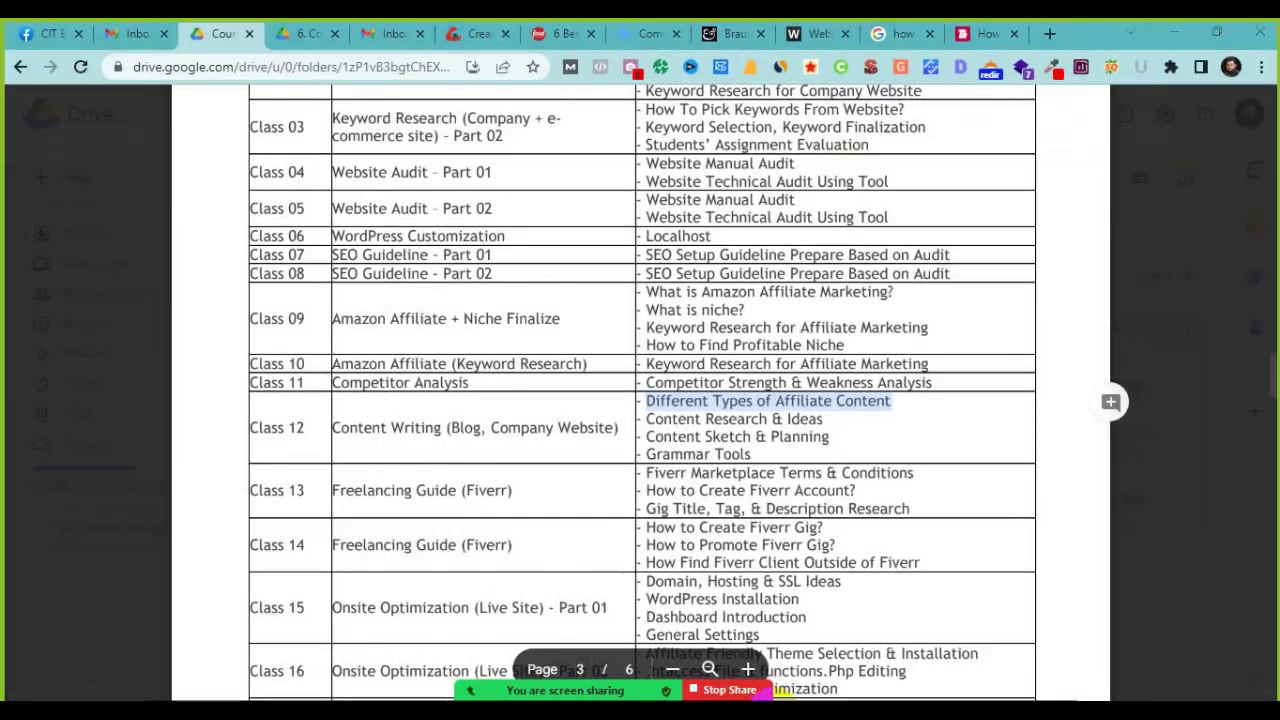
key(alt+Tab)
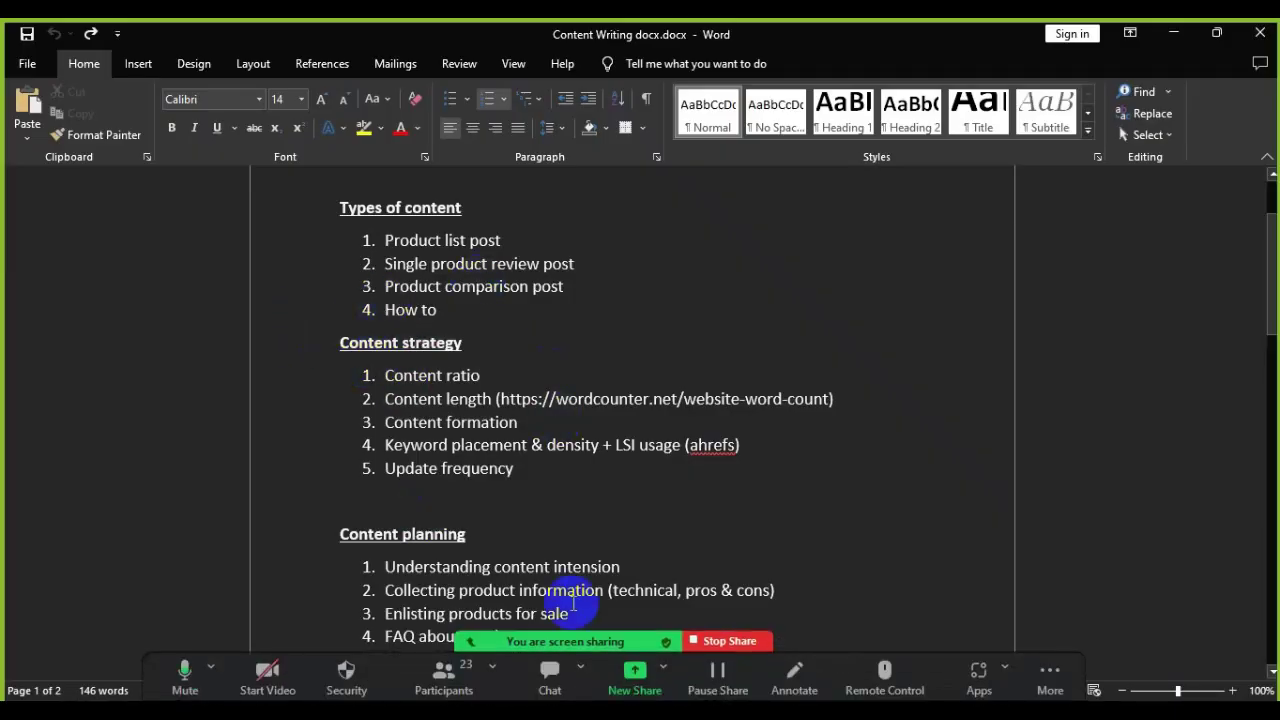
Step: Highlight "Content ratio" under Content strategy, and write "Money Content : Info Content" on the first line of a blank Notepad file
scroll(488, 590, down, 2)
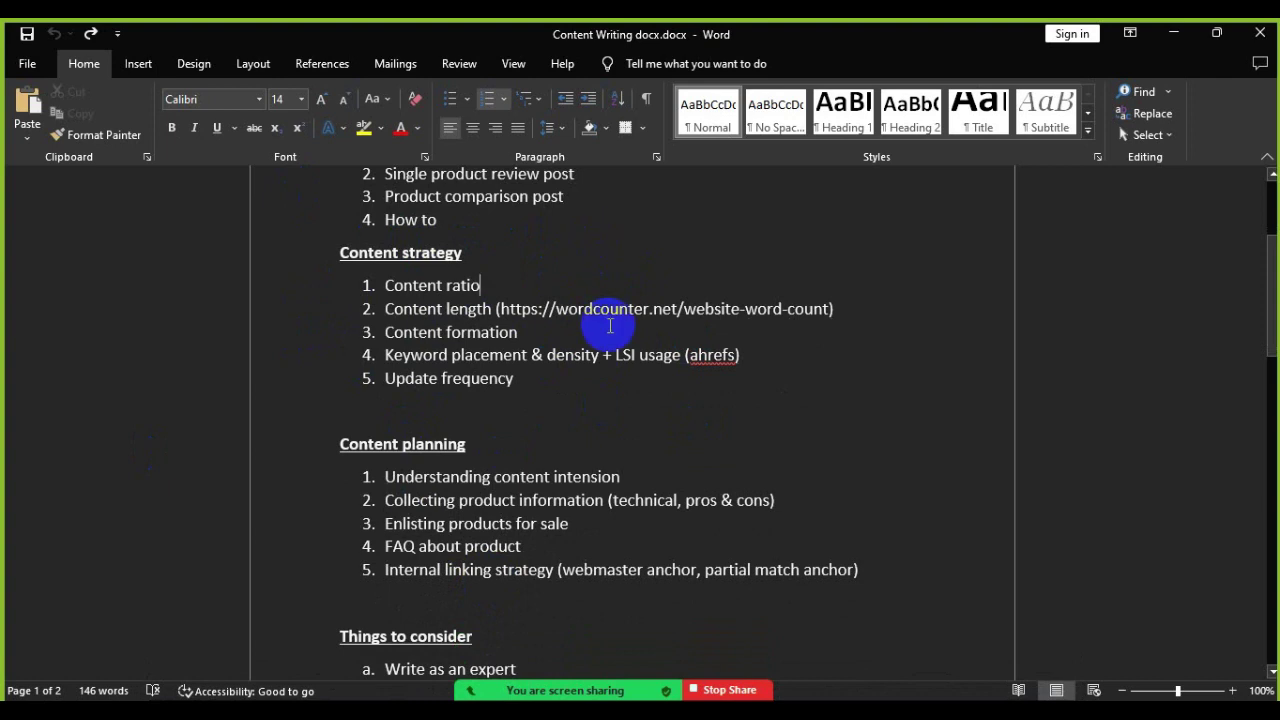
drag(387, 292, 486, 287)
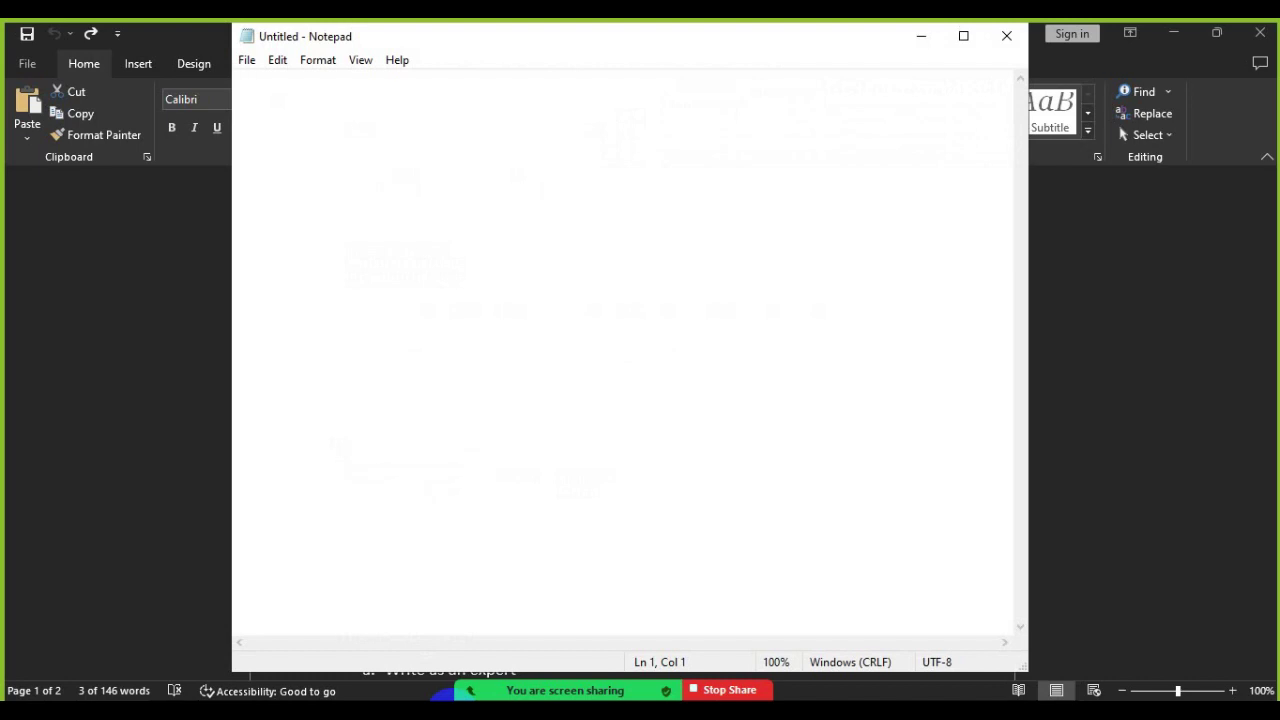
text(Mon)
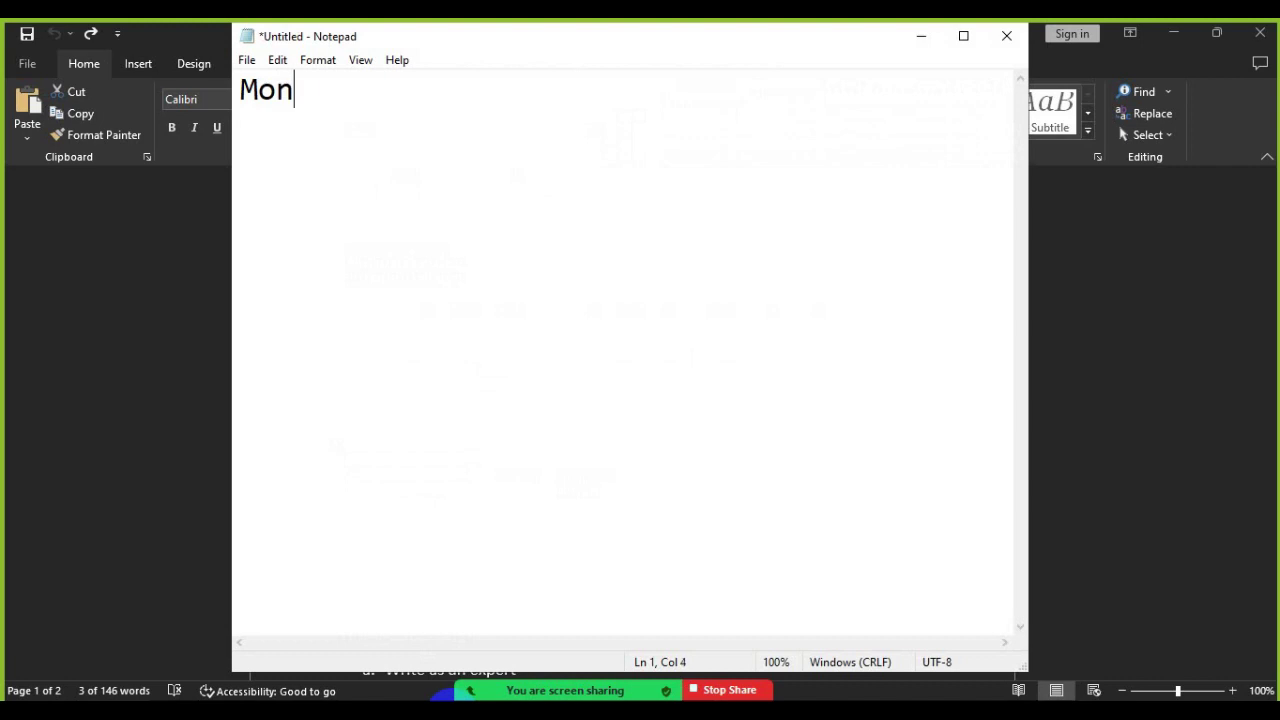
text(ey Cont)
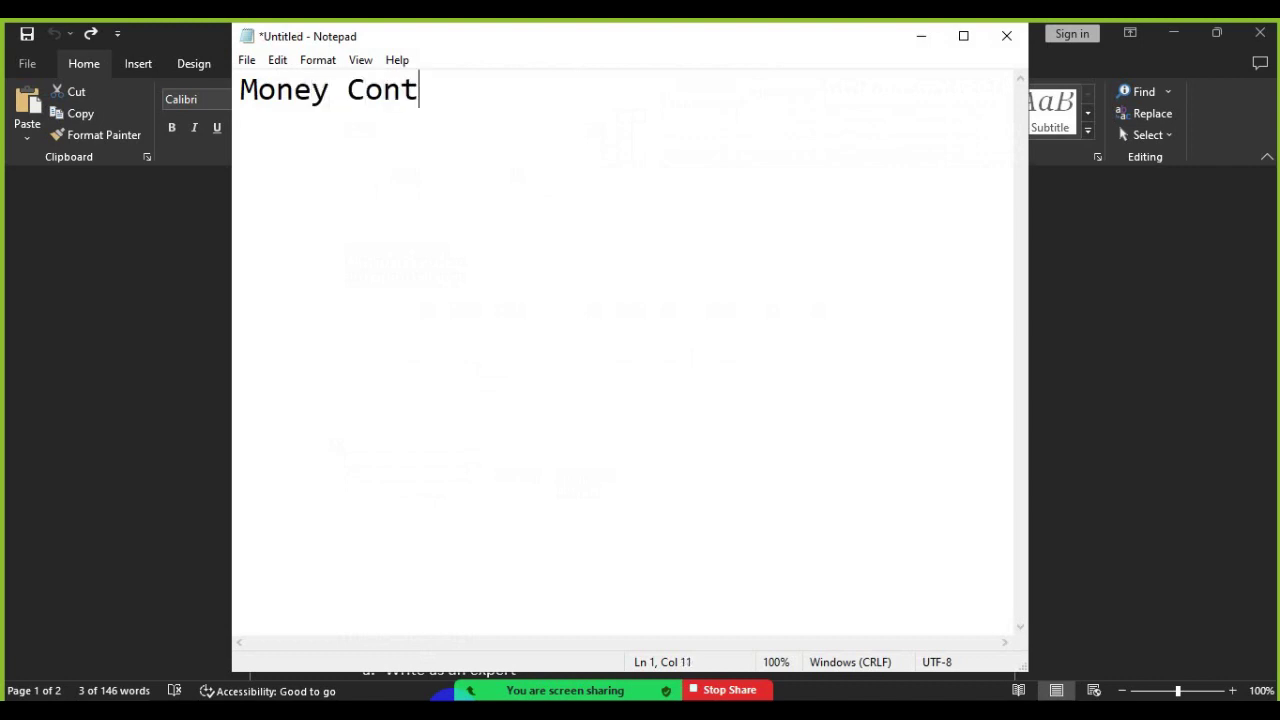
text(ent :)
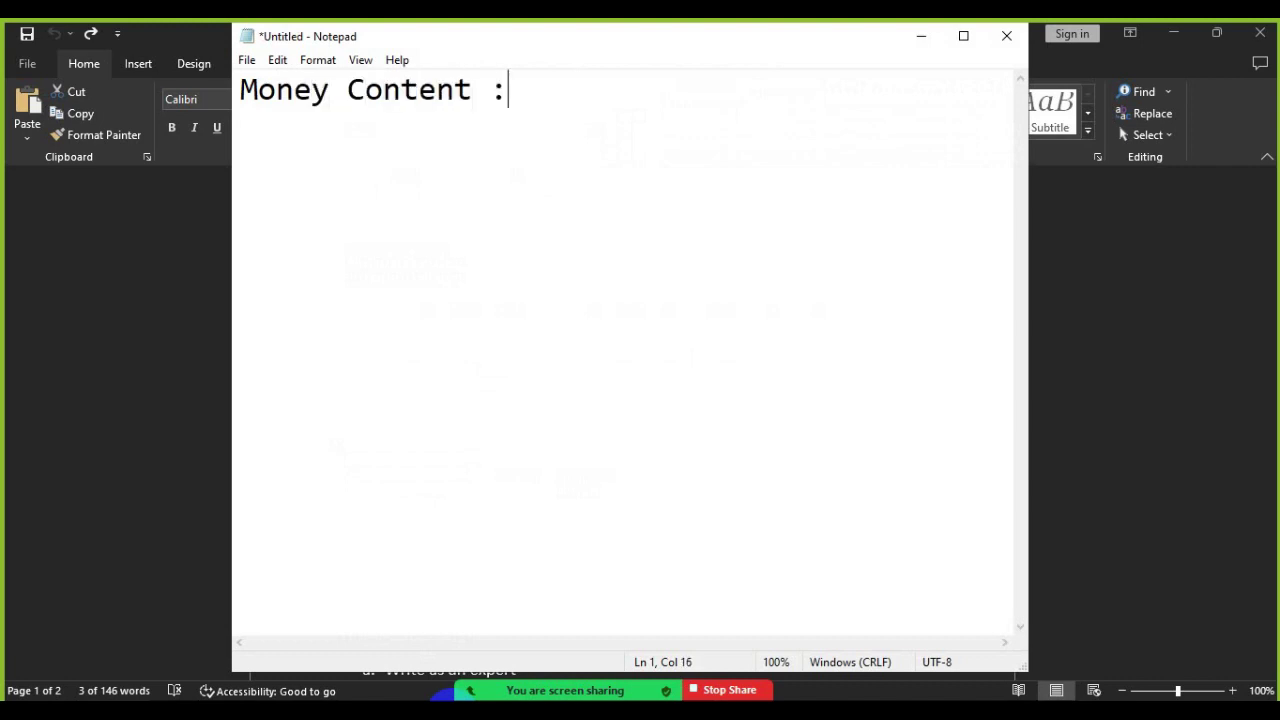
text( Info )
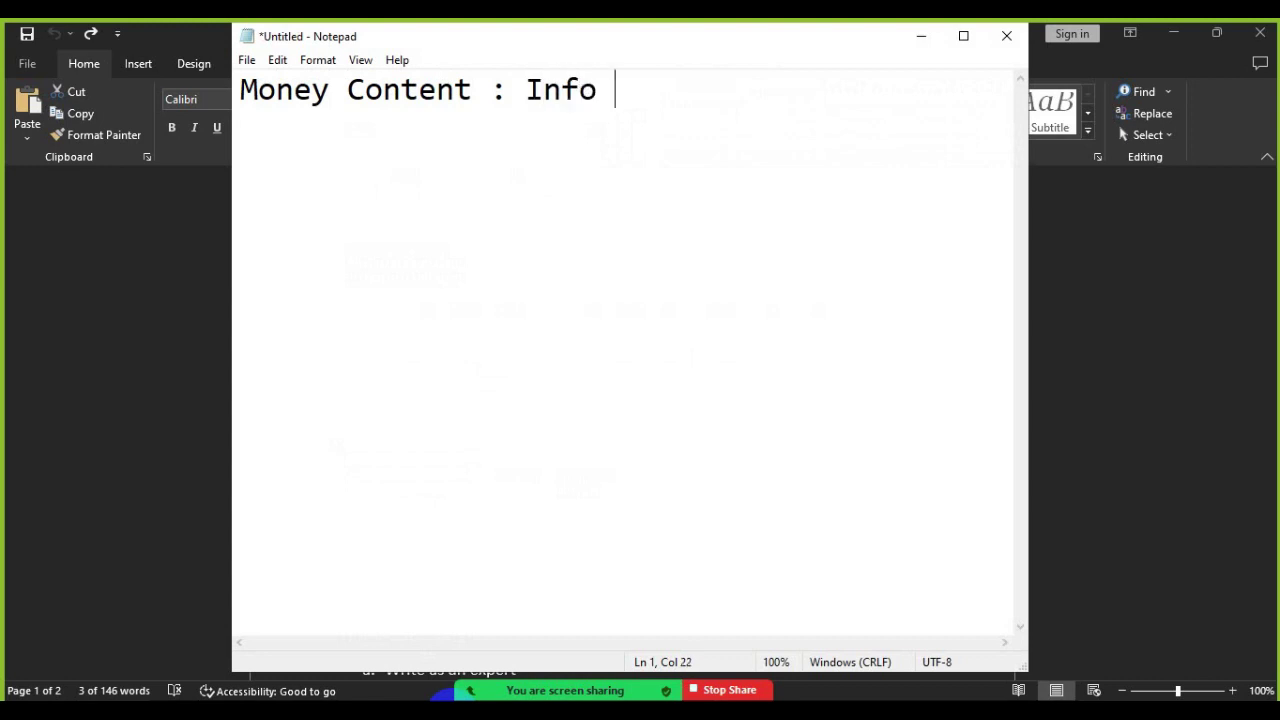
text(Content)
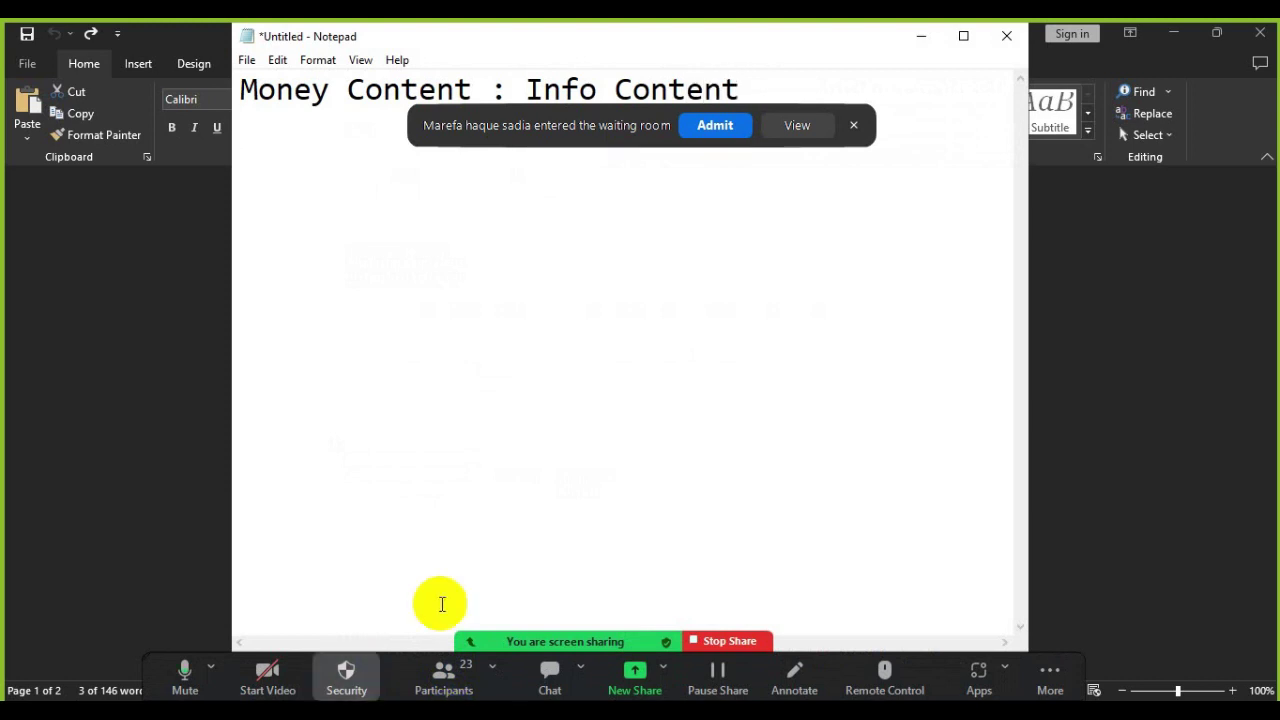
Step: Admit the waiting participant and add the ratio "40 : 60" on the line below the Notepad heading
click(715, 128)
click(750, 85)
click(848, 120)
text(40 )
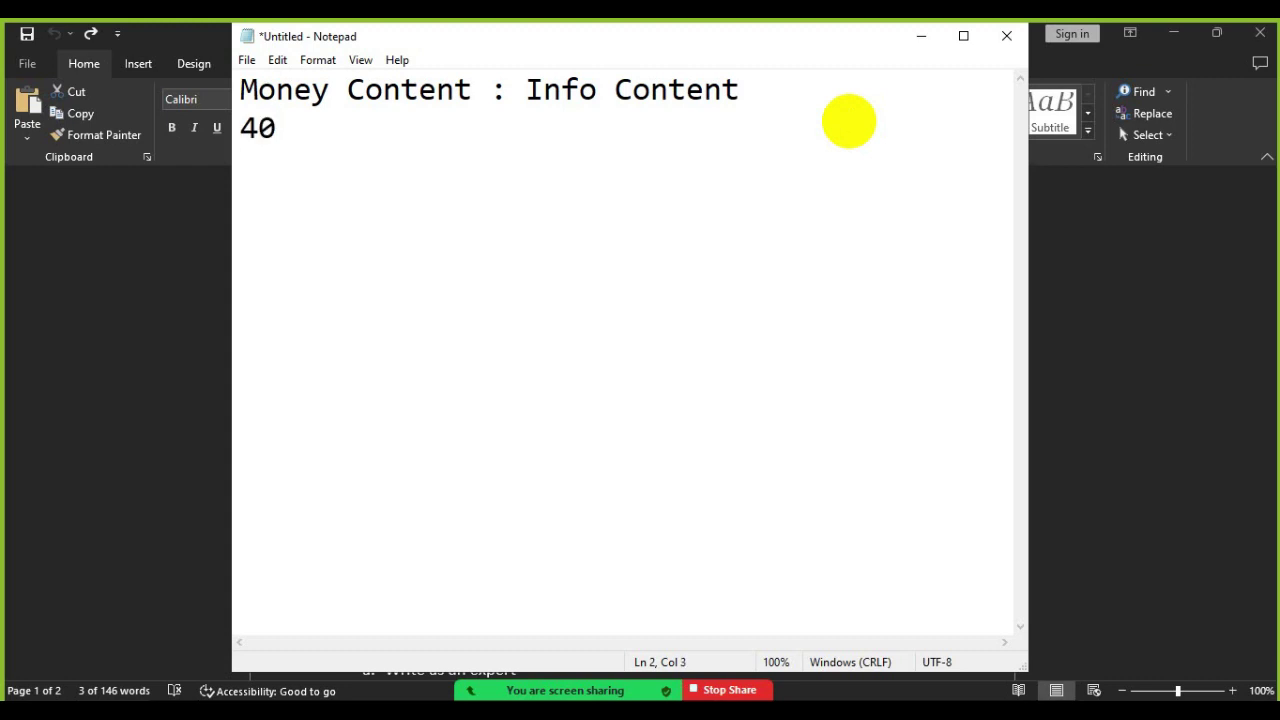
text(: 60)
drag(277, 128, 240, 128)
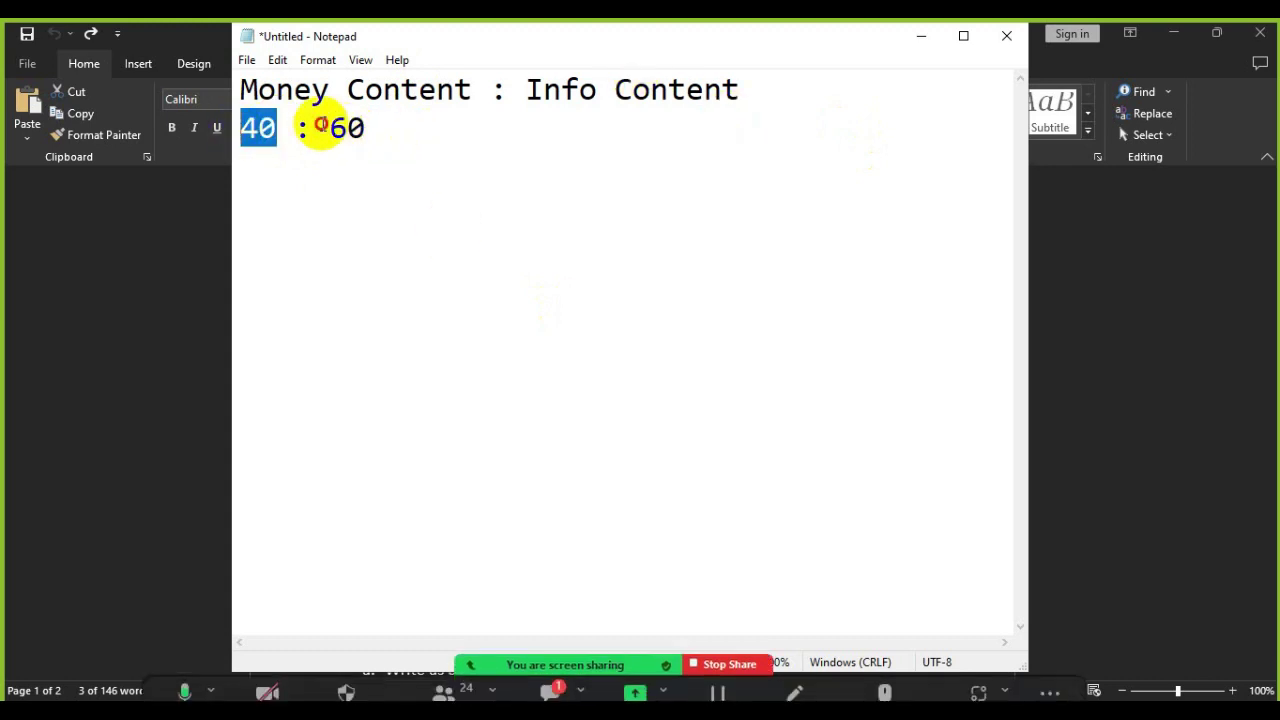
drag(322, 128, 411, 140)
Step: Add the example lines "10" and "4 : 6" below the ratio, and admit the next waiting participant
click(493, 140)
key(Return)
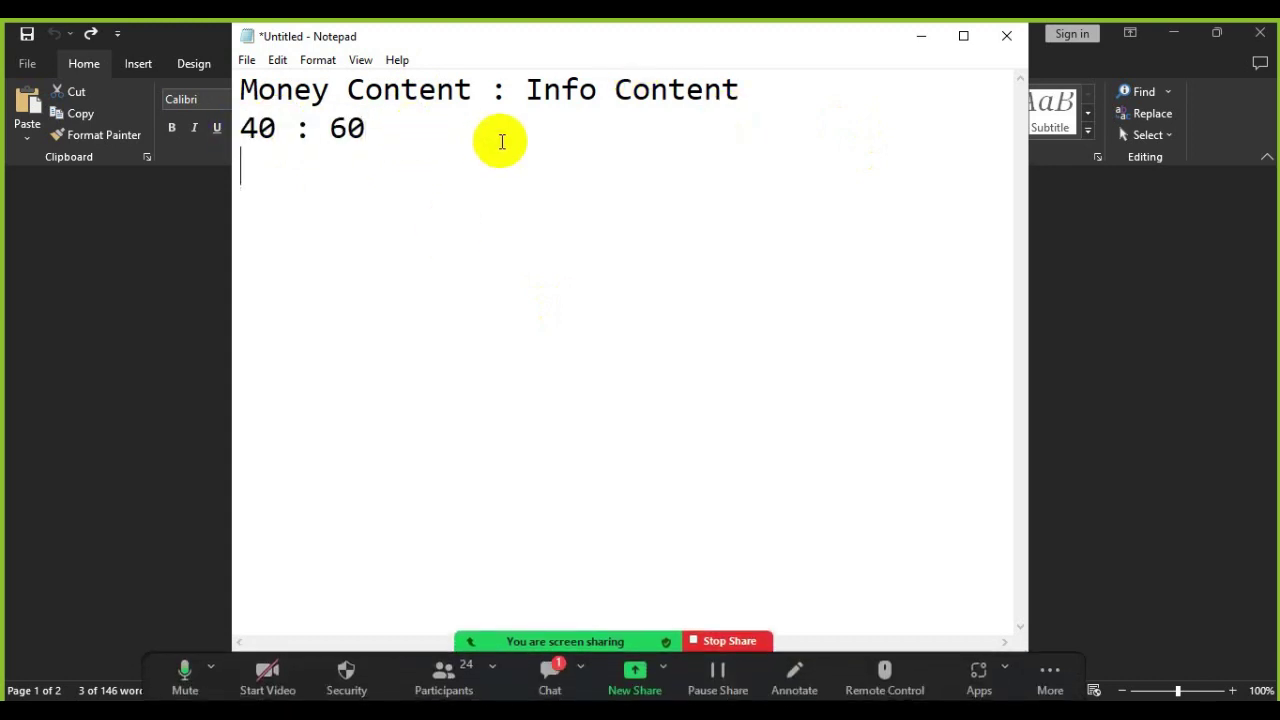
text(10)
key(Return)
text(4  )
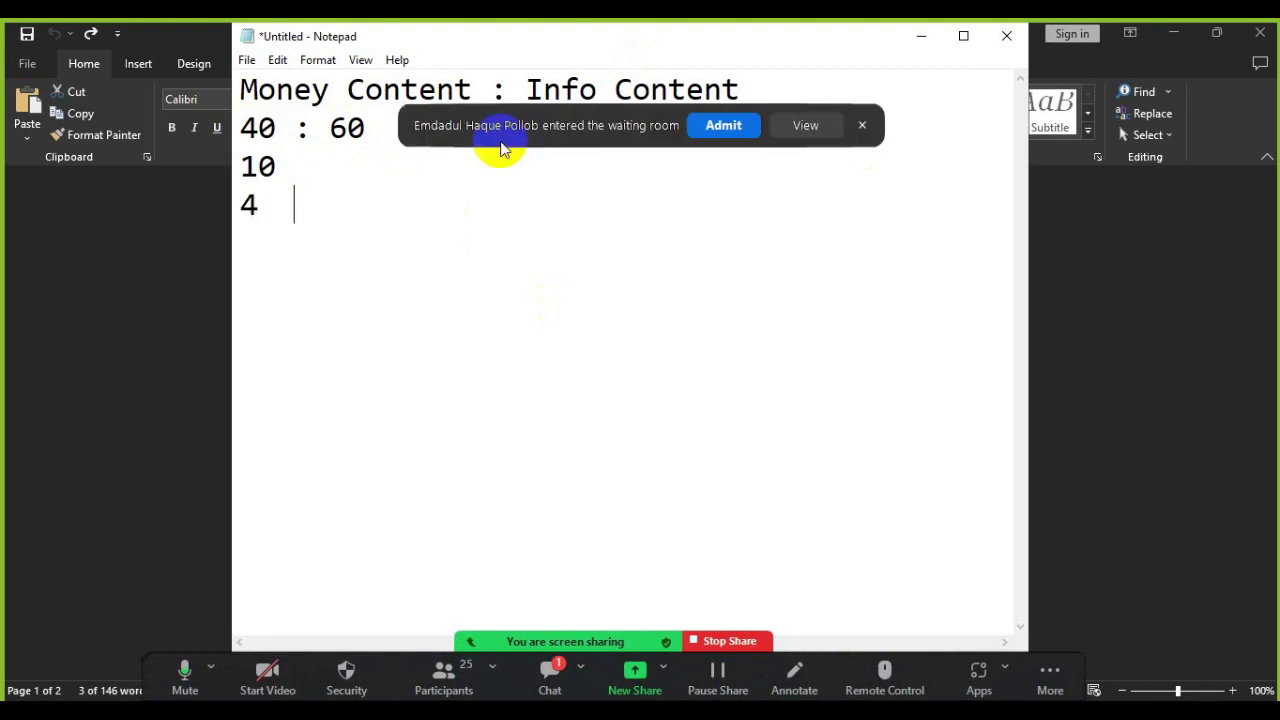
text(: 6)
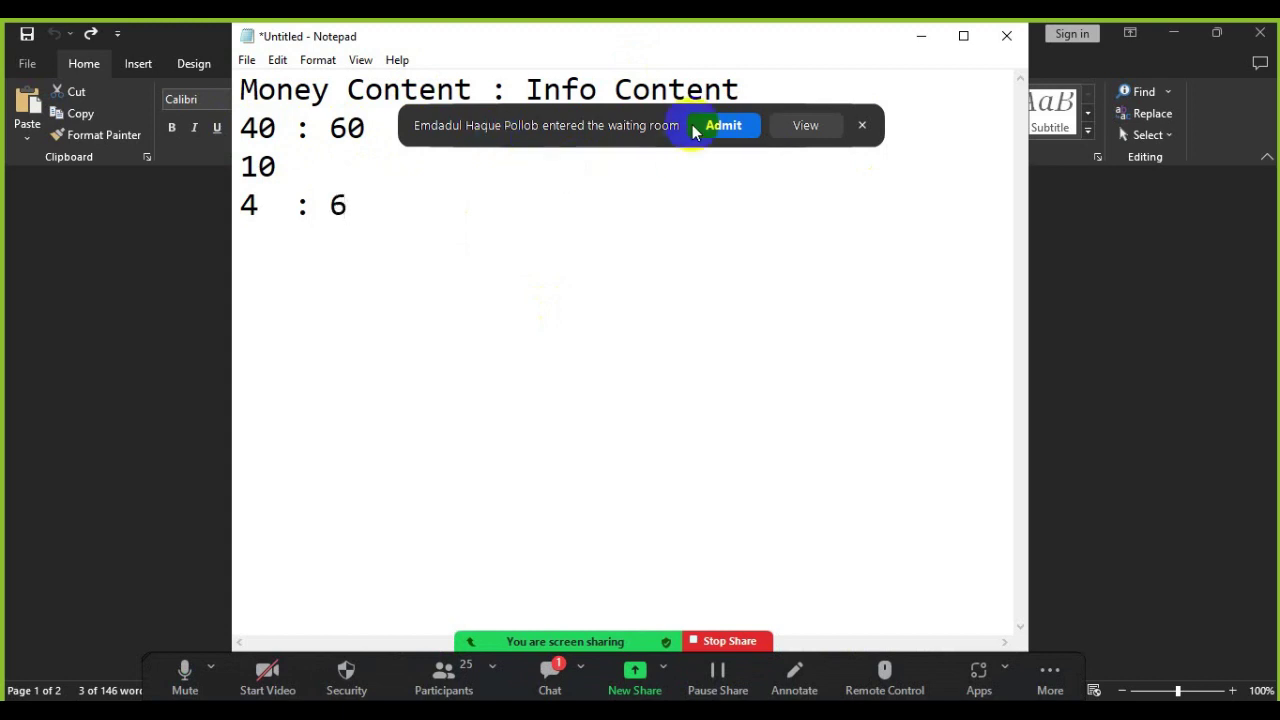
click(726, 133)
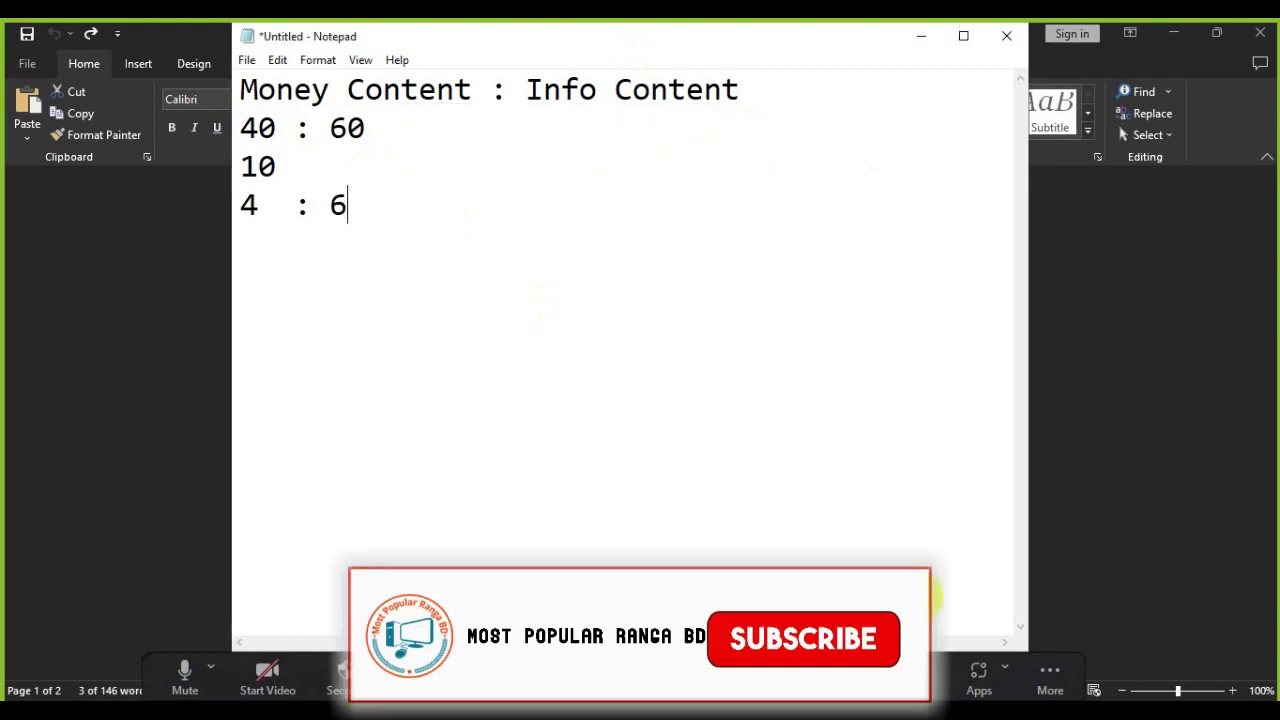
Step: Highlight "Info Content" in the note, minimize Notepad, and read the new message in the meeting chat
drag(245, 103, 789, 83)
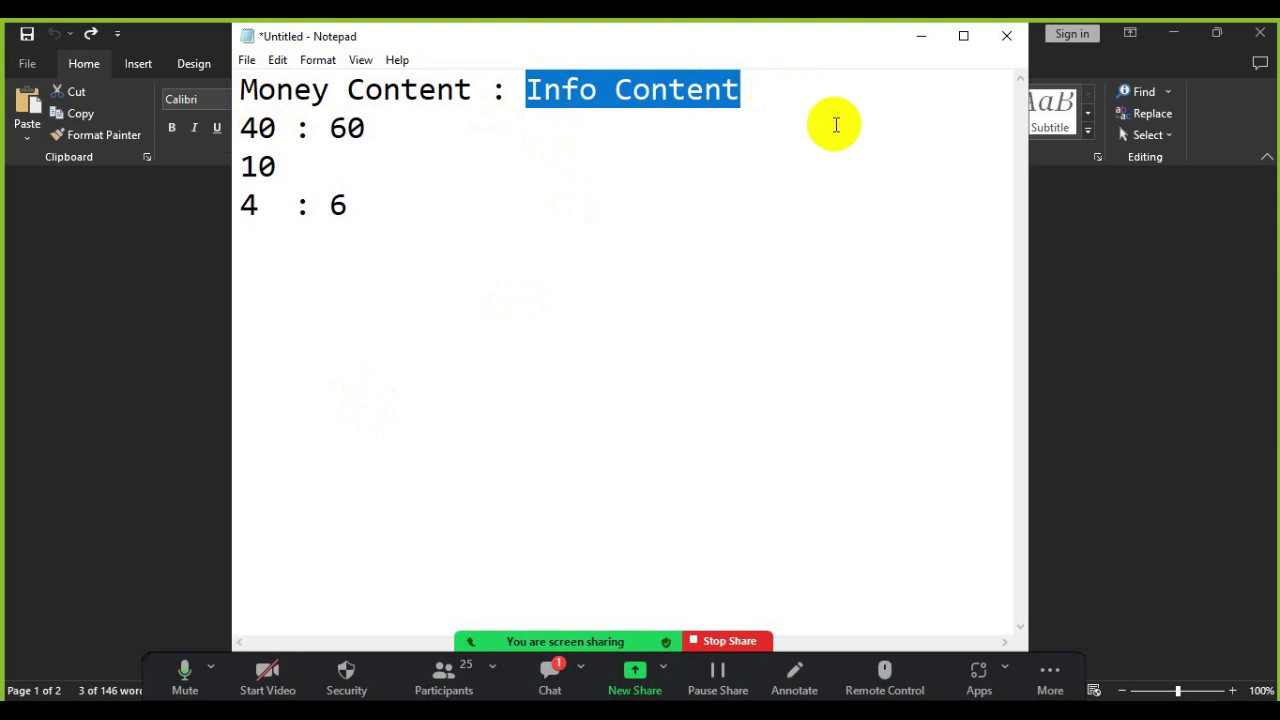
click(926, 40)
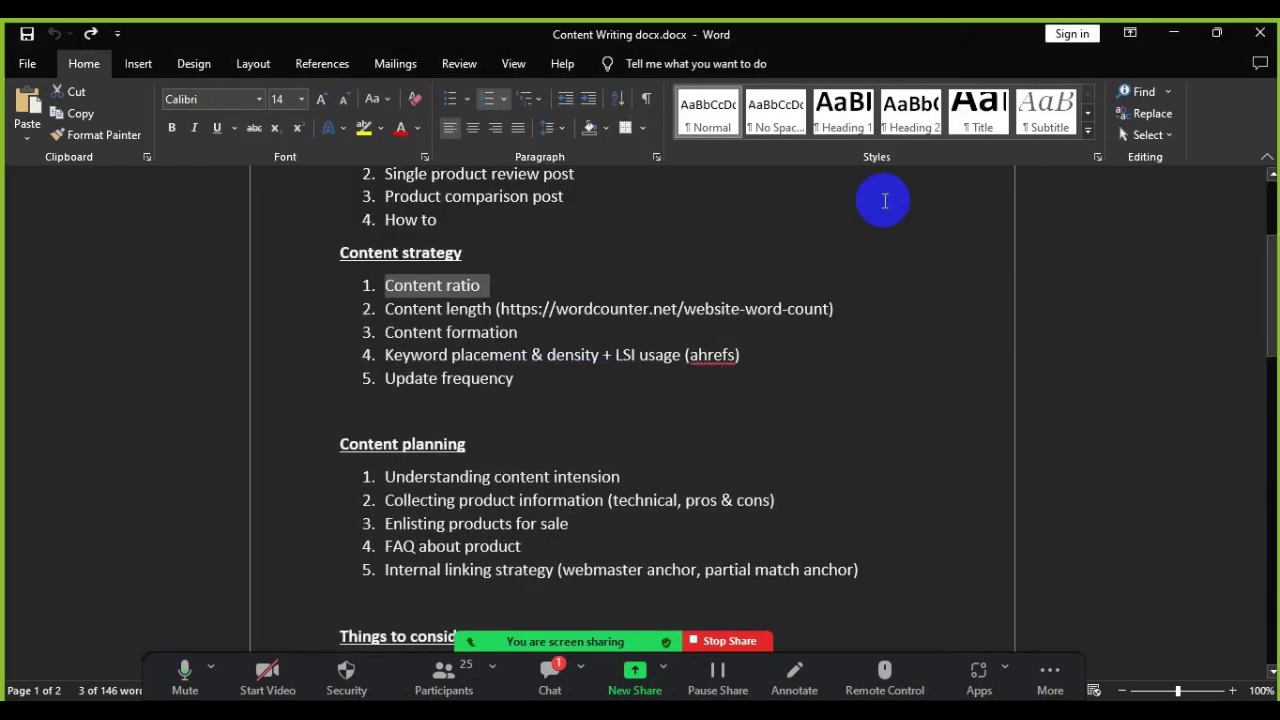
click(545, 677)
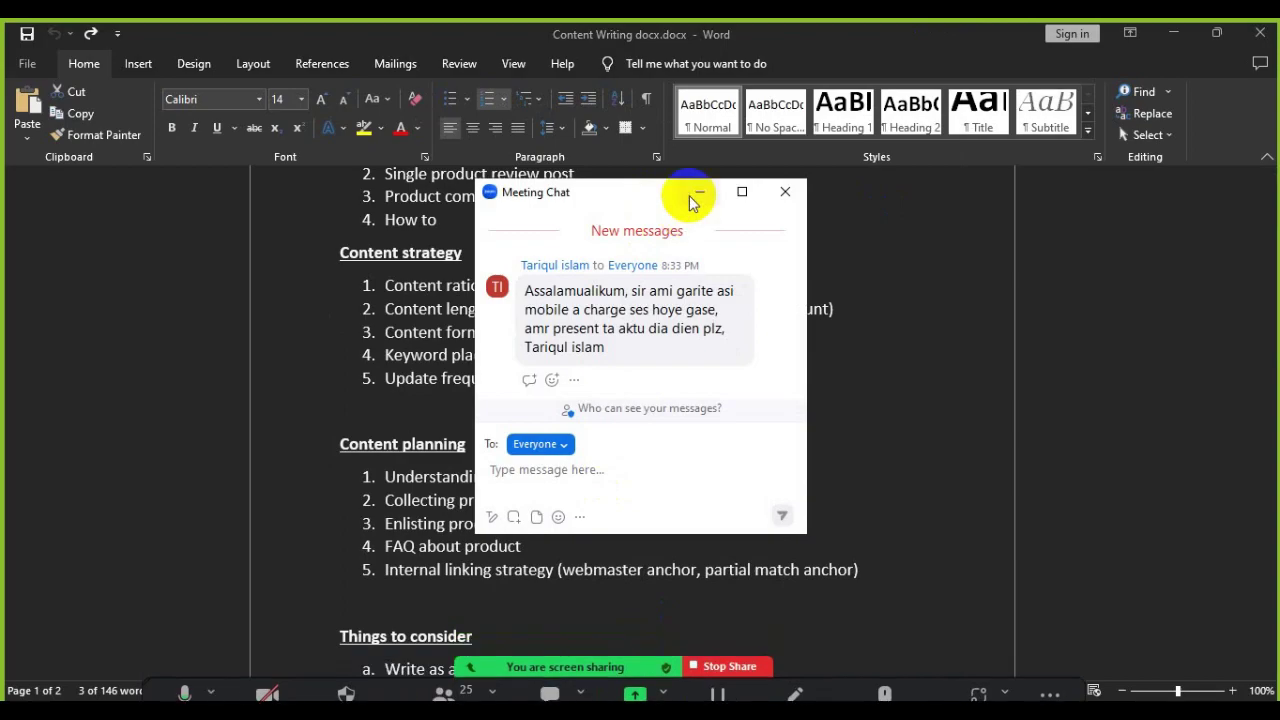
click(699, 192)
Step: Switch to Chrome, glance at the KitchenAid cleaning page, and highlight "6 Best Hand Mixers" in the Food Network article's title
key(alt+Tab)
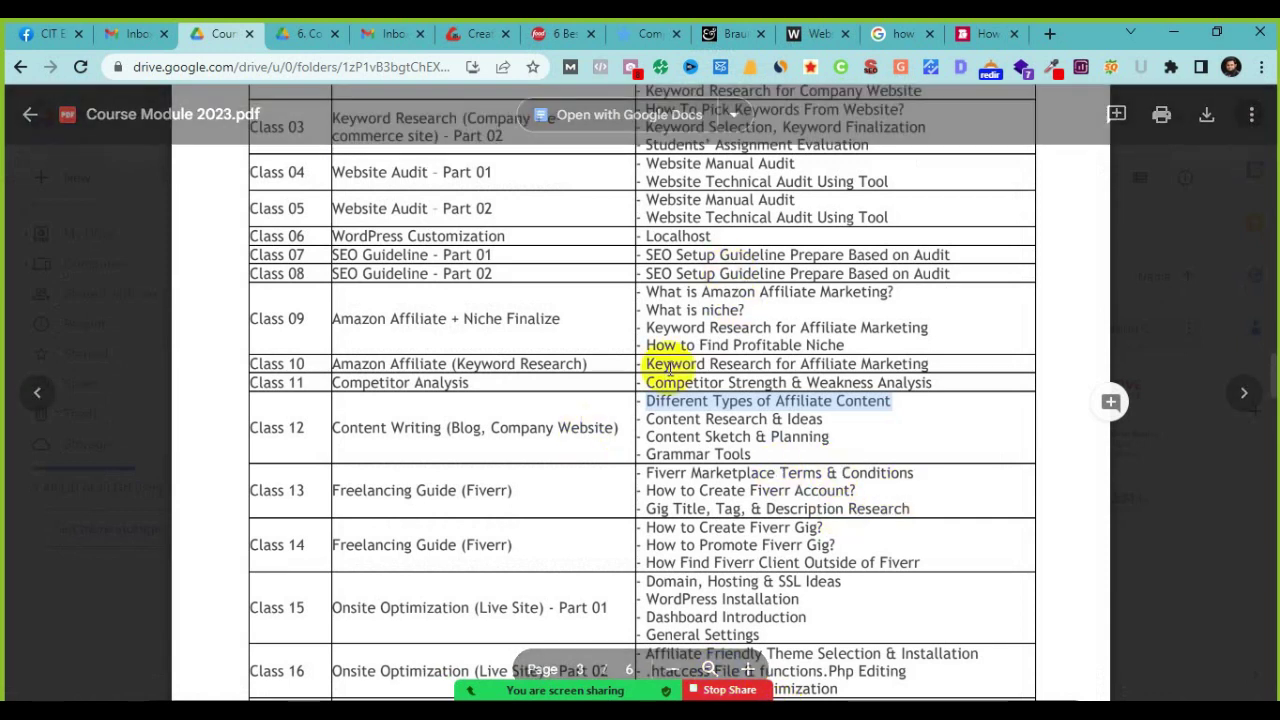
click(975, 41)
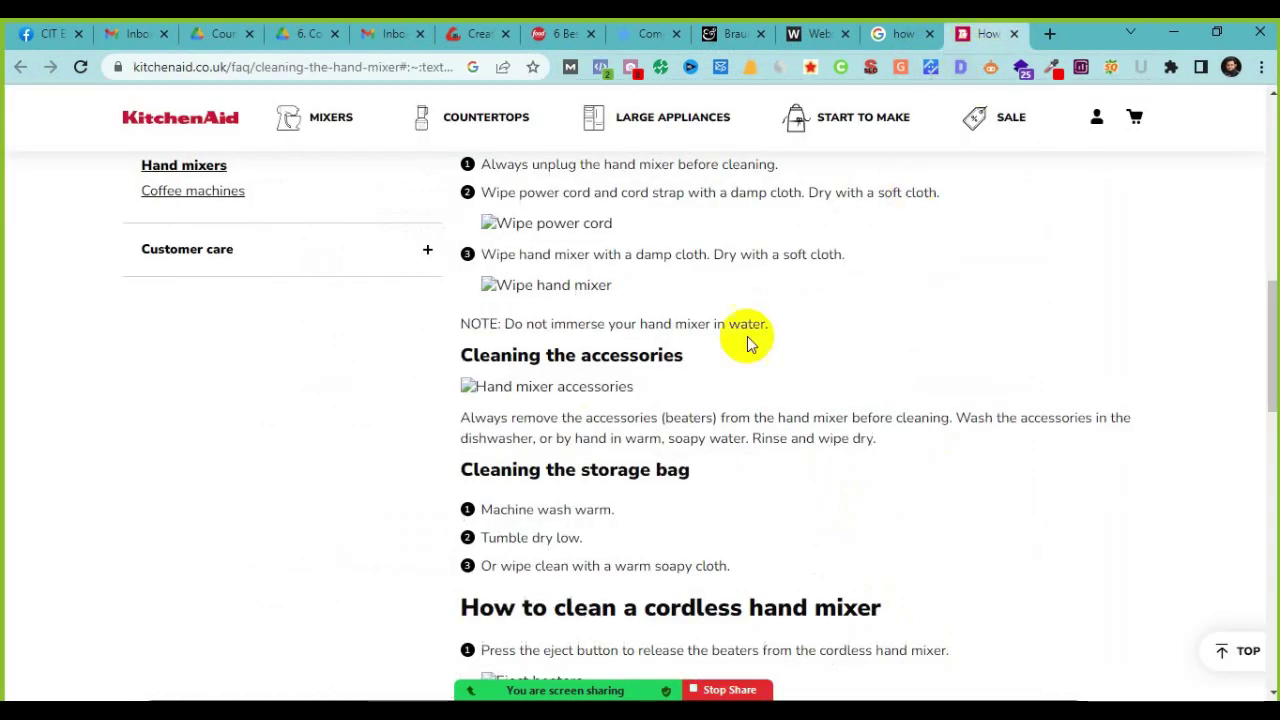
scroll(748, 337, up, 10)
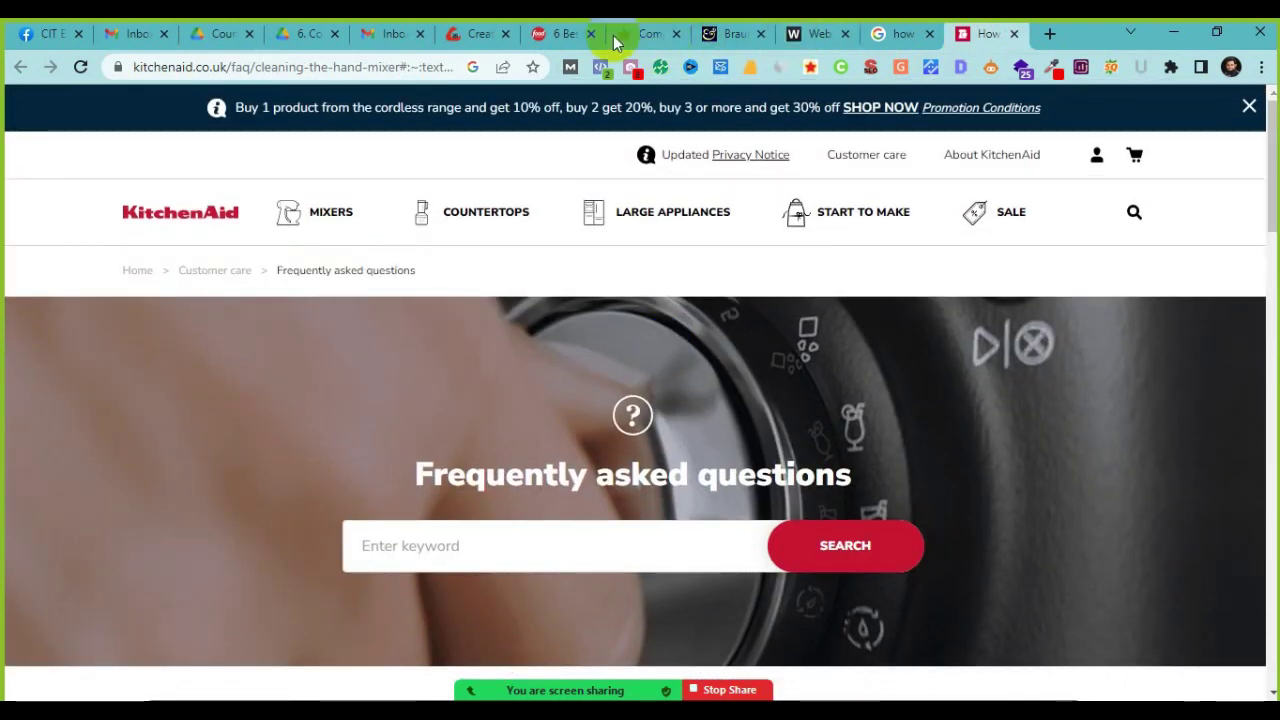
click(560, 34)
scroll(290, 470, up, 5)
scroll(305, 500, up, 15)
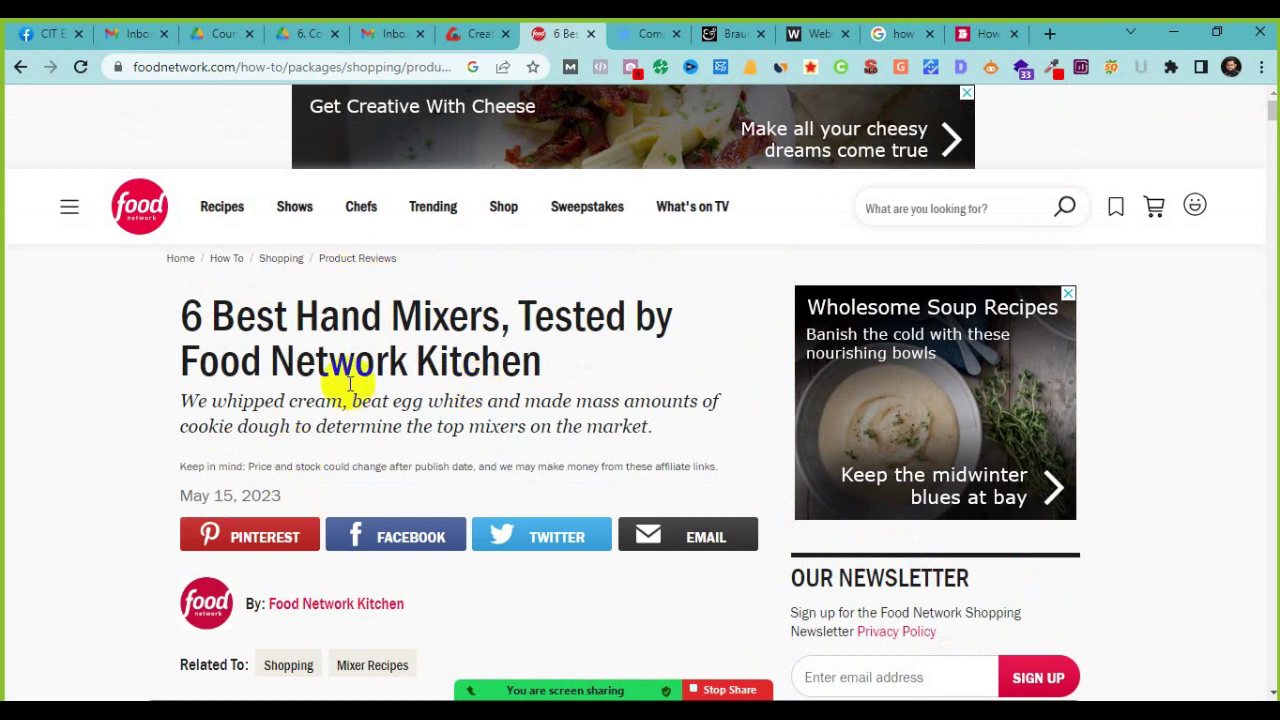
click(172, 316)
drag(172, 316, 503, 318)
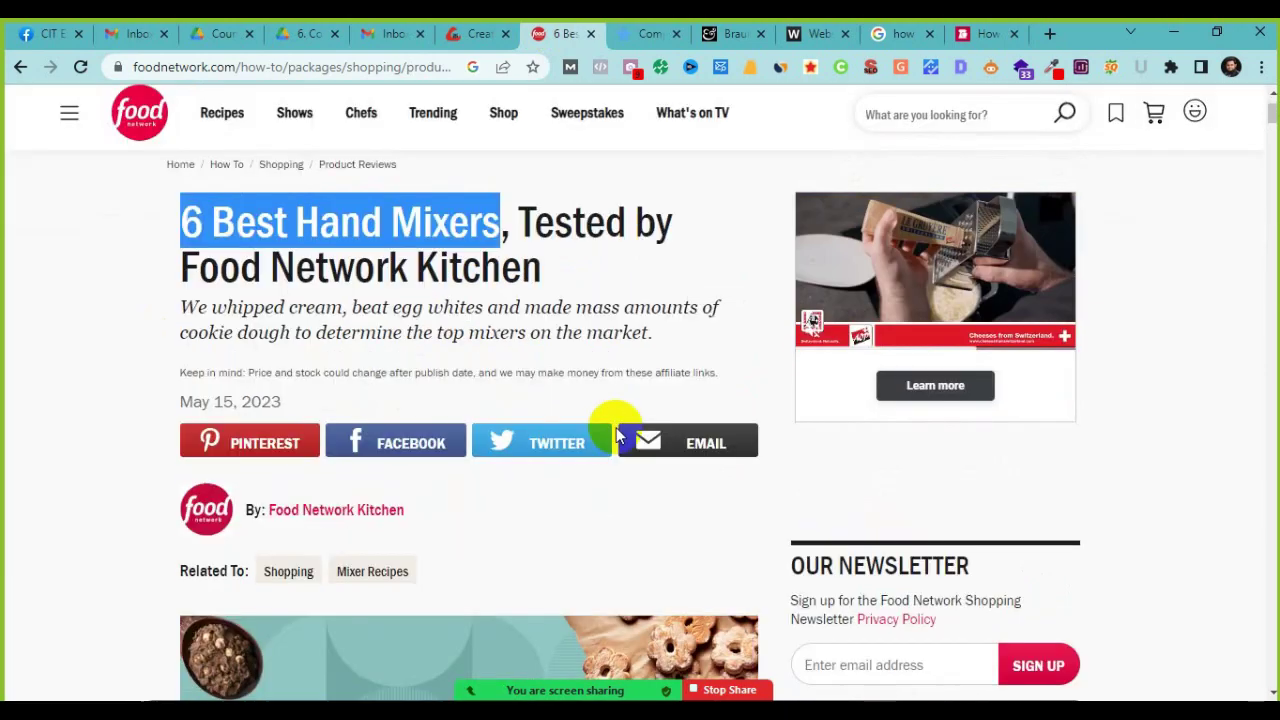
Step: Look through the article's hand mixer picks and testing section, and highlight "6 Best Hand Mixers" in its title again
scroll(617, 436, down, 8)
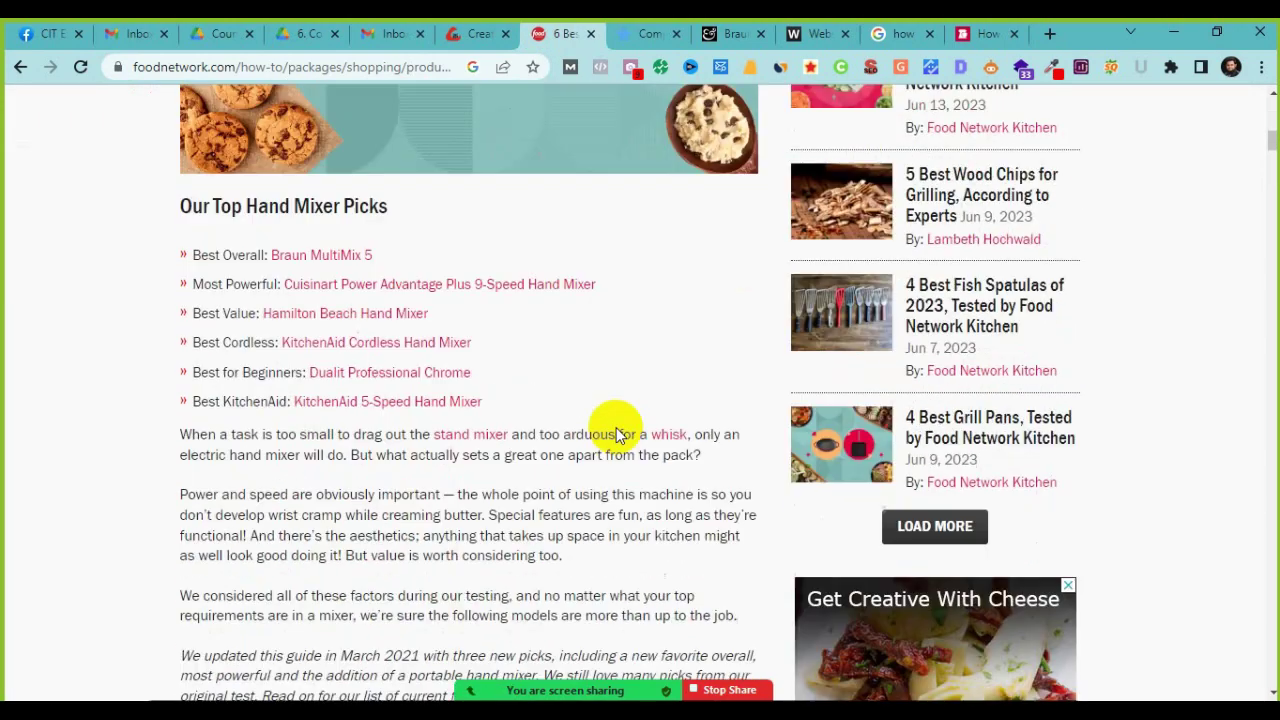
scroll(616, 434, down, 9)
click(506, 491)
scroll(156, 582, up, 10)
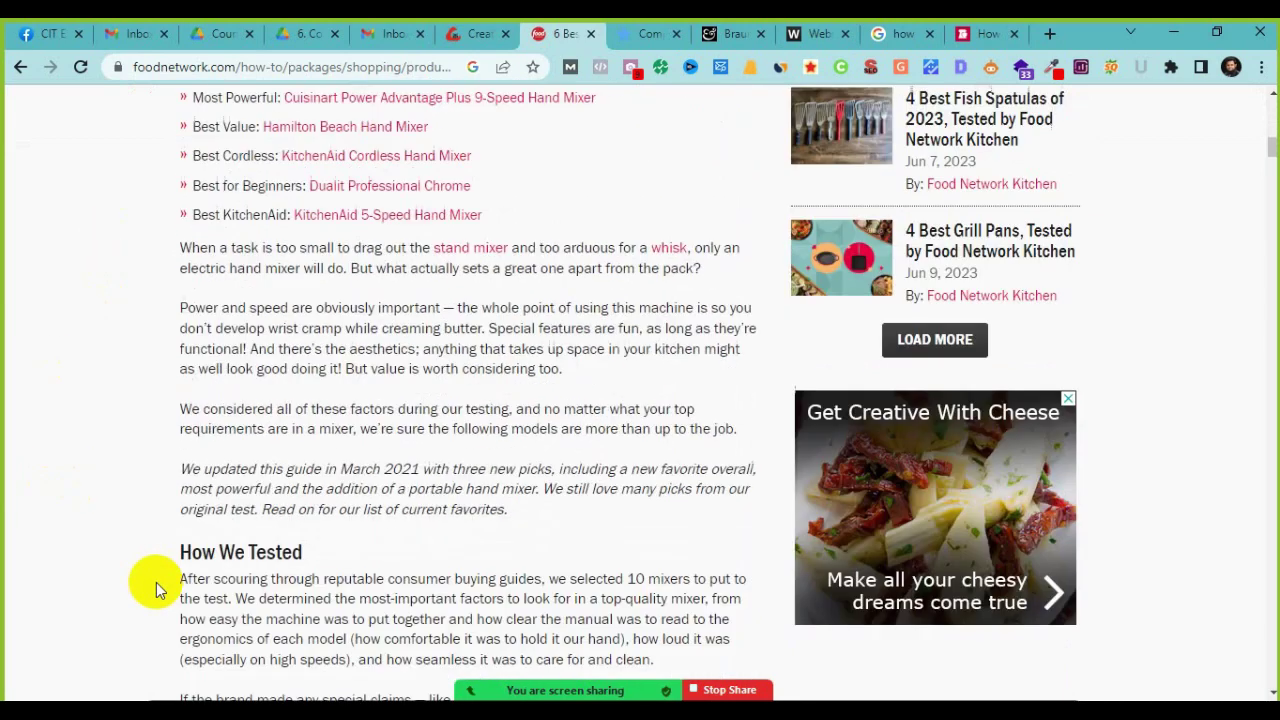
scroll(156, 582, up, 5)
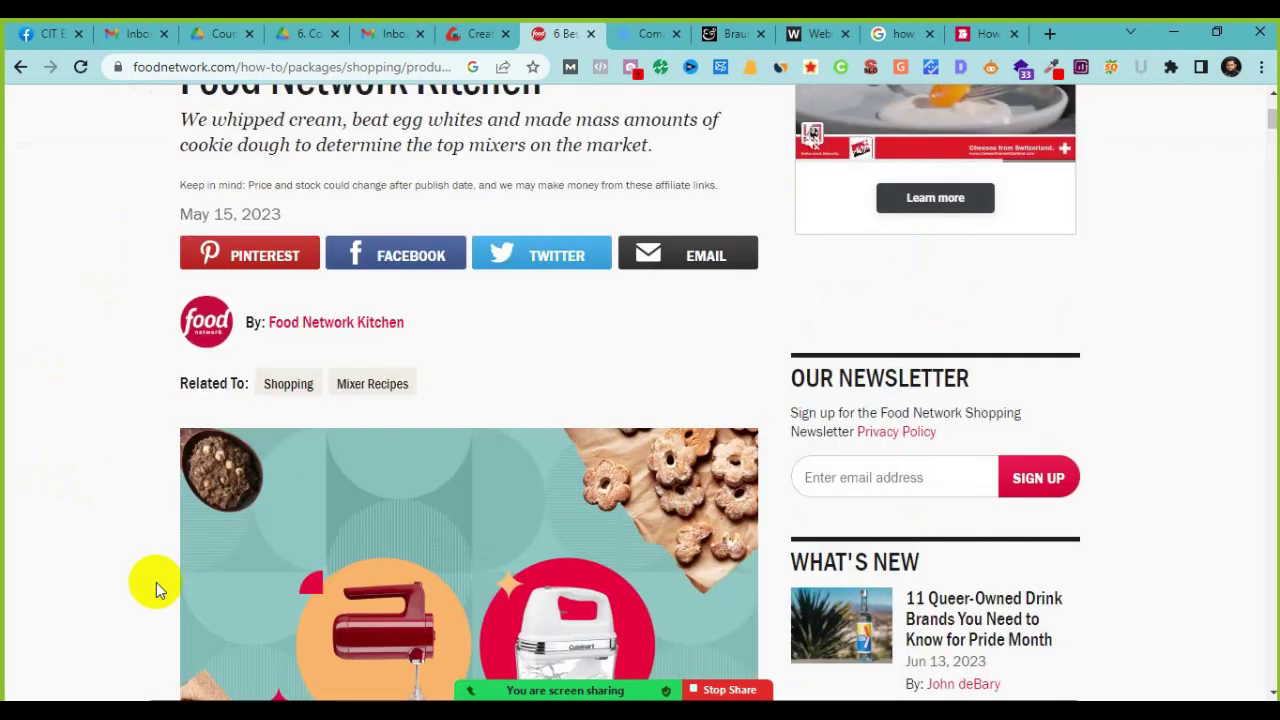
scroll(350, 462, up, 3)
drag(180, 318, 500, 318)
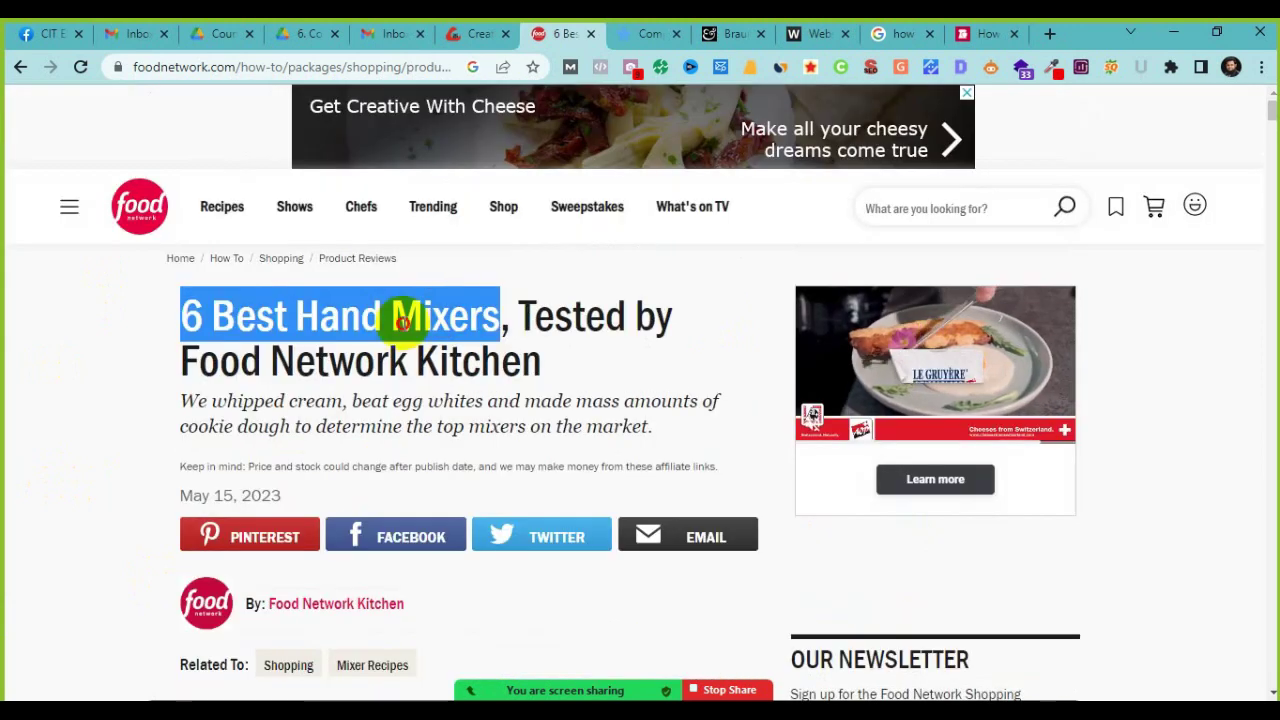
Step: Highlight "Hand Mixers," in the Food Network article's title, and switch back to the ratio note in Notepad
click(400, 317)
drag(296, 316, 510, 316)
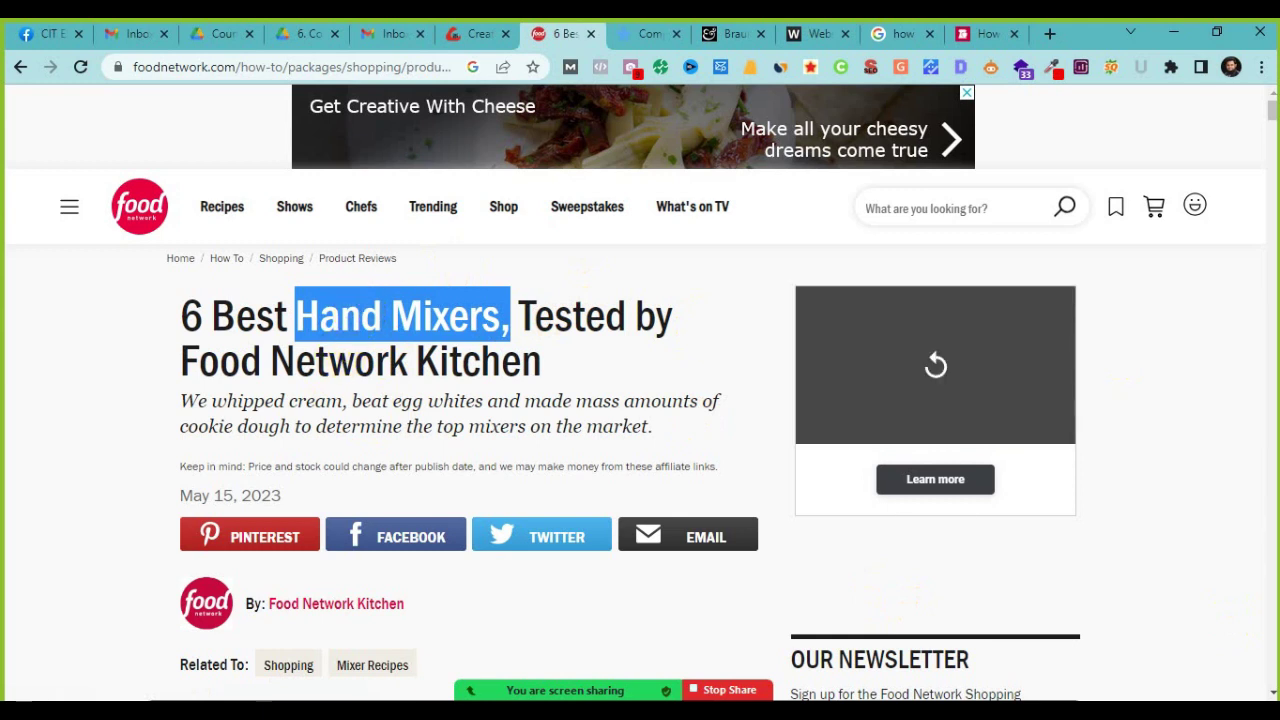
key(alt+Tab)
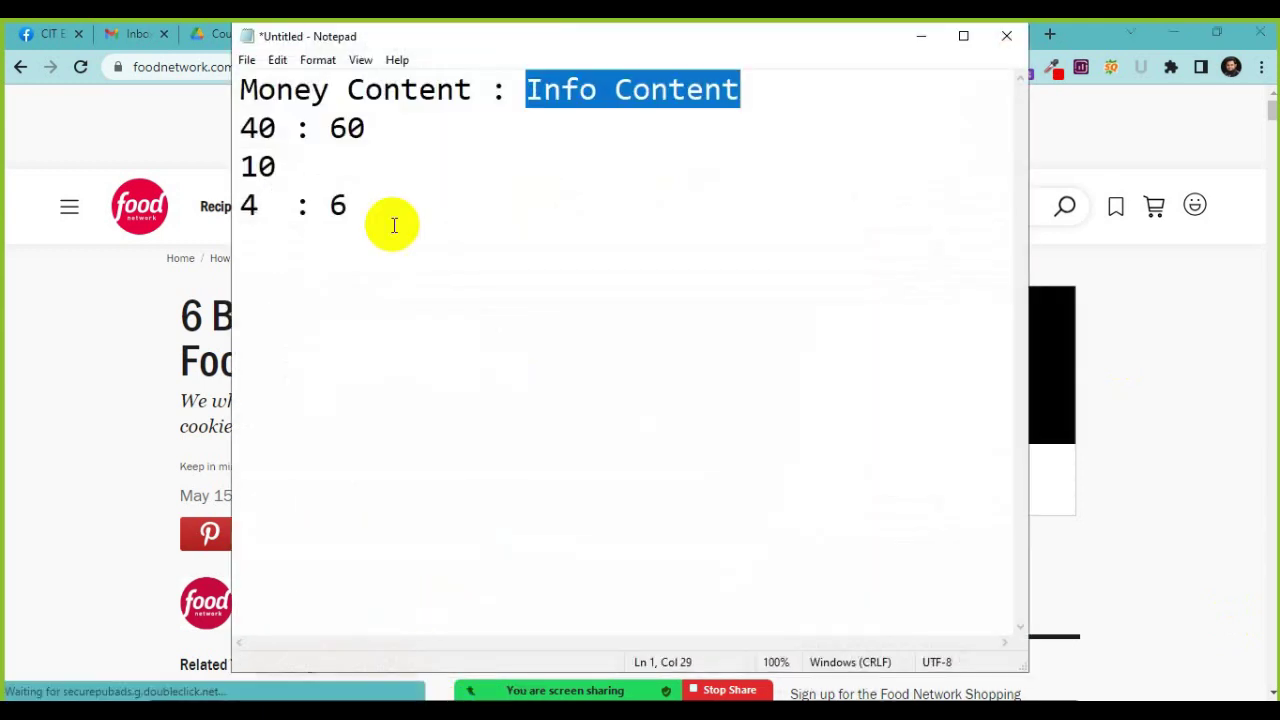
click(582, 113)
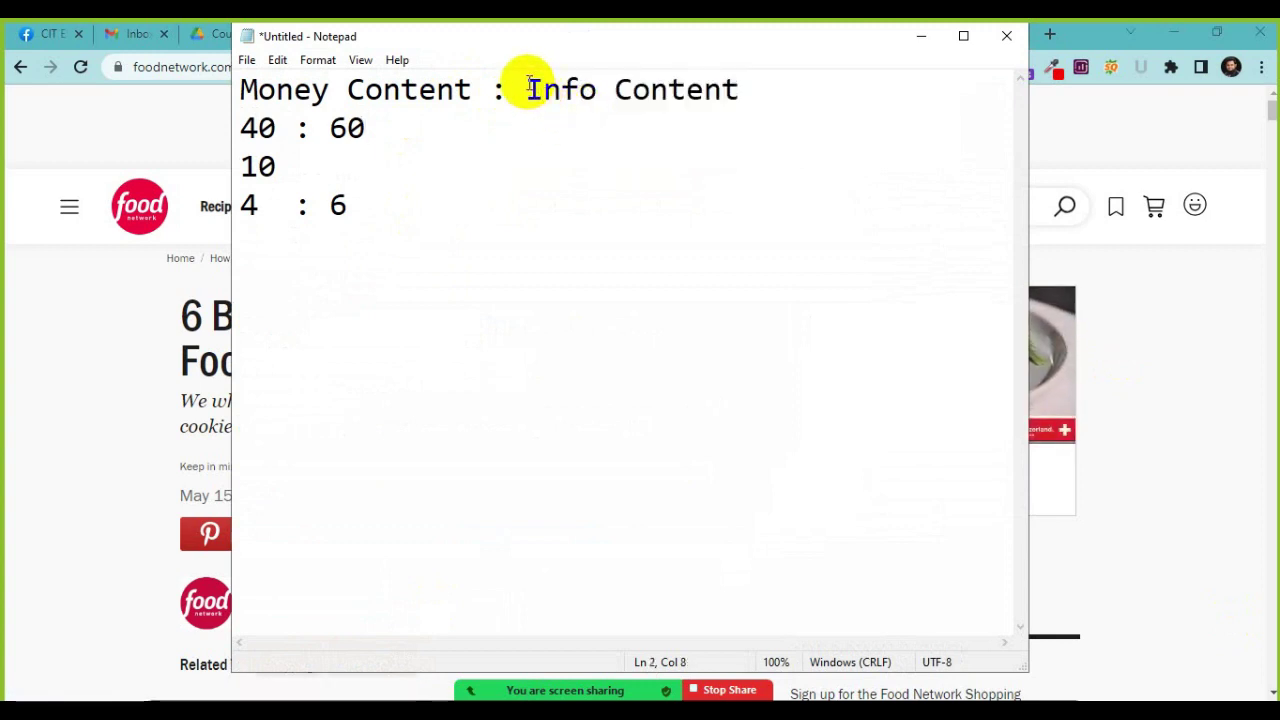
Step: Add the ratio lines "20 : 80" and "10 : 90" directly below "40 : 60" in the note
drag(257, 127, 394, 126)
click(394, 126)
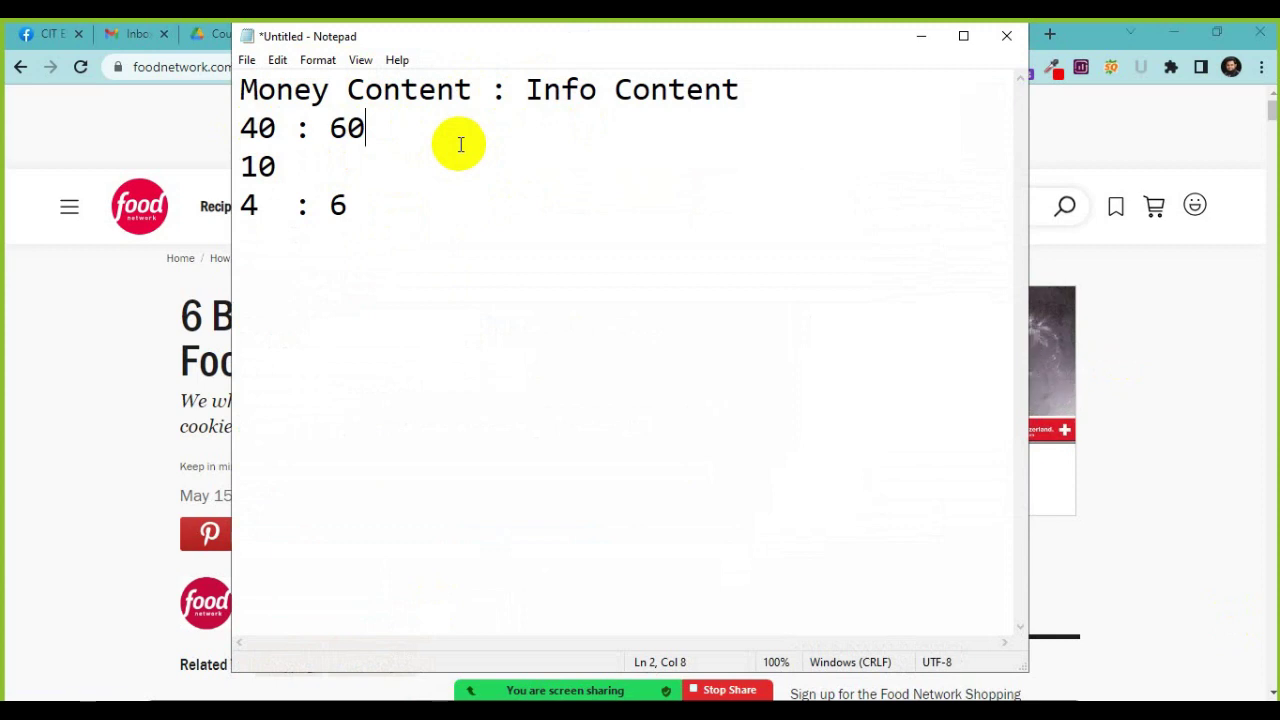
key(Return)
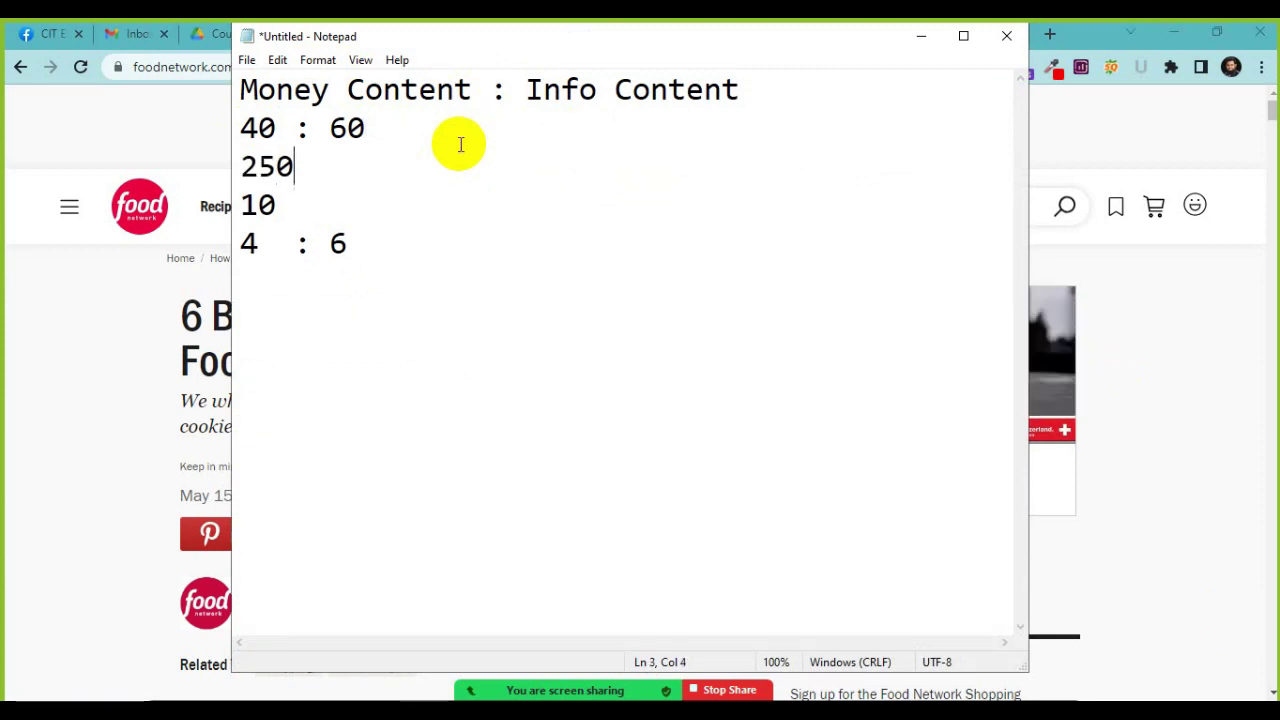
text(20)
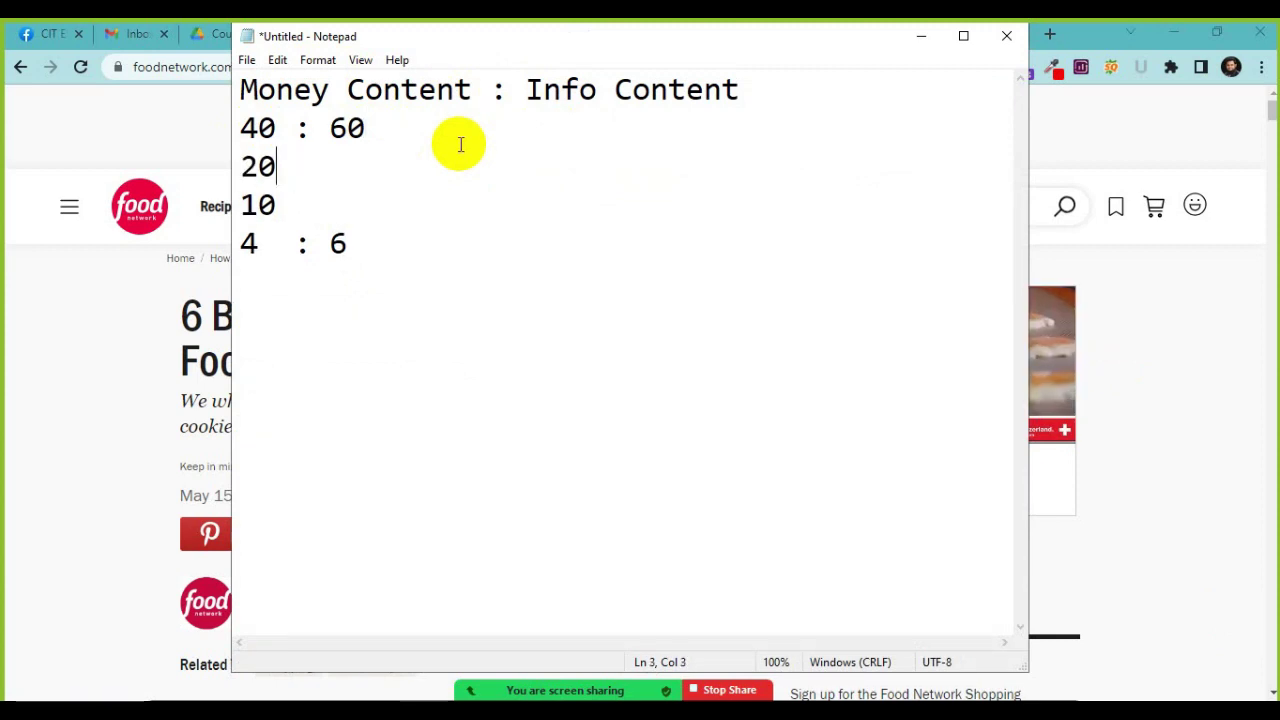
key(BackSpace)
text(: 80)
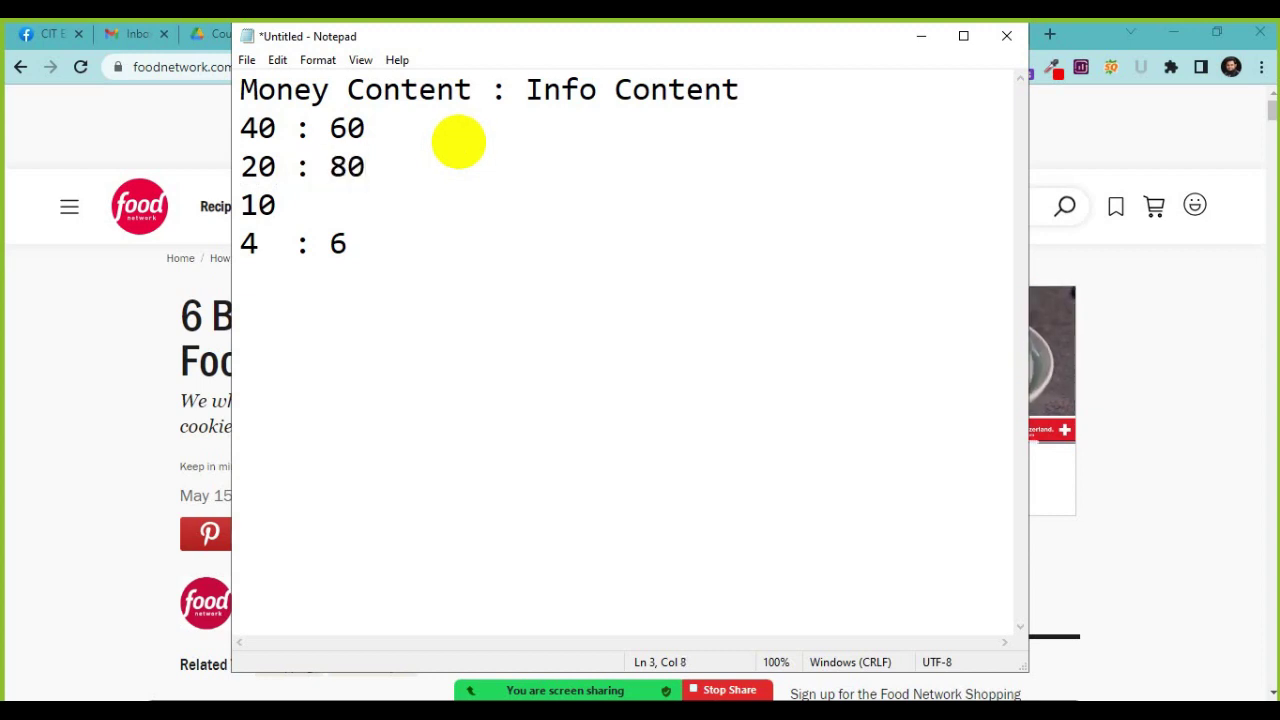
text( 10)
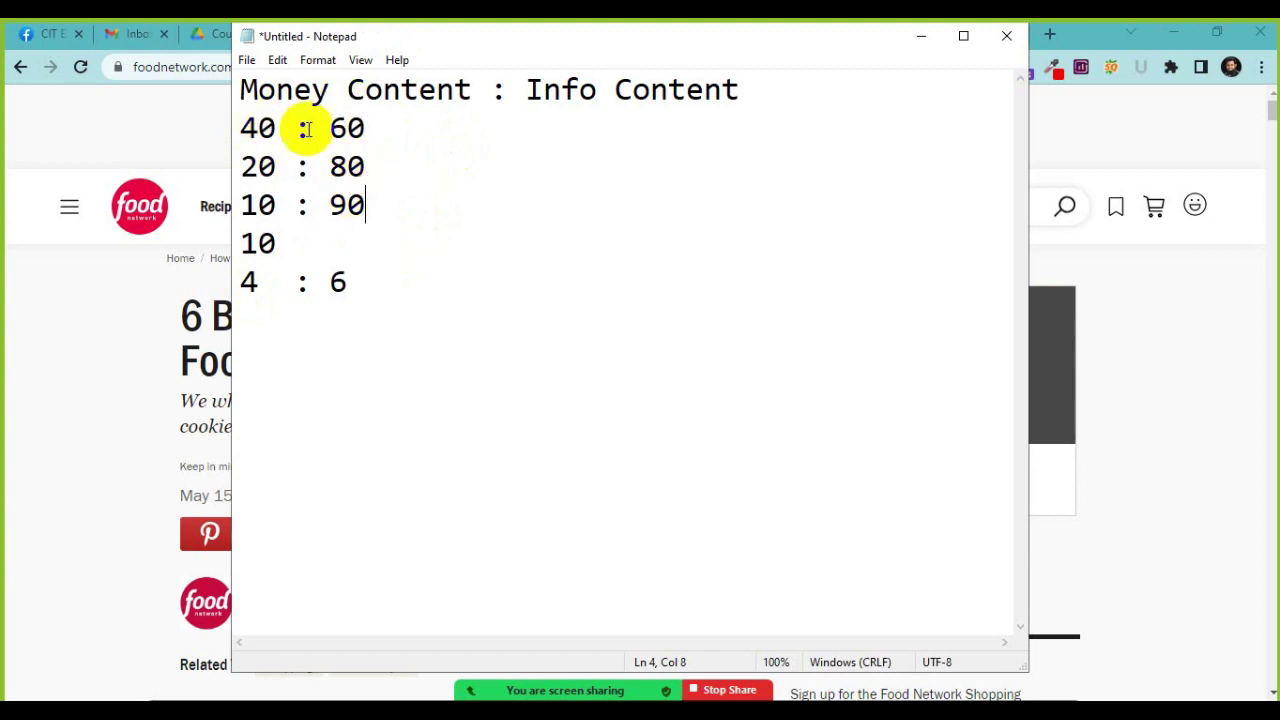
Step: Highlight the "10 : 90" and "20 : 80" ratios in turn, and admit the waiting participant to the meeting
drag(364, 124, 252, 134)
click(265, 125)
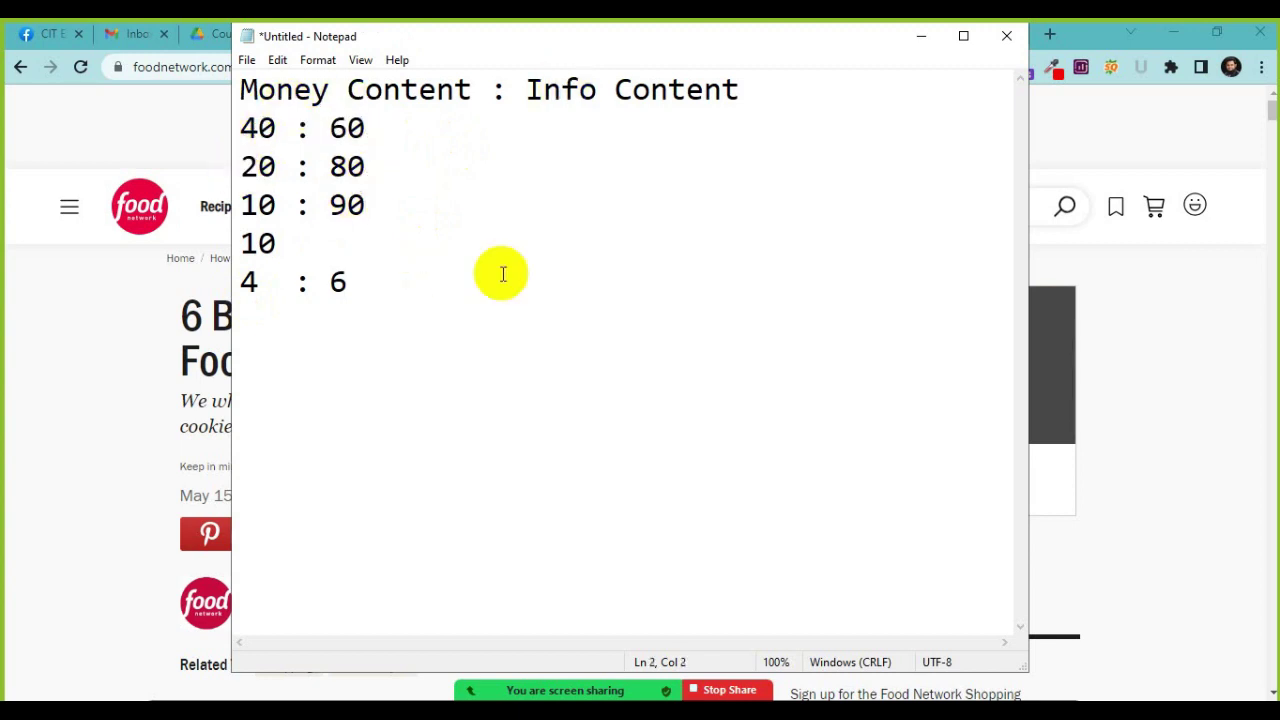
drag(366, 203, 239, 209)
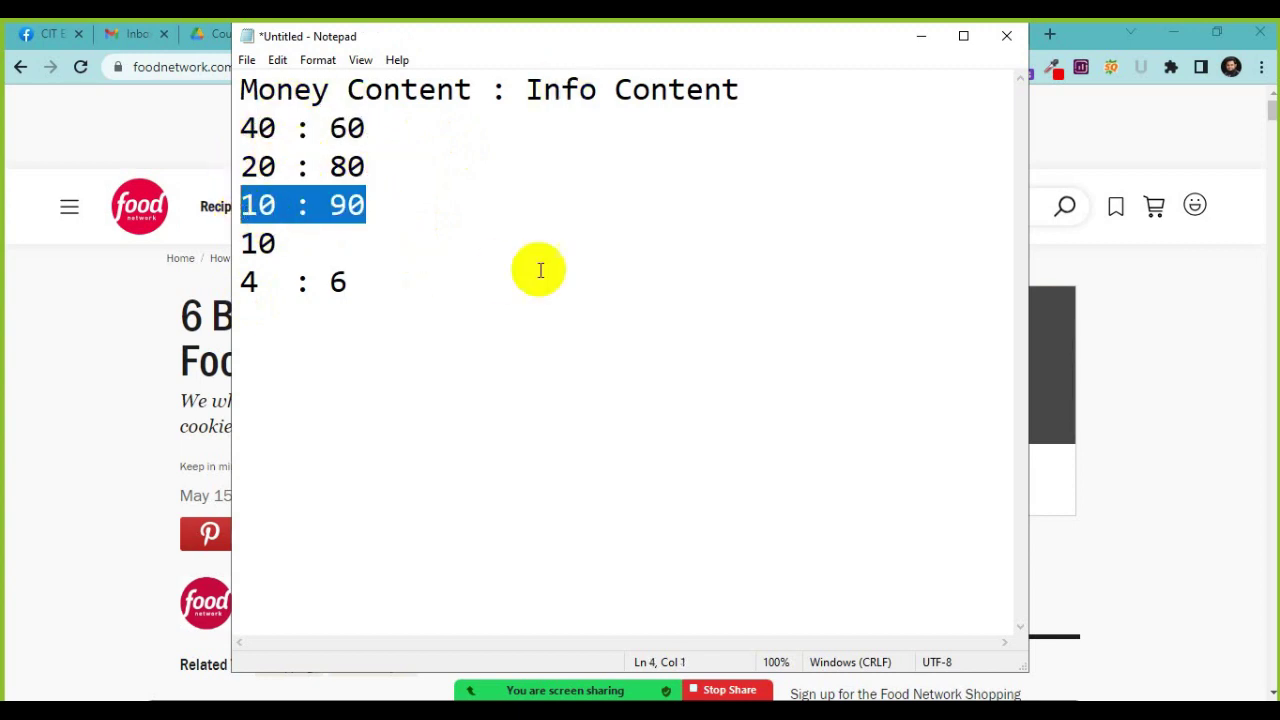
drag(366, 165, 240, 172)
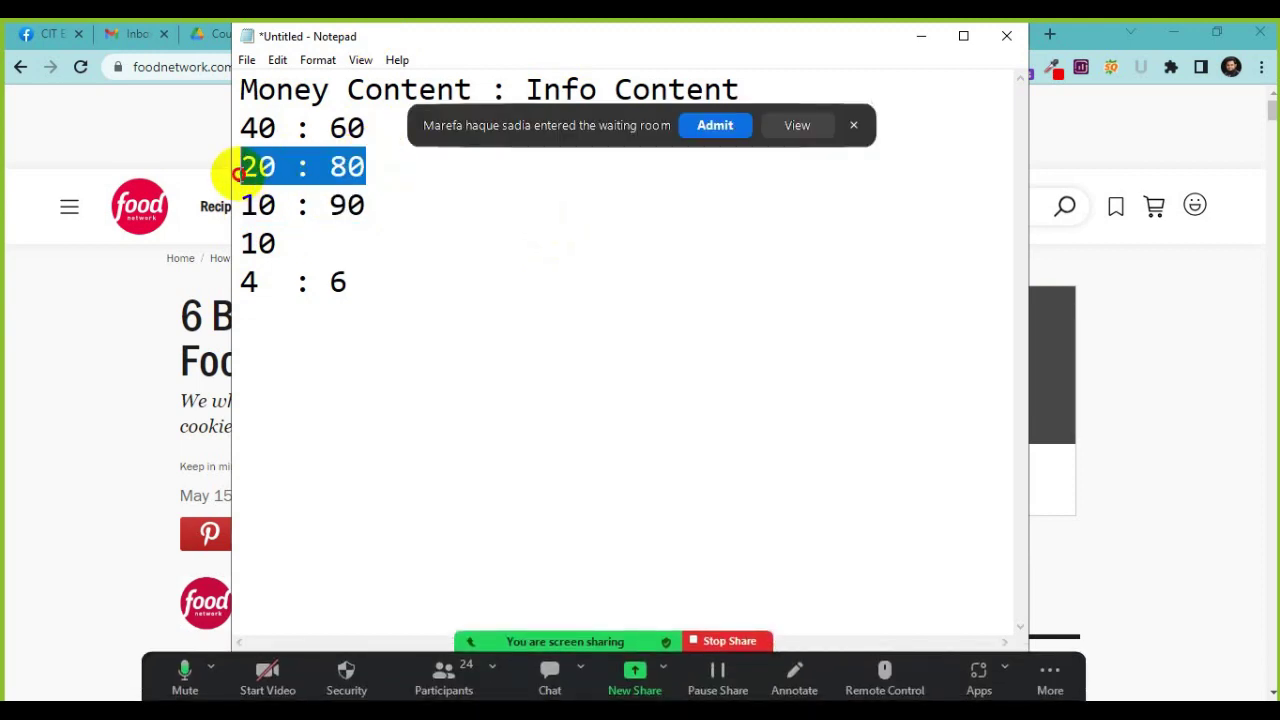
click(703, 126)
click(557, 297)
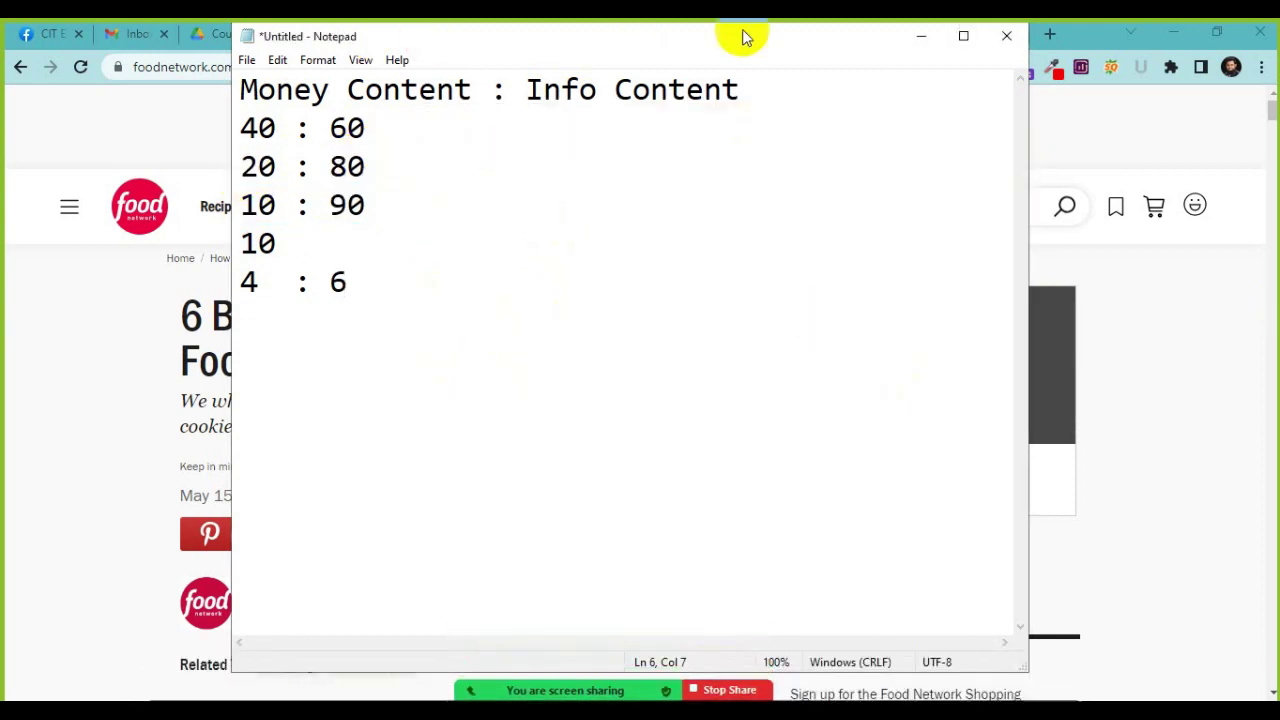
Step: Minimize Notepad, switch to the Content Writing document in Word, and highlight "Content length" in the Content strategy list
click(921, 37)
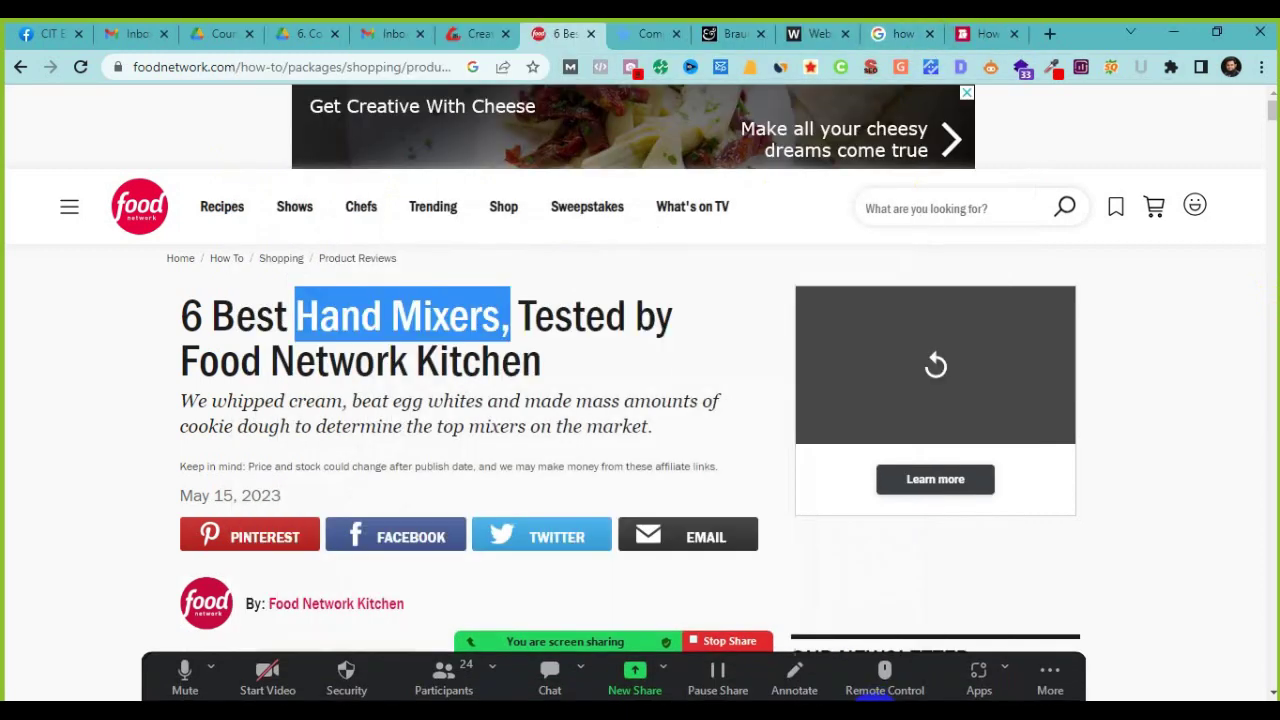
key(alt+Tab)
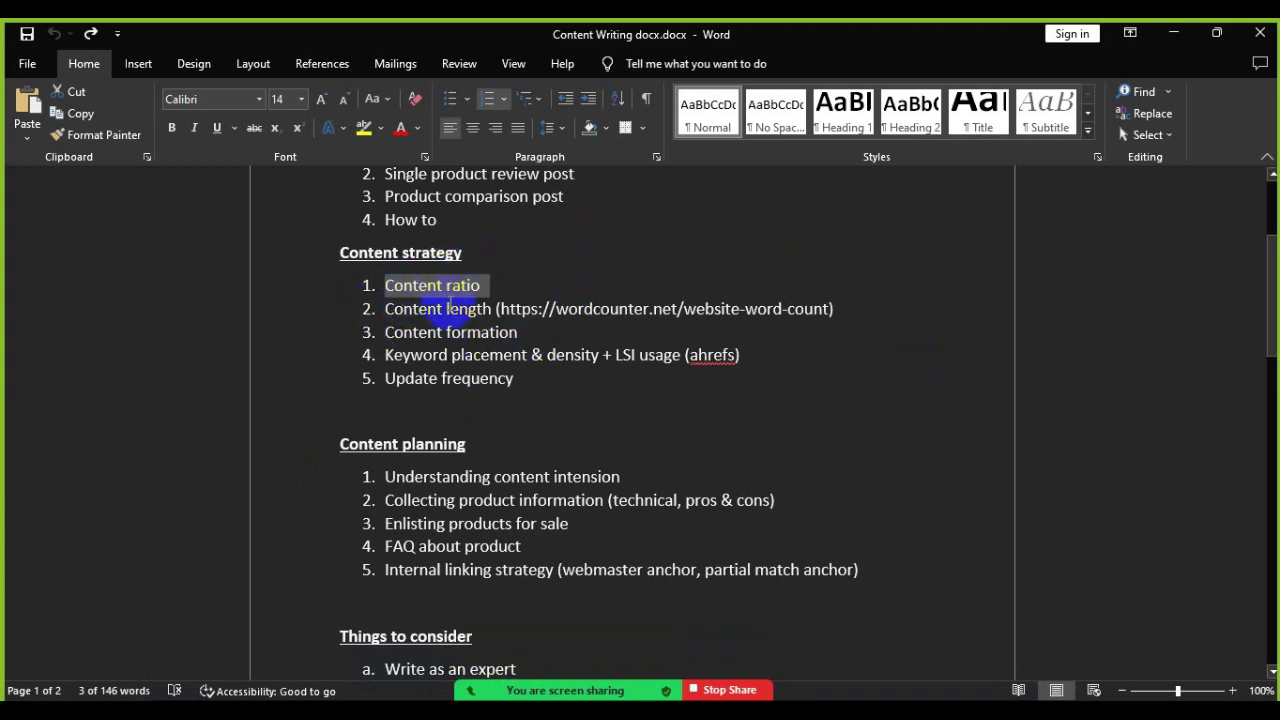
click(409, 283)
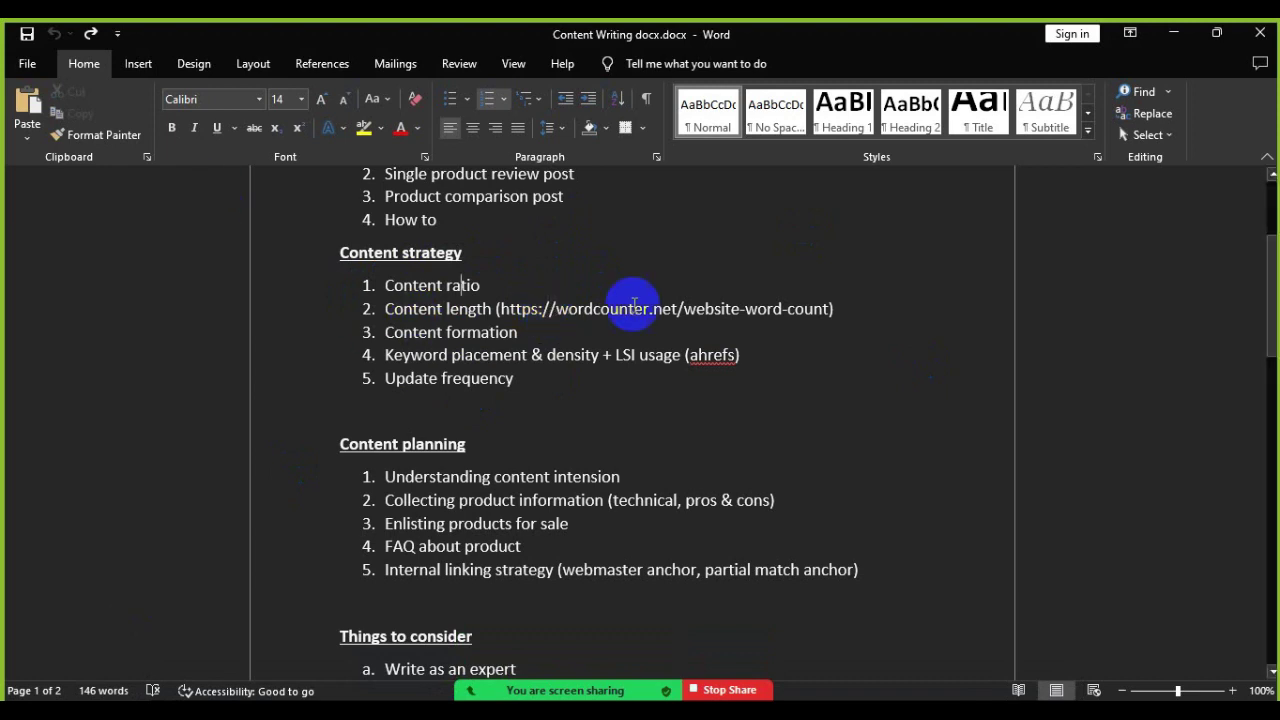
drag(385, 312, 490, 310)
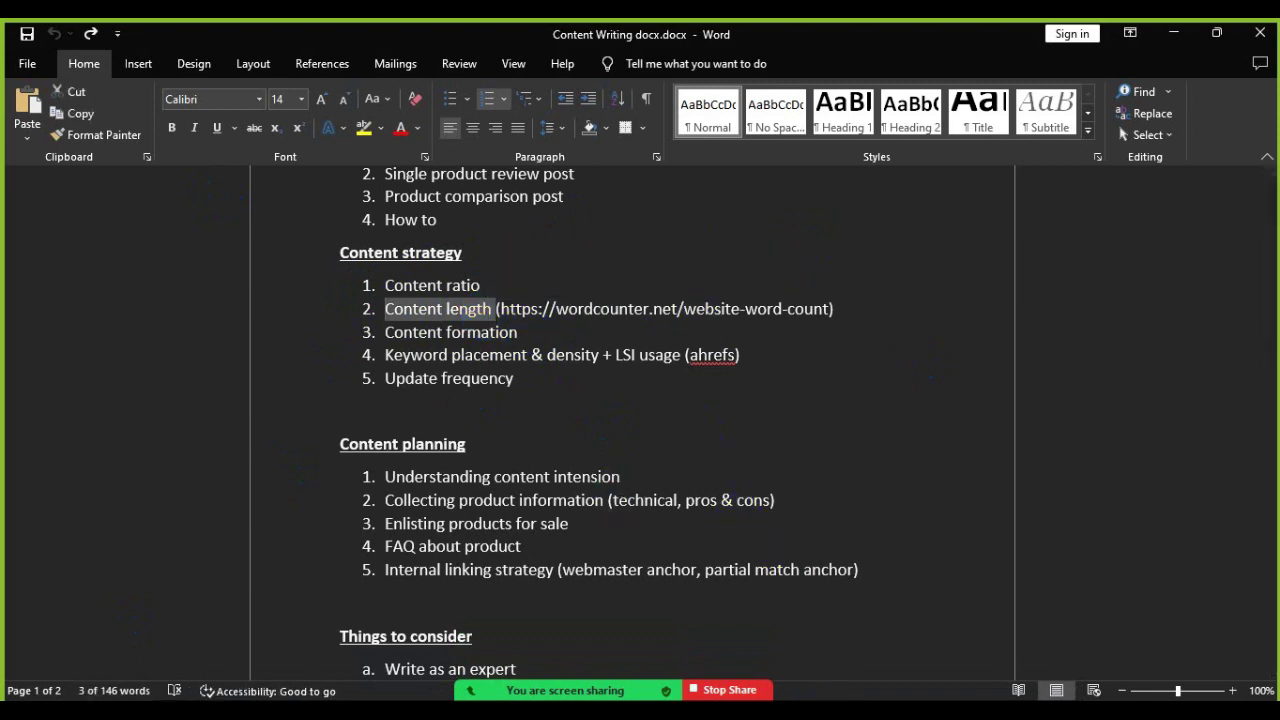
Step: Switch to Chrome and look through the Food Network article's hand mixer picks down to the Hamilton Beach mixer
click(833, 690)
scroll(545, 465, down, 3)
scroll(545, 465, down, 4)
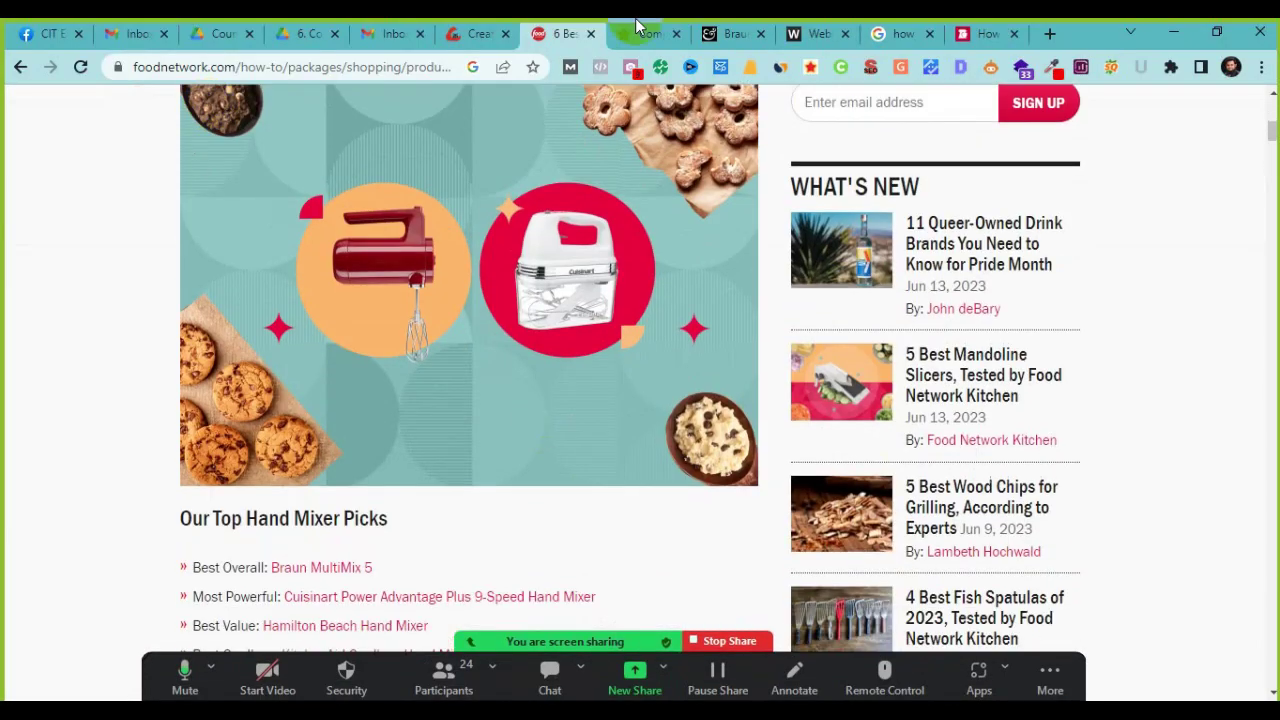
scroll(529, 486, down, 10)
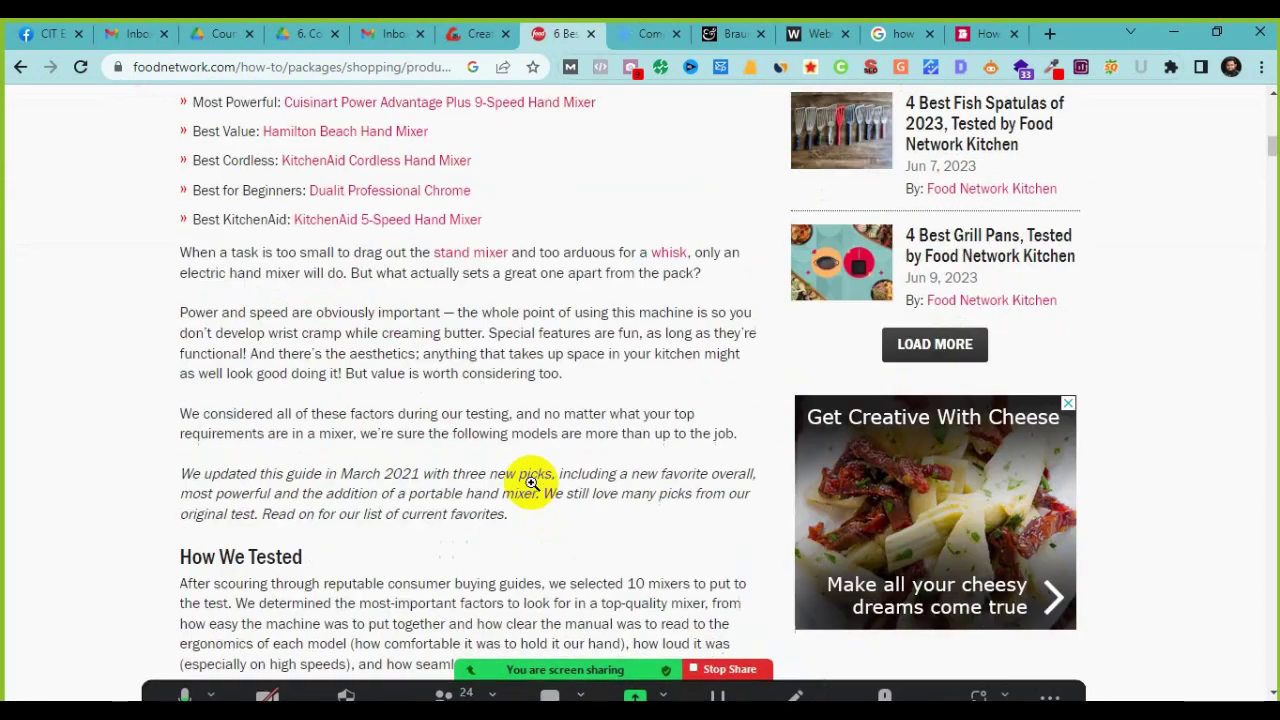
scroll(531, 483, down, 8)
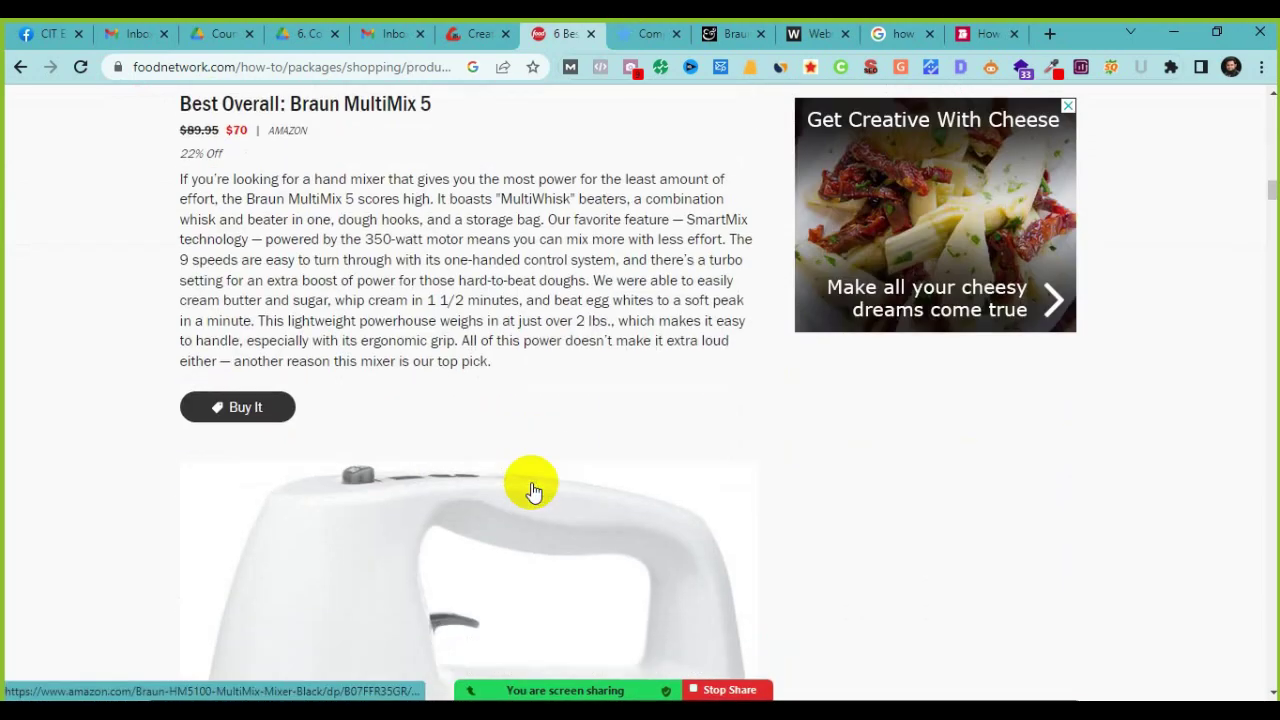
scroll(526, 423, down, 6)
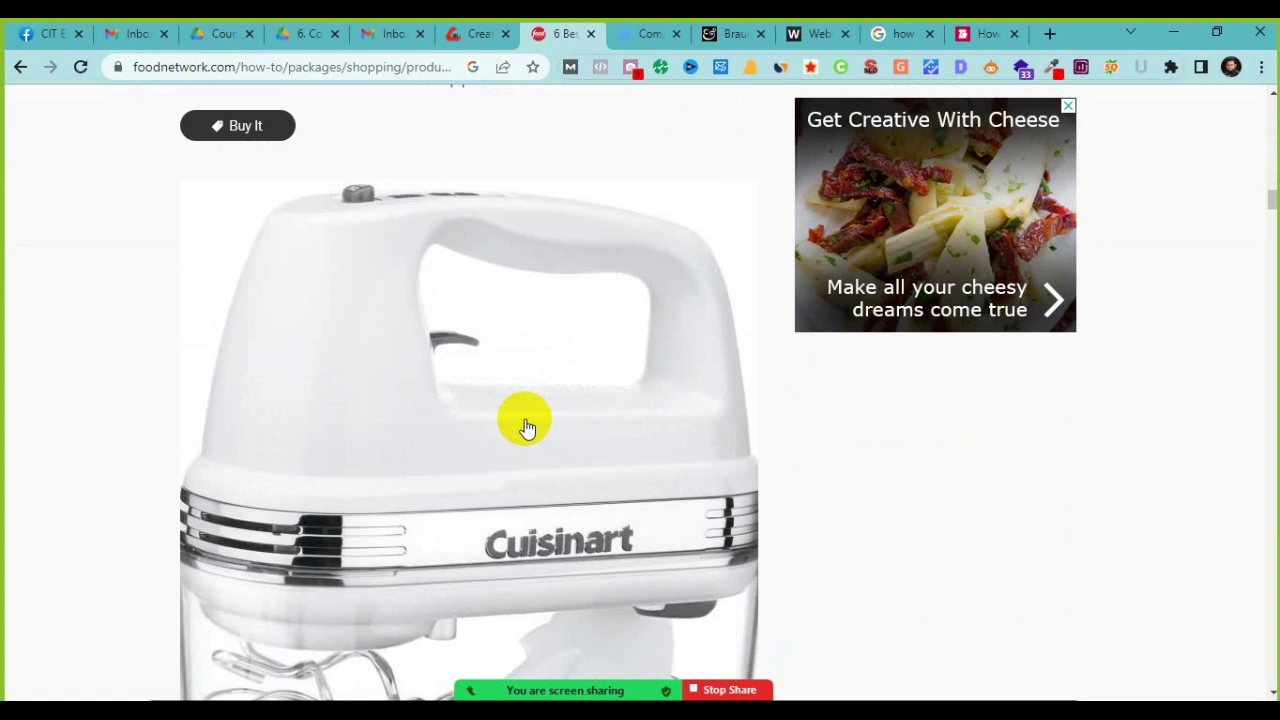
scroll(528, 427, down, 8)
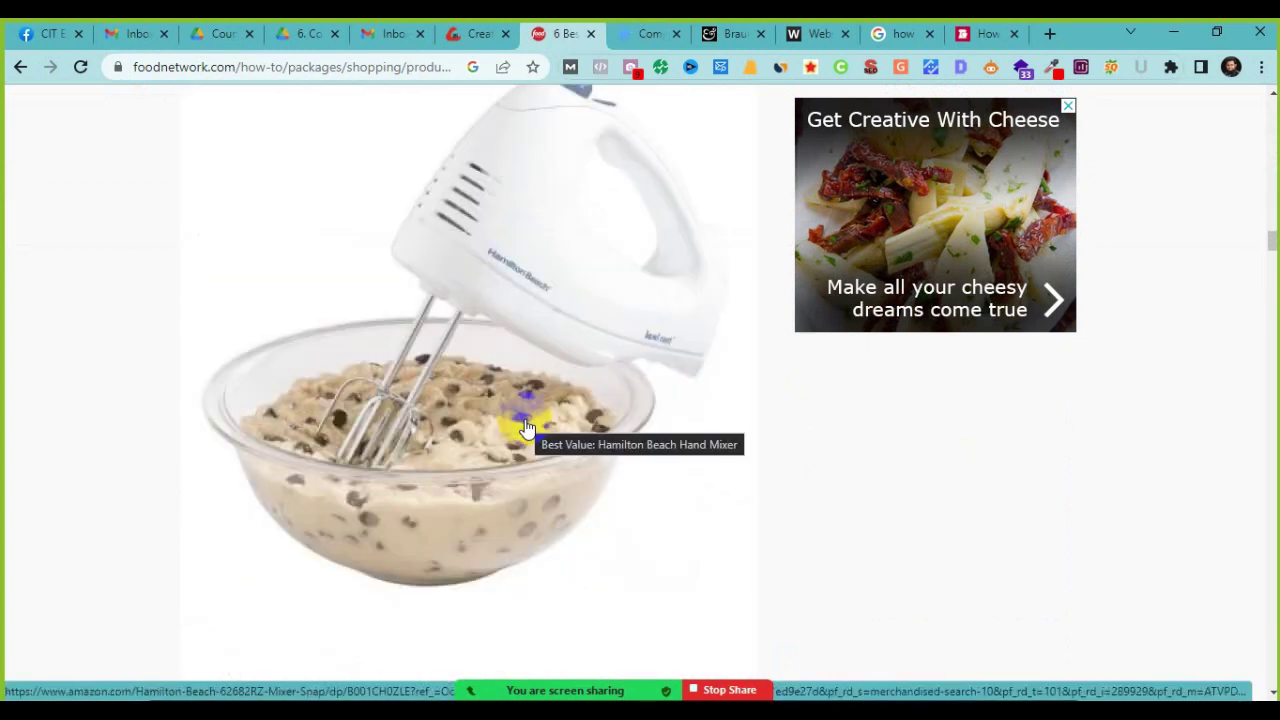
Step: Search Google for "best hand mixer" in the Best Views Reviews comparison's tab, and look through the top-ranking results
click(651, 30)
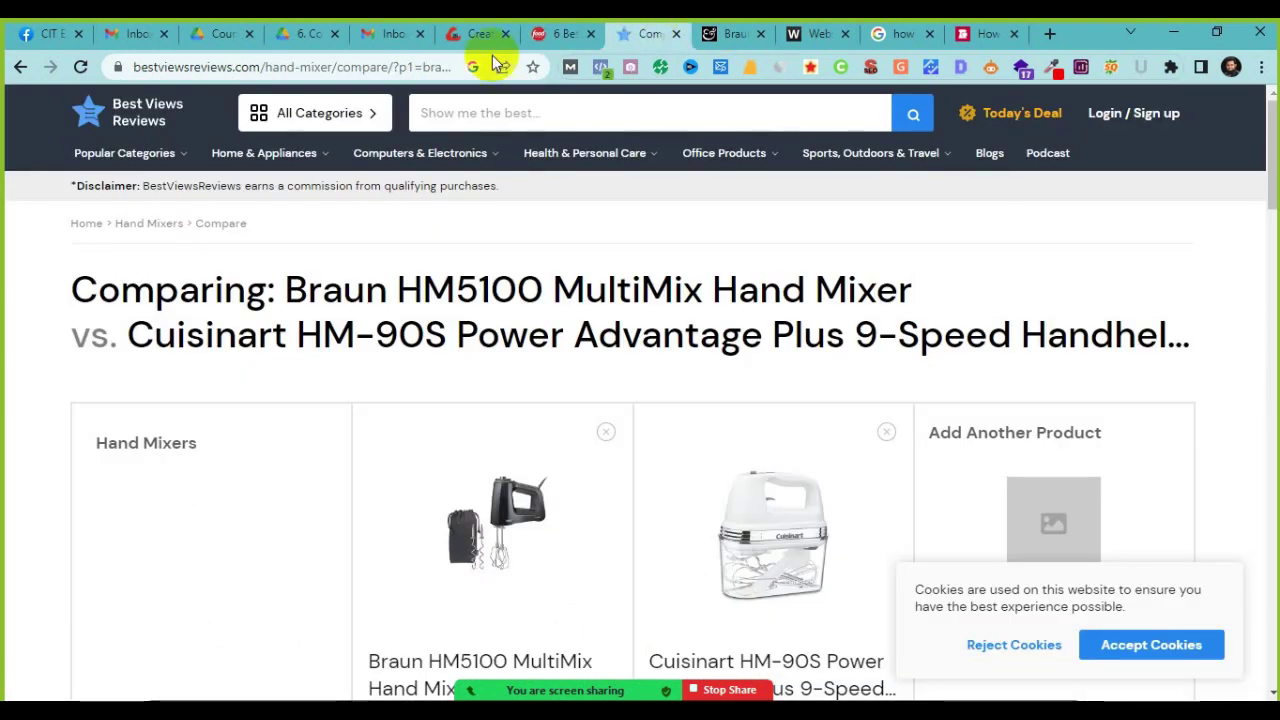
click(364, 68)
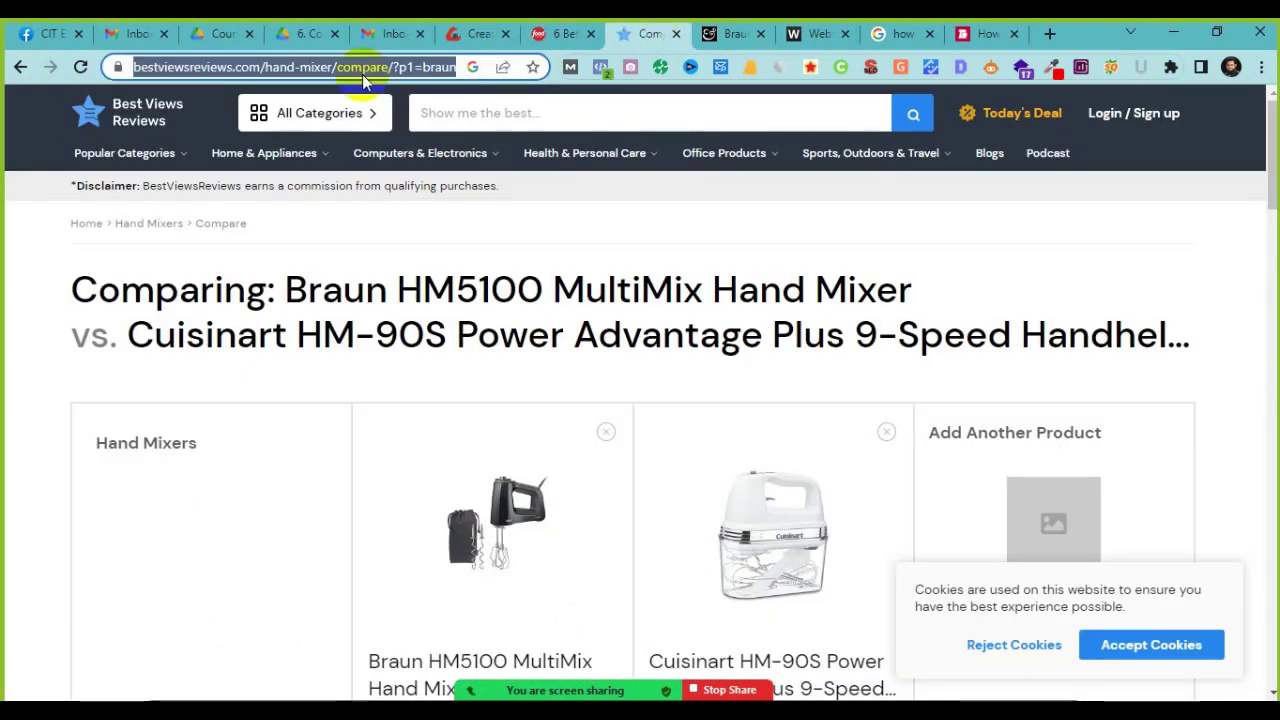
text(best)
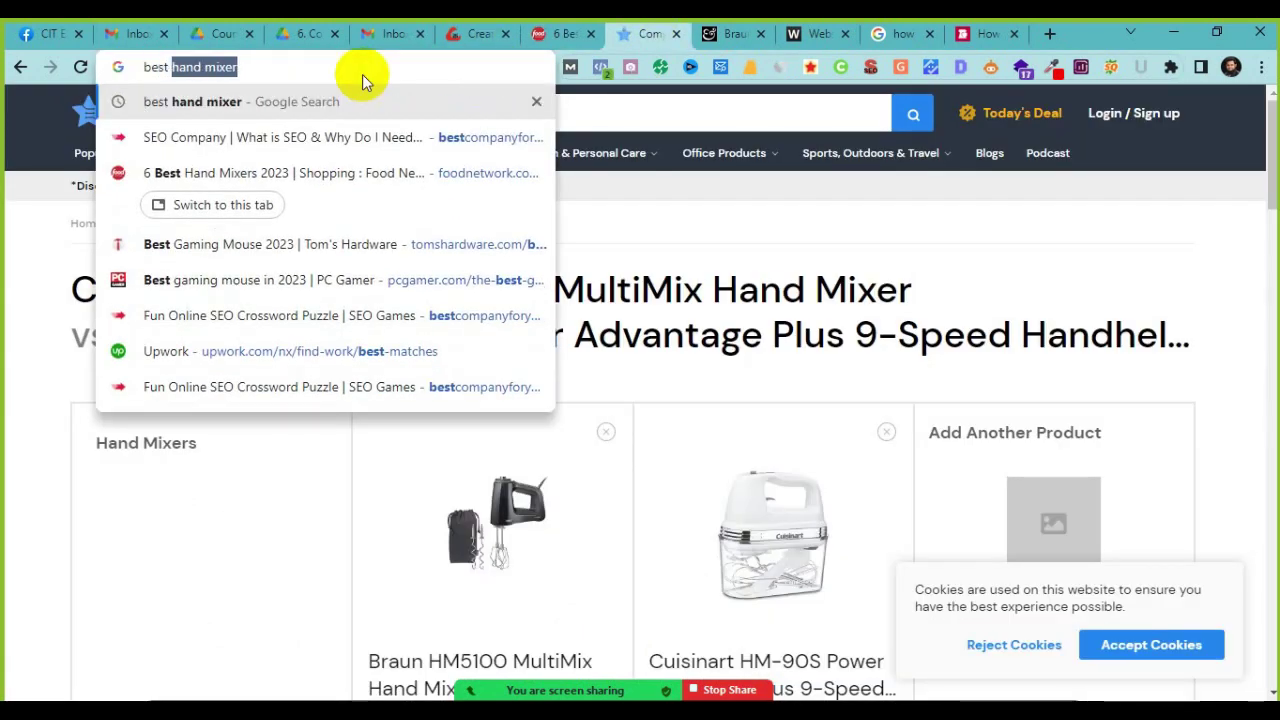
key(Return)
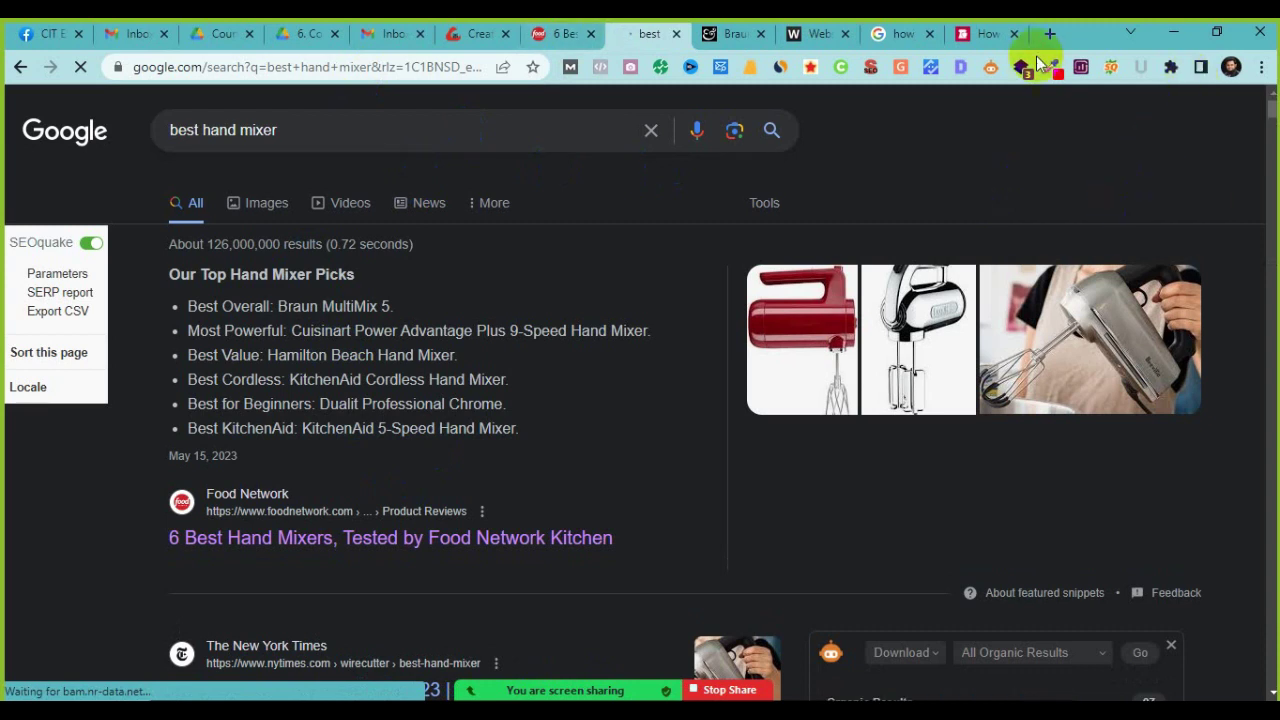
scroll(528, 426, down, 2)
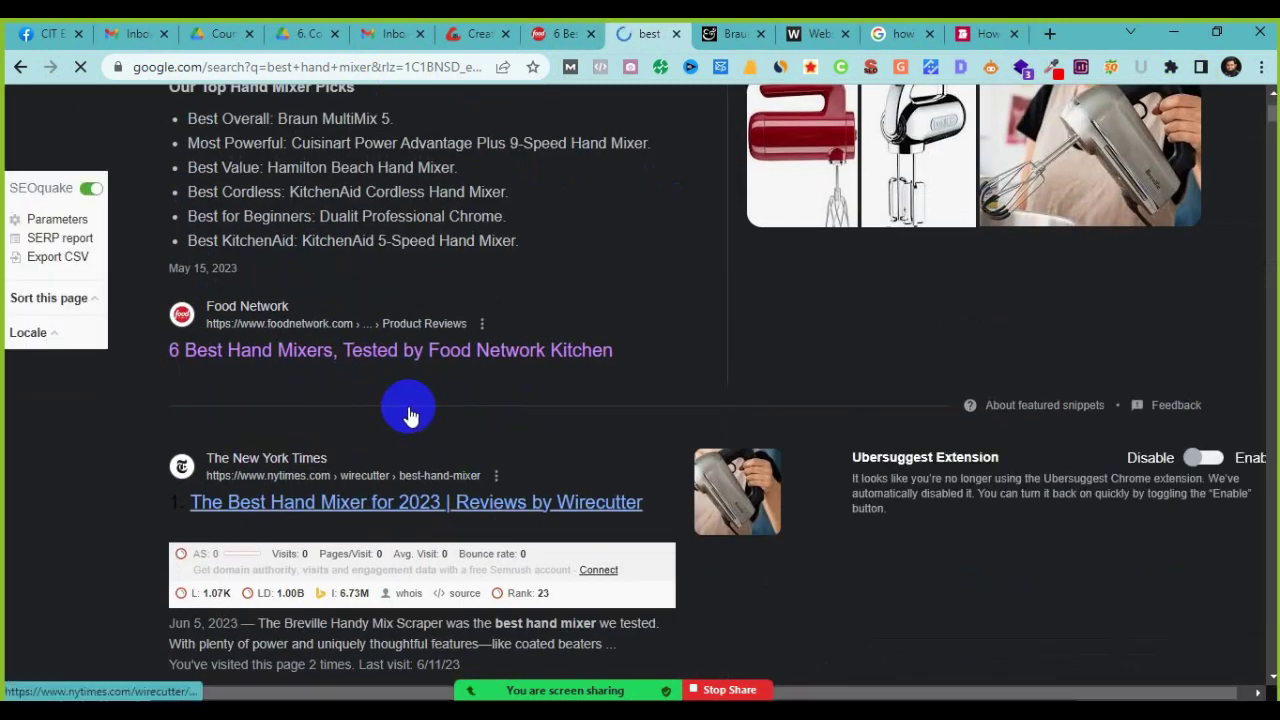
scroll(320, 409, up, 2)
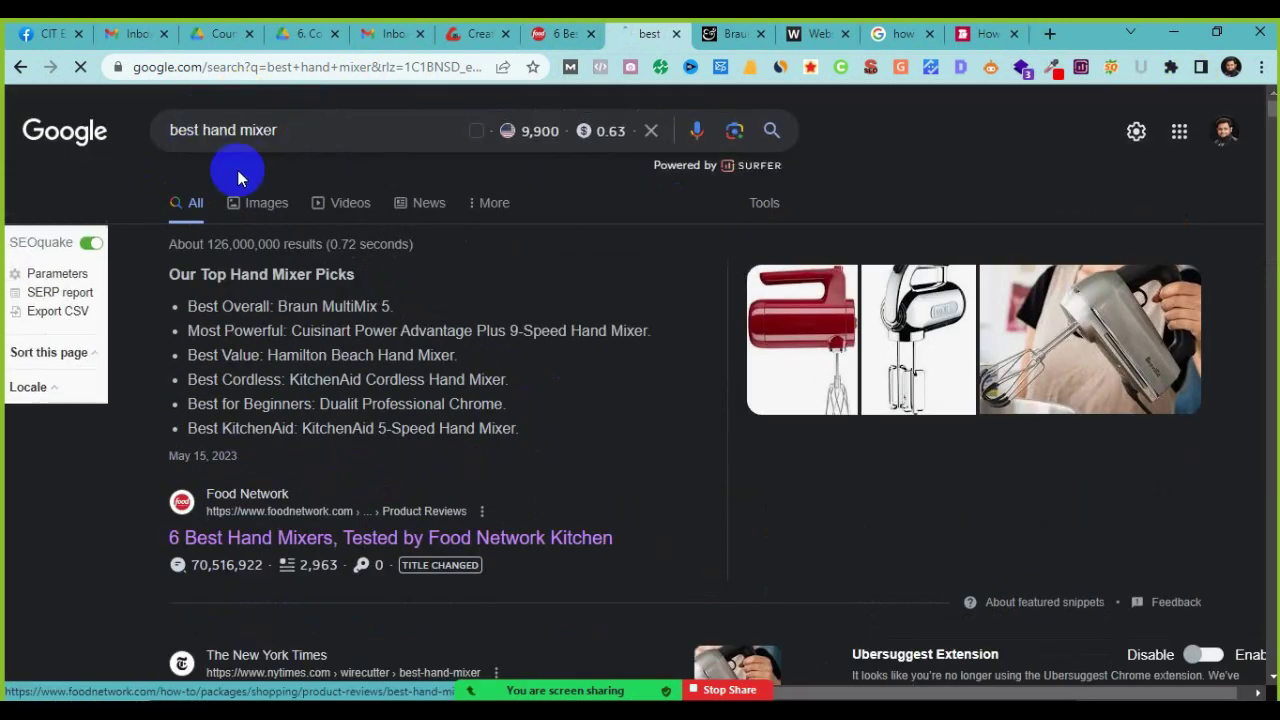
scroll(380, 463, down, 3)
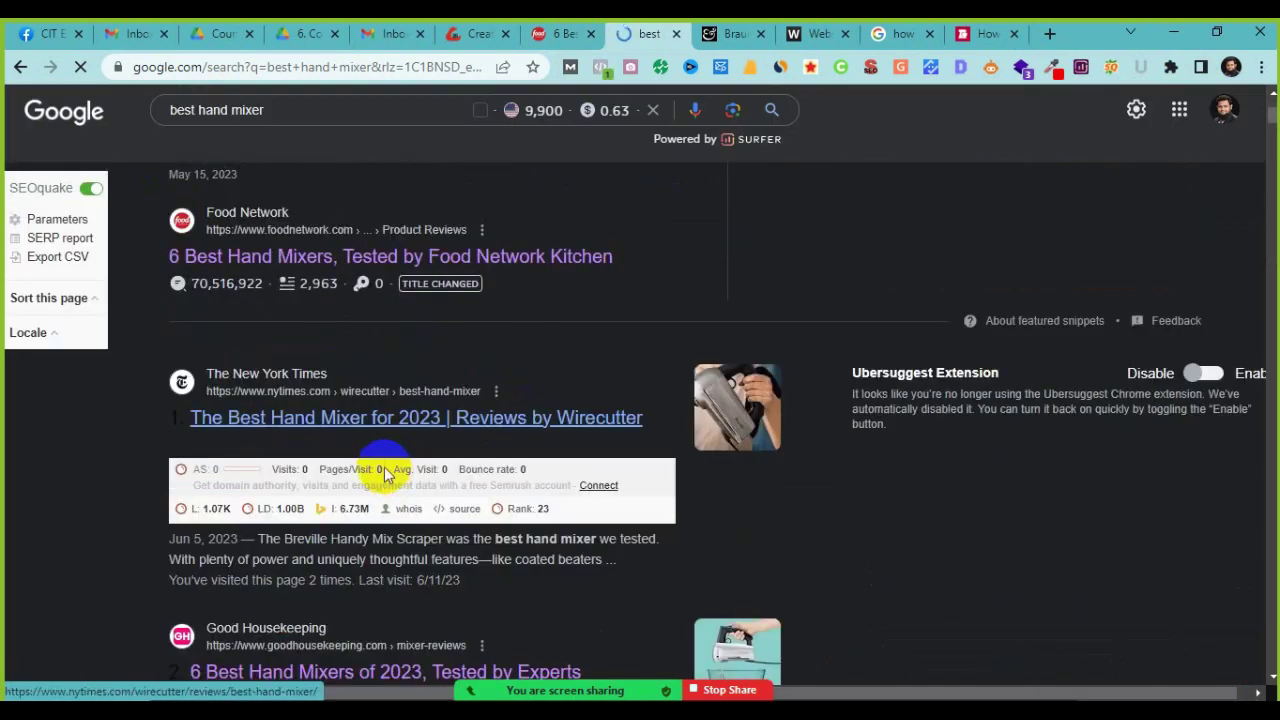
scroll(290, 370, down, 5)
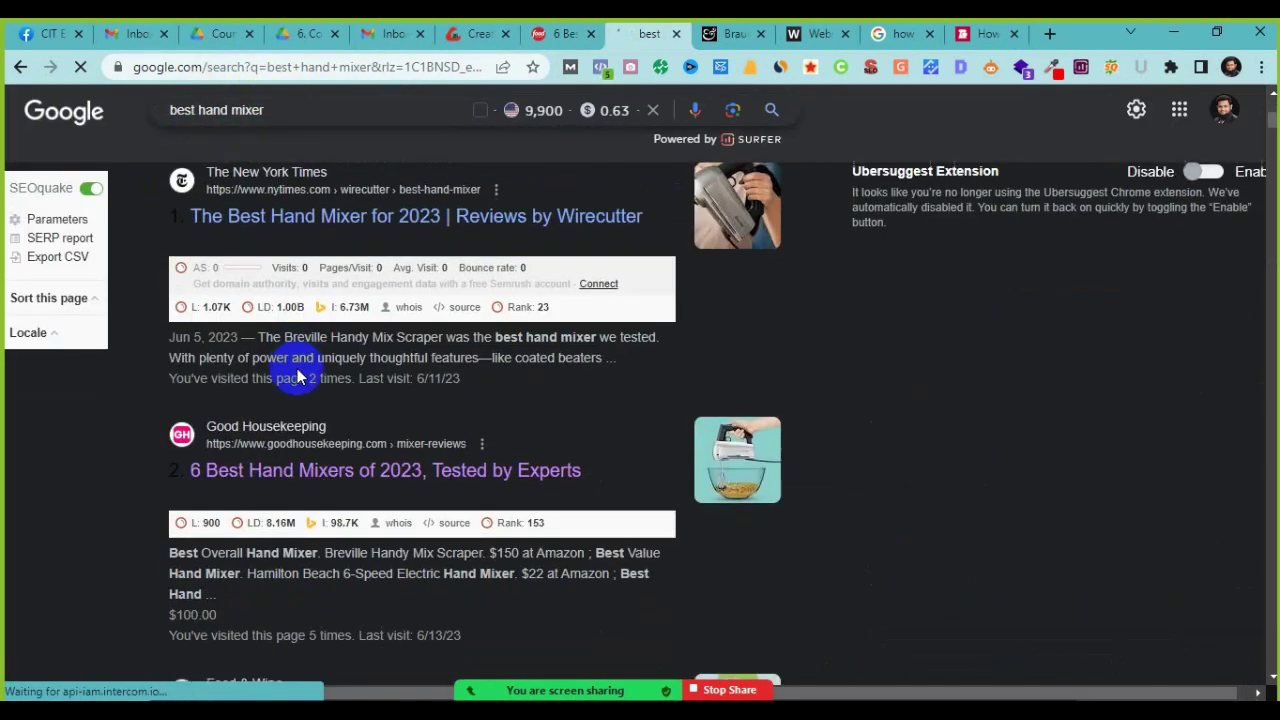
scroll(297, 375, down, 5)
scroll(297, 375, up, 10)
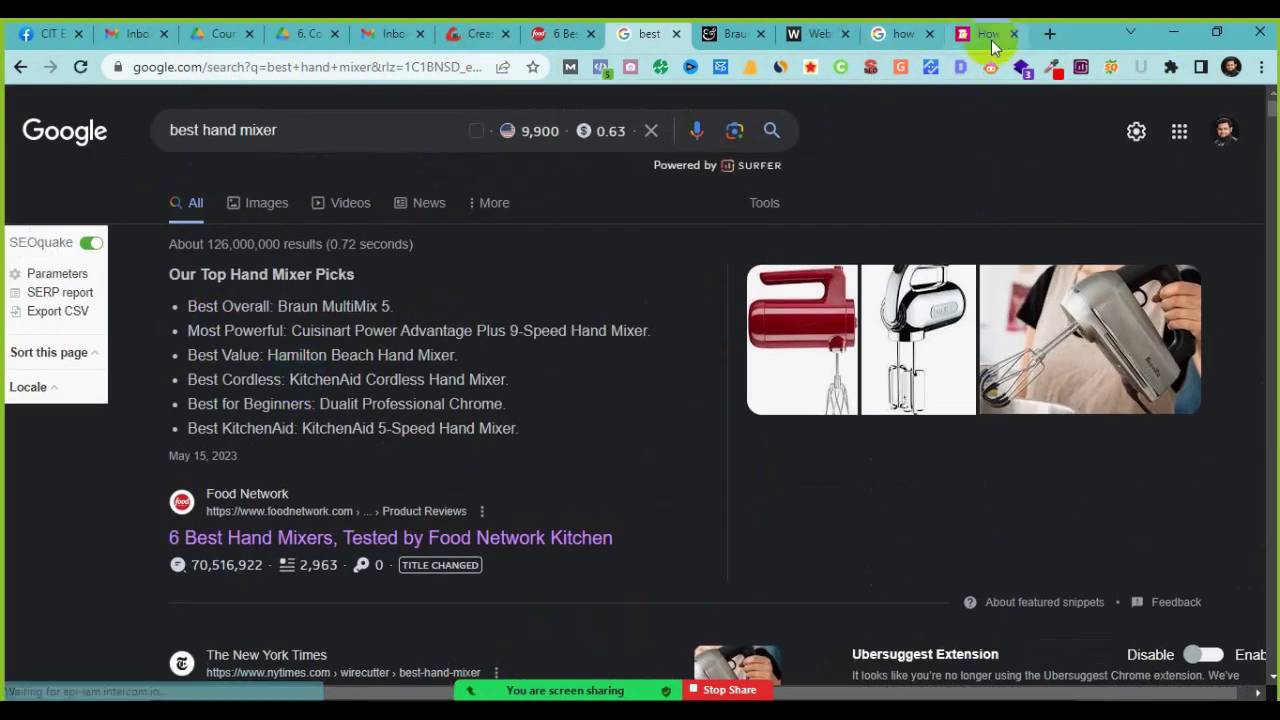
Step: Open the web page word counter at wordcounter.net/website-word-count in a new tab
click(1050, 38)
text(w)
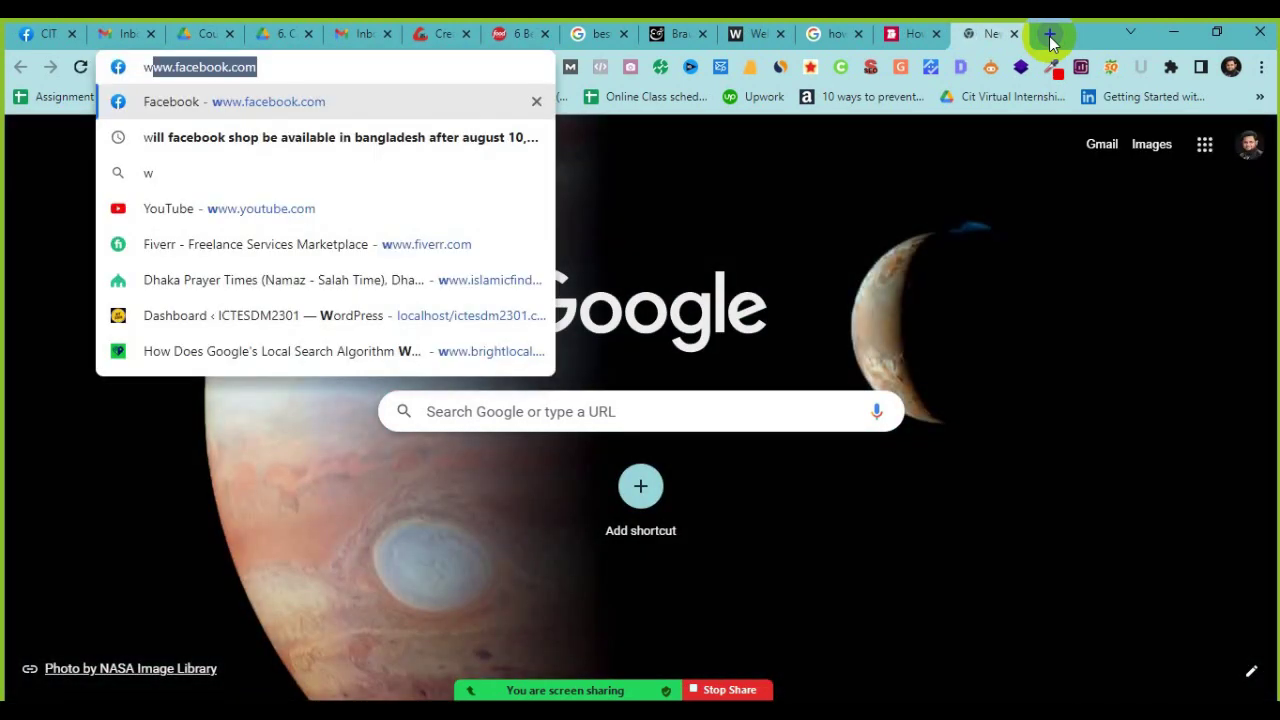
text(ordcounte)
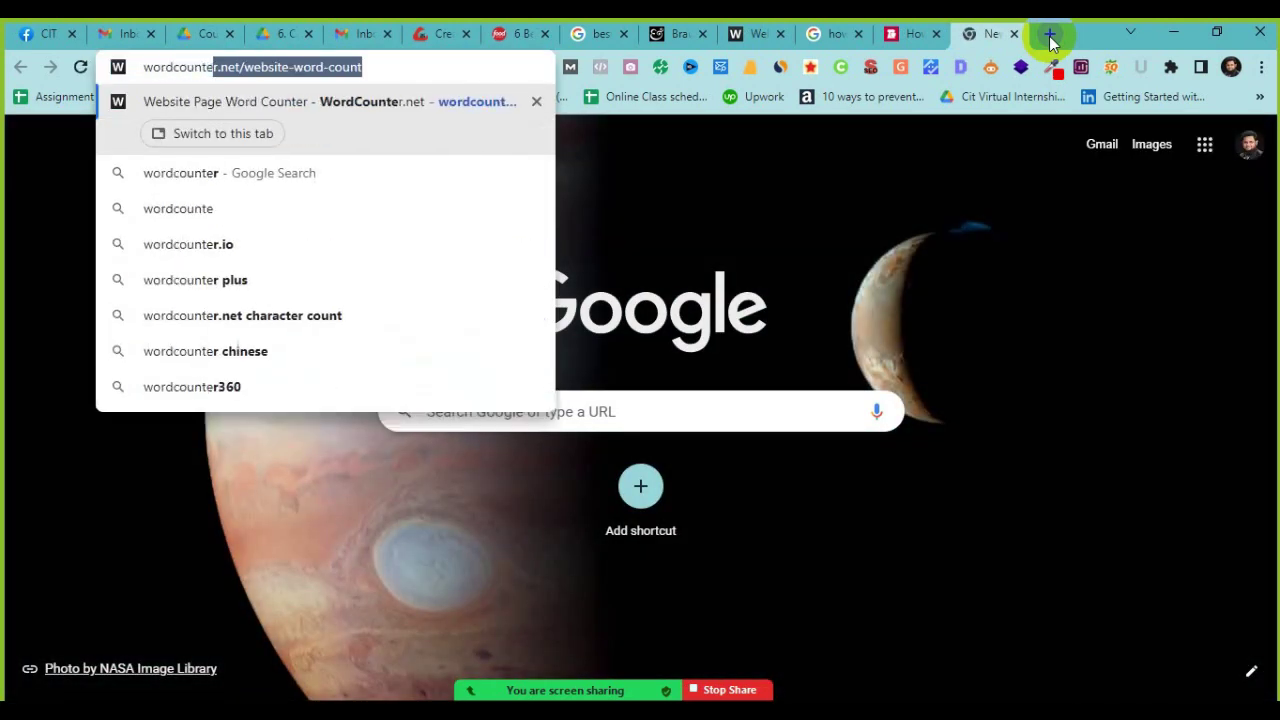
text(r)
key(Return)
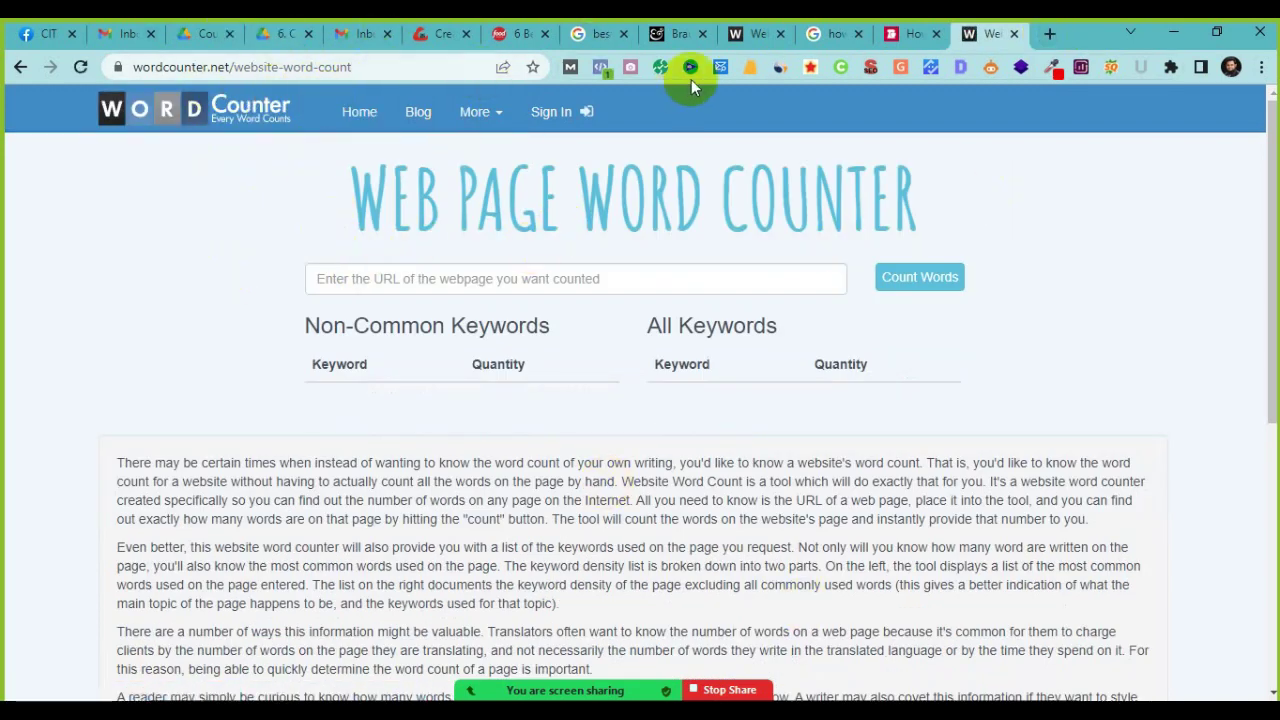
Step: Copy the Food Network hand mixers article's URL and count its words with the web page word counter
click(670, 39)
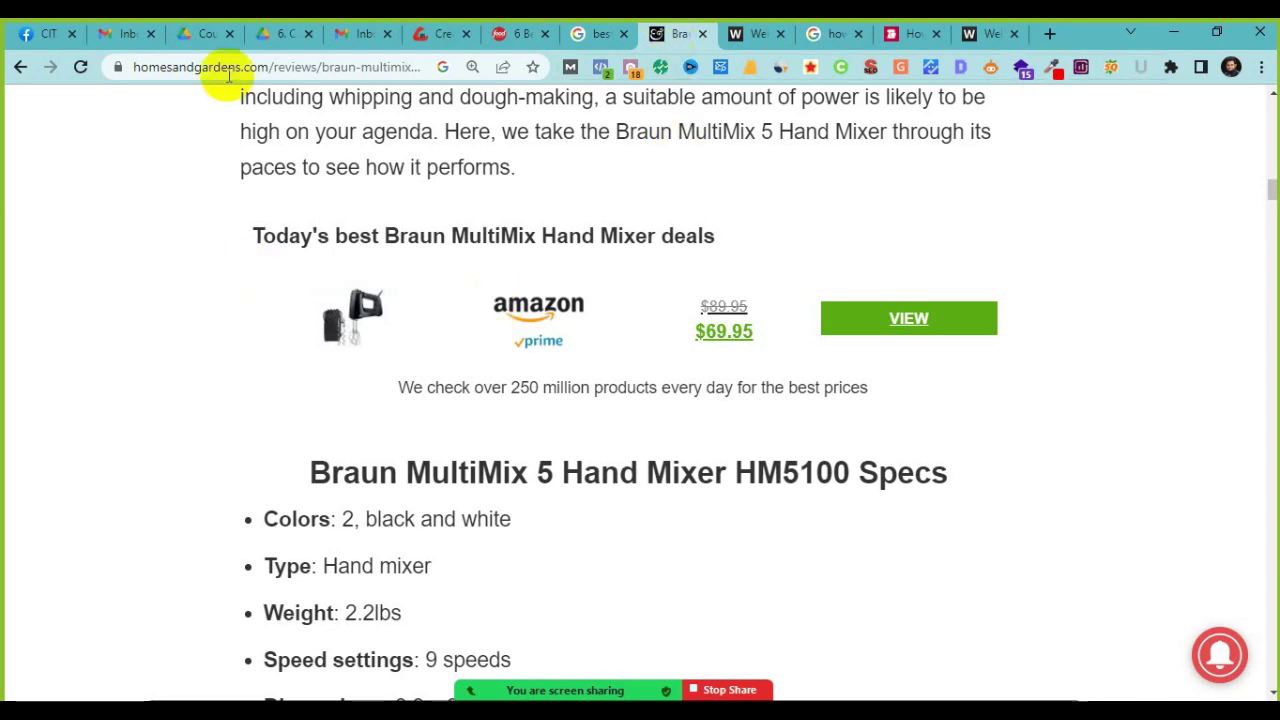
click(514, 34)
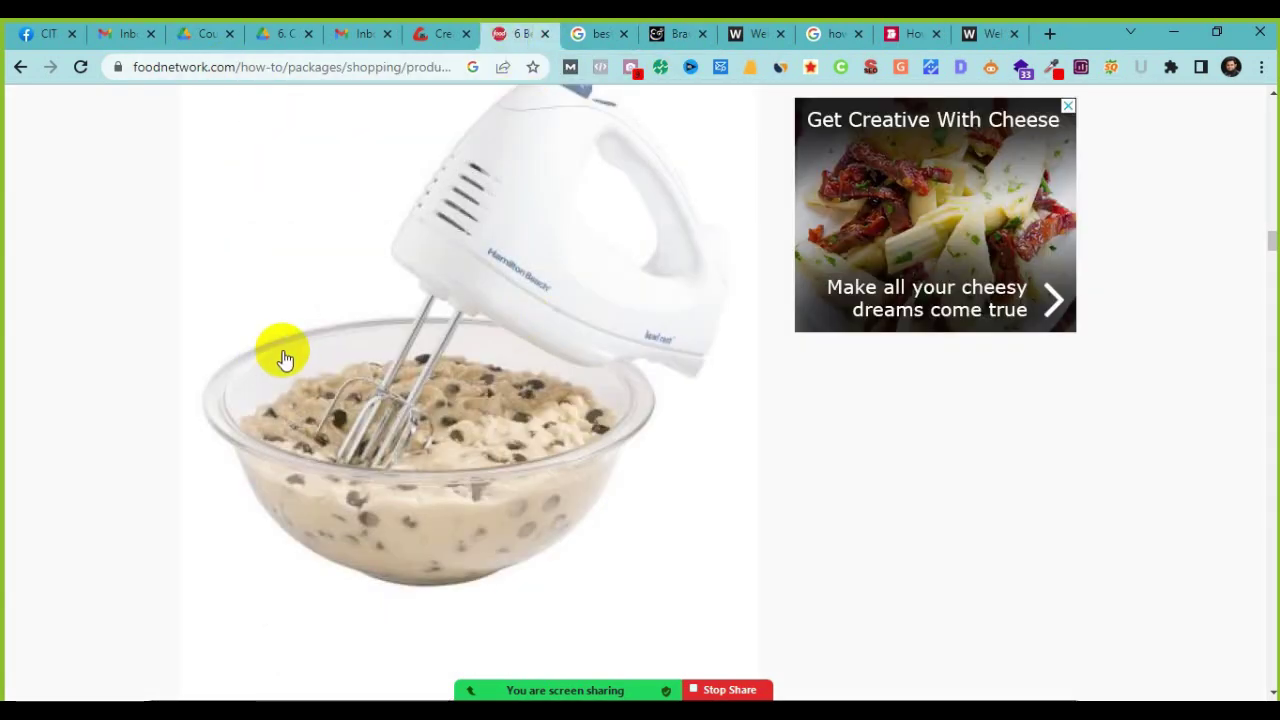
scroll(287, 360, up, 20)
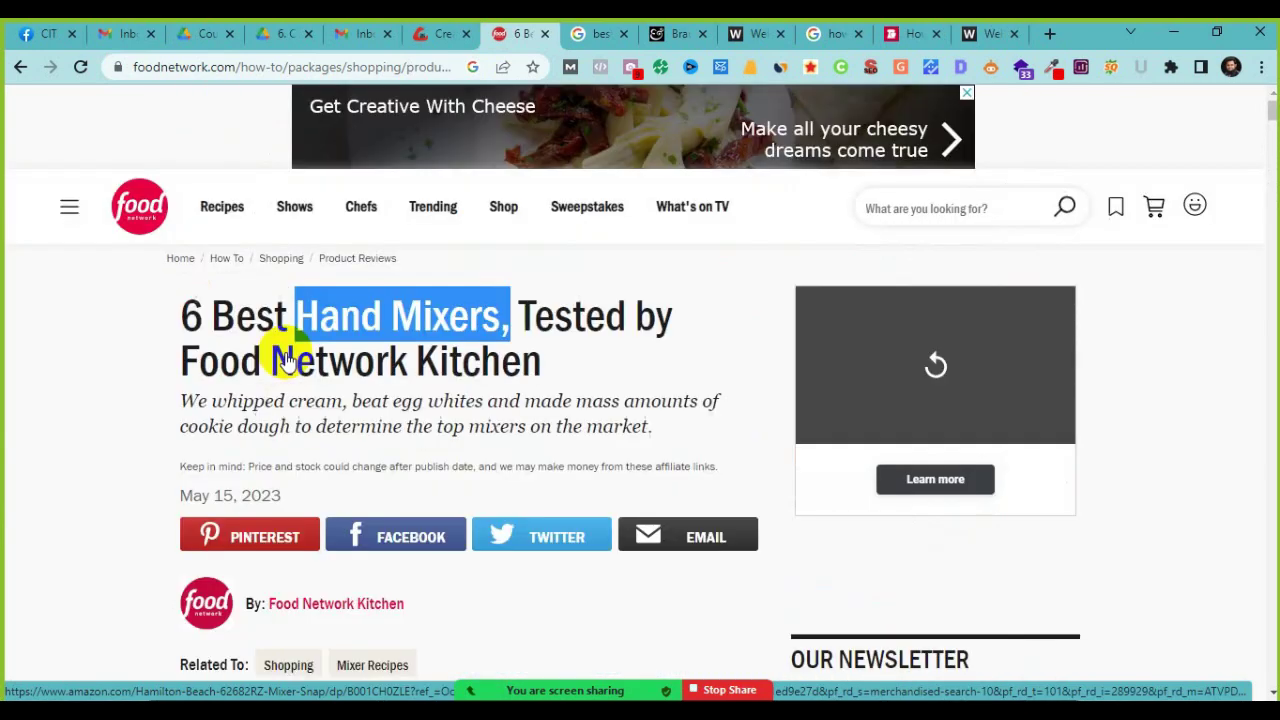
click(244, 73)
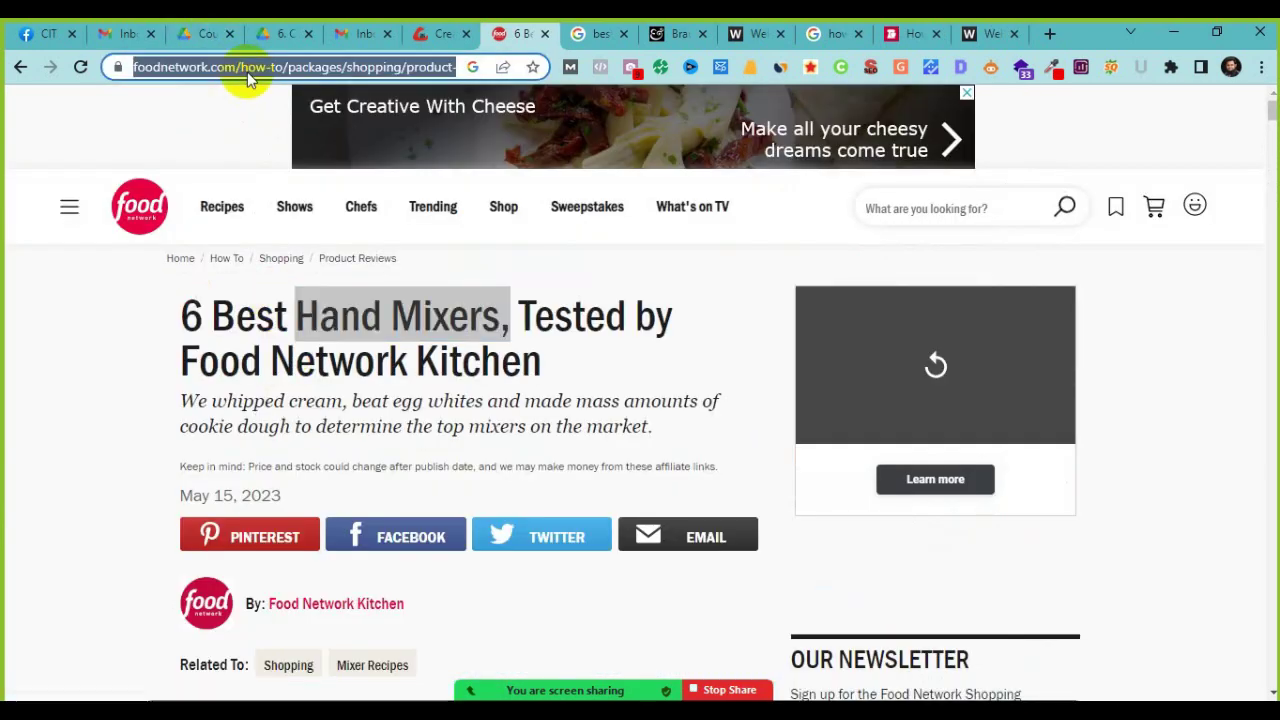
click(991, 33)
click(378, 272)
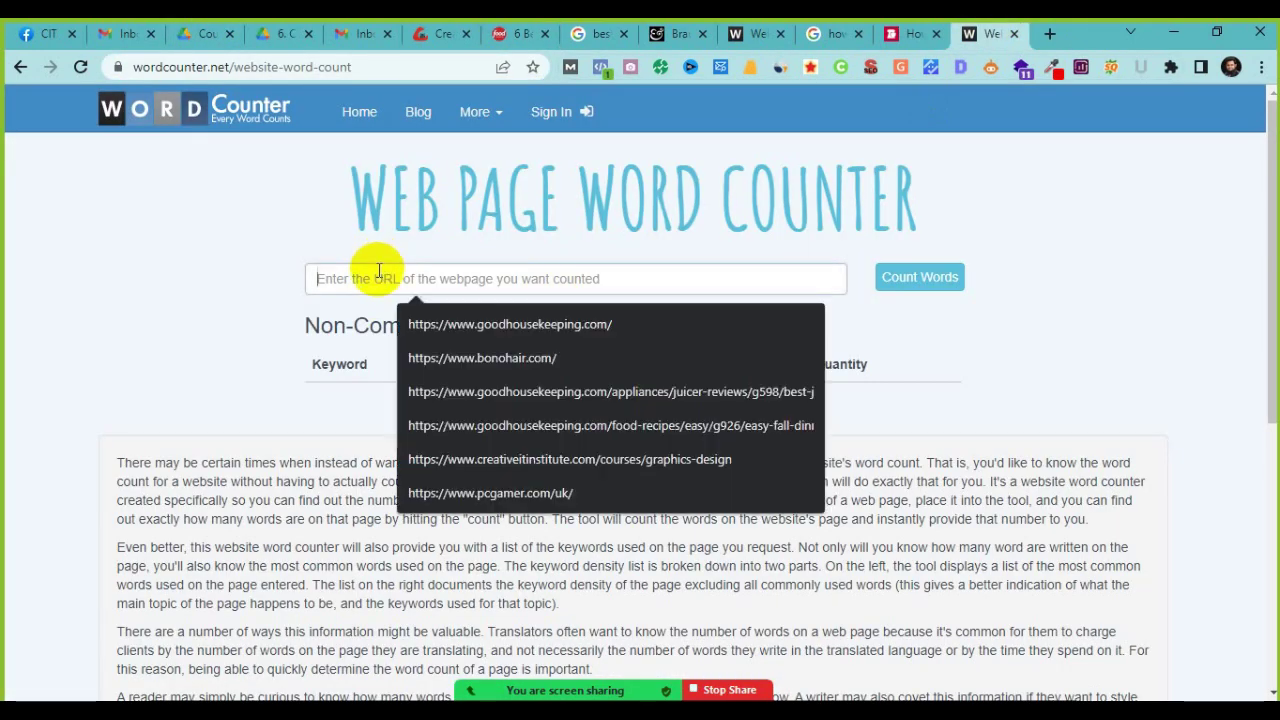
text(https://www.foodnetwork.com/how-to/packages/shopping/product-reviews/best-hand-mixers)
click(913, 290)
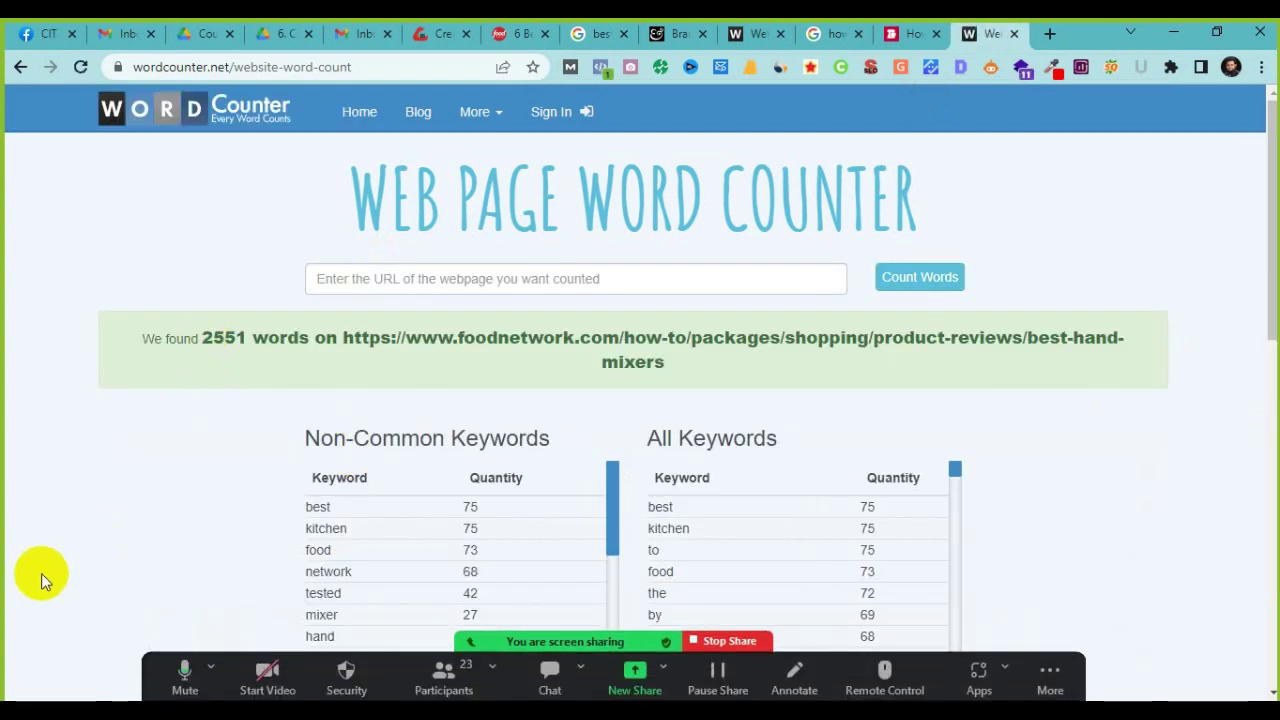
Step: Open Calculator, enter 2551 as the first number of an addition, and minimize it
click(80, 700)
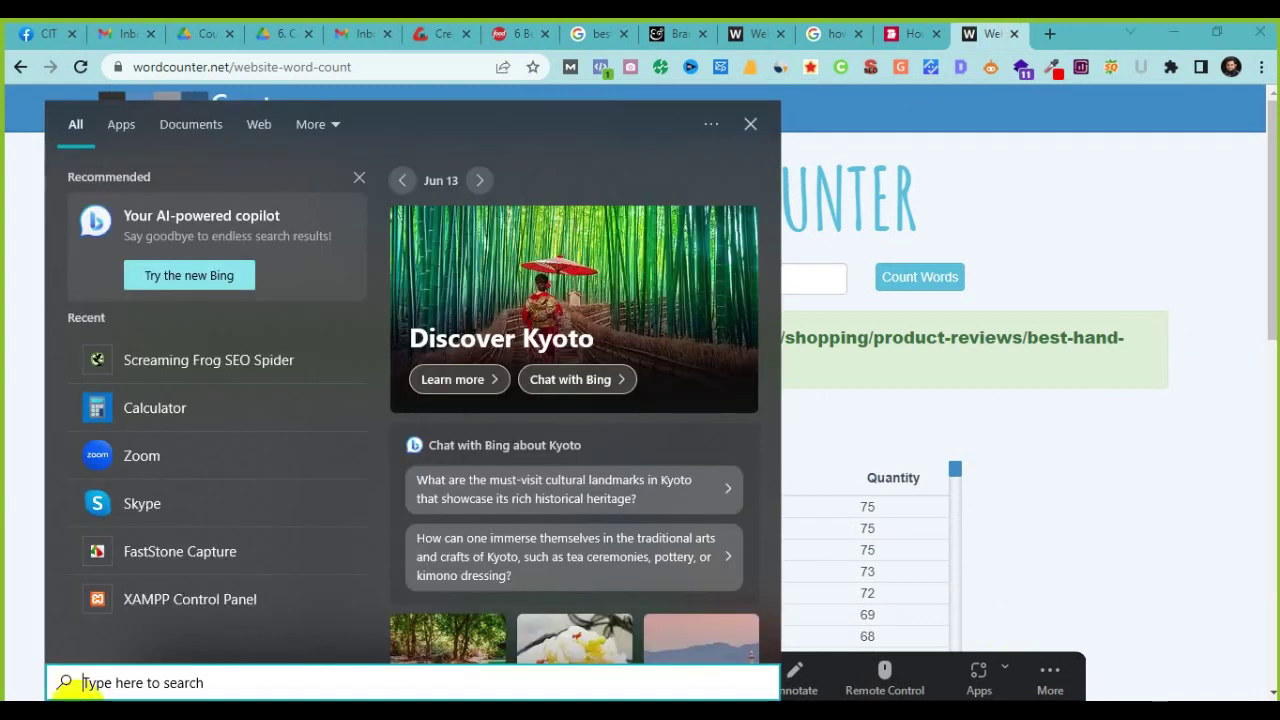
click(166, 410)
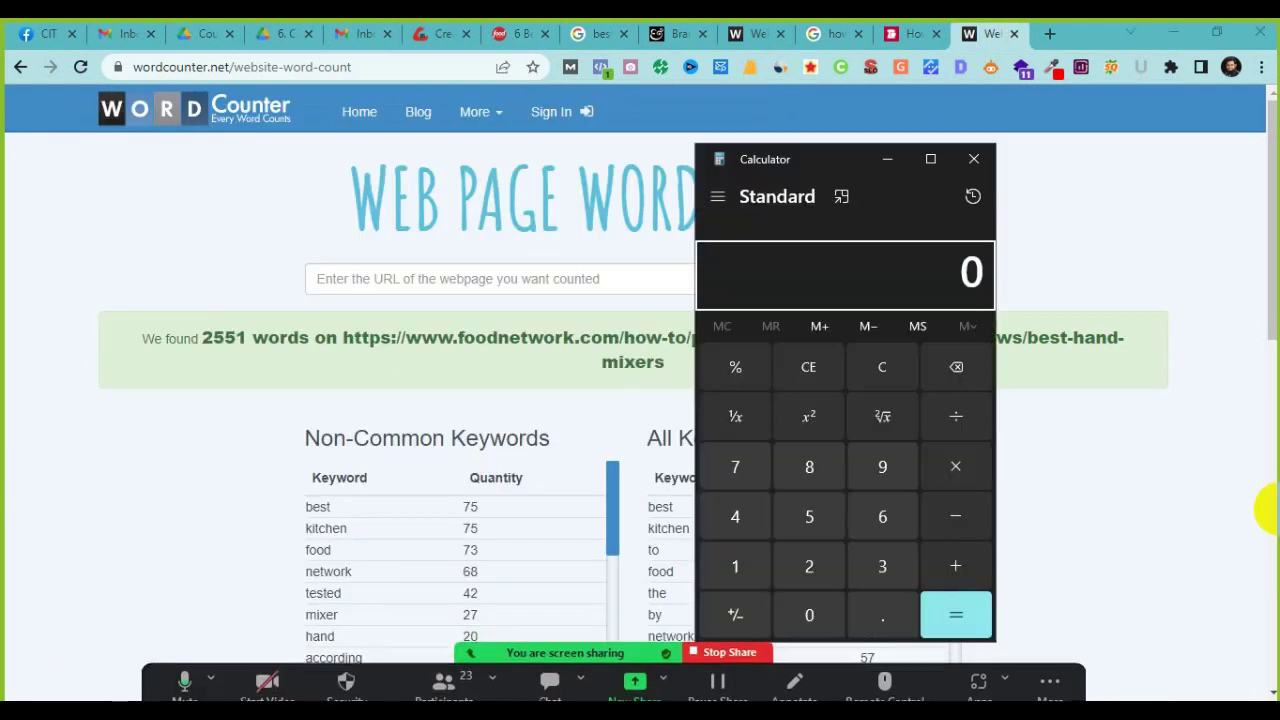
text(2,551)
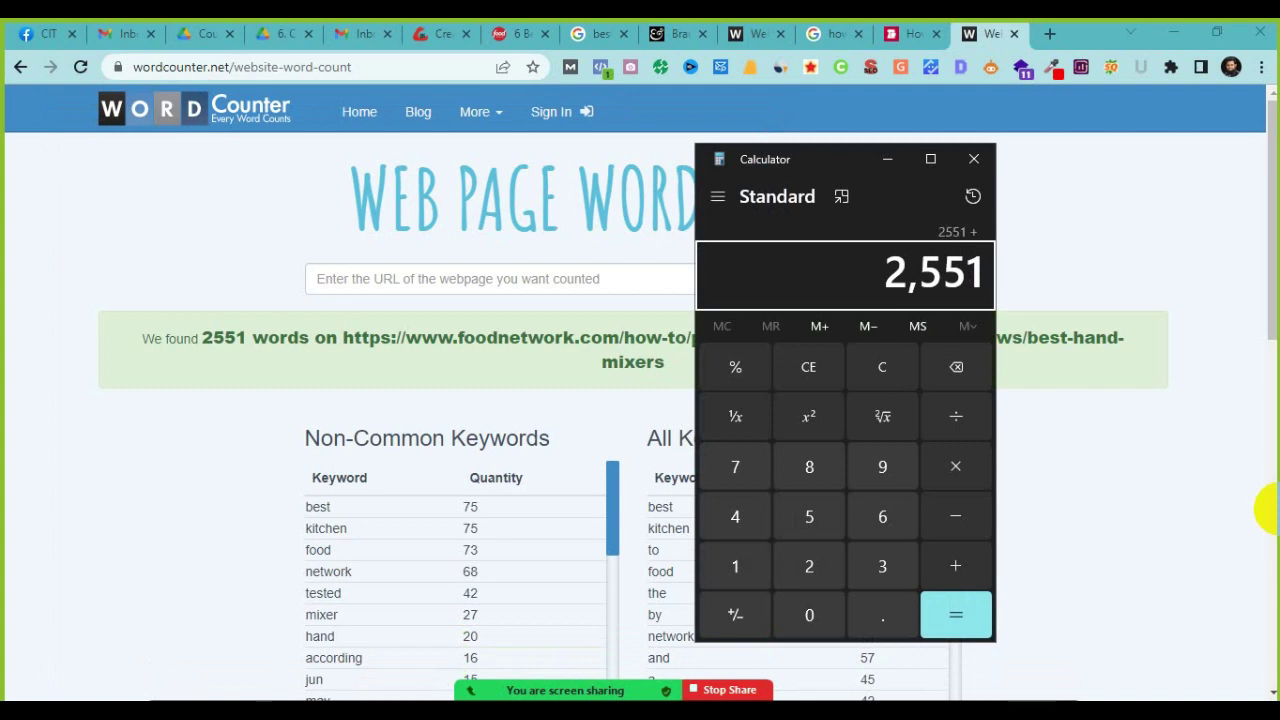
click(885, 159)
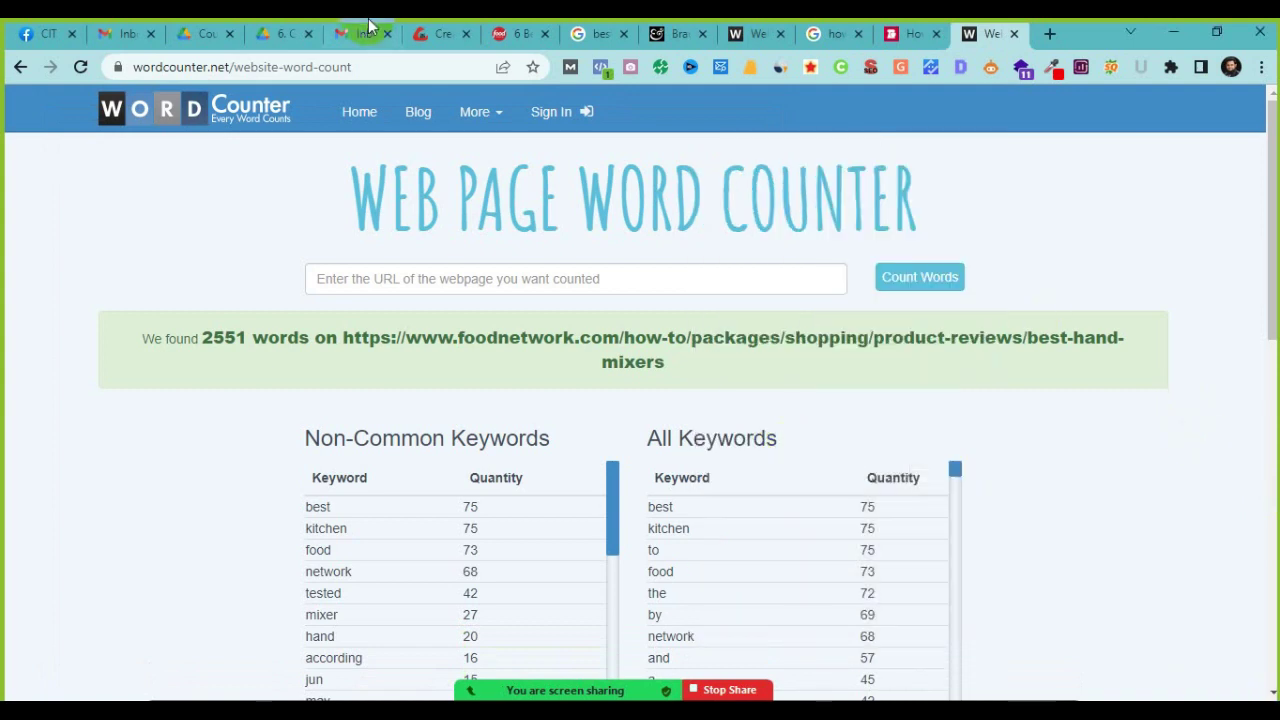
Step: Copy the link of the New York Times Wirecutter result for "best hand mixer" and count that page's words in the word counter
click(598, 33)
scroll(157, 343, down, 4)
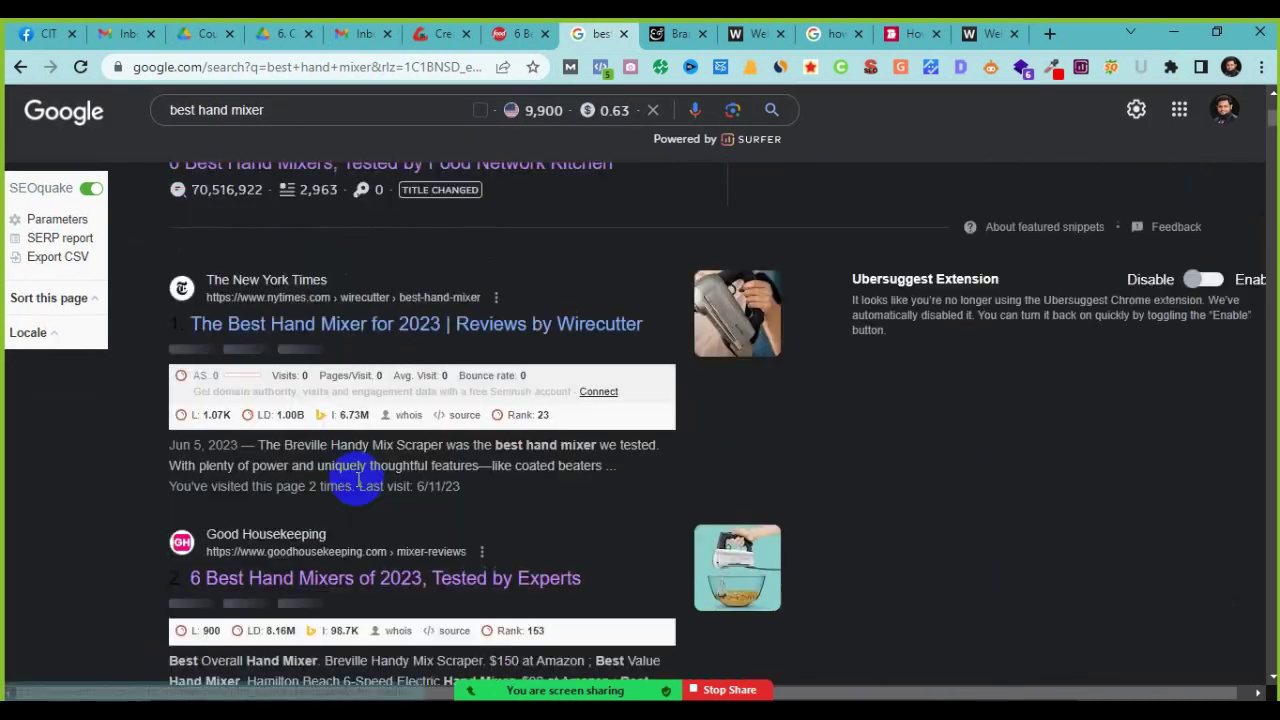
right_click(396, 327)
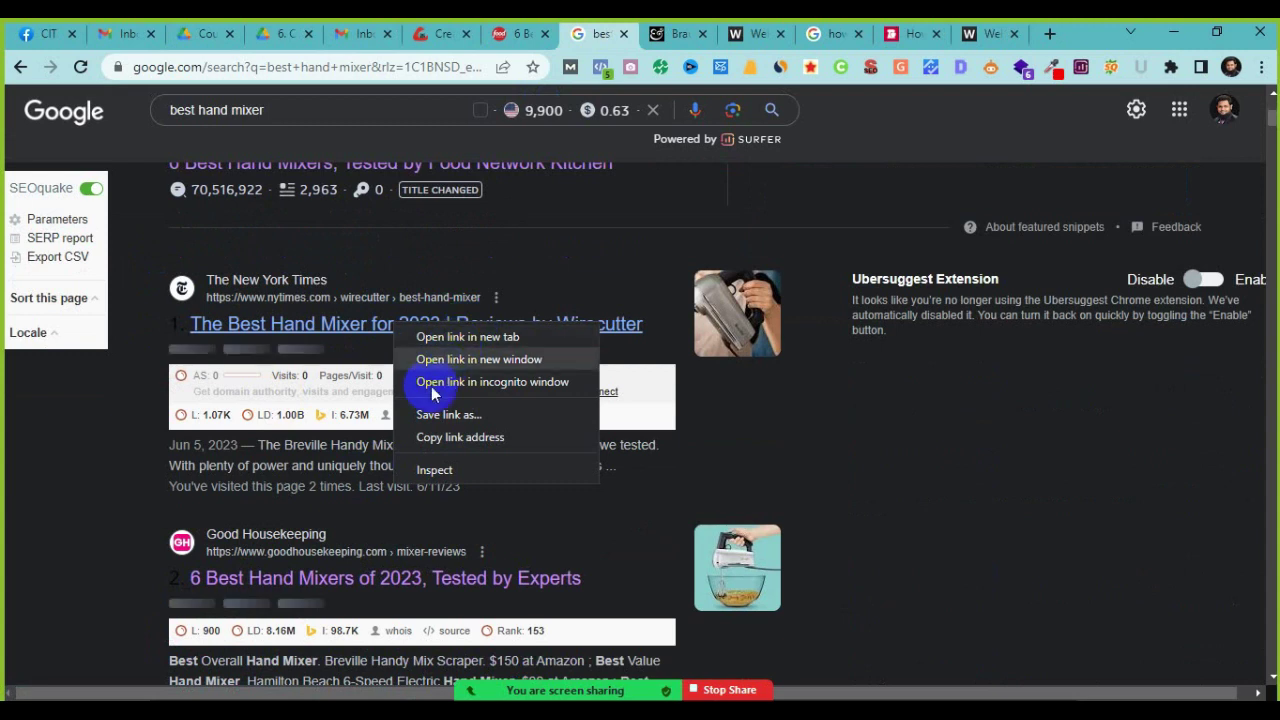
click(455, 440)
click(985, 30)
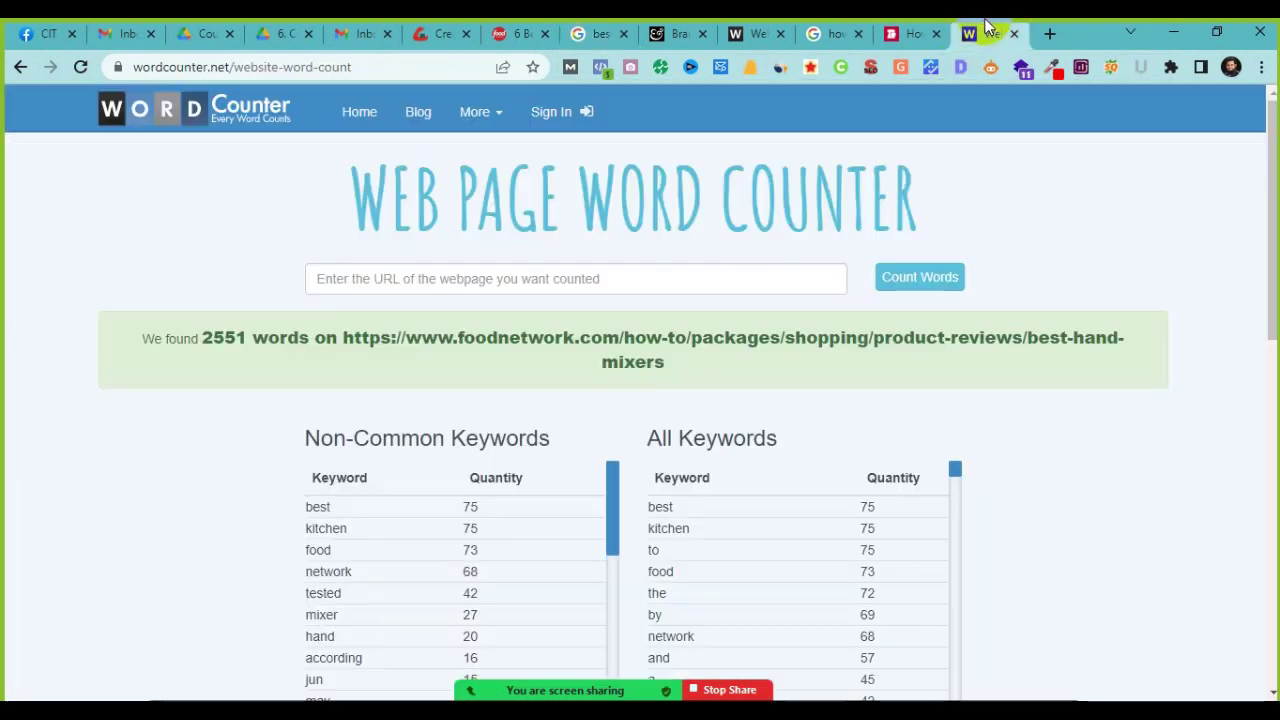
click(585, 280)
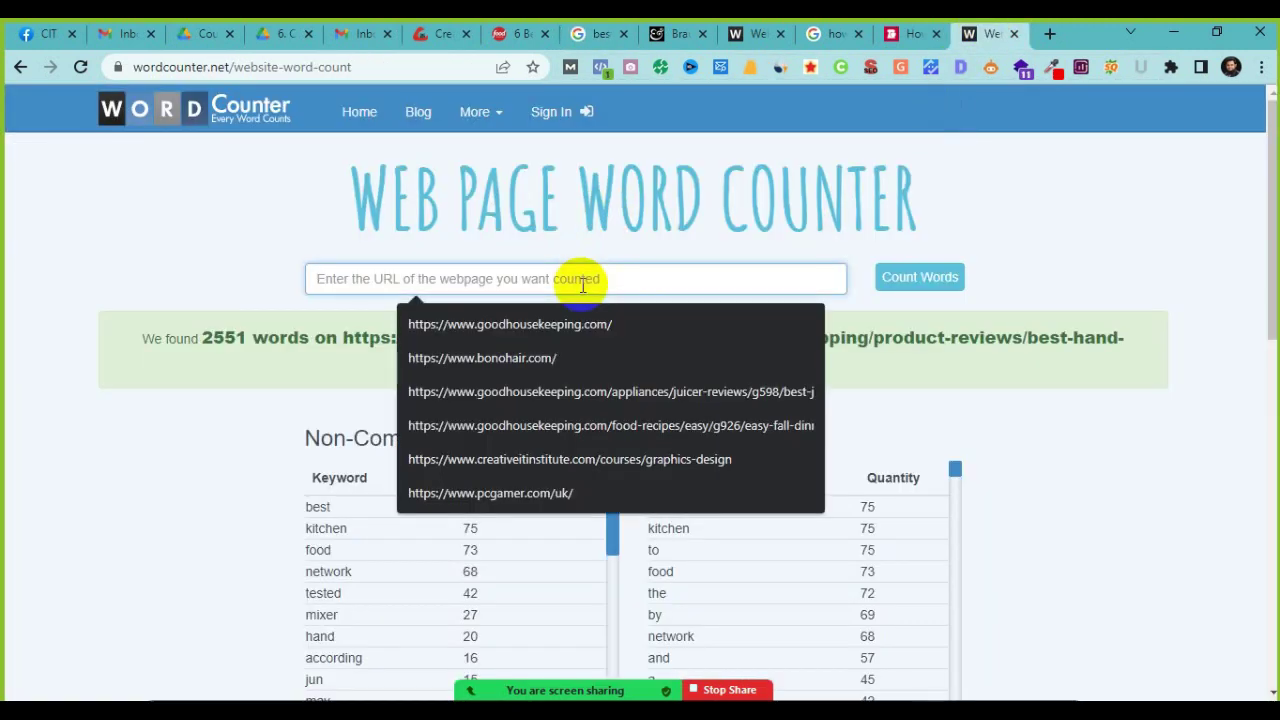
text(https://www.nytimes.com/wirecutter/reviews/best-hand-mixer/)
click(920, 279)
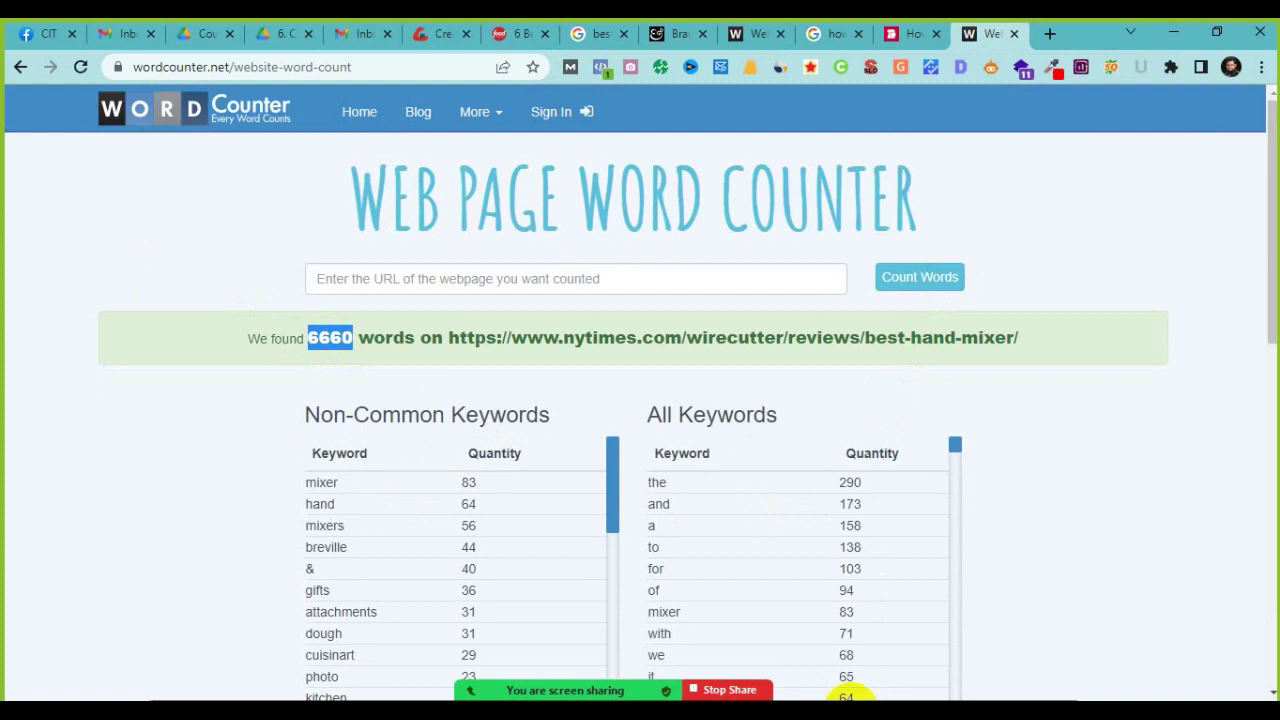
Step: Switch to Calculator, add 6660 to the running sum, and minimize it
key(alt+Tab)
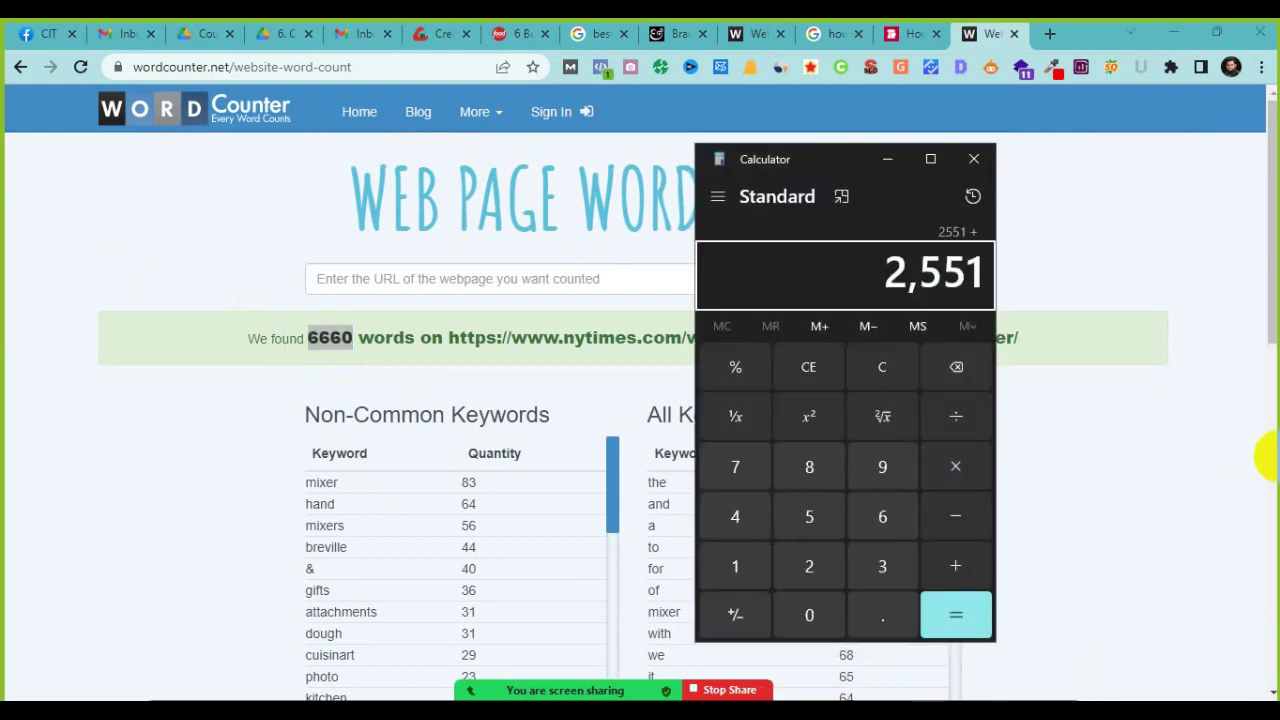
text(666)
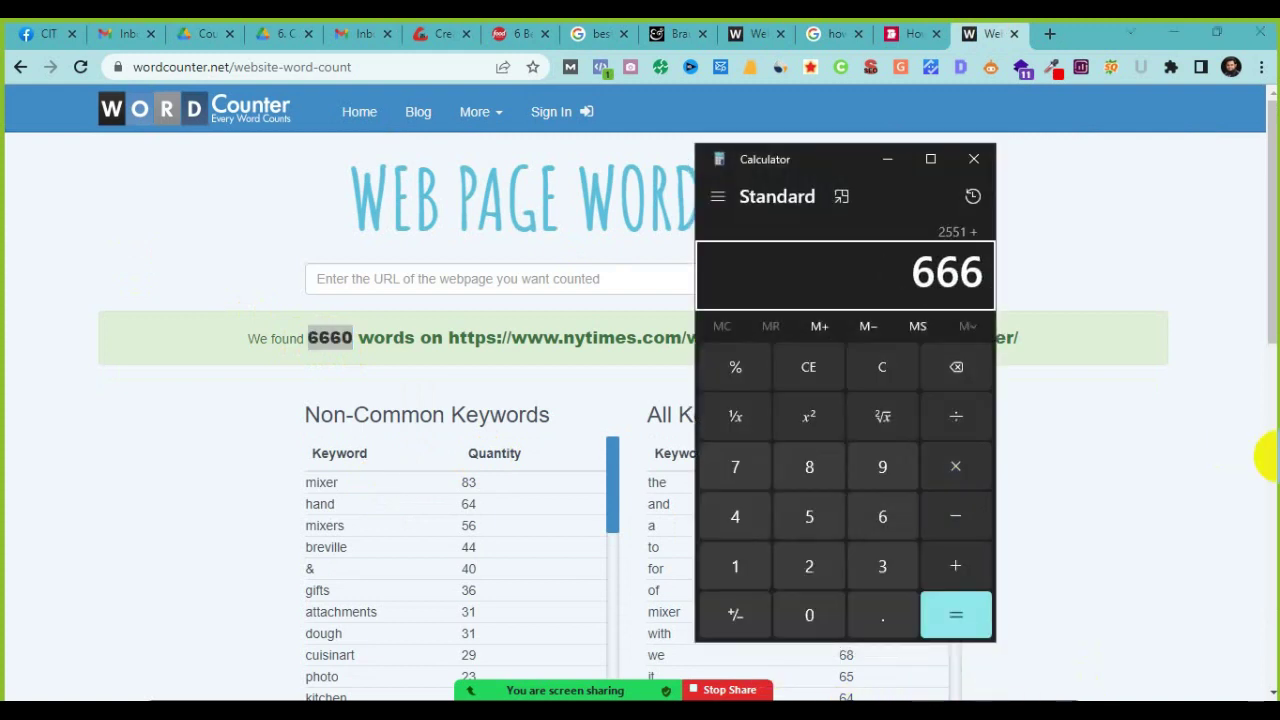
click(879, 159)
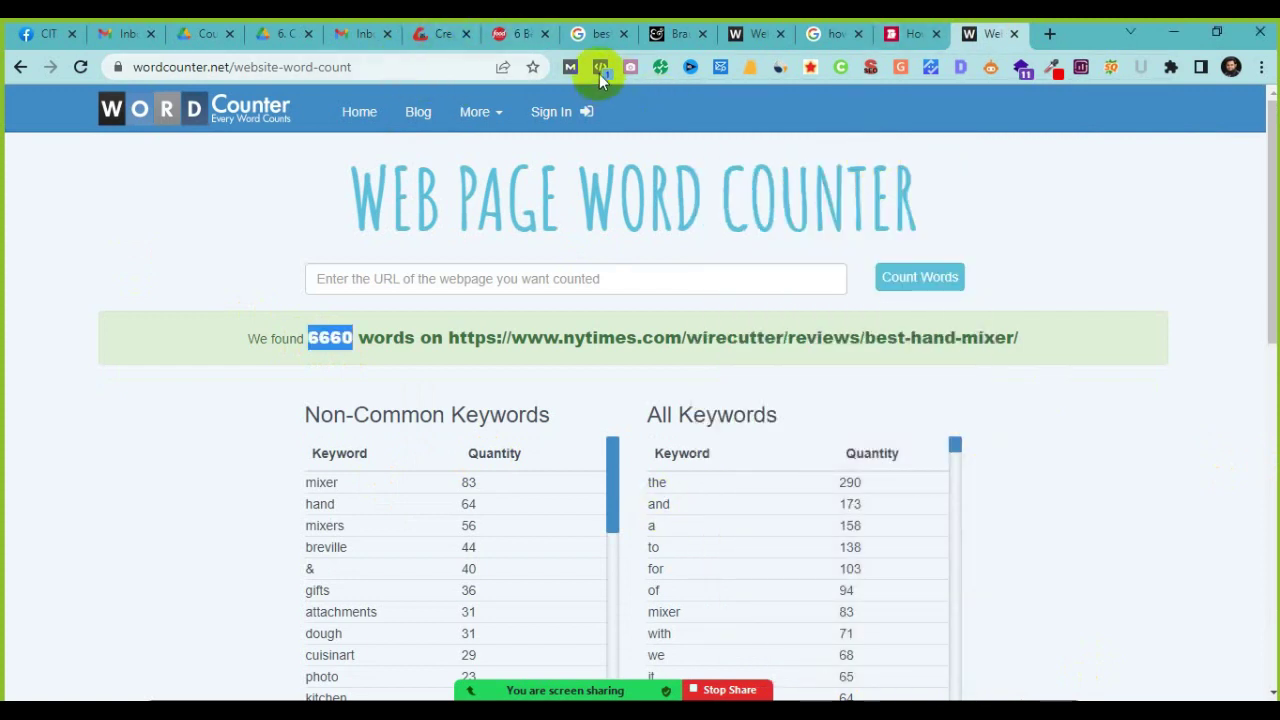
Step: Copy the Good Housekeeping "6 Best Hand Mixers of 2023" link from the Google results and count that page's words in the word counter
click(597, 33)
scroll(190, 452, down, 2)
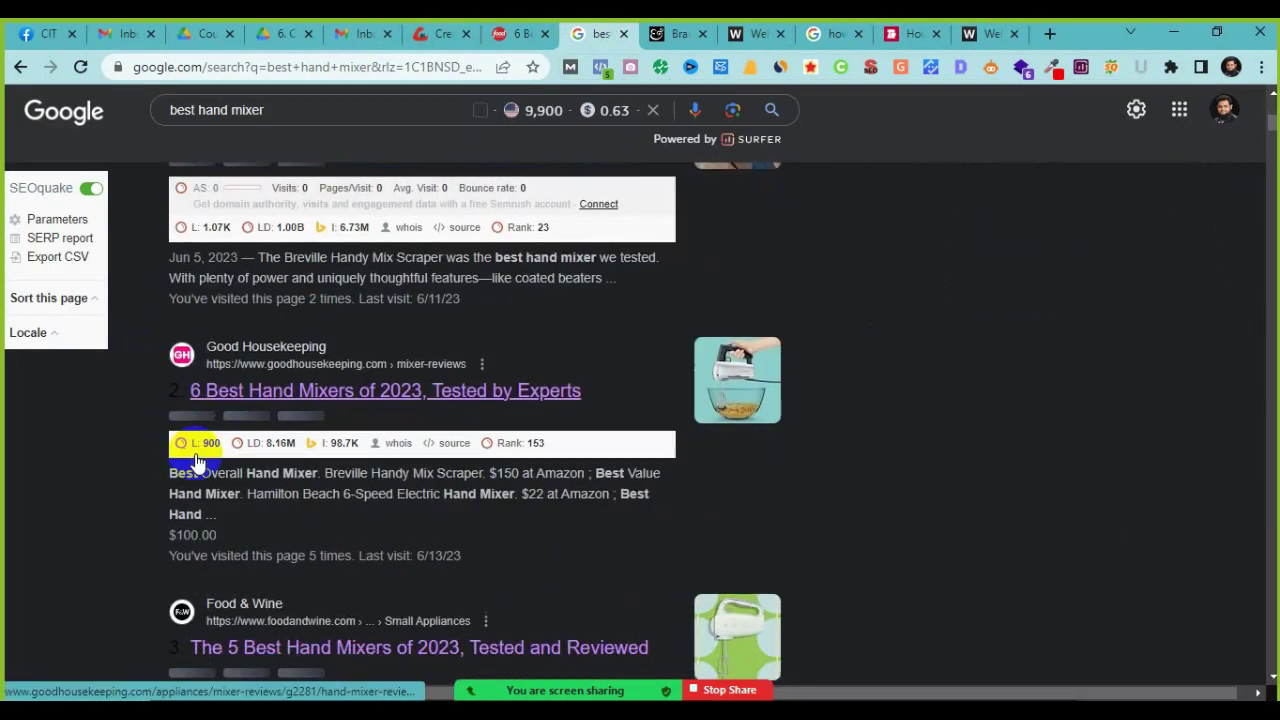
right_click(301, 398)
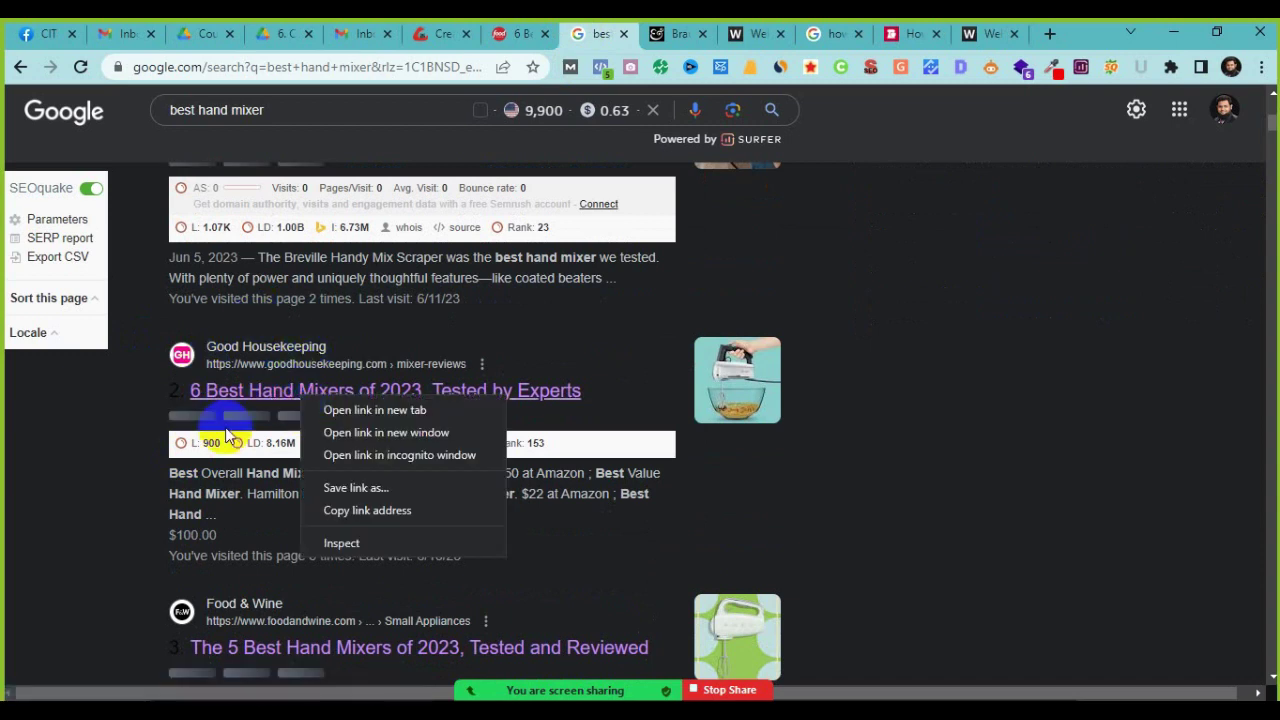
click(368, 511)
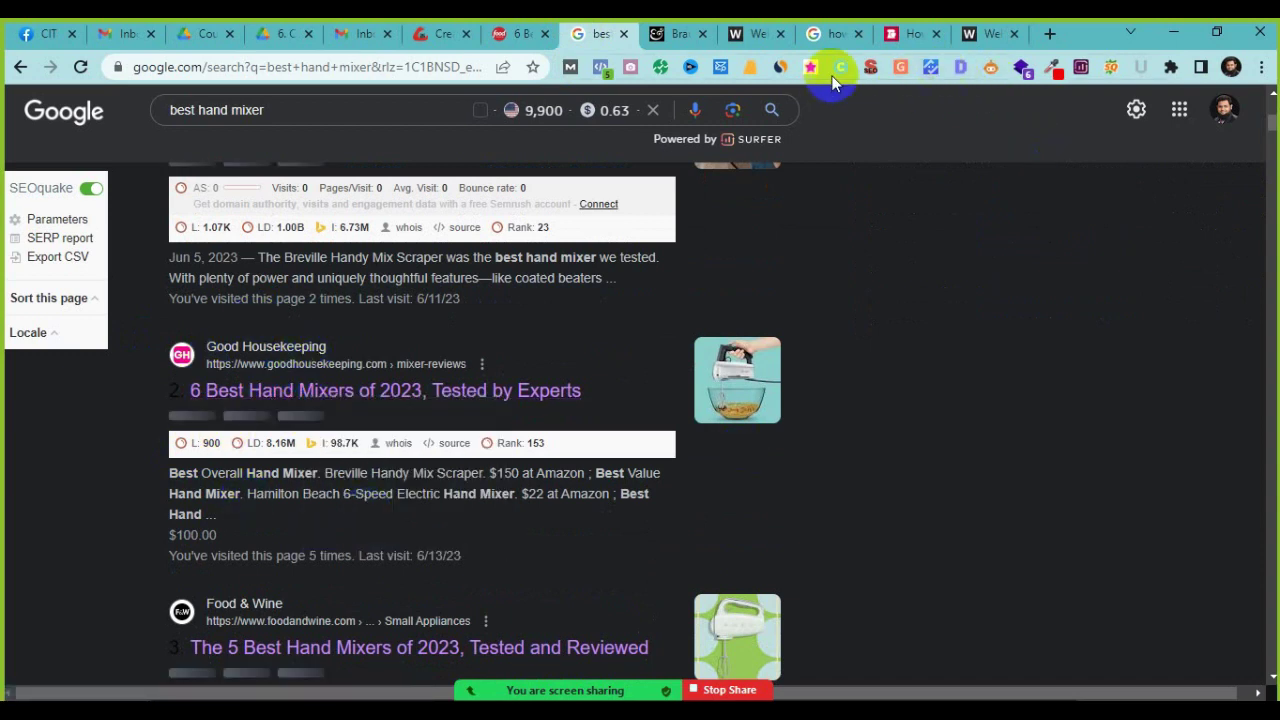
click(980, 35)
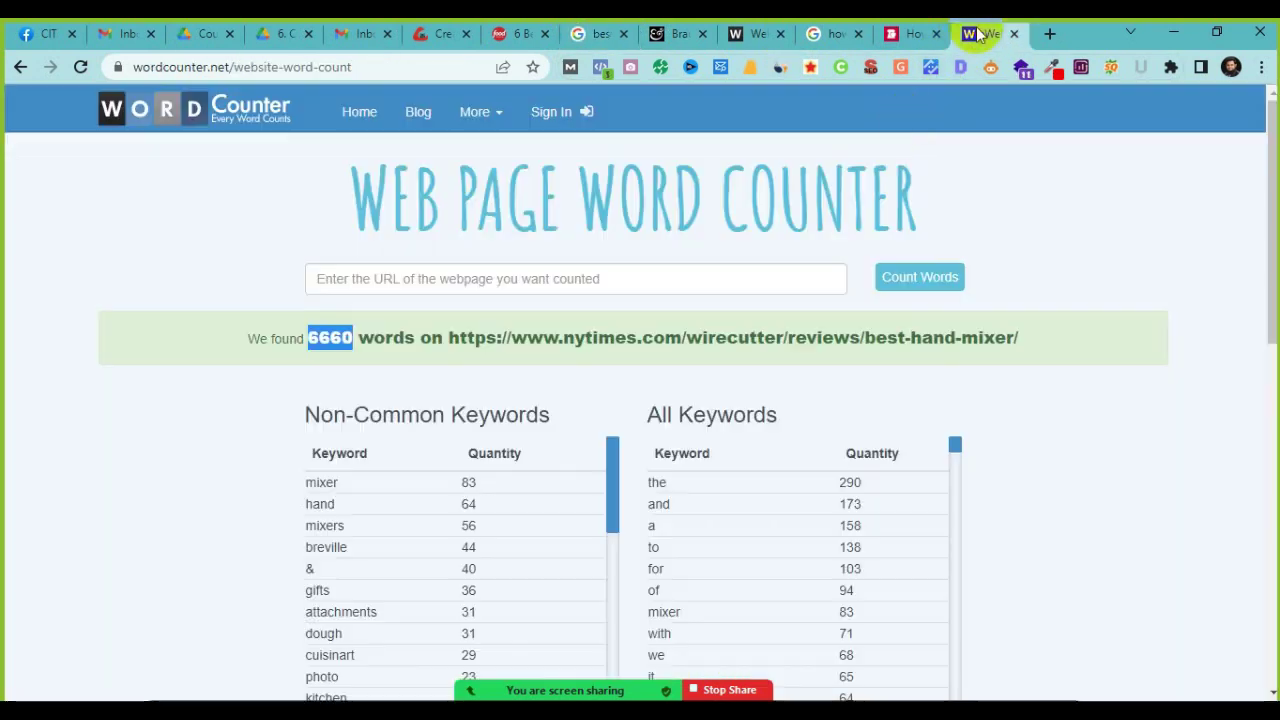
click(479, 272)
key(ctrl+v)
click(897, 283)
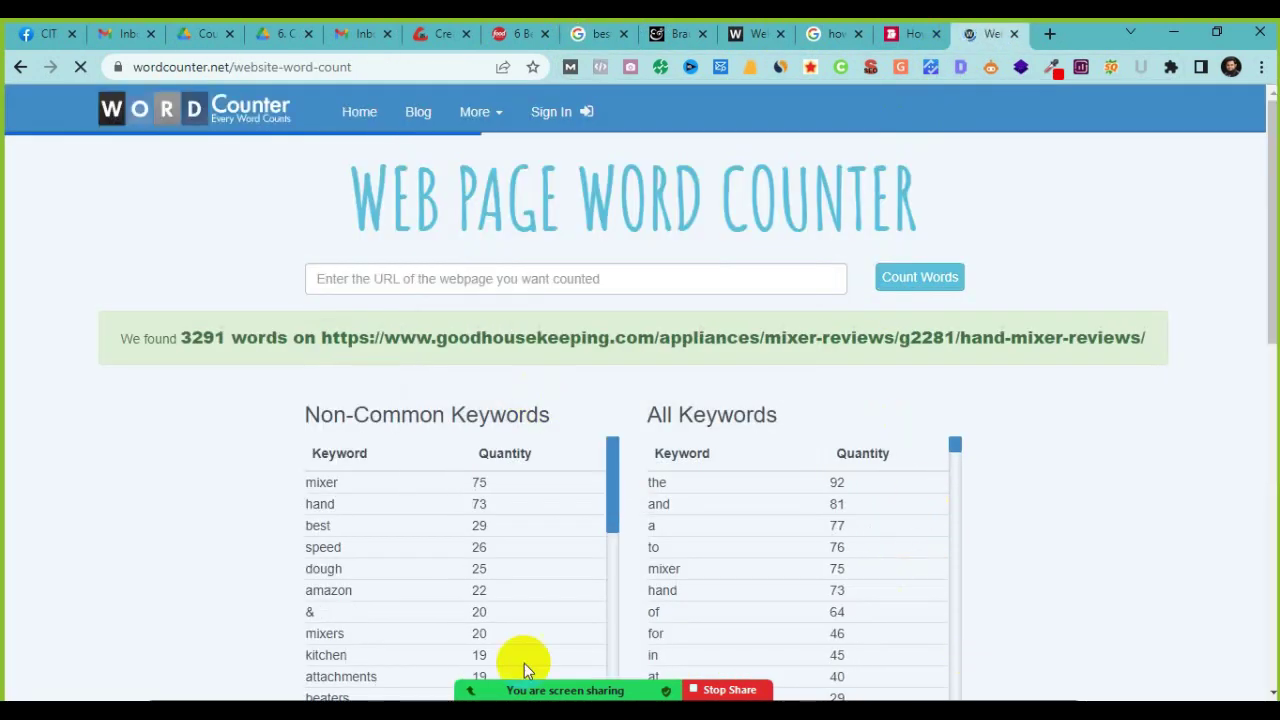
Step: Bring Calculator back, add 3291 to the running sum, and minimize it
click(975, 698)
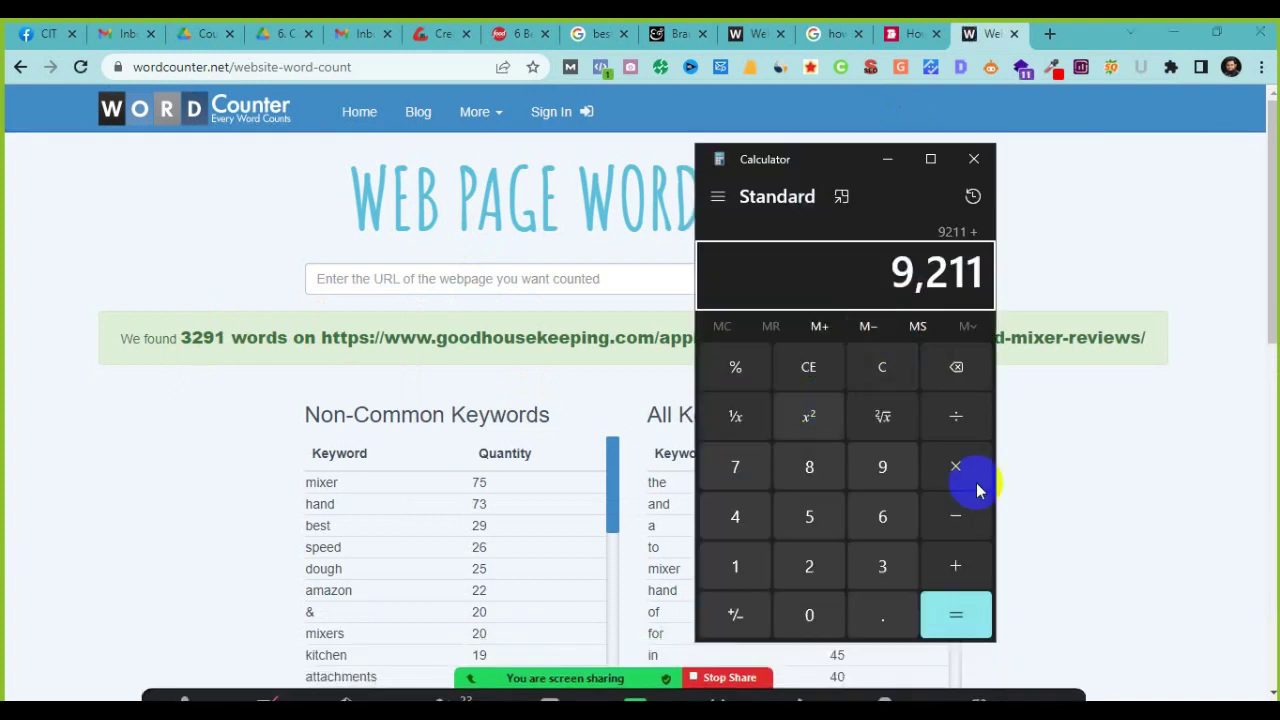
text(329)
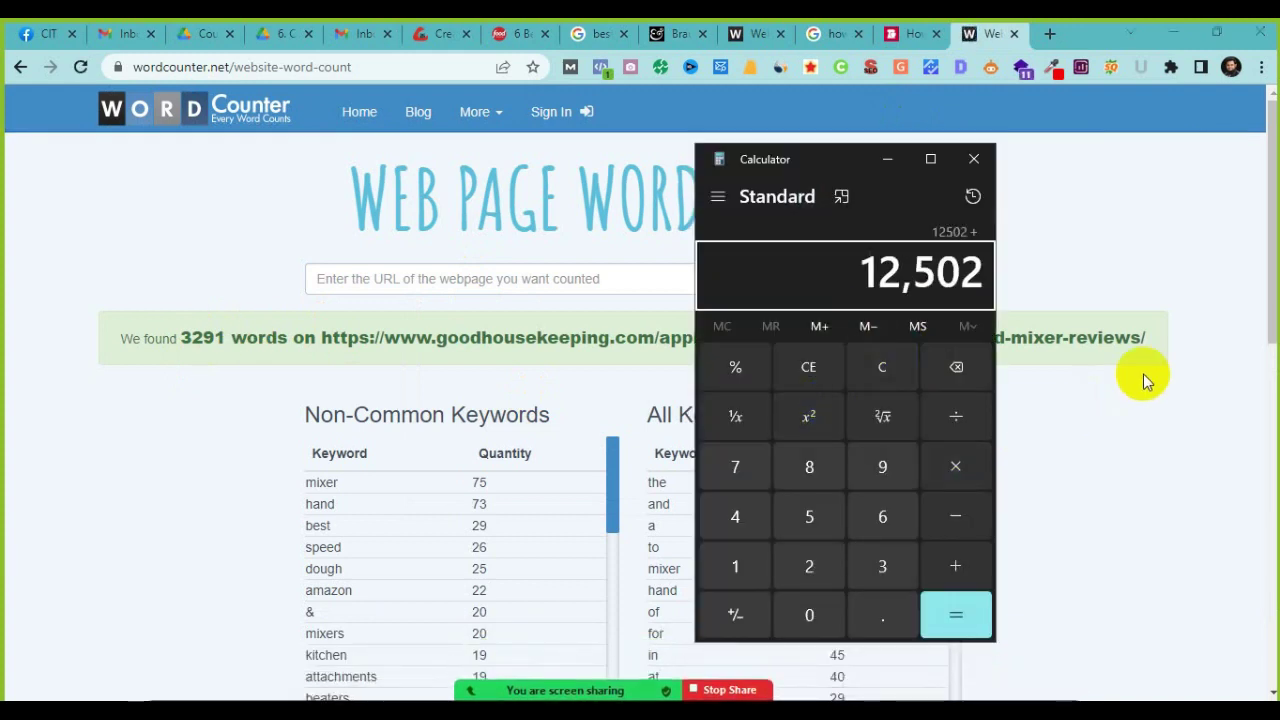
click(887, 159)
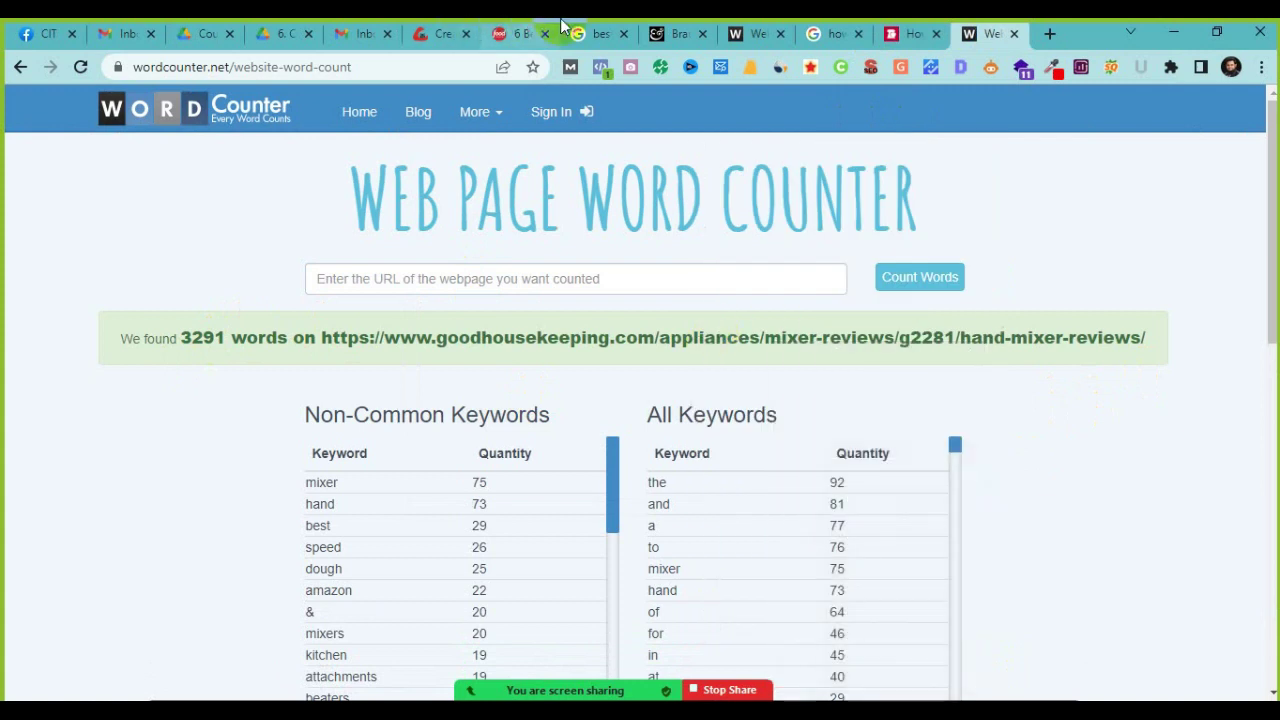
Step: Copy the Food & Wine "The 5 Best Hand Mixers of 2023" link from the Google results and count that page's words
click(585, 33)
scroll(60, 426, down, 3)
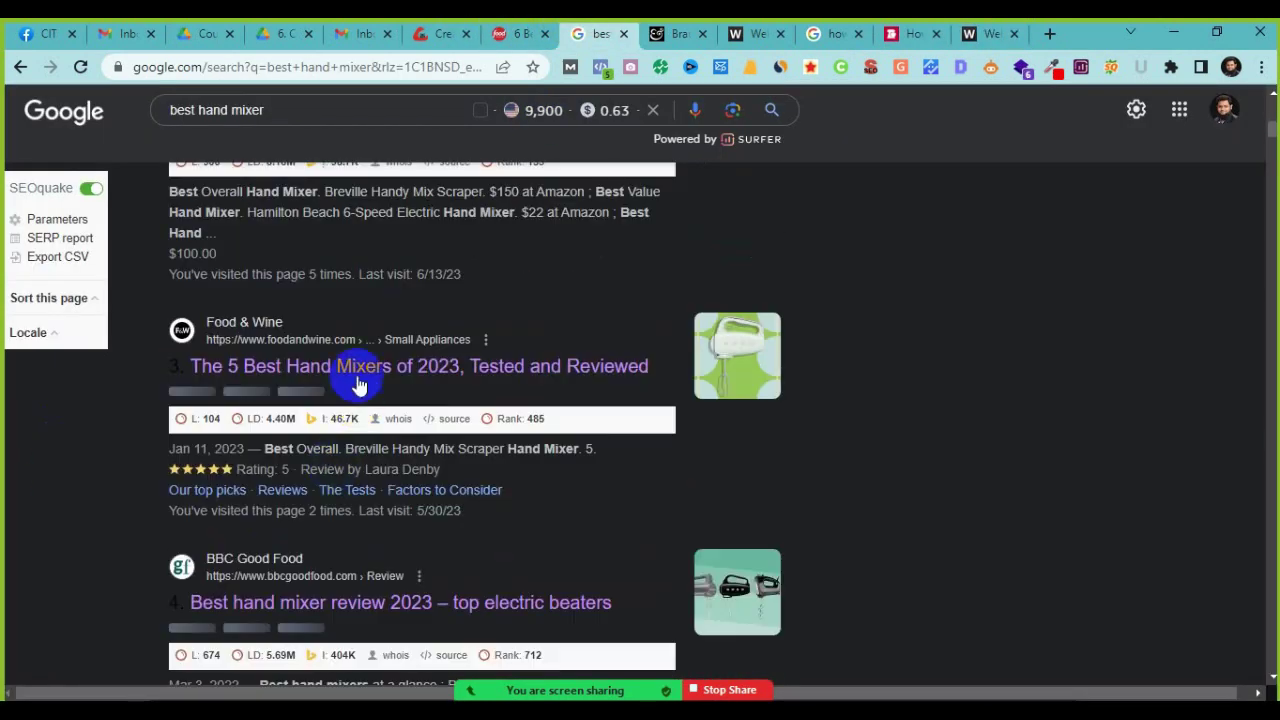
right_click(358, 383)
click(386, 488)
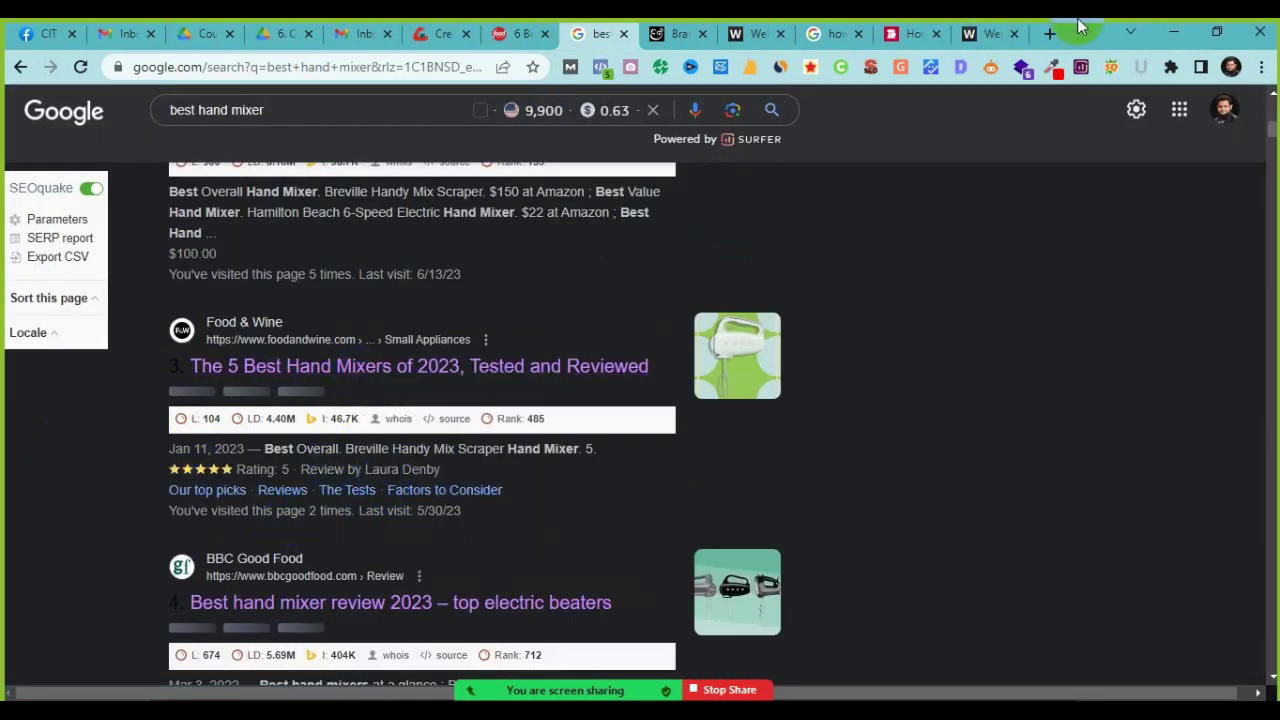
click(990, 33)
click(495, 284)
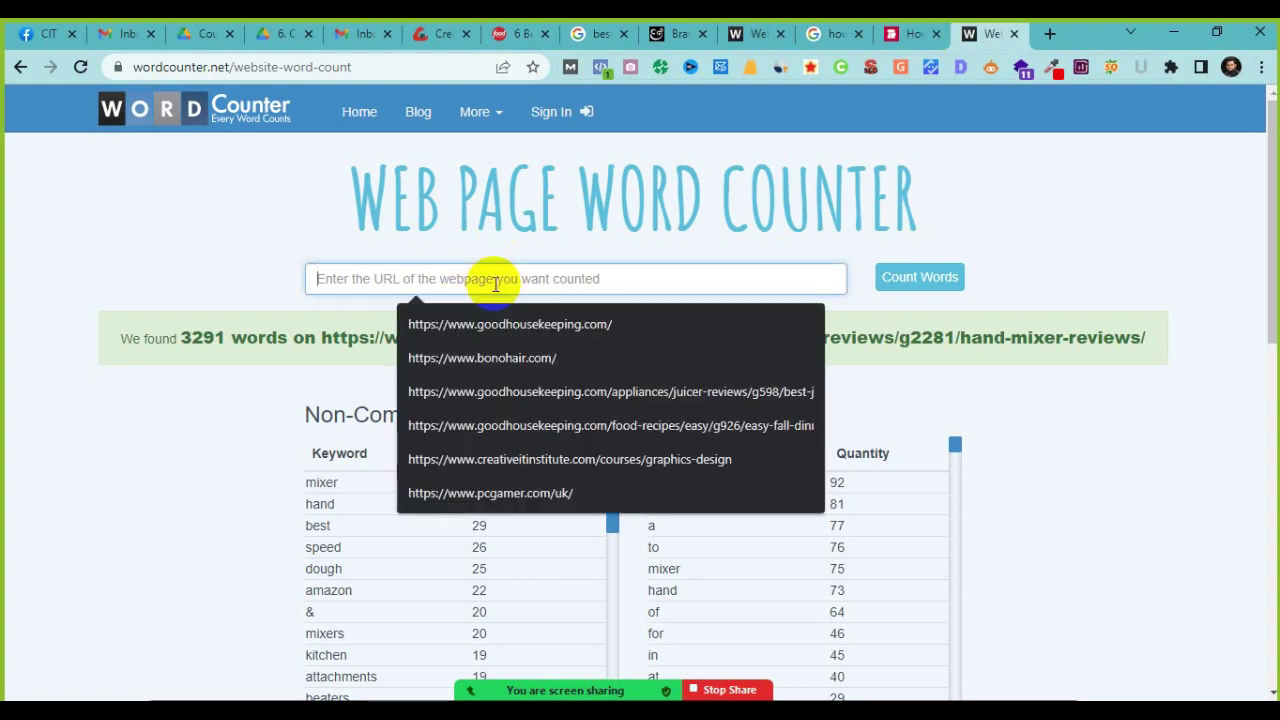
key(ctrl+v)
click(905, 288)
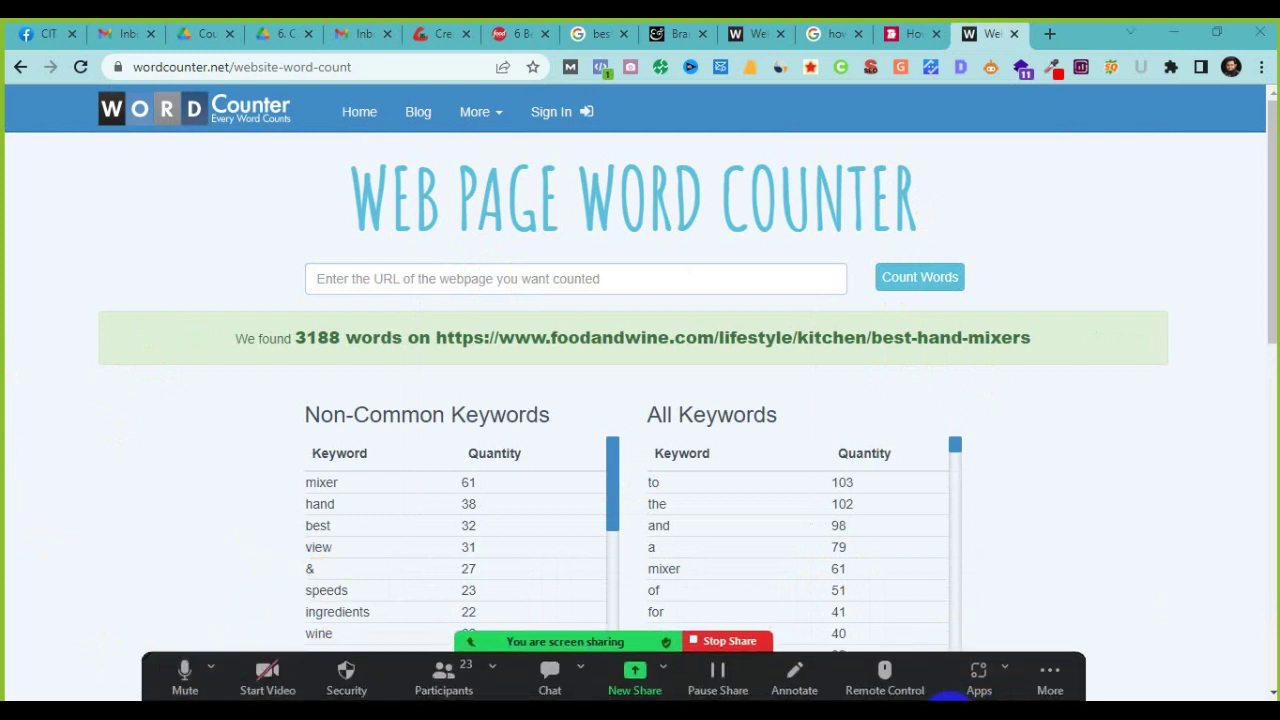
Step: Switch to Calculator, add 3188 to the running sum, and return to the browser
key(alt+Tab)
text(188)
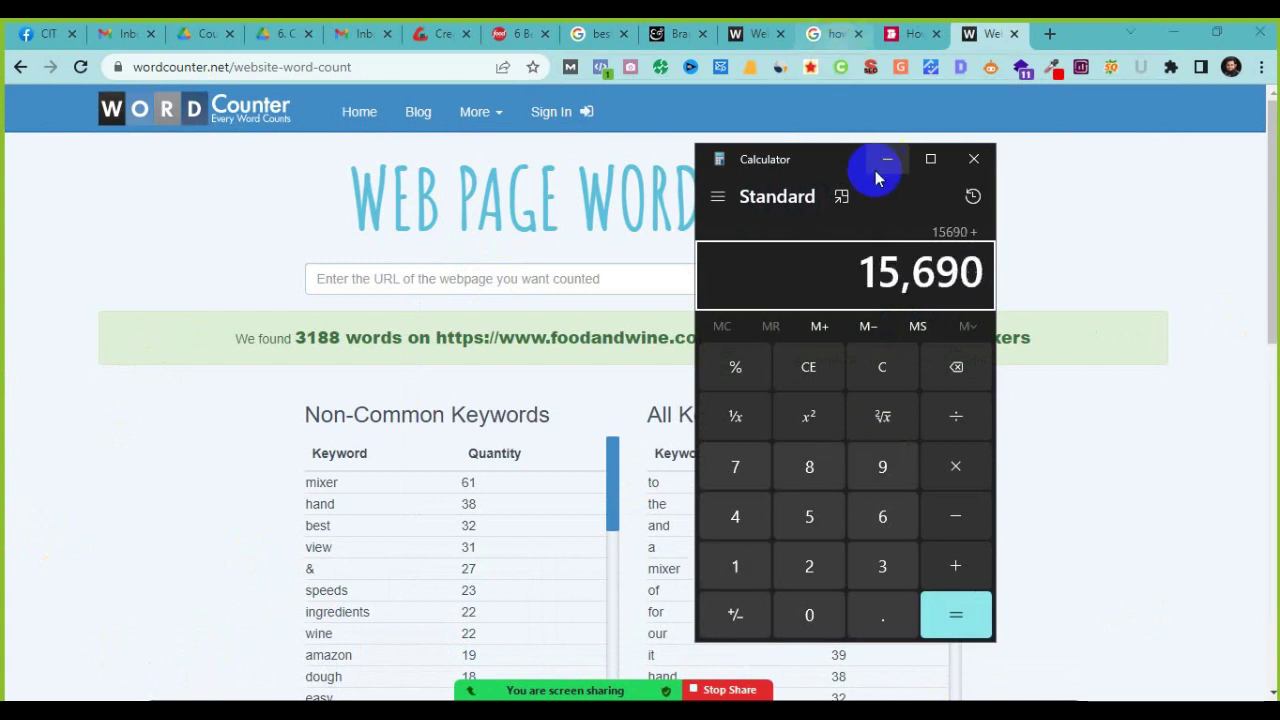
key(alt+Tab)
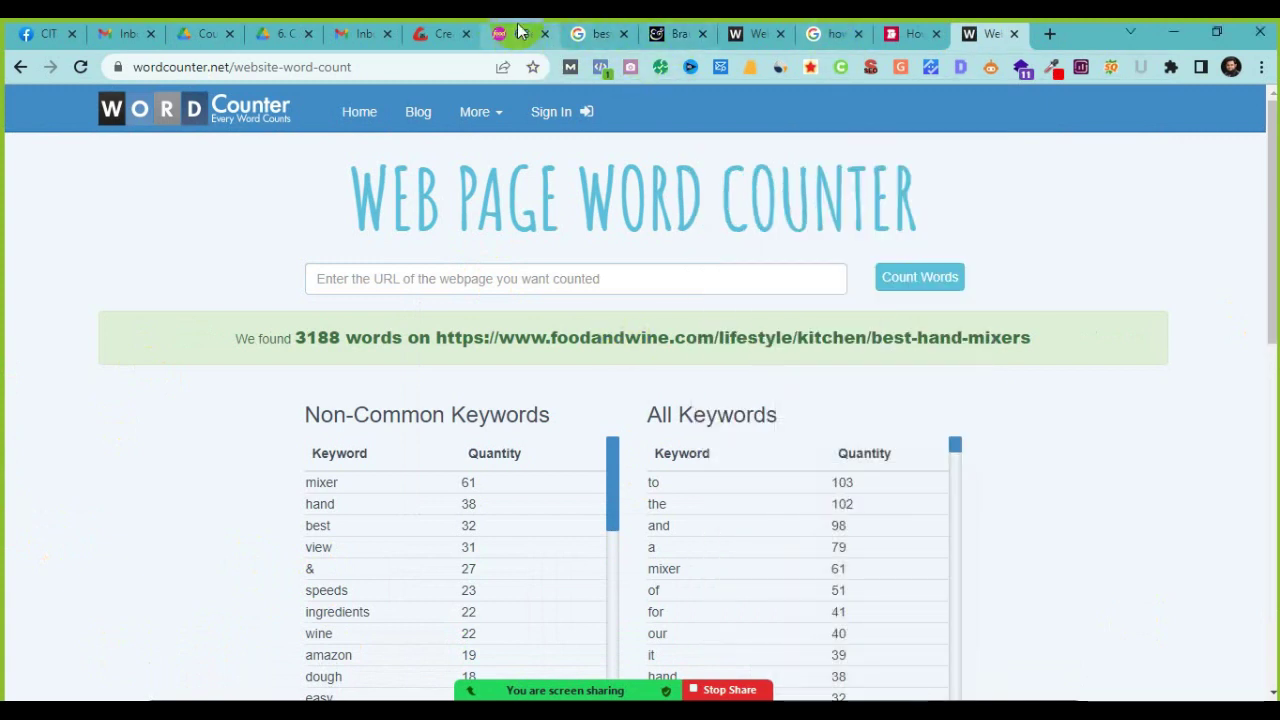
Step: Copy the BBC Good Food "Best hand mixer review 2023" link from the Google results and count that page's words in the word counter
click(595, 36)
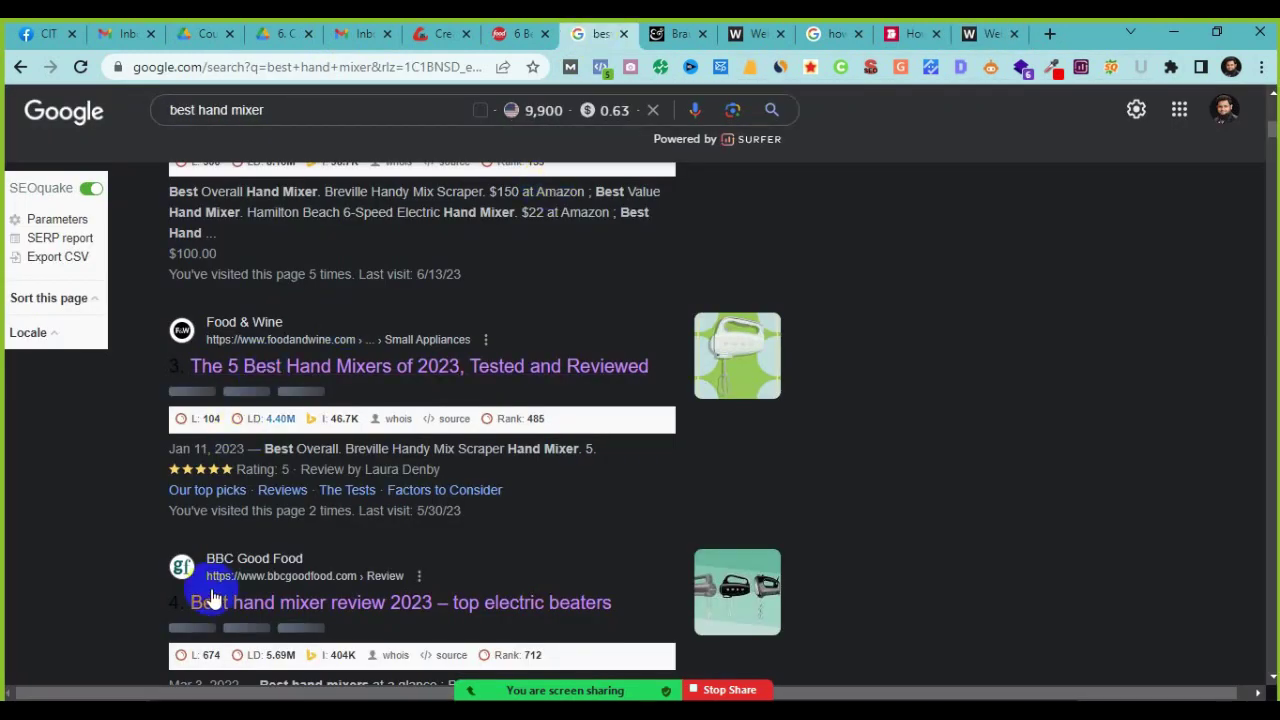
scroll(217, 600, down, 1)
right_click(347, 517)
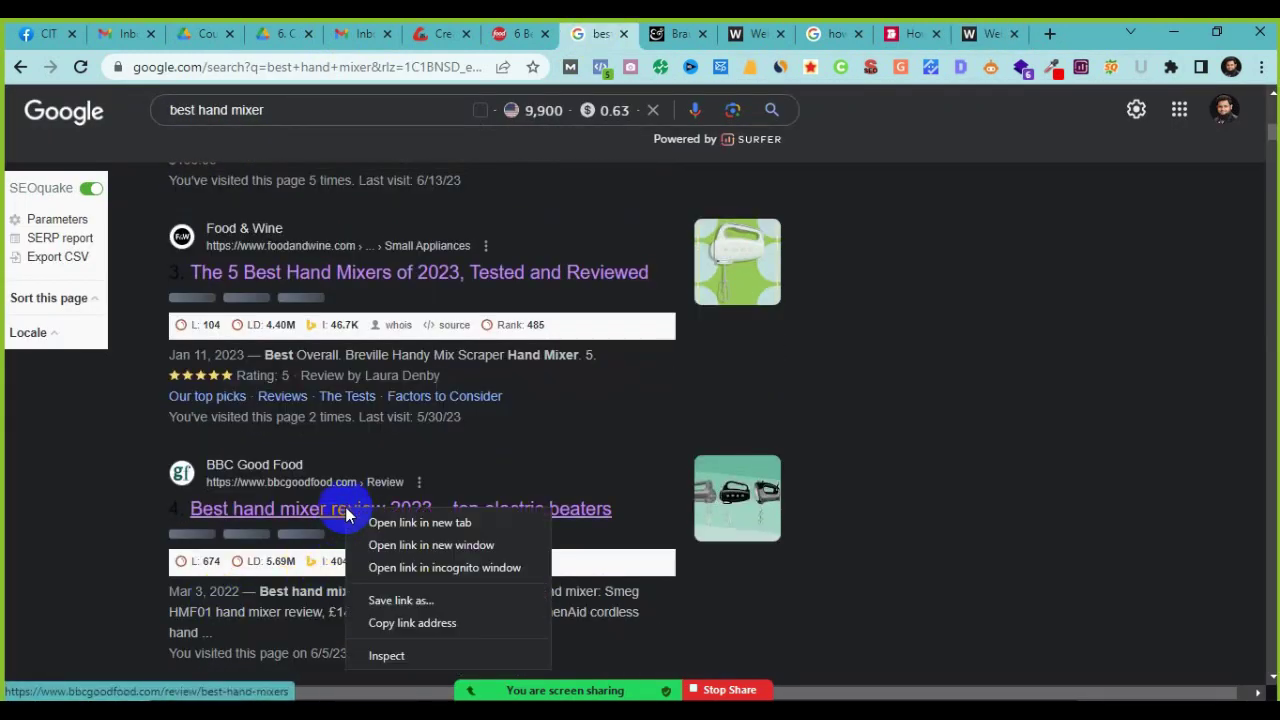
click(423, 621)
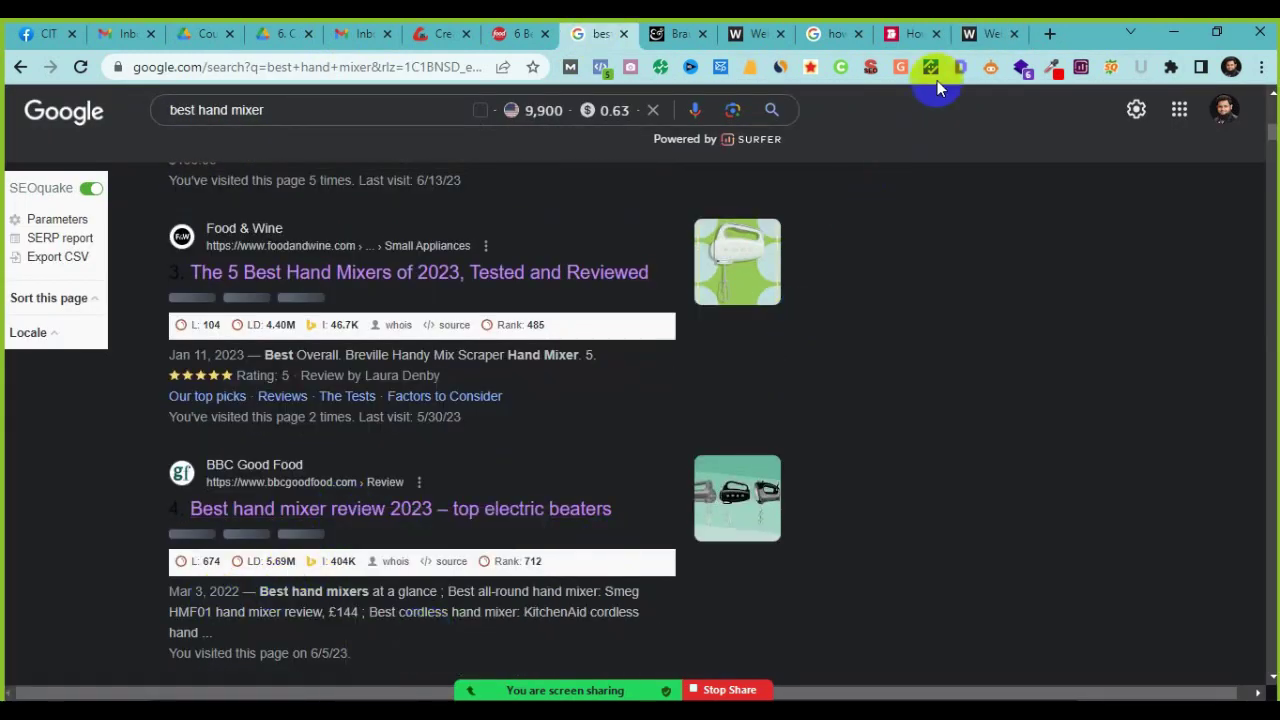
click(968, 33)
click(503, 279)
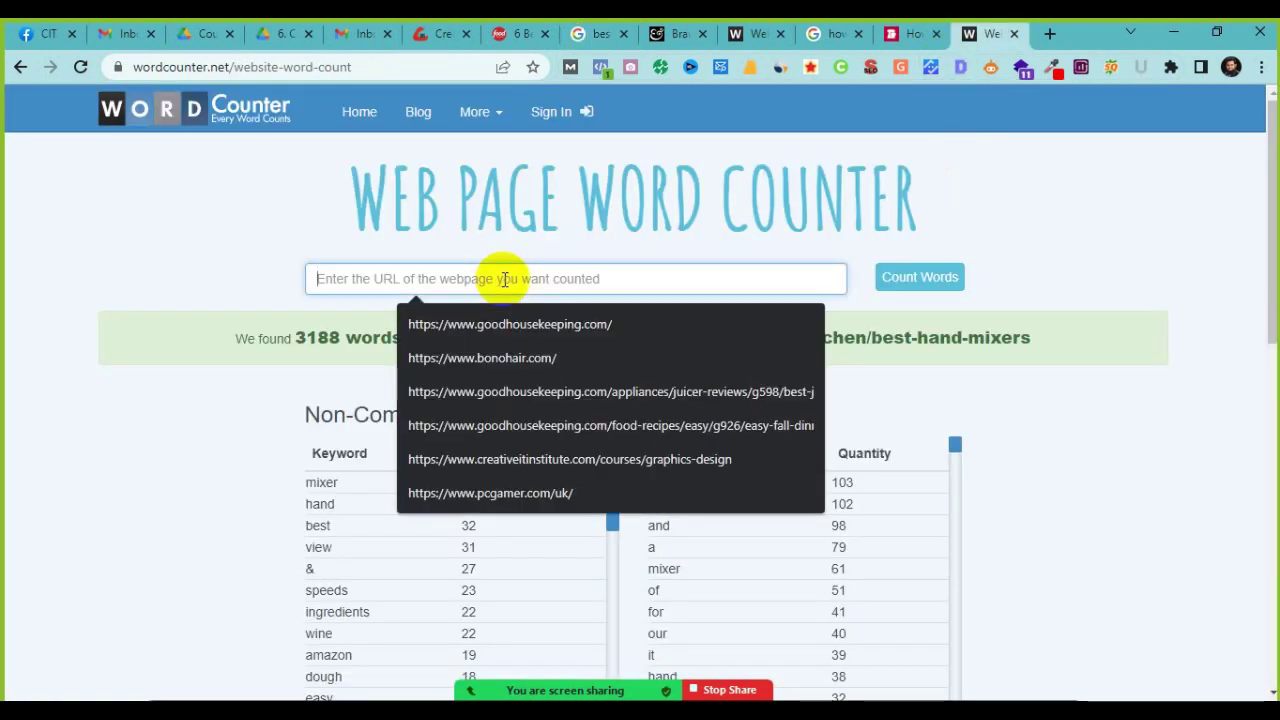
key(ctrl+v)
click(890, 284)
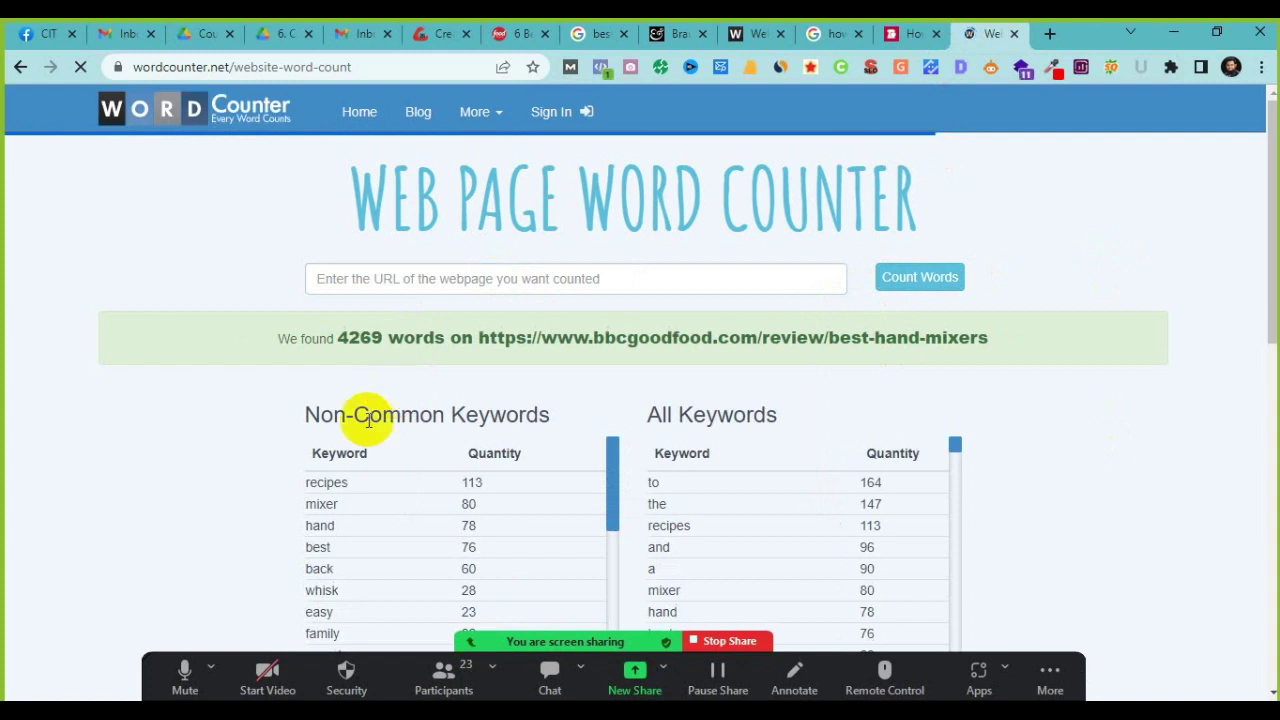
Step: Switch to Calculator, add 4269 to the running sum, and point out the total
key(alt+Tab)
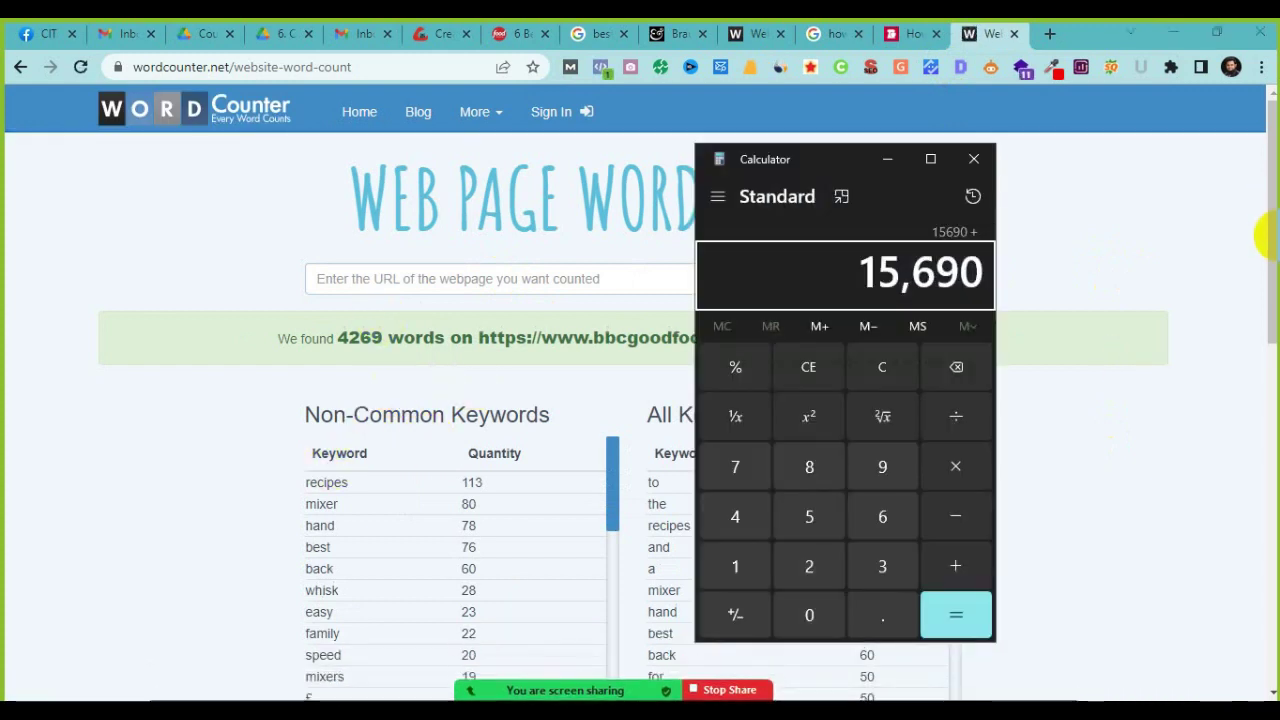
text(4269)
key(Return)
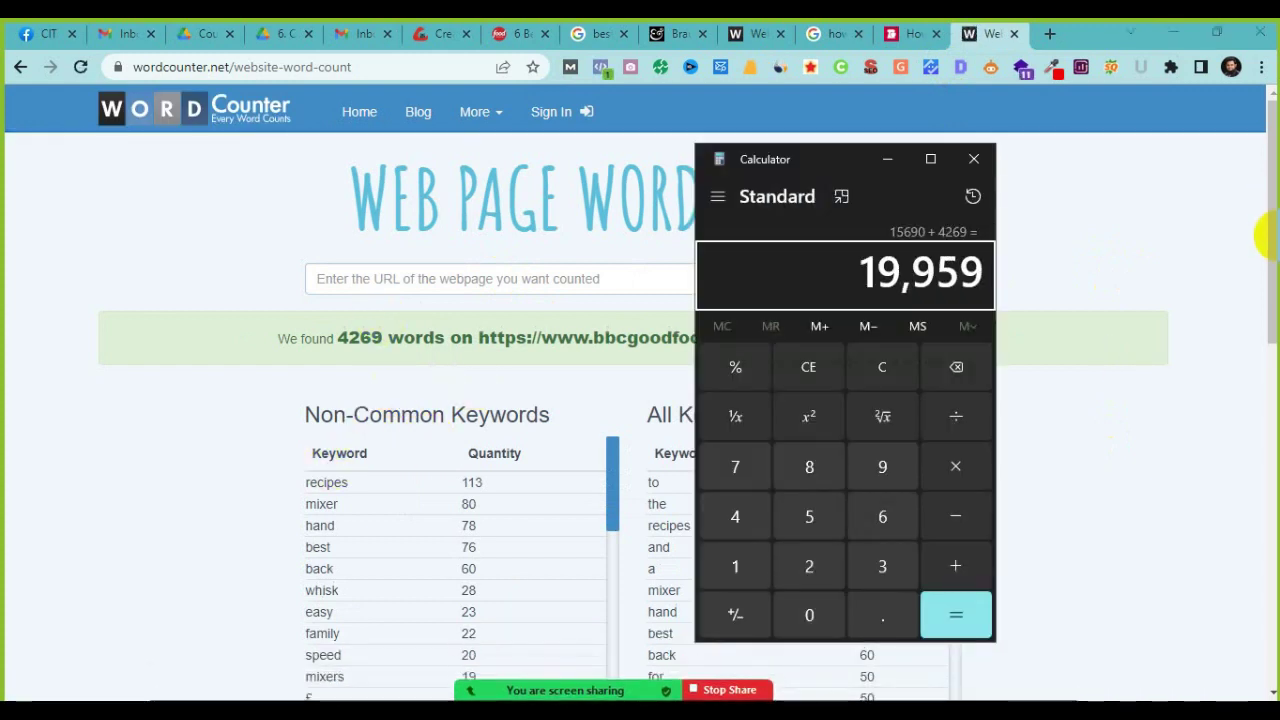
drag(876, 277, 975, 278)
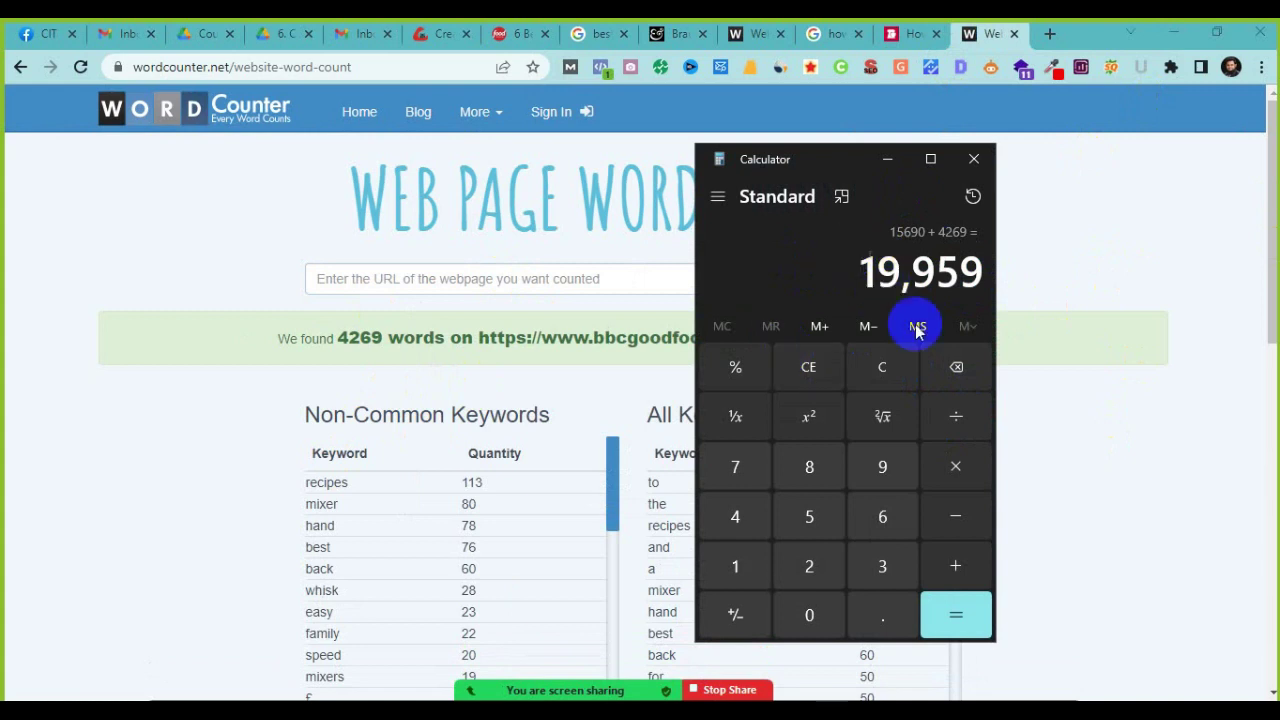
Step: Divide the summed word count by 5 and highlight the whole-number part of the average
click(795, 527)
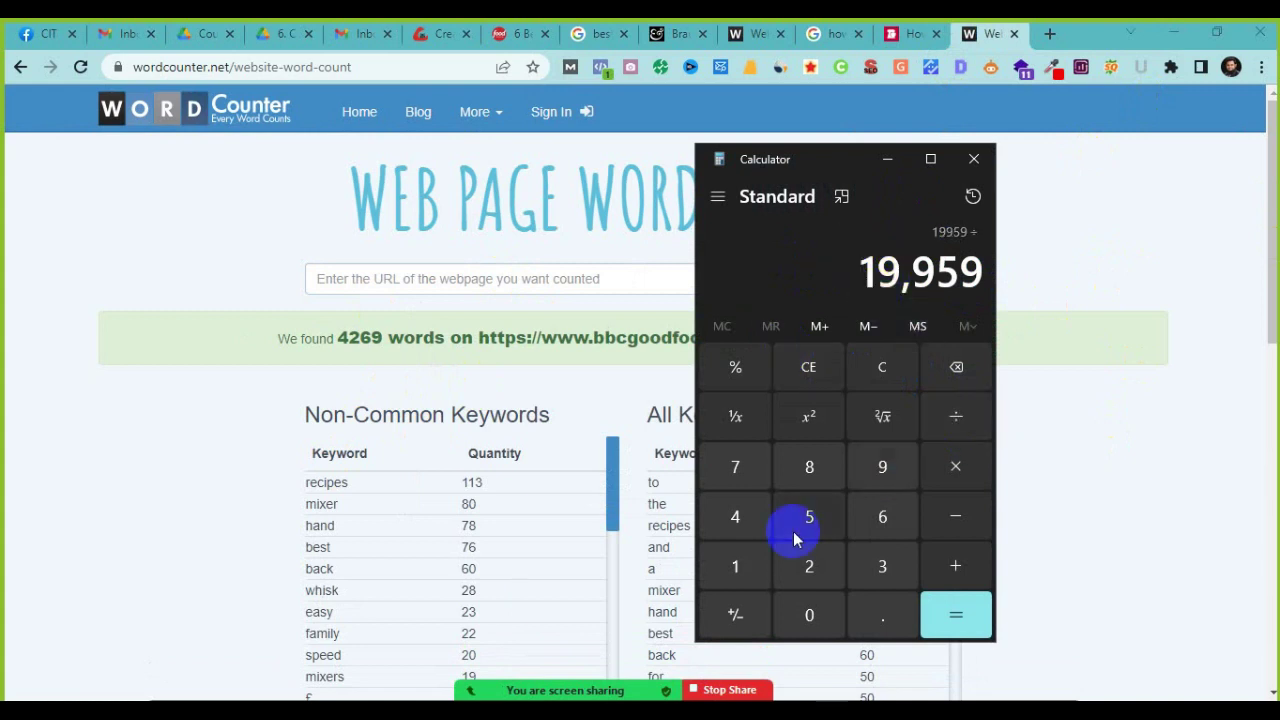
click(963, 612)
drag(828, 272, 945, 274)
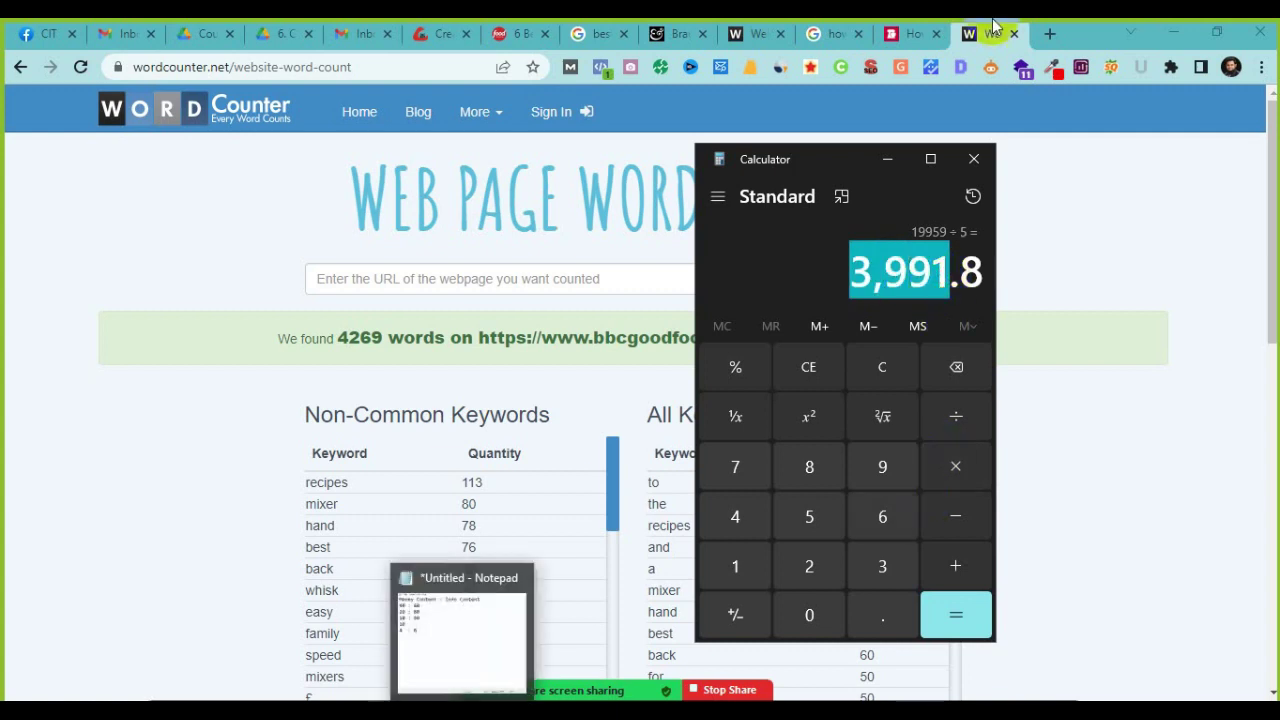
mouse_move(480, 703)
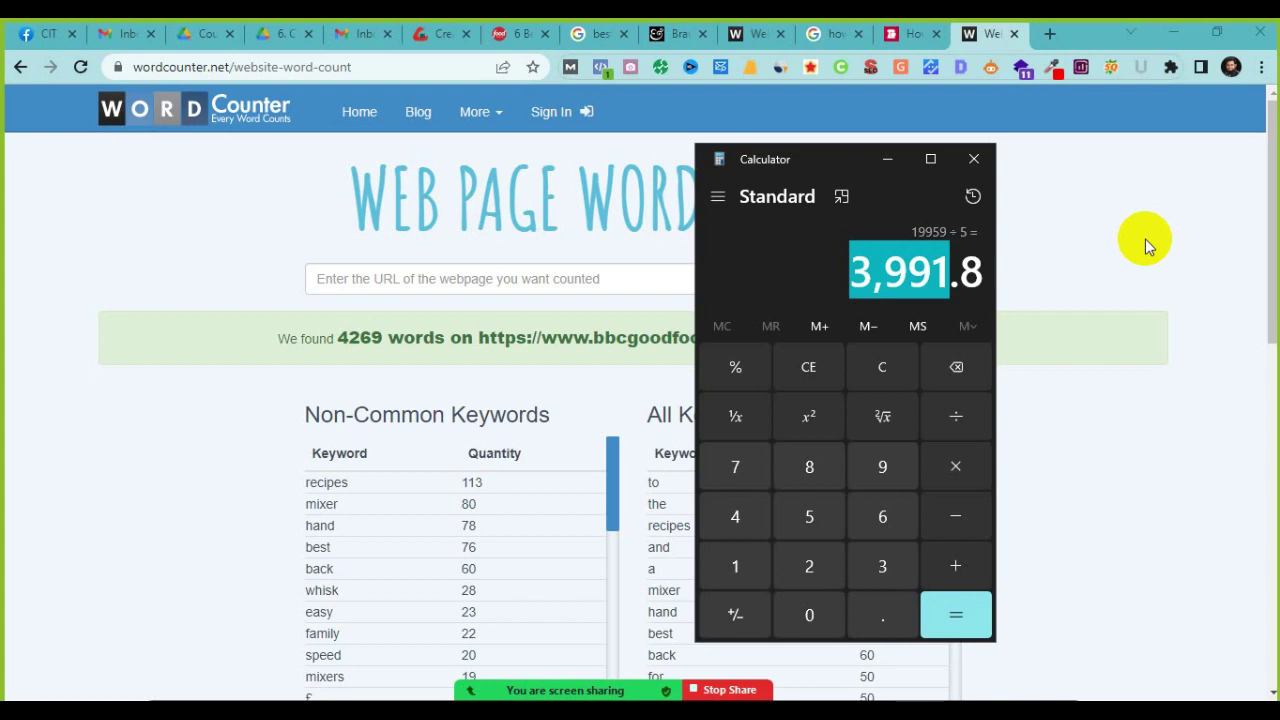
click(857, 280)
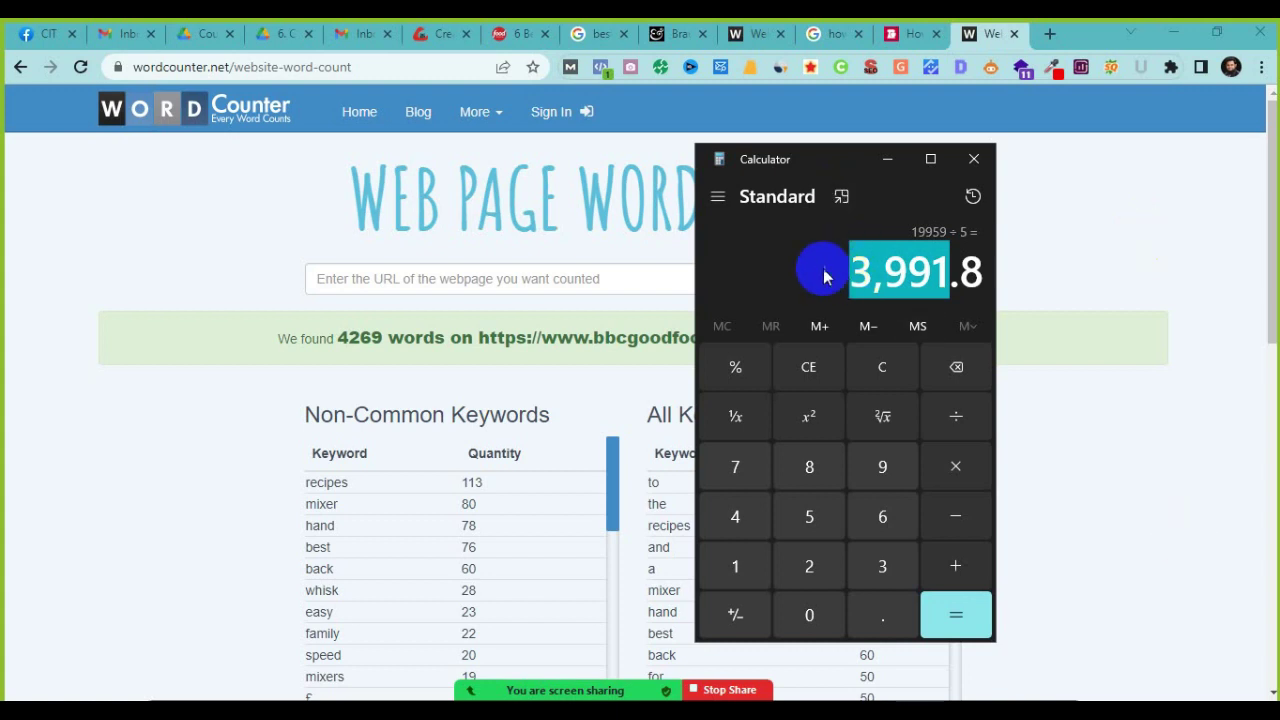
Step: Review the earlier additions in Calculator's history, highlight the 6660 entry, and minimize Calculator
click(973, 197)
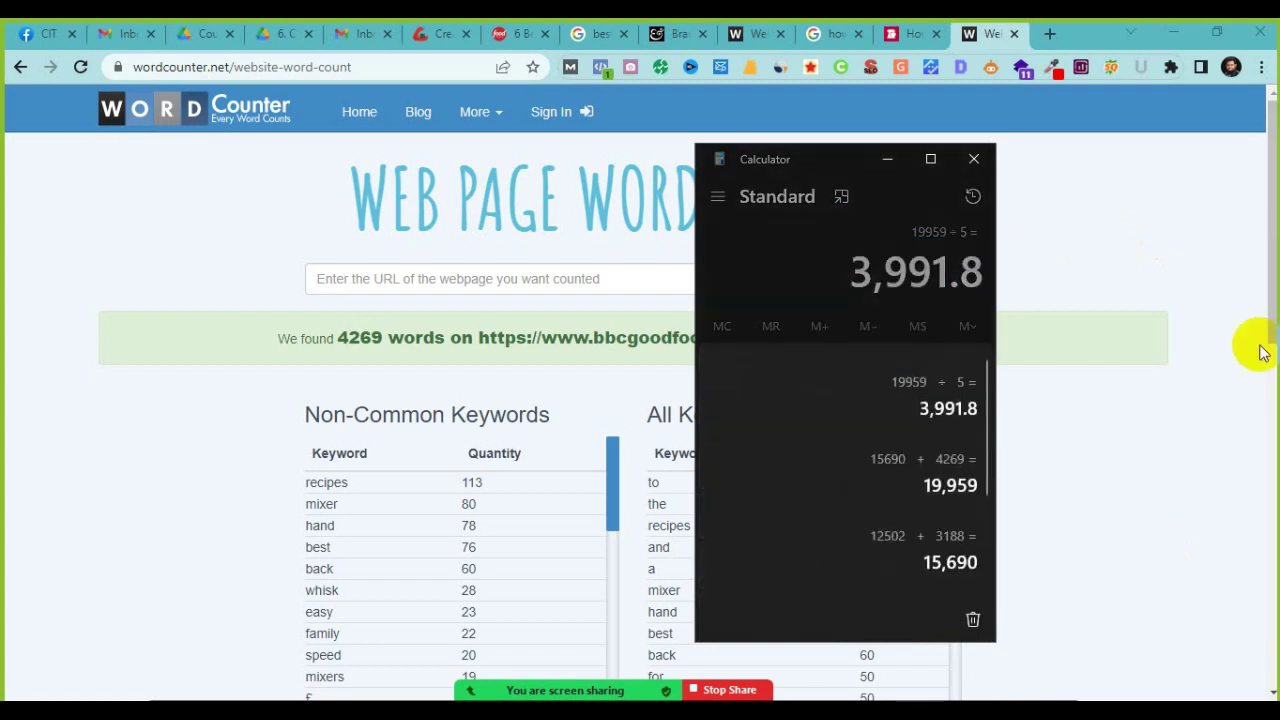
scroll(851, 549, down, 2)
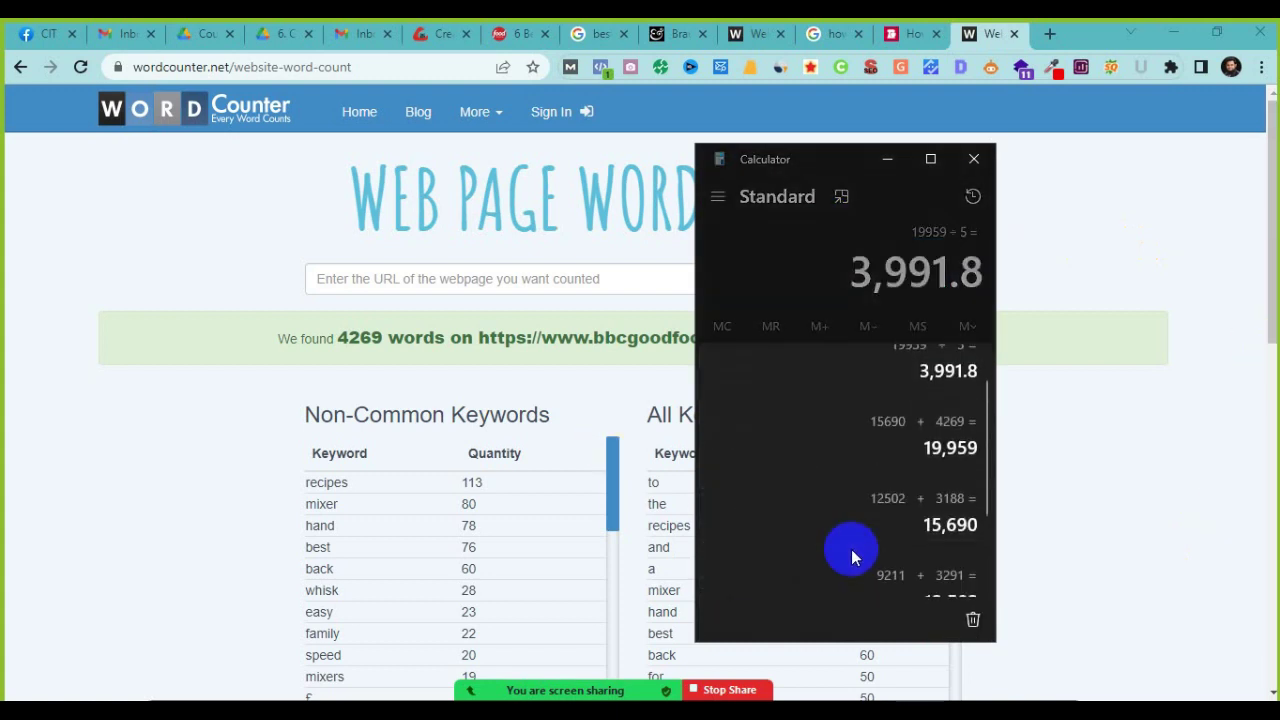
scroll(851, 549, up, 2)
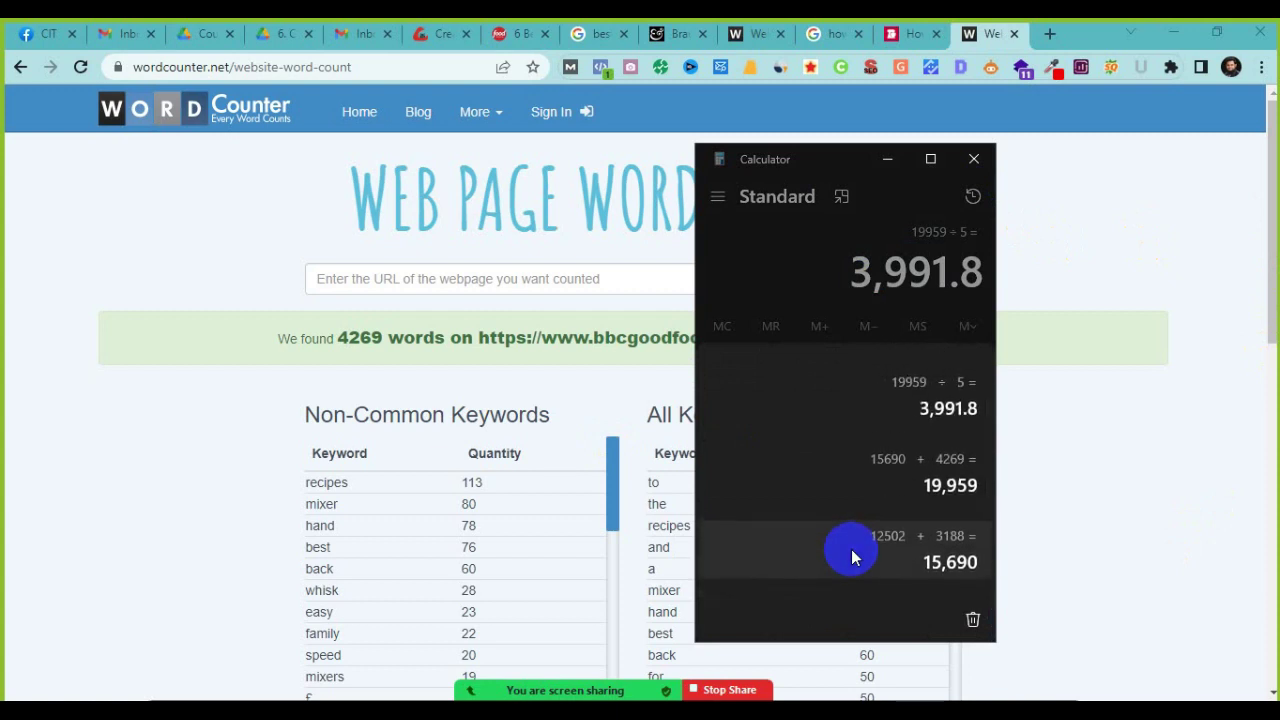
scroll(853, 549, down, 2)
drag(943, 557, 972, 536)
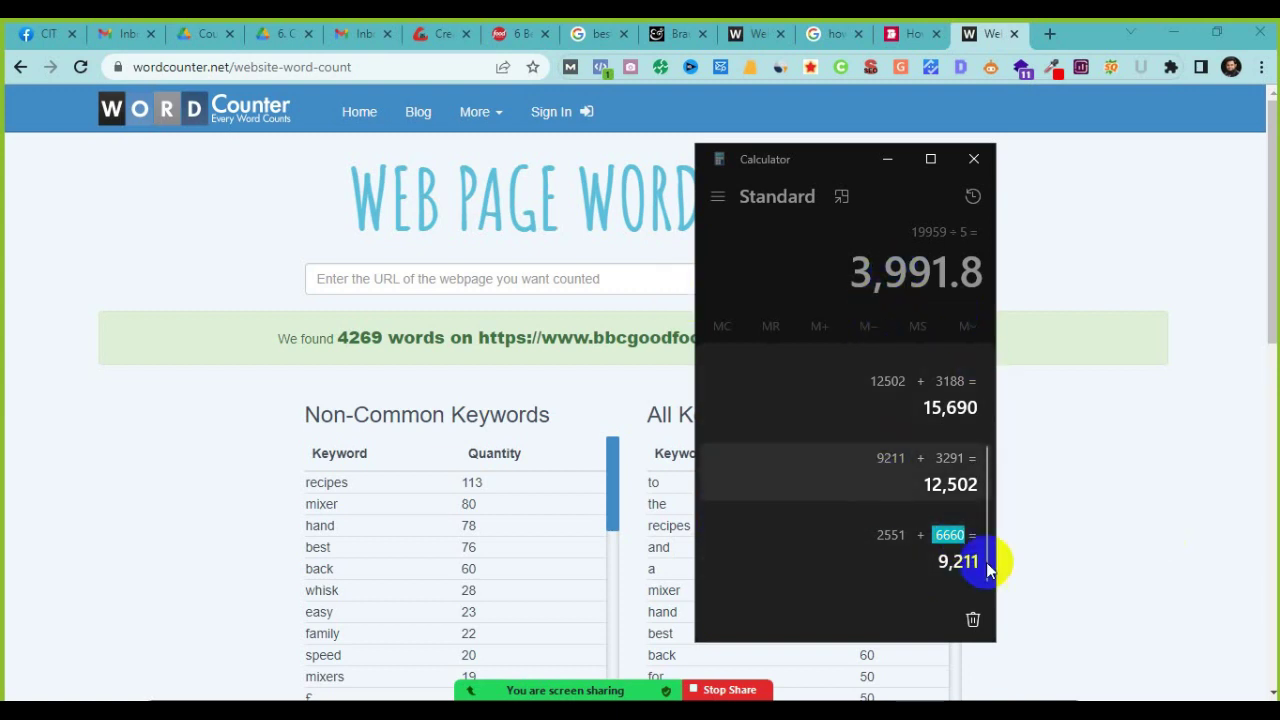
click(940, 538)
drag(935, 537, 970, 535)
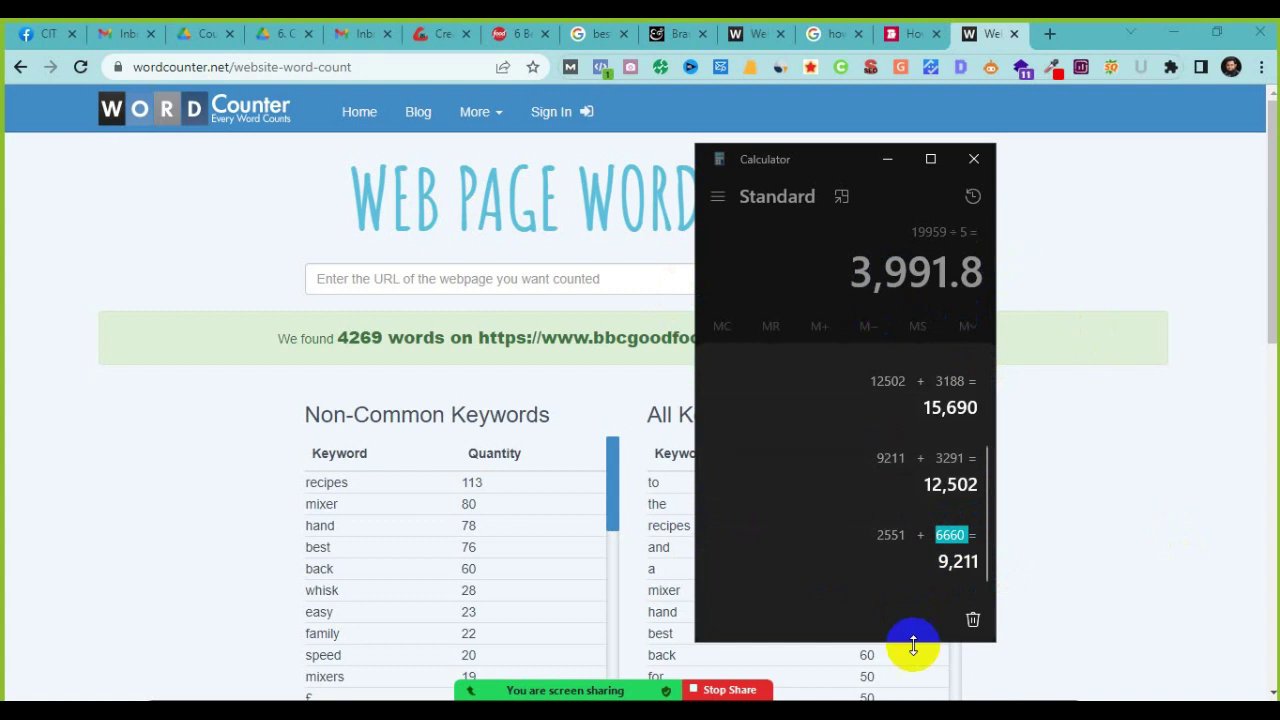
click(887, 159)
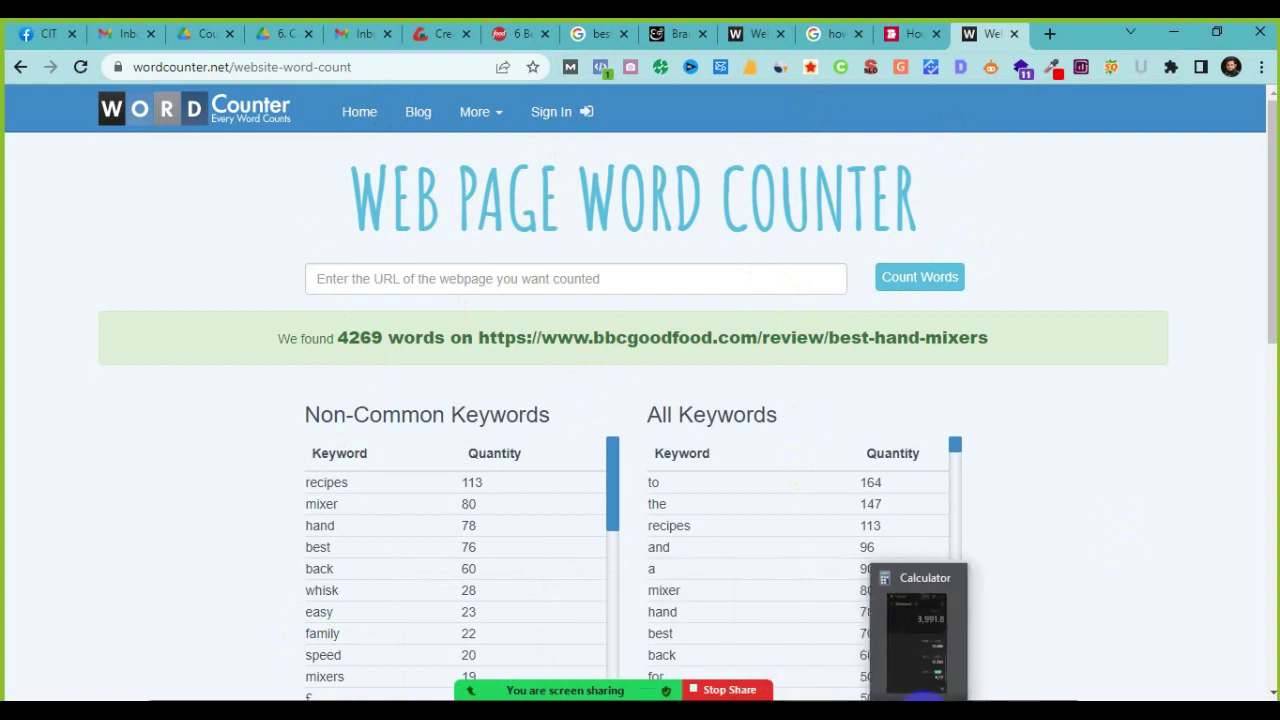
Step: Bring Calculator back, highlight the full average word count, and minimize it again
click(925, 700)
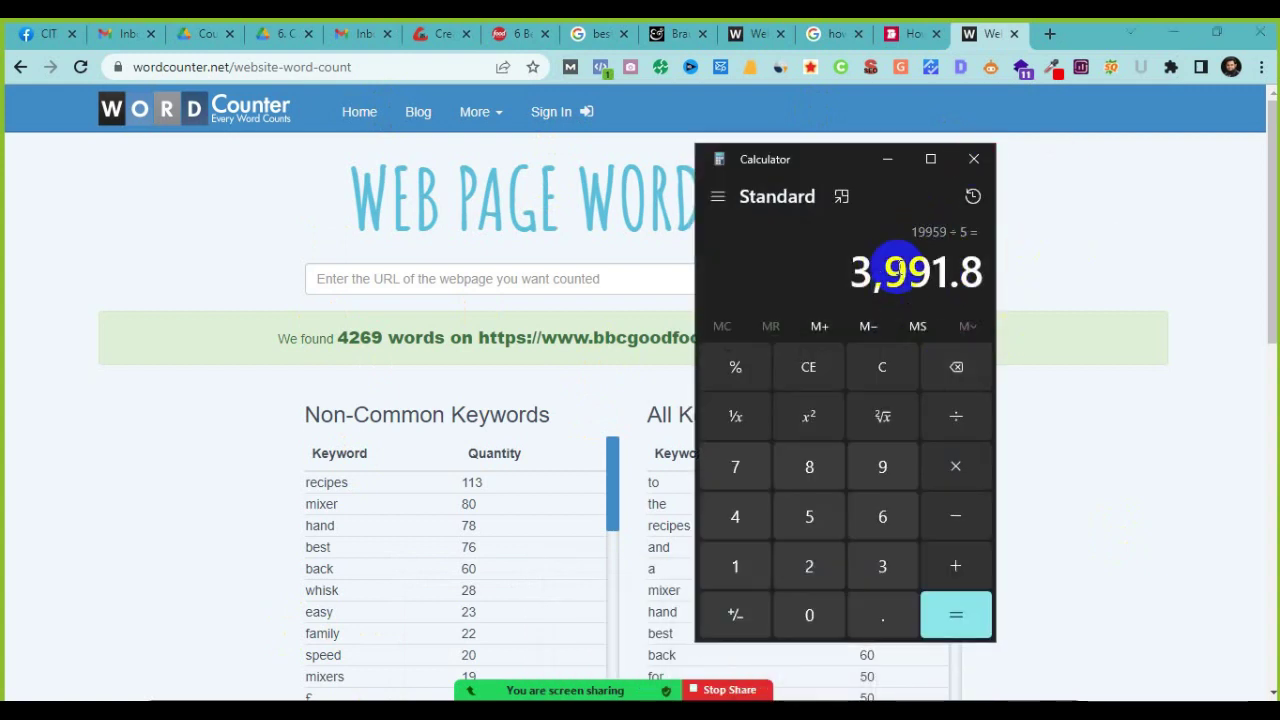
drag(849, 269, 1000, 257)
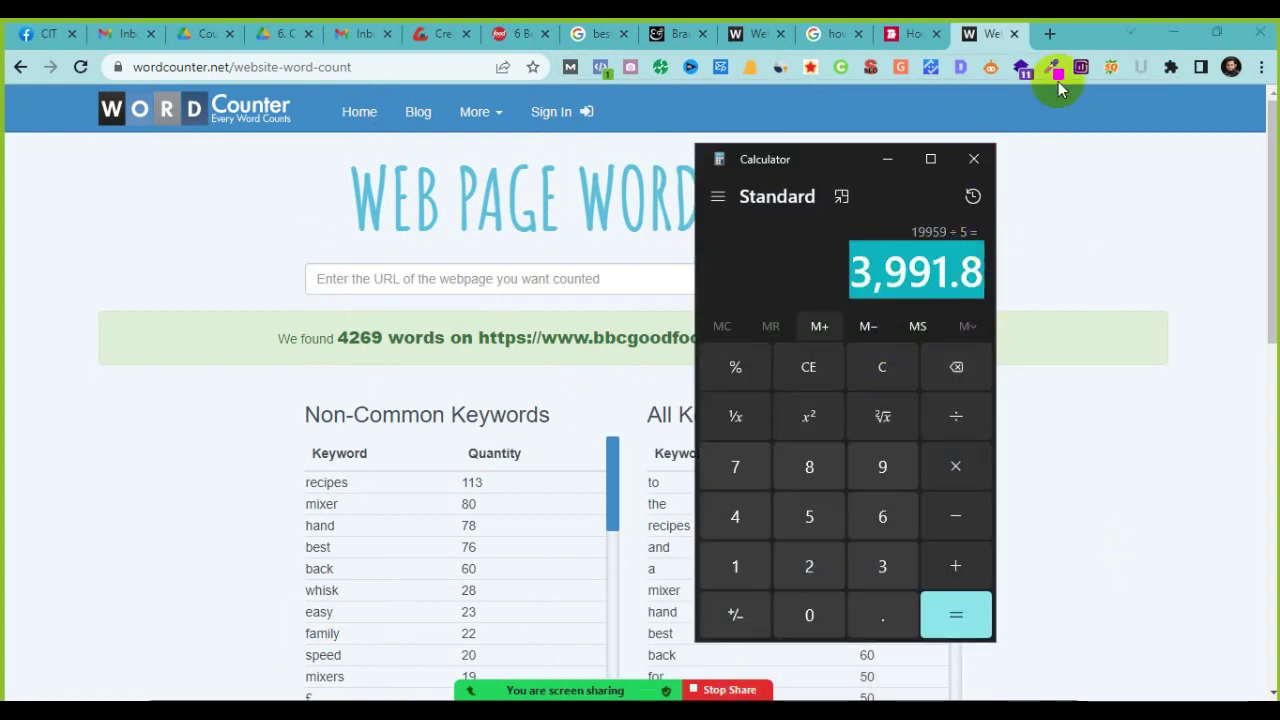
click(887, 160)
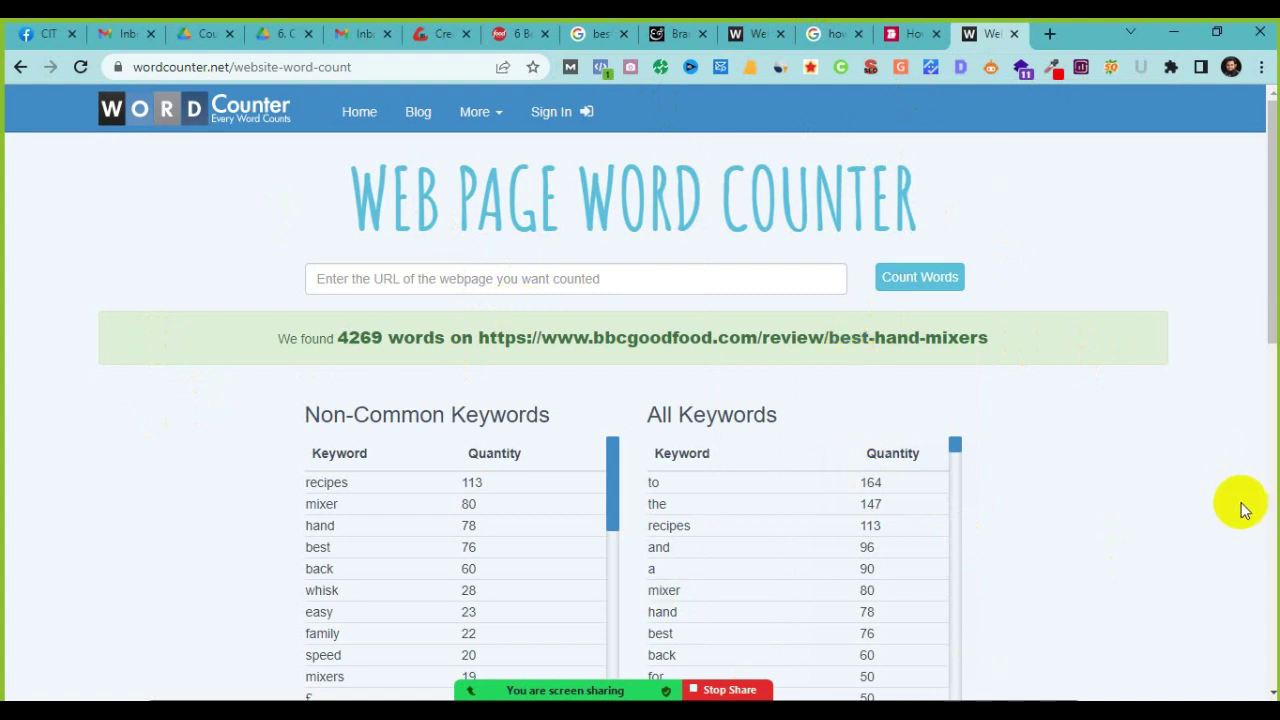
Step: Switch to the Content Writing document in Word and place the cursor in the "Content formation" item under Content strategy
key(alt+Tab)
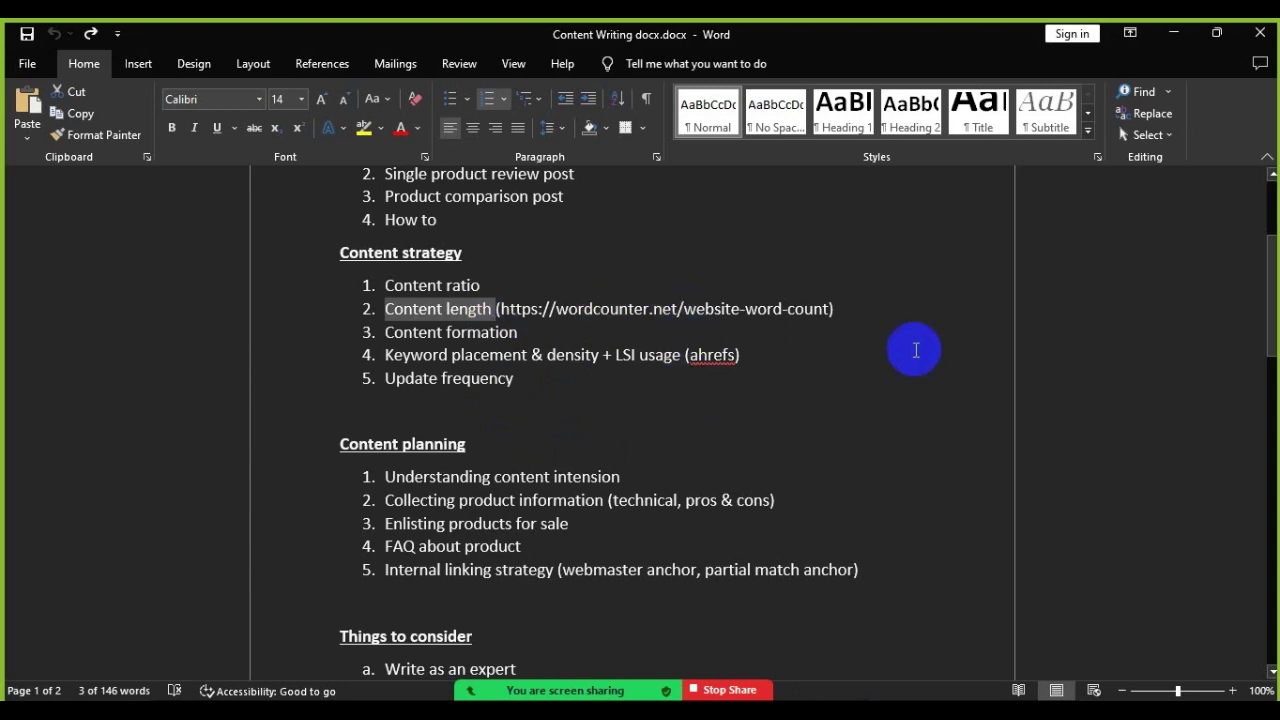
click(889, 398)
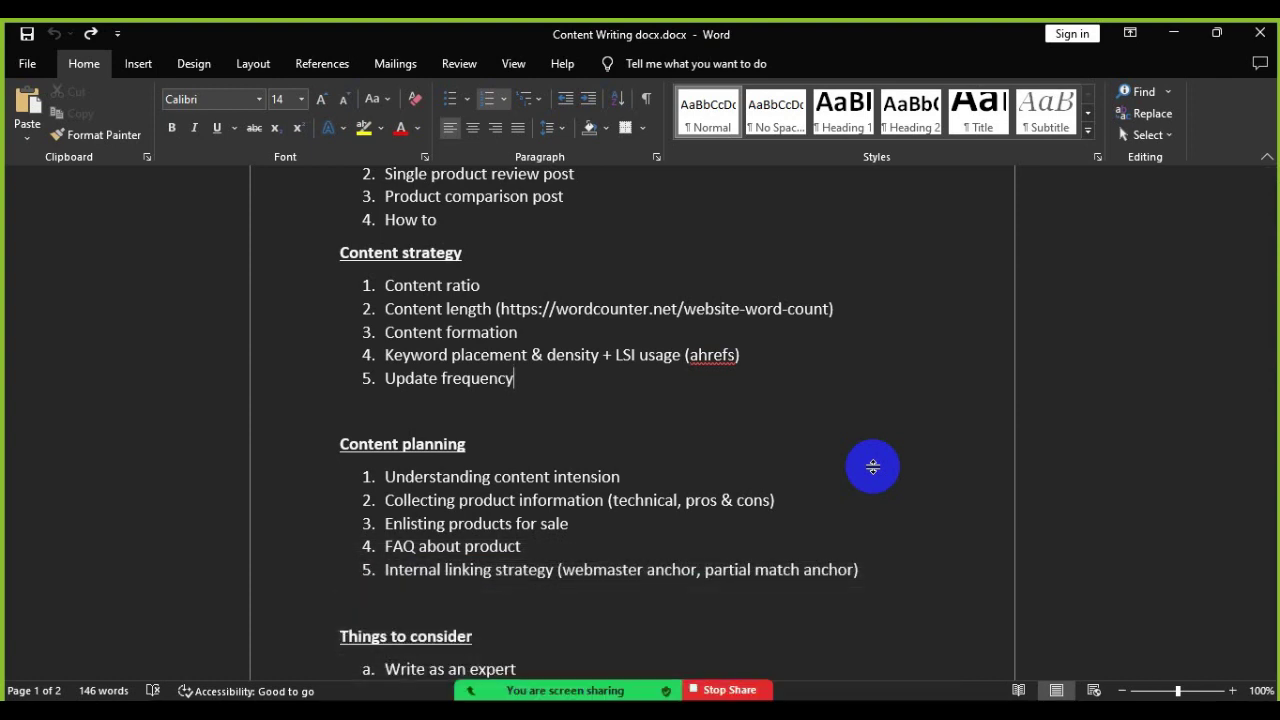
click(420, 340)
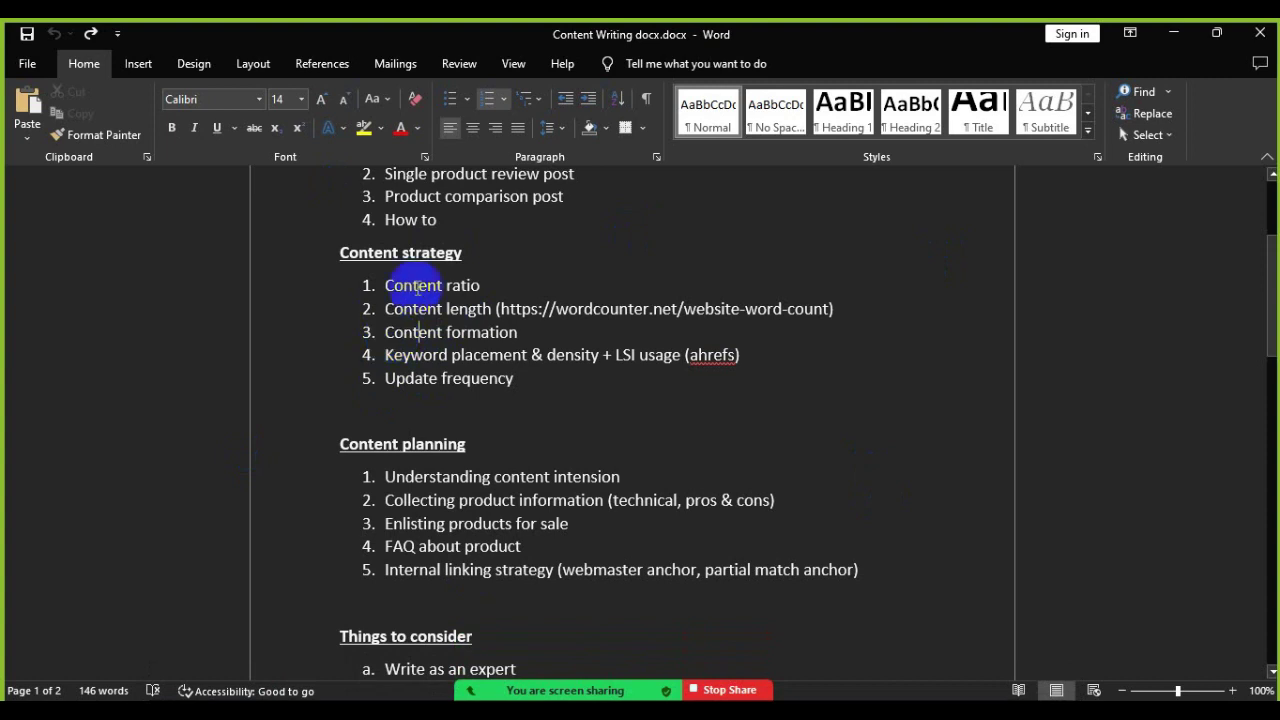
Step: Return to the browser and look over the layout of the Homes & Gardens Braun MultiMix review
key(alt+Tab)
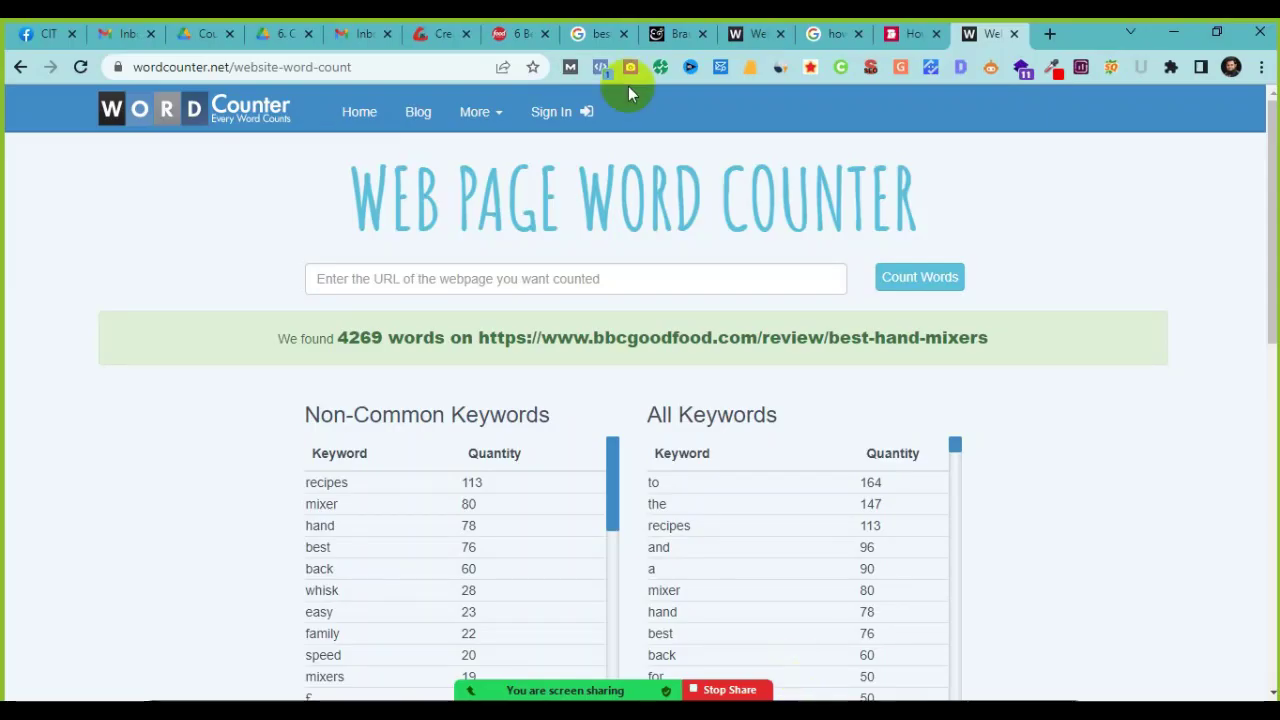
click(680, 34)
scroll(171, 522, up, 15)
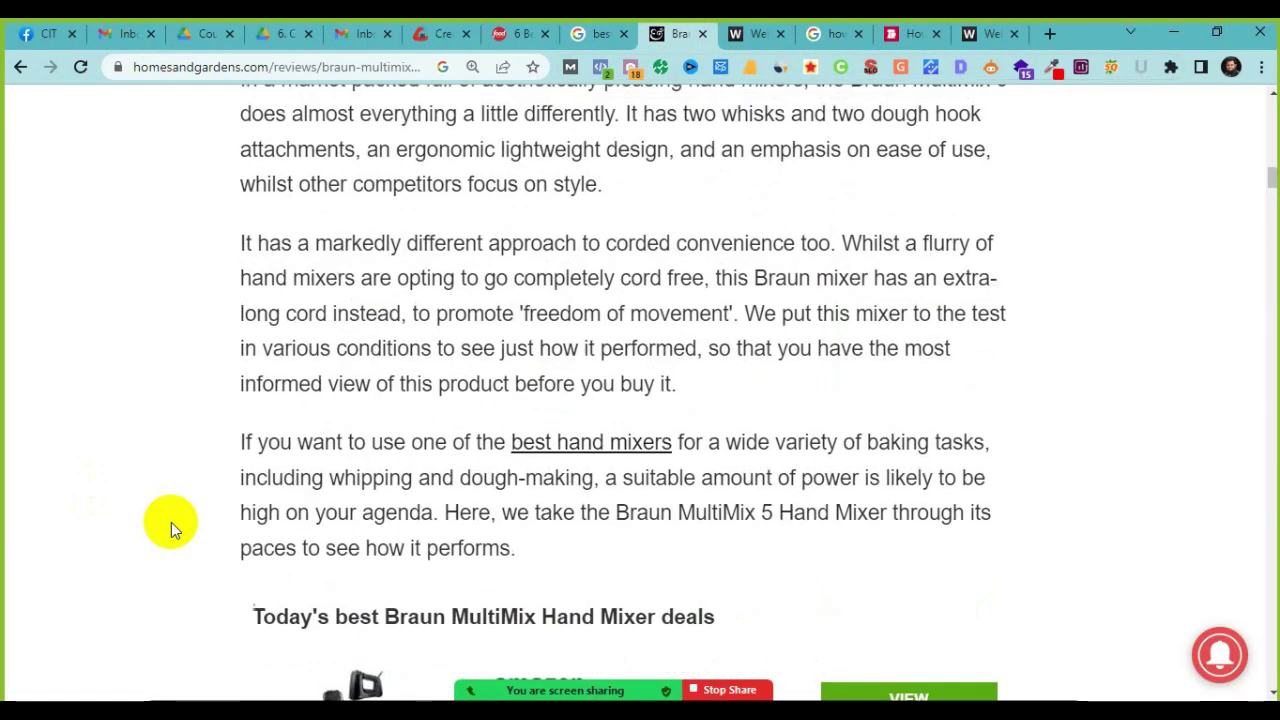
scroll(171, 522, down, 6)
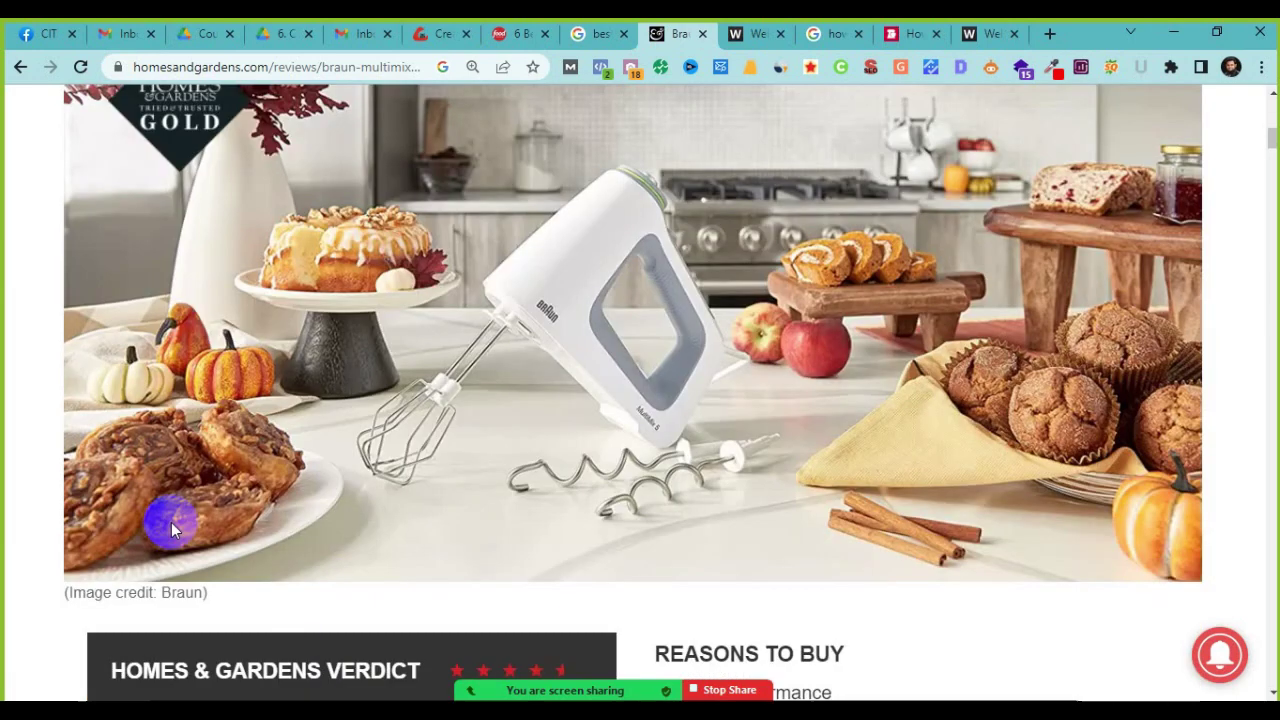
Step: Examine how Food Network's "6 Best Hand Mixers" article is structured, from its introduction and top picks through each product review
click(510, 30)
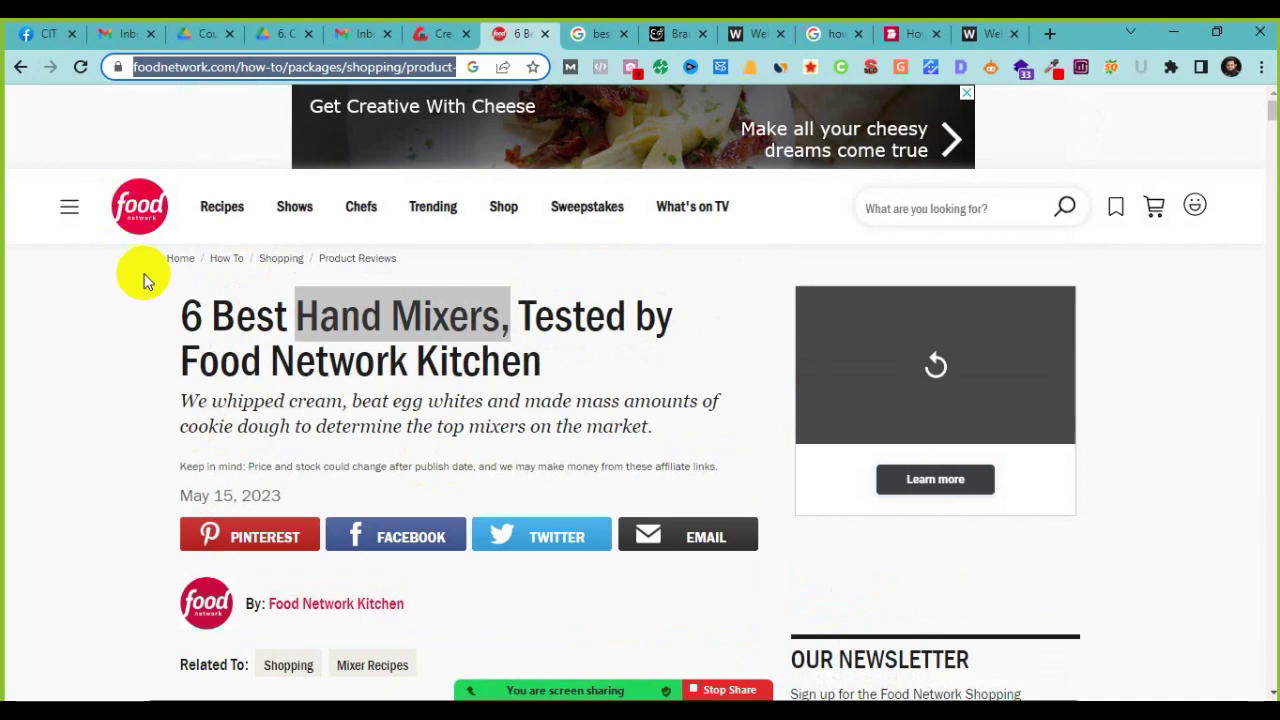
scroll(115, 494, down, 2)
scroll(115, 494, down, 9)
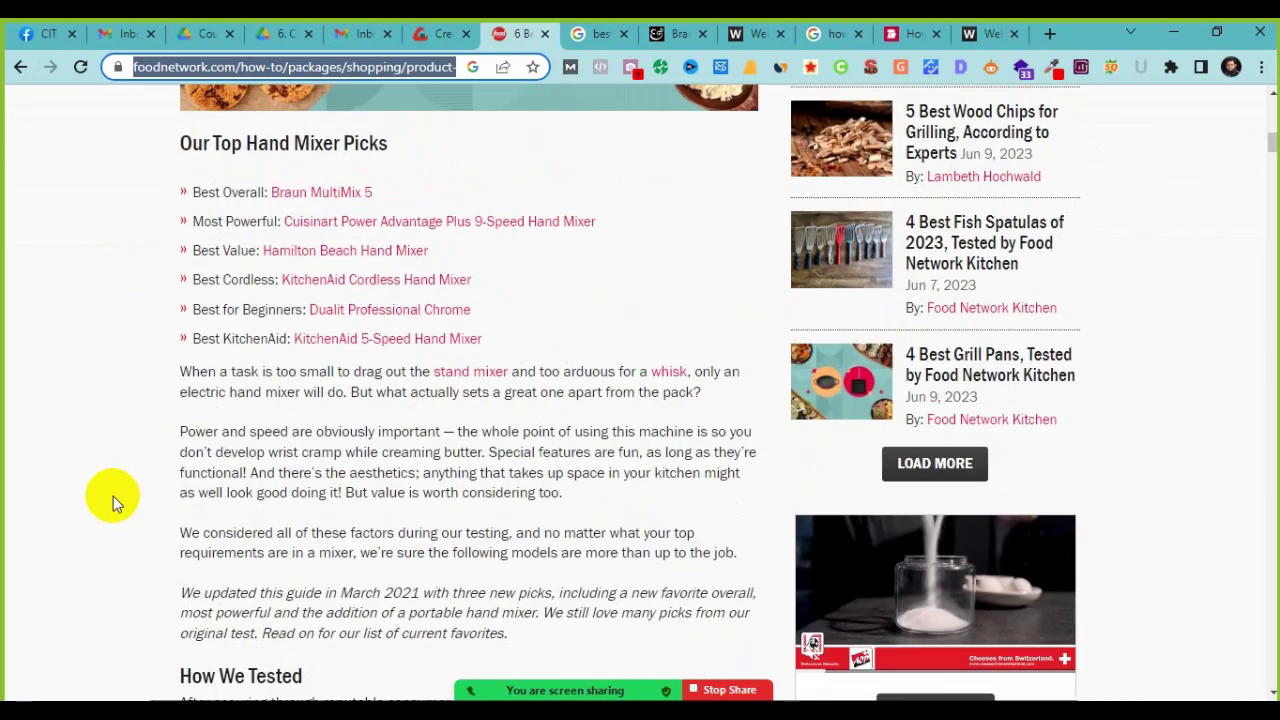
scroll(74, 629, down, 3)
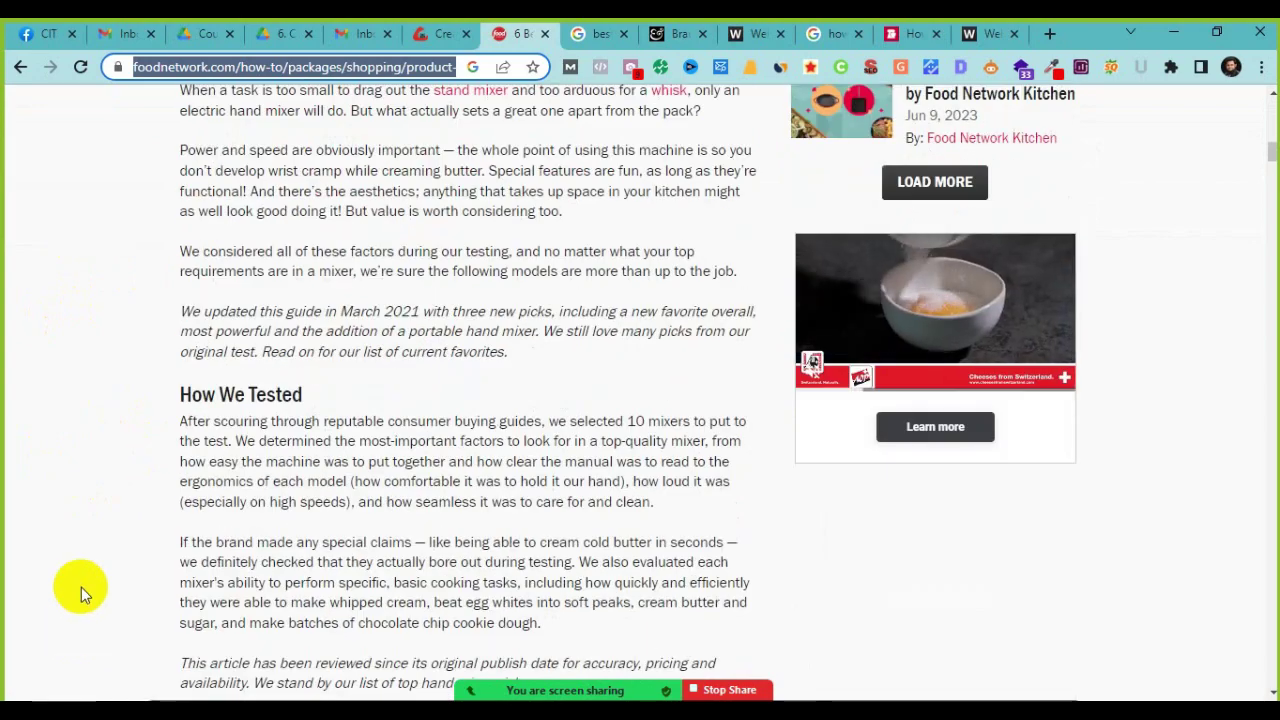
scroll(81, 587, down, 2)
scroll(14, 500, down, 4)
scroll(14, 500, down, 6)
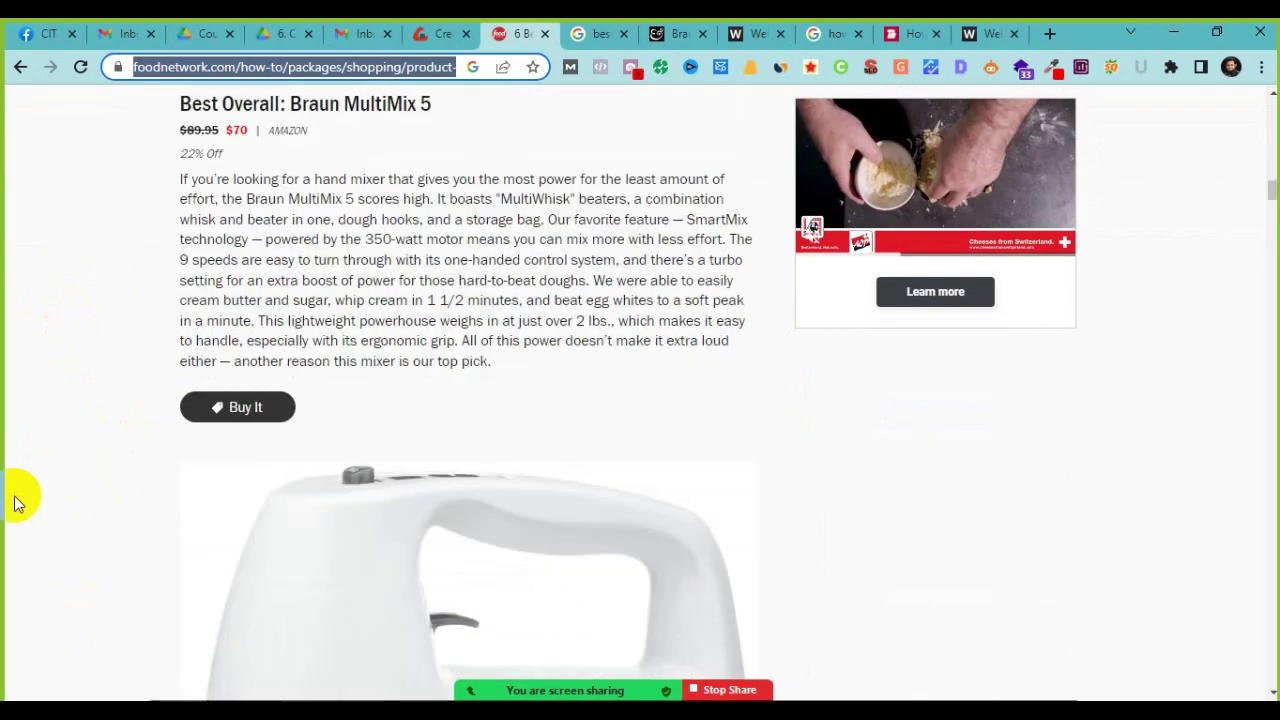
scroll(180, 480, down, 2)
scroll(150, 490, down, 20)
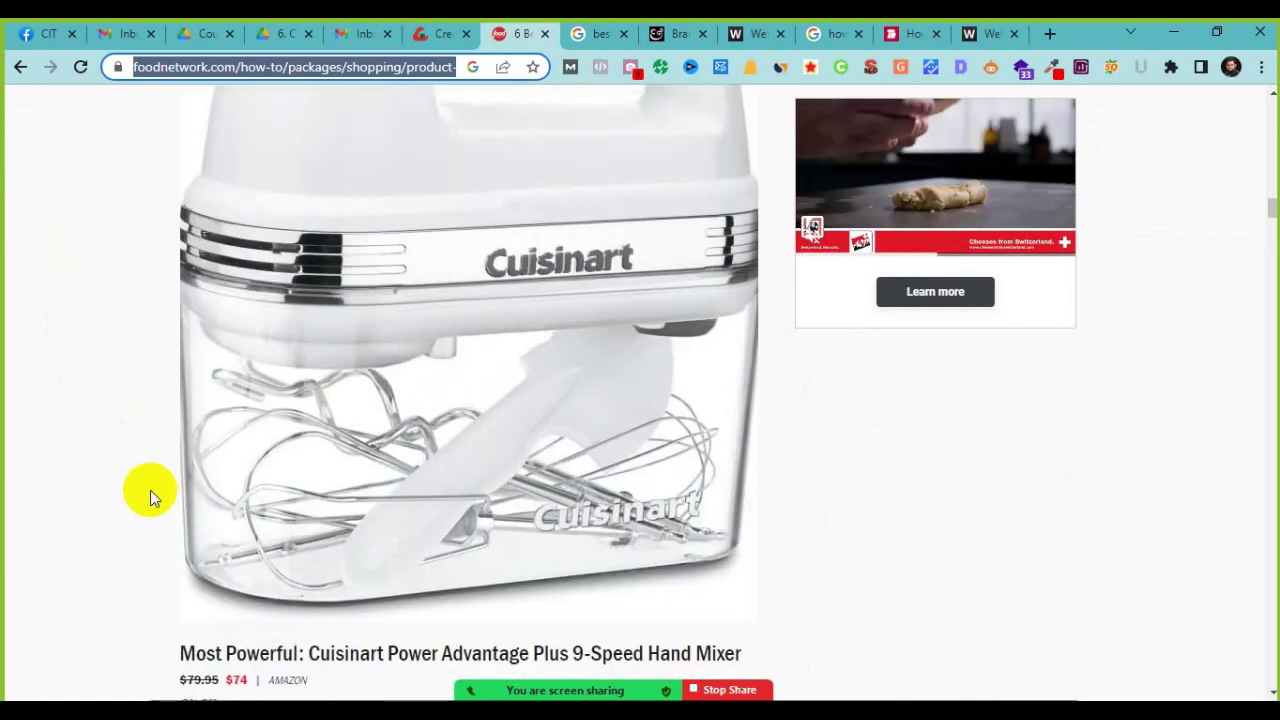
scroll(150, 490, down, 15)
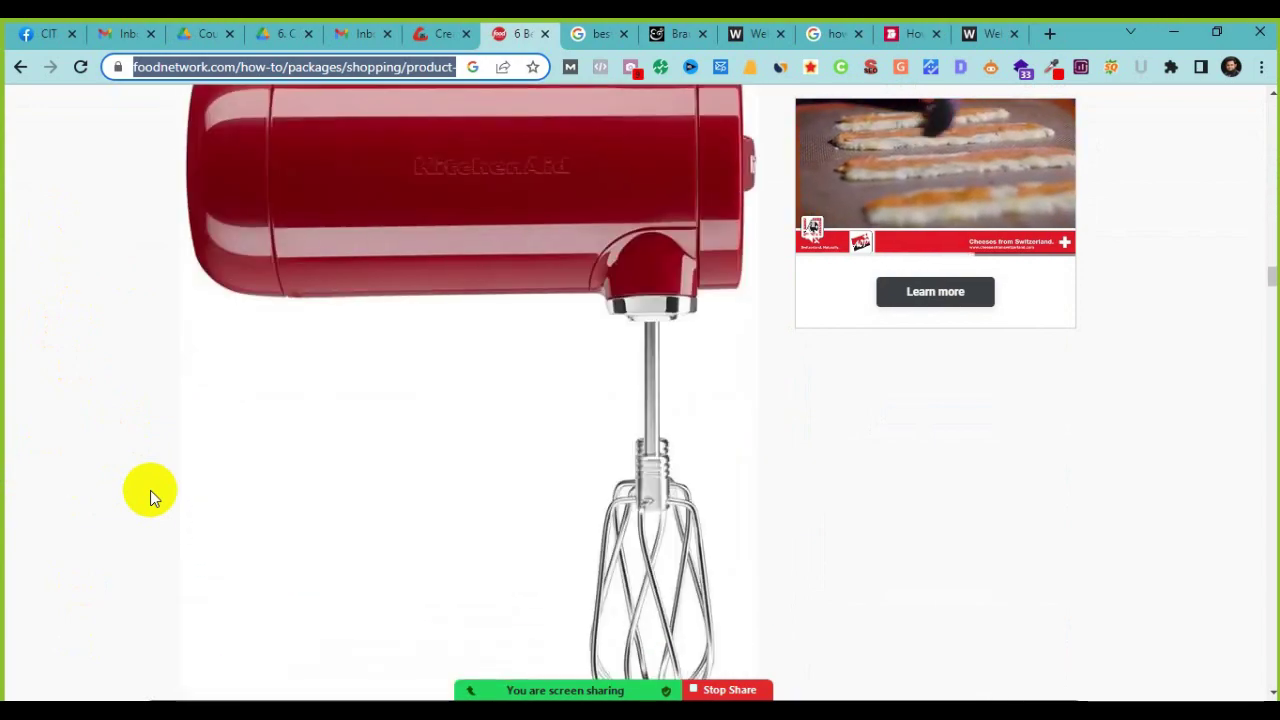
scroll(150, 490, down, 15)
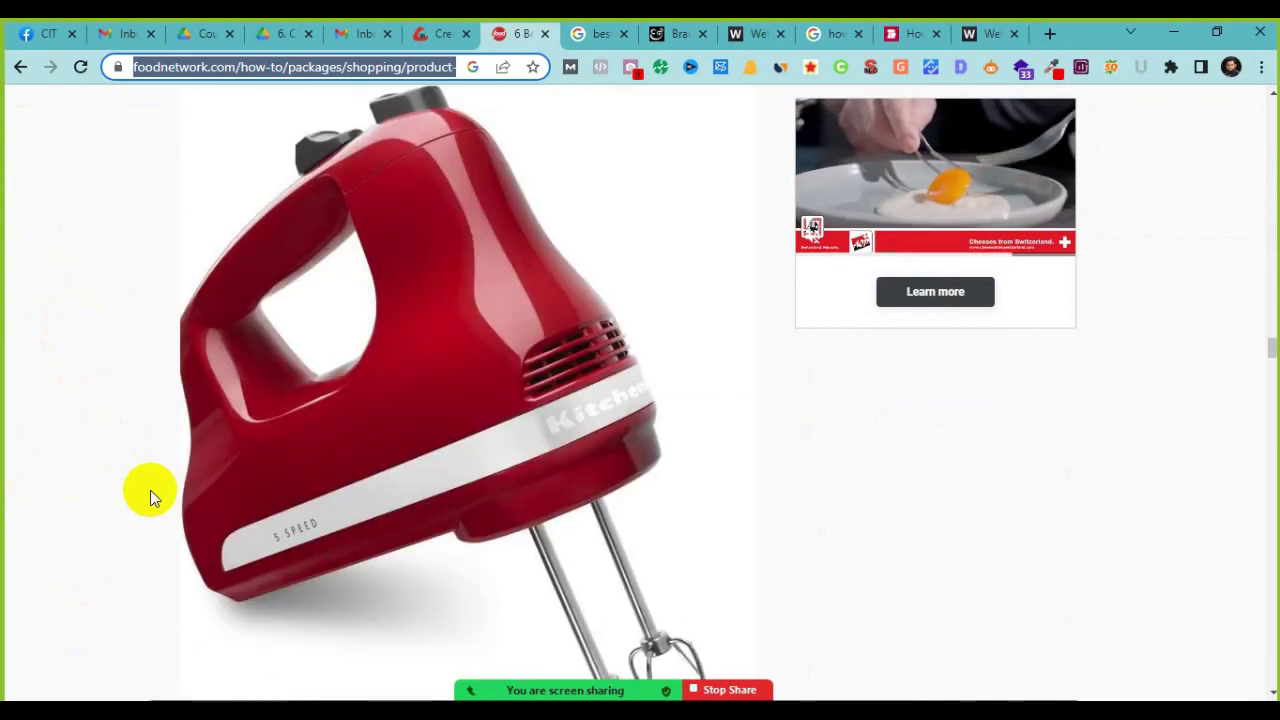
scroll(150, 490, down, 3)
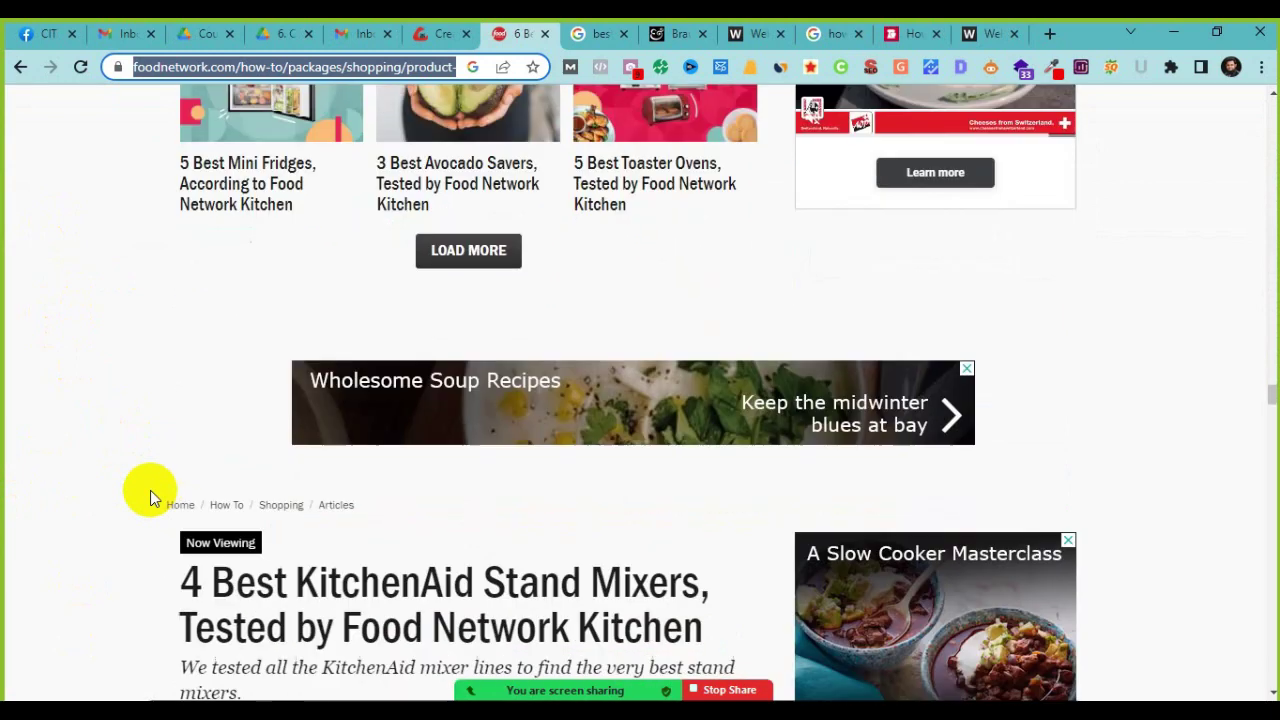
Step: Return to the "best hand mixer" search results and open Food & Wine's "The 5 Best Hand Mixers of 2023" in a new tab
scroll(150, 490, up, 7)
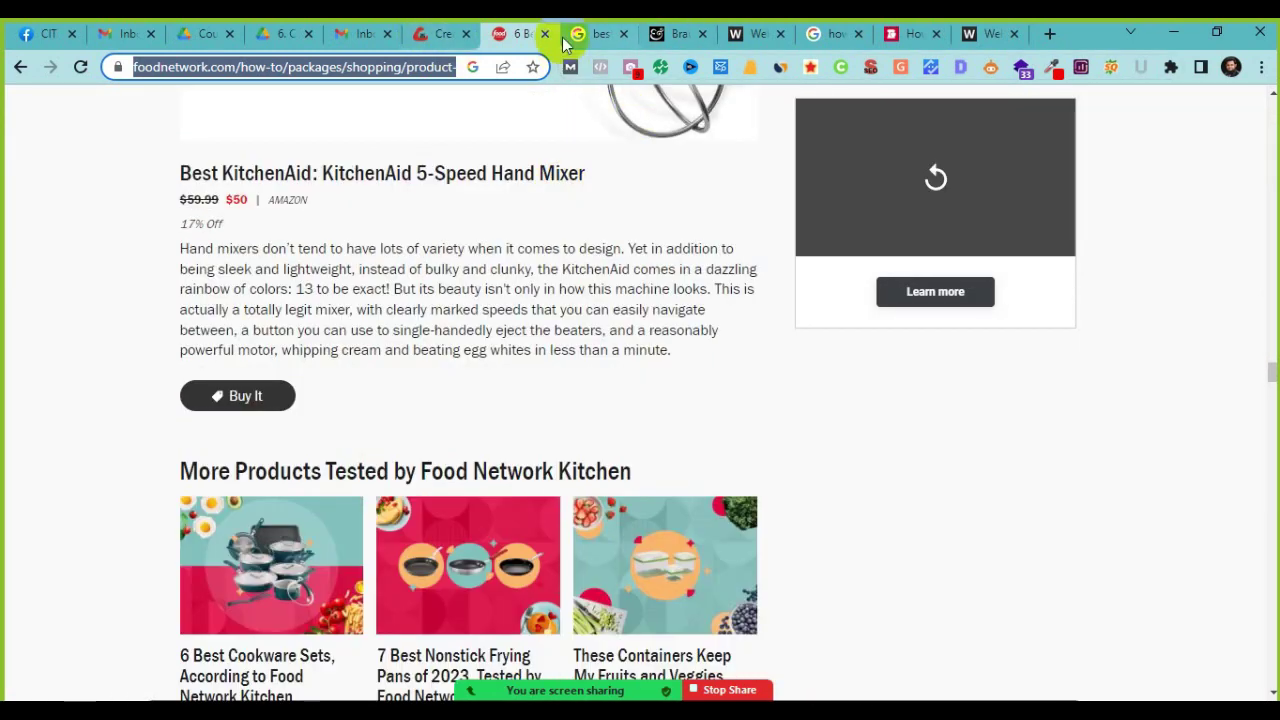
click(580, 34)
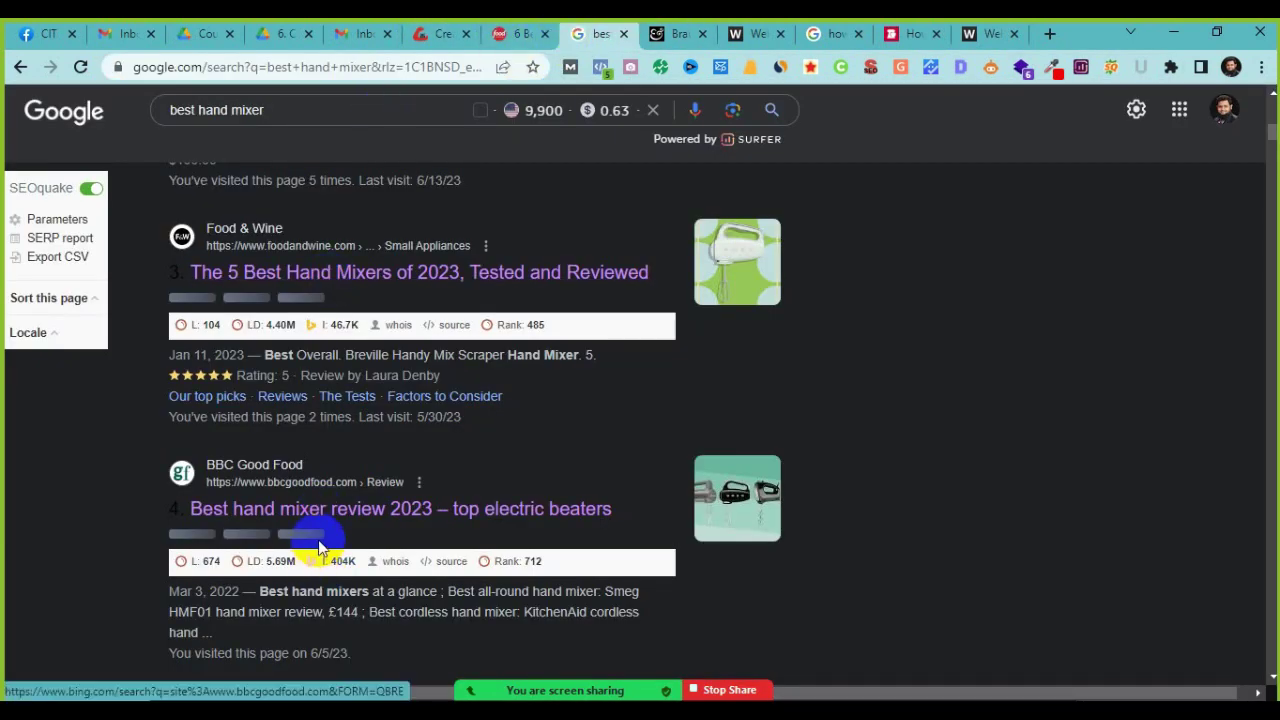
right_click(287, 273)
click(418, 292)
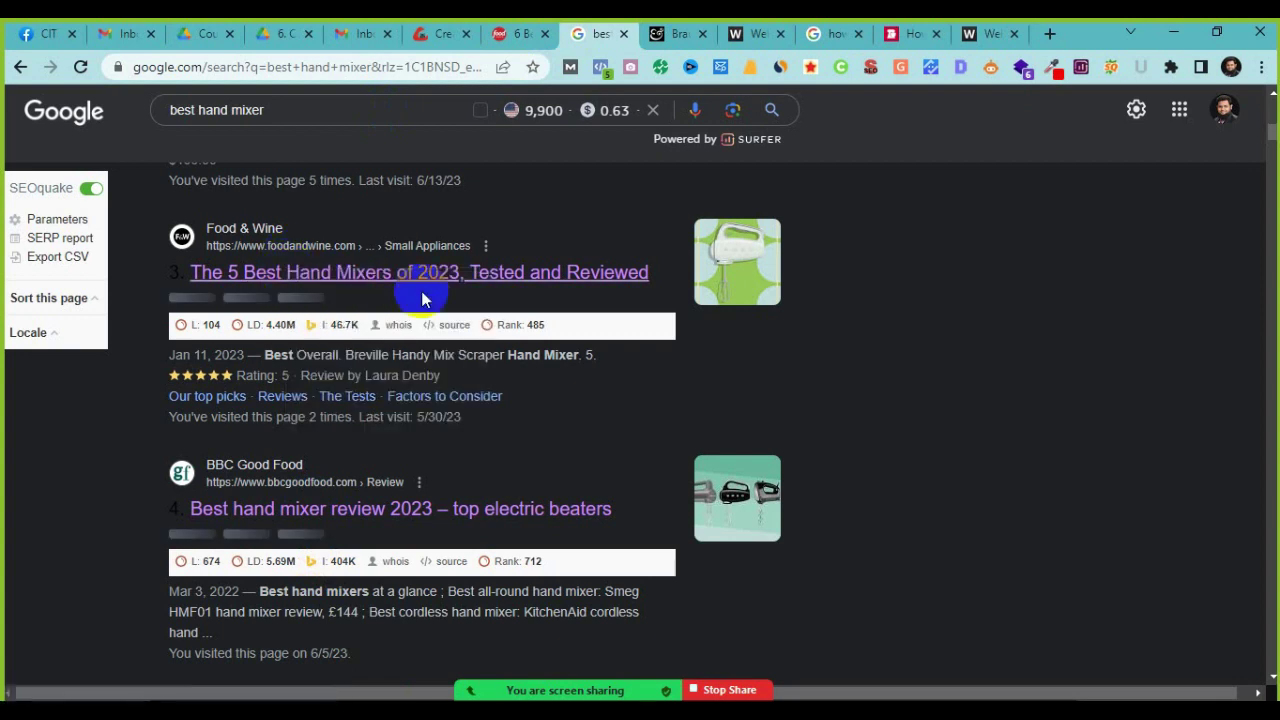
click(620, 34)
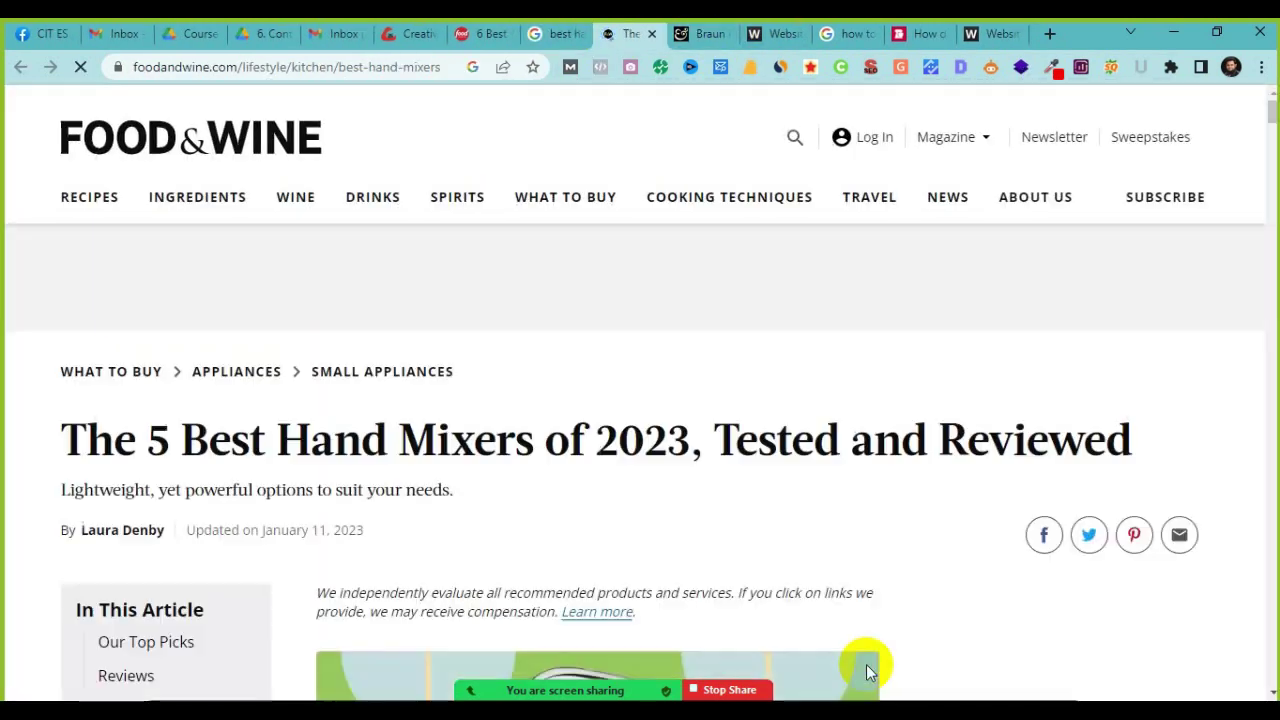
Step: Examine how the Food & Wine article is structured, from its introduction through the individual product reviews with pros, cons and specifications
scroll(451, 449, down, 8)
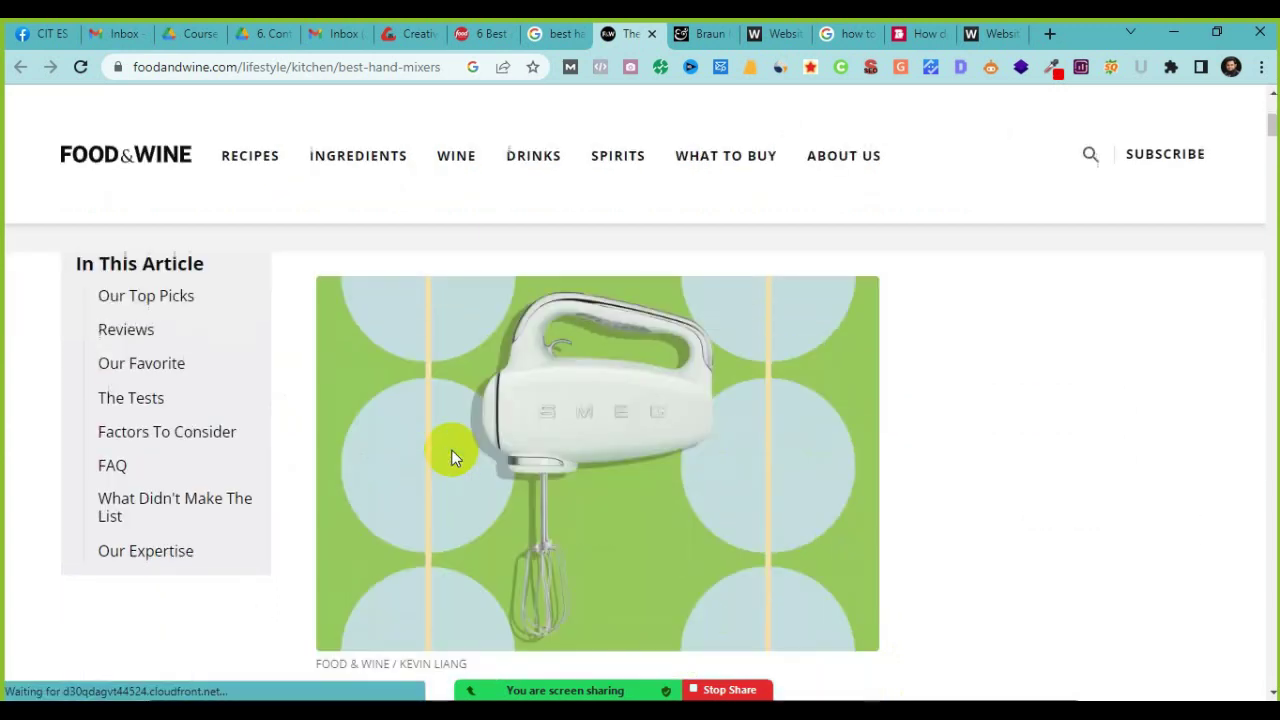
scroll(452, 450, down, 8)
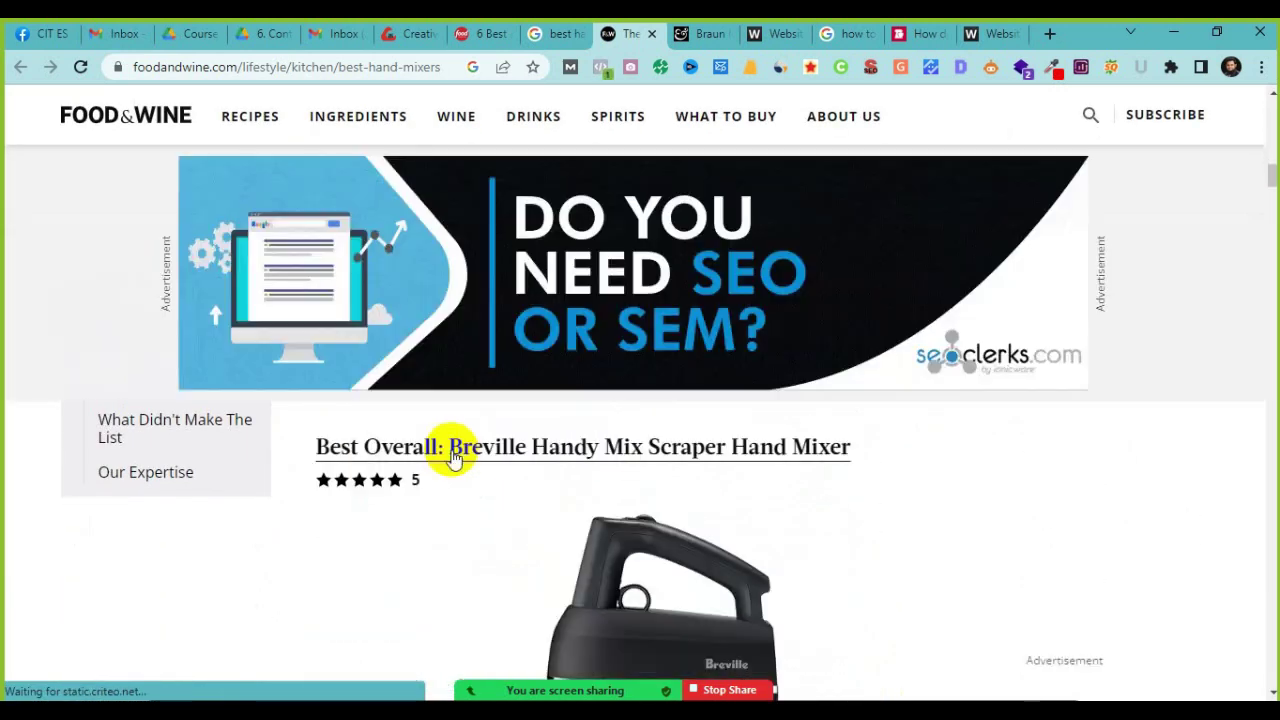
scroll(452, 455, down, 4)
scroll(452, 455, down, 6)
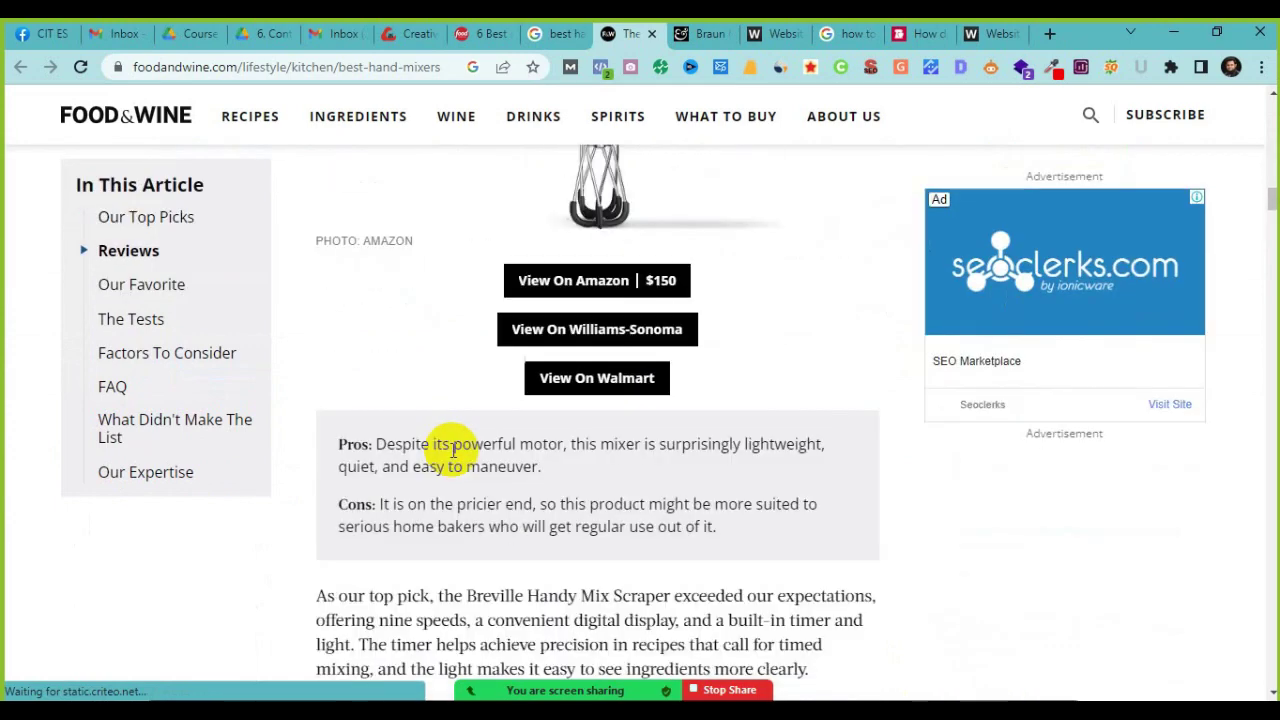
scroll(490, 478, down, 15)
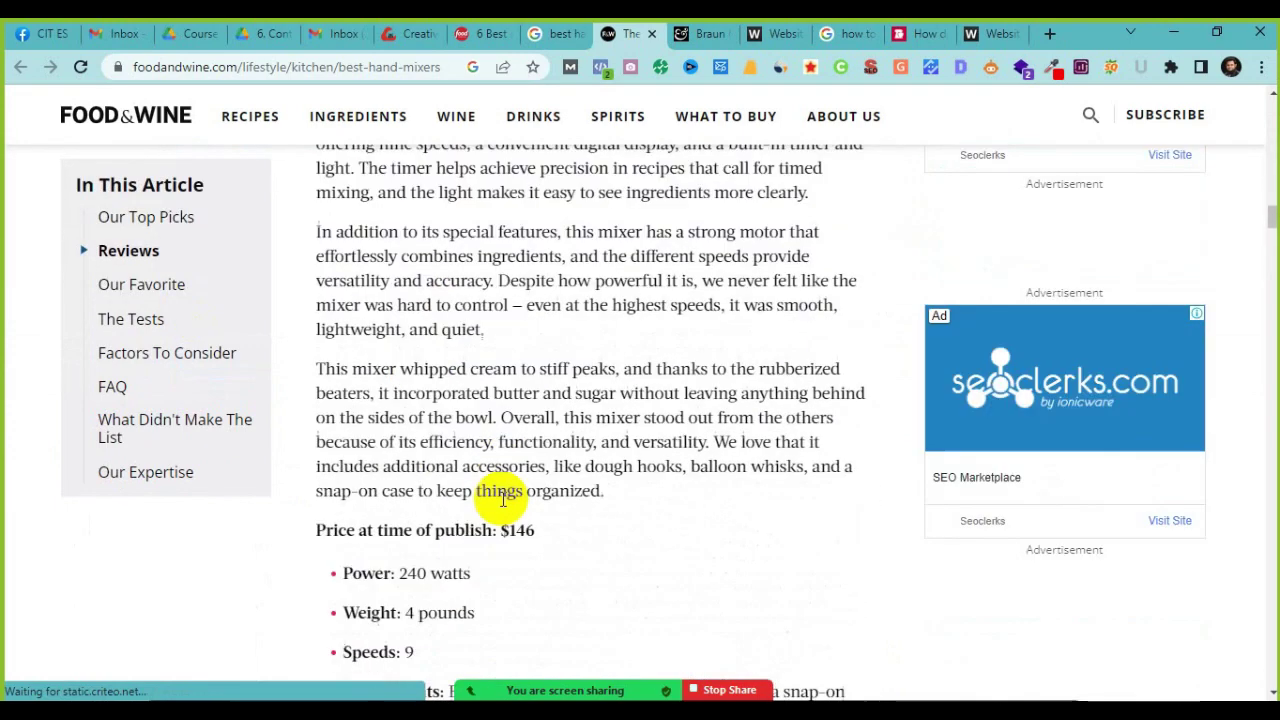
scroll(501, 498, down, 20)
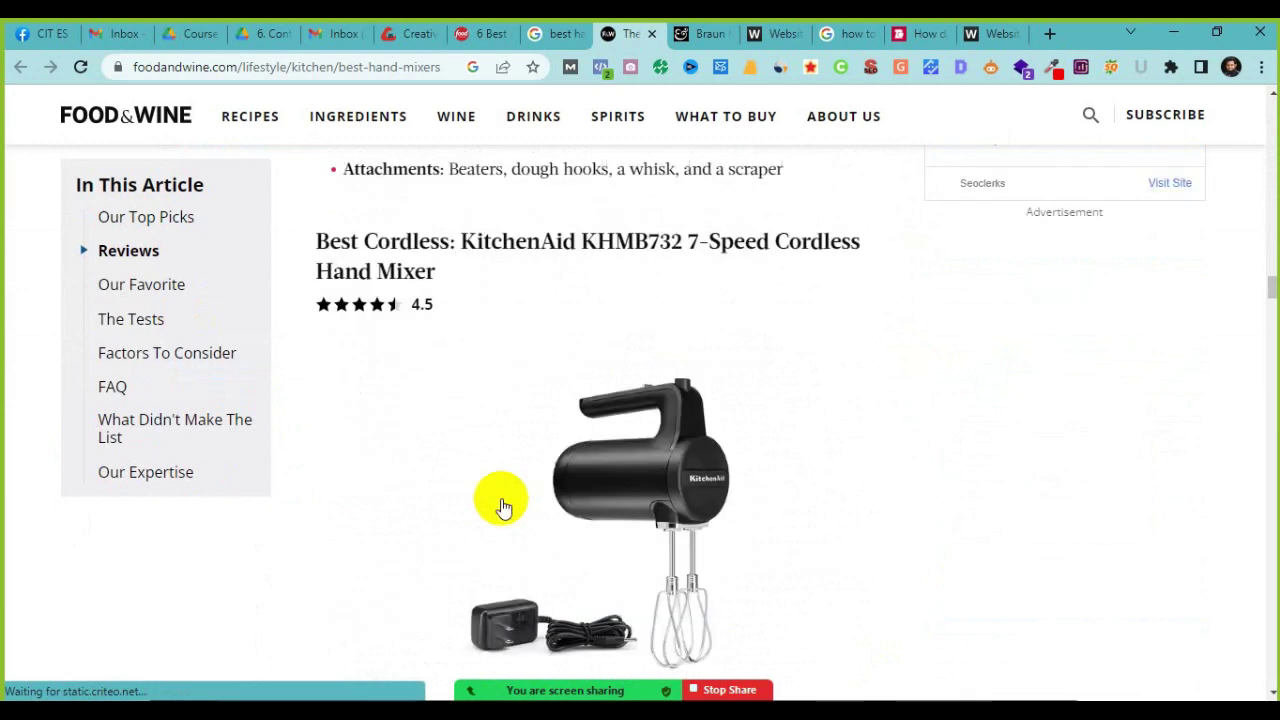
scroll(501, 498, down, 15)
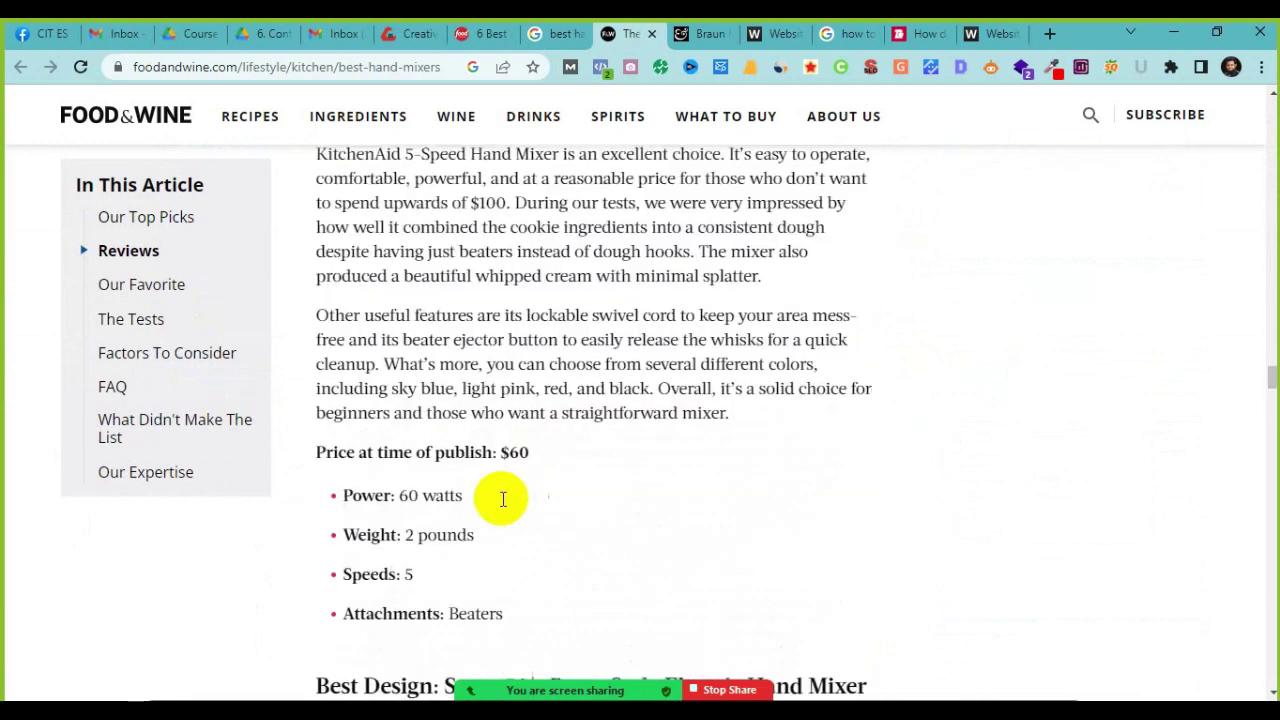
scroll(503, 500, down, 3)
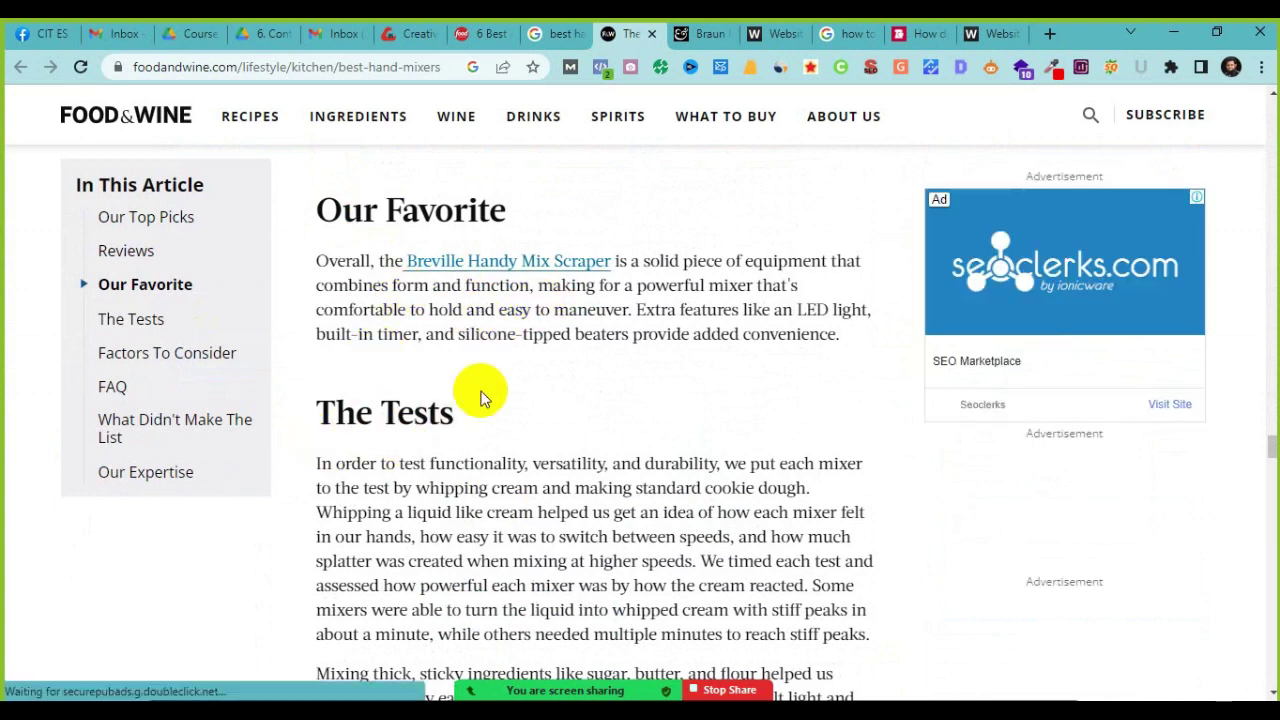
Step: Highlight the "Our Favorite" and "The Tests" section headings that follow the product reviews
drag(318, 212, 551, 222)
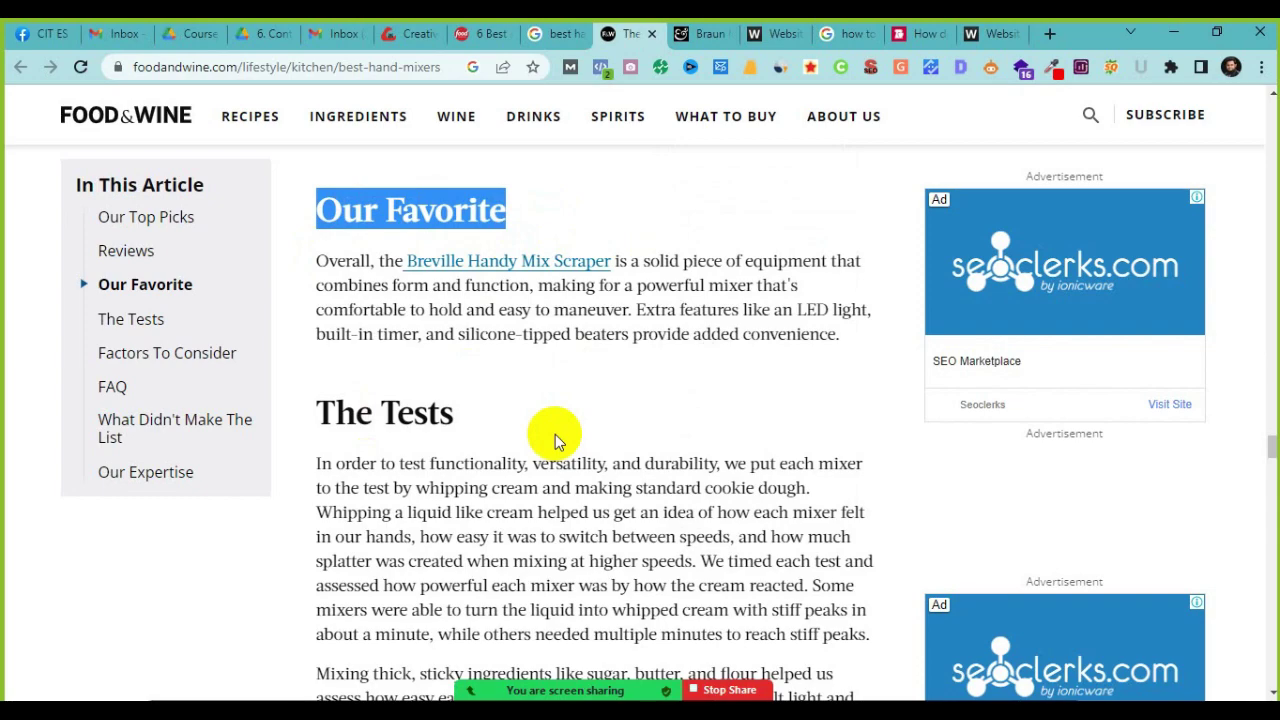
scroll(555, 434, up, 5)
scroll(557, 441, down, 5)
scroll(555, 432, down, 4)
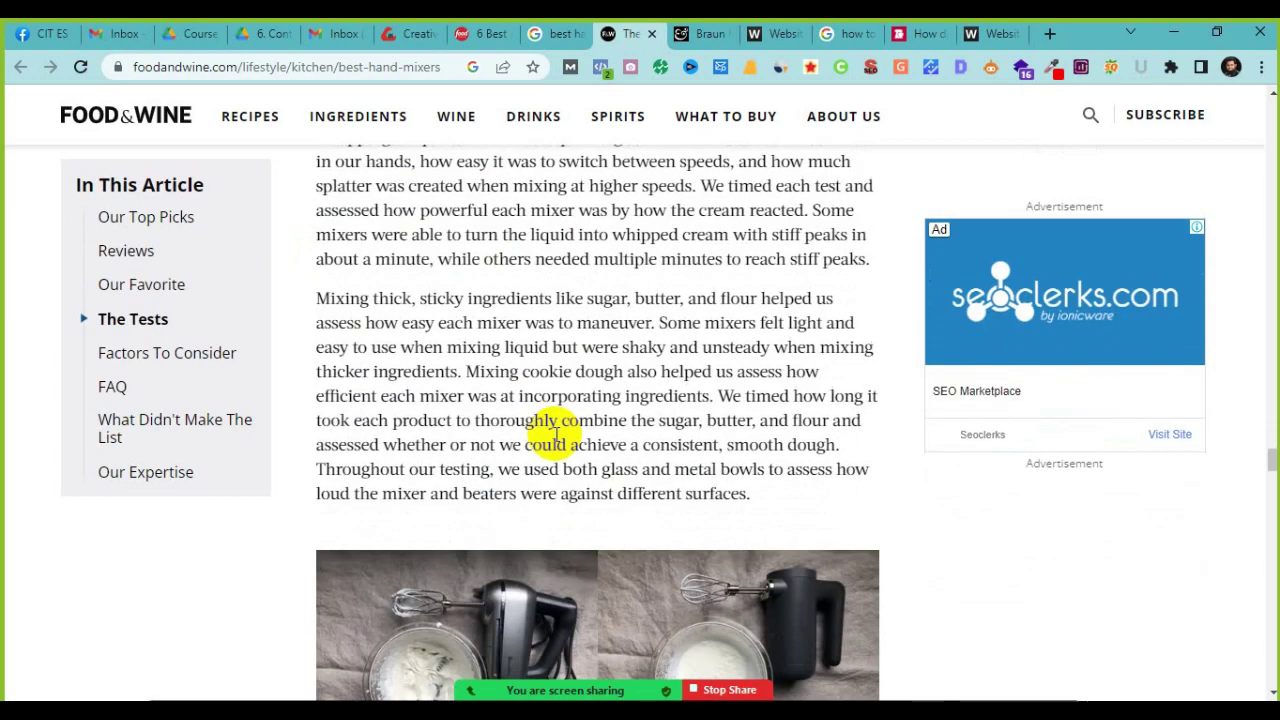
scroll(543, 334, up, 2)
drag(316, 219, 524, 242)
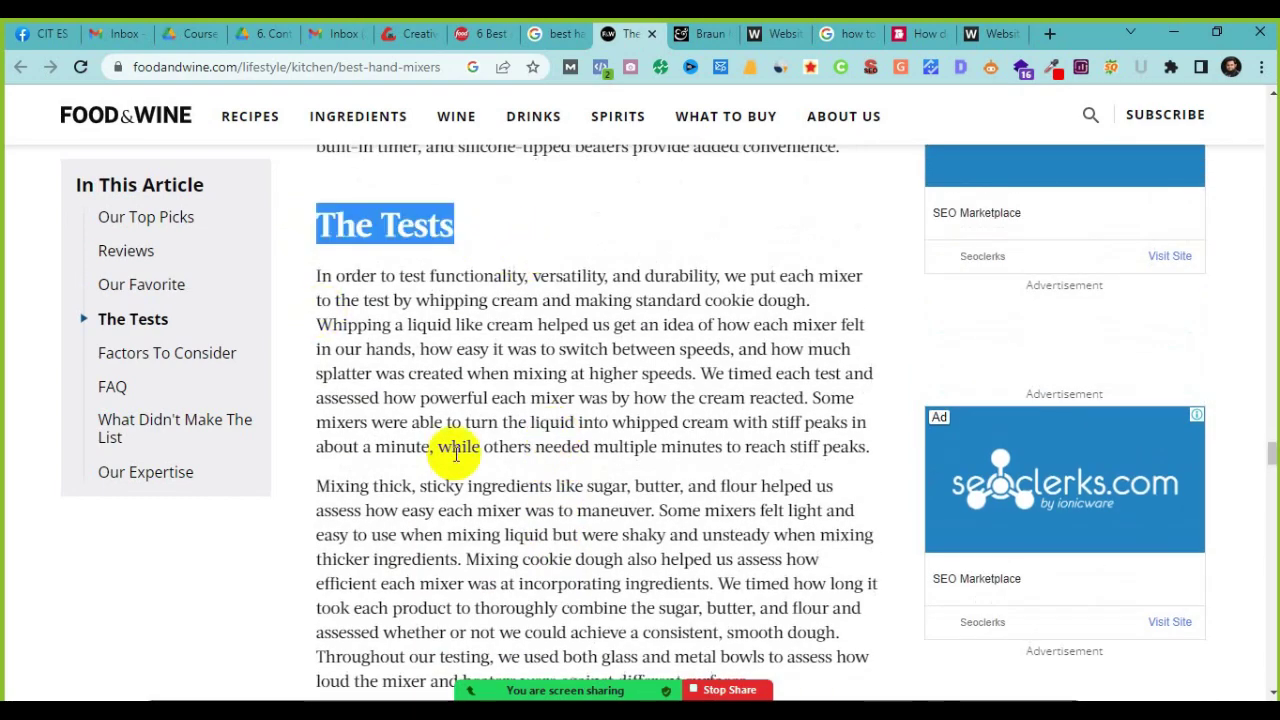
Step: Highlight the "Factors to Consider" heading and look through the buying factors listed beneath it
scroll(455, 455, down, 15)
scroll(455, 468, up, 3)
drag(349, 325, 494, 347)
scroll(494, 420, down, 4)
scroll(480, 420, down, 10)
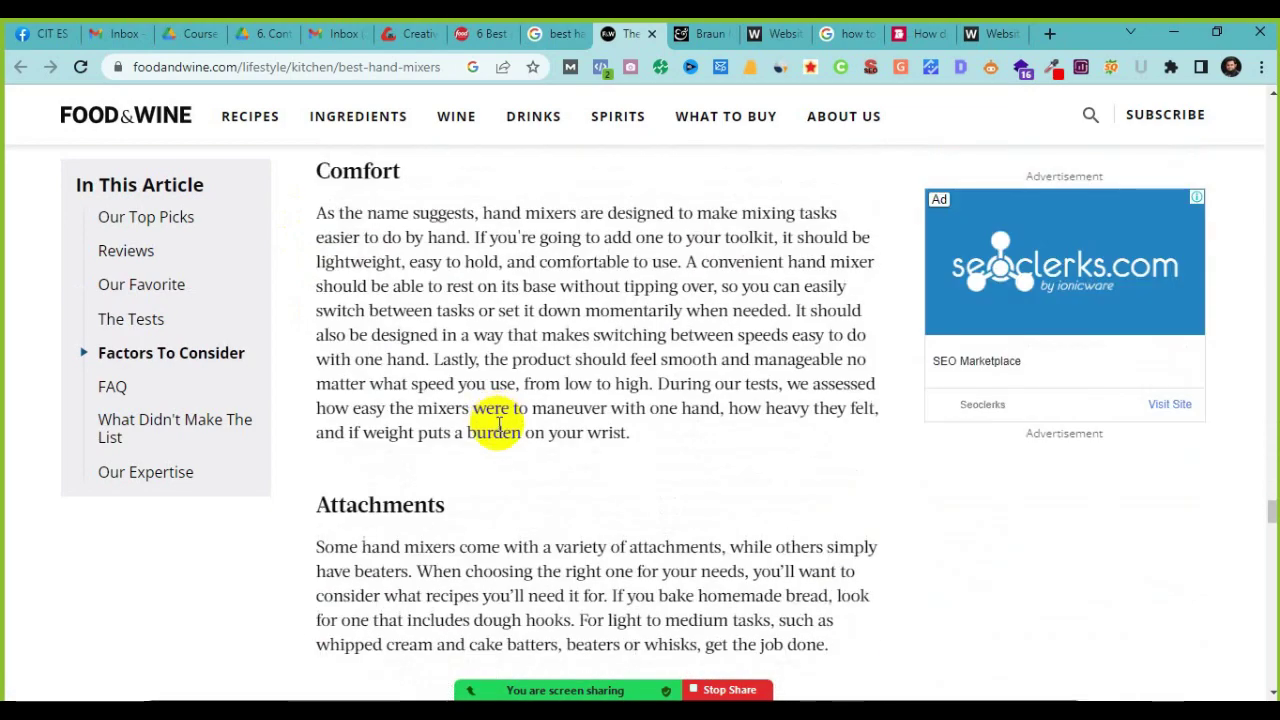
Step: Look through the article's closing sections: the FAQ, "What Didn't Make the List" and "Our Expertise"
scroll(695, 432, down, 9)
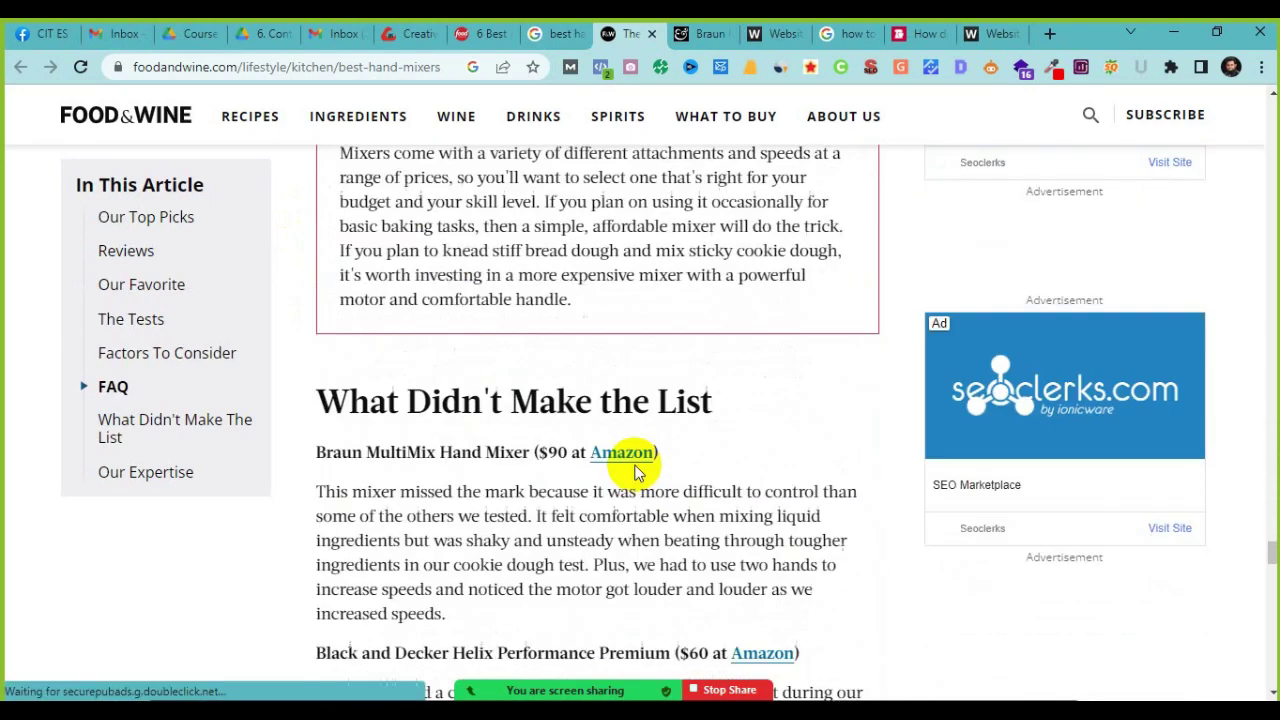
scroll(637, 465, up, 4)
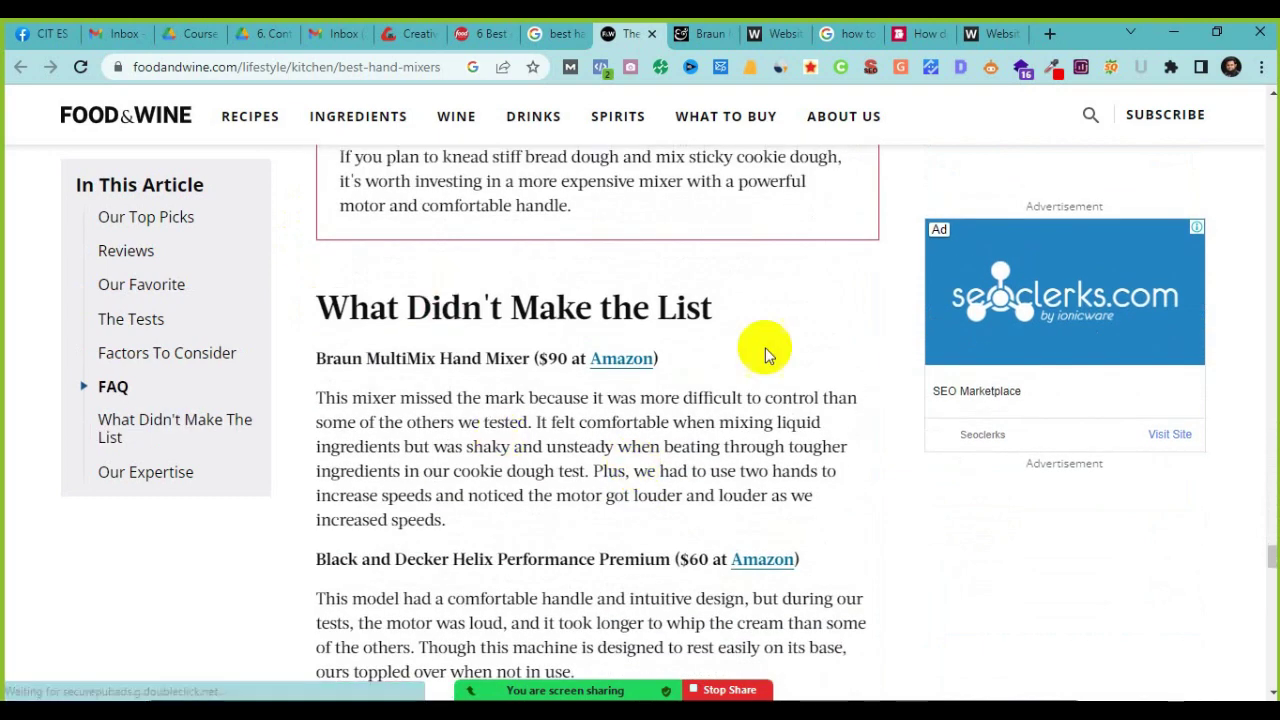
scroll(416, 556, down, 3)
scroll(416, 556, down, 6)
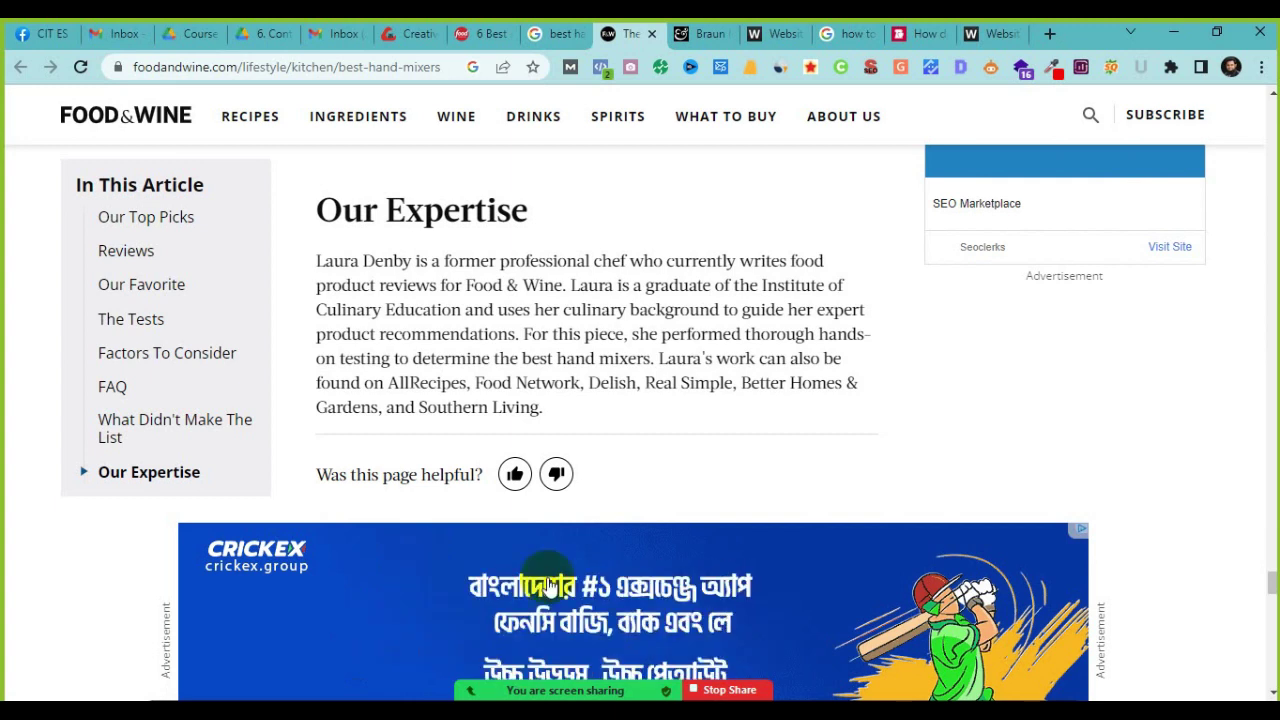
Step: Go back to "Our Favorite" and review the section order again through tests, factors, FAQ, rejected products and expertise
scroll(740, 535, up, 5)
scroll(740, 535, up, 10)
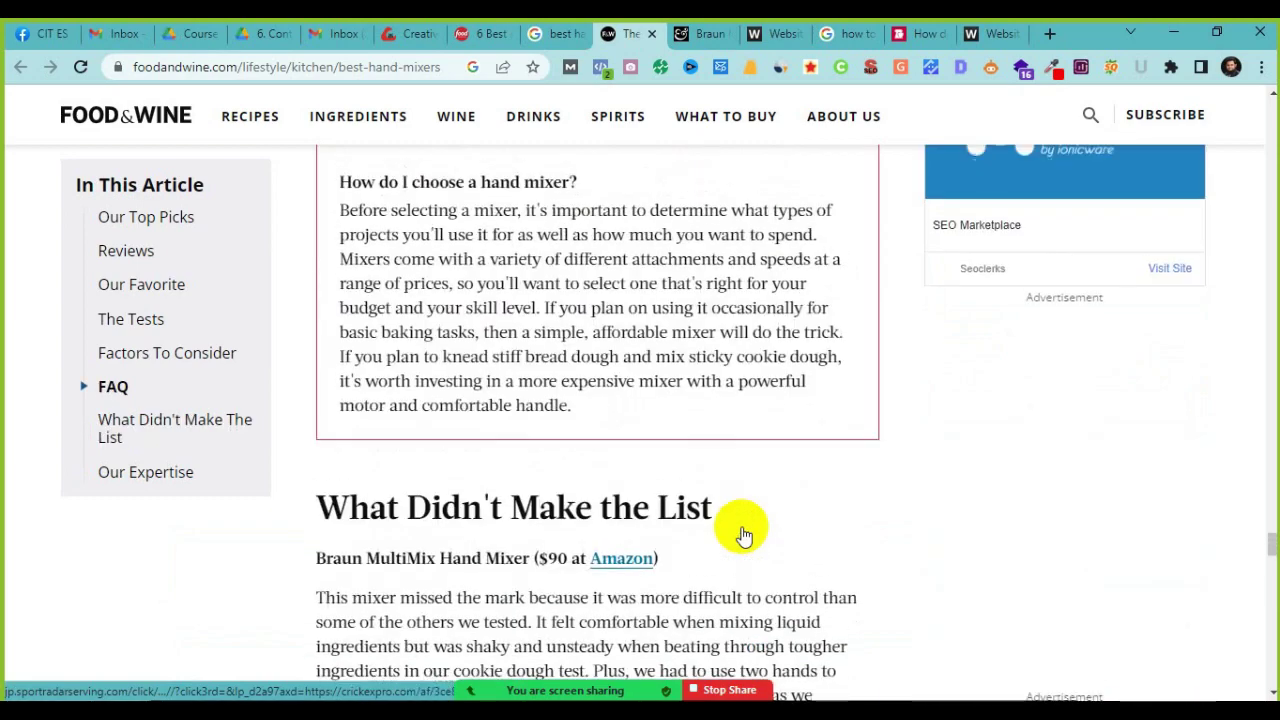
scroll(740, 535, up, 10)
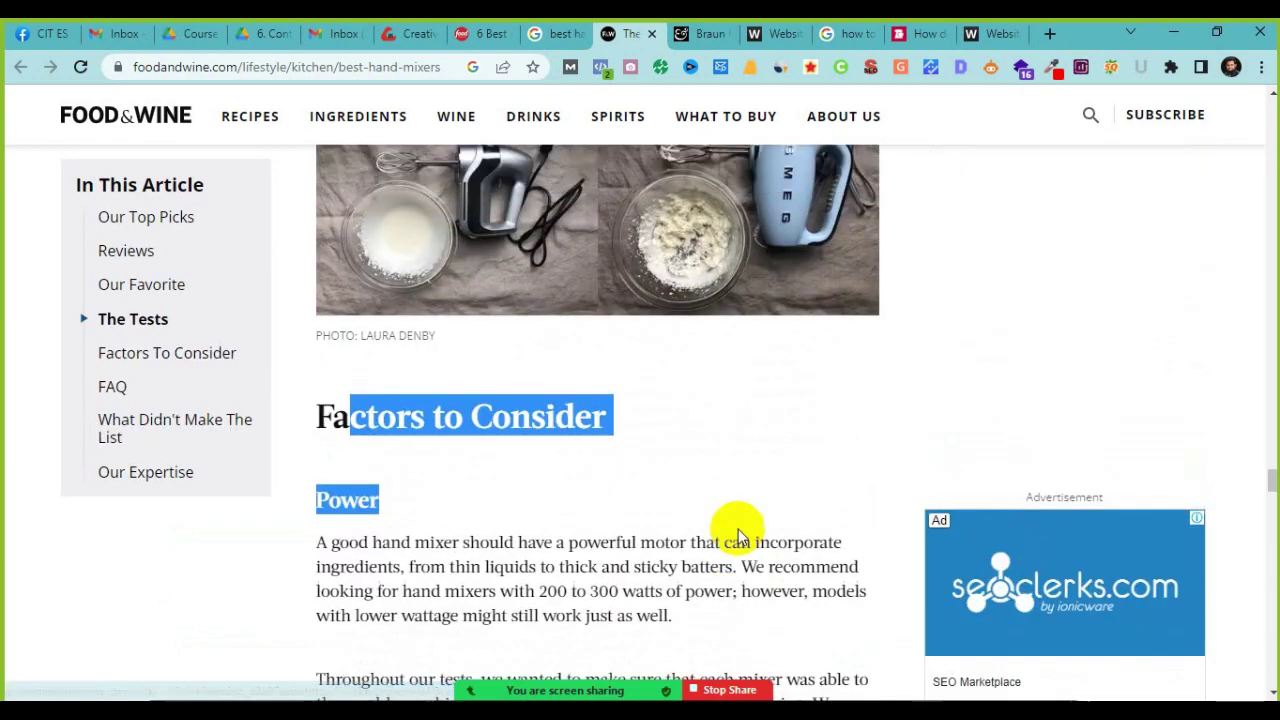
scroll(738, 533, up, 10)
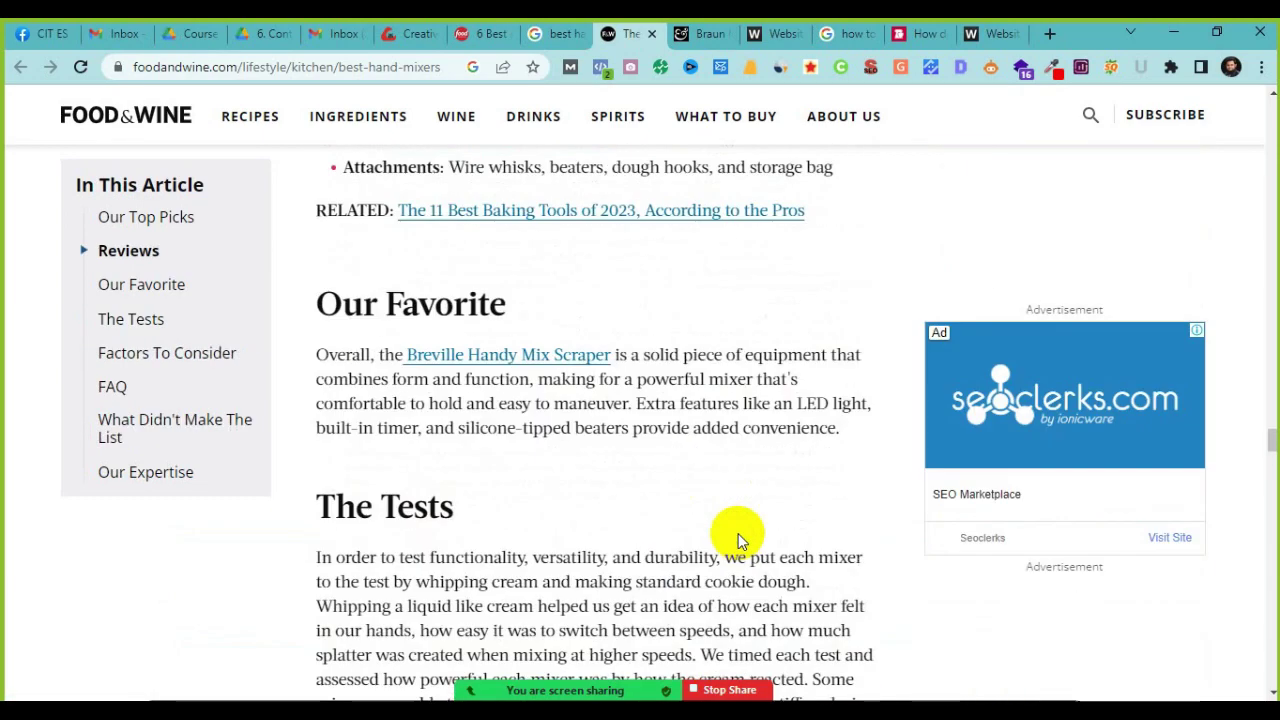
scroll(468, 605, down, 8)
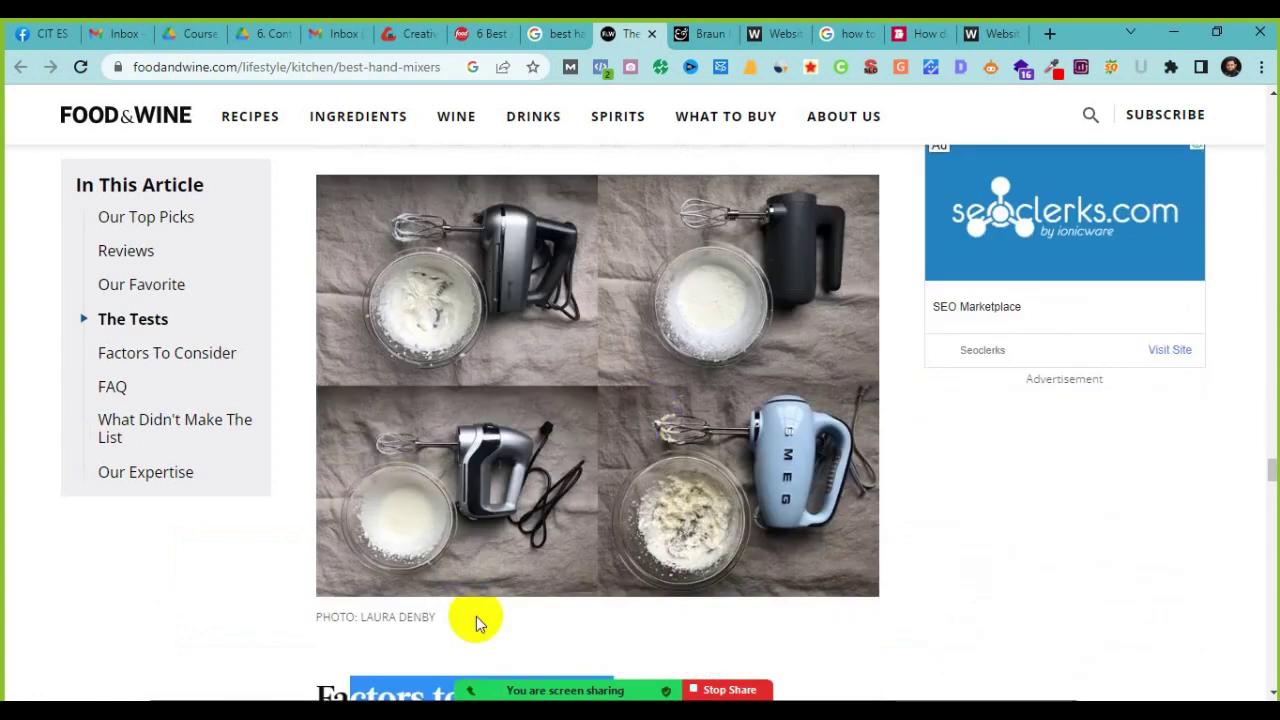
scroll(460, 612, down, 5)
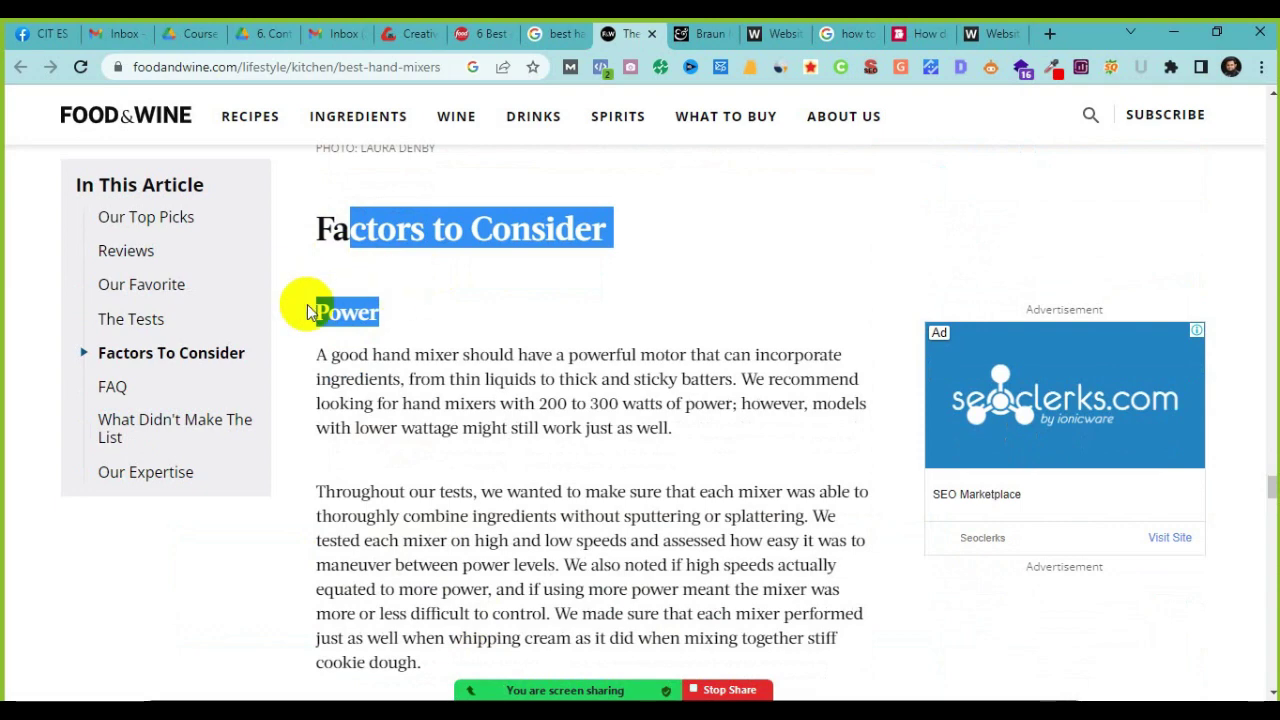
scroll(557, 463, down, 3)
scroll(566, 466, down, 8)
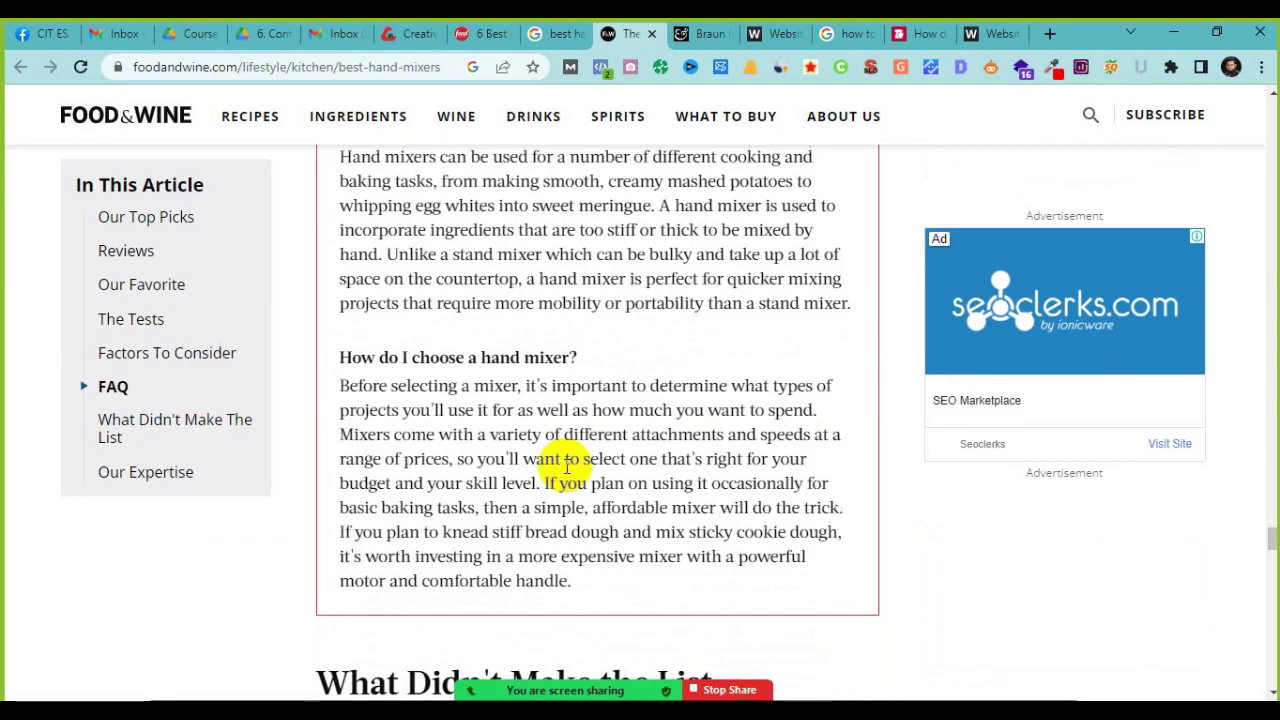
scroll(522, 405, up, 3)
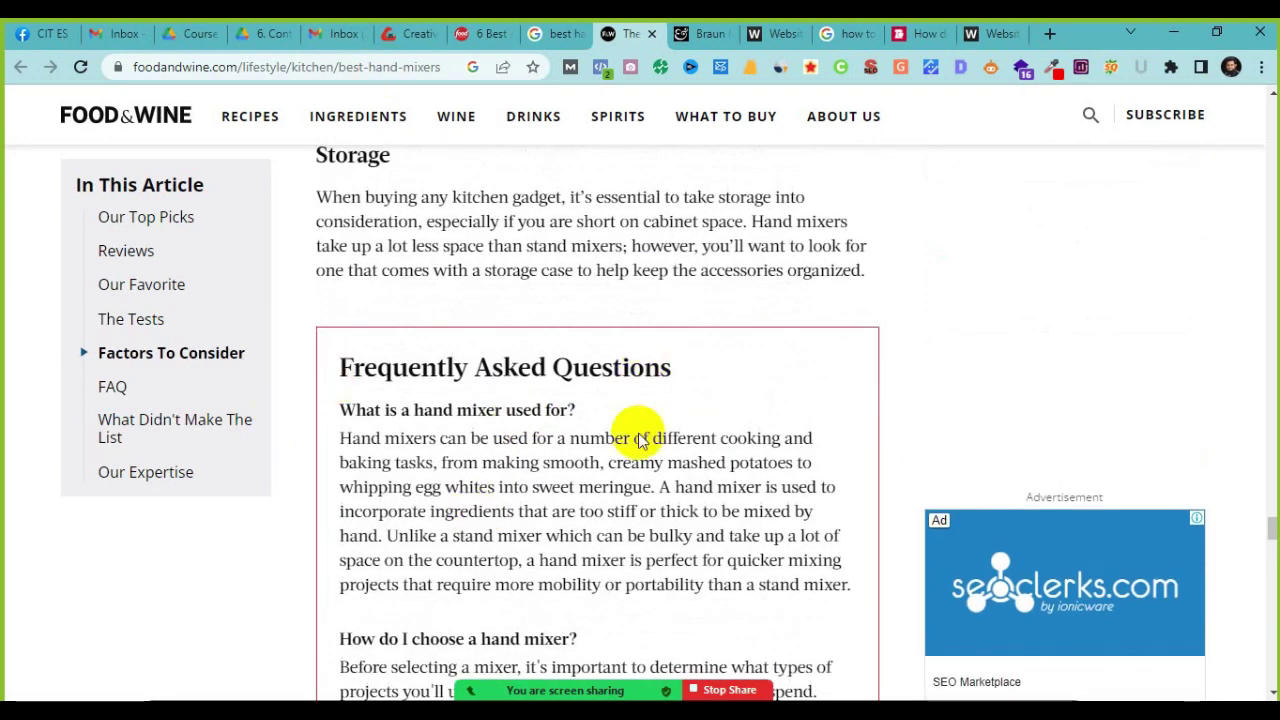
scroll(545, 500, down, 7)
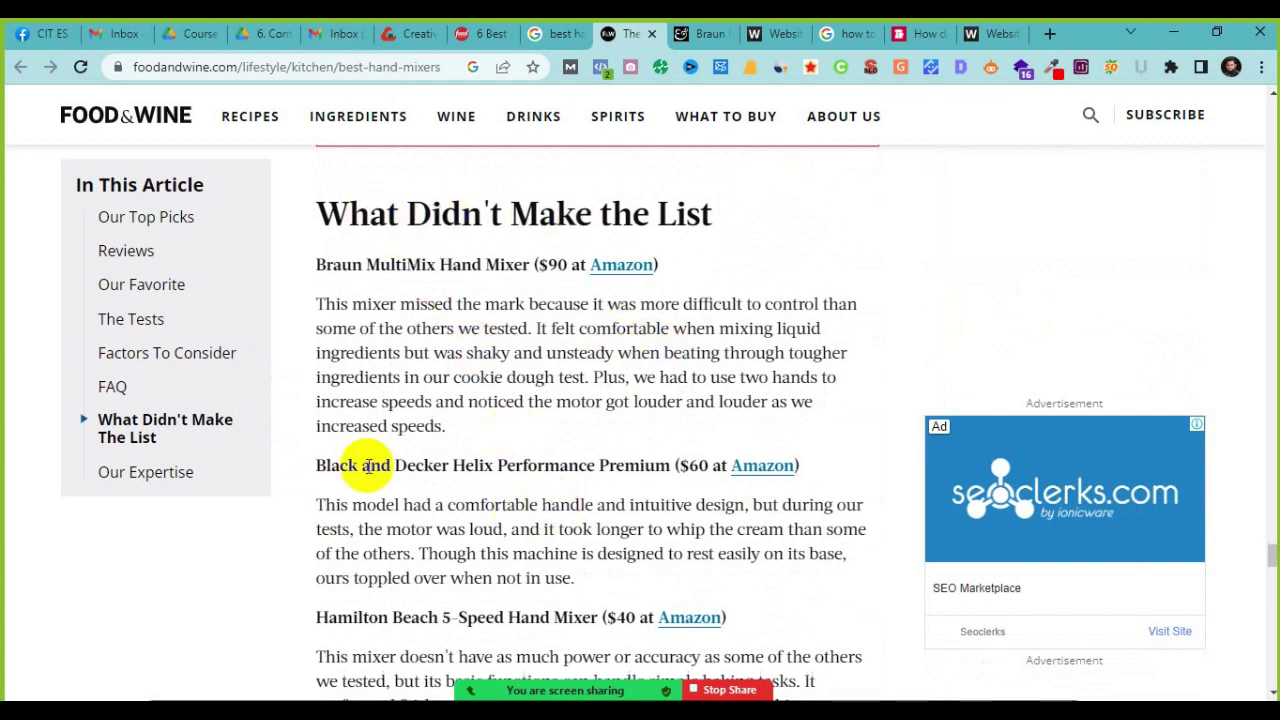
scroll(366, 463, down, 2)
scroll(368, 466, down, 3)
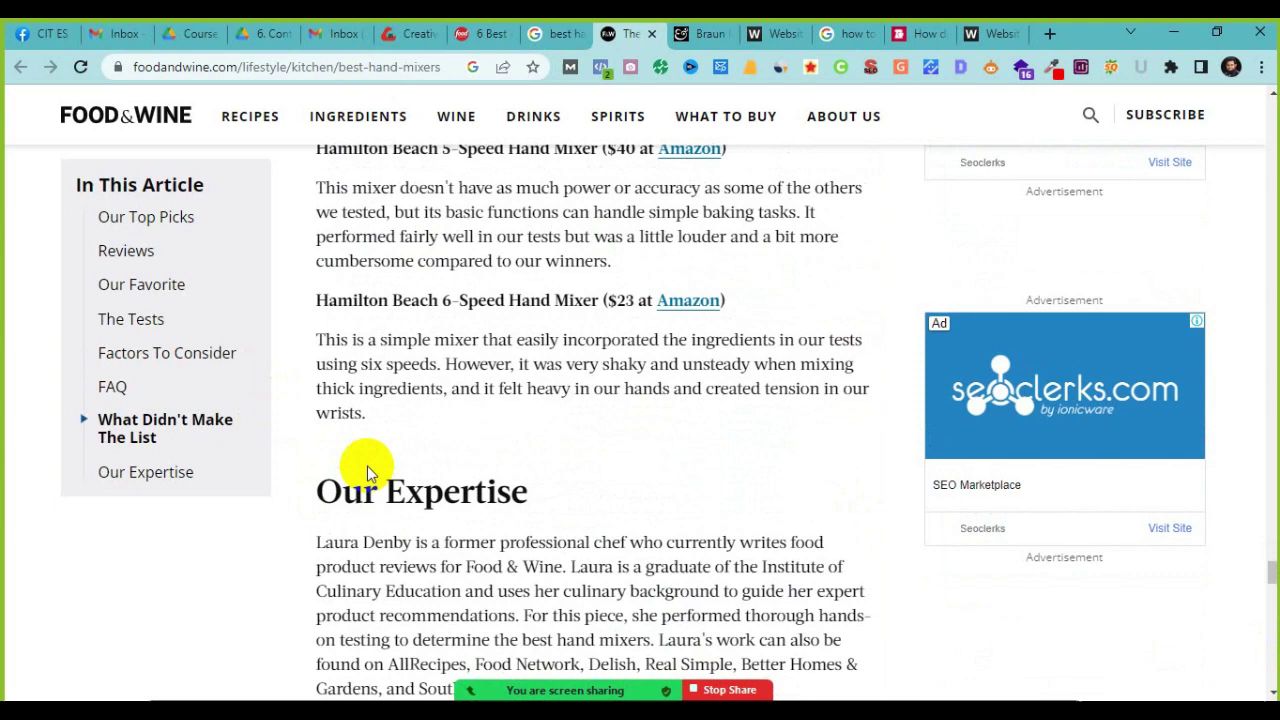
scroll(503, 595, down, 6)
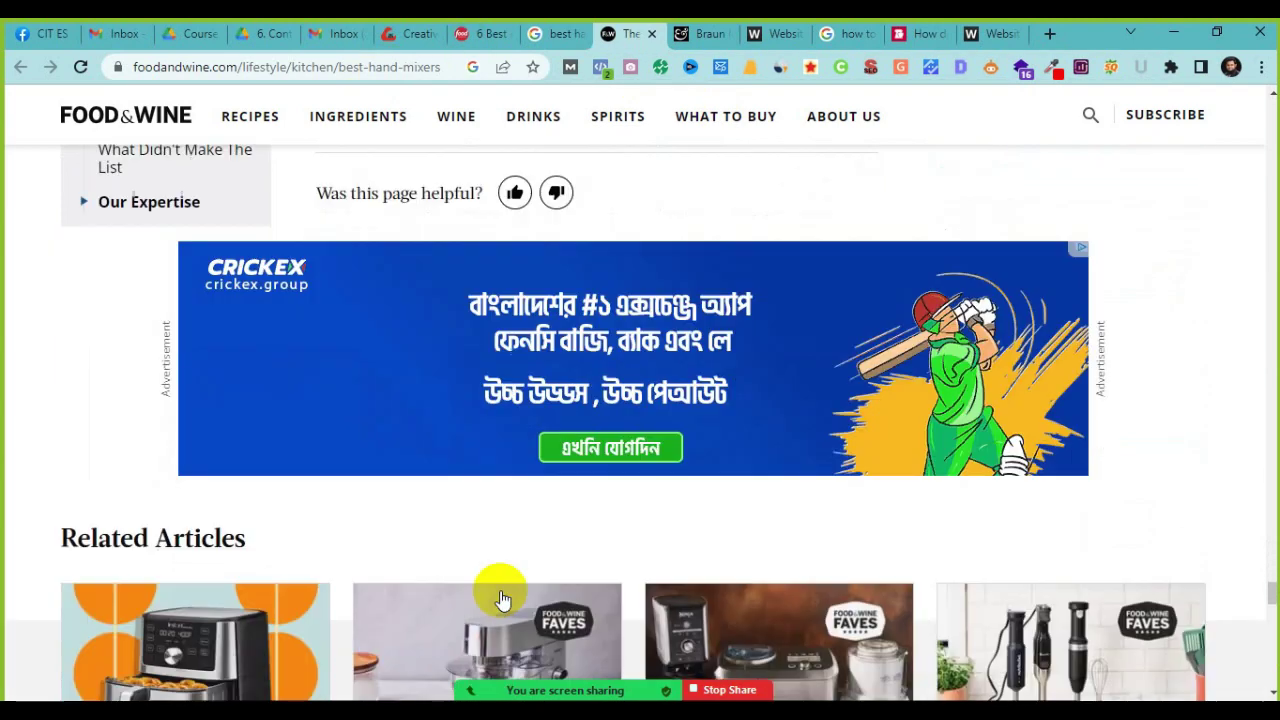
Step: Check the "Content formation" item under Content strategy in the Word document, and return to the Food & Wine article in the browser
scroll(886, 594, up, 5)
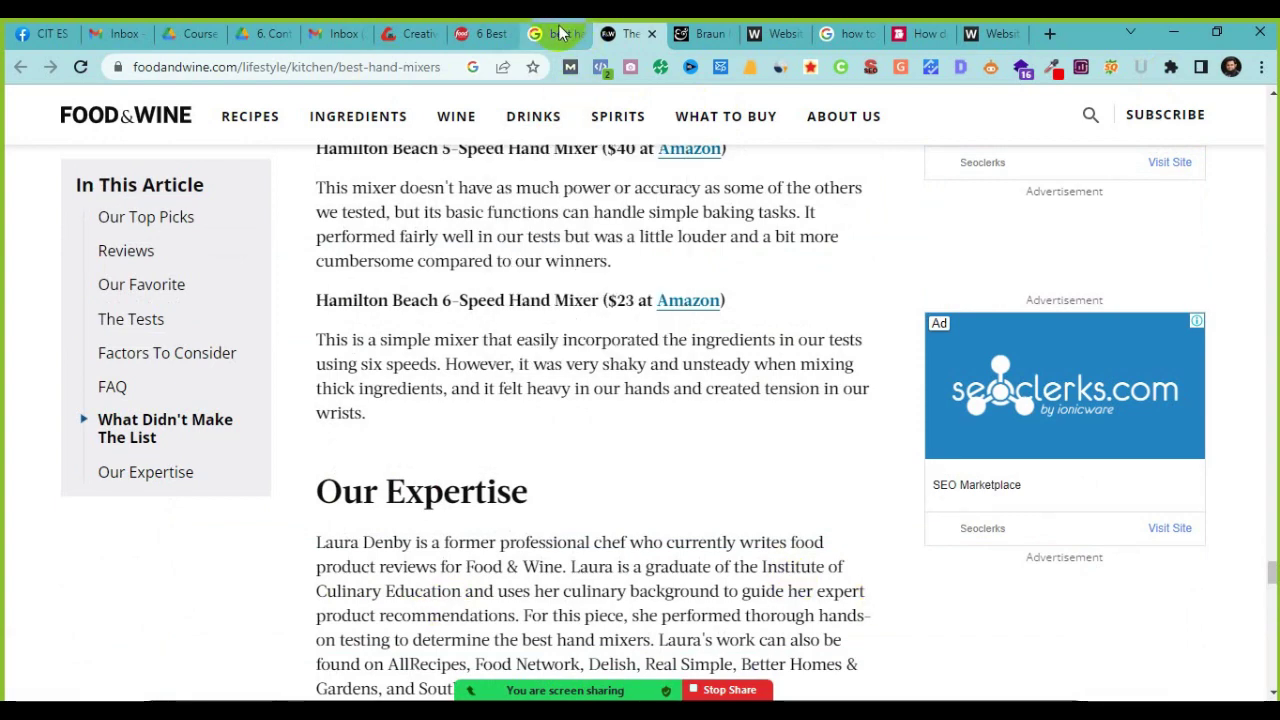
click(860, 699)
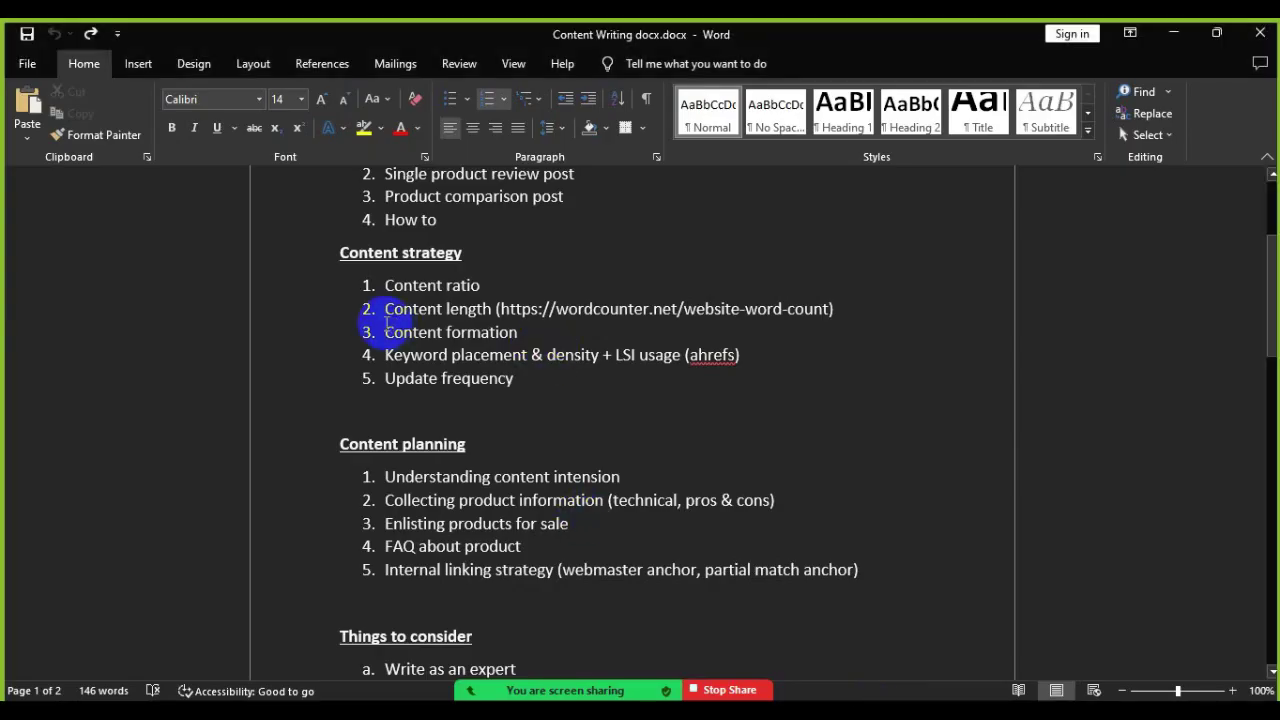
click(1172, 34)
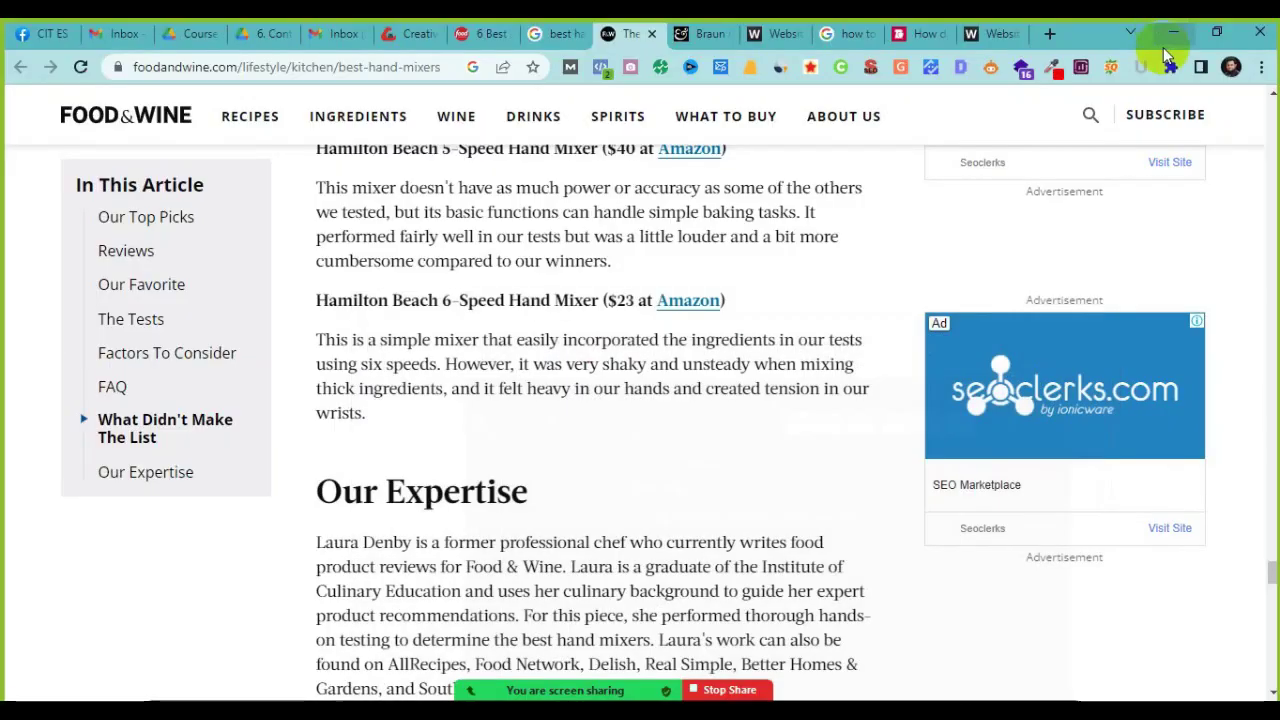
Step: Move the Food Network tab directly after the Google results tab, and show the featured snippet above the "best hand mixer" results
click(505, 35)
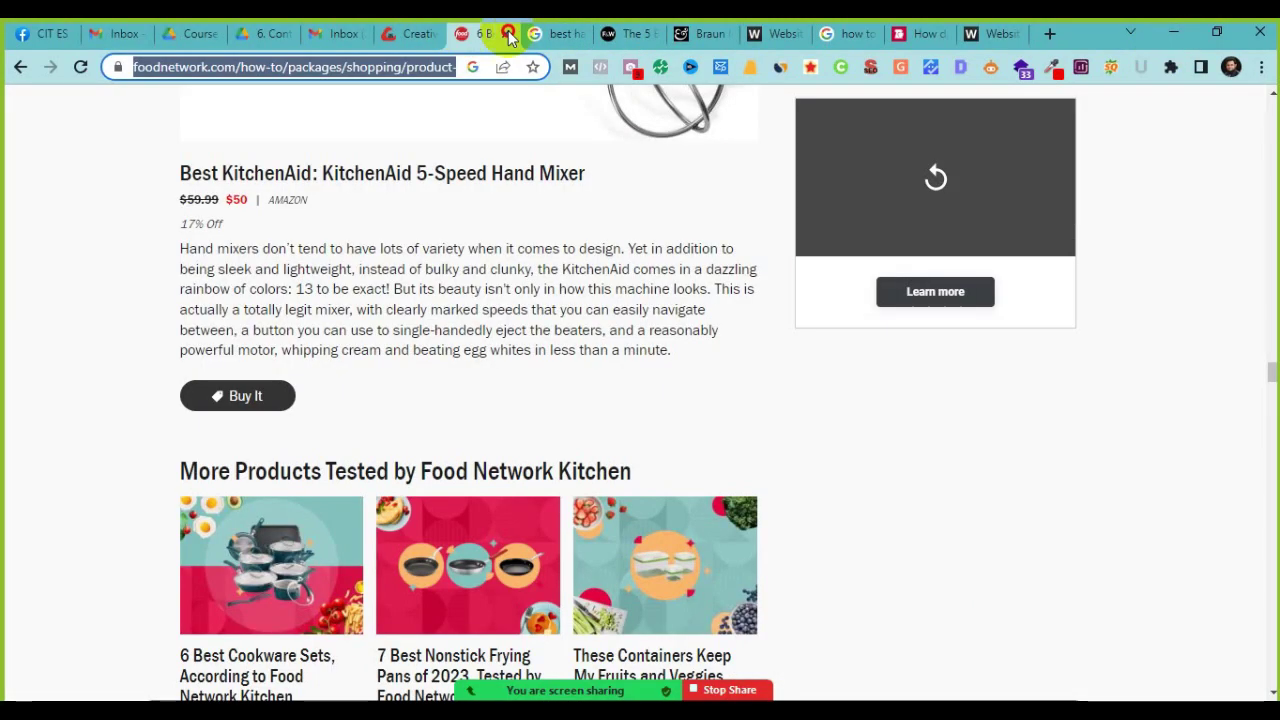
drag(509, 37, 543, 35)
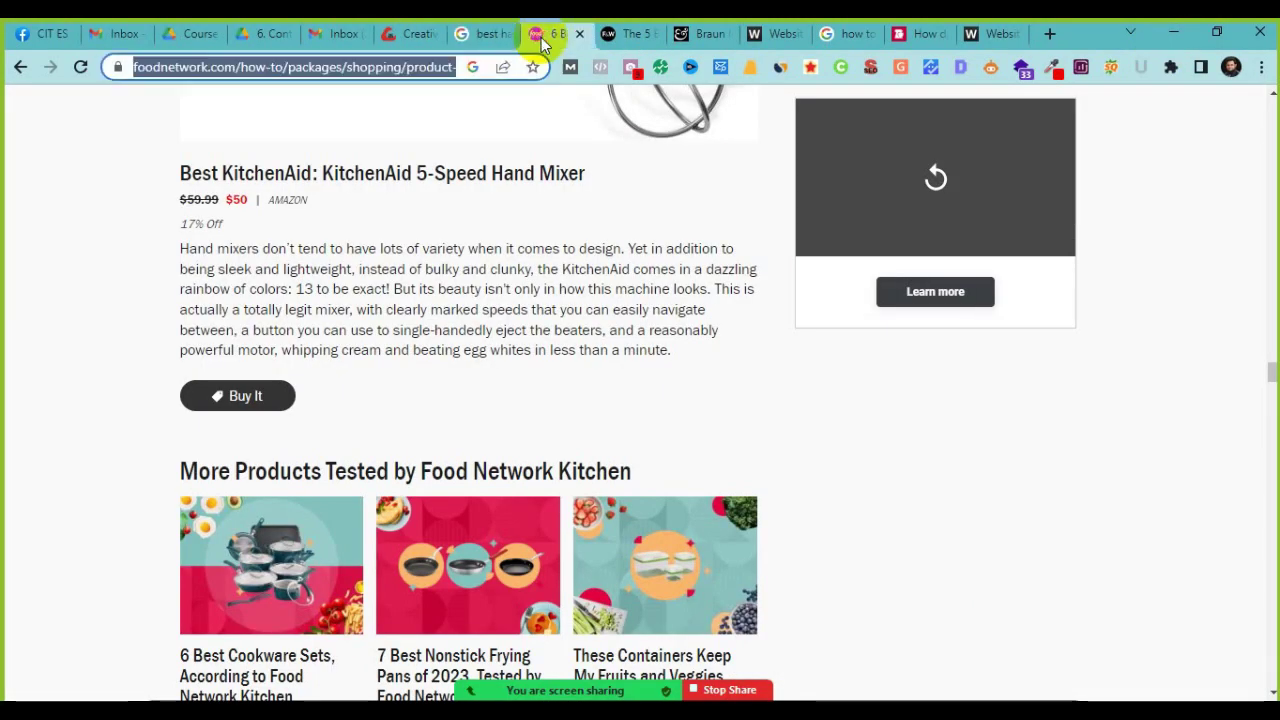
click(477, 45)
scroll(178, 580, up, 5)
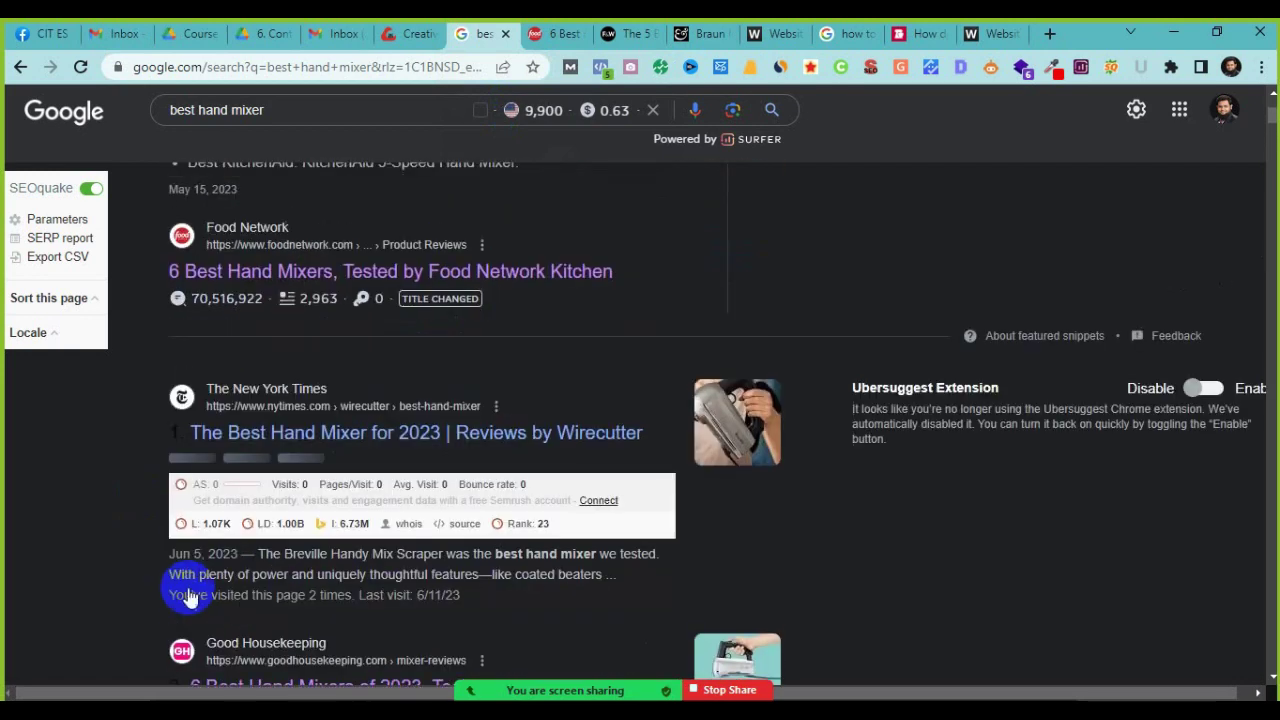
scroll(190, 597, up, 3)
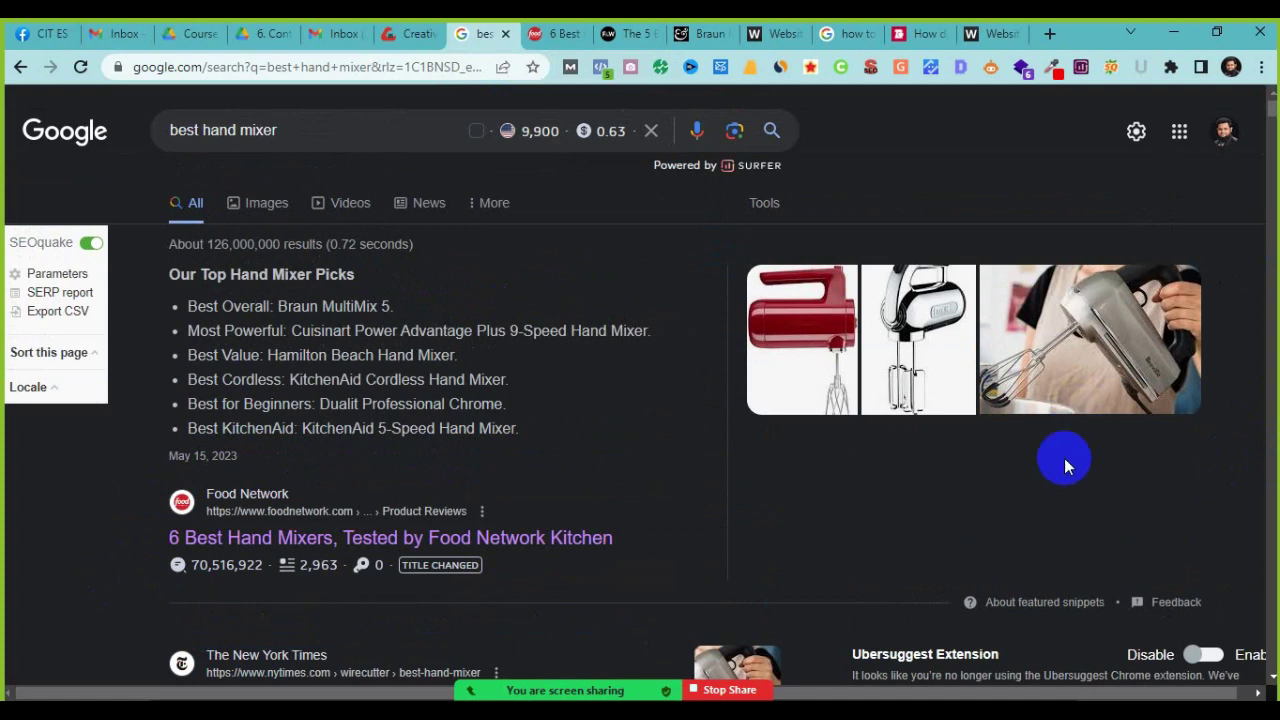
Step: Go to the Food Network hand mixer article and display its list of headers with the SEO extension
click(558, 30)
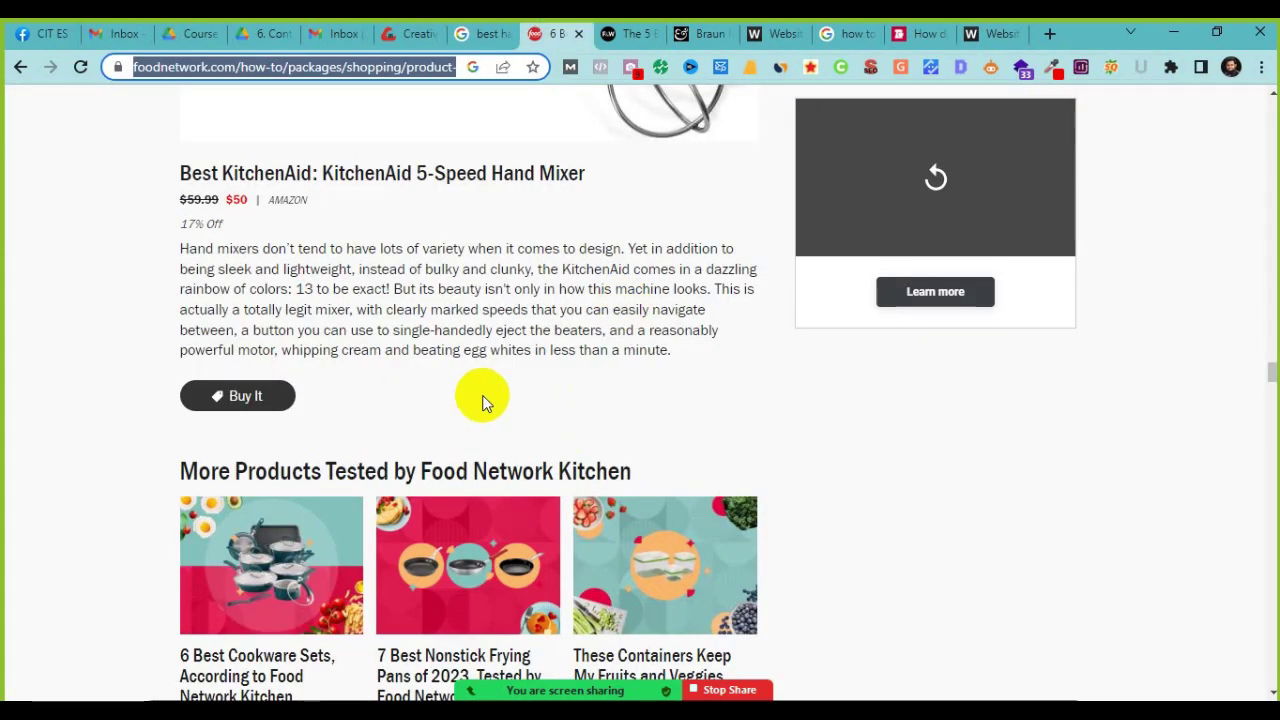
scroll(483, 400, up, 20)
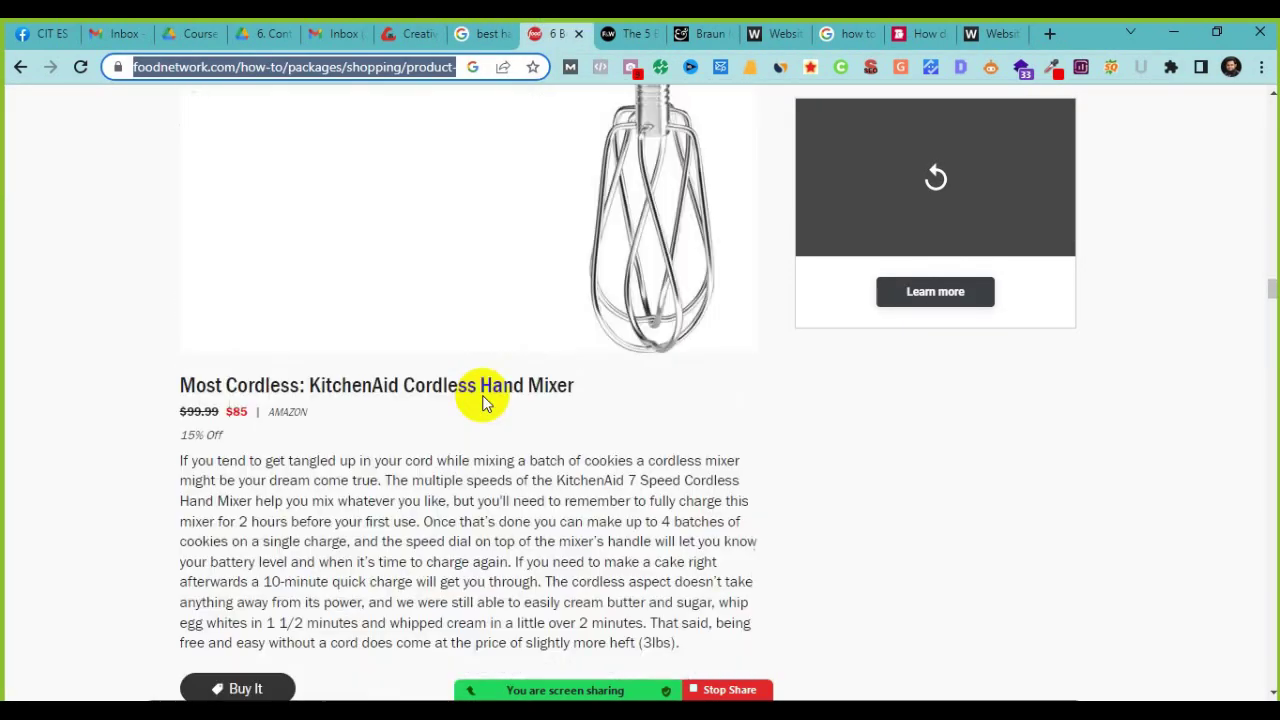
scroll(483, 400, up, 3)
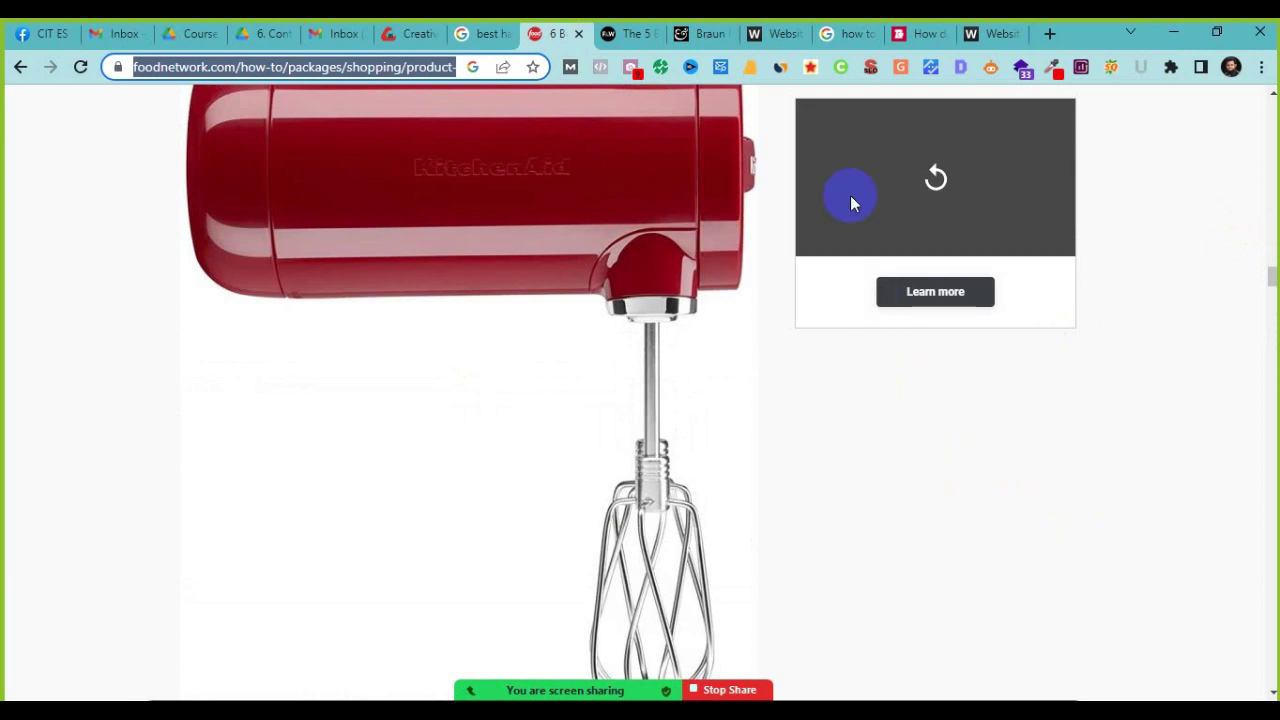
click(875, 72)
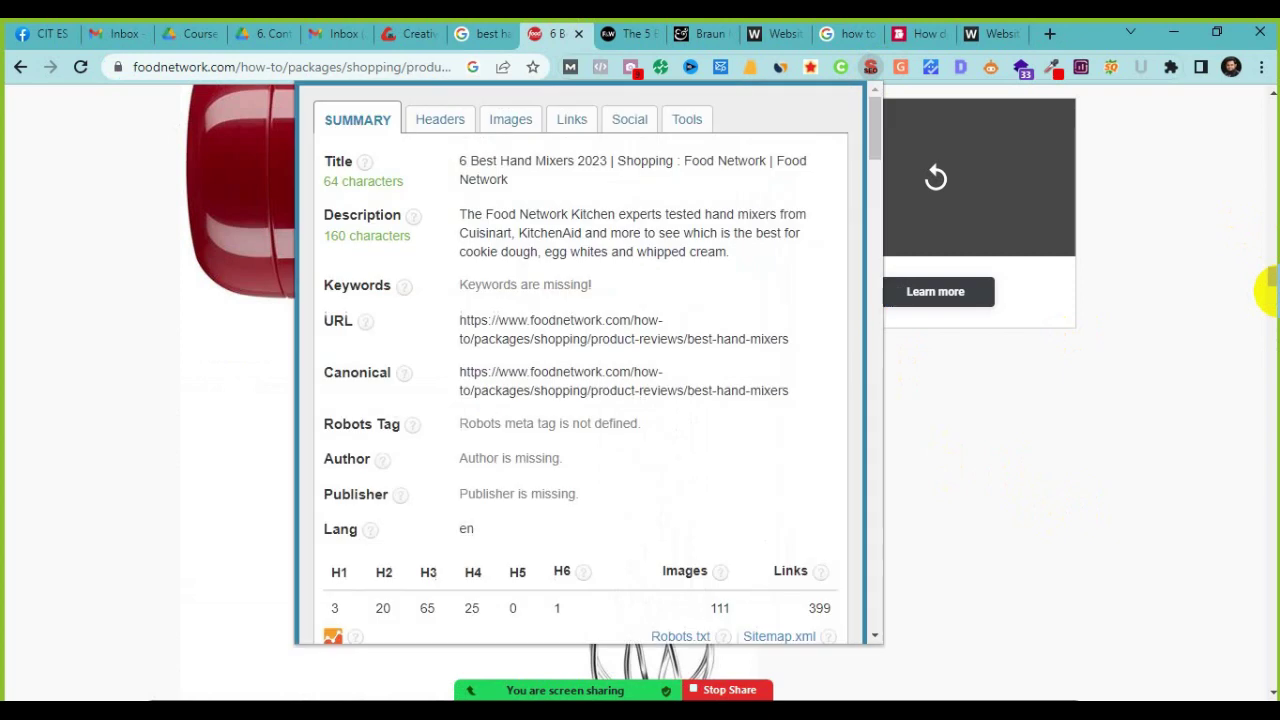
click(440, 121)
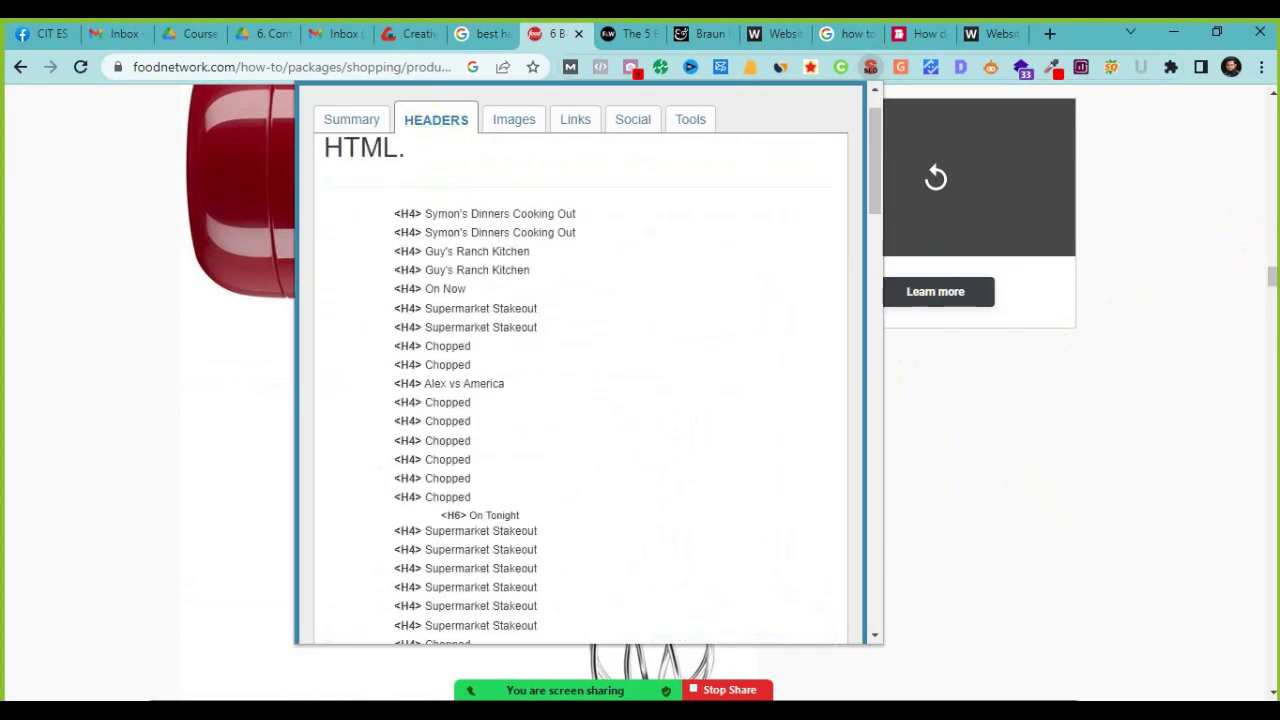
Step: Look through the Food Network header list to find the H1 heading and the product headings under it
scroll(486, 560, down, 4)
scroll(486, 588, down, 1)
scroll(486, 586, up, 6)
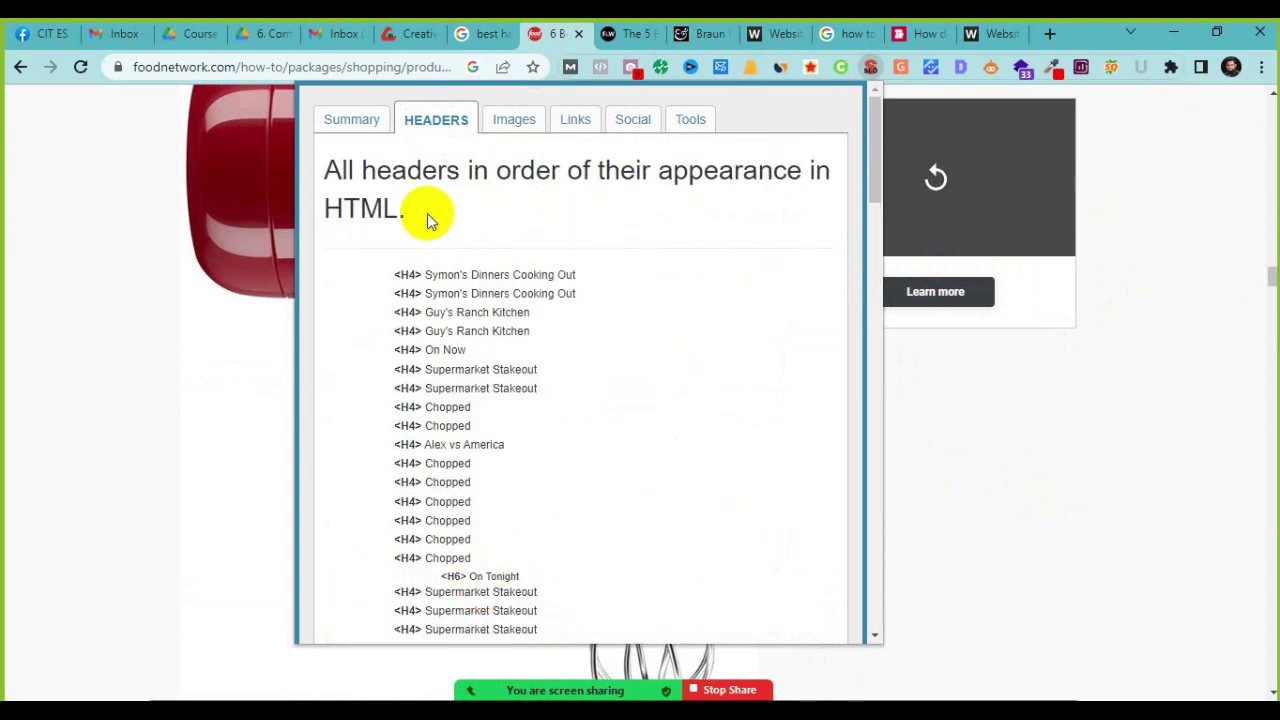
scroll(601, 386, down, 4)
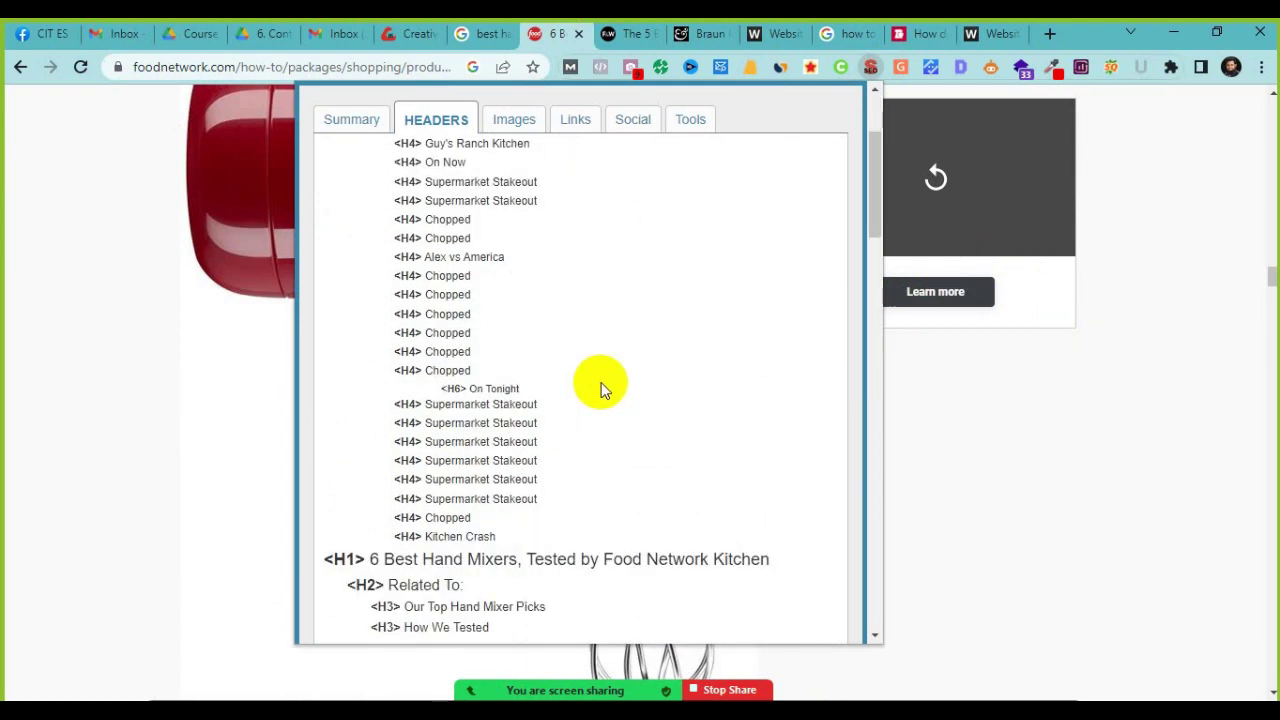
scroll(601, 390, down, 2)
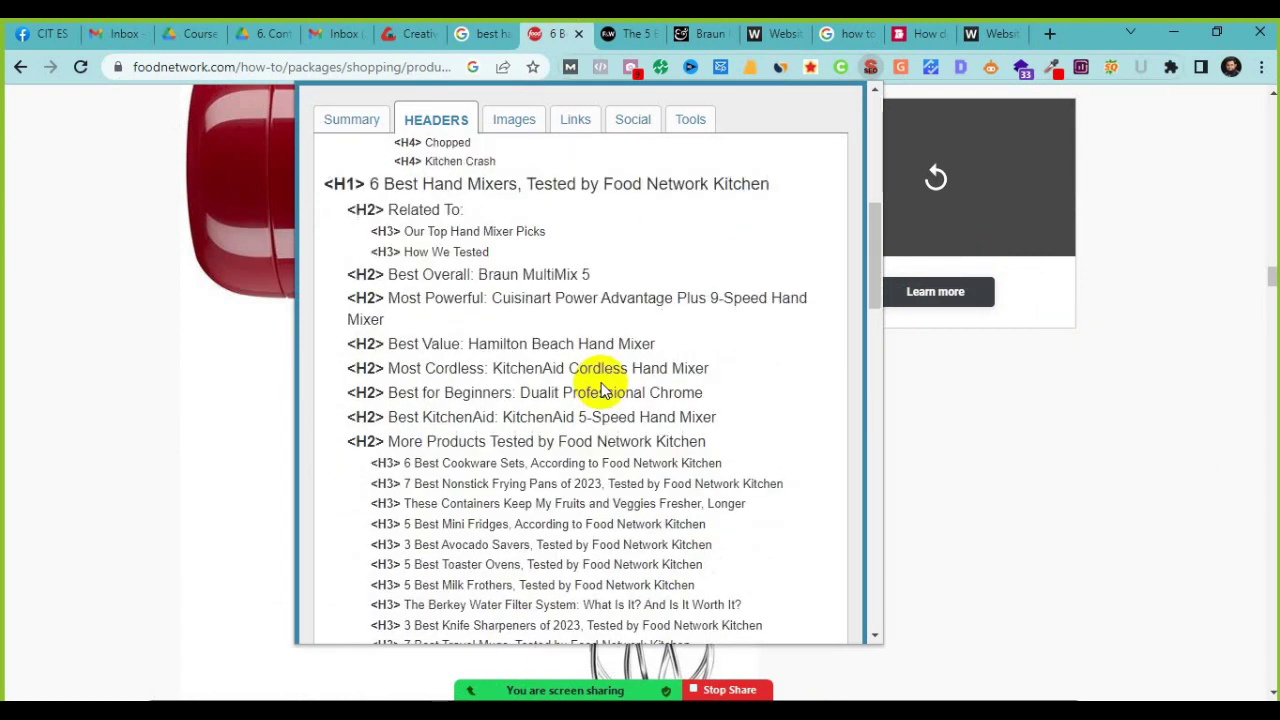
Step: Highlight the Food Network article's H1 and H2 headings one after another, and select the outline from the H1 through "Best KitchenAid"
drag(336, 180, 760, 185)
drag(389, 210, 460, 209)
drag(386, 274, 577, 272)
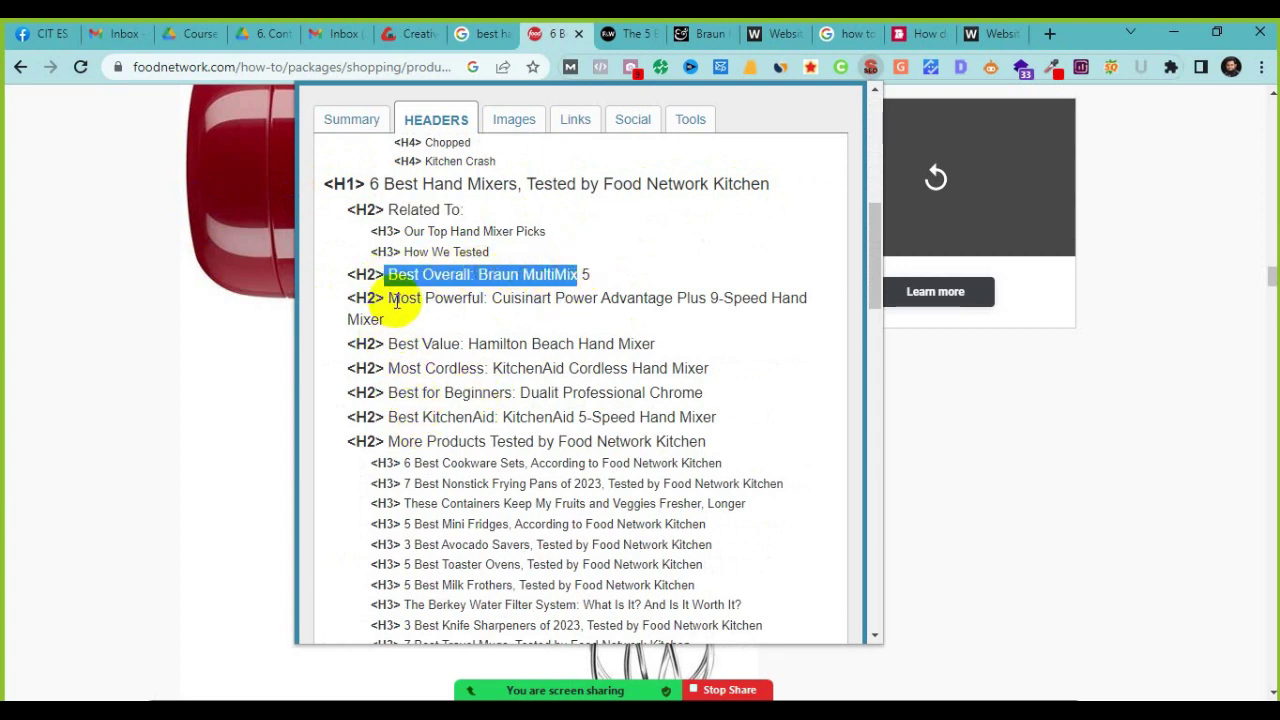
drag(390, 298, 571, 296)
drag(388, 343, 460, 343)
drag(390, 392, 667, 441)
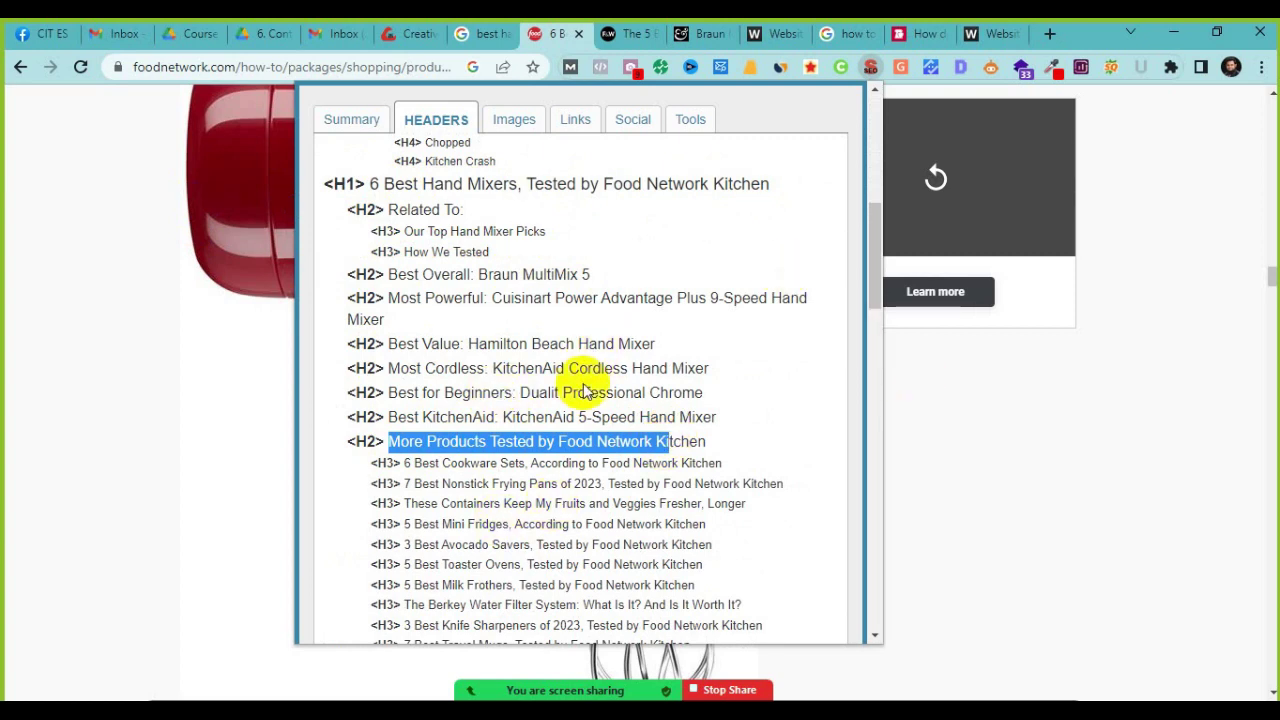
drag(729, 419, 314, 183)
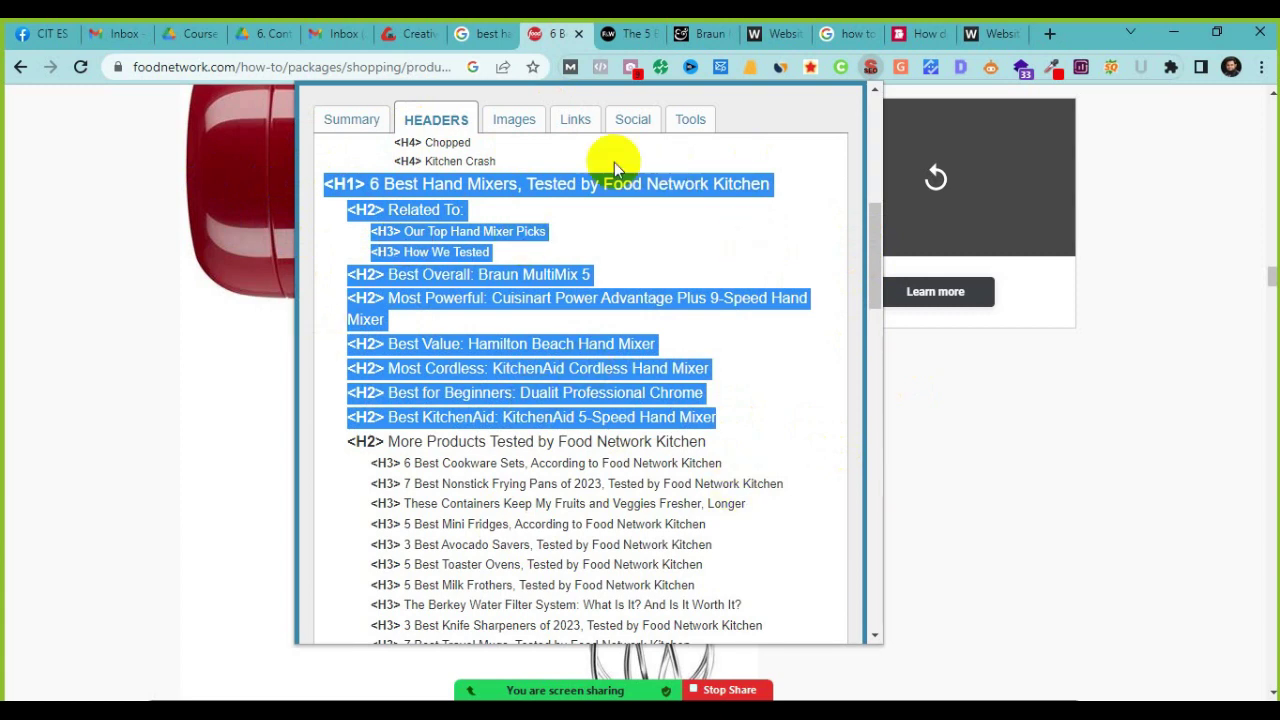
Step: Switch to the Food & Wine article and display its list of headers with the SEO extension
click(628, 30)
scroll(463, 434, up, 10)
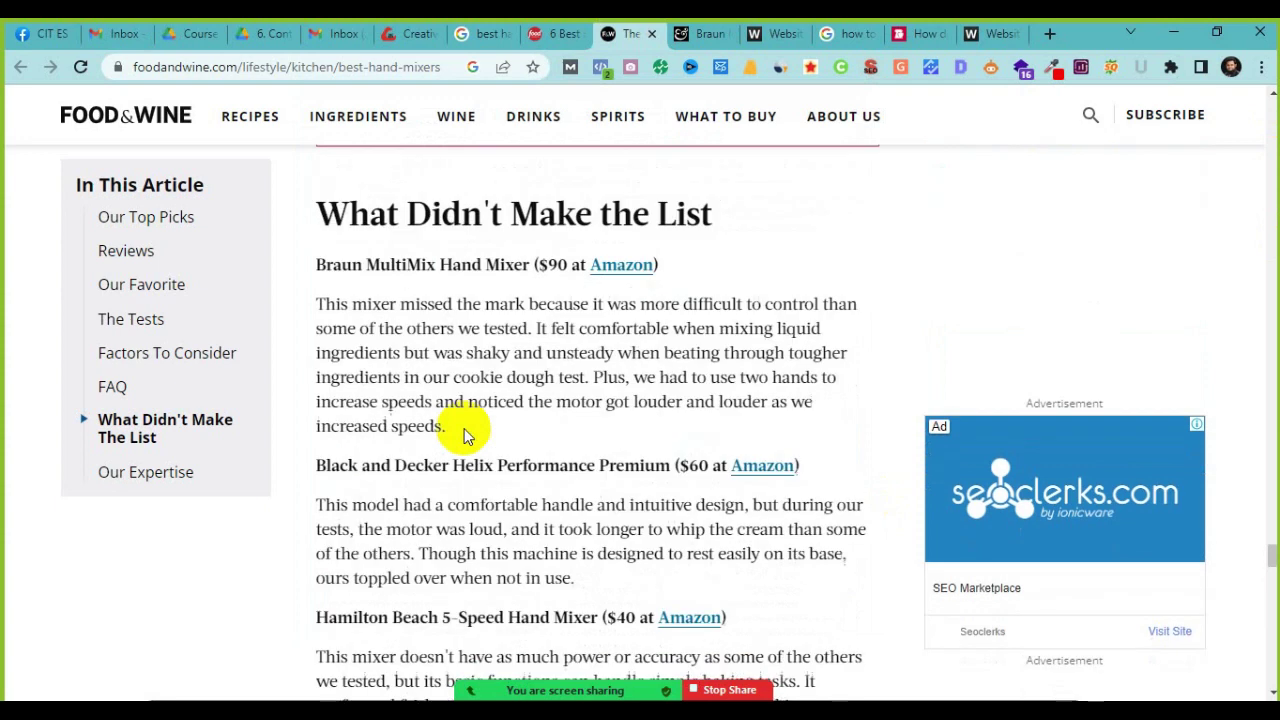
click(873, 72)
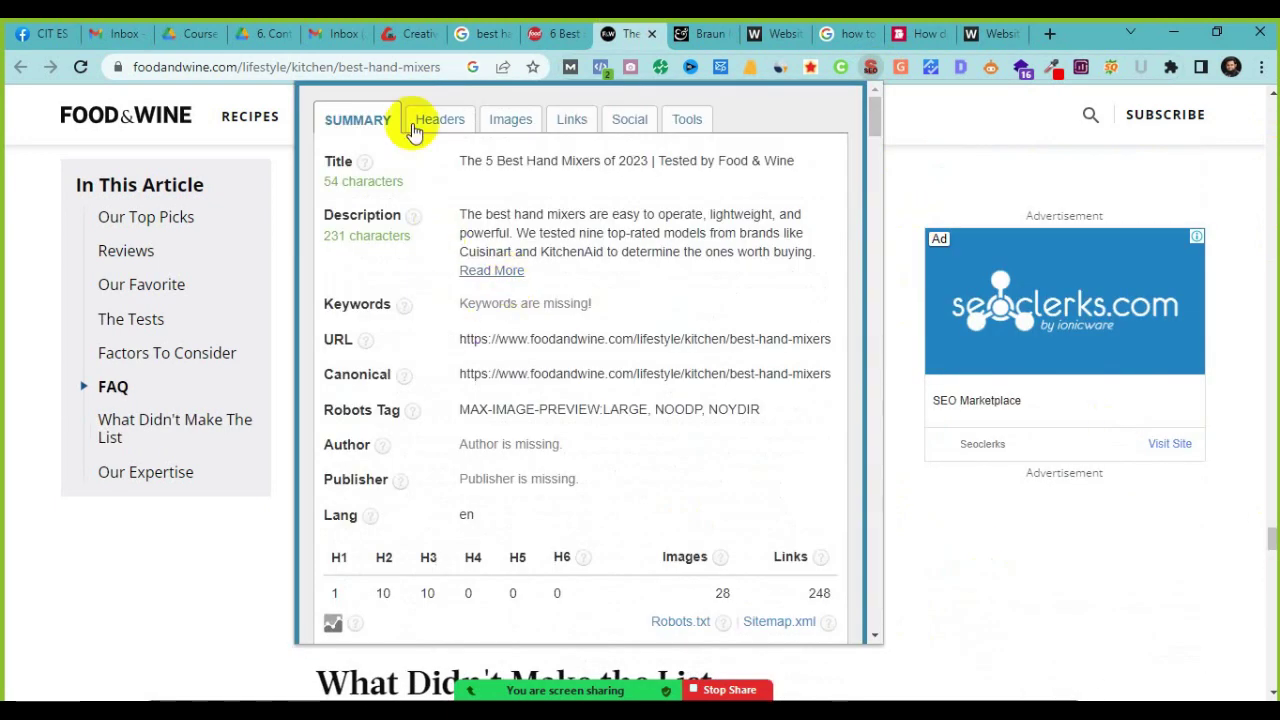
click(416, 123)
scroll(475, 538, down, 1)
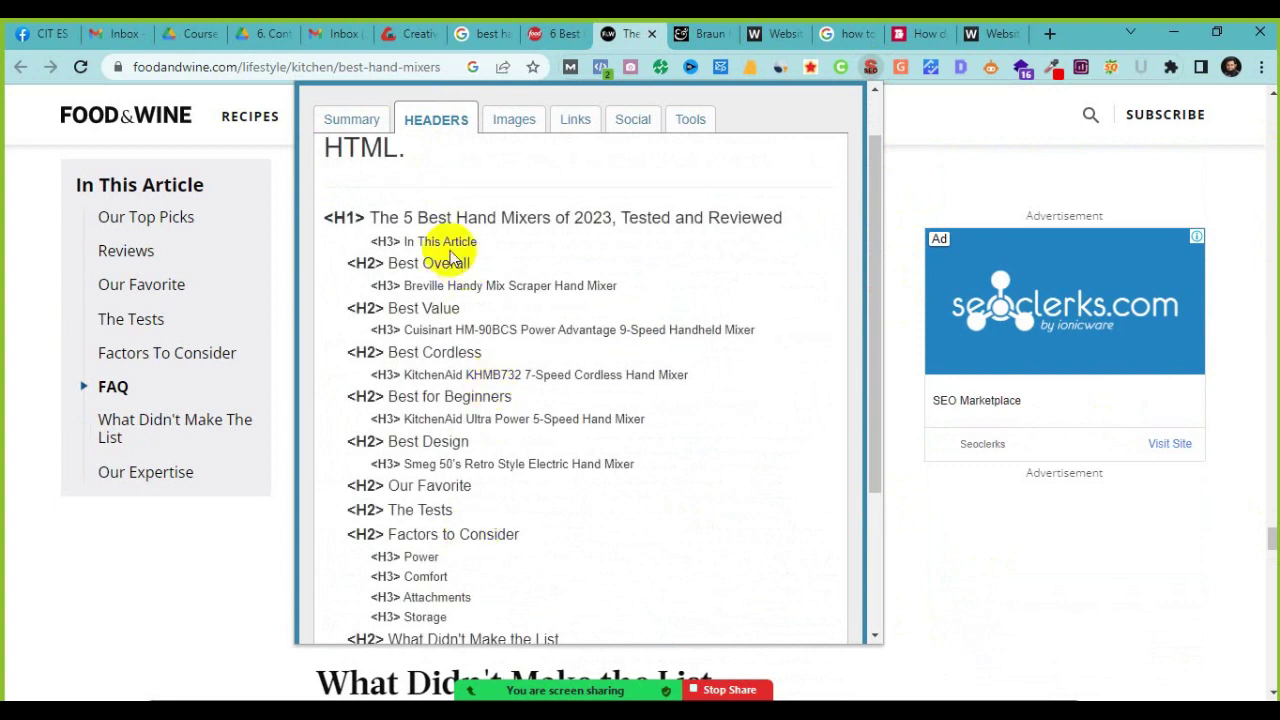
Step: Highlight the Food & Wine H1 and its "Best Overall", "Our Favorite", "The Tests" and "Factors to Consider" headings
drag(368, 220, 651, 218)
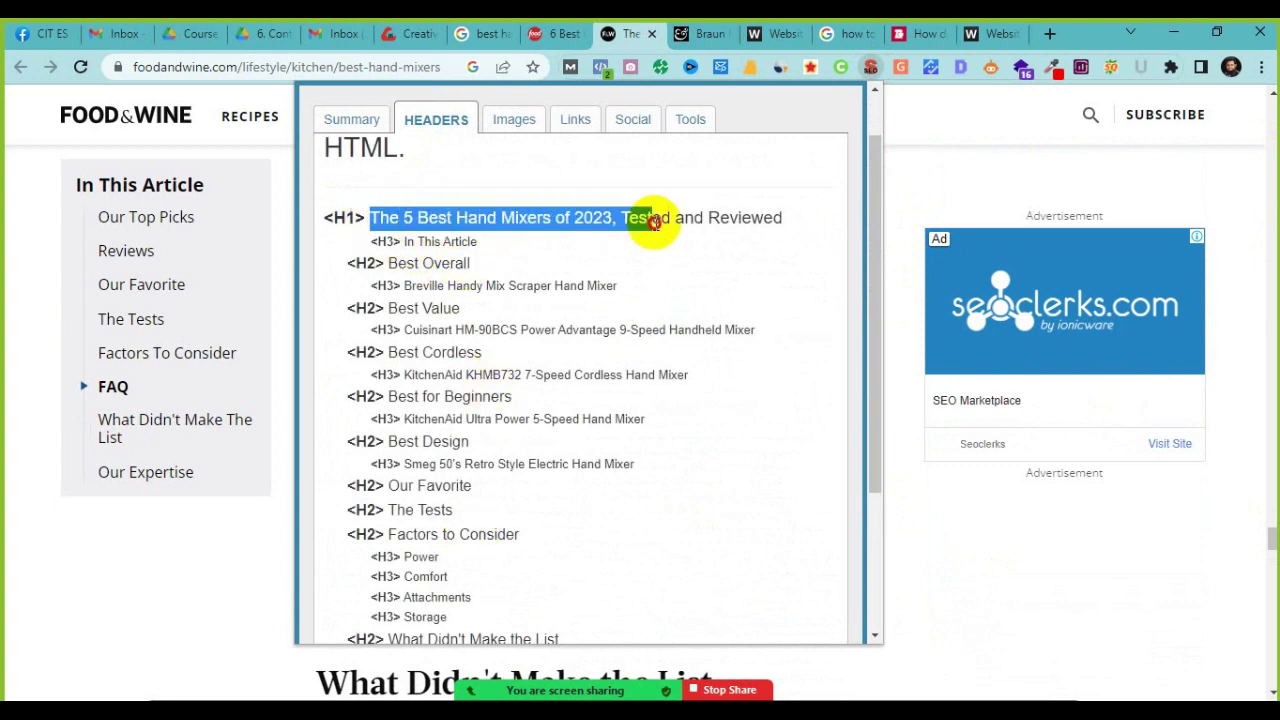
drag(388, 264, 466, 264)
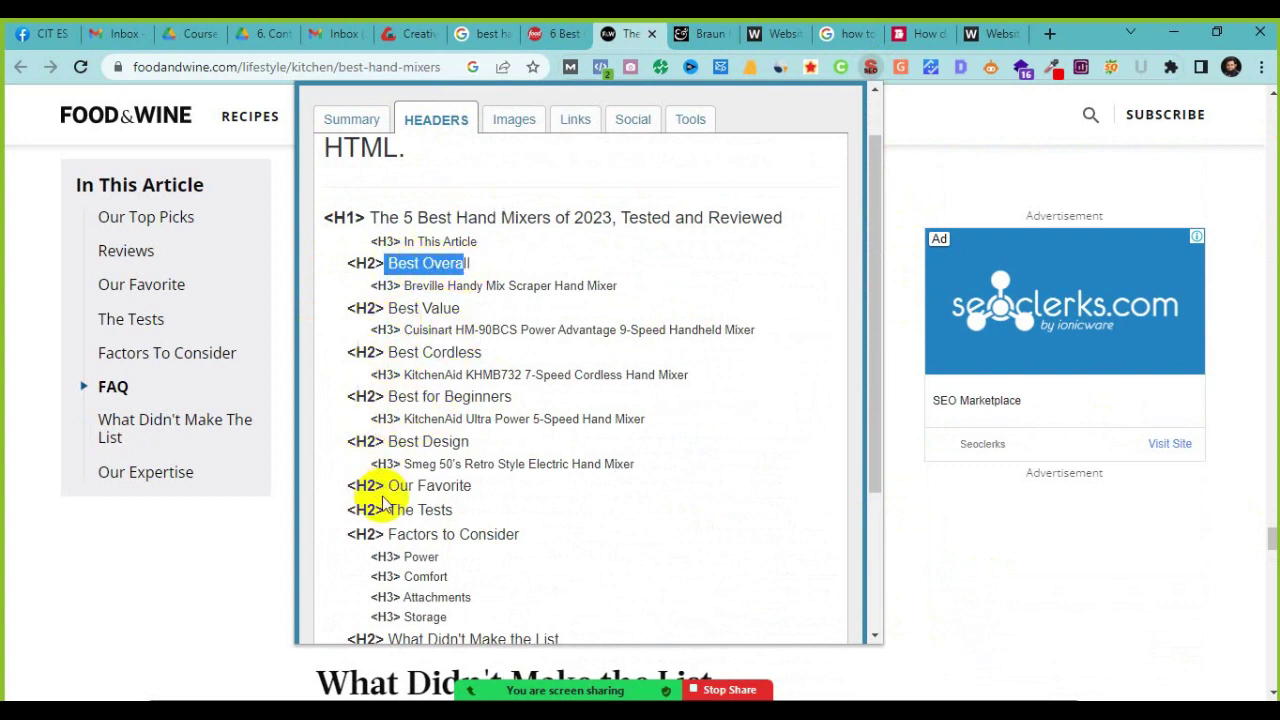
drag(384, 485, 486, 486)
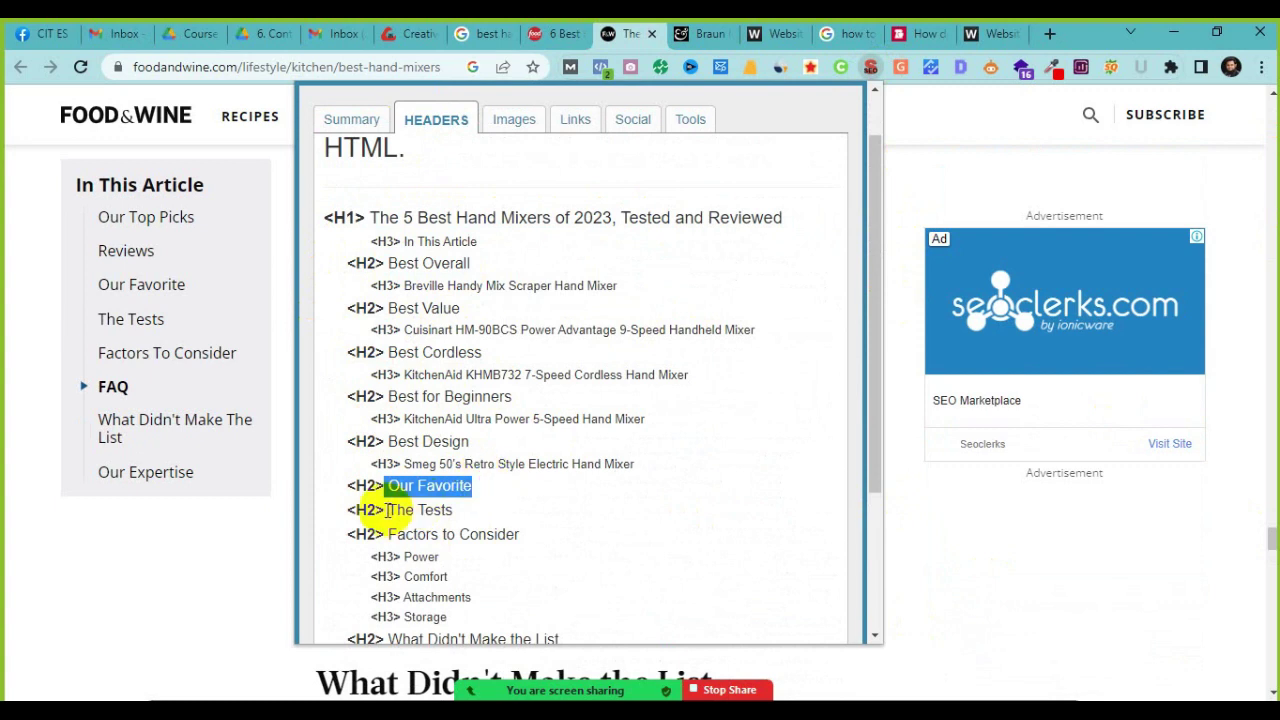
drag(388, 510, 455, 510)
drag(390, 535, 490, 553)
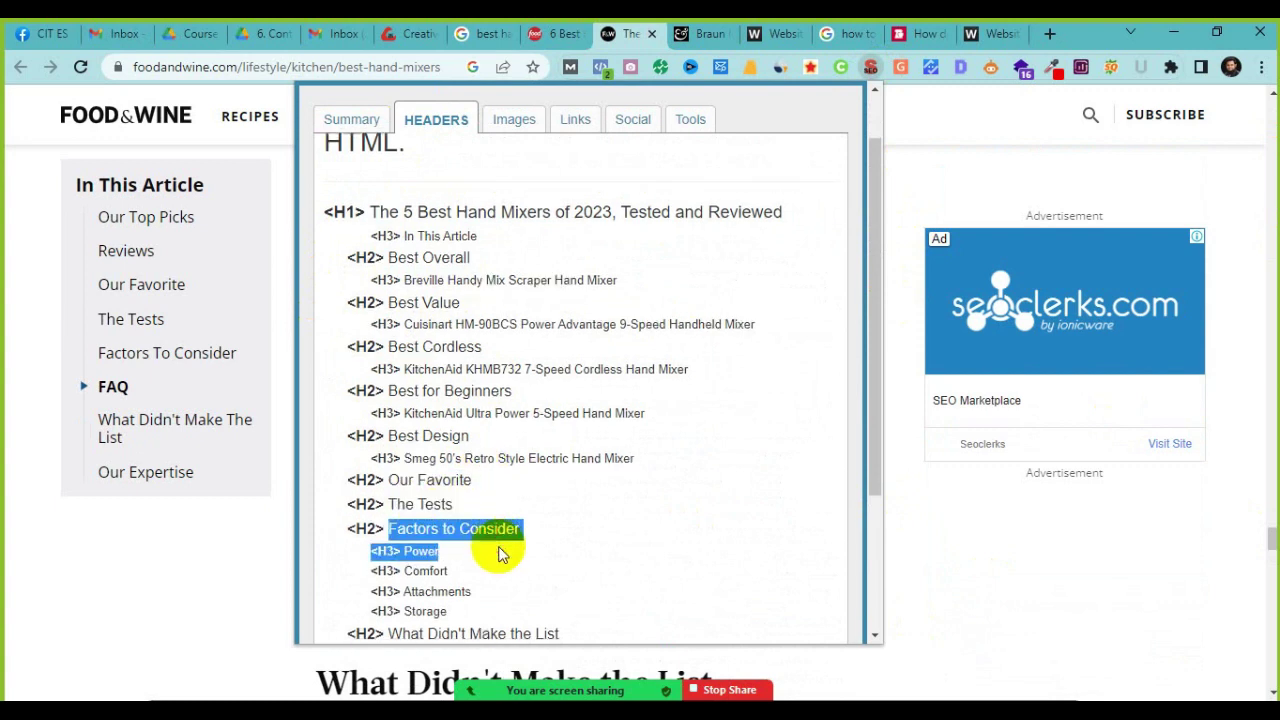
Step: Examine the H3 headings under "Factors to Consider" and the closing "What Didn't Make the List" heading
scroll(400, 471, down, 2)
click(408, 390)
drag(430, 405, 509, 429)
click(594, 425)
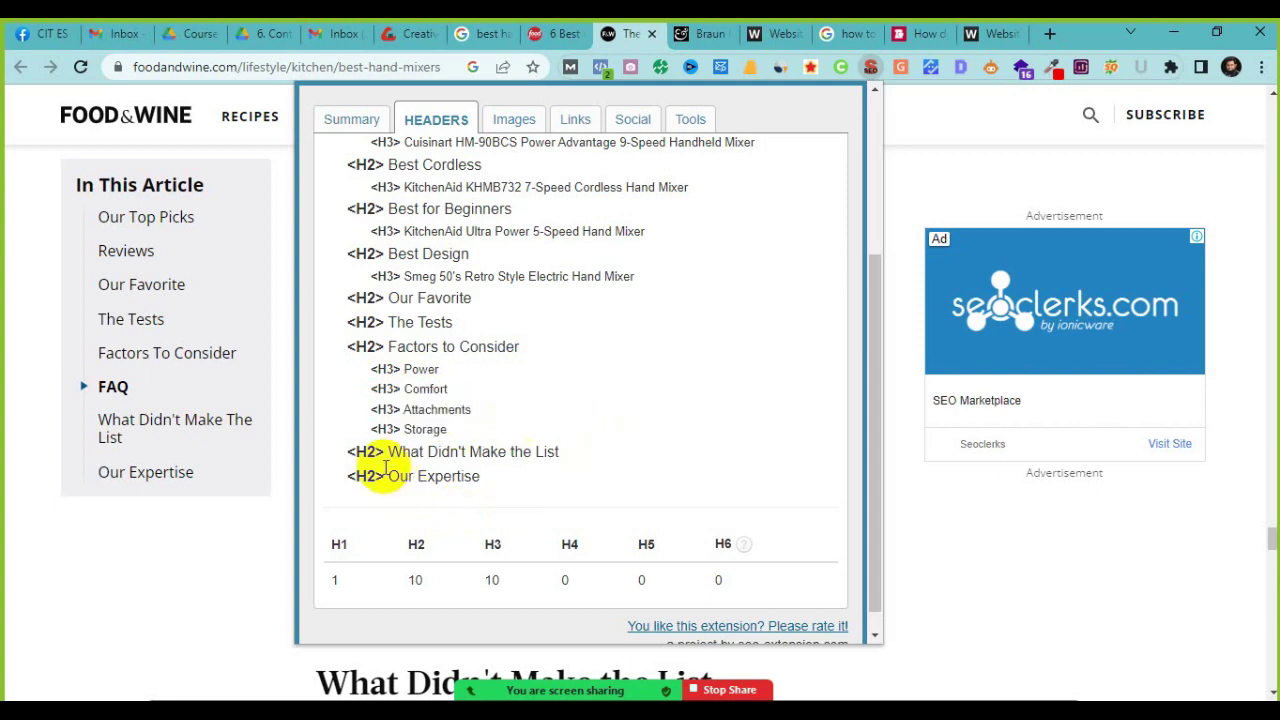
drag(386, 451, 531, 429)
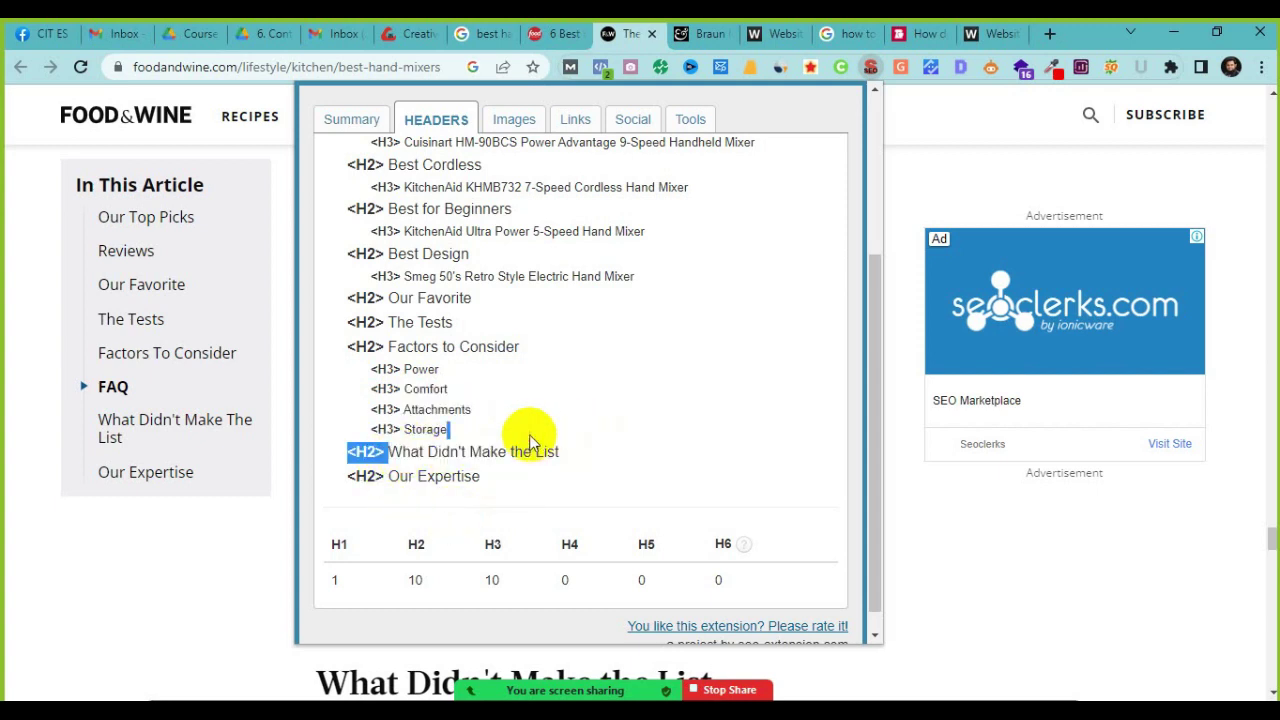
Step: Select the Food & Wine outline from the H1 through "Our Favorite" and review the remaining headings down to the header counts
drag(490, 483, 357, 200)
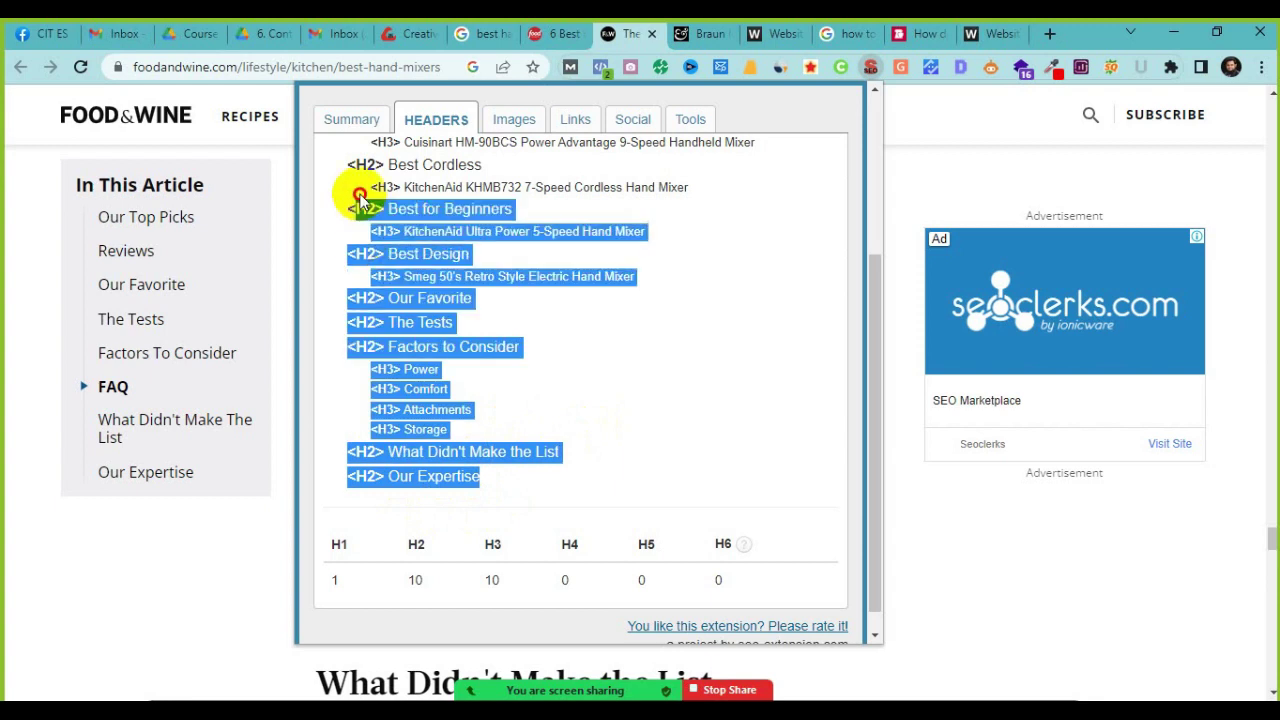
scroll(380, 478, up, 3)
click(471, 383)
drag(346, 278, 324, 278)
drag(440, 300, 500, 551)
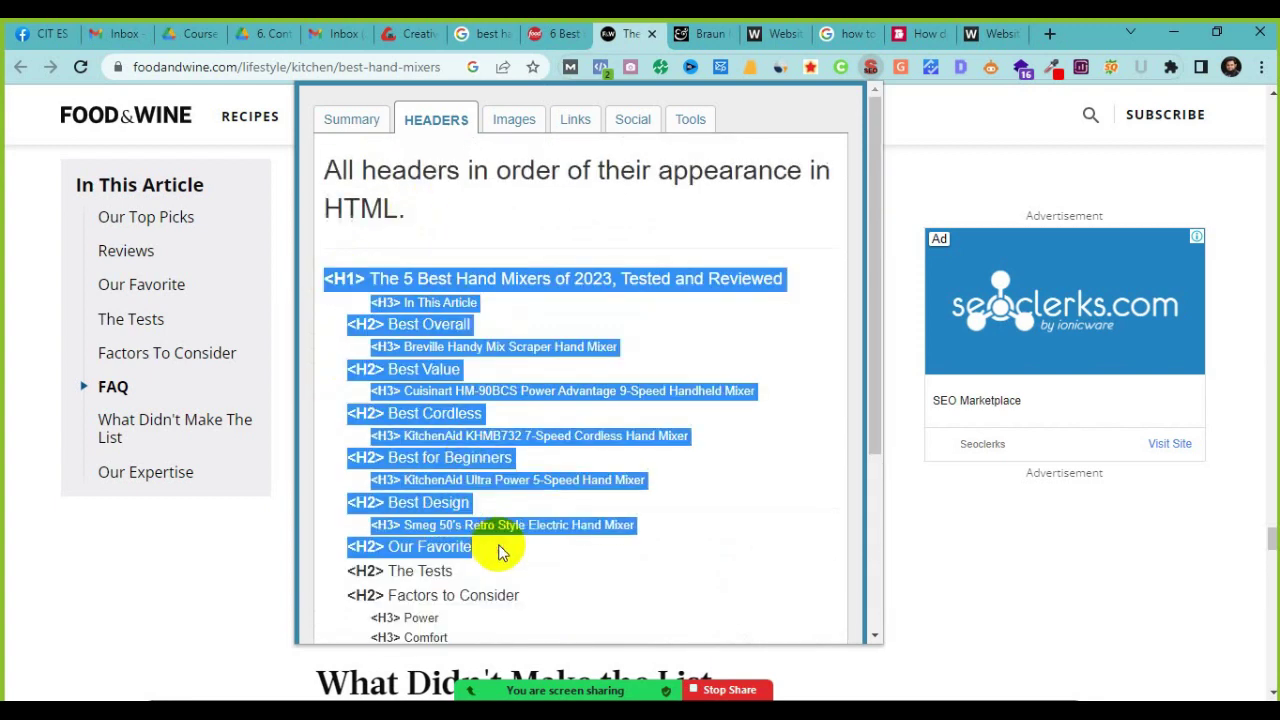
scroll(502, 553, down, 2)
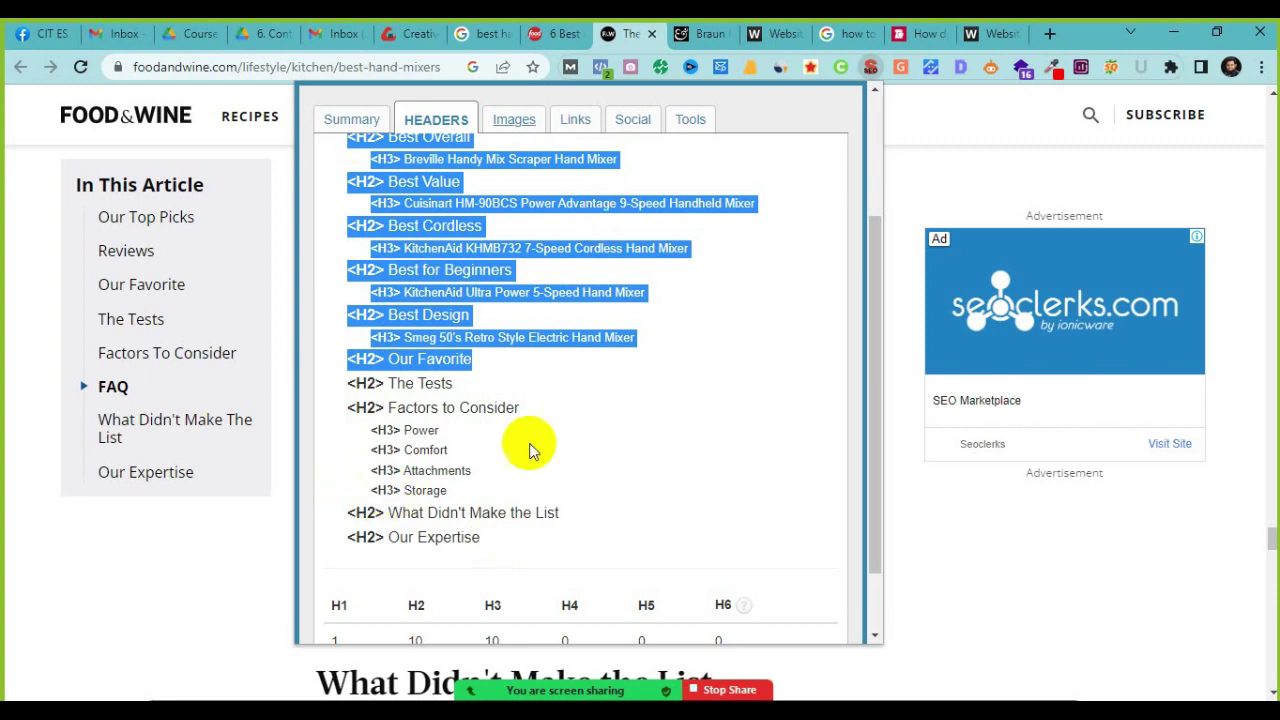
scroll(524, 330, down, 2)
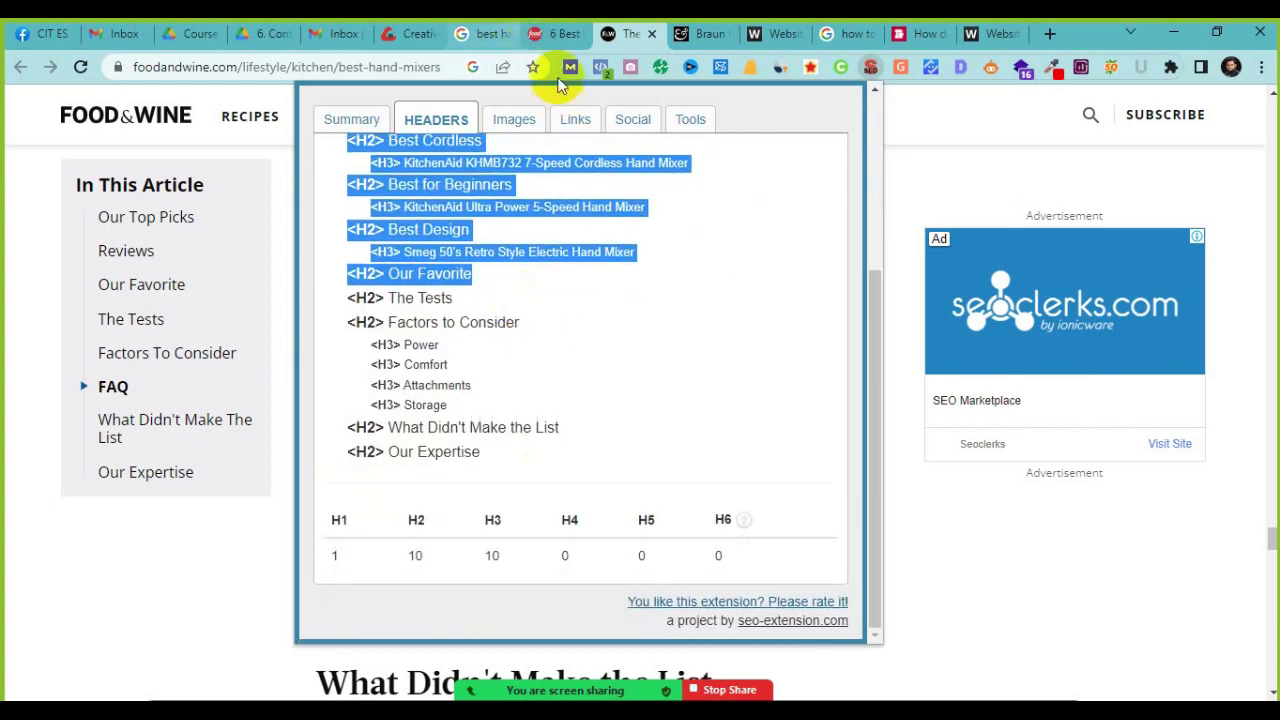
Step: Show the Food Network article again for comparison and return to the Food & Wine article
click(550, 28)
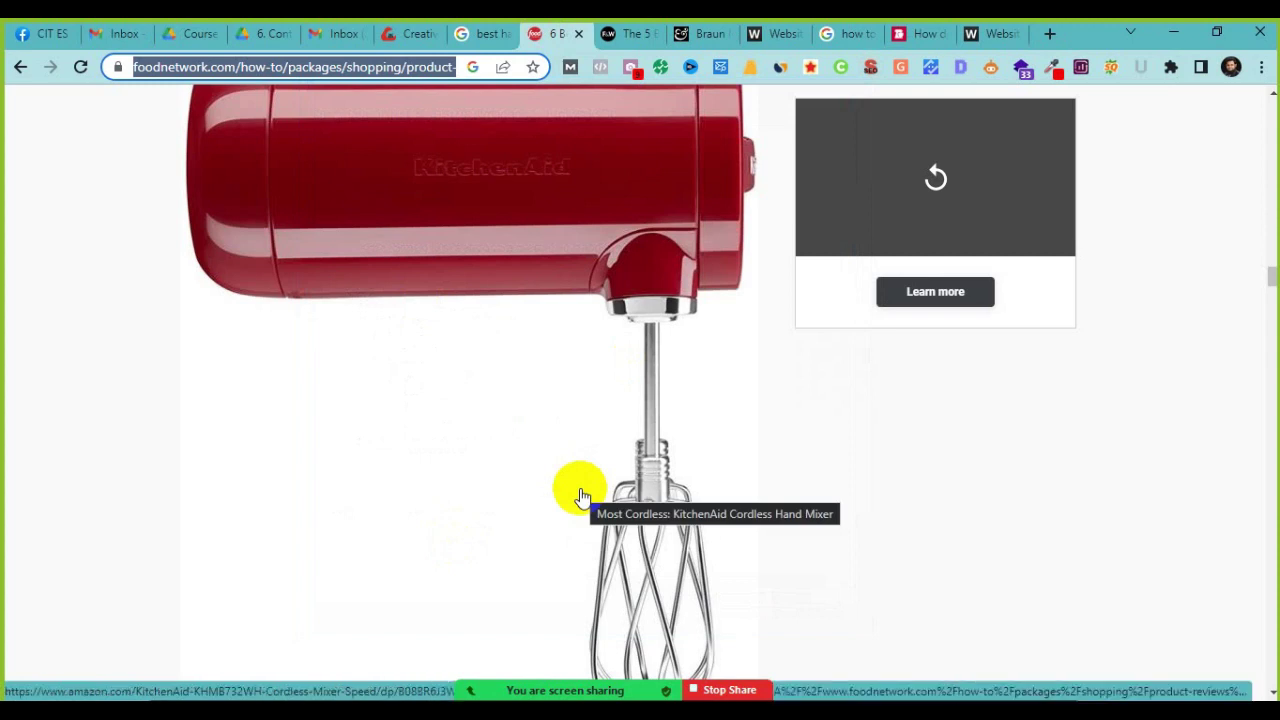
click(621, 28)
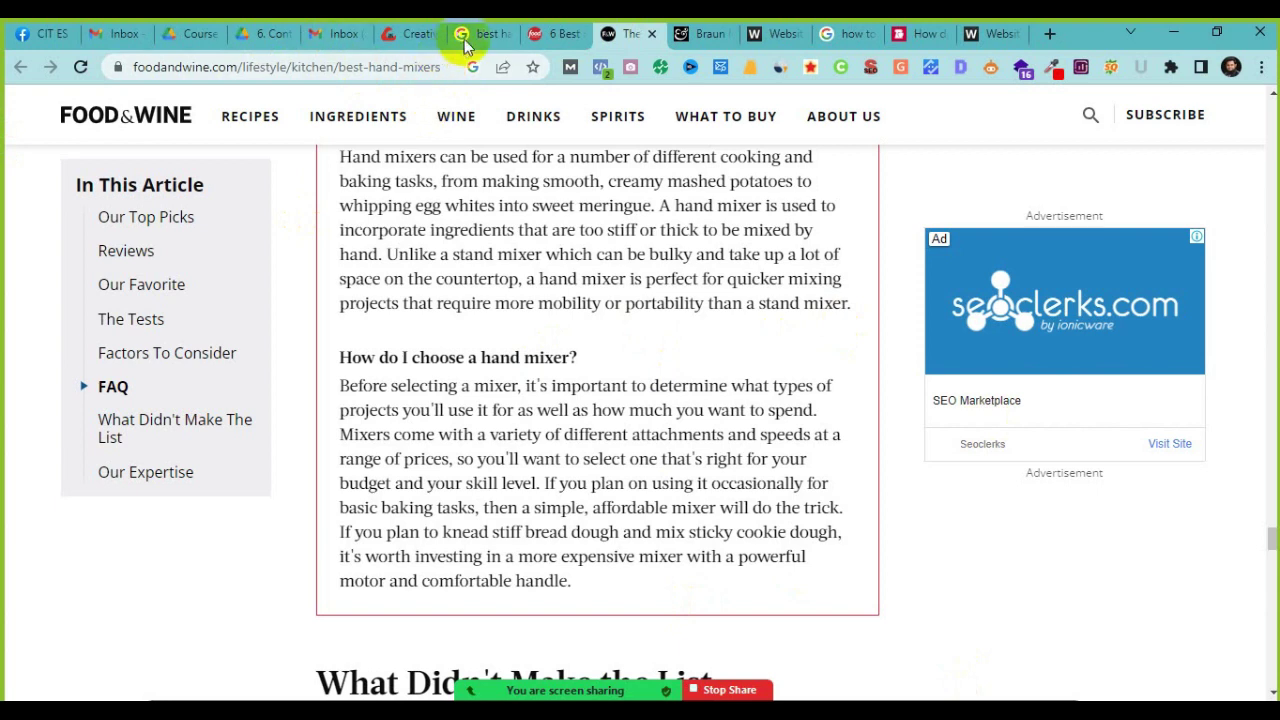
mouse_move(464, 45)
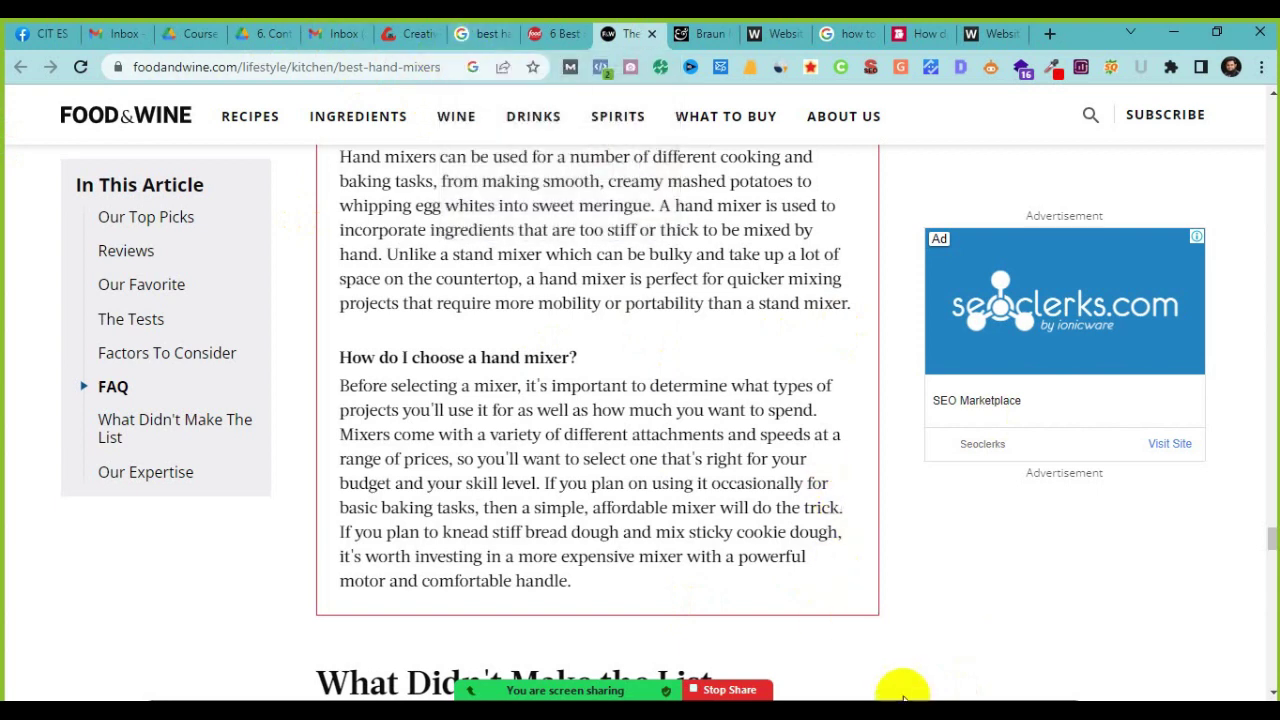
Step: Switch to the Word document and highlight the "Content formation" and "Keyword placement & density + LSI usage (ahrefs)" items under Content strategy
key(alt+Tab)
key(alt+Tab)
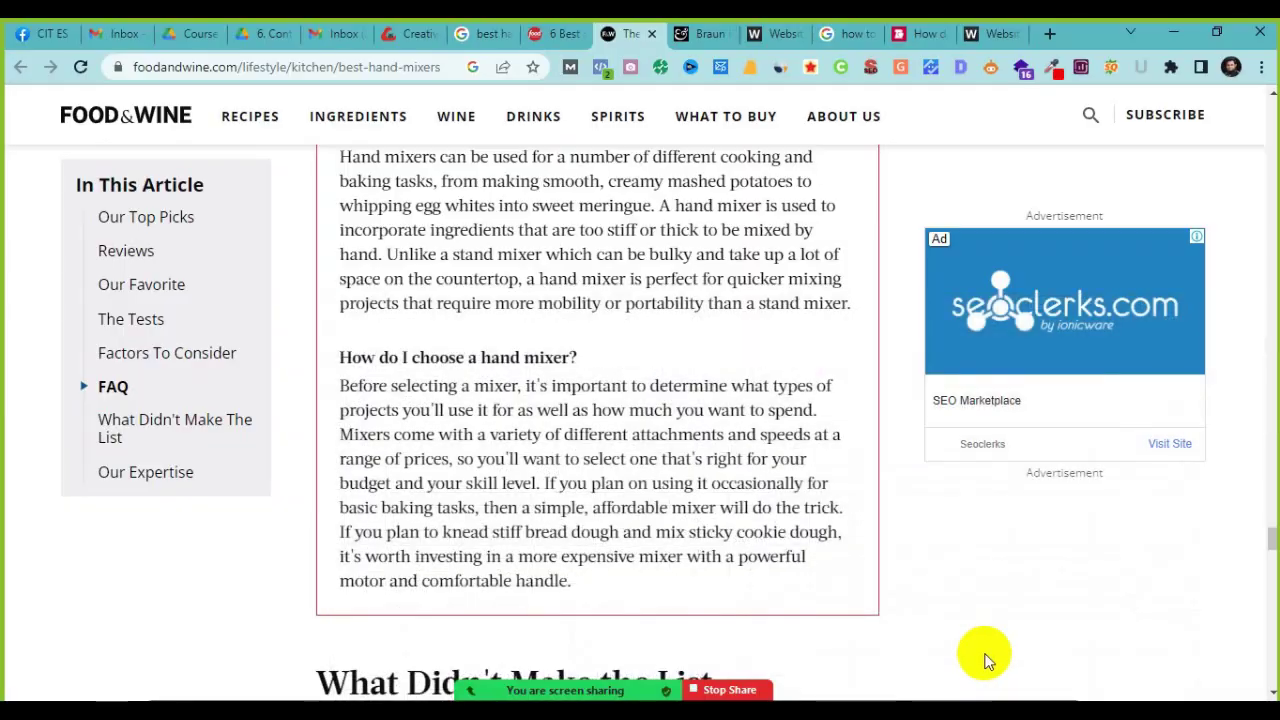
key(alt+Tab)
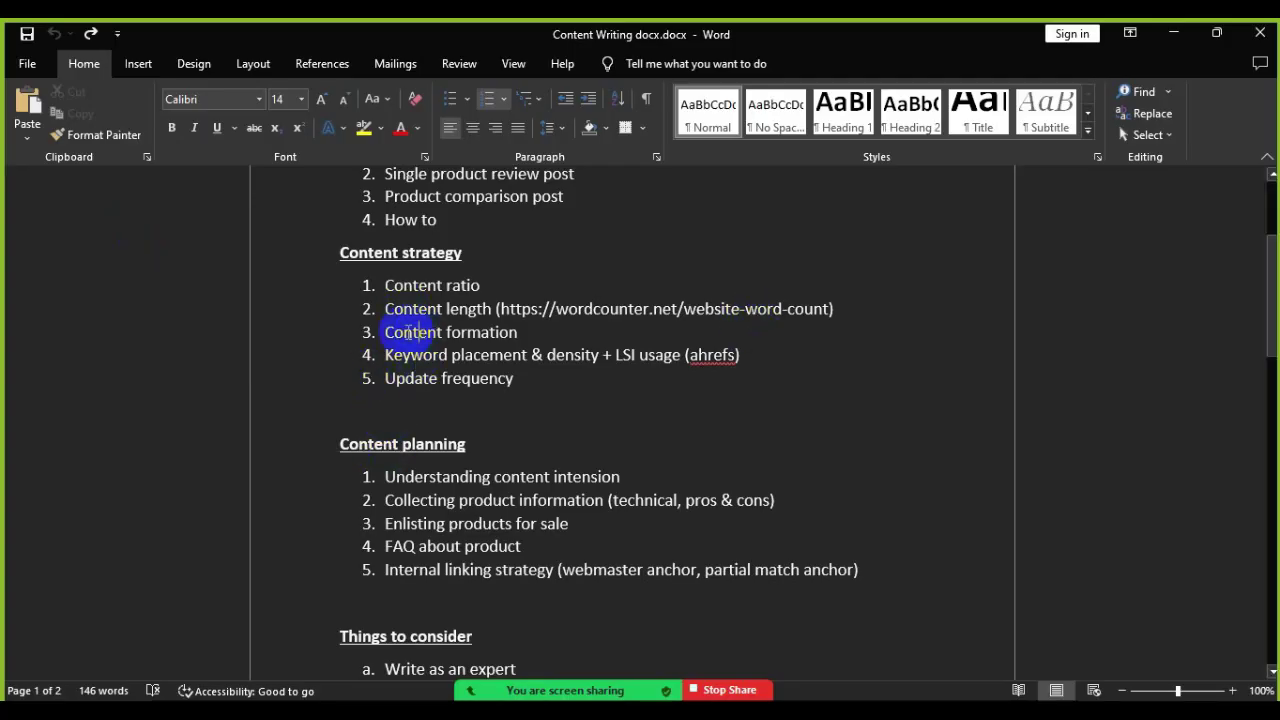
drag(386, 332, 525, 334)
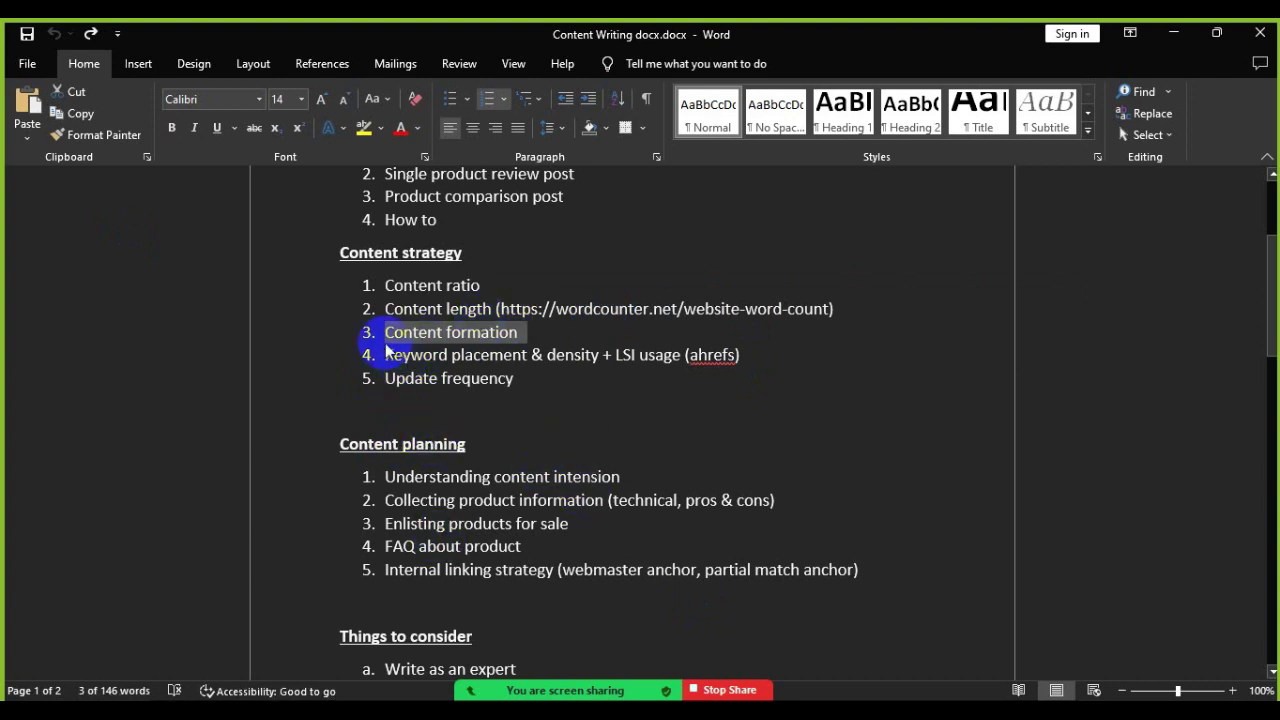
drag(383, 355, 730, 354)
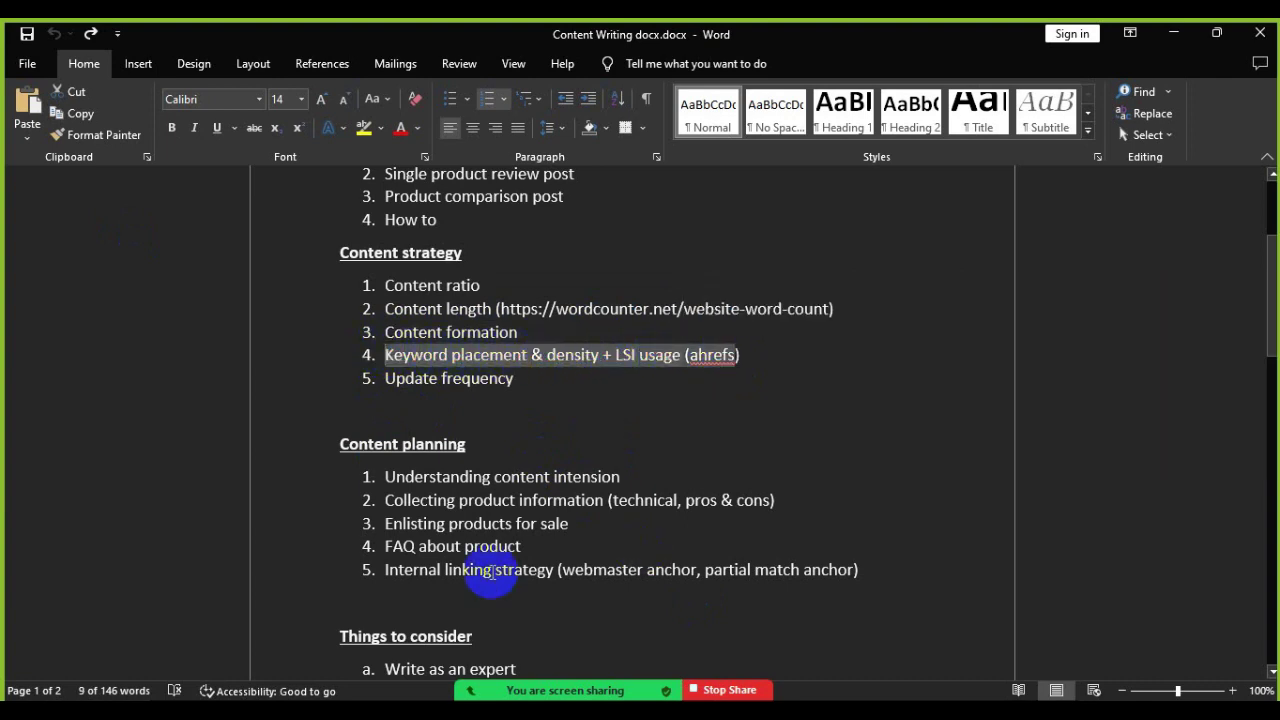
Step: Highlight "& density" and "Keyword placement" in the fourth strategy item, and return to the "best hand mixer" Google results in the browser
click(521, 370)
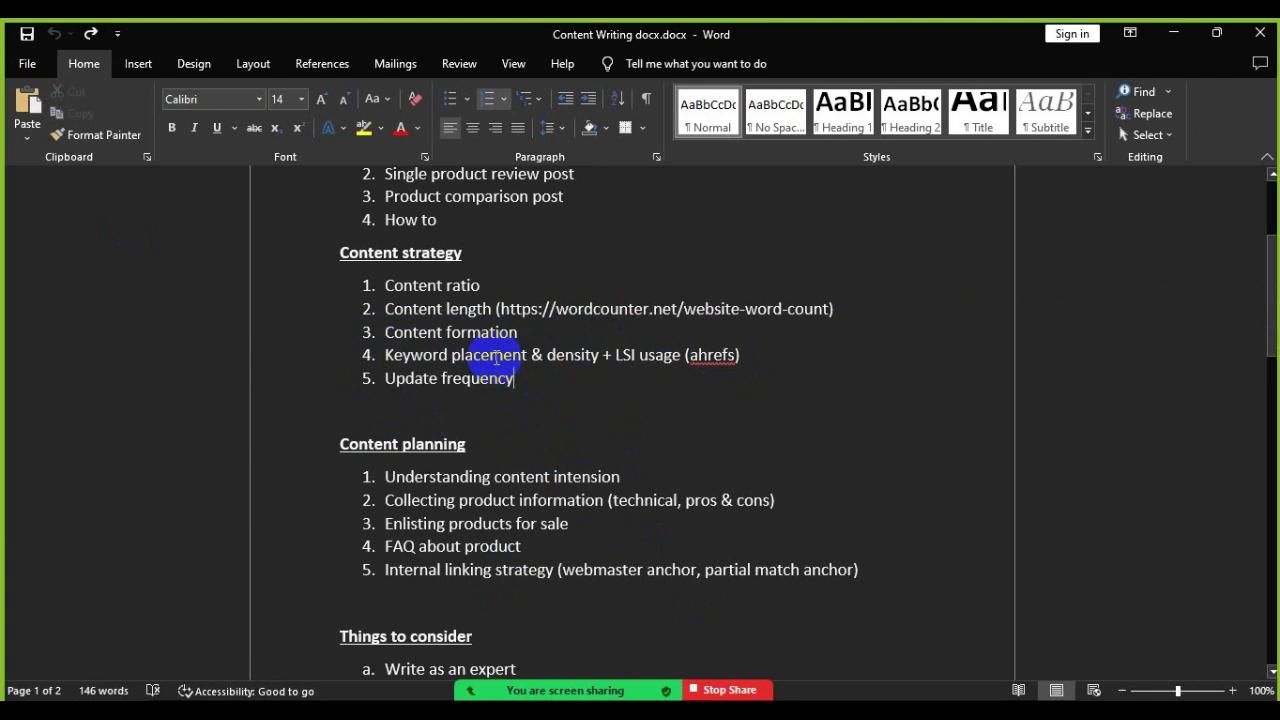
drag(531, 357, 590, 367)
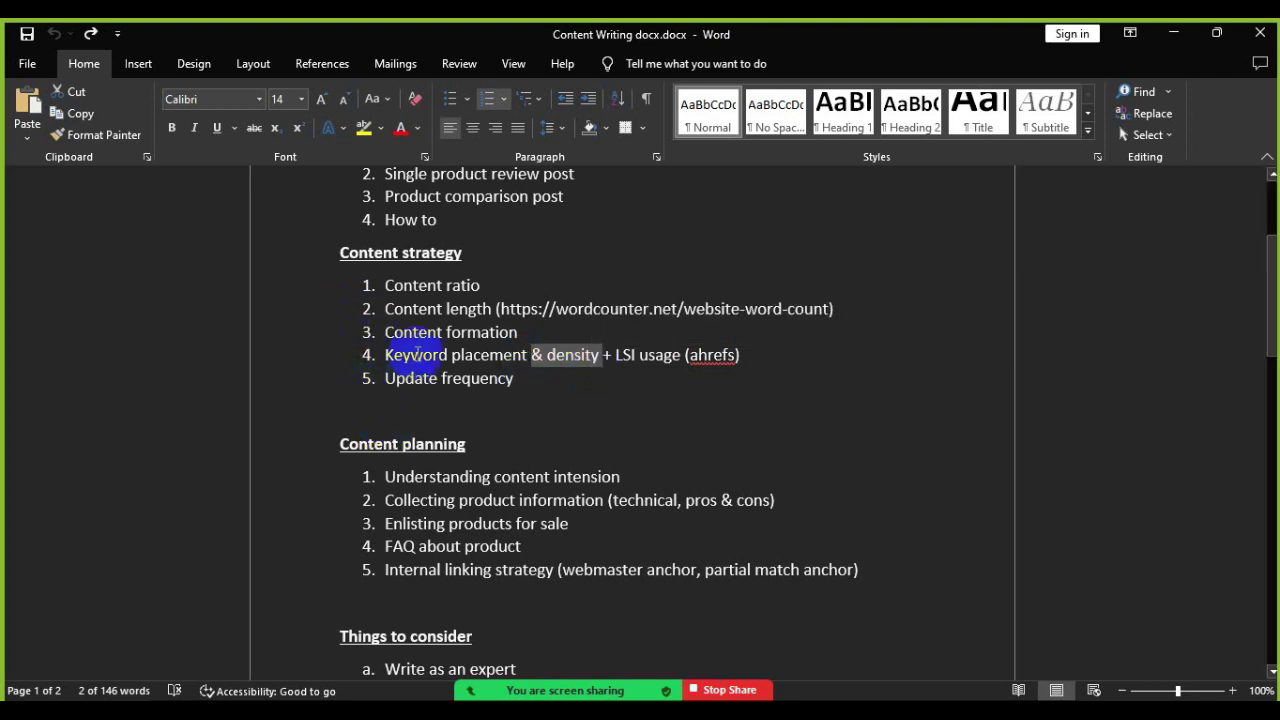
drag(422, 352, 518, 358)
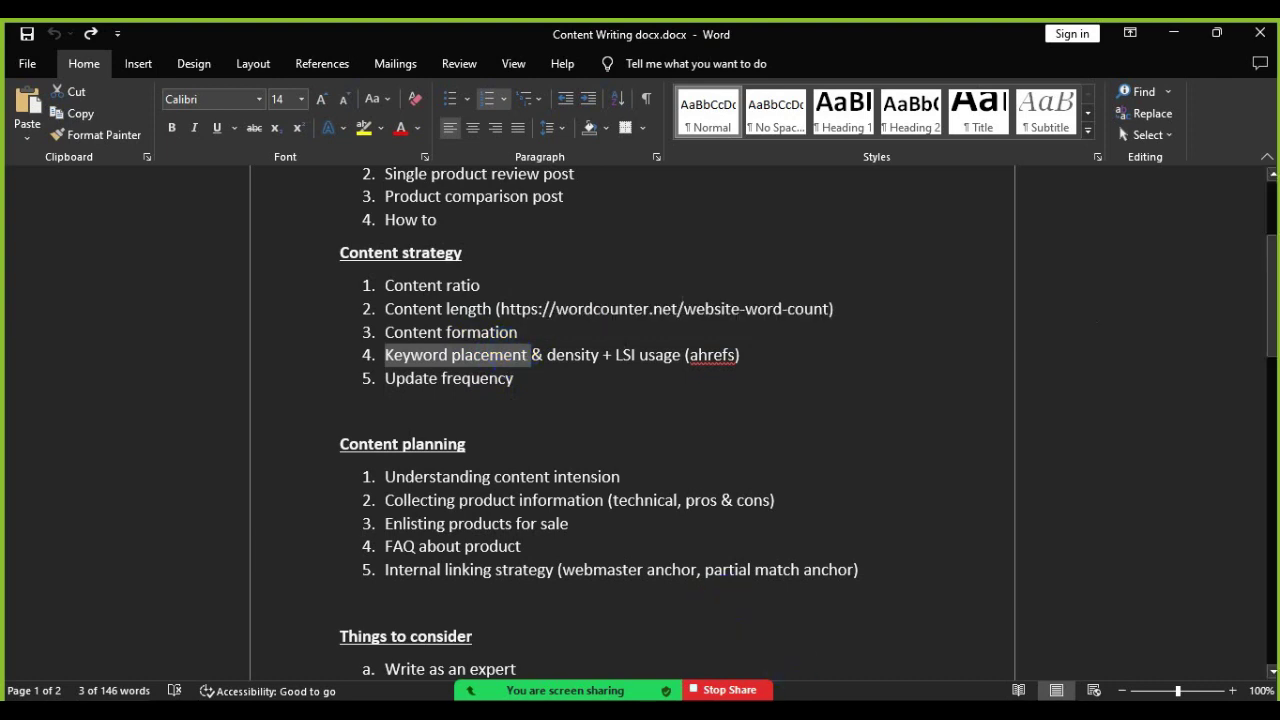
key(alt+Tab)
click(487, 33)
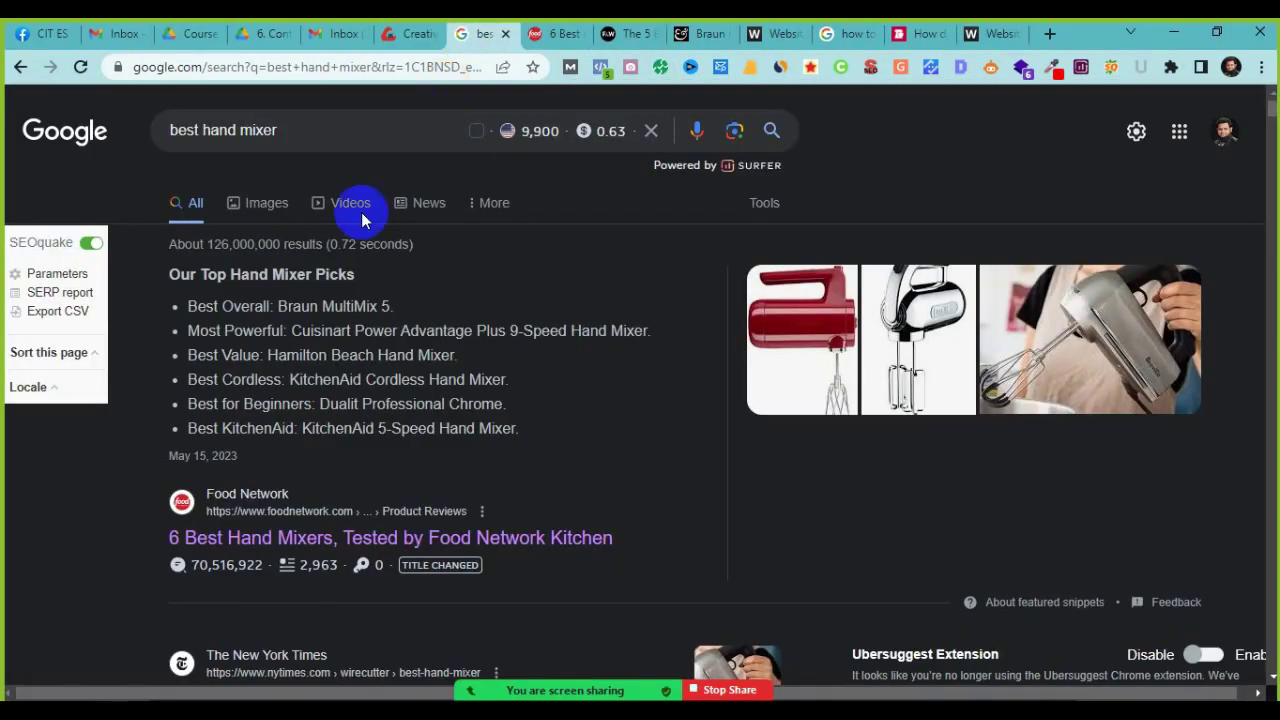
Step: Look over the top "best hand mixer" results, and show the title and full URL of the Food Network article
scroll(335, 535, down, 1)
scroll(335, 535, down, 2)
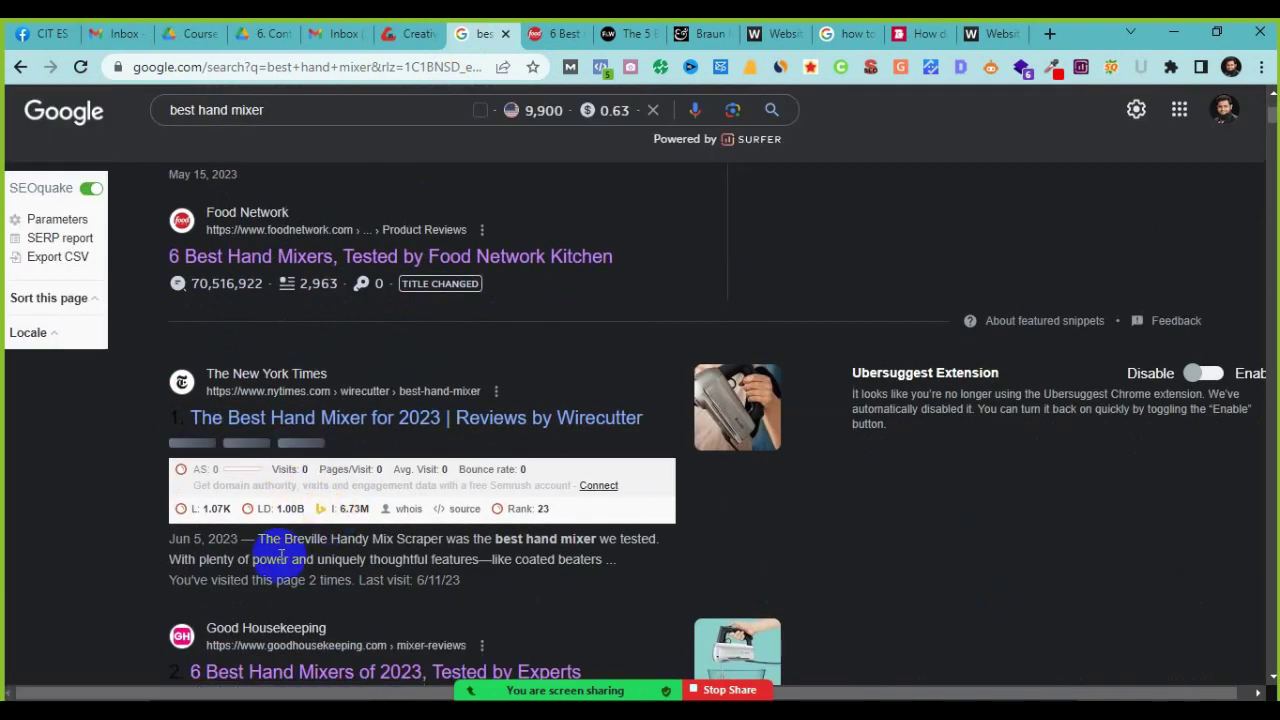
click(558, 33)
scroll(423, 571, up, 15)
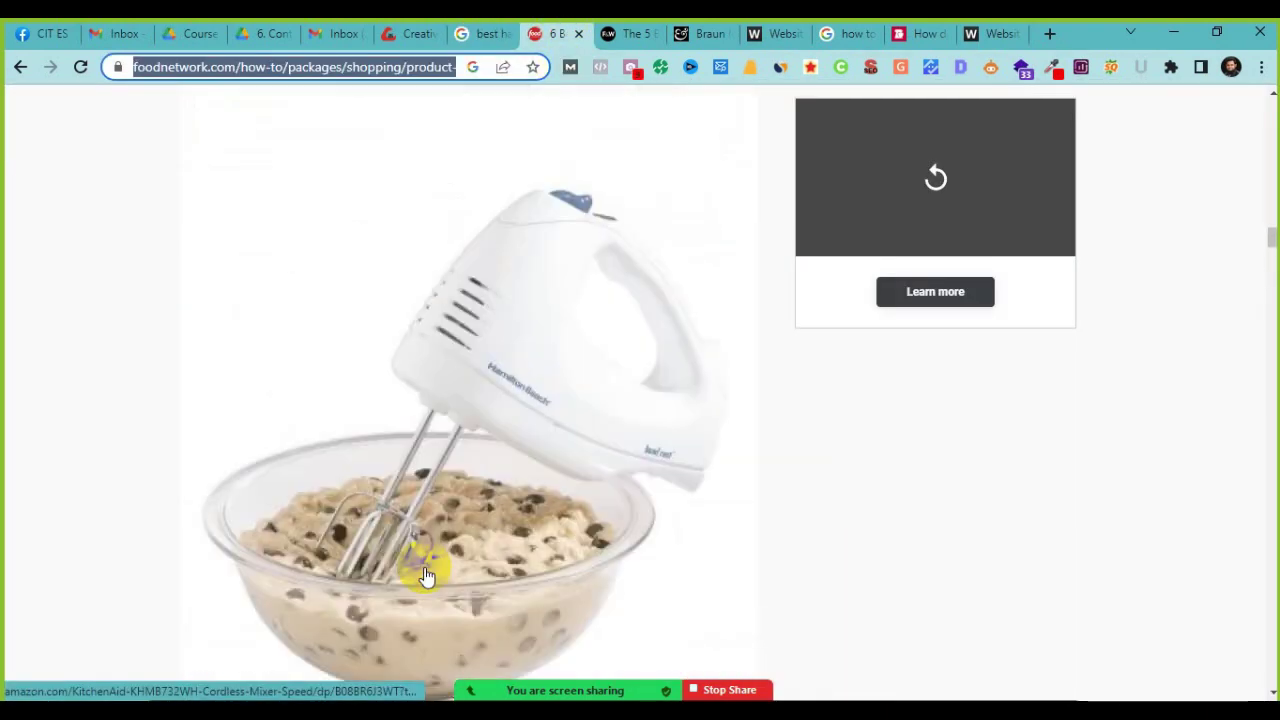
scroll(423, 571, up, 15)
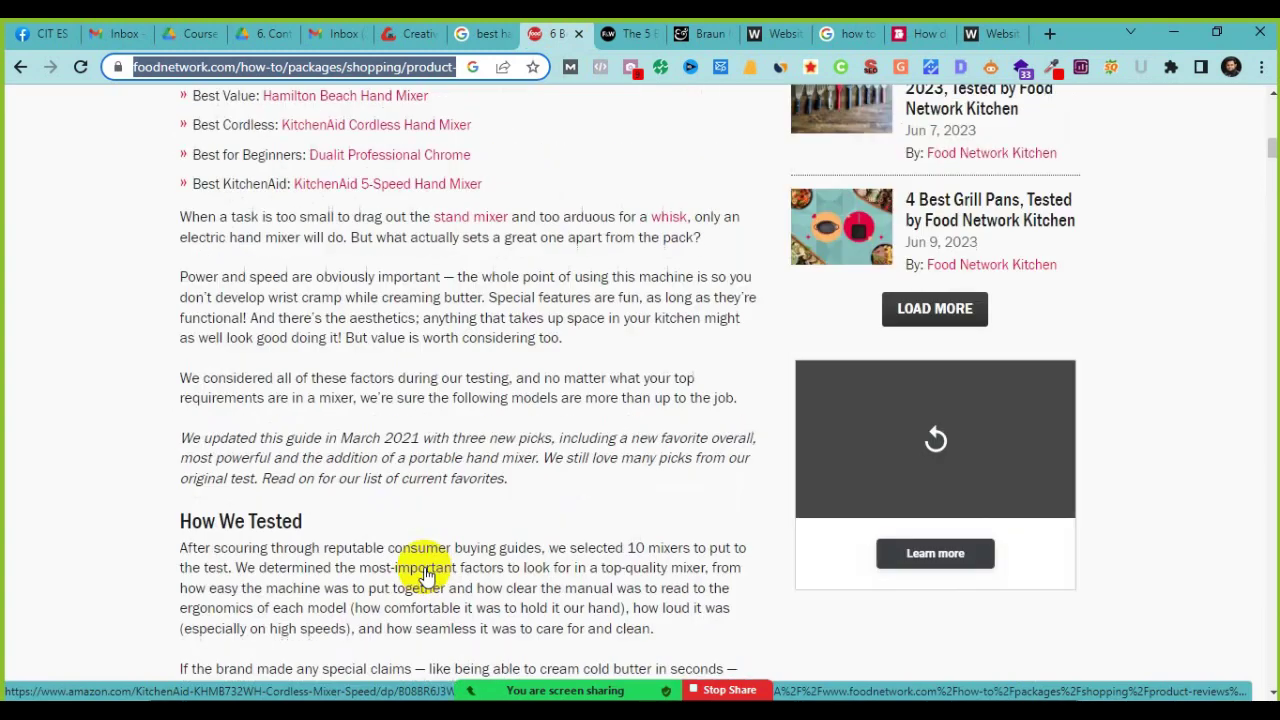
scroll(423, 573, up, 3)
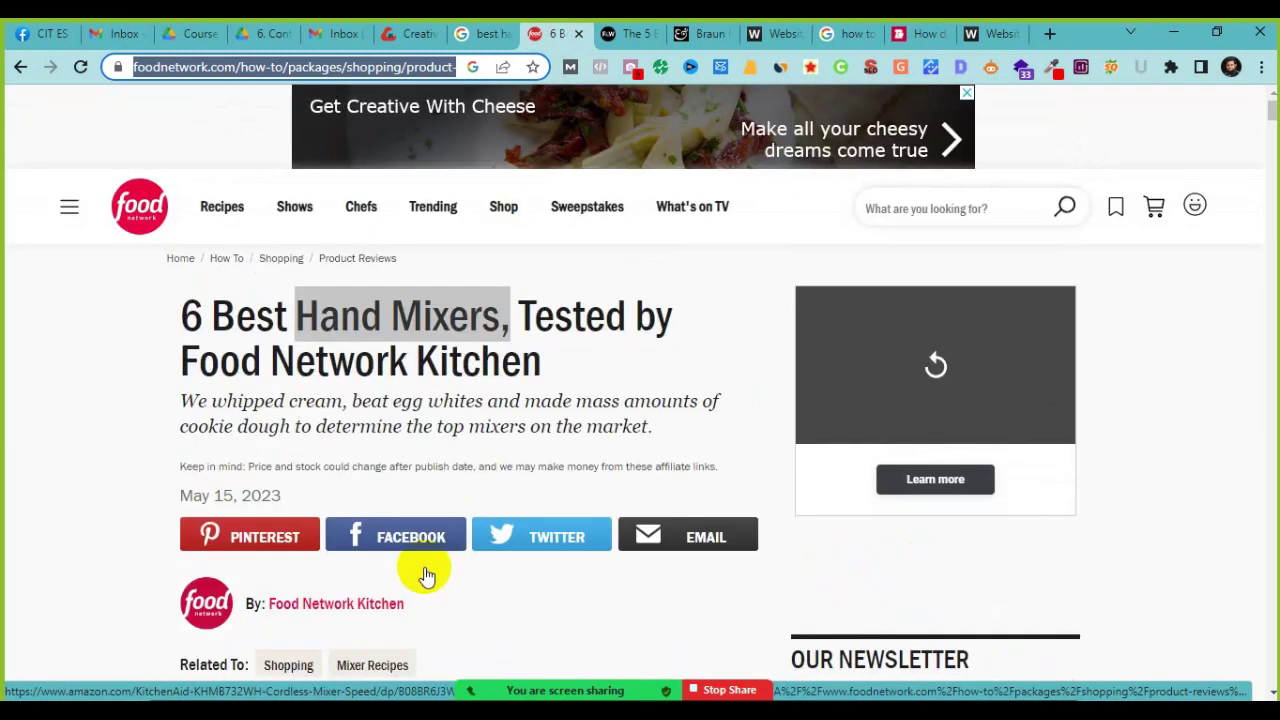
click(370, 66)
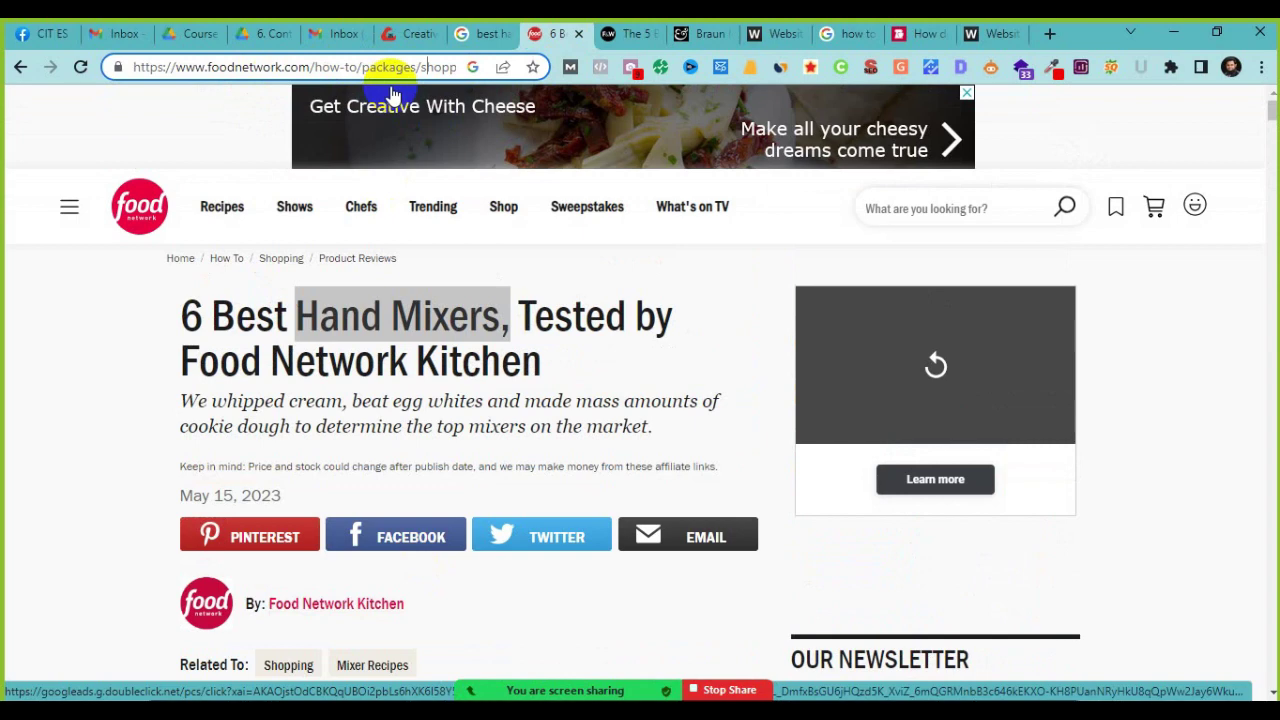
Step: Review the Food Network article body from the introduction and "How We Tested" down to the KitchenAid Cordless Hand Mixer section
scroll(306, 375, down, 15)
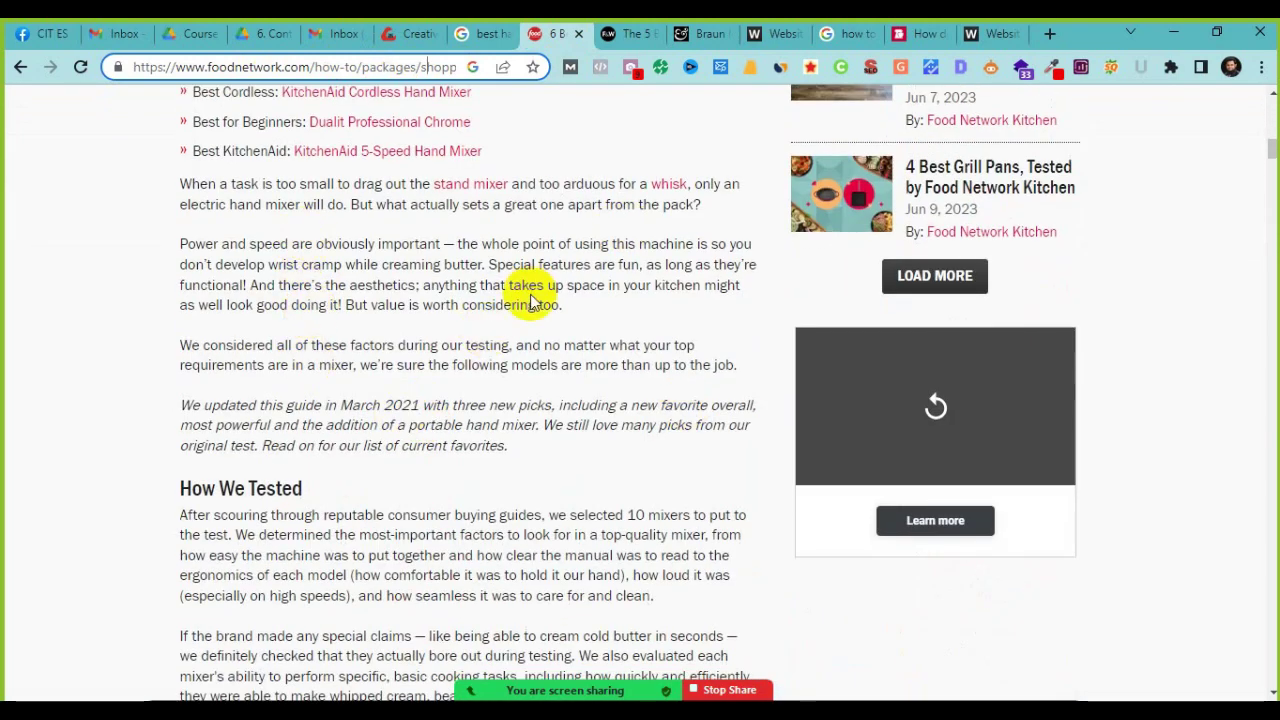
scroll(562, 395, down, 3)
scroll(562, 395, down, 15)
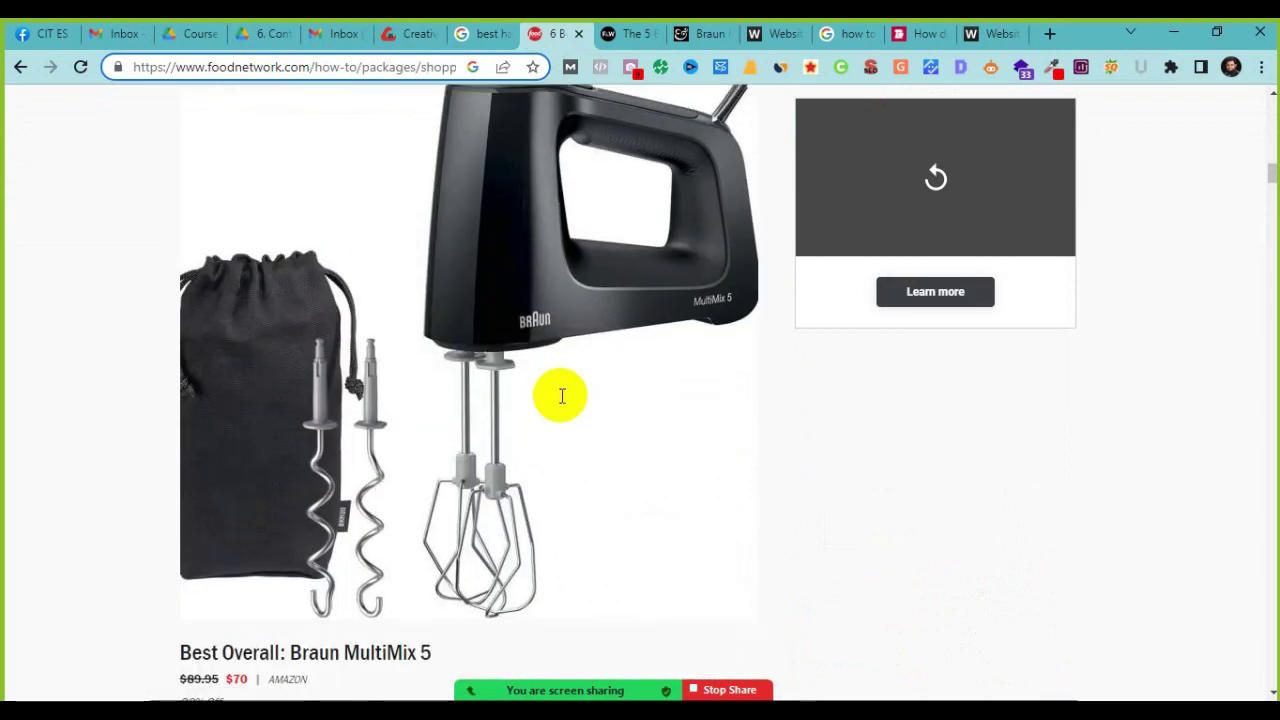
scroll(560, 396, down, 15)
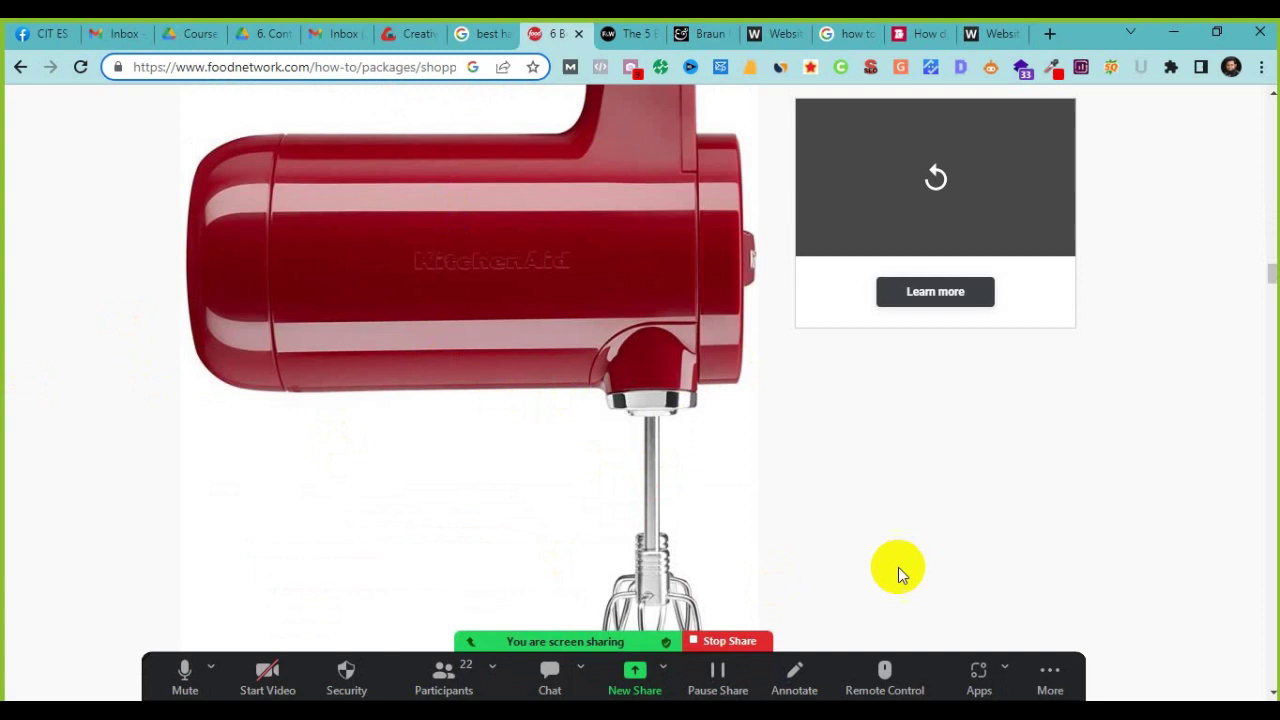
scroll(915, 577, down, 5)
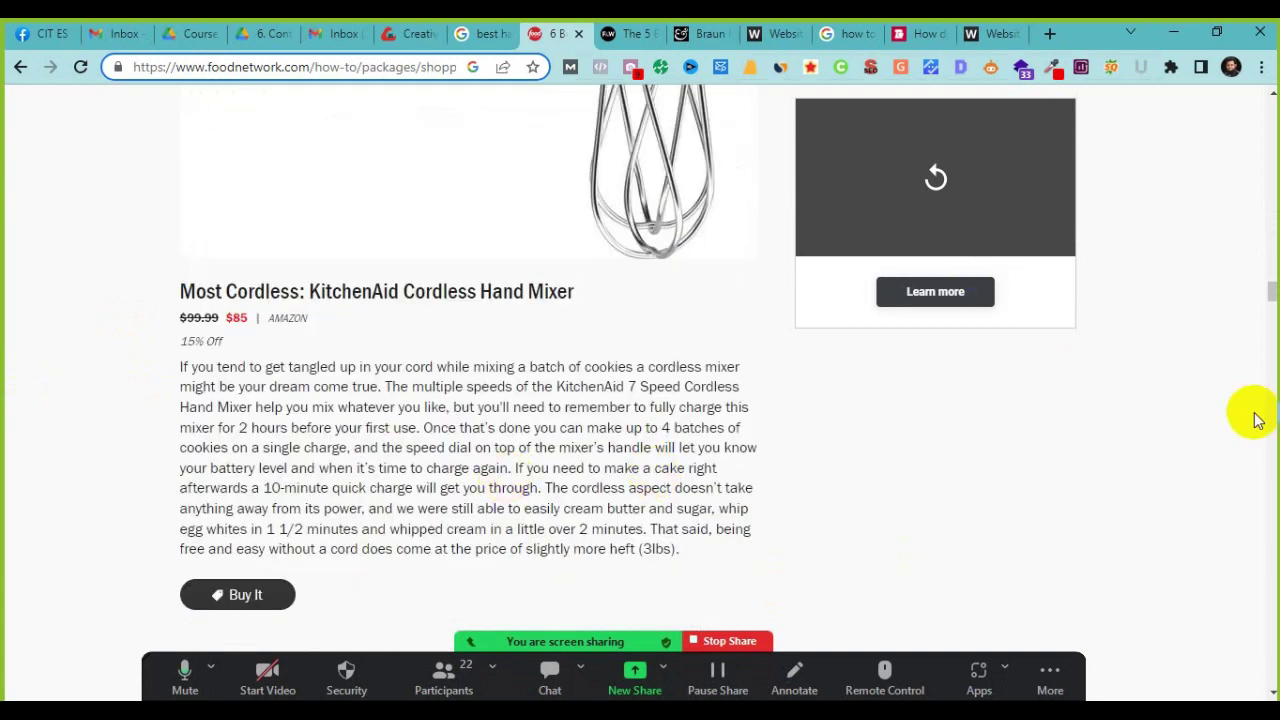
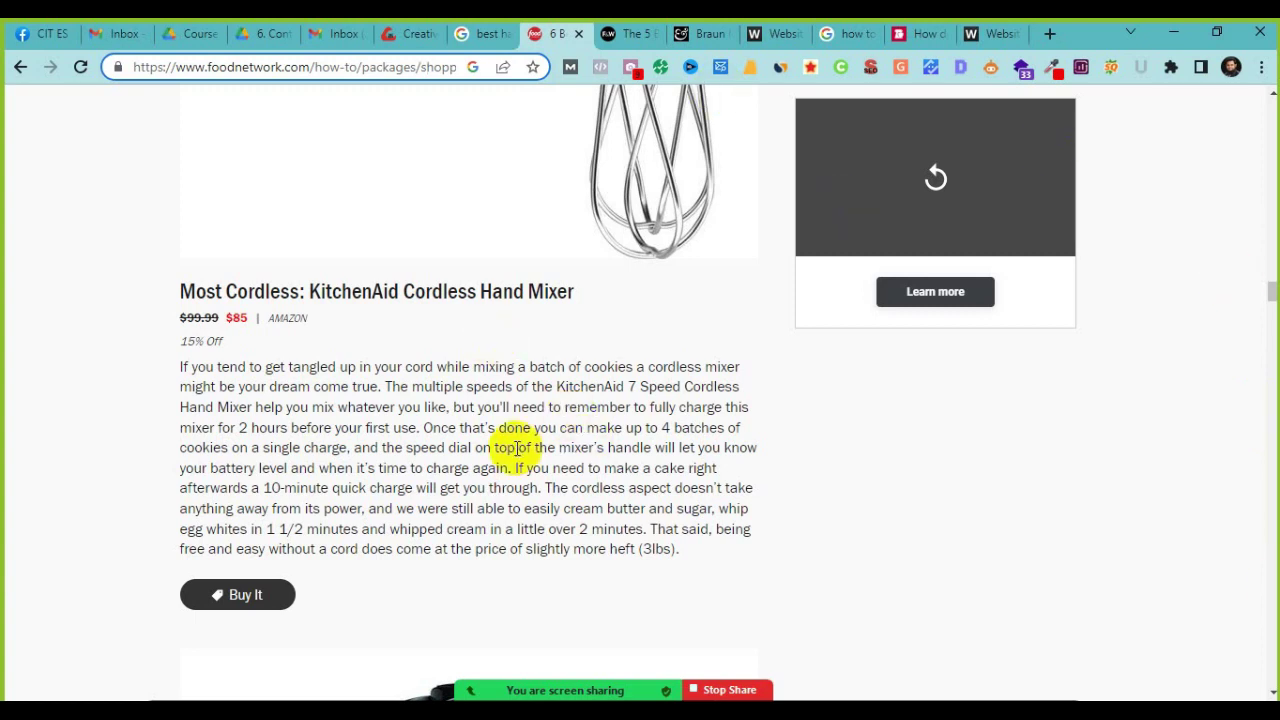
scroll(525, 445, down, 3)
scroll(530, 445, up, 6)
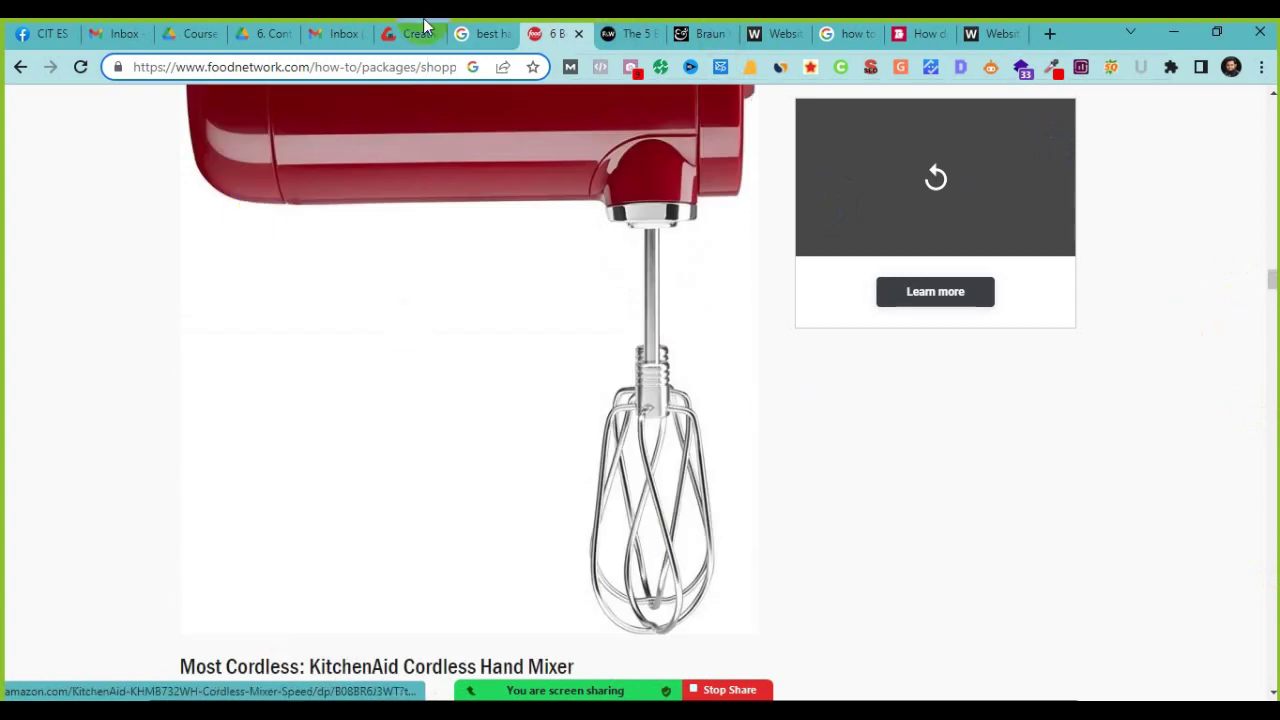
Step: Switch to the Word document and highlight the keyword placement item, "Update frequency" and the word "density" under Content strategy
key(alt+Tab)
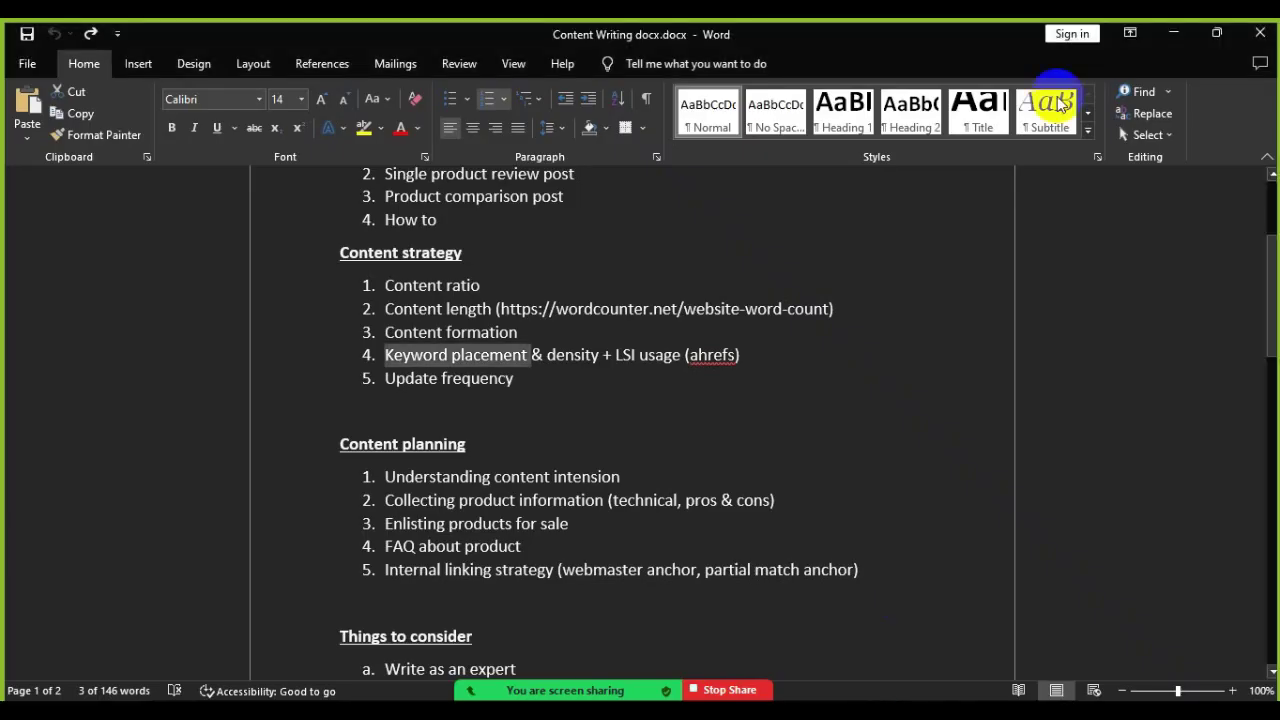
click(386, 354)
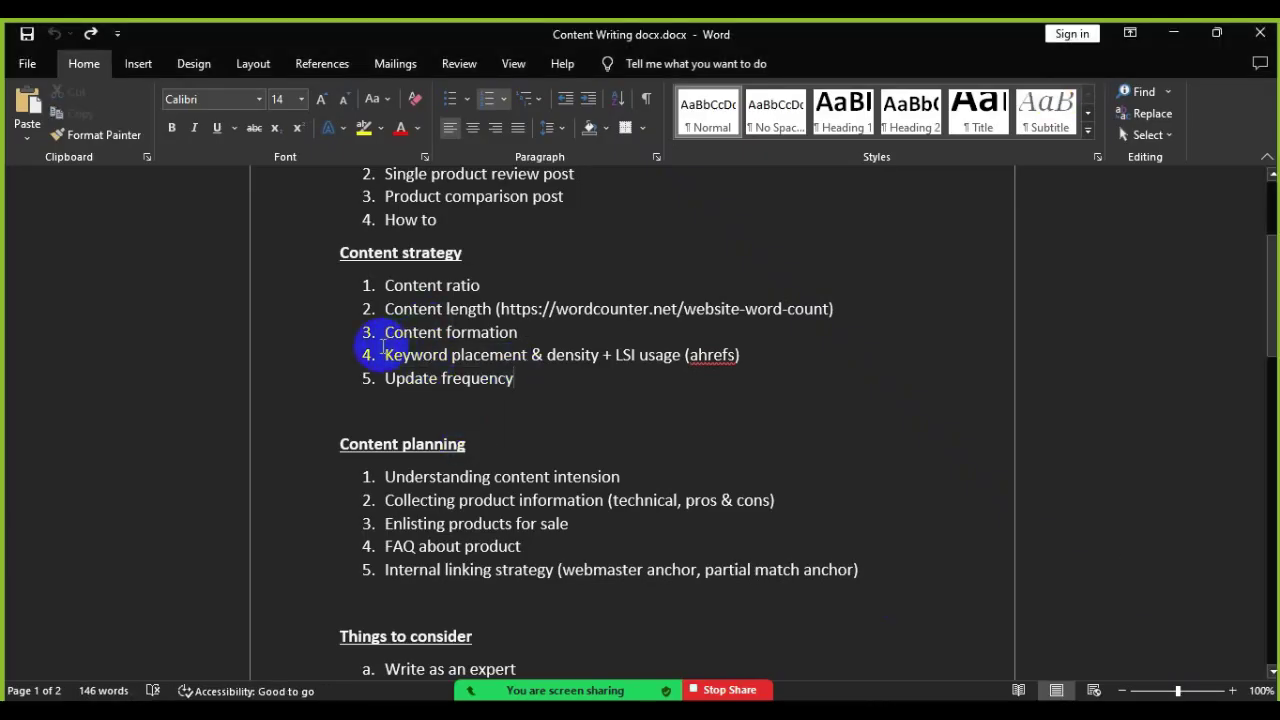
triple_click(718, 354)
click(593, 438)
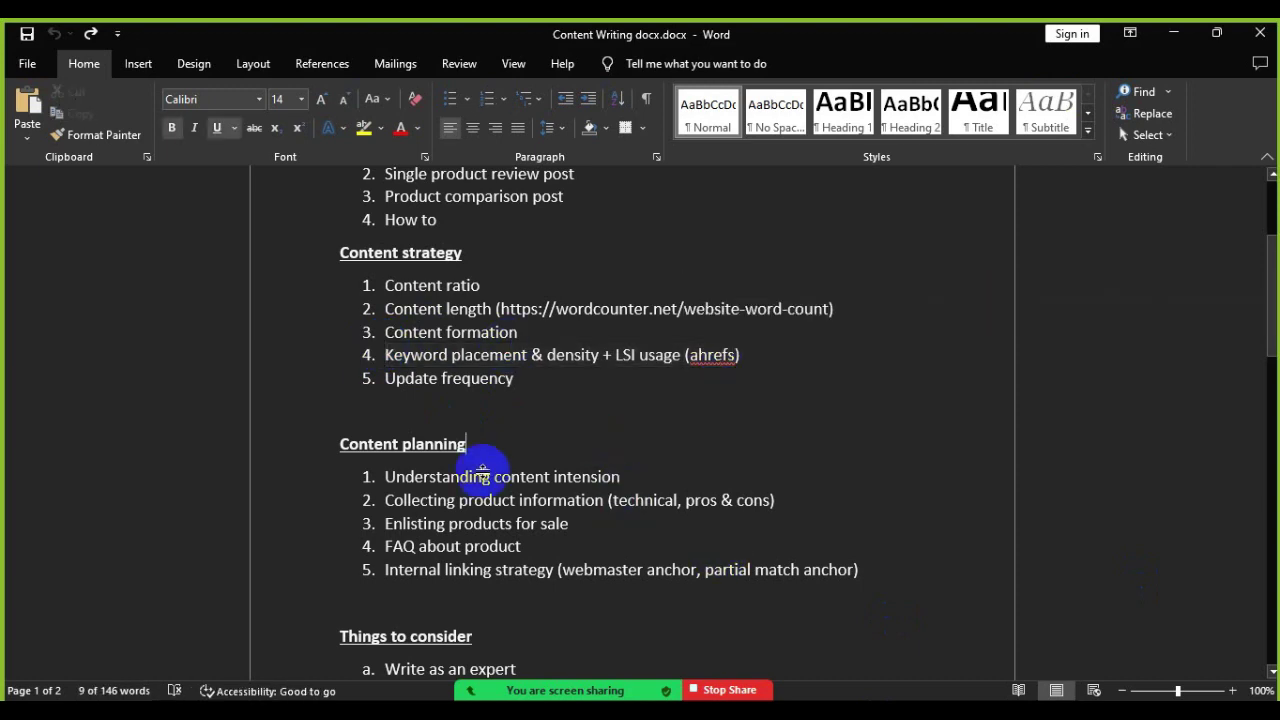
drag(373, 377, 514, 383)
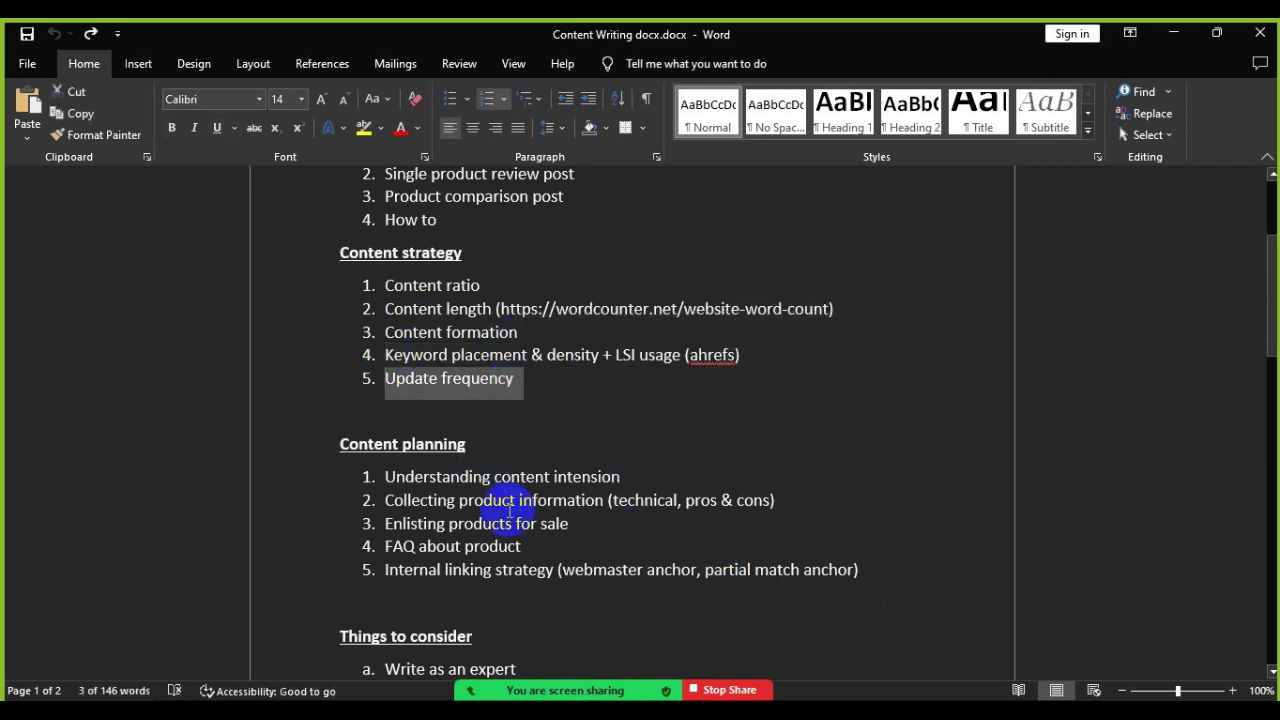
click(683, 389)
drag(547, 357, 600, 370)
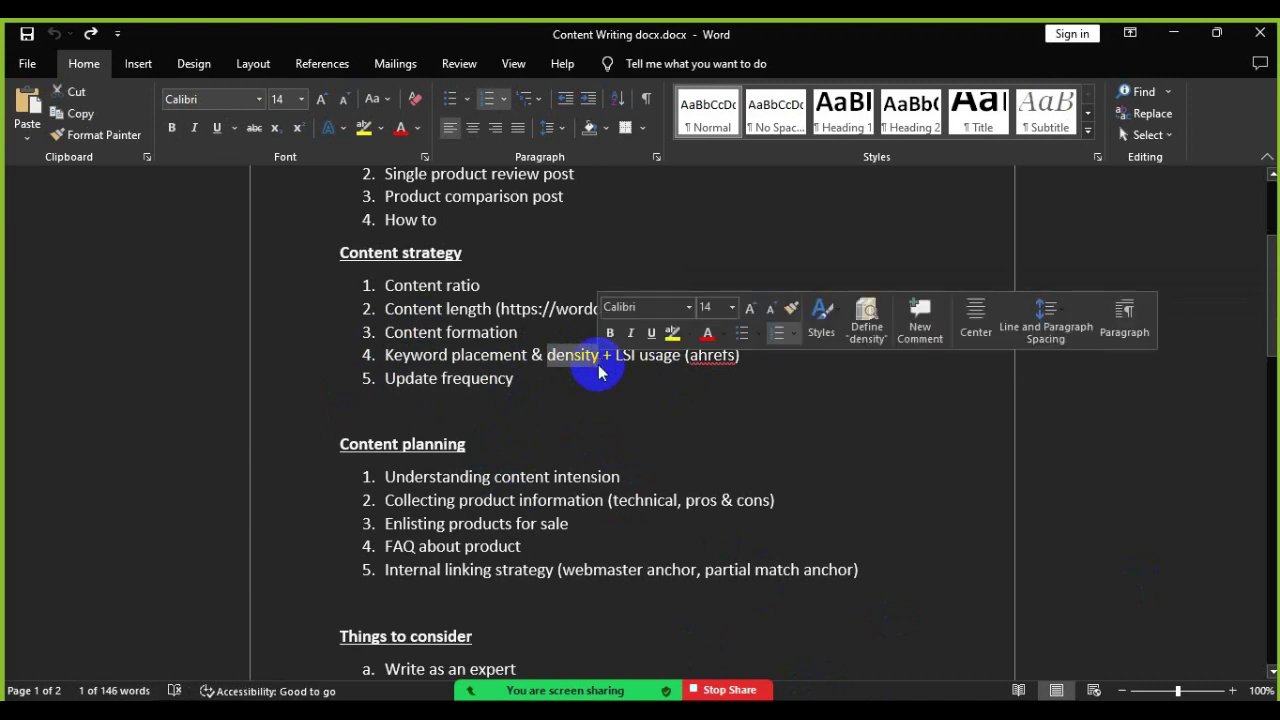
Step: Switch to the untitled Notepad note and add the line "2000 words: Best hand mixer" below the content ratios
click(440, 698)
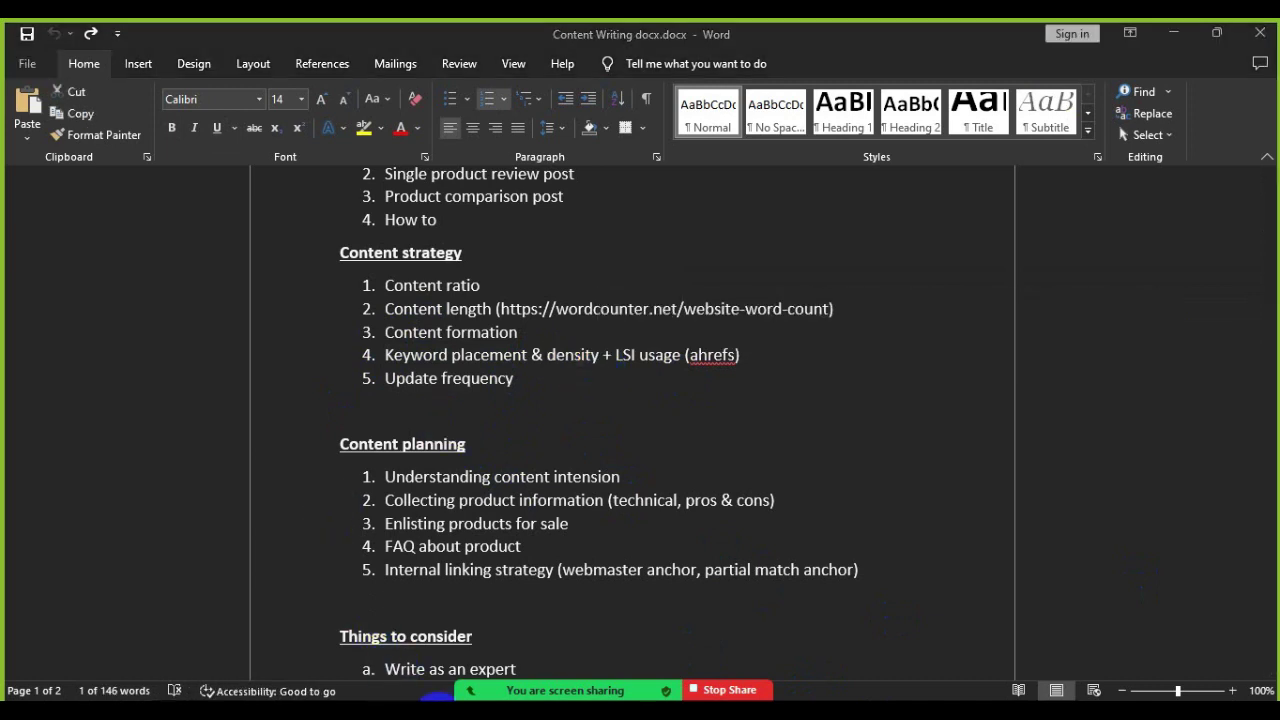
key(Return)
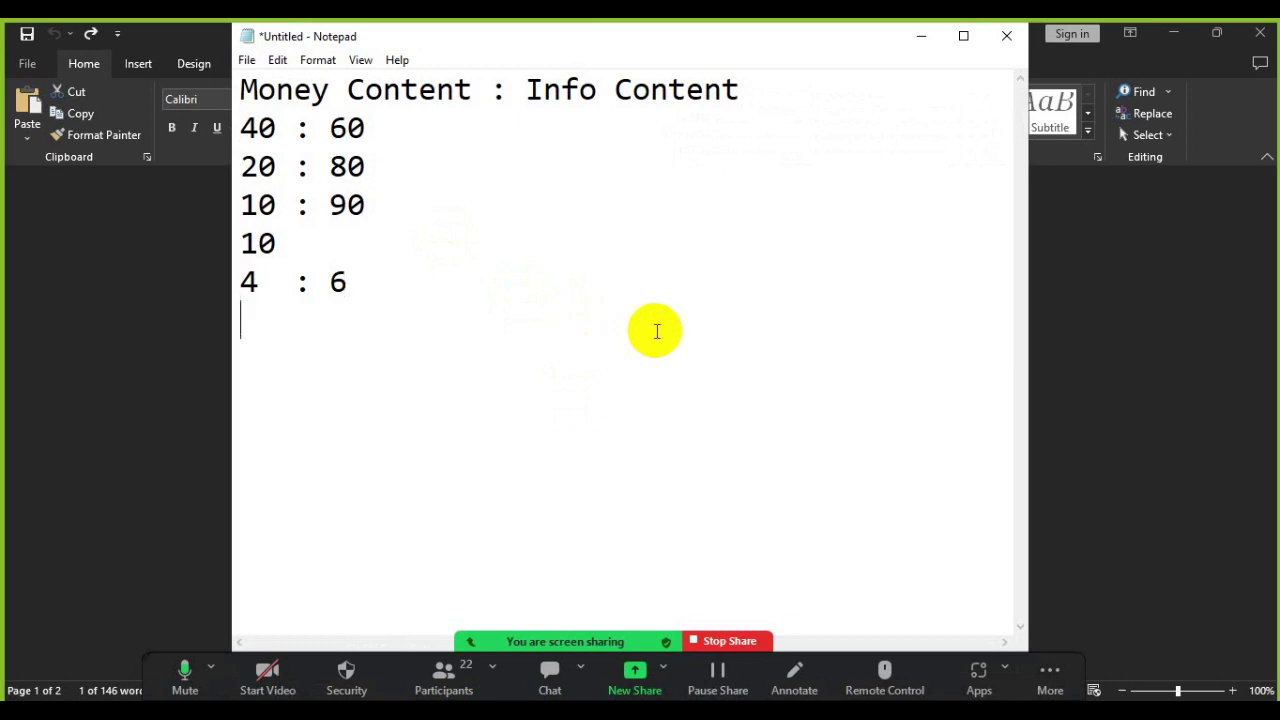
text(2000 words)
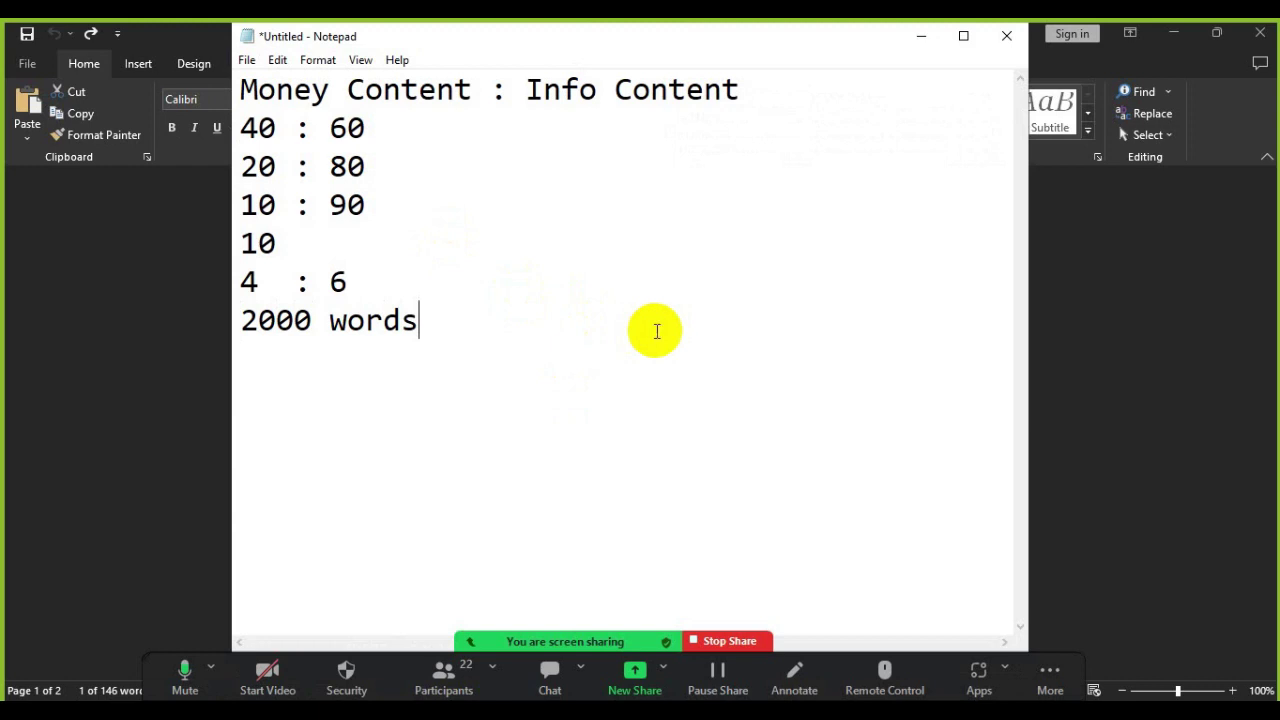
text(: Best hand mixer)
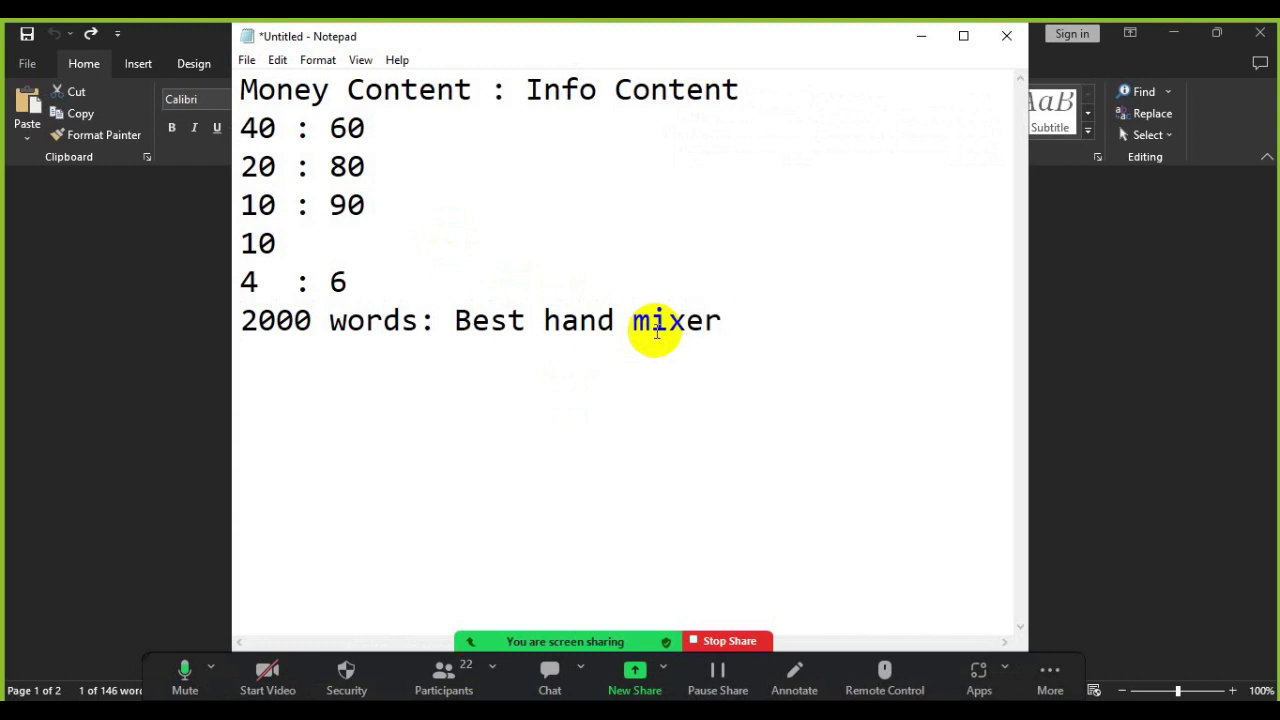
Step: Highlight the 2000 word count in the note and calculate 2000 × 0.5 ÷ 100 in Calculator, placed beside the text
drag(312, 320, 240, 320)
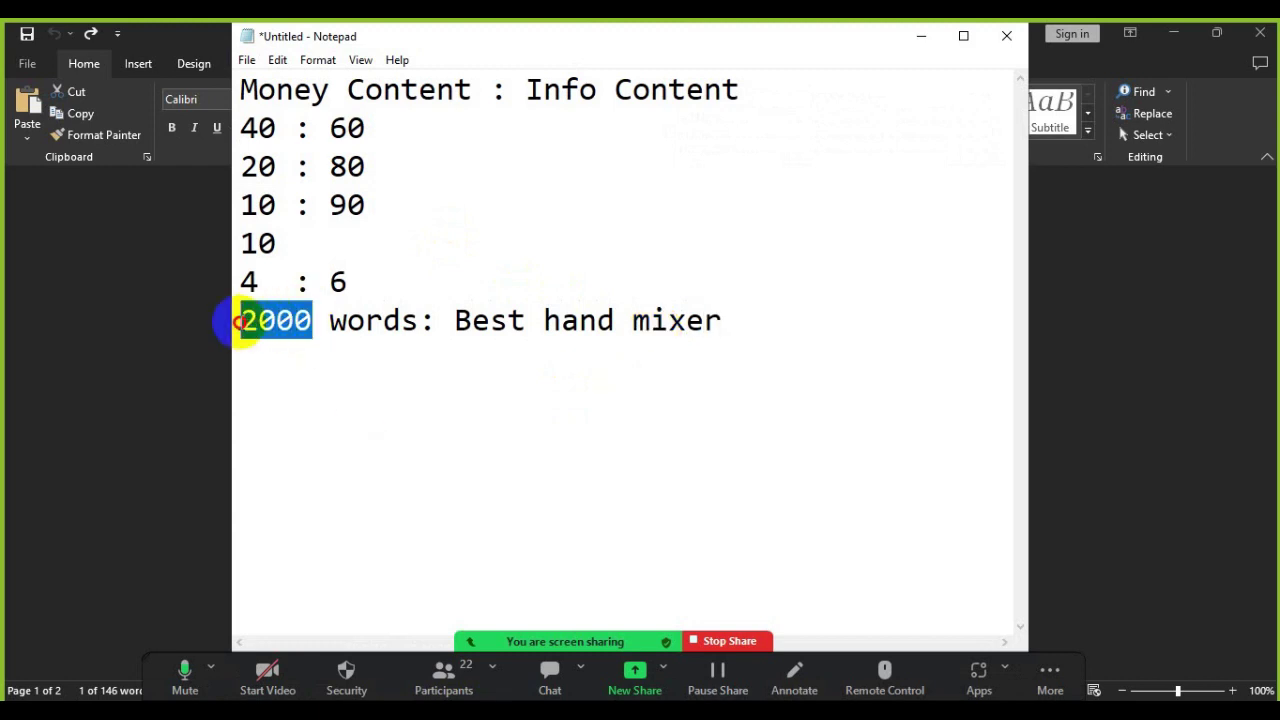
click(930, 700)
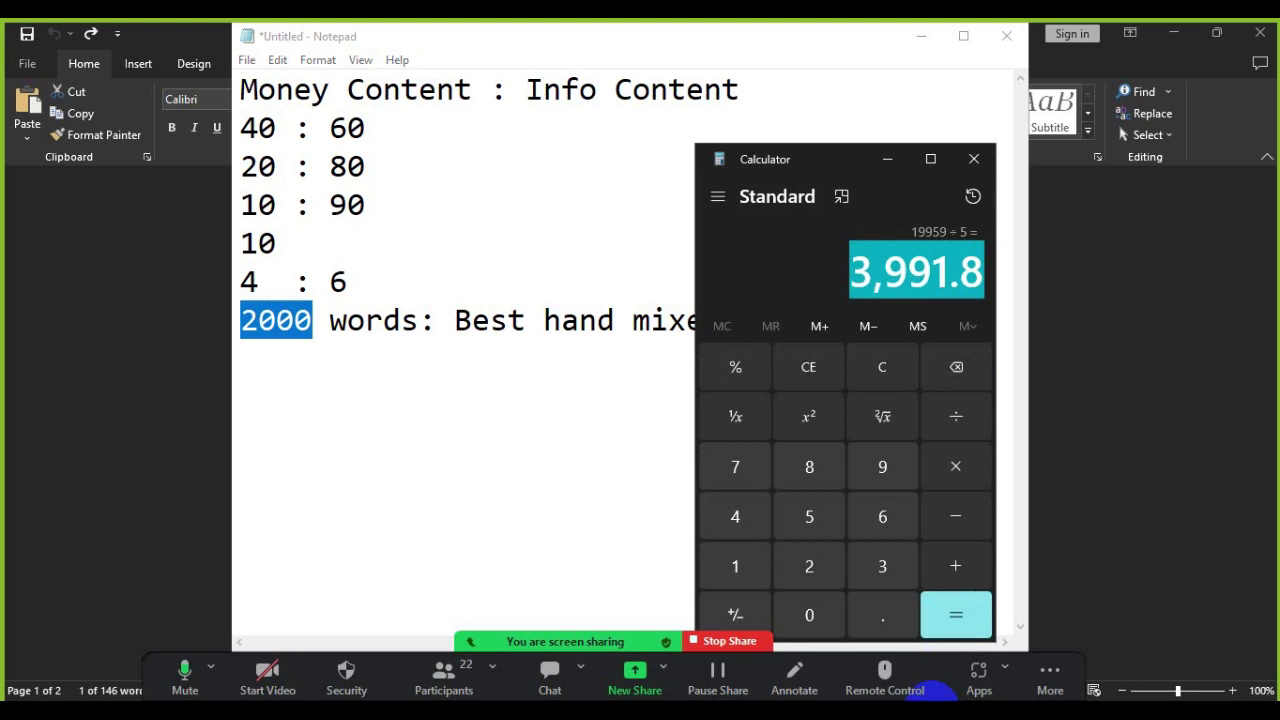
click(888, 378)
drag(832, 172, 942, 120)
text(200)
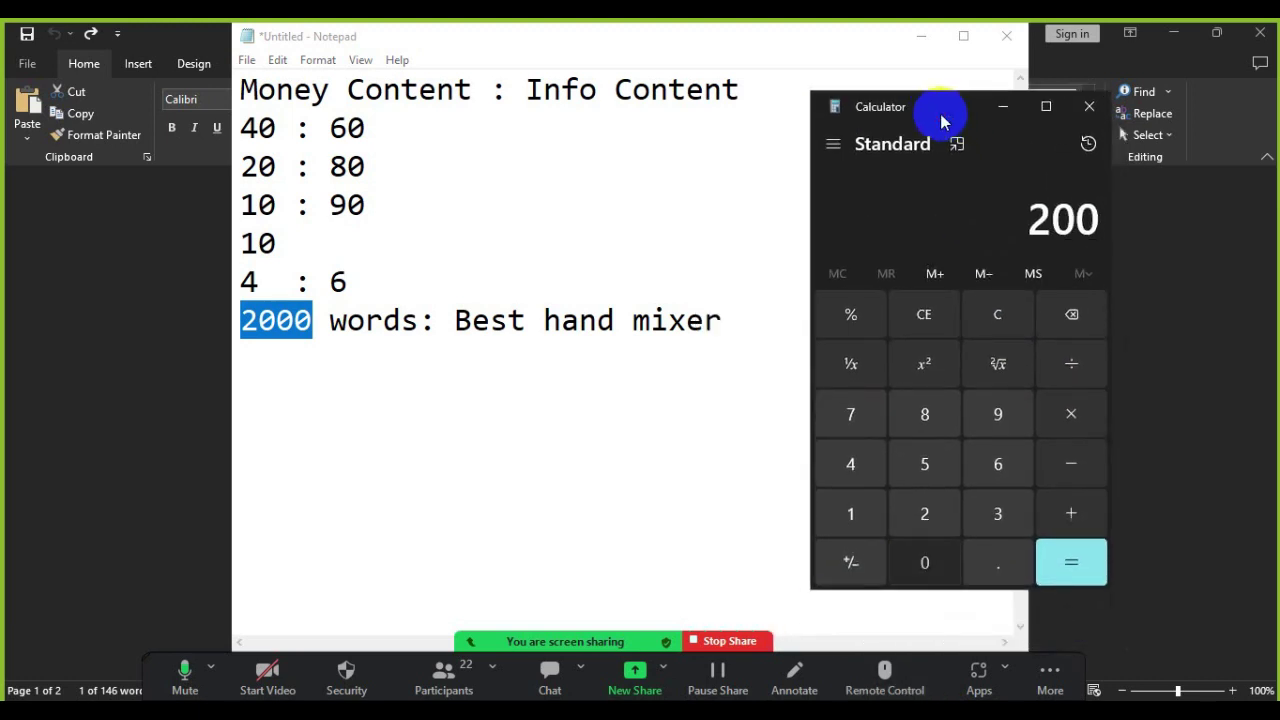
text(0*0.5/100)
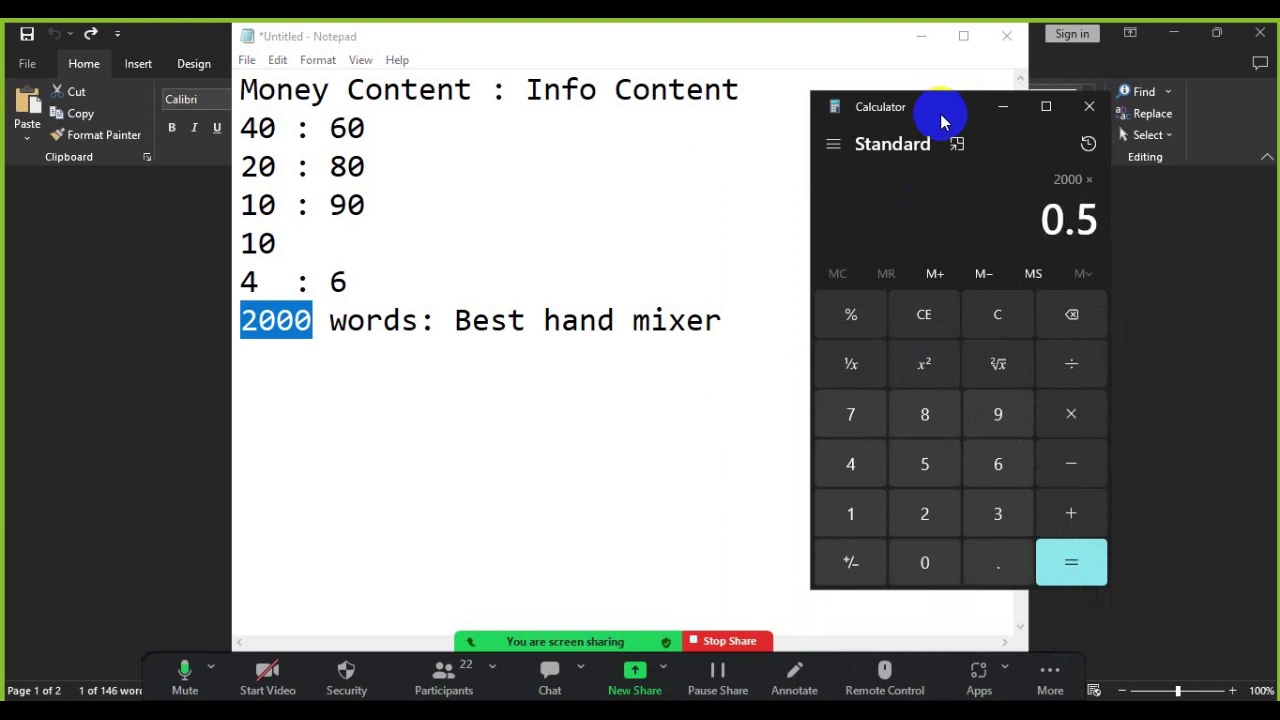
key(Return)
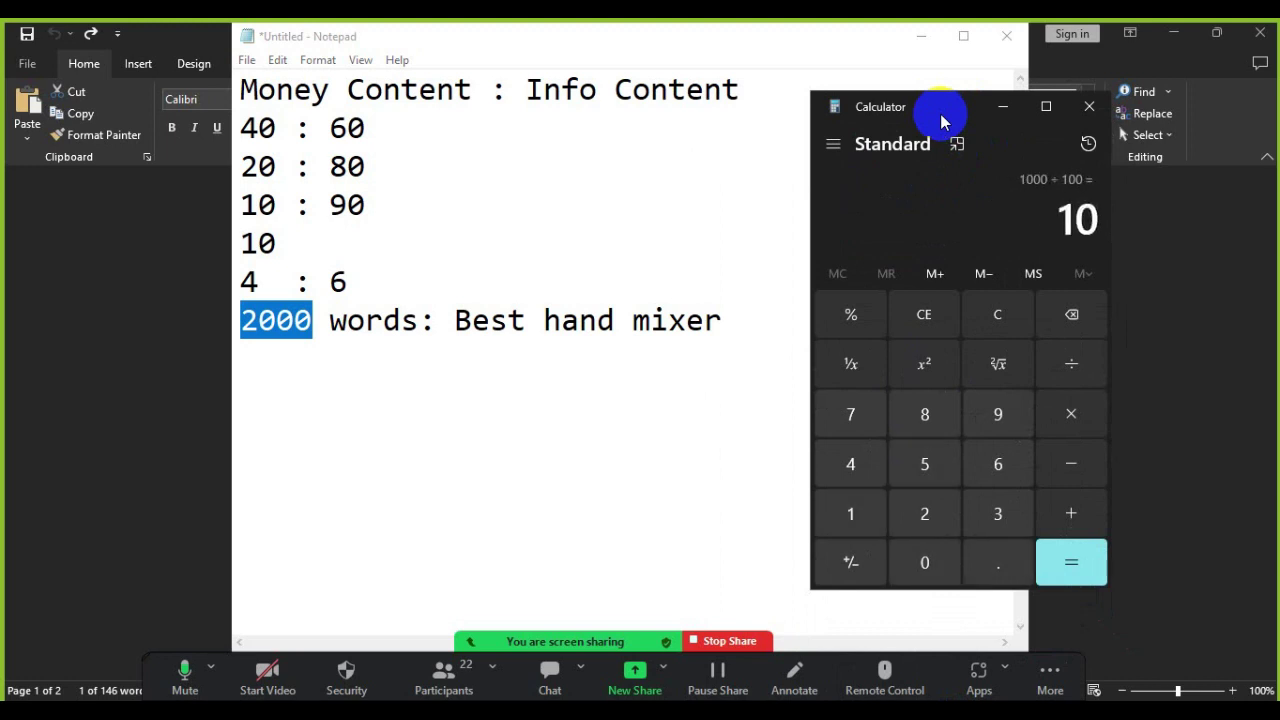
Step: Put Calculator away, enter 10 on a new line of the note, and highlight the phrase "Best hand mixer" above it
click(1003, 106)
key(Return)
text(10)
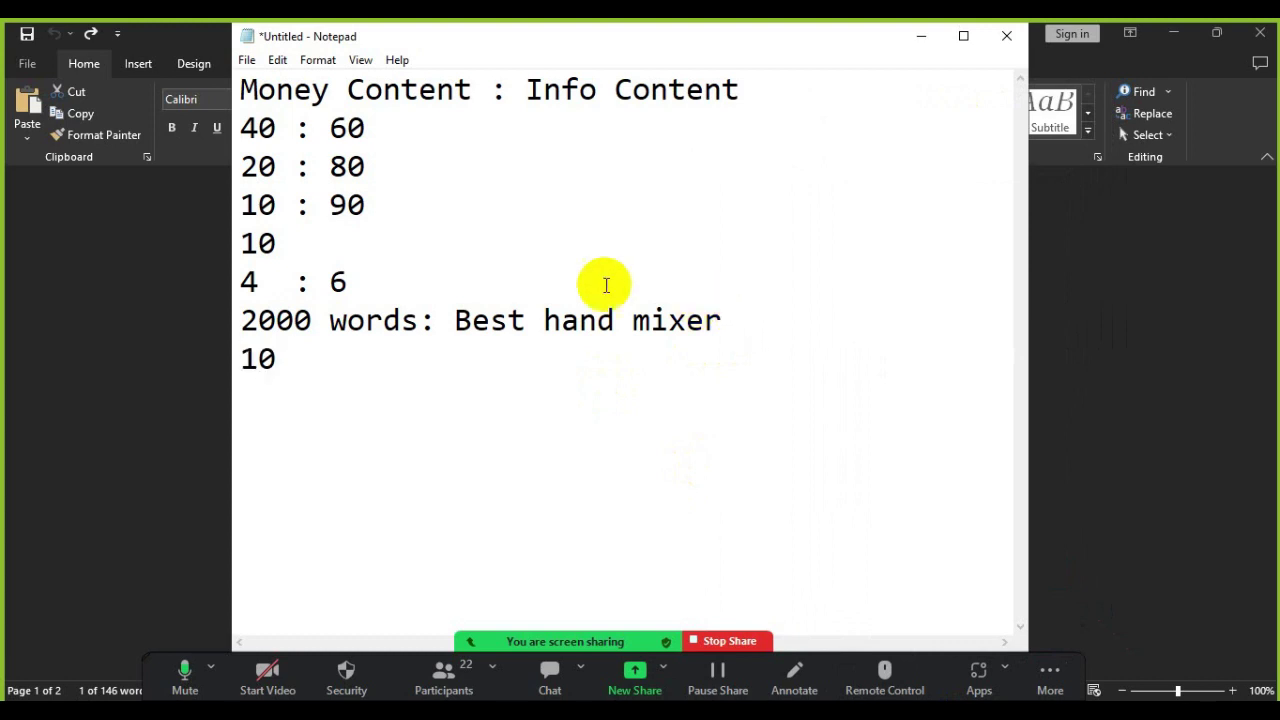
drag(455, 321, 657, 323)
drag(478, 326, 455, 322)
drag(636, 323, 731, 335)
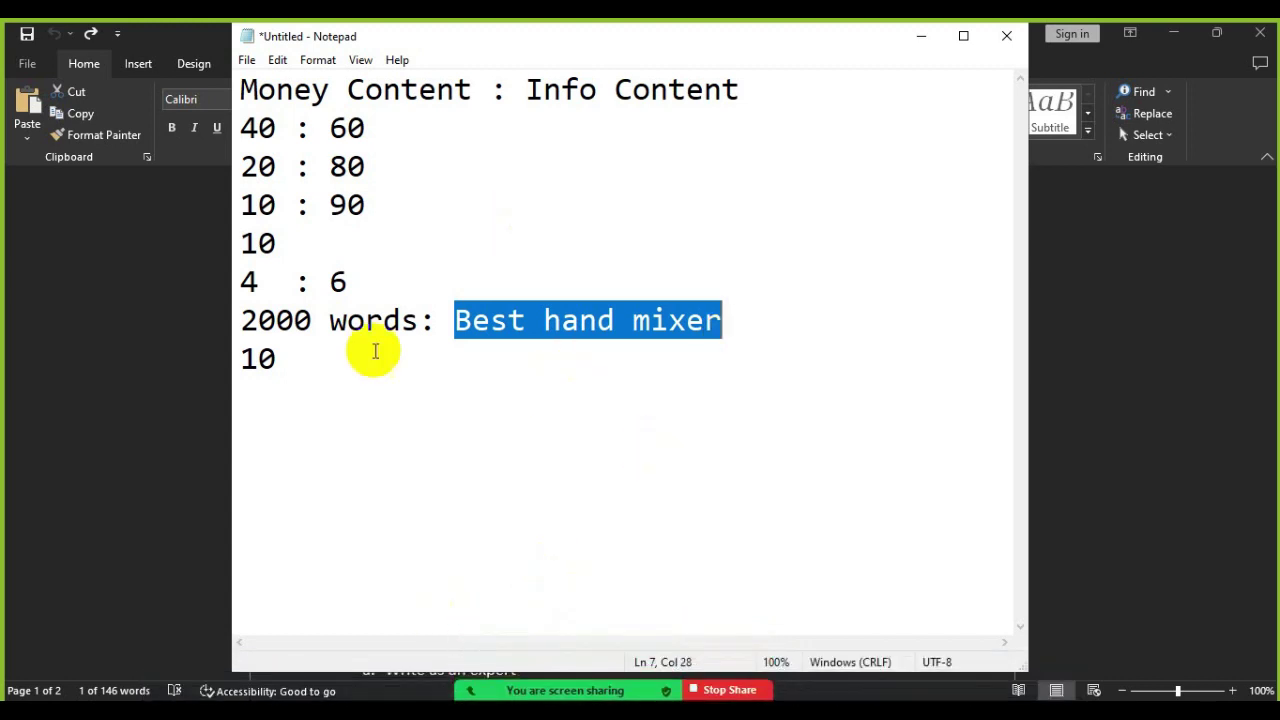
Step: Return to the Word document, highlight "Update frequency" under Content strategy, and switch back to the Food Network article in the browser
click(893, 706)
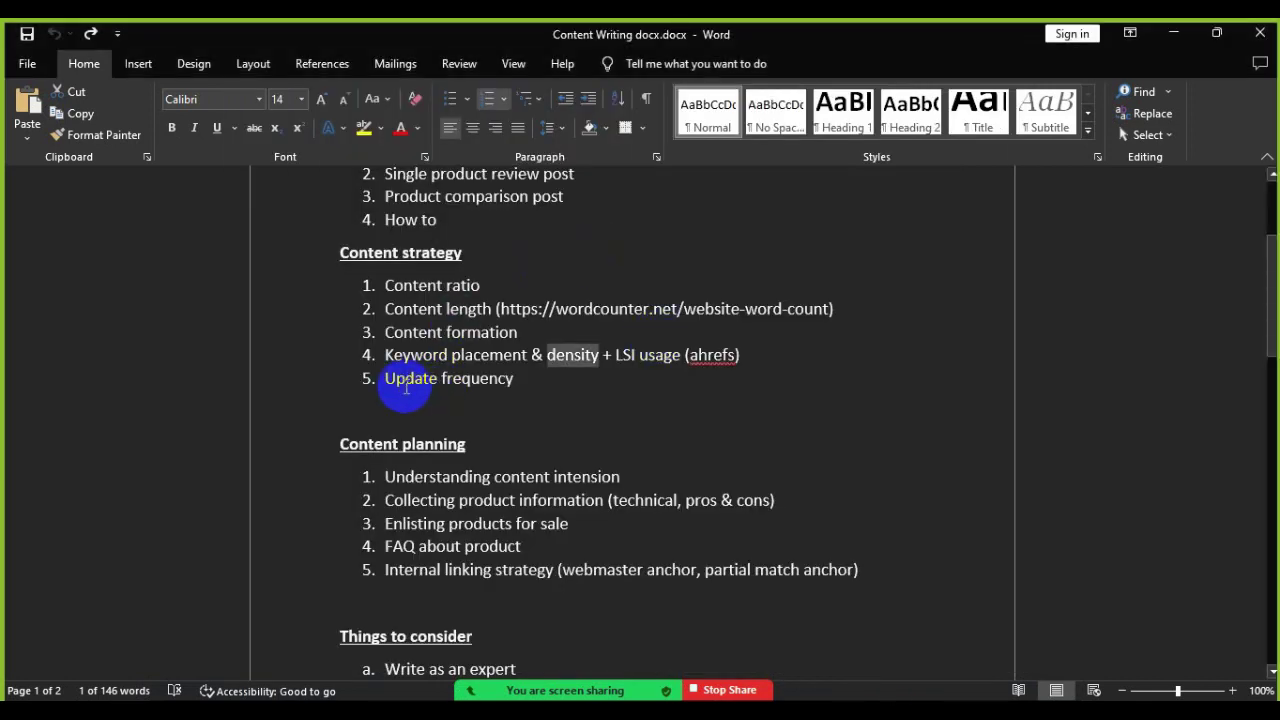
drag(385, 377, 536, 378)
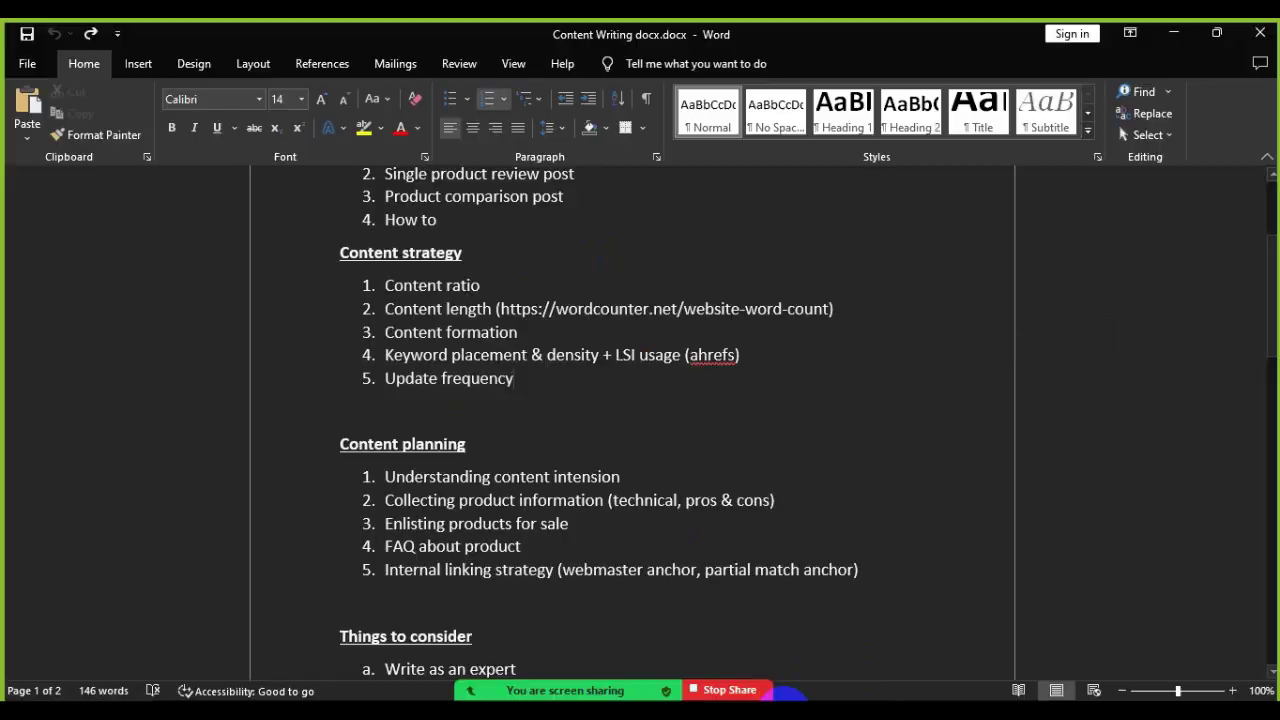
key(alt+Tab)
Step: Review the Food Network article back up through the product sections and the March 2021 update note to the lead image
scroll(5, 314, up, 5)
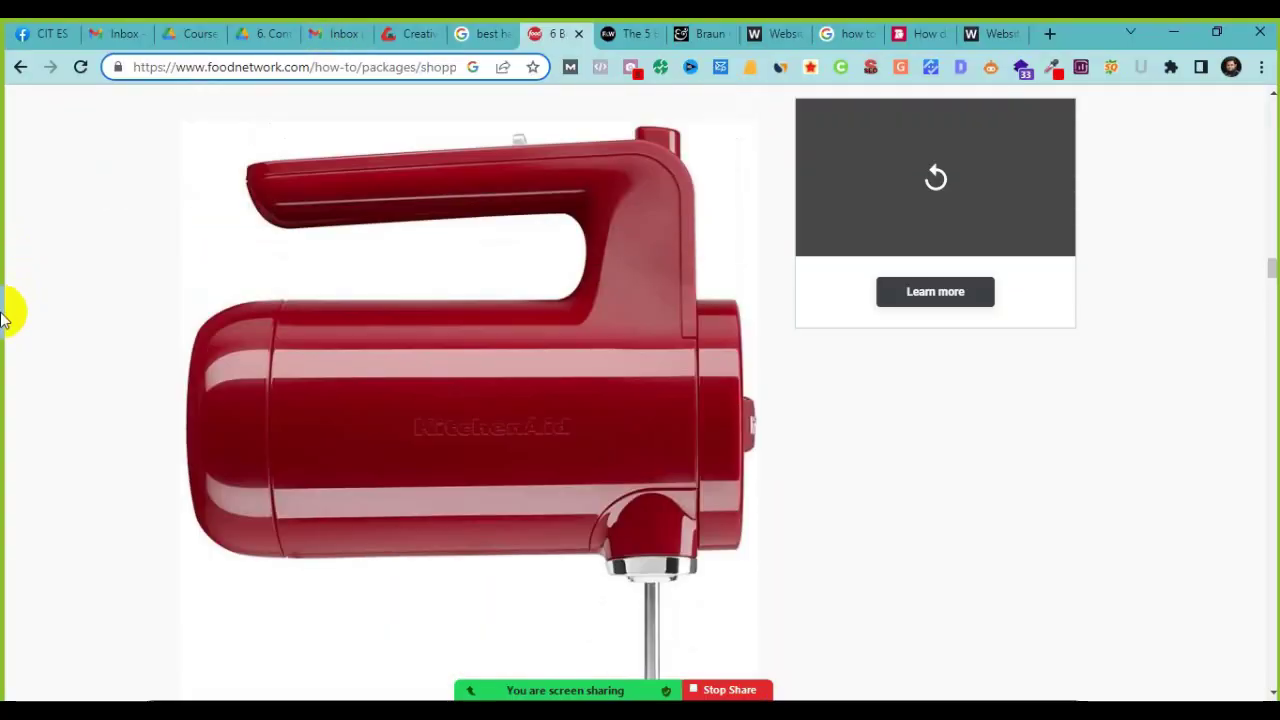
scroll(5, 314, up, 12)
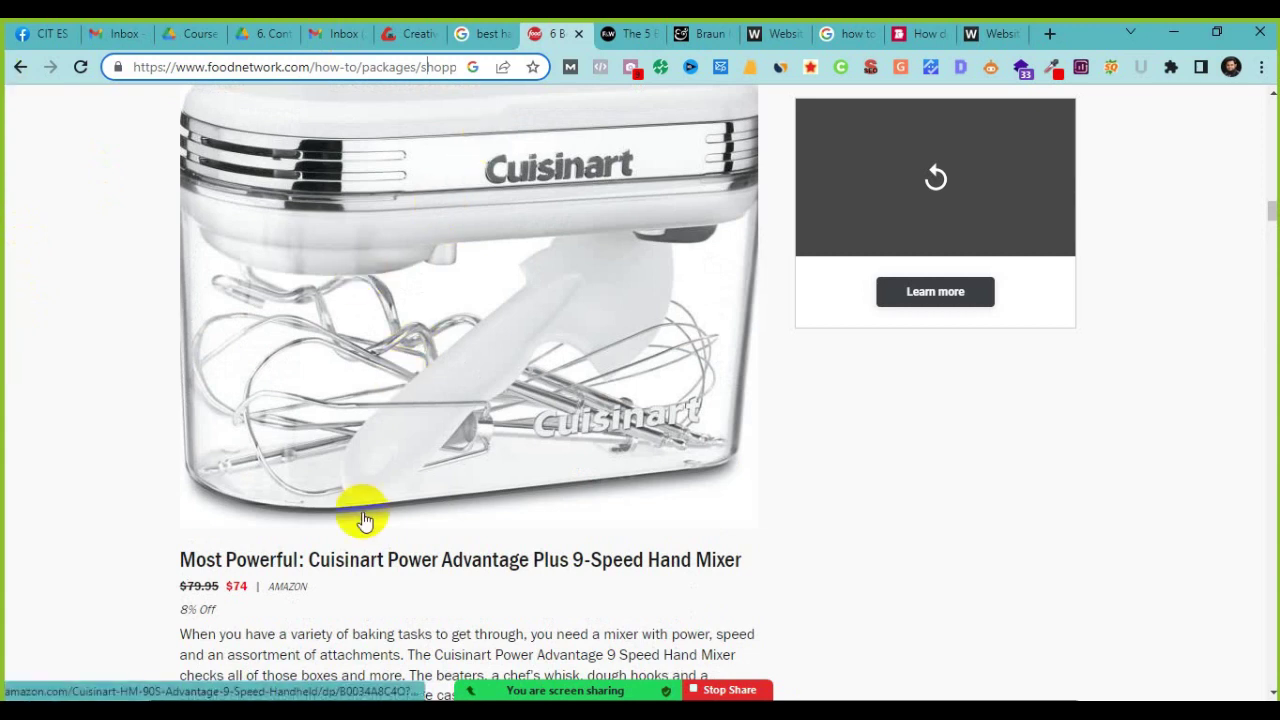
scroll(362, 518, up, 4)
scroll(364, 520, up, 10)
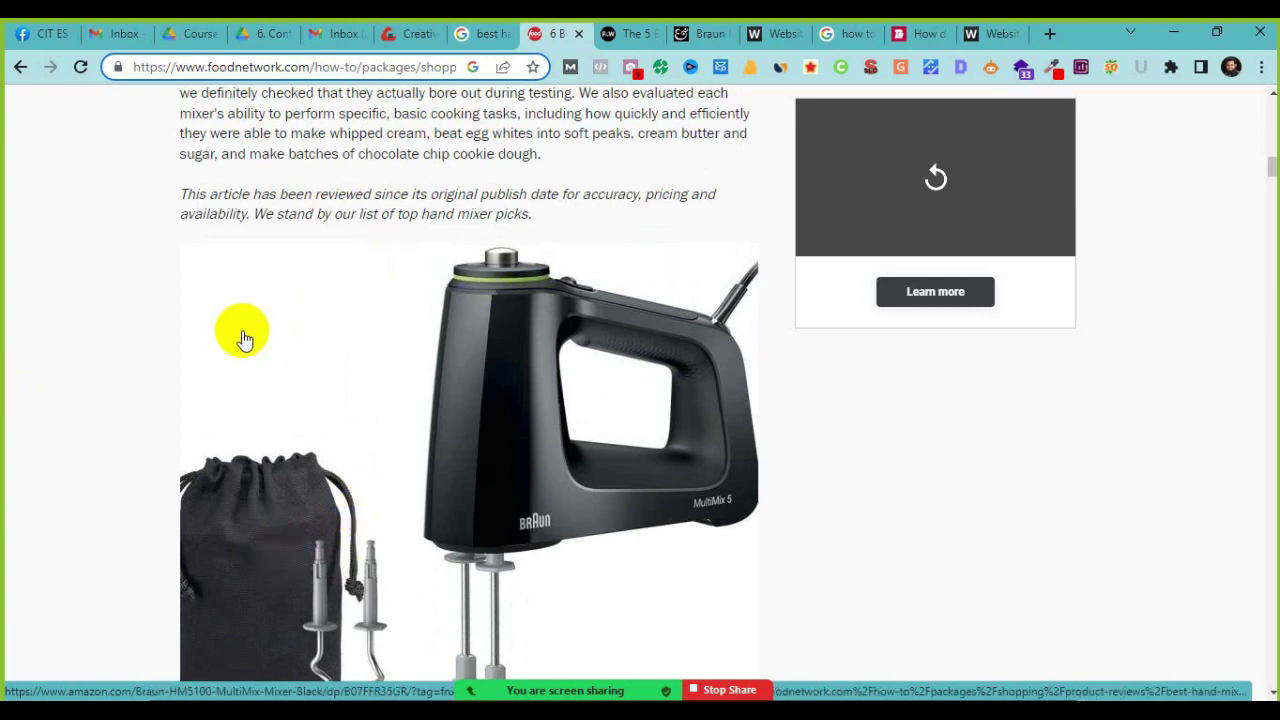
scroll(240, 337, up, 5)
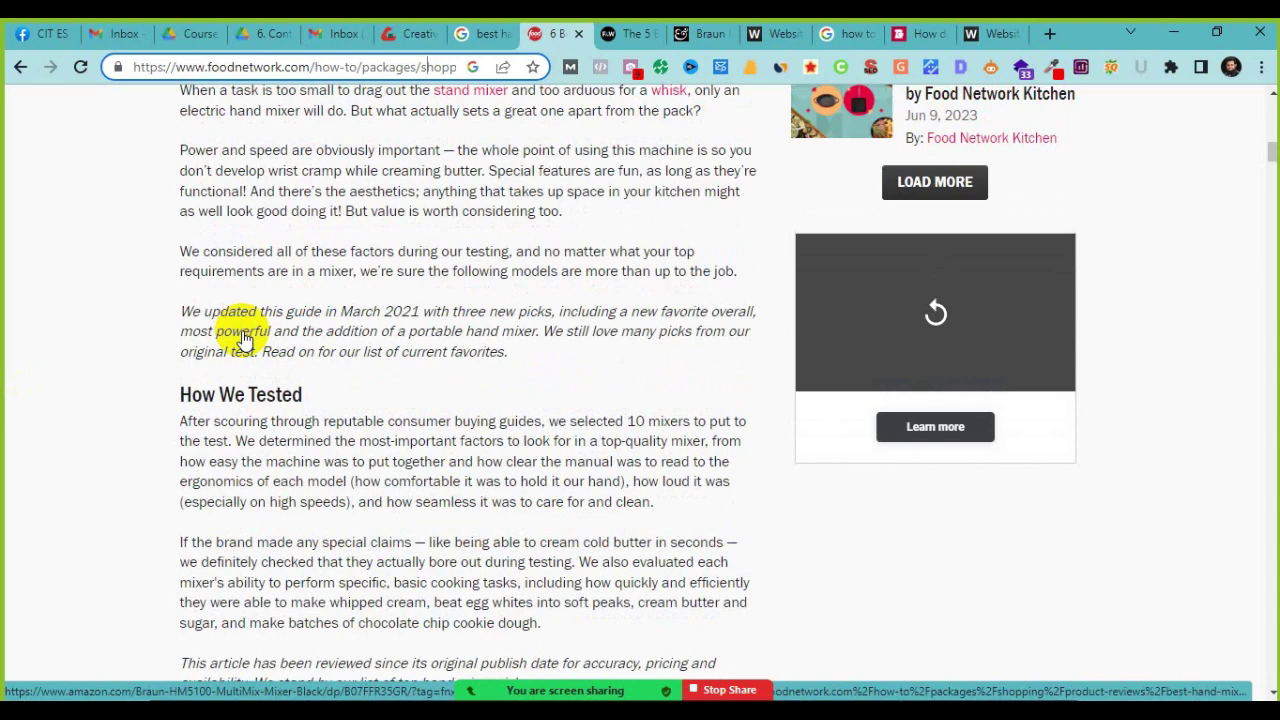
scroll(243, 340, up, 4)
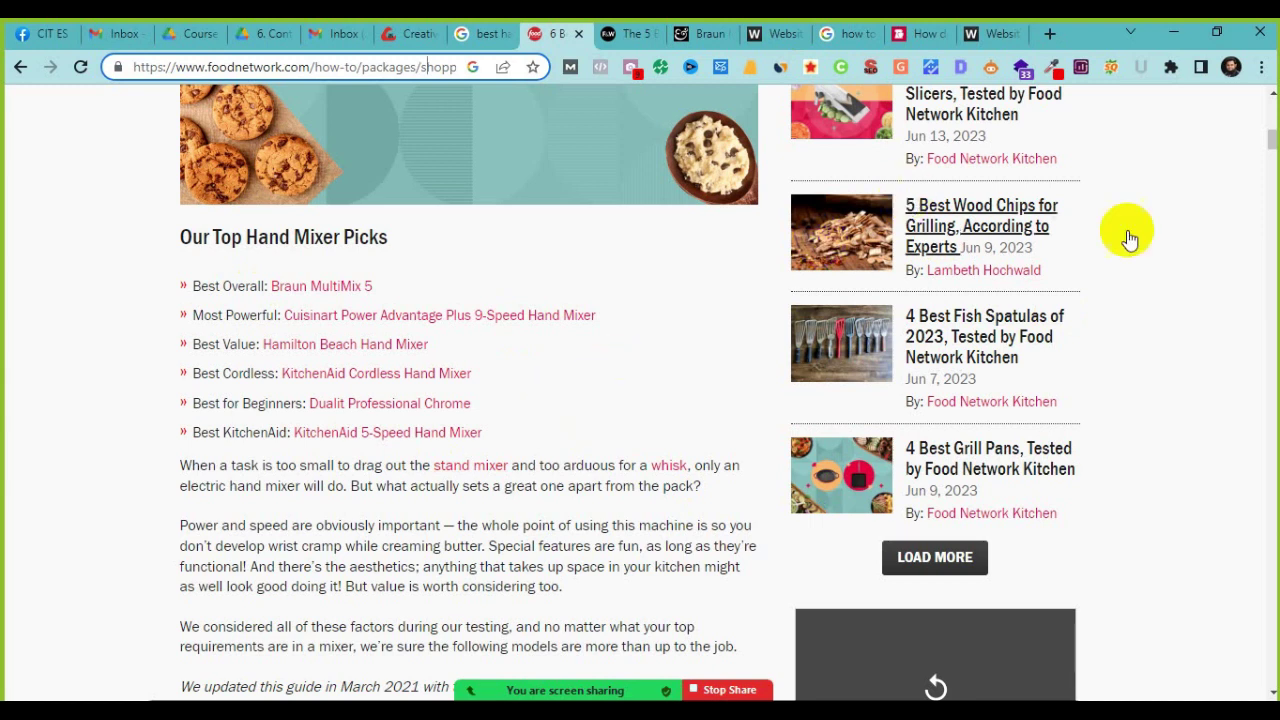
scroll(1185, 273, up, 4)
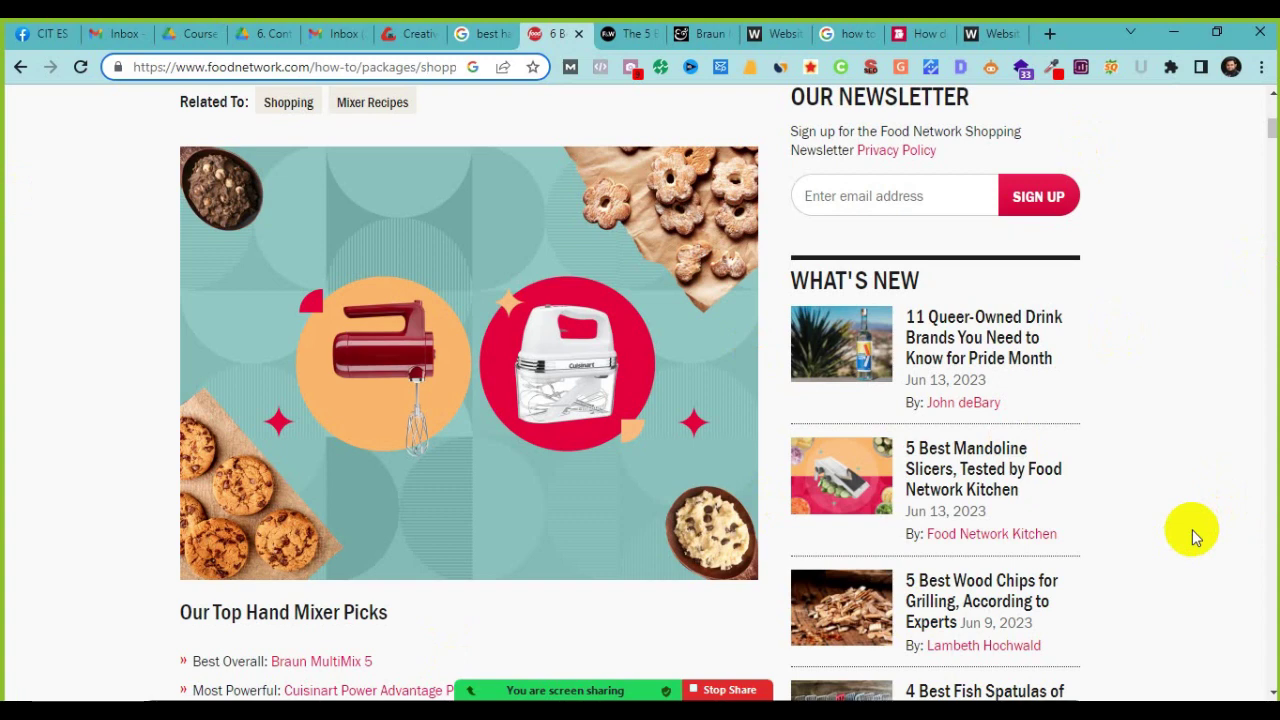
Step: Show the "Our Top Hand Mixer Picks" list in the Food Network article, then switch to the Word document's Content strategy and Content planning lists
scroll(34, 543, down, 4)
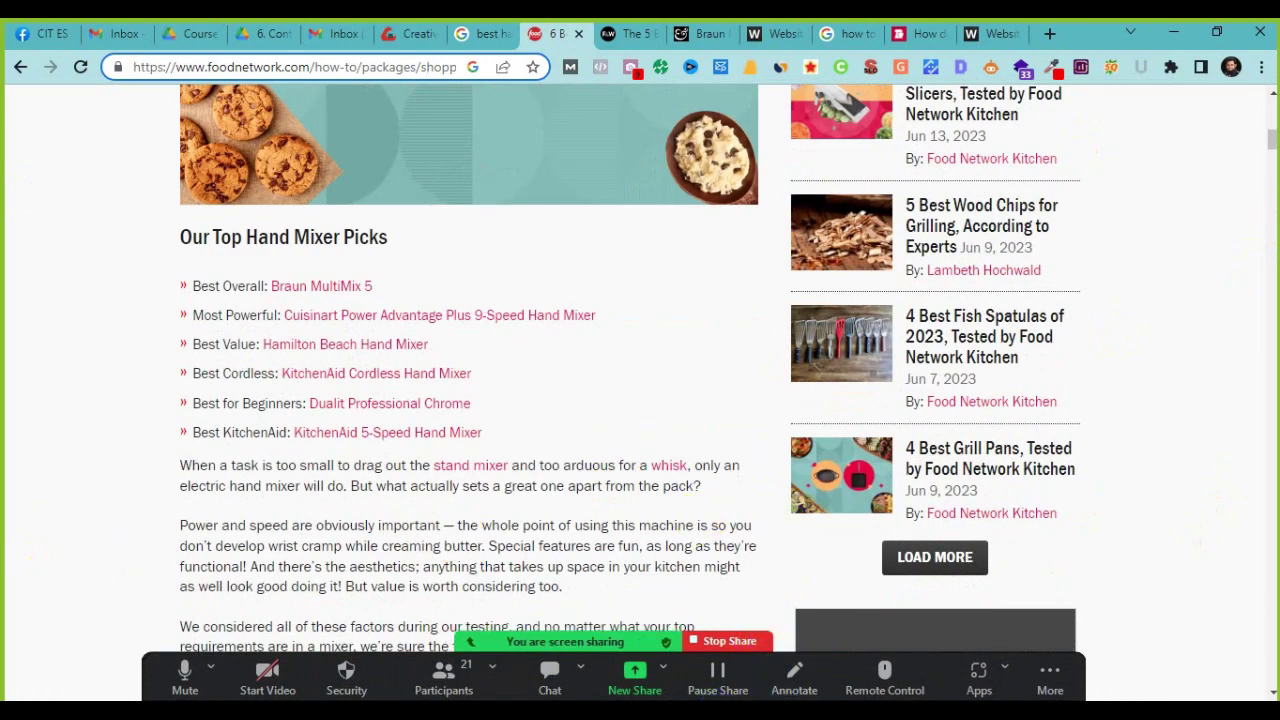
mouse_move(877, 715)
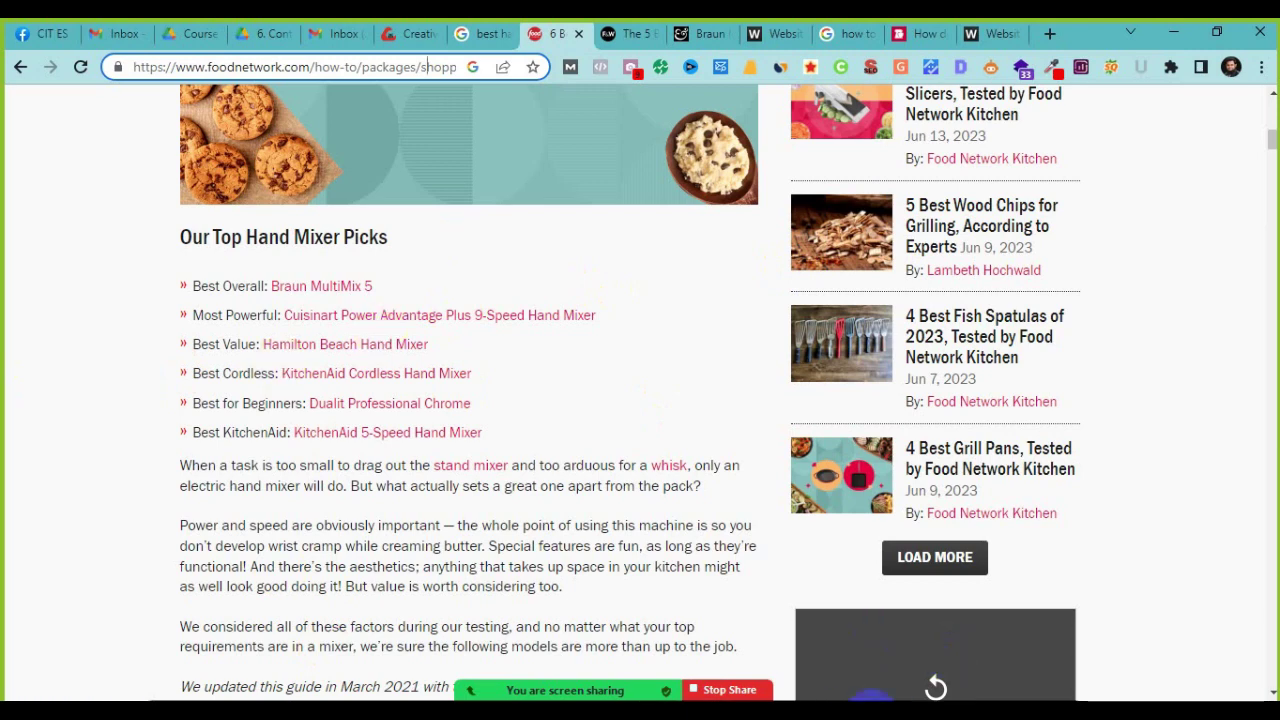
key(alt+Tab)
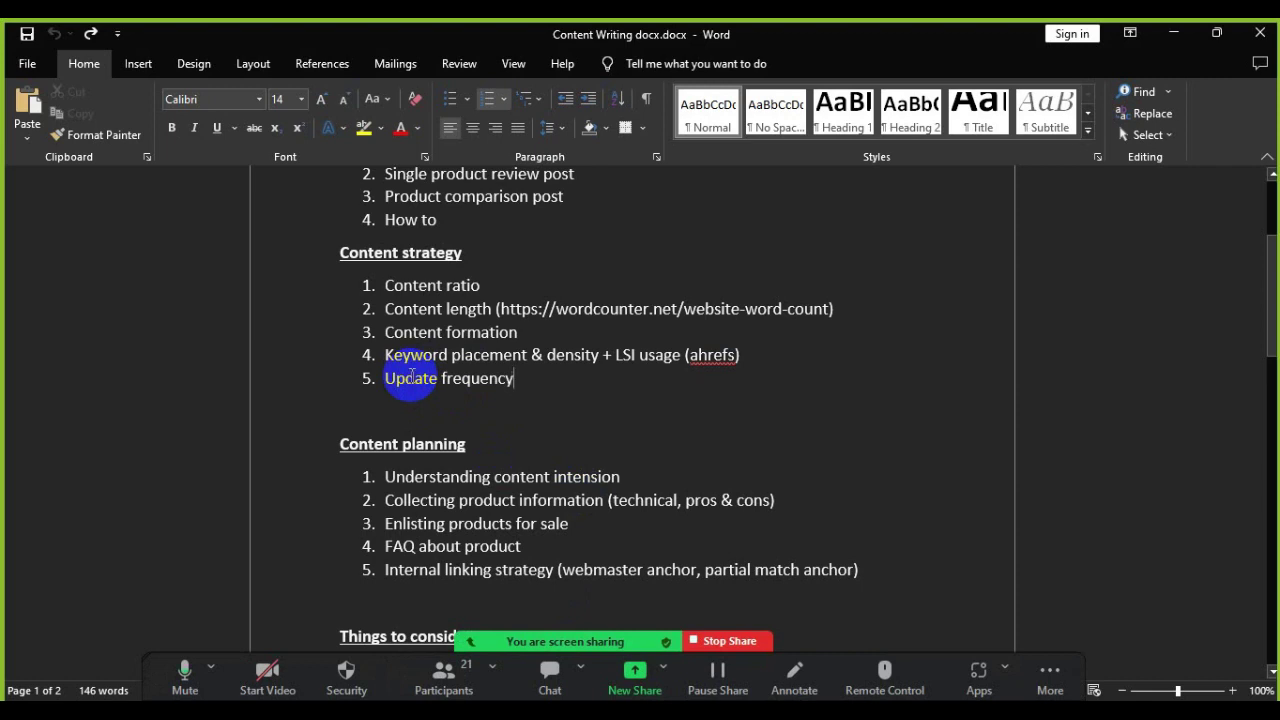
scroll(628, 566, down, 1)
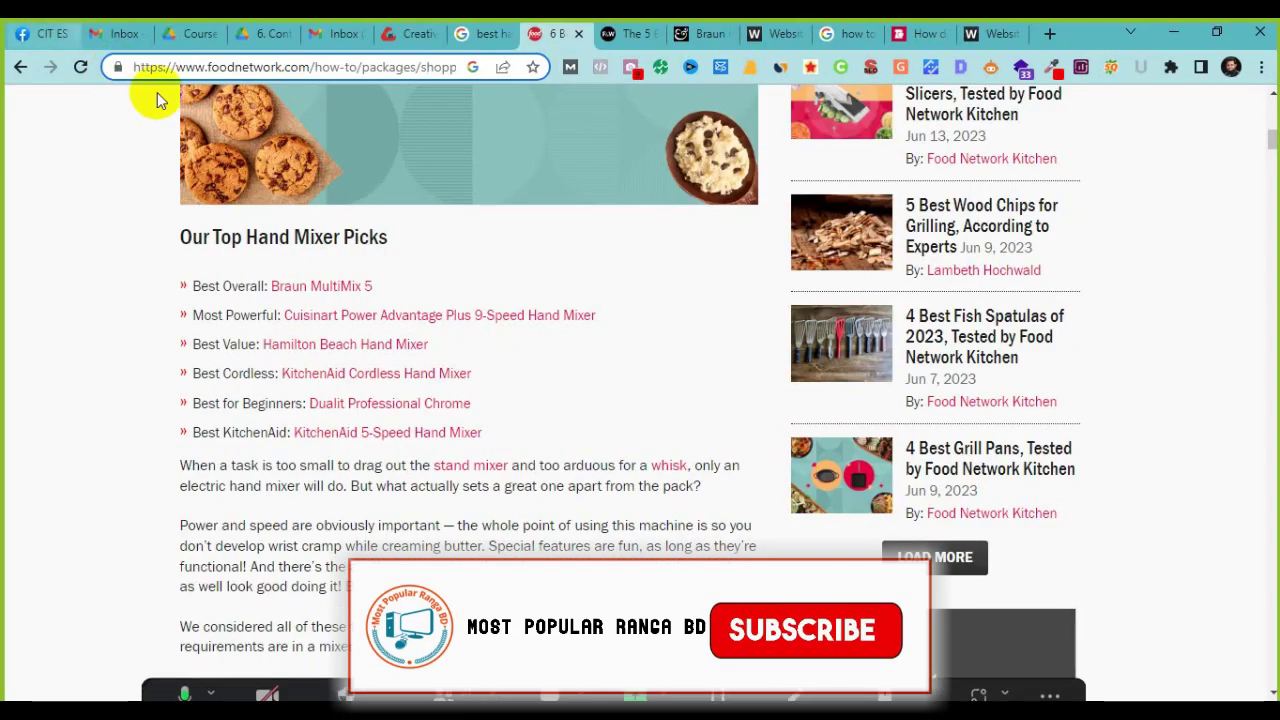
Step: Highlight "Content Sketch & Planning" under Class 12 in the Course Module 2023 PDF, then return to the Word document
click(180, 34)
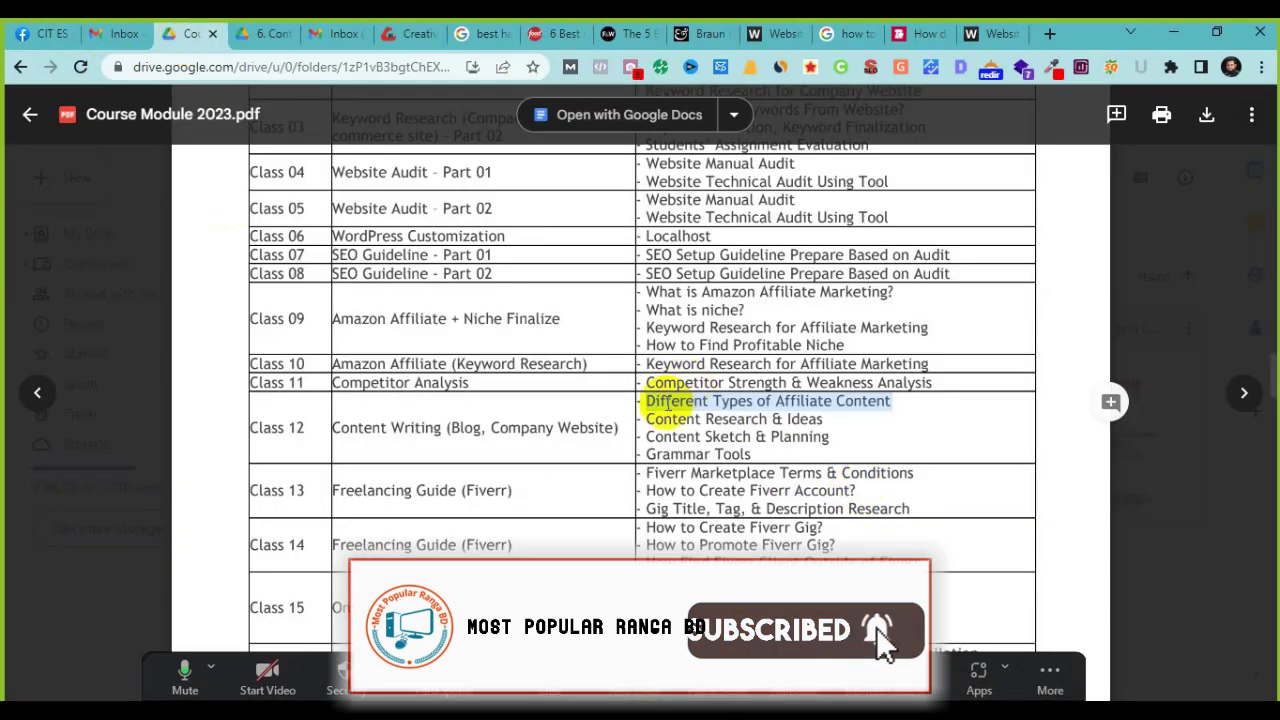
drag(646, 437, 829, 437)
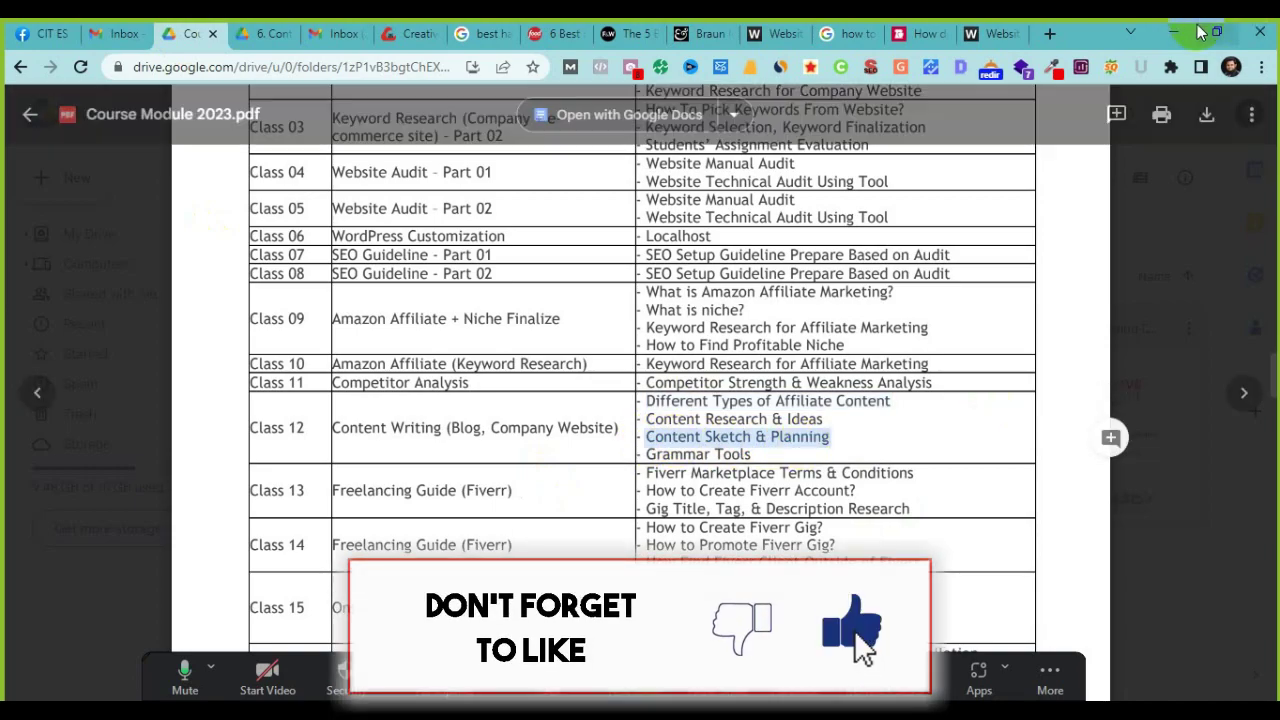
click(1178, 36)
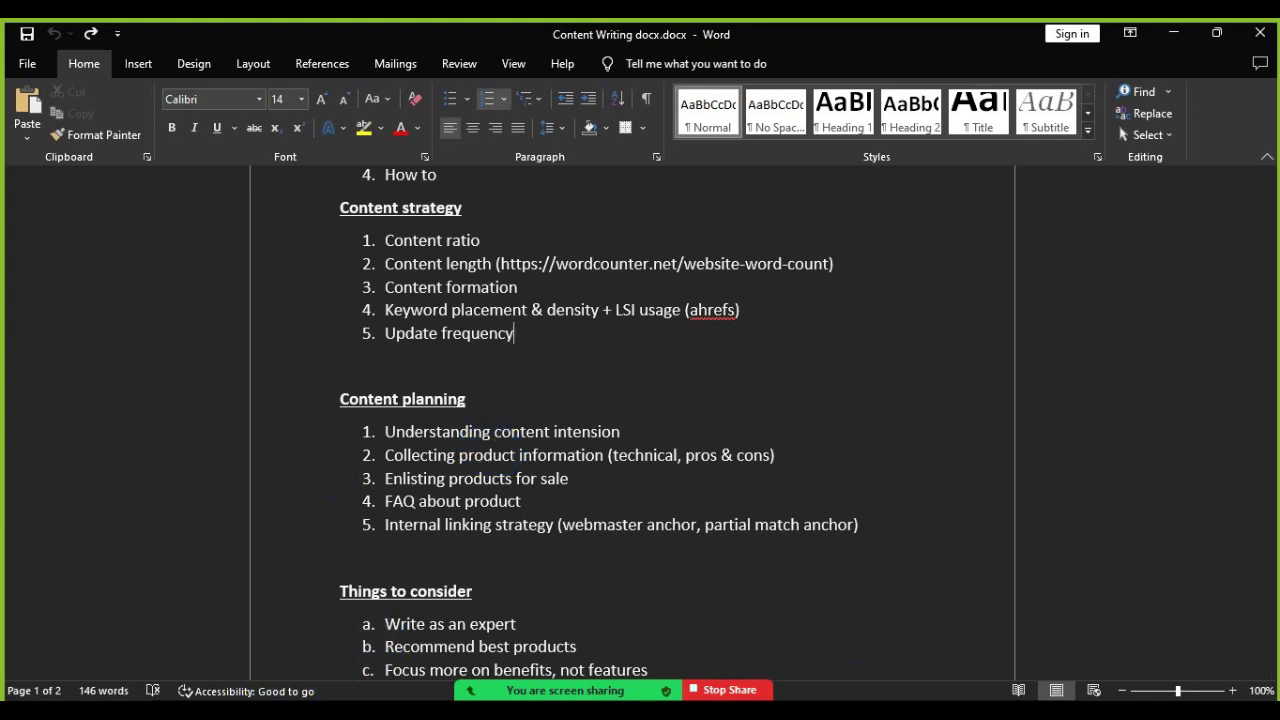
Step: Highlight the query "best hand mixer" in the browser's Google results, point out the Food Network result, and switch to its article
click(857, 698)
click(482, 34)
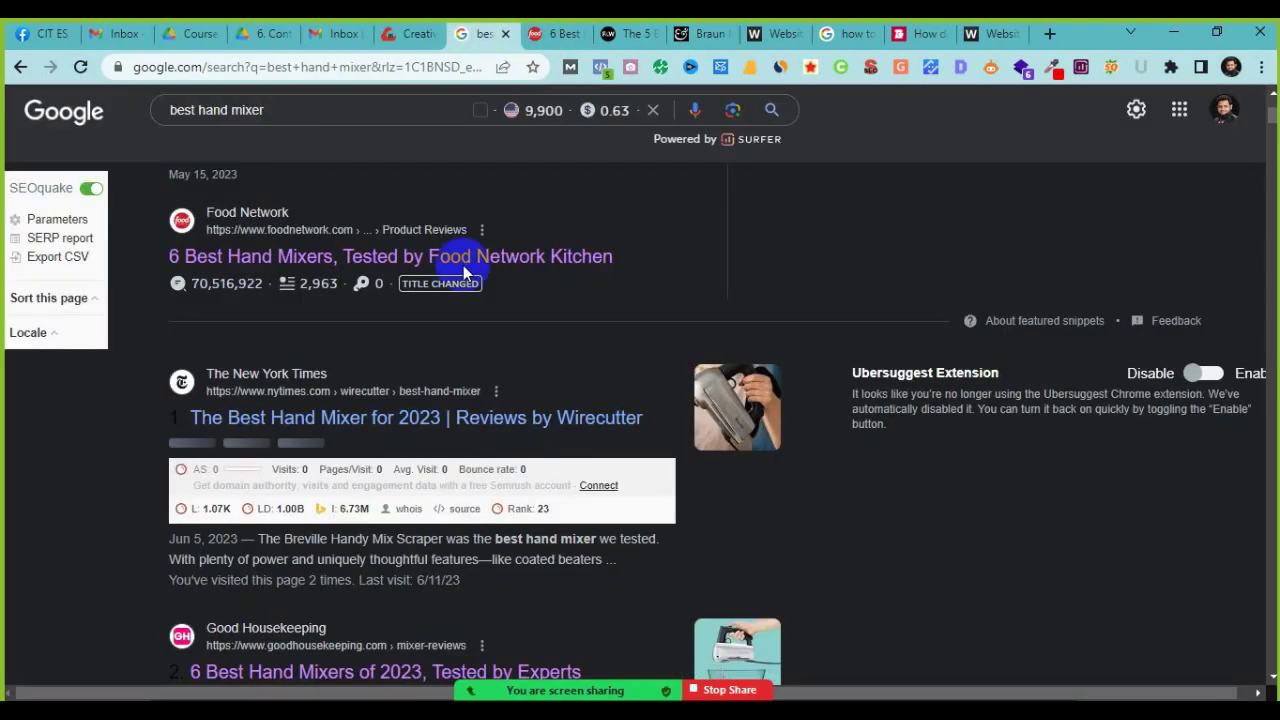
drag(286, 106, 100, 120)
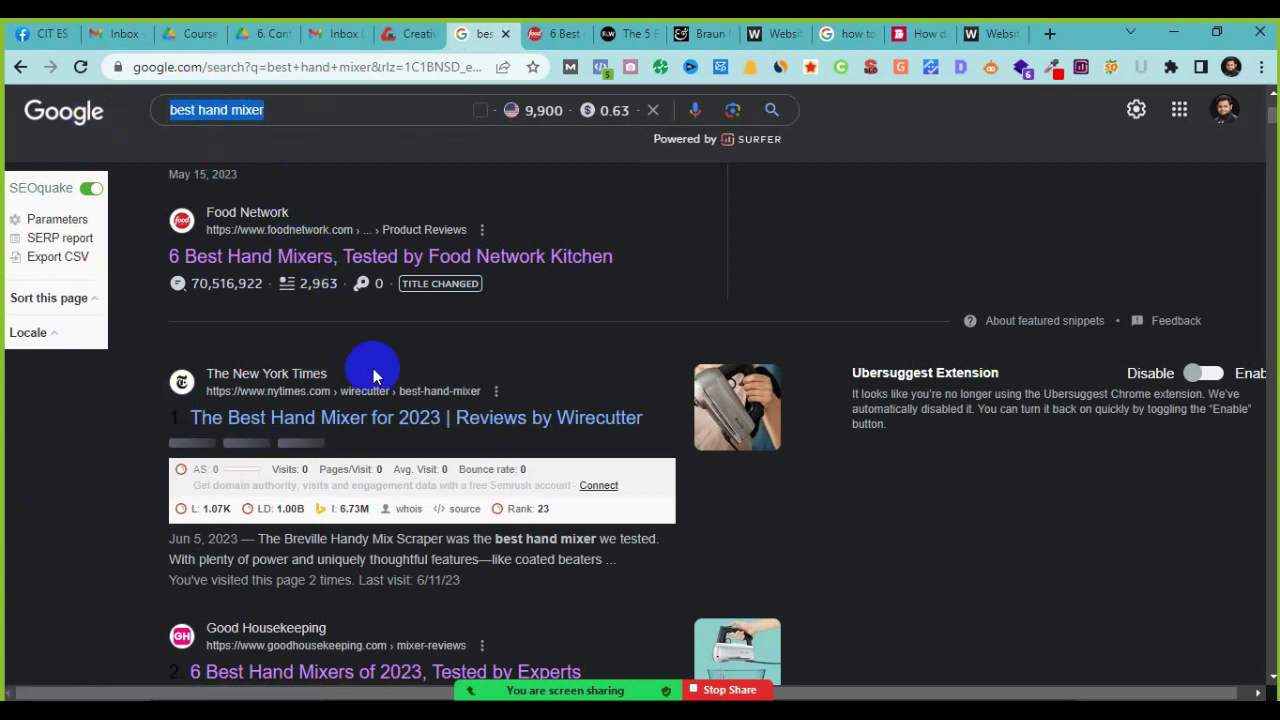
scroll(425, 458, up, 3)
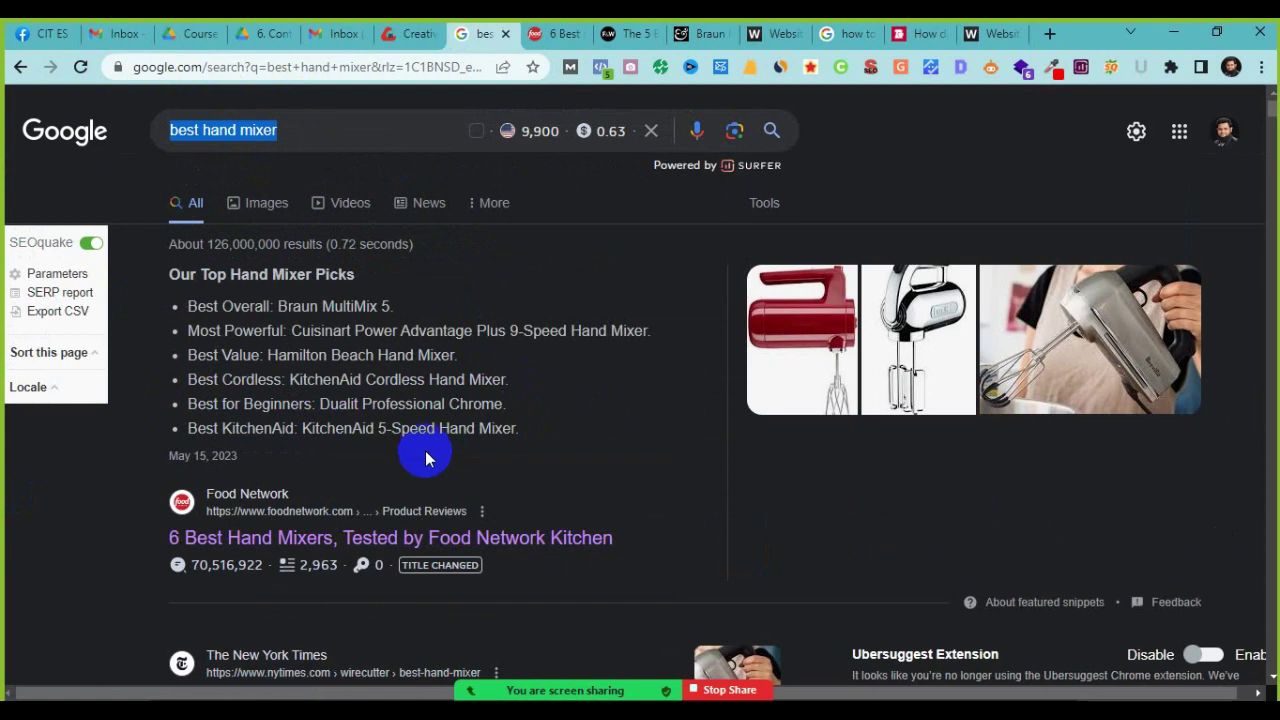
right_click(600, 560)
click(655, 551)
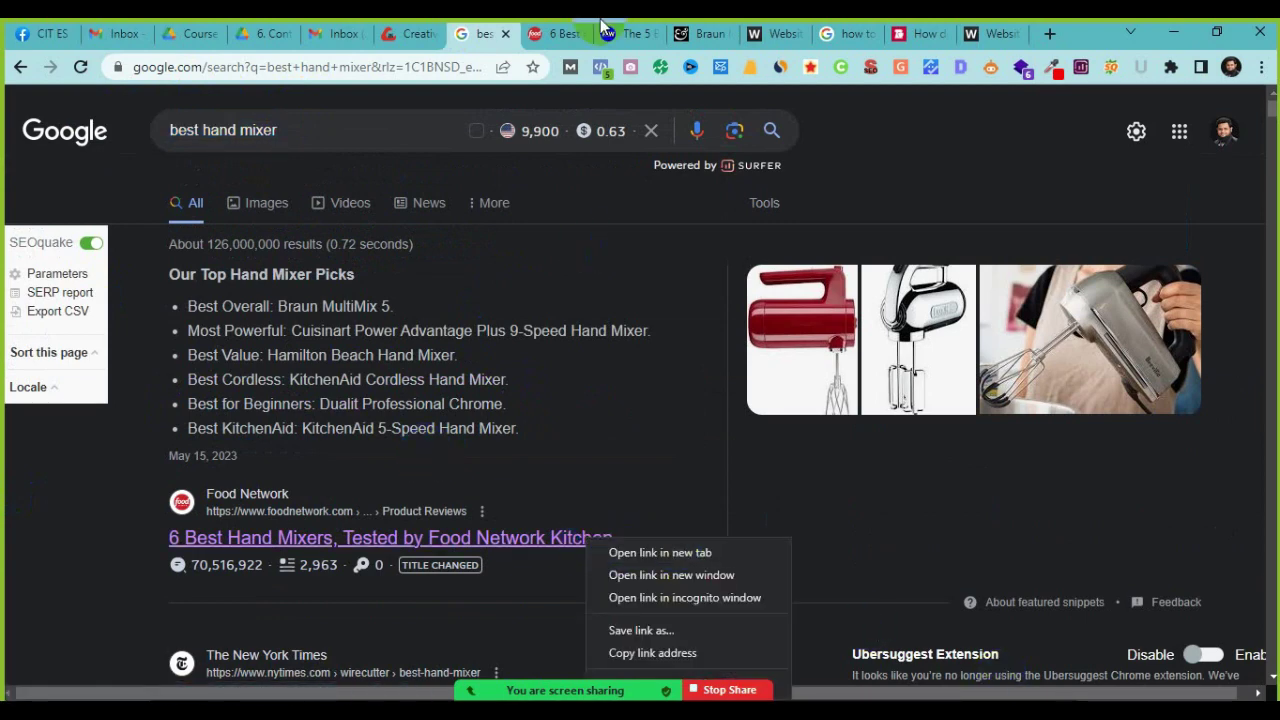
click(538, 30)
Step: Review the article's product sections from the Braun MultiMix 5 to the Hamilton Beach Hand Mixer and back to the Cuisinart
scroll(40, 517, down, 7)
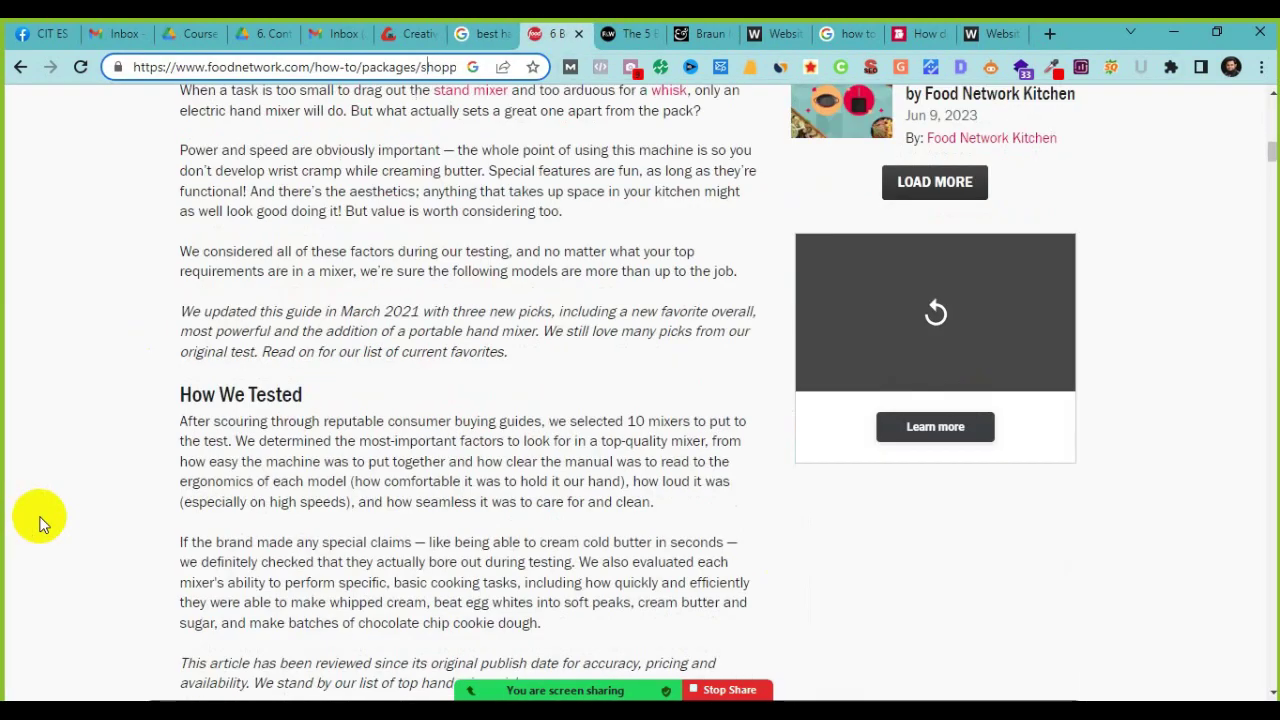
scroll(40, 517, down, 10)
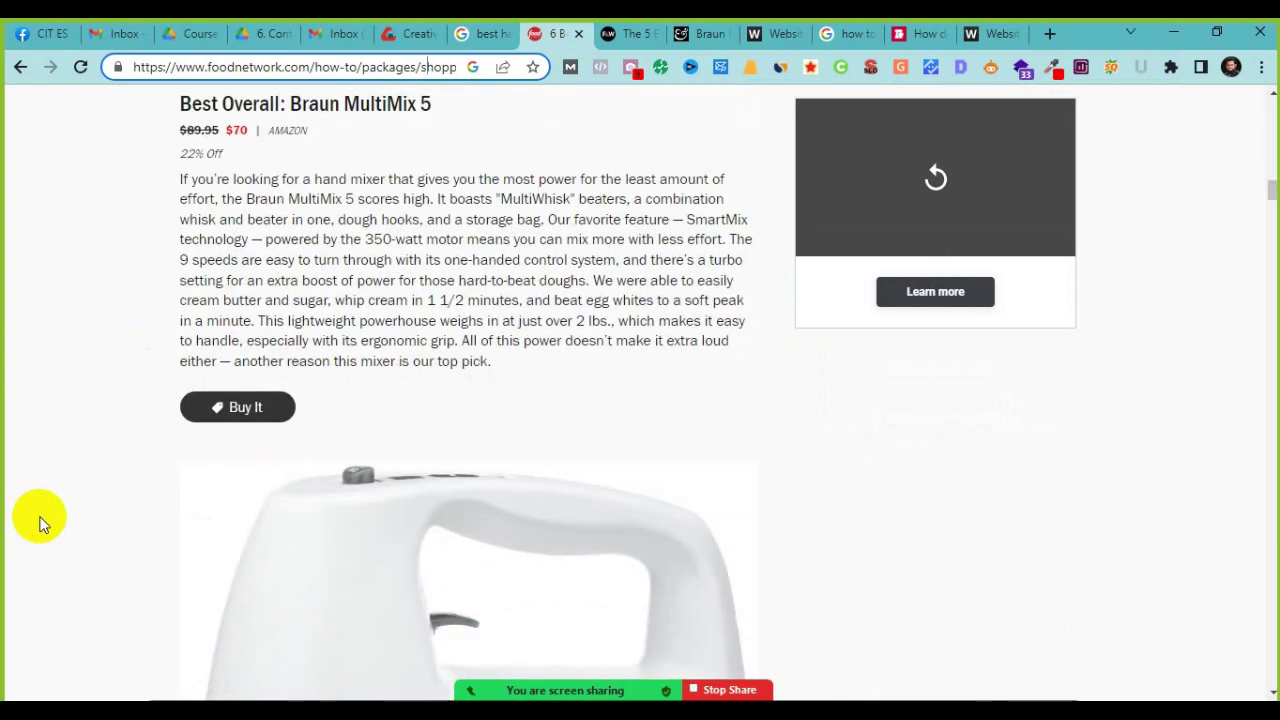
scroll(40, 524, down, 12)
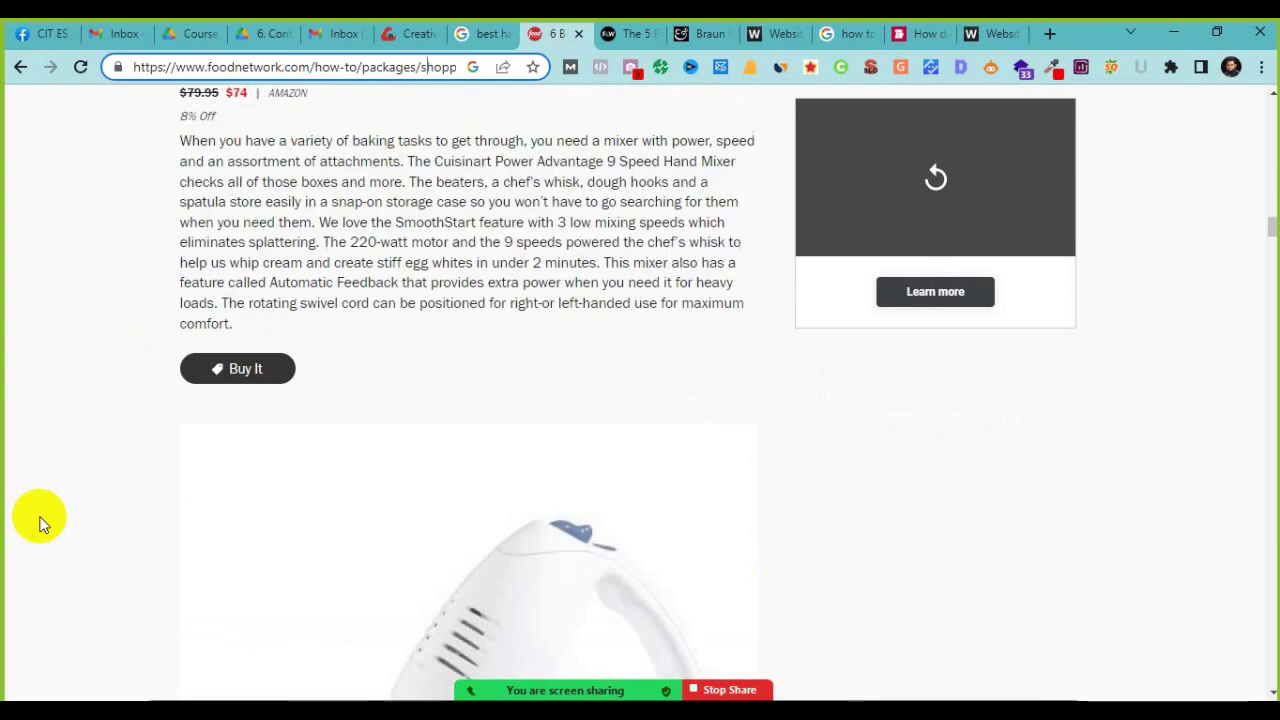
scroll(40, 524, down, 4)
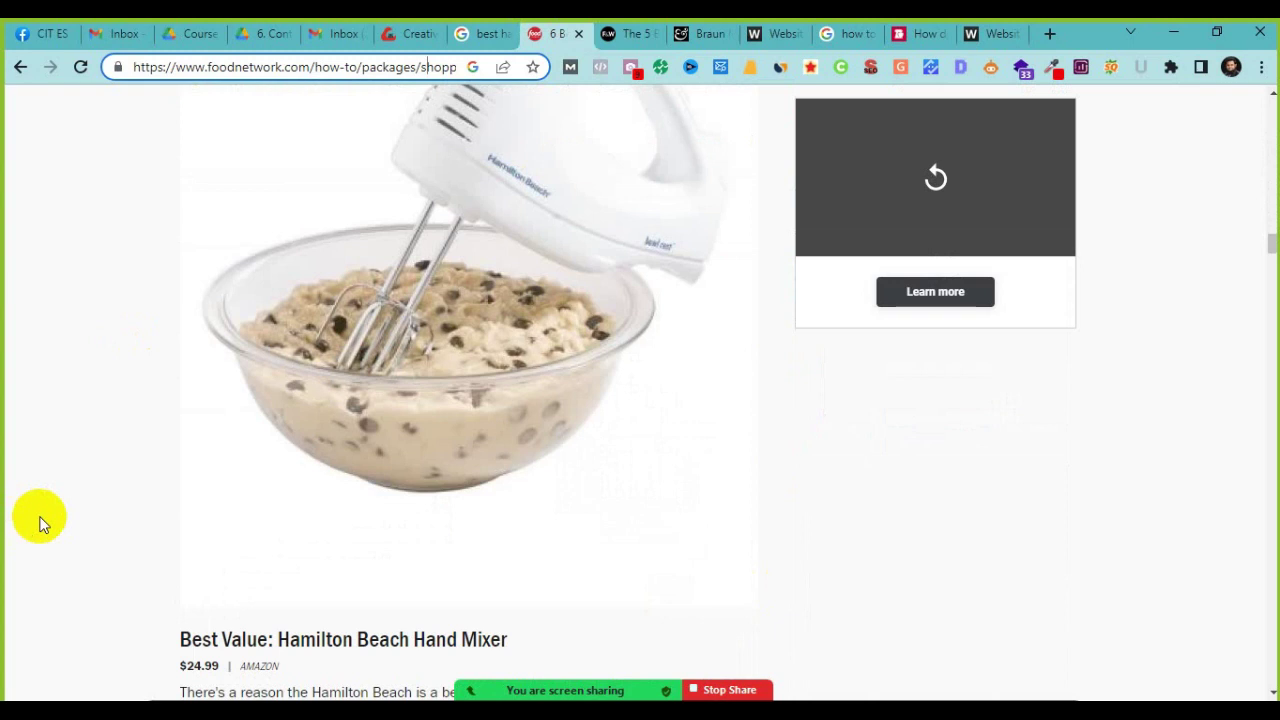
scroll(40, 524, up, 8)
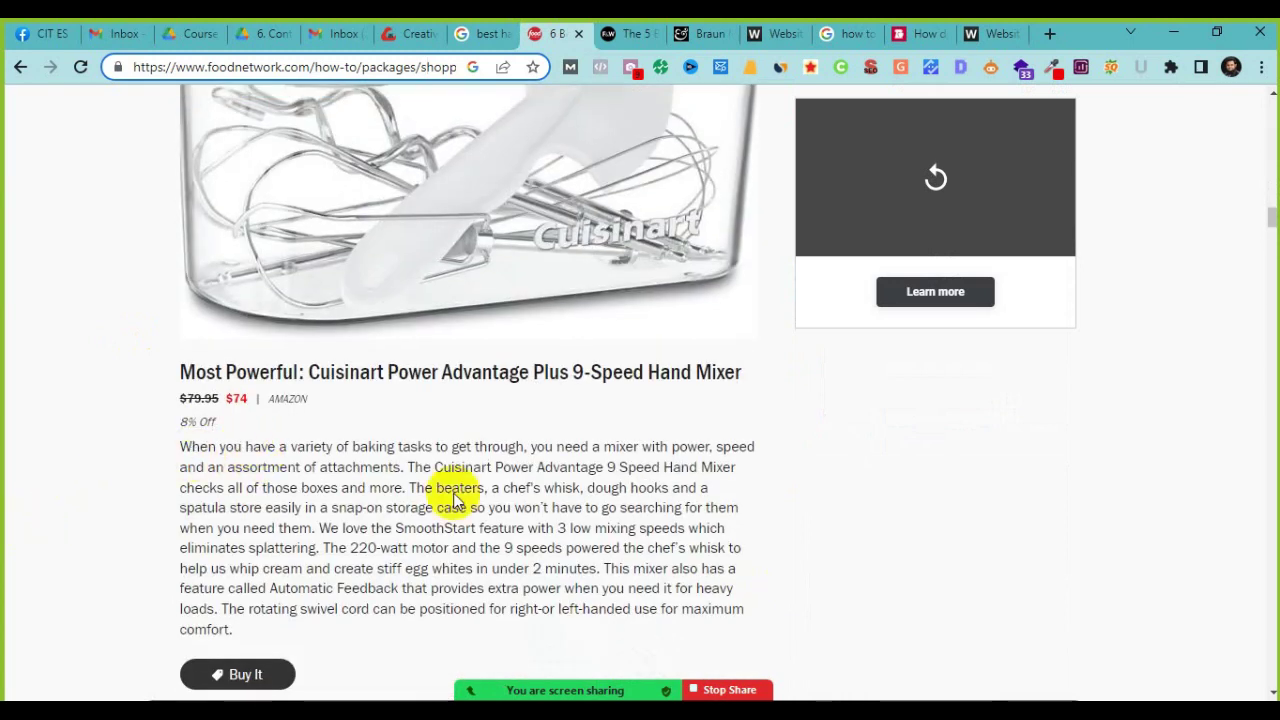
scroll(624, 573, up, 8)
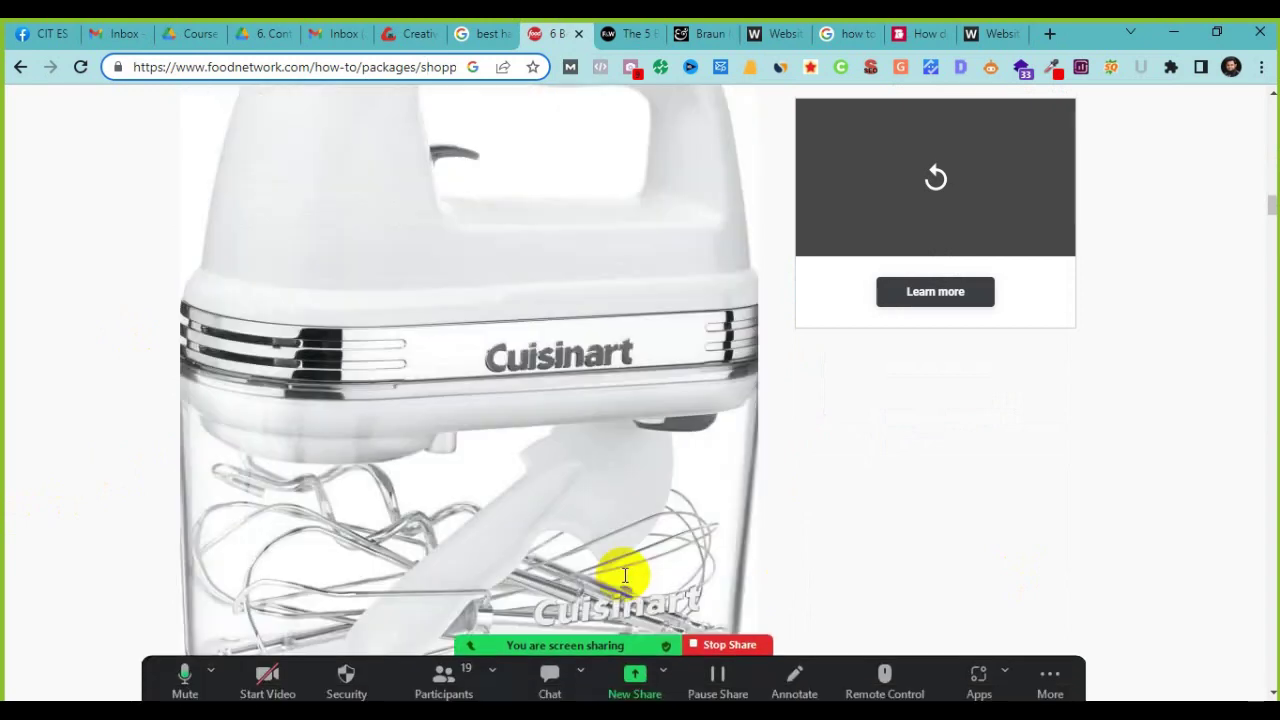
Step: Return to the article's introduction, highlight the "How We Tested" heading, and show the testing text below it
scroll(340, 452, up, 10)
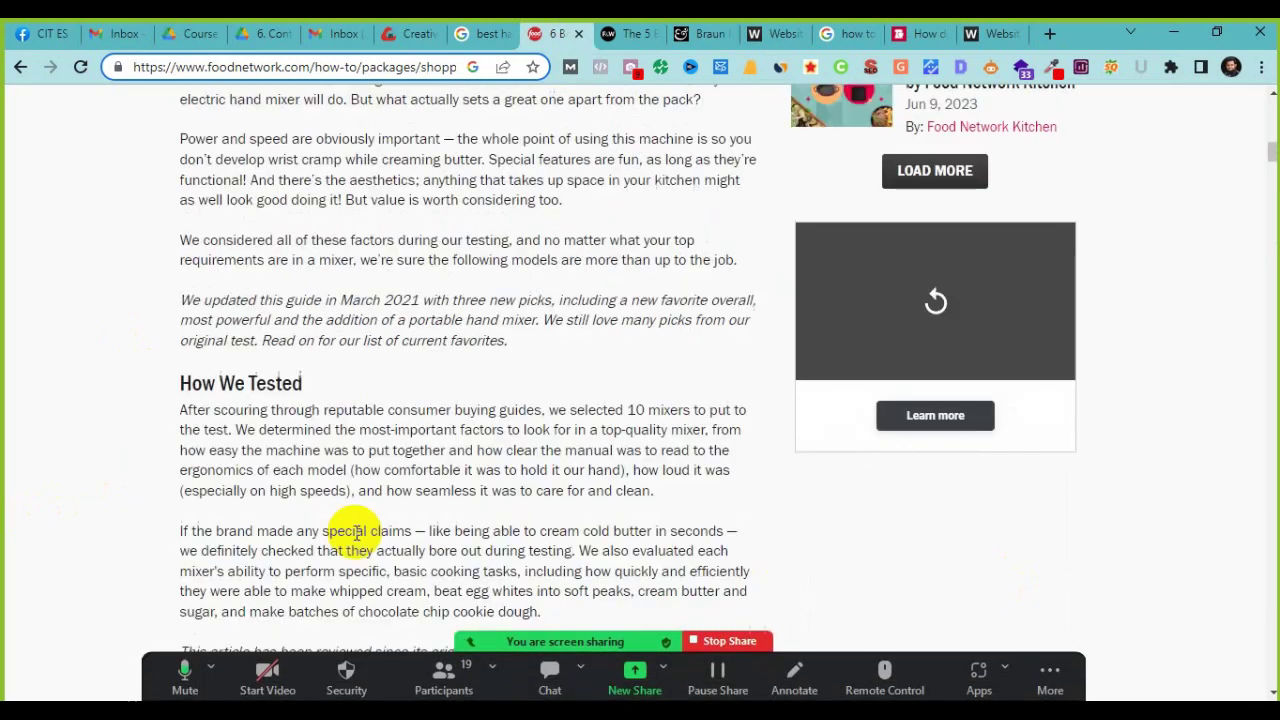
scroll(356, 533, up, 4)
scroll(357, 534, down, 3)
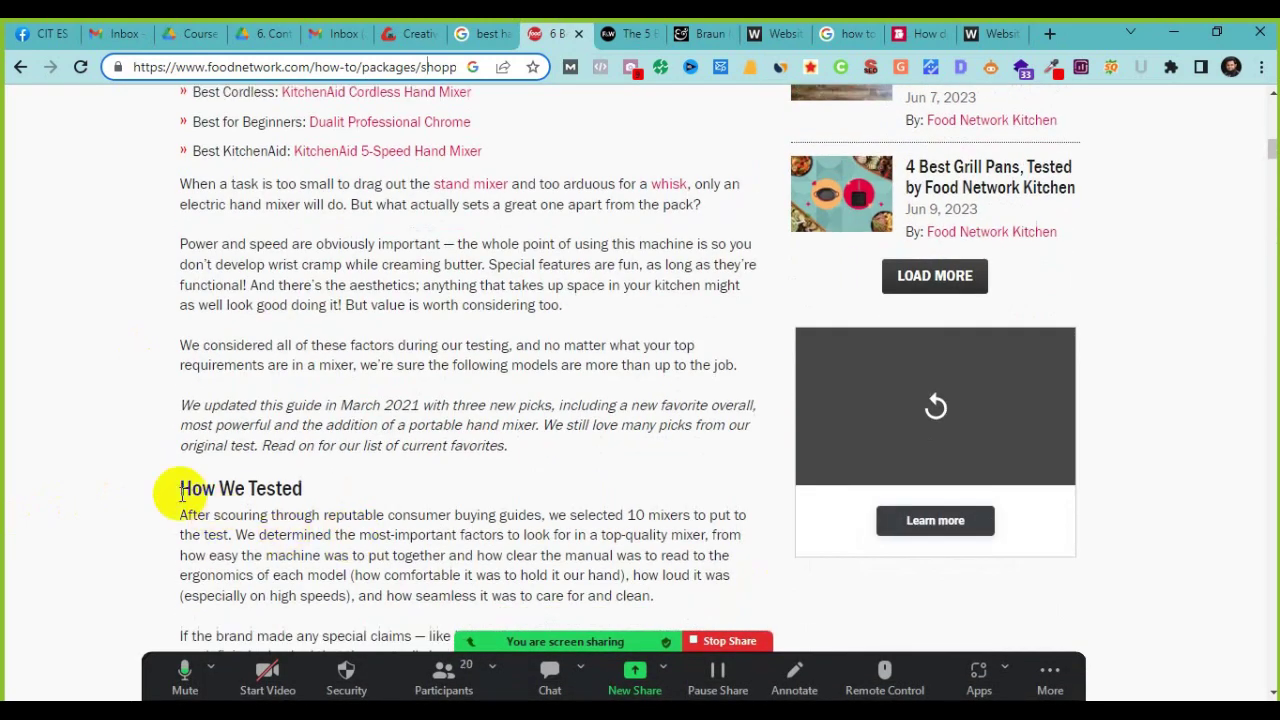
drag(180, 492, 305, 490)
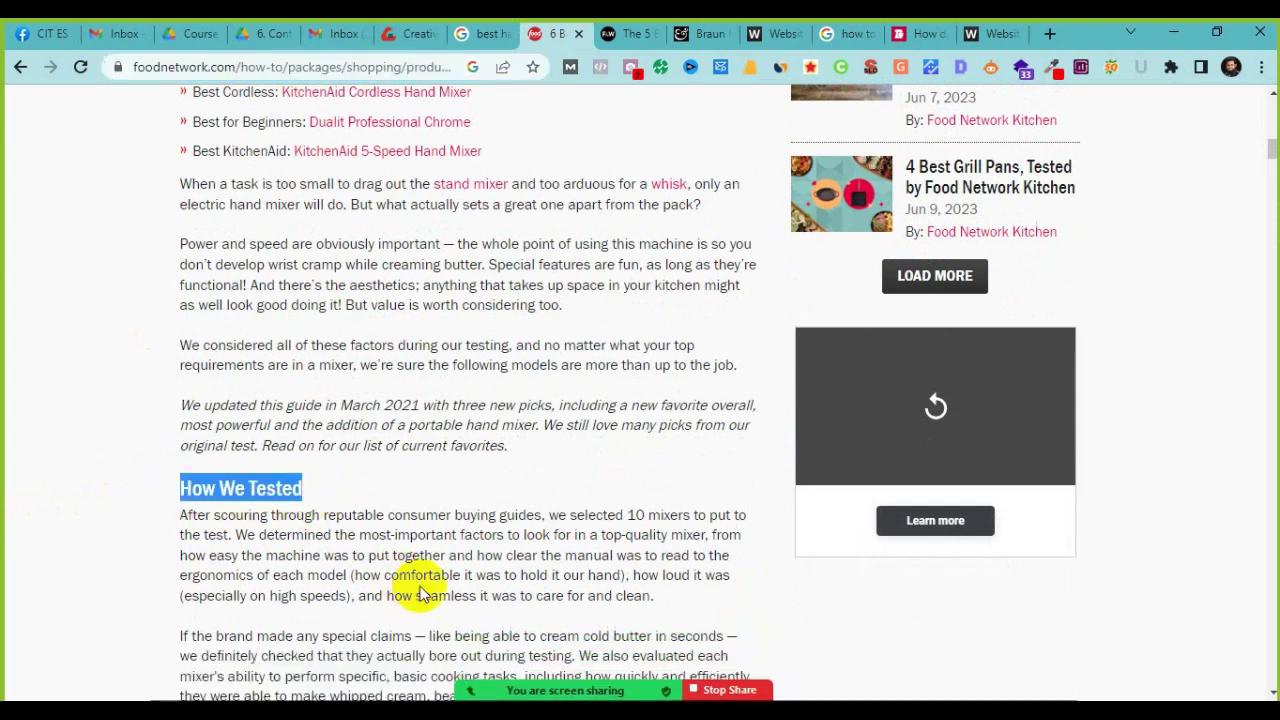
scroll(420, 580, down, 3)
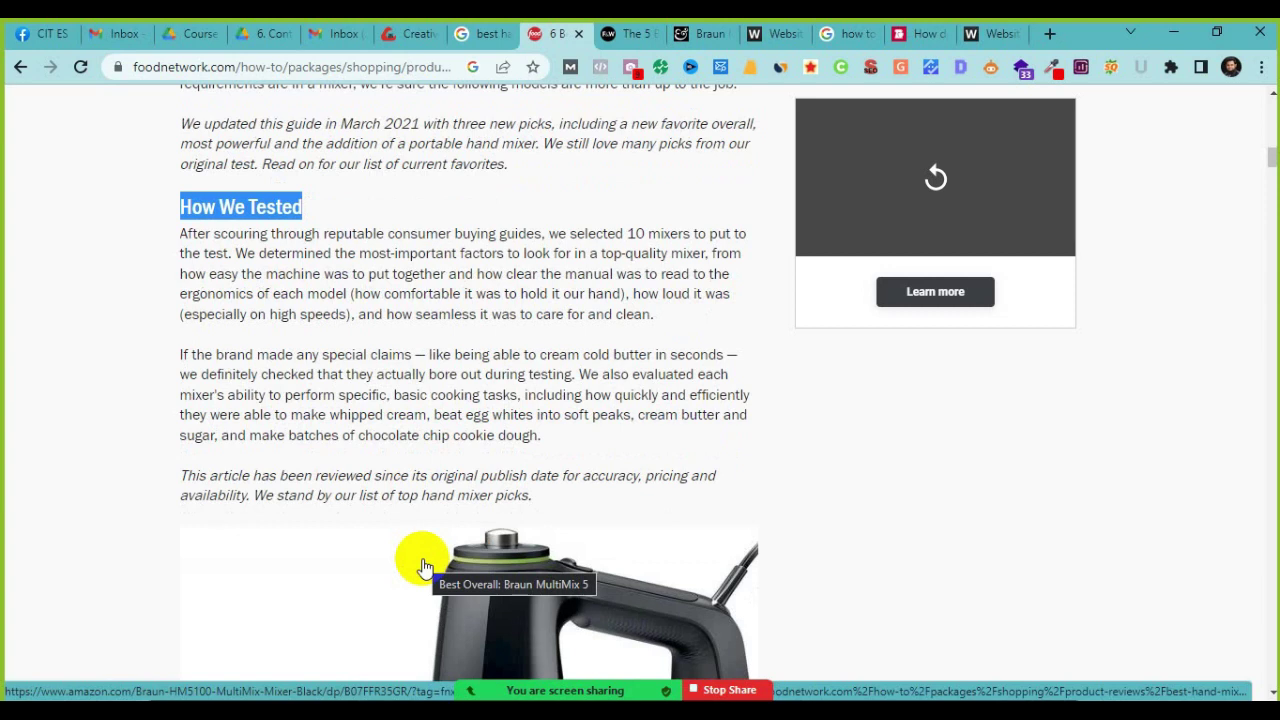
Step: Check the "best hand mixer" results, then highlight the title "How do you clean the hand mixer?" on the KitchenAid FAQ page
click(485, 33)
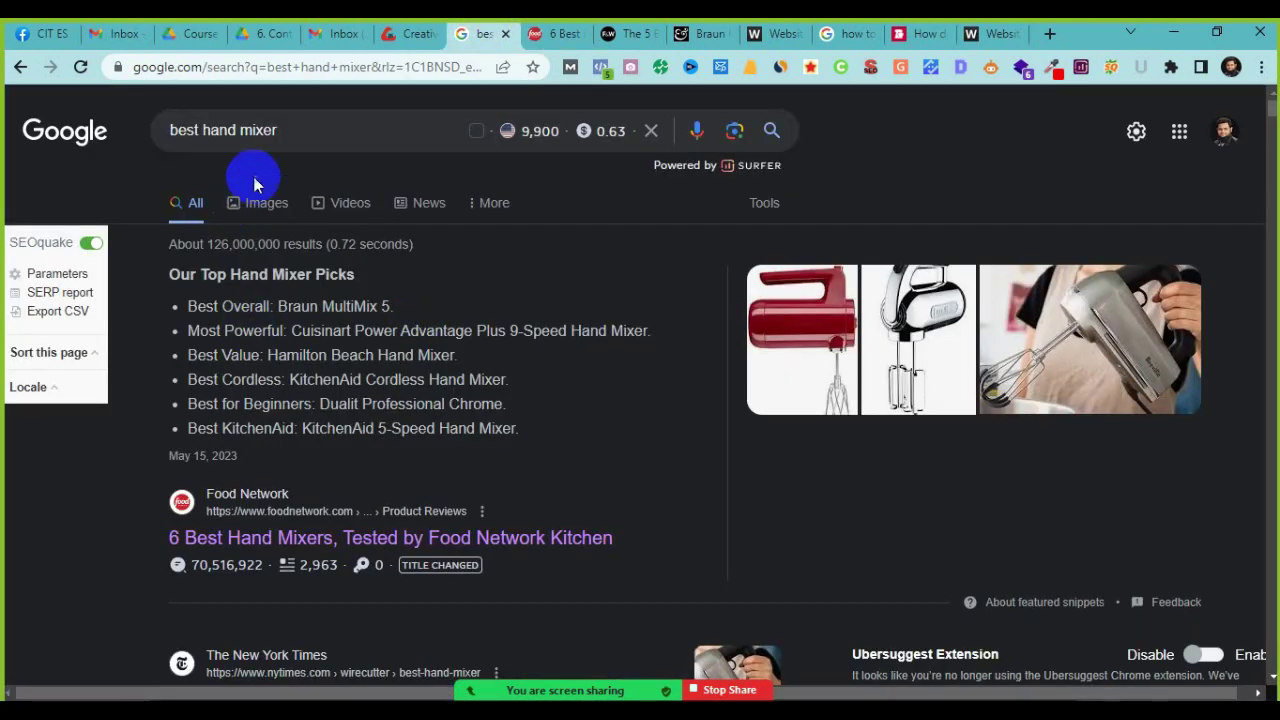
click(915, 33)
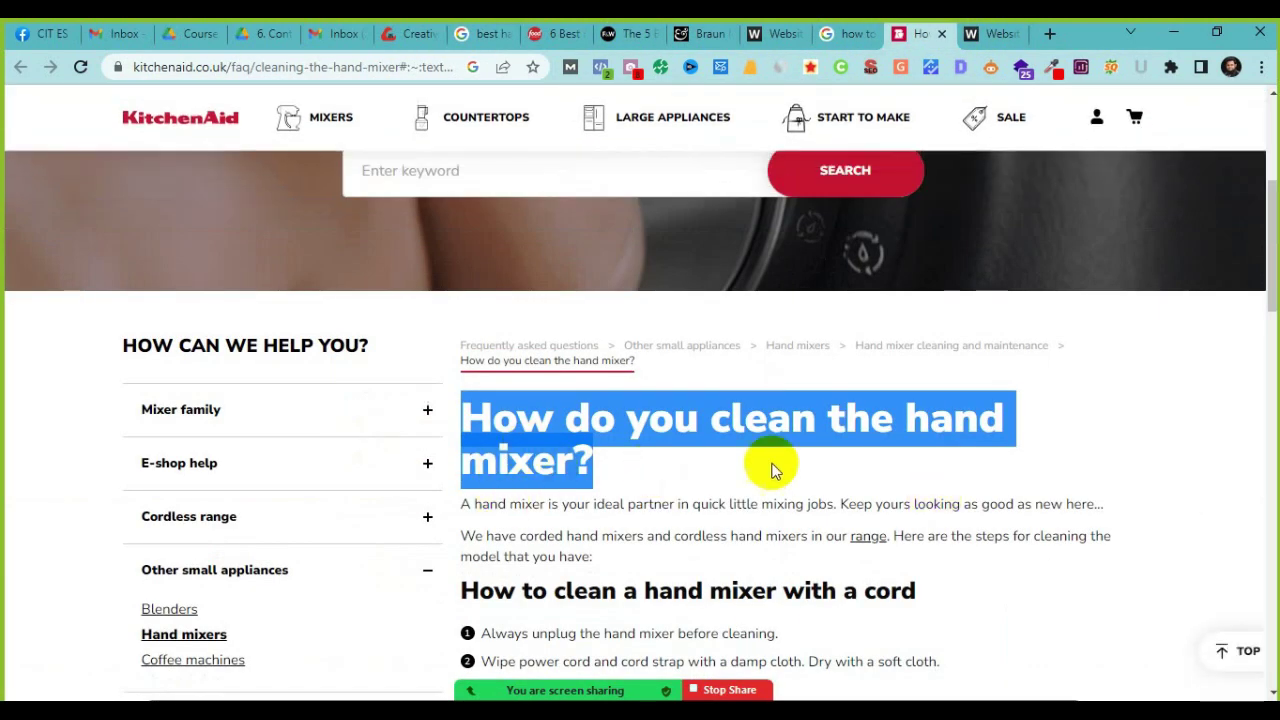
click(605, 476)
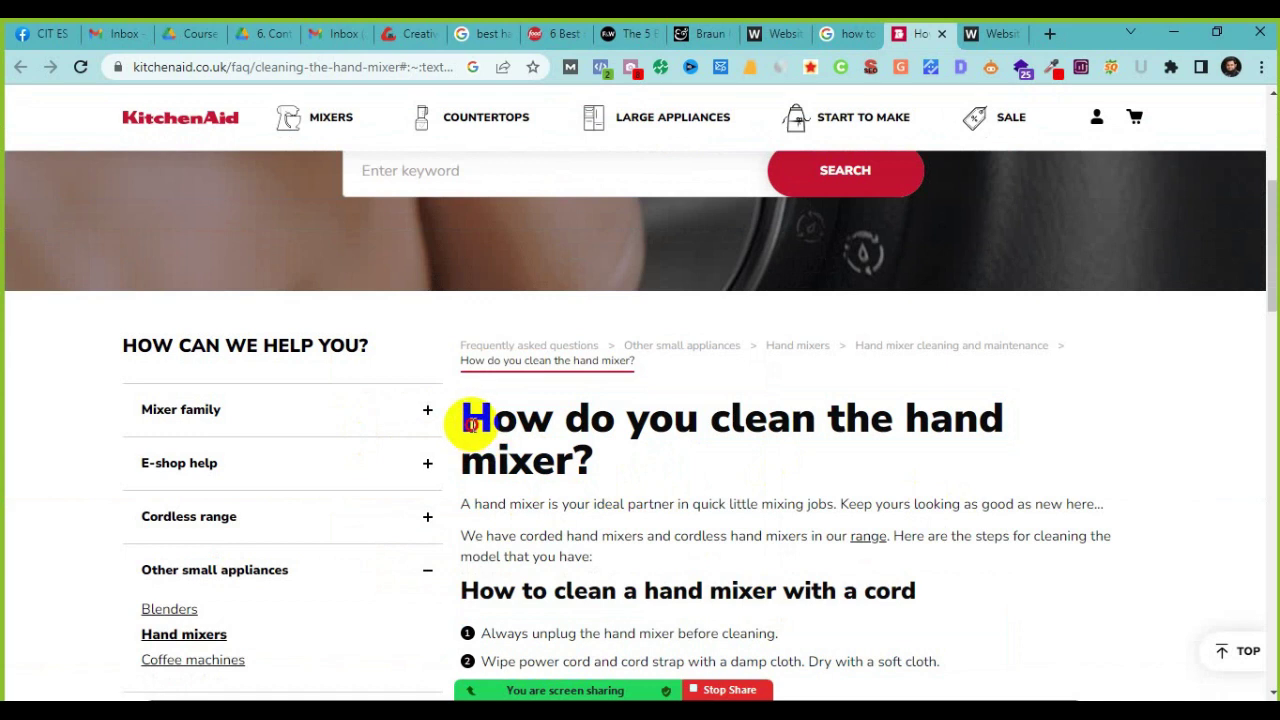
drag(466, 412, 602, 453)
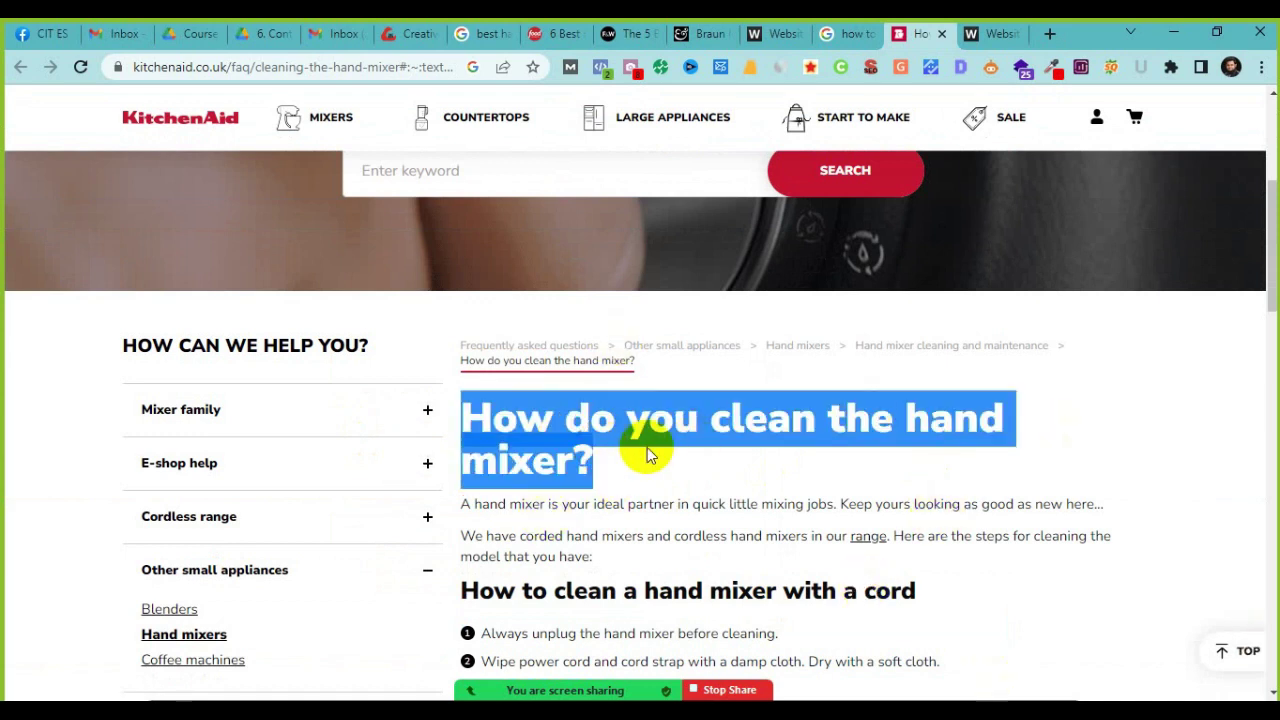
Step: Clear the title selection and highlight the subheading "How to clean a hand mixer with a cord"
scroll(620, 462, down, 1)
scroll(620, 462, down, 2)
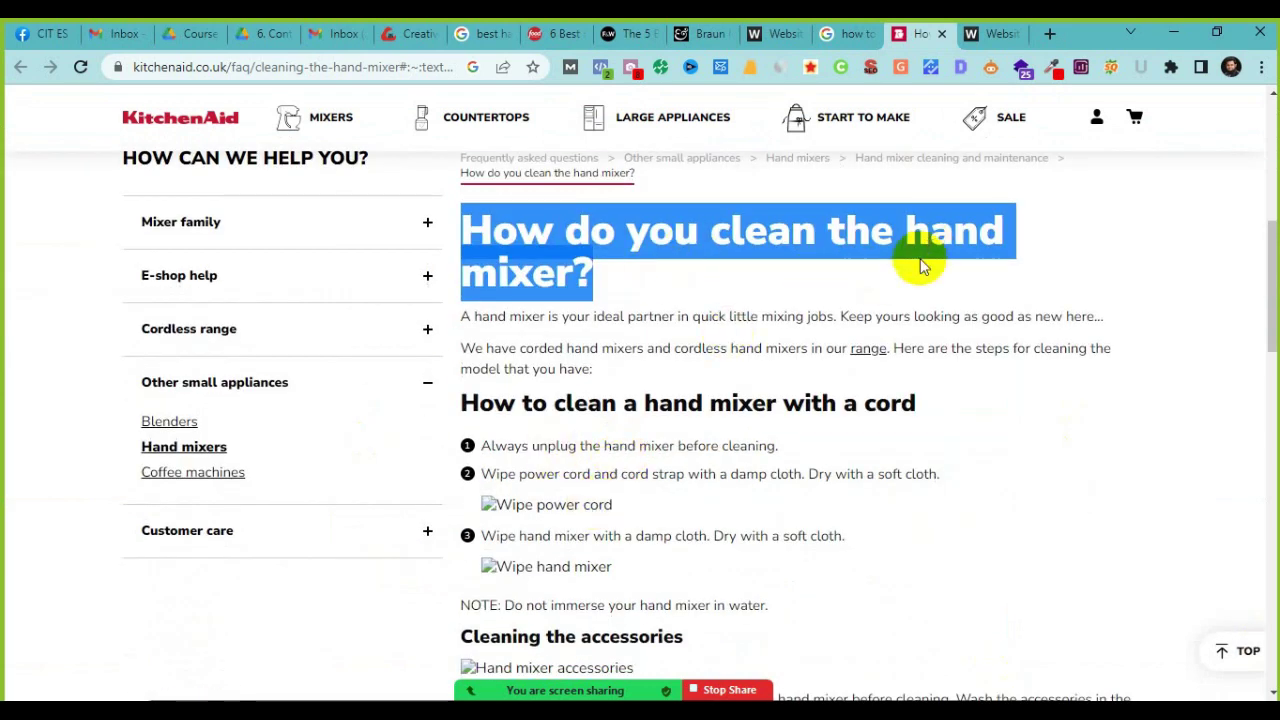
drag(903, 238, 962, 308)
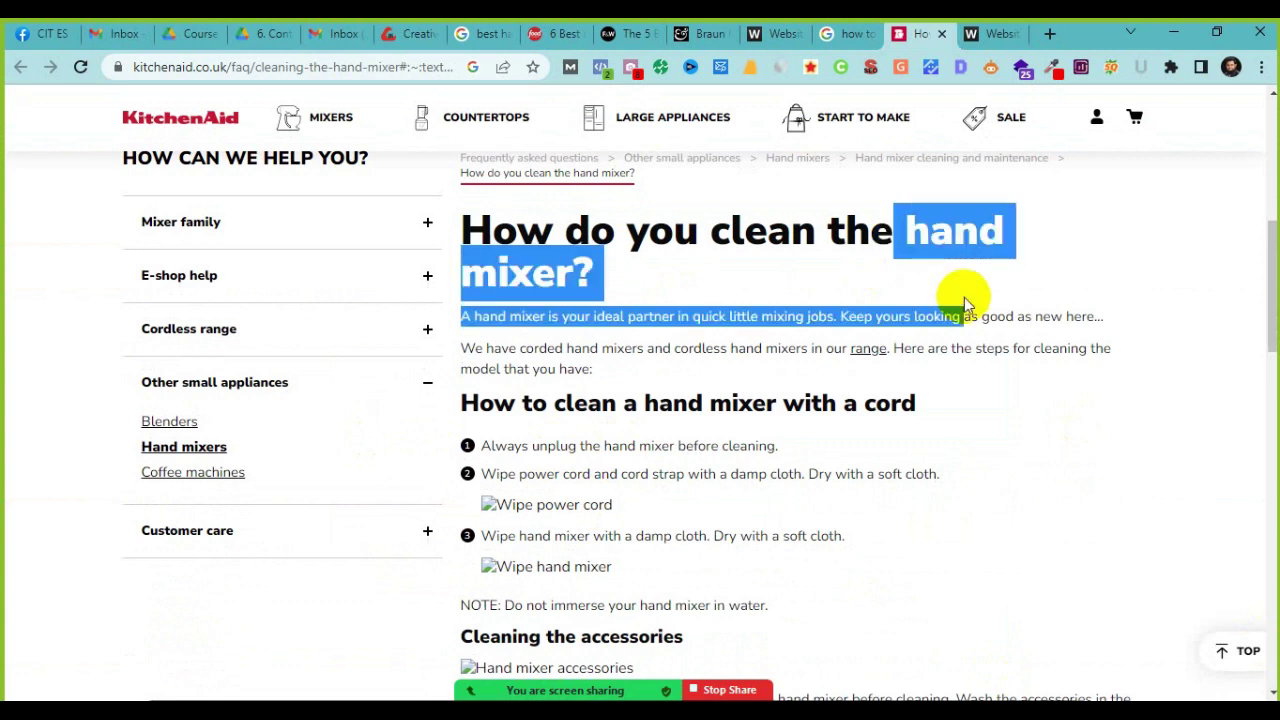
click(664, 364)
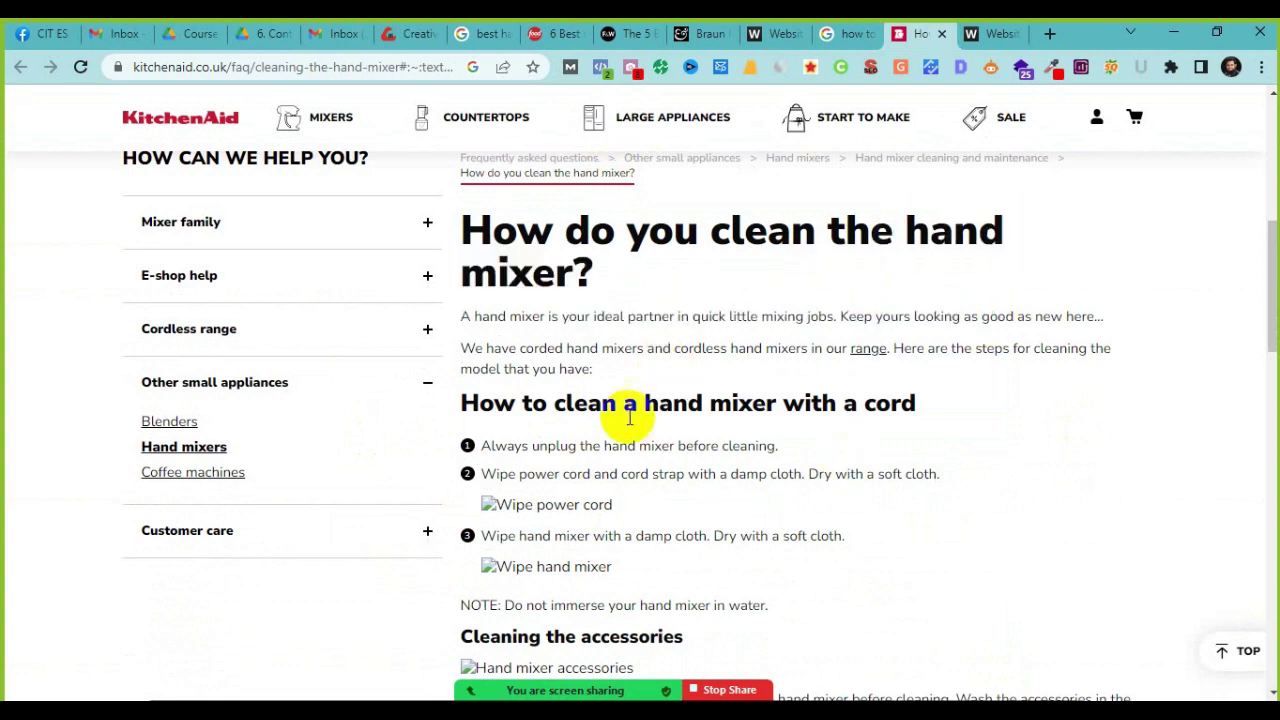
drag(462, 402, 943, 420)
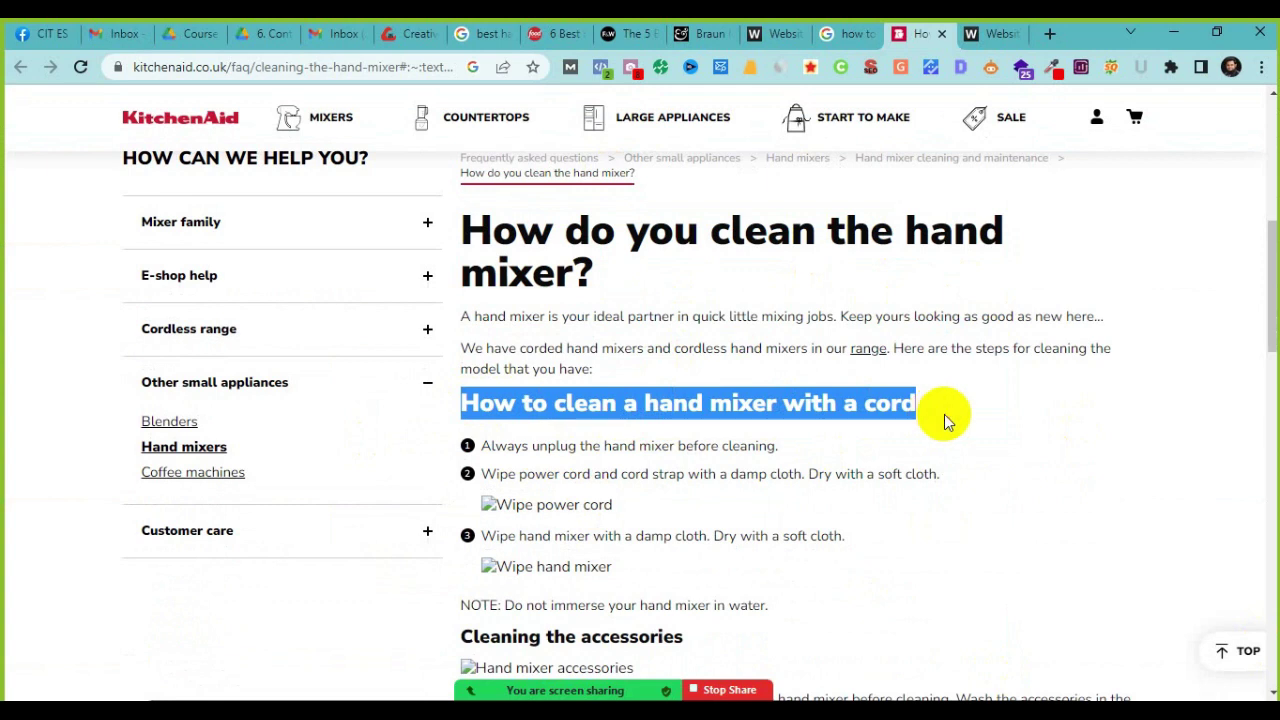
Step: Highlight the accessories, storage bag and cordless hand mixer subheadings in turn, and continue to the related frequently asked questions
scroll(880, 509, down, 4)
drag(460, 261, 650, 262)
drag(461, 376, 690, 376)
drag(480, 514, 833, 520)
scroll(825, 525, down, 10)
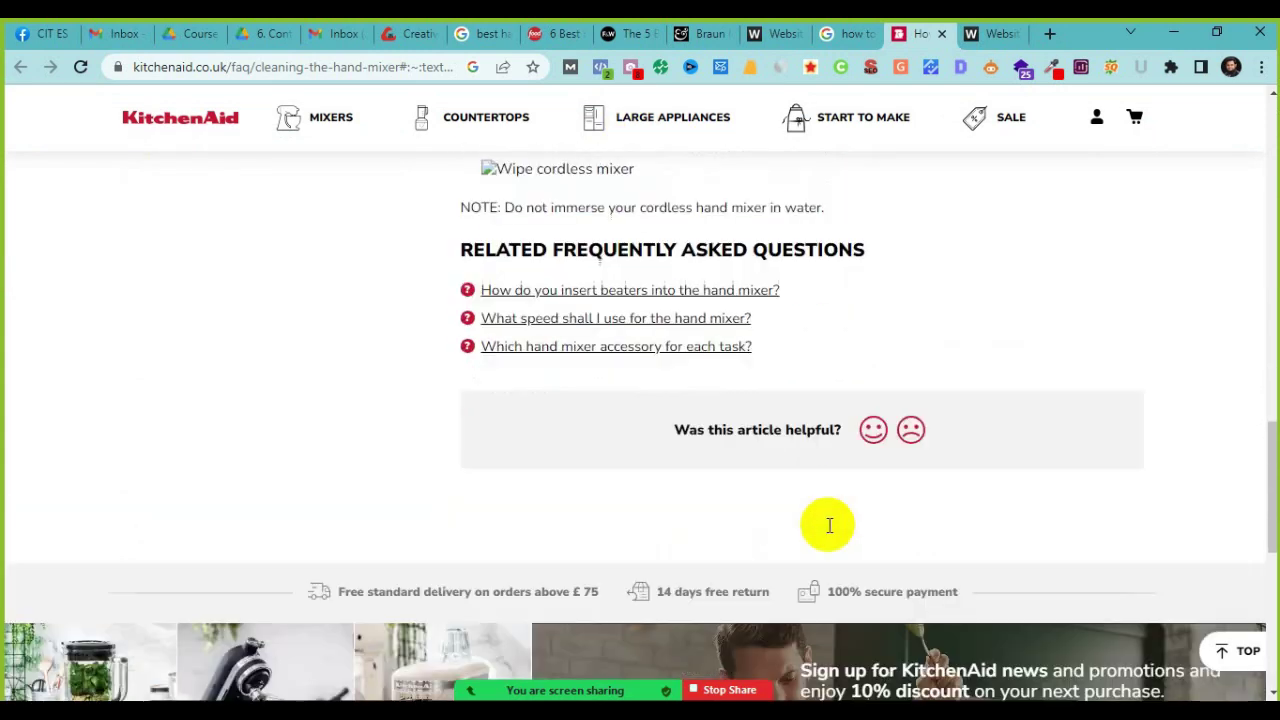
Step: Return to the start of the KitchenAid article and highlight its title together with the beginning of the opening sentence
scroll(829, 527, up, 5)
scroll(829, 527, up, 10)
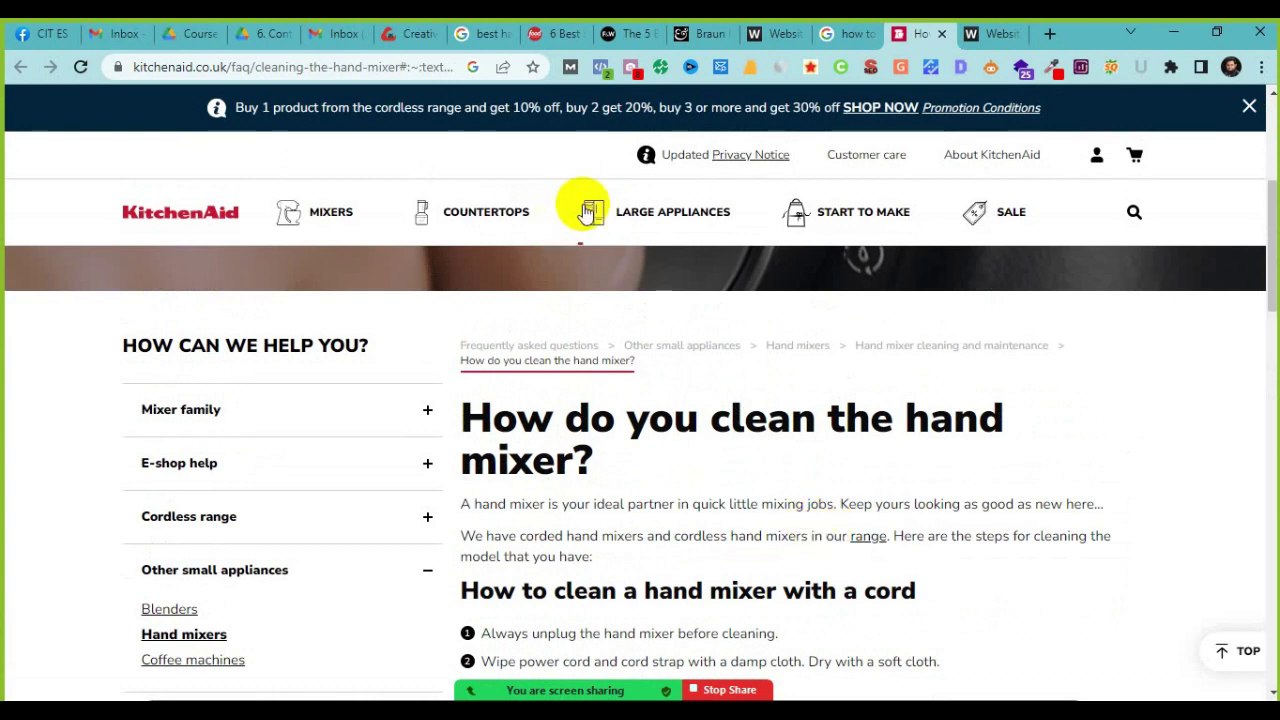
double_click(685, 585)
click(737, 531)
scroll(766, 531, down, 3)
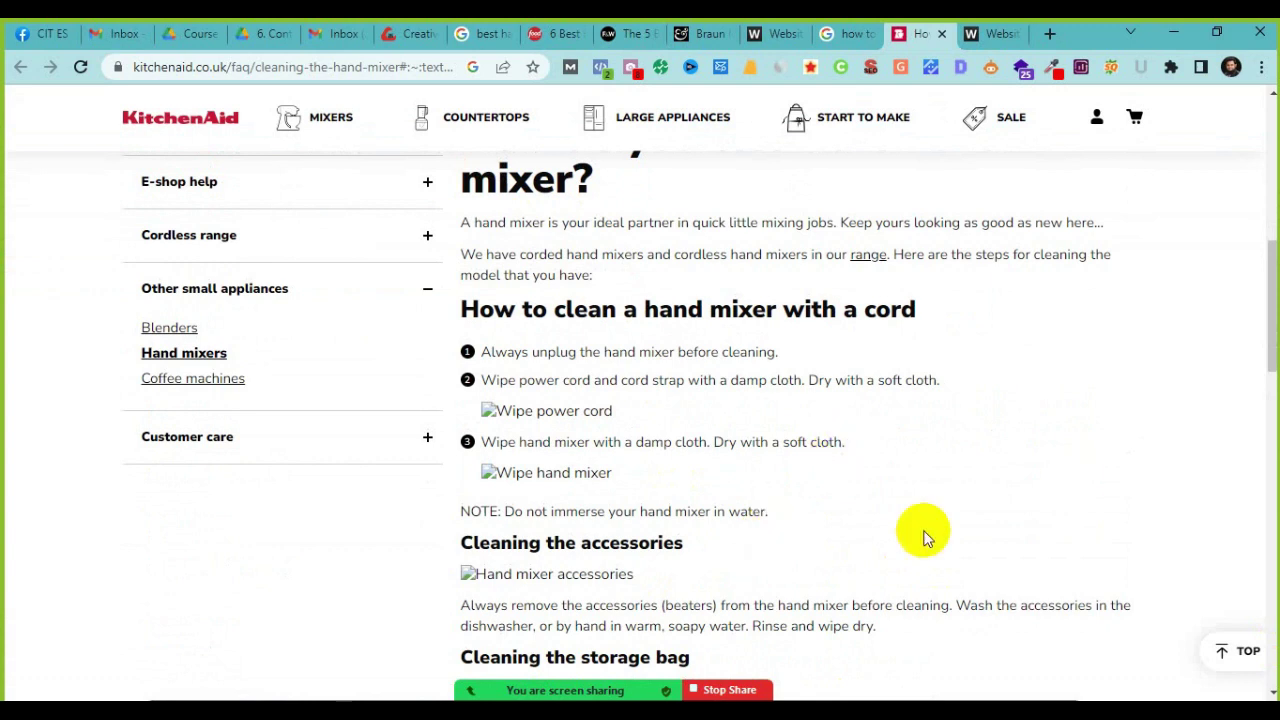
scroll(600, 560, up, 3)
drag(537, 425, 686, 491)
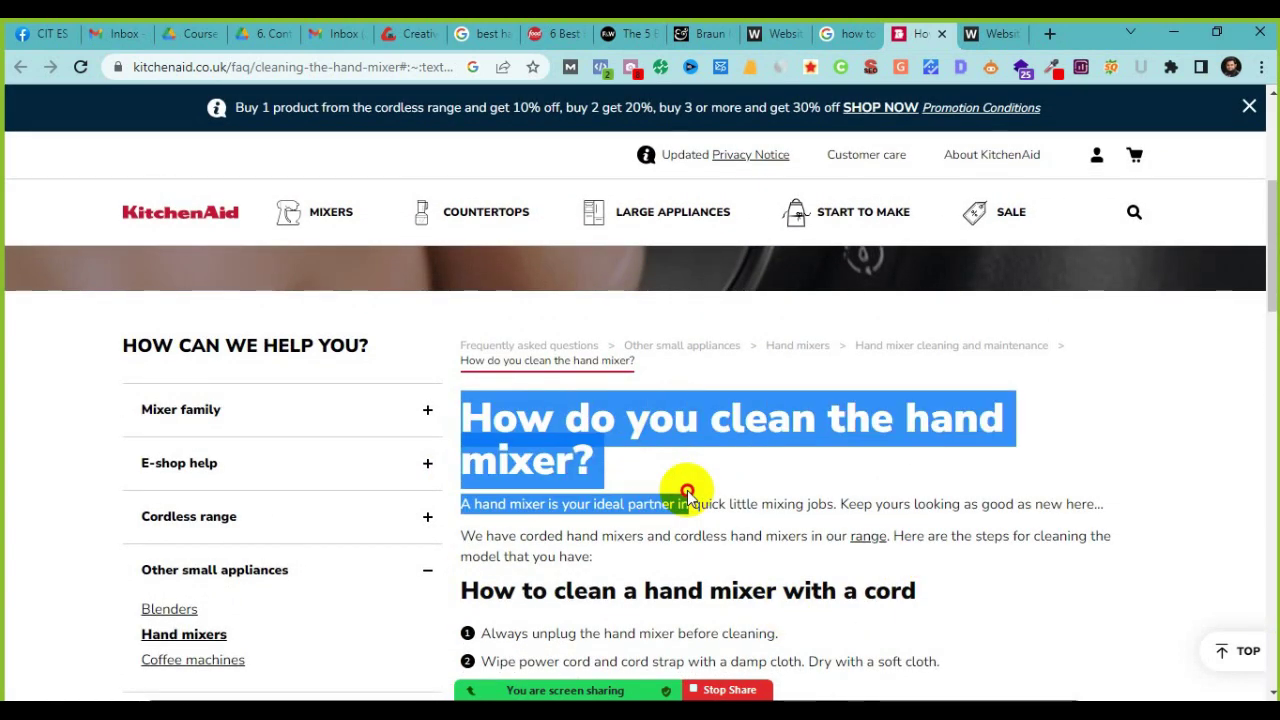
Step: Review the KitchenAid article's cleaning instructions down to the section "How to clean a cordless hand mixer"
scroll(777, 491, down, 3)
scroll(703, 429, down, 4)
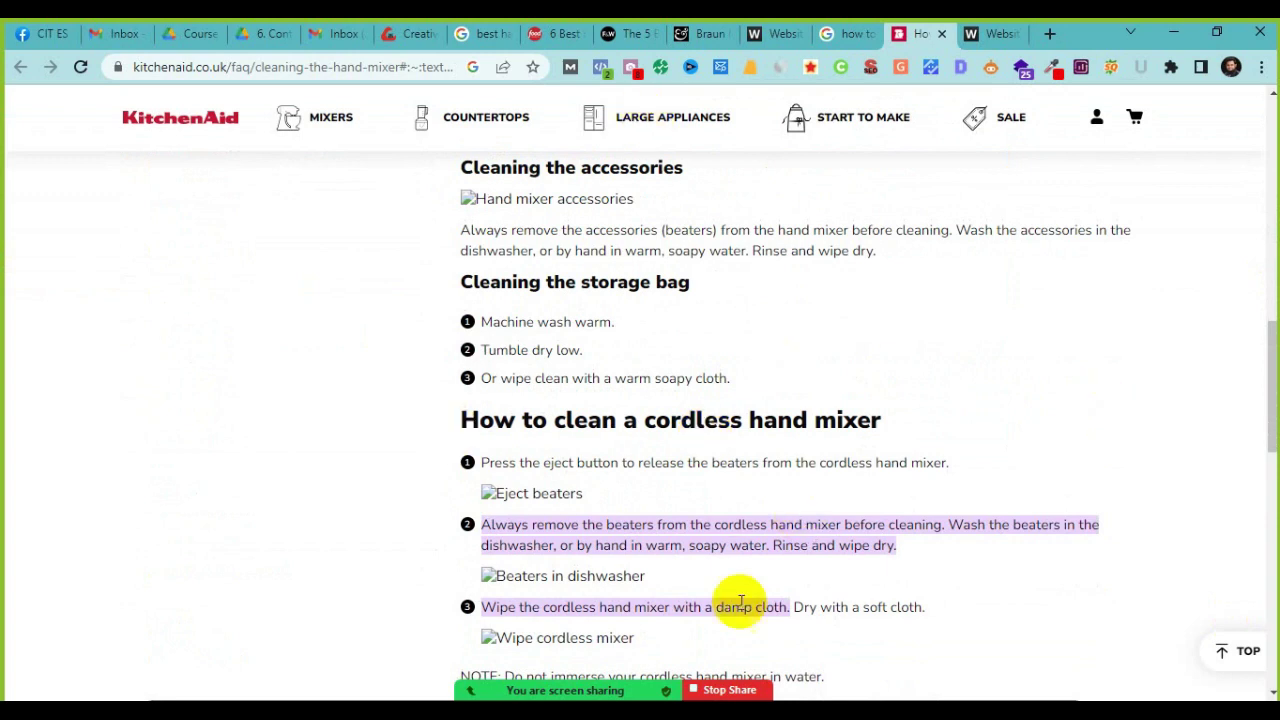
scroll(690, 520, down, 1)
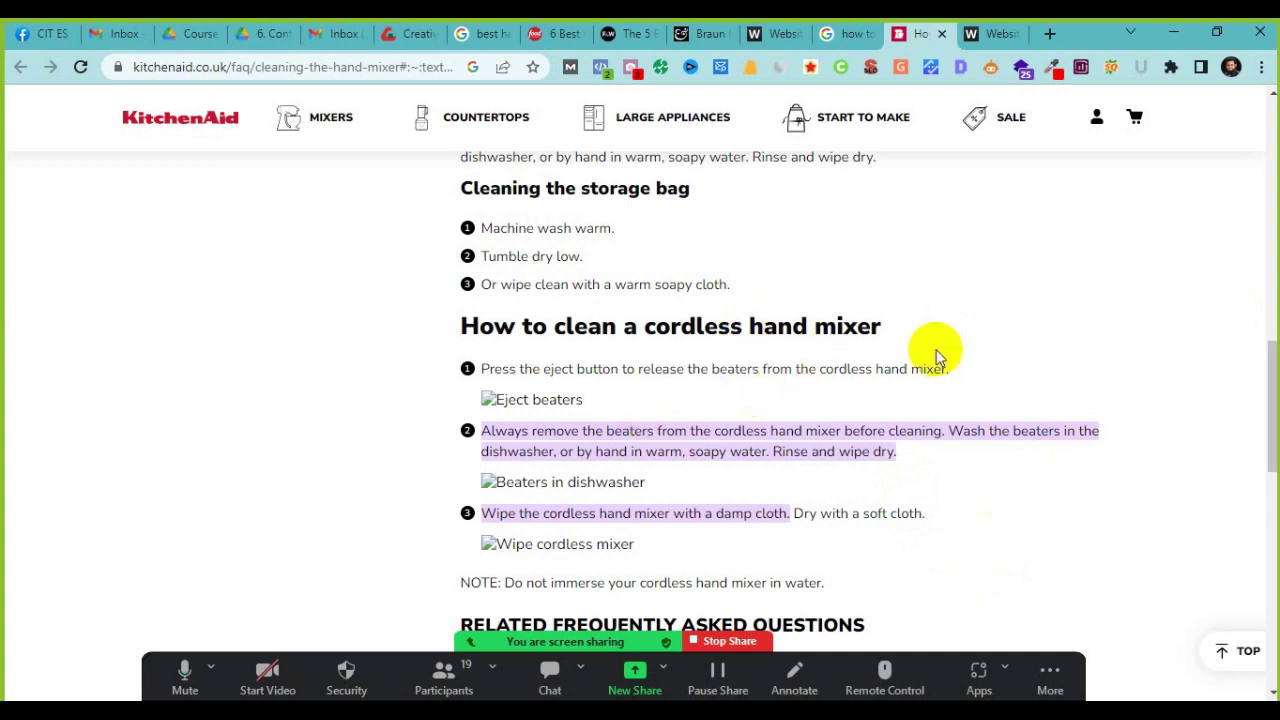
Step: Switch to the Word outline, highlight the Content planning item "Understanding content intension", and admit the waiting participant to the meeting
key(alt+Tab)
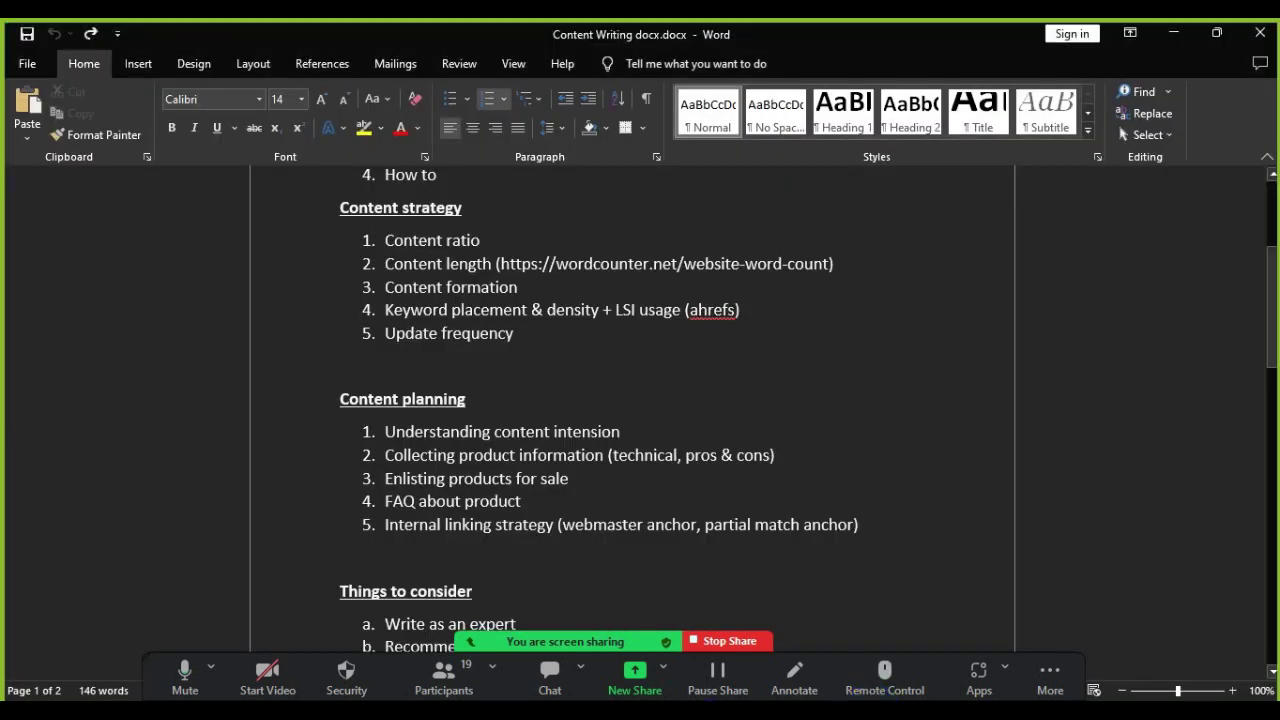
drag(493, 434, 588, 432)
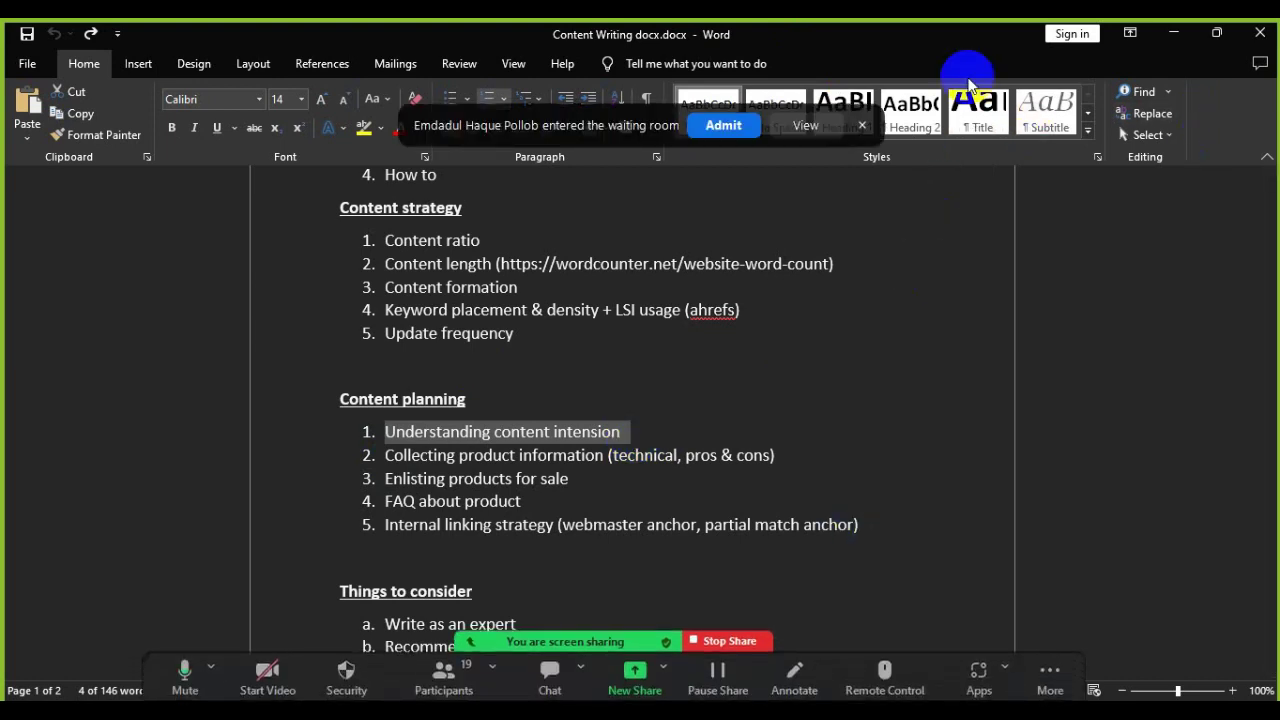
click(718, 125)
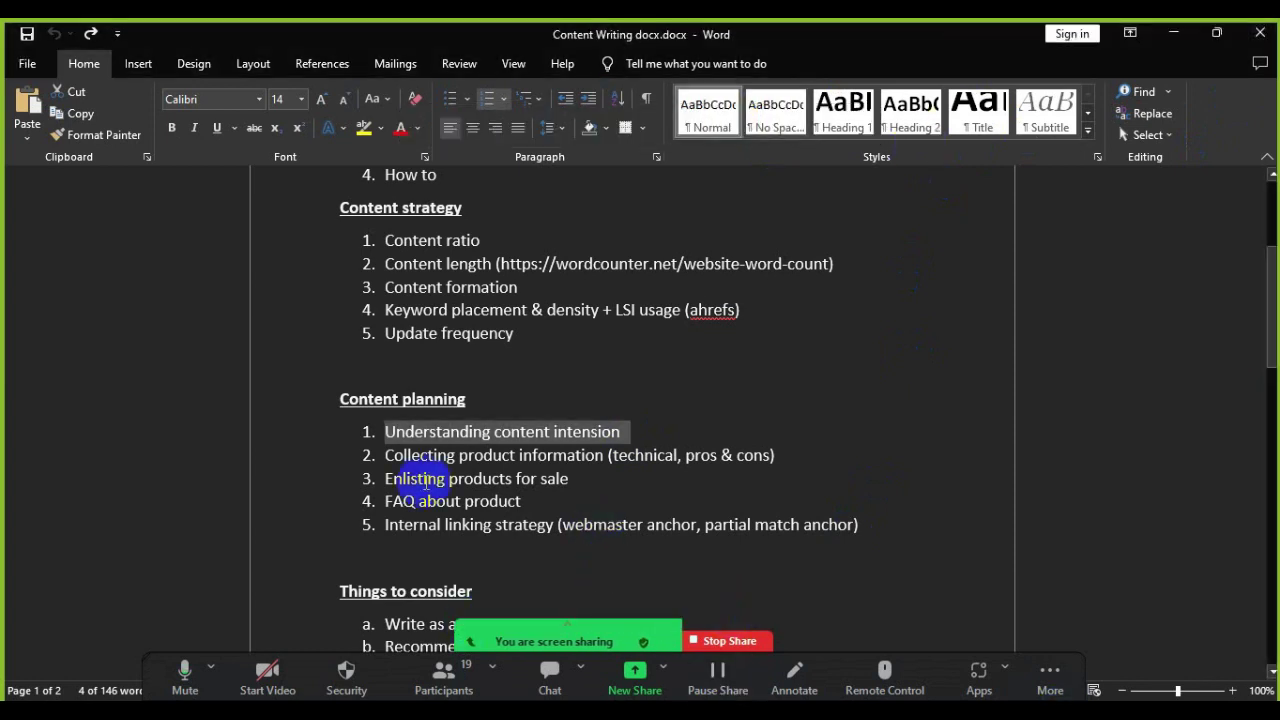
click(517, 440)
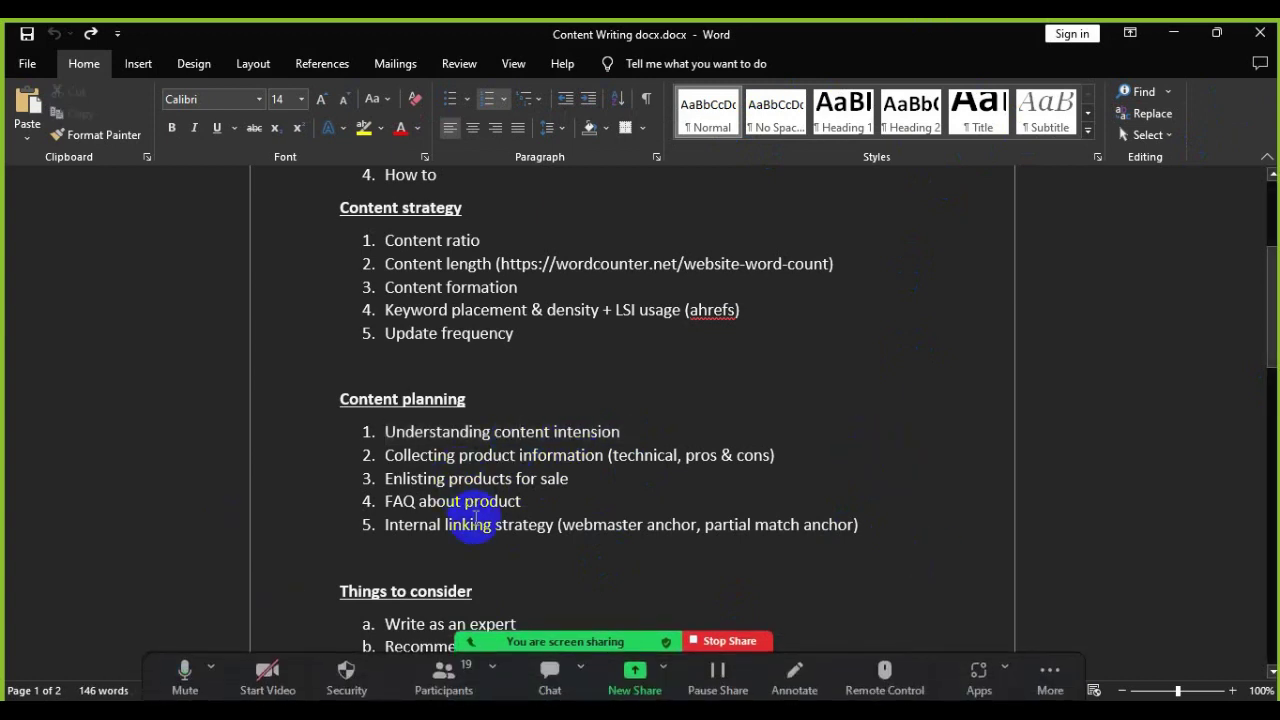
Step: Admit the people in the meeting's waiting room and minimize the participants list
scroll(476, 524, down, 1)
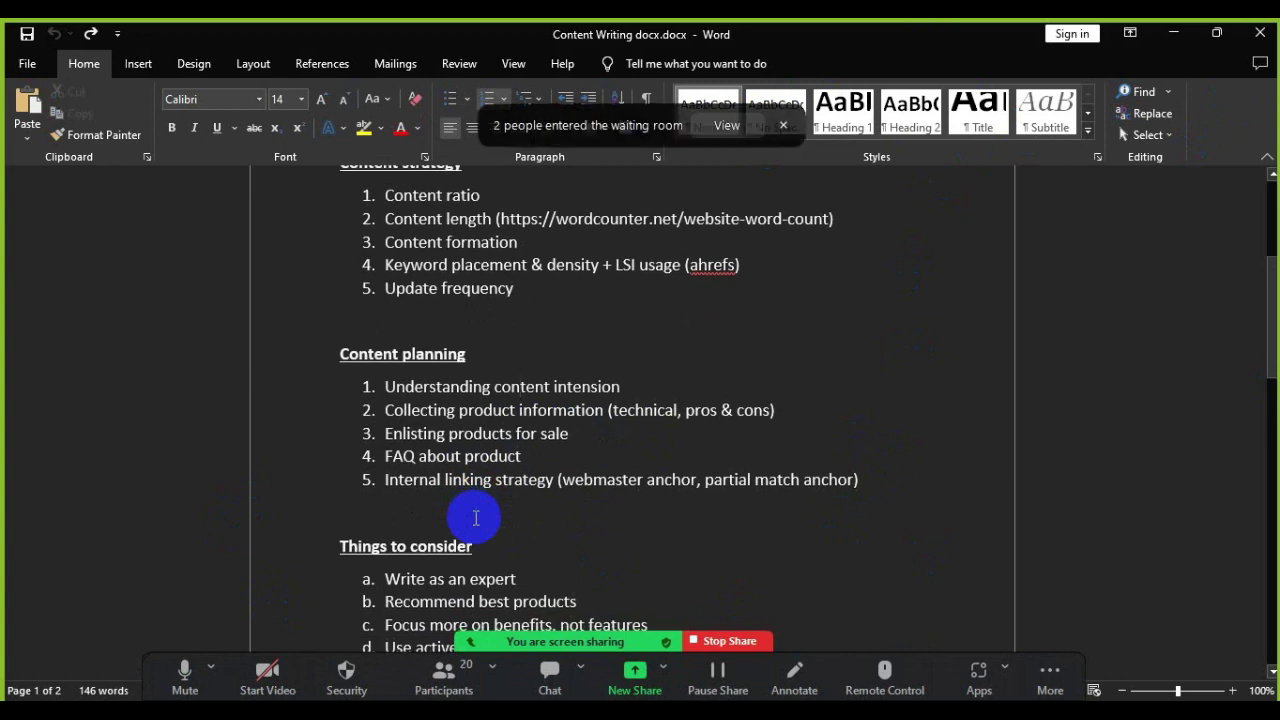
click(714, 128)
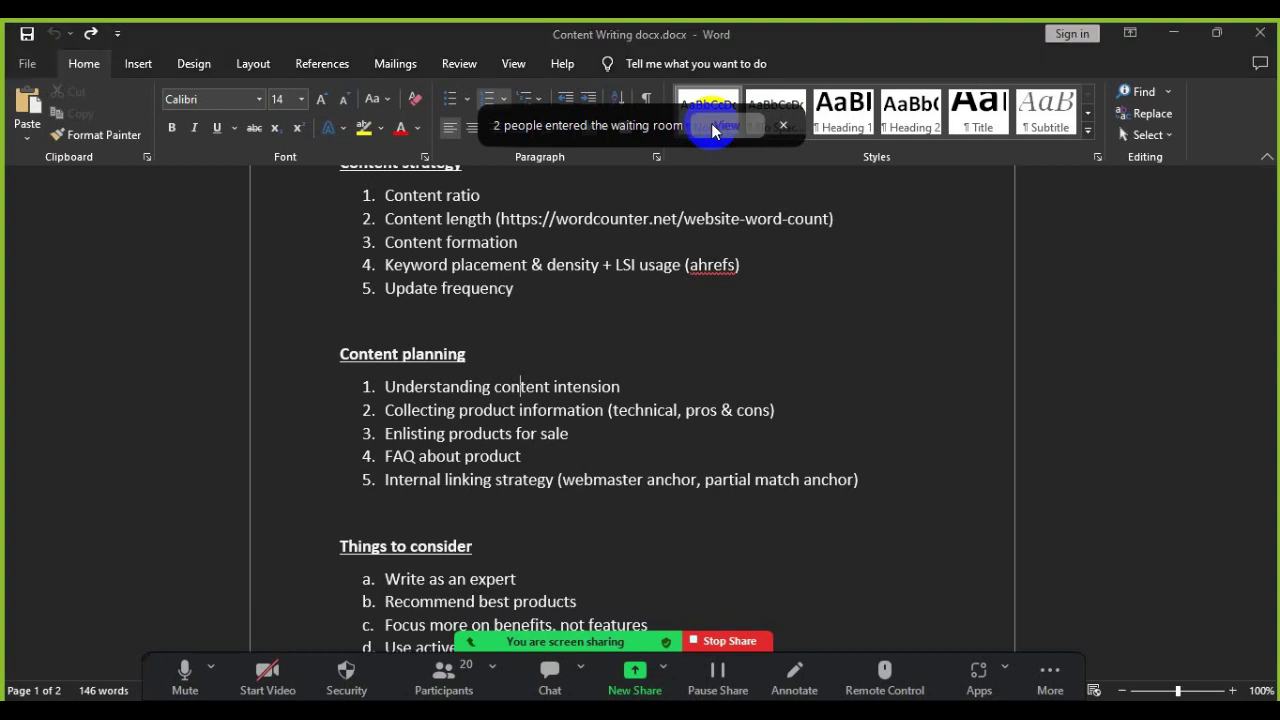
click(697, 355)
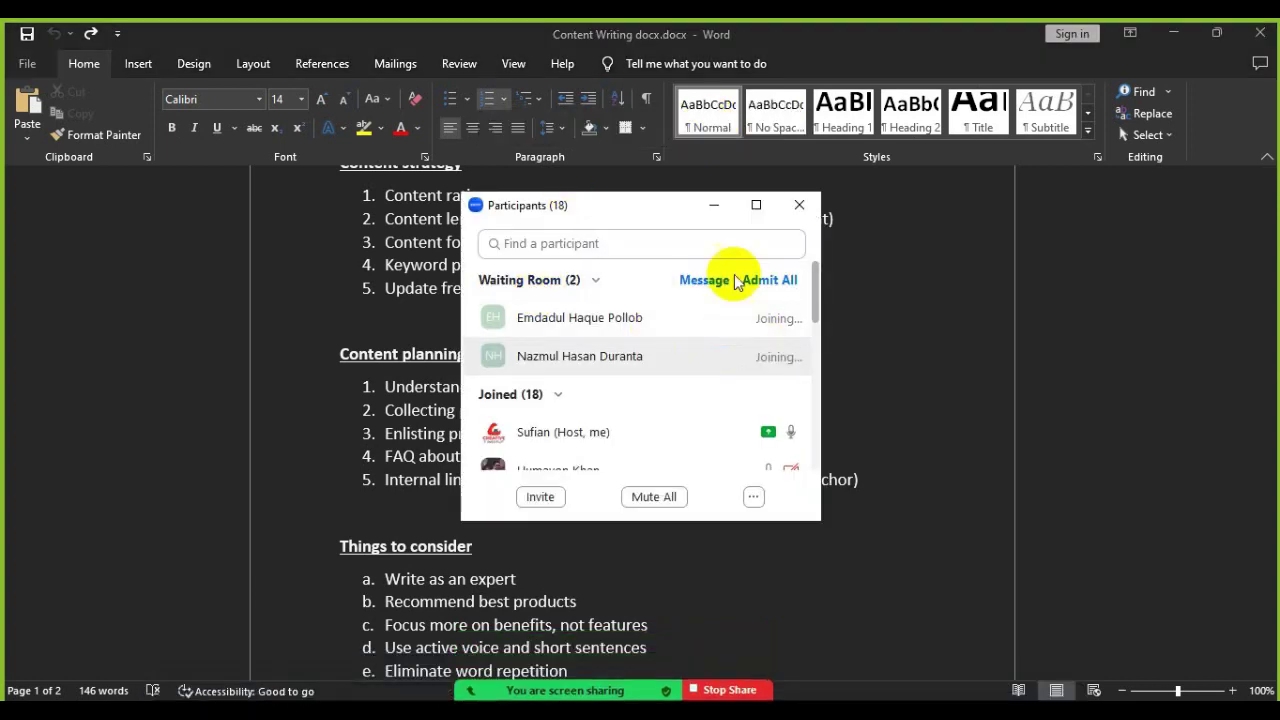
click(723, 218)
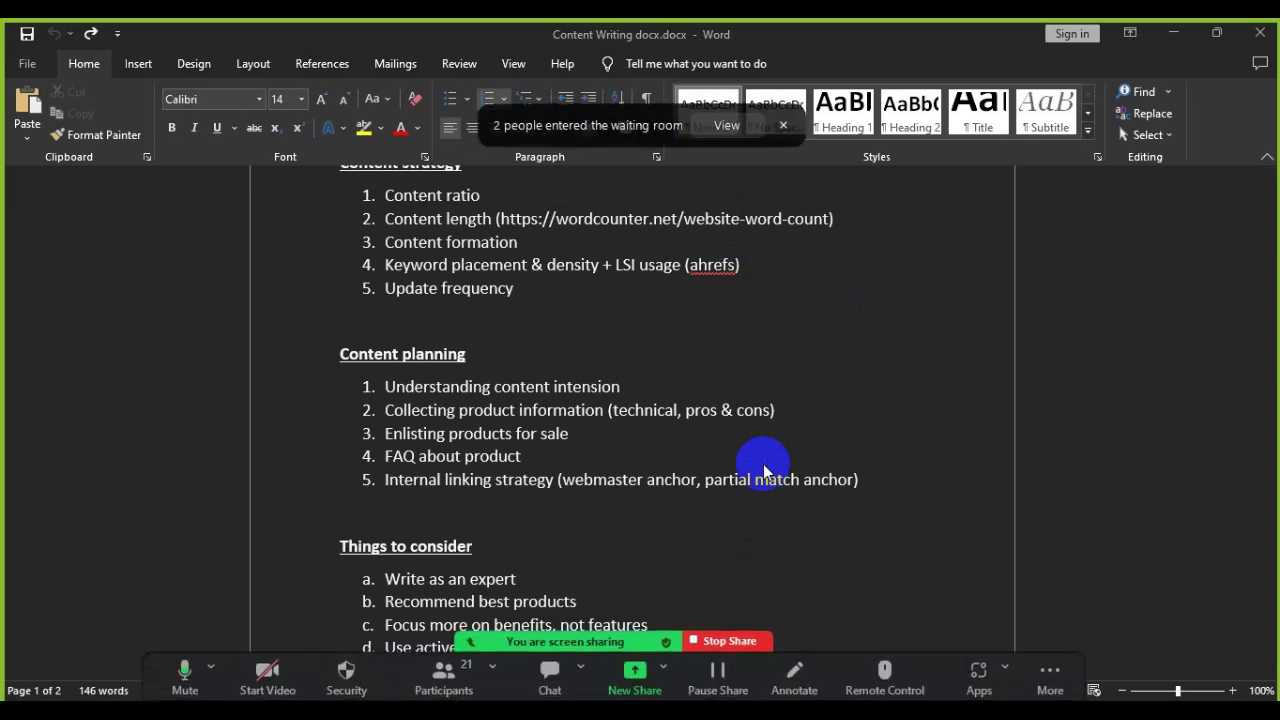
click(726, 125)
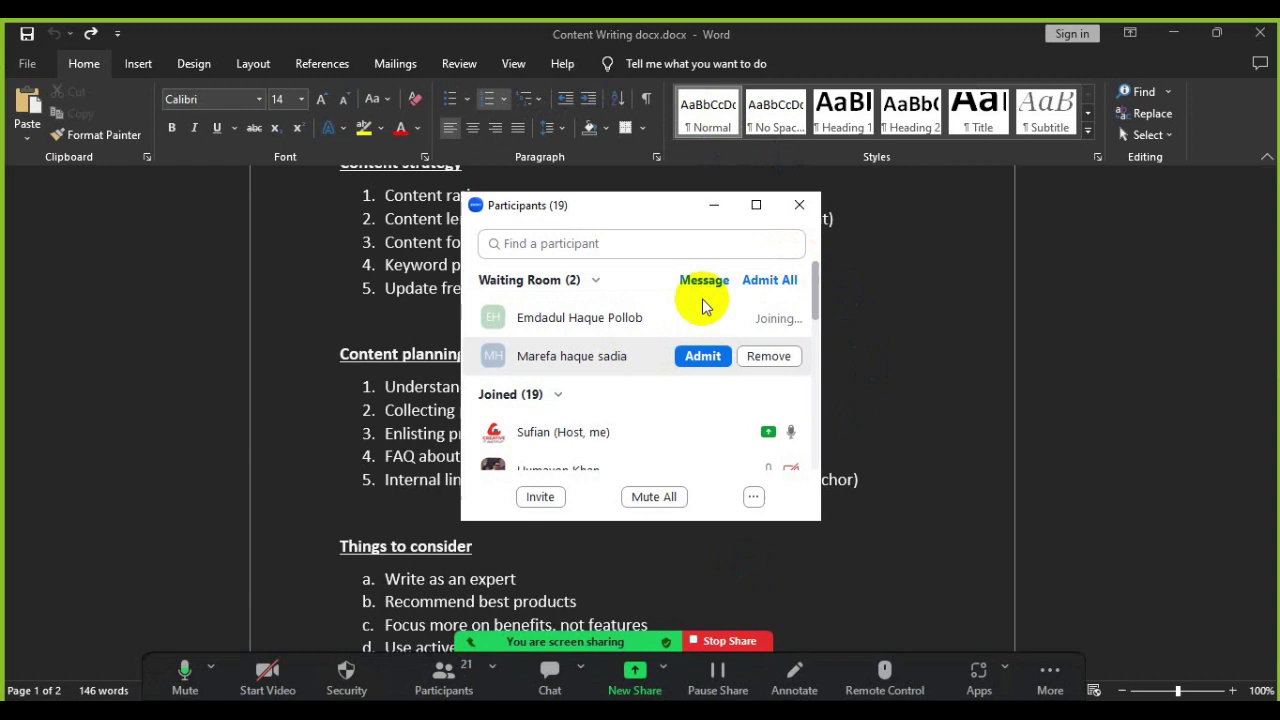
click(718, 355)
click(714, 205)
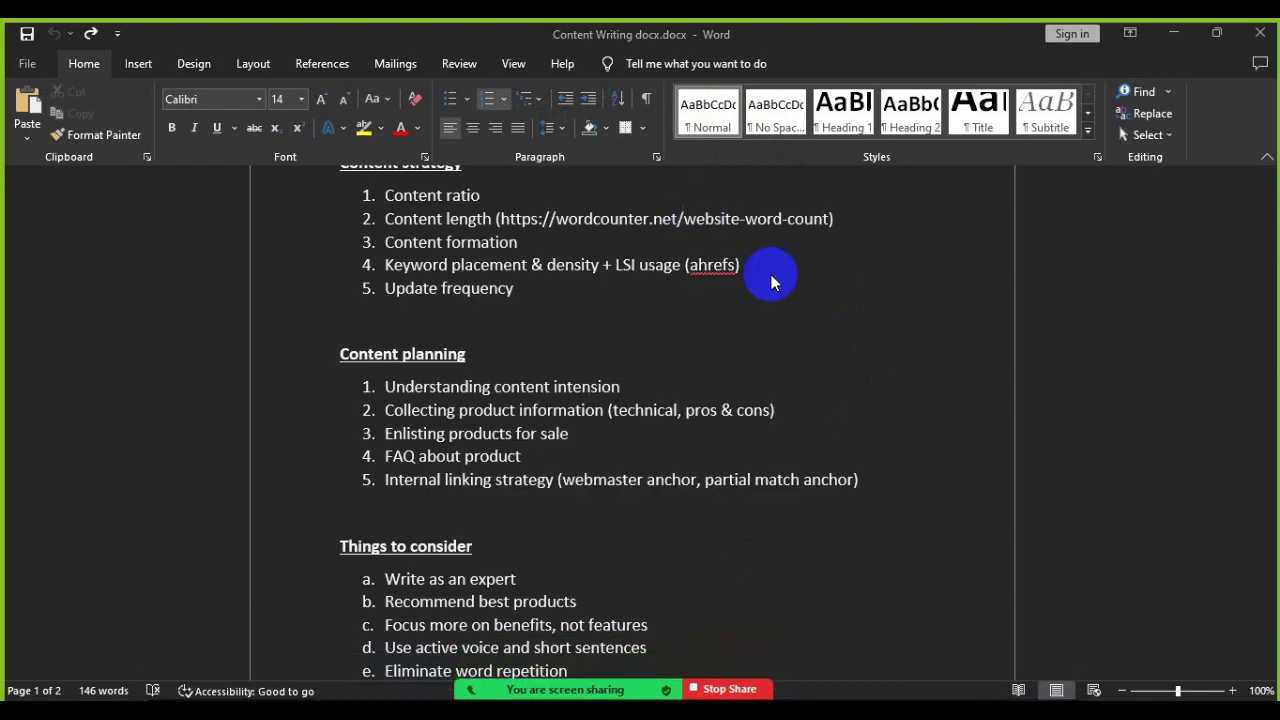
Step: Highlight the Content planning item "Collecting product information (technical, pros & cons)" and clear the selection
scroll(590, 475, up, 2)
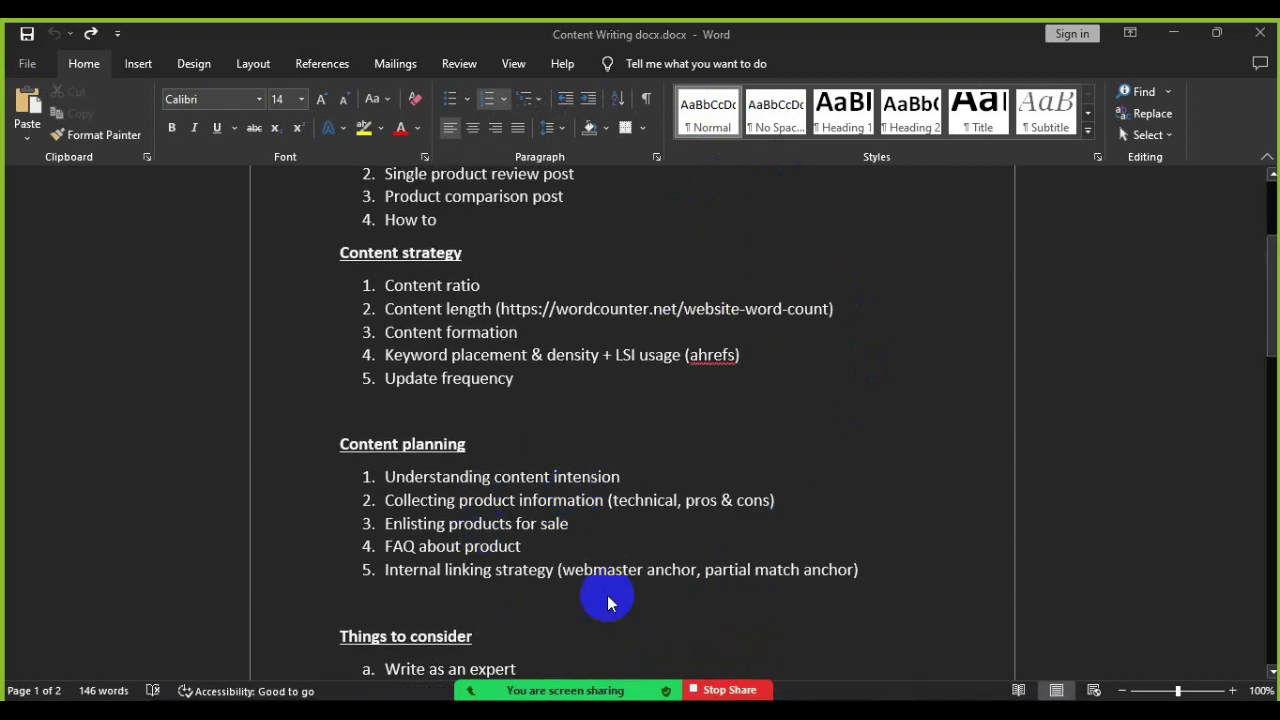
scroll(570, 583, up, 3)
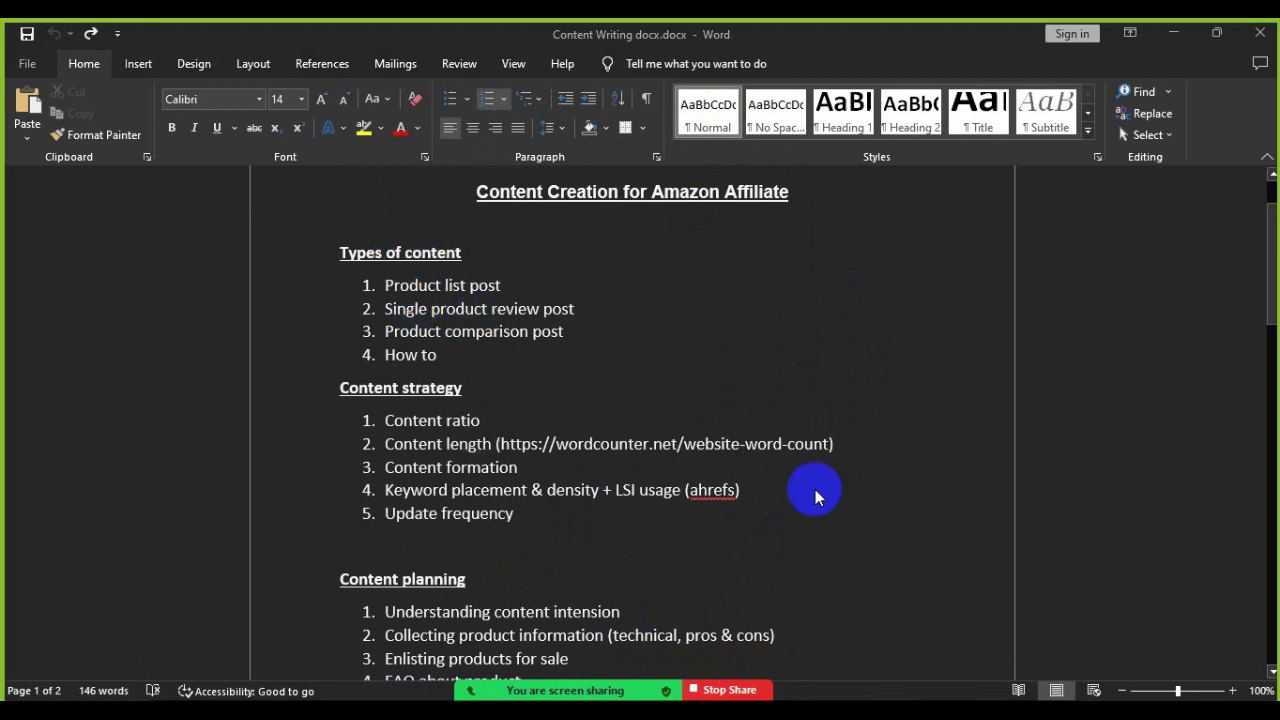
scroll(563, 551, down, 2)
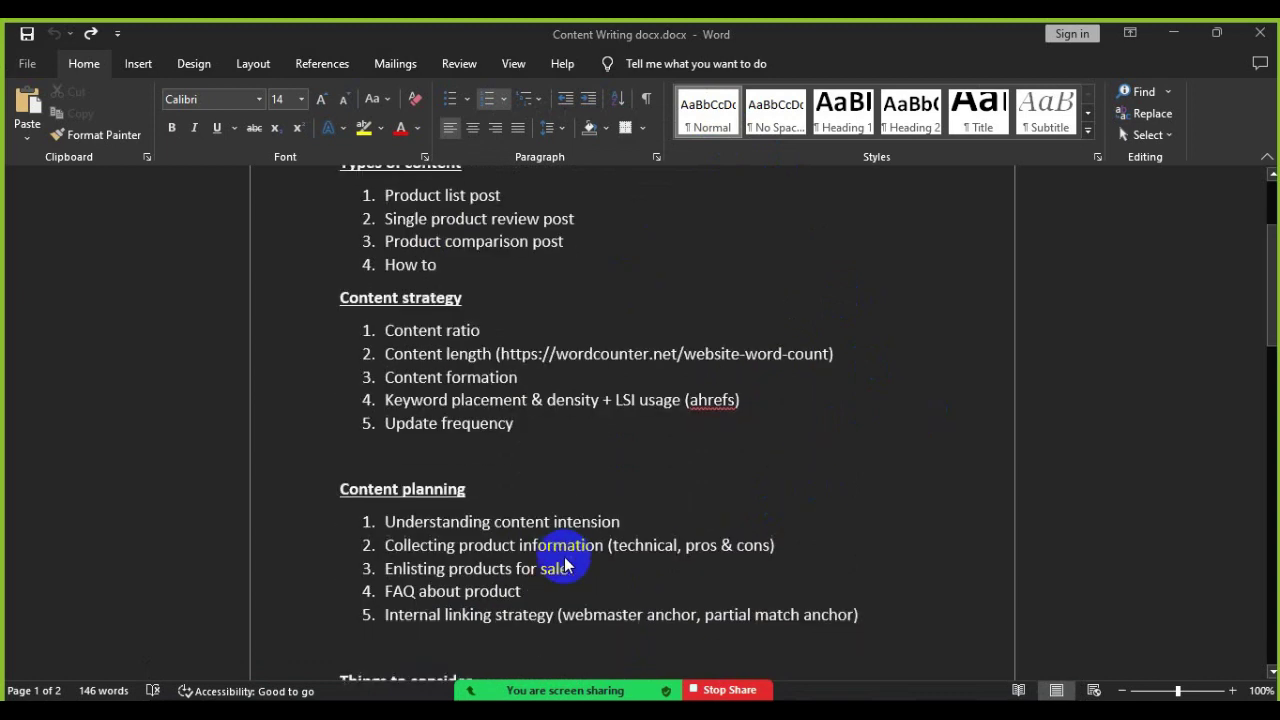
scroll(680, 571, down, 1)
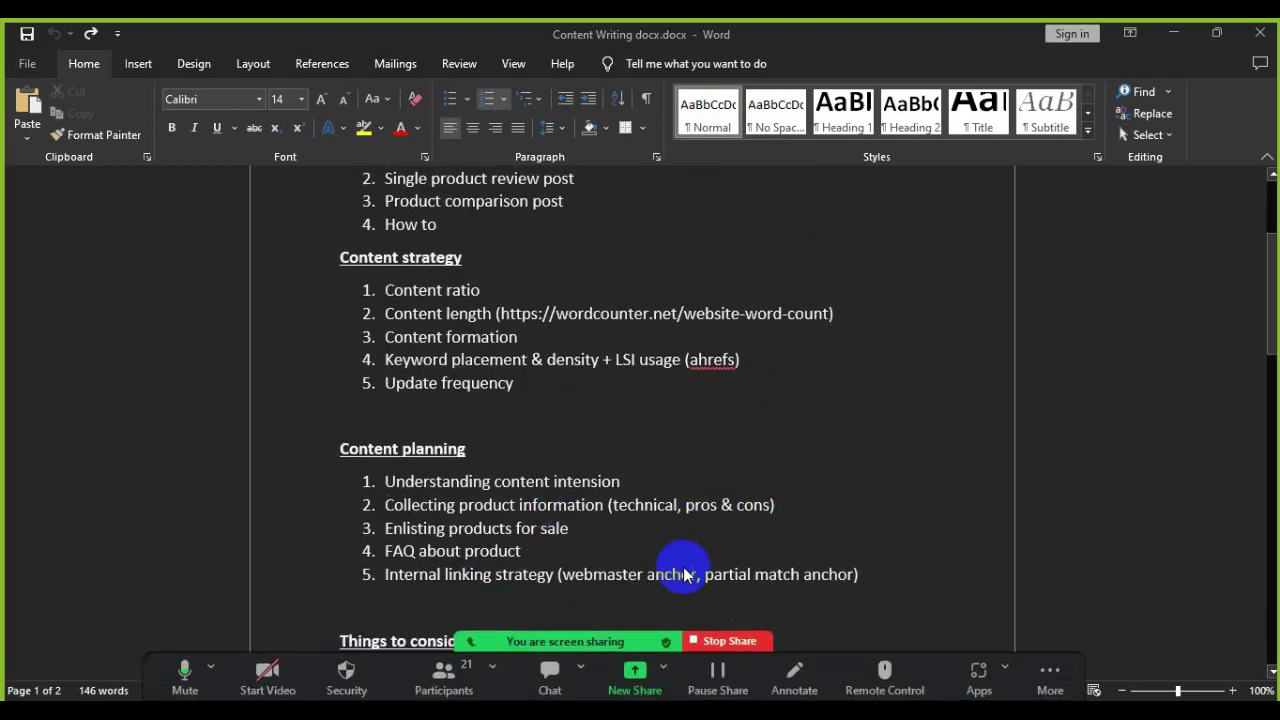
scroll(455, 555, down, 1)
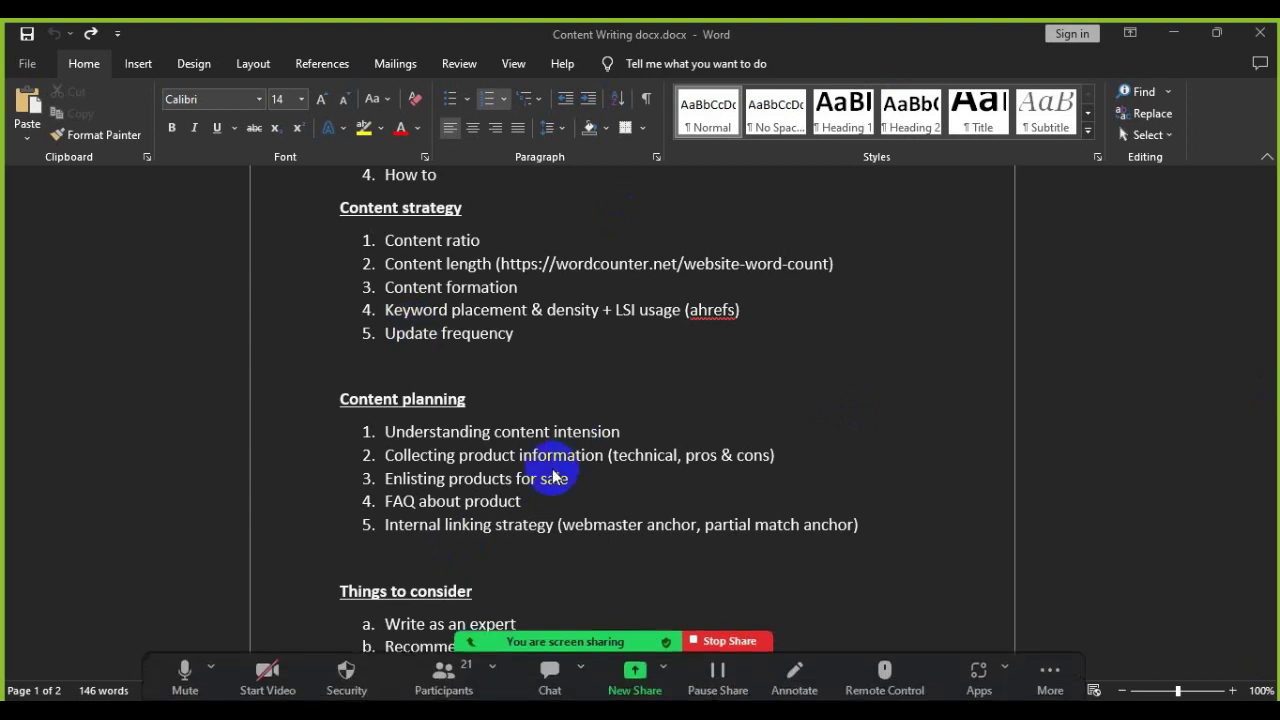
scroll(820, 571, down, 1)
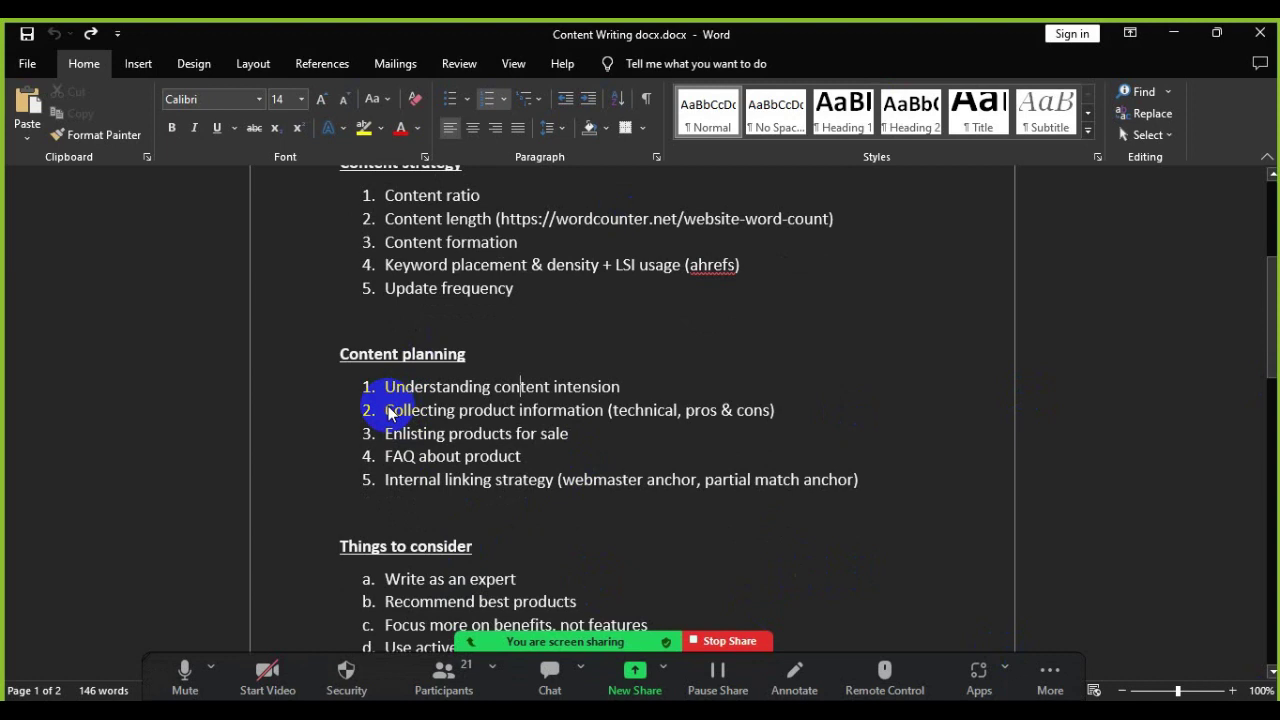
drag(386, 418, 791, 410)
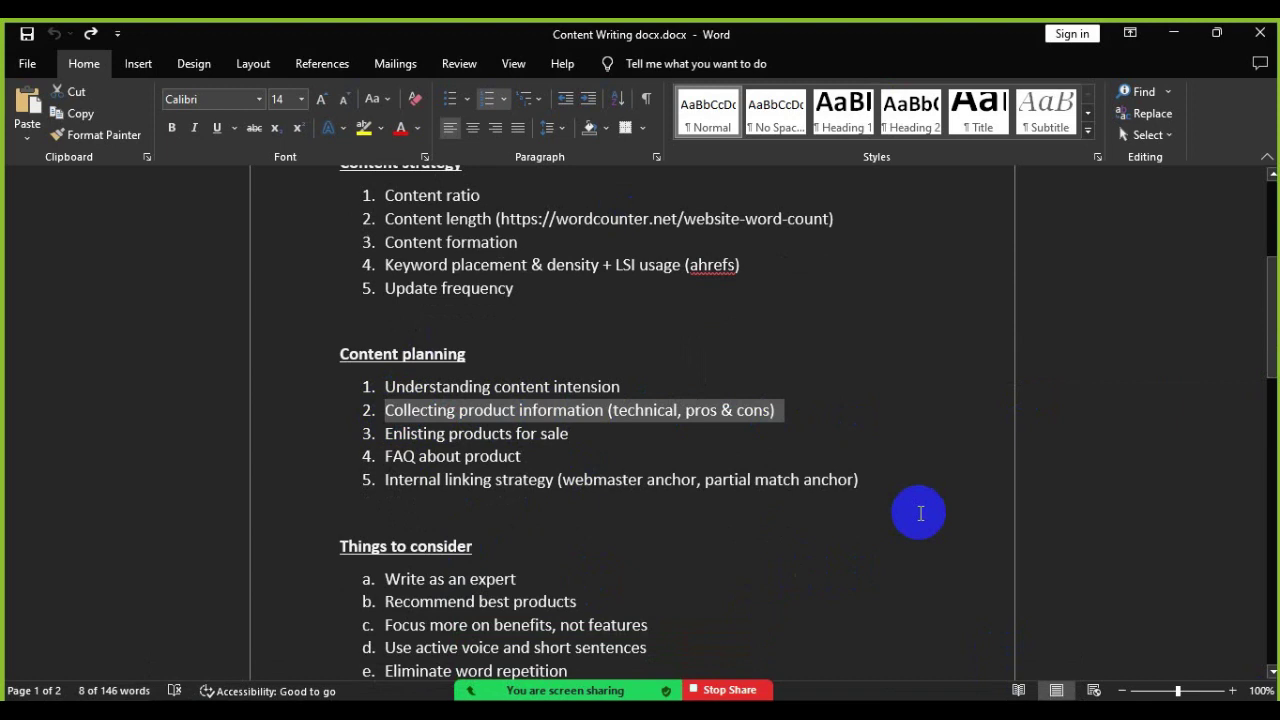
click(557, 423)
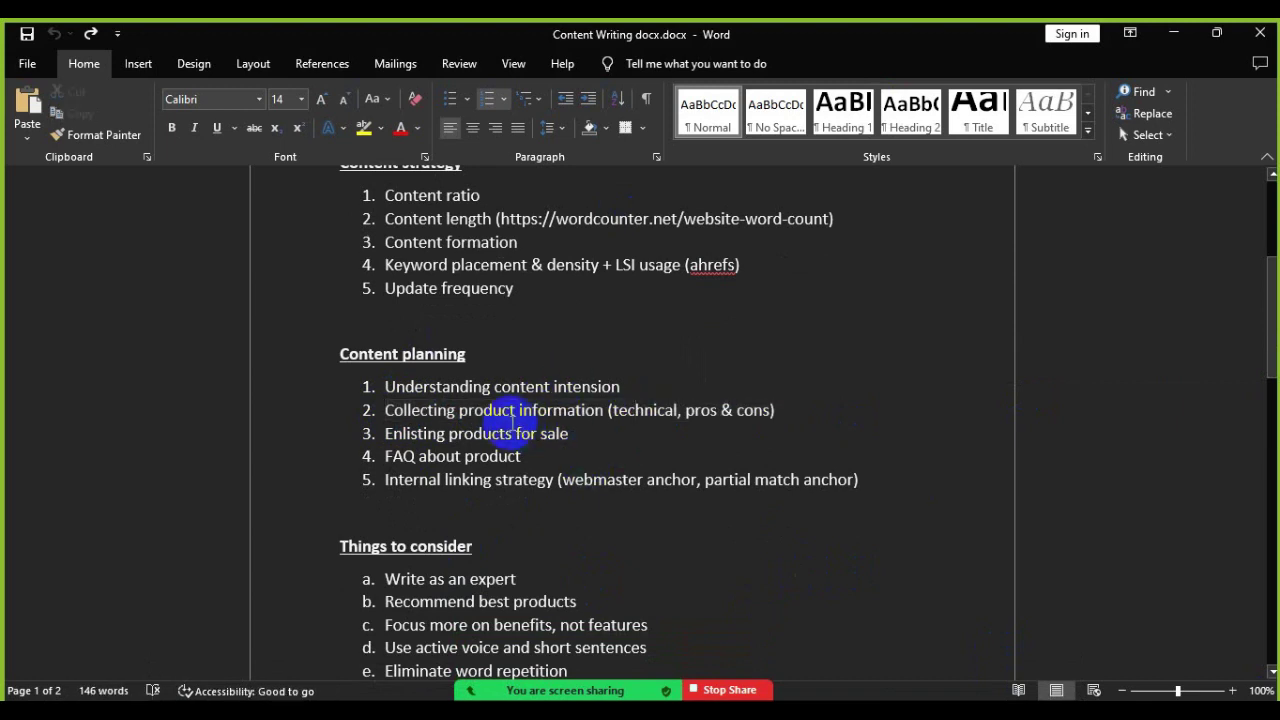
Step: Highlight "cons", "pros & cons" and "Collecting product information" in turn within the second Content planning item
drag(519, 419, 764, 410)
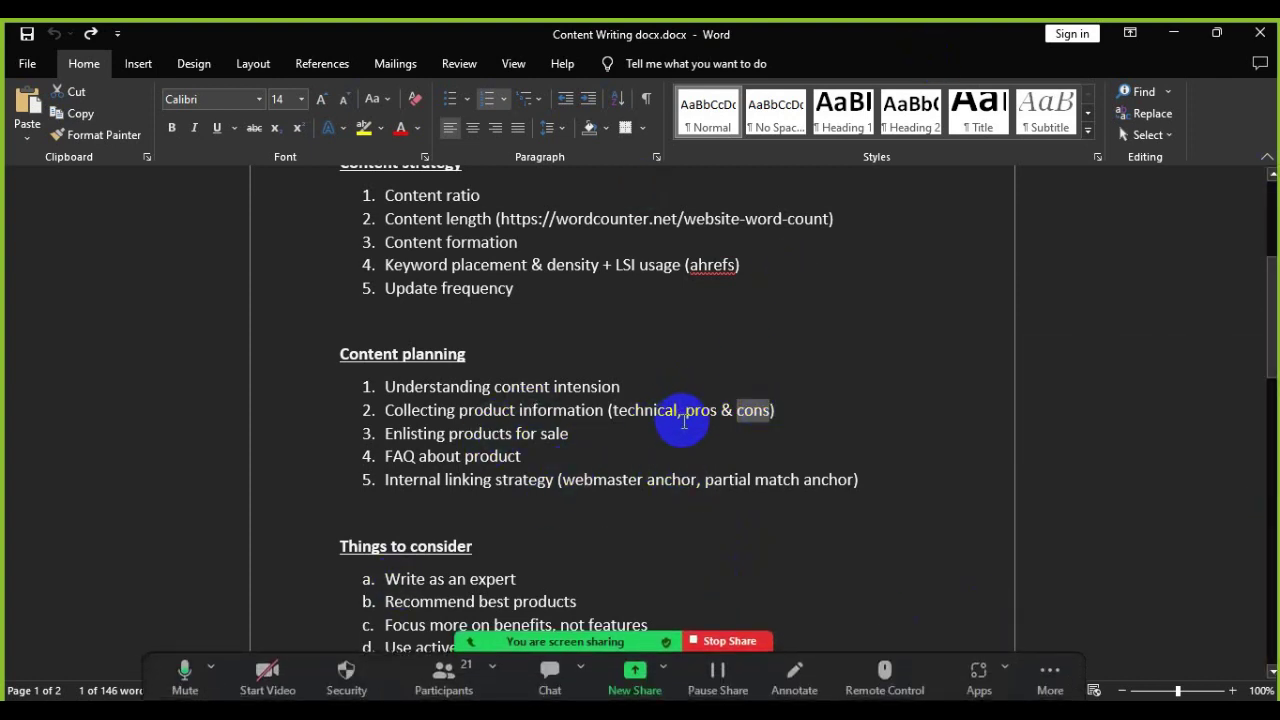
drag(694, 418, 757, 415)
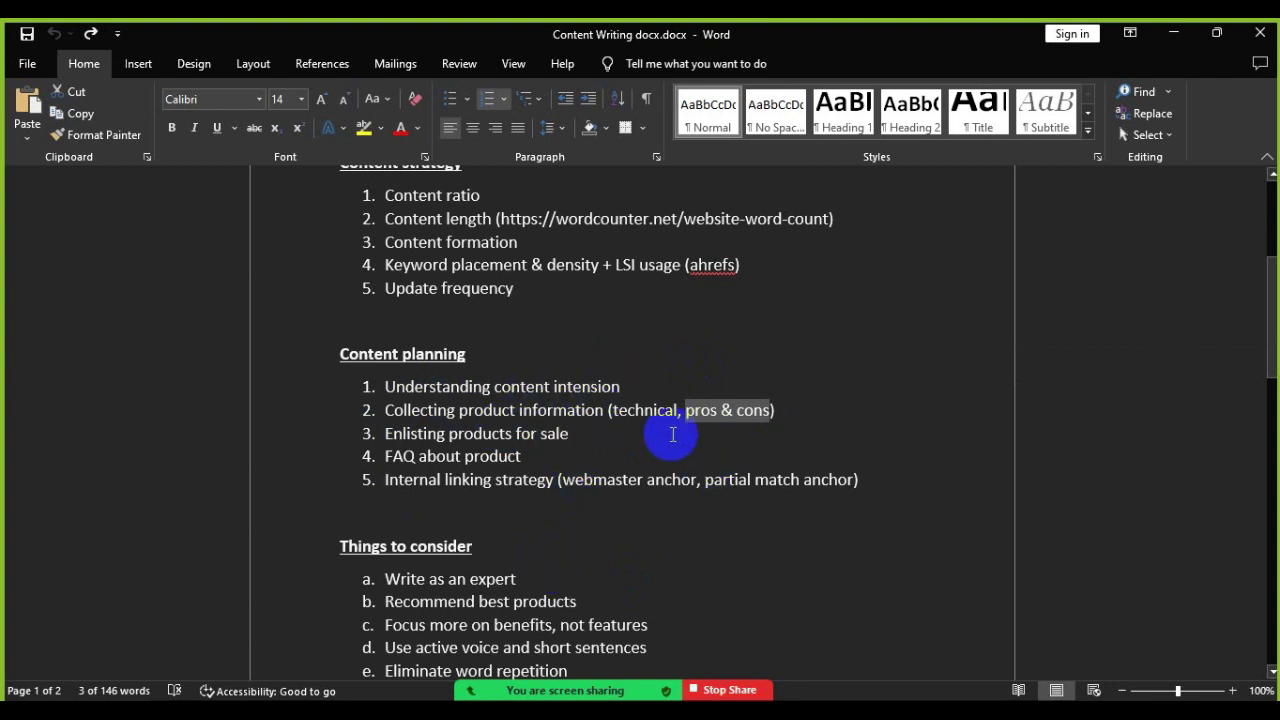
drag(385, 410, 609, 406)
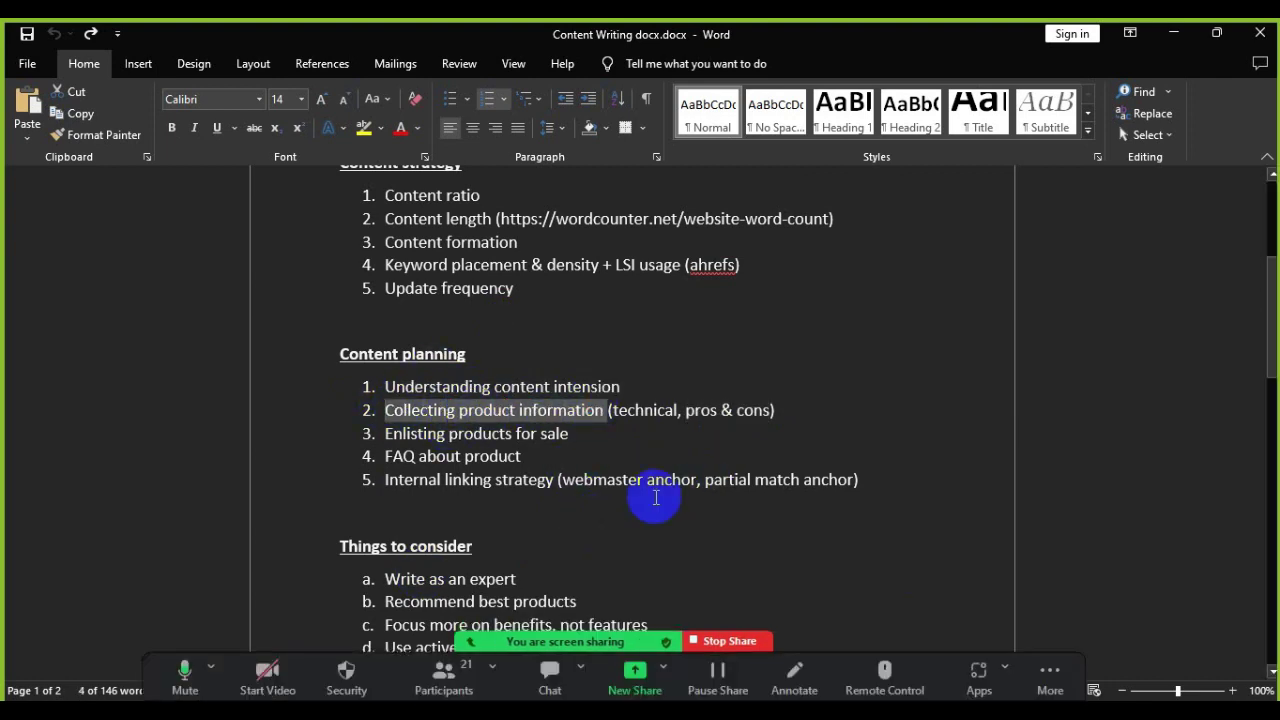
Step: Switch to Chrome and look through the open Word Counter page and the Food & Wine hand mixer roundup
key(alt+Tab)
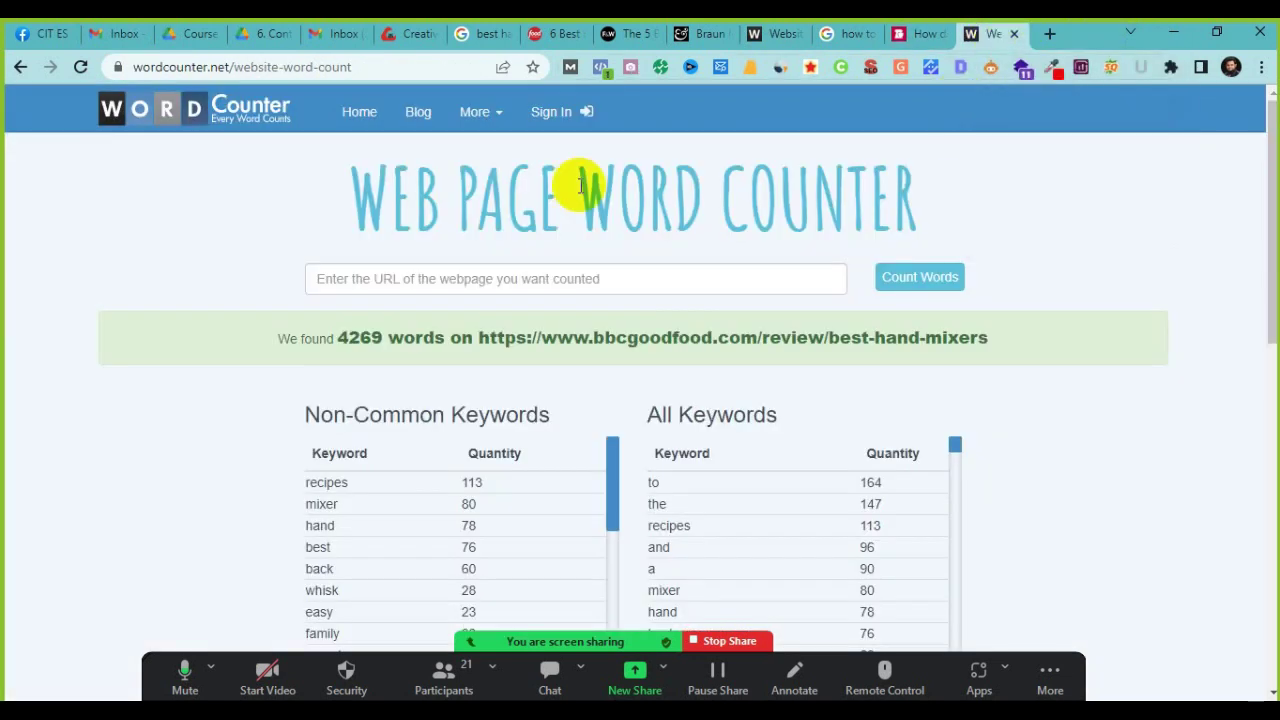
click(992, 34)
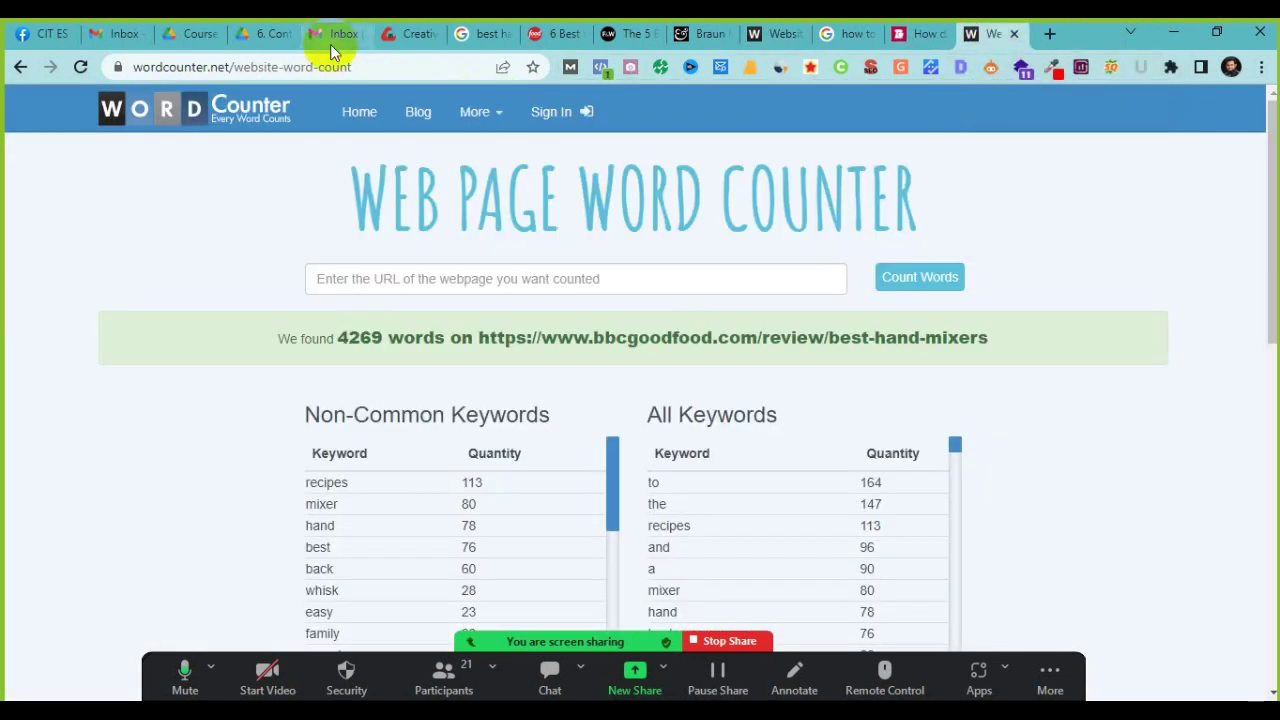
click(342, 72)
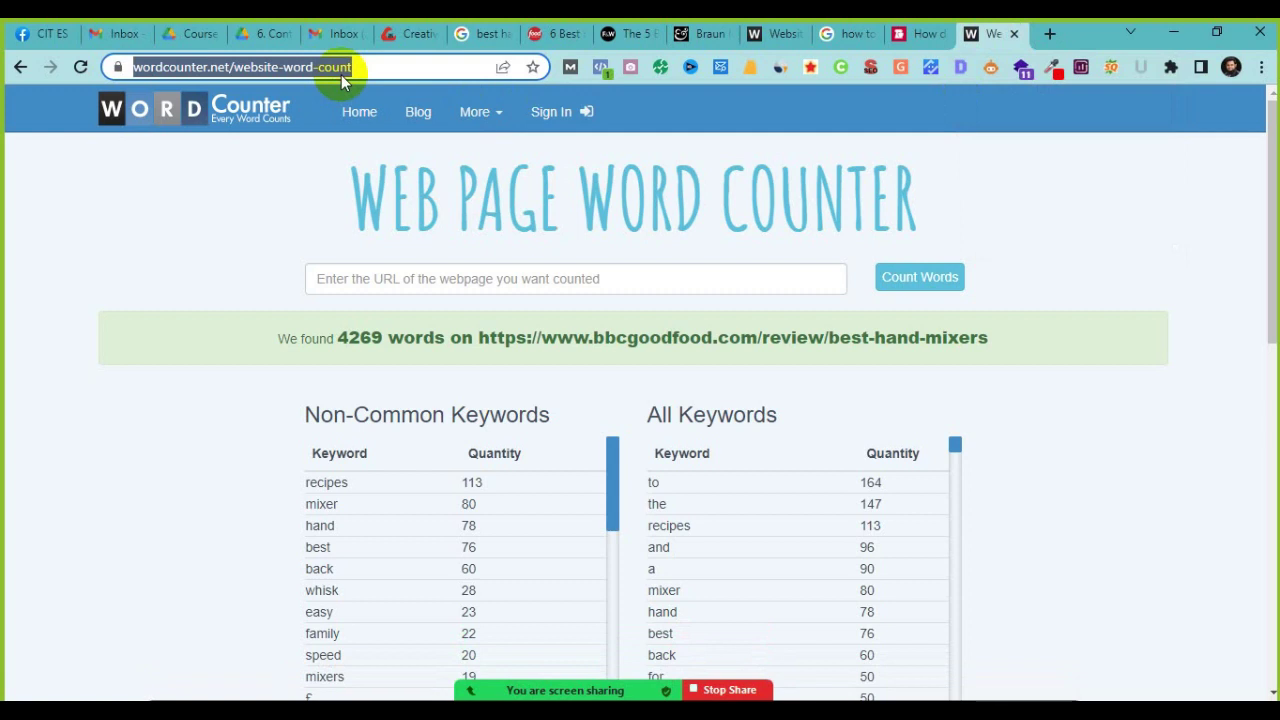
click(610, 36)
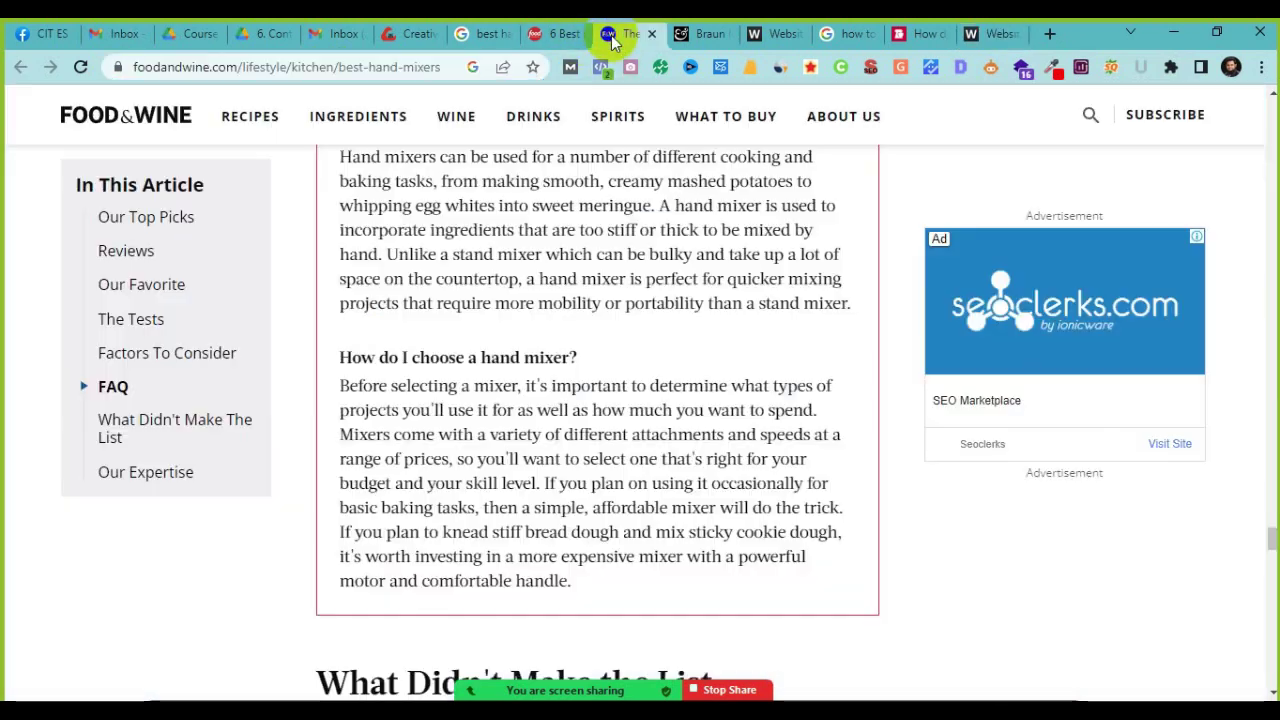
scroll(560, 260, up, 5)
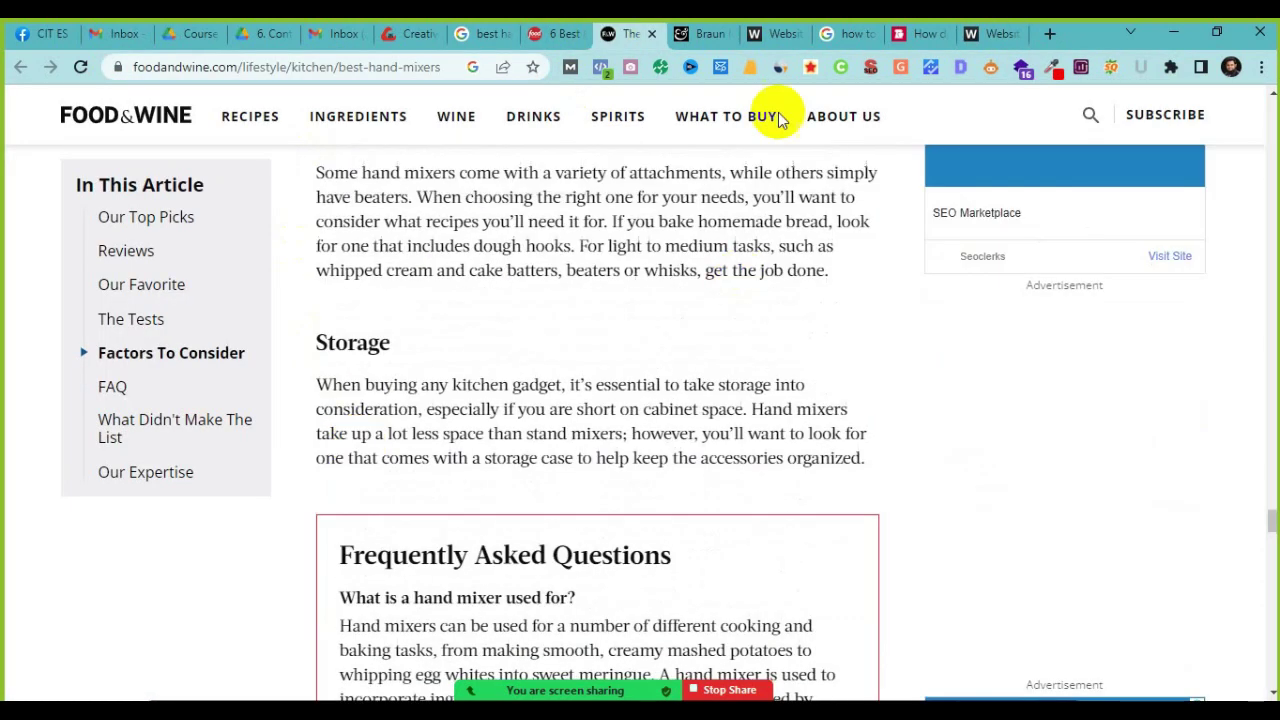
click(908, 31)
Step: Copy the product name "Braun MultiMix 5" from the title of the Homes & Gardens hand mixer review
click(705, 36)
scroll(392, 571, up, 4)
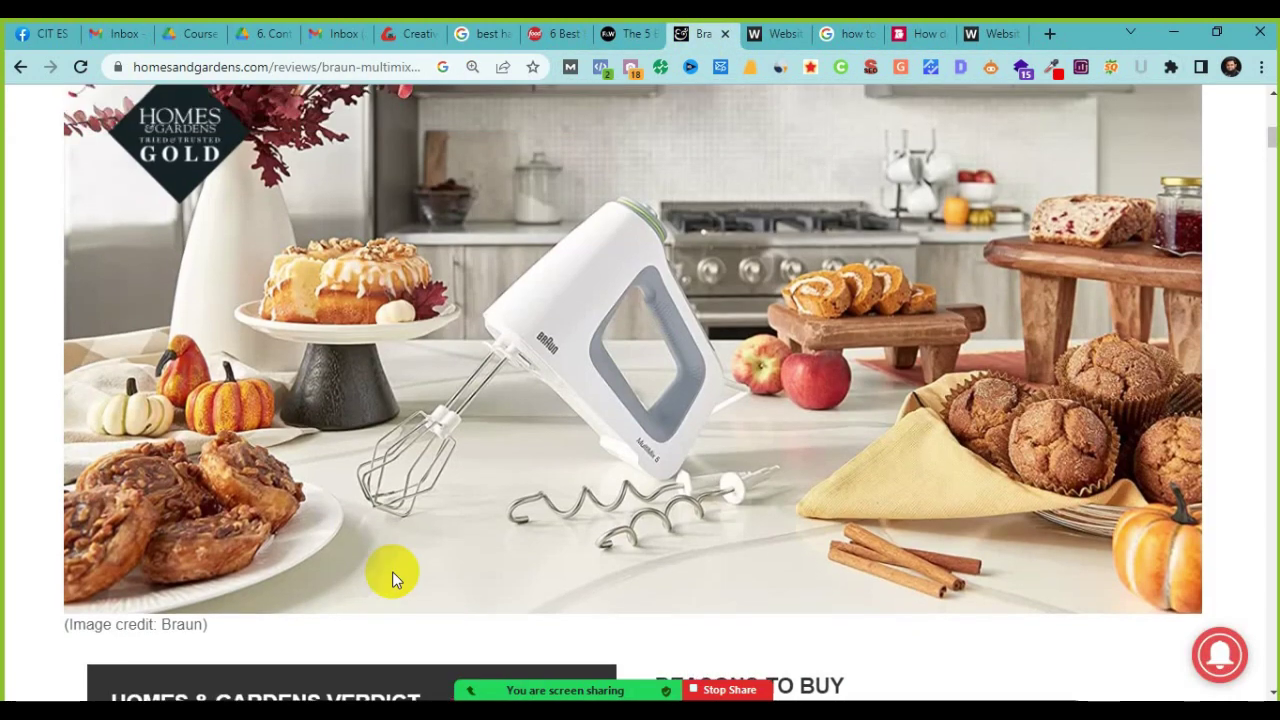
scroll(392, 571, up, 7)
click(151, 466)
drag(121, 456, 588, 446)
key(ctrl+c)
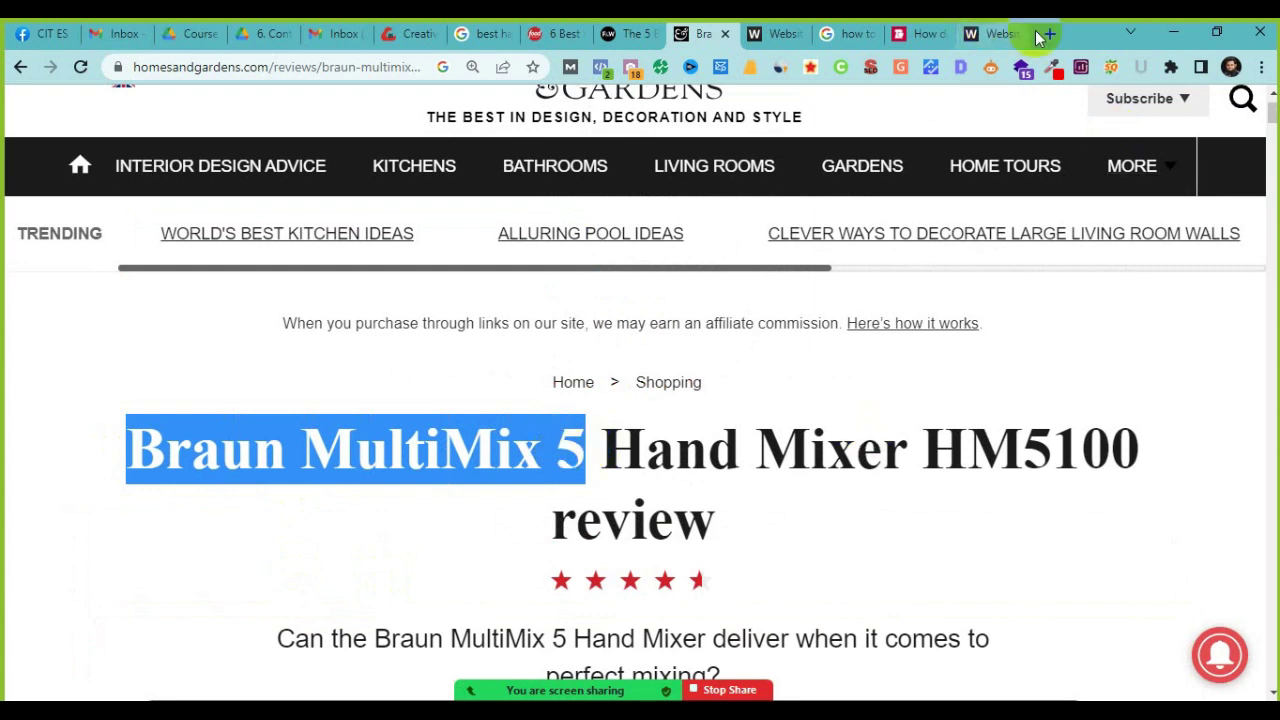
Step: Search Google for "Braun MultiMix 5" in place of the Word Counter page and open Braun Household's MultiMix 5 hand mixers result
click(990, 33)
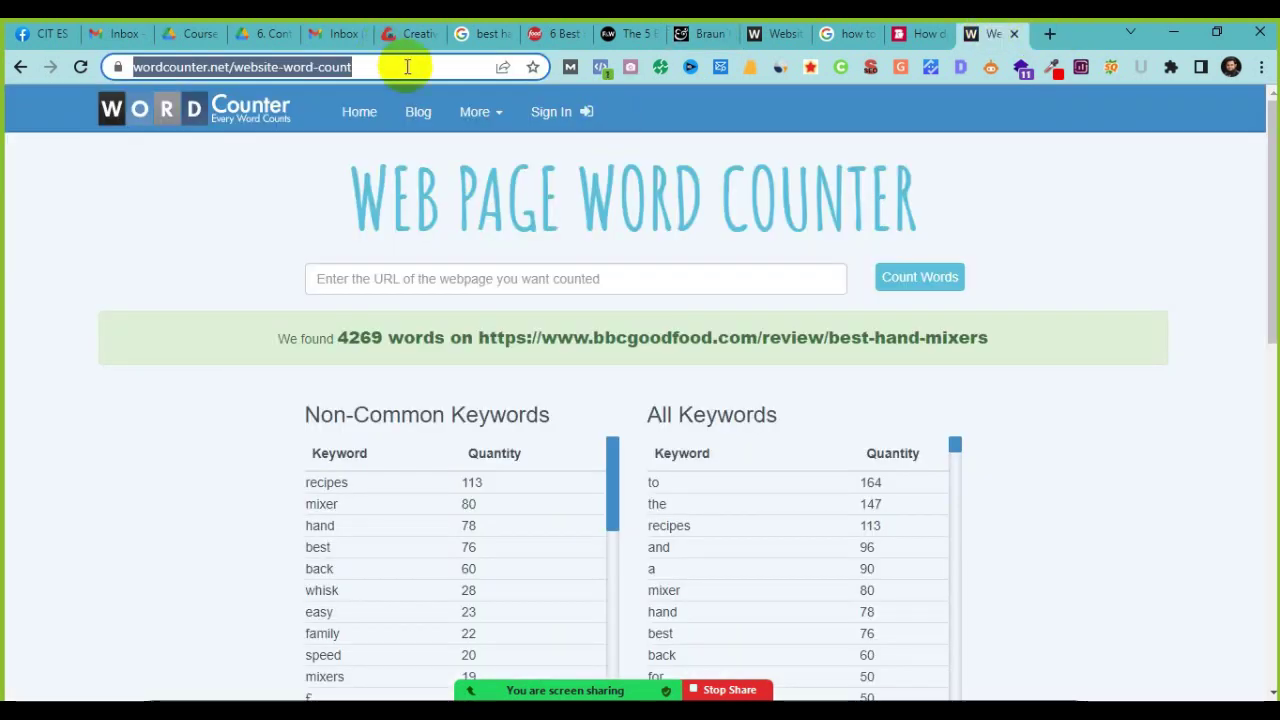
key(ctrl+v)
key(Return)
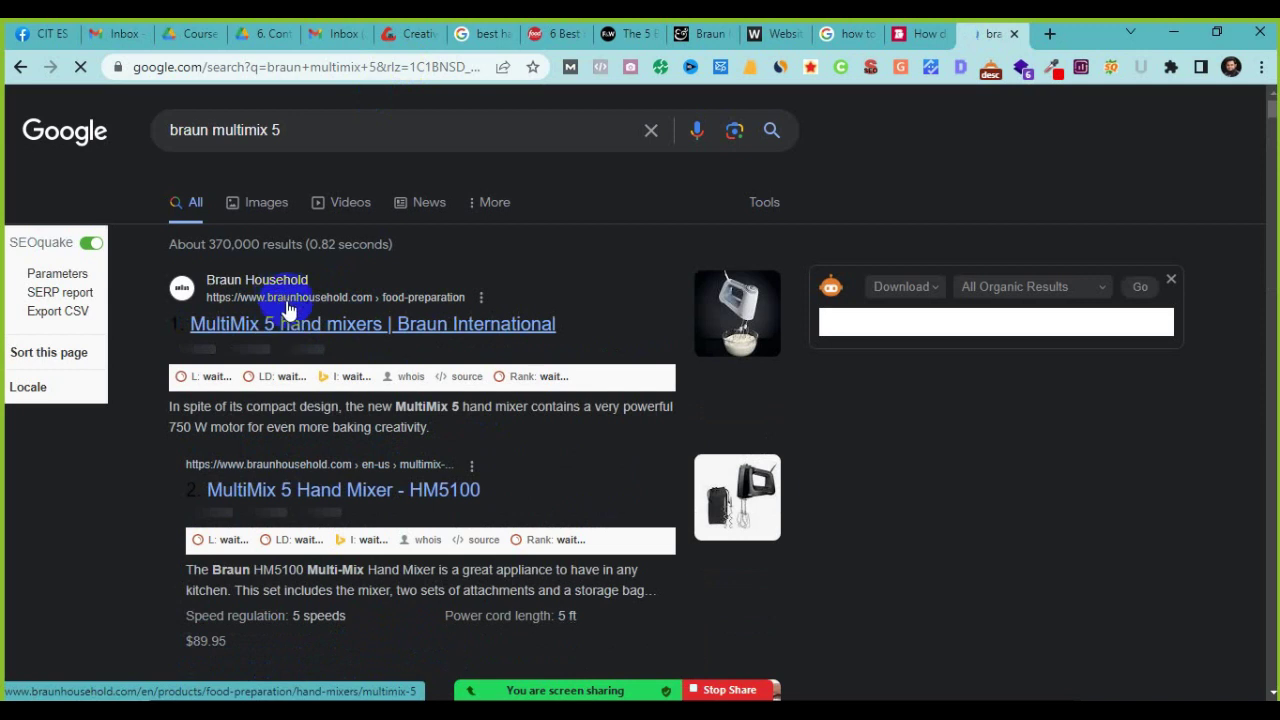
click(310, 331)
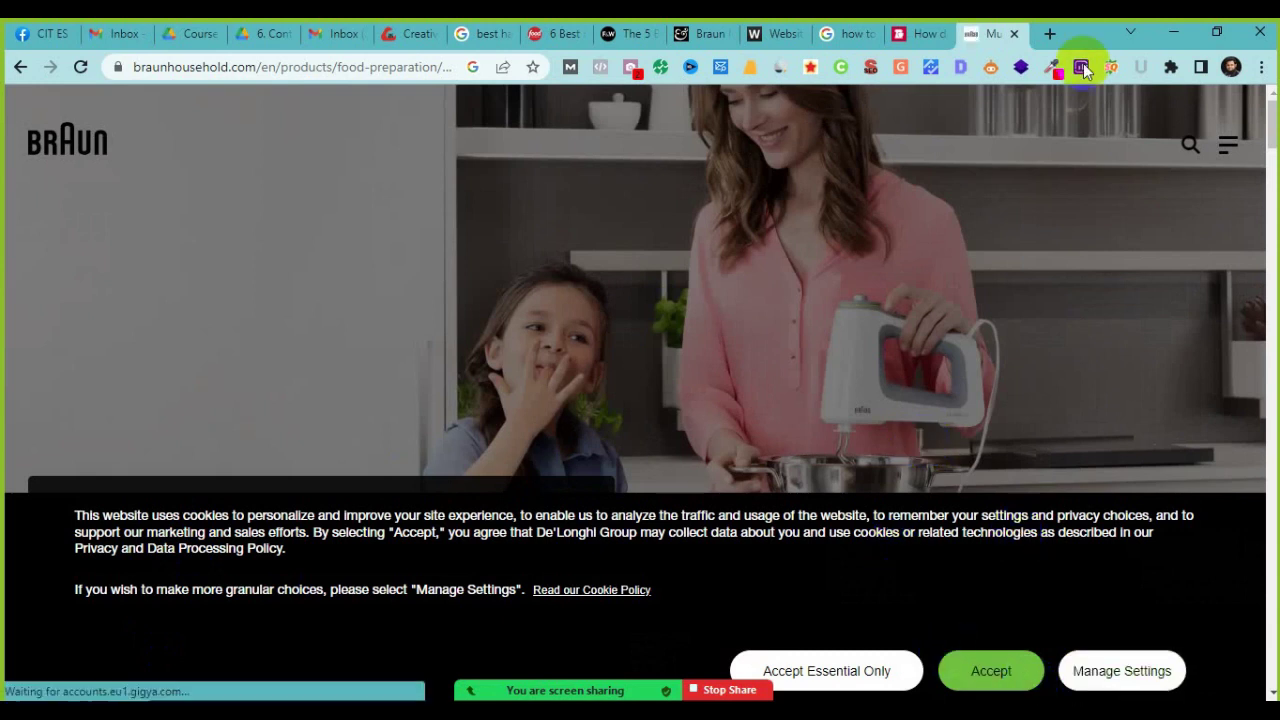
Step: Accept the site's cookies and open the MultiMix 5 Hand mixer HM 5100WH product page from the hand mixer range
click(988, 666)
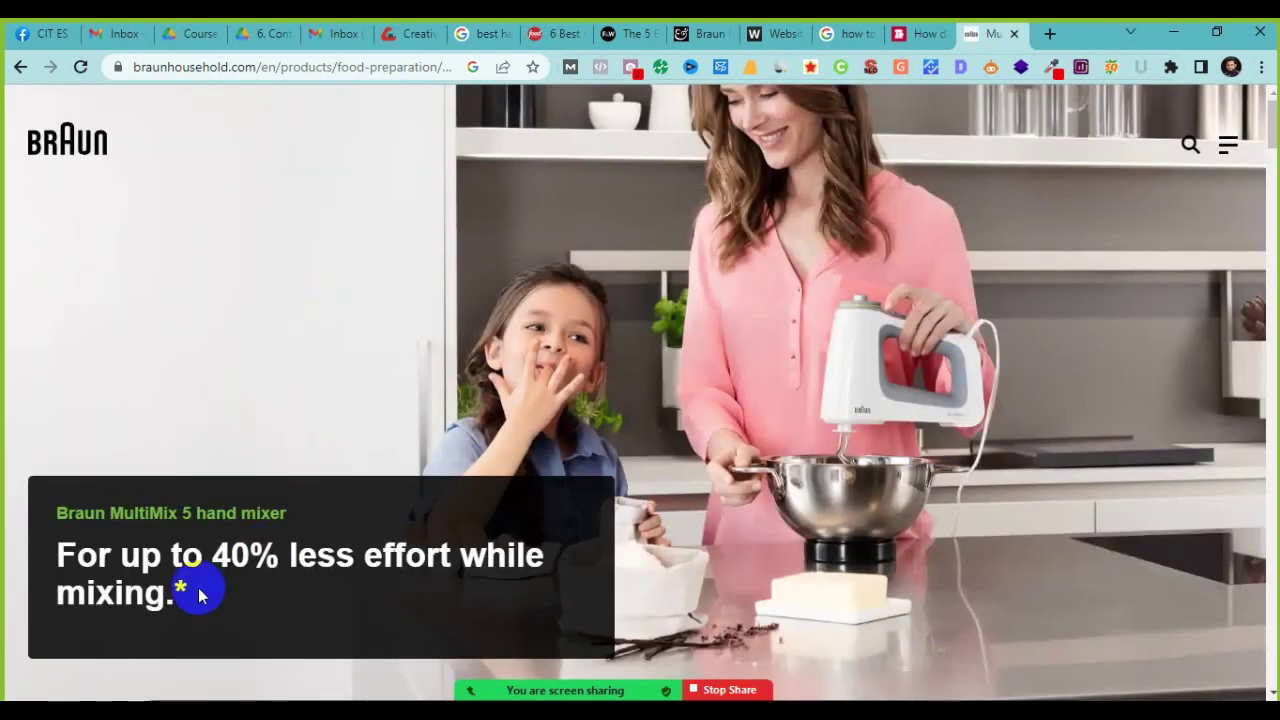
scroll(194, 583, down, 3)
scroll(67, 125, up, 3)
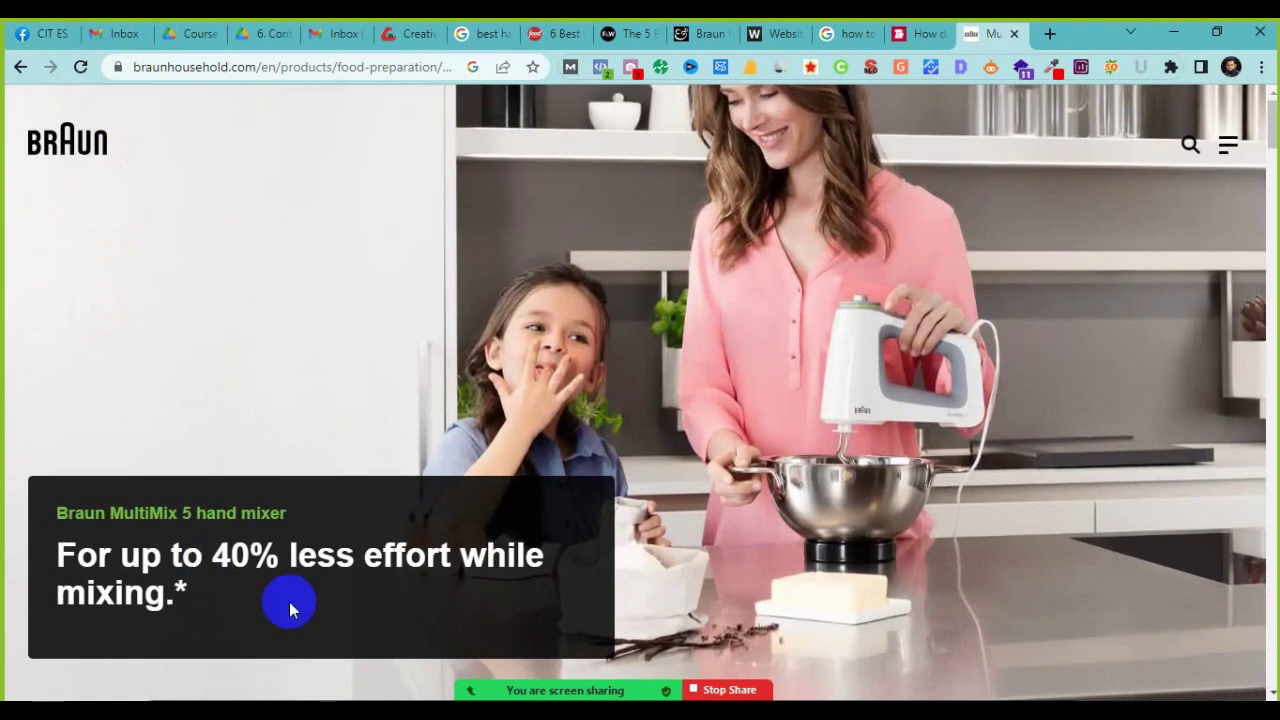
scroll(287, 596, down, 3)
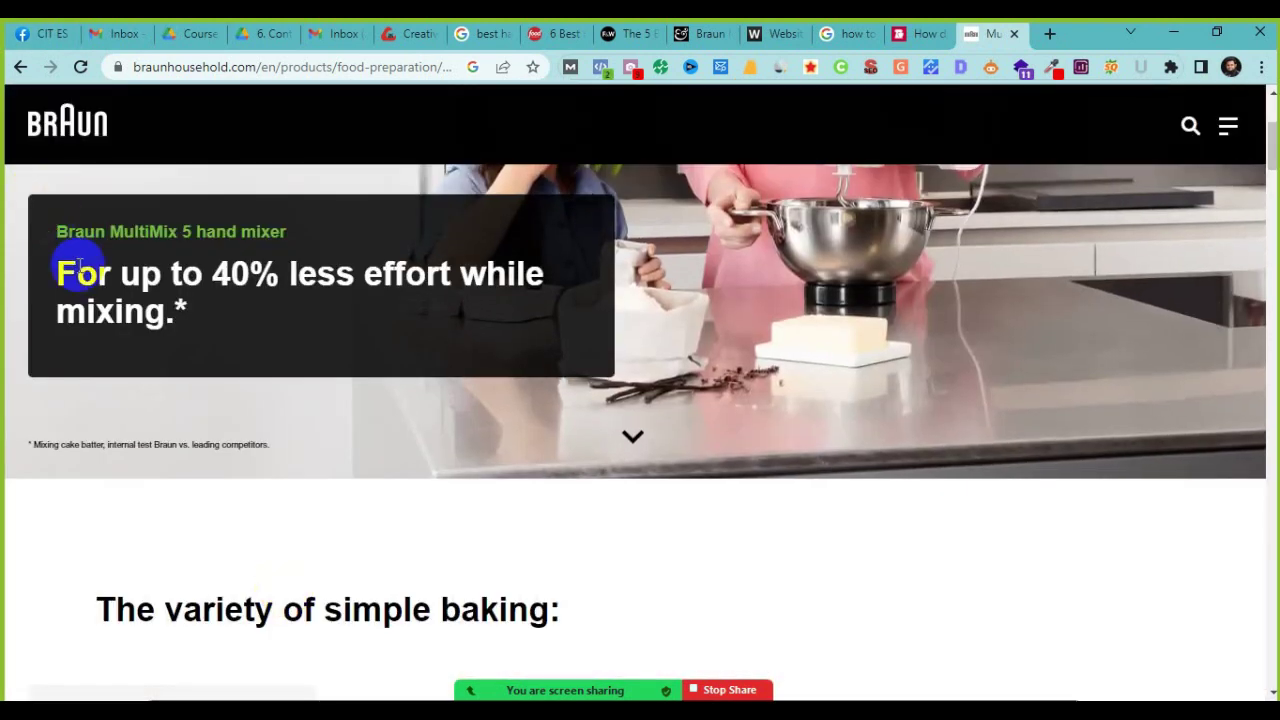
scroll(133, 511, down, 6)
scroll(133, 511, up, 2)
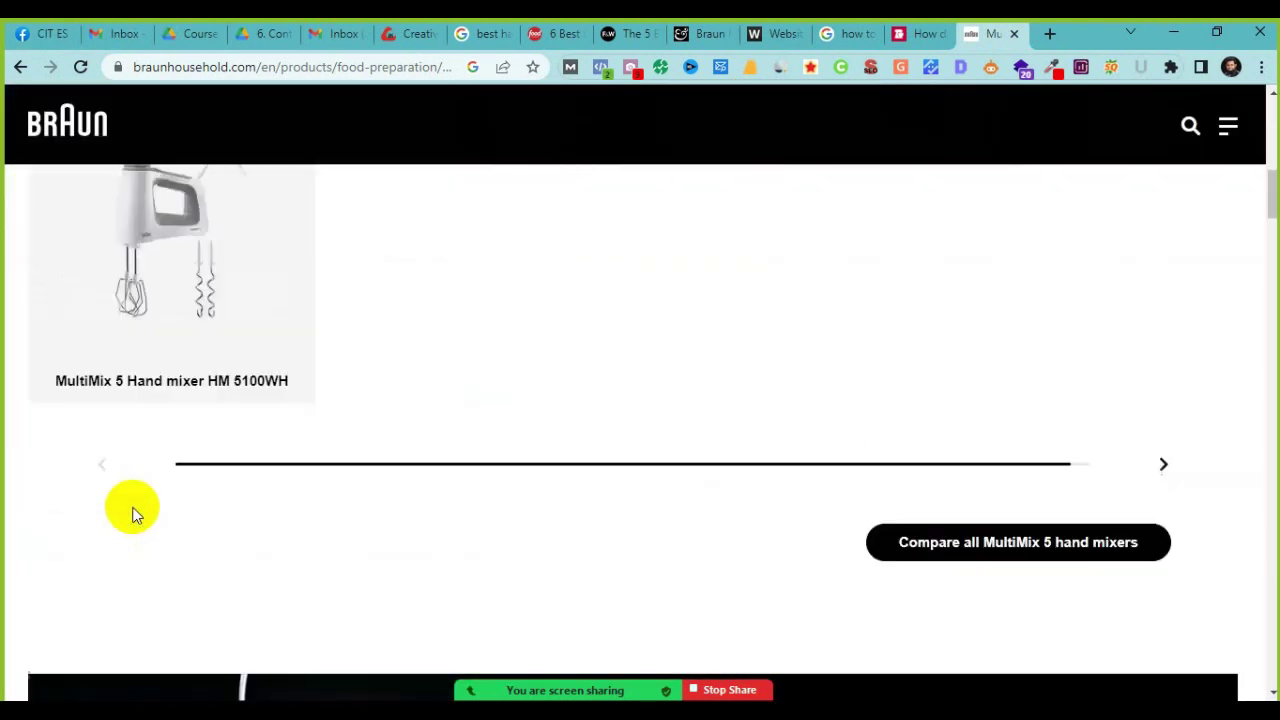
click(161, 325)
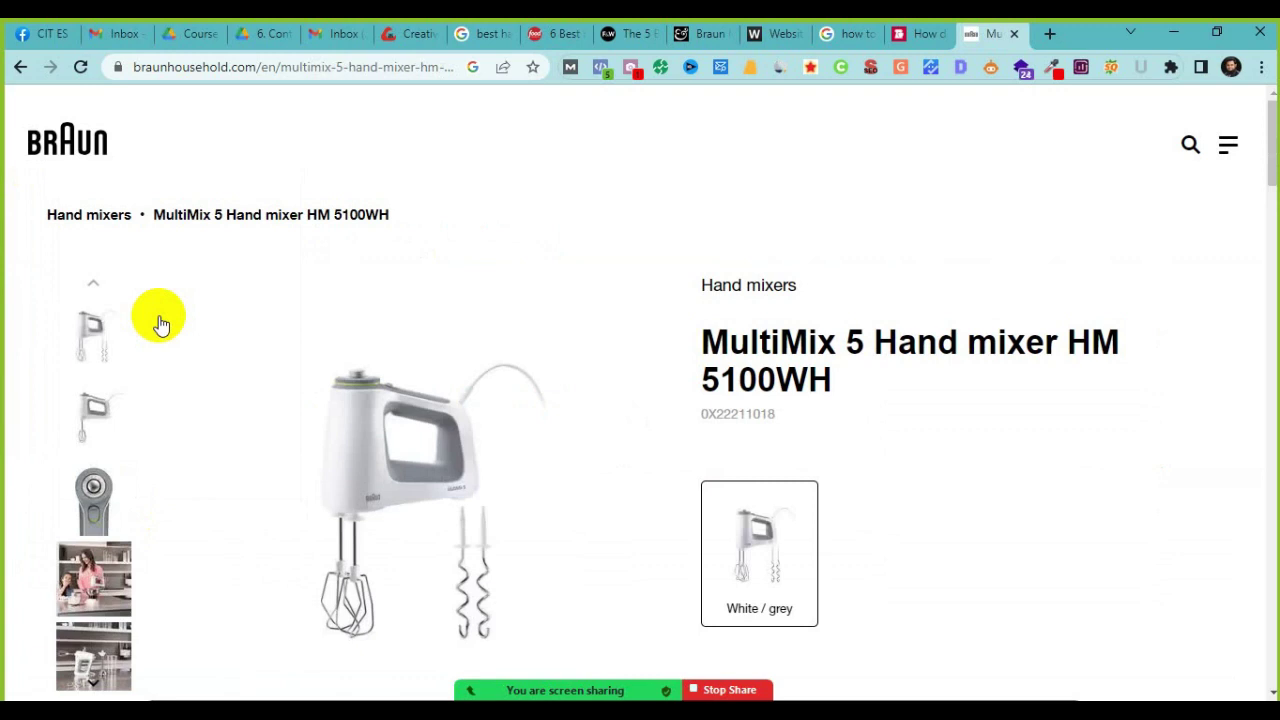
Step: Examine the mixer's box contents and product description, highlighting the effort, 750 W motor and 50% more power claims
scroll(150, 528, down, 10)
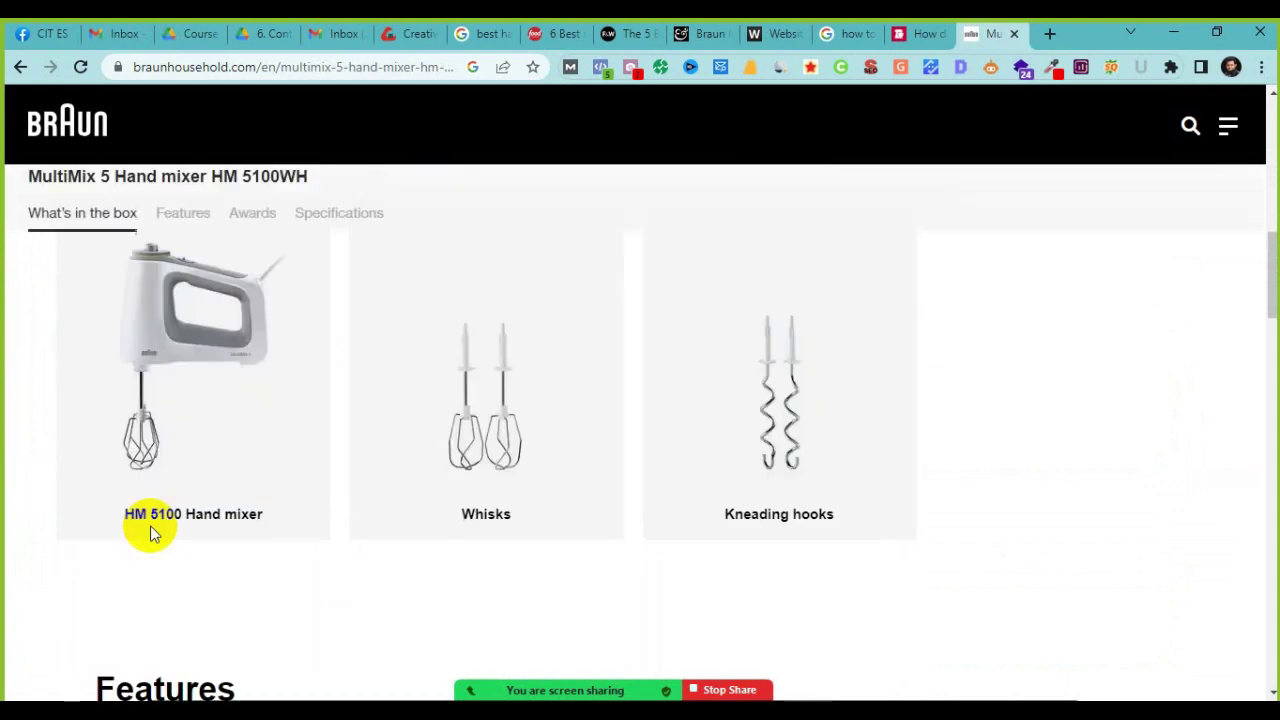
scroll(150, 525, down, 3)
scroll(150, 525, up, 10)
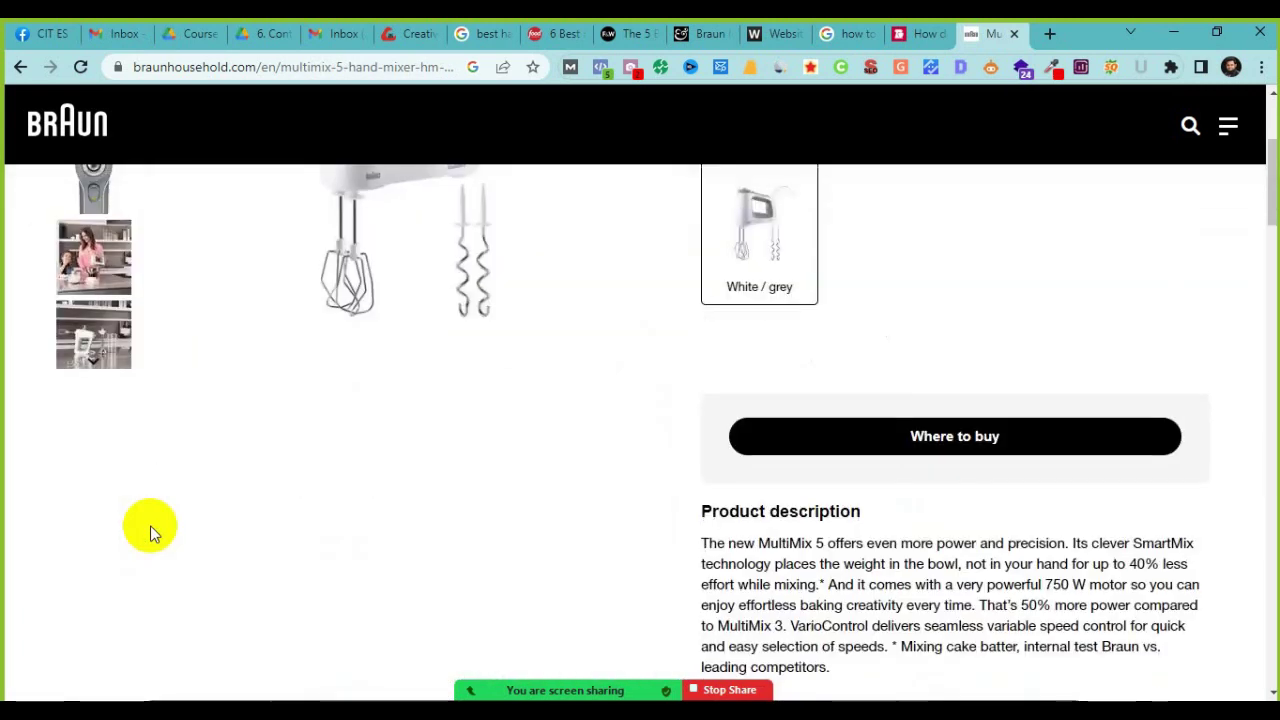
scroll(150, 525, down, 3)
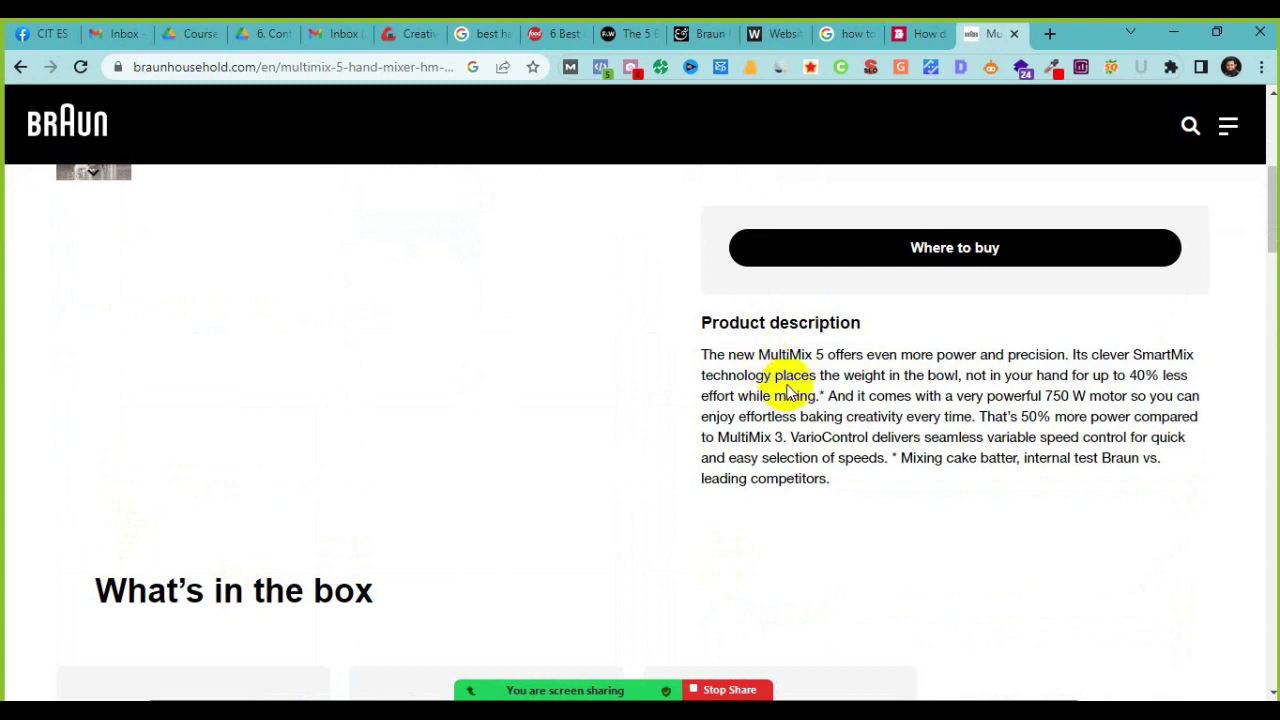
drag(1022, 376, 1160, 375)
click(916, 436)
drag(1044, 396, 1088, 396)
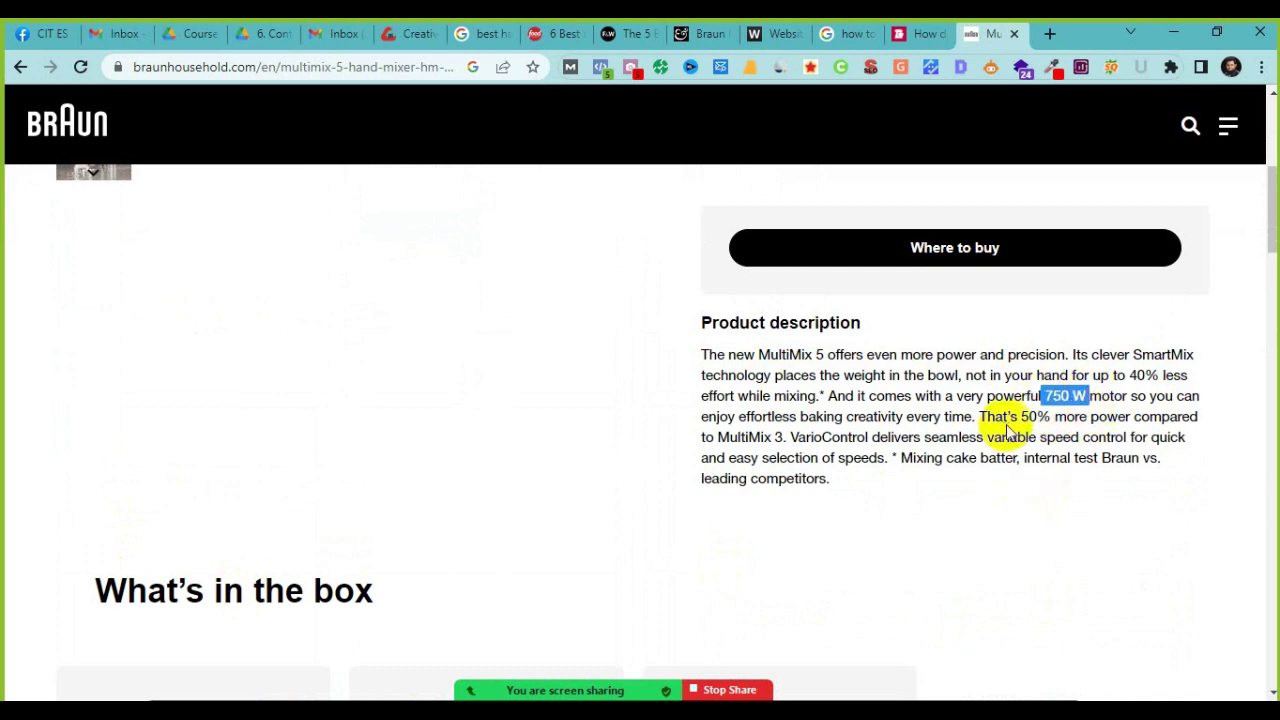
drag(1003, 416, 1066, 416)
Step: Read through the product page's Features section, from the motor and SmartMix technology to the extra-long cord
scroll(300, 595, down, 10)
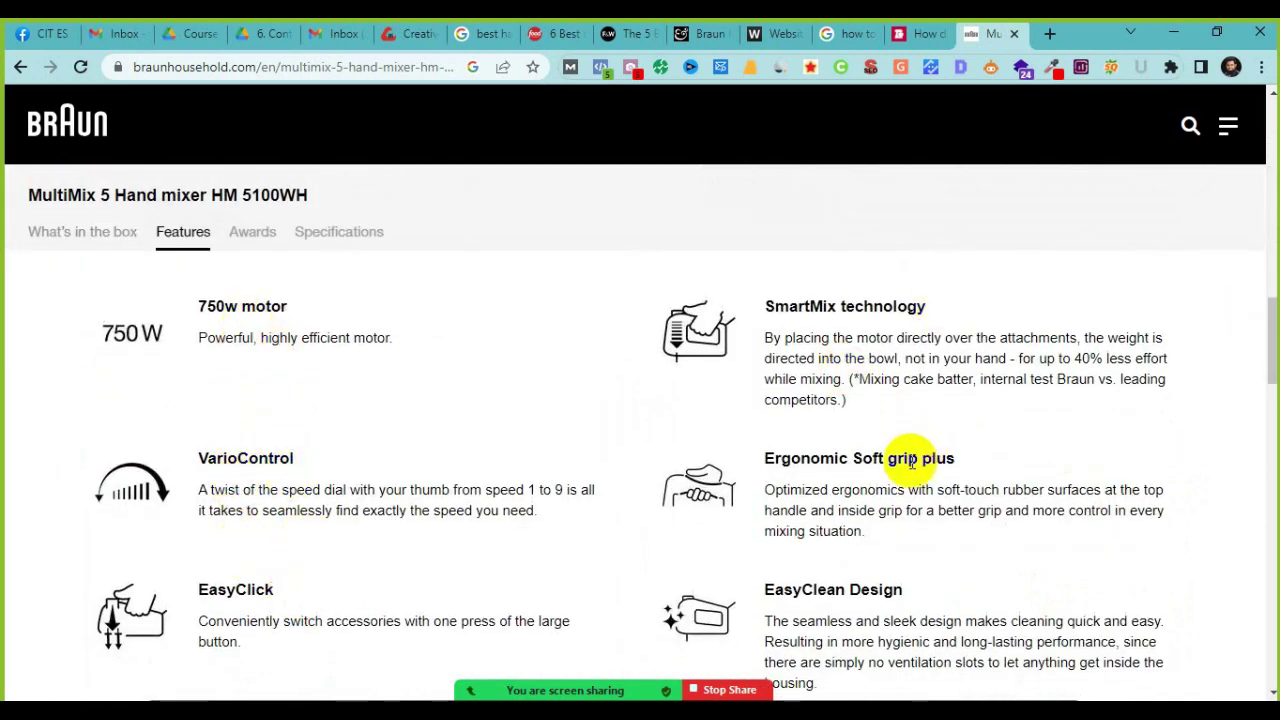
scroll(937, 615, down, 2)
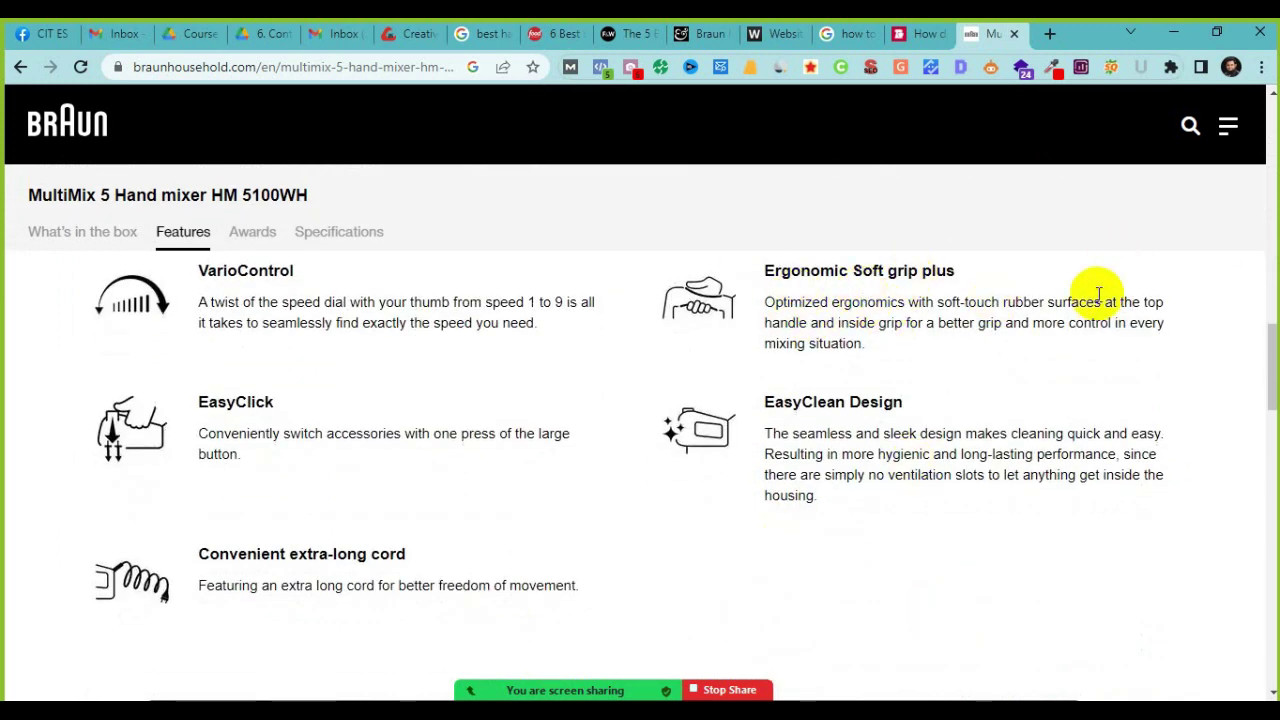
scroll(779, 547, down, 8)
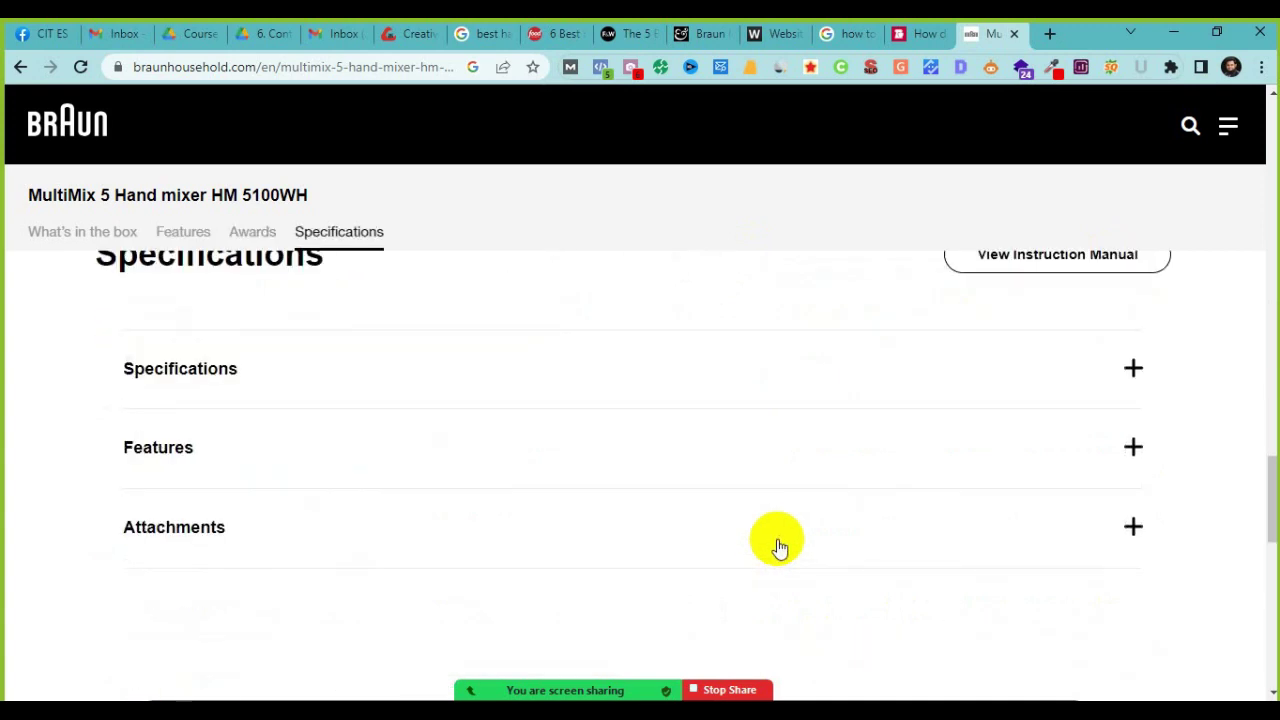
Step: Expand the Specifications, Features and Attachments details of the mixer one after another and read their entries
click(1134, 369)
scroll(696, 514, down, 1)
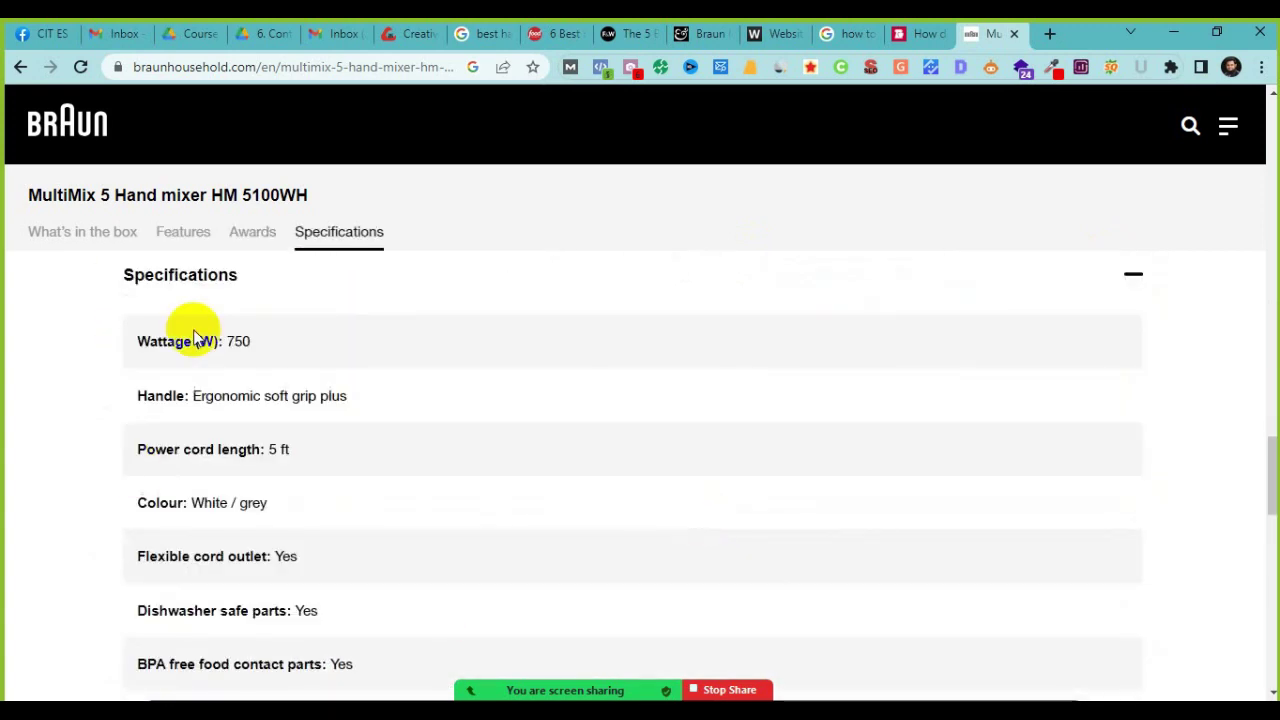
scroll(277, 529, down, 2)
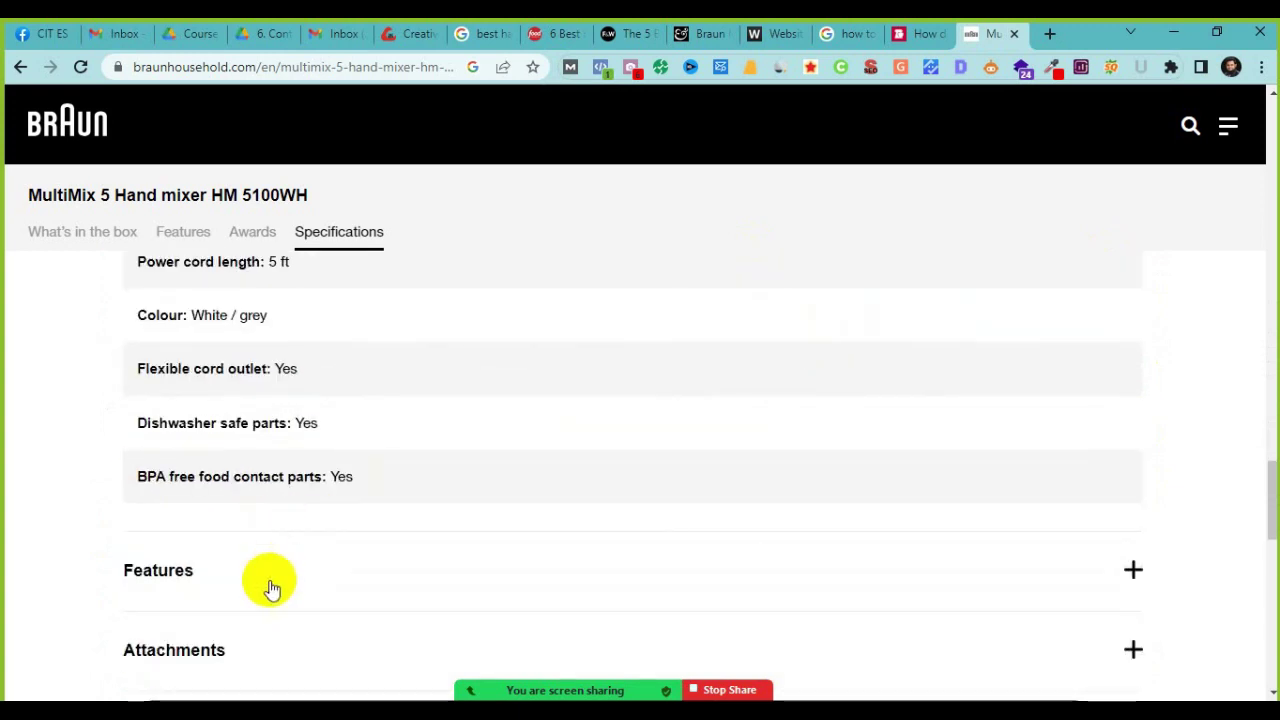
scroll(272, 588, down, 1)
click(1122, 478)
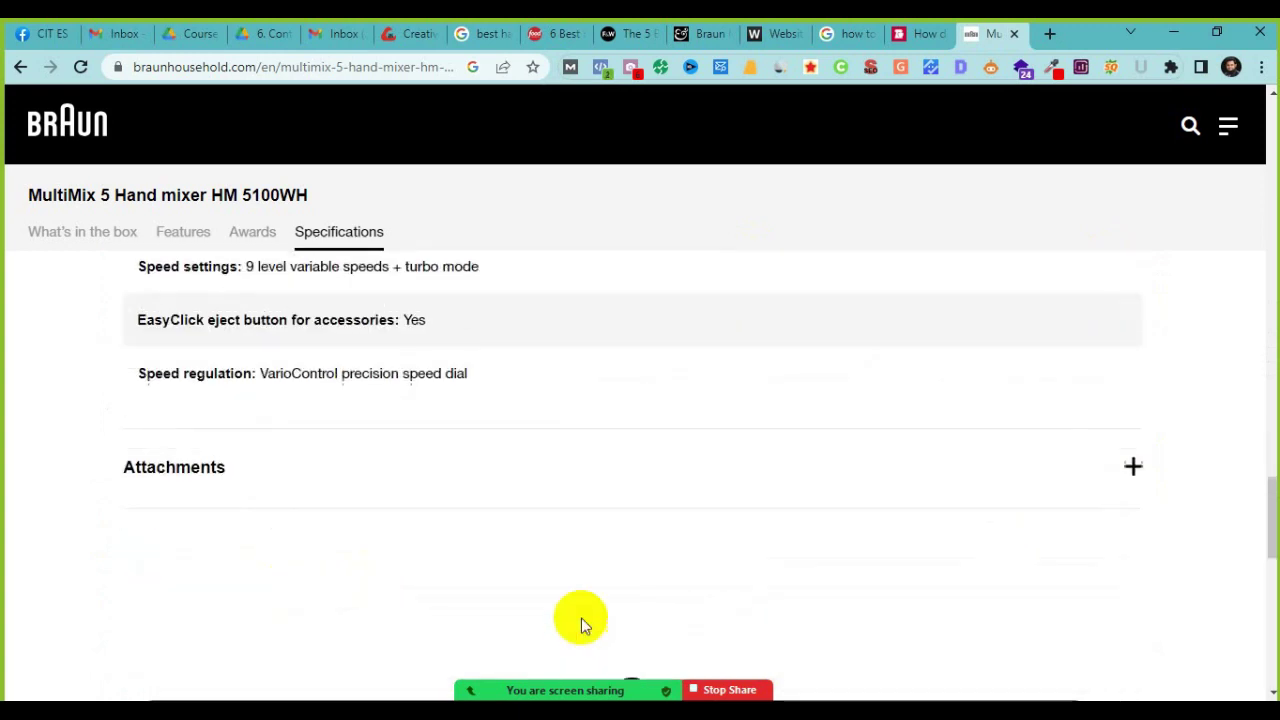
scroll(246, 575, up, 1)
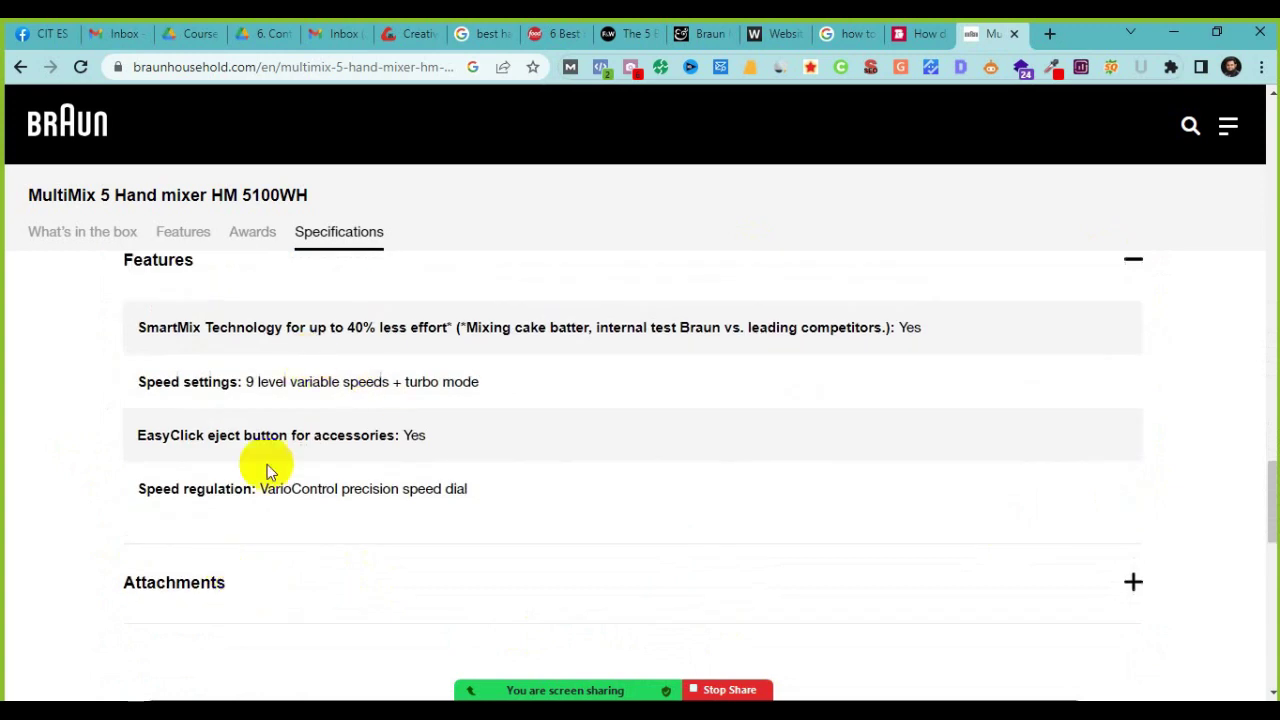
click(1135, 587)
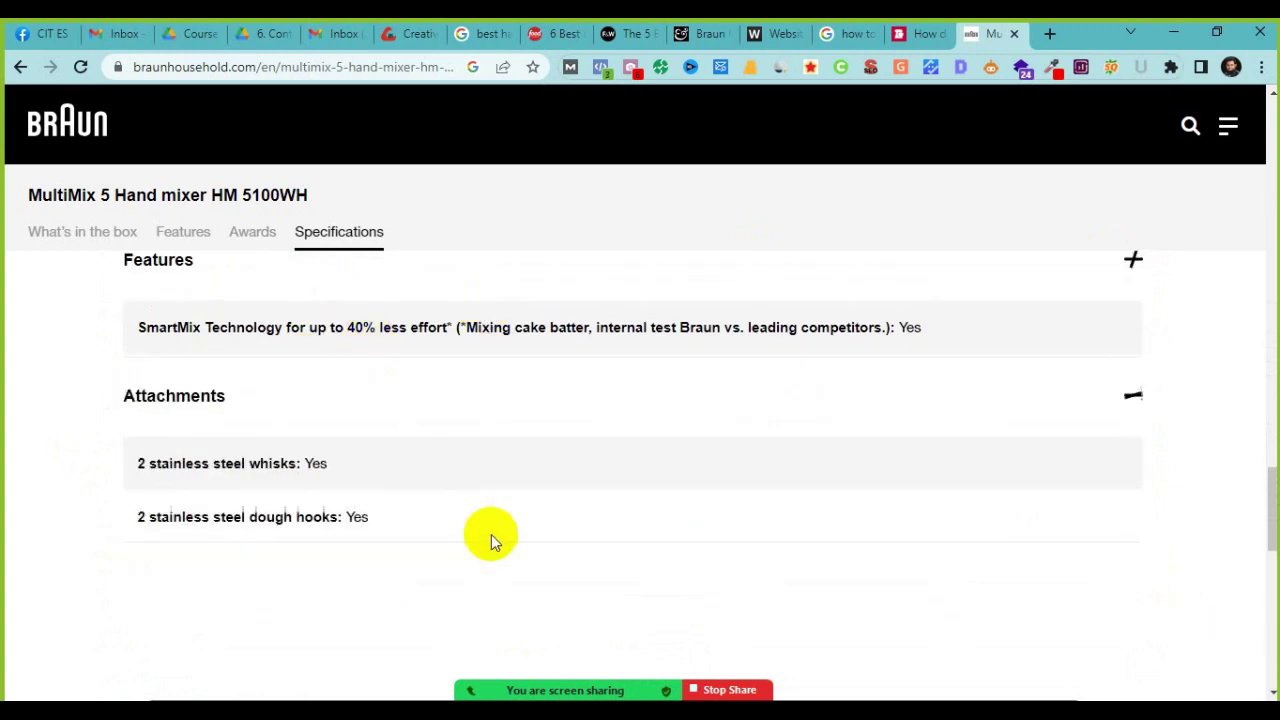
scroll(489, 540, down, 2)
scroll(195, 501, up, 1)
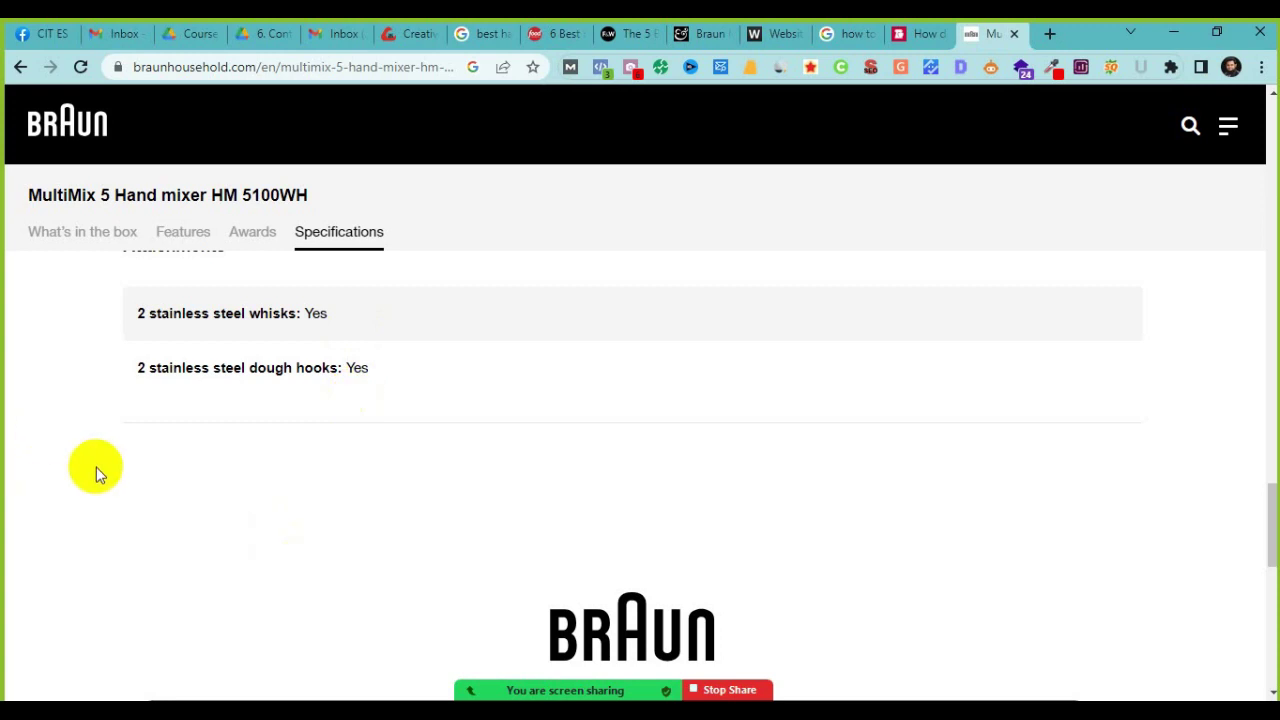
scroll(123, 540, down, 5)
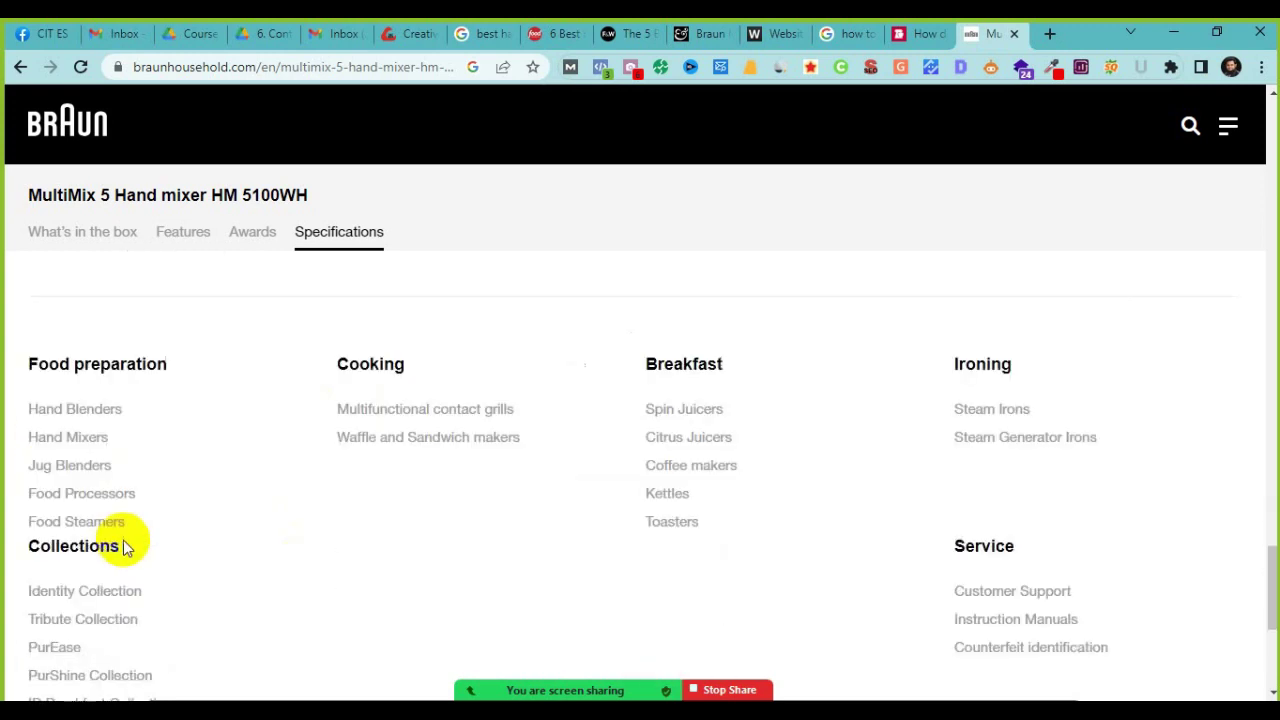
Step: Return to the start of the product page and highlight the product title with the item code beneath it
scroll(123, 548, up, 15)
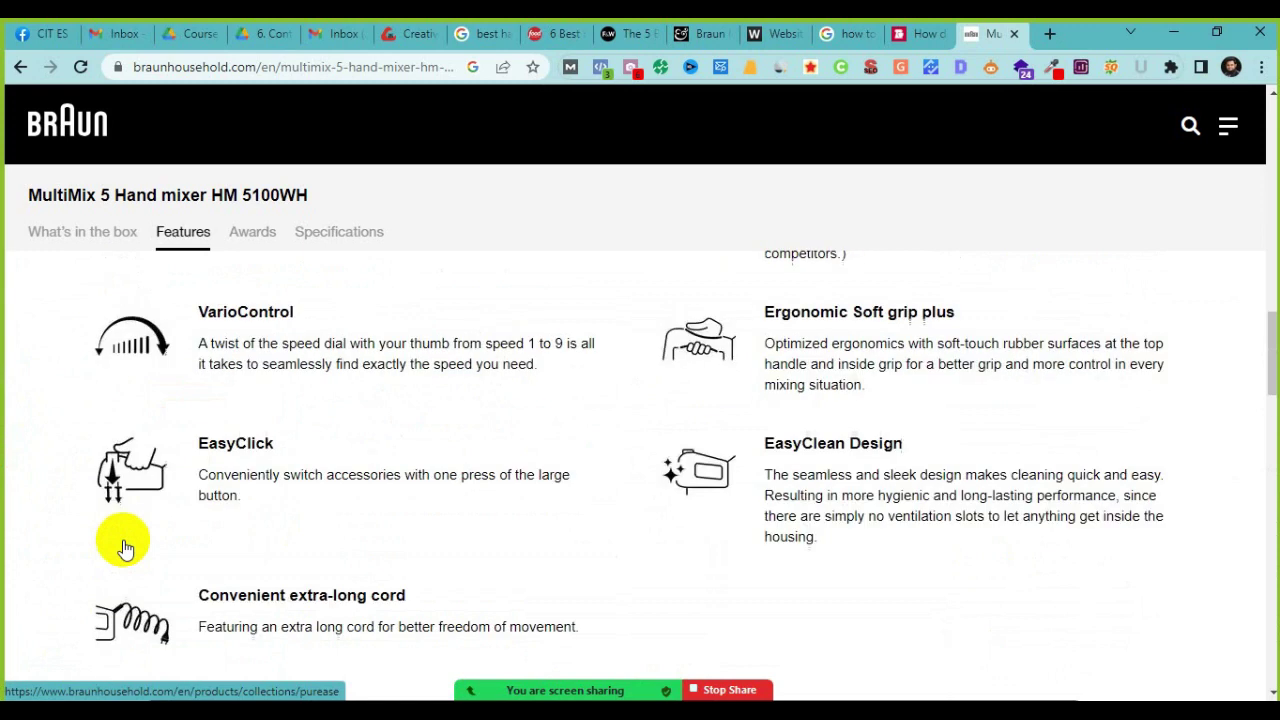
scroll(123, 543, up, 10)
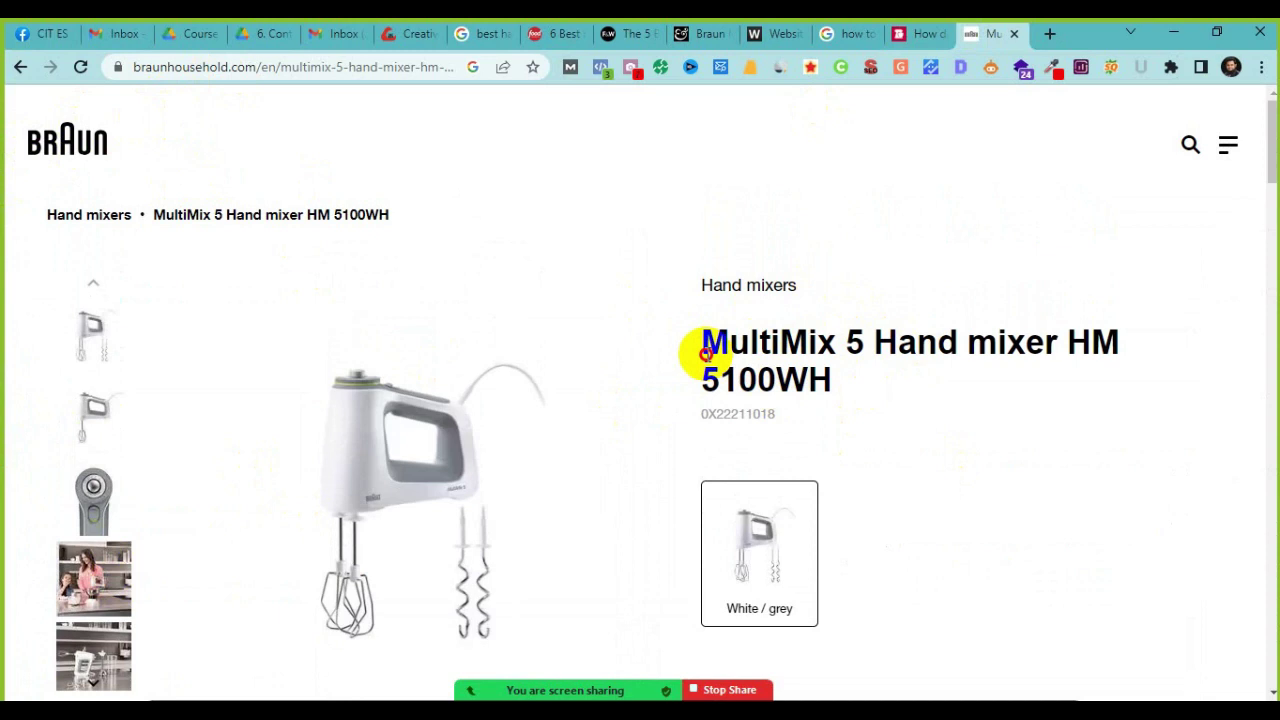
drag(706, 352, 983, 415)
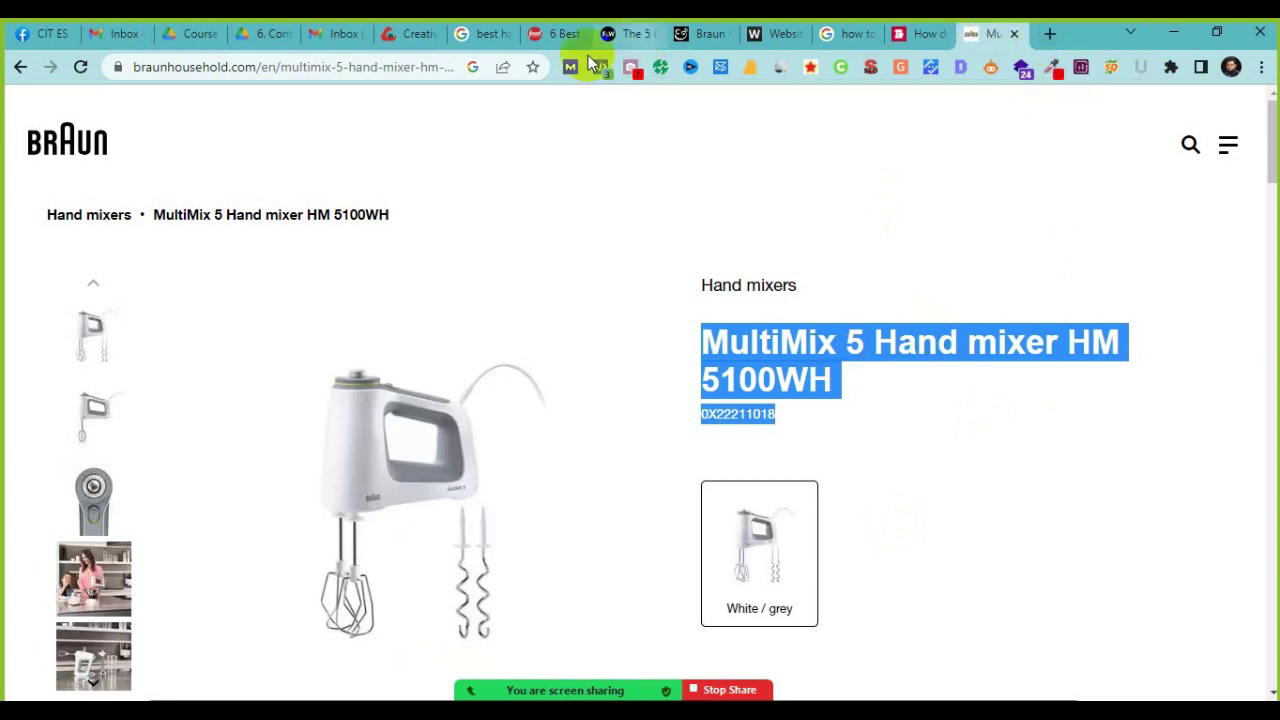
Step: Switch to the Food Network article on the best hand mixers and highlight its full headline
click(551, 47)
scroll(251, 457, up, 10)
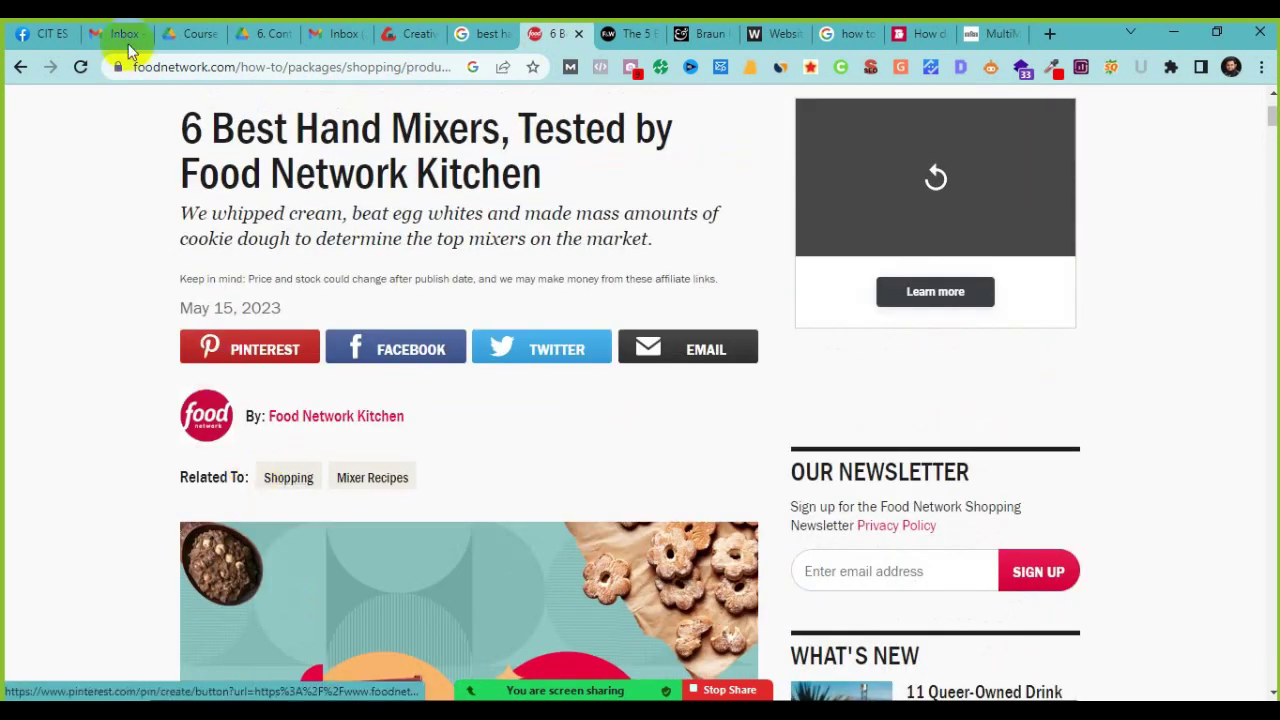
drag(209, 128, 487, 130)
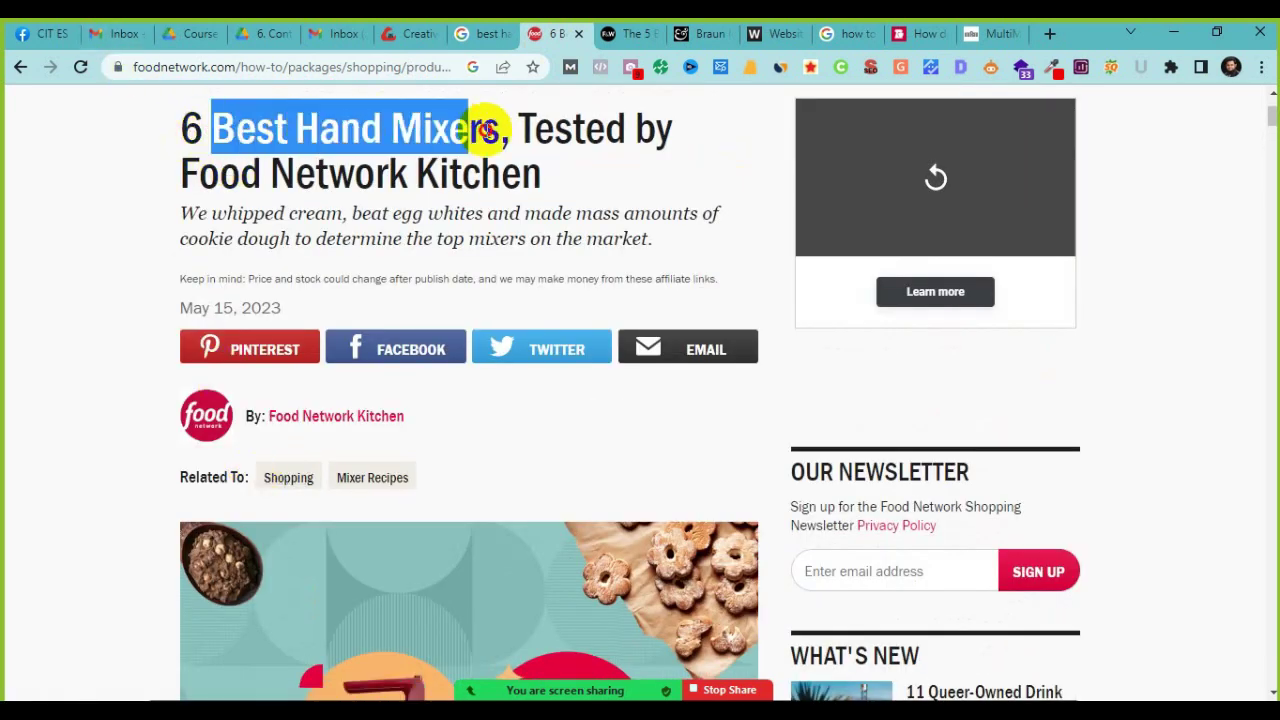
drag(178, 127, 563, 191)
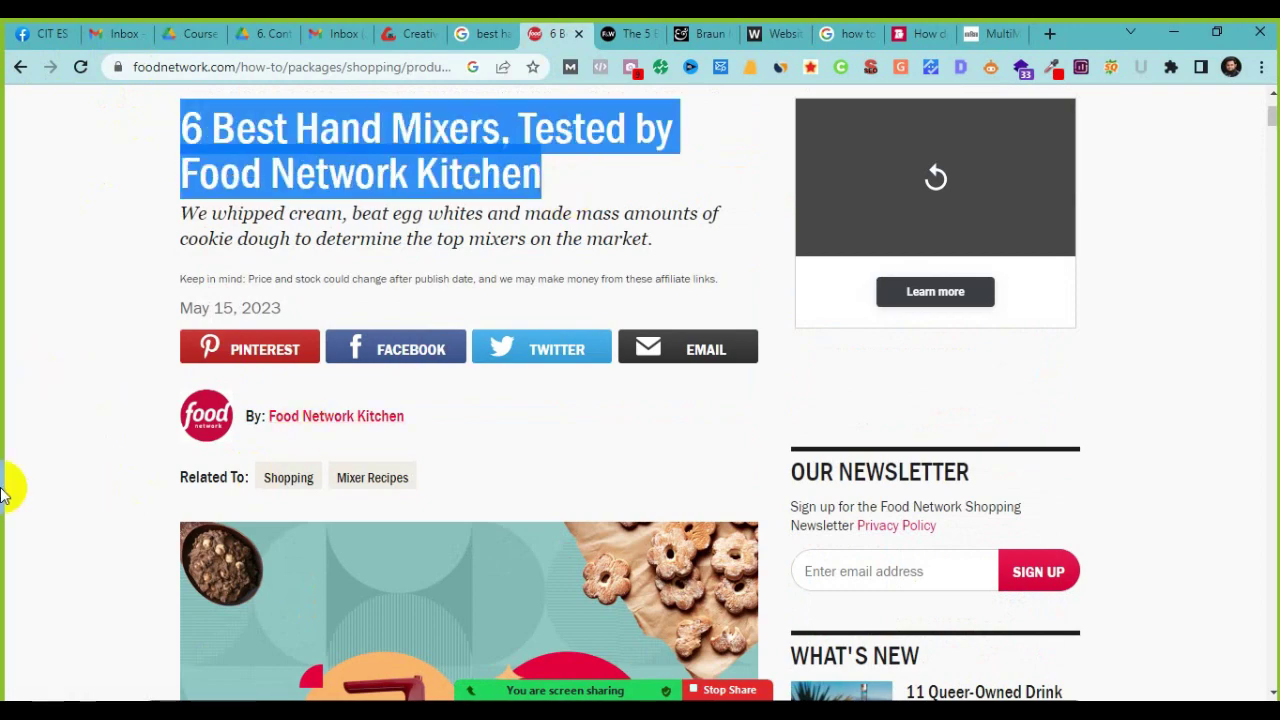
Step: Find the Best Overall: Braun MultiMix 5 entry in the article and examine its product picture and text
scroll(3, 490, down, 15)
scroll(3, 490, down, 5)
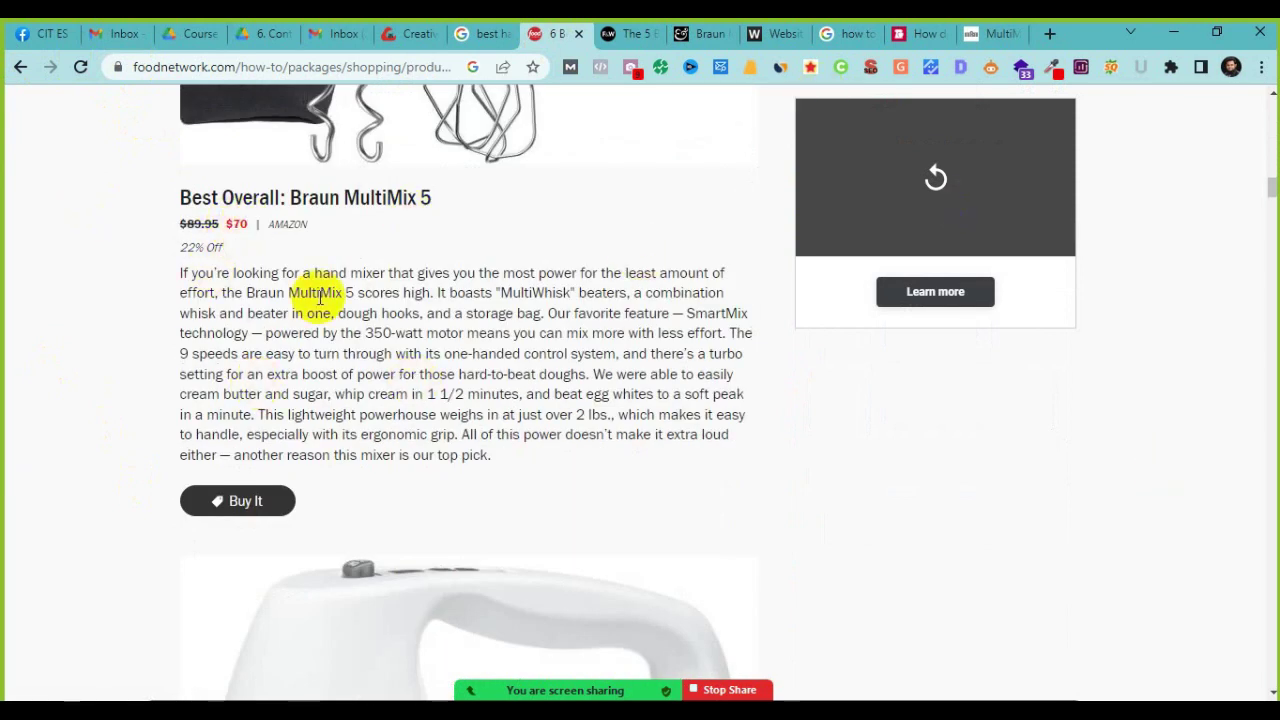
scroll(448, 354, up, 5)
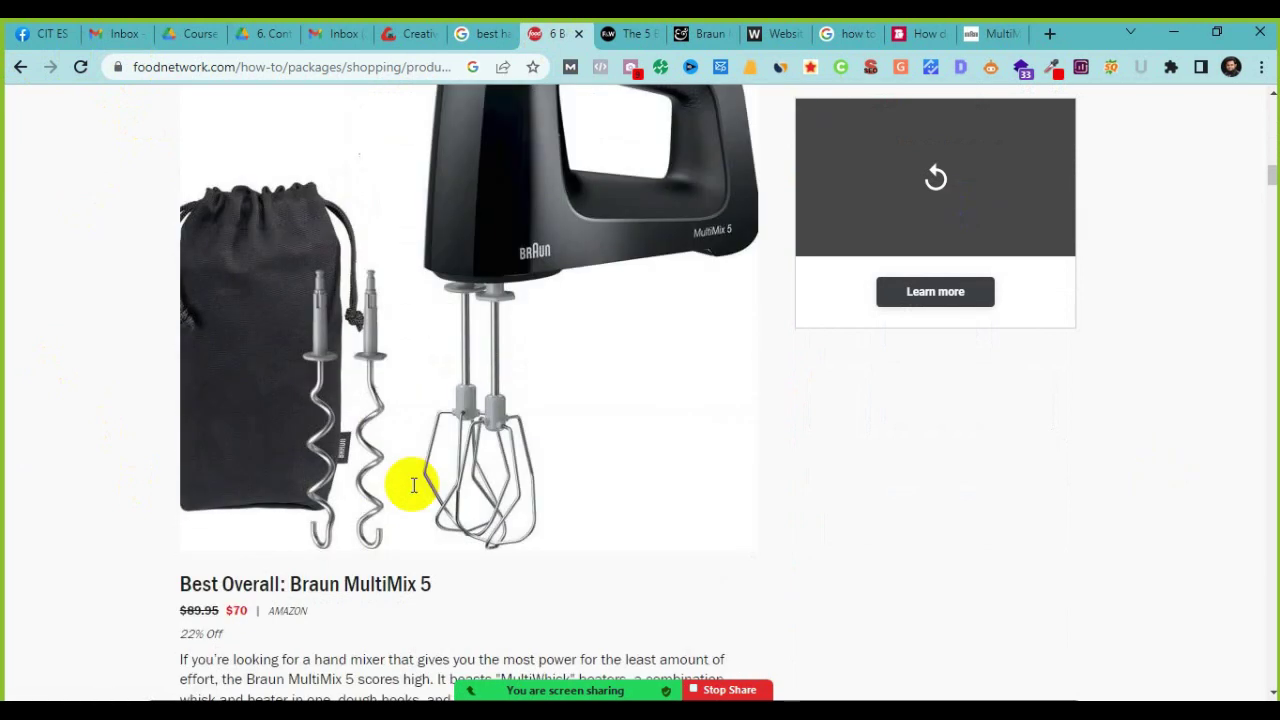
scroll(413, 485, up, 1)
scroll(416, 470, down, 7)
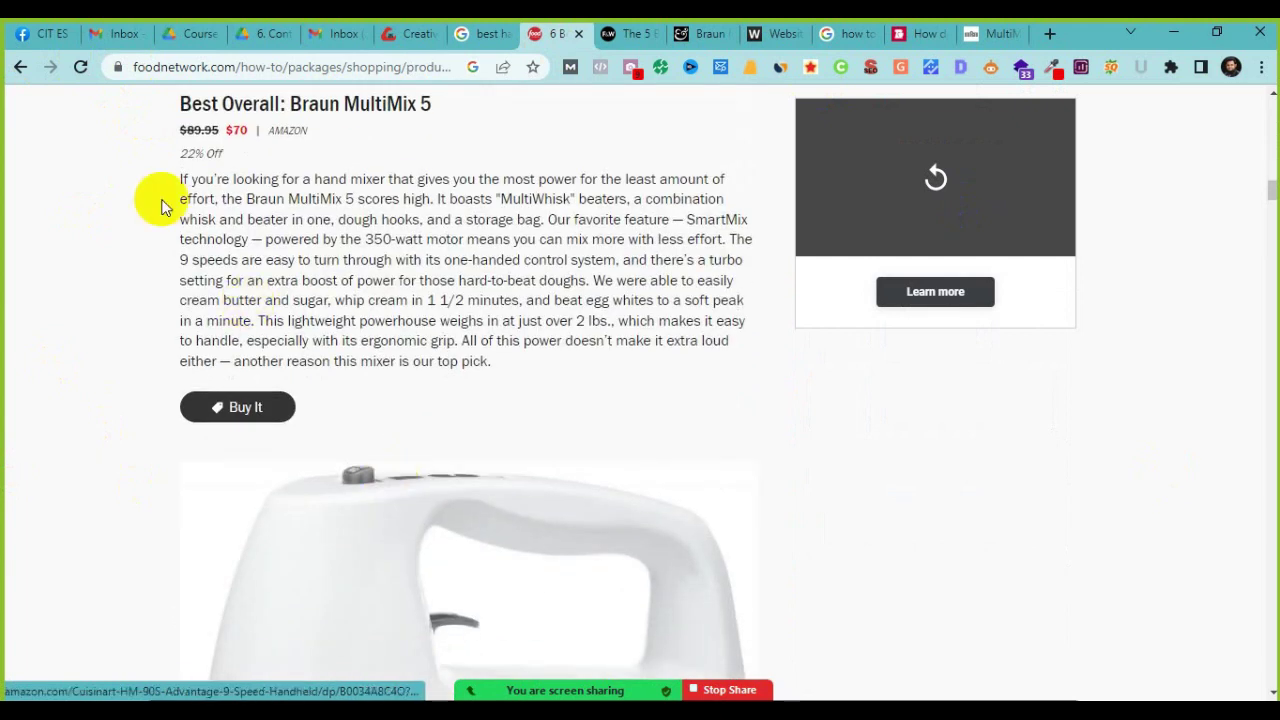
Step: Read the Braun MultiMix 5 review, highlighting its weight statement and the whole paragraph
drag(182, 186, 482, 355)
click(484, 344)
drag(166, 186, 531, 363)
click(508, 366)
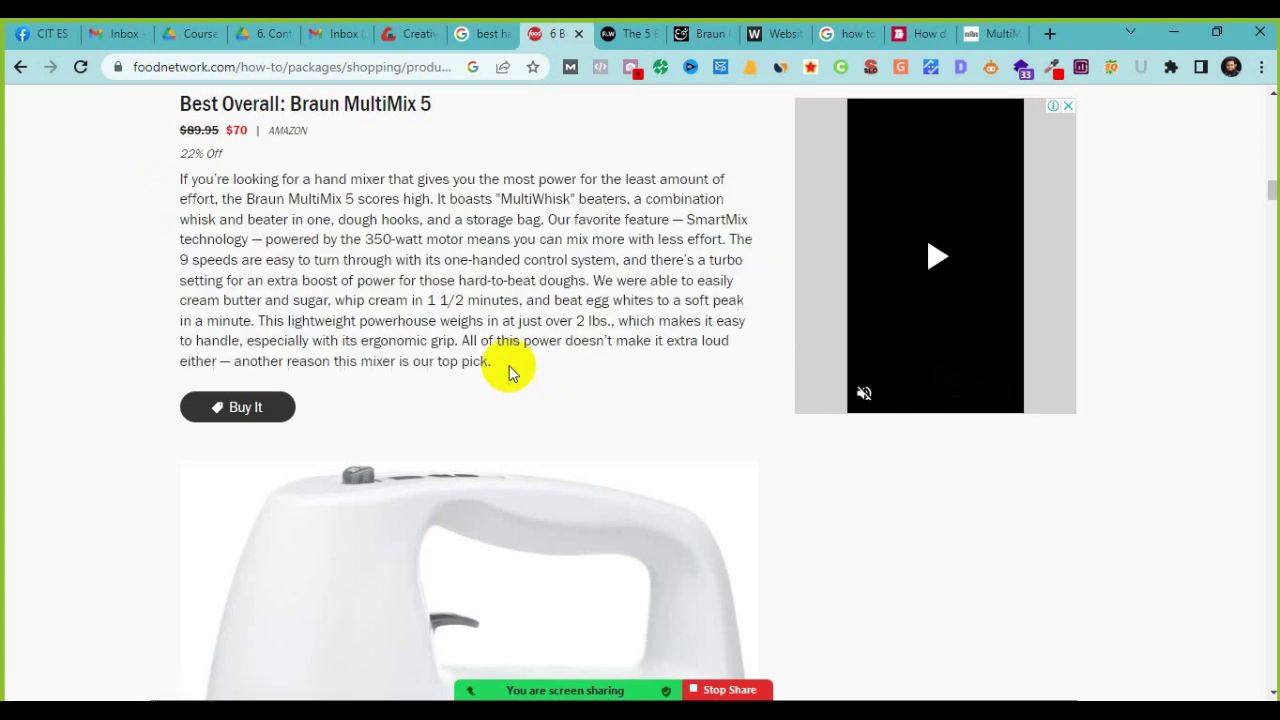
drag(413, 300, 586, 322)
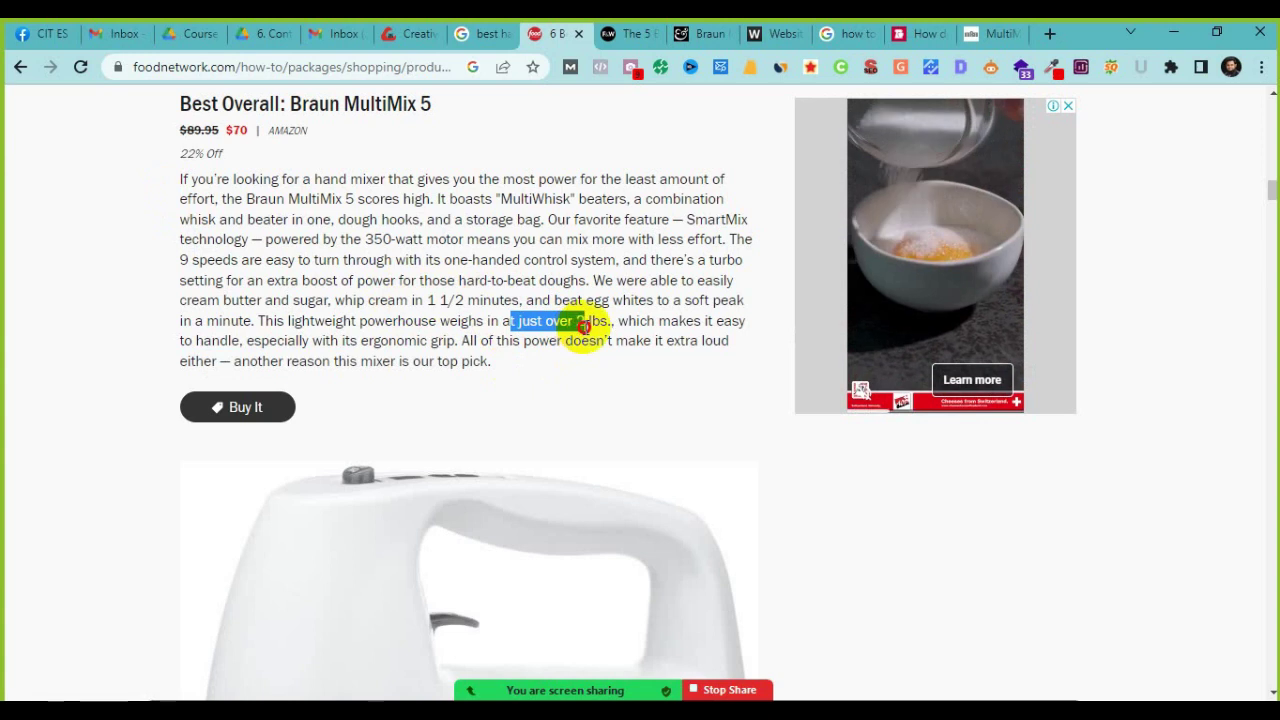
click(305, 272)
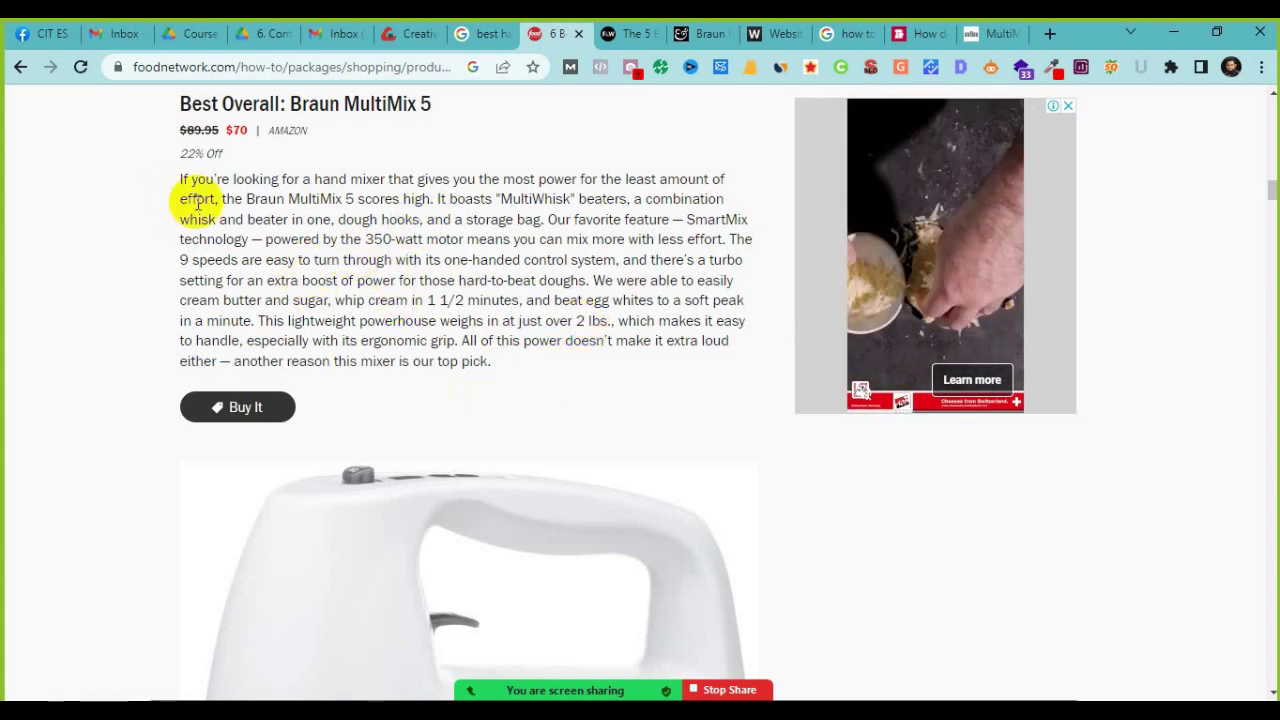
drag(183, 180, 508, 355)
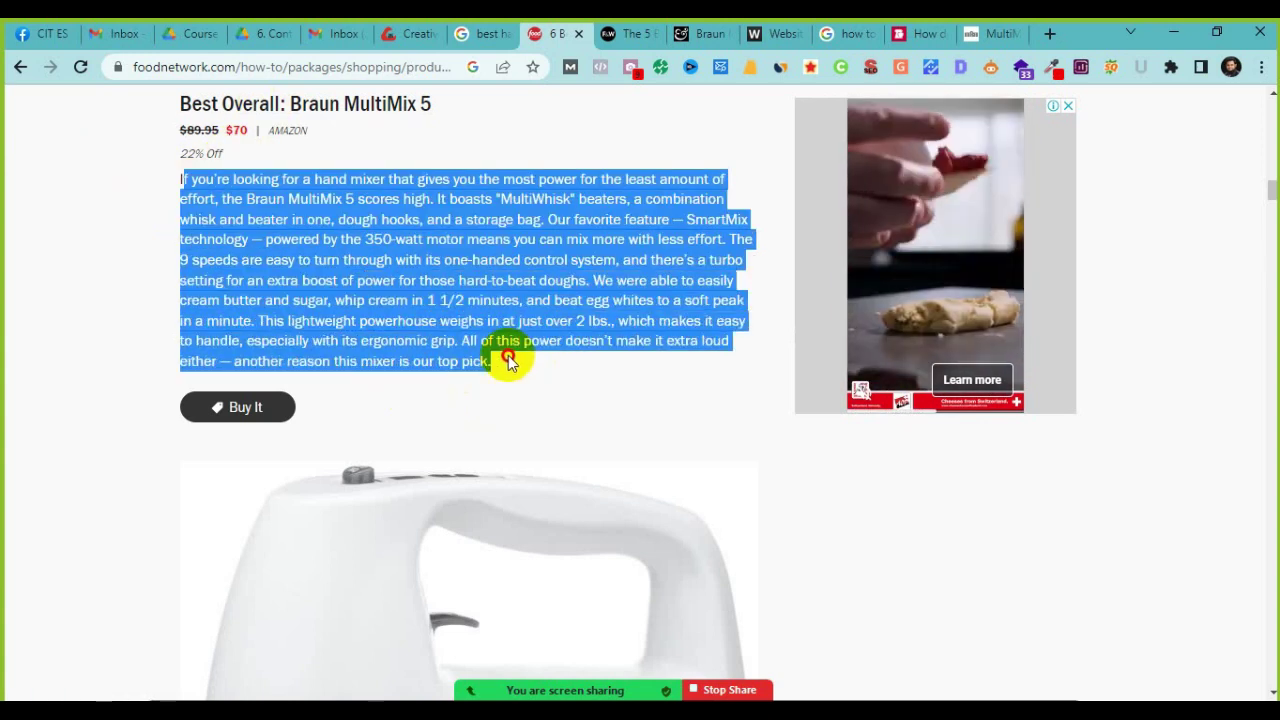
Step: Examine the Cuisinart Power Advantage Plus 9-Speed Hand Mixer entry further down the article
scroll(510, 356, down, 3)
scroll(510, 356, down, 9)
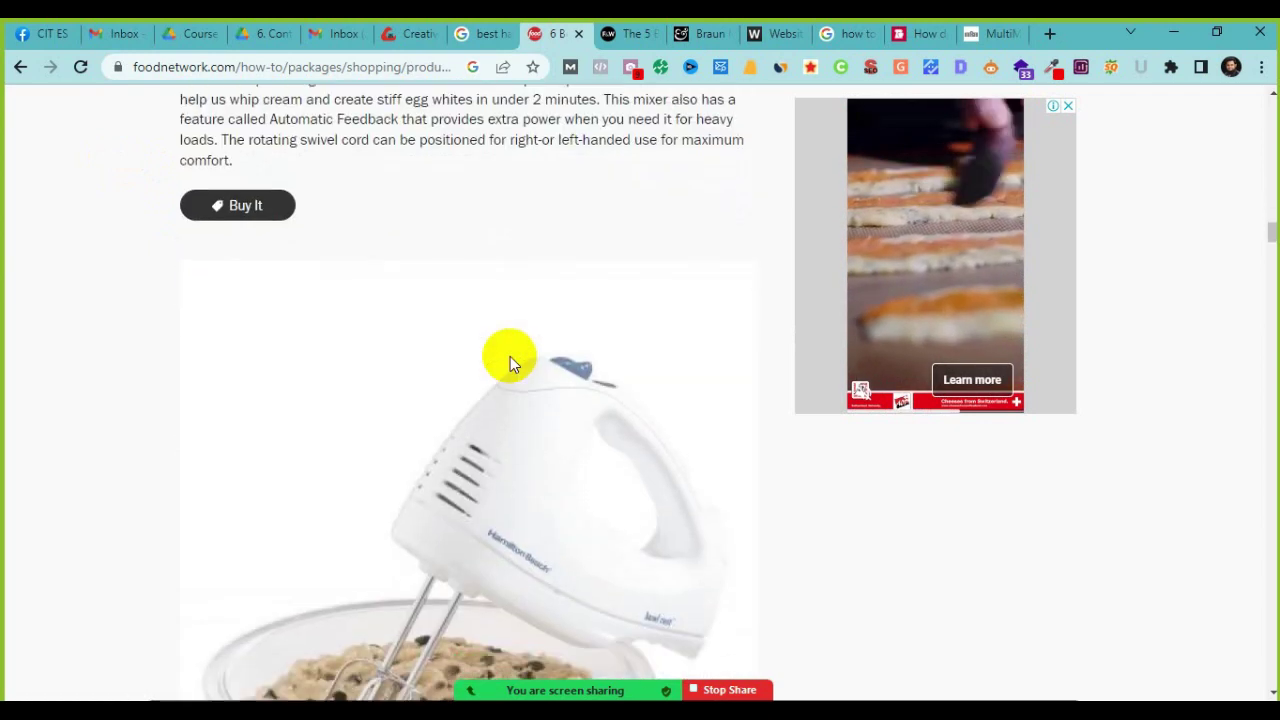
scroll(510, 356, up, 3)
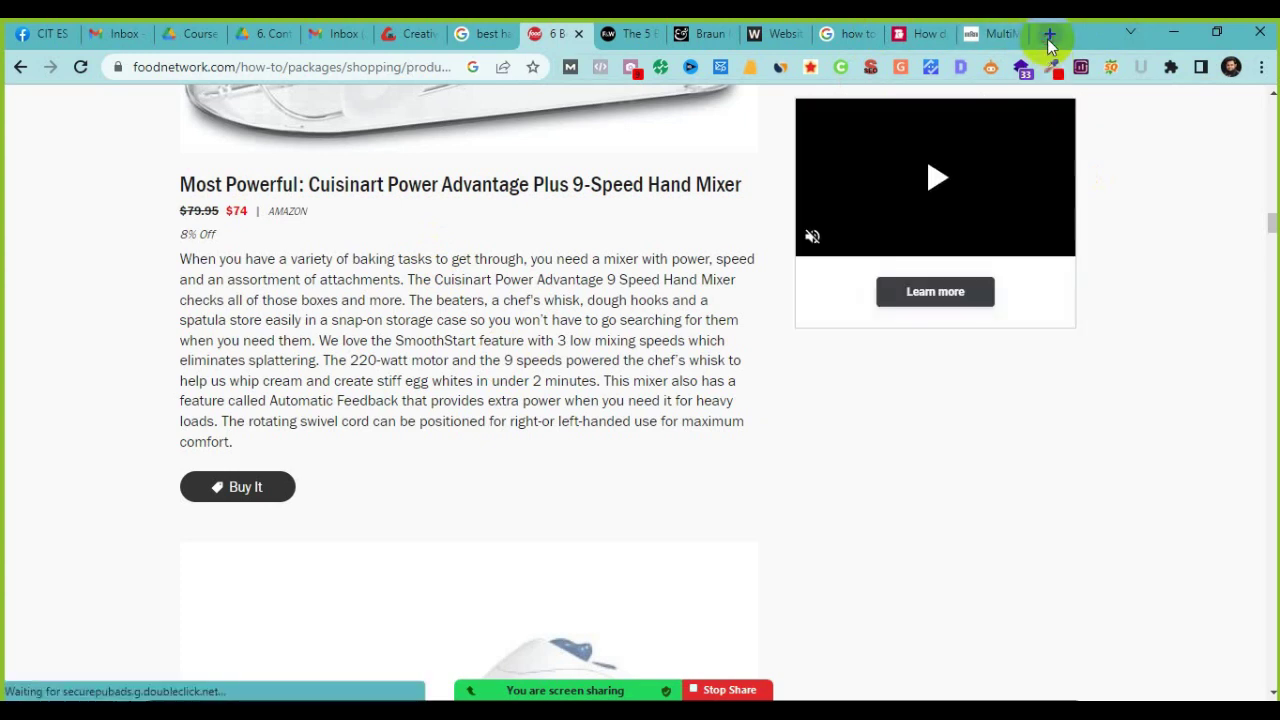
Step: Open Amazon in a new browser tab, search for "braun multimix 5 hand mixer" and open the Braun MultiMix Hand Mixer, 1, Black listing
click(1047, 38)
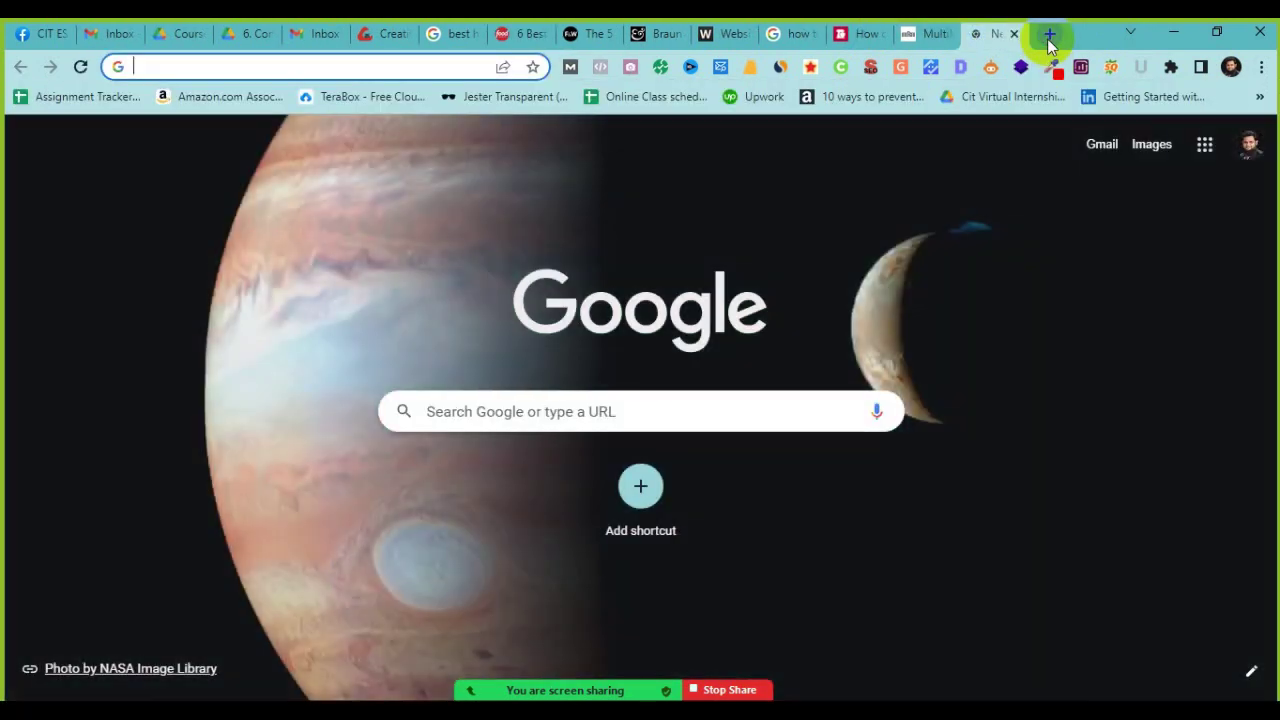
text(ama)
key(Return)
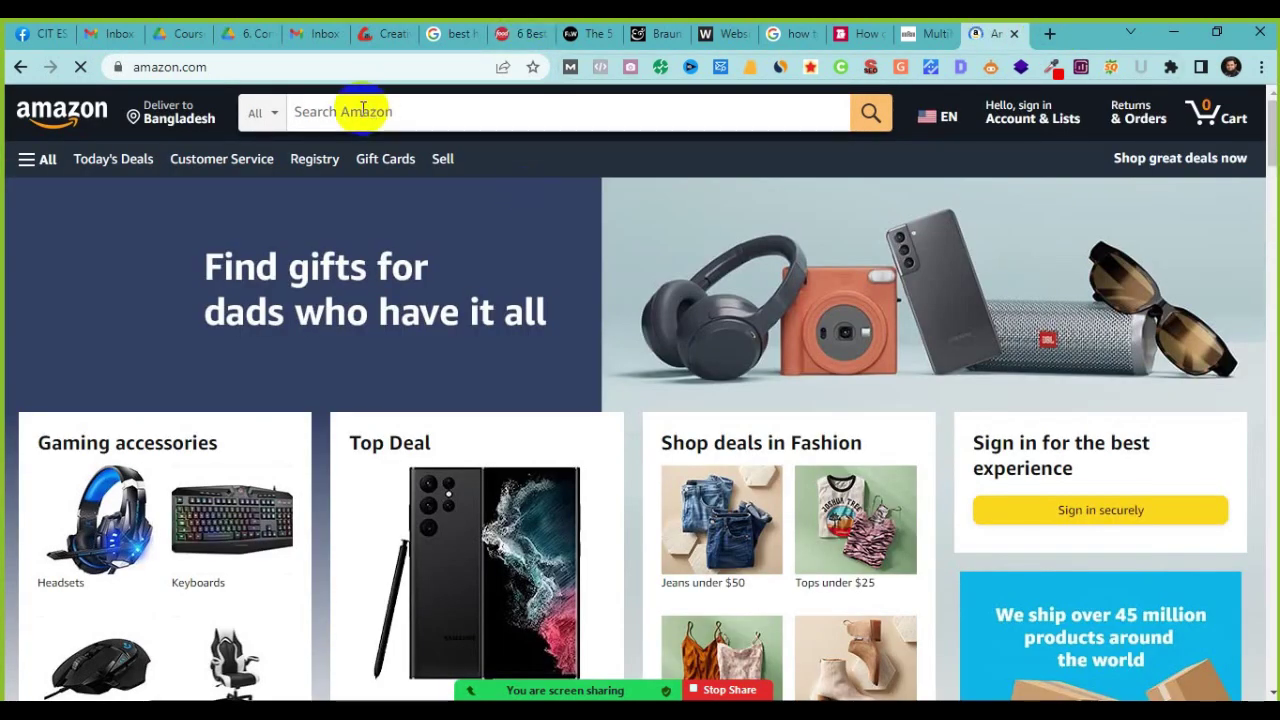
click(363, 111)
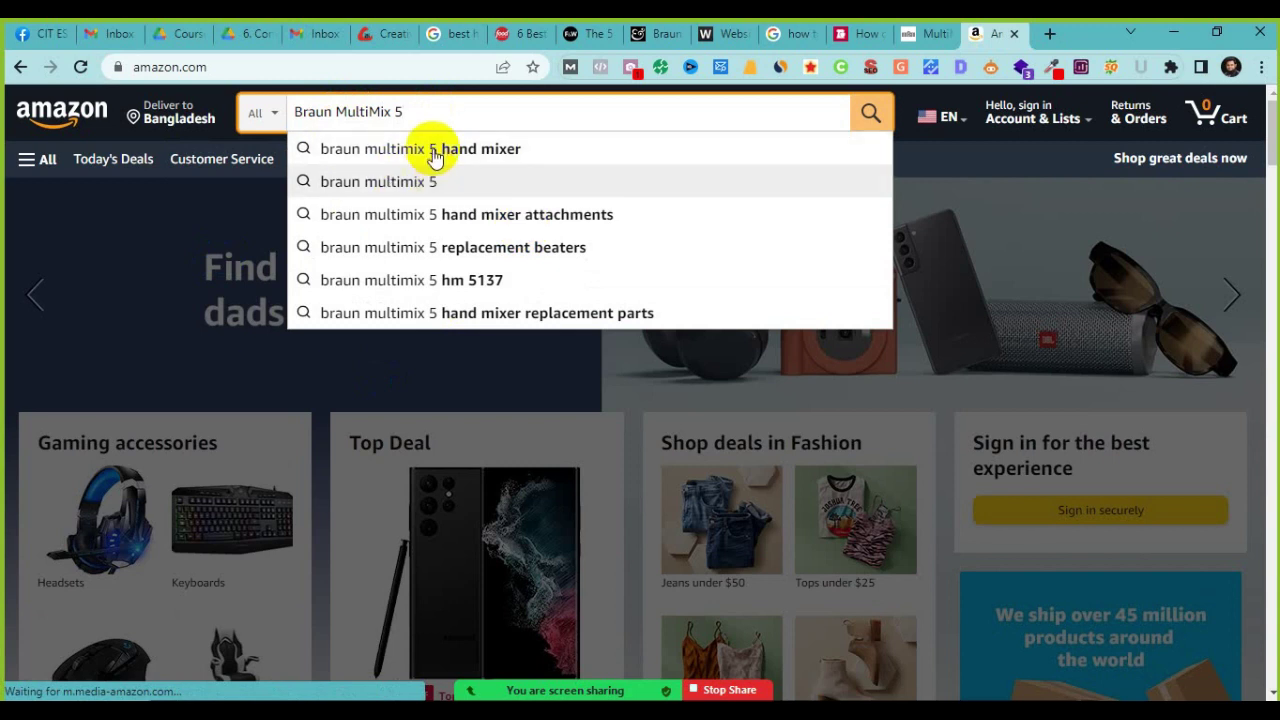
click(435, 150)
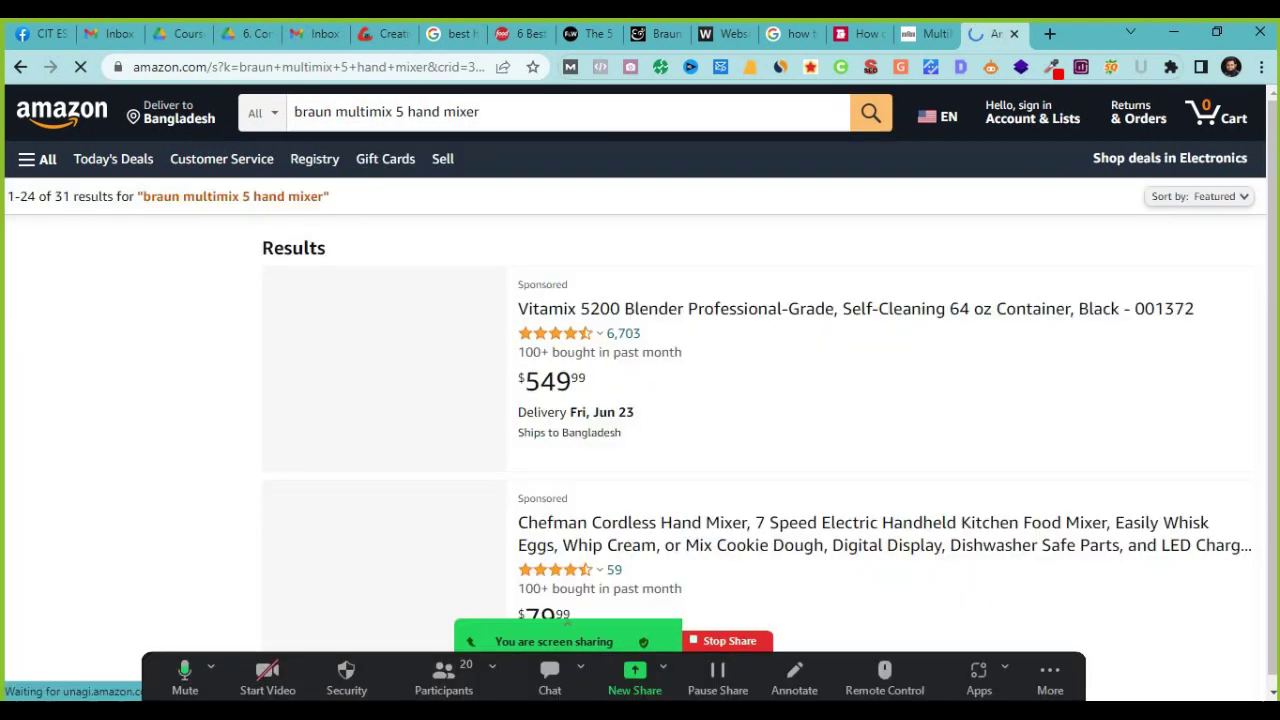
scroll(864, 495, down, 4)
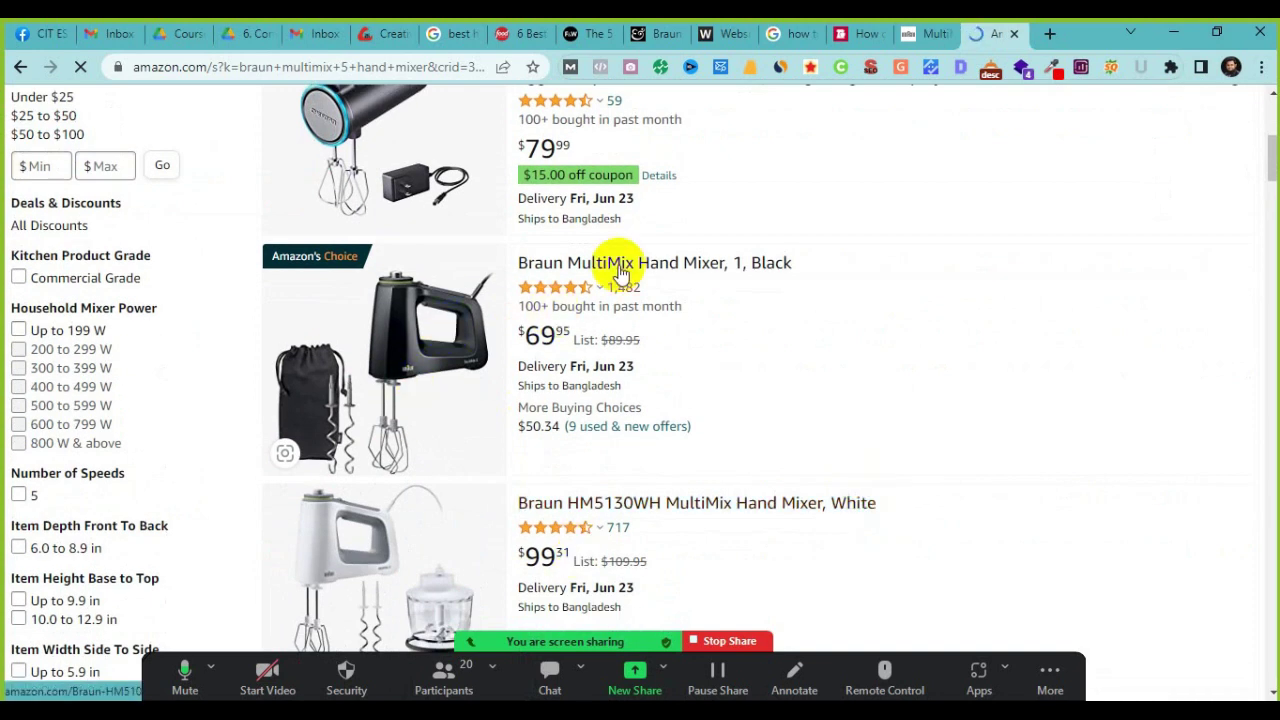
click(620, 268)
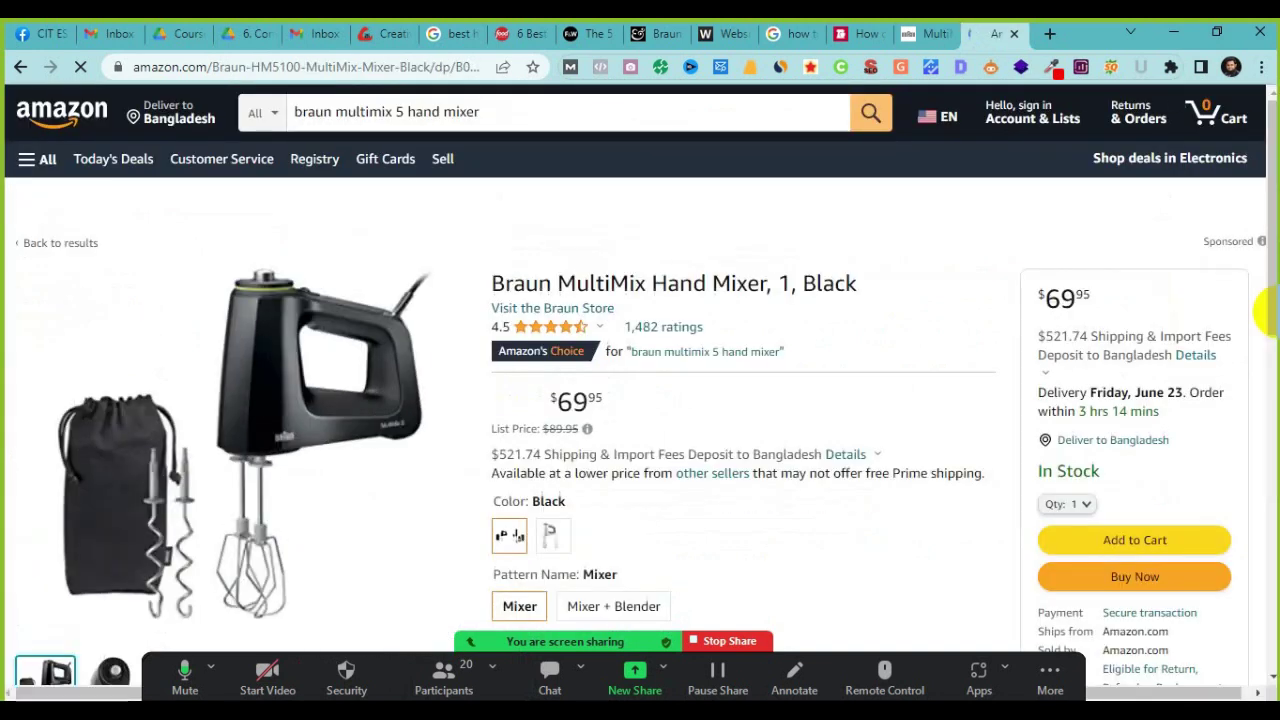
Step: Read the Braun MultiMix listing's key specifications and its About this item bullet points
scroll(729, 525, down, 2)
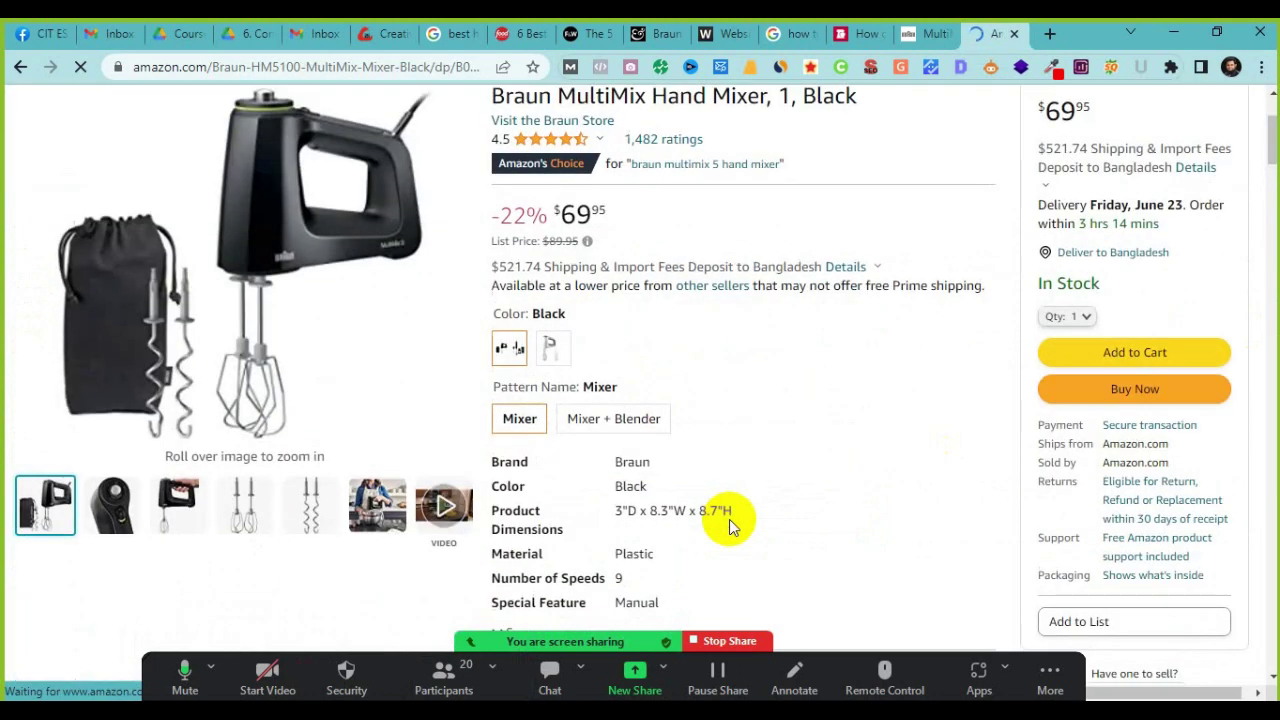
scroll(729, 520, down, 5)
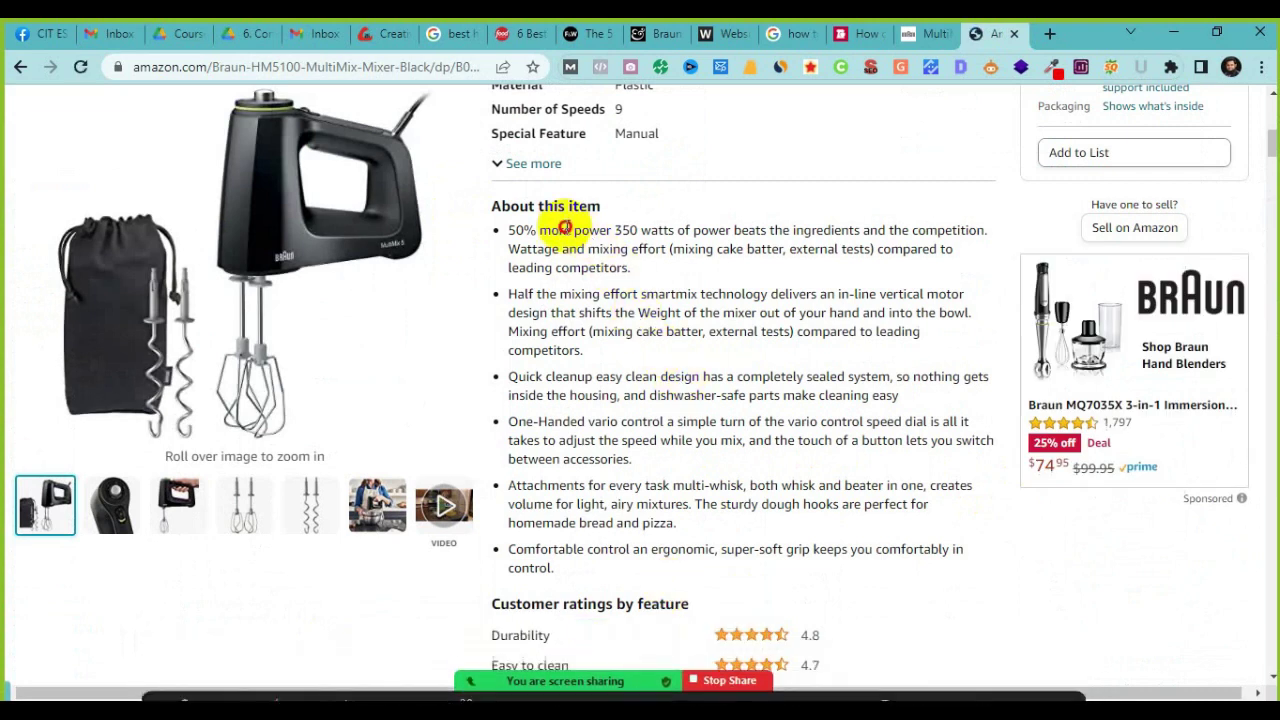
drag(566, 230, 611, 314)
click(619, 556)
scroll(514, 271, up, 1)
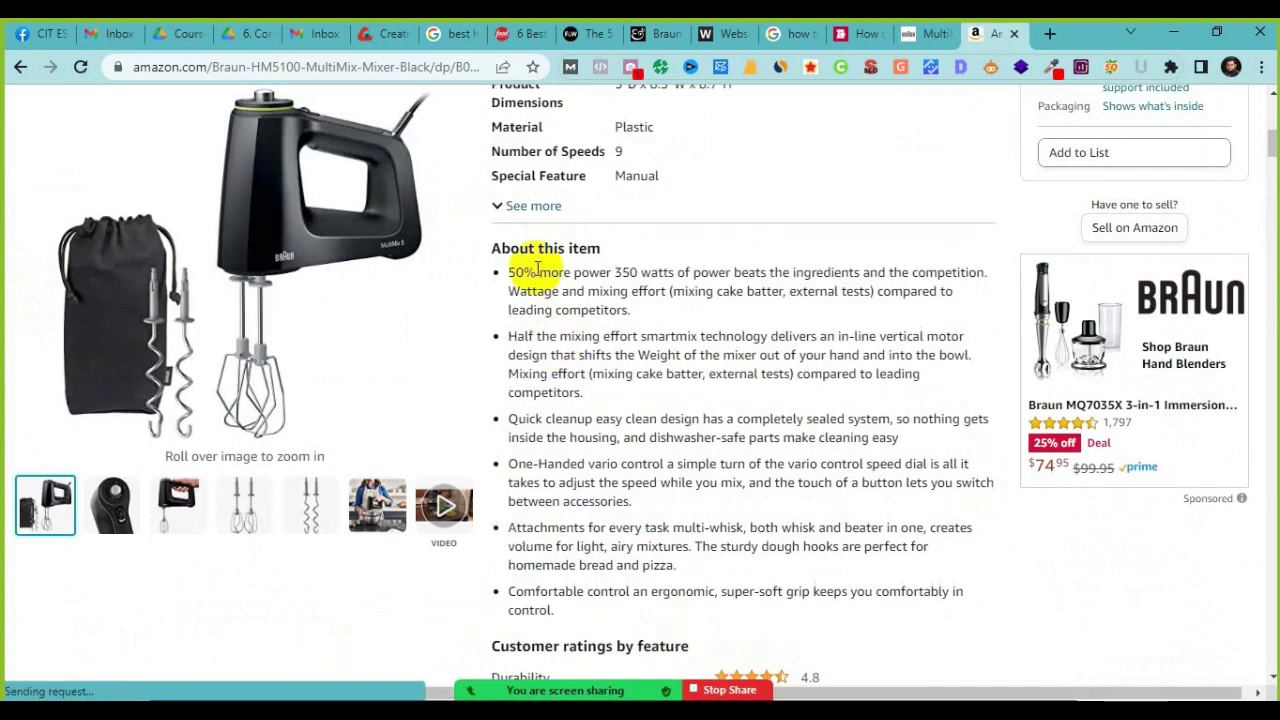
scroll(600, 510, up, 2)
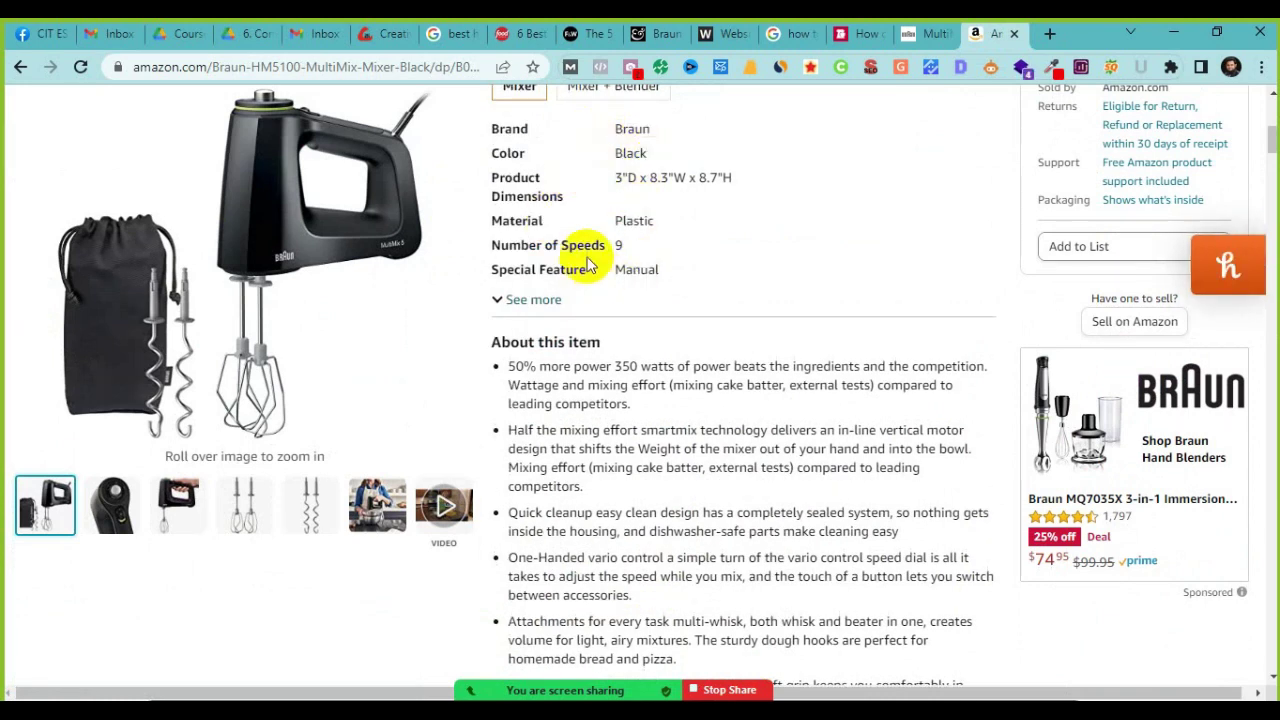
Step: Examine the listing's manufacturer features, comparison table, product description and Product information table
scroll(660, 428, down, 3)
scroll(663, 430, down, 15)
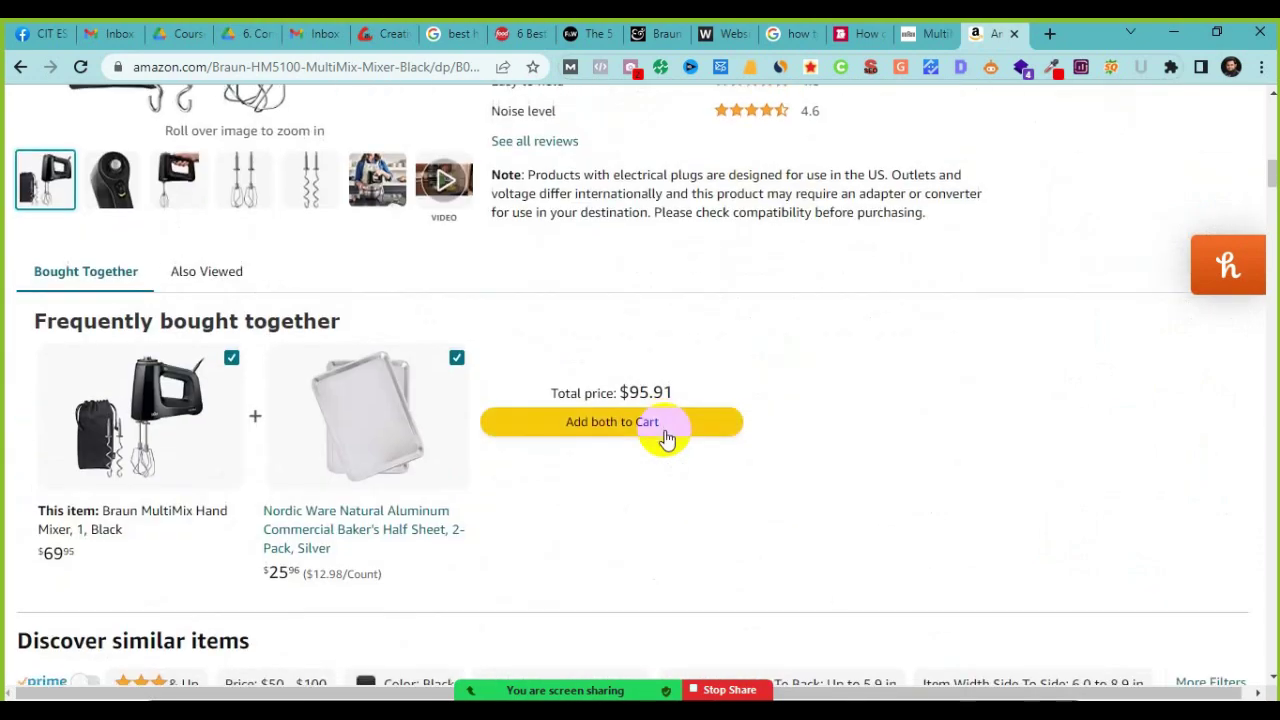
scroll(667, 438, down, 15)
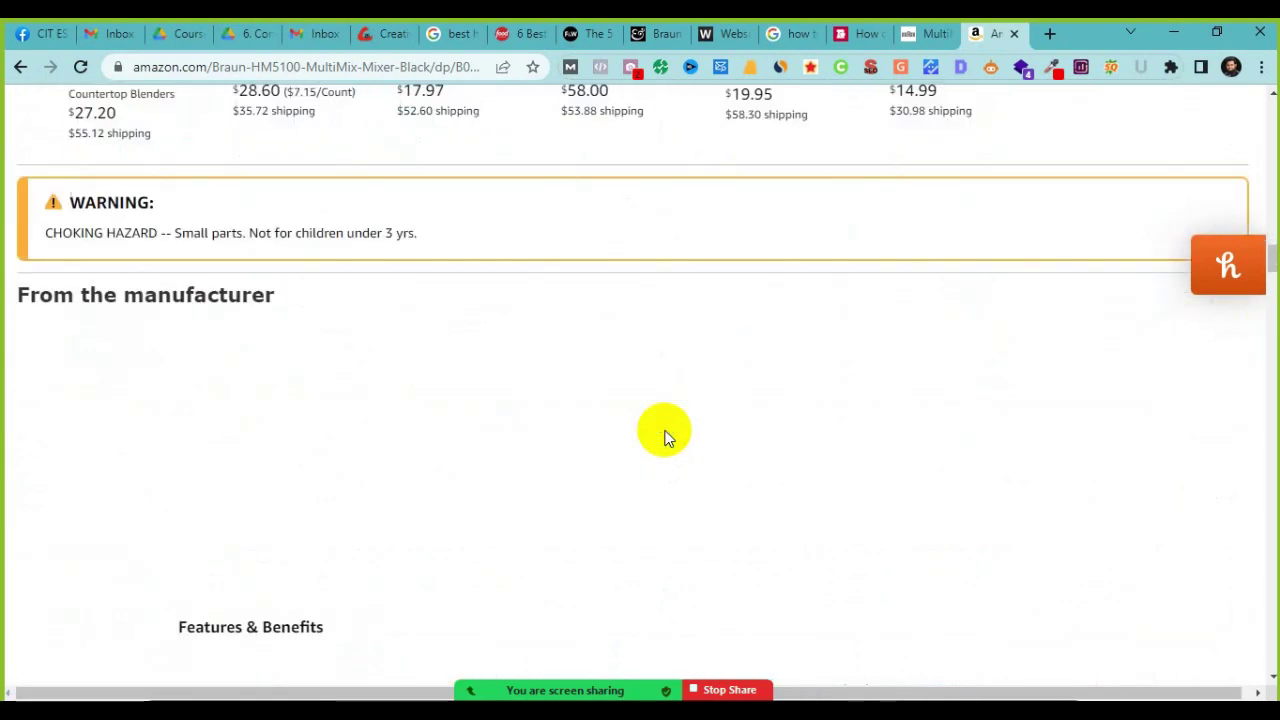
scroll(667, 438, down, 3)
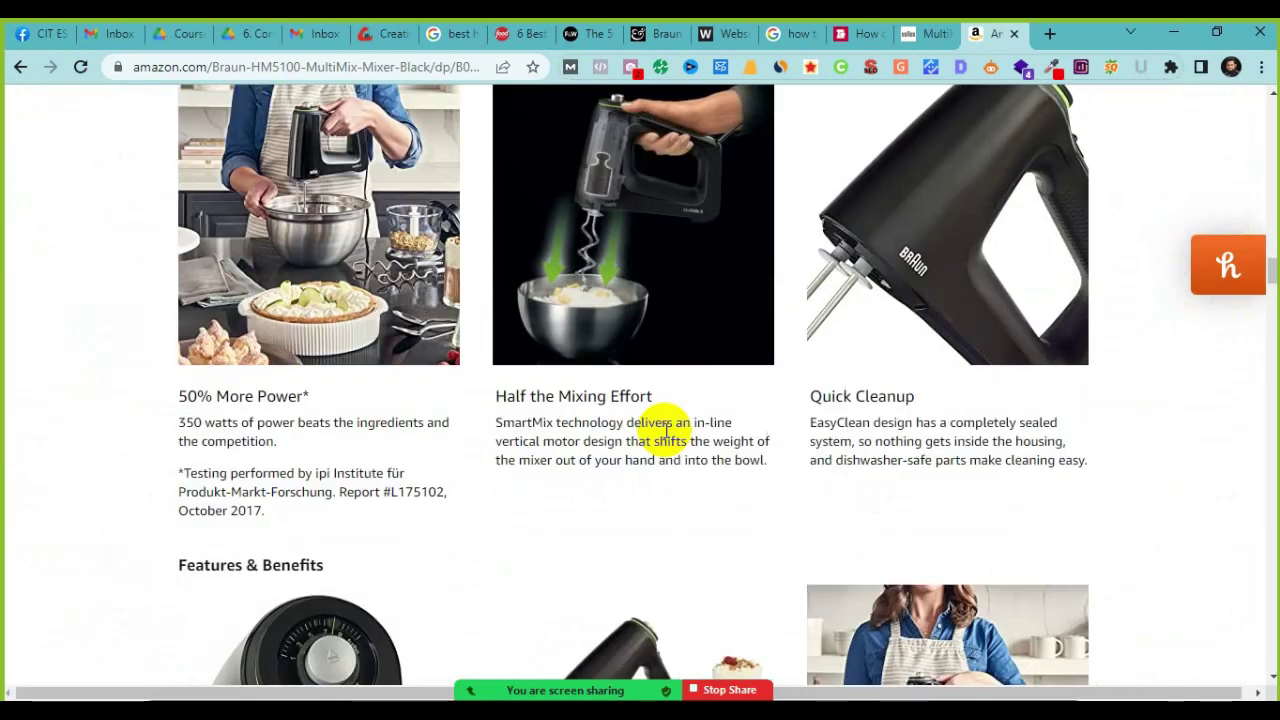
scroll(667, 432, down, 15)
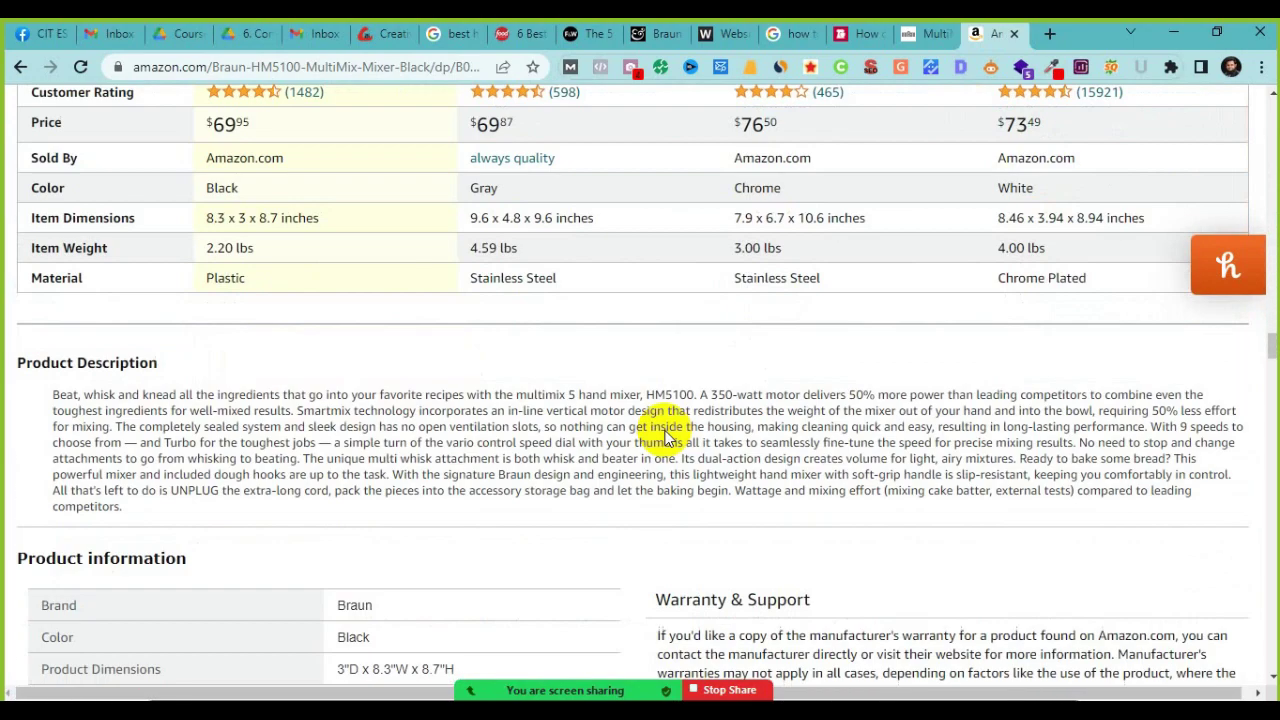
scroll(667, 438, down, 6)
scroll(667, 438, up, 2)
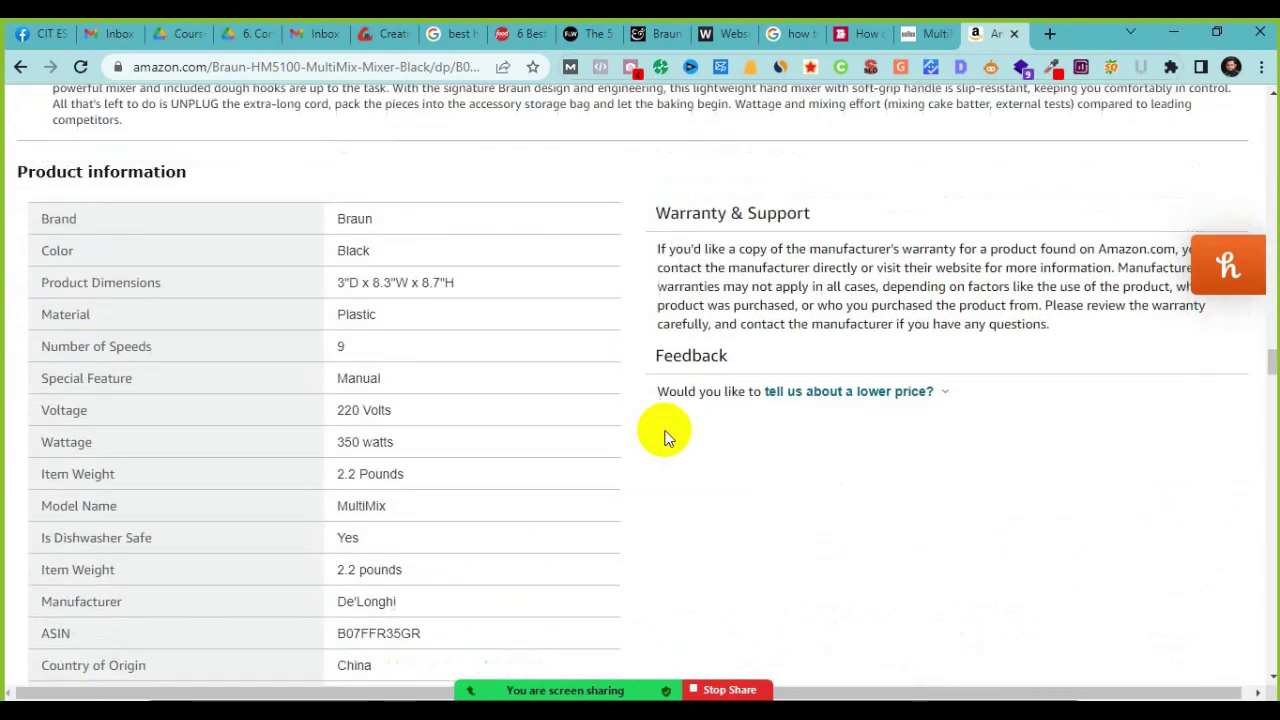
scroll(300, 314, down, 1)
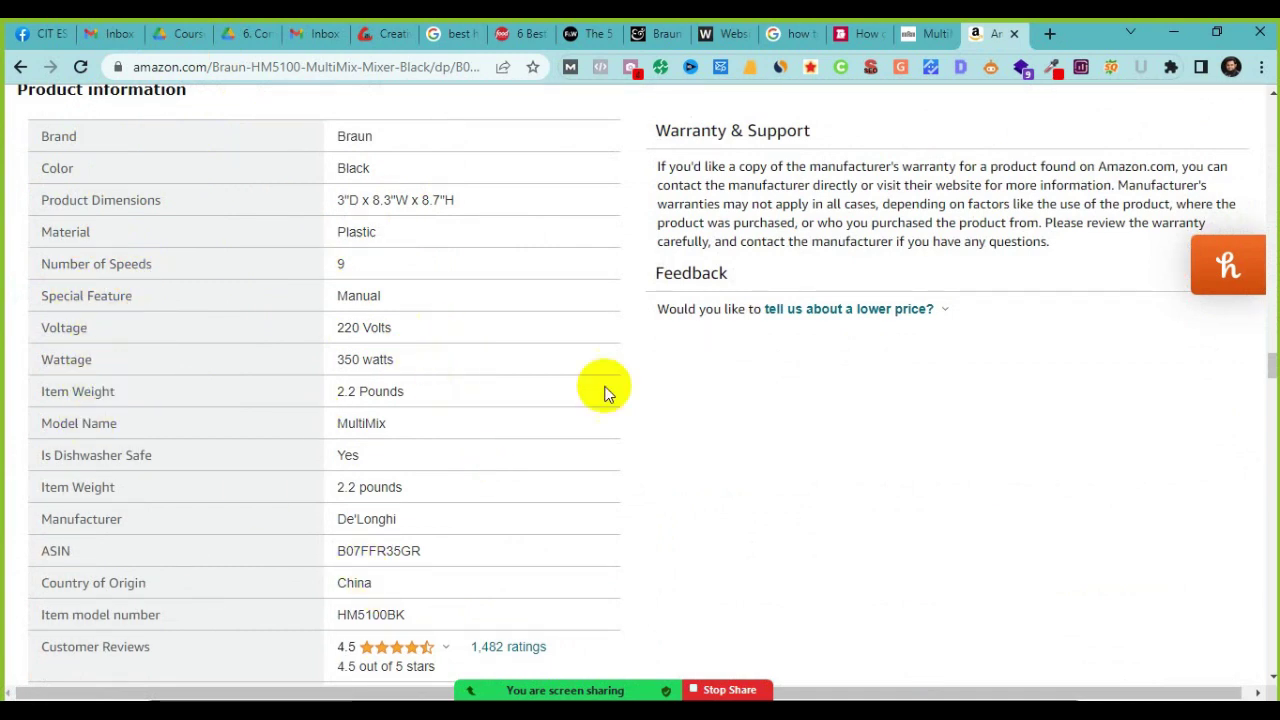
Step: Review the remaining product details and the customer reviews, then return to the manufacturer's Features & Benefits section
scroll(209, 525, down, 14)
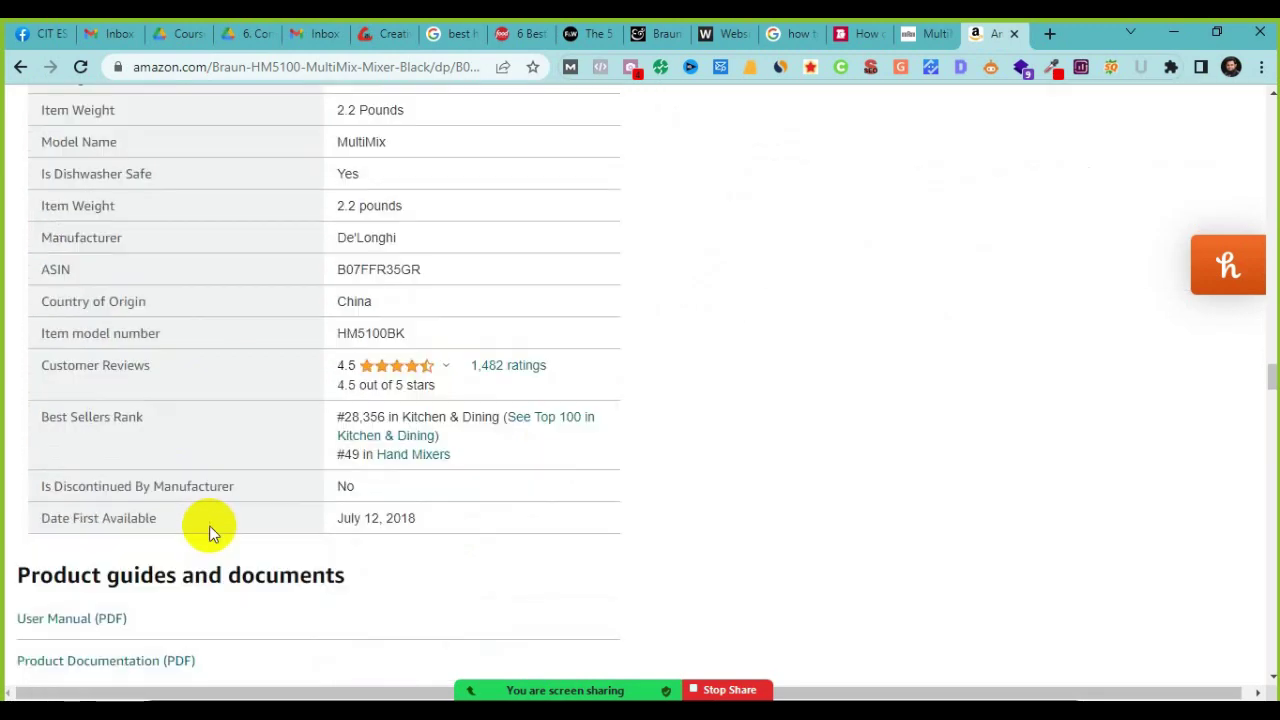
scroll(209, 525, down, 10)
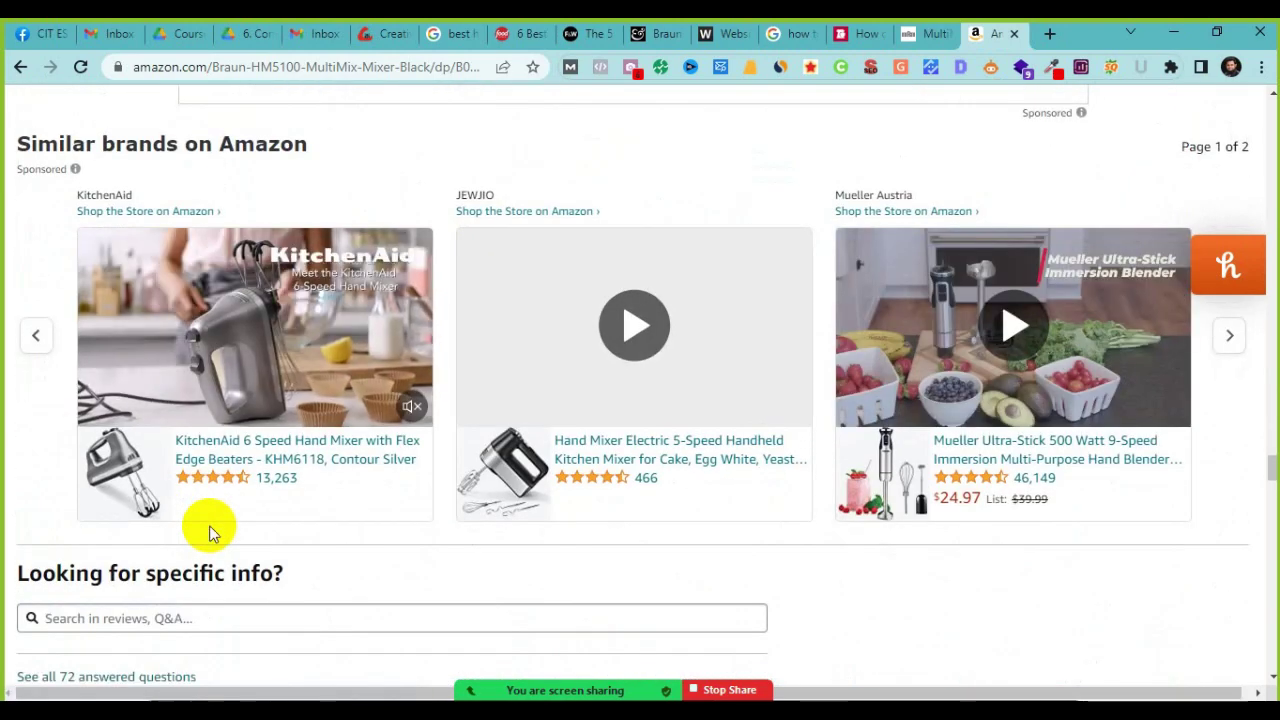
scroll(209, 533, down, 6)
scroll(209, 525, down, 12)
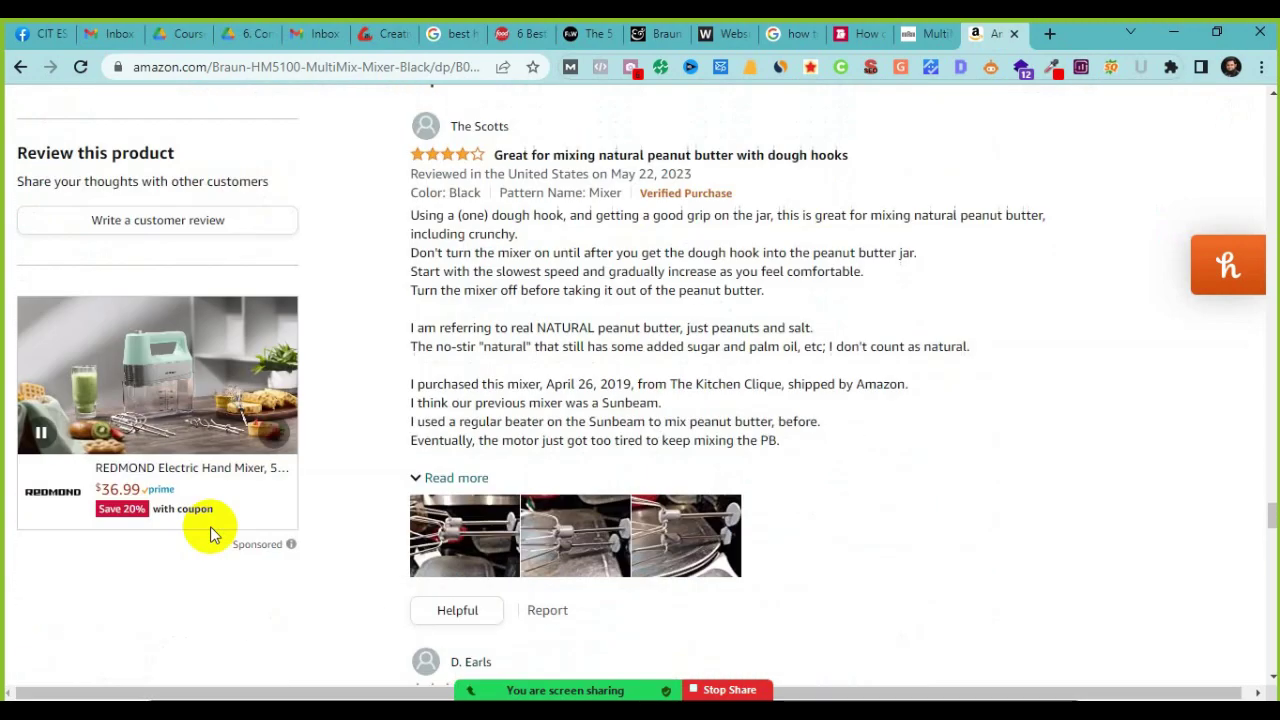
scroll(210, 526, up, 8)
scroll(210, 526, up, 15)
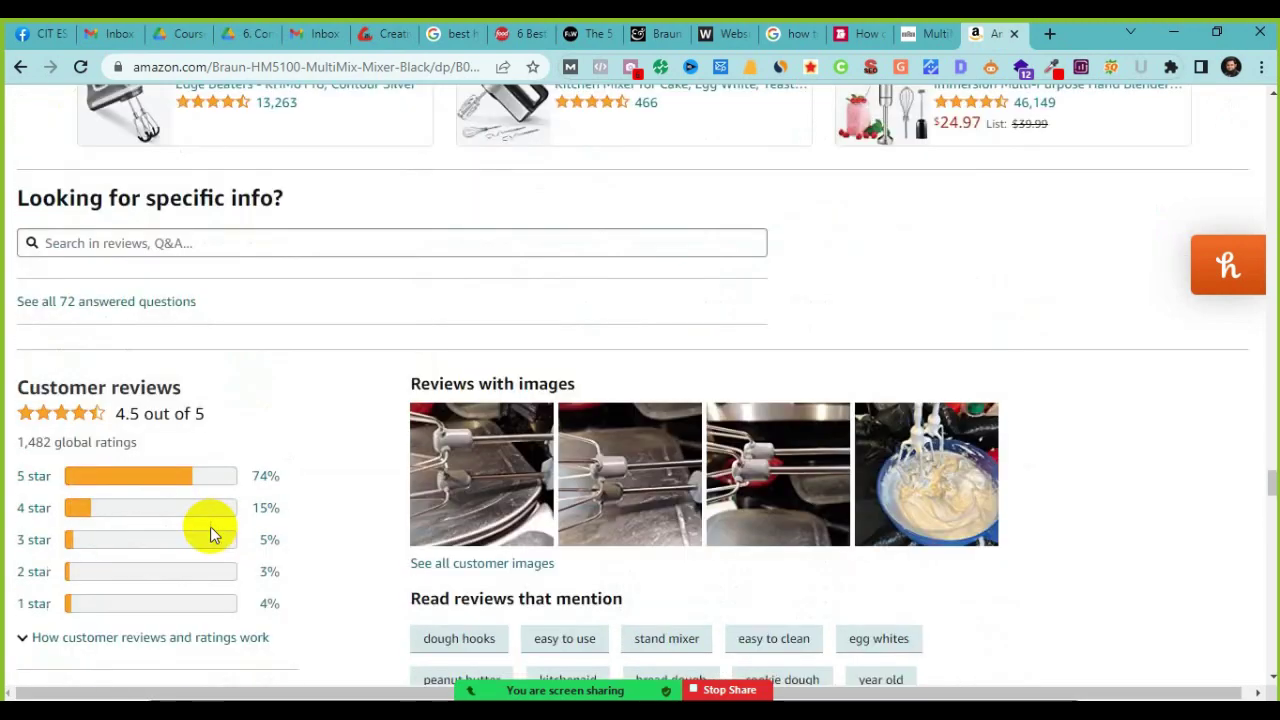
scroll(210, 530, up, 15)
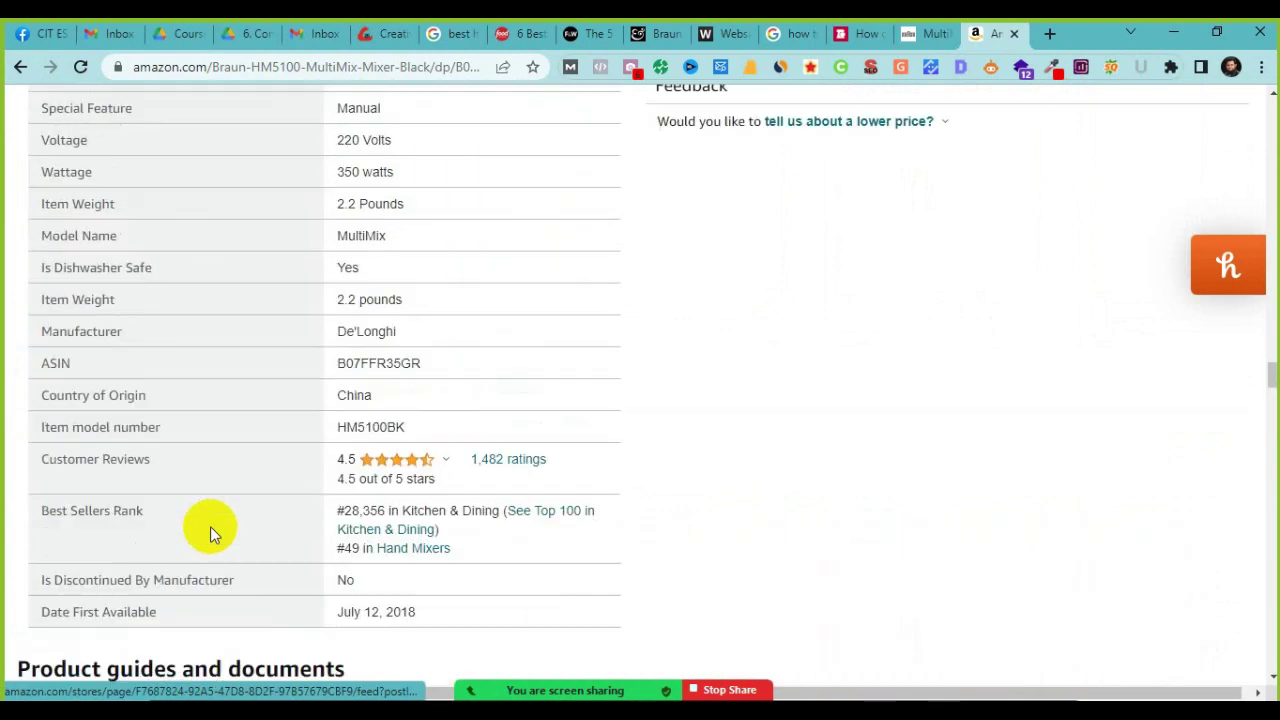
scroll(210, 530, up, 10)
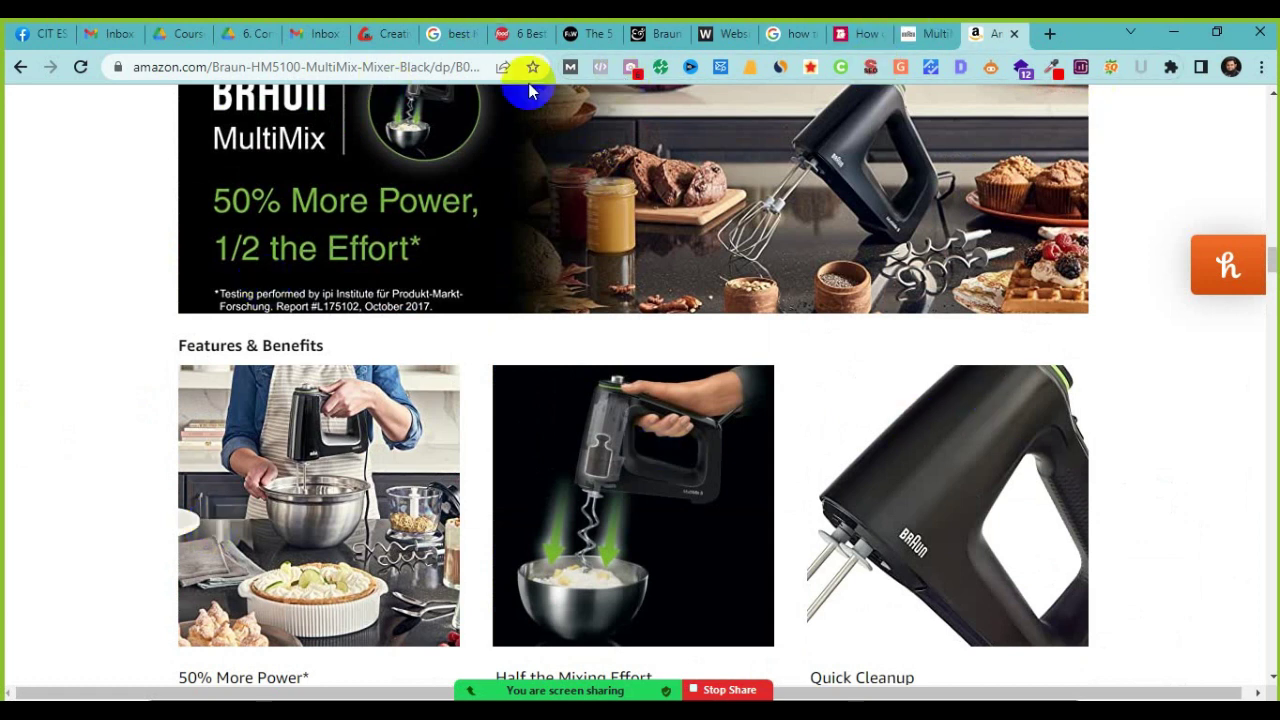
Step: Switch to the Content Writing docx.docx document in Word and highlight "Enlisting products for sale" under Content planning
key(alt+Tab)
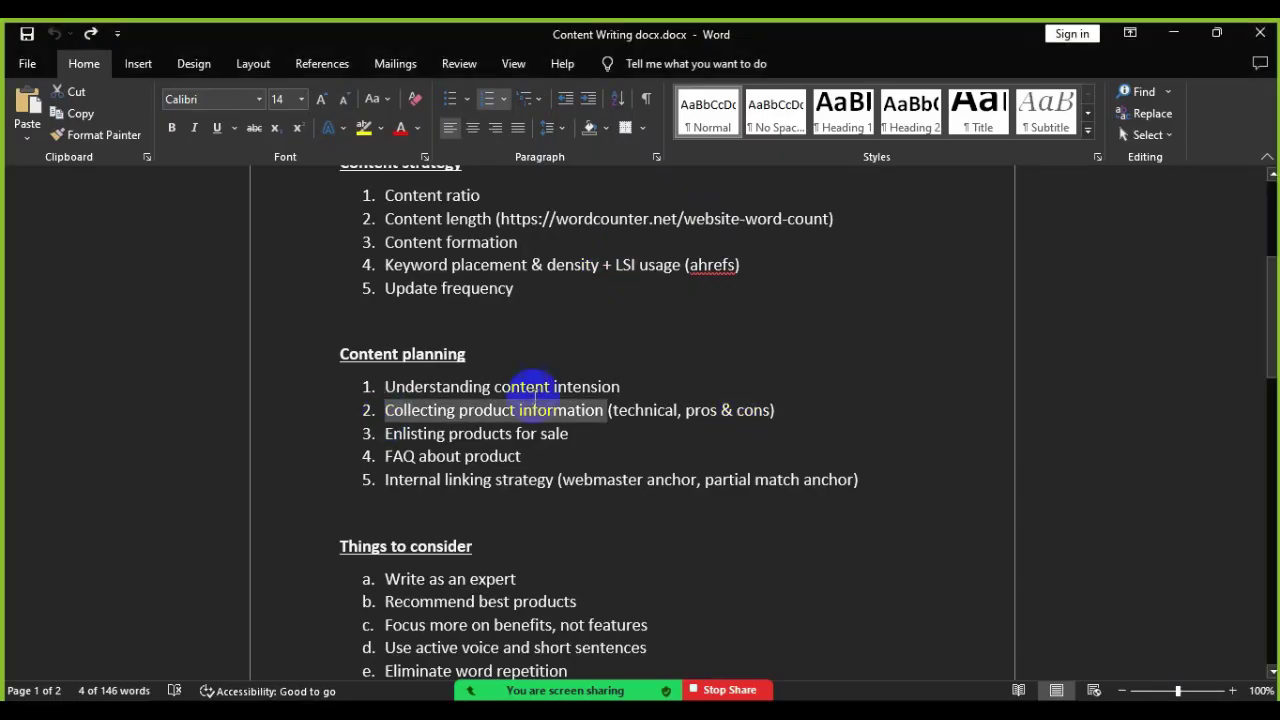
click(510, 418)
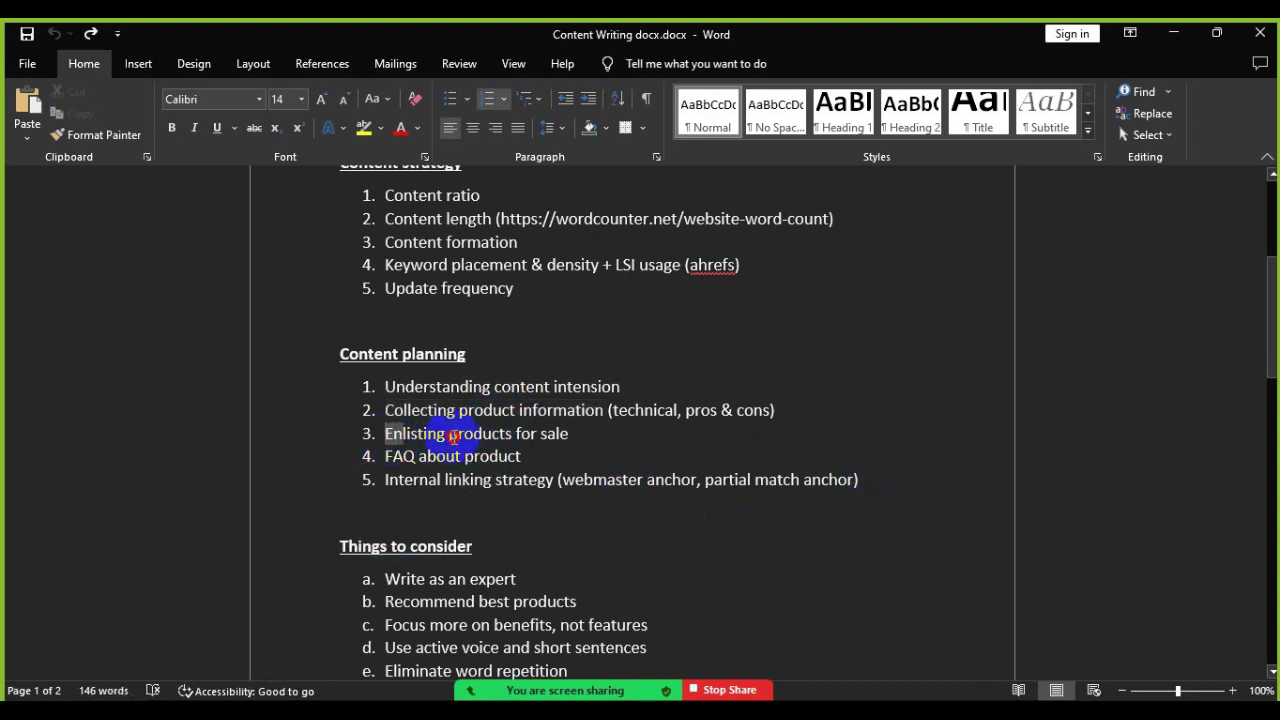
drag(558, 430, 561, 436)
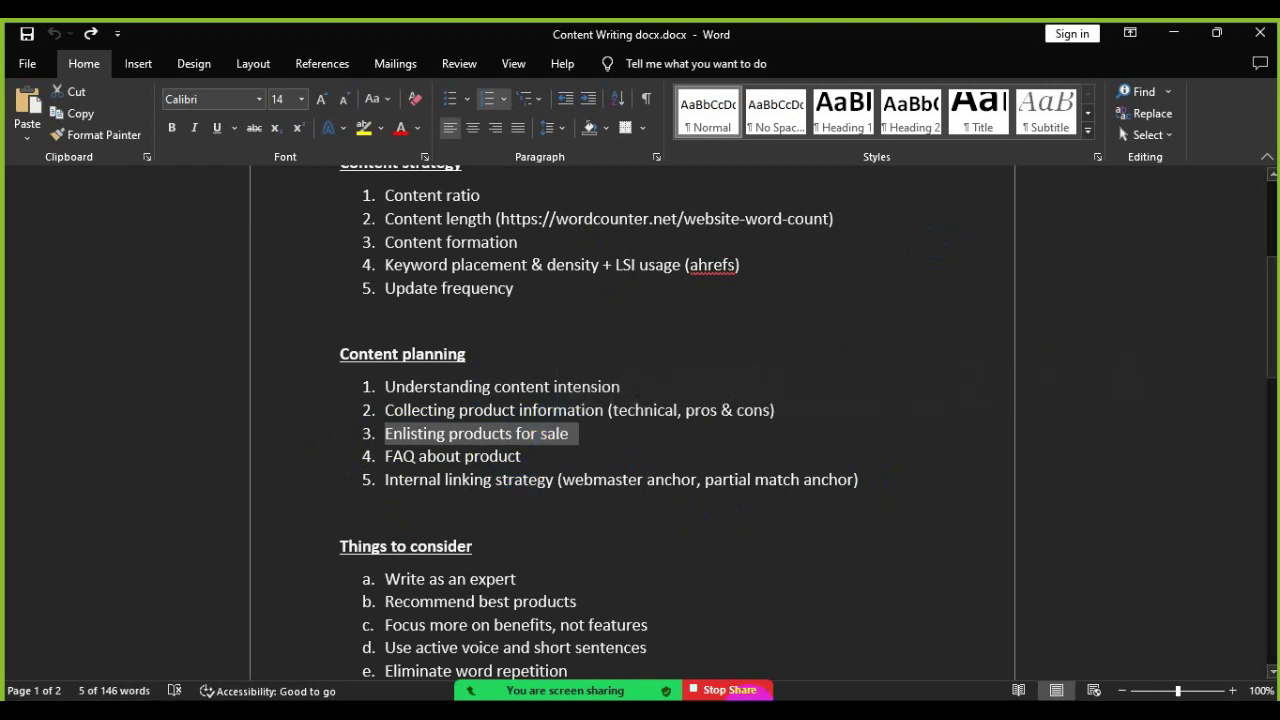
Step: Switch back to the Amazon listing in the browser, shorten the search phrase to "hand mixer" and run the search
key(alt+Tab)
scroll(646, 508, up, 8)
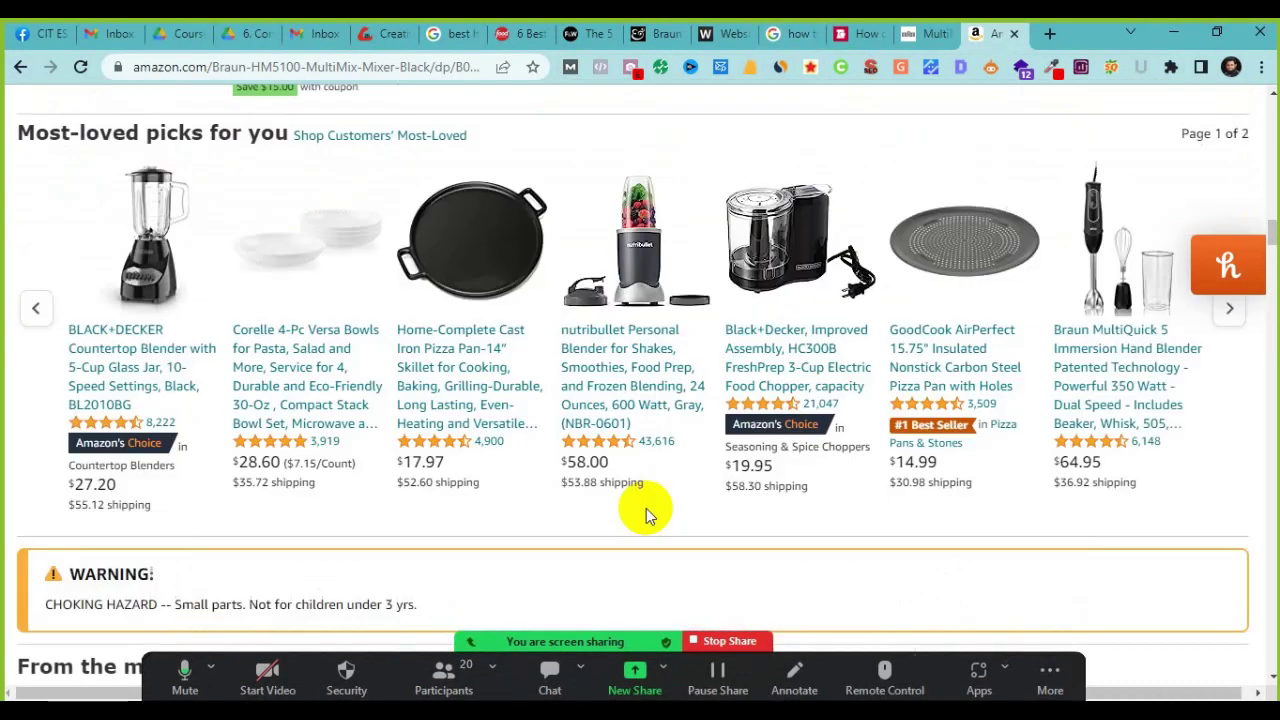
drag(1272, 222, 1272, 100)
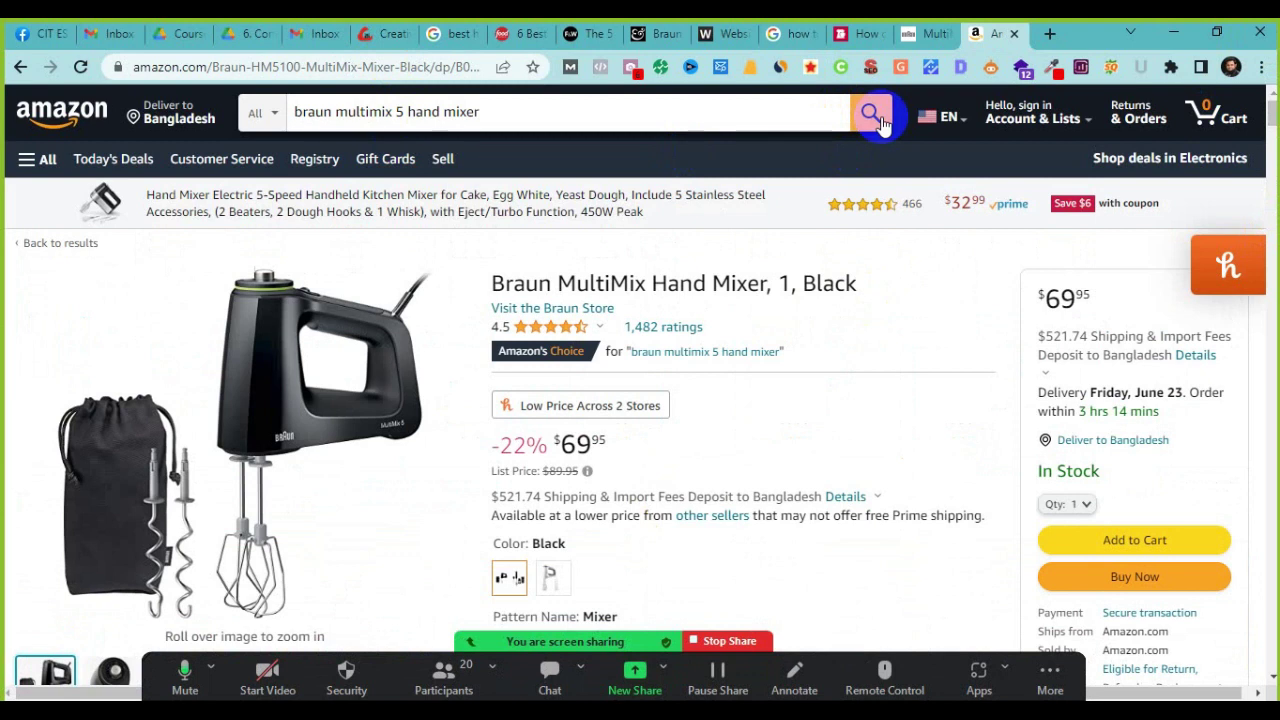
drag(405, 111, 243, 114)
click(232, 126)
scroll(232, 126, right, 1)
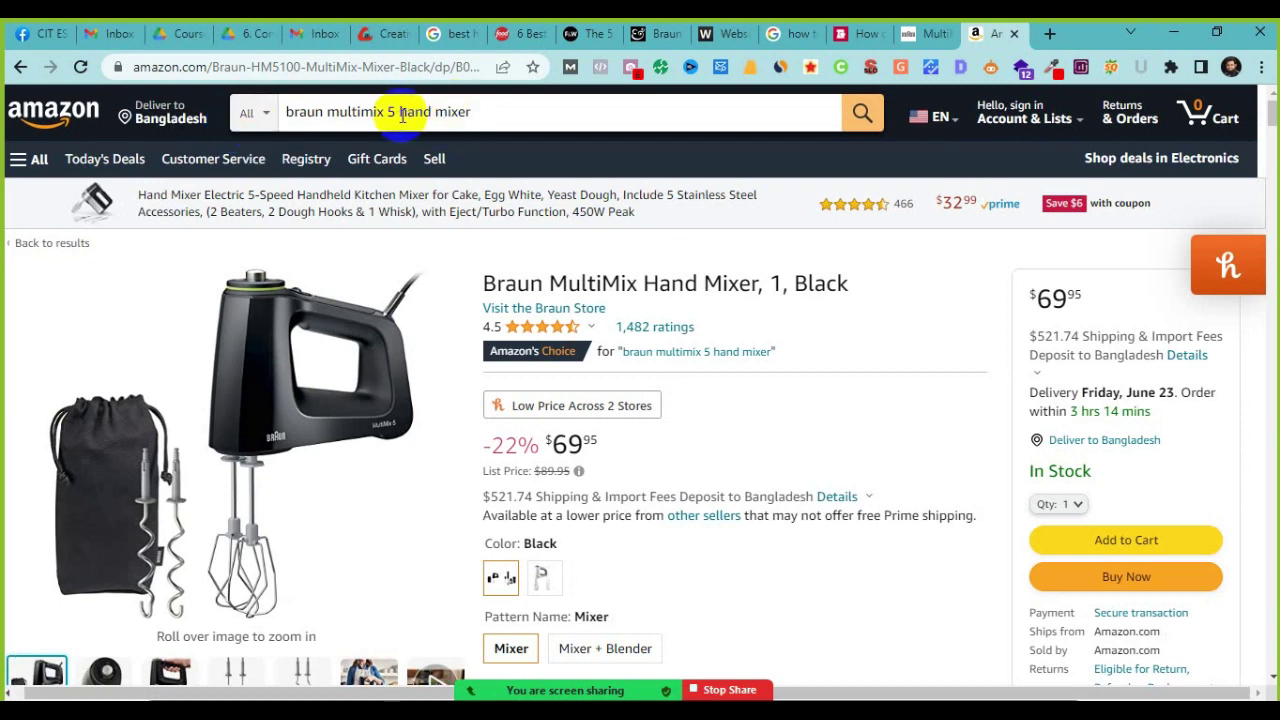
drag(403, 114, 277, 114)
key(BackSpace)
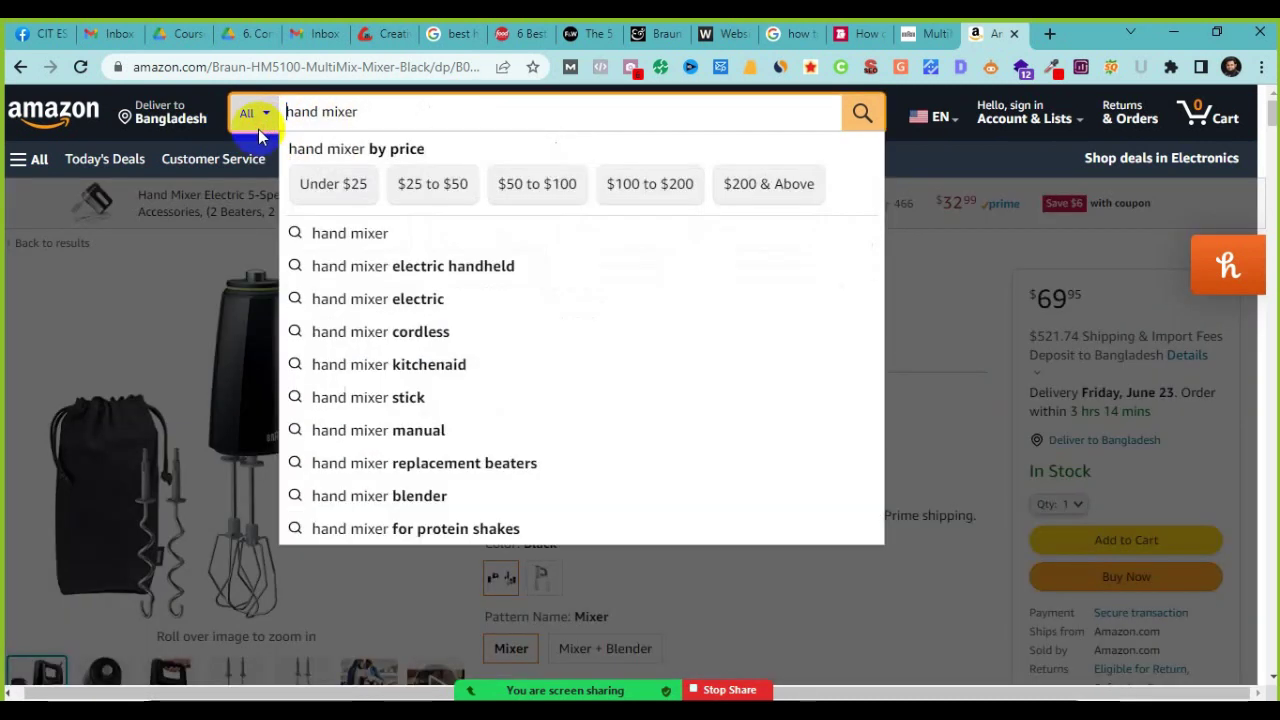
click(861, 116)
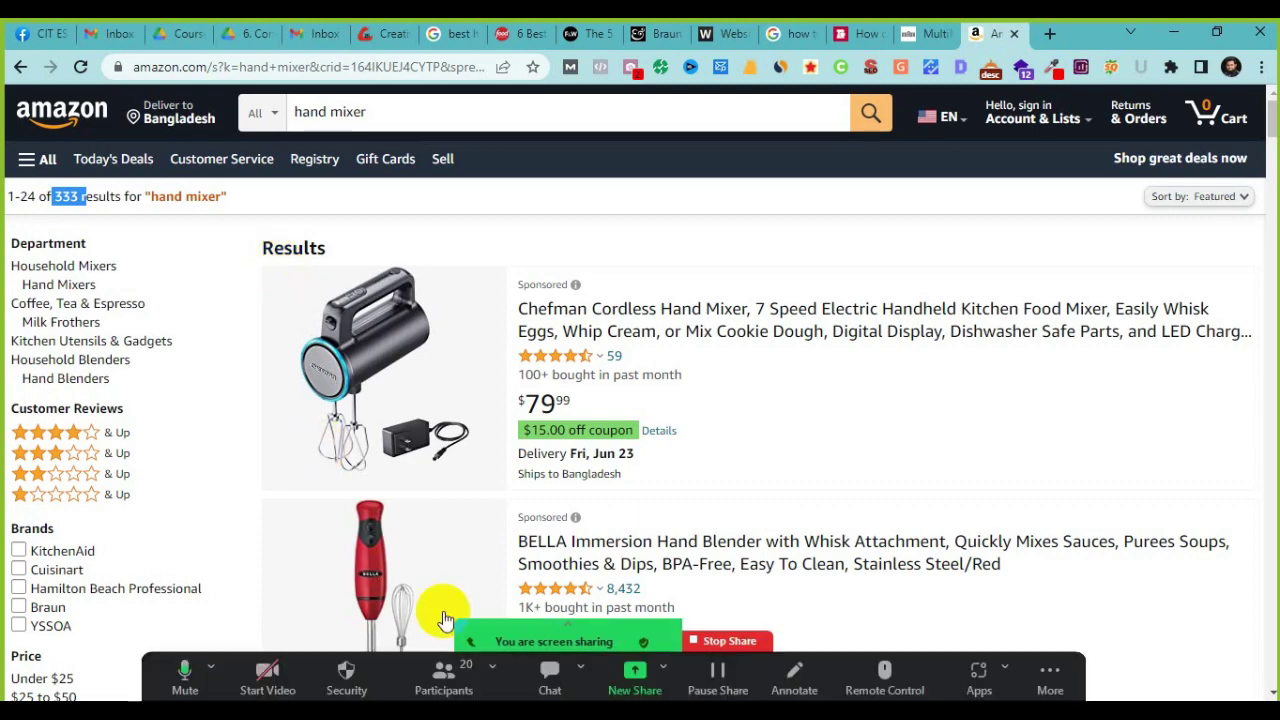
Step: Browse the full page of Amazon hand mixer results for products to list, and return to the first results
scroll(673, 552, down, 10)
scroll(673, 552, down, 15)
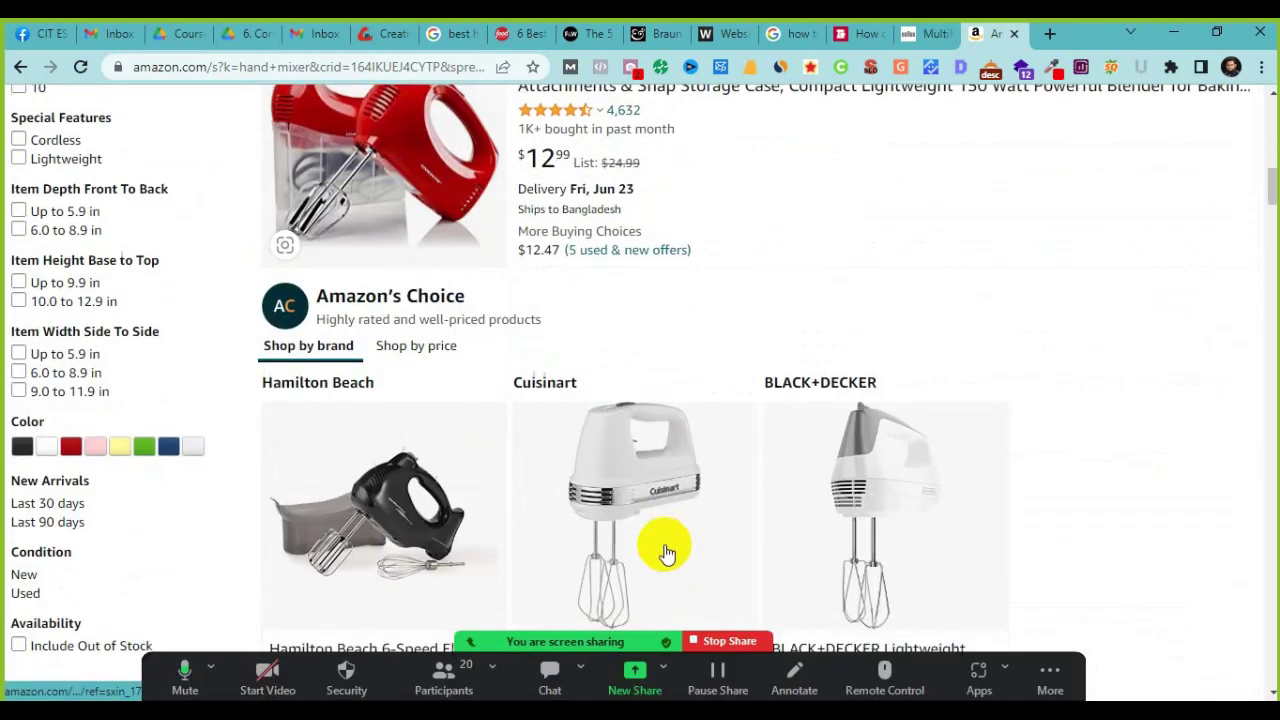
scroll(673, 552, down, 15)
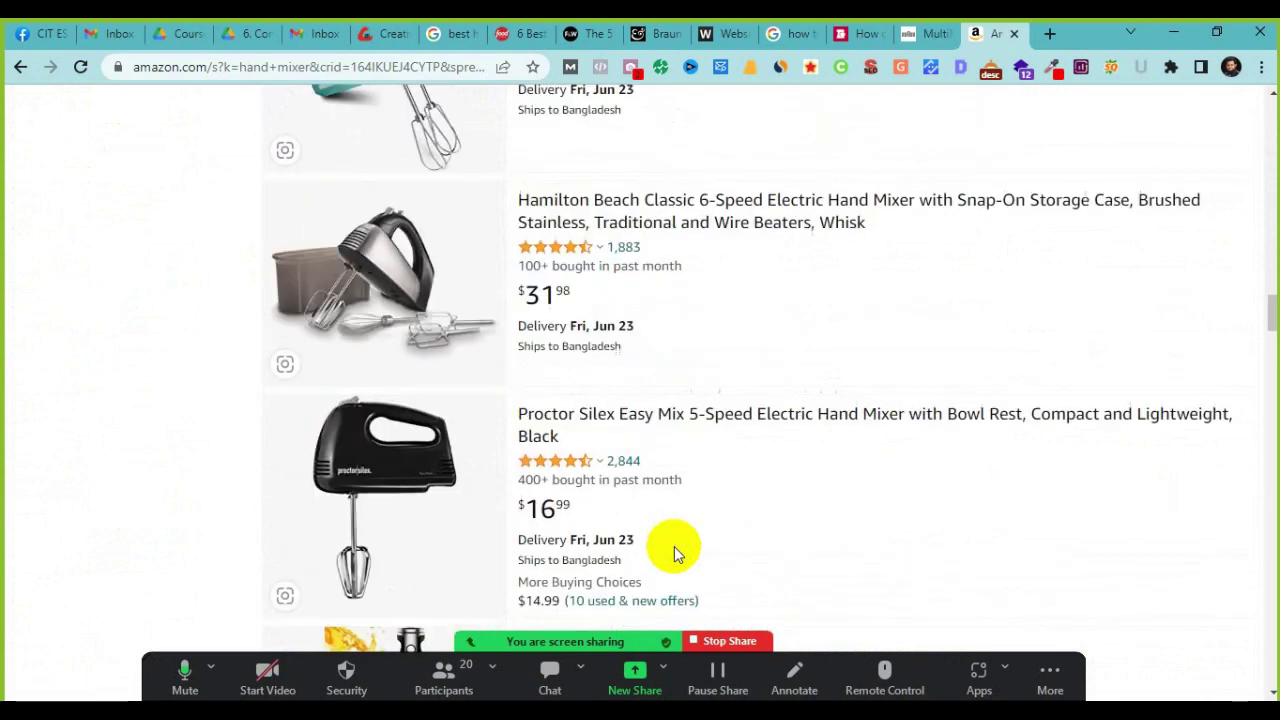
scroll(673, 552, down, 15)
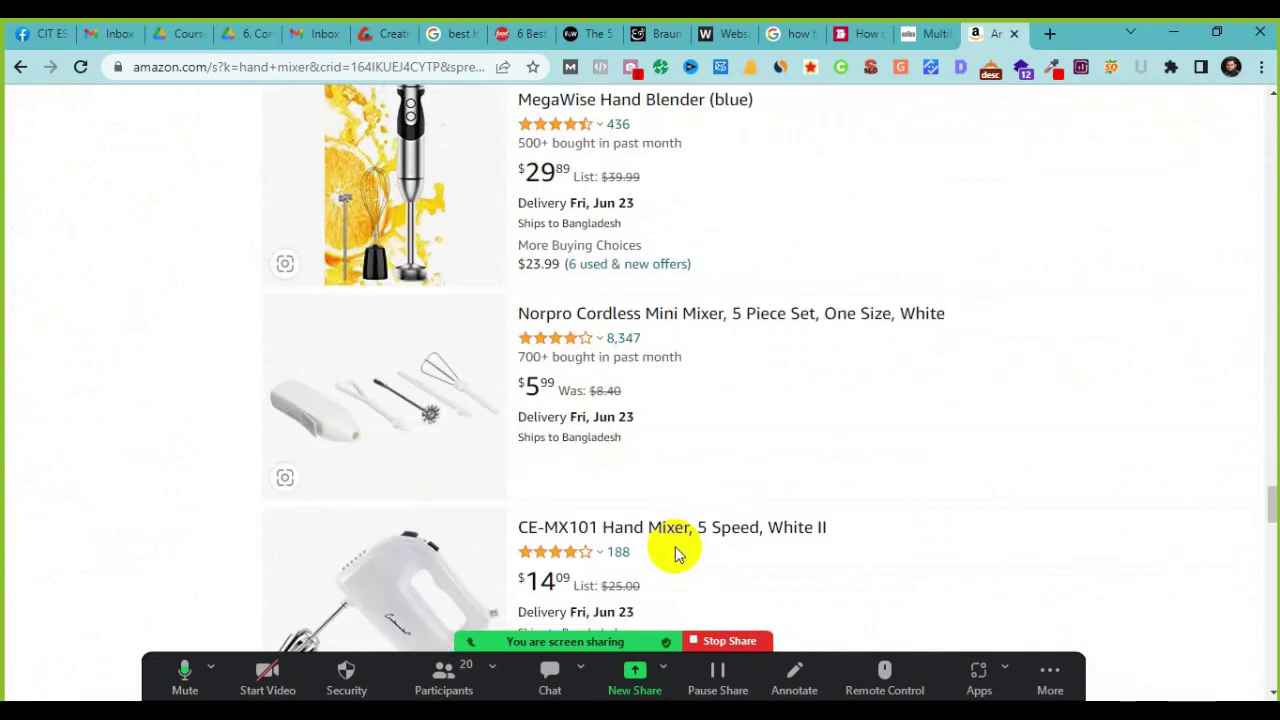
scroll(676, 551, down, 10)
scroll(678, 553, down, 4)
scroll(678, 553, up, 12)
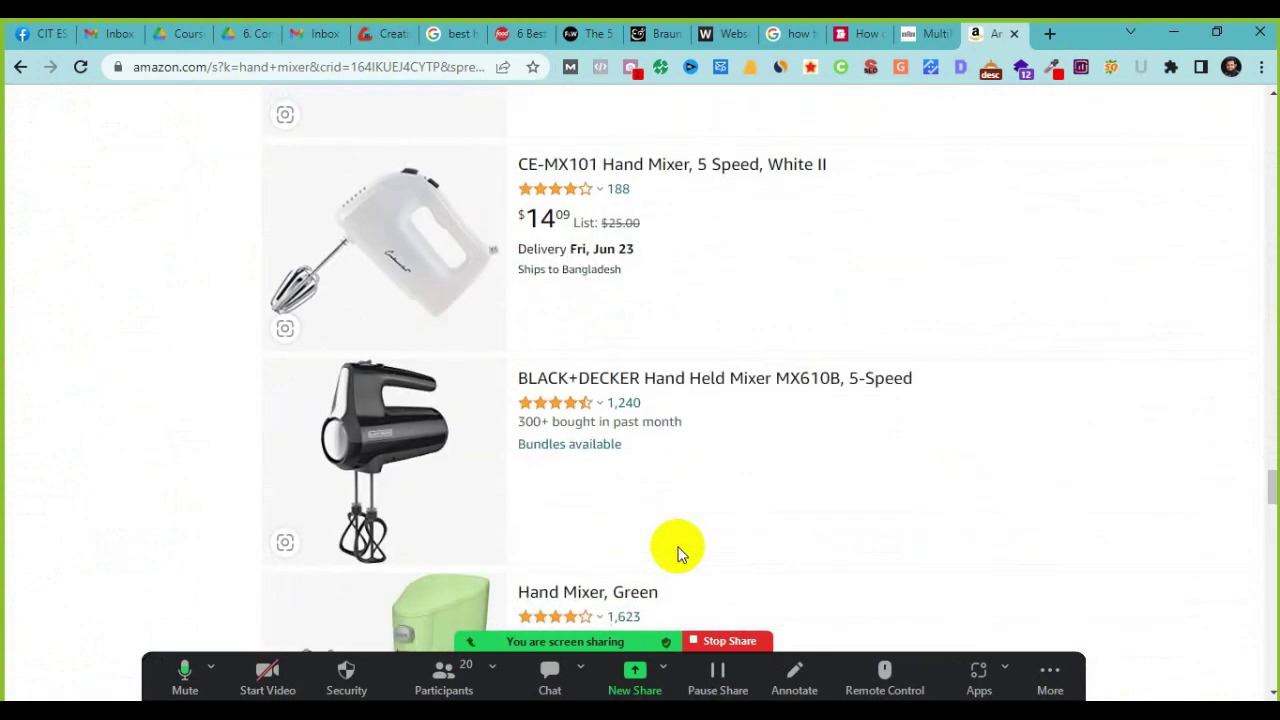
scroll(678, 553, up, 15)
scroll(673, 549, up, 15)
scroll(673, 549, up, 15)
scroll(673, 549, up, 12)
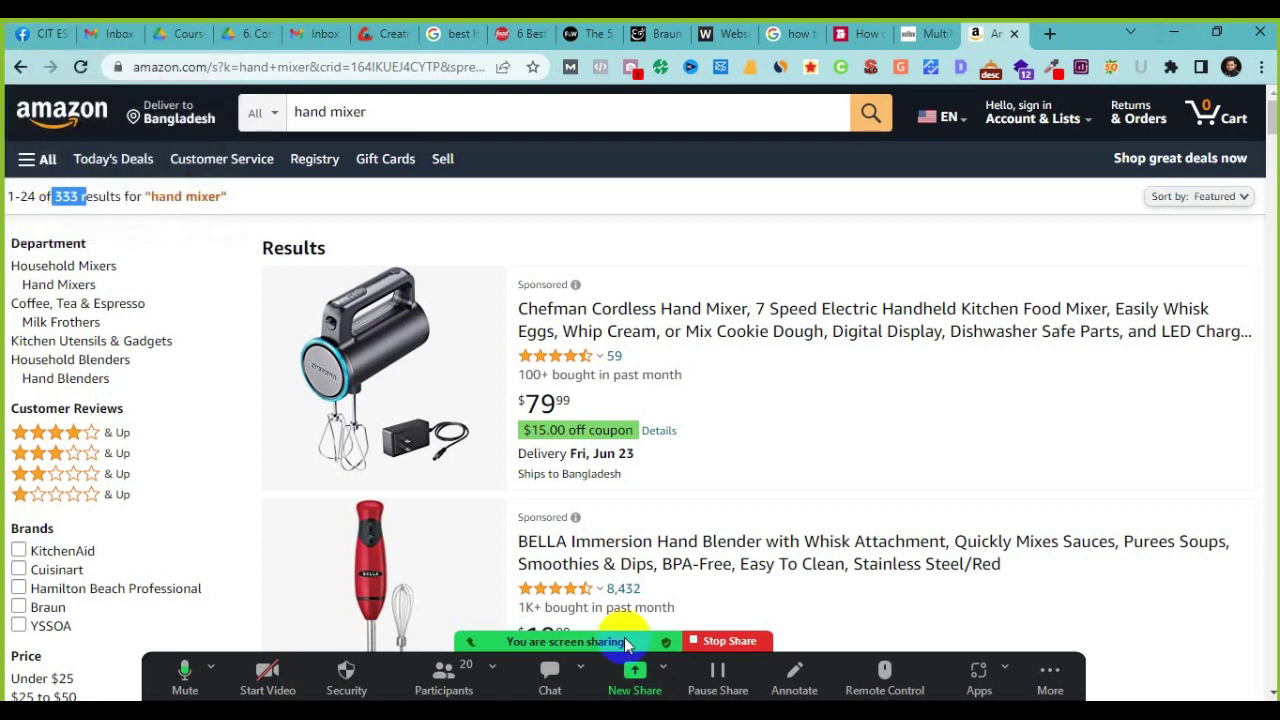
Step: Browse the Amazon hand mixer results, comparing the prices of the sponsored, best-seller and Amazon's Choice listings
scroll(772, 450, down, 2)
scroll(772, 450, down, 3)
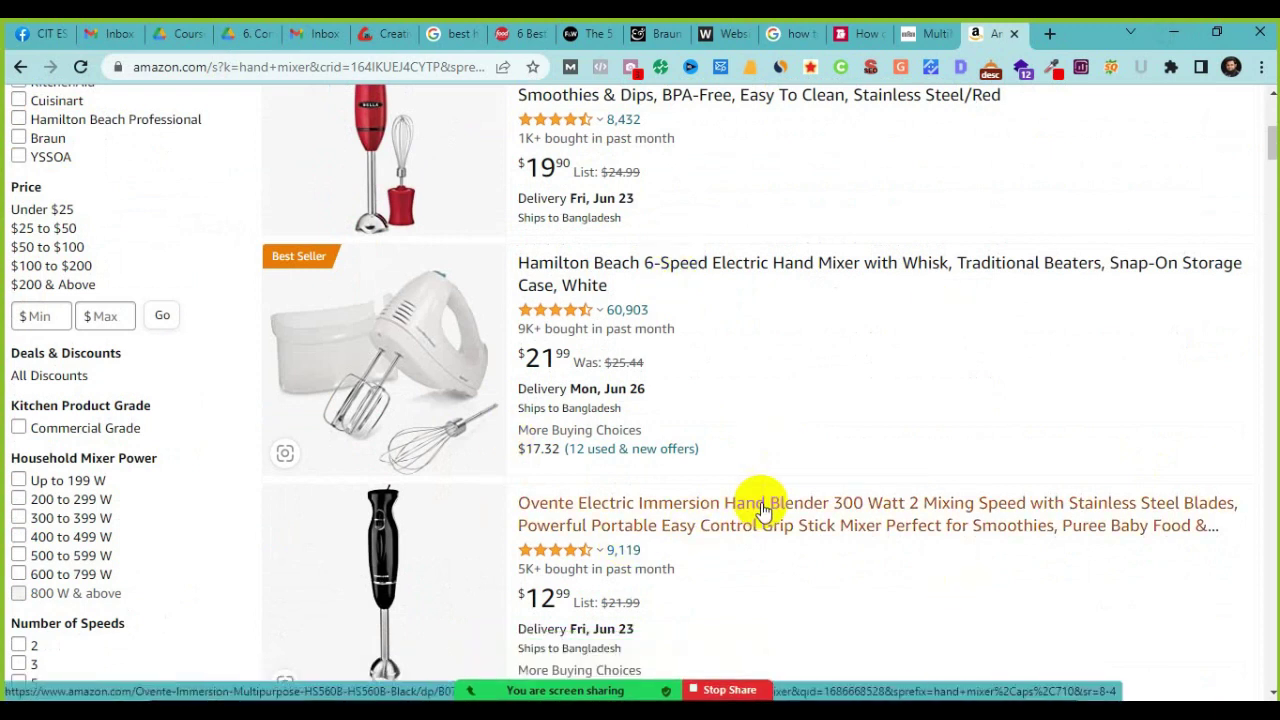
scroll(750, 511, up, 2)
scroll(746, 512, up, 2)
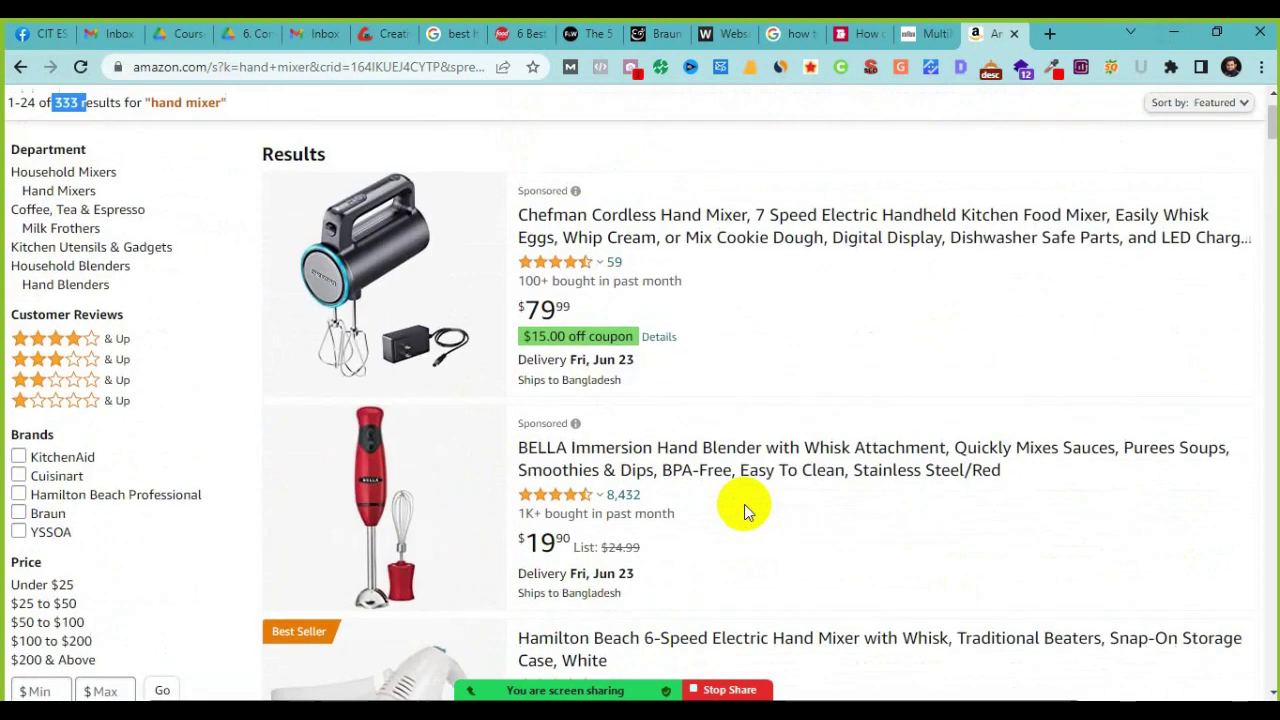
scroll(744, 506, down, 3)
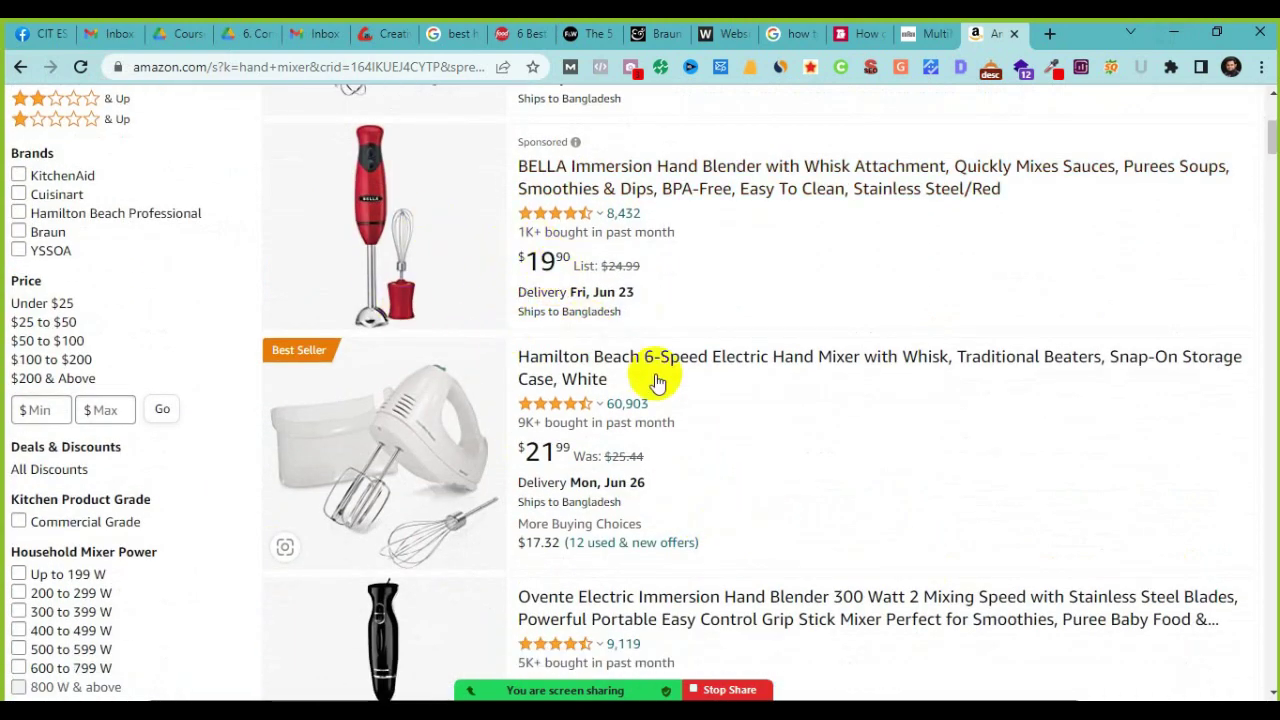
scroll(667, 450, up, 4)
scroll(845, 606, down, 5)
scroll(859, 599, down, 12)
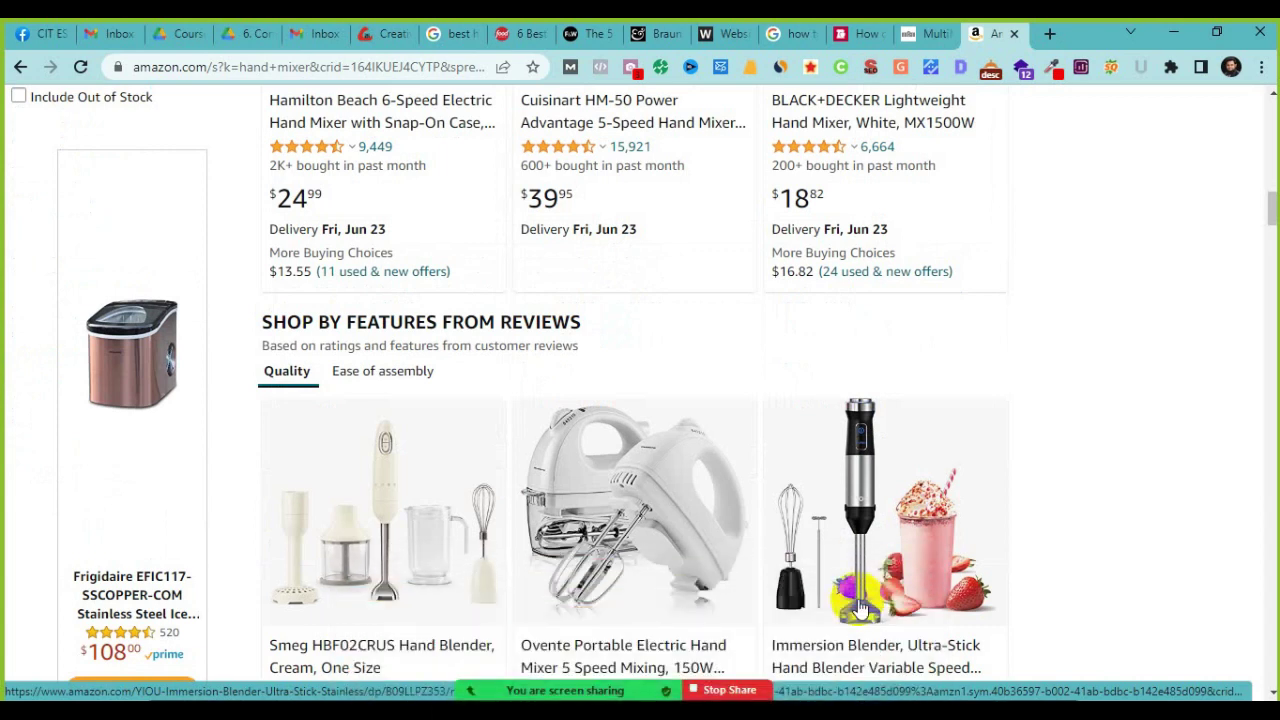
scroll(276, 575, up, 7)
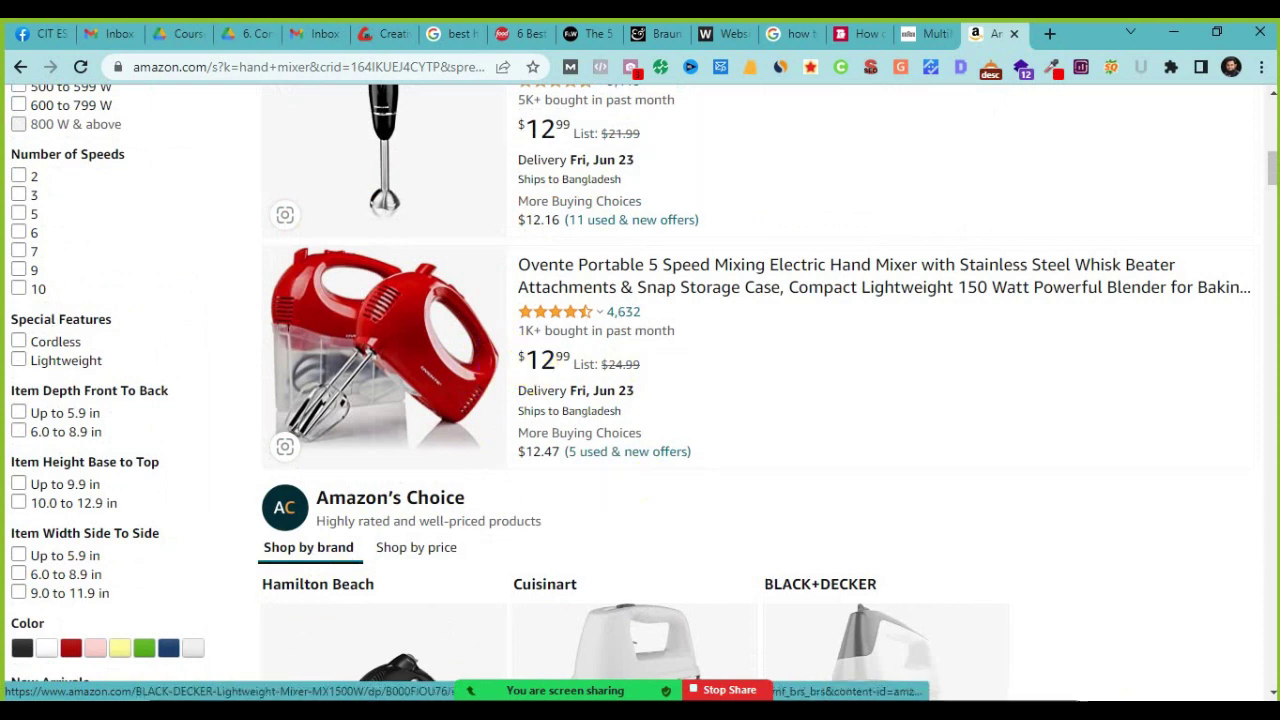
Step: Open Calculator, multiply 12 by 0.04, highlight the result, and put the calculator away
click(922, 695)
click(997, 316)
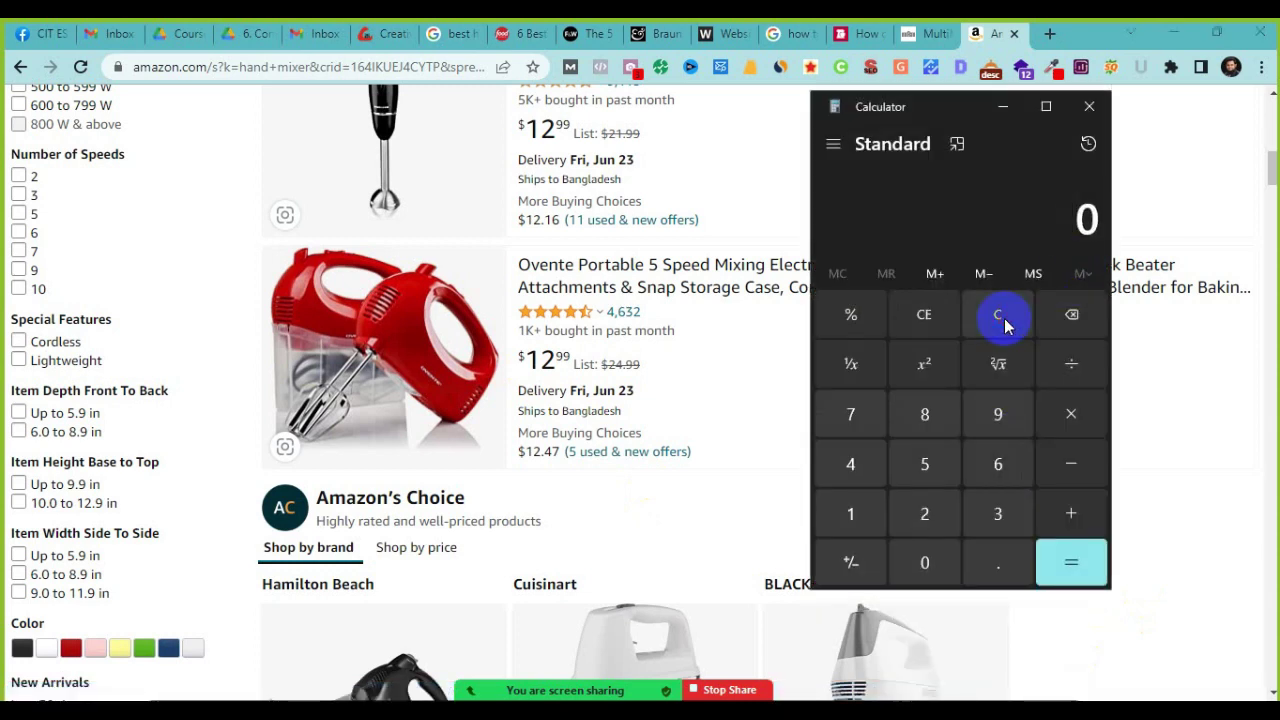
text(12*0.00)
key(BackSpace)
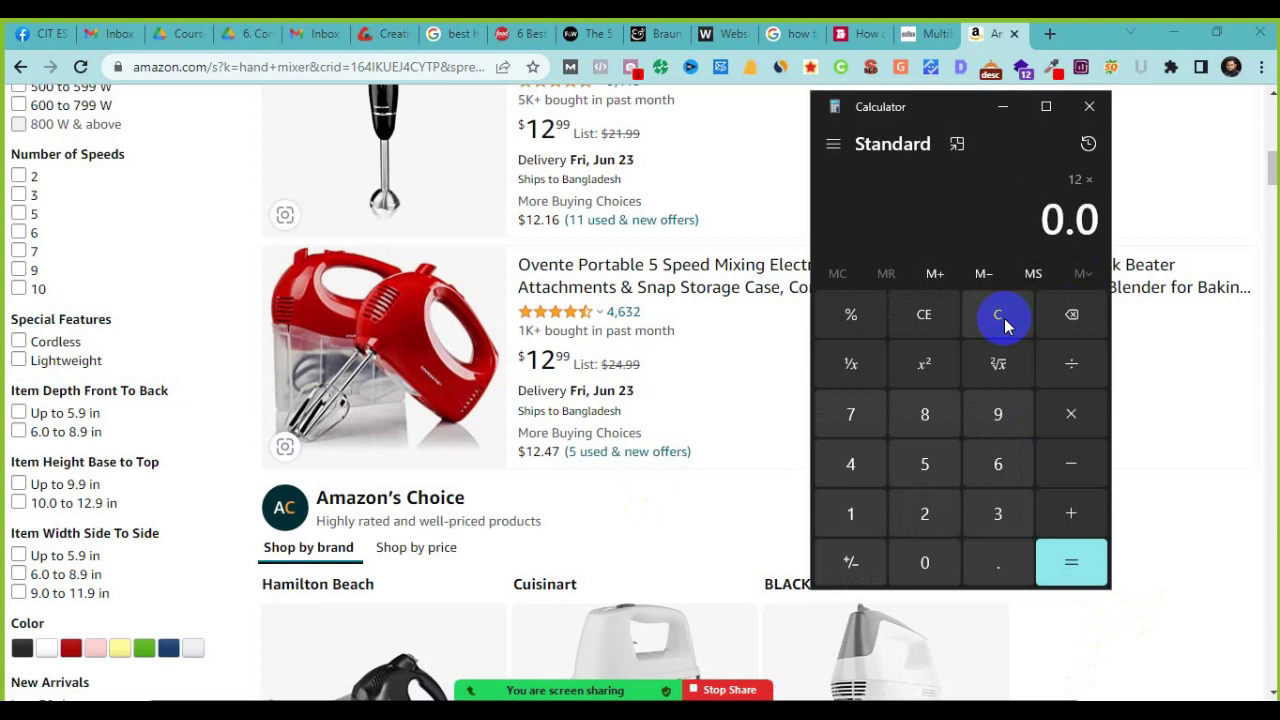
text(4)
key(Return)
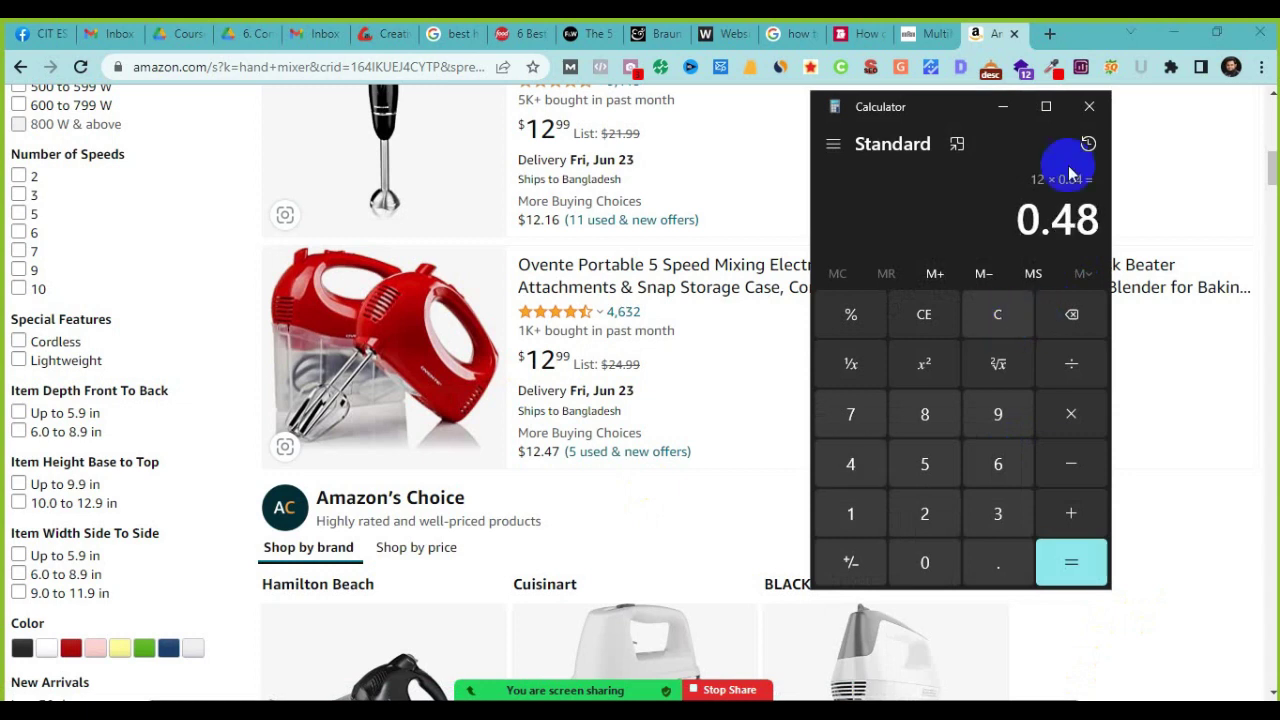
drag(1020, 220, 1090, 230)
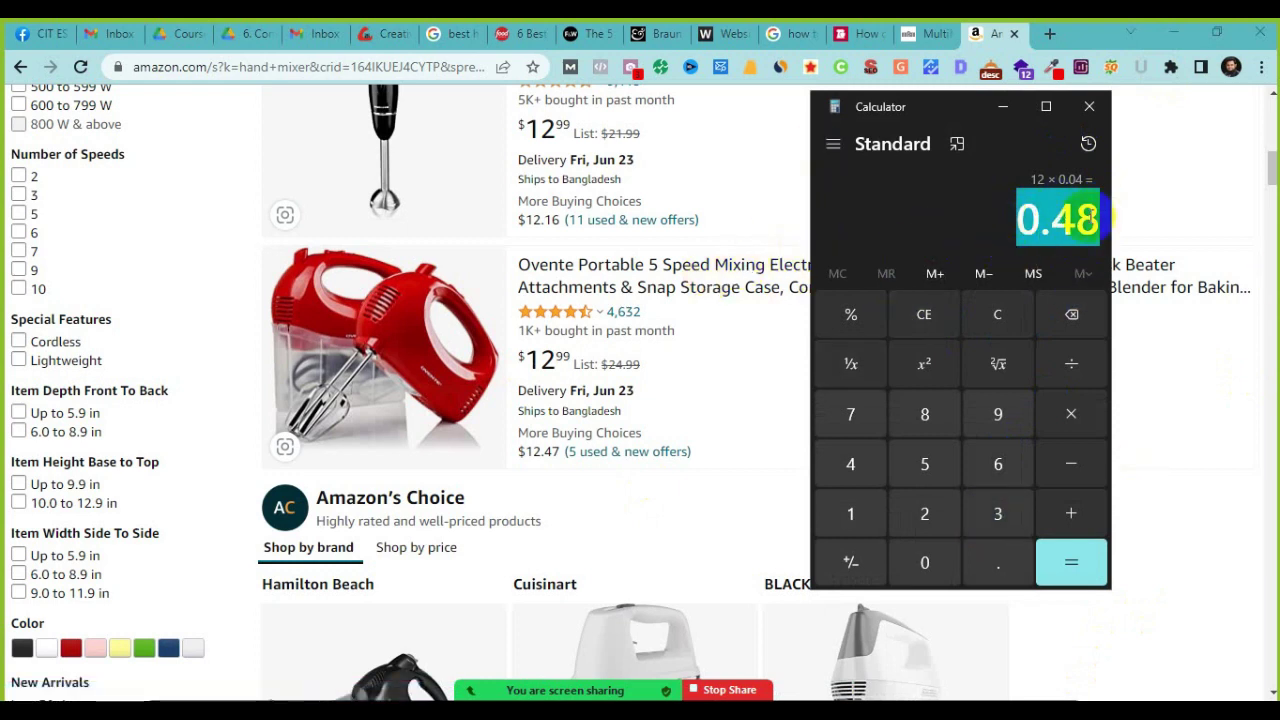
click(1003, 107)
Step: Calculate 4% of the Chefman Cordless Hand Mixer's price as 79.99 × 0.04, highlight the result, and return to the Amazon results
scroll(648, 420, up, 3)
scroll(650, 420, up, 7)
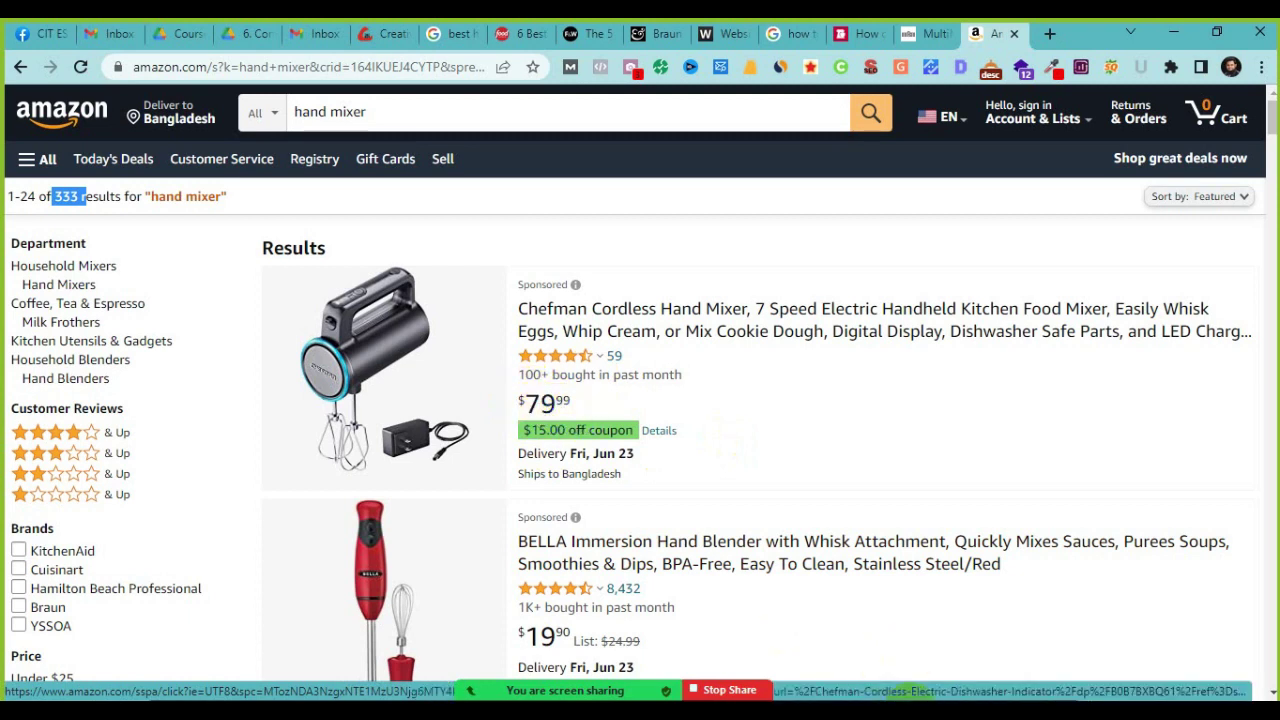
click(912, 698)
click(997, 320)
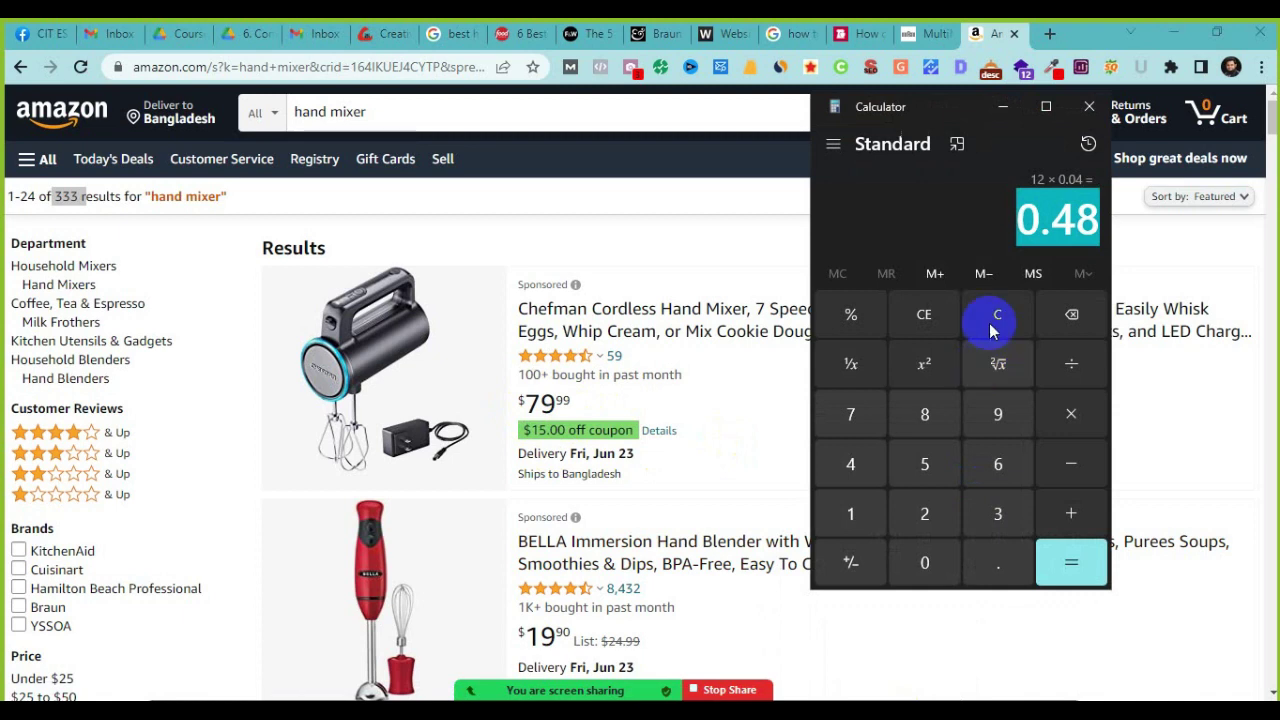
text(789)
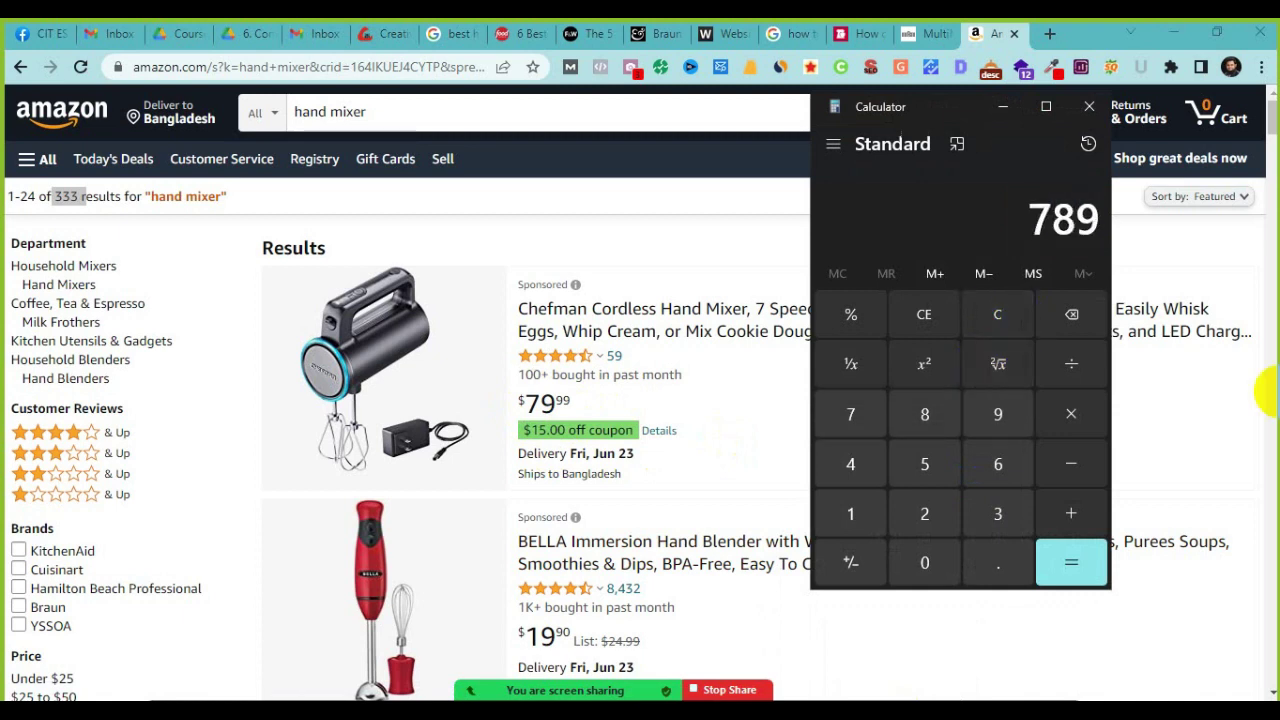
key(BackSpace)
key(BackSpace)
text(9.99*)
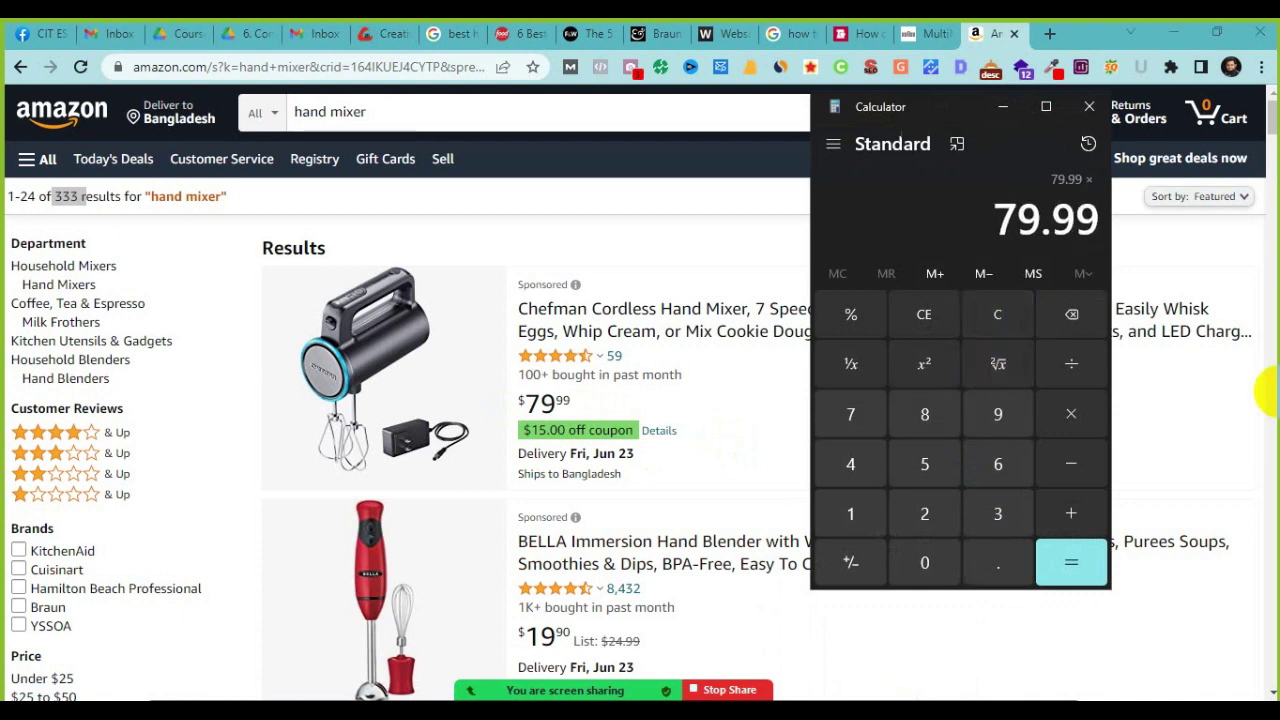
text(.04)
key(Return)
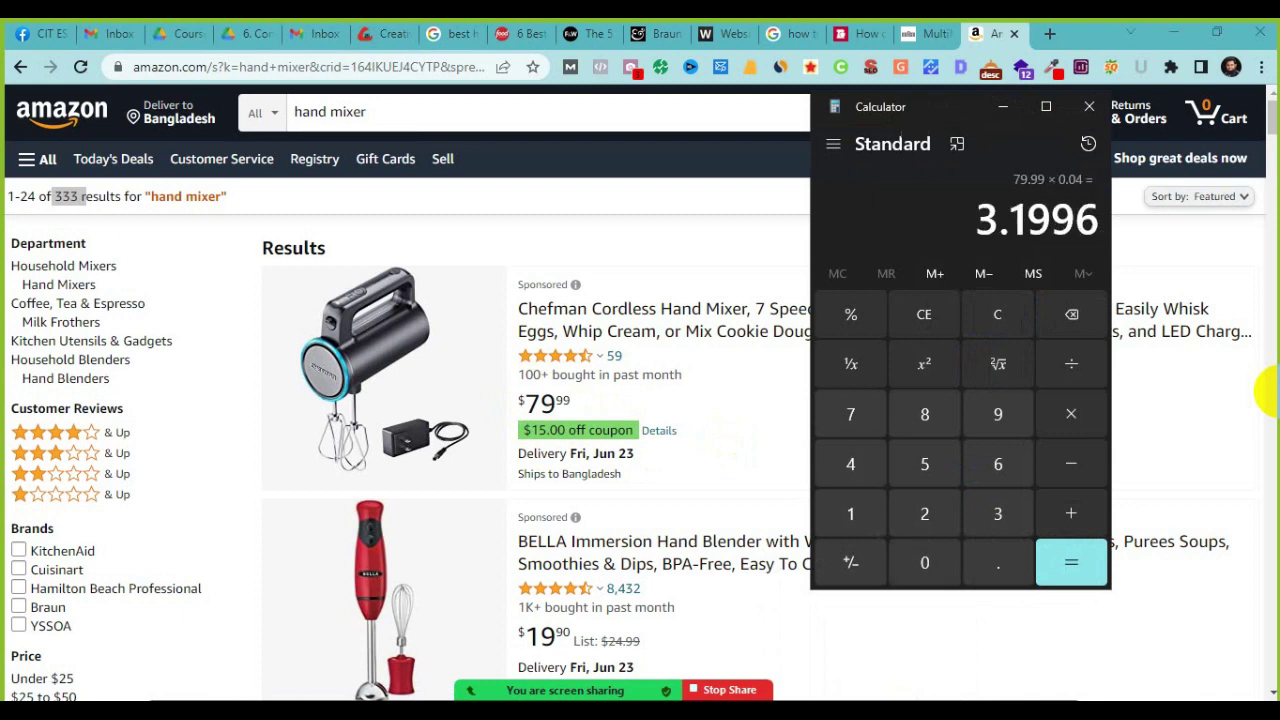
drag(1014, 223, 1095, 238)
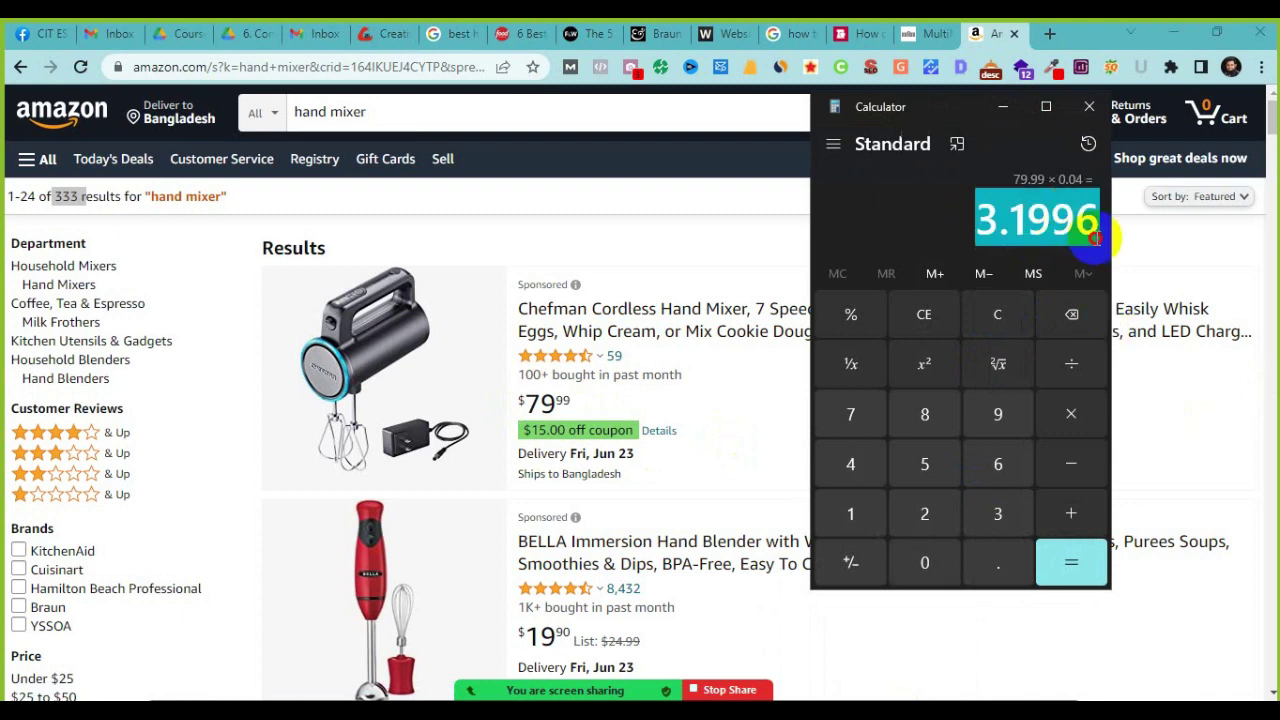
click(1072, 178)
click(1003, 106)
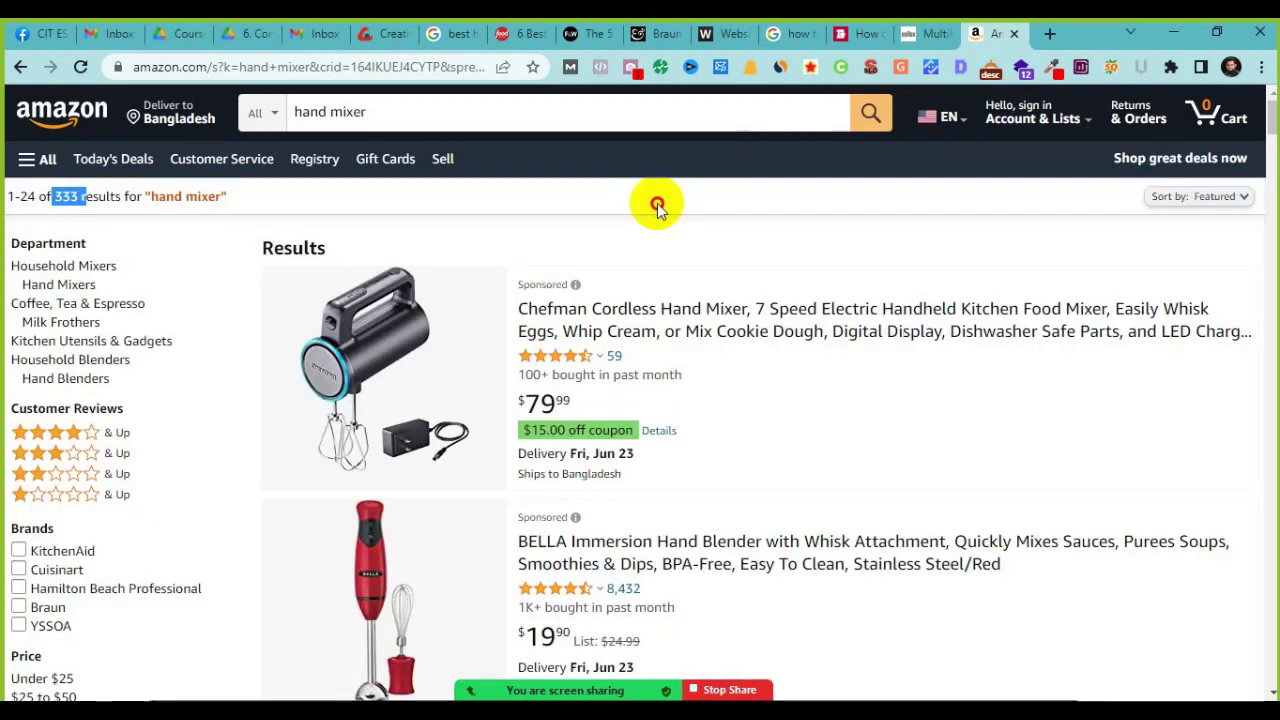
click(657, 204)
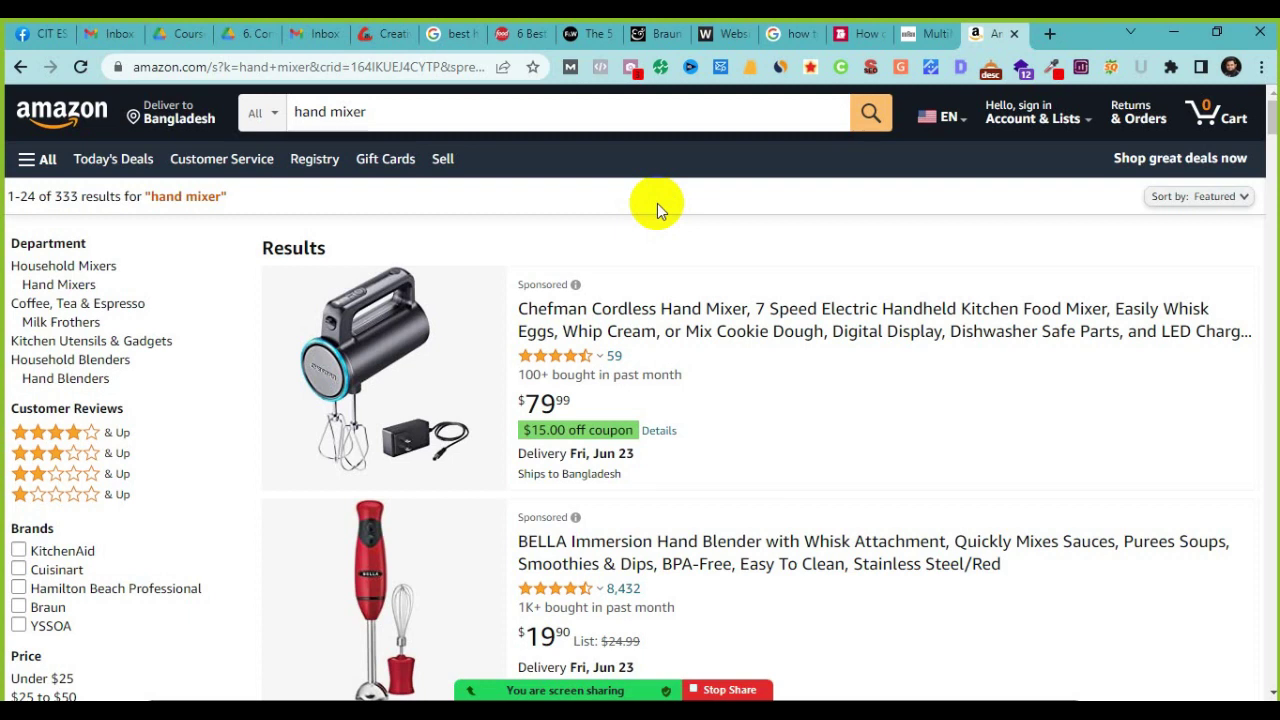
Step: Switch to the untitled Notepad note and add "1. Minimum $40" on a new line below the last 10
key(alt+Tab)
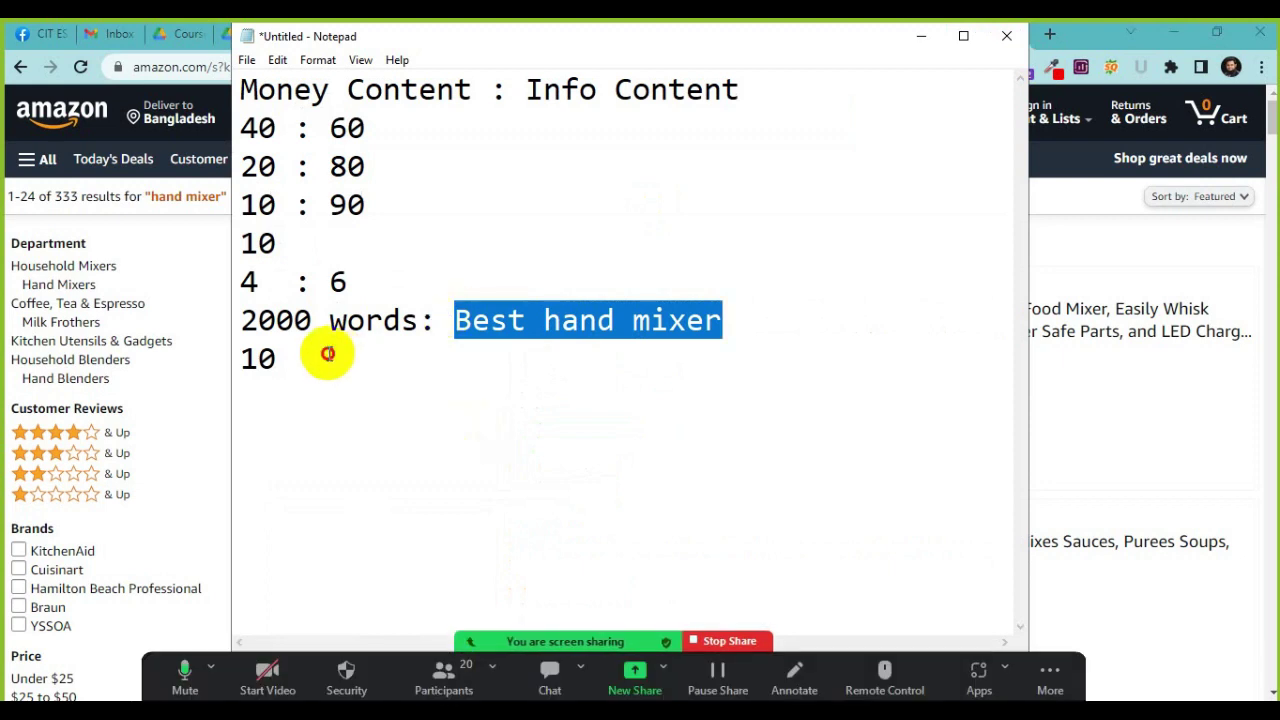
click(328, 354)
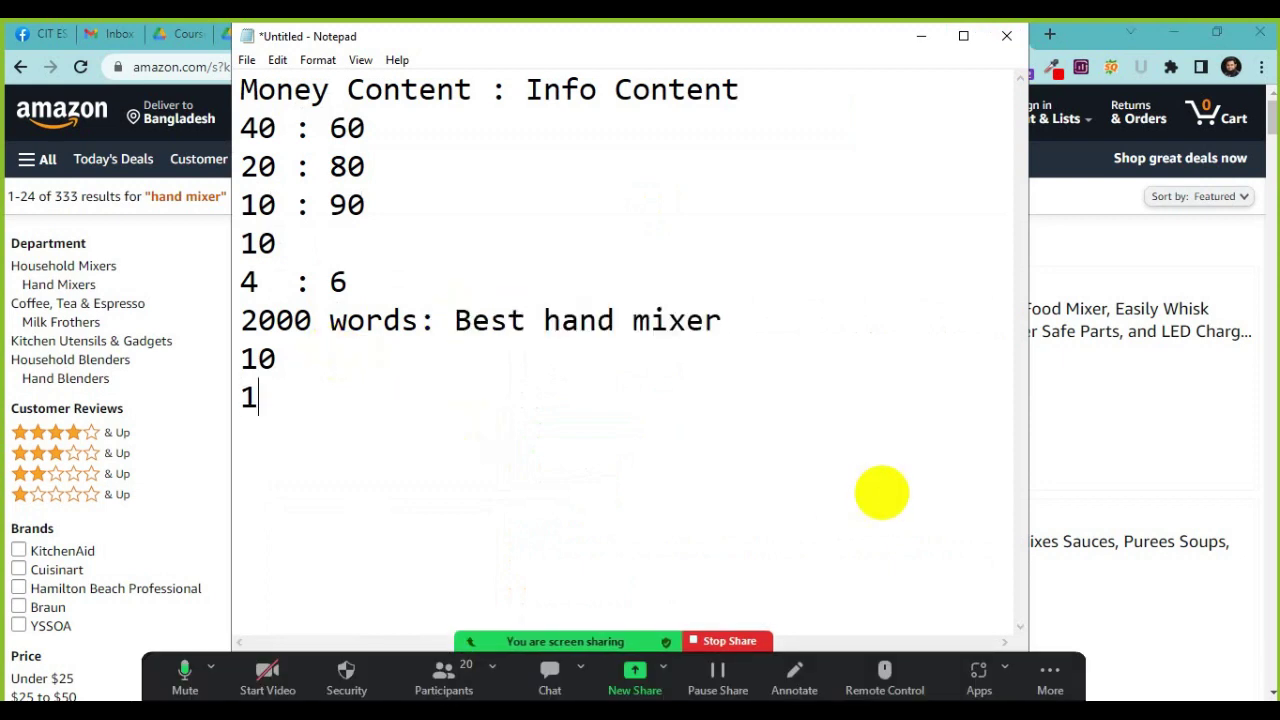
text(1. Minimum)
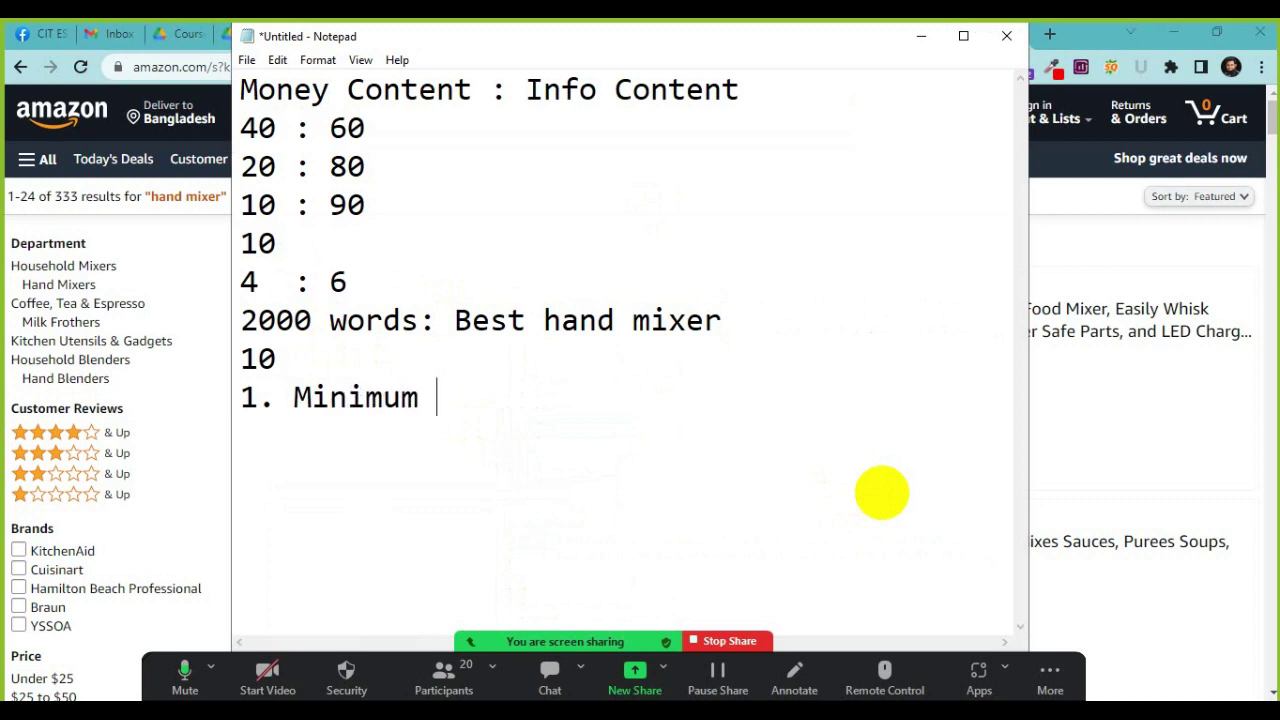
text( 40$40)
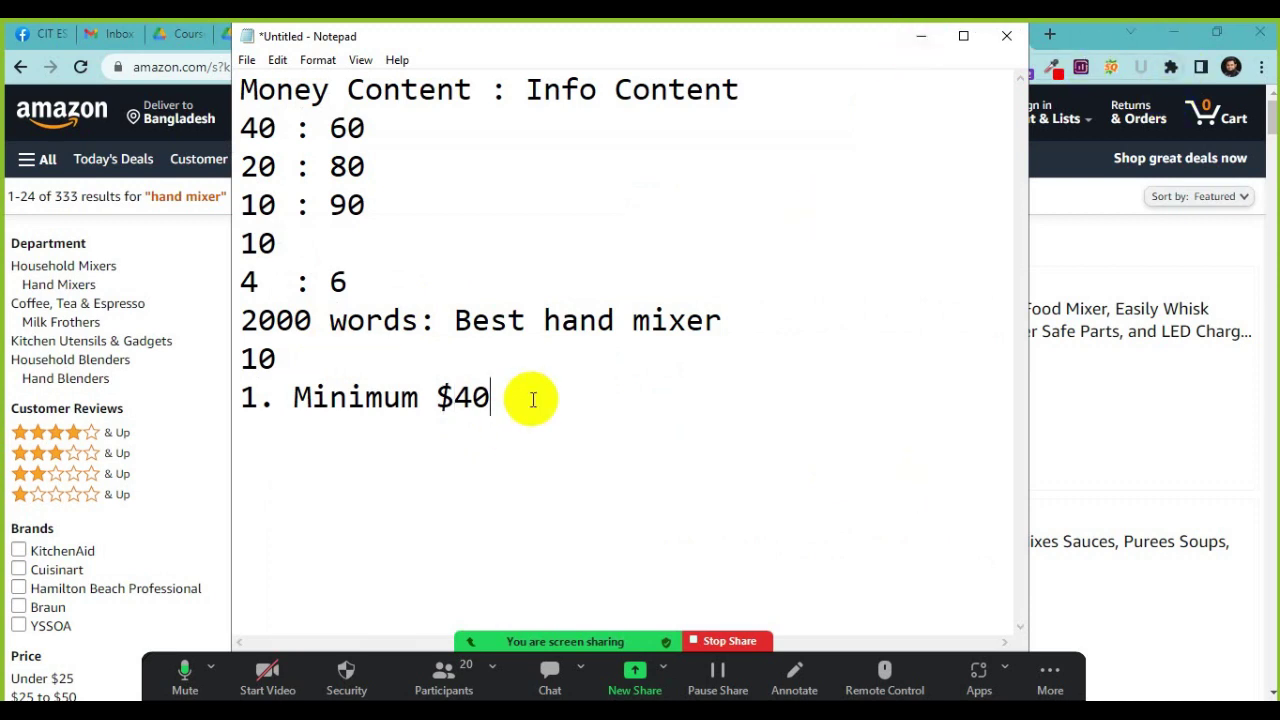
Step: Add "2. Rating & Review" as the second product criterion and minimize the note
text(Rating % Review)
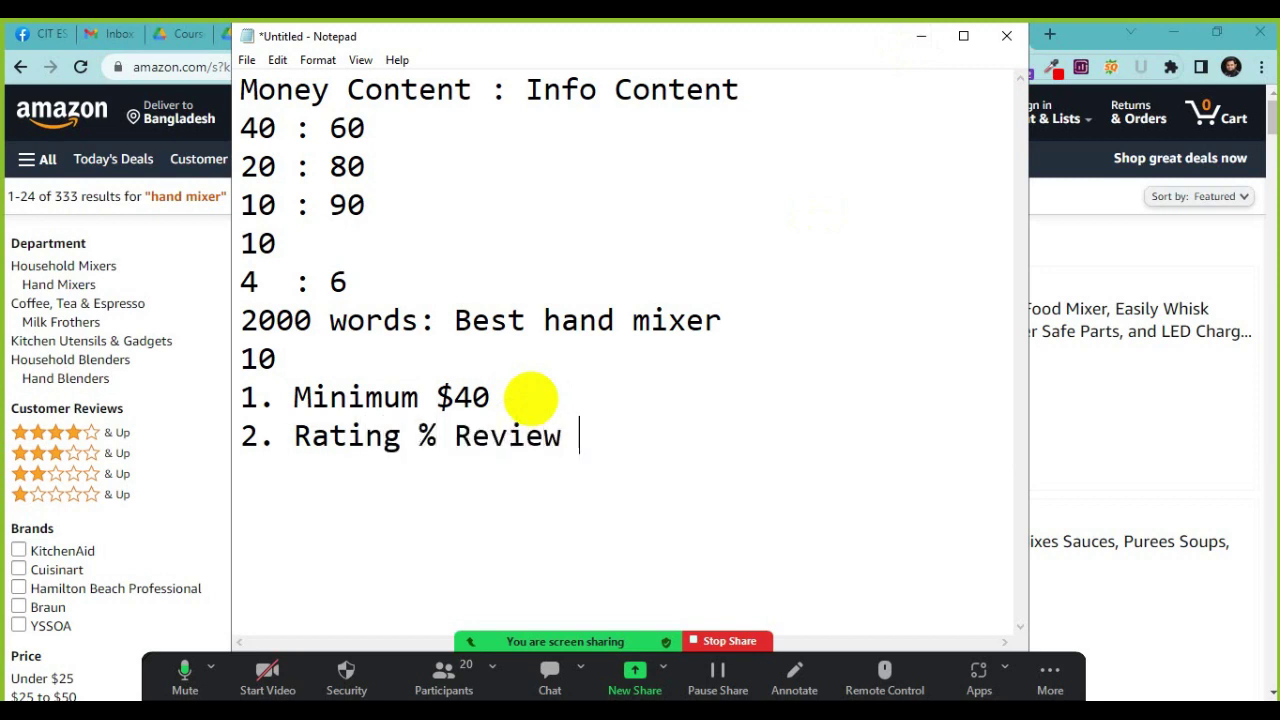
double_click(440, 437)
key(BackSpace)
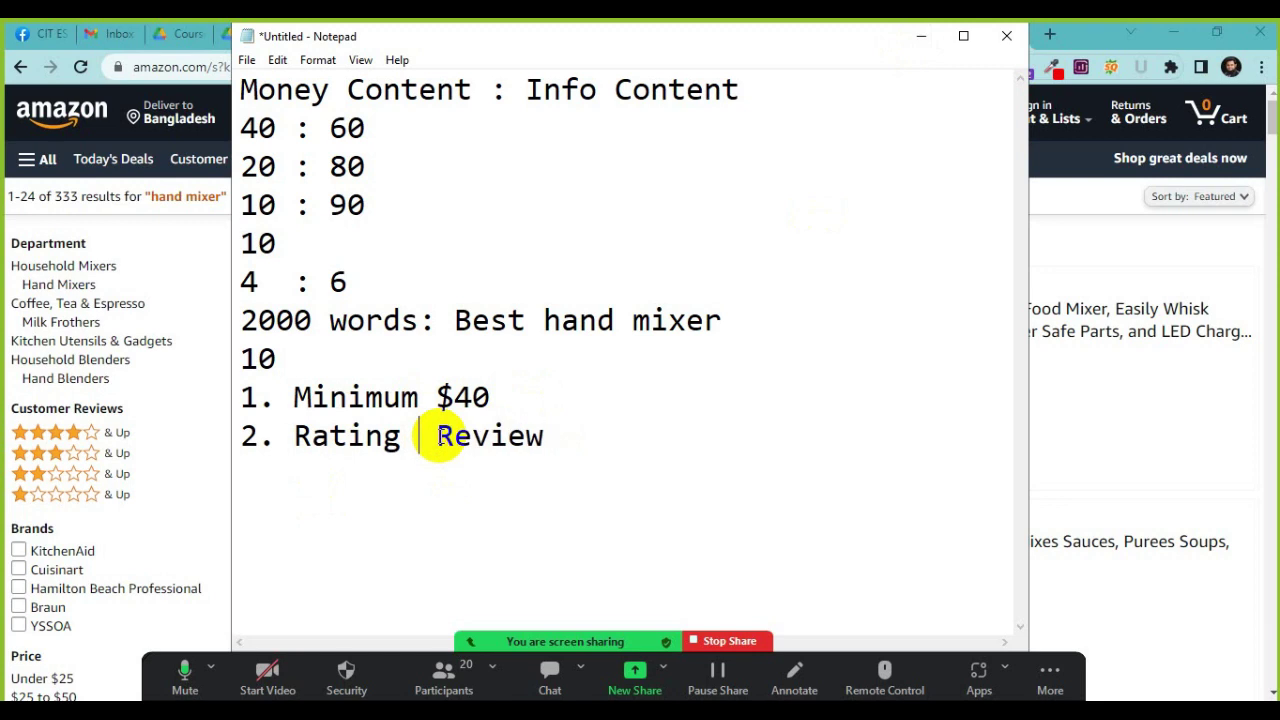
text(&)
click(920, 38)
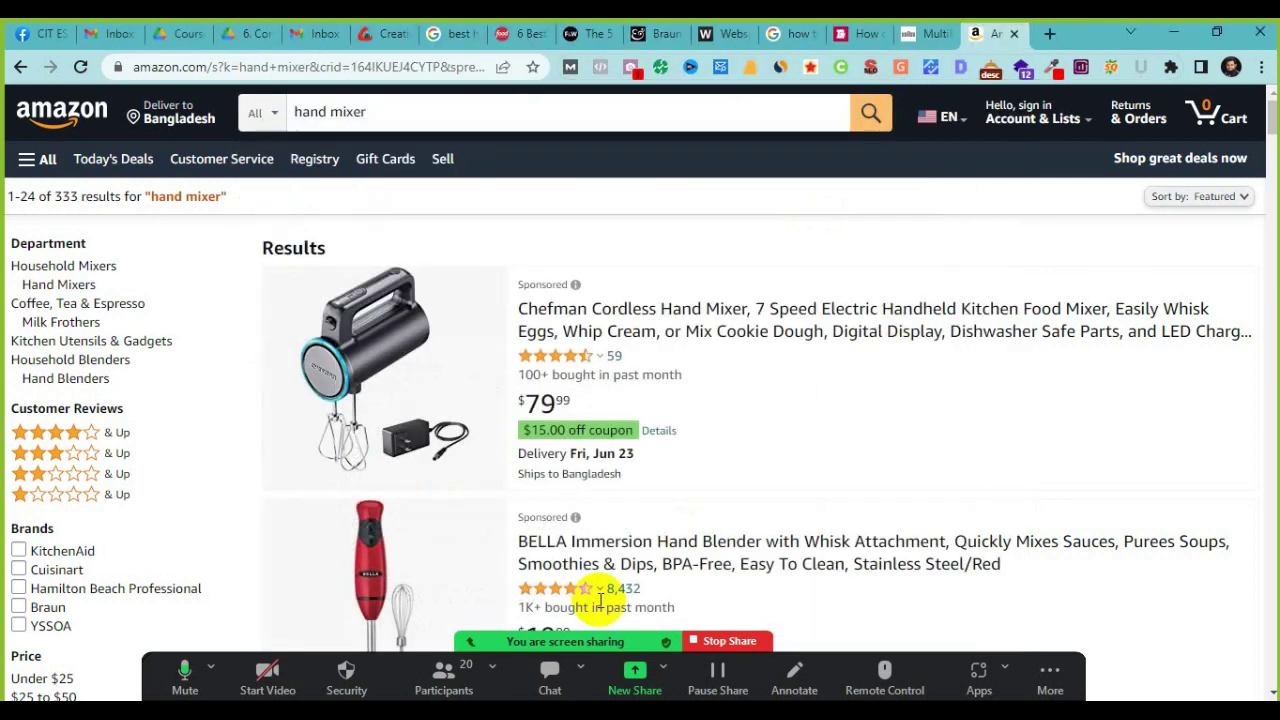
Step: Check the star ratings of the BELLA and Hamilton Beach listings on Amazon, and add "4*" under "2. Rating & Review" in Notepad
scroll(600, 598, down, 4)
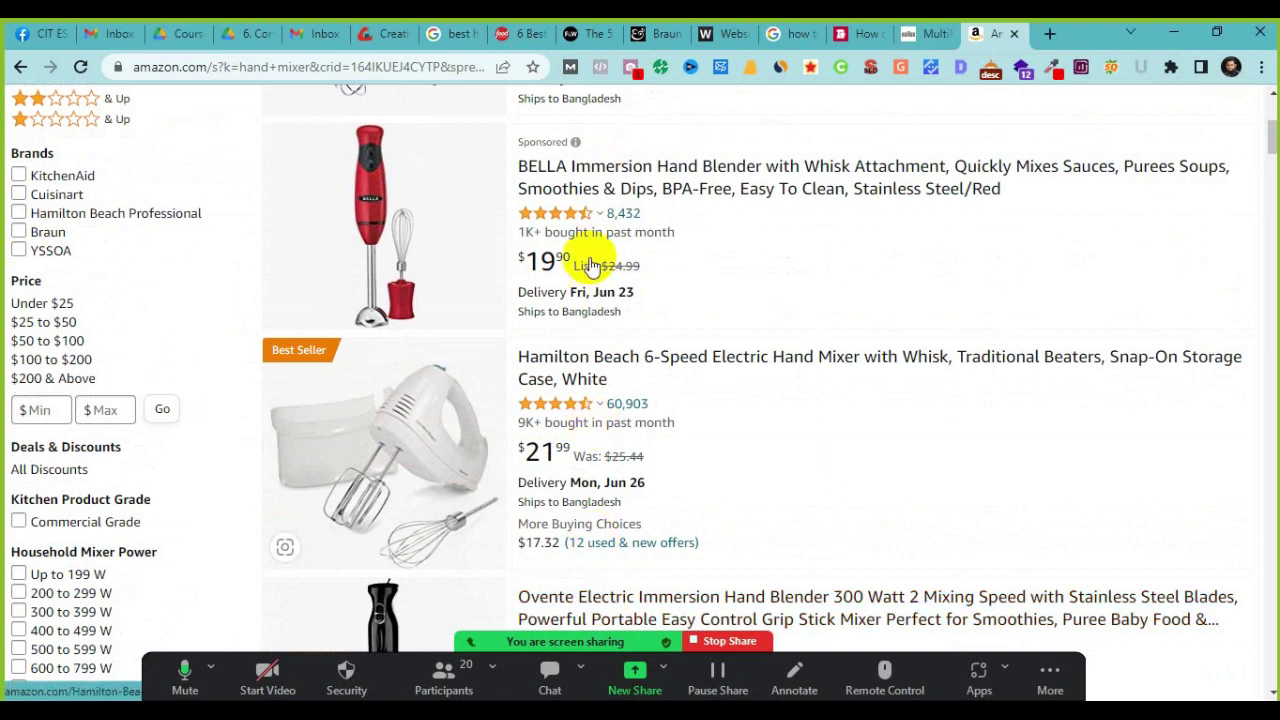
mouse_move(582, 220)
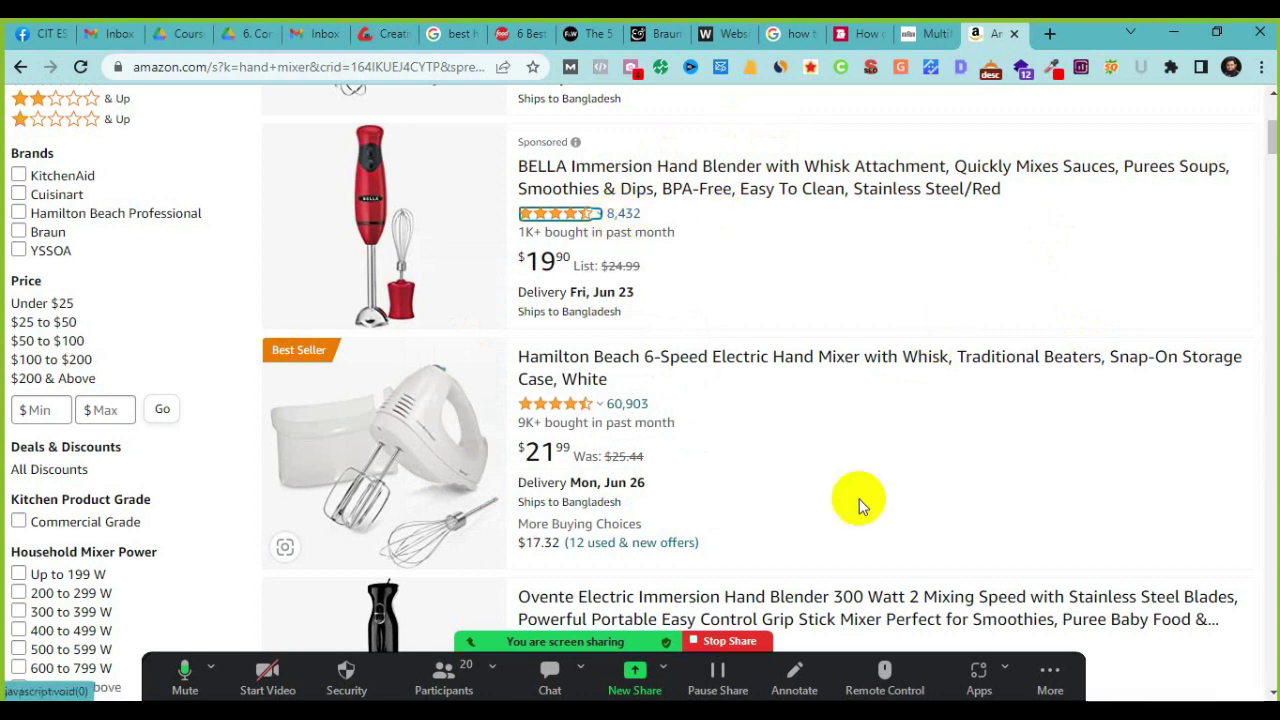
mouse_move(578, 410)
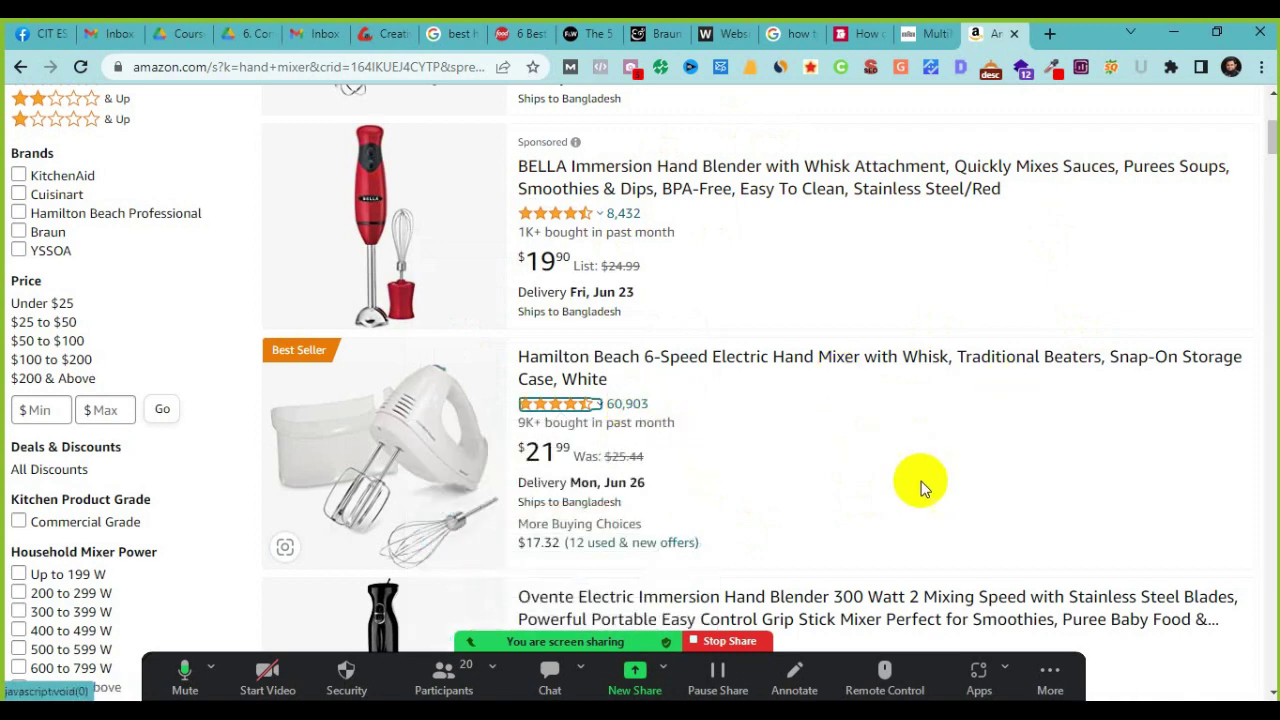
scroll(951, 520, down, 9)
scroll(951, 520, down, 1)
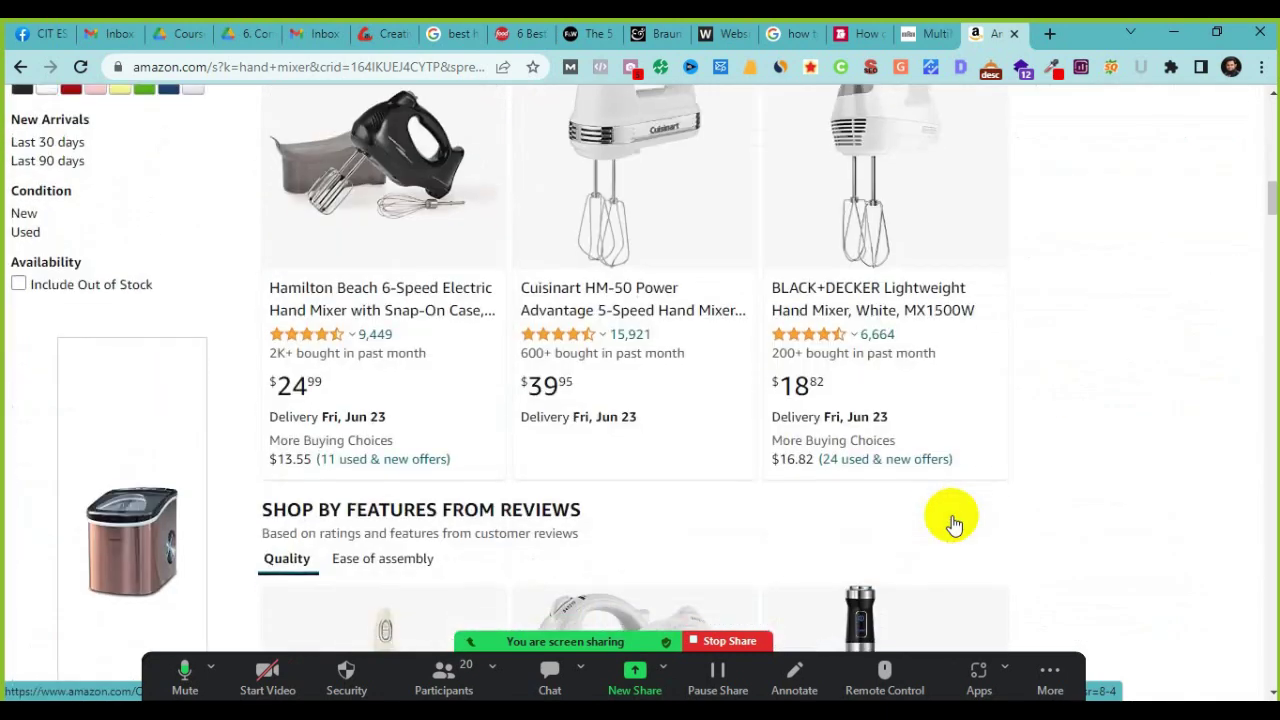
scroll(951, 520, up, 5)
key(alt+Tab)
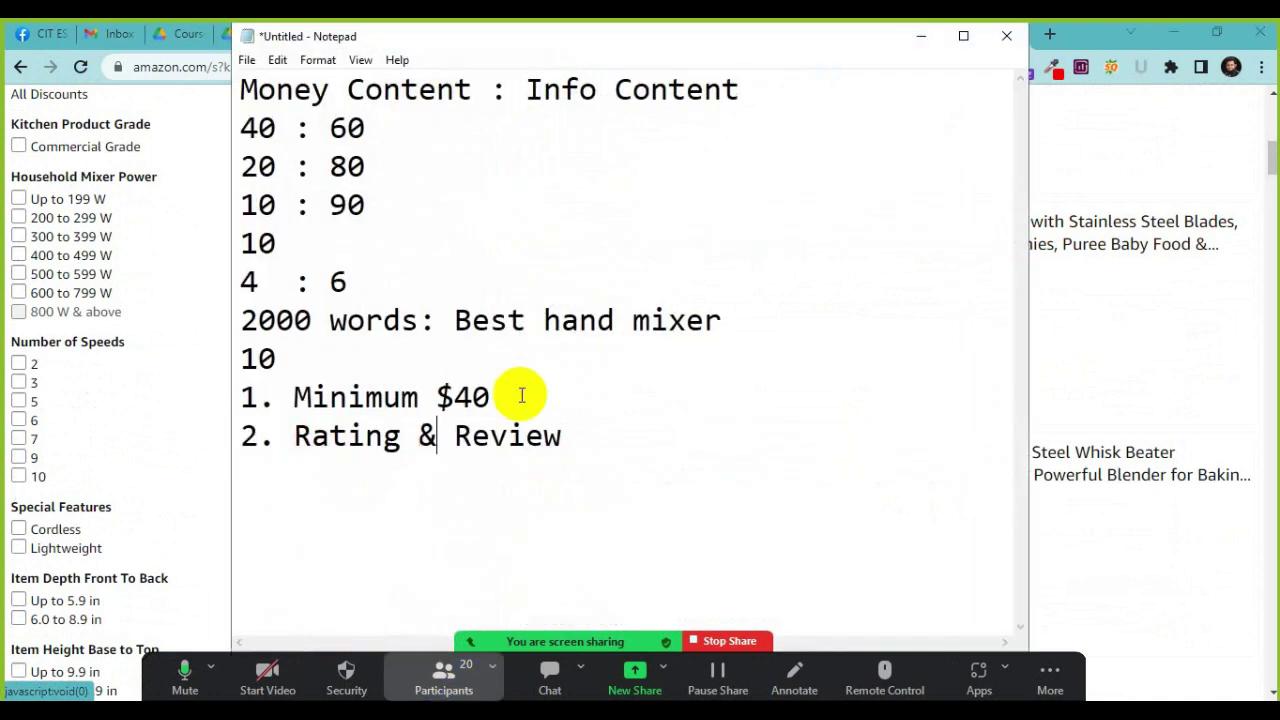
click(343, 465)
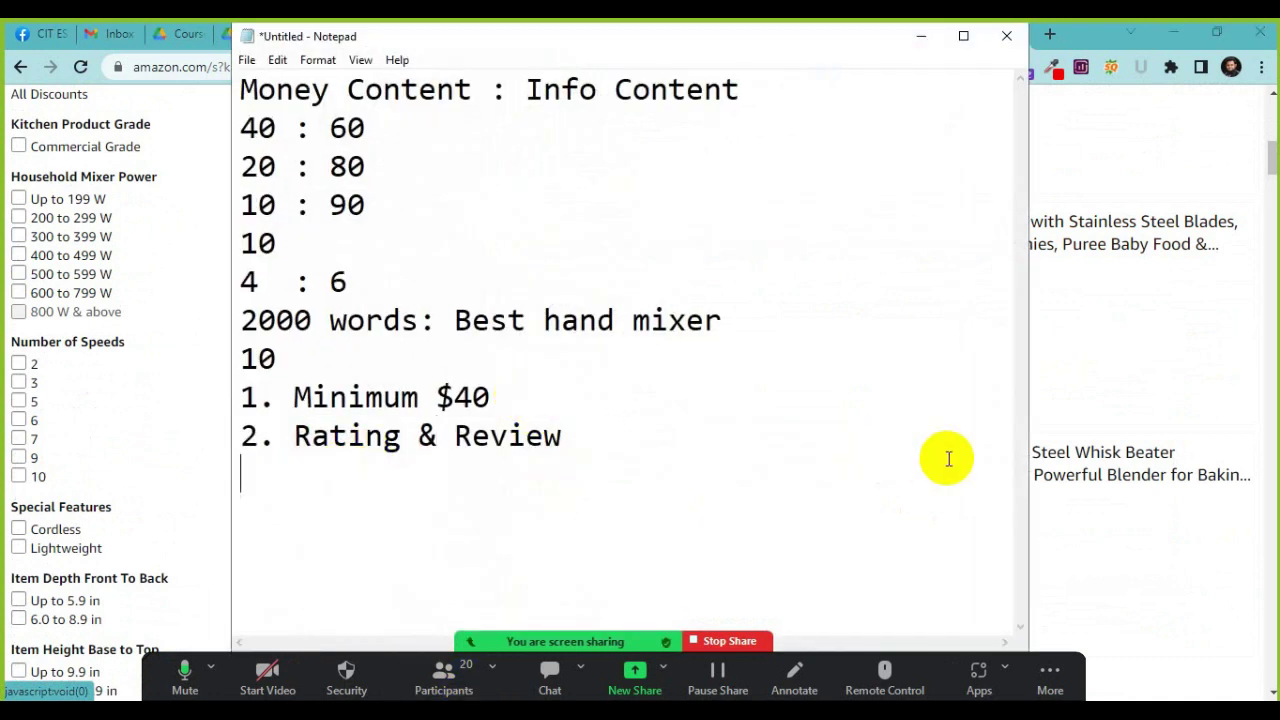
text($)
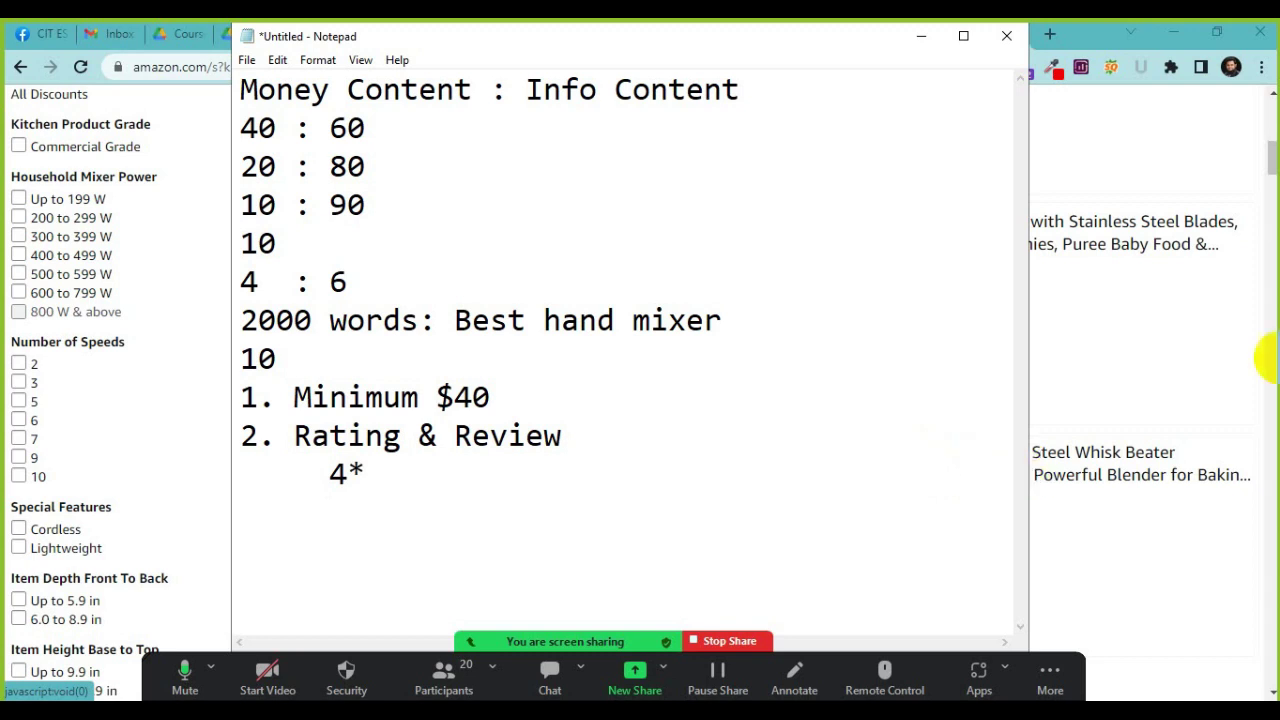
click(450, 476)
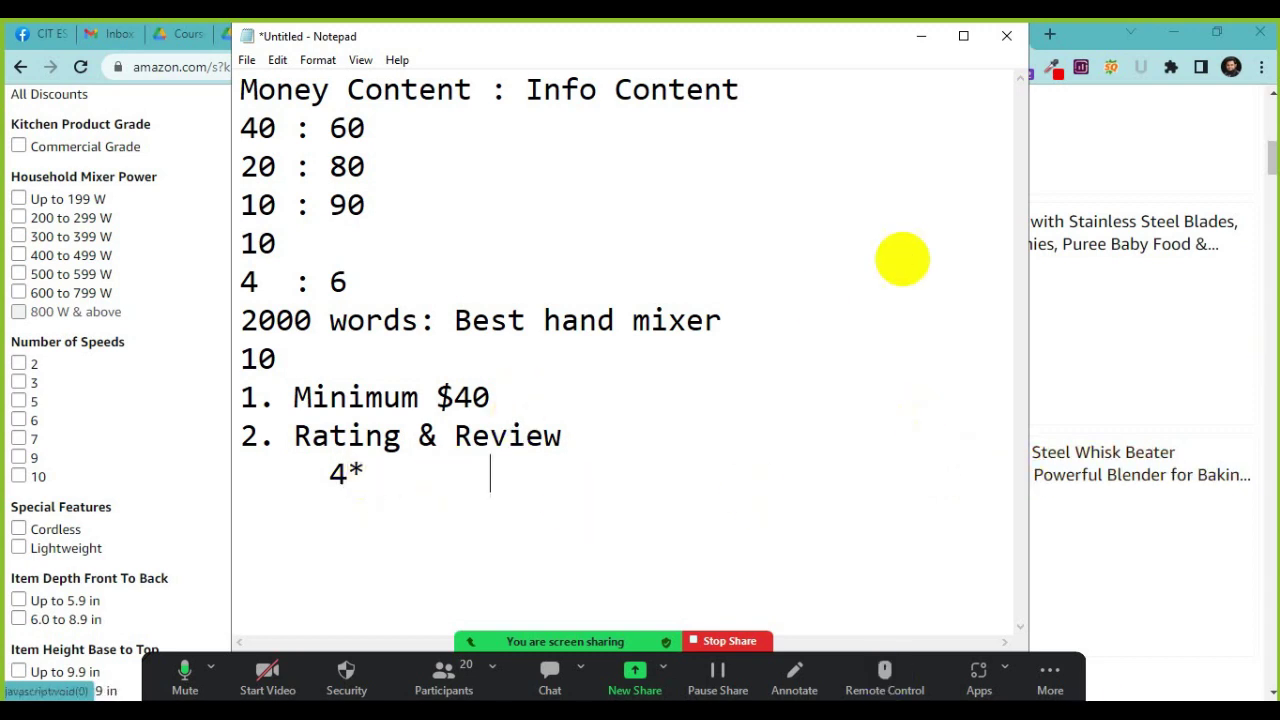
Step: Minimize the note and check the ratings of the Amazon listings back up to the first hand mixer results
click(921, 36)
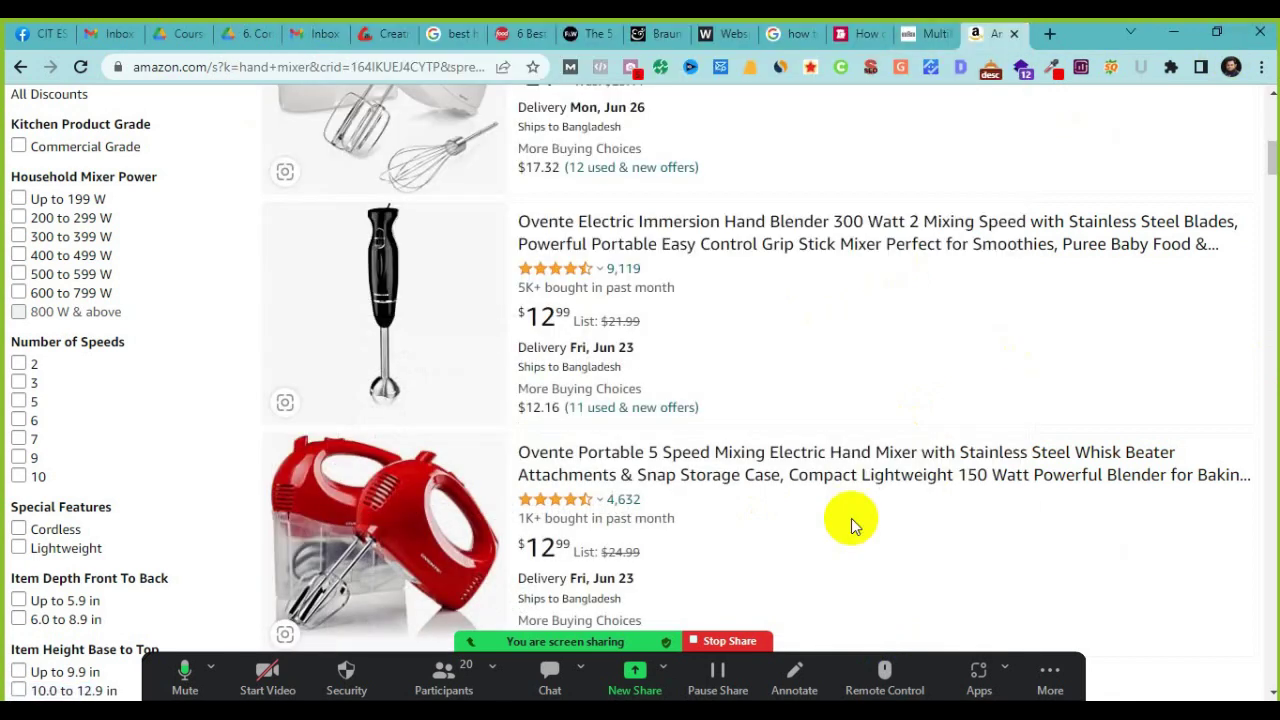
scroll(565, 567, up, 3)
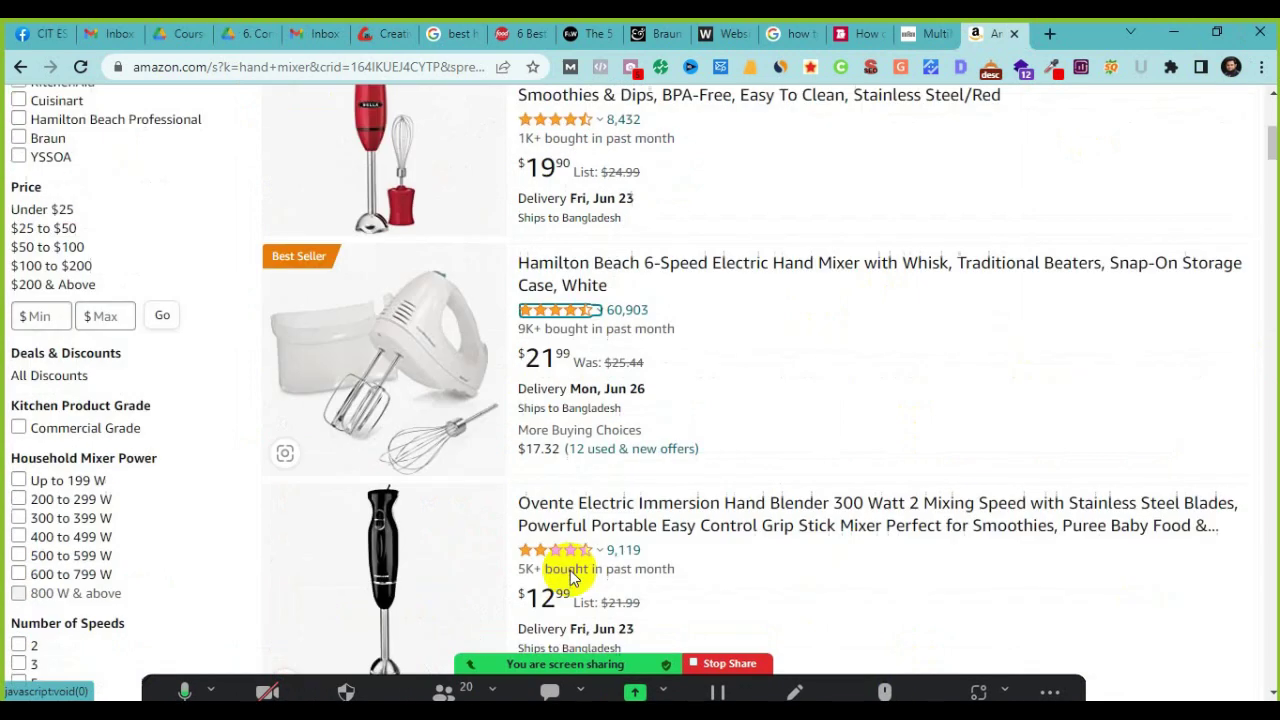
scroll(571, 570, up, 5)
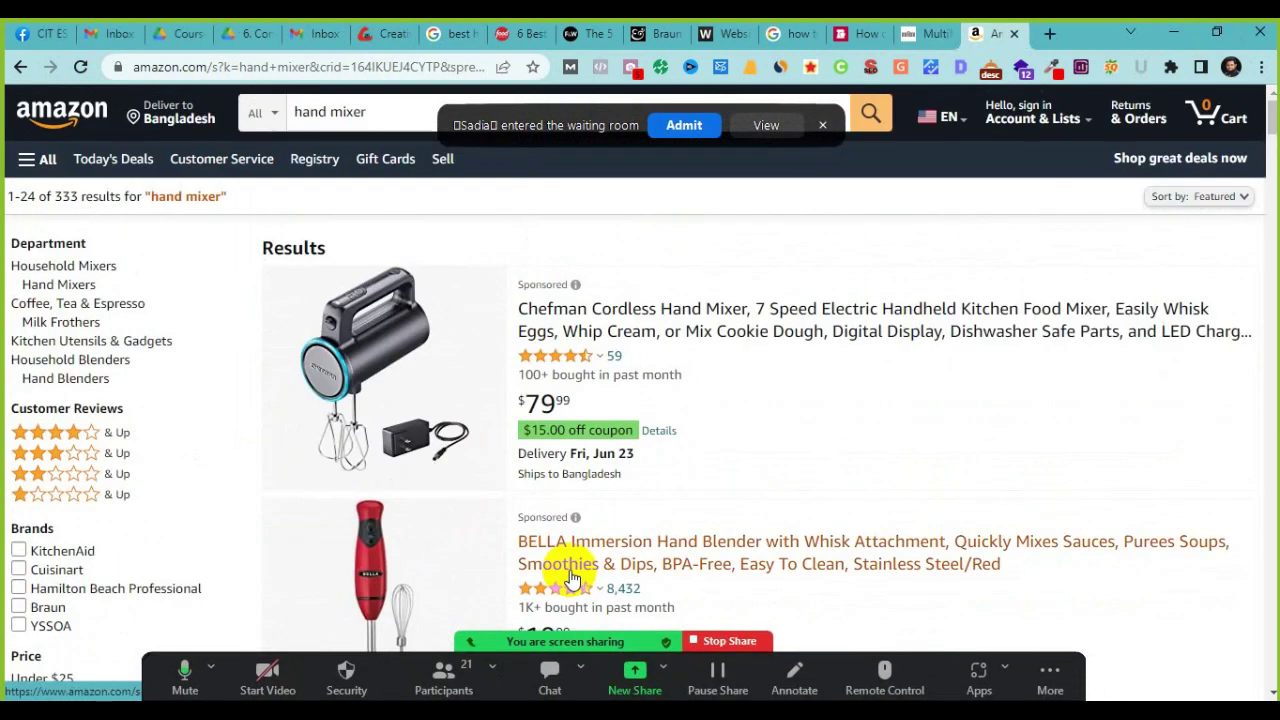
Step: Admit the waiting meeting participant, and add "1000" beside "4*" in Notepad after checking the review counts of the first Amazon listings
click(609, 360)
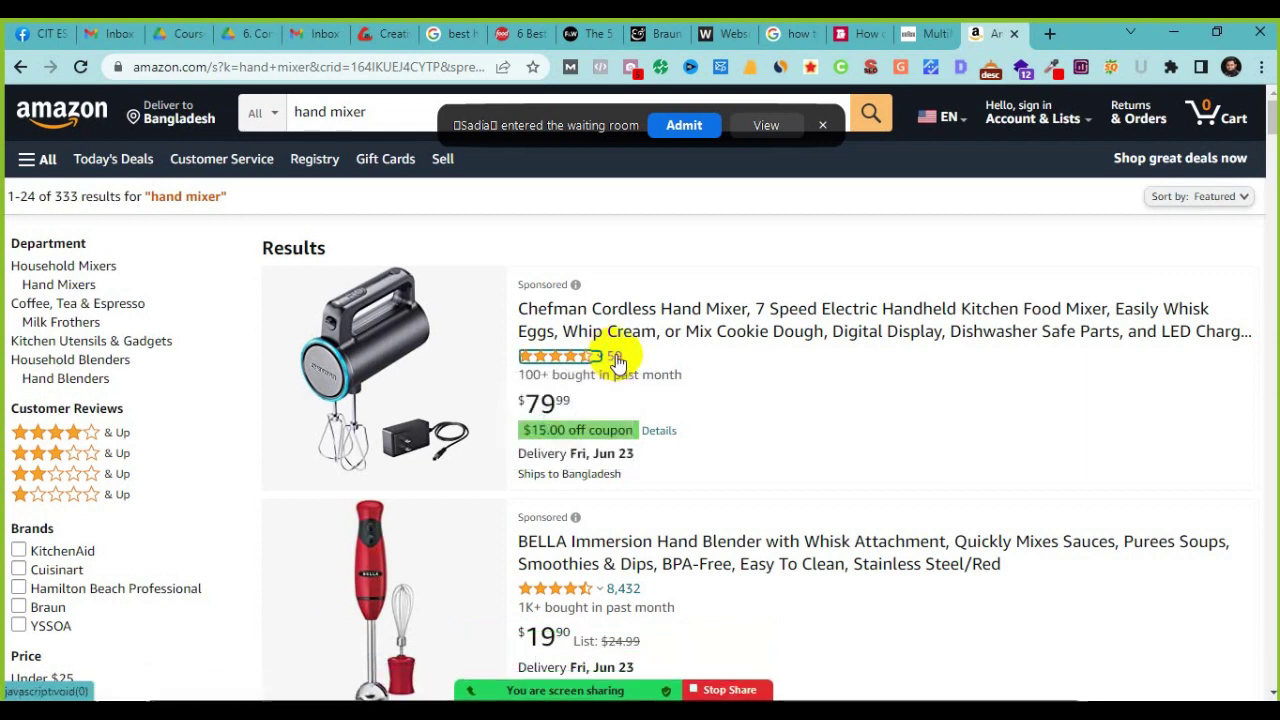
click(688, 125)
scroll(916, 566, down, 3)
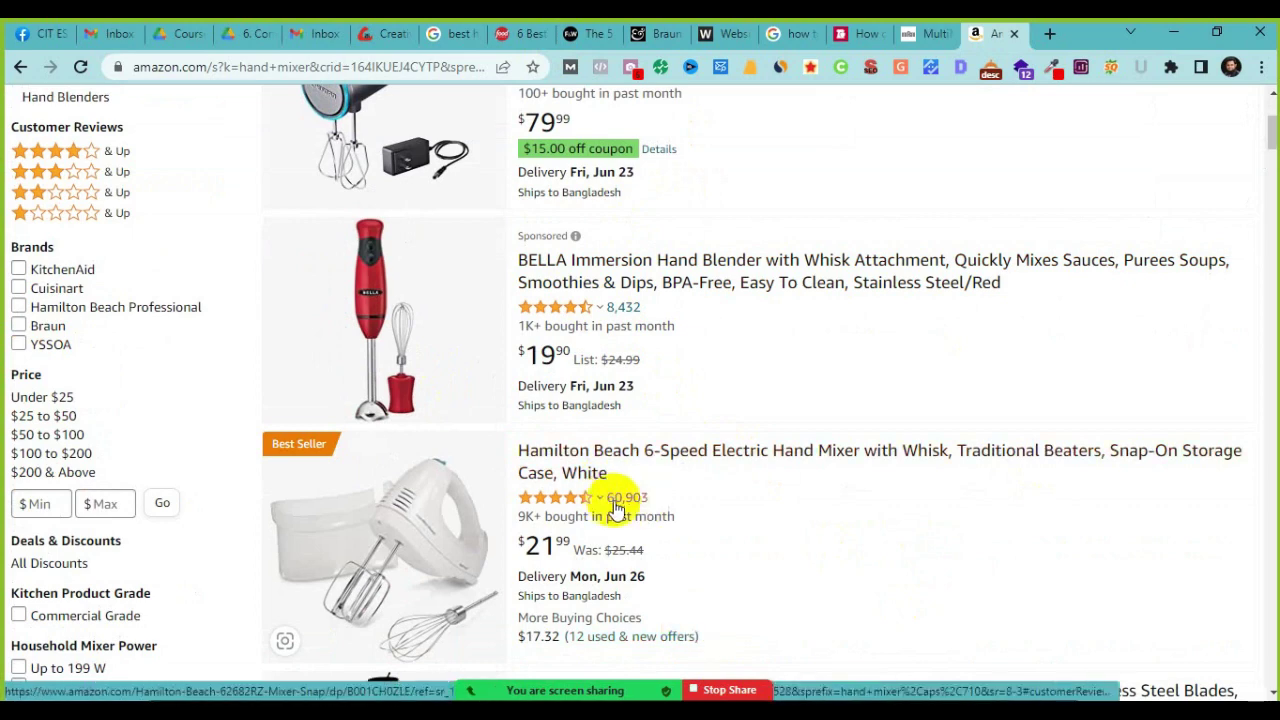
scroll(655, 647, down, 7)
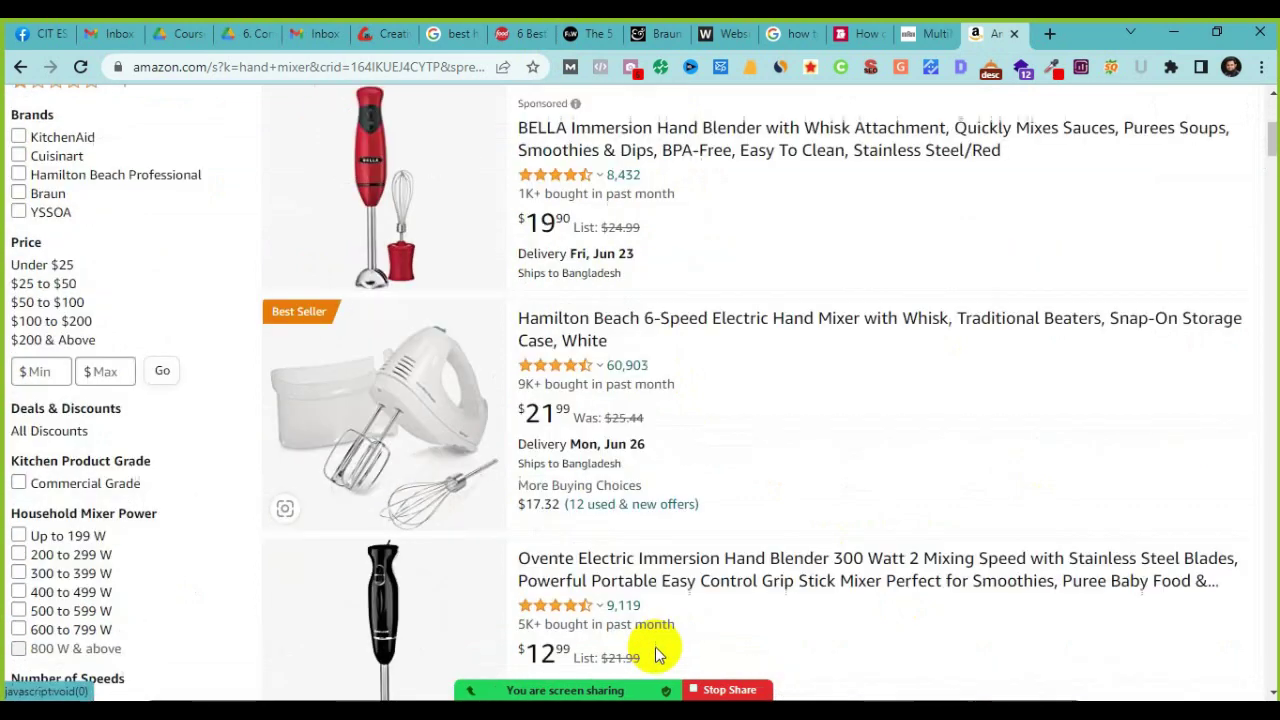
scroll(655, 647, down, 10)
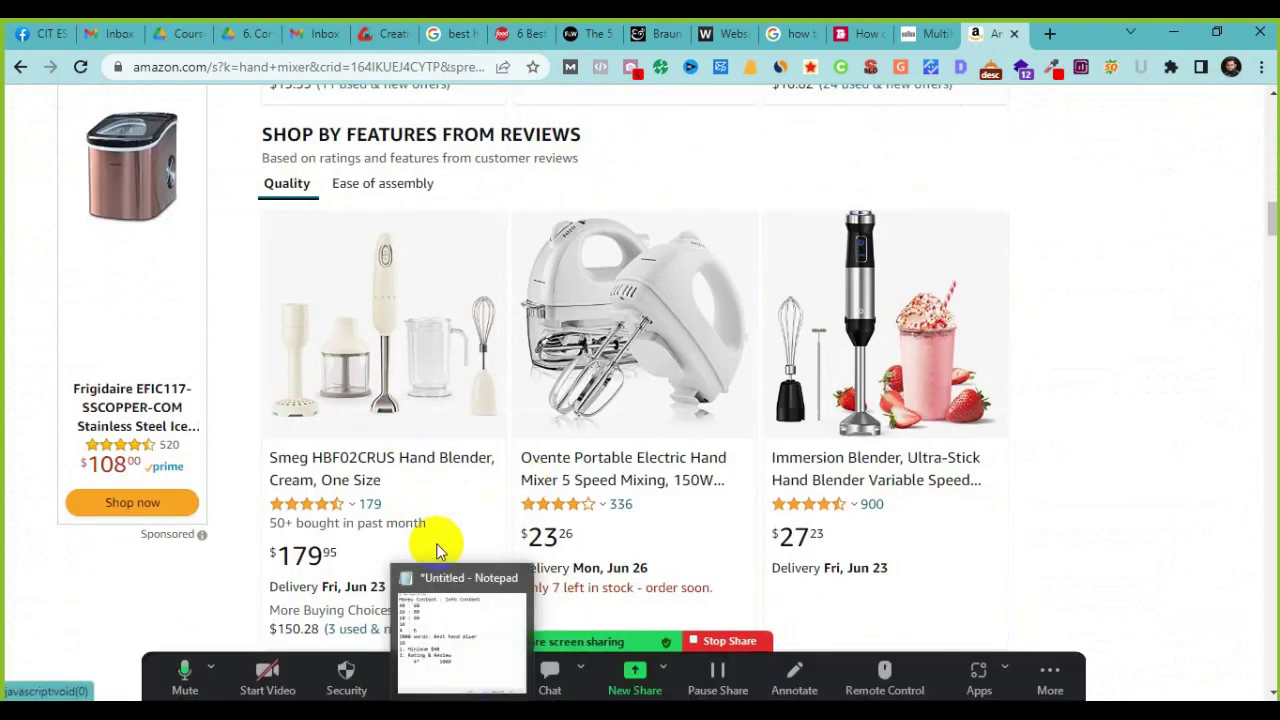
Step: Examine the ratings, review counts and prices of the Amazon hand mixer listings down to the KitchenAid 5 Ultra Power model
scroll(850, 290, up, 5)
scroll(851, 305, up, 6)
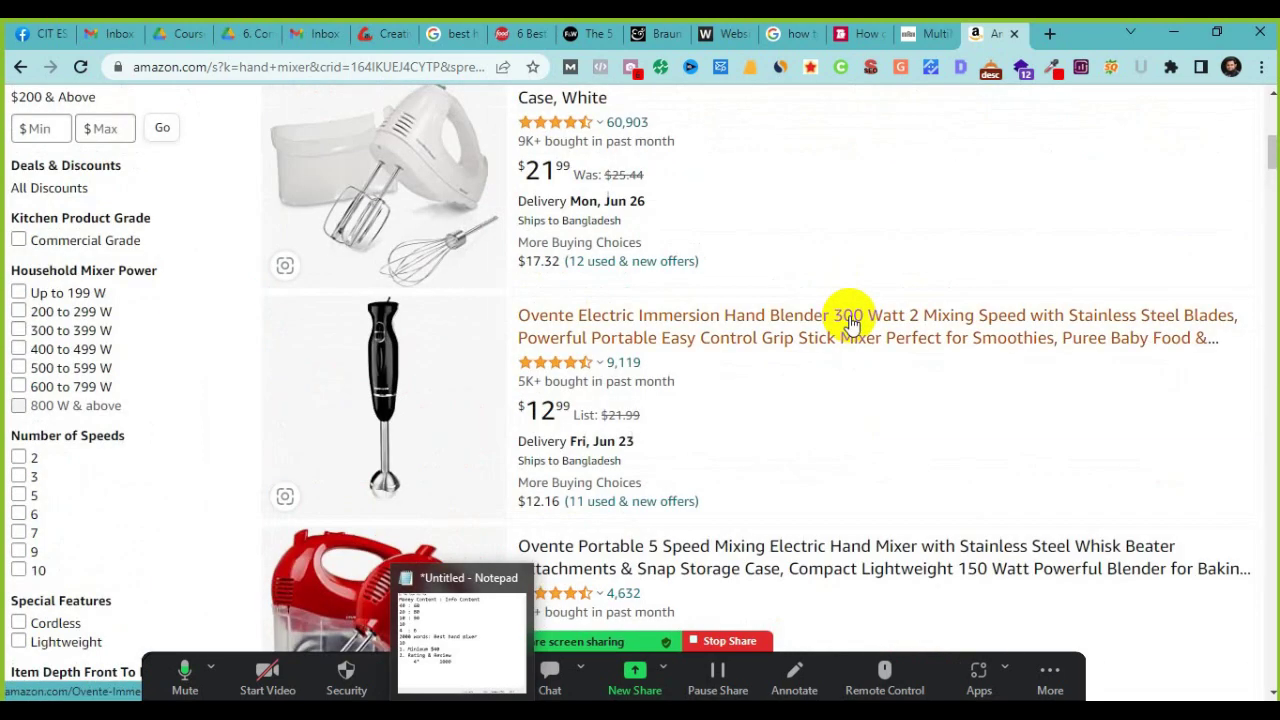
scroll(849, 323, up, 3)
scroll(849, 363, down, 9)
scroll(846, 360, down, 4)
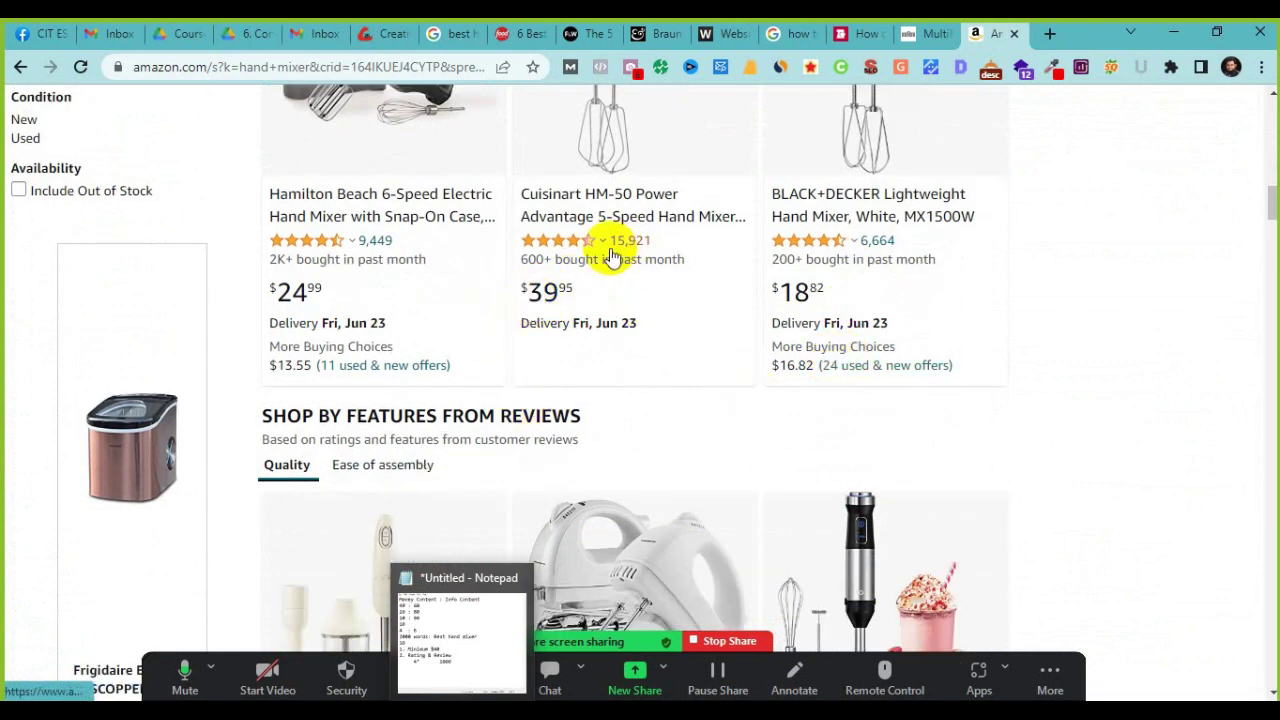
scroll(900, 543, down, 4)
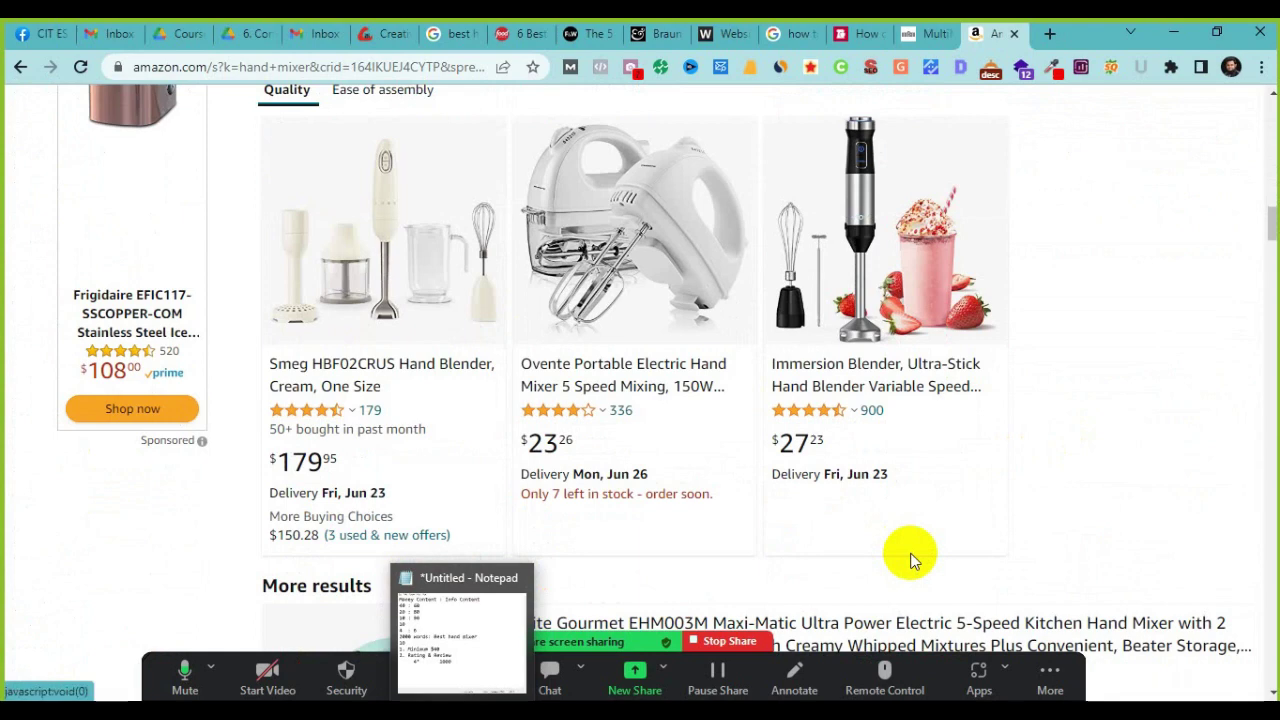
scroll(910, 560, down, 6)
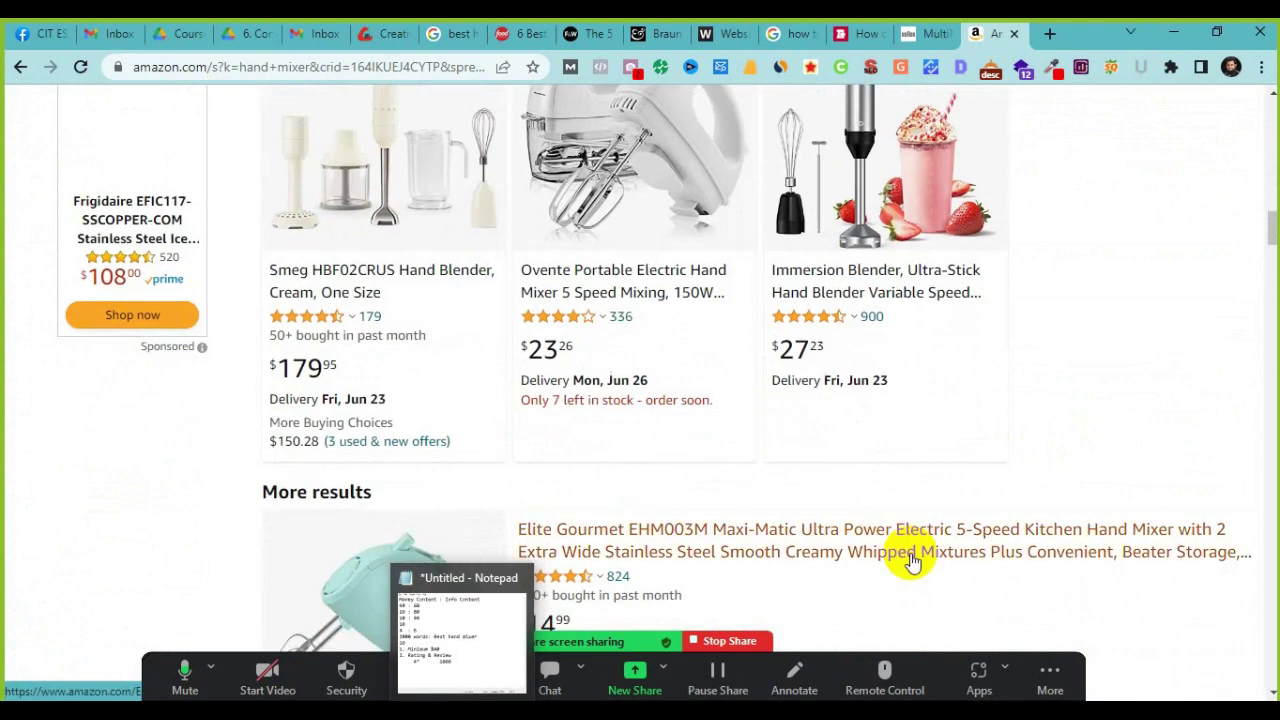
scroll(910, 560, up, 2)
scroll(910, 560, down, 1)
scroll(910, 560, down, 4)
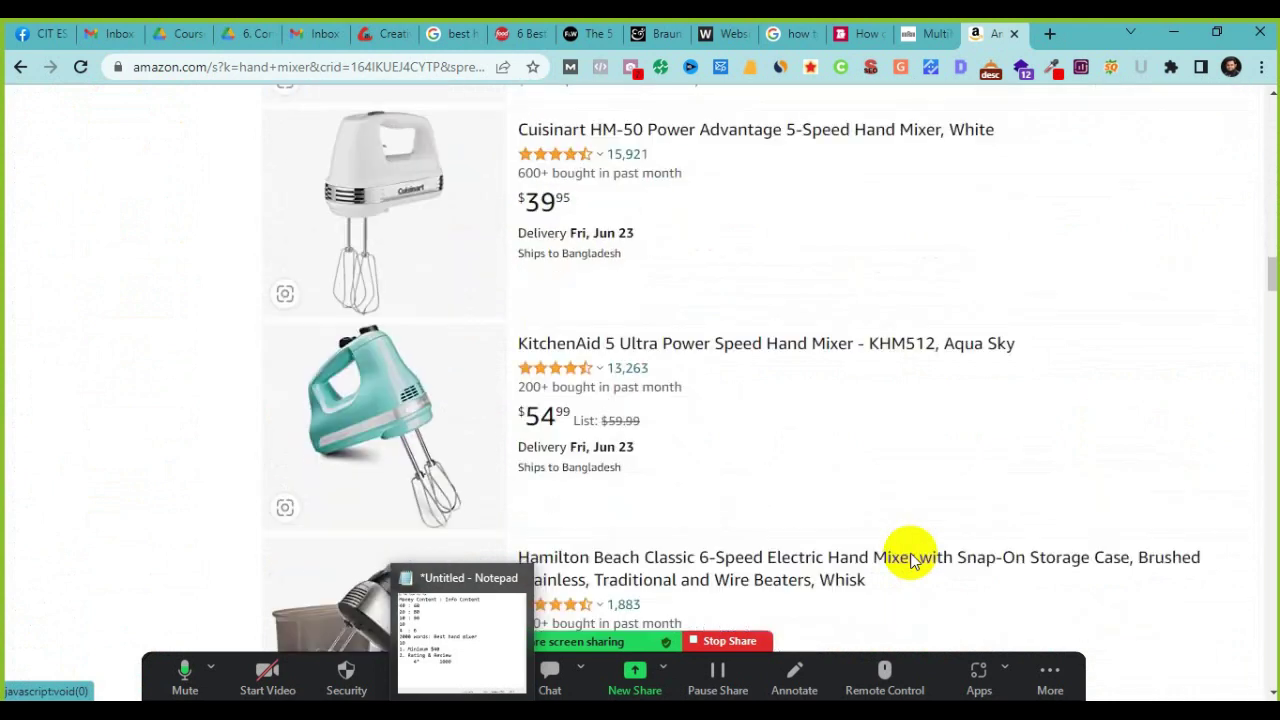
click(586, 366)
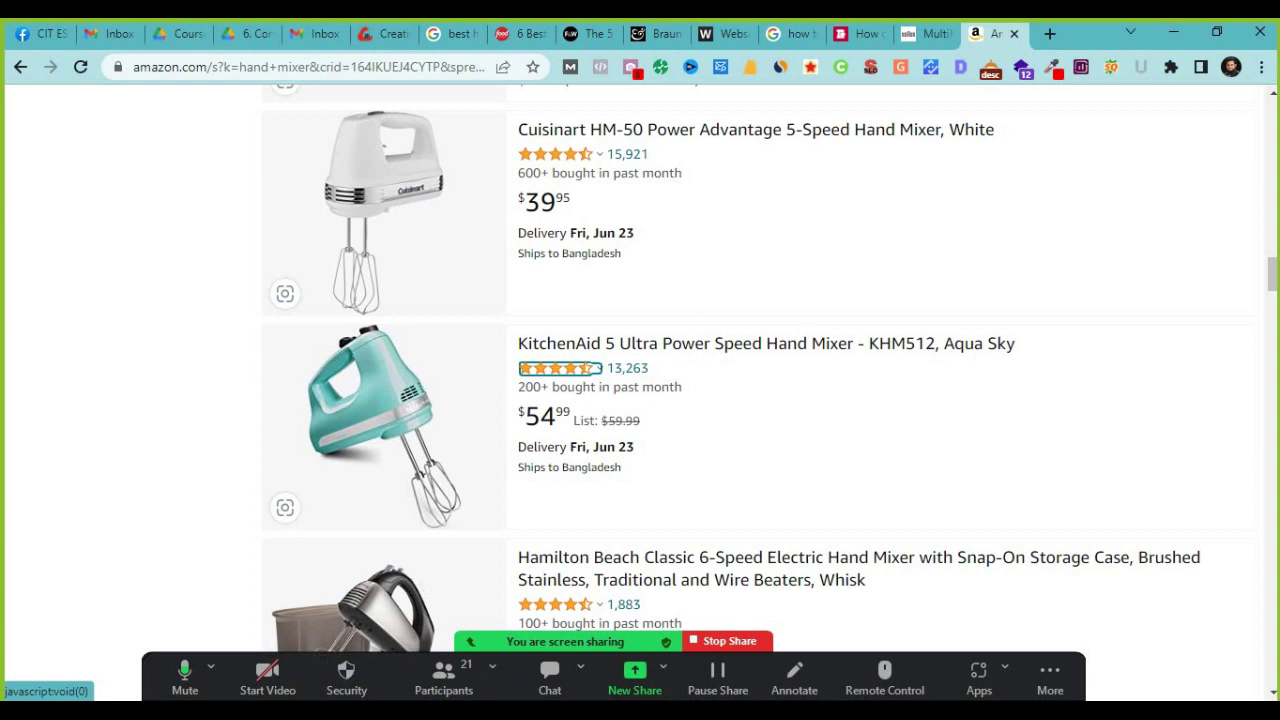
Step: Start a third numbered line "3." in the Notepad note, highlight the minimum price amount, and minimize the note
click(830, 630)
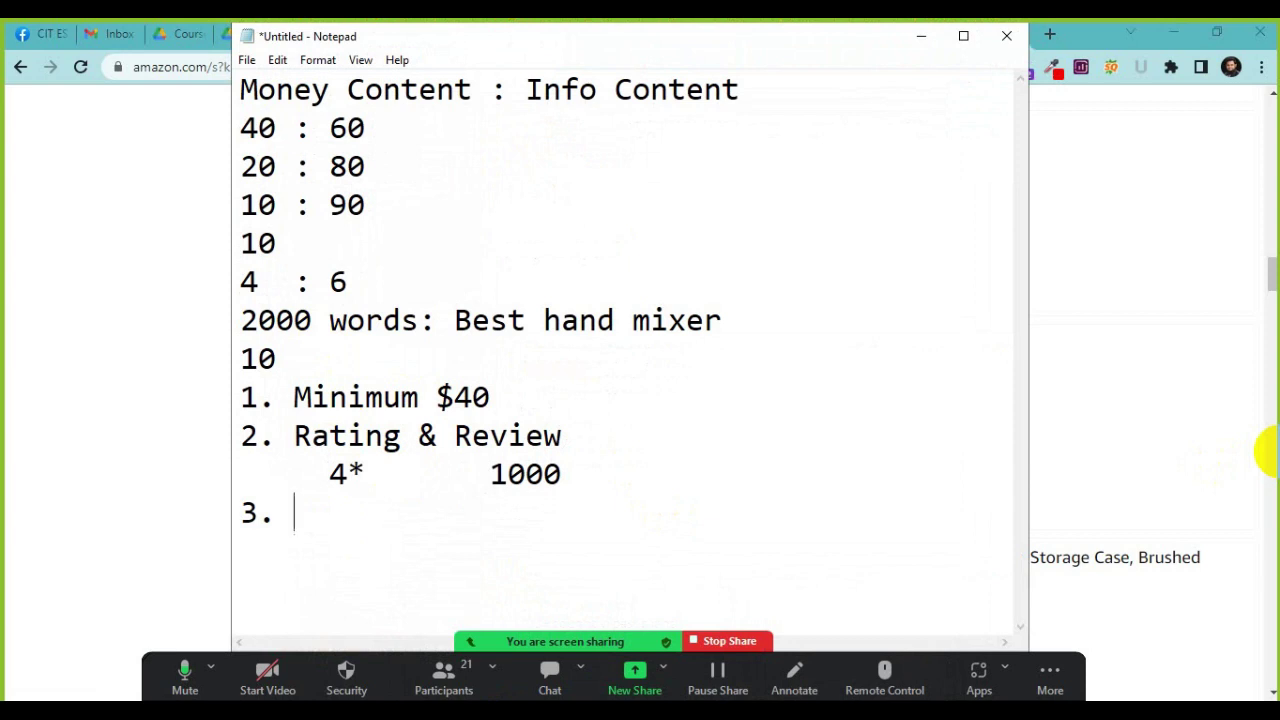
double_click(465, 390)
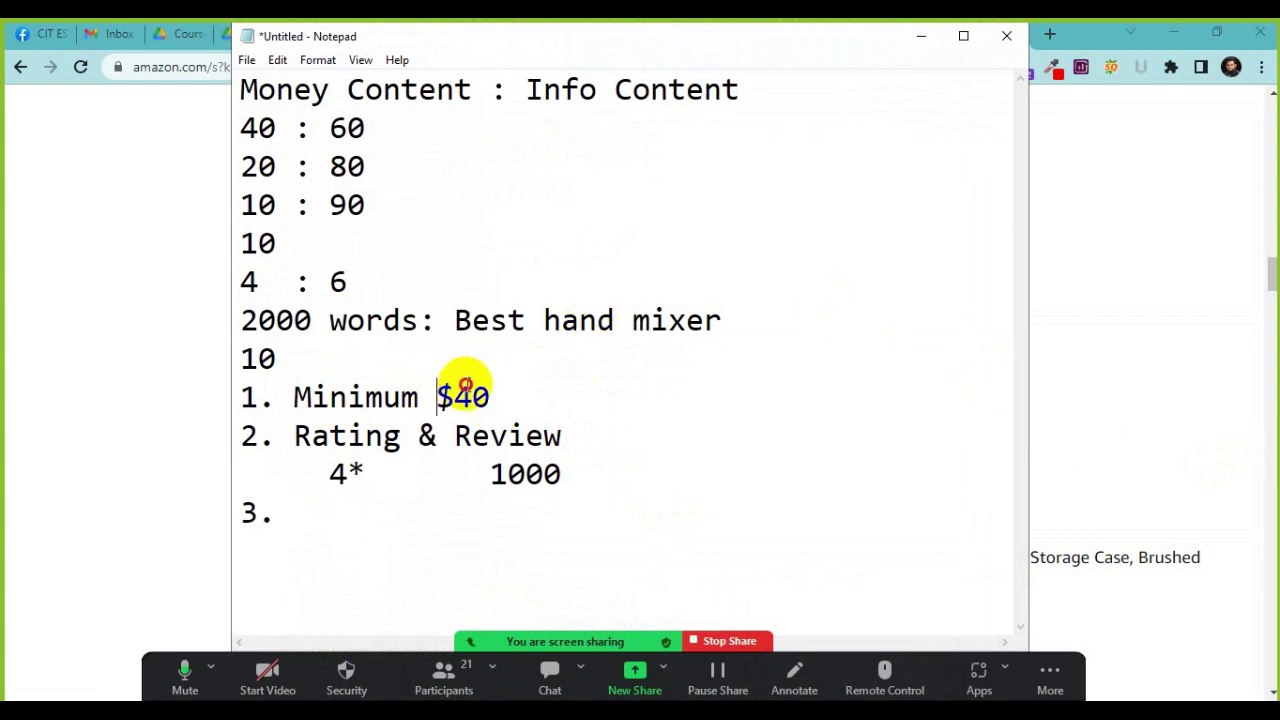
drag(480, 390, 492, 391)
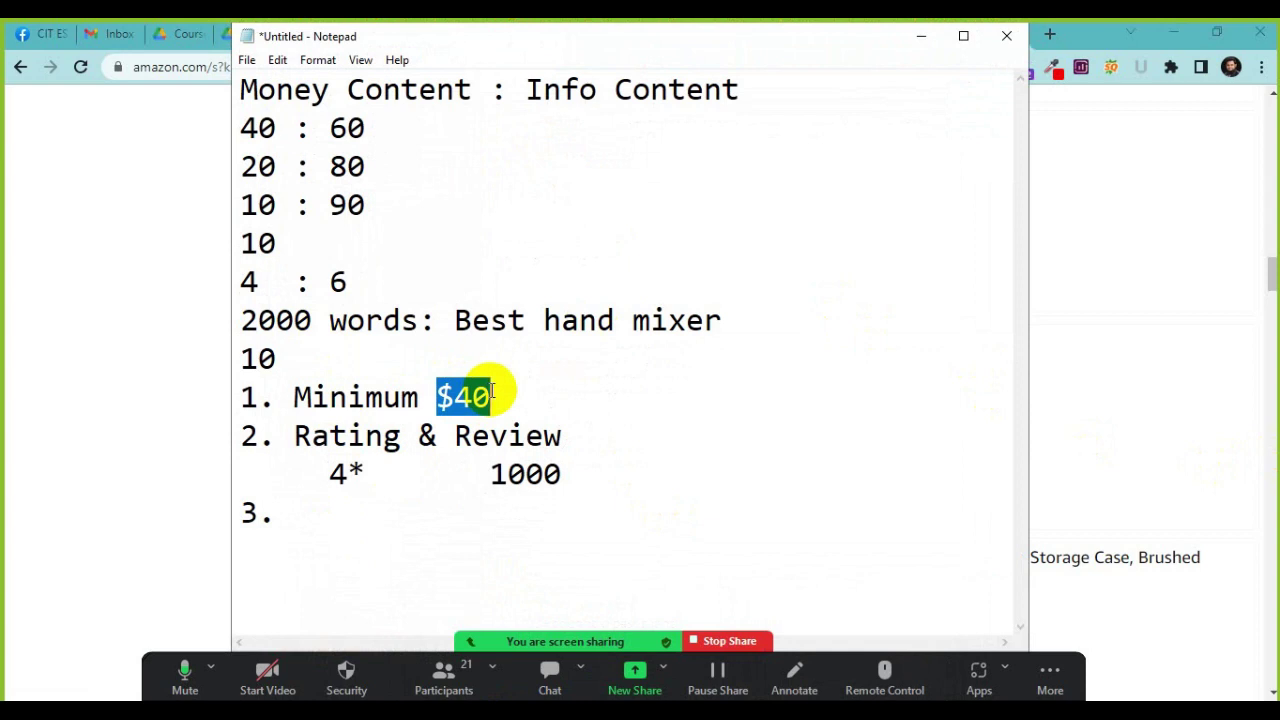
click(450, 396)
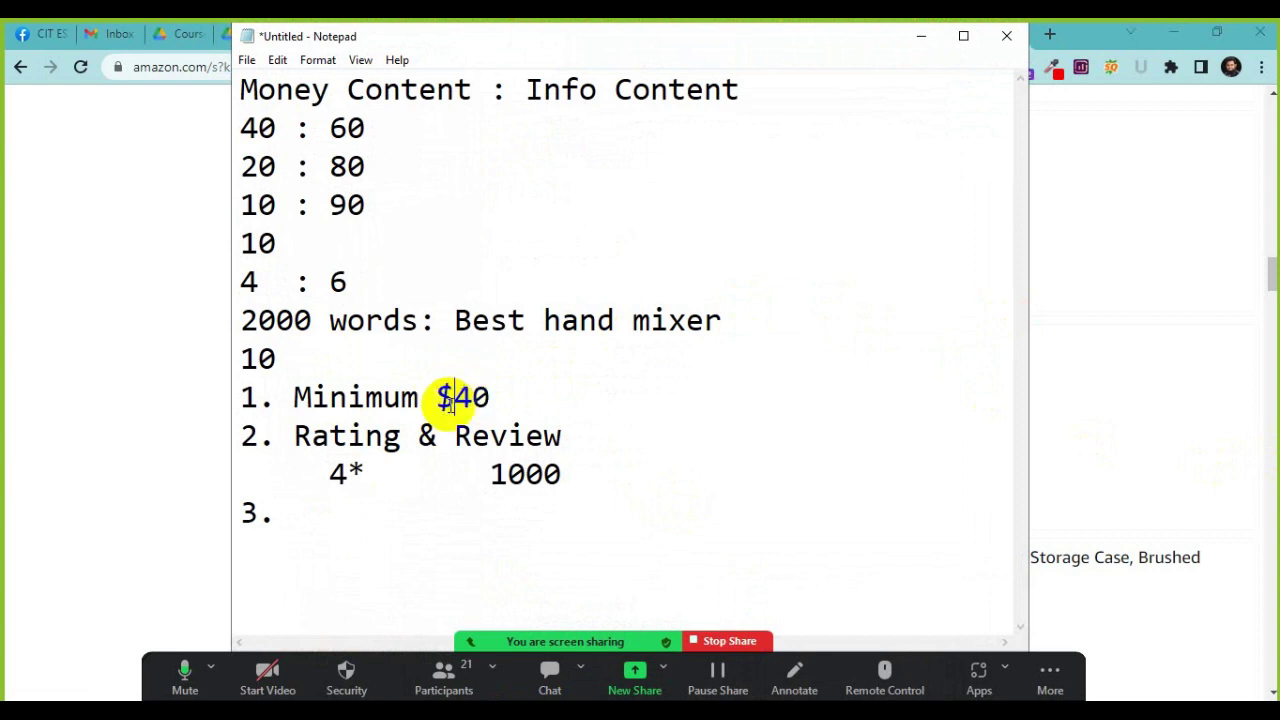
drag(447, 395, 509, 410)
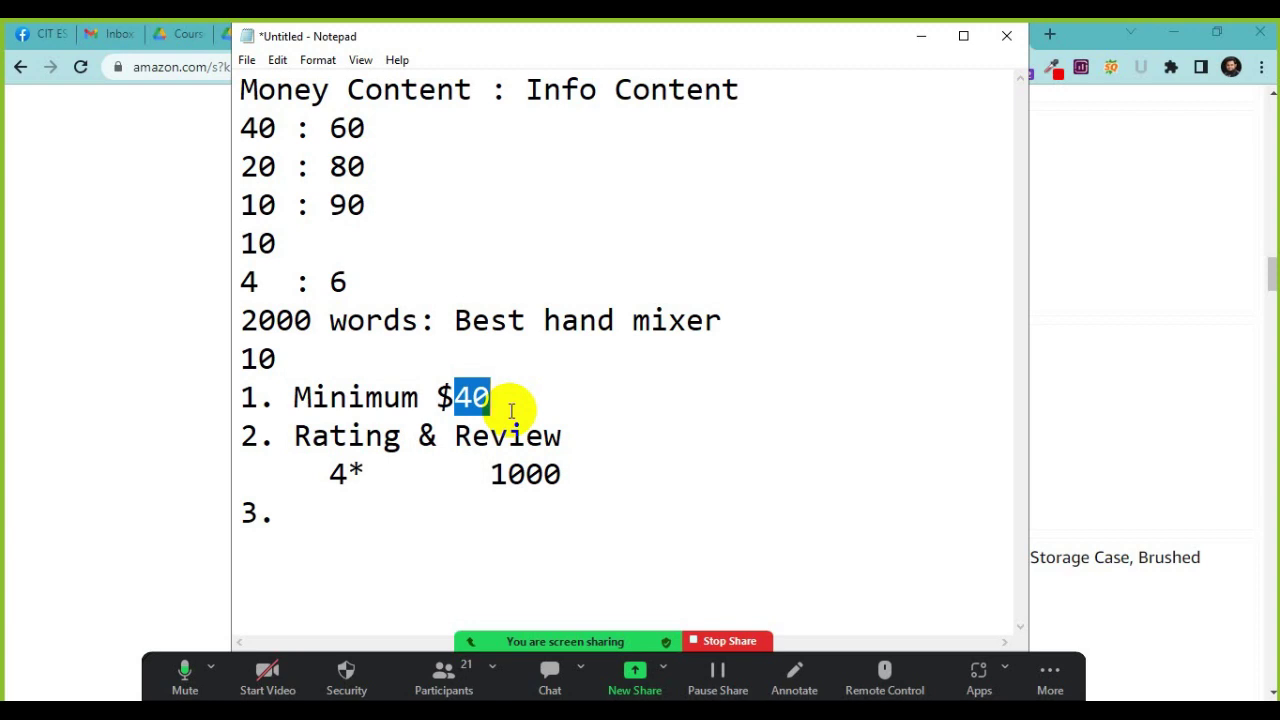
click(922, 36)
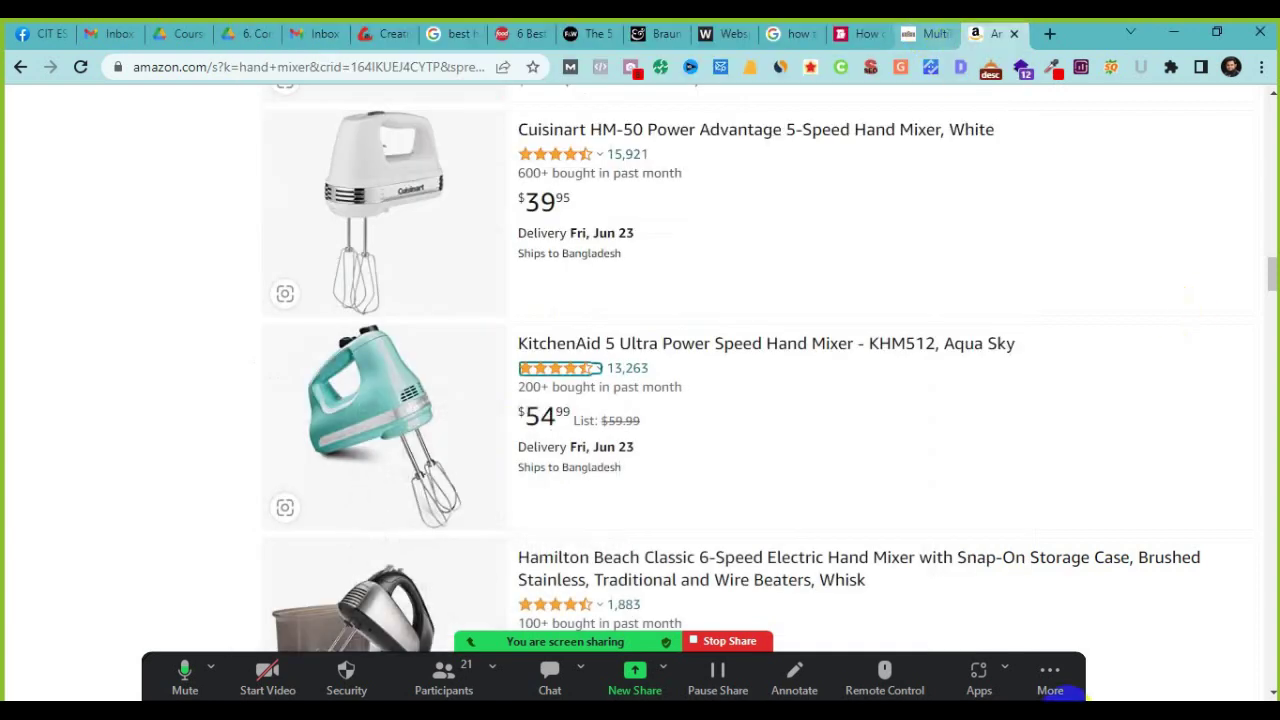
Step: Add "Availability" as the third product criterion in Notepad and minimize the note
scroll(794, 514, down, 3)
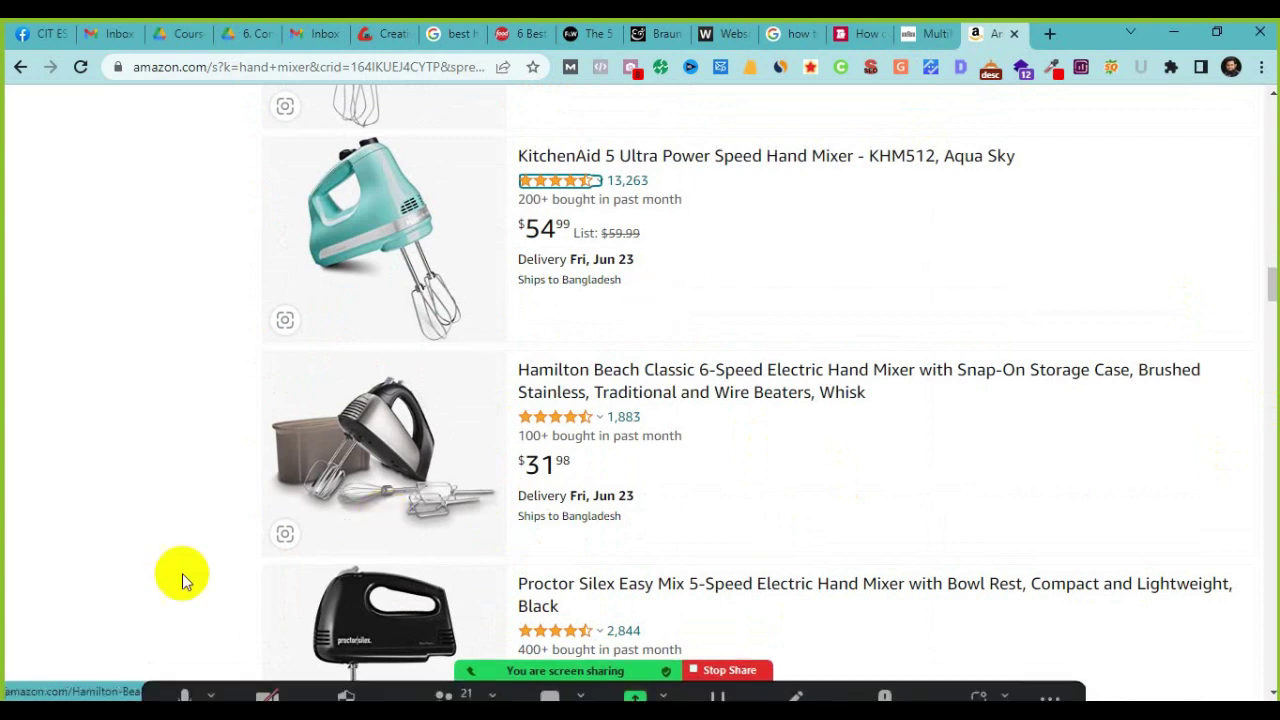
key(alt+Tab)
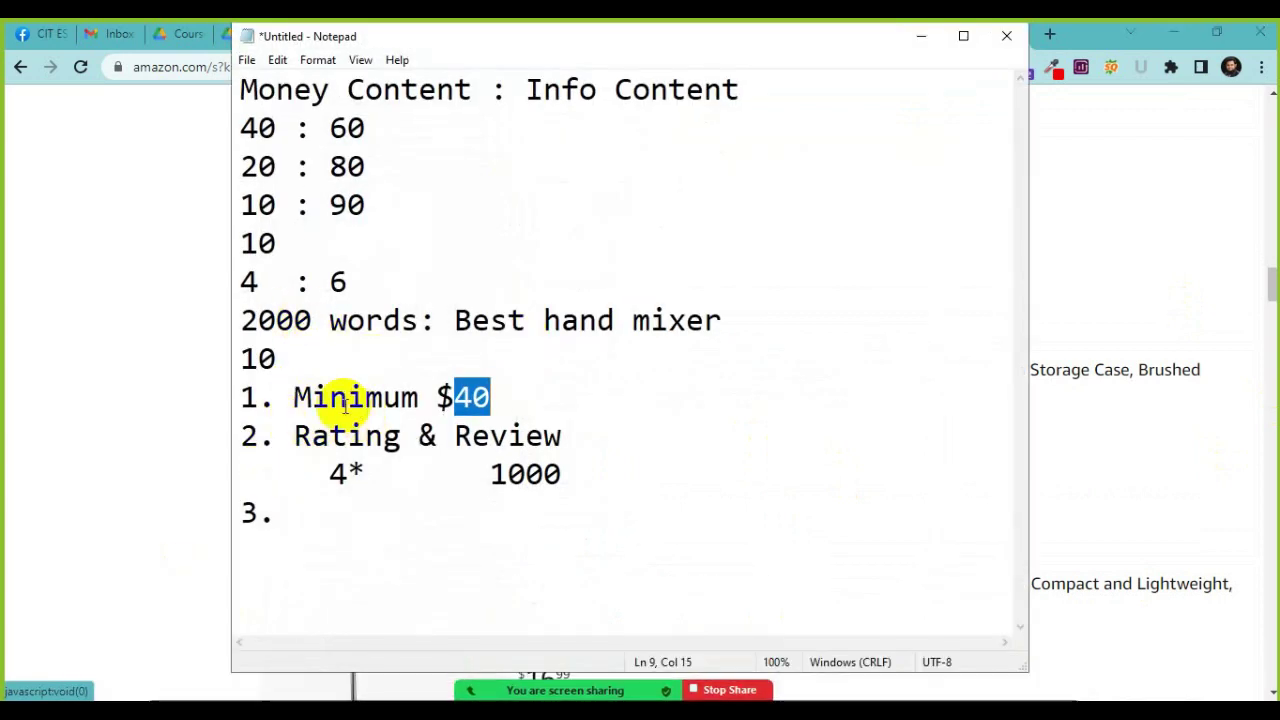
click(317, 517)
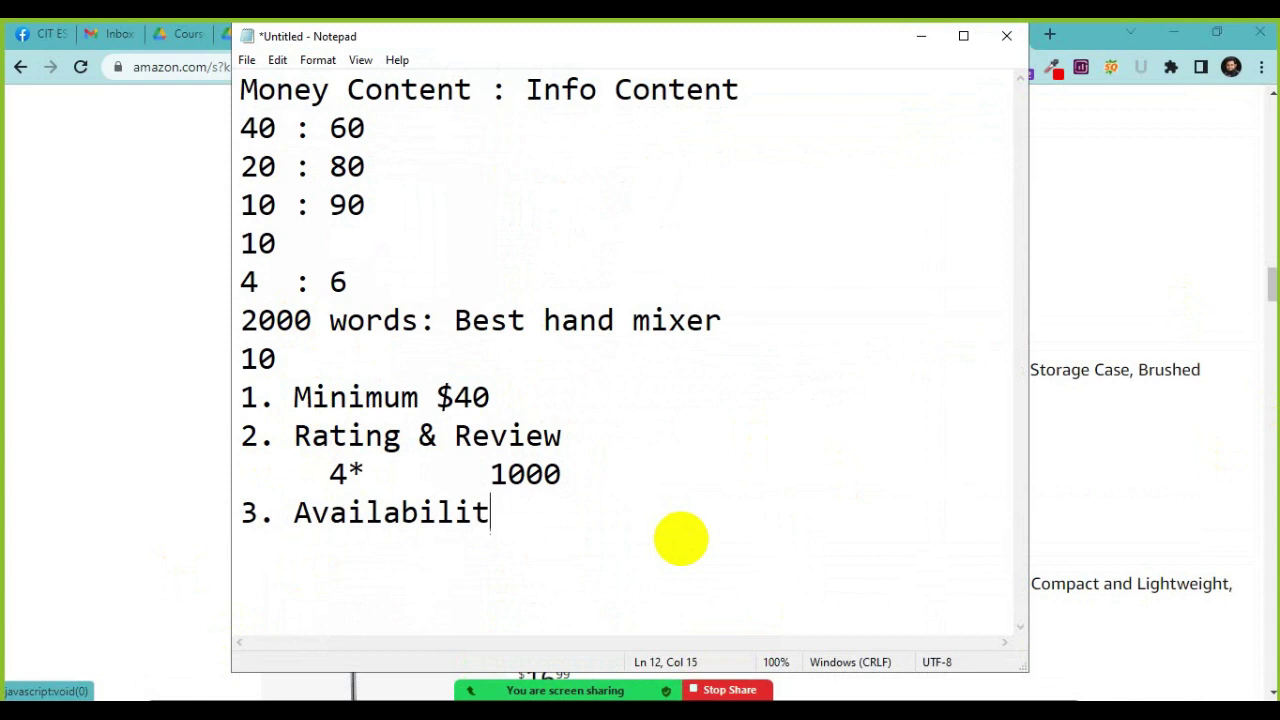
click(910, 42)
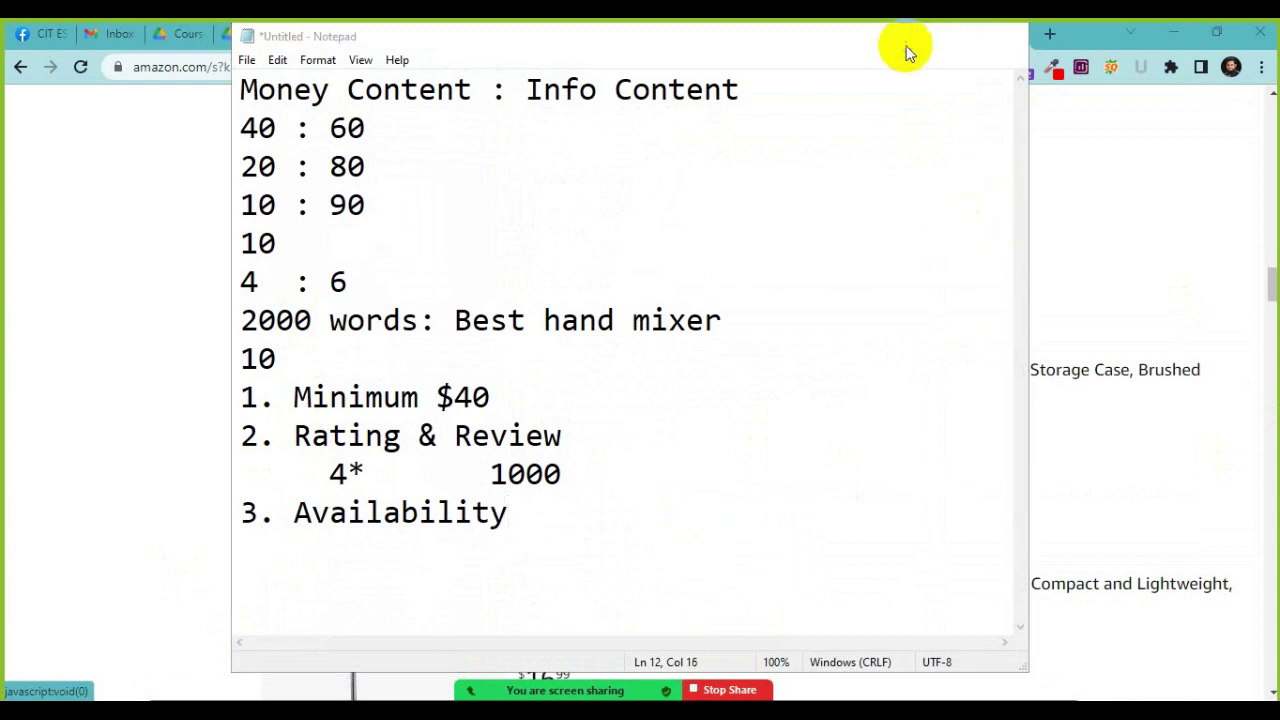
Step: Open the best-selling Hamilton Beach 6-Speed white hand mixer in a new browser tab and highlight its stock status
scroll(495, 430, up, 10)
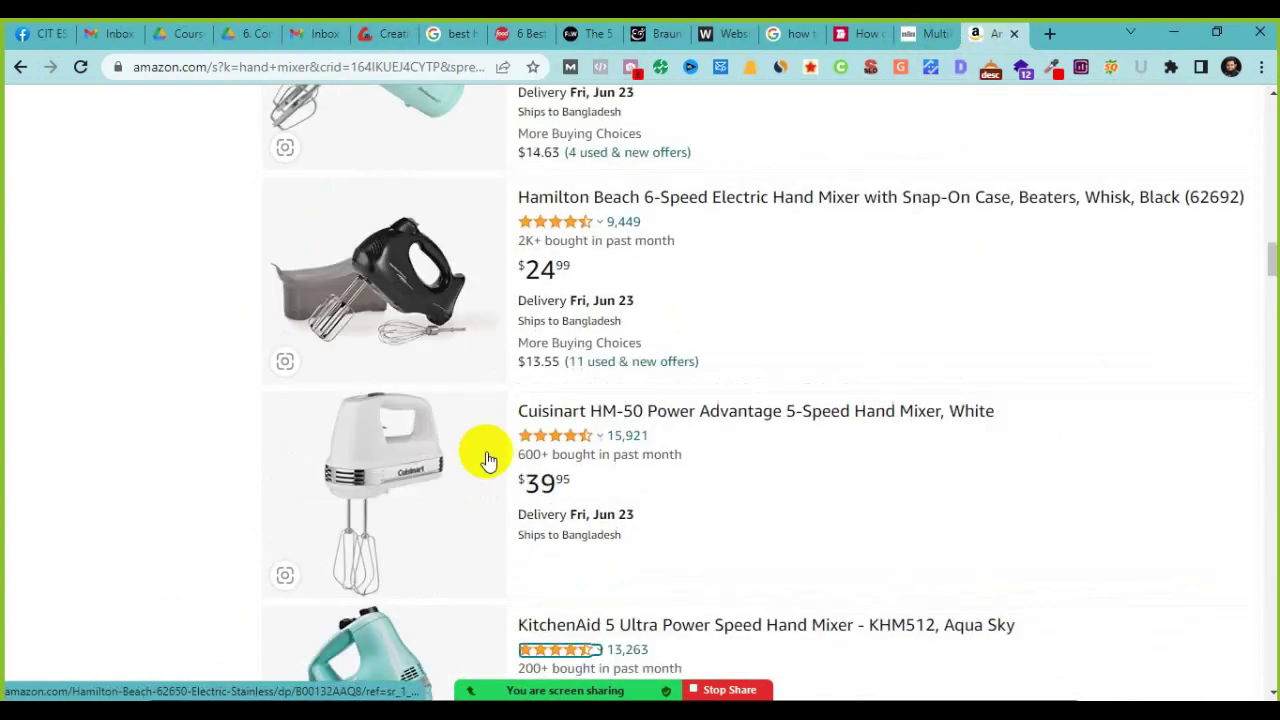
scroll(489, 460, up, 10)
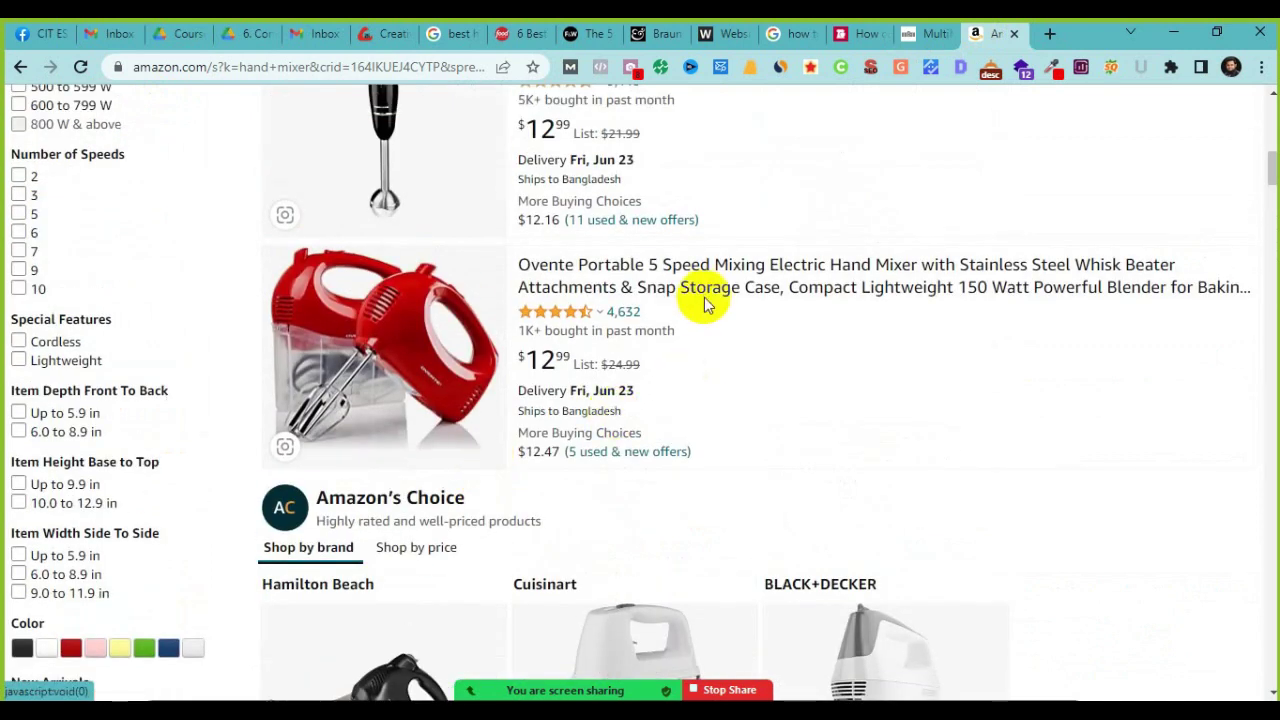
scroll(645, 590, up, 4)
right_click(670, 267)
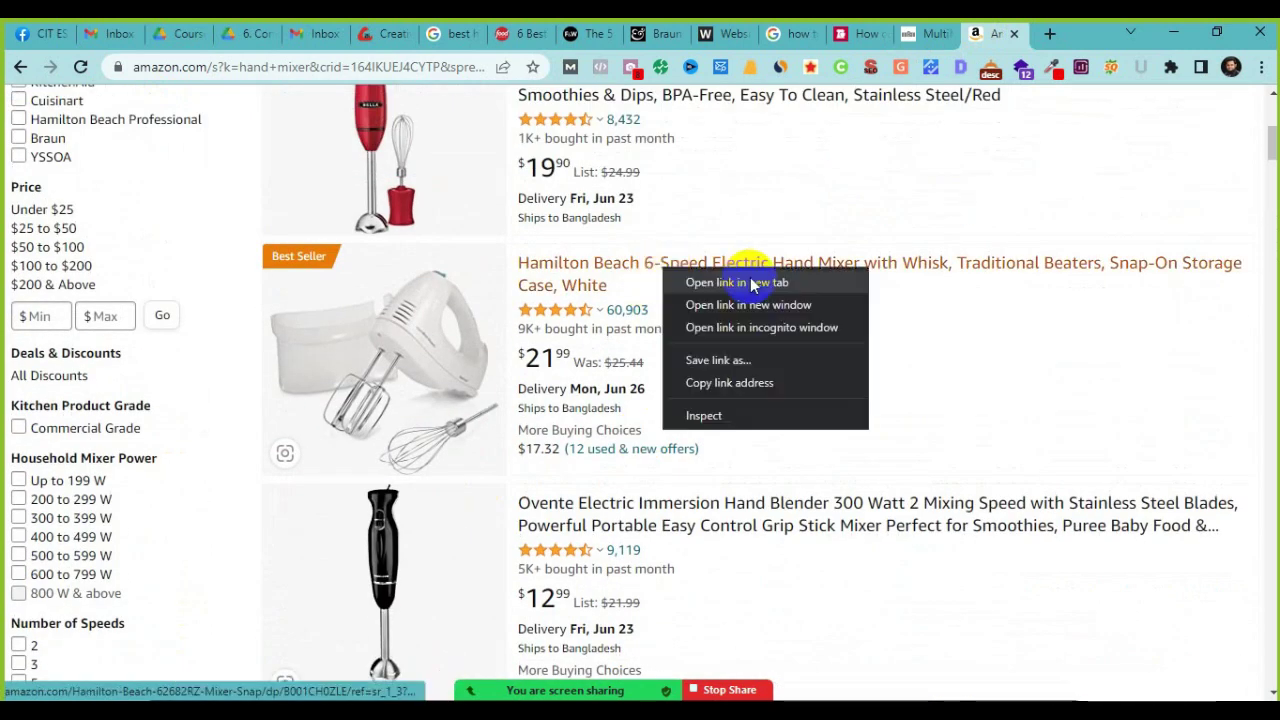
click(748, 281)
key(ctrl+Tab)
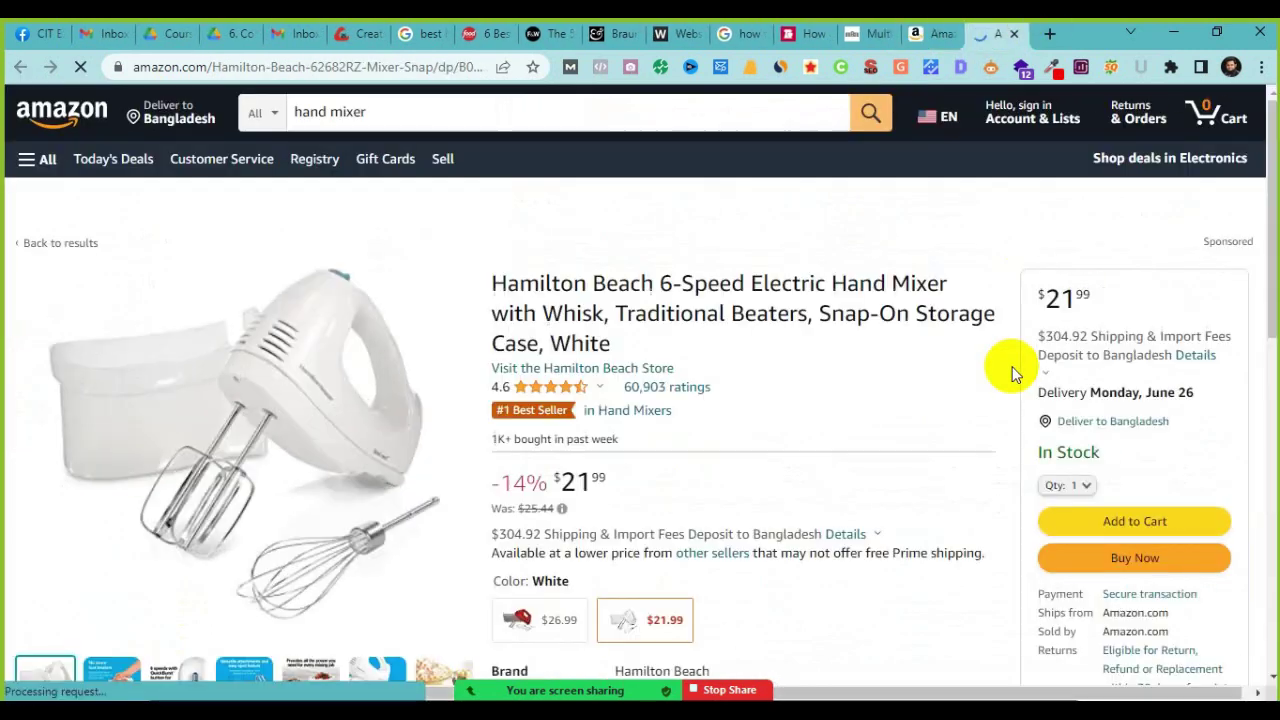
drag(1037, 456, 1114, 450)
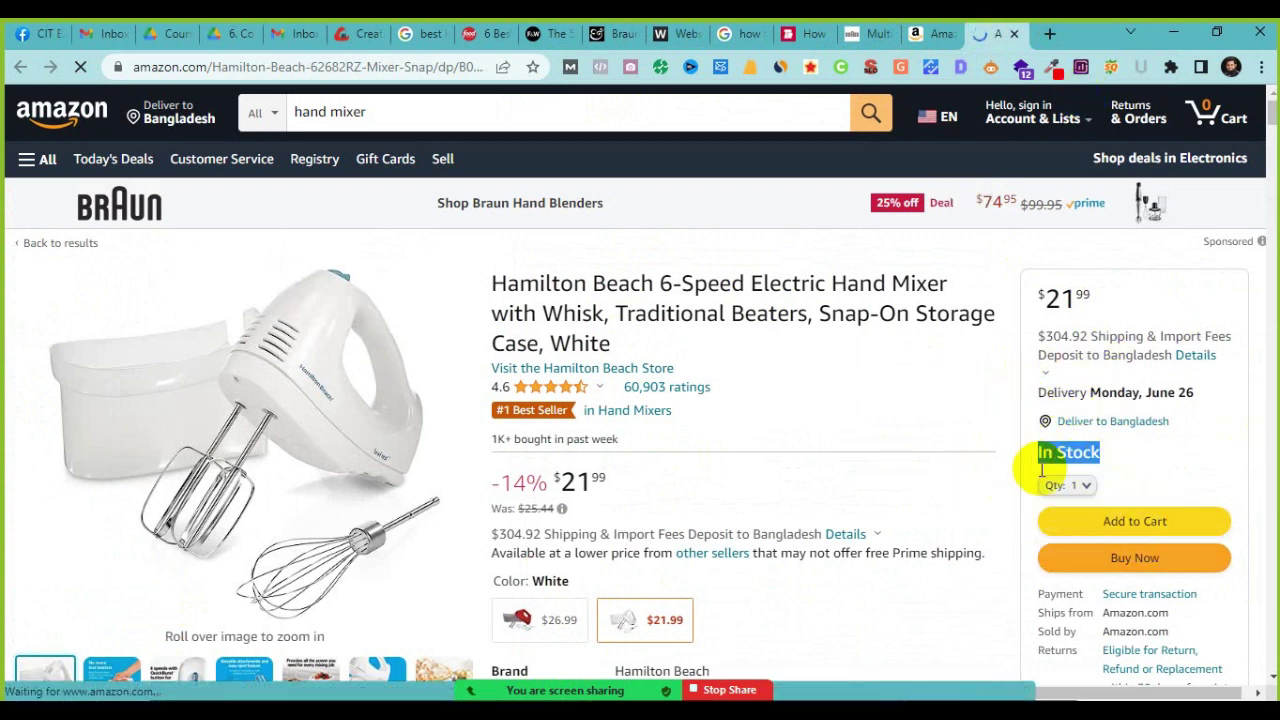
Step: Open the Ovente immersion blender and Ovente Portable 5 Speed mixer listings in new tabs and check their stock status
click(928, 33)
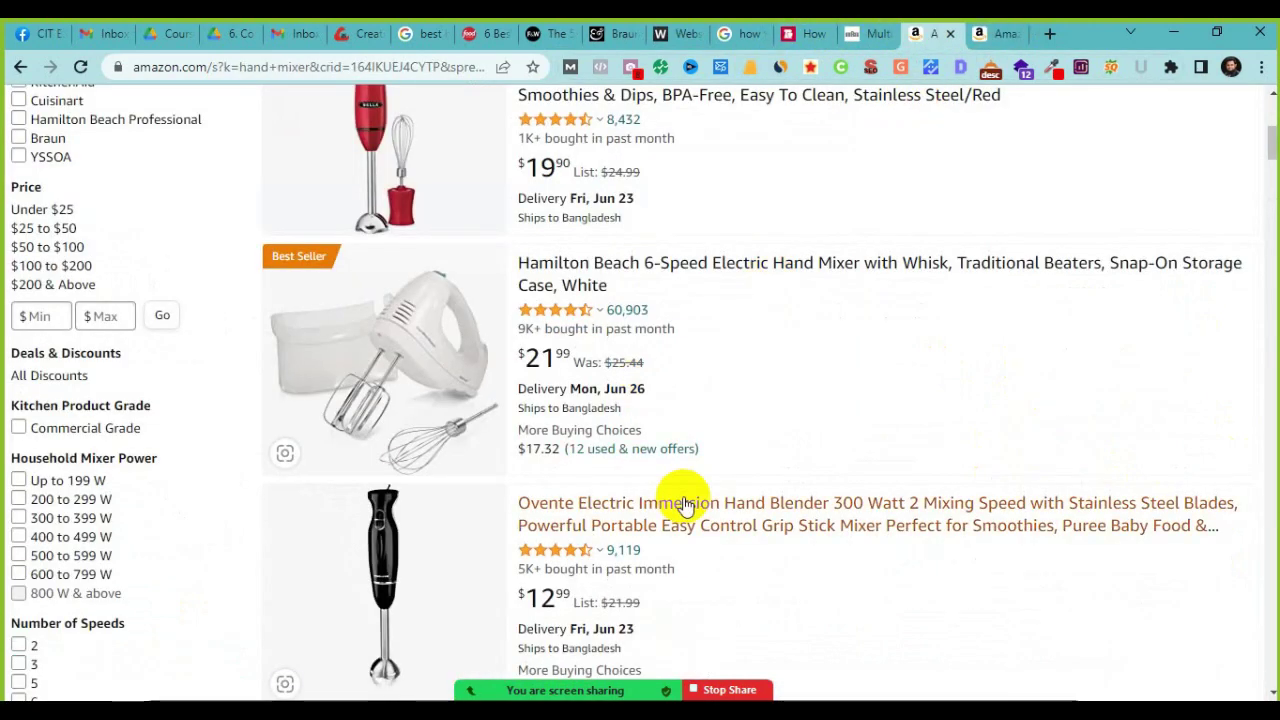
scroll(683, 500, up, 3)
scroll(683, 500, down, 5)
scroll(684, 505, down, 2)
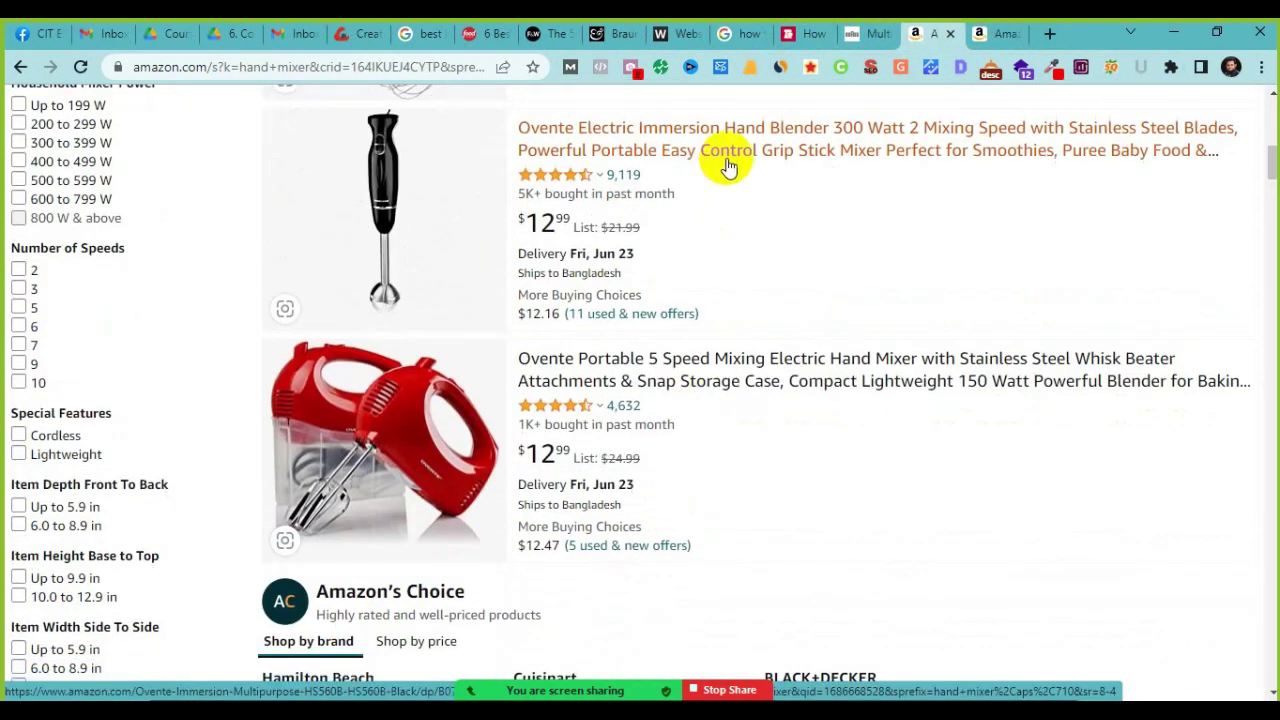
right_click(742, 160)
click(775, 176)
right_click(698, 377)
click(752, 390)
key(ctrl+Tab)
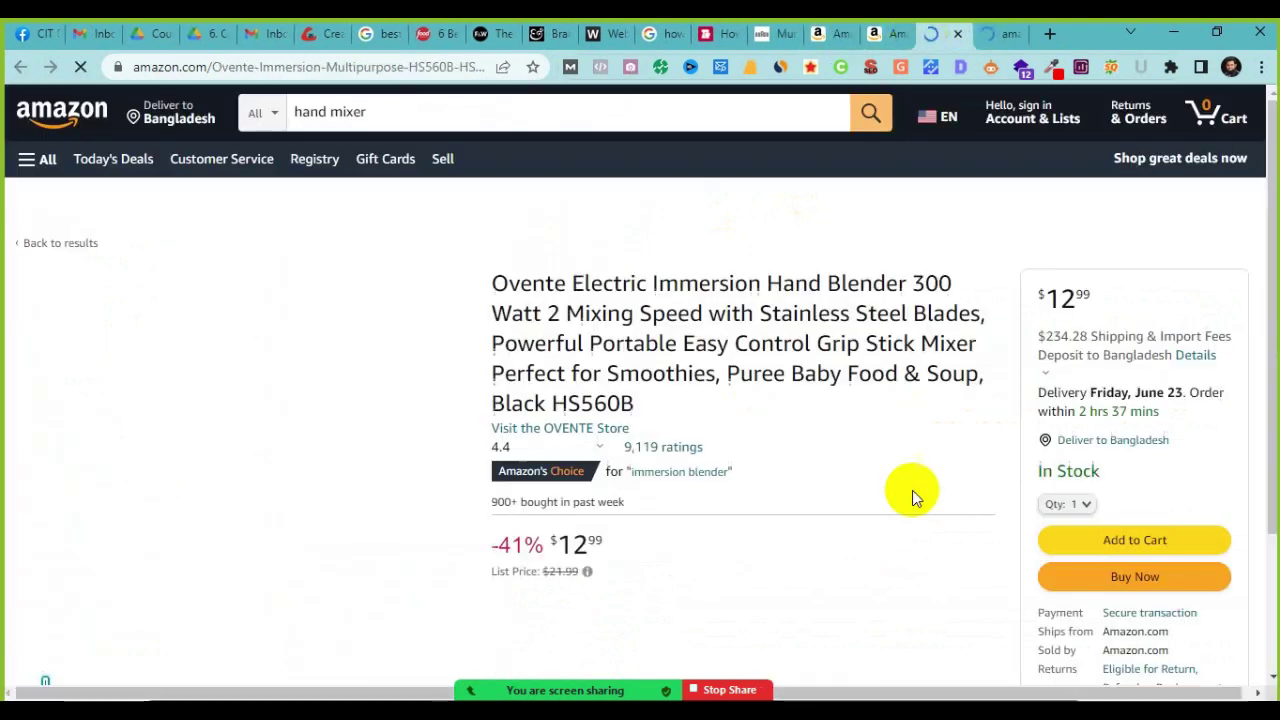
click(998, 38)
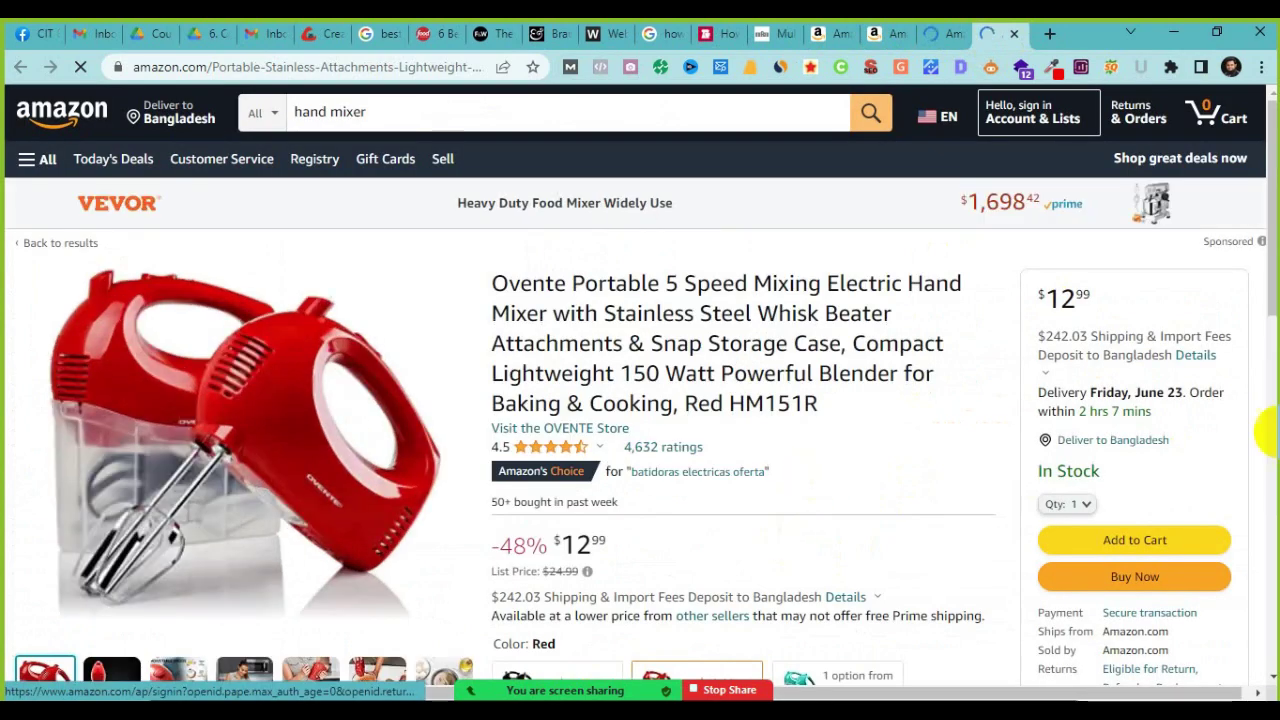
click(722, 124)
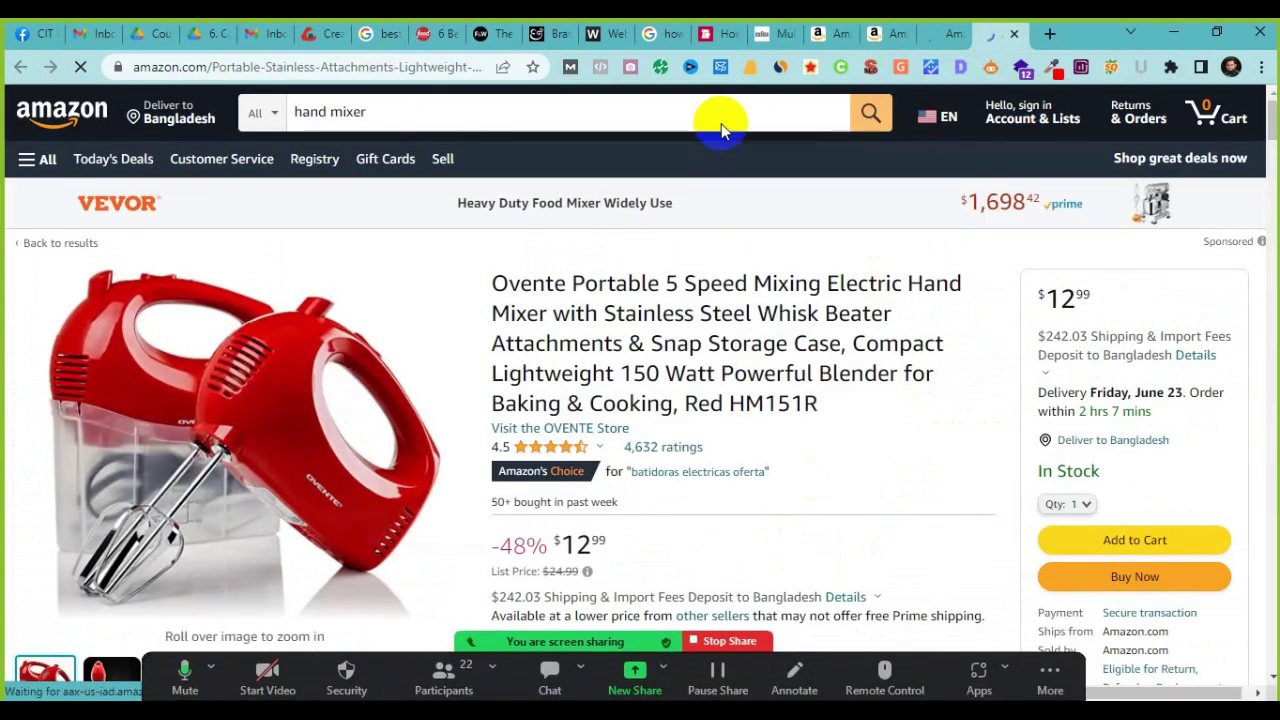
Step: Return to the Hamilton Beach 6-Speed mixer page and check its availability again
click(820, 34)
click(905, 27)
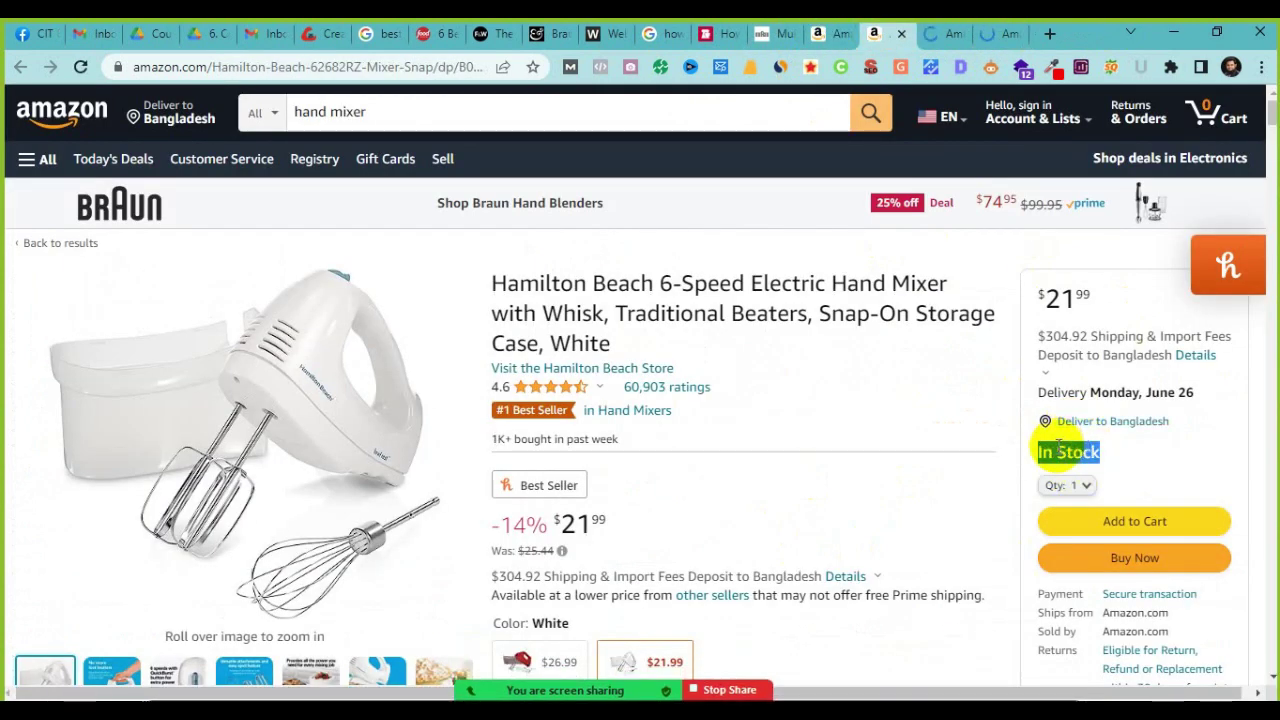
click(1068, 452)
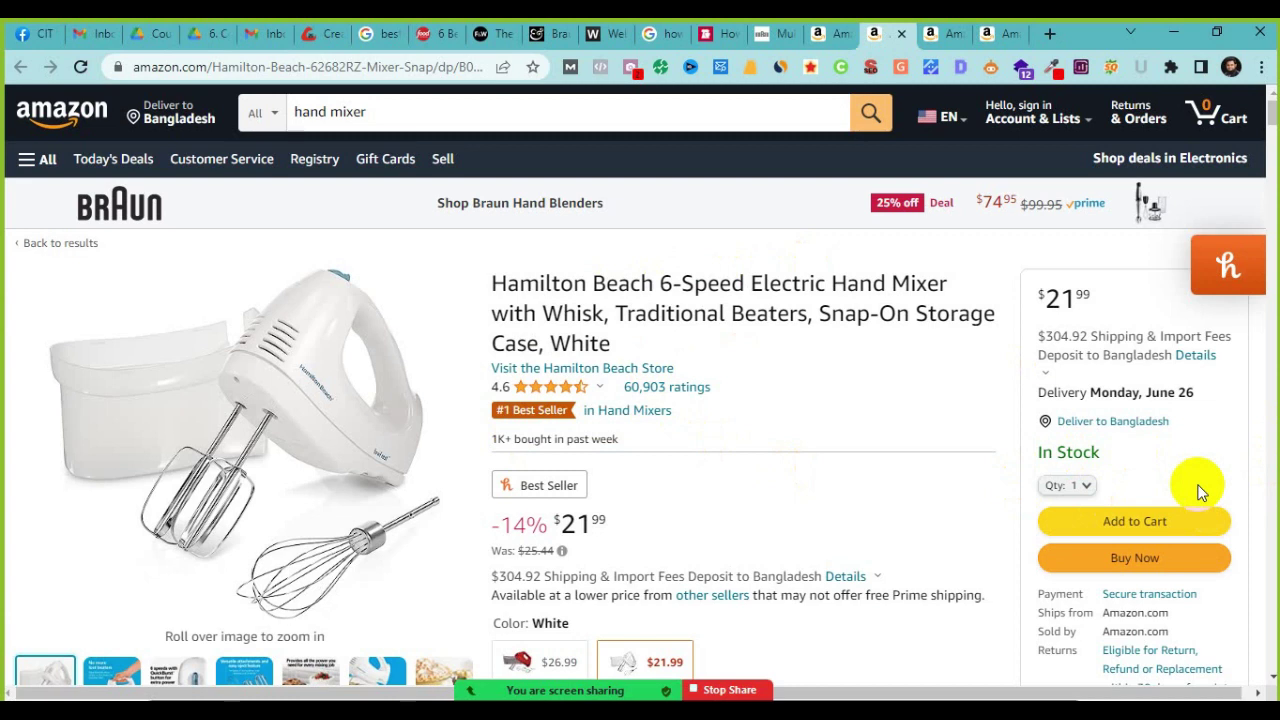
mouse_move(244, 675)
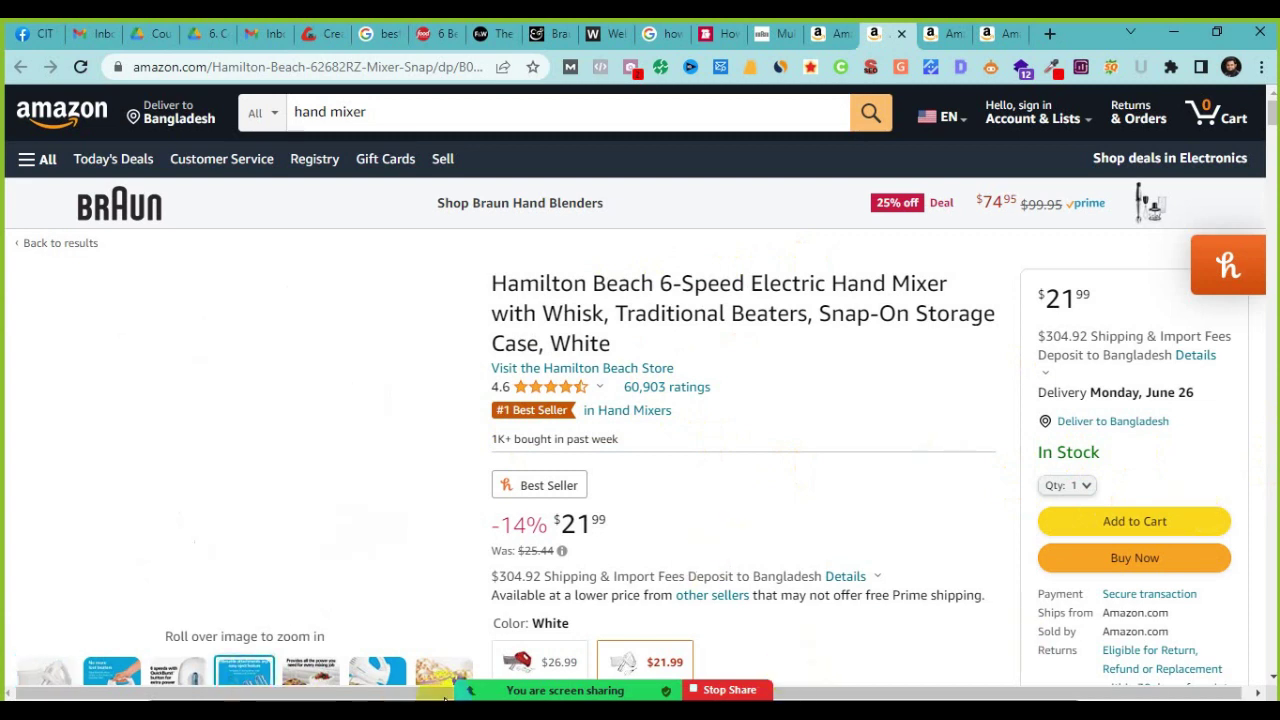
Step: Switch to the Notepad note and insert a blank line above the "1. Minimum $40" criterion
key(alt+Tab)
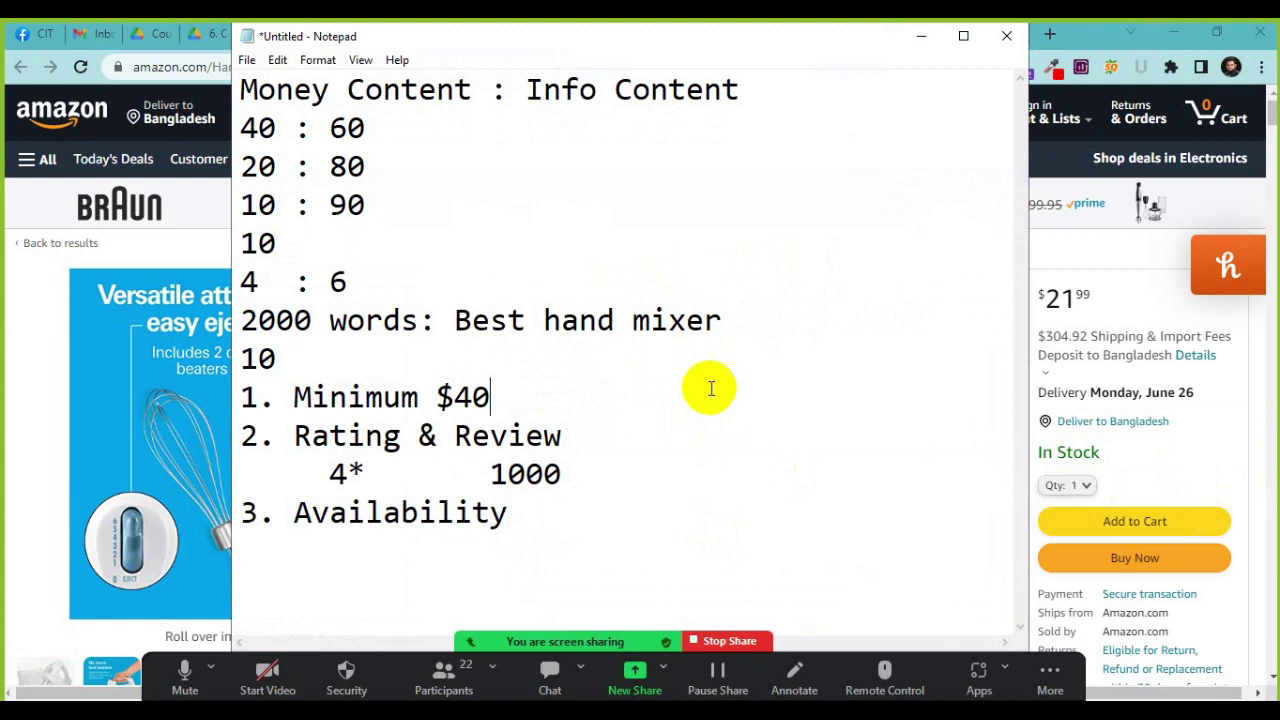
click(288, 362)
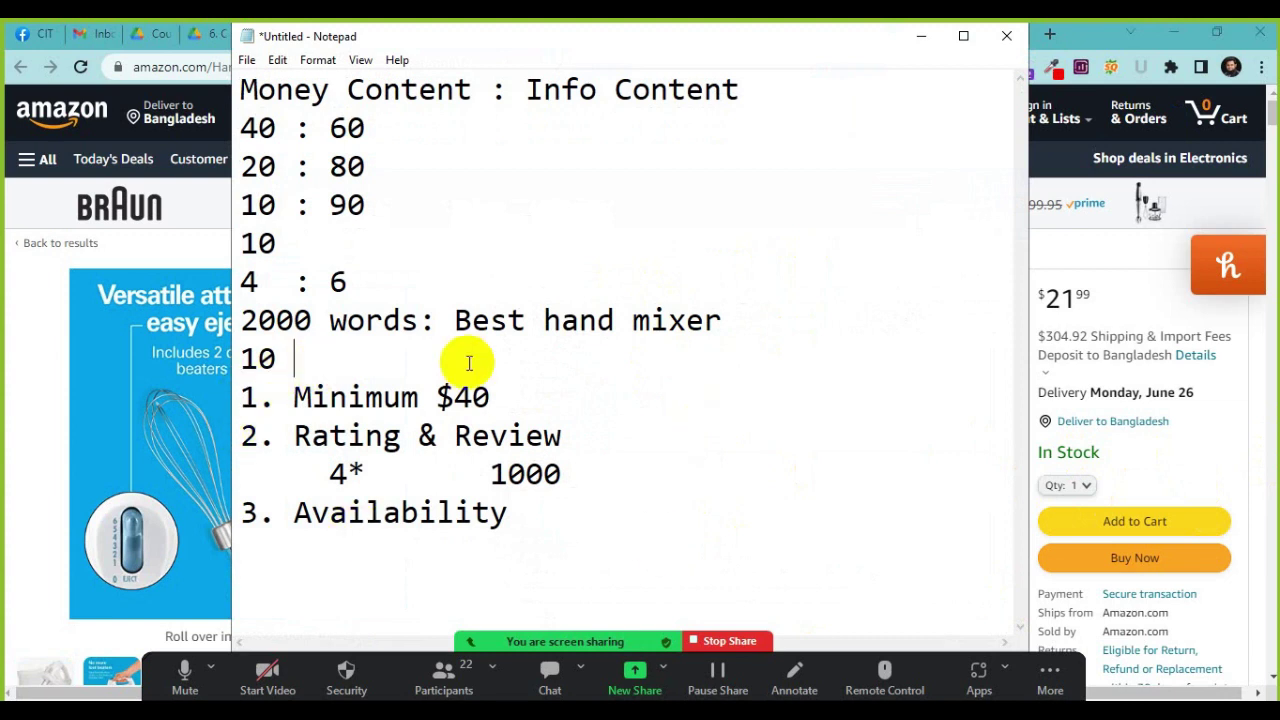
key(Return)
Step: Highlight the minimum price, rating and review, and availability criteria in turn, and minimize the note
click(243, 437)
shift+click(577, 437)
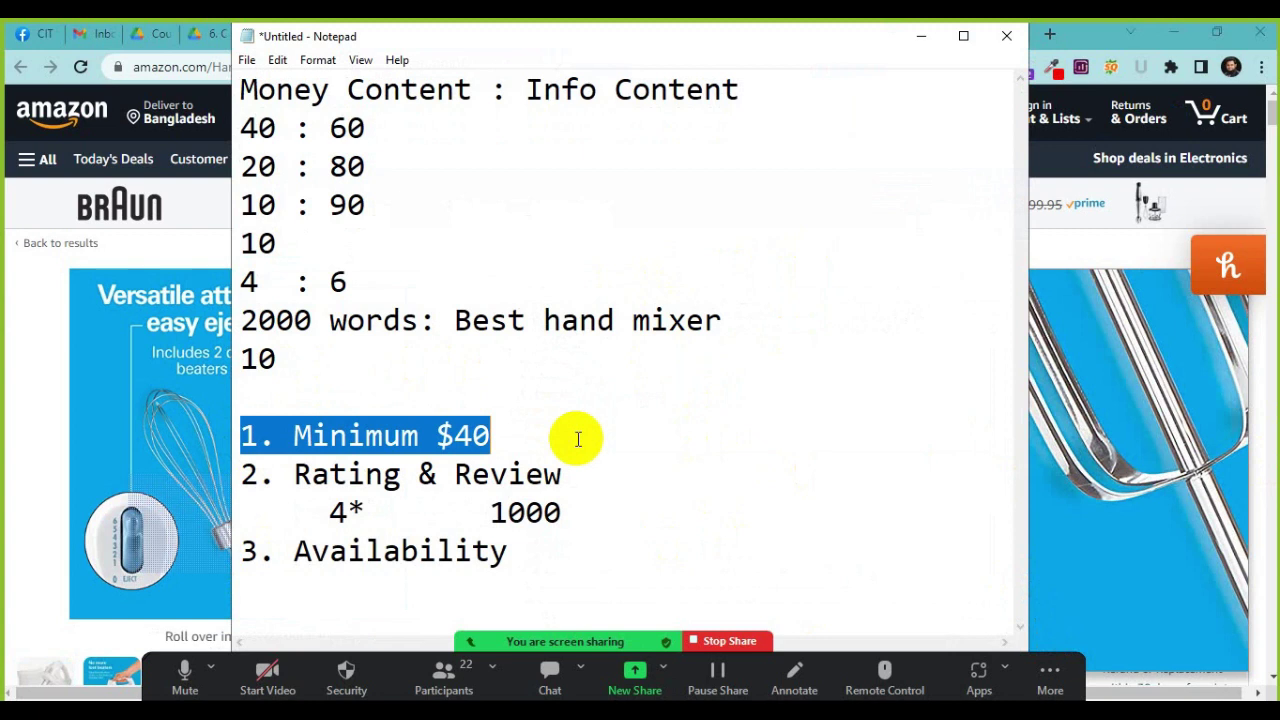
click(262, 475)
drag(300, 475, 634, 517)
click(411, 505)
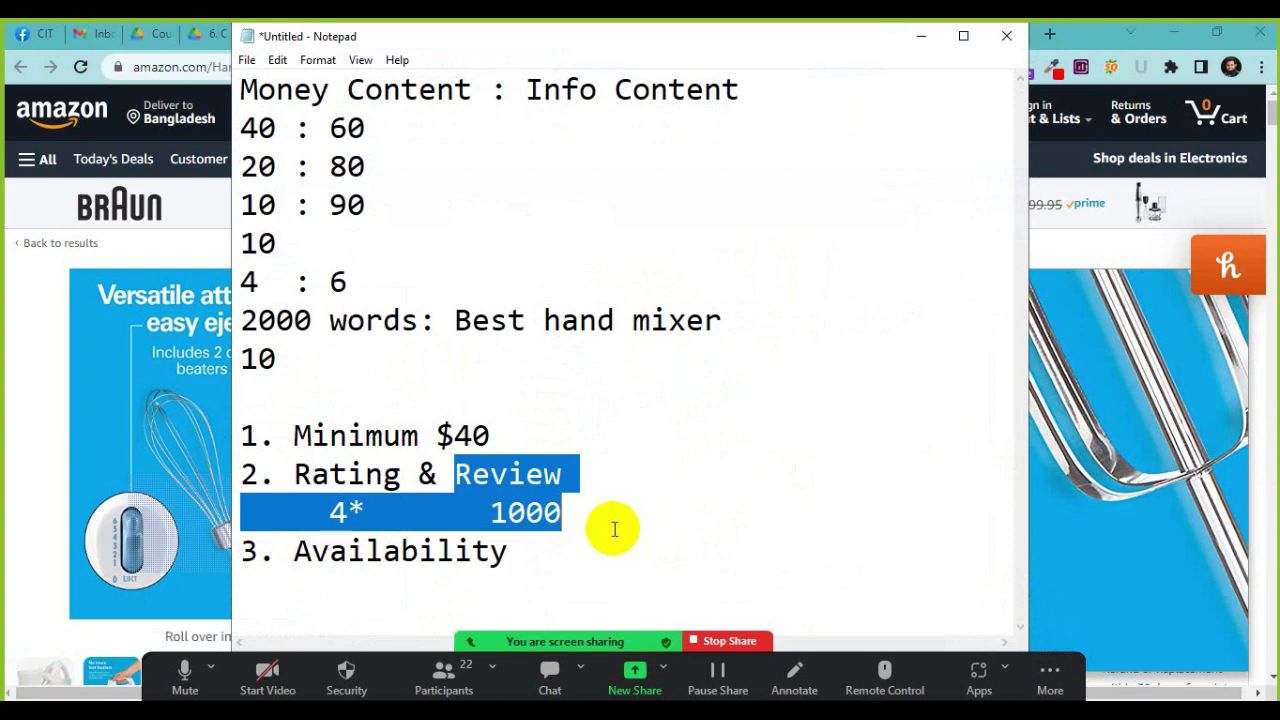
click(526, 512)
drag(291, 551, 540, 554)
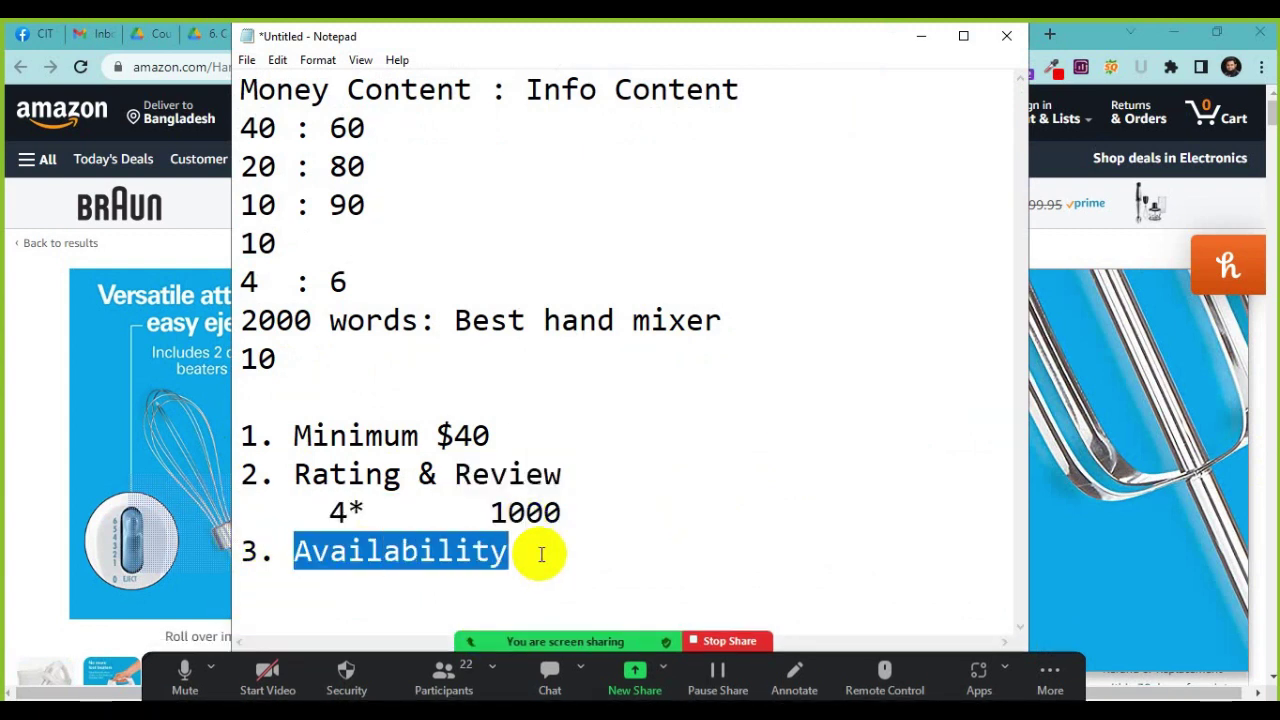
click(920, 38)
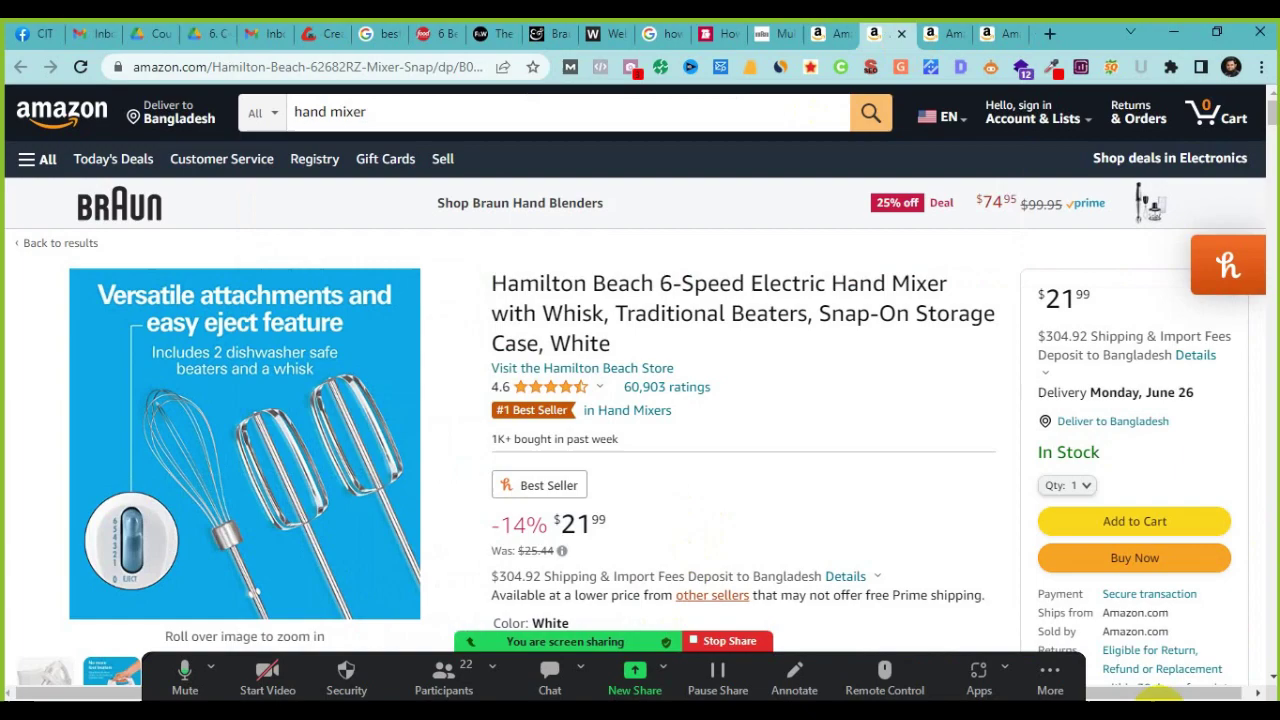
Step: Review the Content planning list in the Word document and return to the Amazon mixer page
key(alt+Tab)
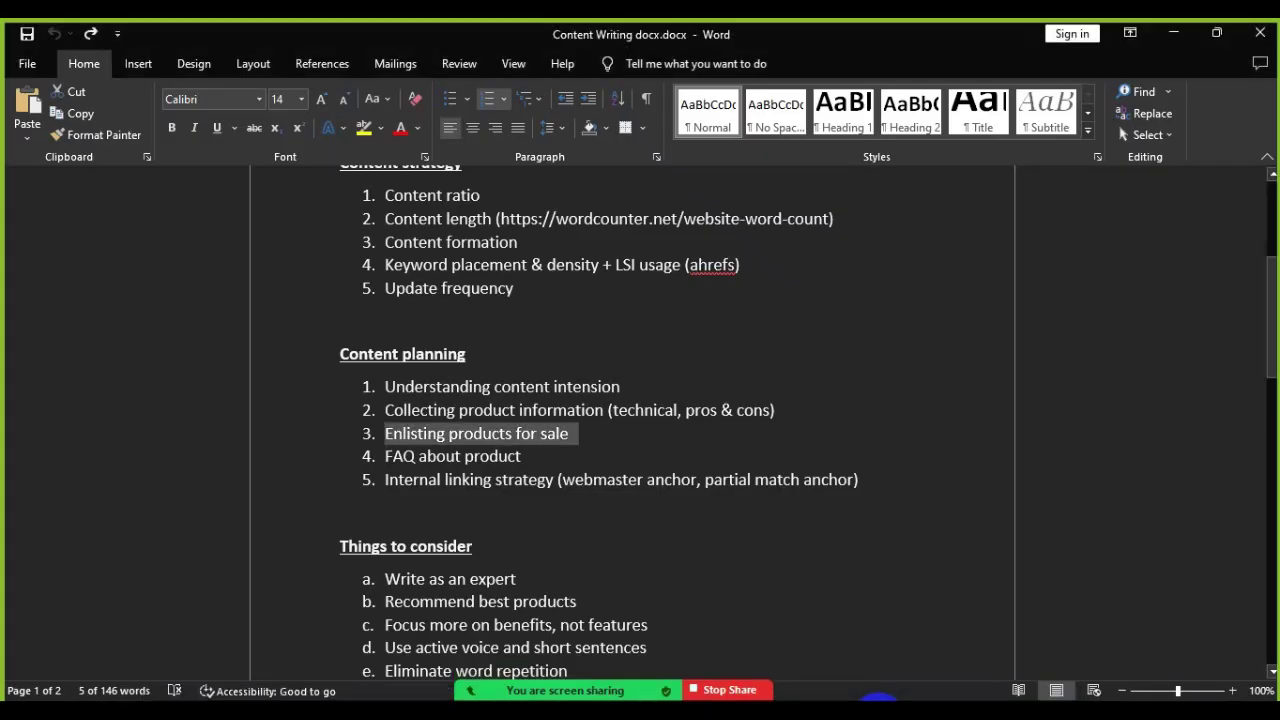
scroll(614, 477, down, 2)
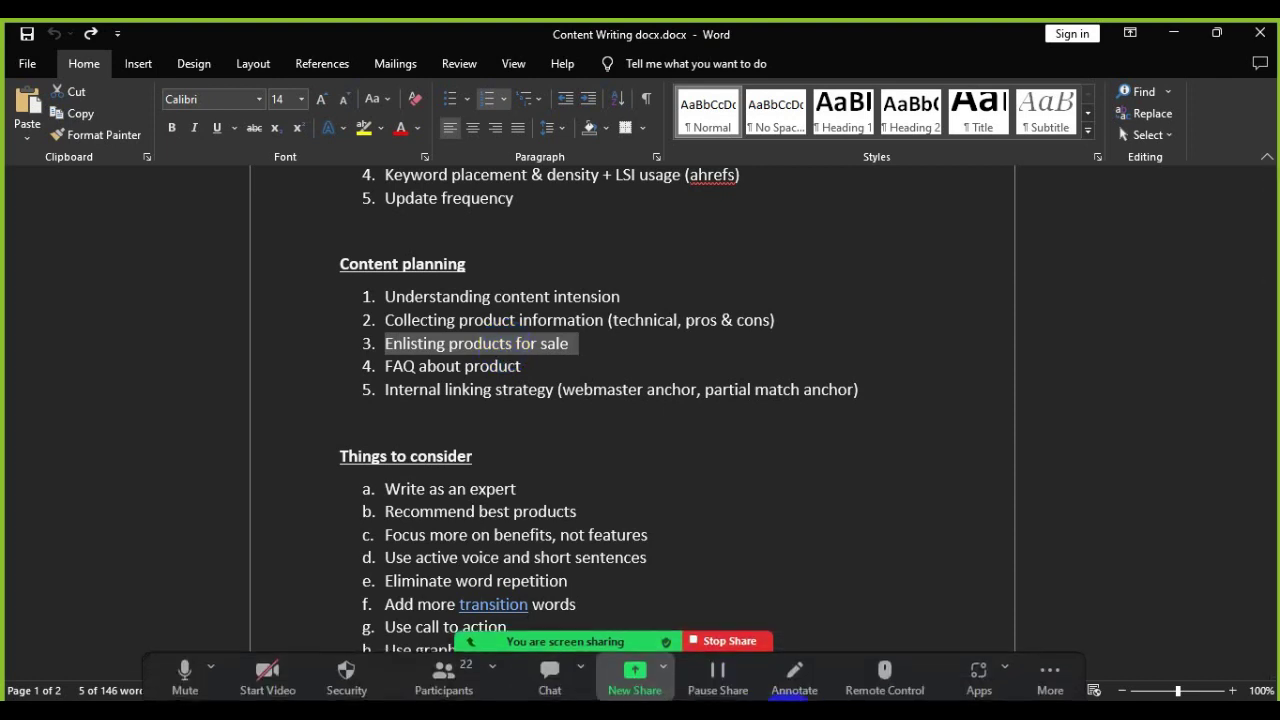
key(alt+Tab)
Step: Open the cream Rae Dunn "BAKE" hand mixer from the Hamilton Beach page's similar items and highlight its availability notice
scroll(651, 478, down, 6)
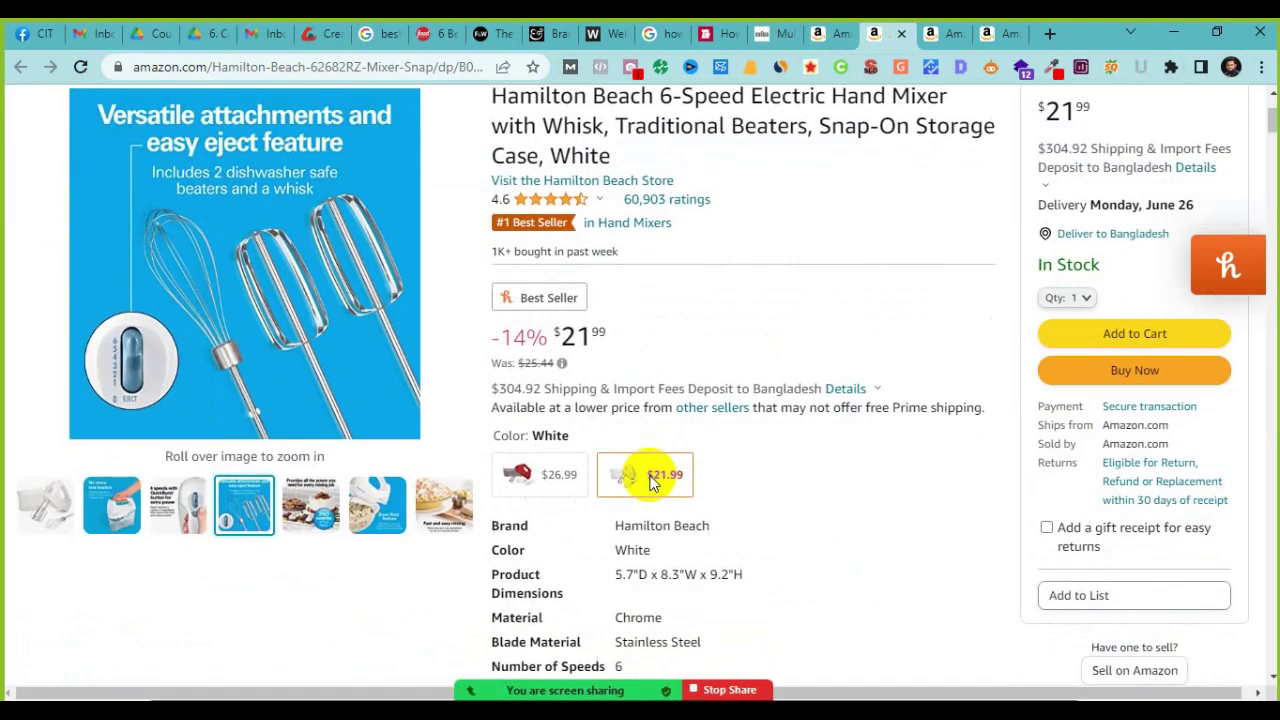
scroll(651, 478, down, 3)
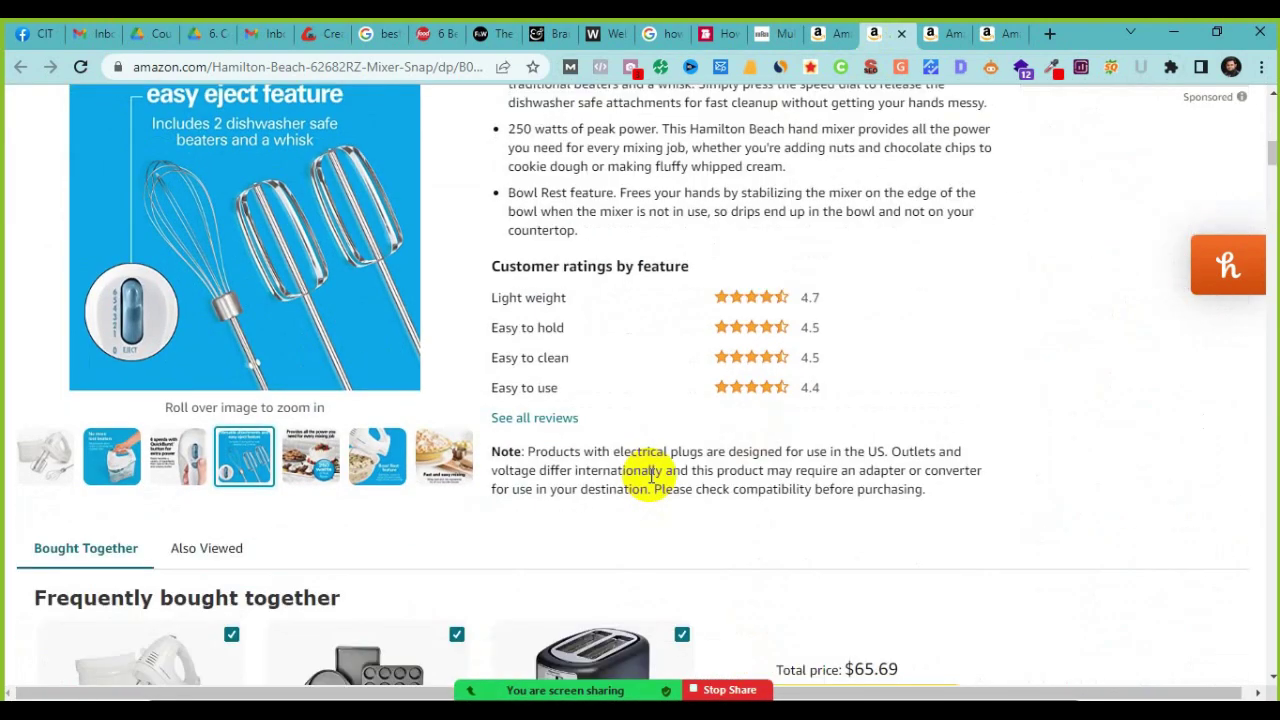
scroll(651, 478, up, 10)
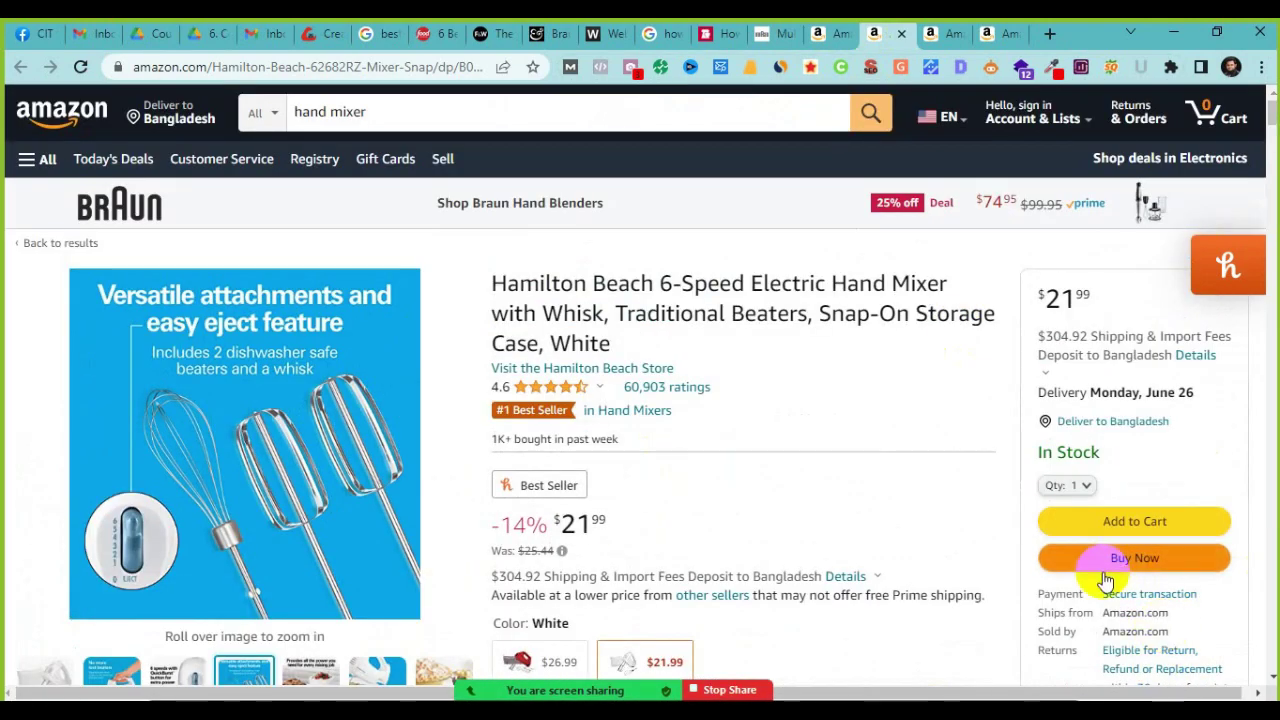
scroll(649, 520, down, 15)
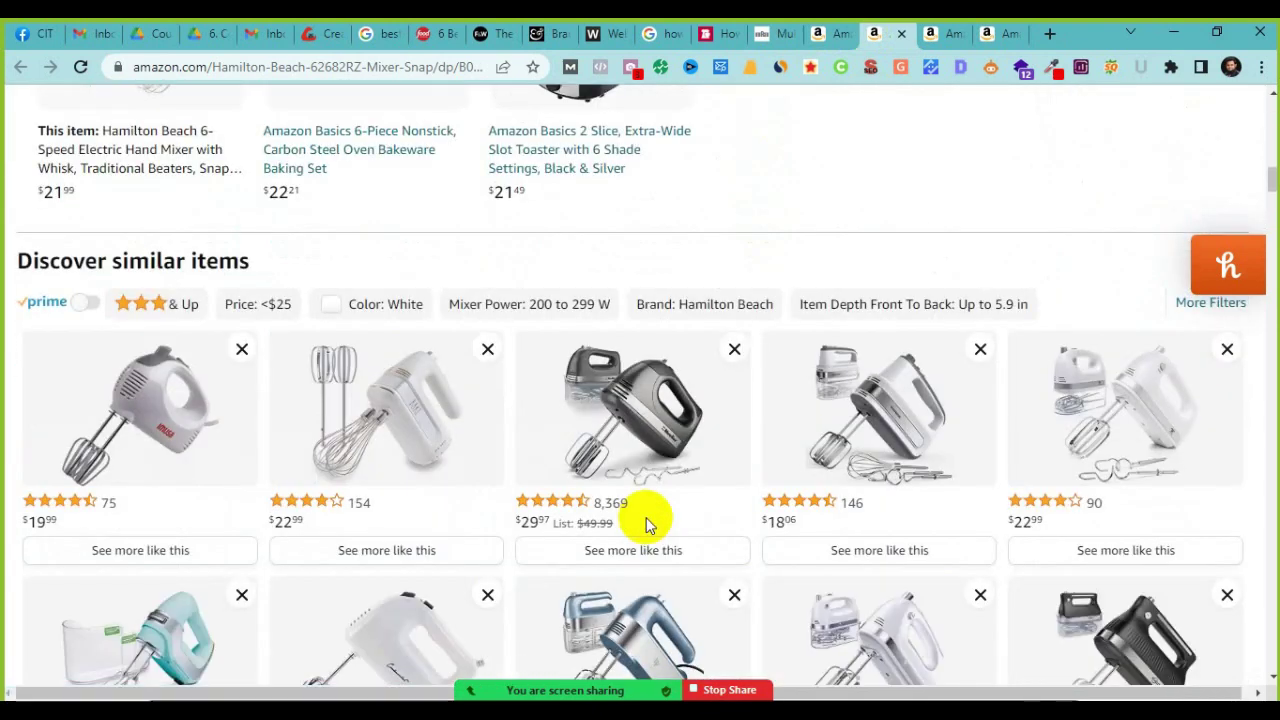
click(336, 420)
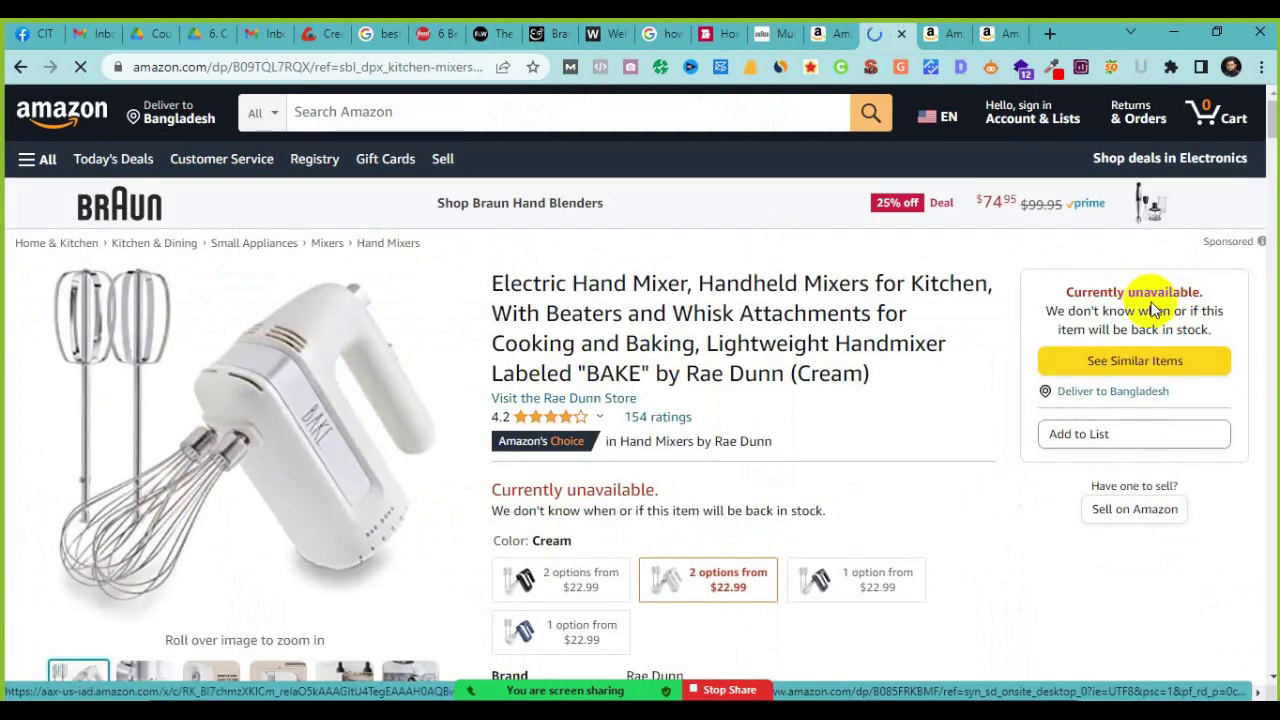
drag(1066, 292, 1203, 292)
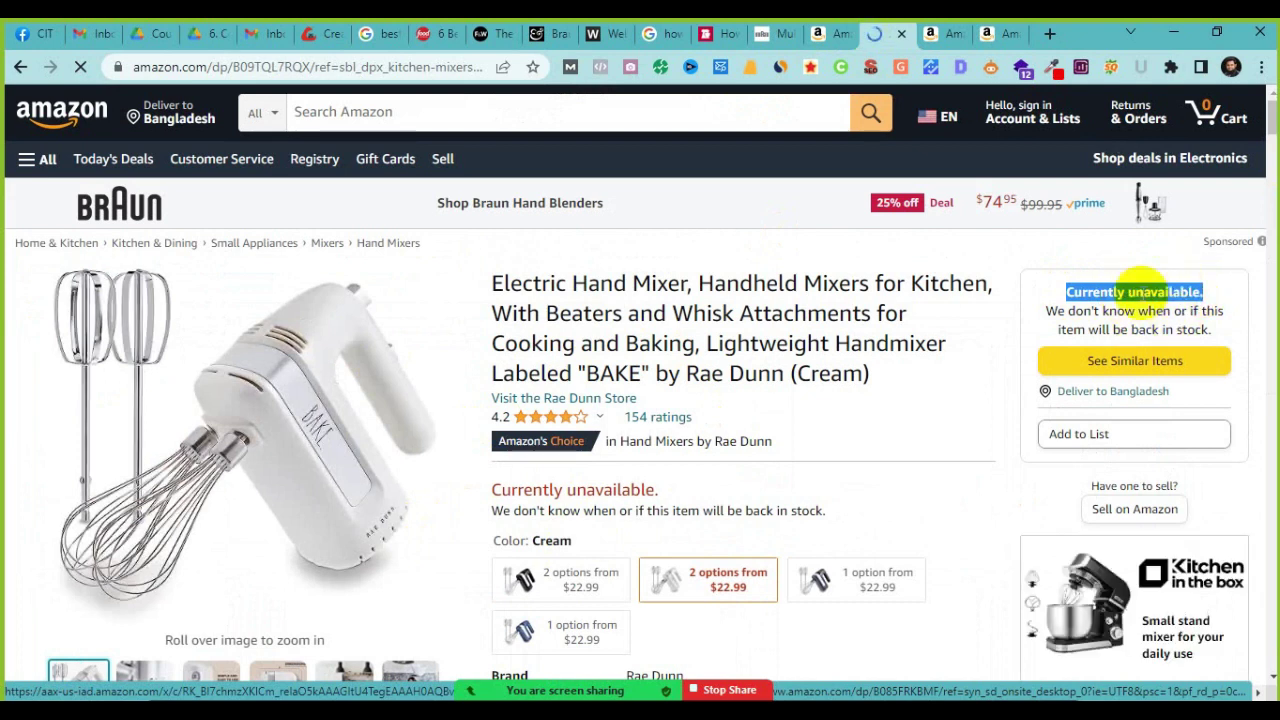
click(1092, 292)
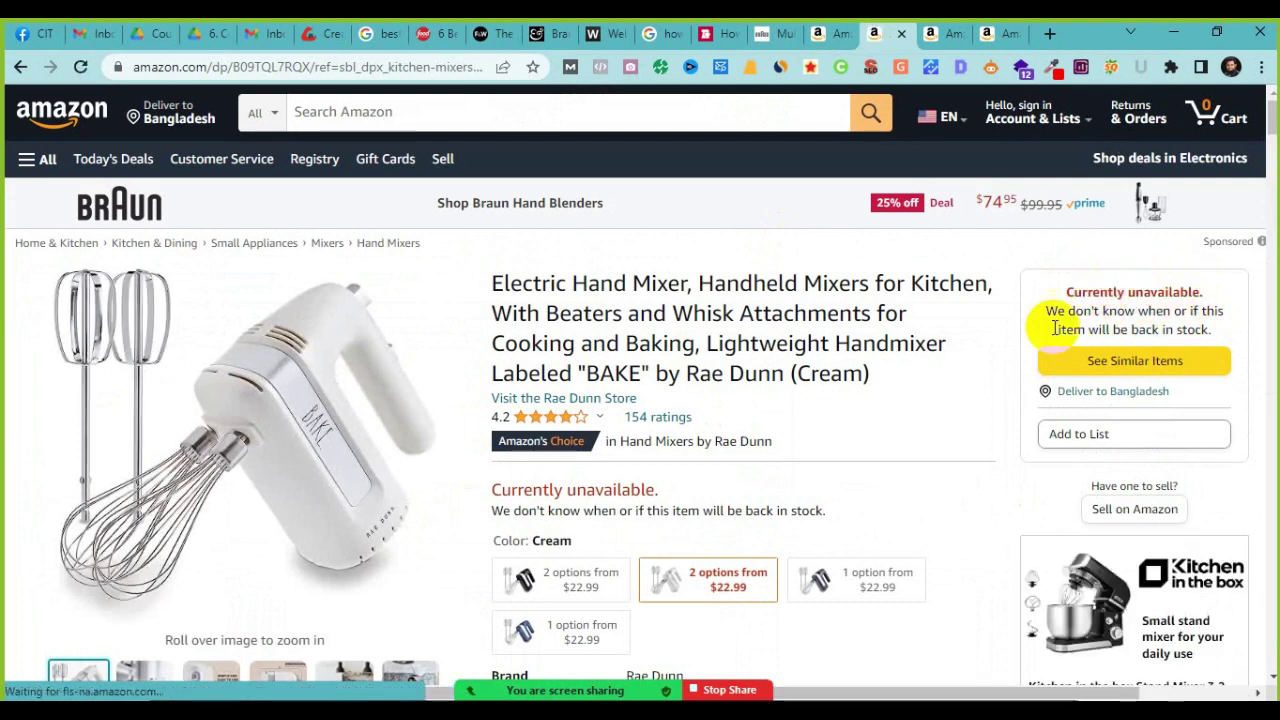
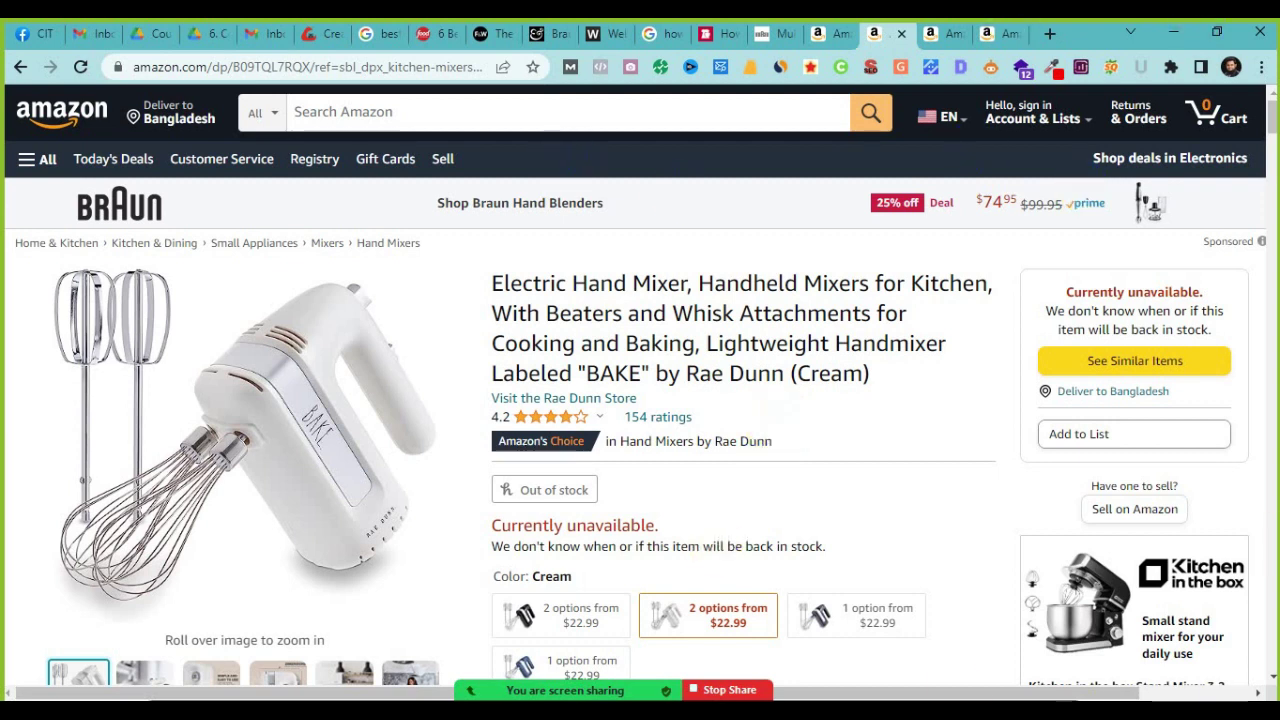
Step: Switch to the Word document and highlight "FAQ about product" in the Content planning list
key(alt+Tab)
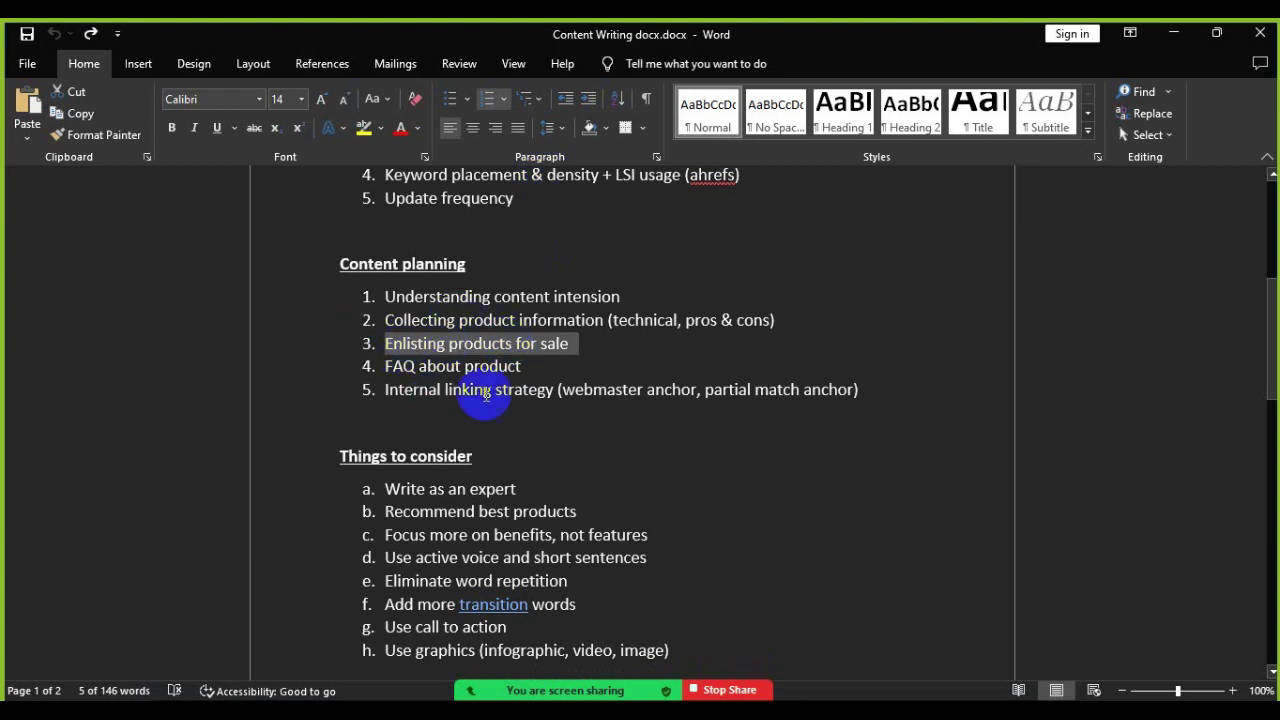
click(402, 366)
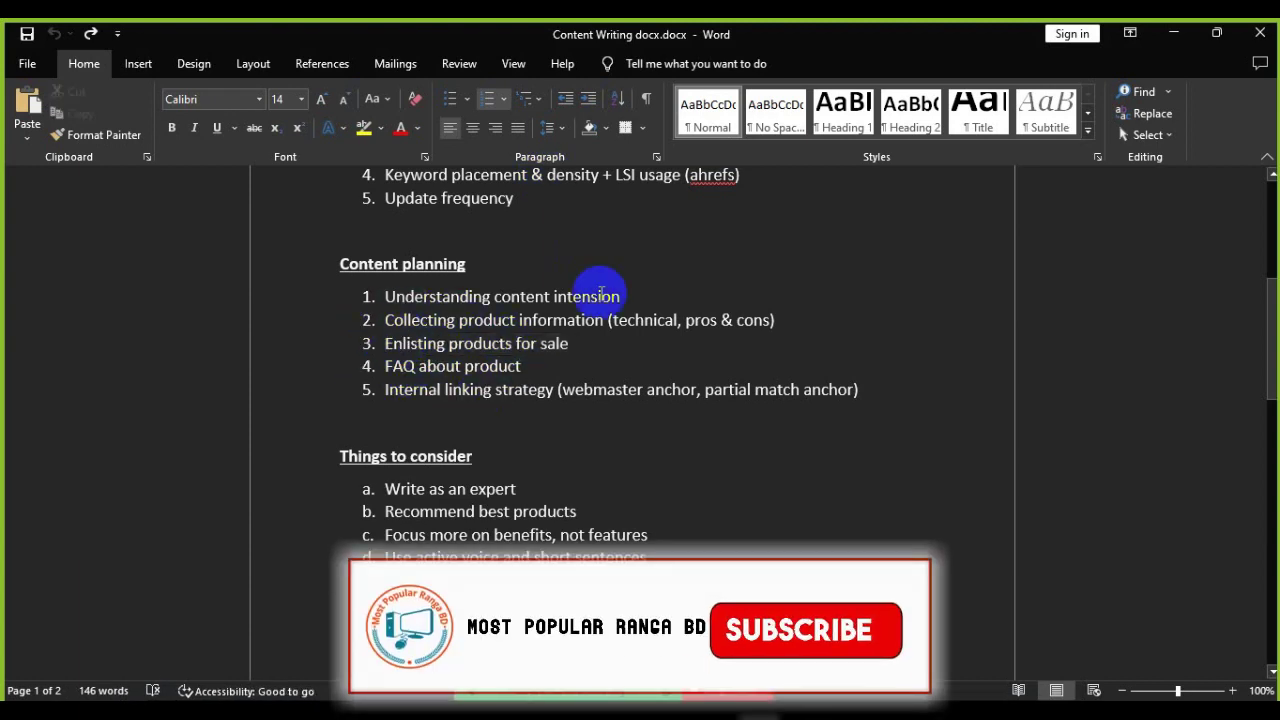
drag(385, 366, 521, 367)
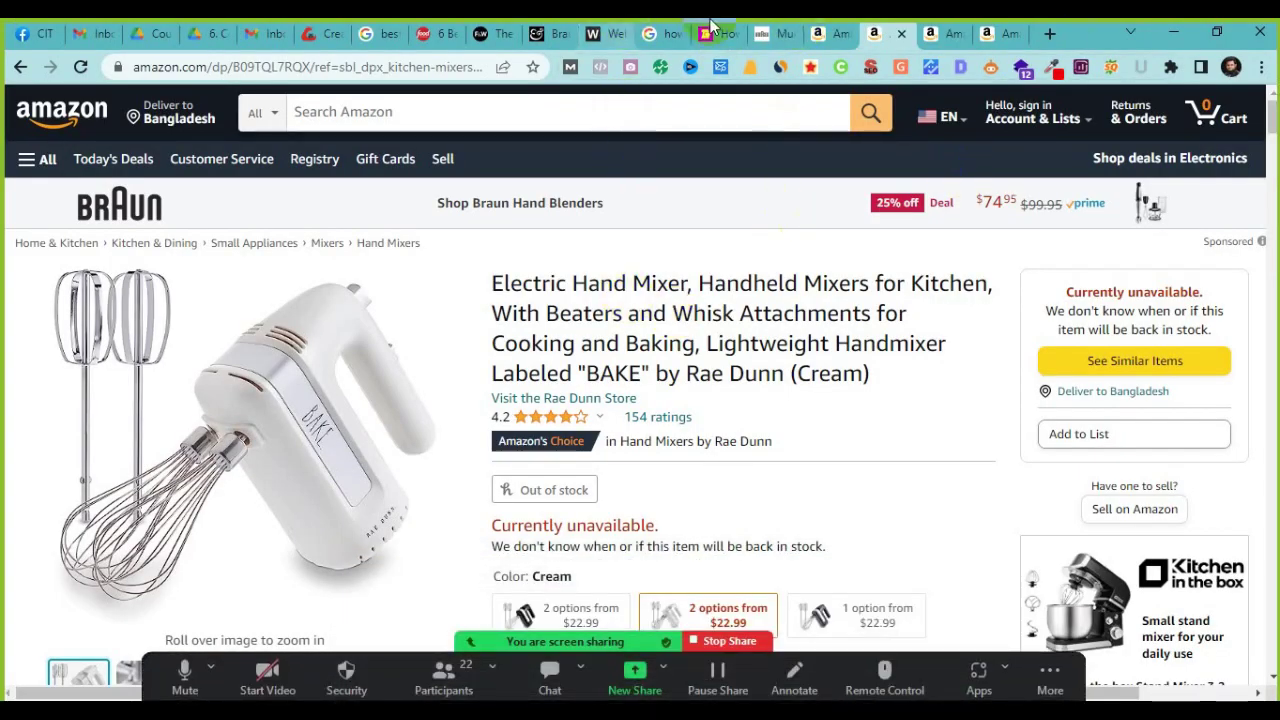
Step: Switch to the Food & Wine best hand mixers article in the browser and highlight the FAQ heading with its first question
click(503, 27)
scroll(335, 405, down, 4)
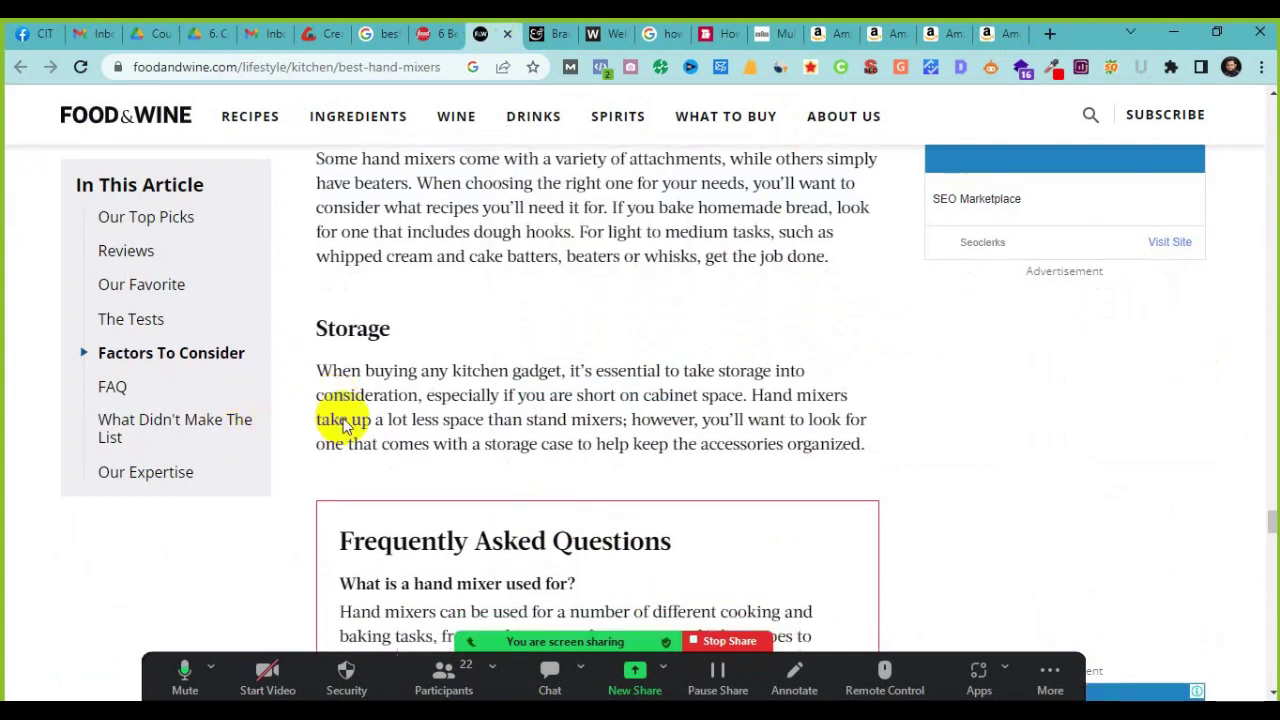
scroll(390, 275, up, 1)
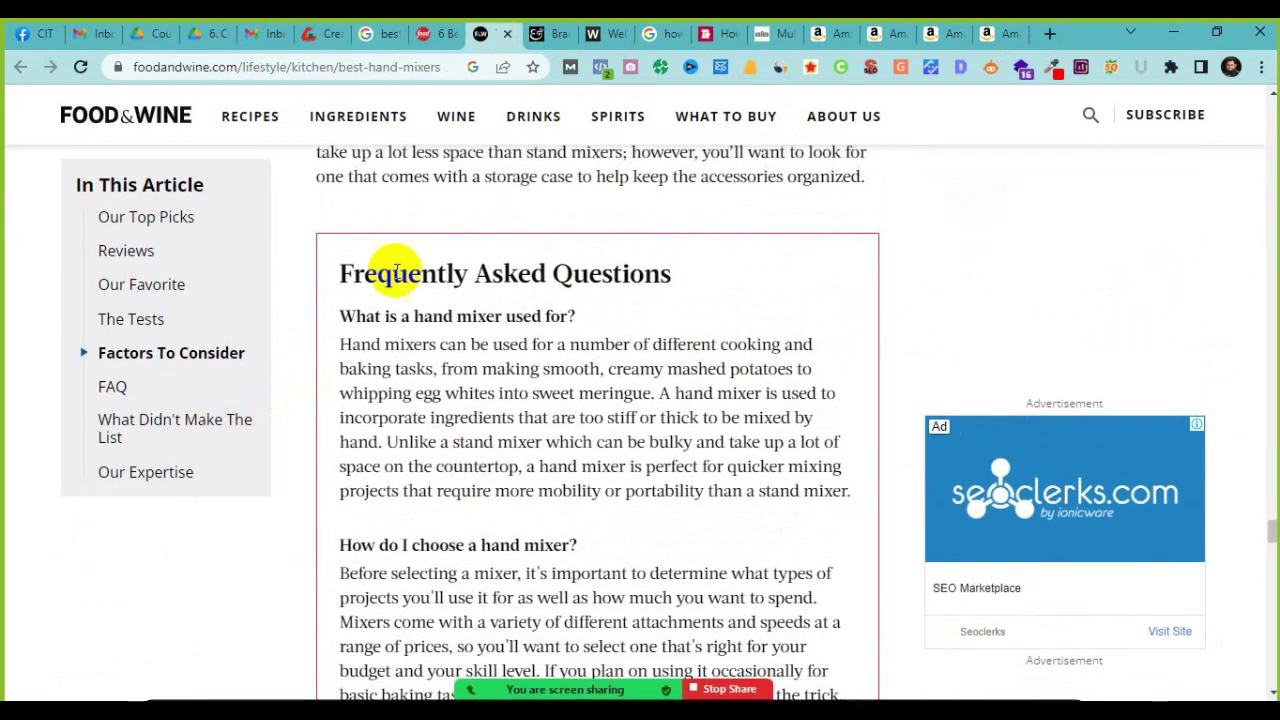
drag(346, 278, 714, 305)
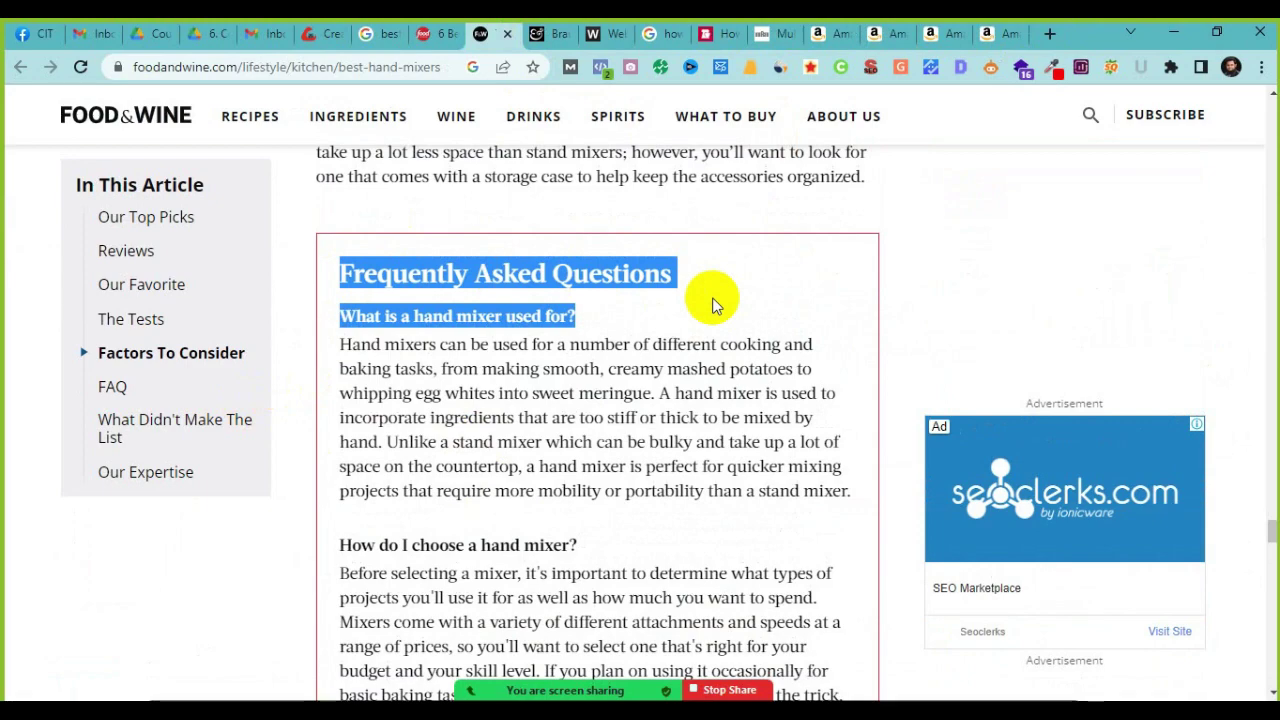
Step: Skim the article's testing and FAQ sections and highlight part of the question "What is a hand mixer used for?"
scroll(745, 579, up, 15)
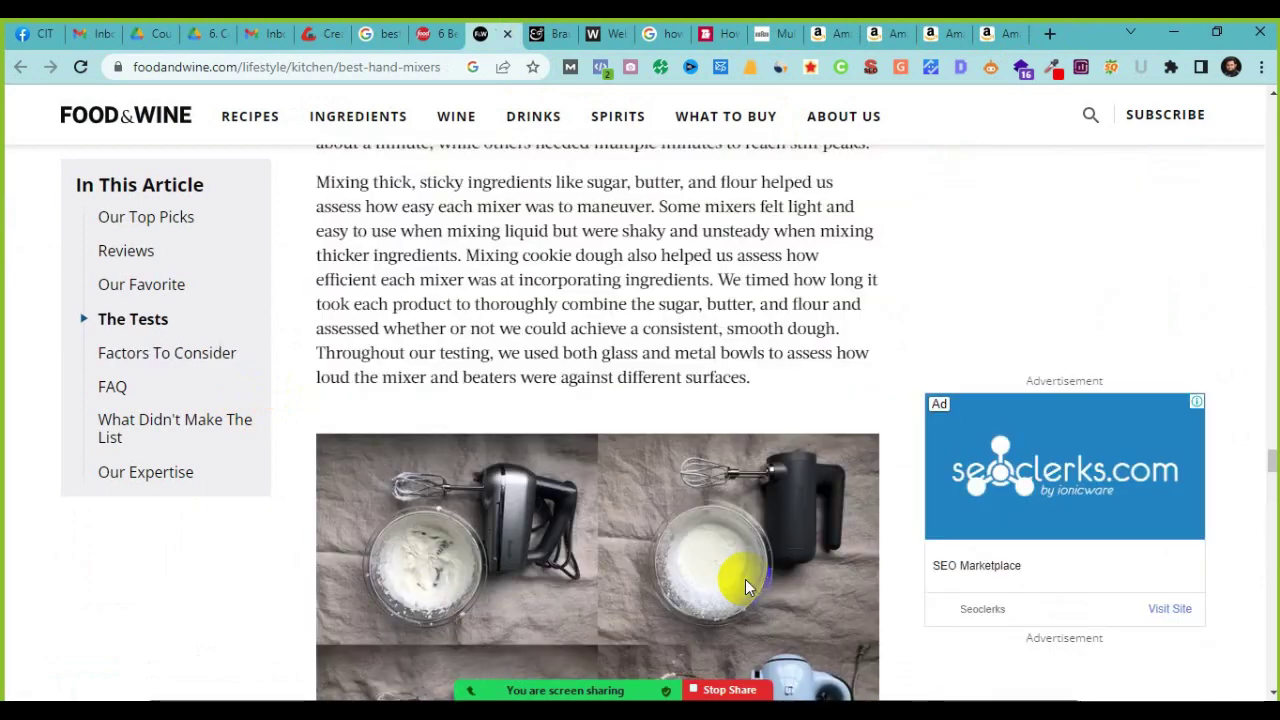
scroll(745, 579, down, 12)
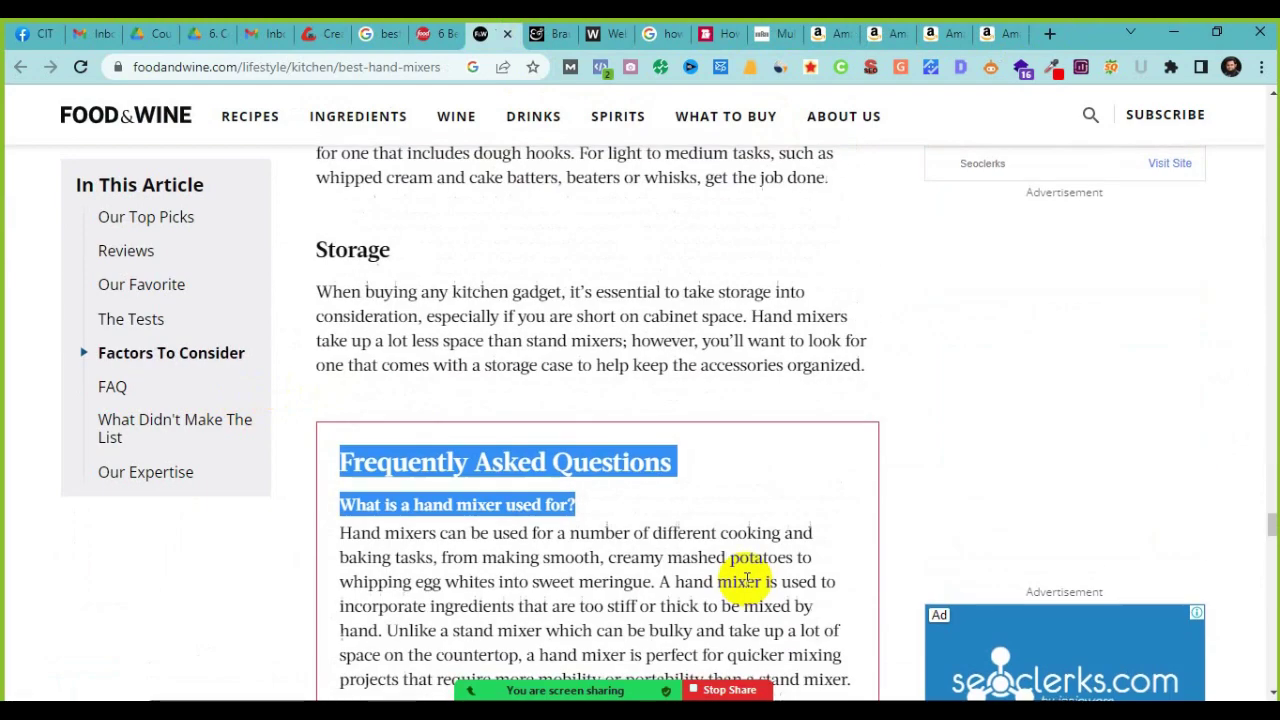
scroll(745, 579, down, 3)
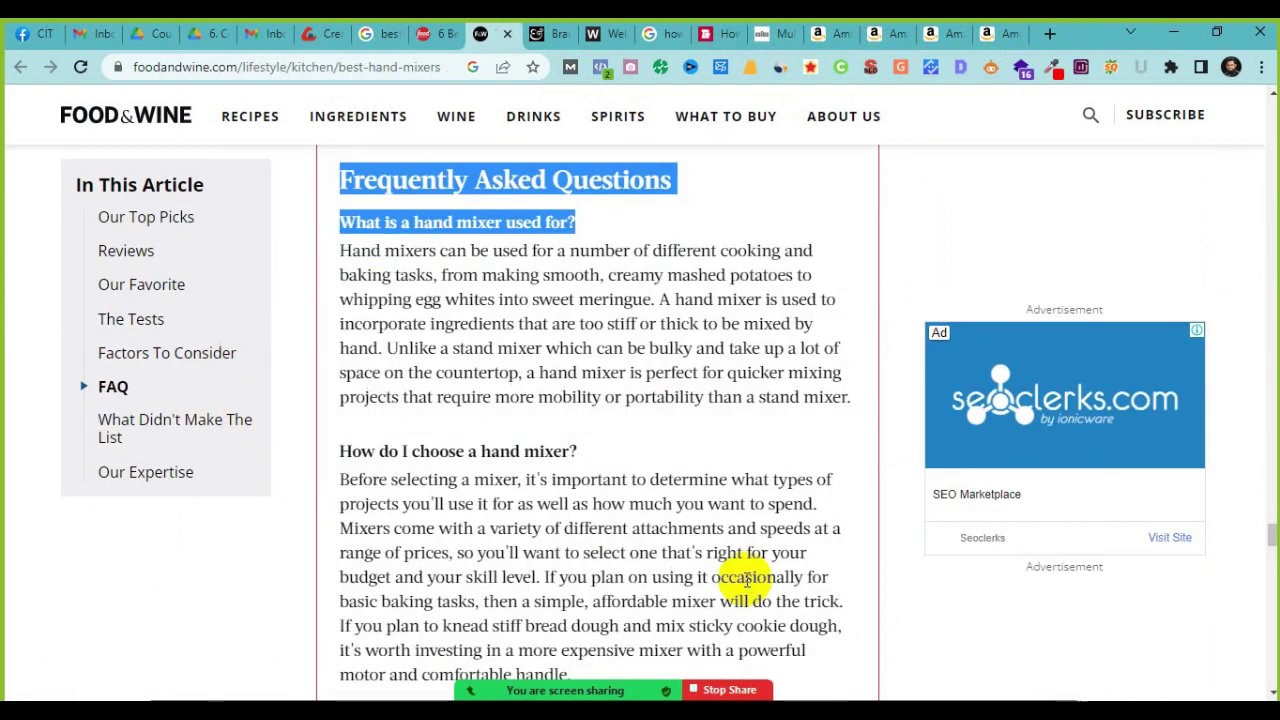
click(410, 372)
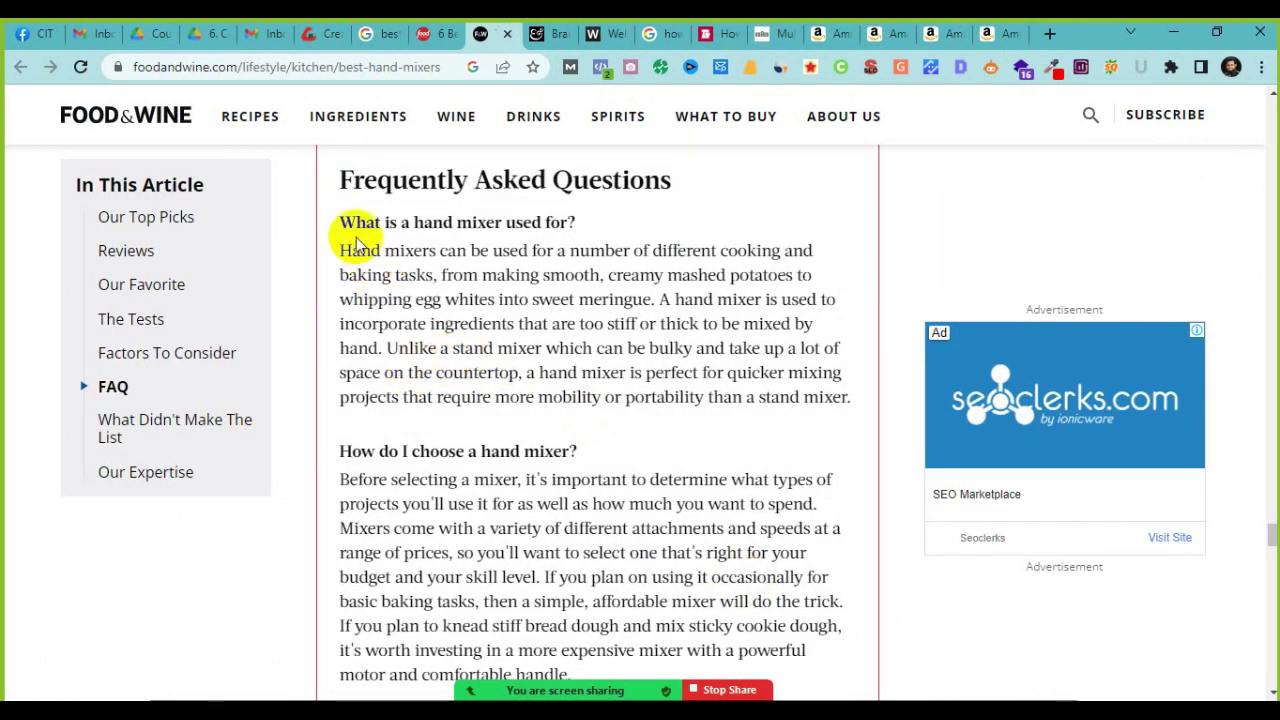
drag(345, 224, 540, 222)
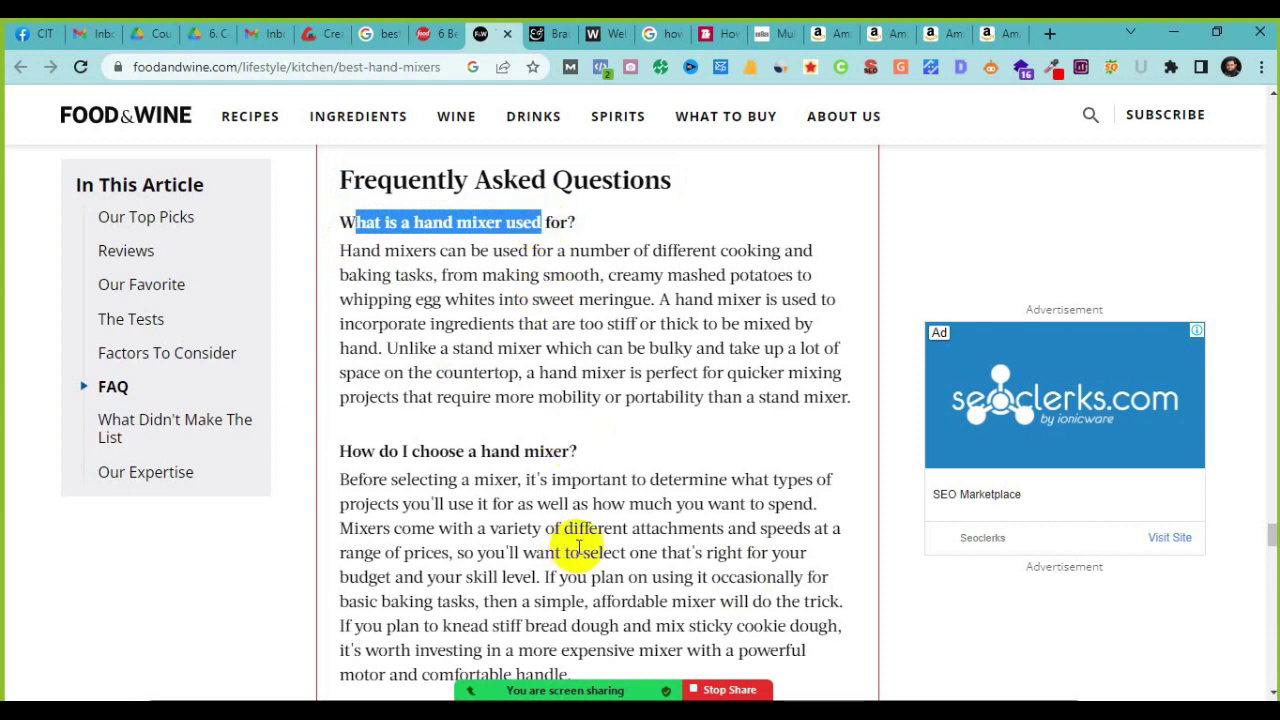
scroll(560, 540, down, 1)
drag(408, 377, 472, 386)
scroll(471, 480, up, 4)
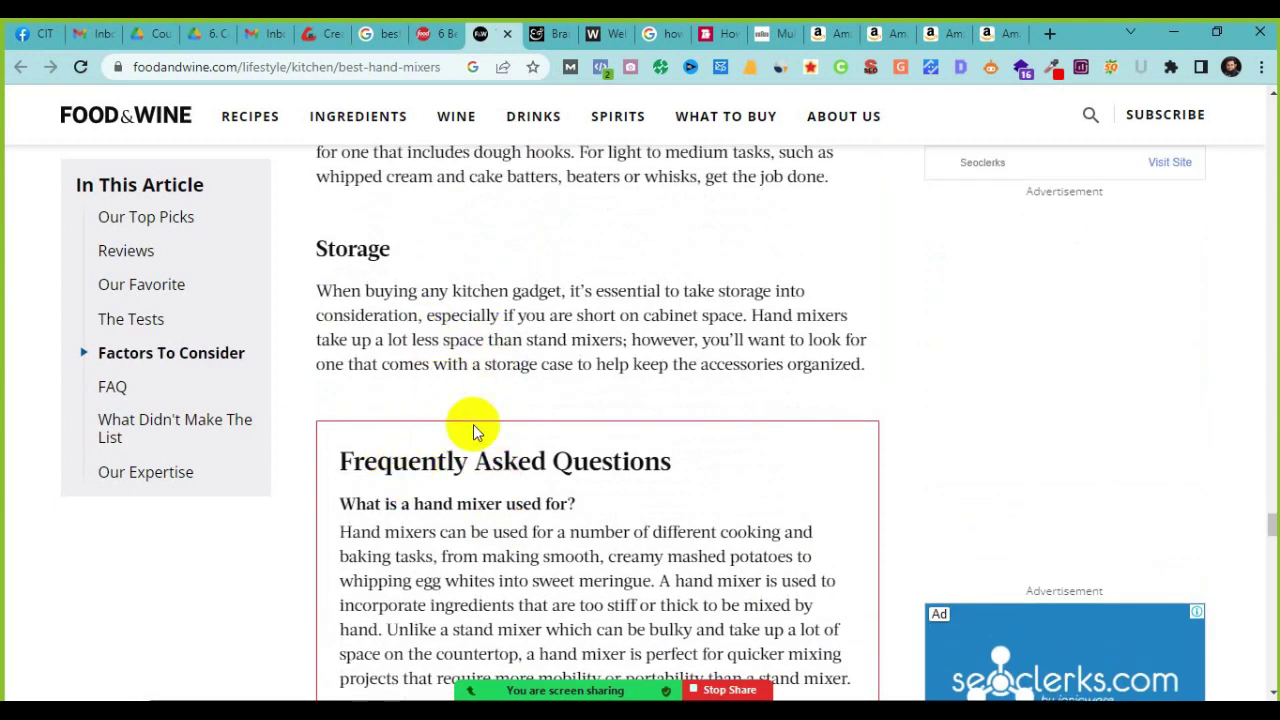
Step: Highlight the "Frequently Asked Questions" heading and look through the questions and answers beneath it
drag(340, 460, 468, 460)
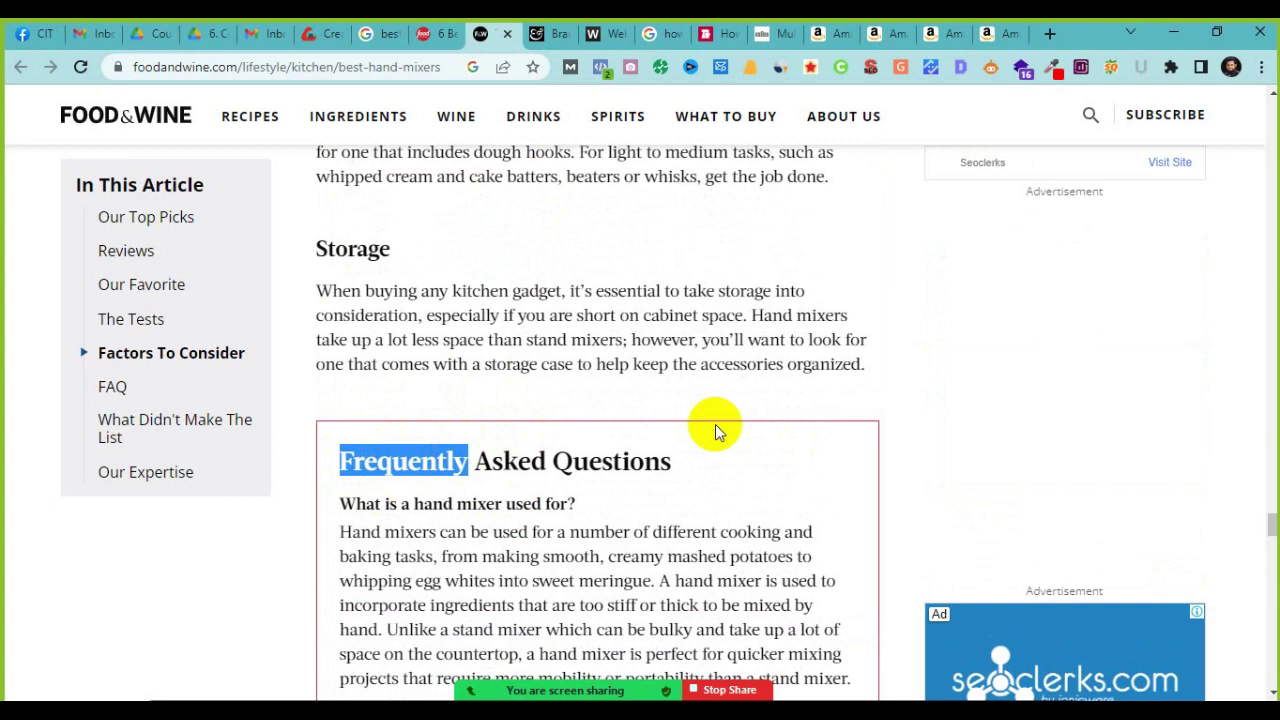
click(480, 462)
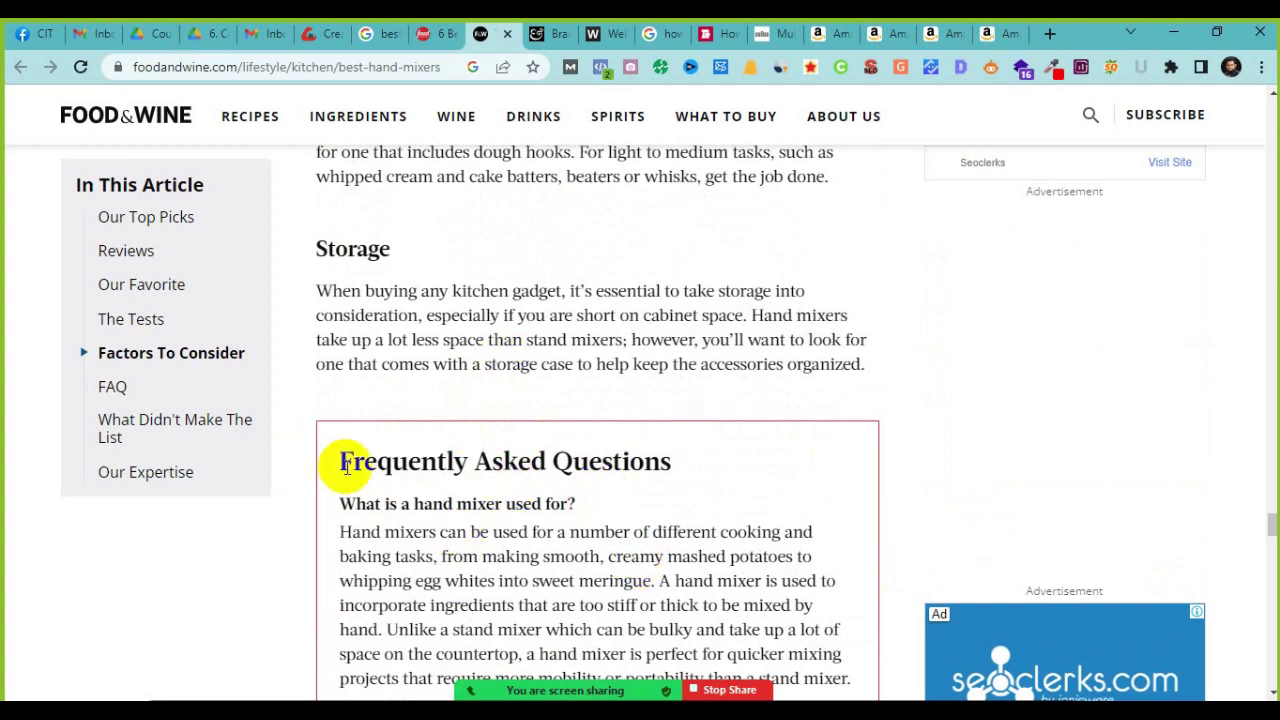
drag(343, 466, 680, 470)
scroll(677, 609, down, 3)
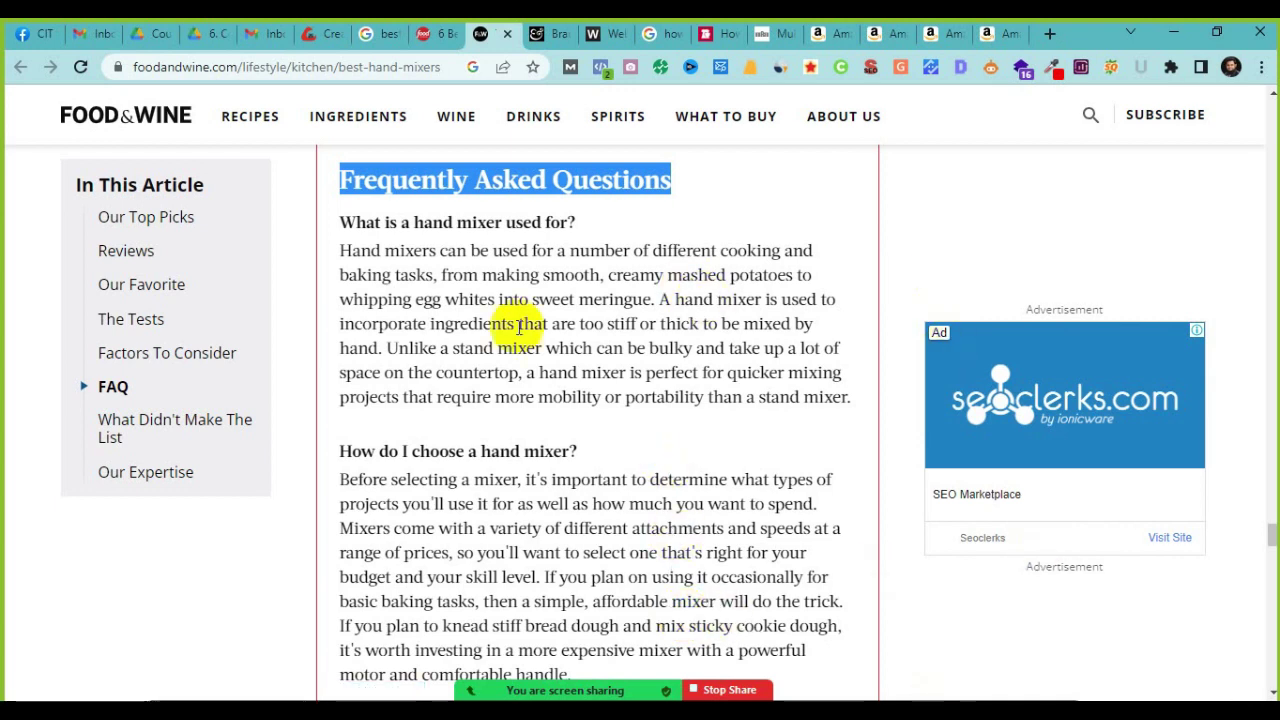
scroll(719, 585, up, 2)
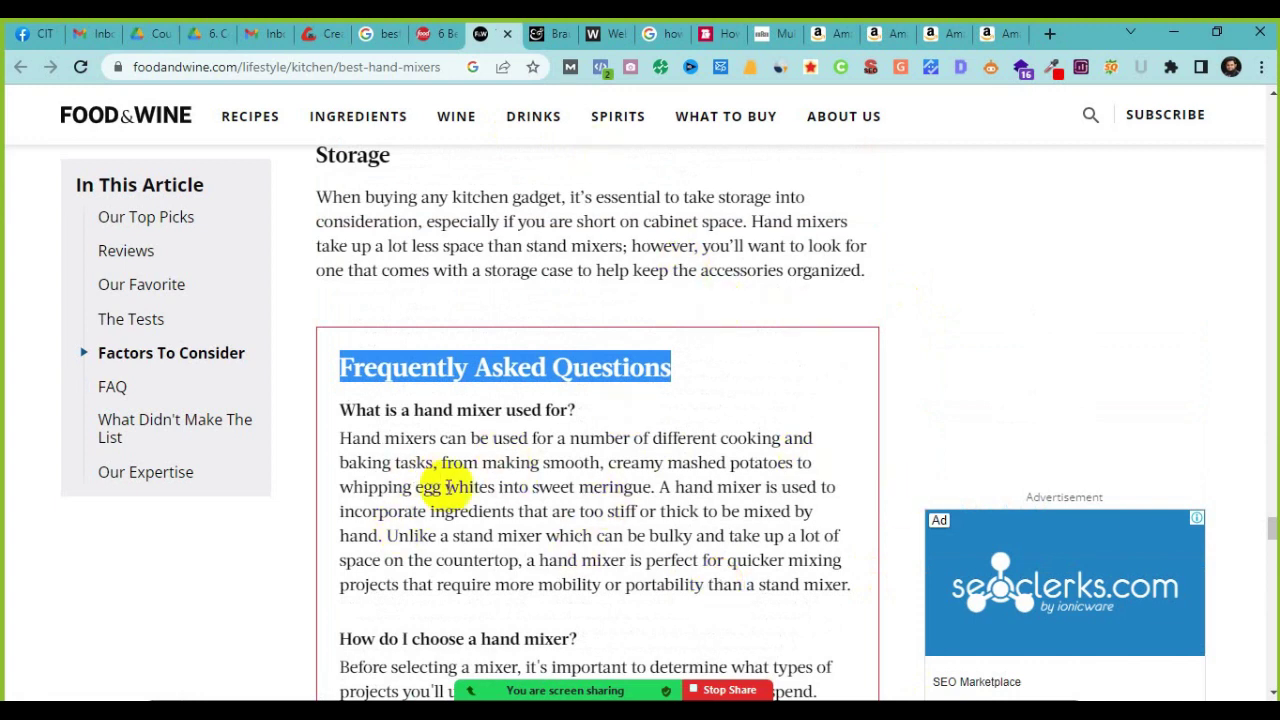
Step: Highlight the questions "What is a hand mixer used for?" and "How do I choose a hand mixer?" in turn
drag(340, 410, 576, 410)
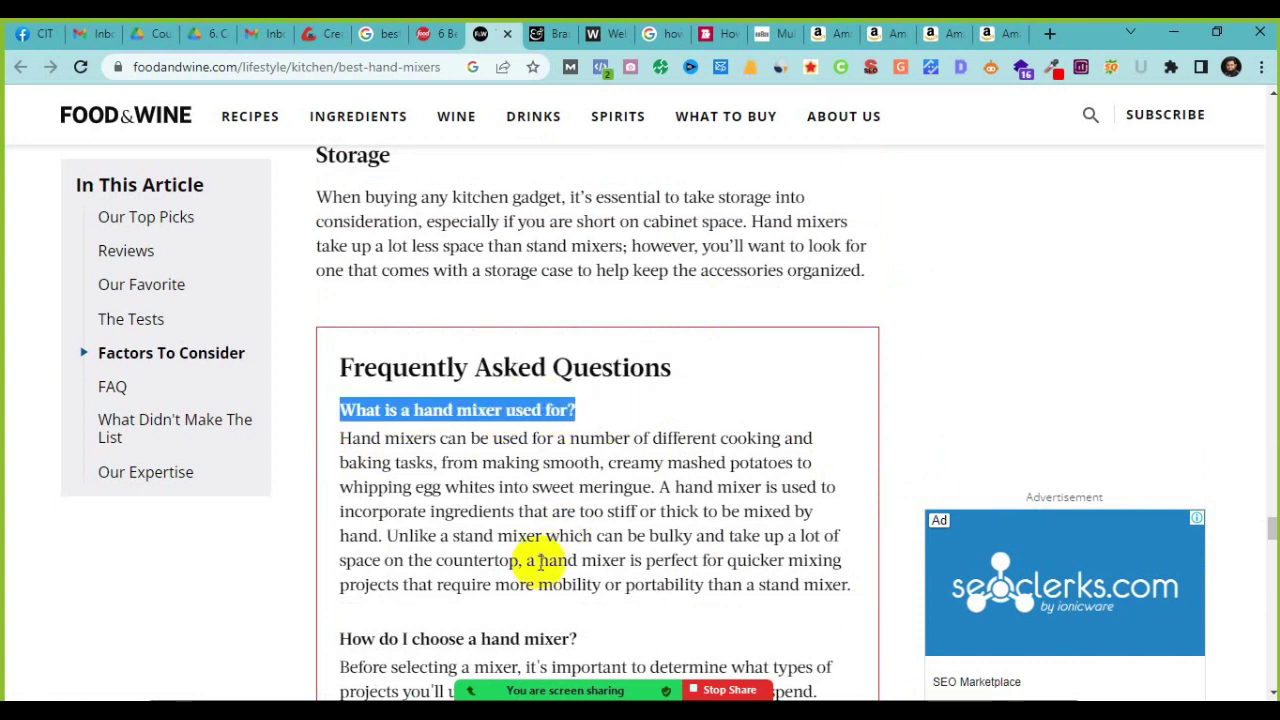
scroll(540, 562, down, 3)
drag(341, 357, 651, 355)
Step: Switch to the Amazon page of the Rae Dunn hand mixer and look through its features, product information and customer reviews
mouse_move(618, 116)
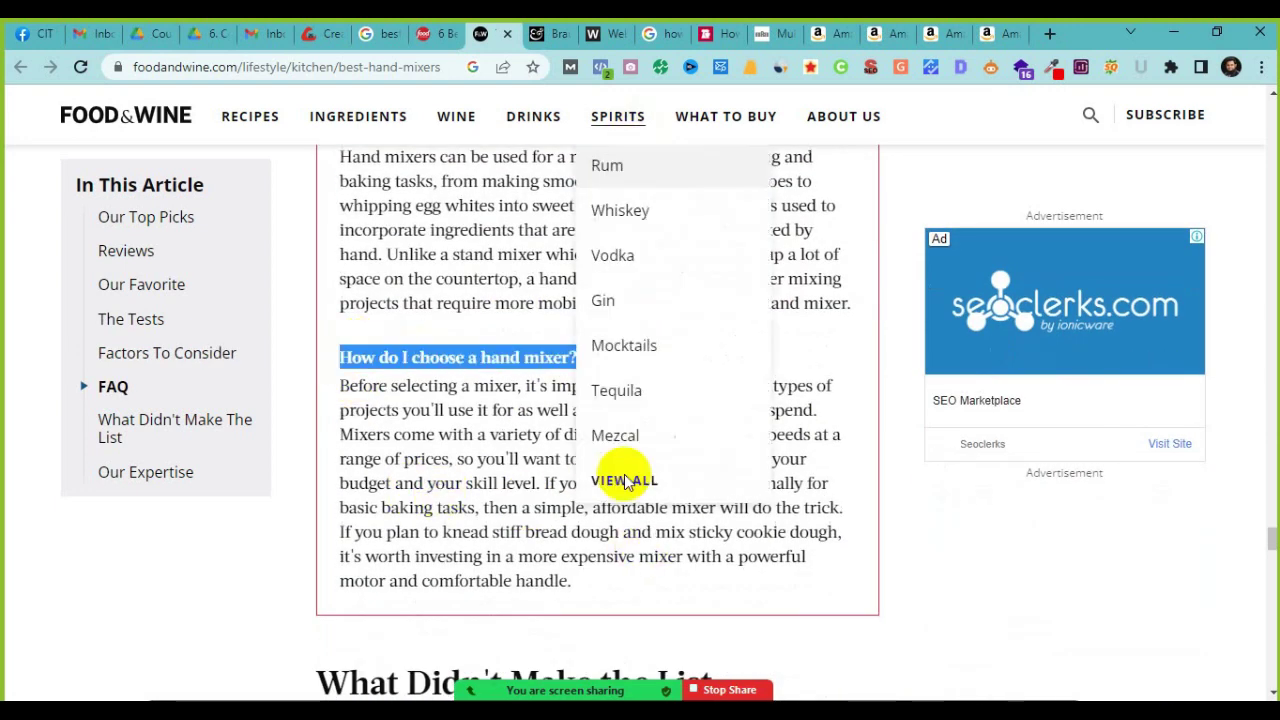
click(818, 33)
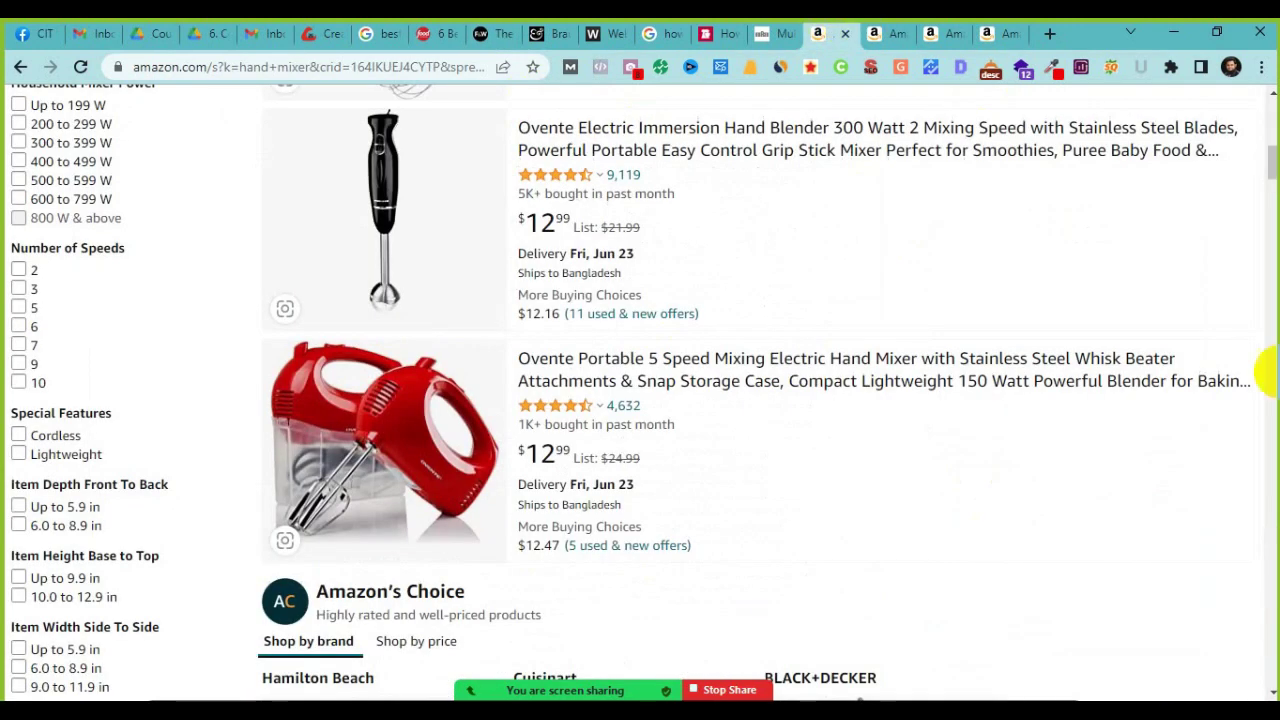
click(880, 33)
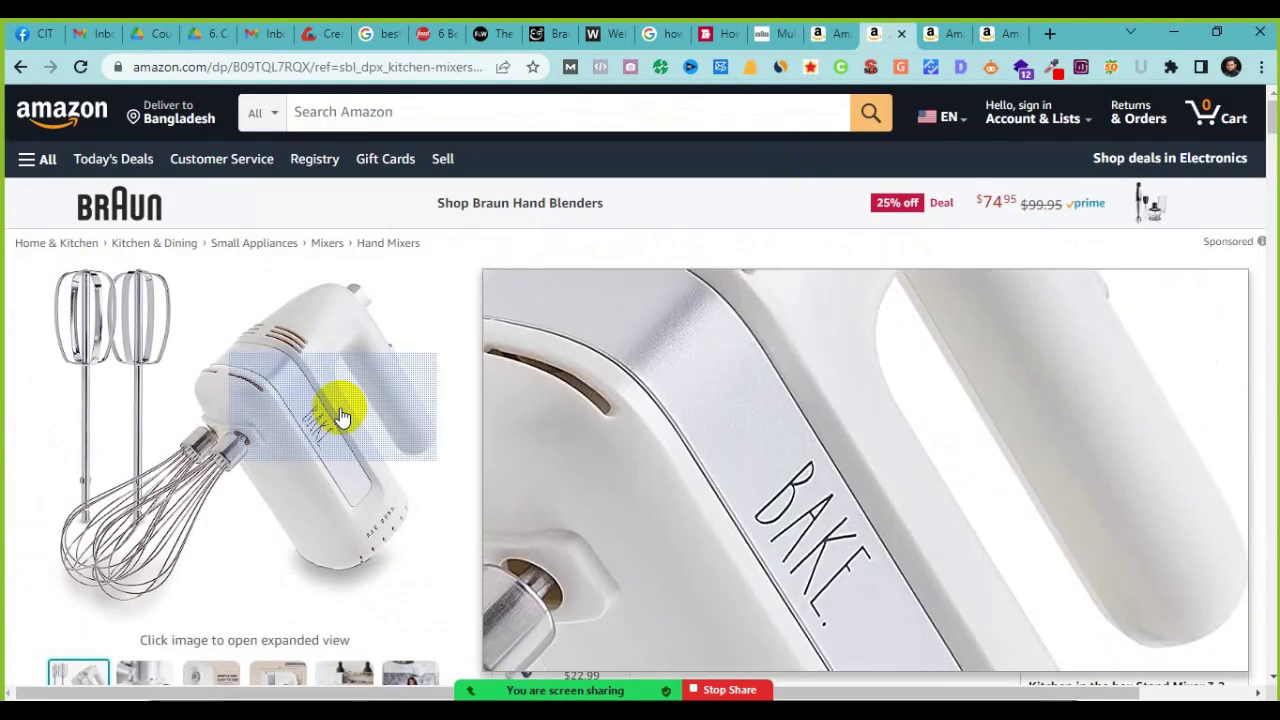
scroll(166, 555, down, 15)
scroll(168, 560, down, 20)
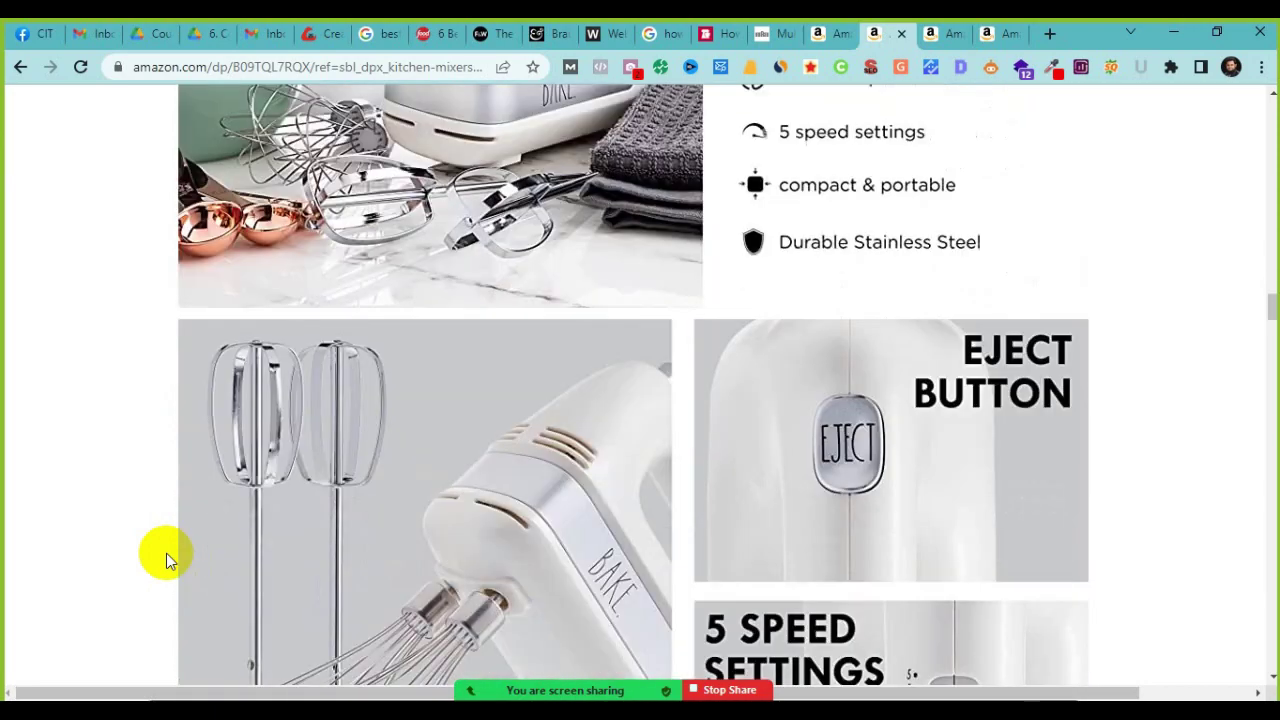
scroll(166, 560, down, 20)
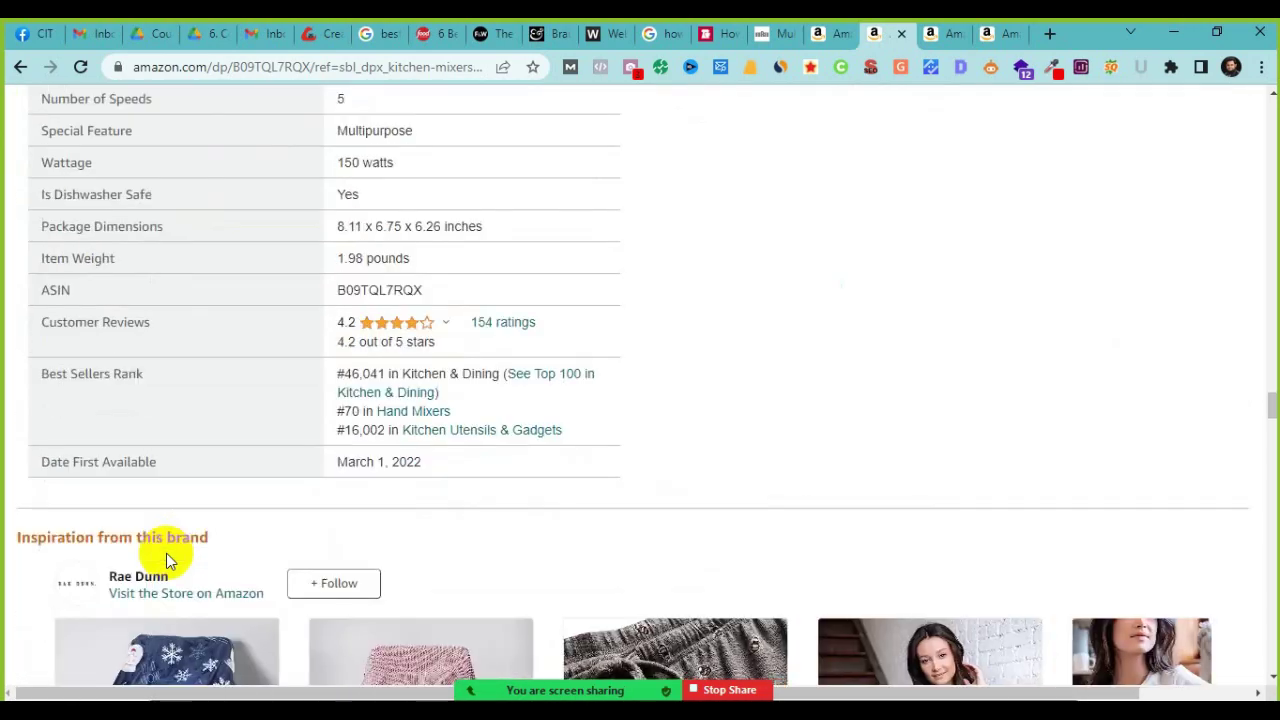
scroll(166, 560, down, 10)
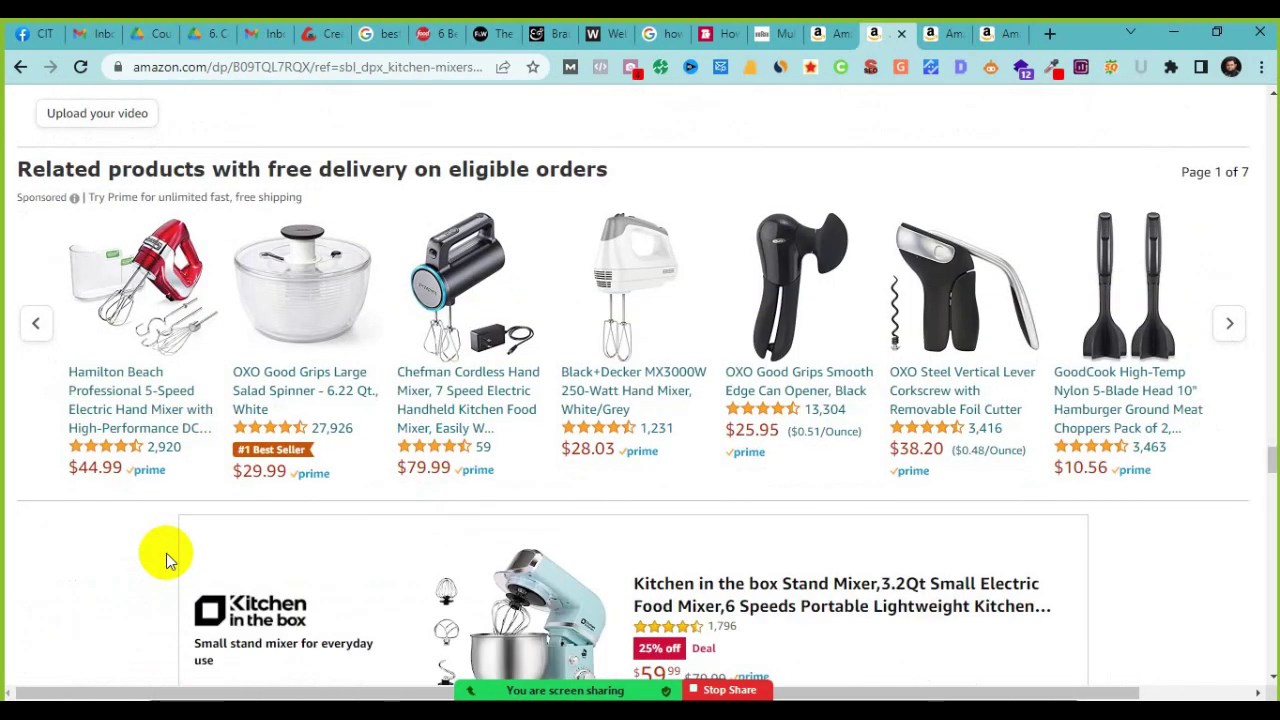
scroll(166, 560, down, 20)
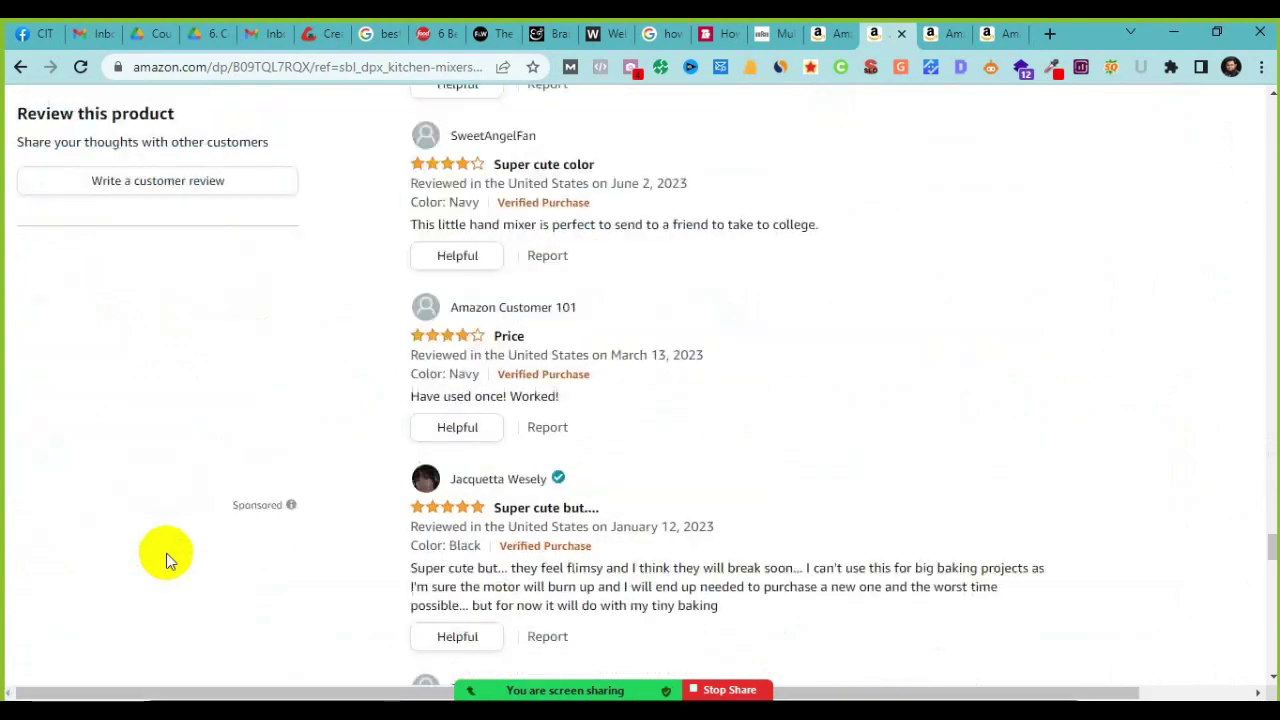
scroll(166, 560, down, 4)
scroll(166, 560, up, 8)
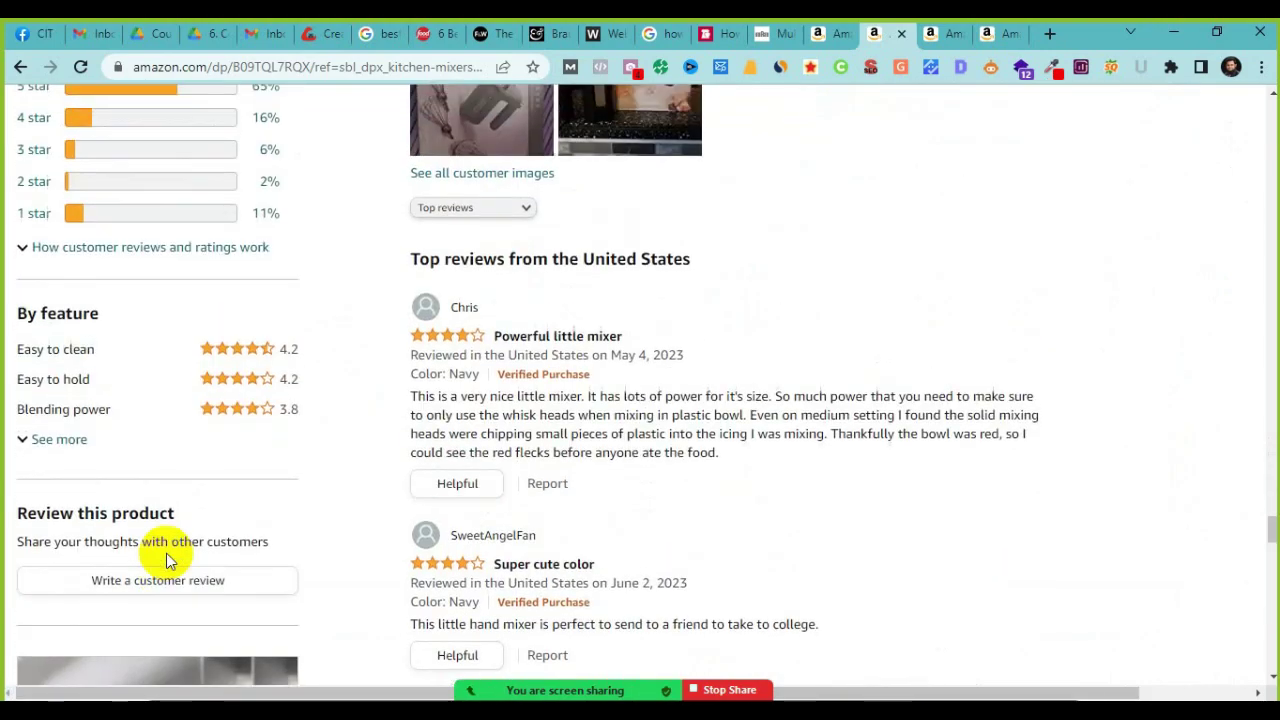
scroll(166, 560, up, 12)
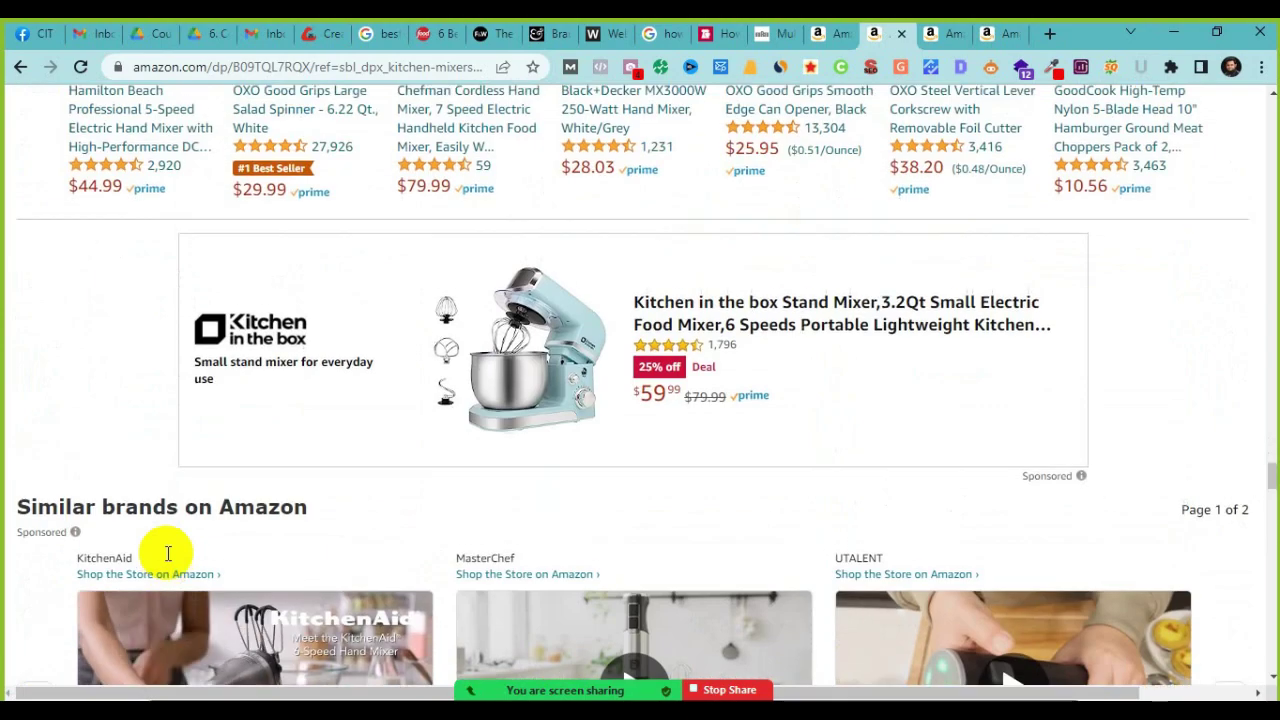
scroll(168, 553, up, 4)
Step: Switch to the Amazon page of the Ovente HS560B immersion hand blender and look through its features, comparison table, questions and reviews
click(443, 462)
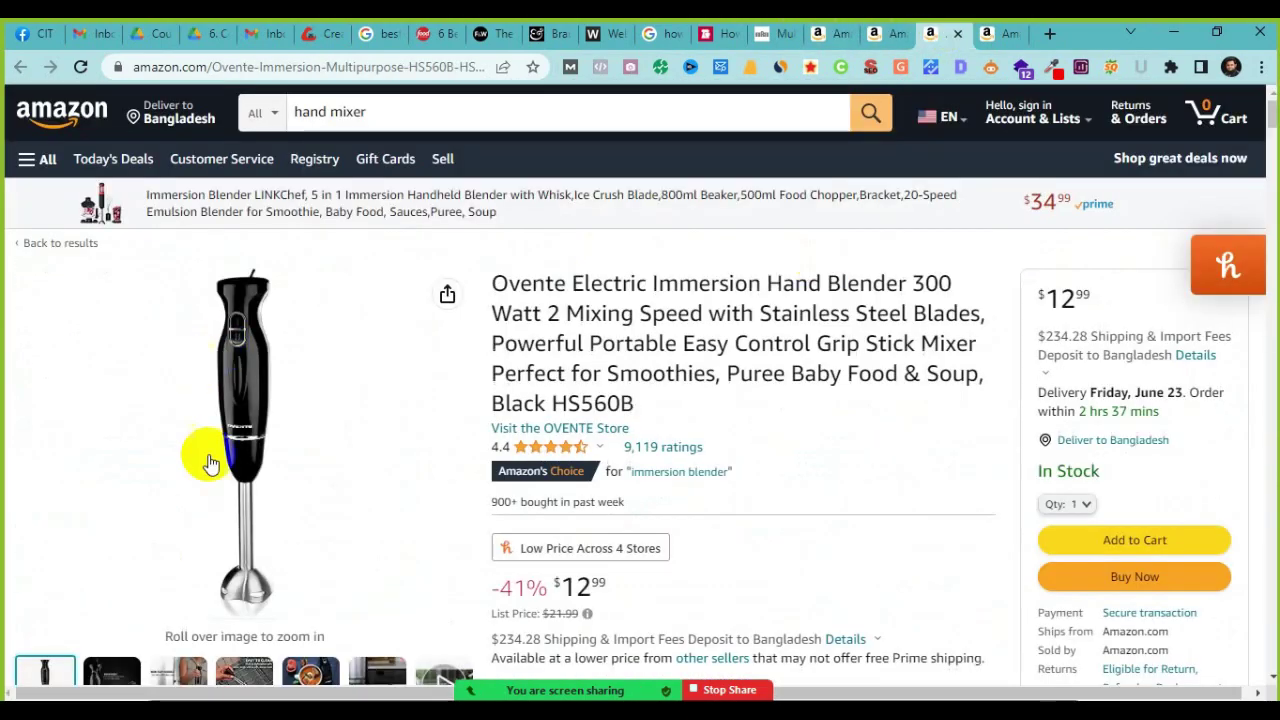
scroll(160, 470, down, 20)
scroll(3, 562, down, 15)
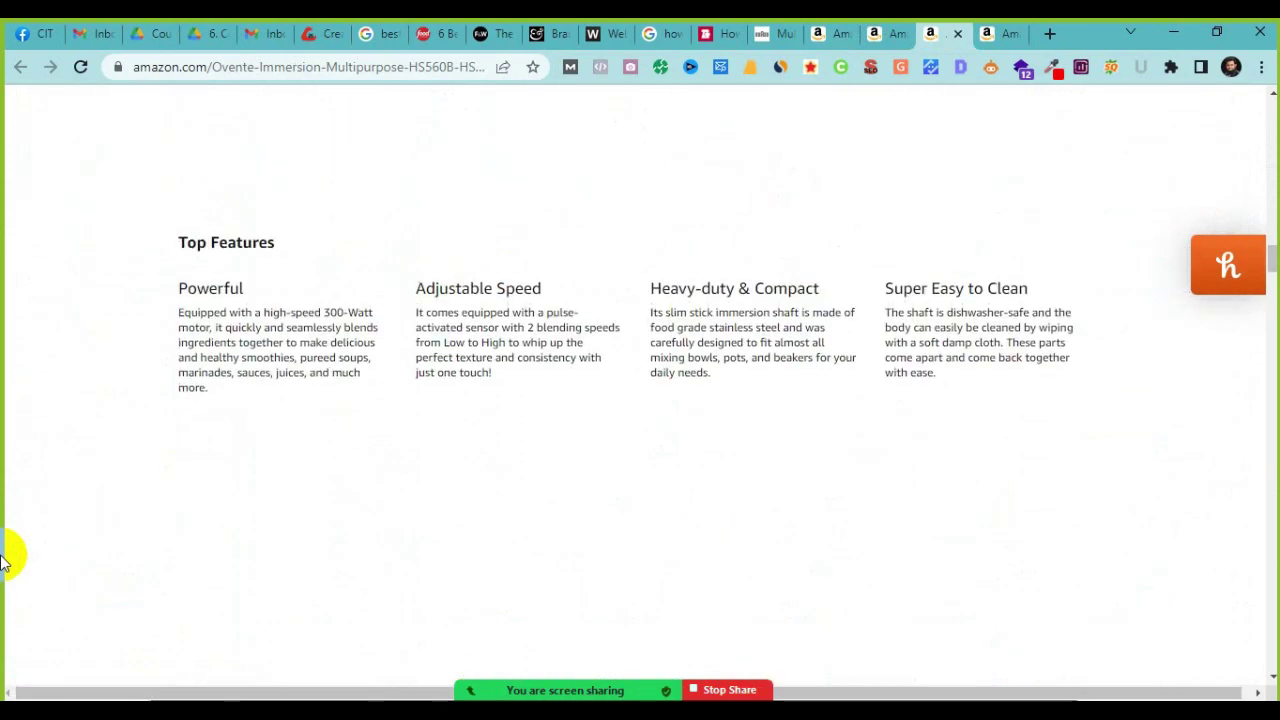
scroll(3, 562, up, 3)
scroll(3, 562, down, 7)
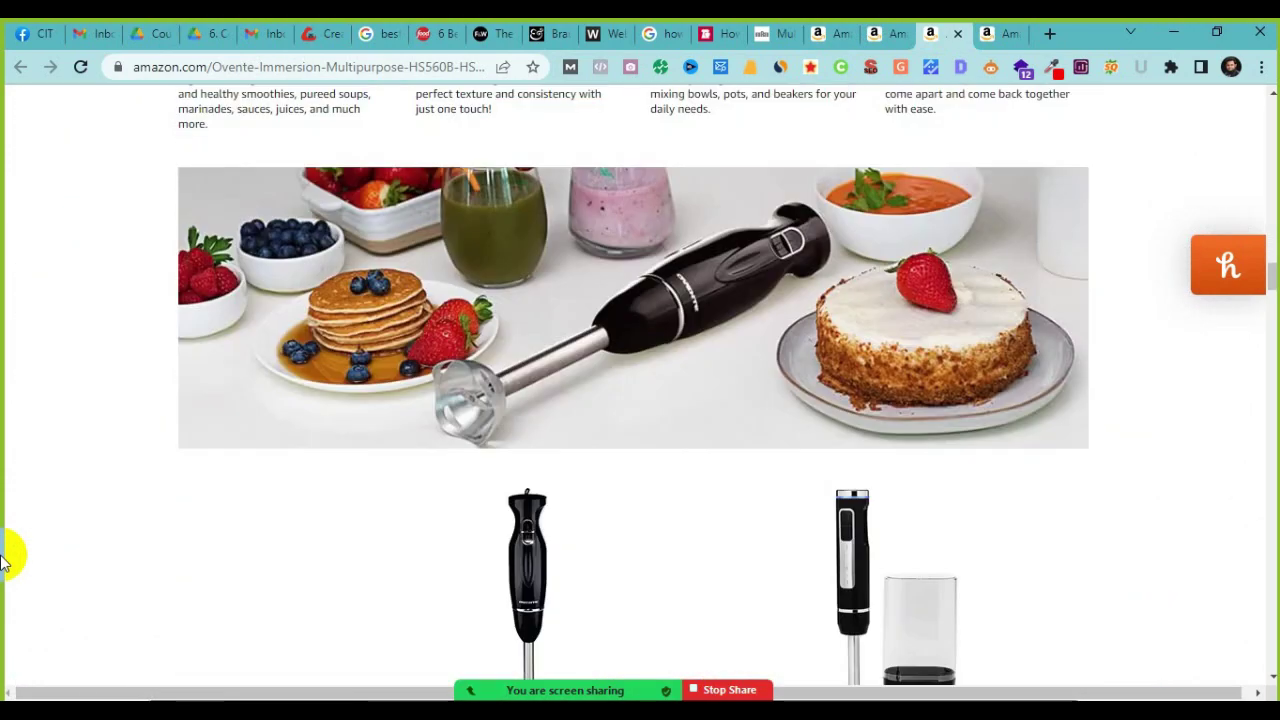
scroll(3, 562, down, 12)
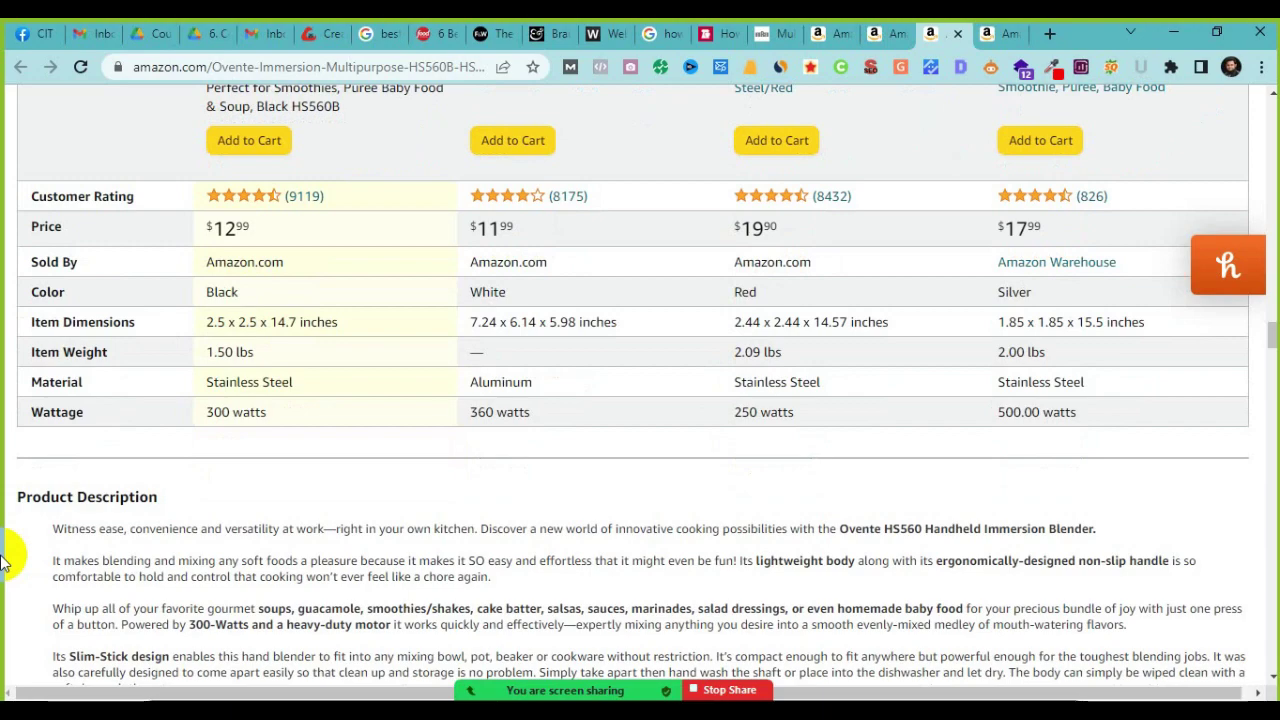
scroll(3, 562, down, 8)
scroll(3, 560, down, 15)
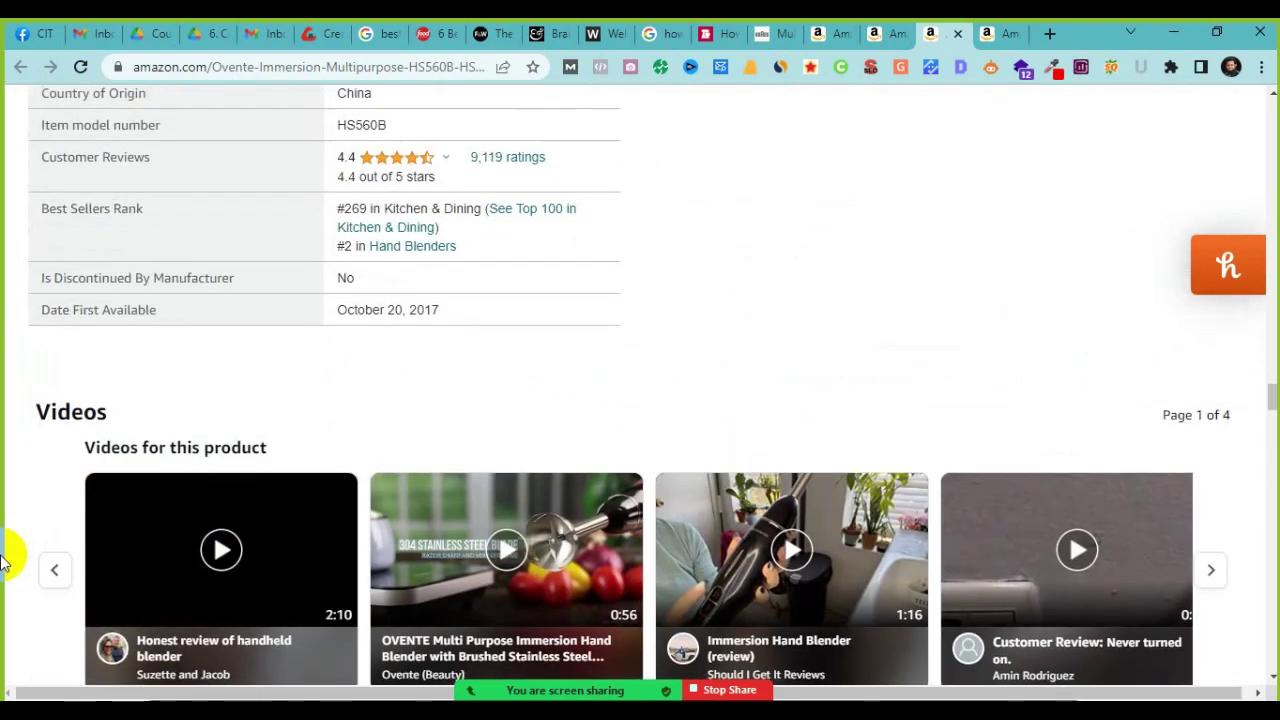
scroll(3, 560, down, 7)
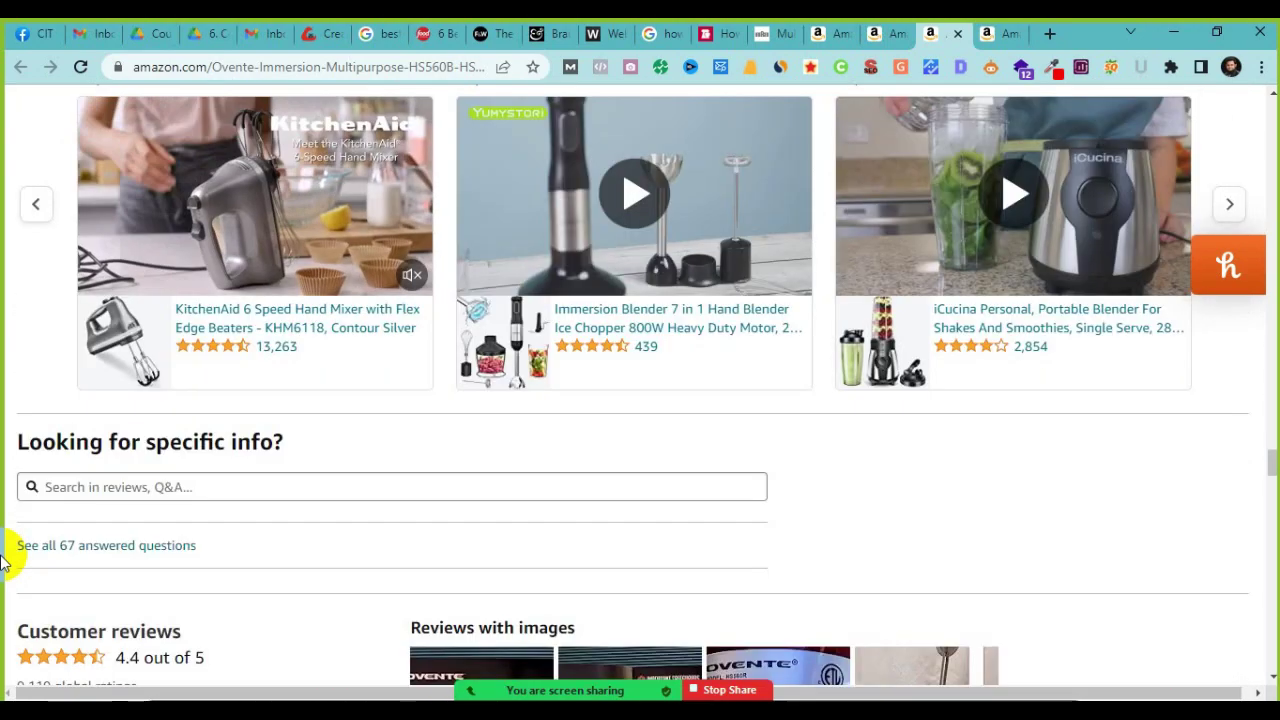
scroll(3, 560, down, 10)
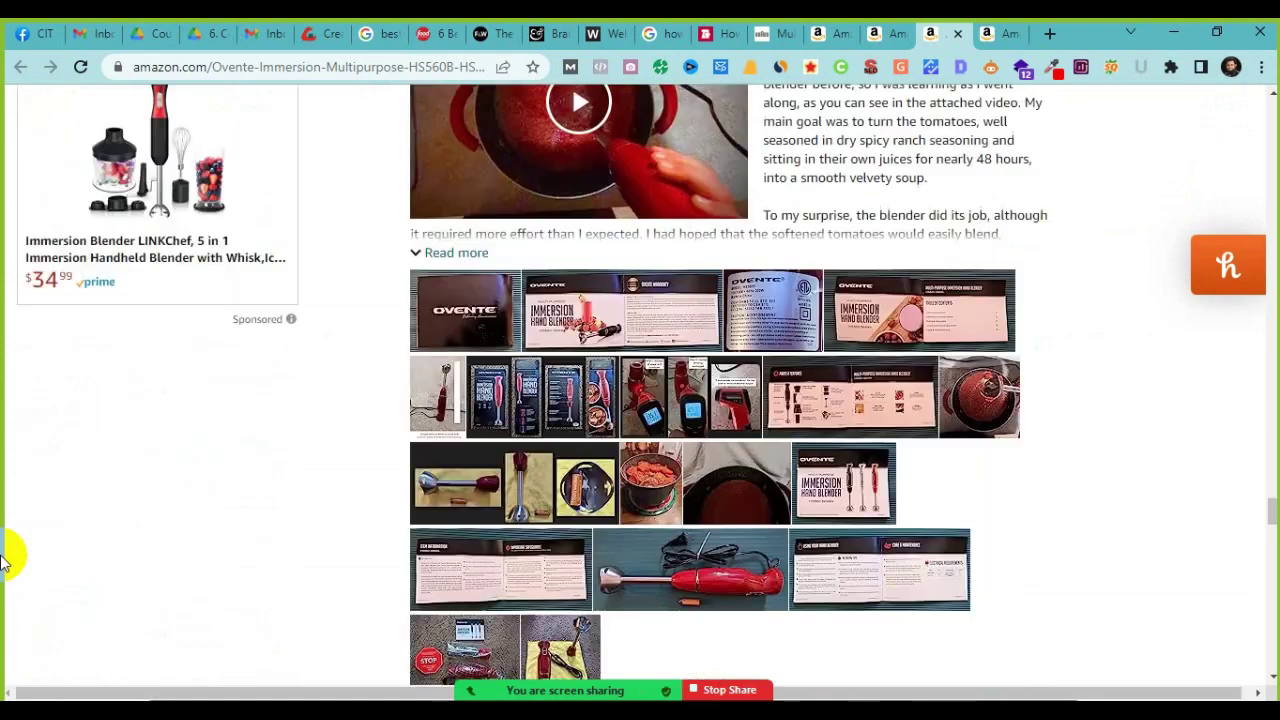
Step: Switch to the Amazon page of the Ovente portable 5-speed hand mixer and examine its model comparison, description and product information
click(1008, 30)
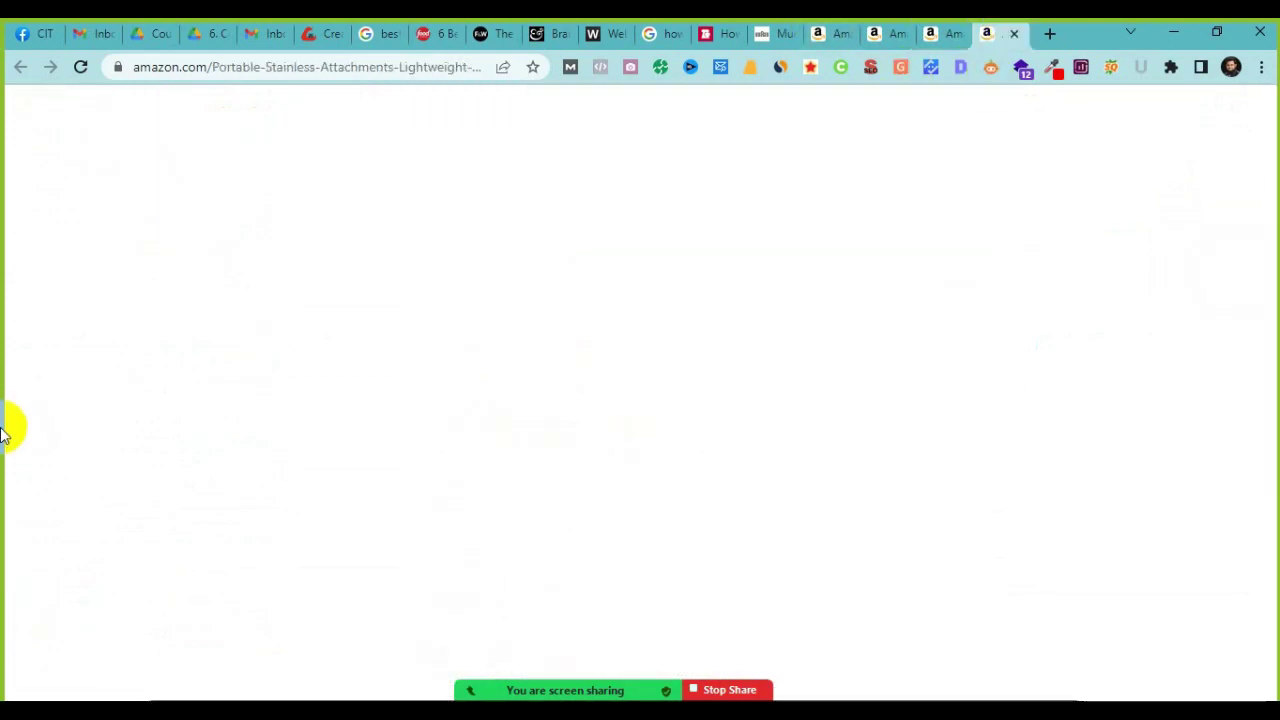
scroll(3, 435, down, 12)
scroll(5, 440, down, 15)
scroll(5, 440, down, 10)
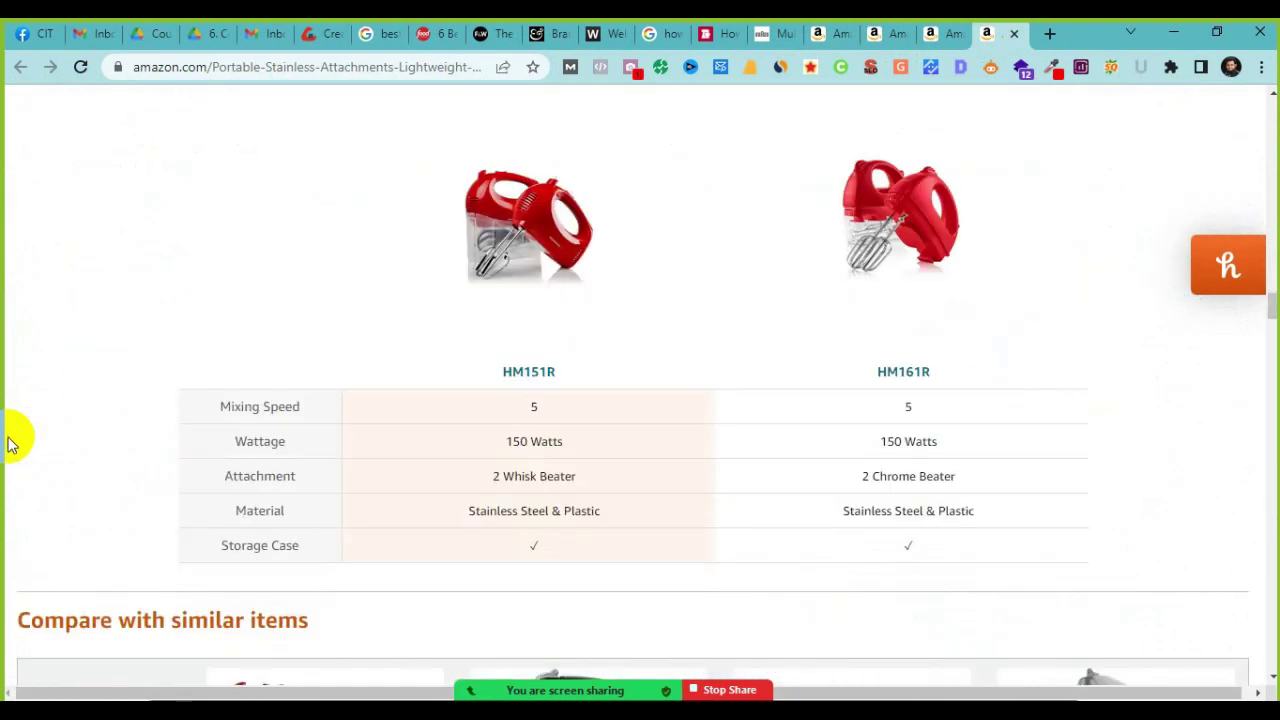
scroll(10, 440, down, 12)
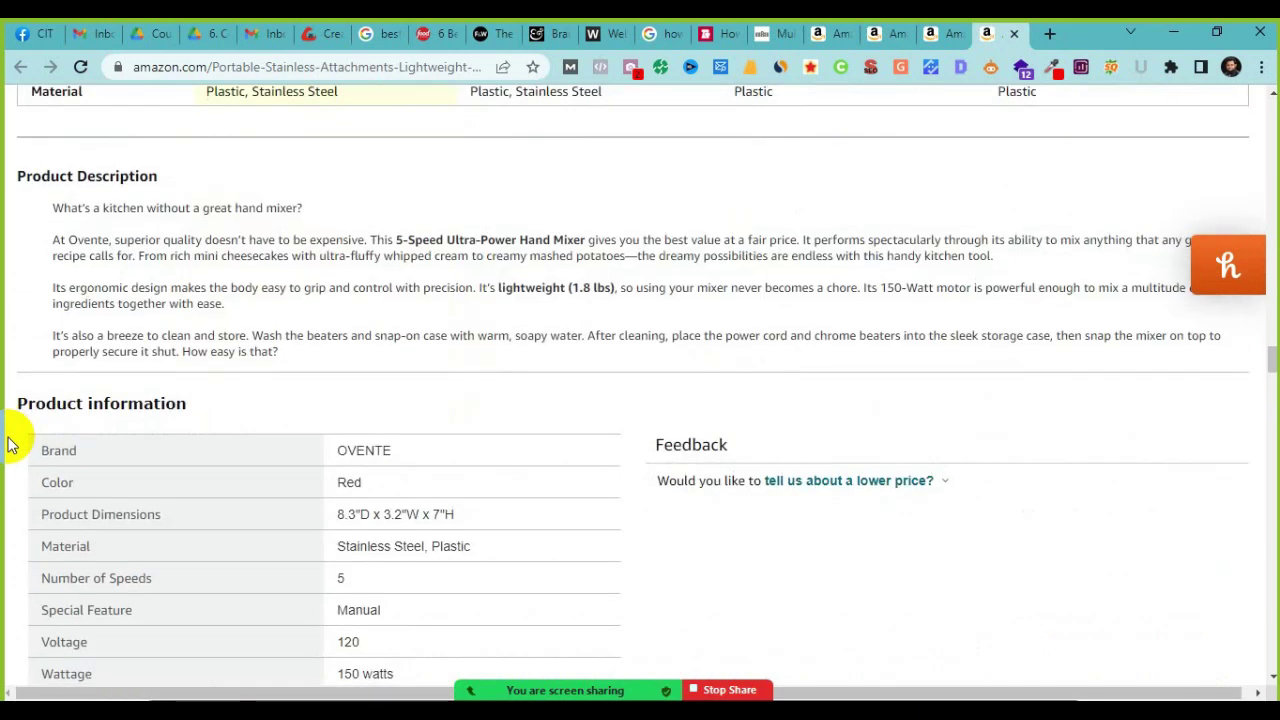
scroll(8, 440, down, 10)
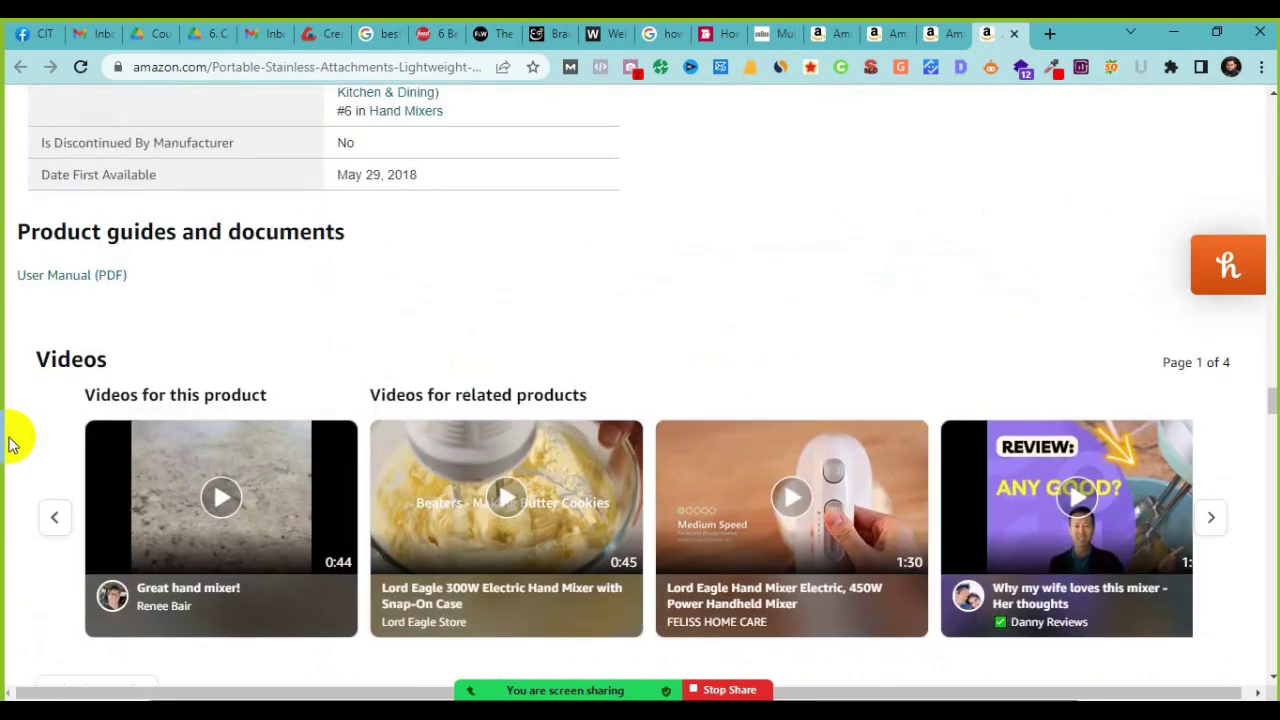
scroll(10, 440, down, 15)
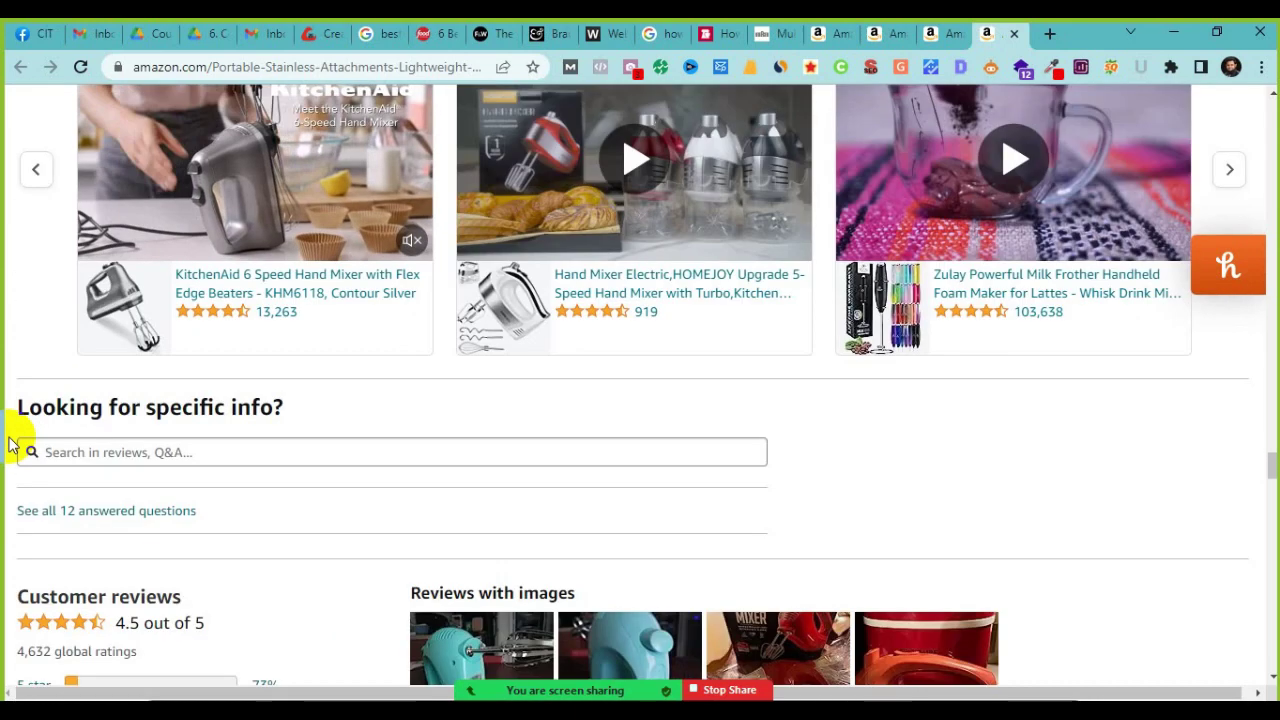
Step: Examine the Ovente hand mixer's customer reviews, feature ratings and review topics
scroll(10, 445, down, 12)
scroll(12, 443, down, 15)
scroll(12, 443, up, 15)
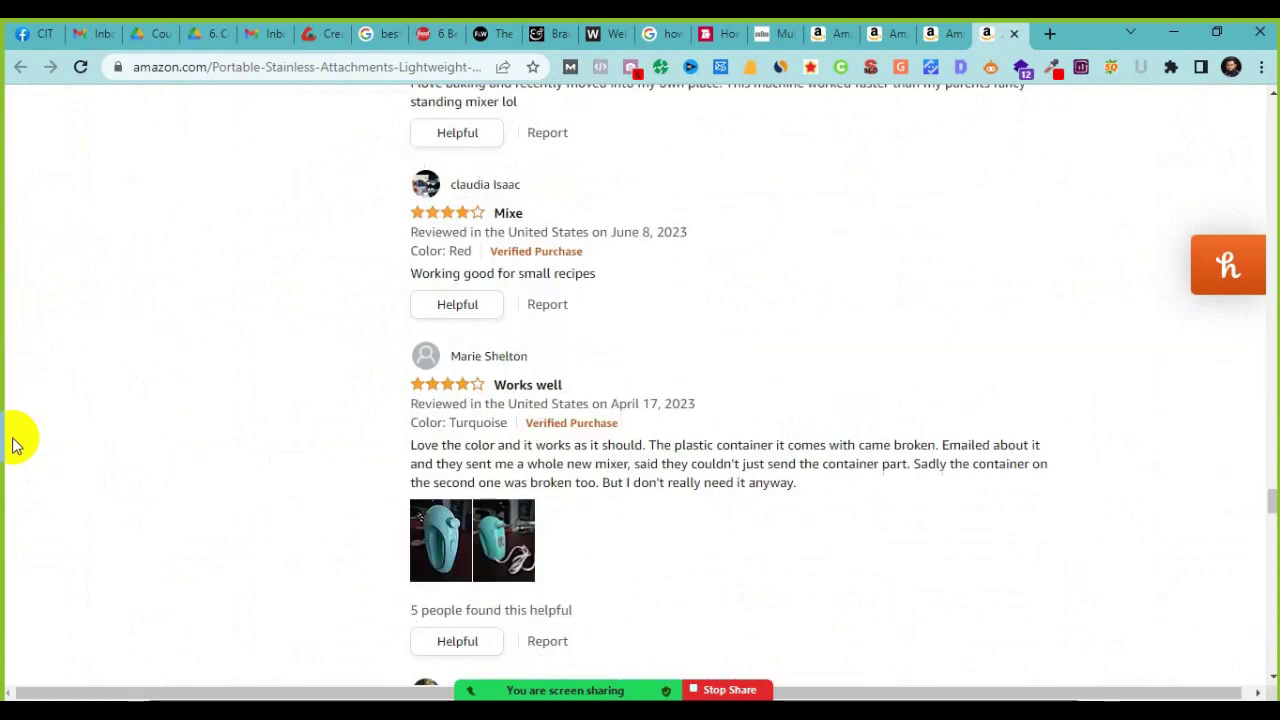
scroll(14, 445, up, 15)
scroll(14, 444, down, 15)
scroll(12, 450, down, 3)
scroll(12, 450, up, 4)
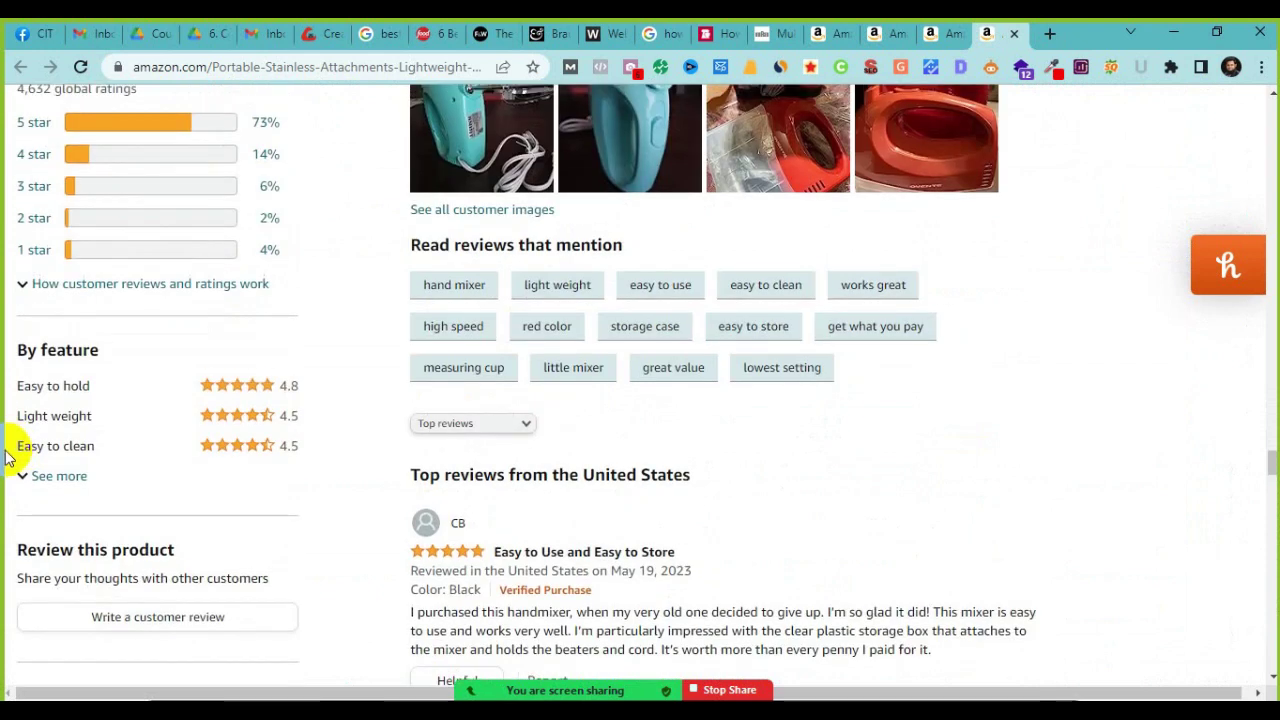
scroll(188, 397, up, 15)
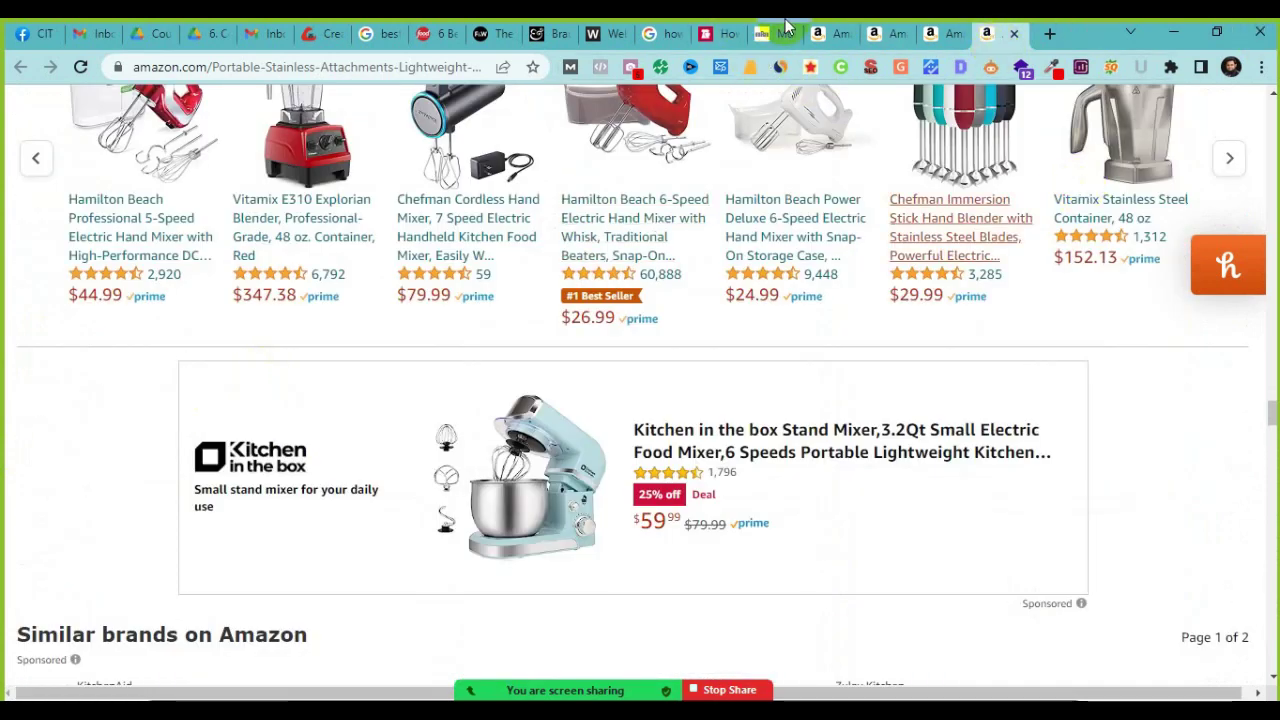
Step: Switch to the Google results for "how to wash hand mixer" and expand the first three "People also ask" questions
click(664, 36)
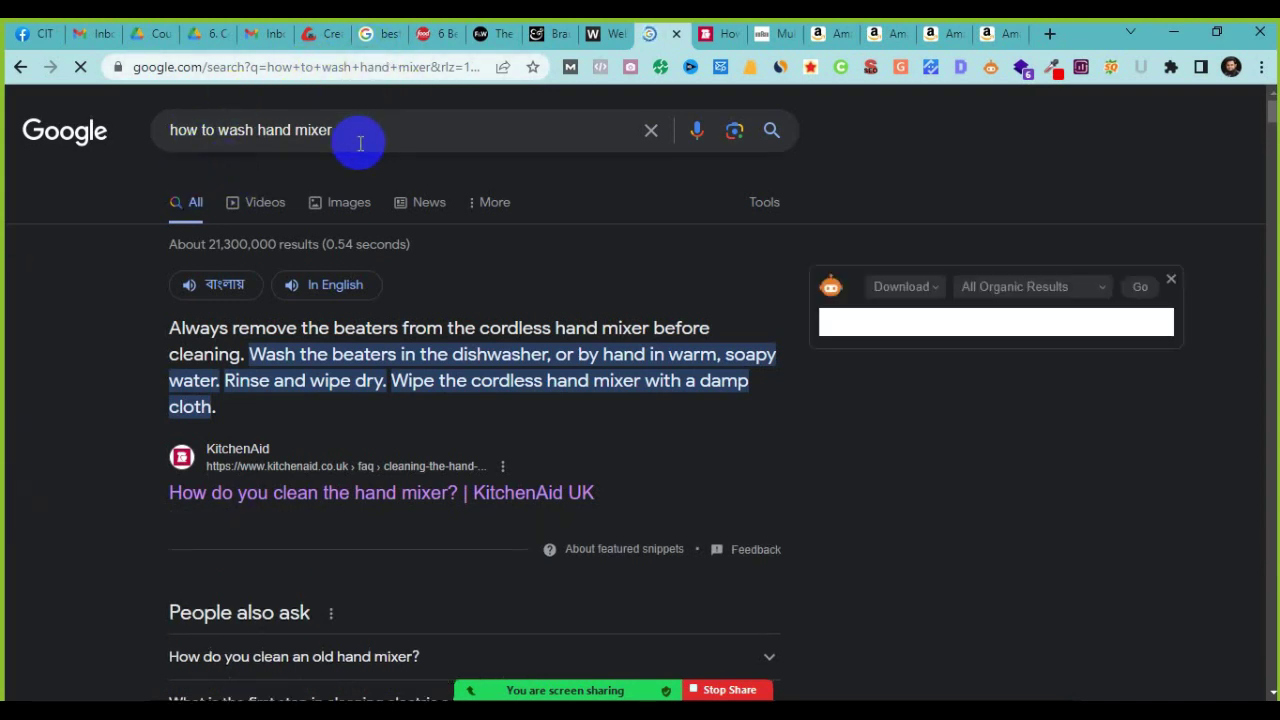
scroll(116, 420, down, 3)
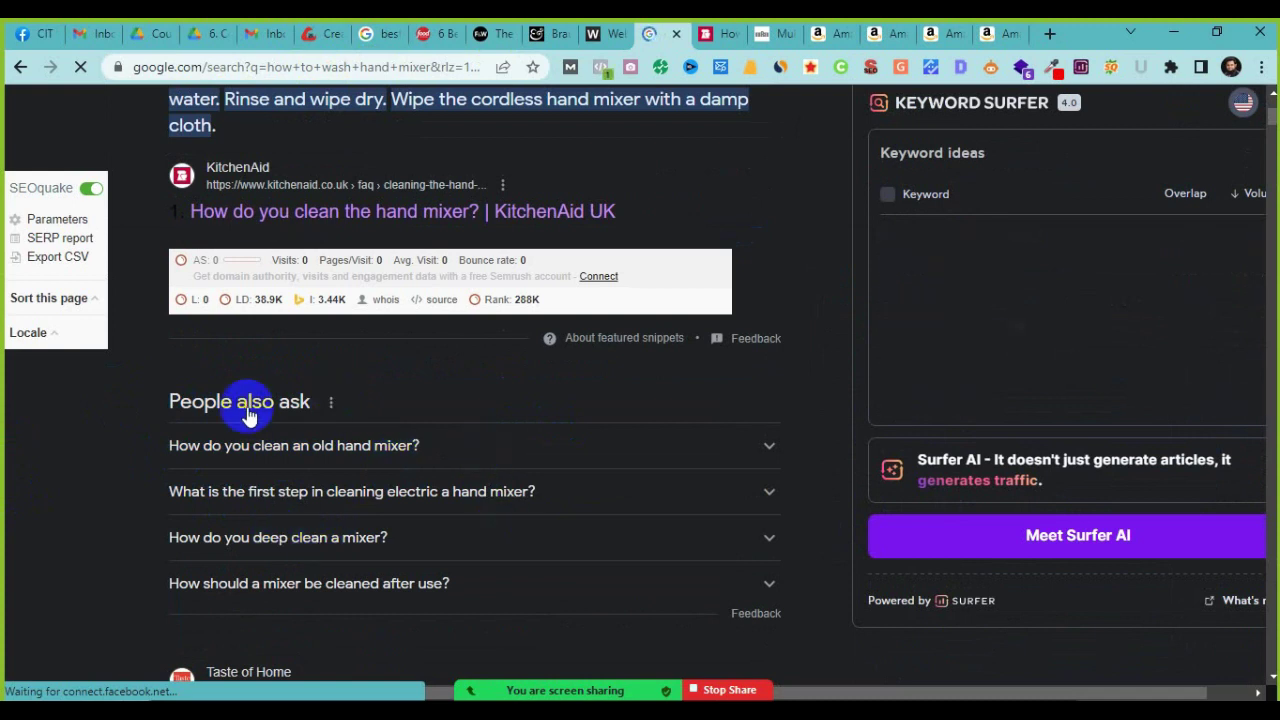
scroll(523, 560, down, 2)
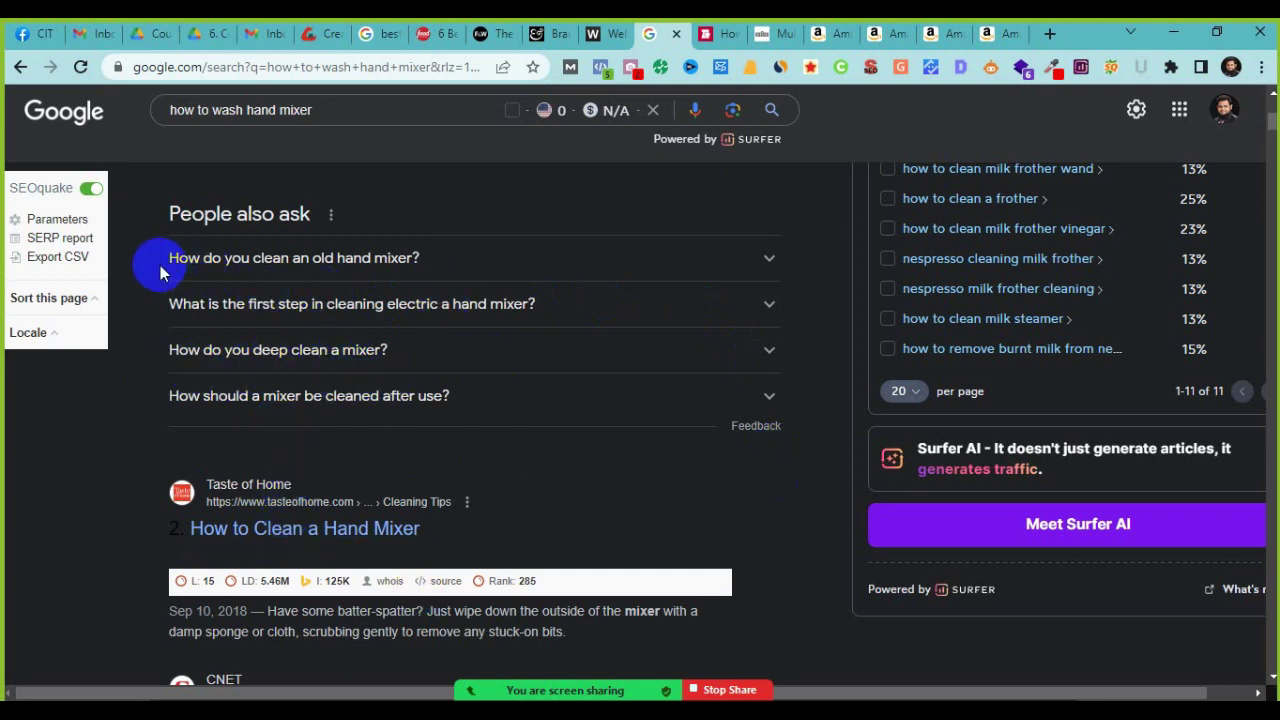
click(470, 262)
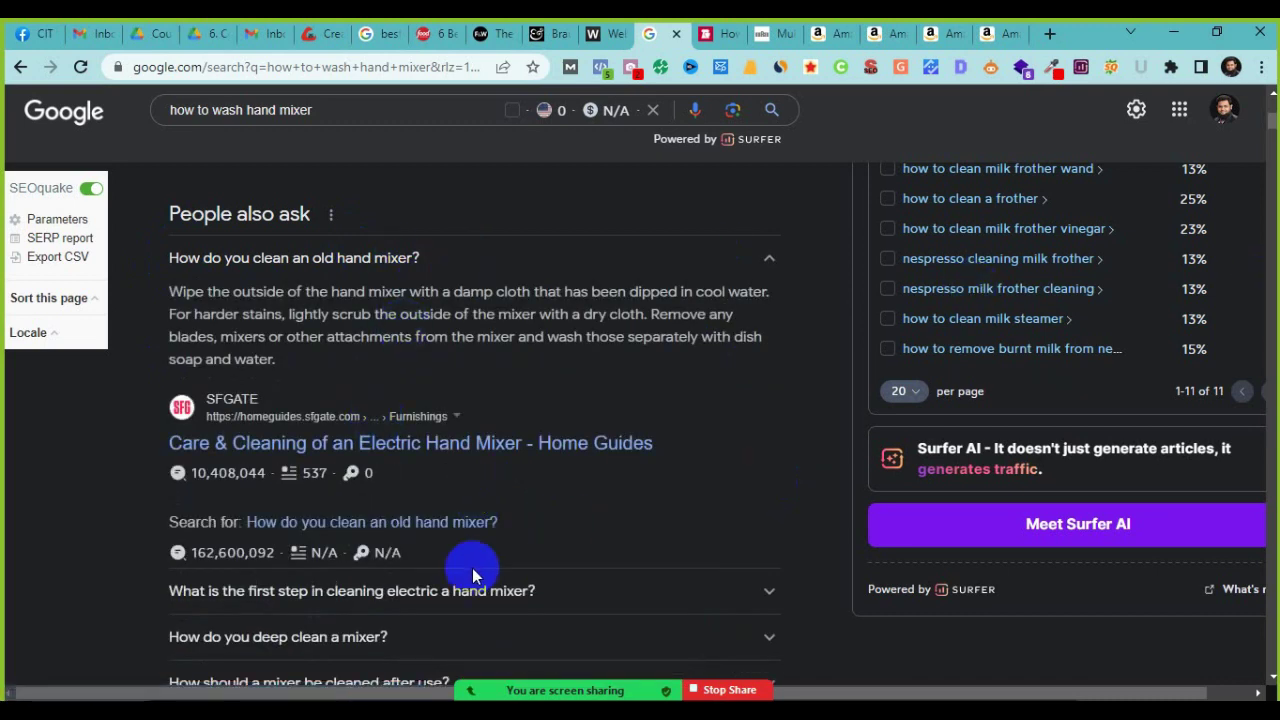
click(486, 588)
scroll(474, 594, down, 3)
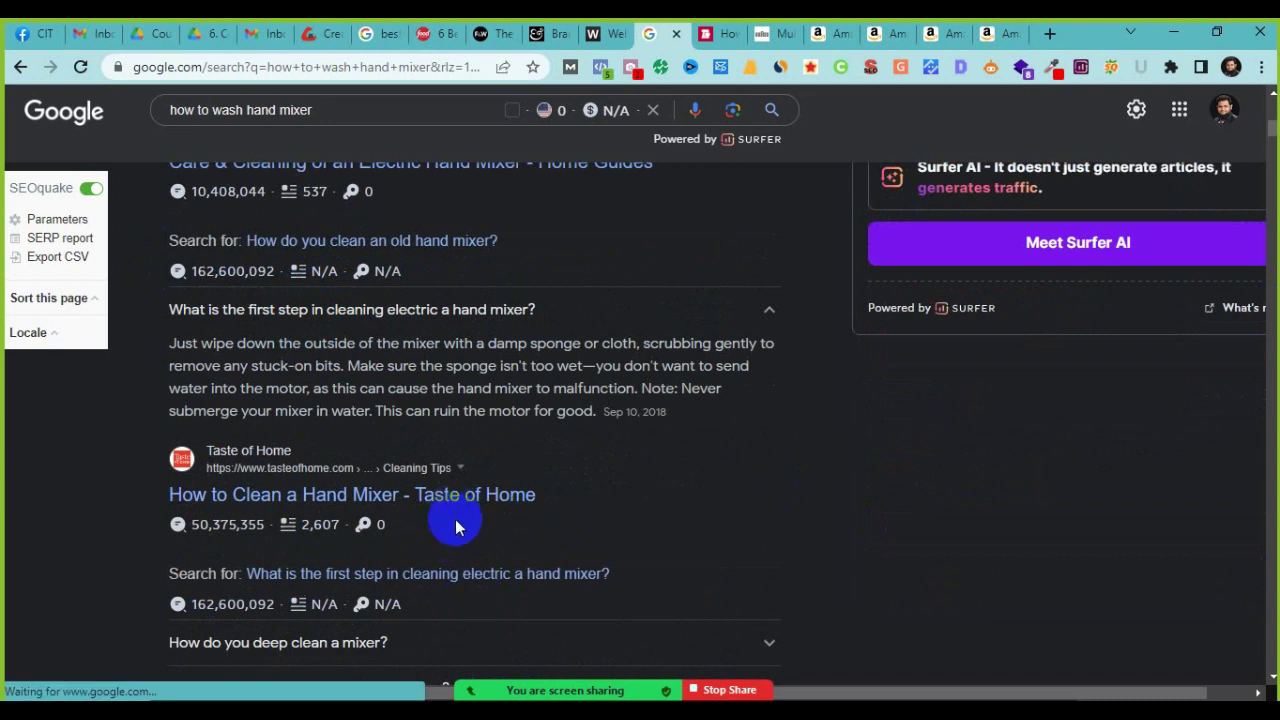
click(465, 650)
scroll(464, 650, down, 4)
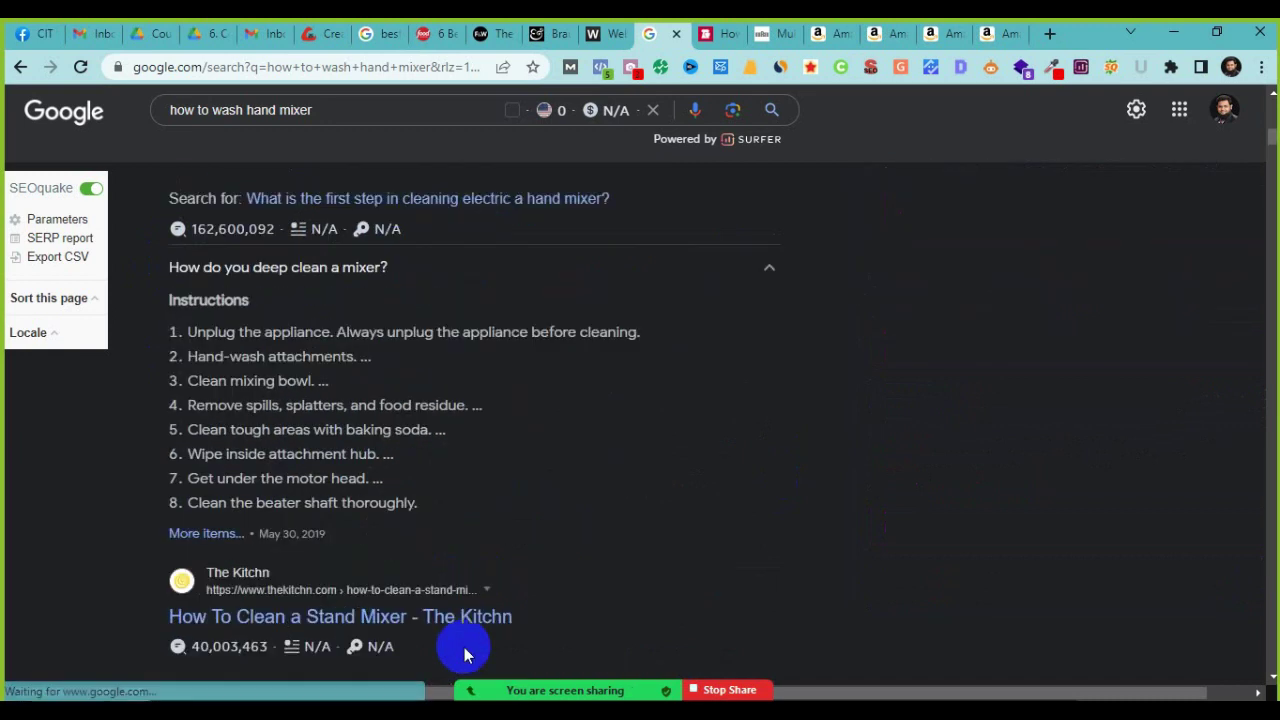
Step: Collapse the three expanded questions and reopen the answer to "How do you clean an old hand mixer?"
scroll(460, 651, down, 3)
scroll(540, 500, up, 3)
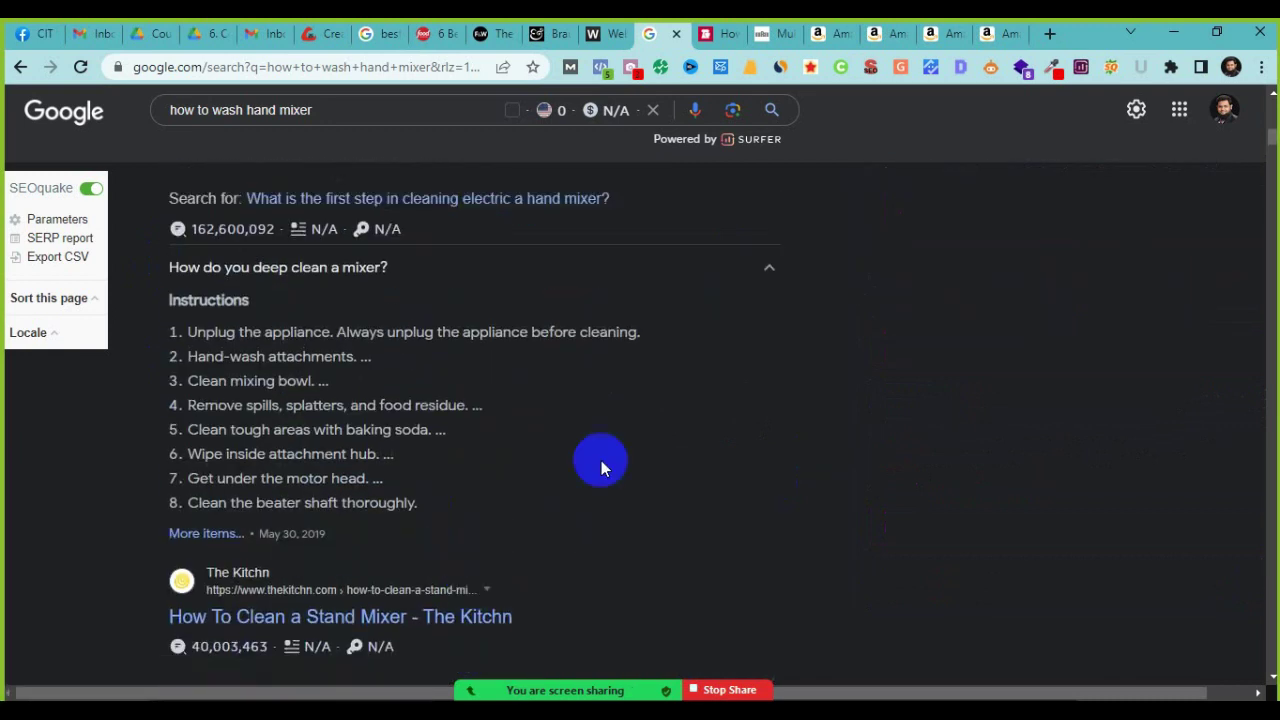
click(663, 266)
scroll(500, 450, up, 3)
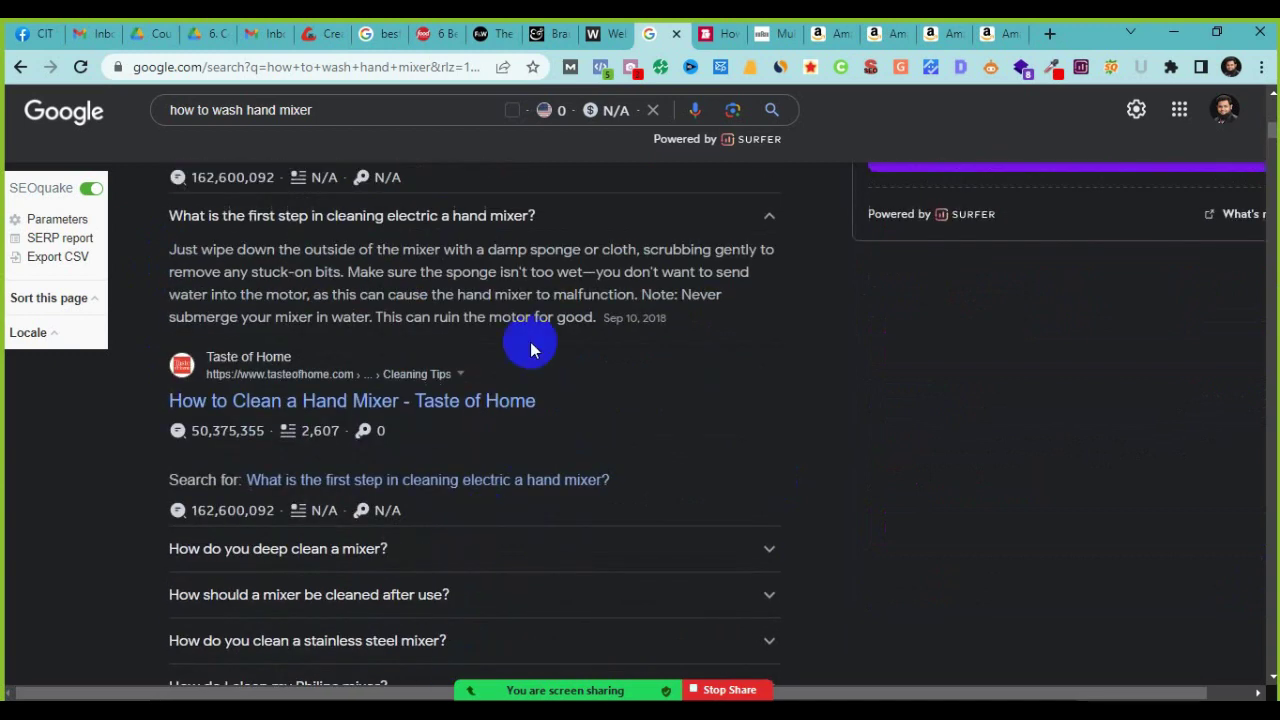
click(552, 226)
scroll(457, 400, up, 3)
scroll(460, 420, up, 2)
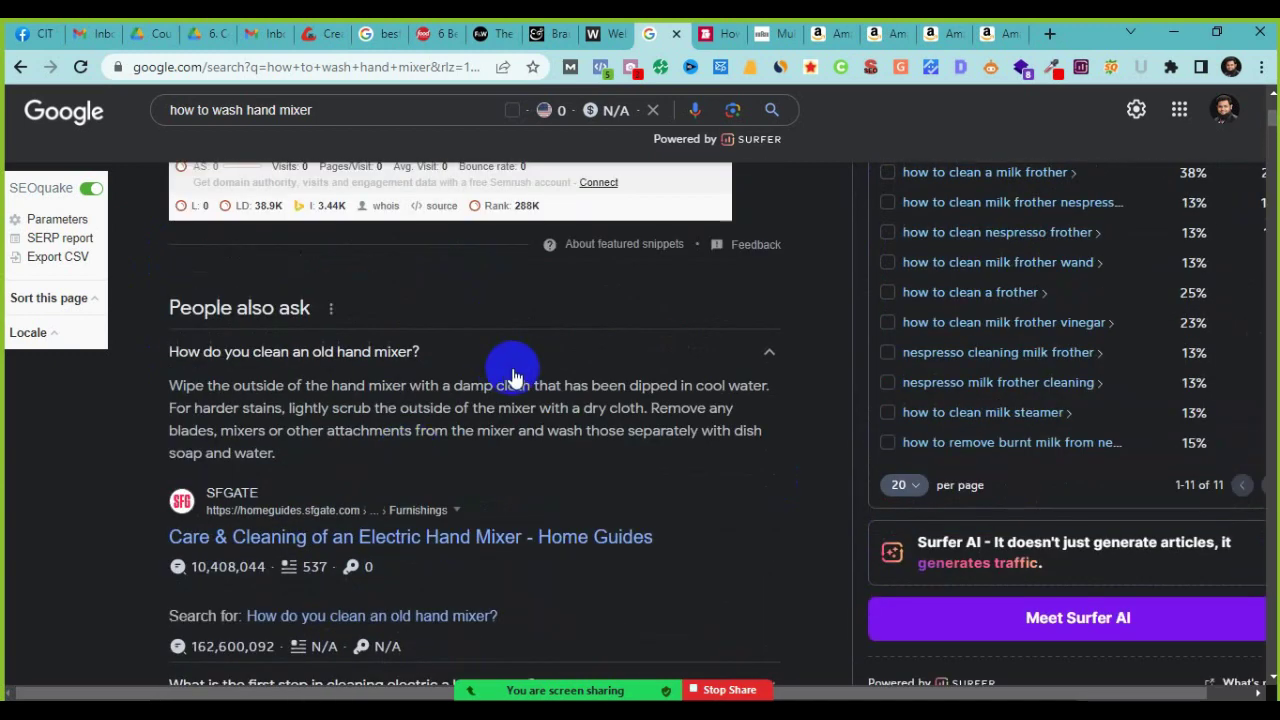
click(508, 349)
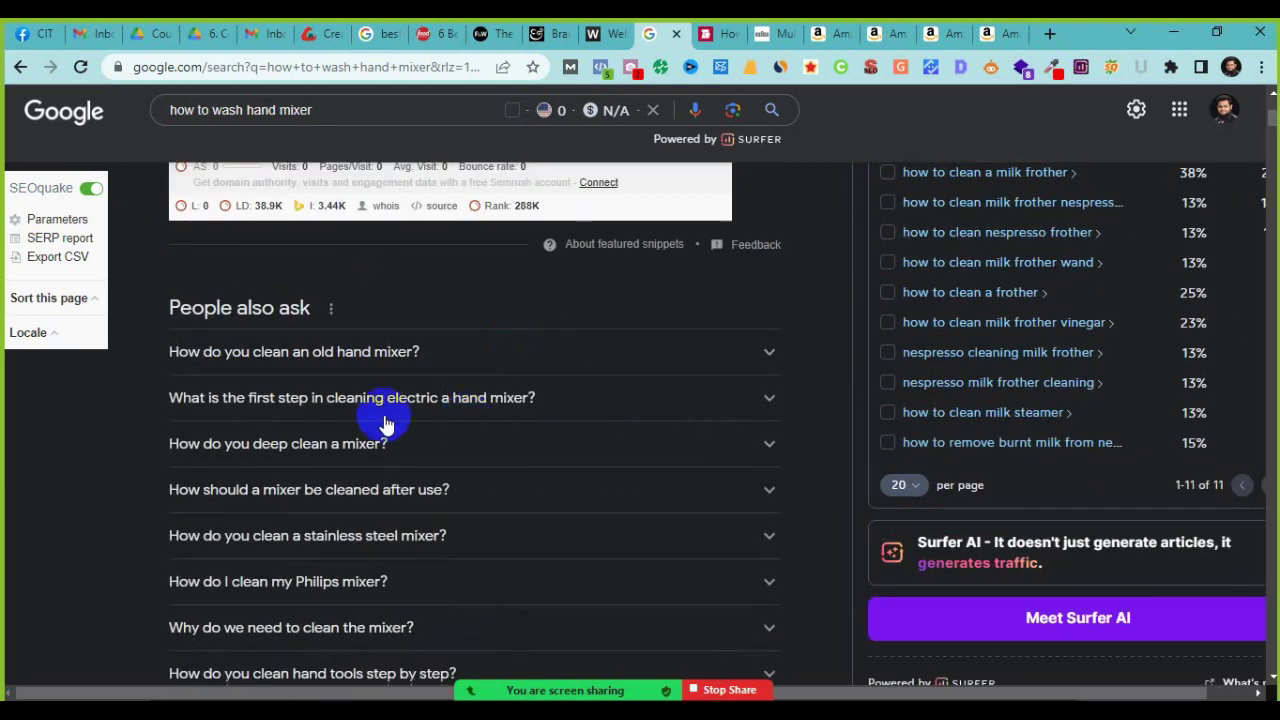
click(389, 366)
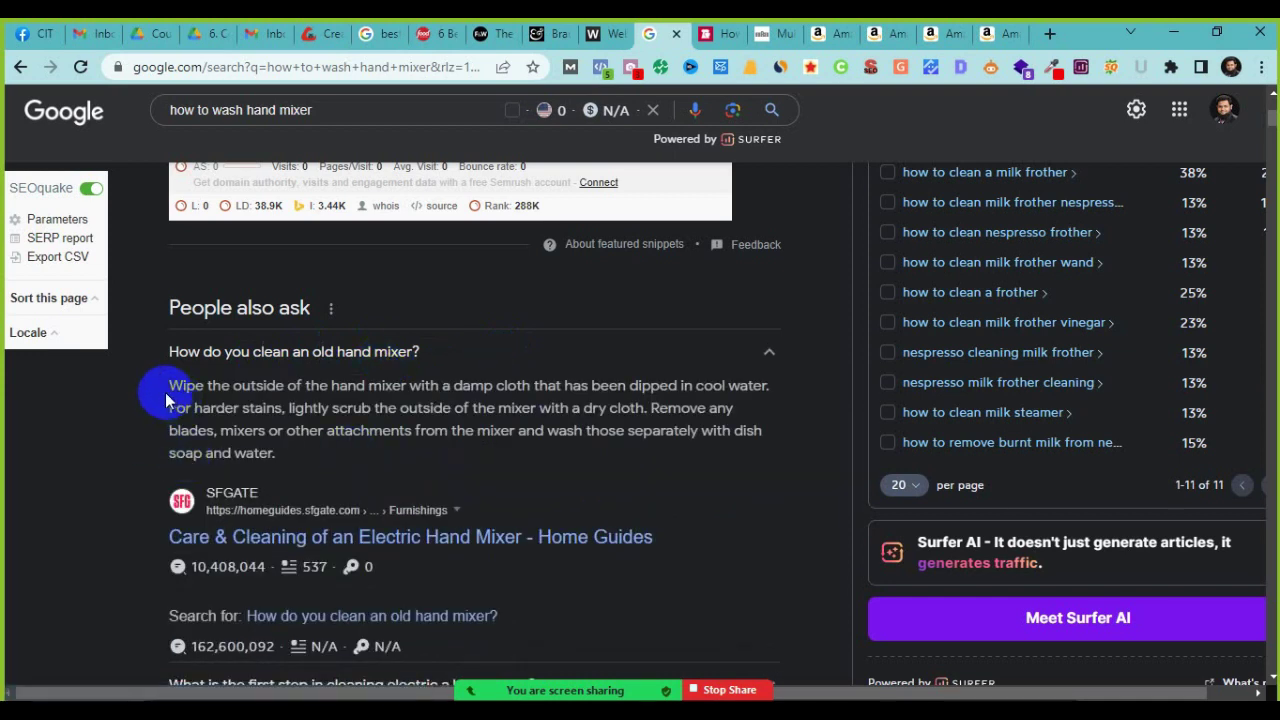
Step: Highlight the question "How do you clean an old hand mixer?" with its answer and look through the further "People also ask" questions
drag(165, 397, 350, 476)
drag(155, 389, 310, 457)
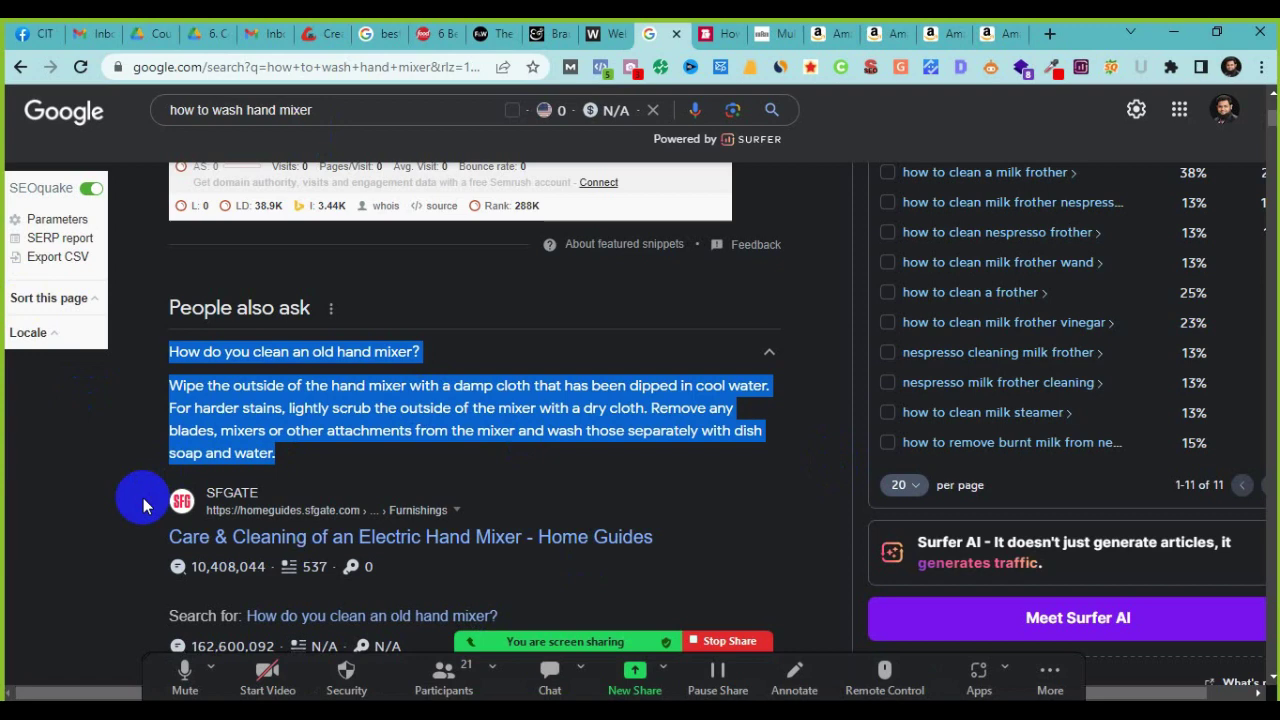
scroll(143, 505, down, 2)
scroll(143, 505, down, 4)
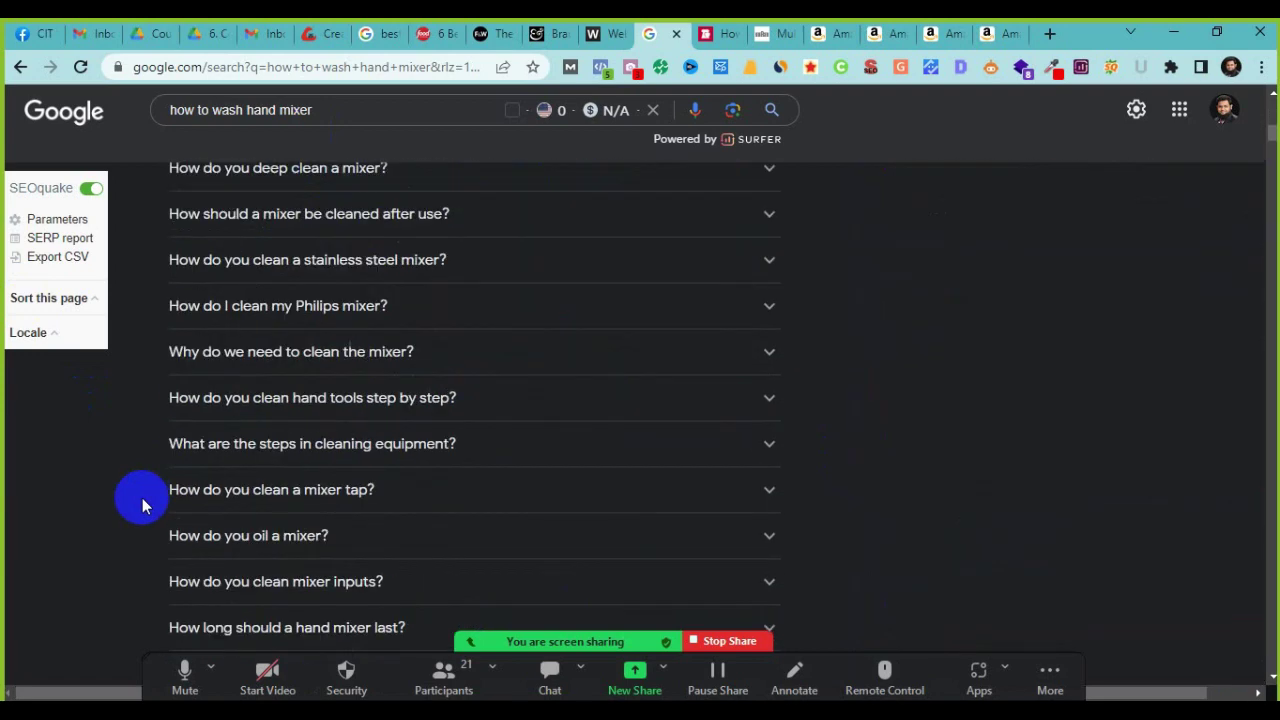
scroll(143, 505, down, 2)
scroll(138, 503, down, 4)
scroll(134, 500, up, 10)
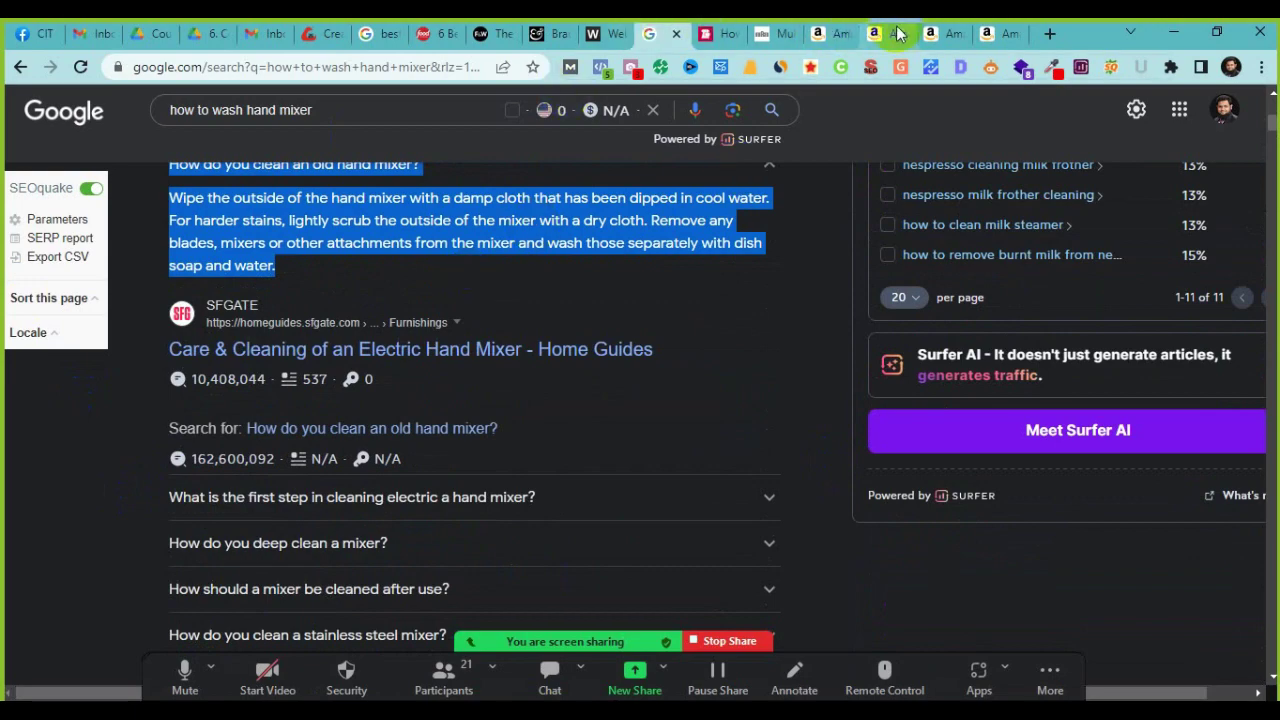
Step: Switch to the Amazon page of the Rae Dunn electric hand mixer and look back through its brand, comparison and description sections
click(866, 33)
scroll(137, 468, up, 2)
scroll(135, 474, up, 15)
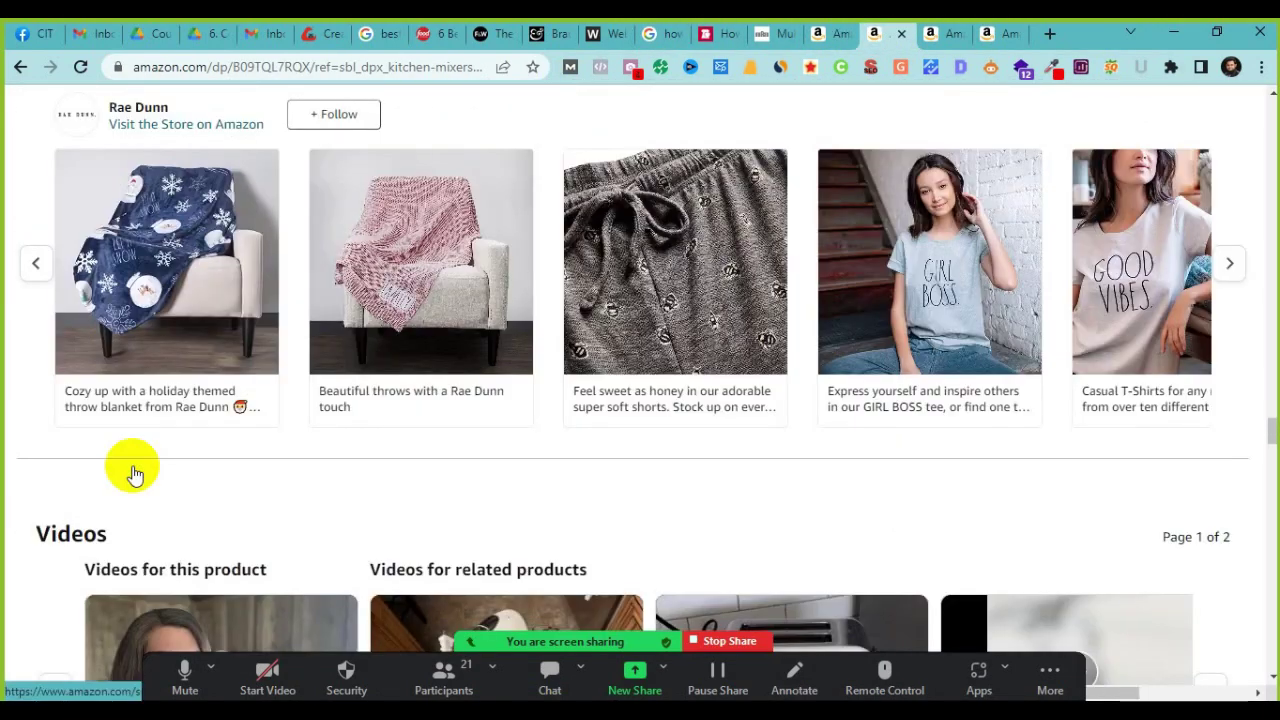
scroll(135, 474, up, 15)
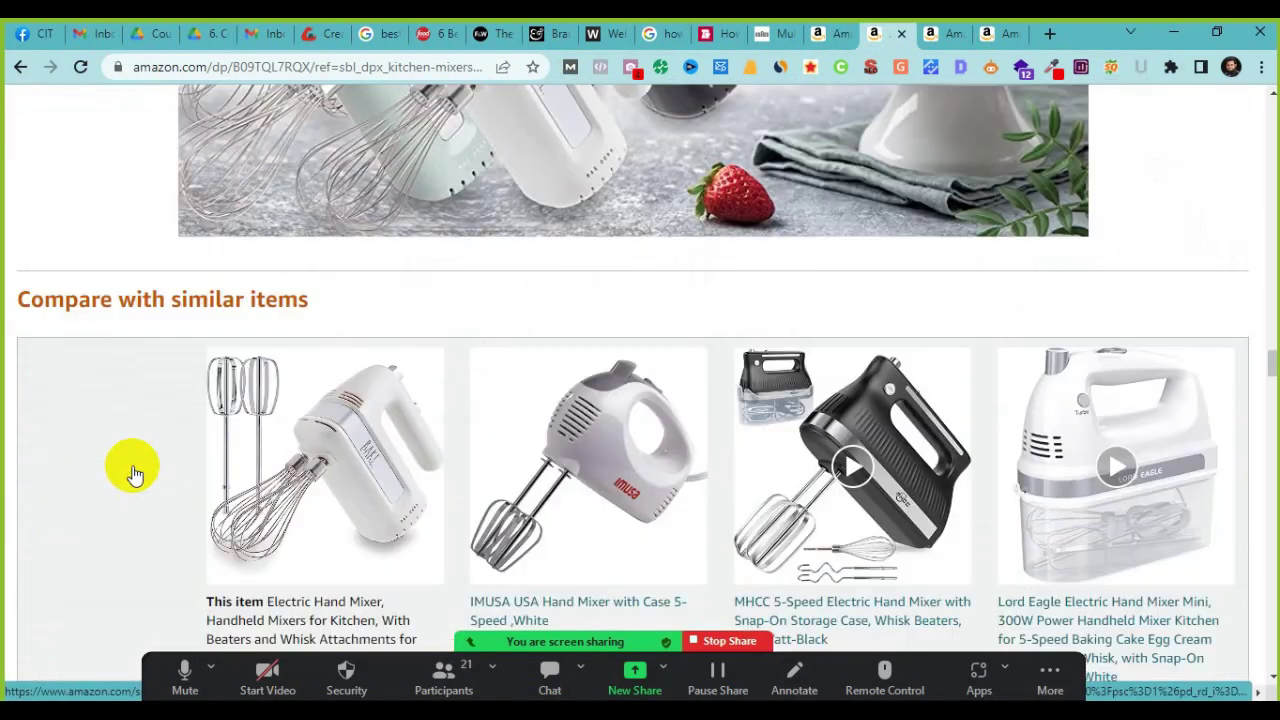
scroll(135, 474, up, 12)
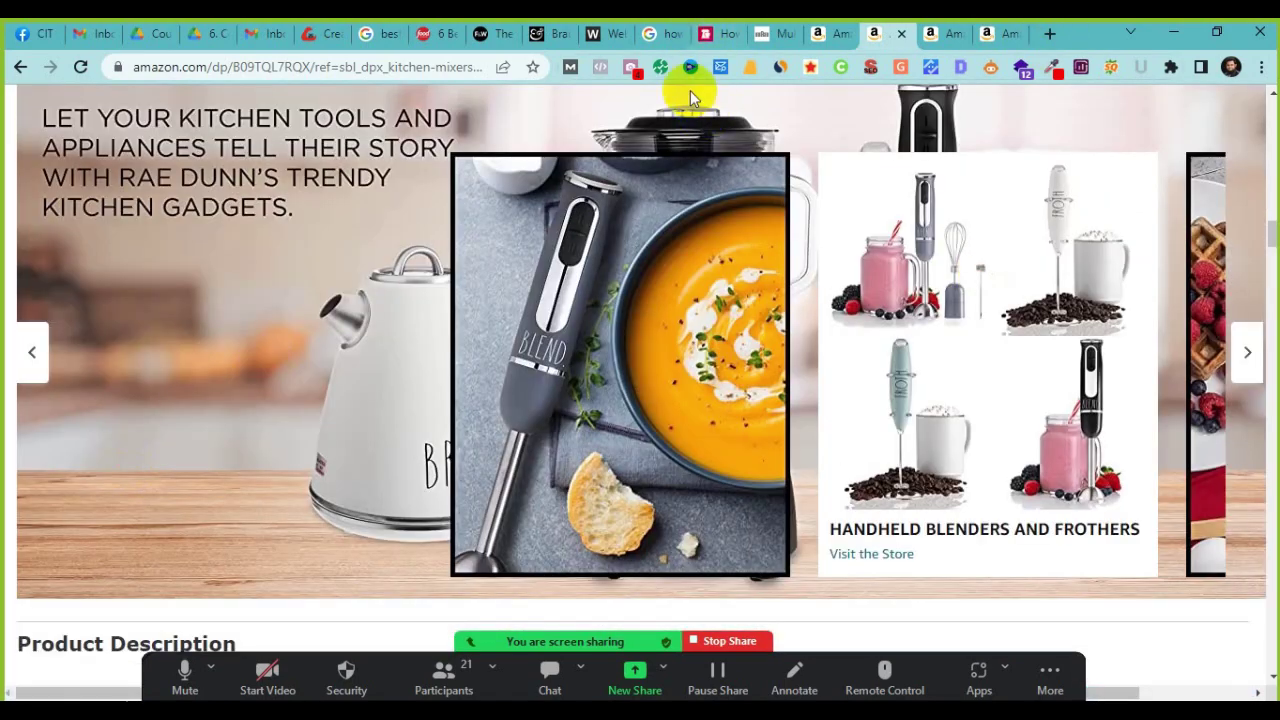
Step: Return to the "how to wash hand mixer" results, collapse the answer about cleaning an old hand mixer and review the question list
click(651, 36)
scroll(8, 483, up, 2)
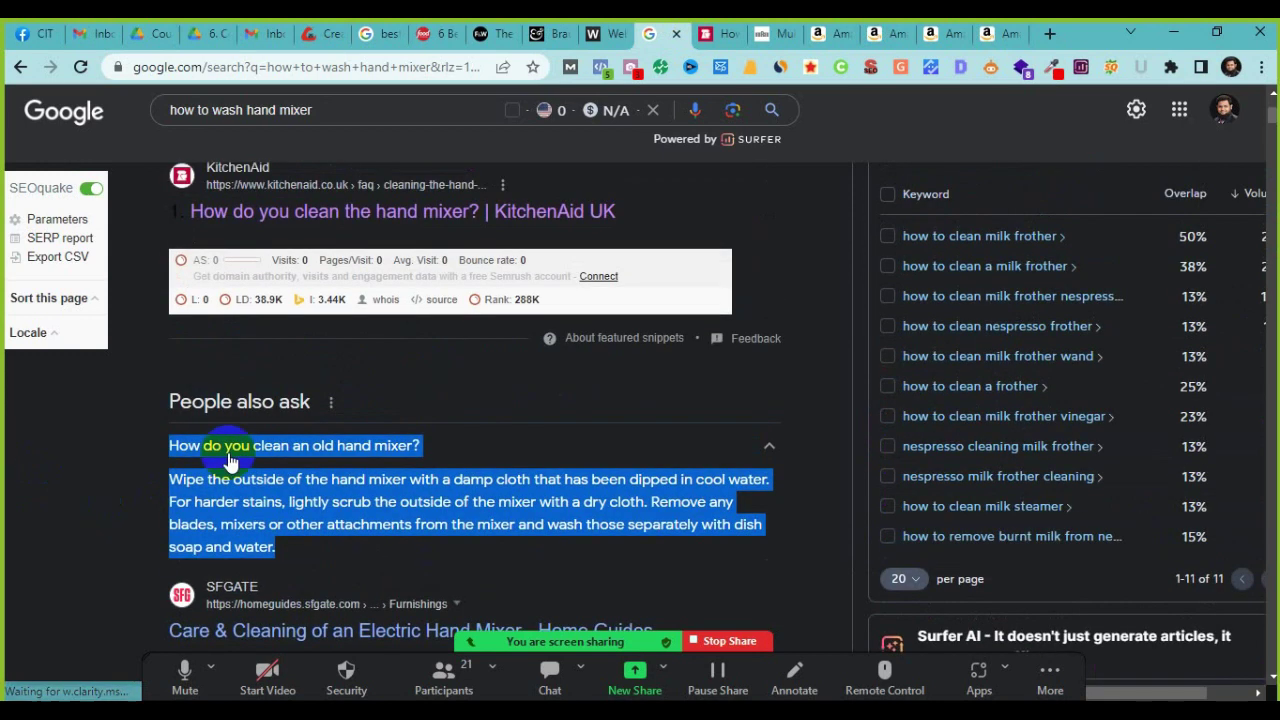
click(277, 445)
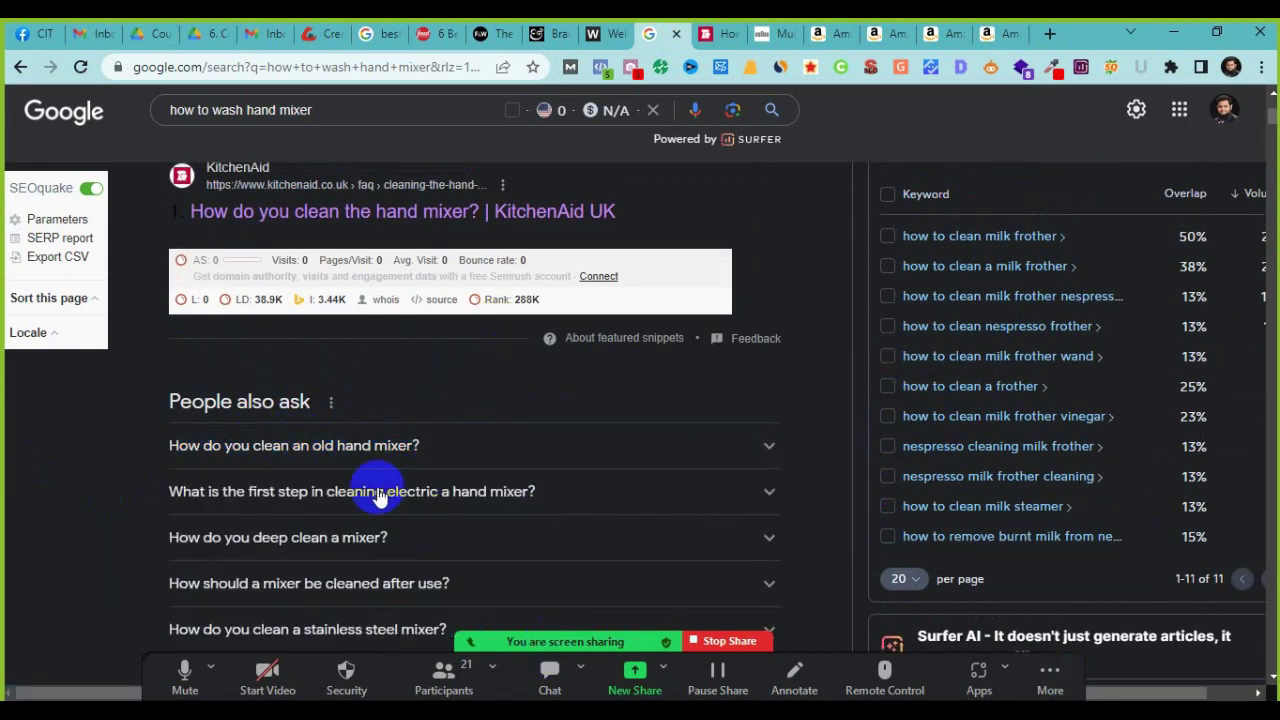
scroll(494, 600, down, 3)
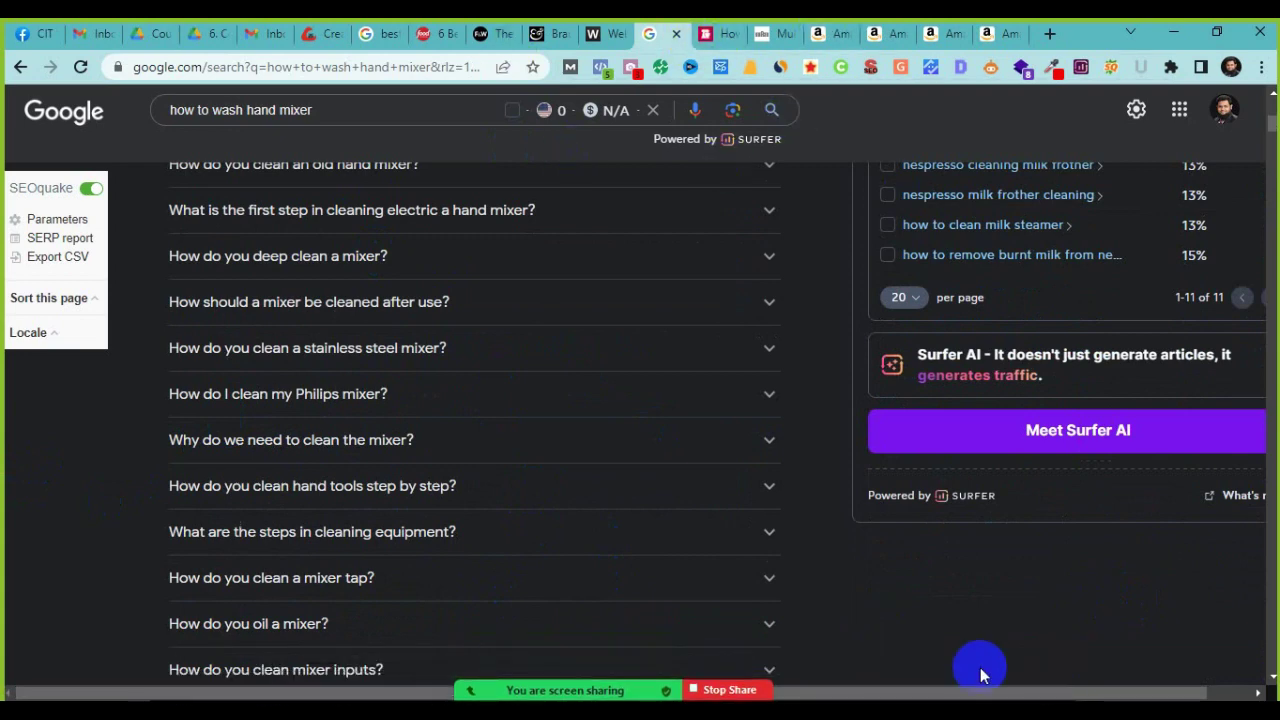
Step: Switch to the Content Writing document in Word and highlight "Internal linking strategy" under Content planning
key(alt+Tab)
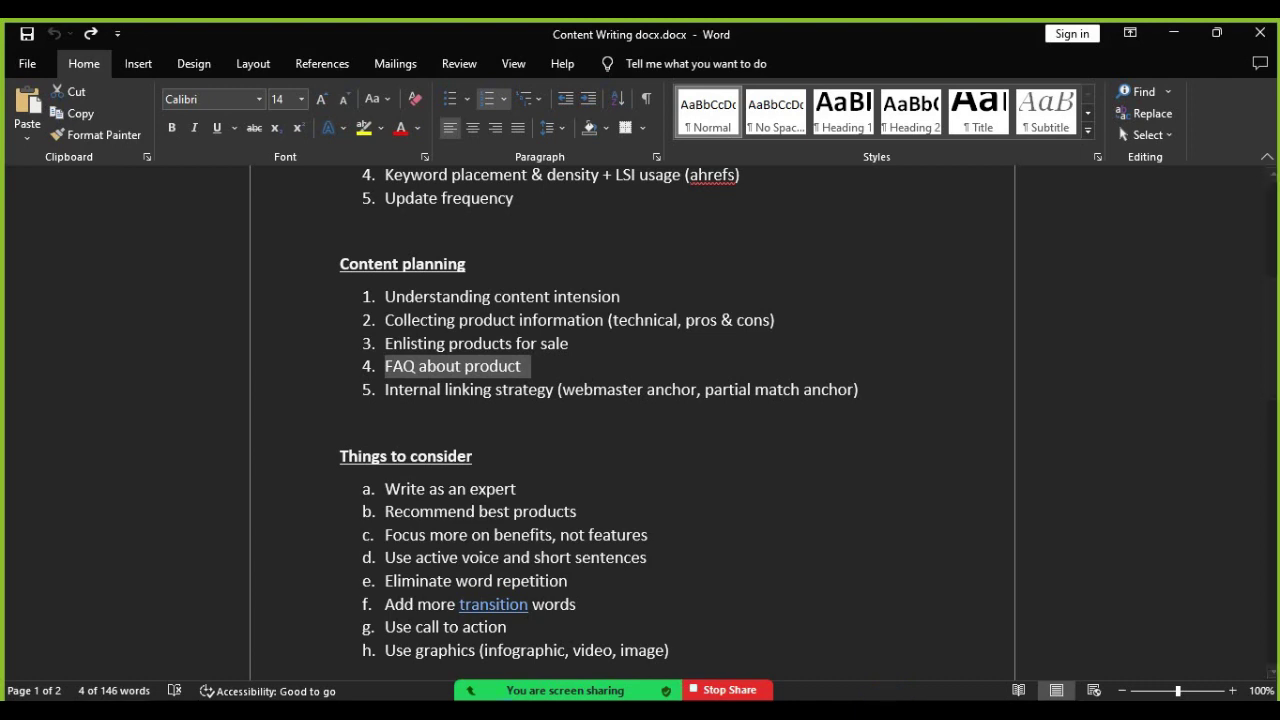
drag(385, 390, 538, 397)
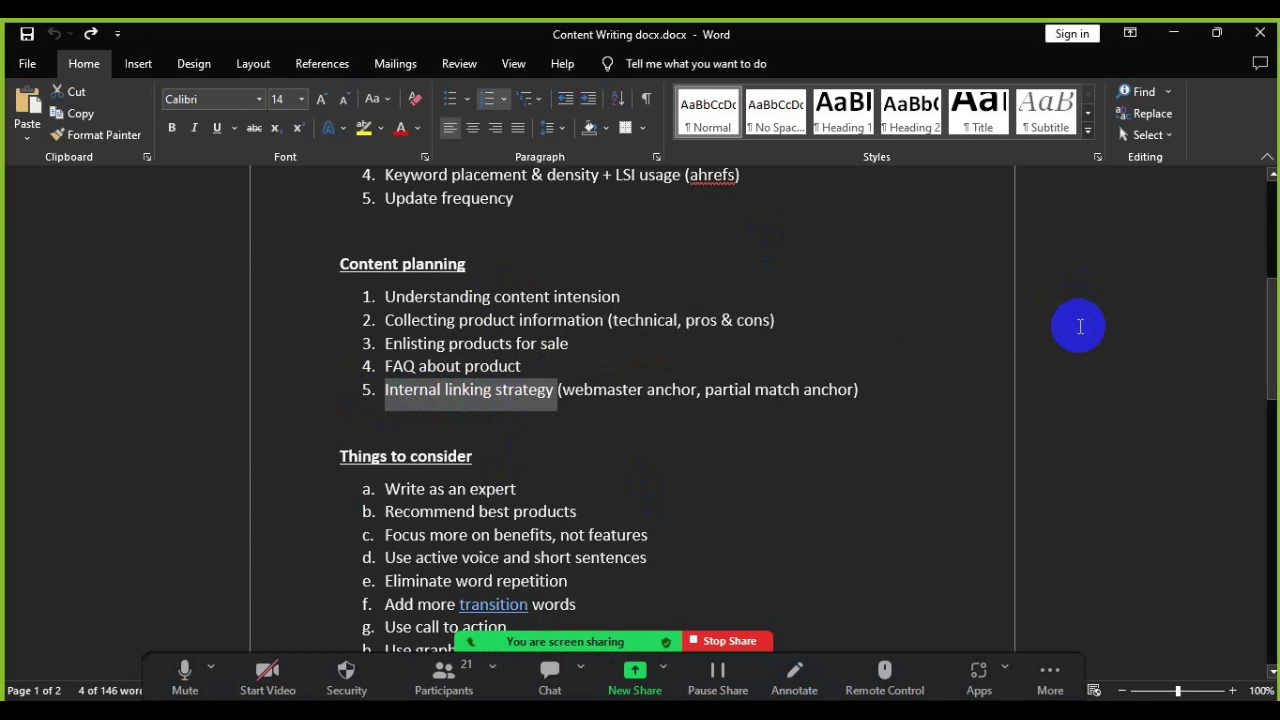
Step: Switch to the Food Network "6 Best Hand Mixers" article in the browser and examine its title, top picks and testing introduction
key(alt+Tab)
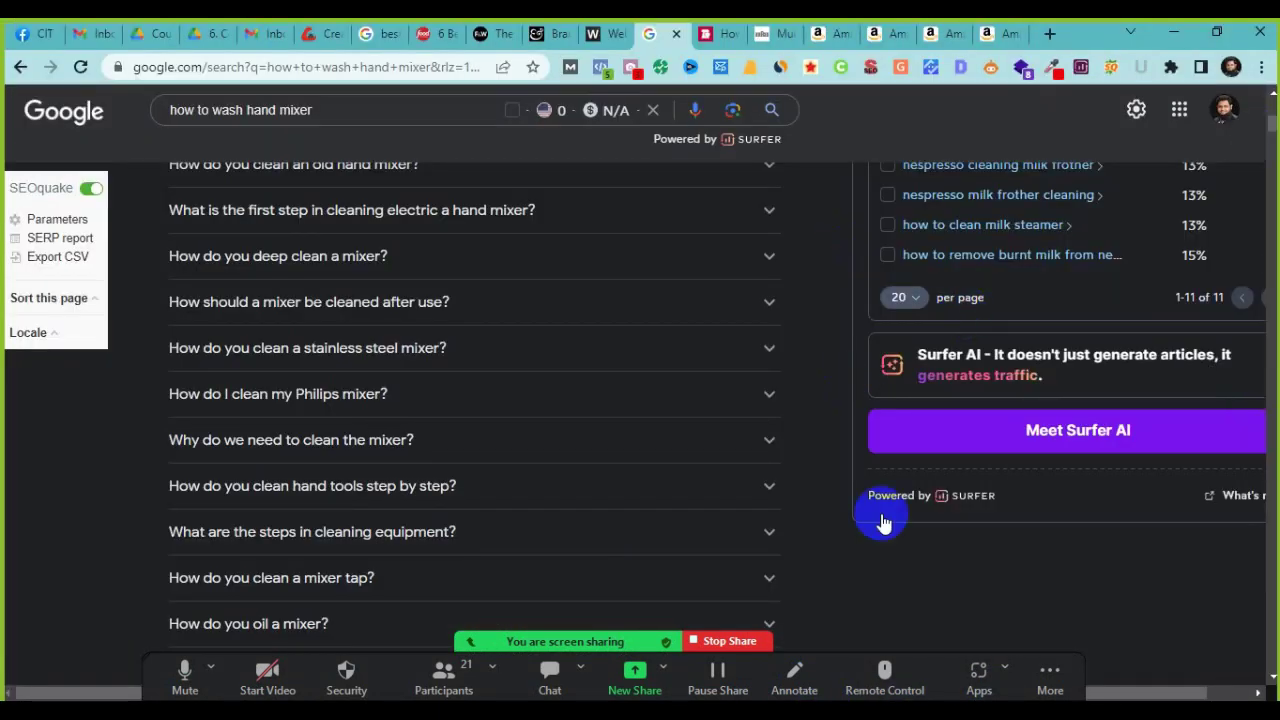
scroll(112, 442, up, 5)
scroll(112, 442, up, 2)
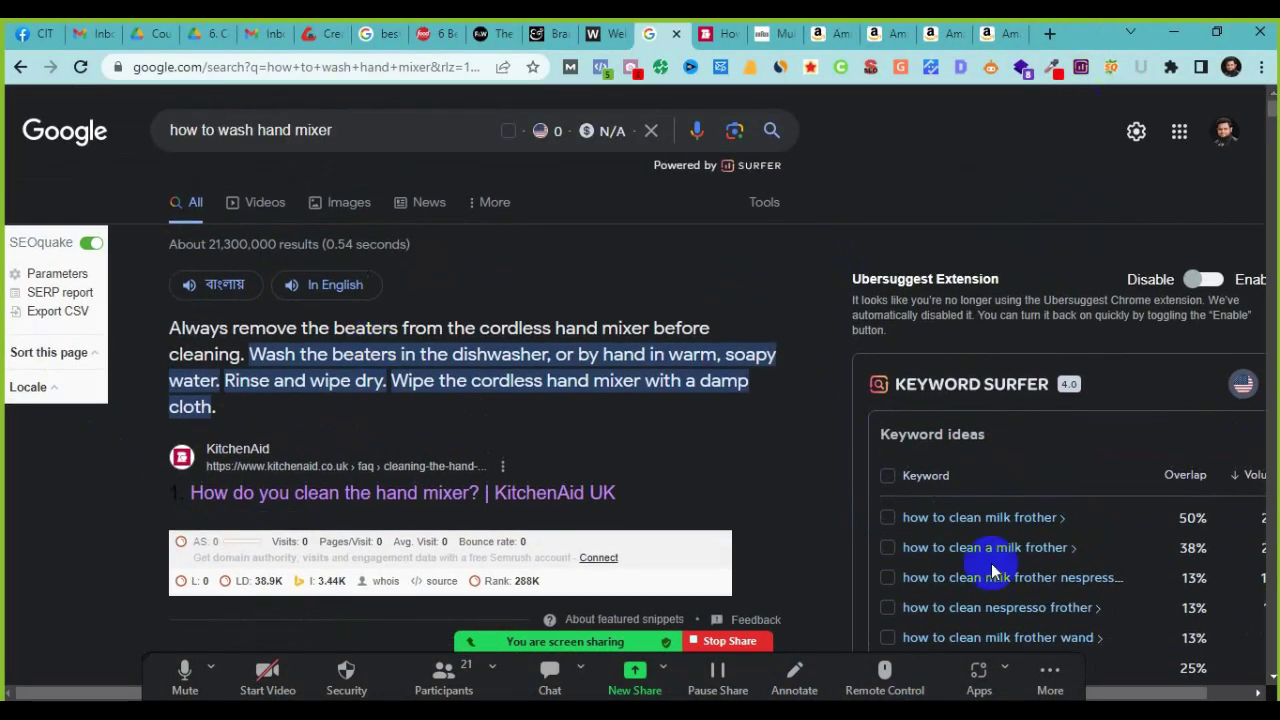
click(418, 36)
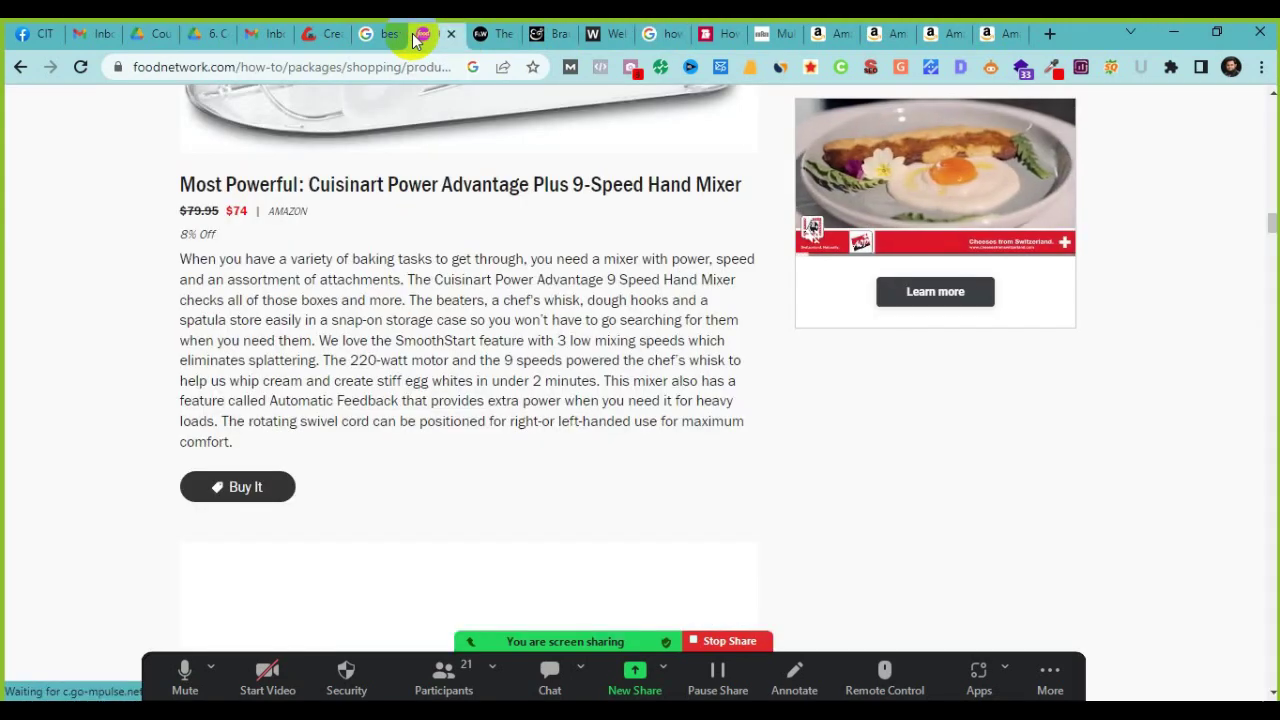
scroll(611, 290, up, 4)
scroll(613, 276, up, 15)
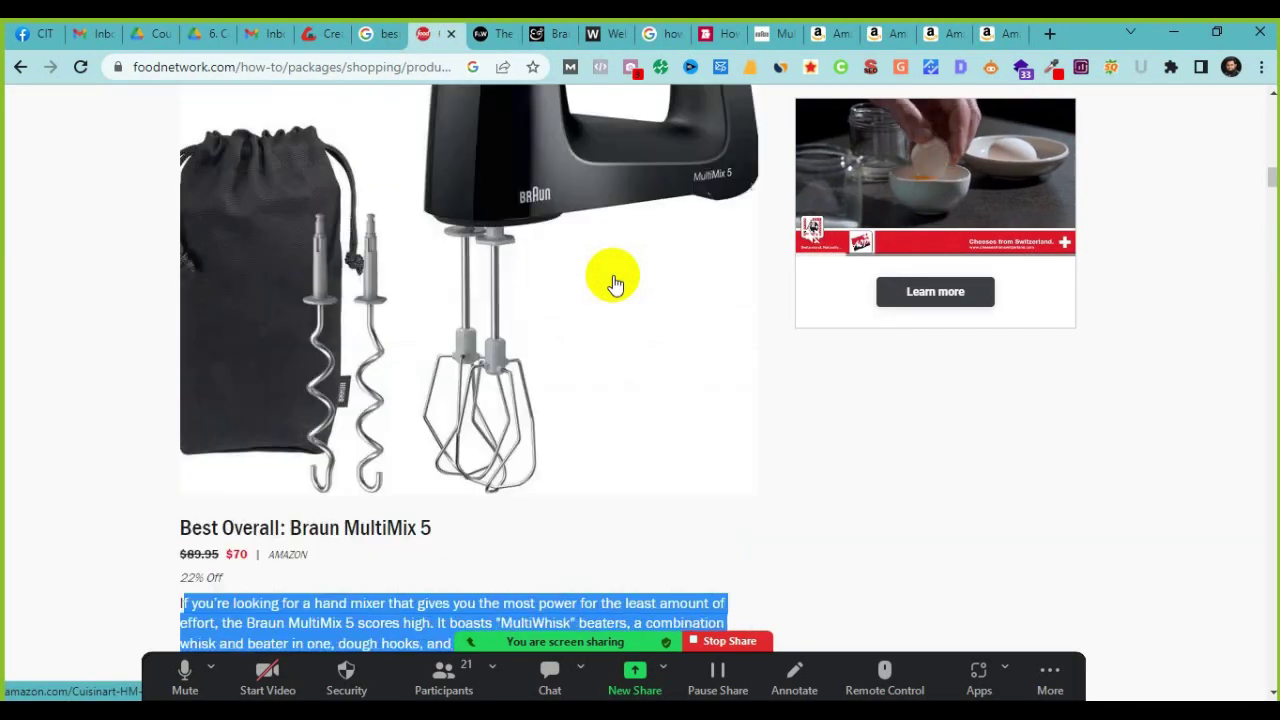
scroll(615, 275, up, 5)
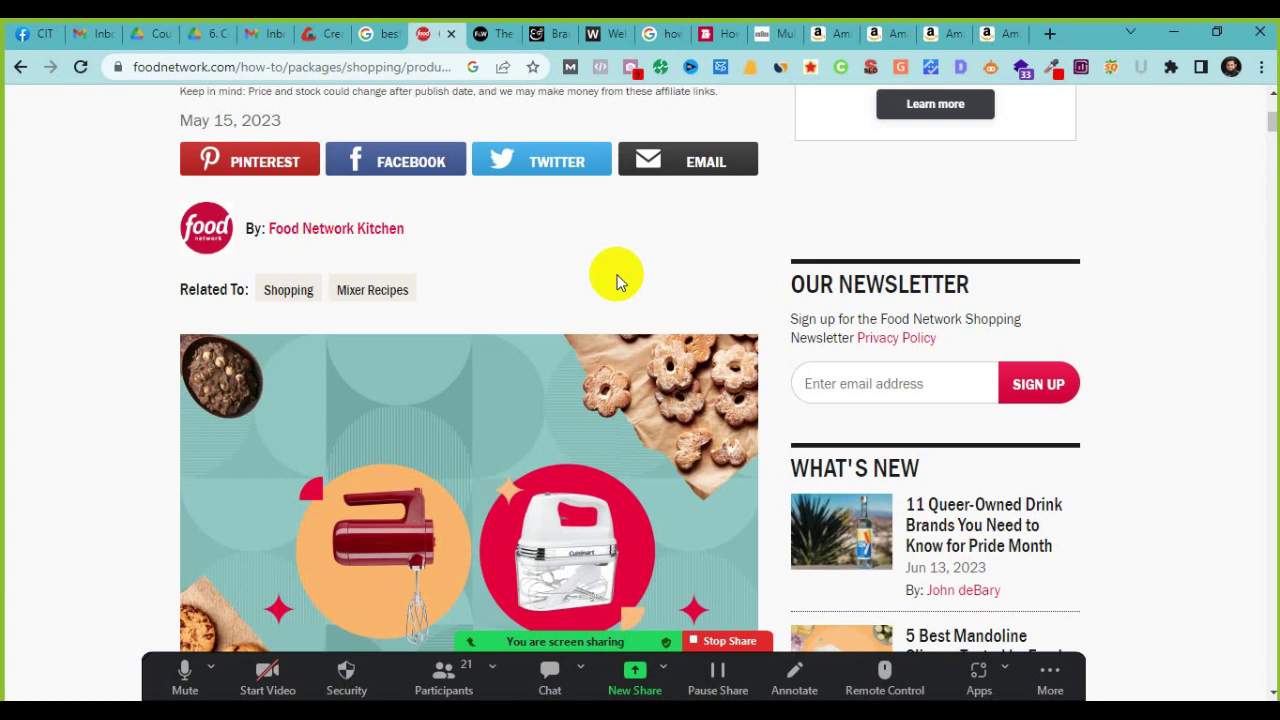
scroll(121, 481, down, 5)
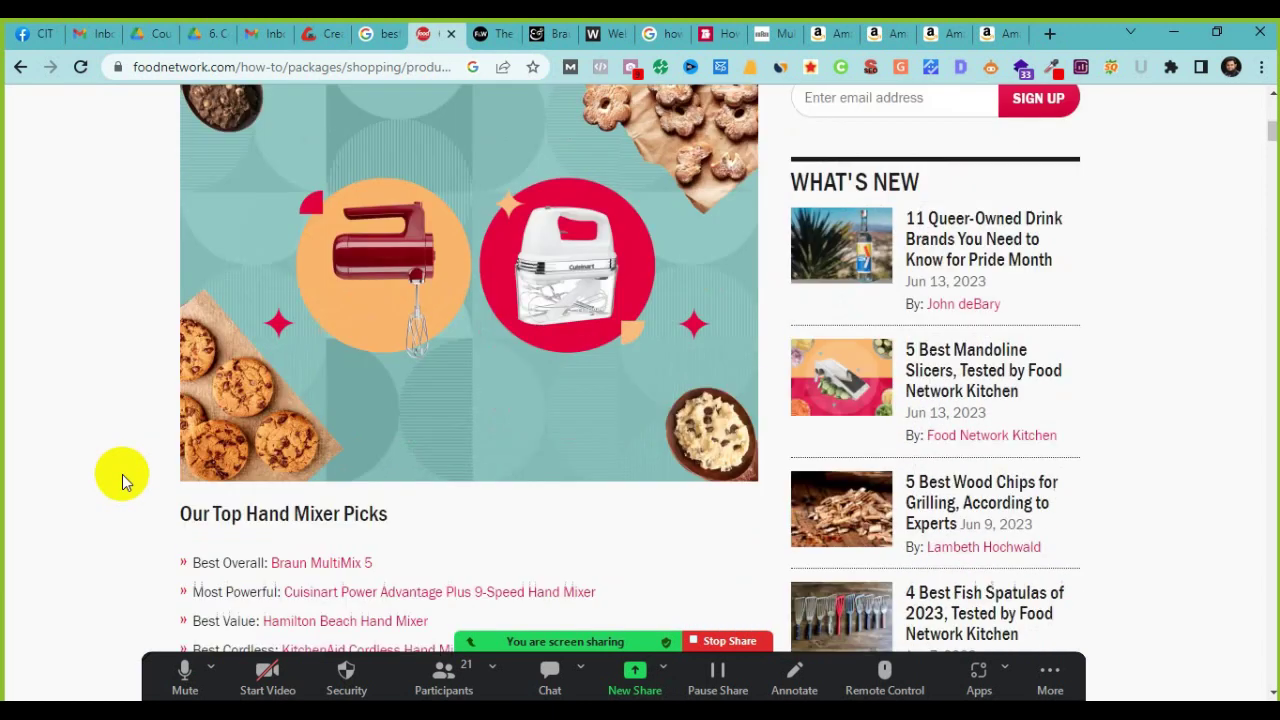
scroll(127, 476, down, 4)
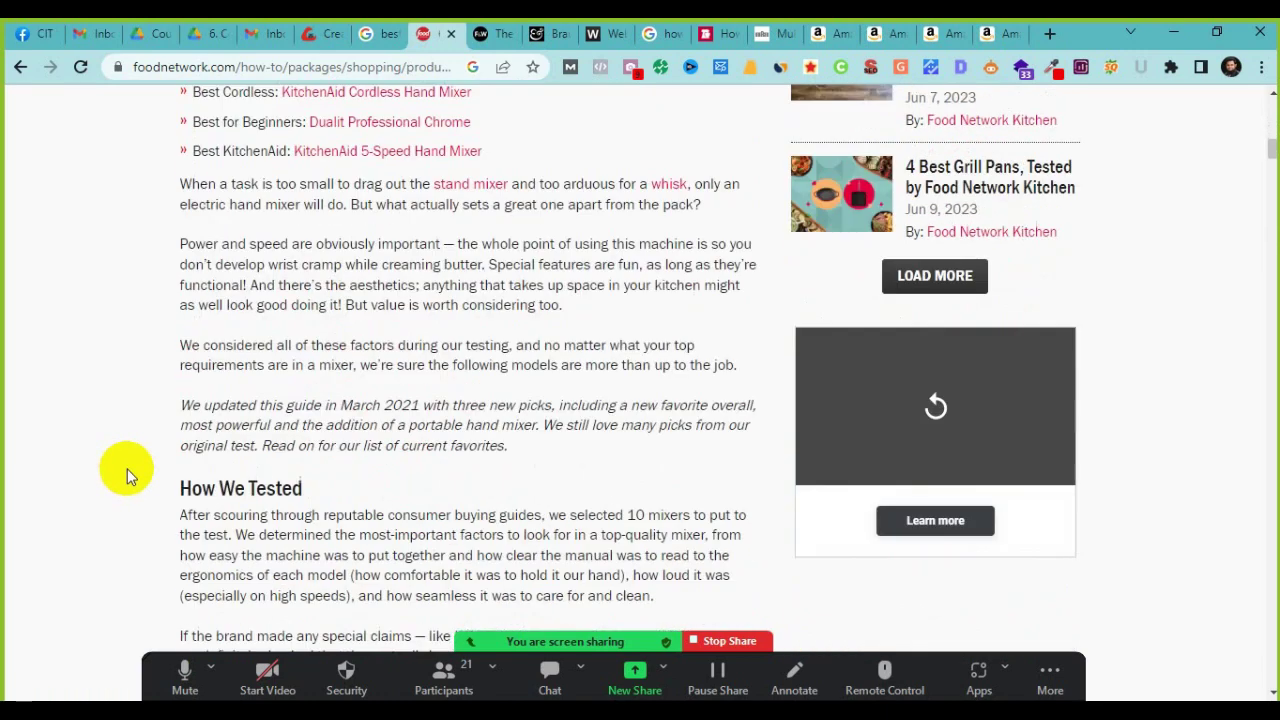
scroll(127, 476, up, 10)
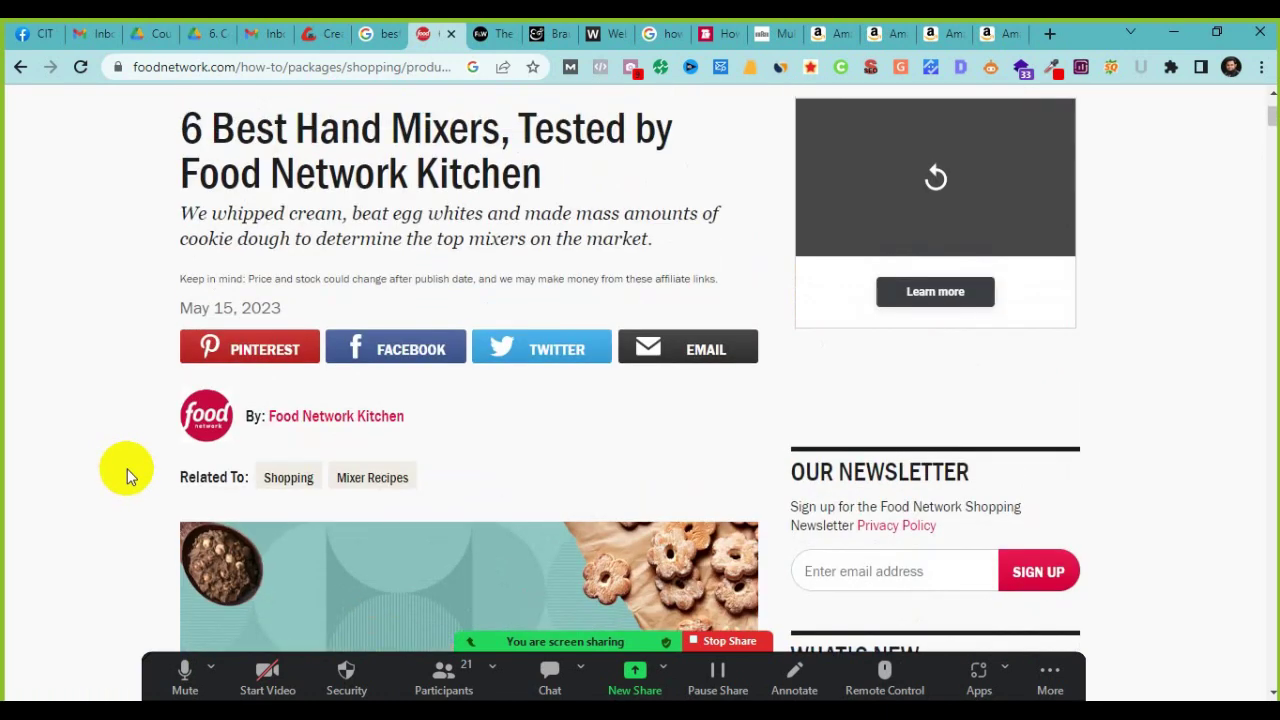
Step: Highlight "Hand Mixers" in the article title, admit the waiting participant to the meeting and go to the top picks list
drag(296, 128, 512, 135)
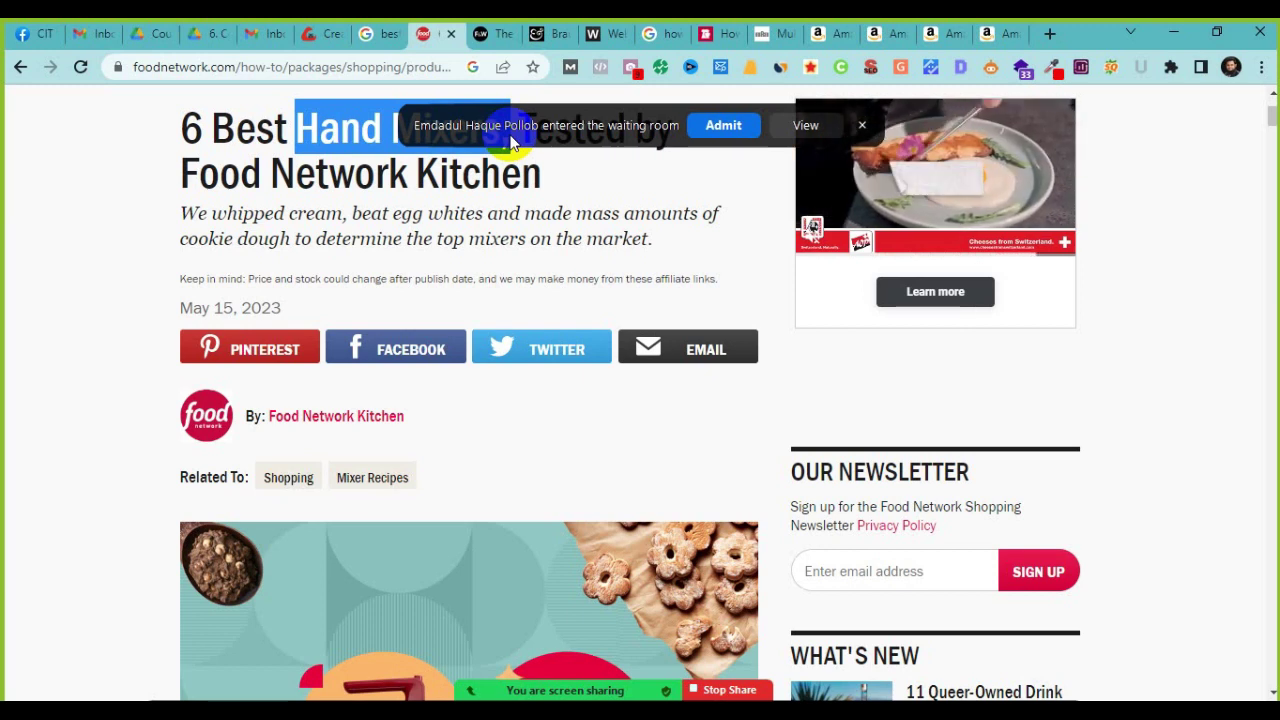
click(749, 132)
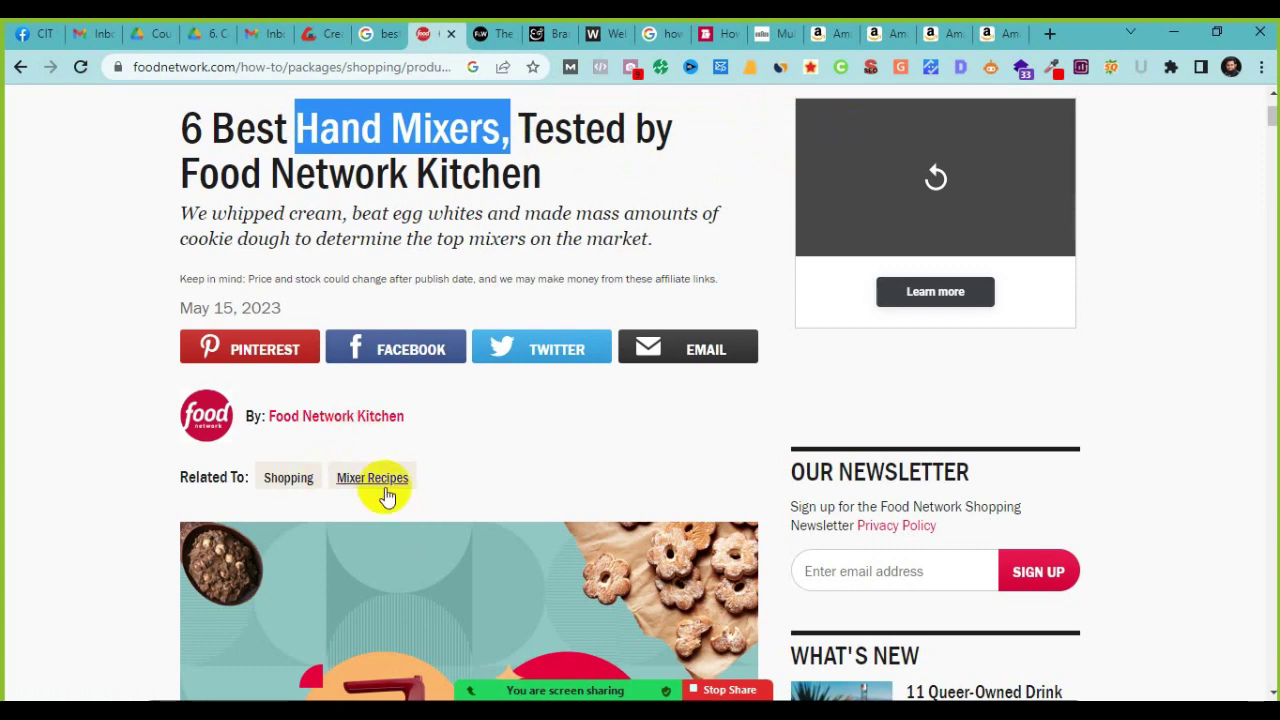
scroll(386, 494, down, 7)
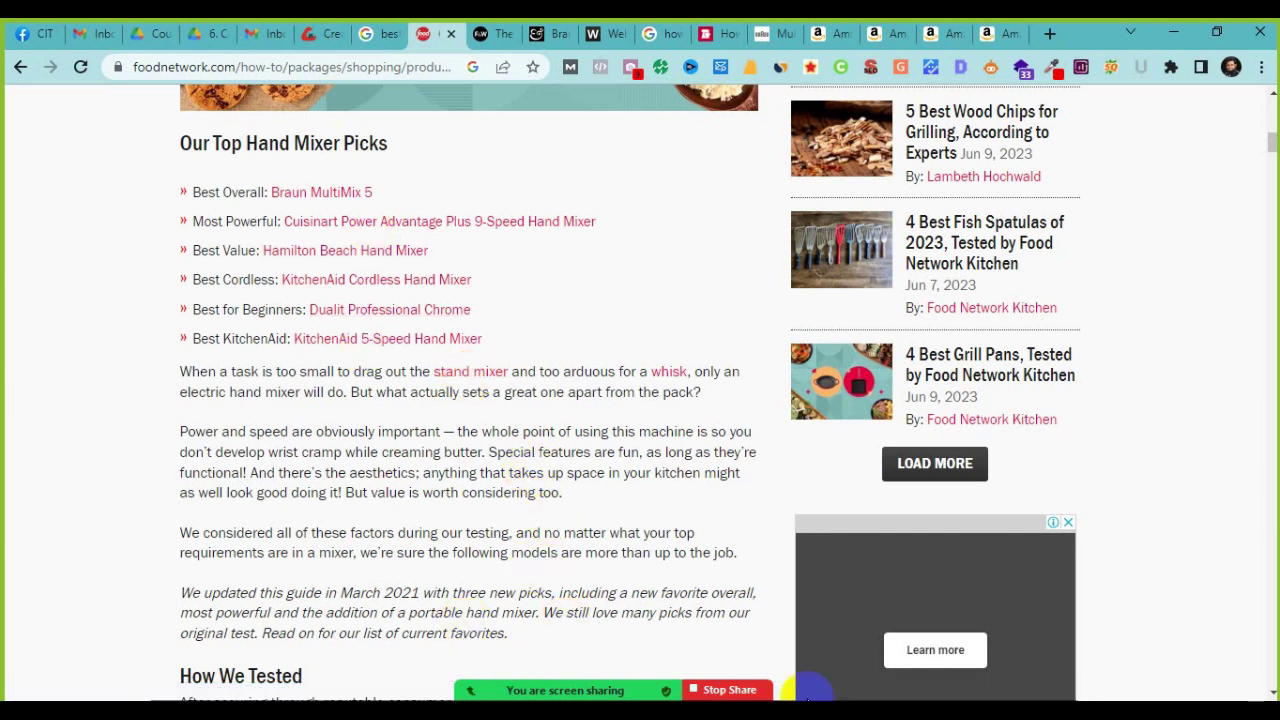
Step: Switch to the Content Writing document in Word and highlight "Recommend best products" under Things to consider
mouse_move(880, 700)
key(alt+Tab)
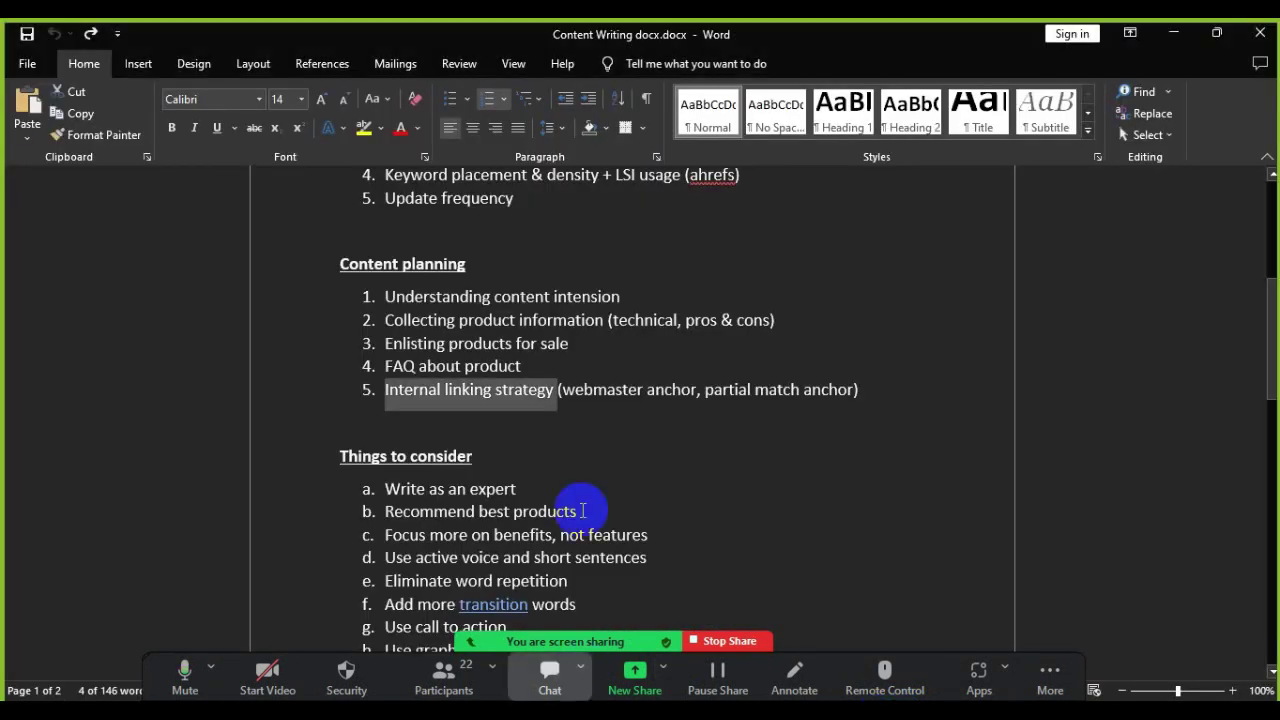
scroll(590, 485, down, 1)
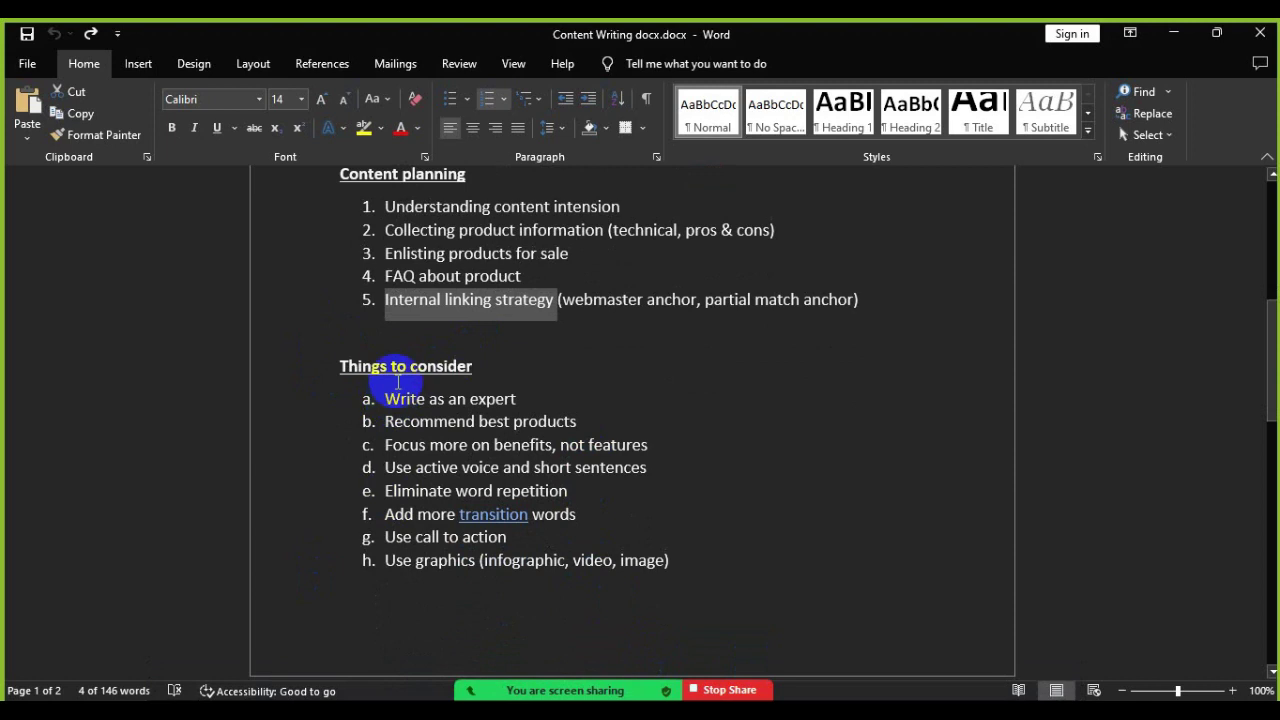
scroll(430, 514, down, 2)
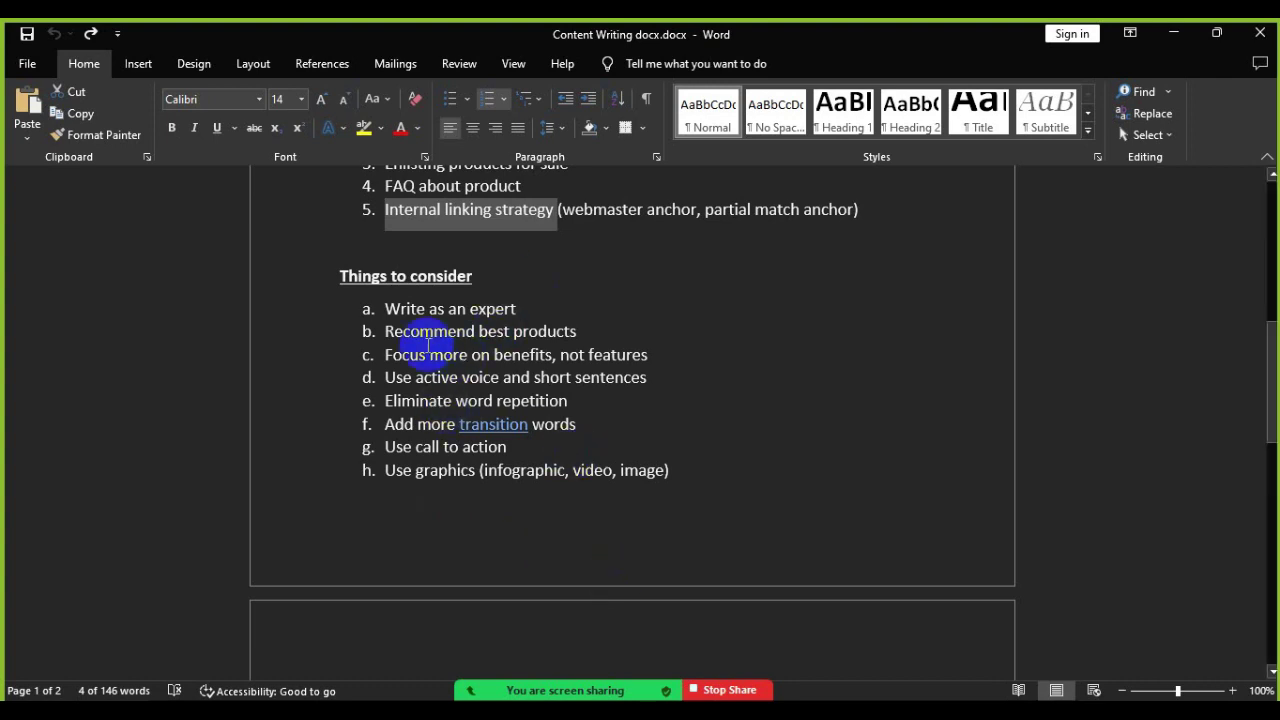
drag(378, 331, 524, 320)
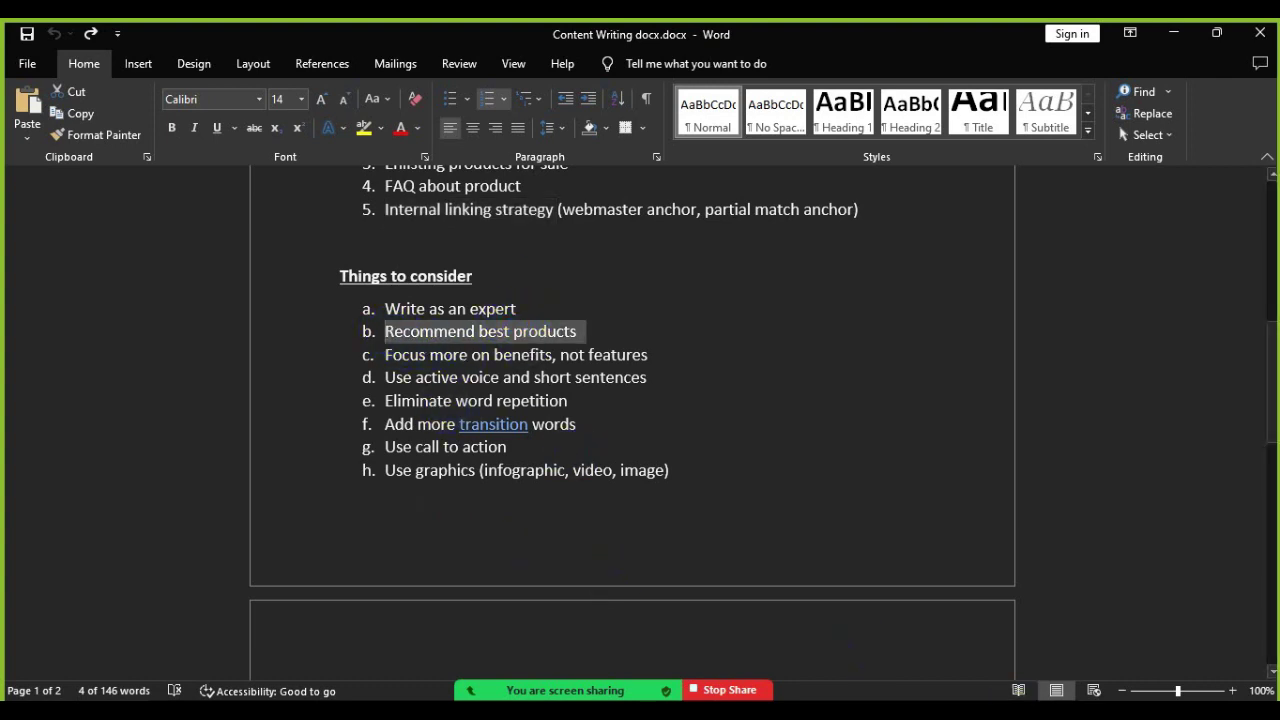
Step: Return to the Food Network article and highlight the "Our Top Hand Mixer Picks" heading and its category labels, from Best Overall to Best KitchenAid
key(alt+Tab)
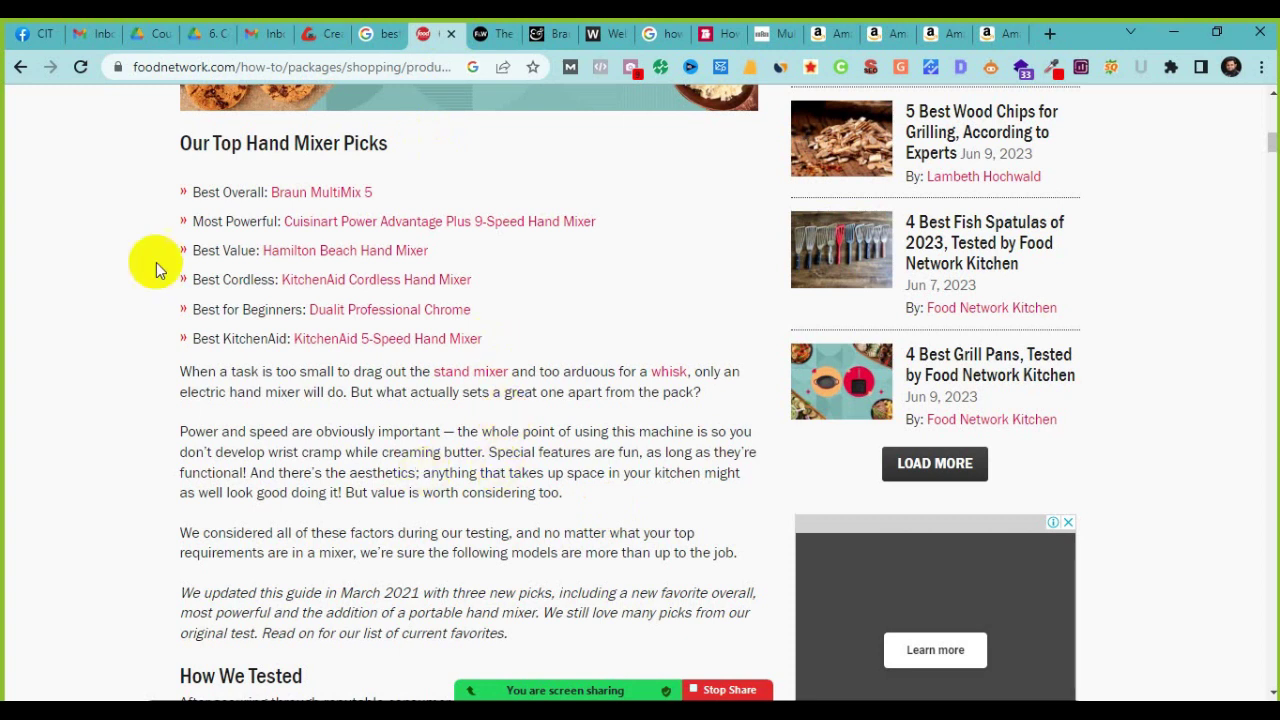
click(193, 143)
drag(193, 143, 388, 143)
drag(191, 192, 272, 190)
drag(189, 222, 257, 313)
drag(198, 338, 245, 338)
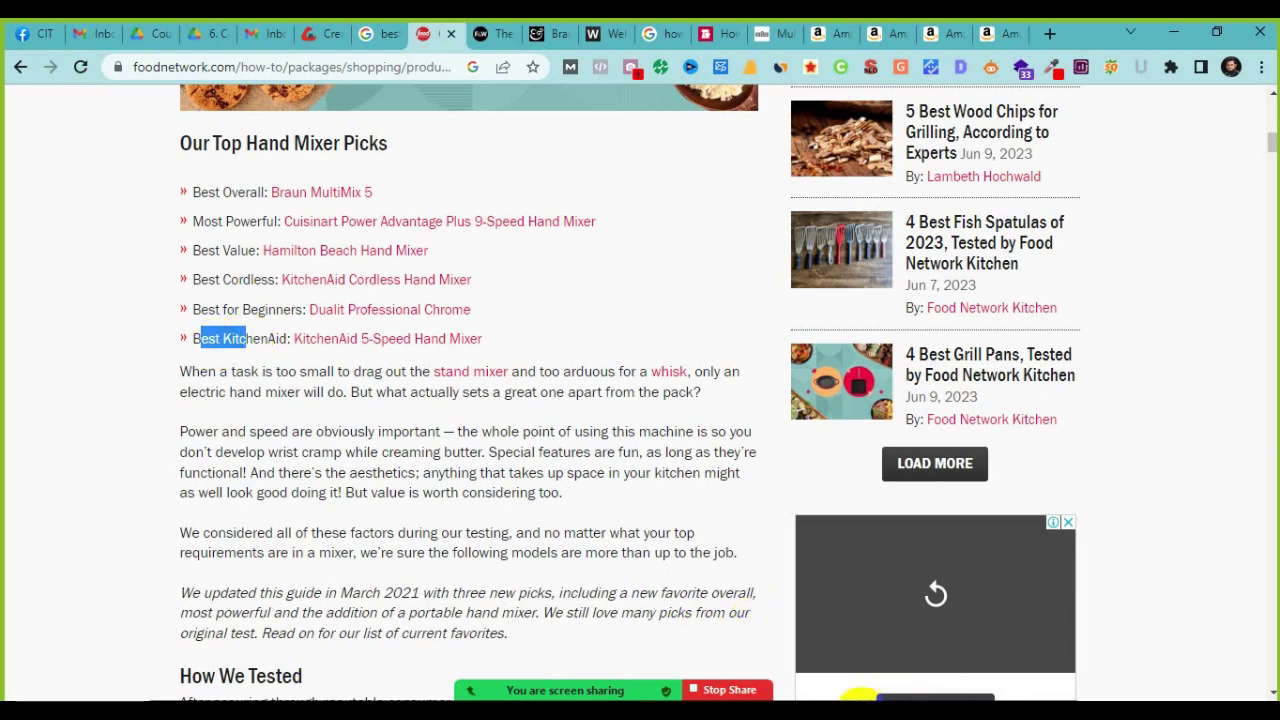
Step: Go back to the Word document and highlight in turn the points on benefits over features, active voice and eliminating word repetition
click(863, 700)
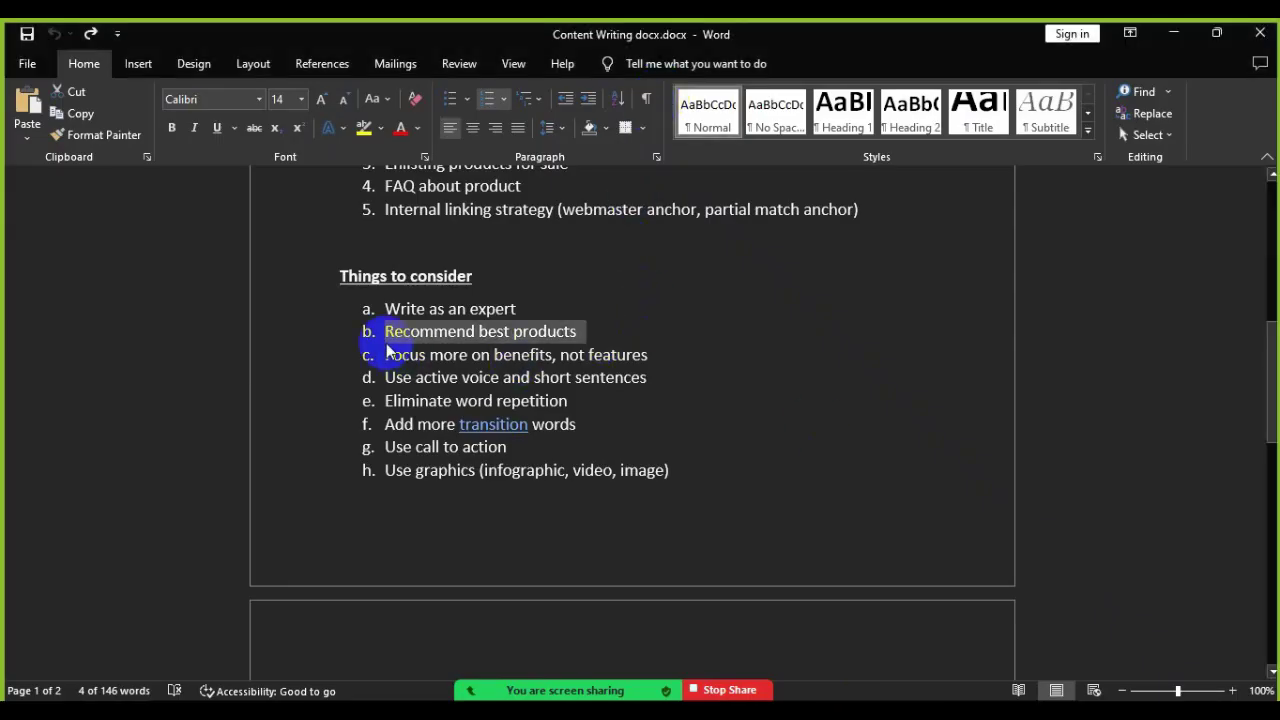
drag(385, 355, 614, 350)
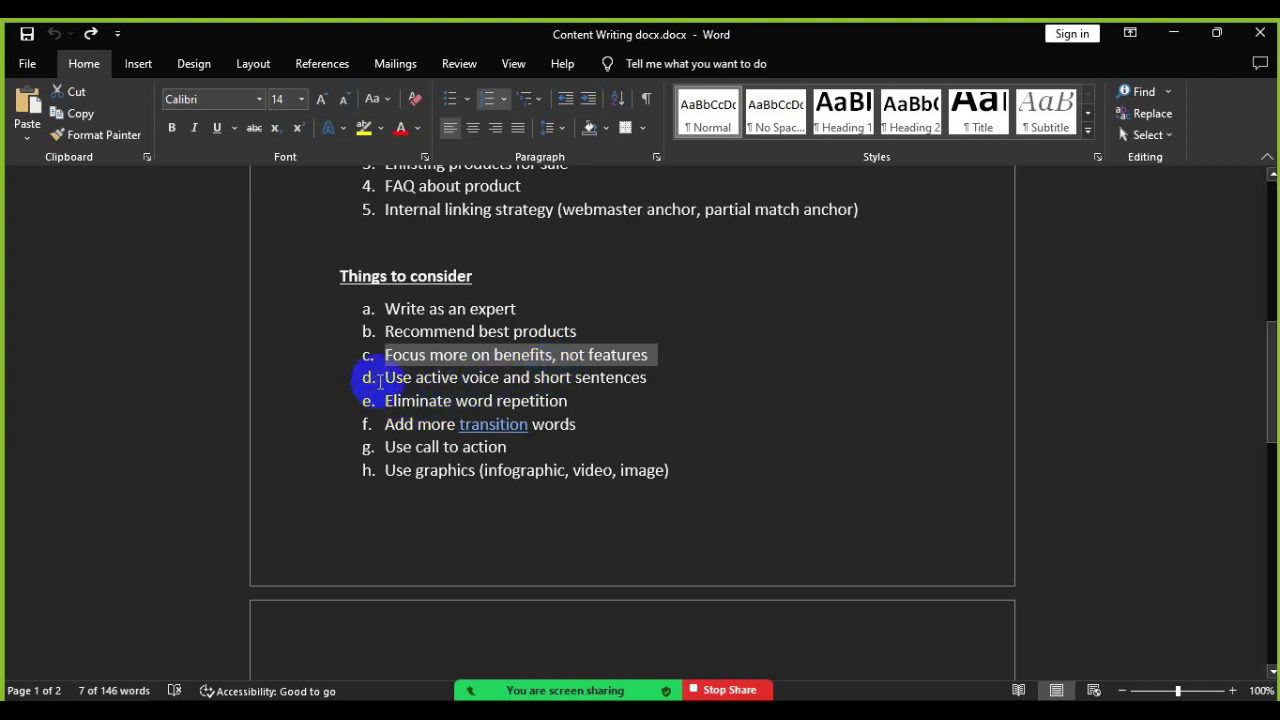
drag(380, 377, 485, 381)
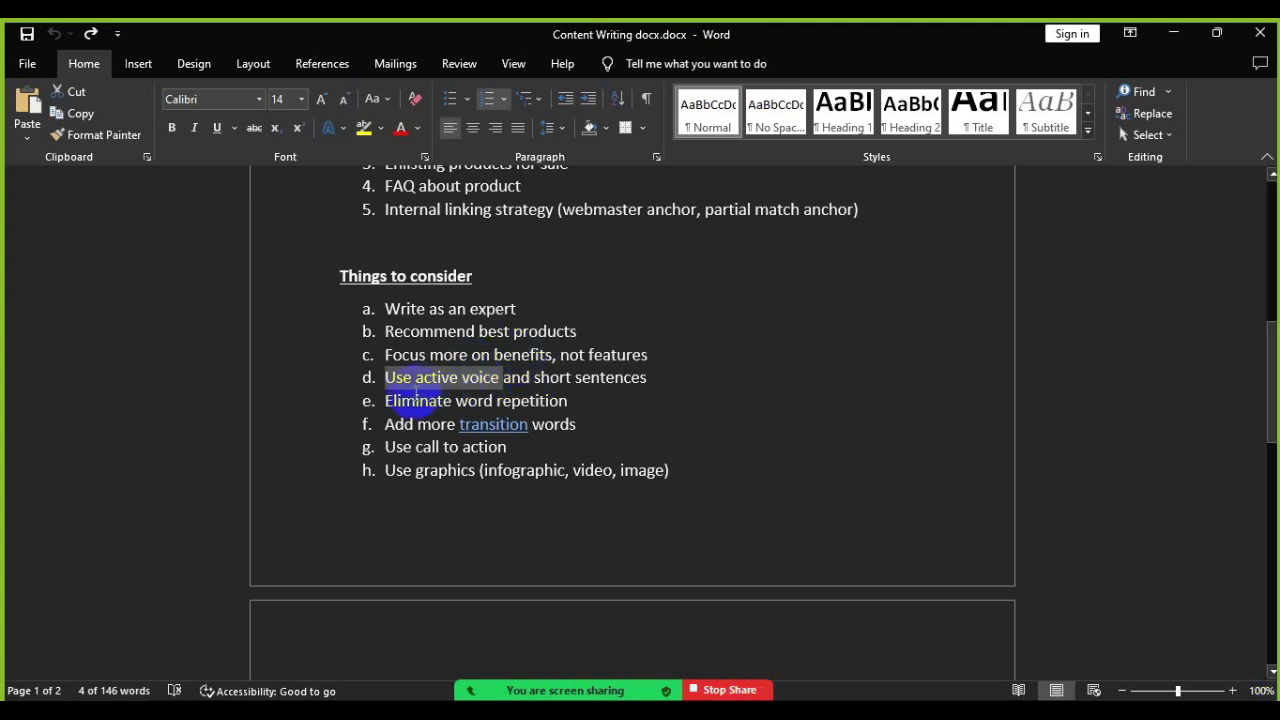
drag(371, 400, 549, 407)
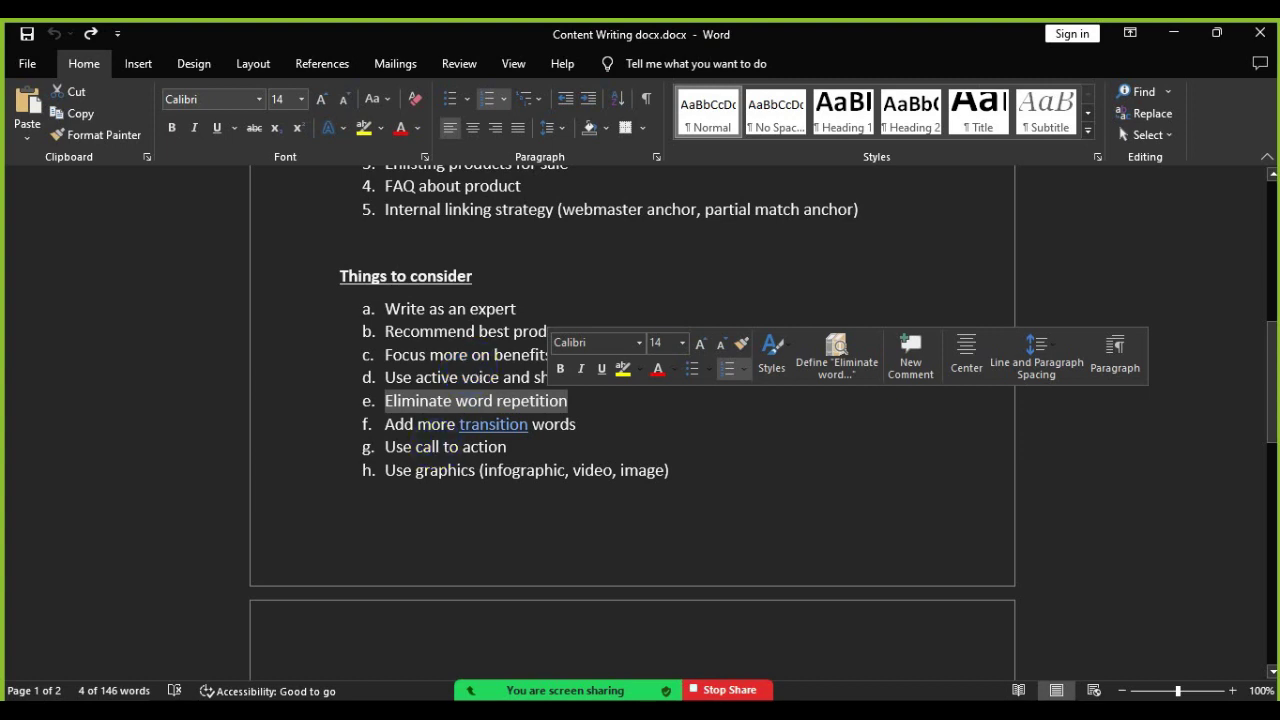
Step: Check the Zoom meeting's participant list and minimize it
mouse_move(594, 686)
click(443, 672)
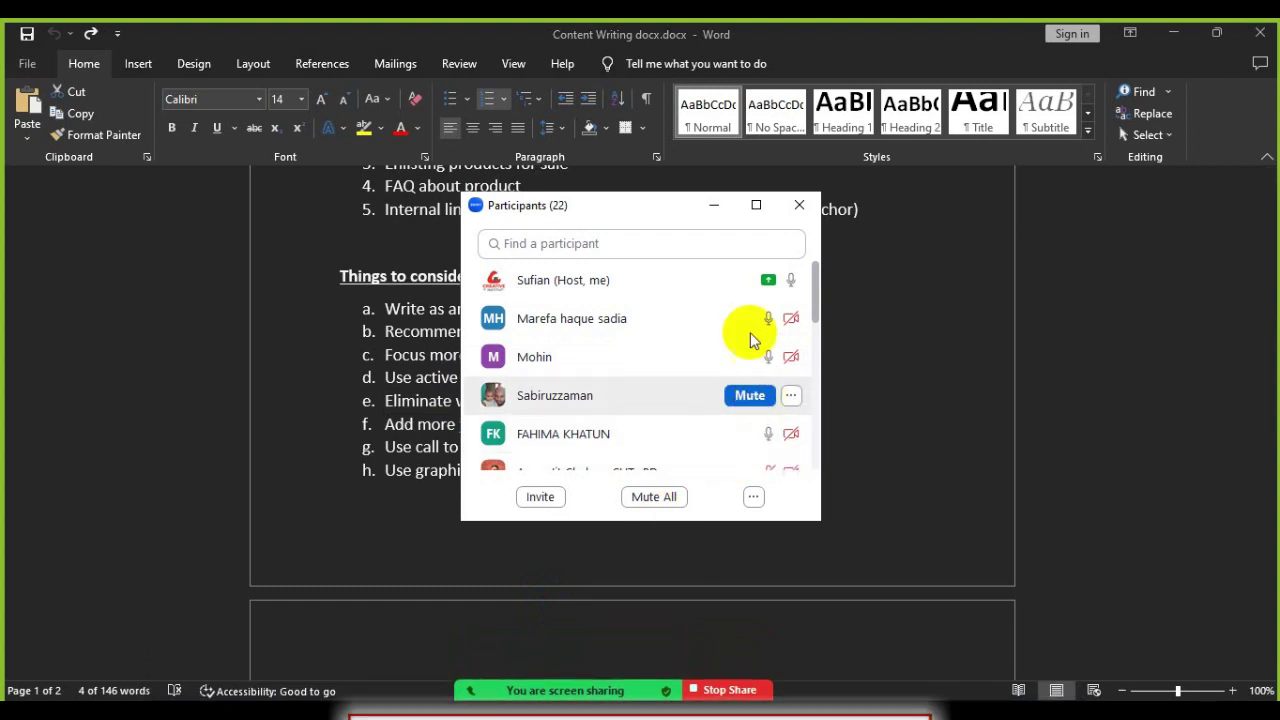
click(714, 205)
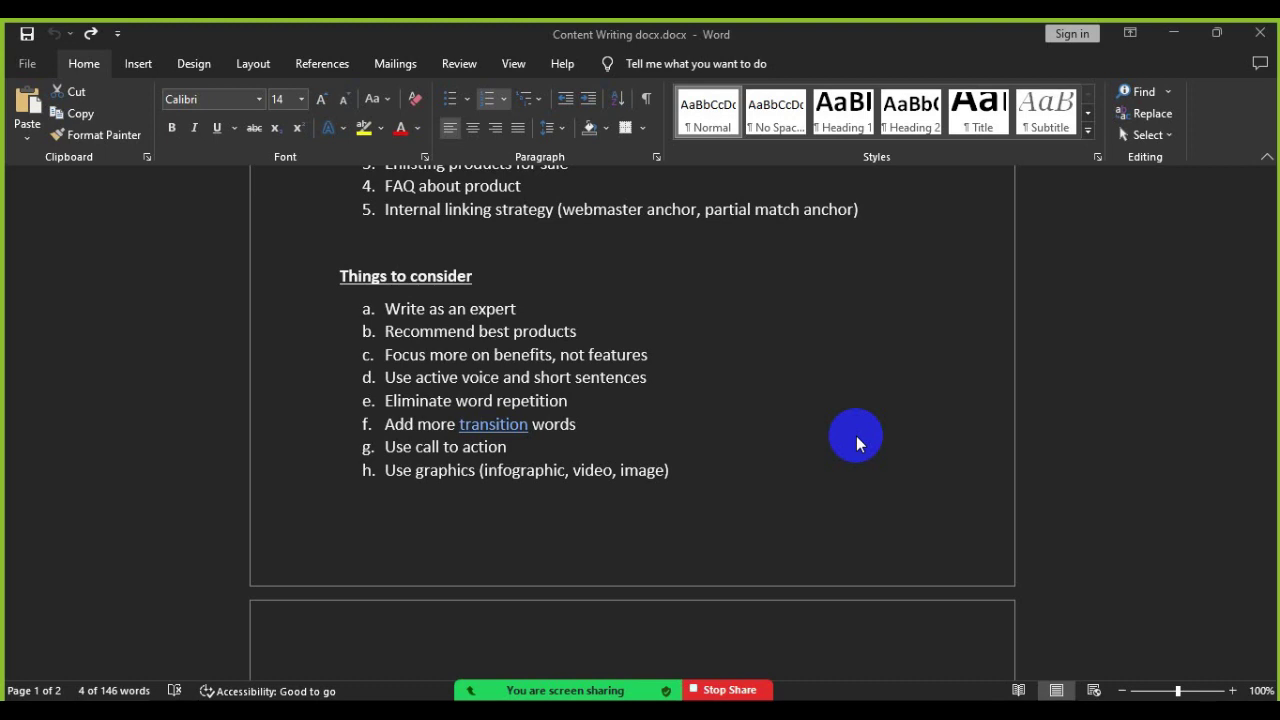
Step: Switch from the Word document to Chrome and search Google for "transition words" in a new tab
click(483, 428)
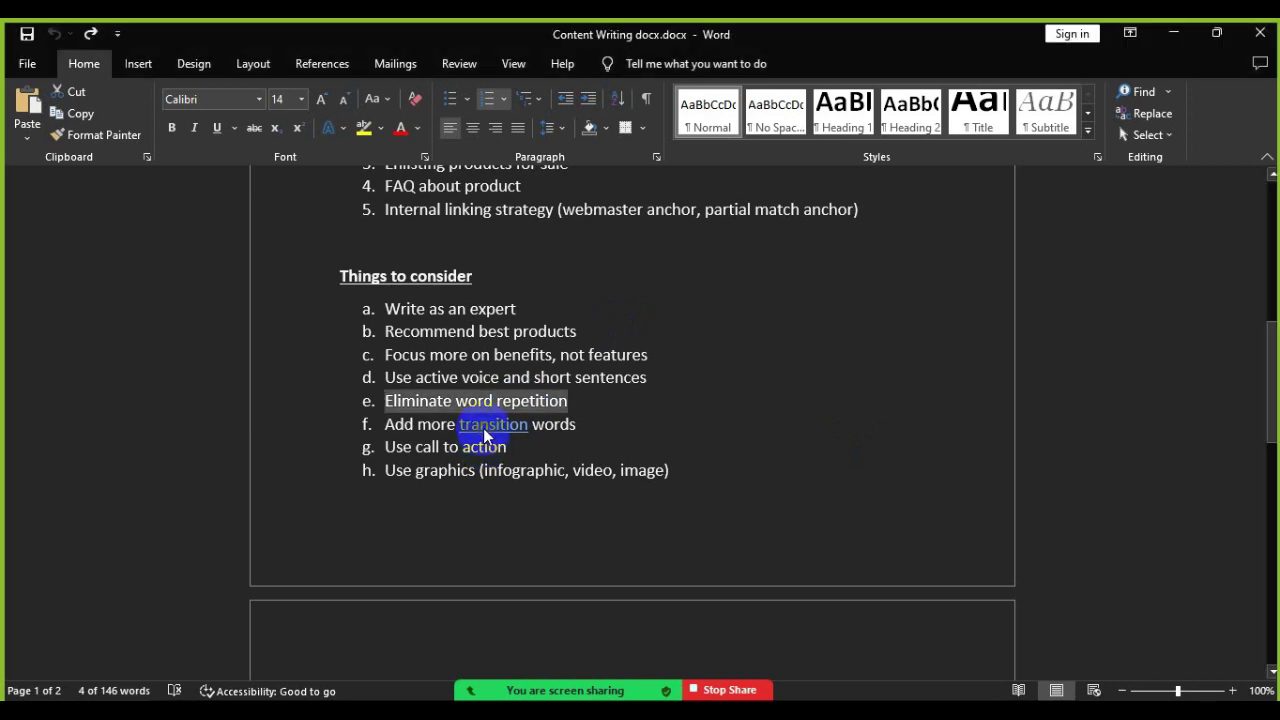
click(565, 447)
mouse_move(740, 690)
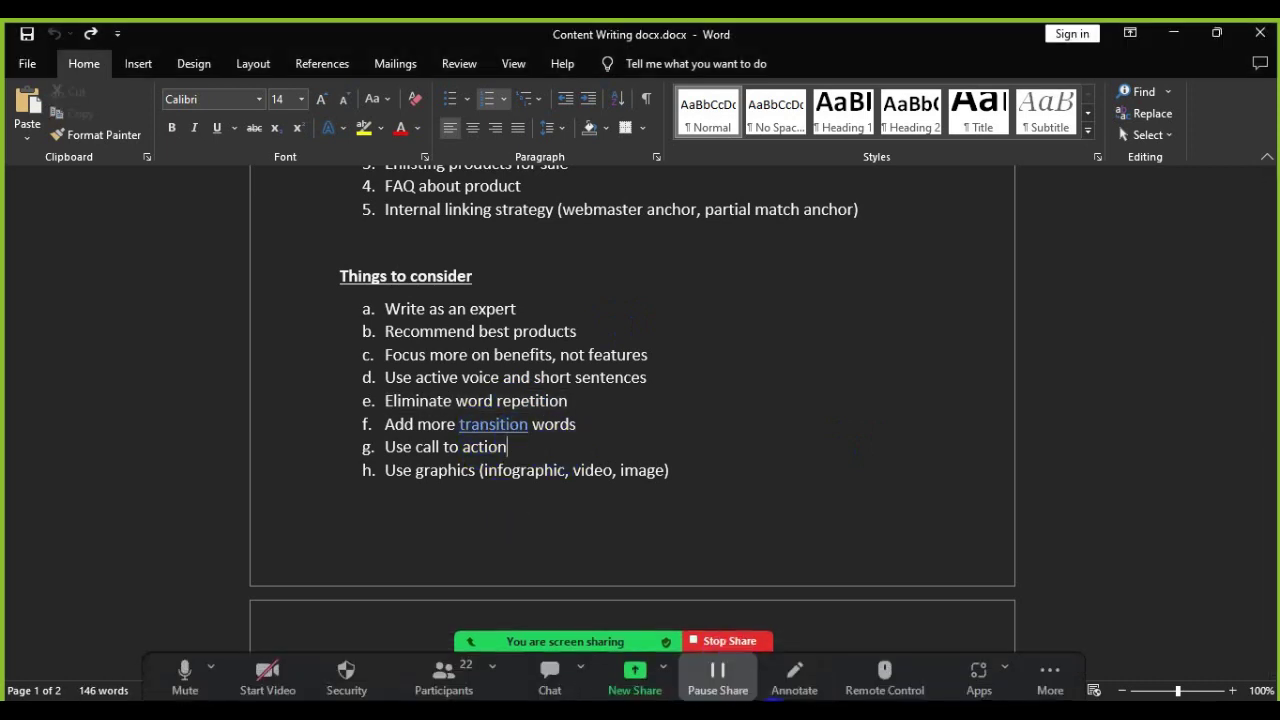
key(alt+Tab)
click(1045, 32)
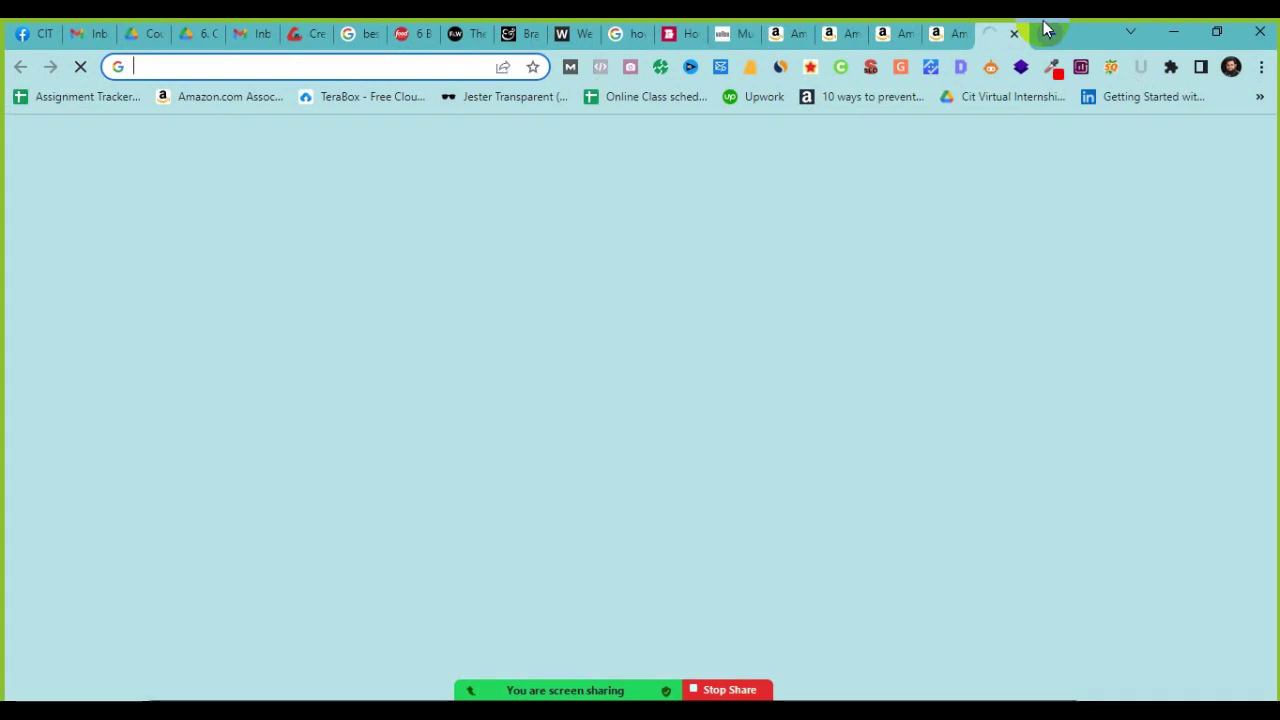
text(tran sition words)
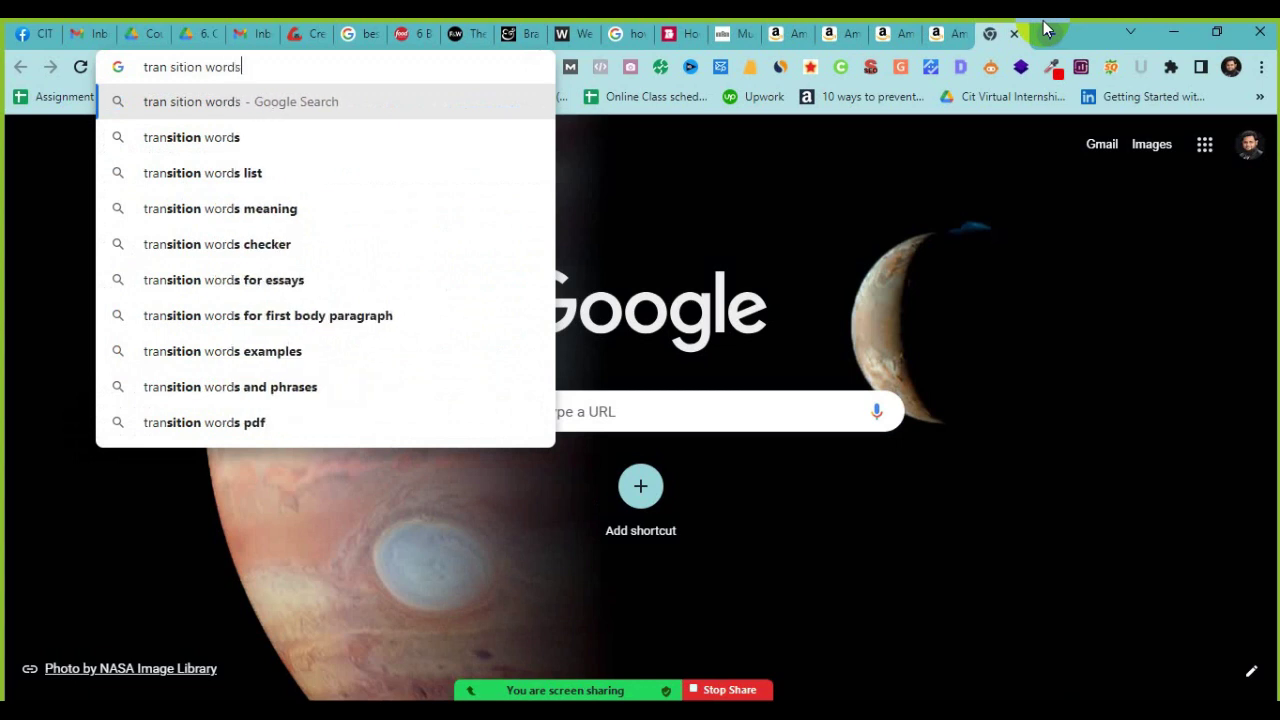
key(Return)
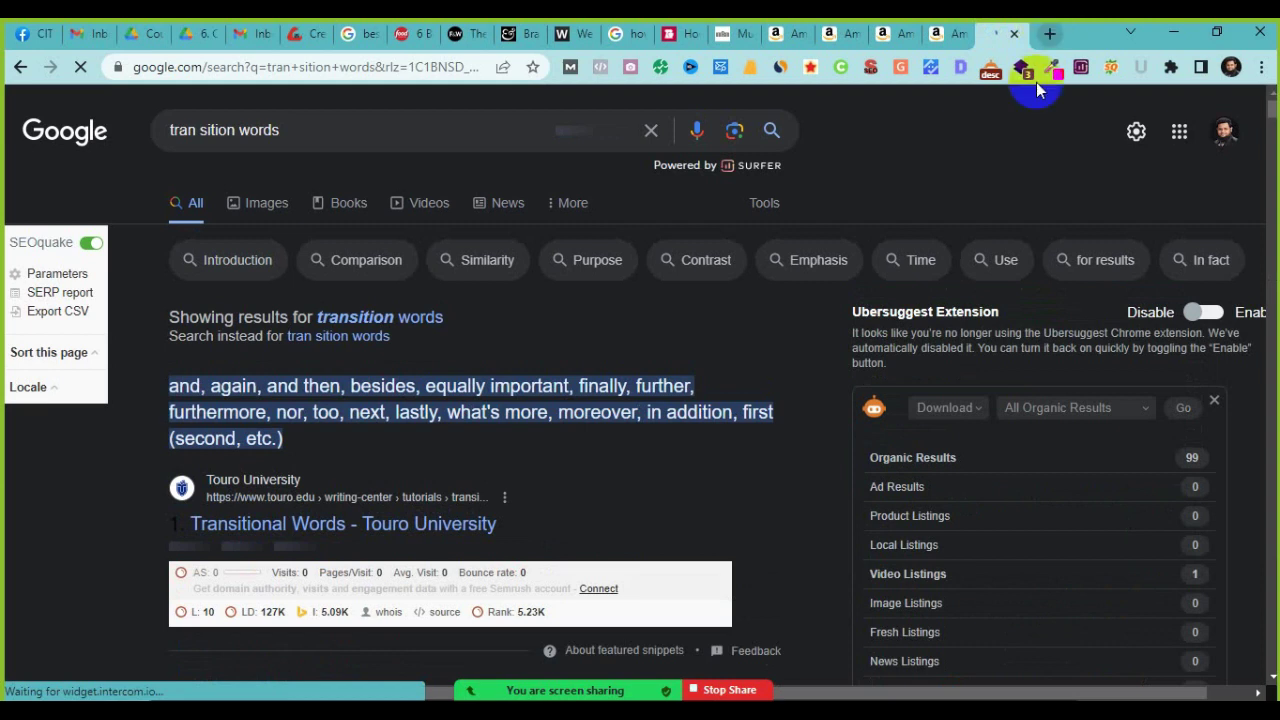
Step: Open the Love English "Transition Words" chart from the image results and admit the participant from the Zoom waiting room
click(260, 205)
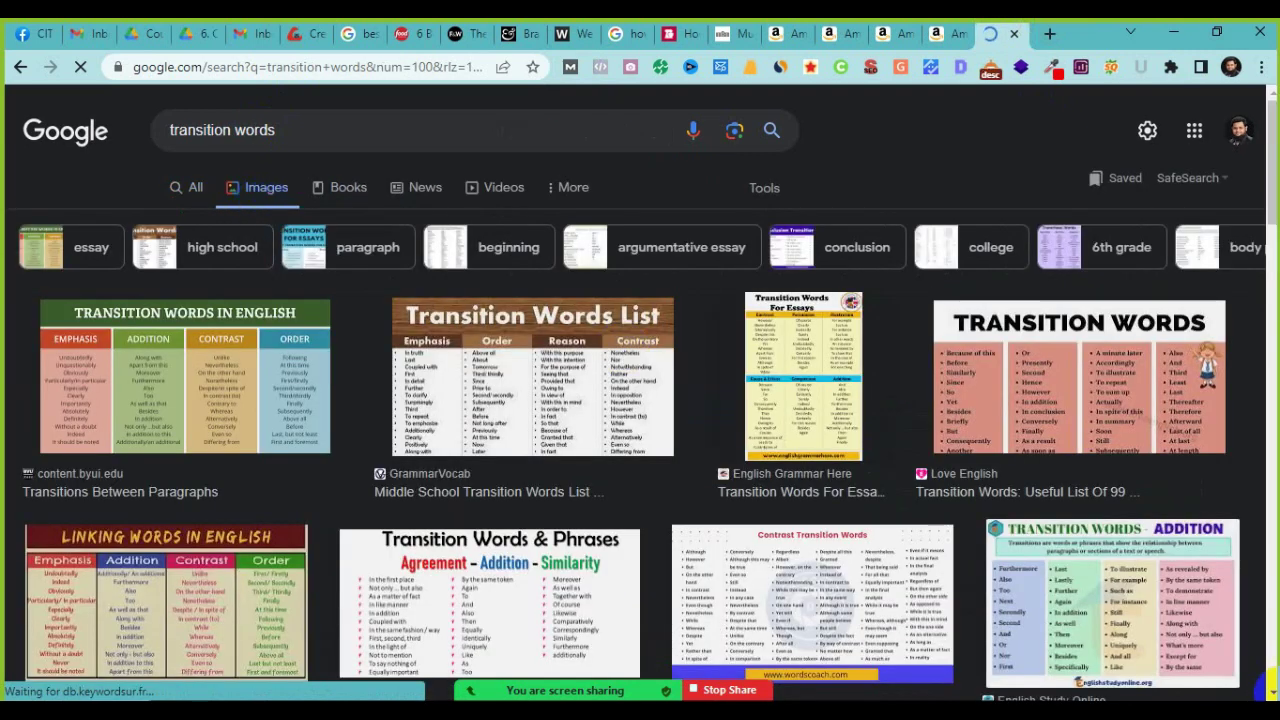
click(1073, 365)
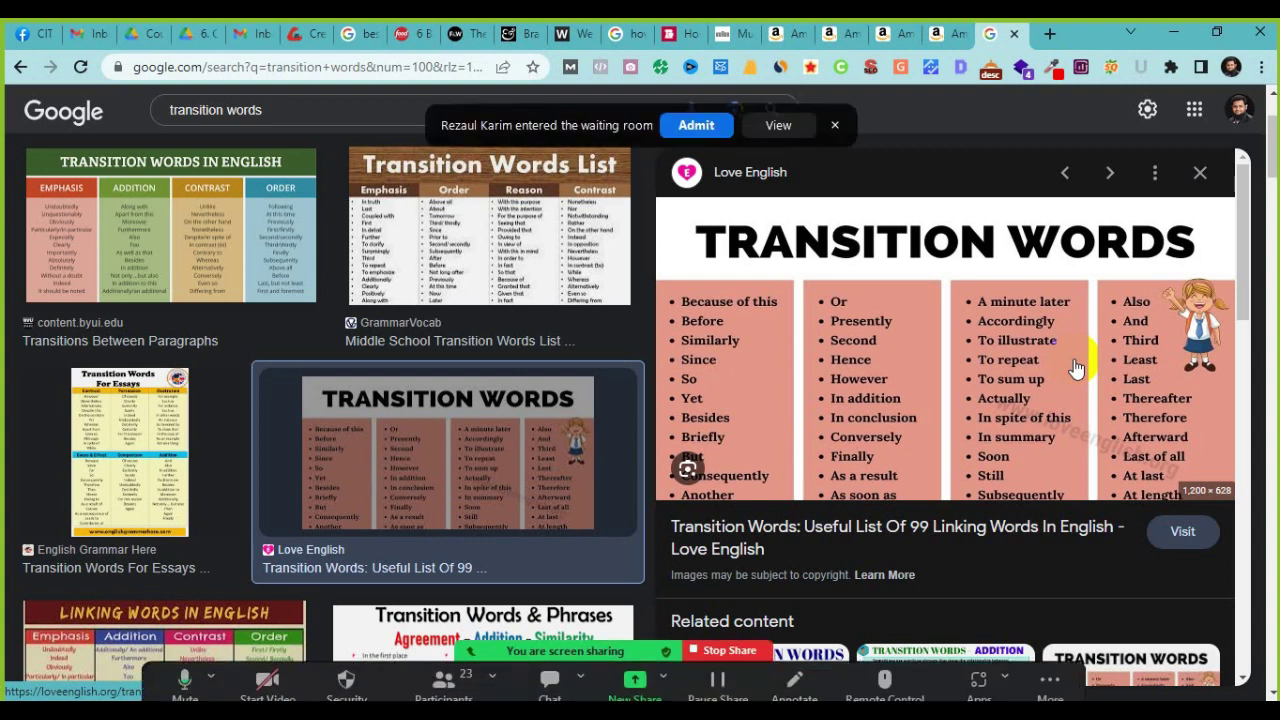
click(676, 124)
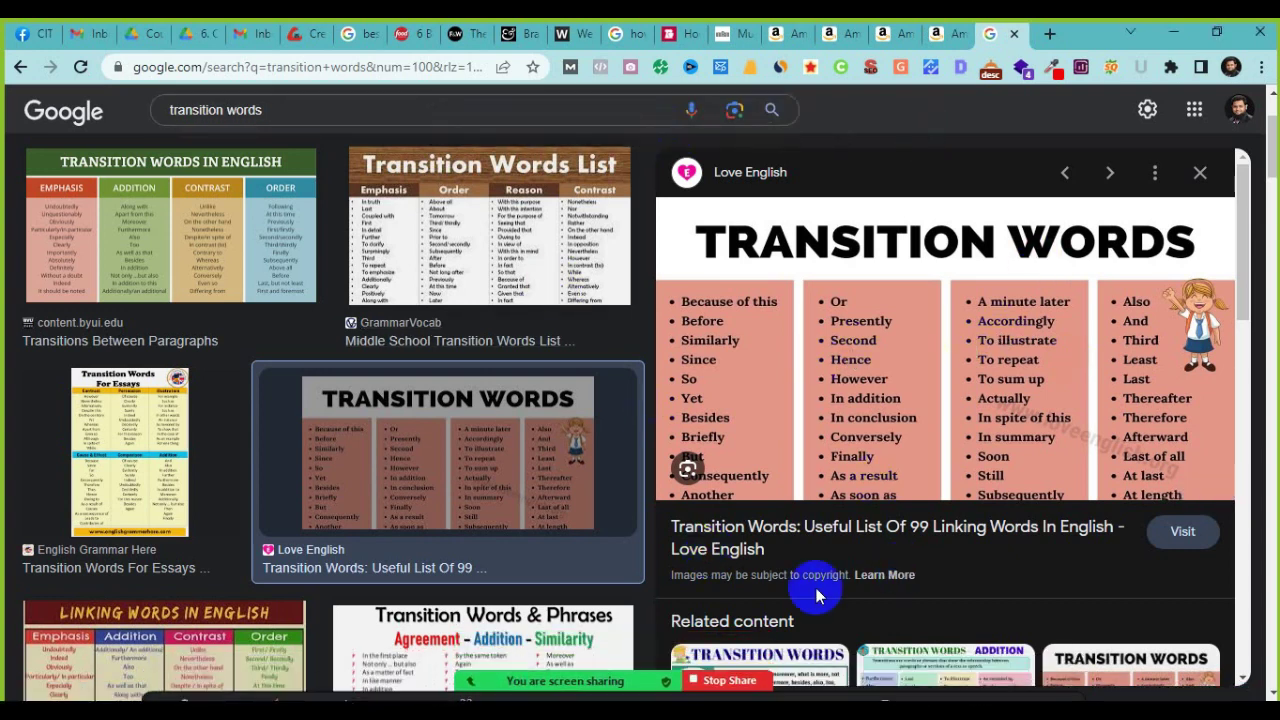
Step: Return to the Word document and highlight in turn "Add more transition words" and "Use call to action"
key(alt+Tab)
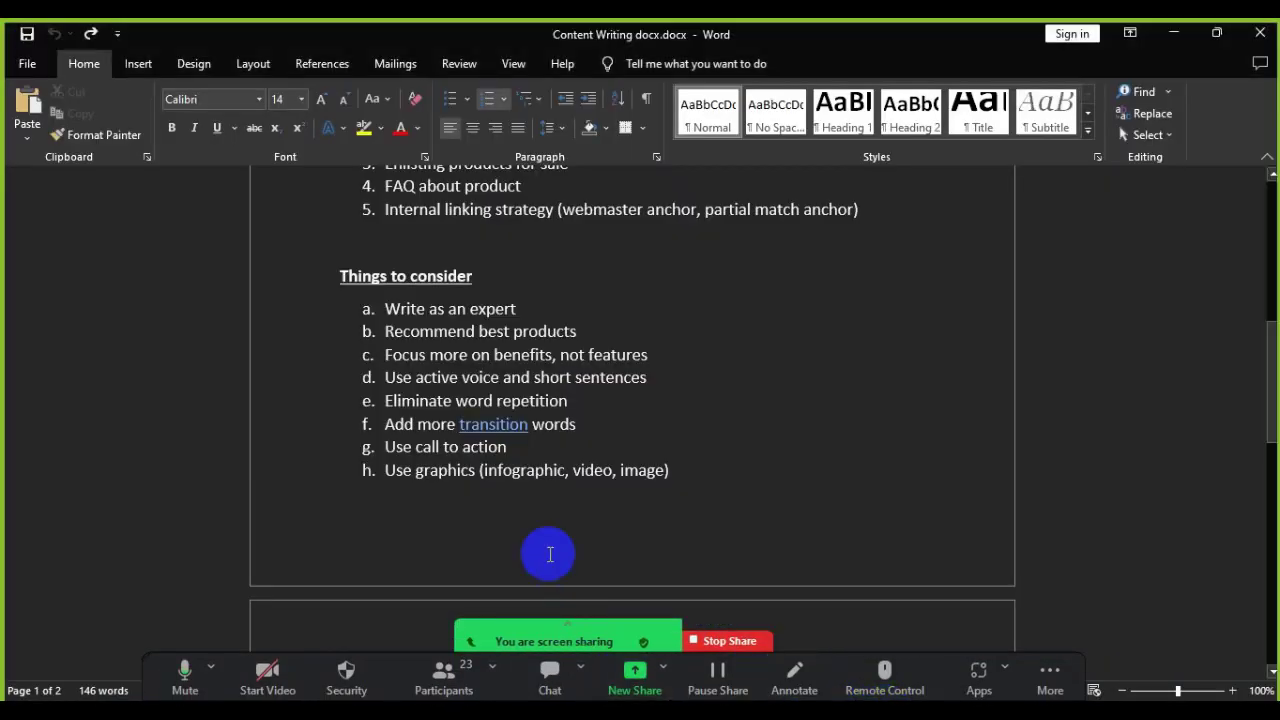
drag(384, 424, 577, 425)
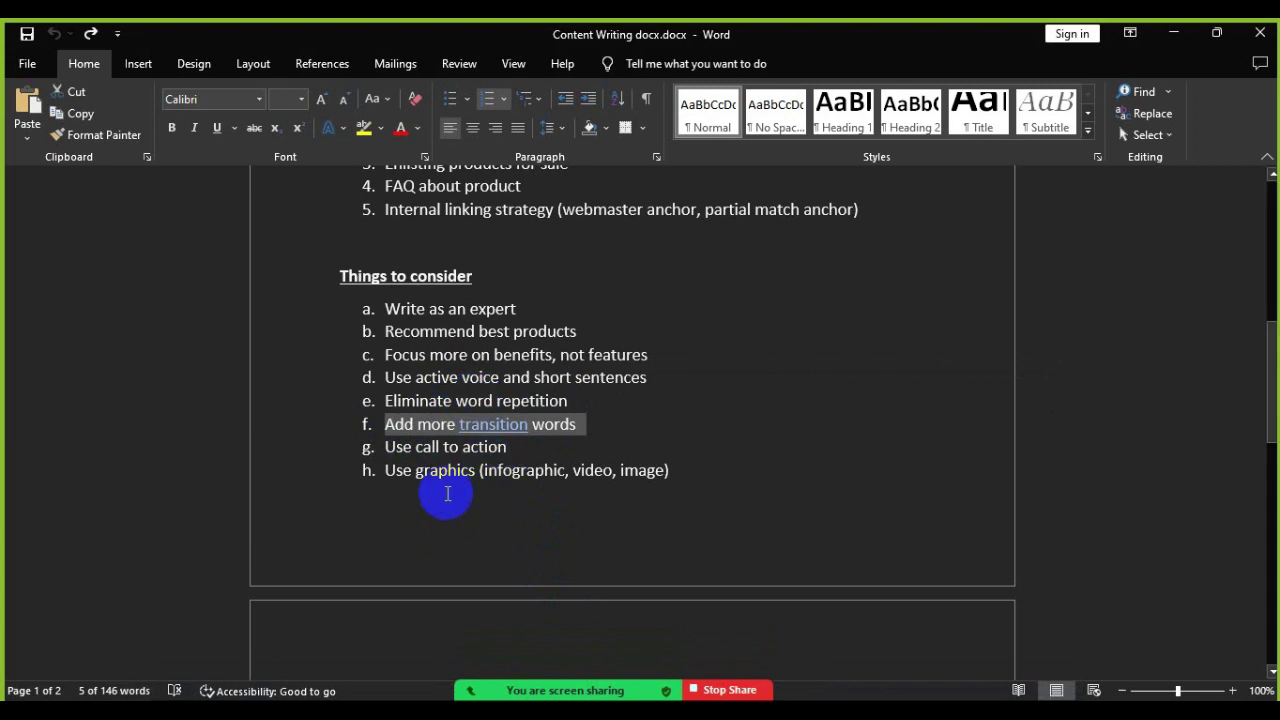
drag(414, 449, 483, 455)
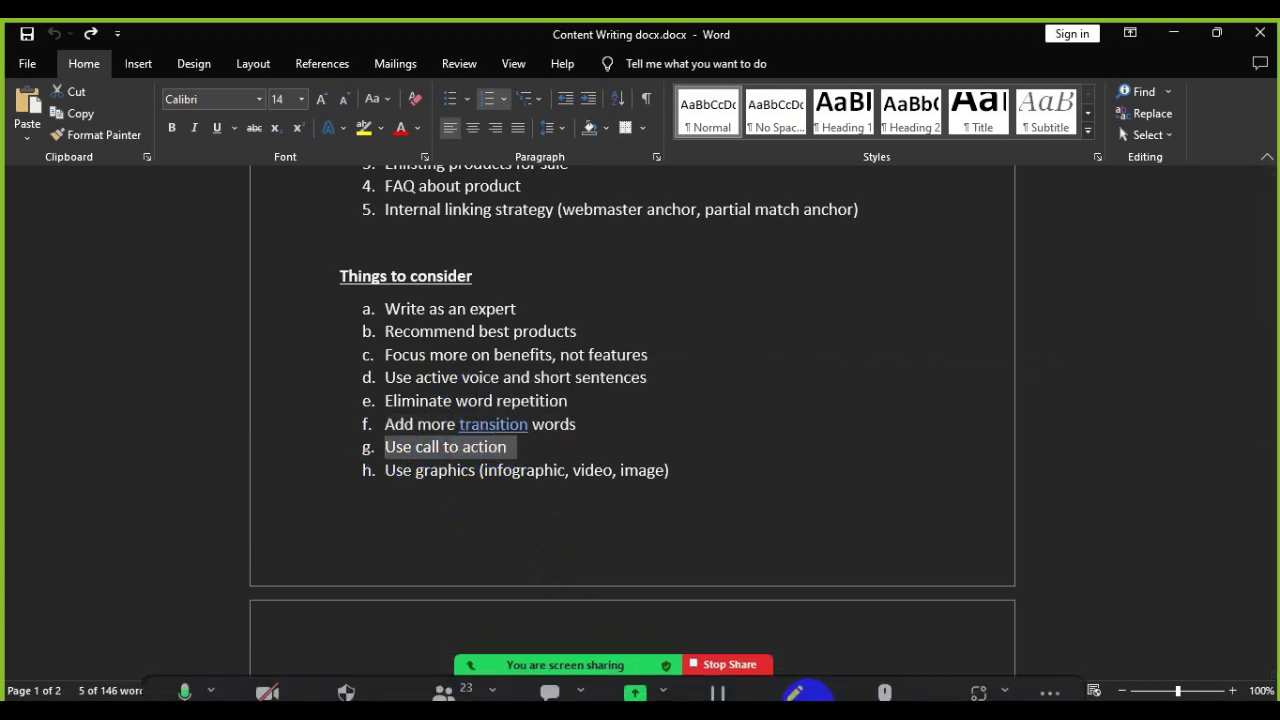
Step: Examine the call-to-action buttons in the Food Network, Food & Wine and Homes & Gardens hand mixer articles in Chrome
key(alt+Tab)
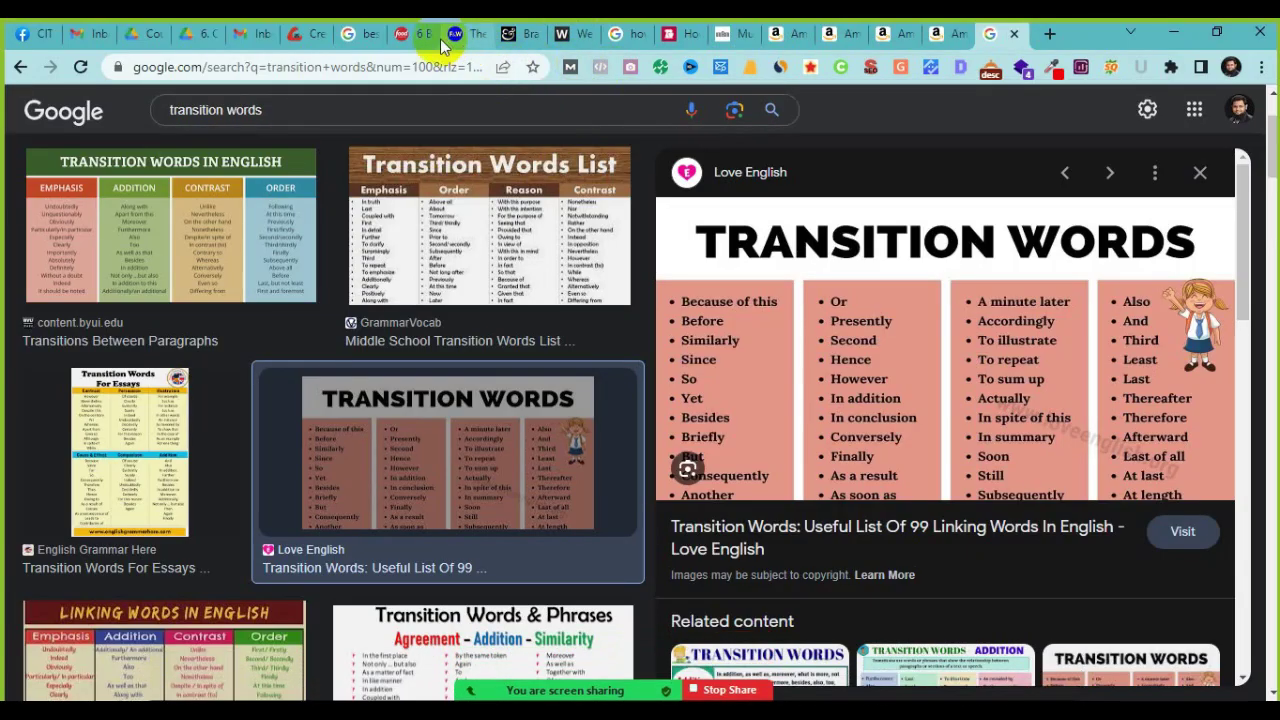
click(408, 34)
scroll(575, 408, down, 10)
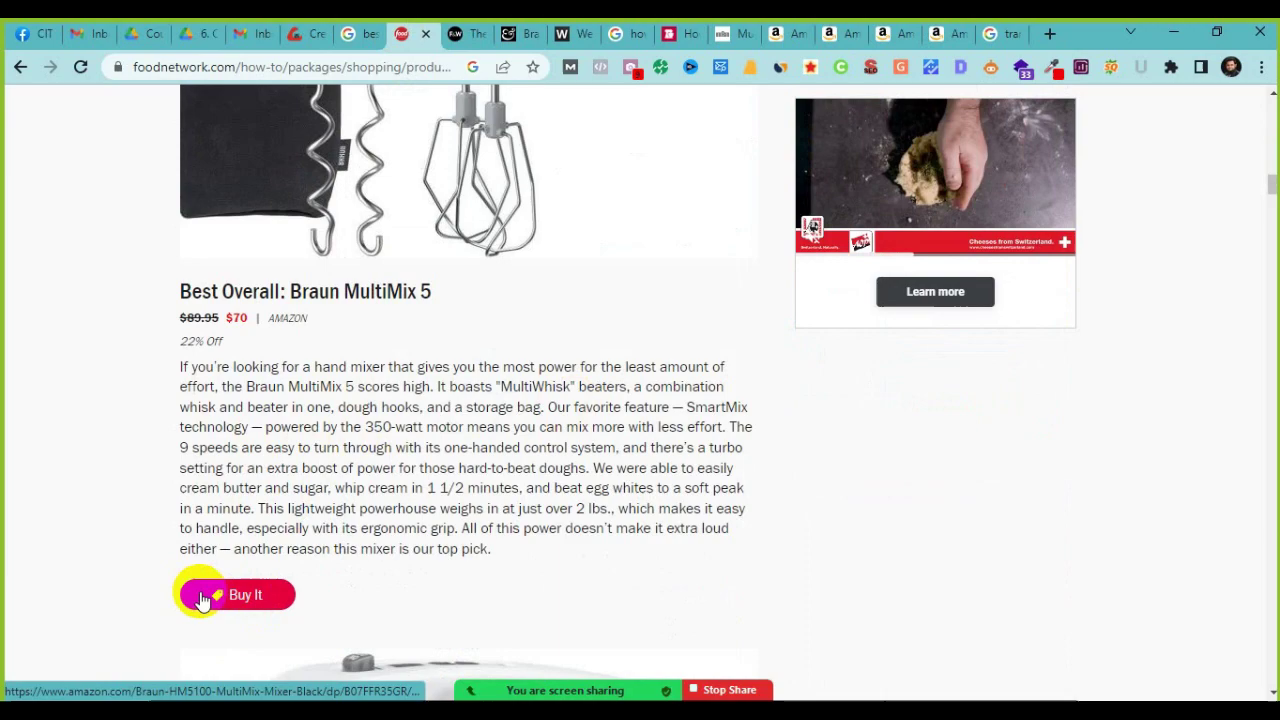
click(455, 34)
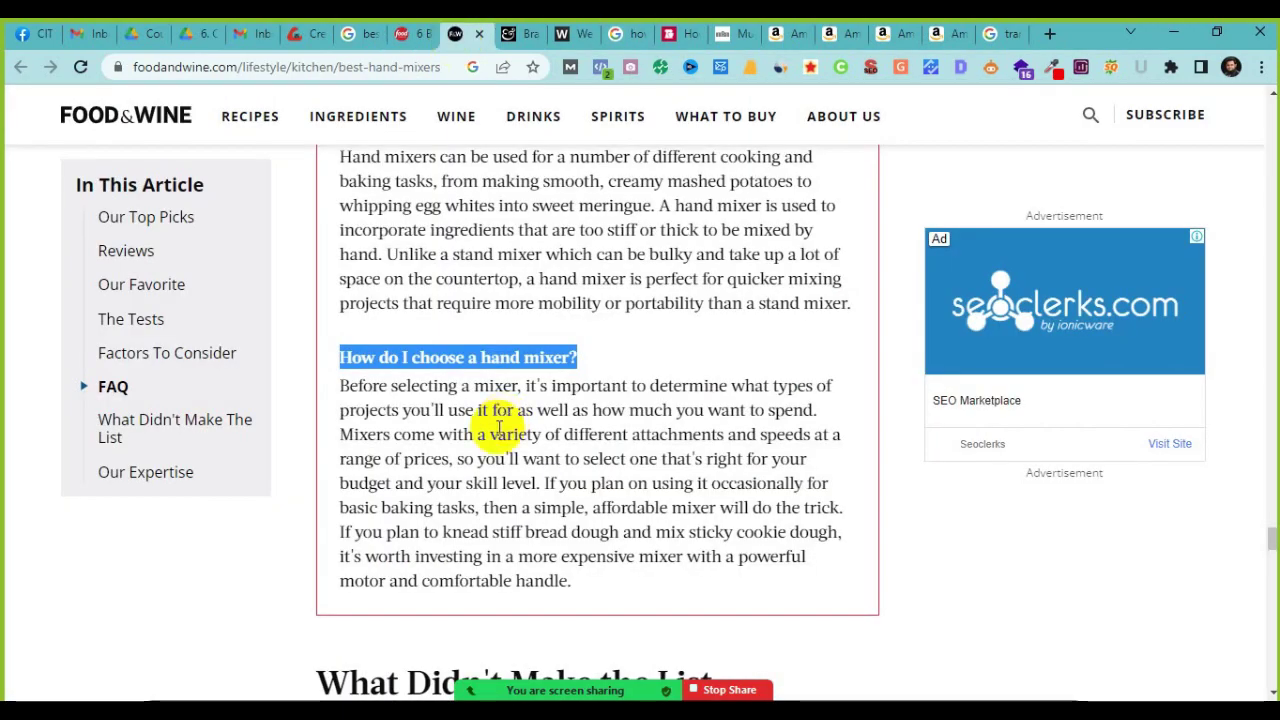
scroll(499, 427, up, 15)
scroll(498, 428, up, 15)
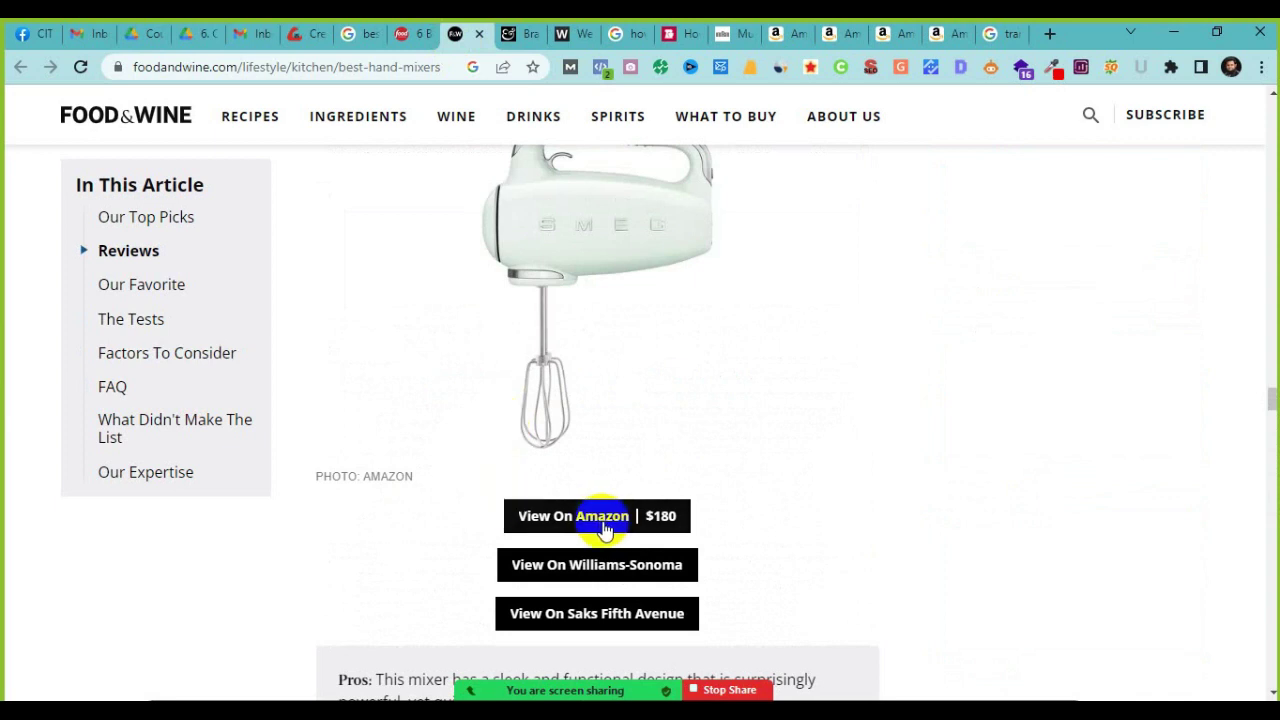
click(510, 34)
scroll(448, 405, down, 15)
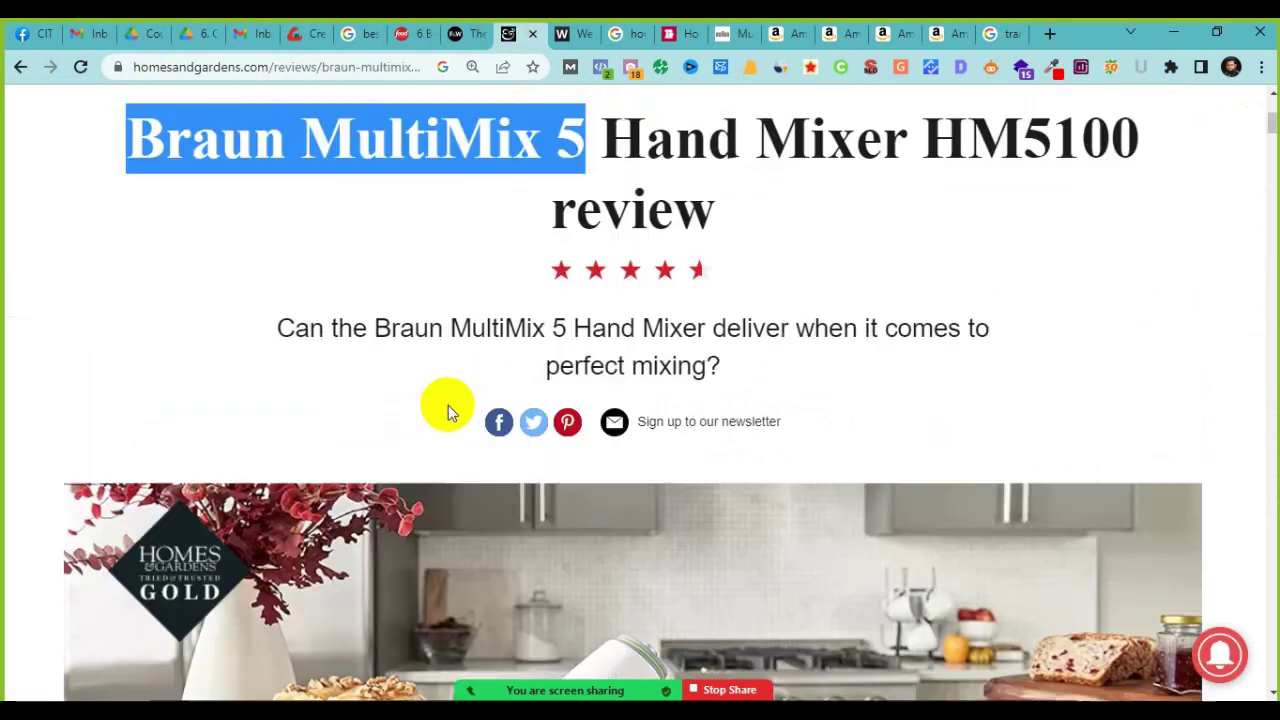
scroll(448, 405, down, 6)
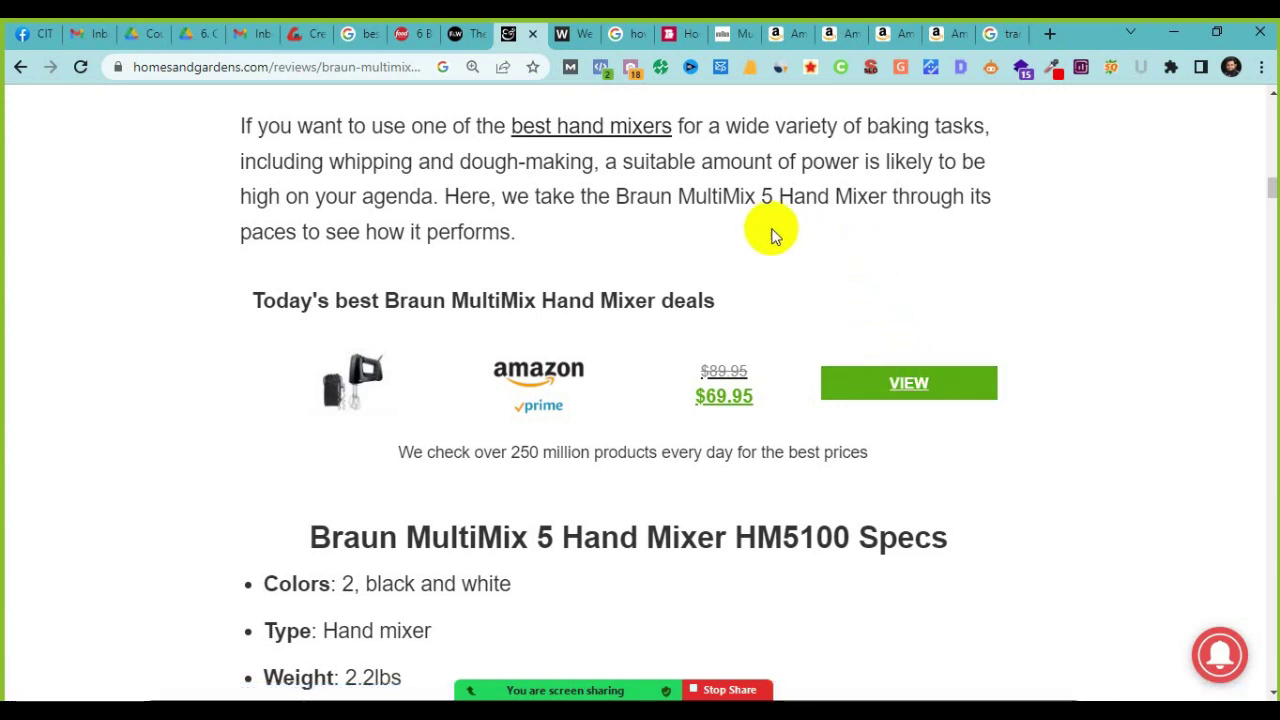
Step: Switch to the Word document and highlight "Use graphics (infographic, video, image)"
click(866, 697)
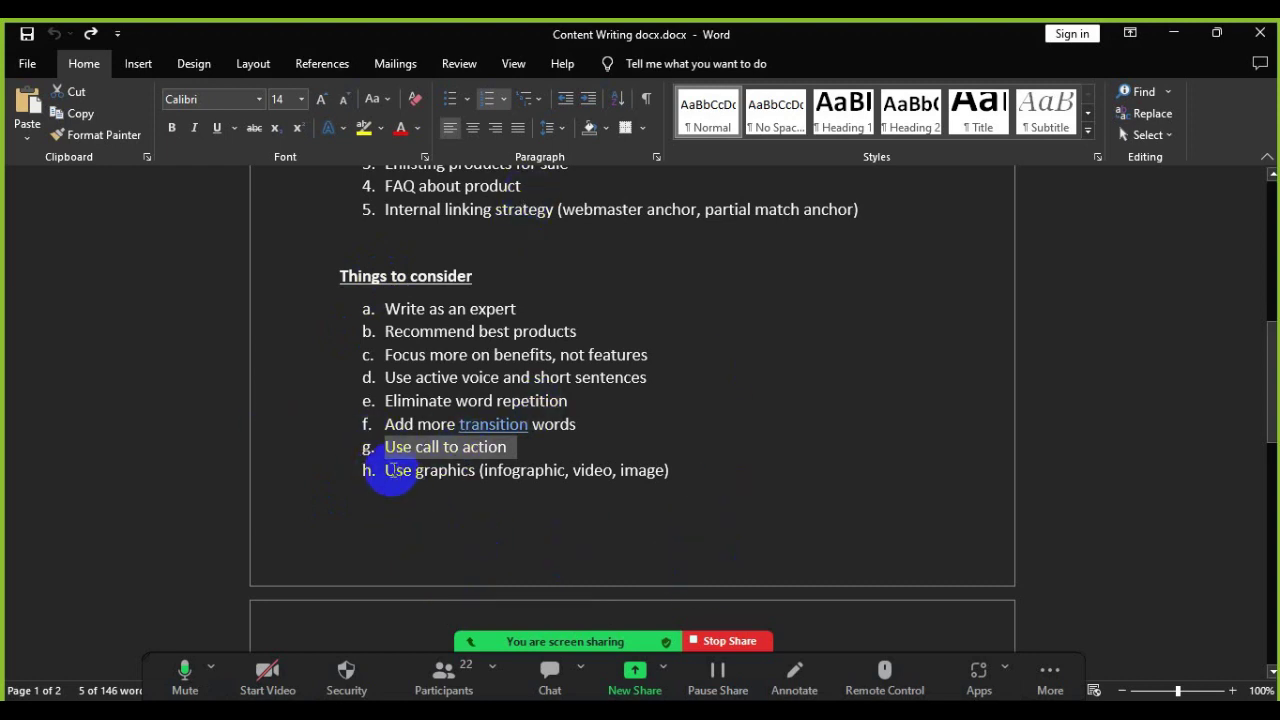
drag(381, 473, 675, 480)
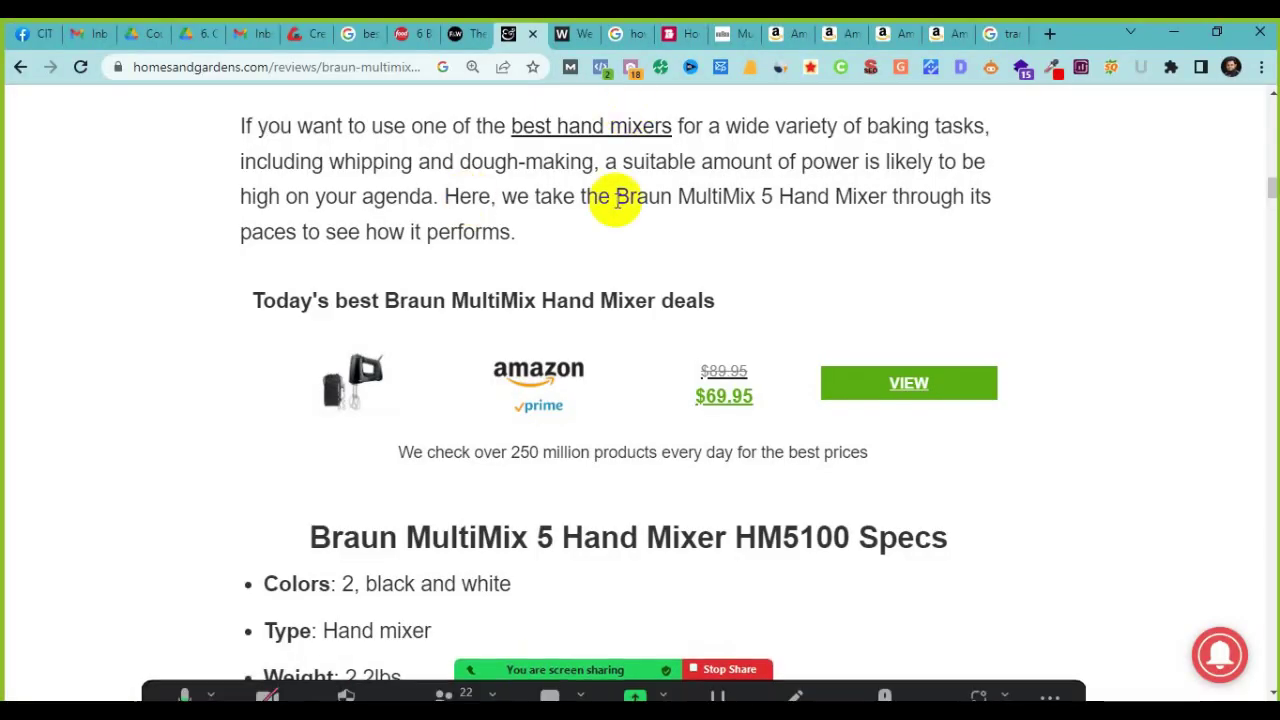
Step: Examine how images are used throughout the Homes & Gardens Braun MultiMix 5 review, from the lead photo to the Cleaning section
scroll(497, 610, up, 10)
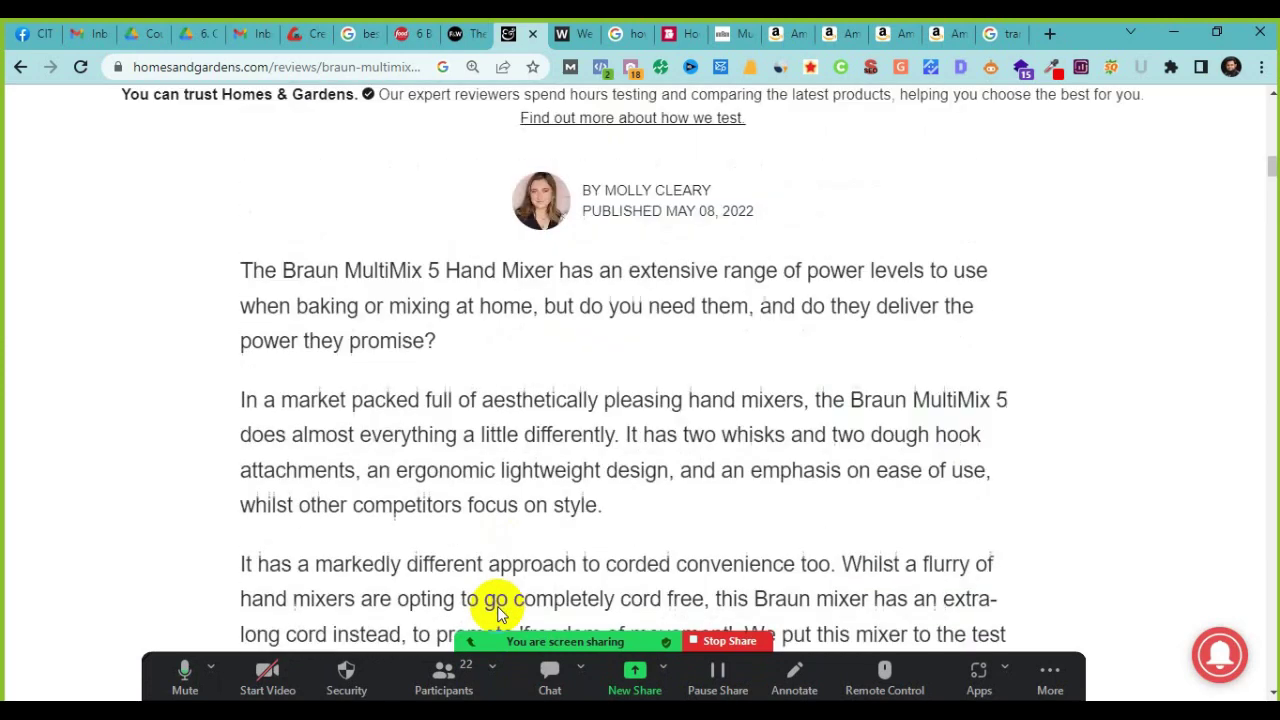
scroll(500, 614, down, 10)
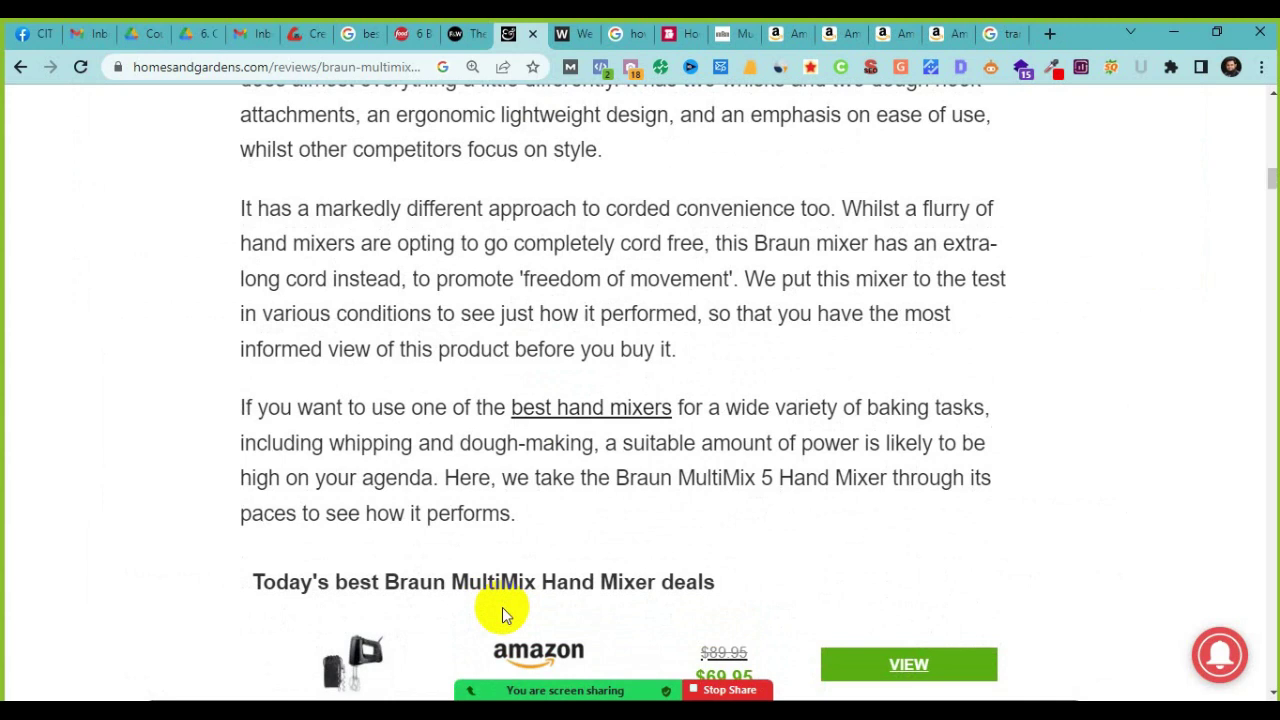
scroll(1046, 494, up, 10)
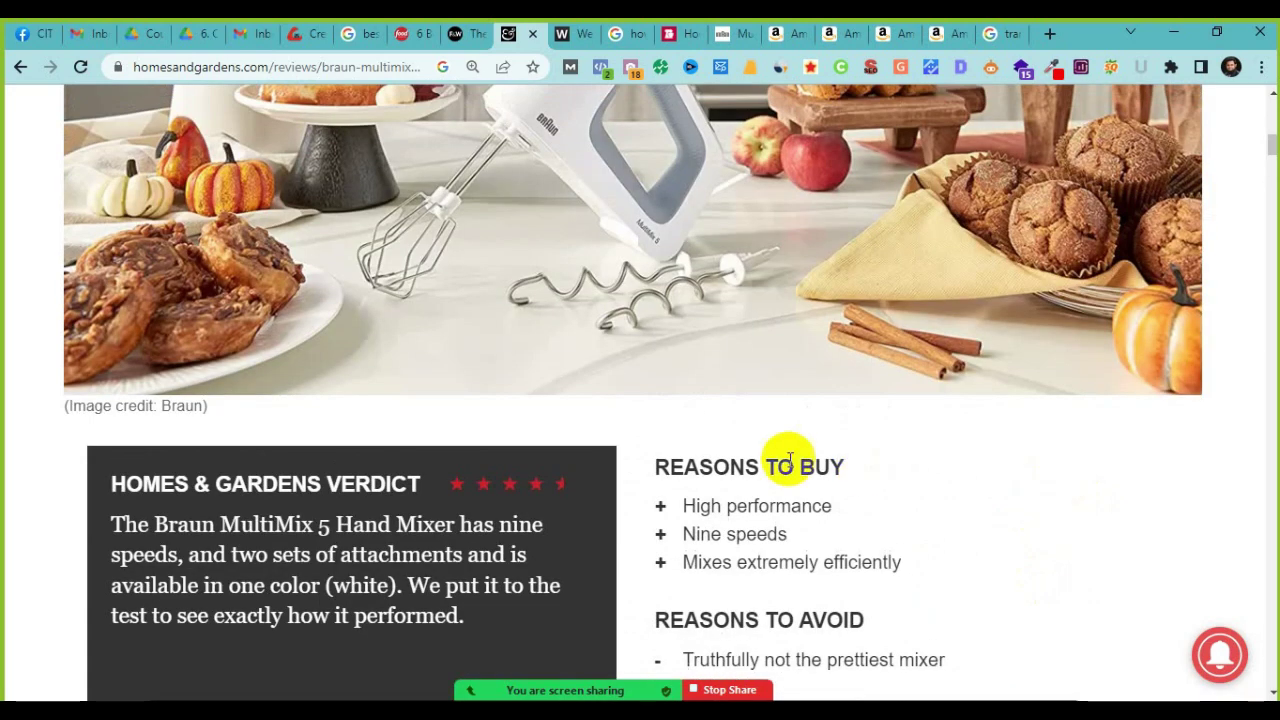
scroll(524, 416, up, 4)
scroll(842, 534, down, 4)
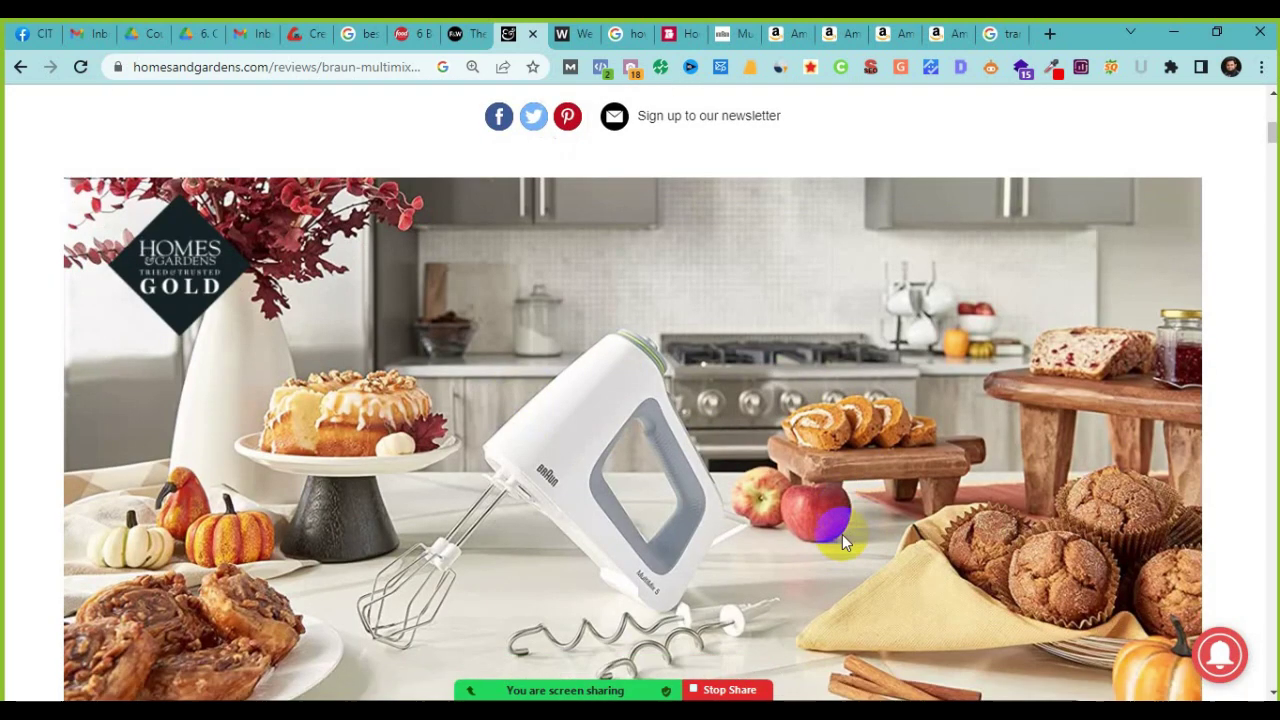
scroll(842, 533, down, 15)
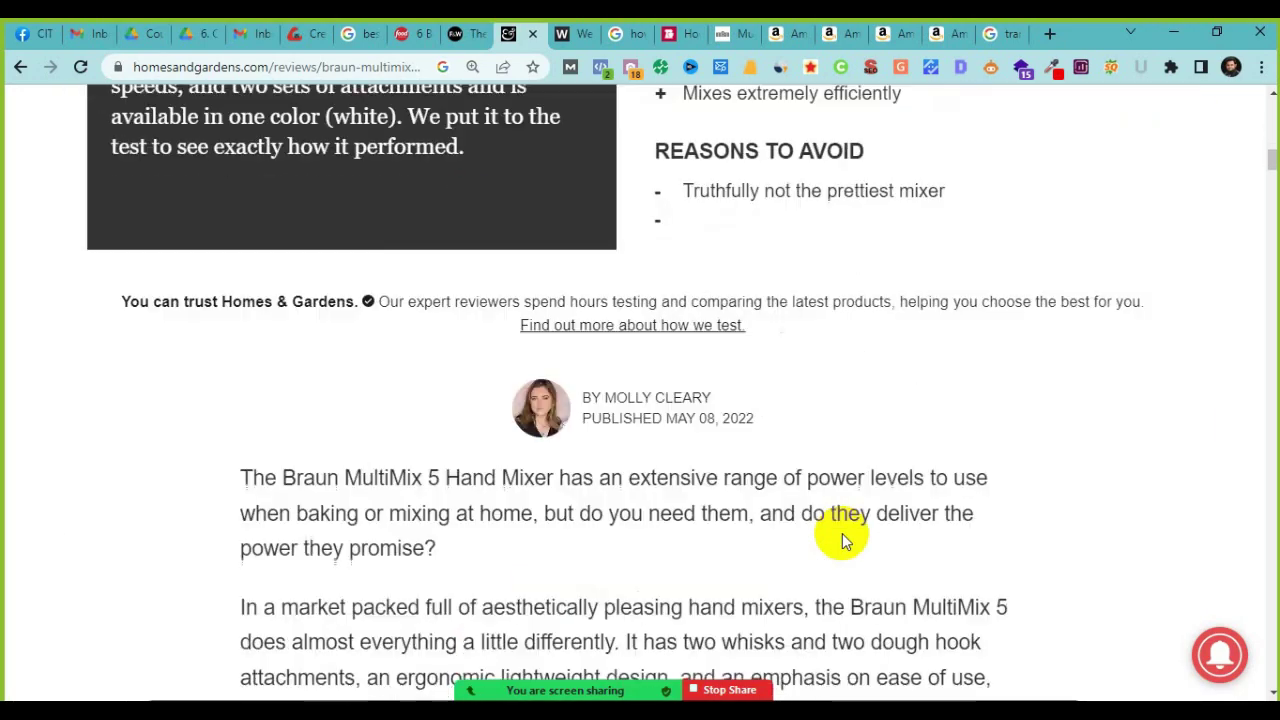
scroll(842, 540, down, 15)
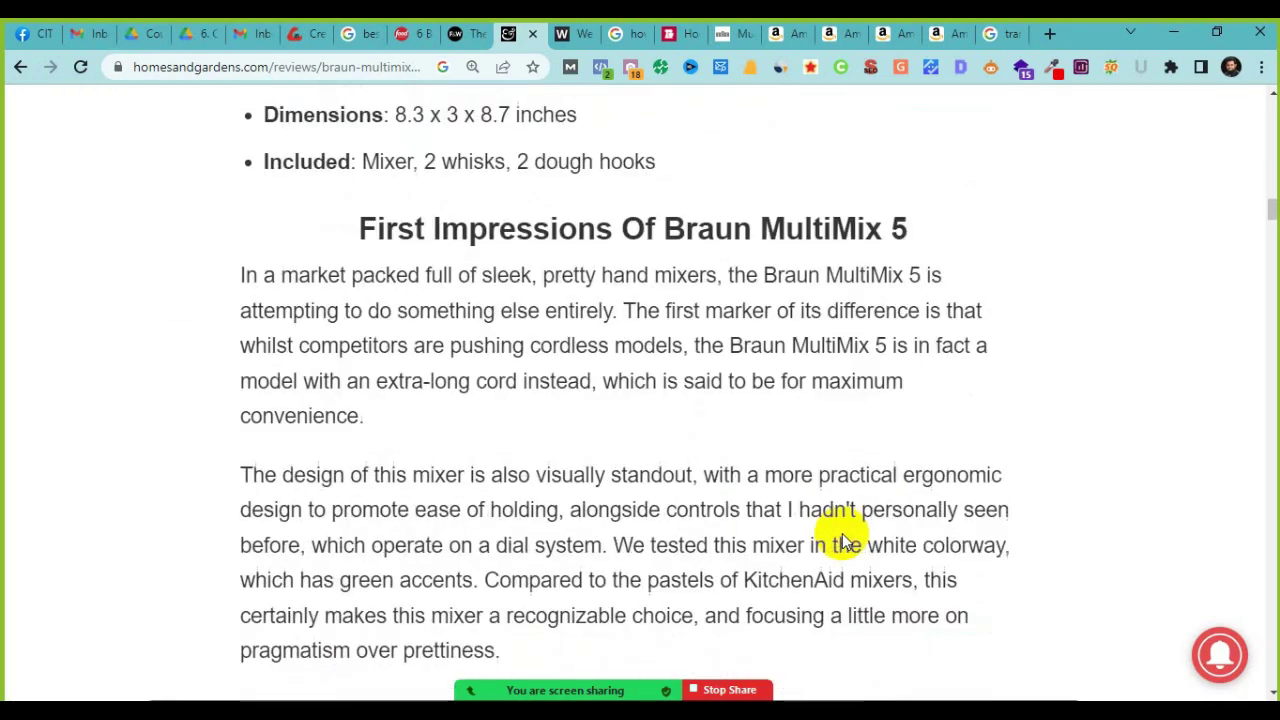
scroll(842, 538, down, 15)
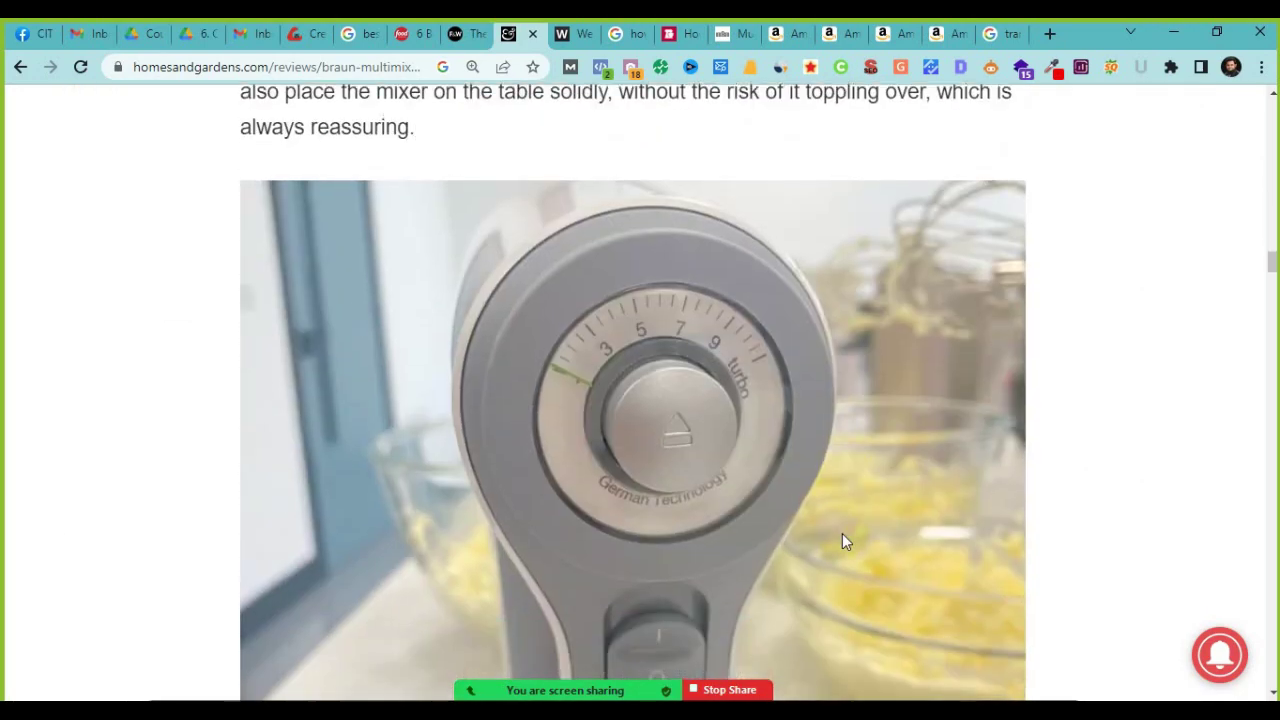
scroll(842, 540, down, 15)
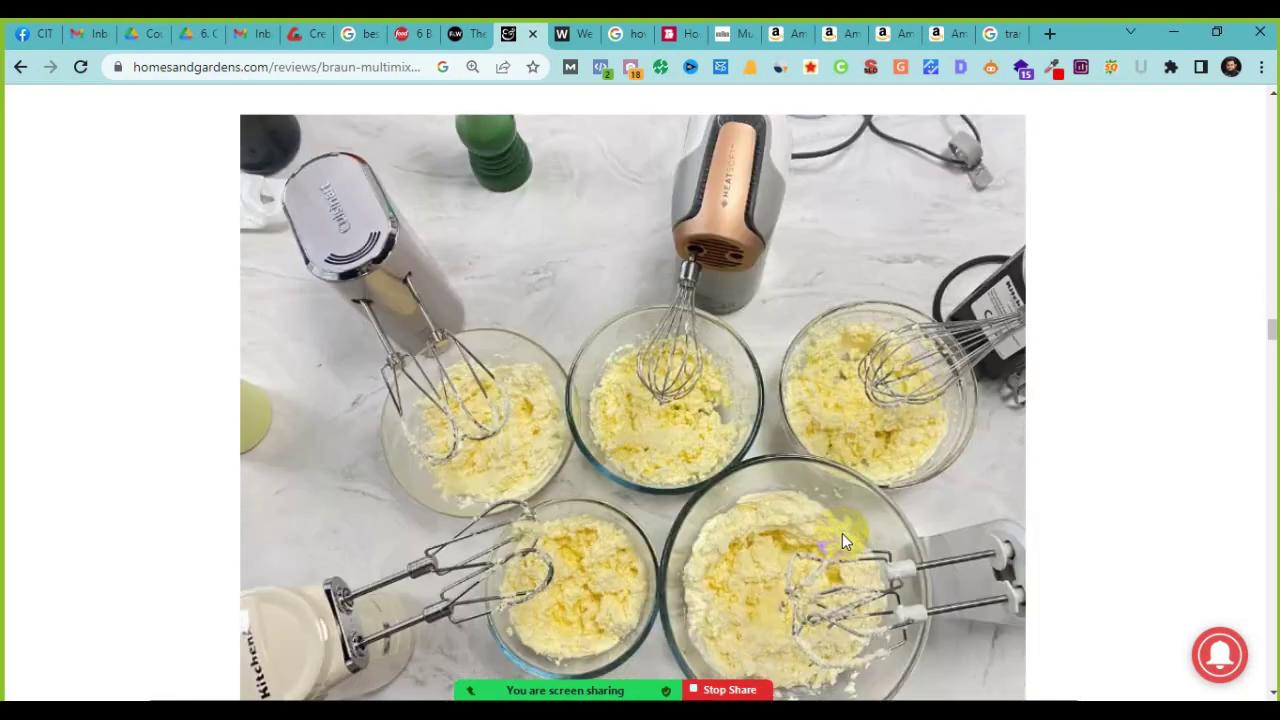
scroll(842, 540, down, 15)
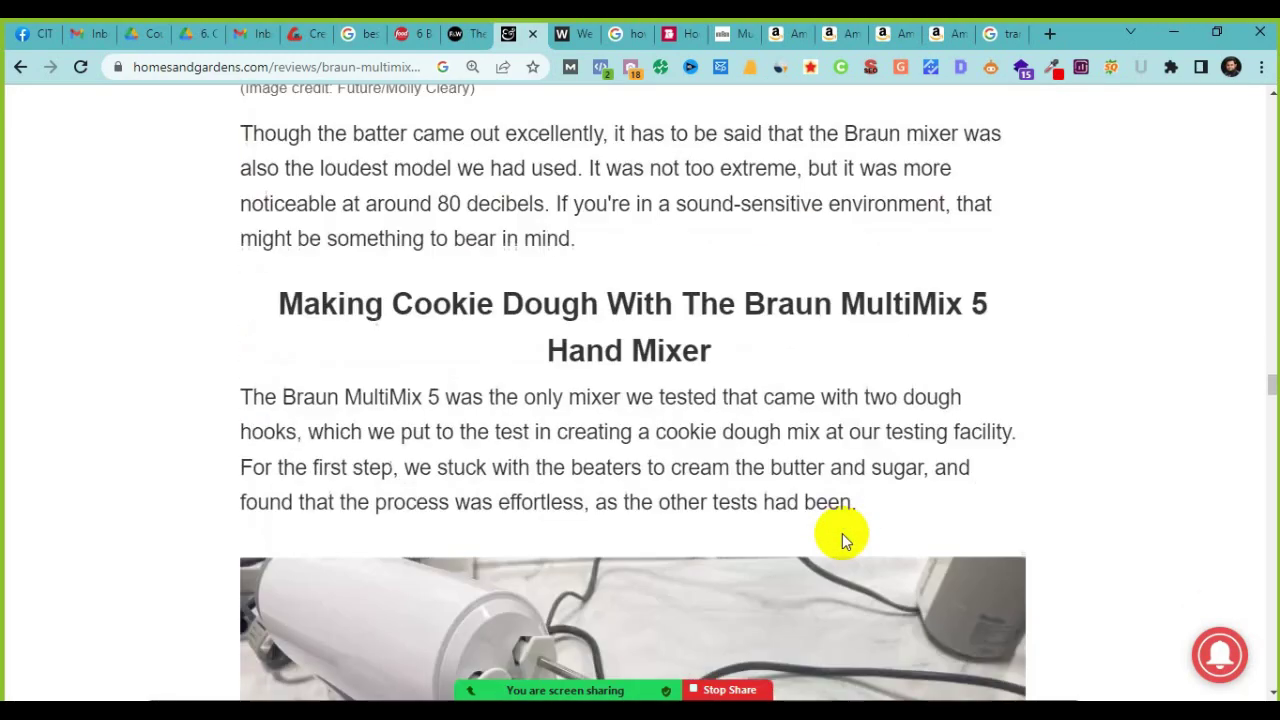
scroll(842, 531, down, 15)
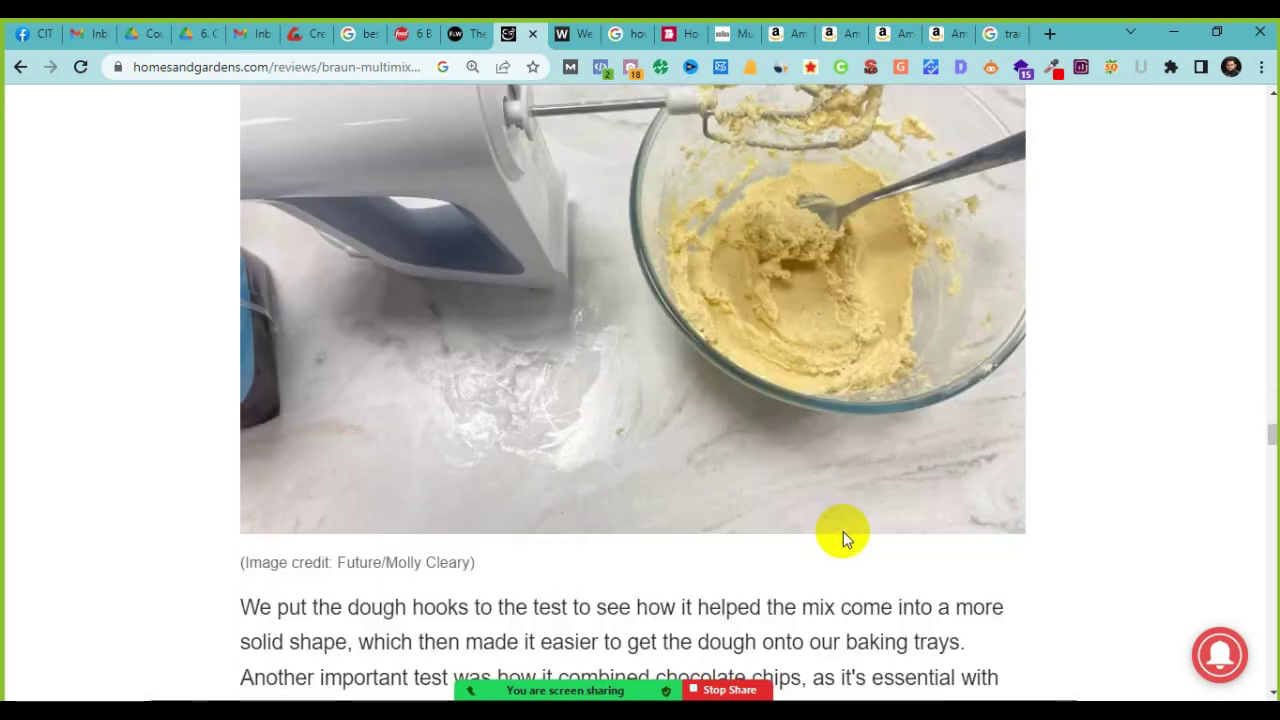
scroll(844, 530, down, 1)
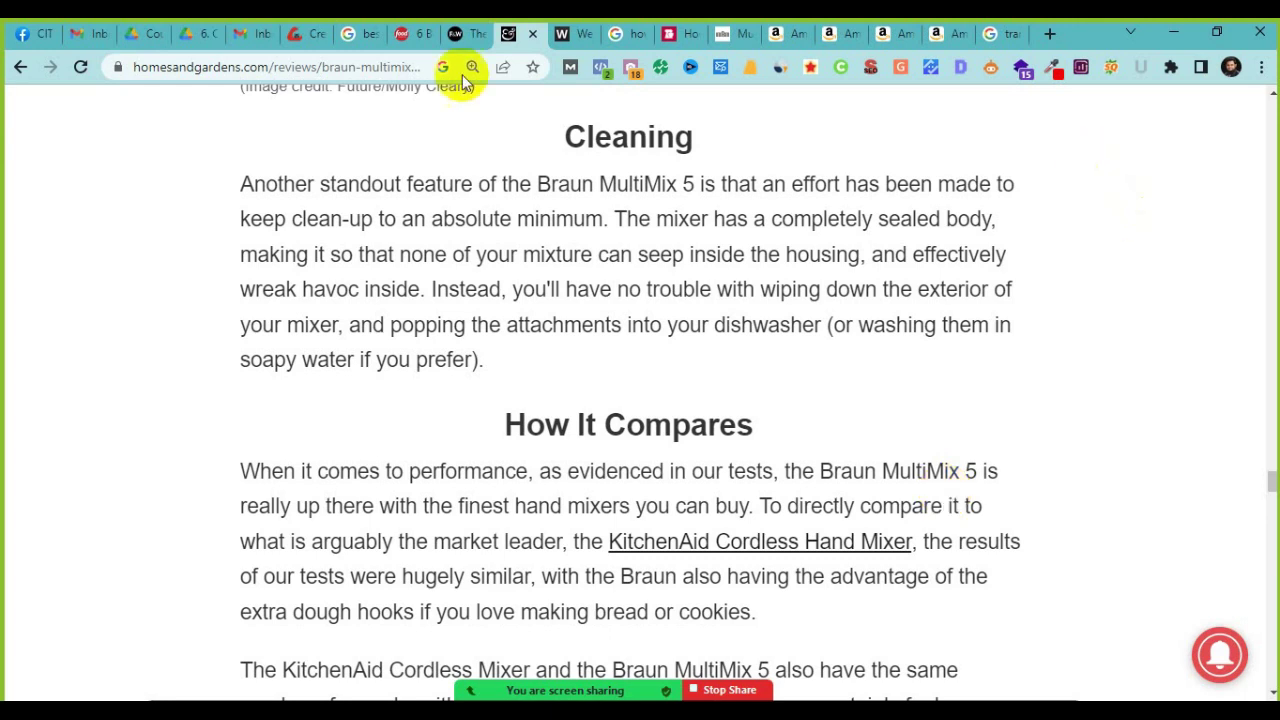
Step: Go back to the Word document and highlight the word "infographic" in the point about using graphics
key(alt+Tab)
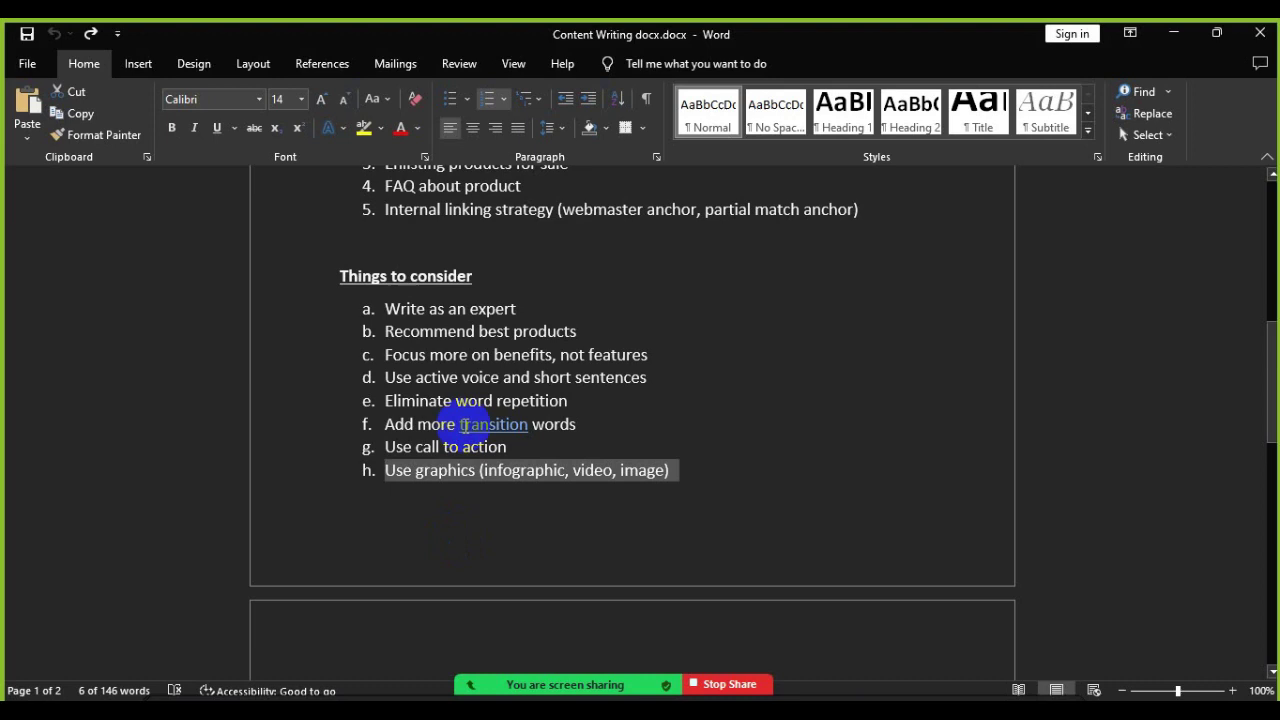
click(478, 472)
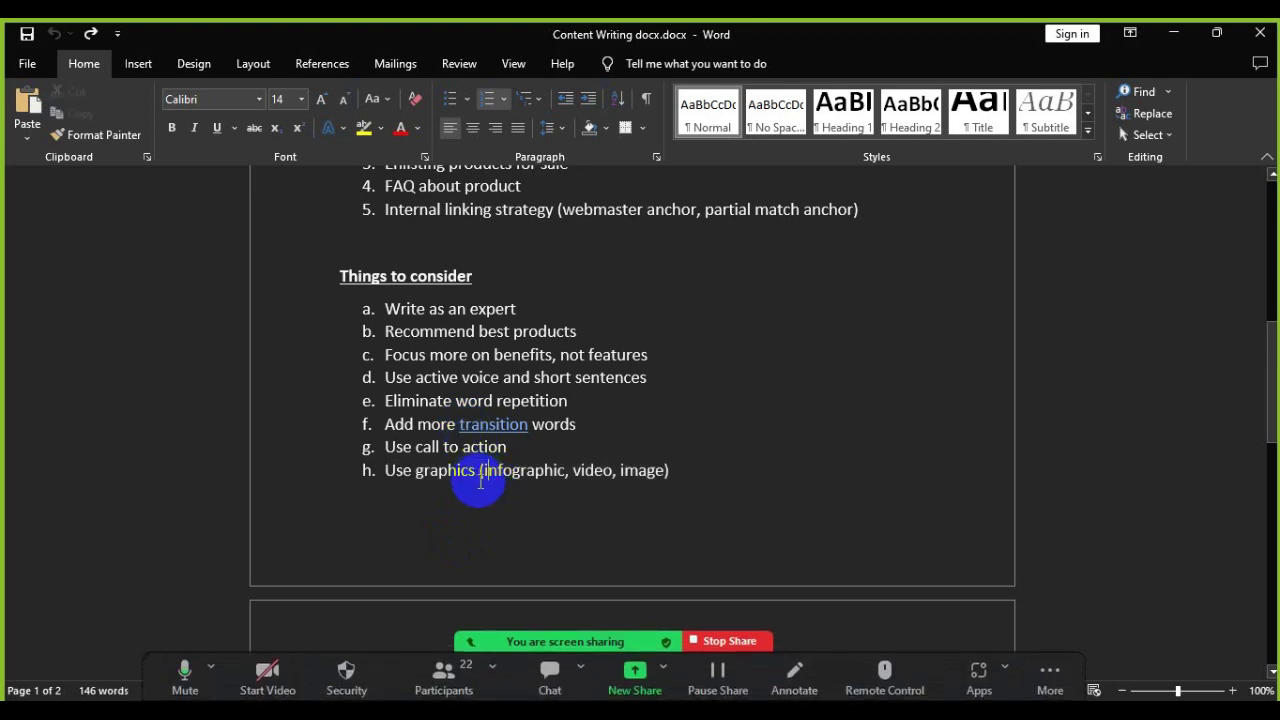
drag(485, 481, 565, 484)
scroll(866, 478, down, 2)
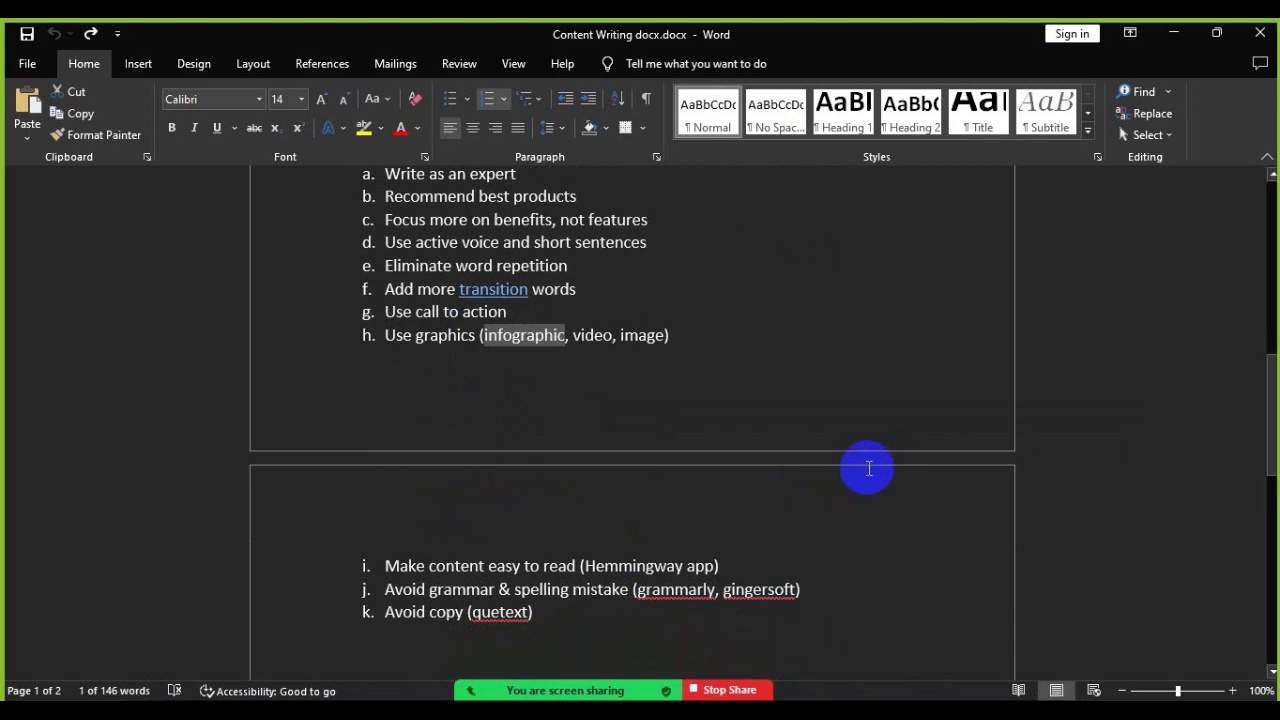
Step: Switch to Chrome, open a new tab and admit the participant waiting to join the meeting
click(830, 715)
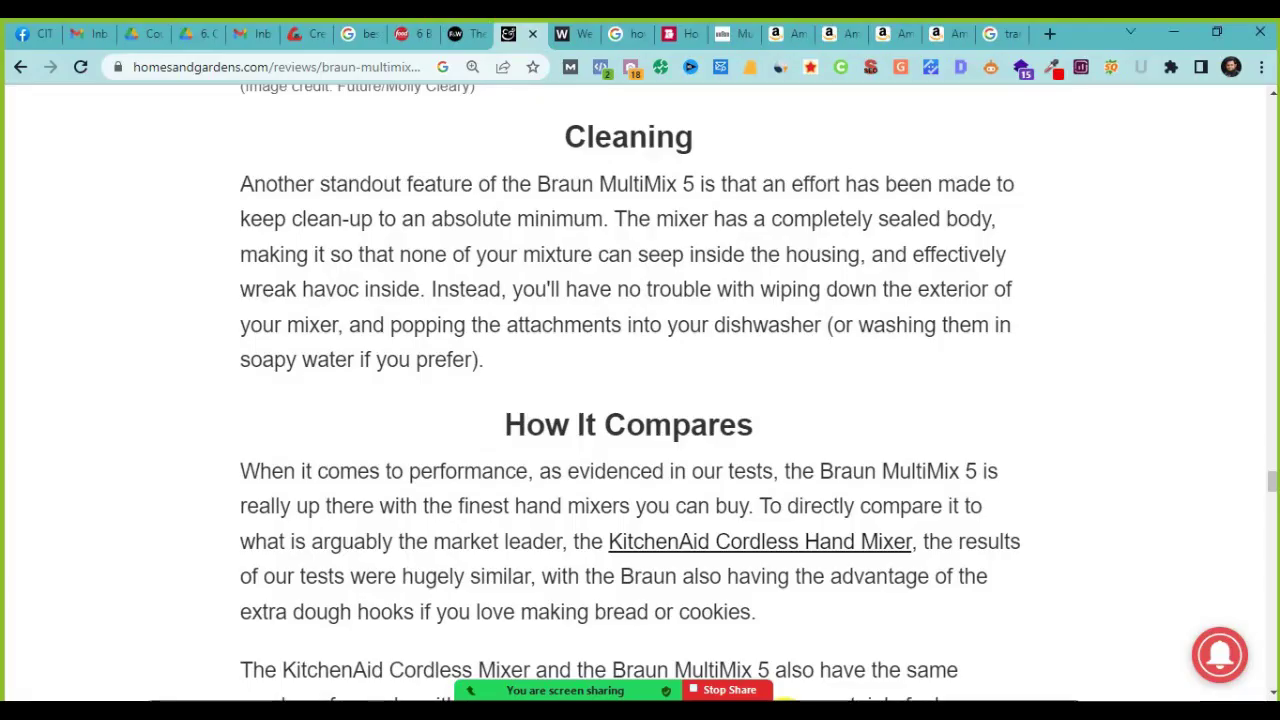
click(1049, 33)
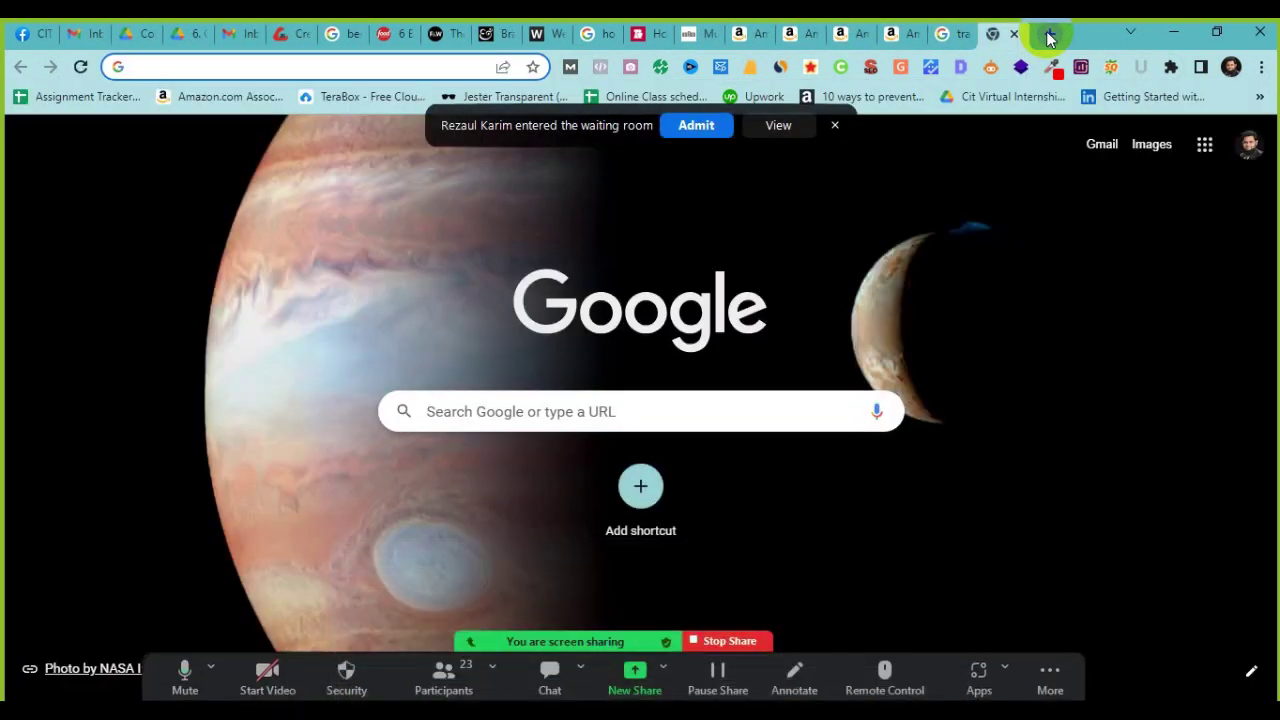
click(680, 128)
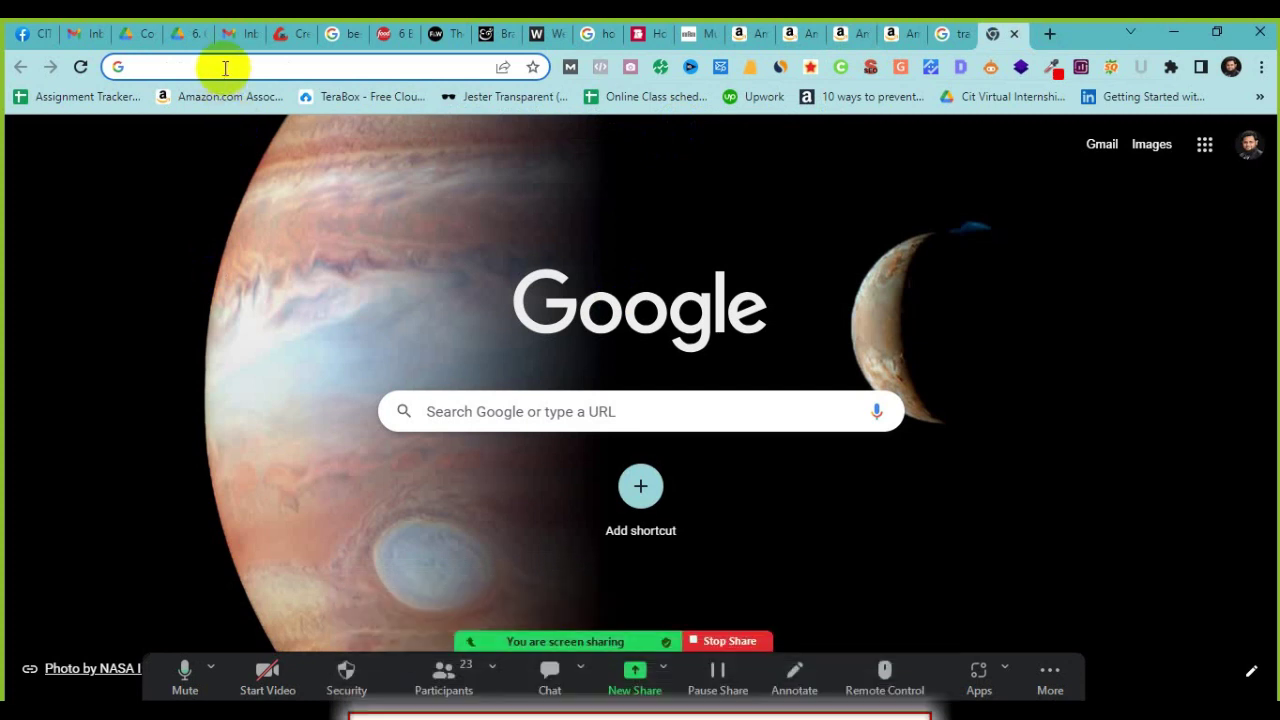
Step: Search Google for "how to make a cup of tea" and look over the image results
click(225, 67)
text(how to)
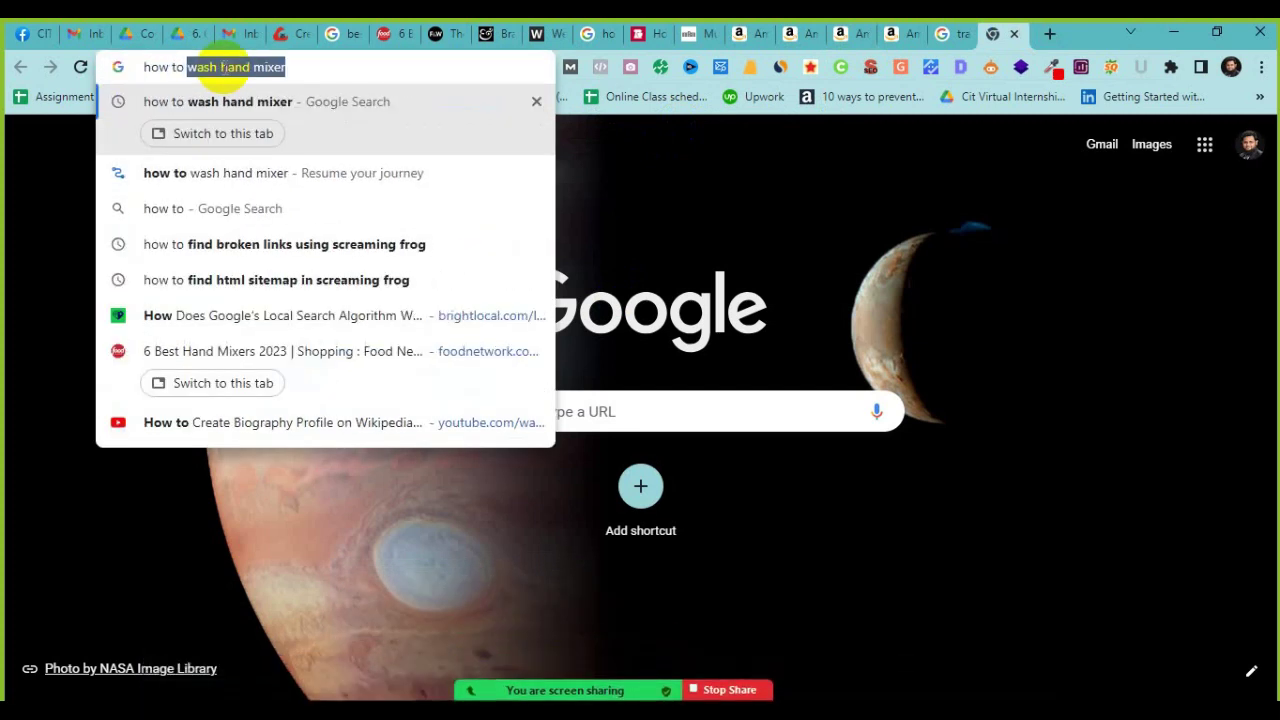
text( make a c)
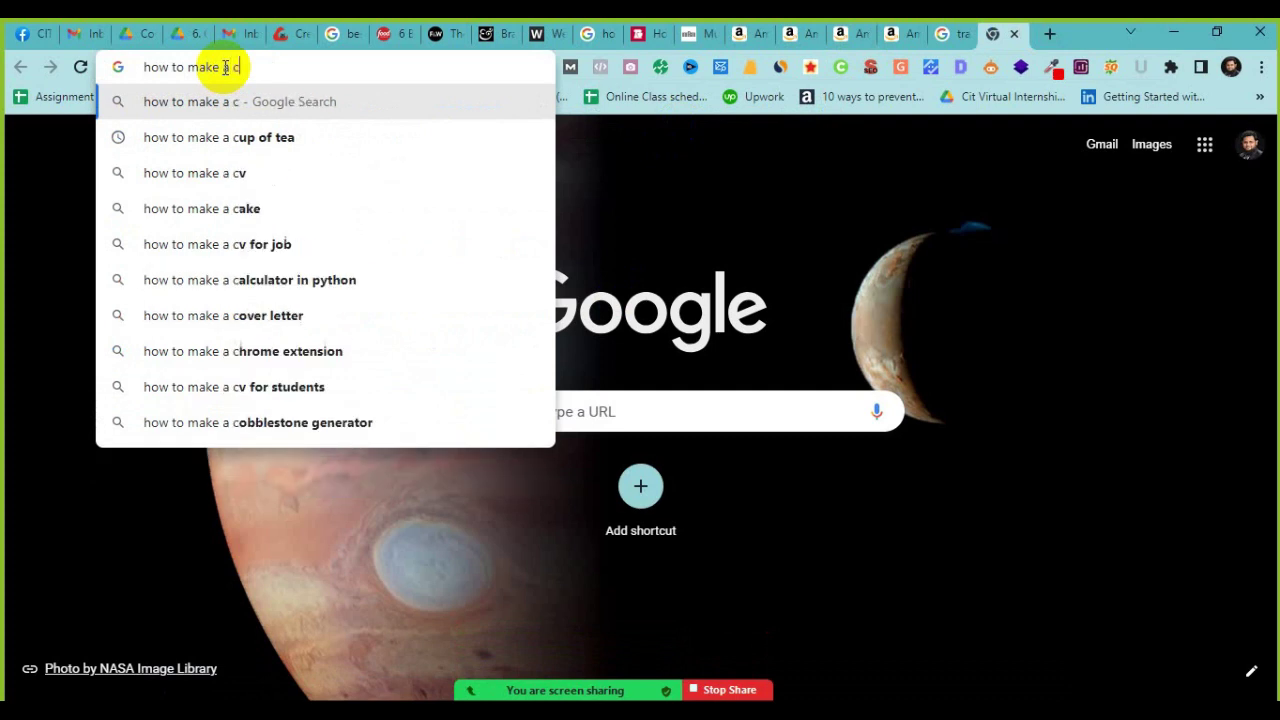
text(up of tea)
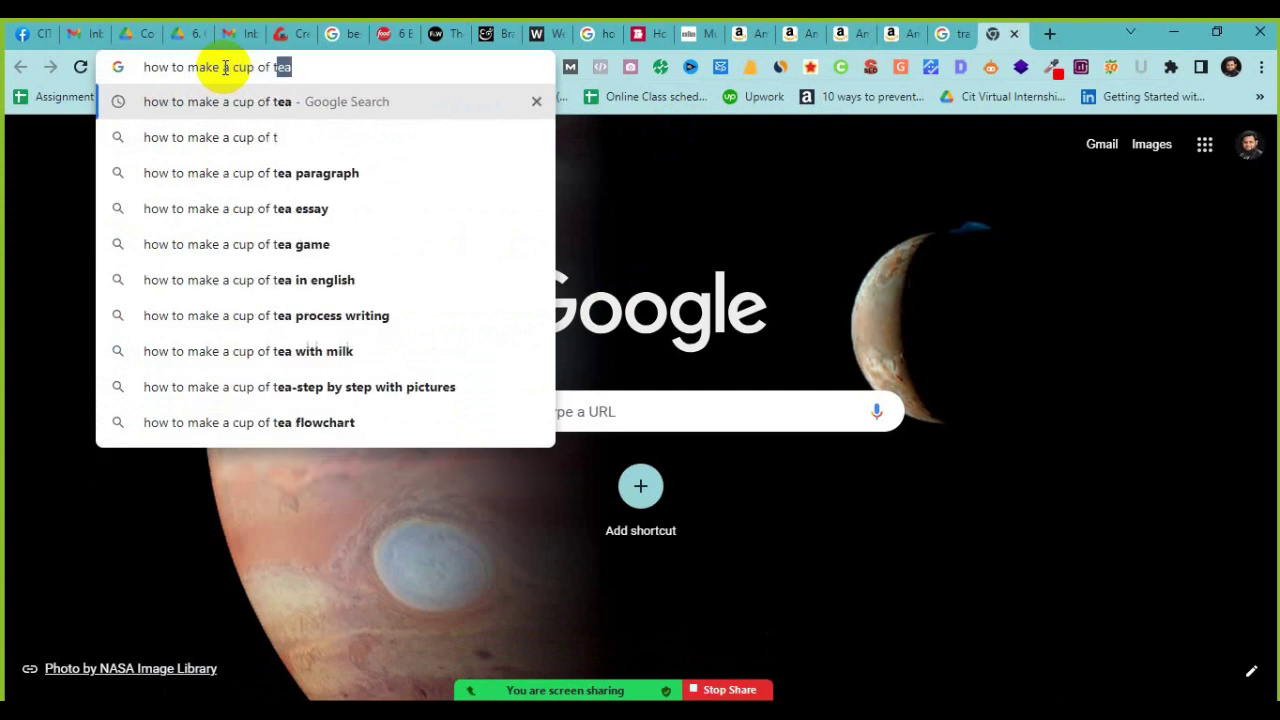
key(Return)
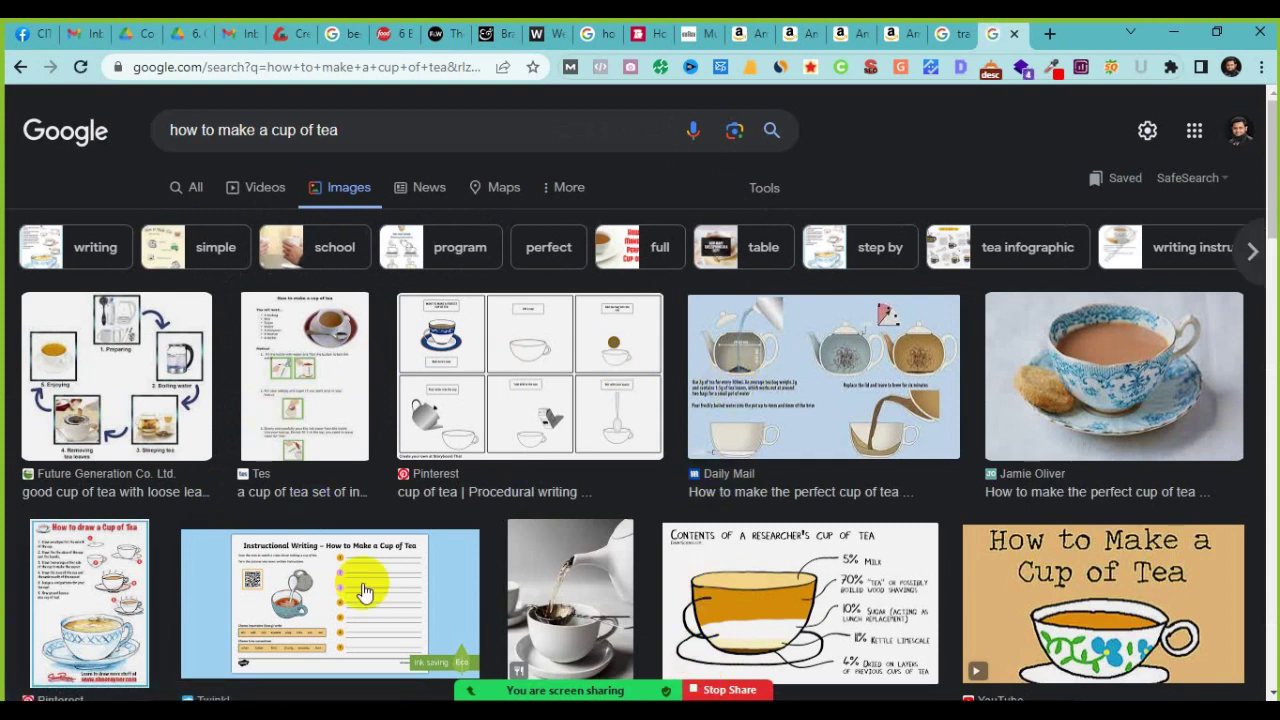
scroll(362, 583, down, 4)
scroll(277, 500, up, 4)
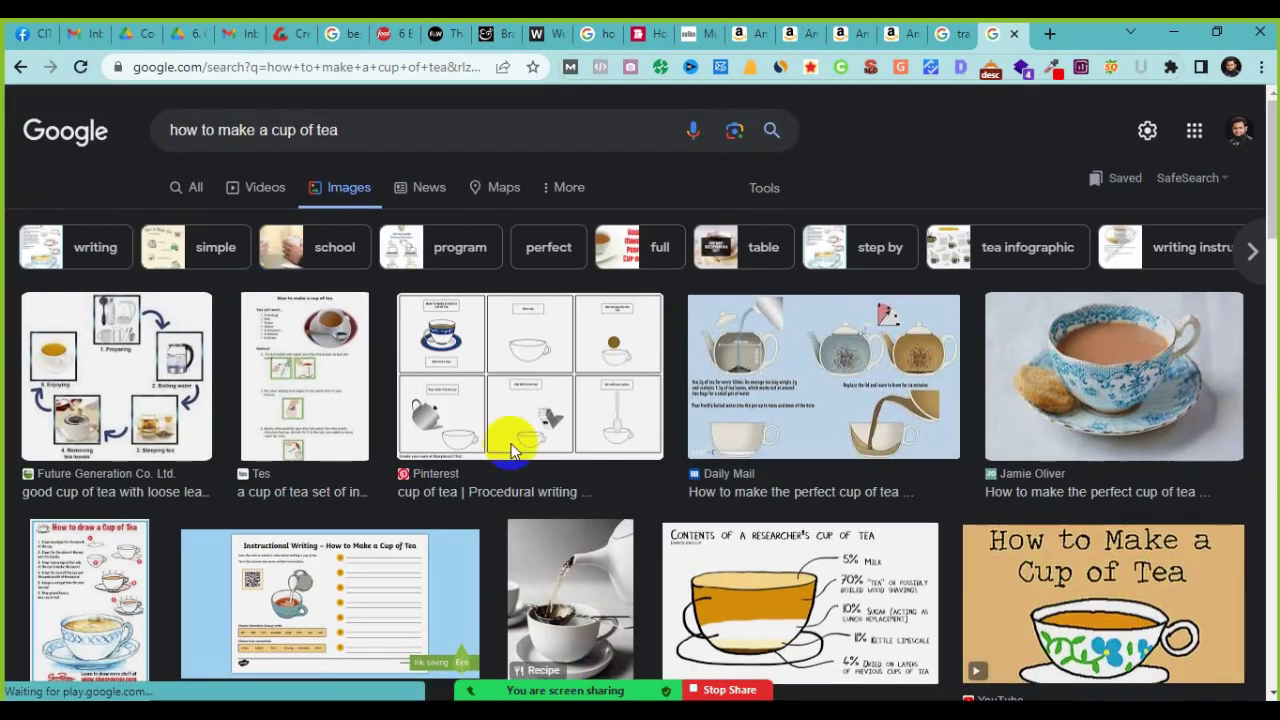
Step: Preview the Pinterest six-panel tea storyboard, open its source page and return to the image results
click(514, 363)
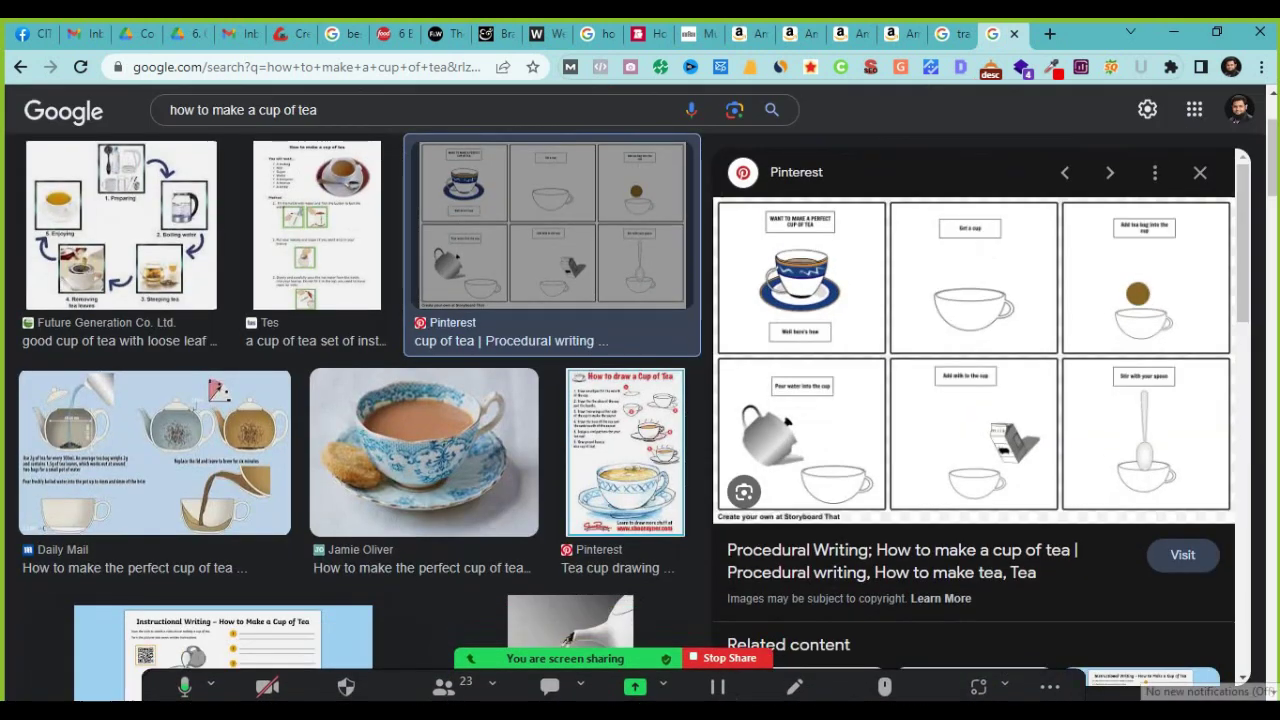
click(1076, 375)
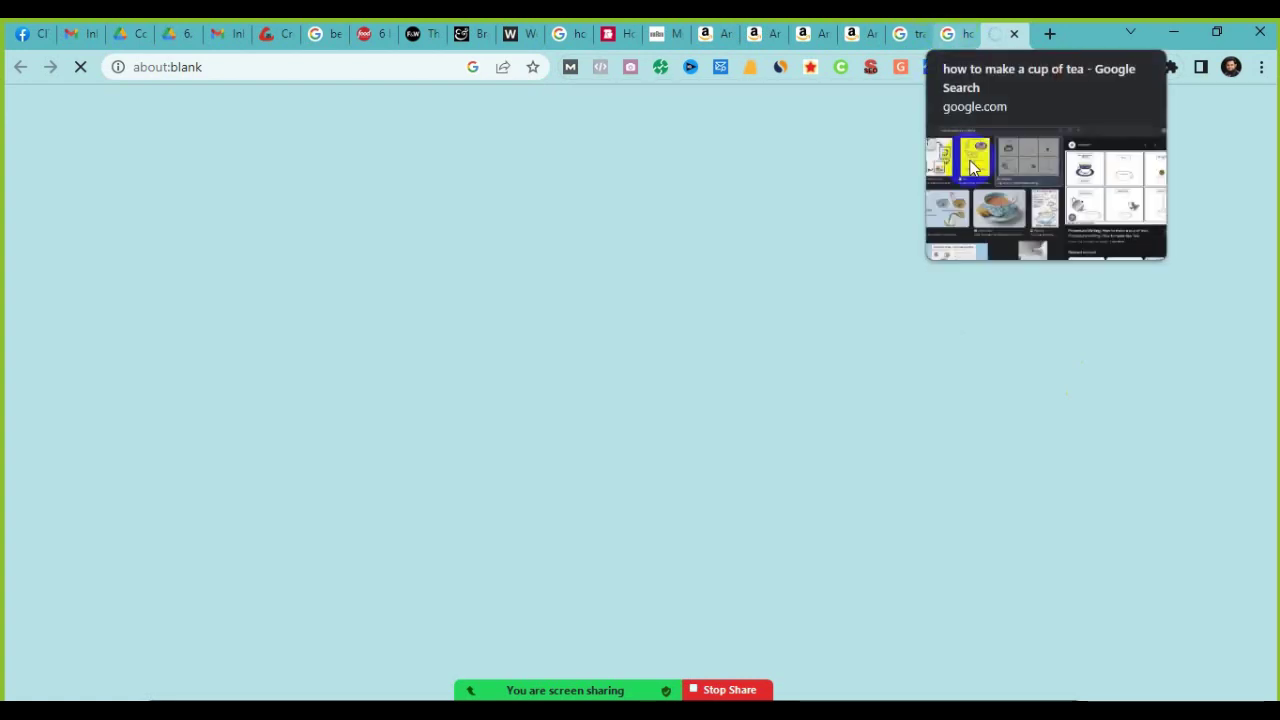
click(951, 33)
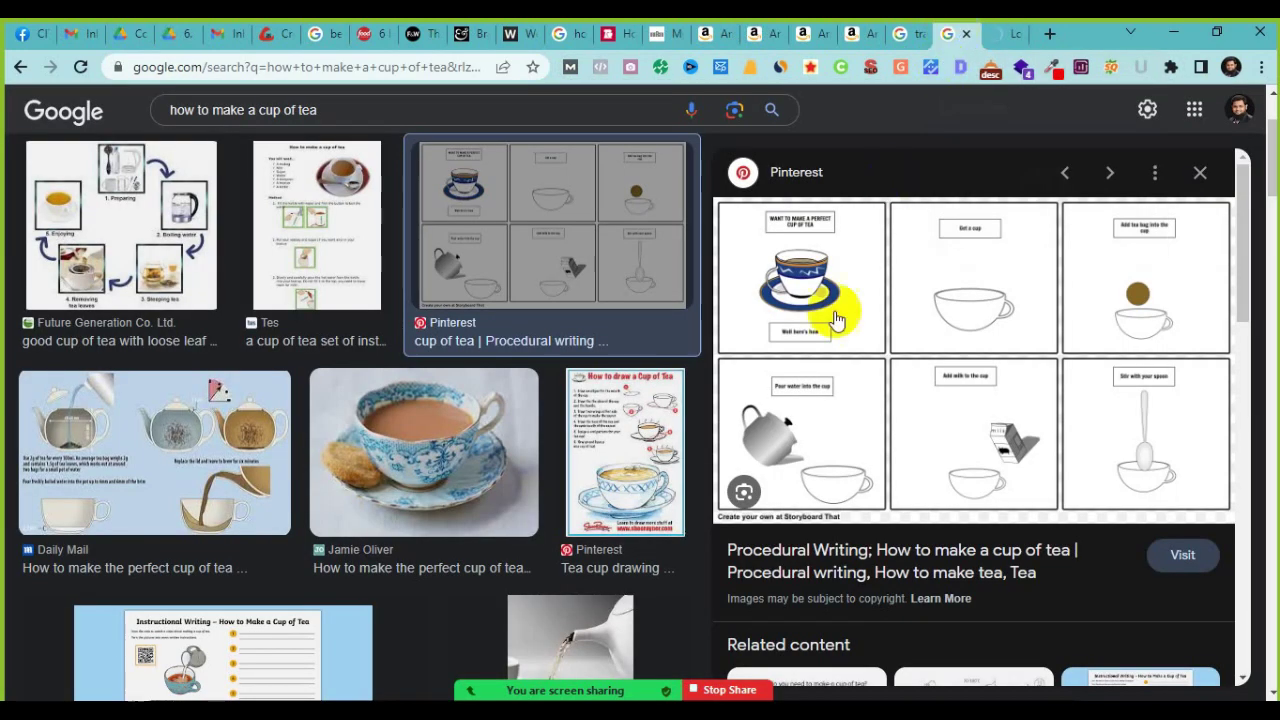
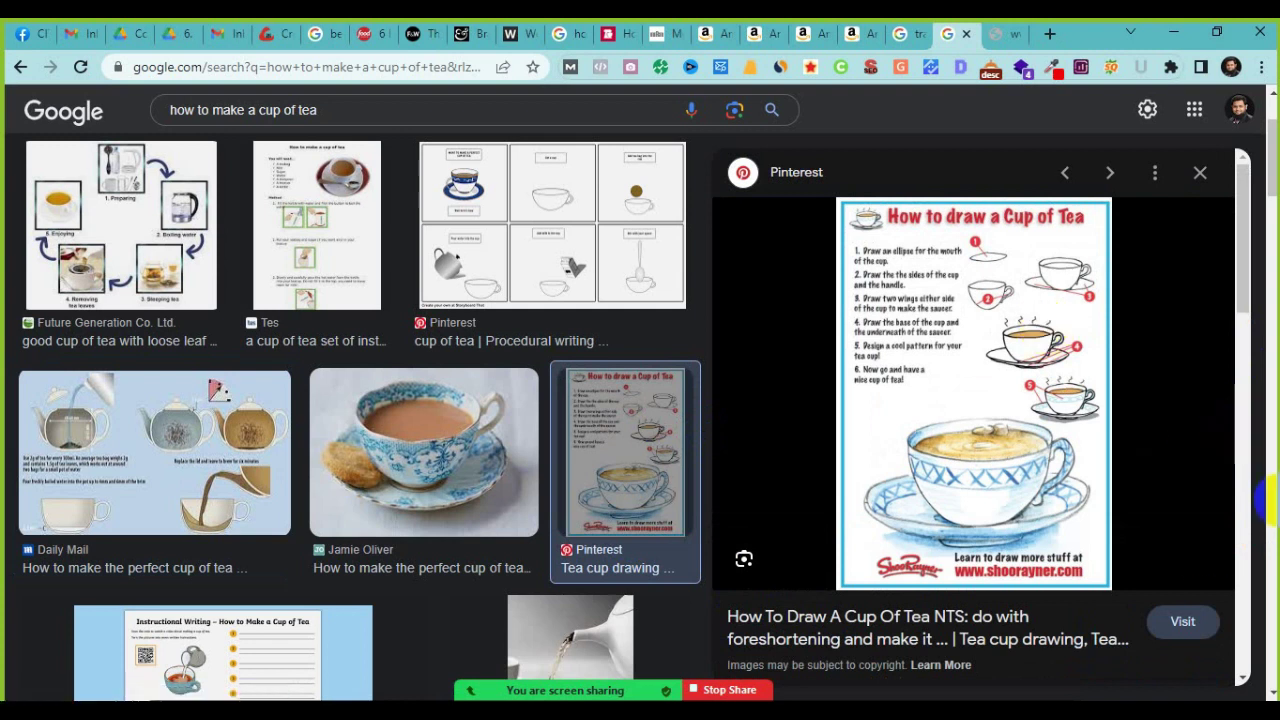
Step: Compare the tea-making infographics from Pinterest, Tes and Future Generation Co. Ltd. in the image results
scroll(1265, 500, down, 4)
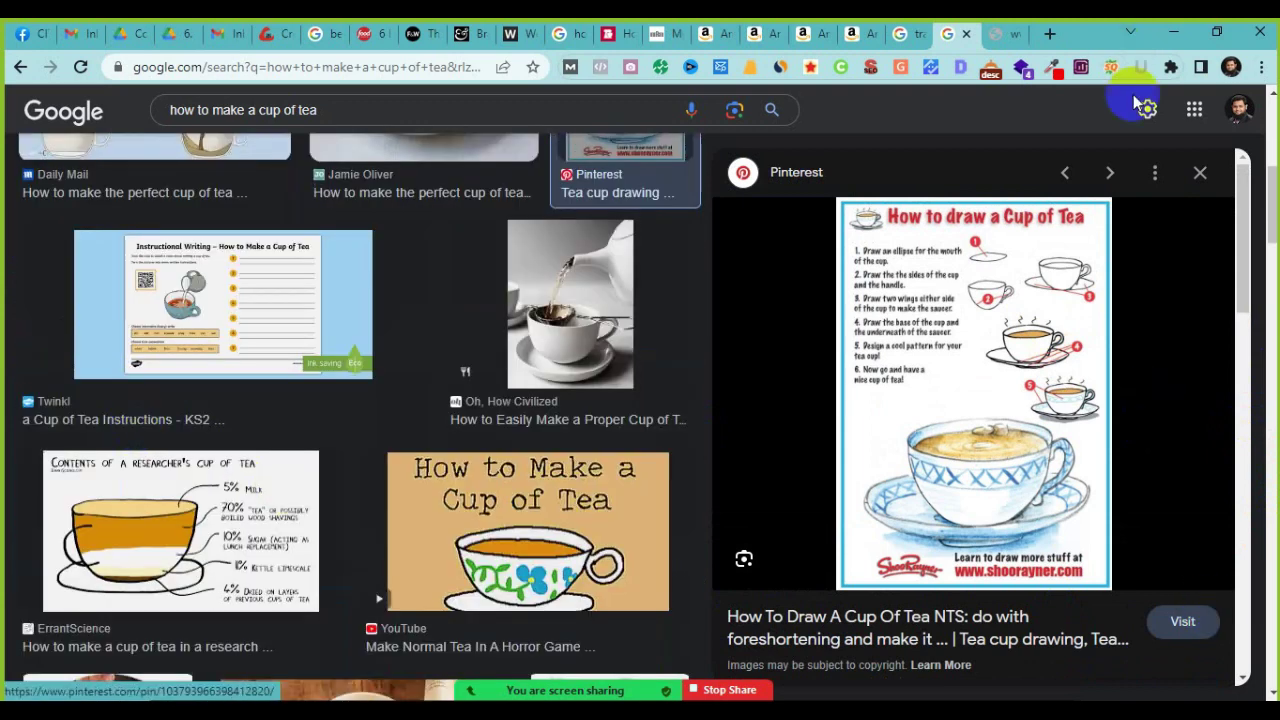
scroll(1268, 662, down, 3)
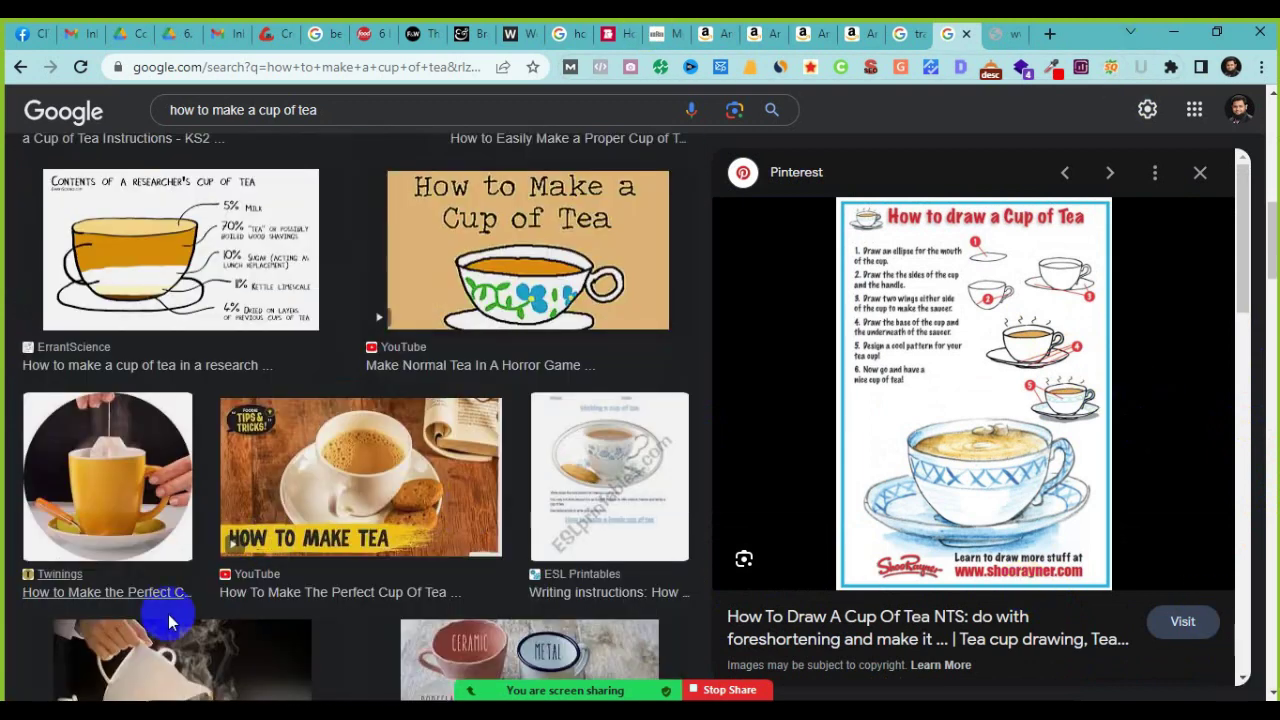
scroll(168, 614, up, 5)
click(492, 386)
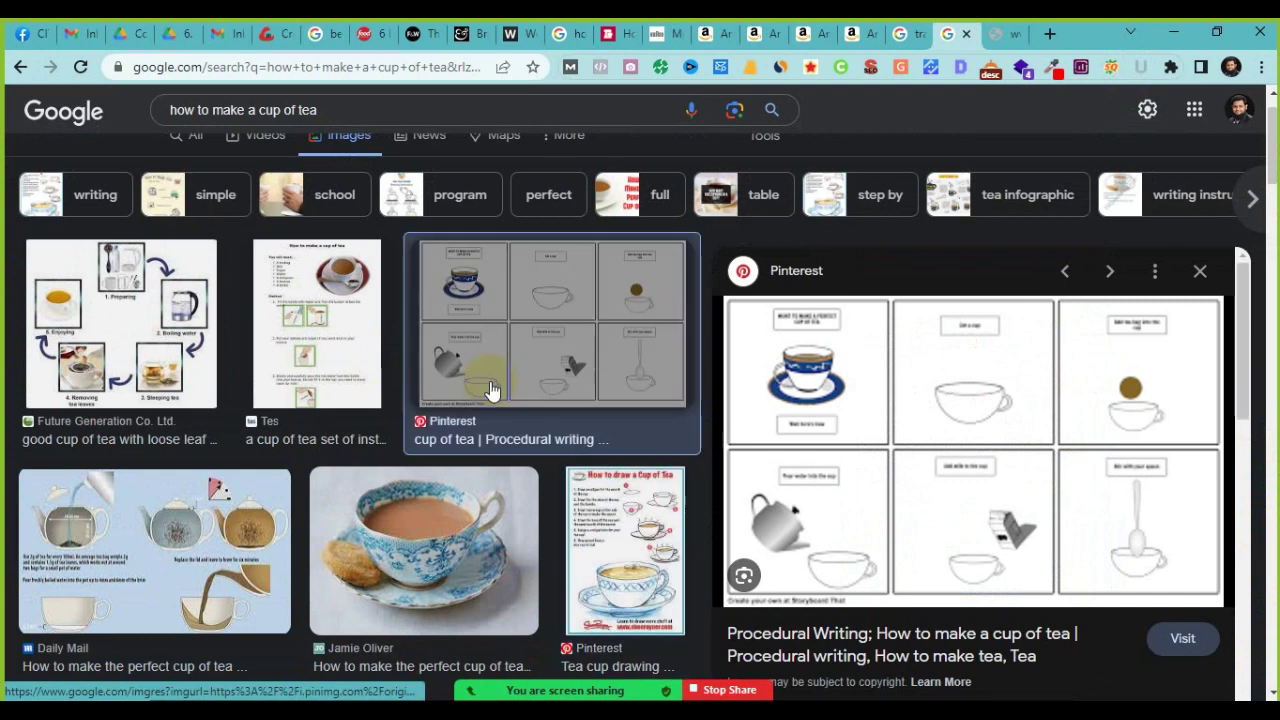
click(310, 322)
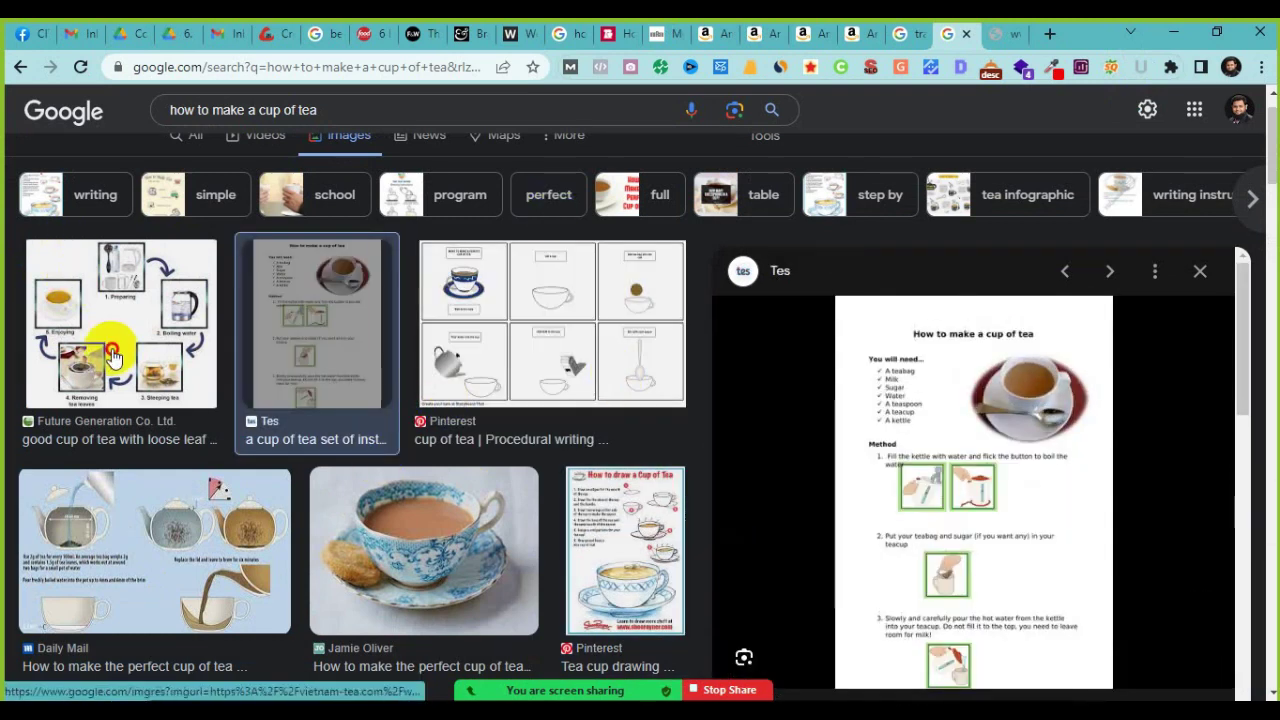
click(113, 355)
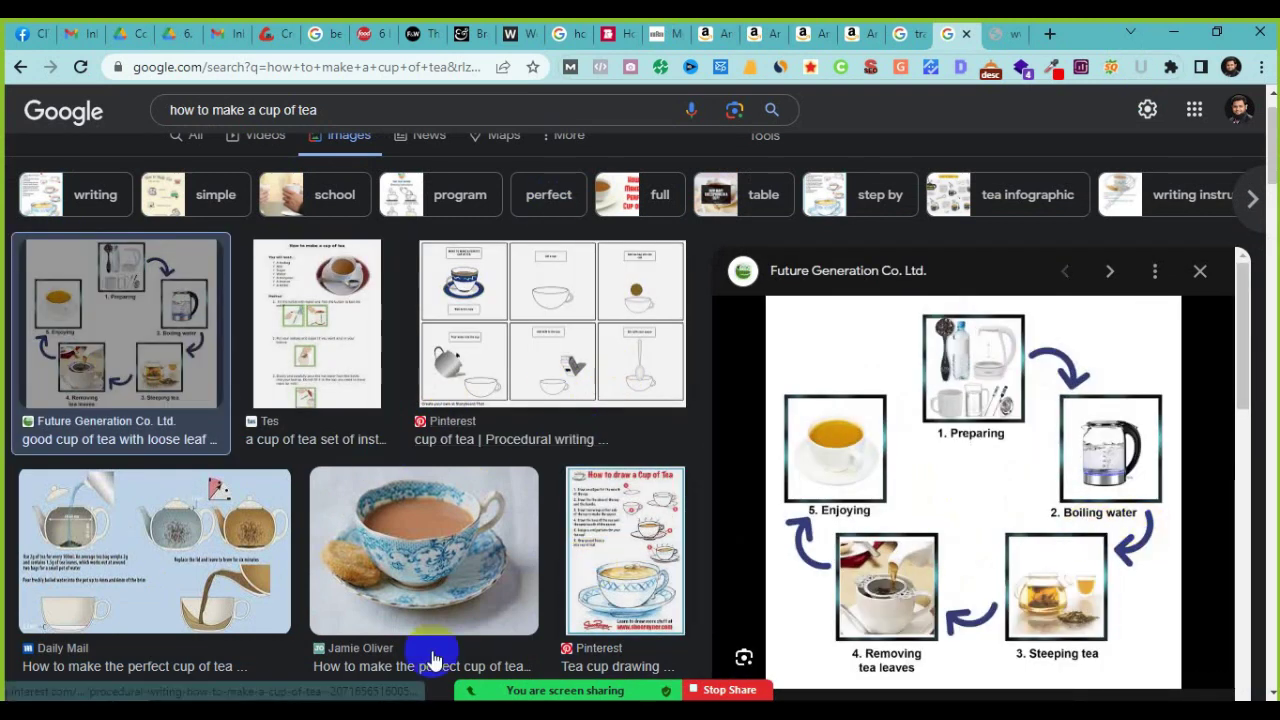
scroll(131, 563, down, 3)
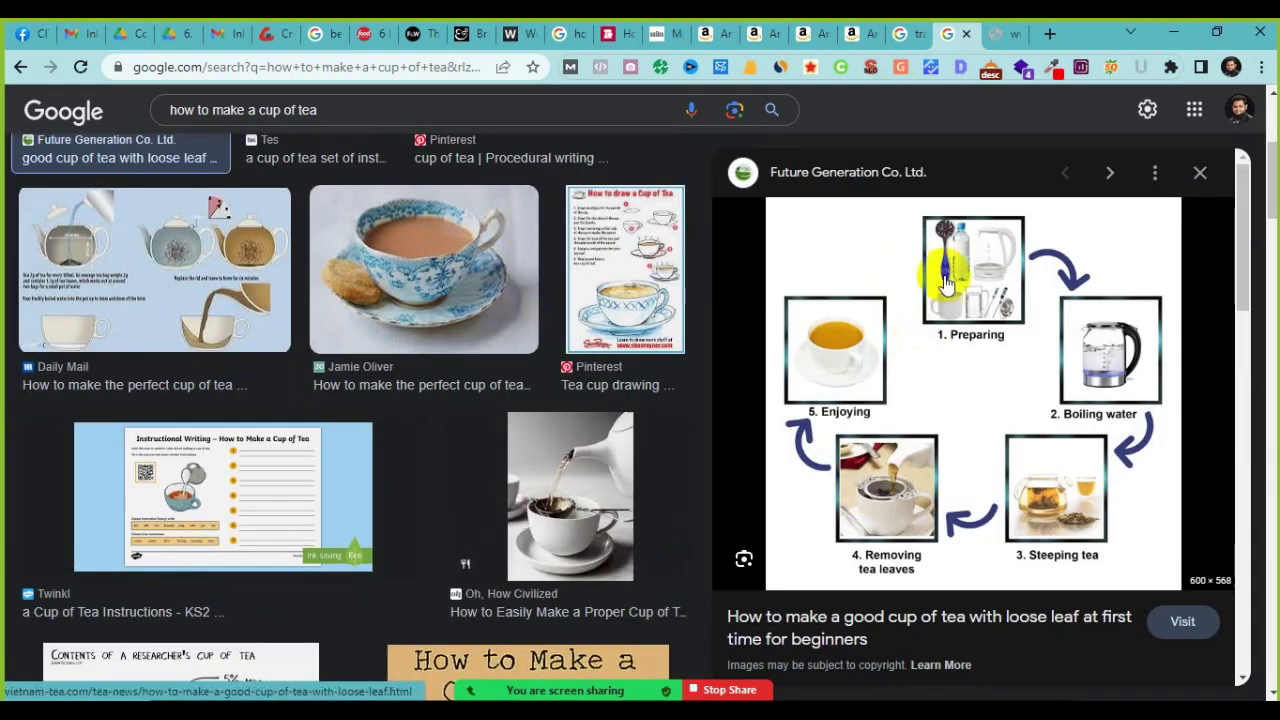
Step: Switch to the Word outline, highlight "Use graphics (infographic, video, image" in point h, and raise the system volume
key(alt+Tab)
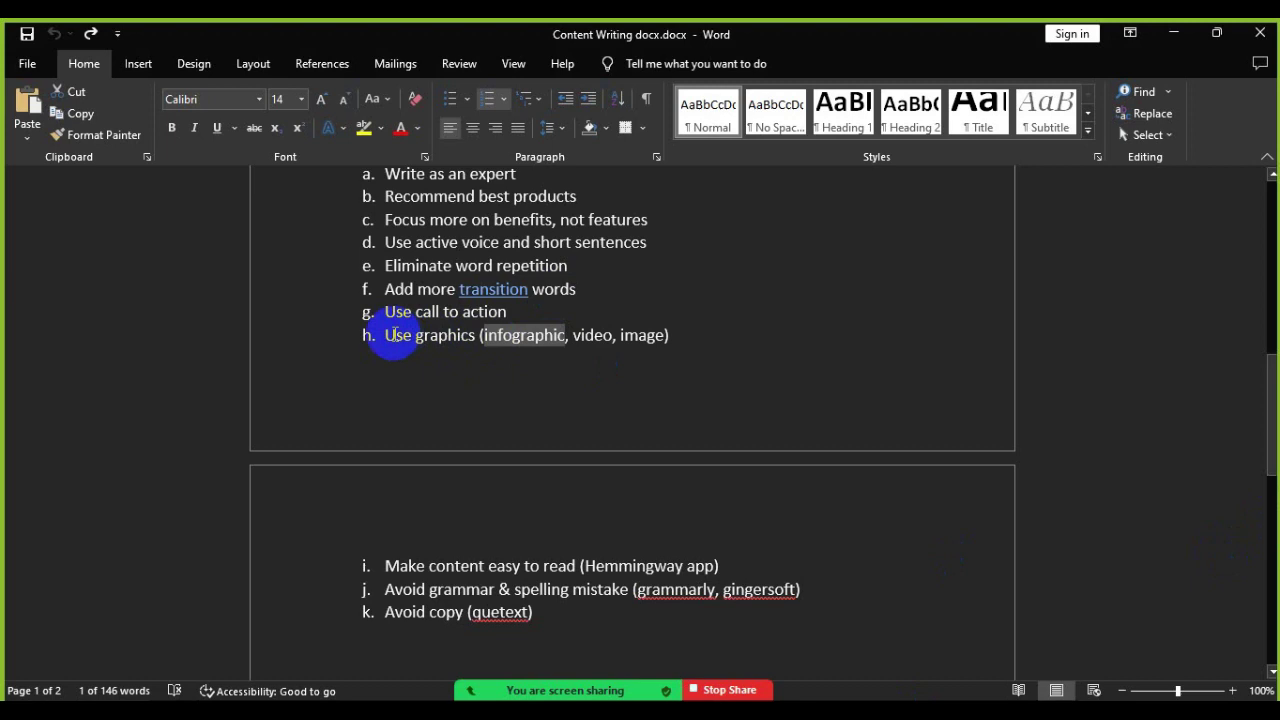
drag(491, 335, 655, 338)
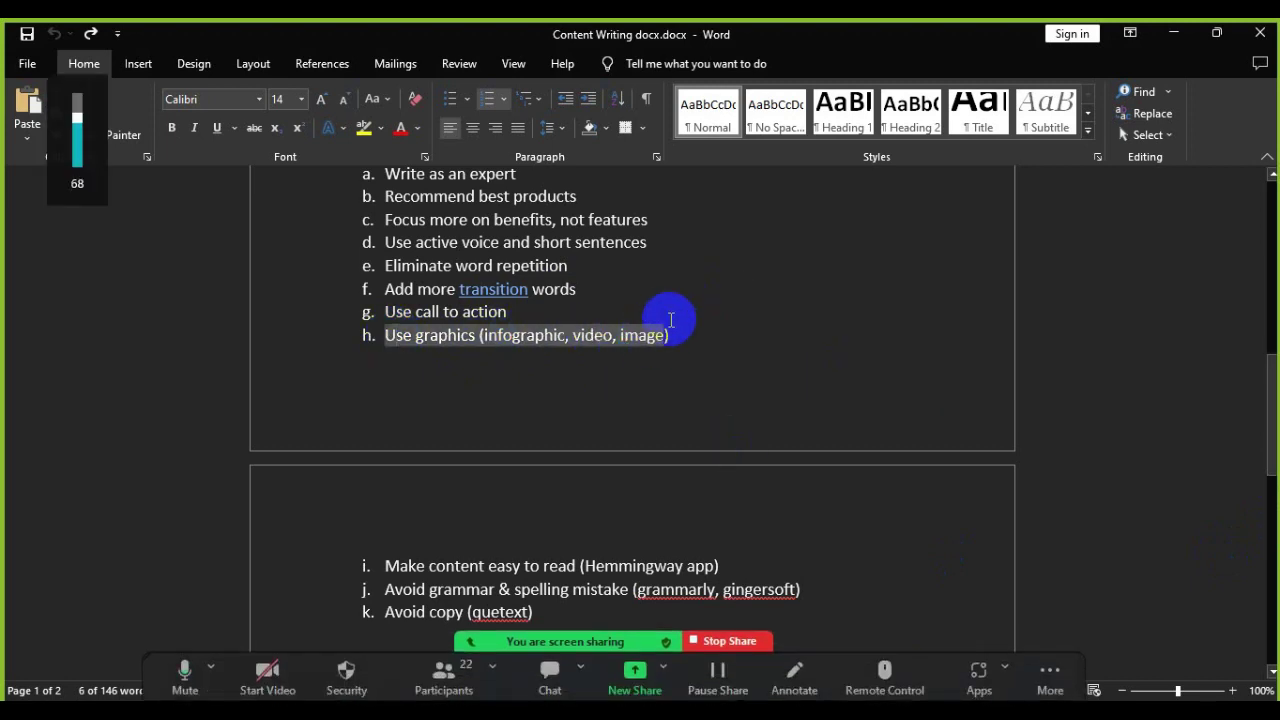
key(XF86AudioRaiseVolume)
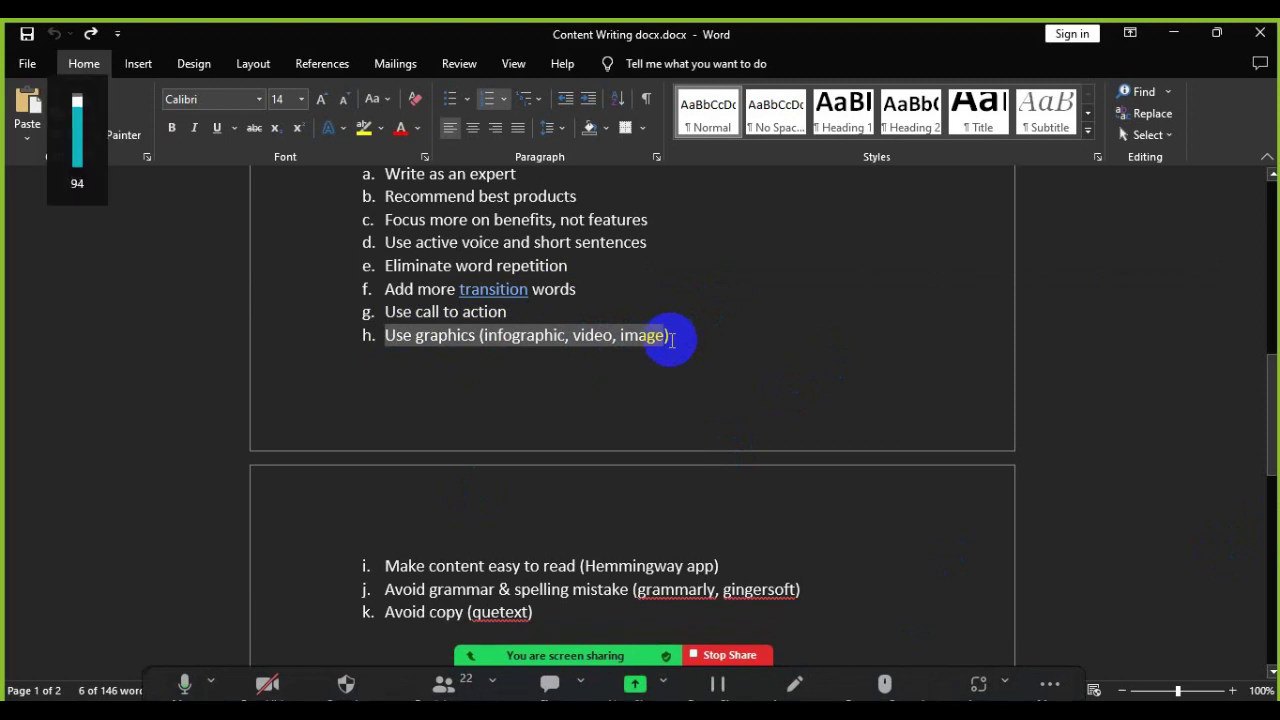
key(XF86AudioRaiseVolume)
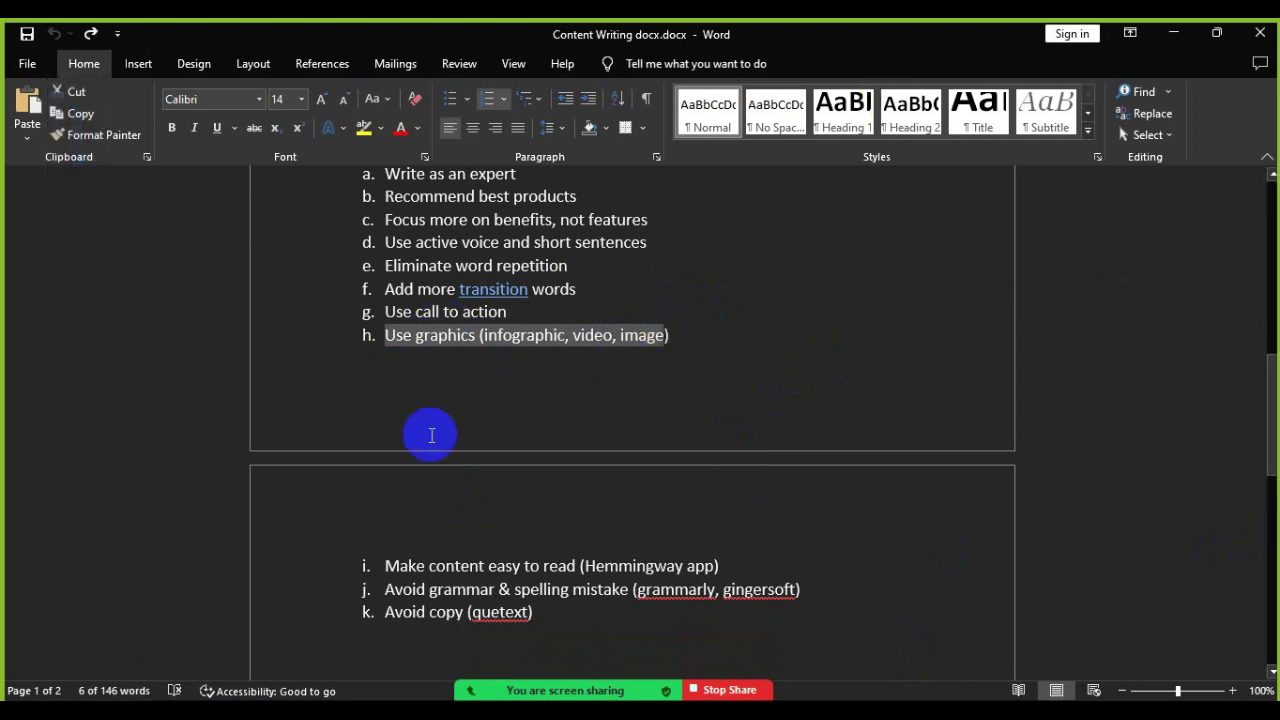
Step: Highlight "graphic", "image" and "video" one after another in point h, ending with "image" selected
click(422, 340)
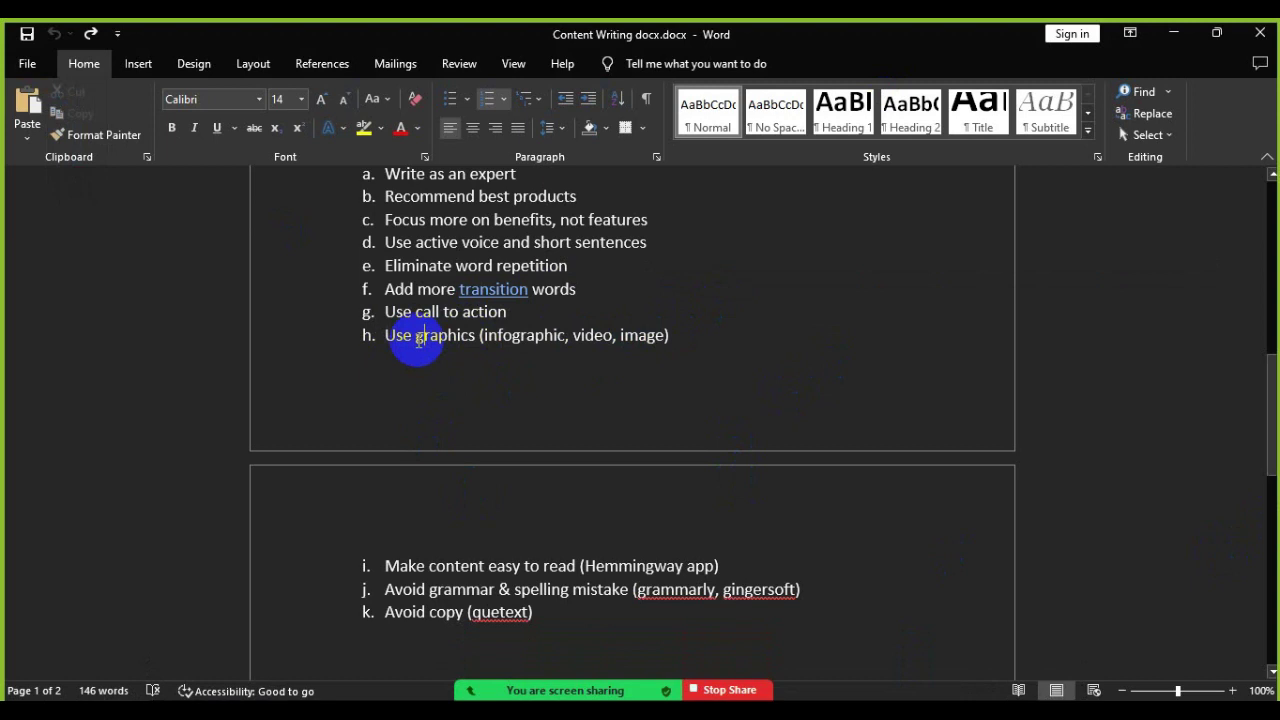
double_click(468, 338)
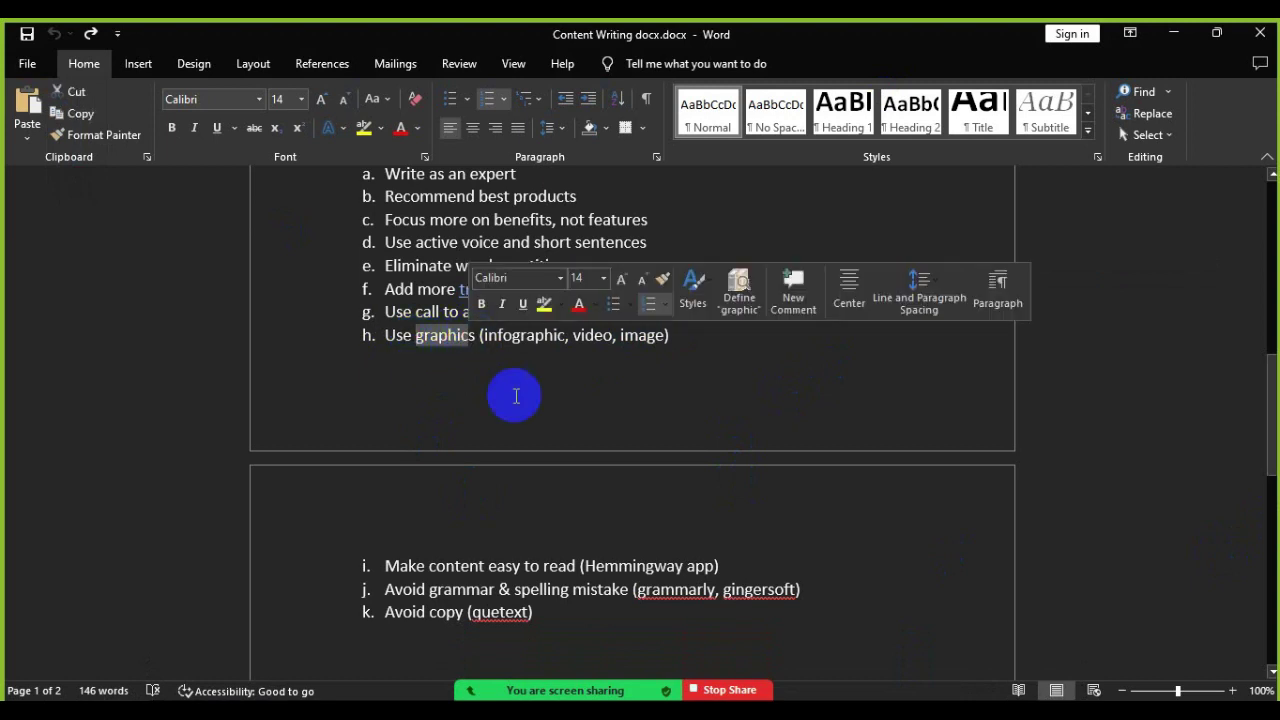
double_click(645, 336)
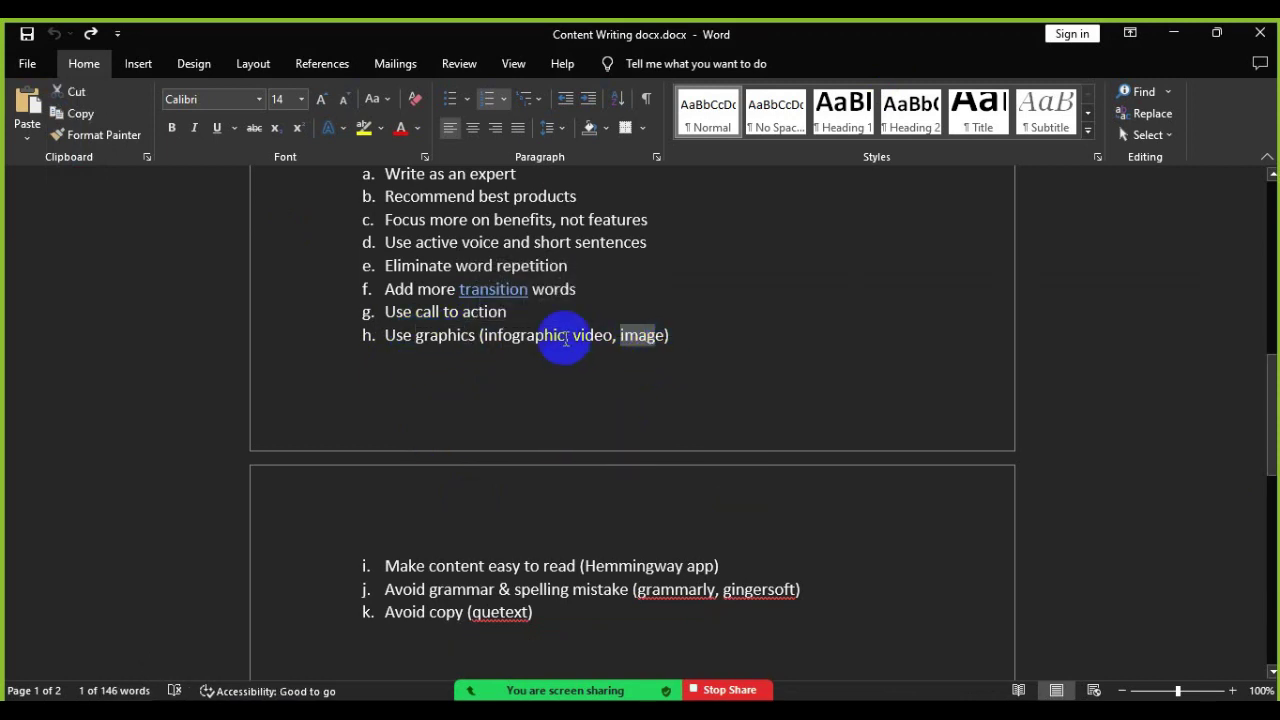
double_click(607, 338)
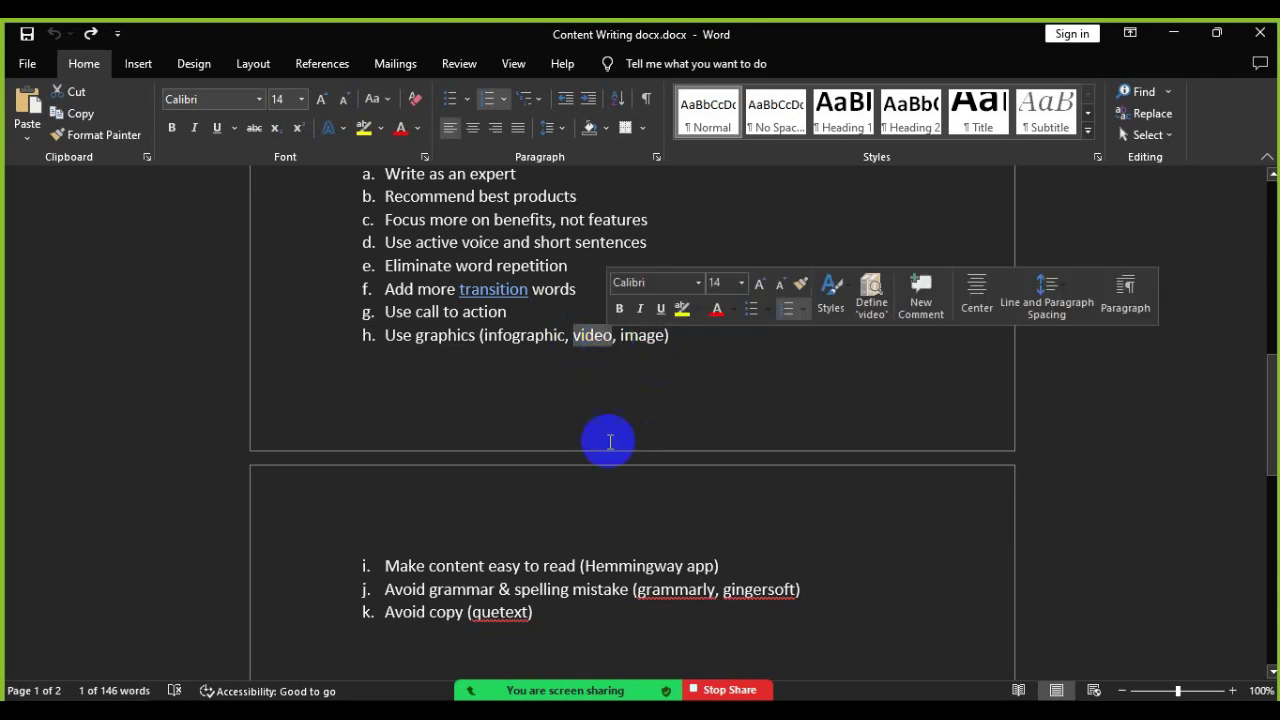
click(621, 334)
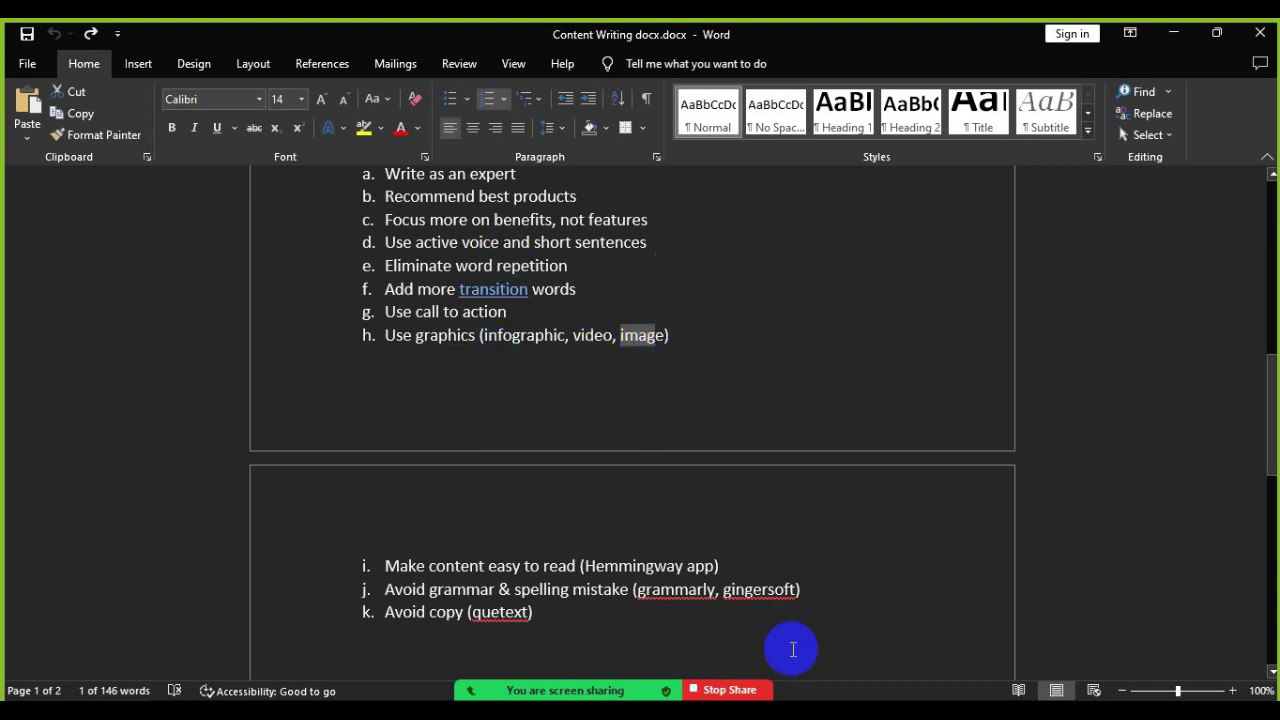
Step: Switch to Chrome, close the tea image results and open pexels.com to browse its free stock photos
key(alt+Tab)
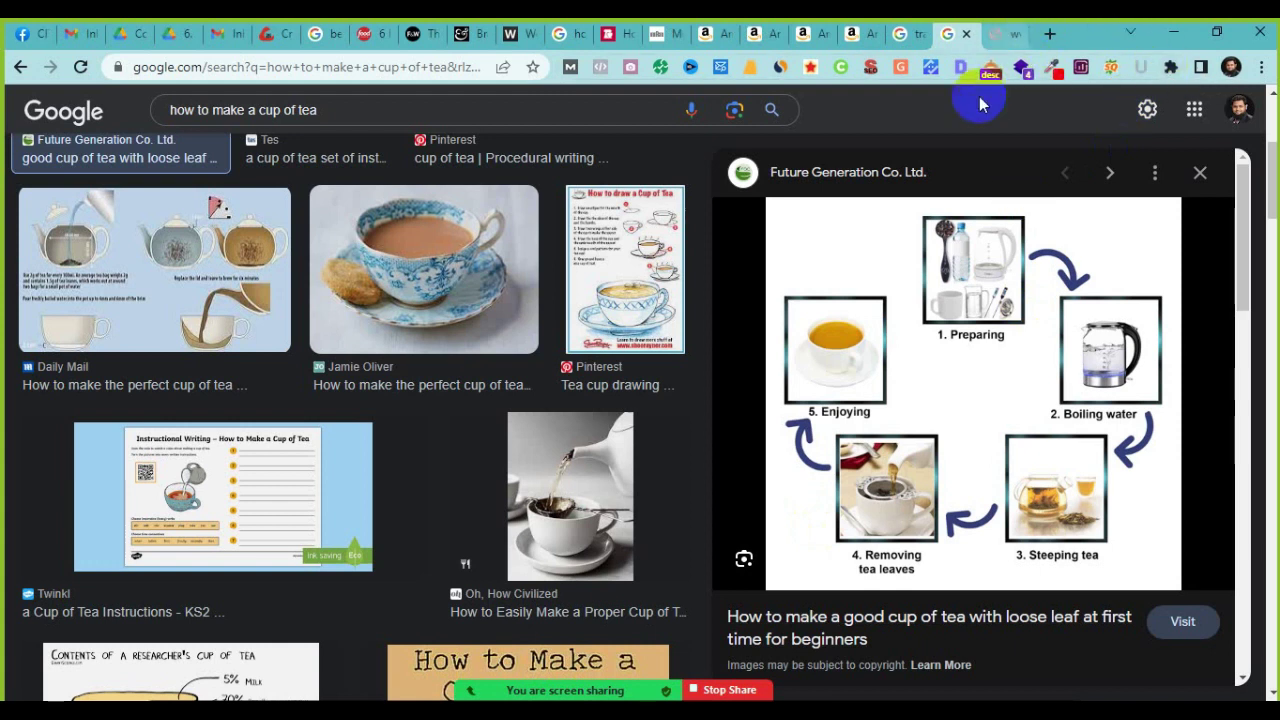
click(966, 35)
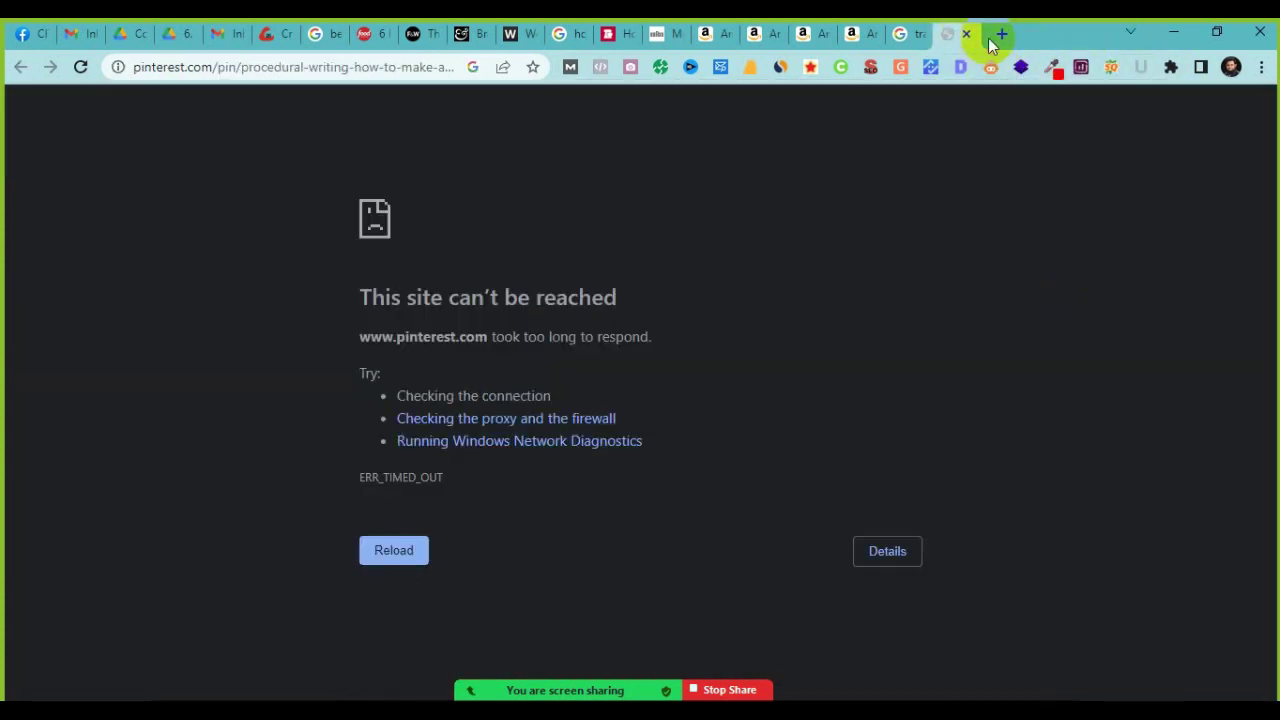
click(300, 67)
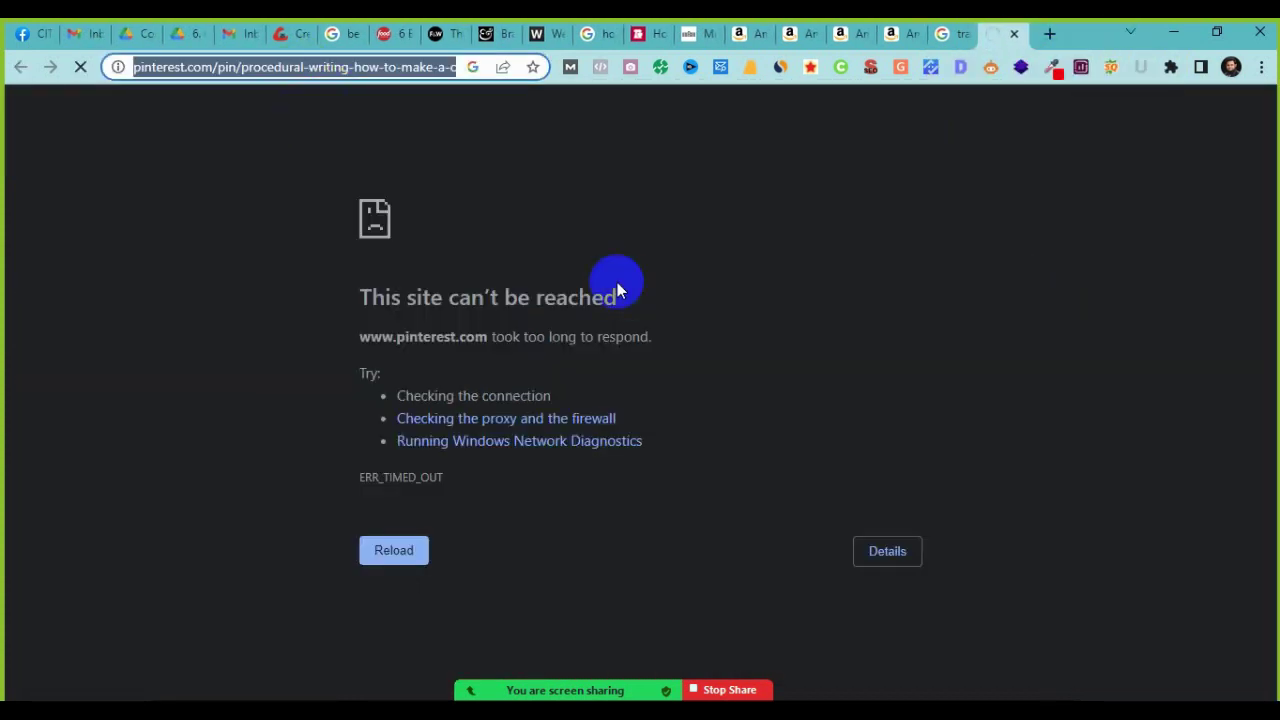
text(pexsels)
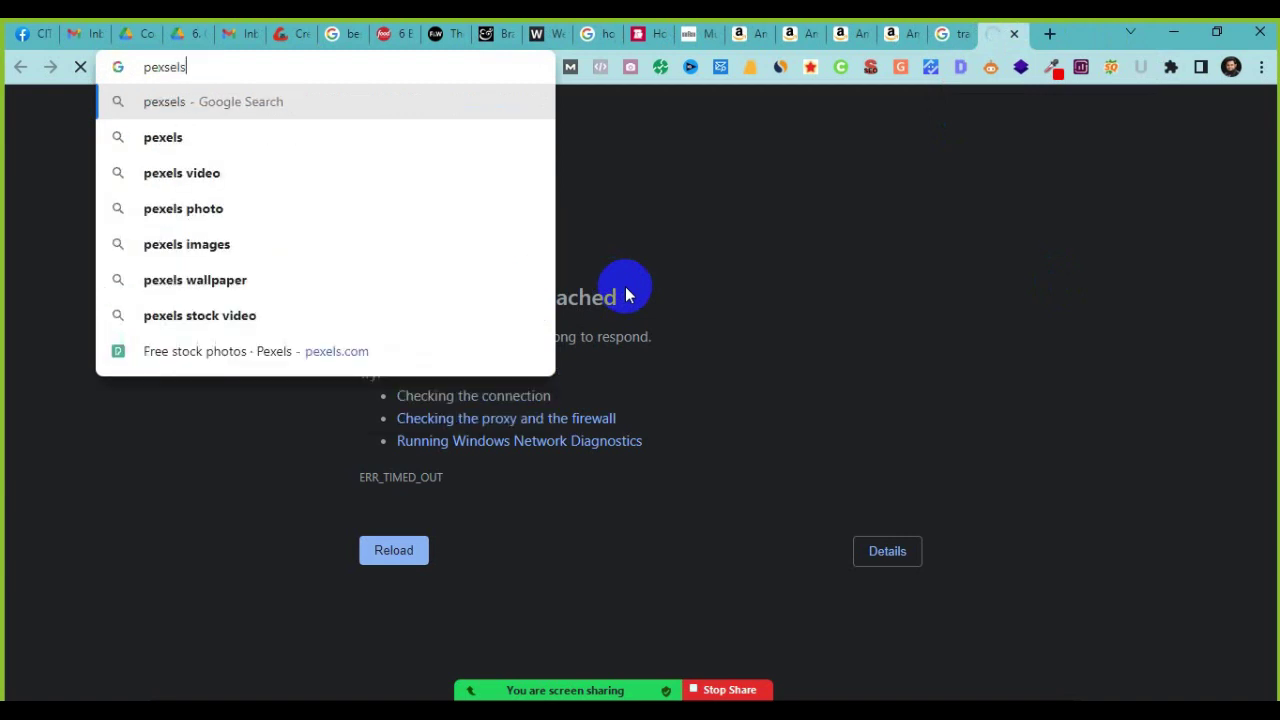
key(BackSpace)
key(BackSpace)
text(els)
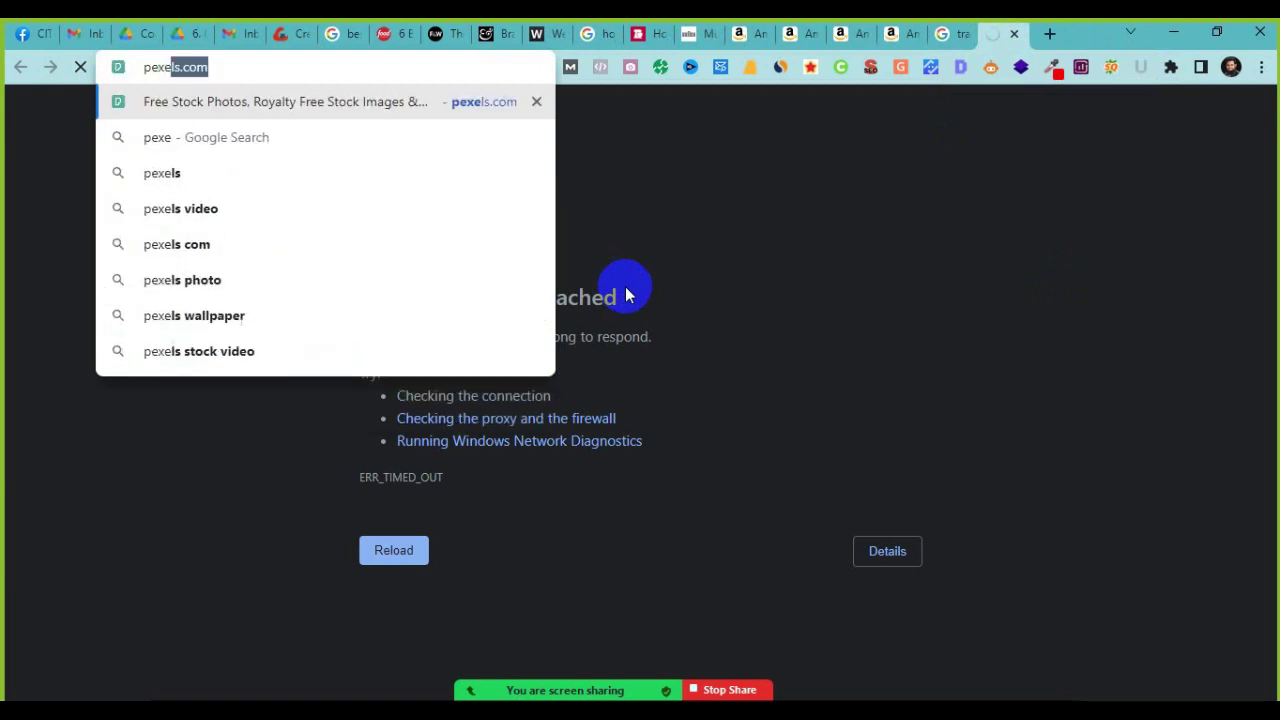
text(.com)
key(Return)
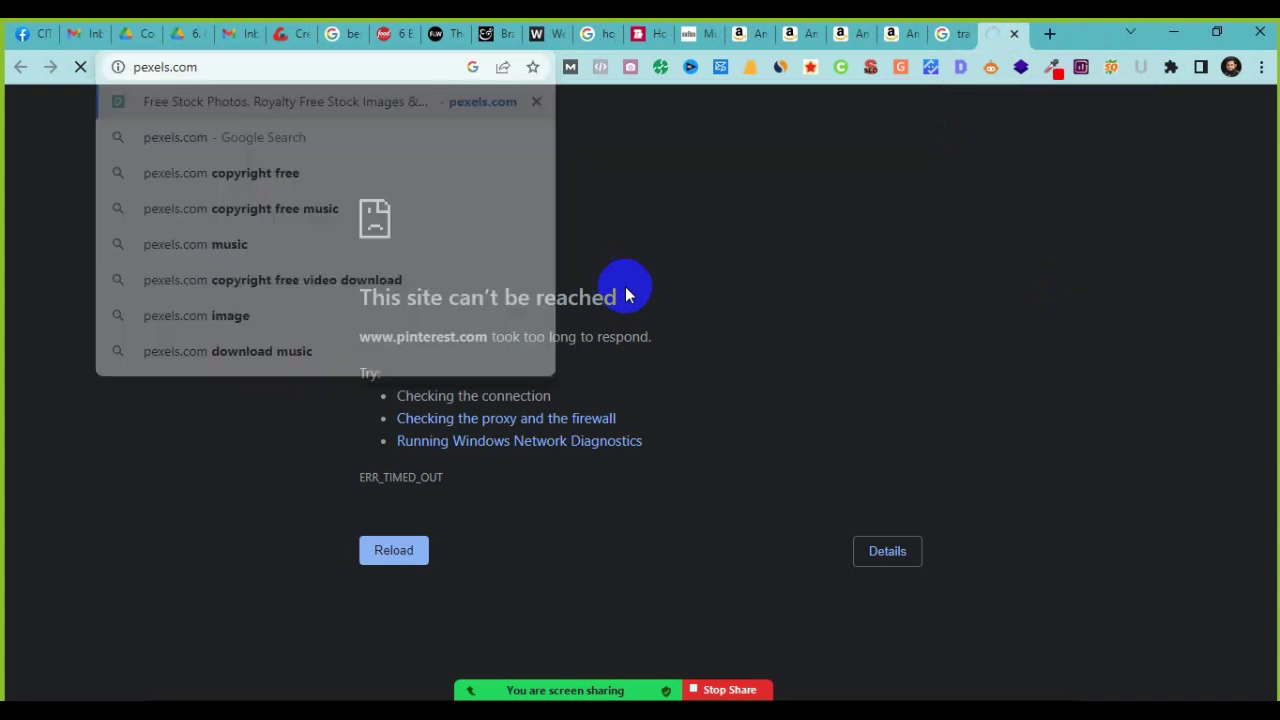
scroll(351, 503, down, 4)
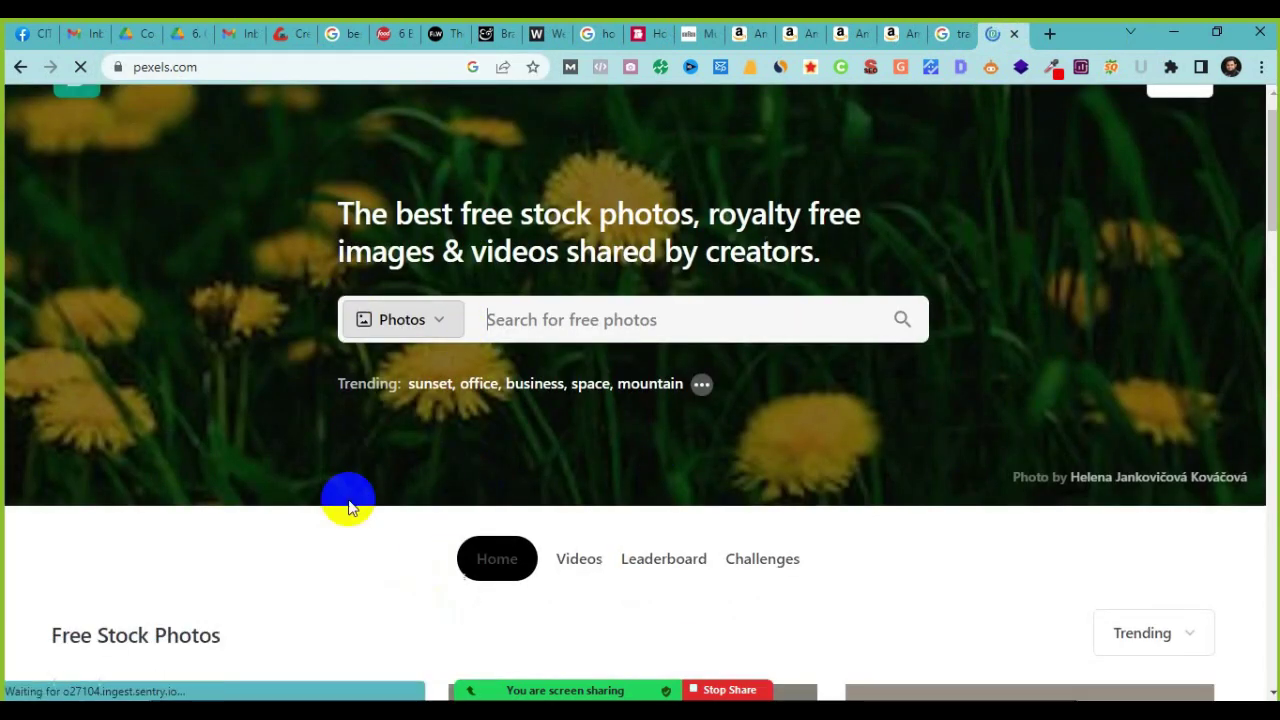
scroll(686, 560, down, 8)
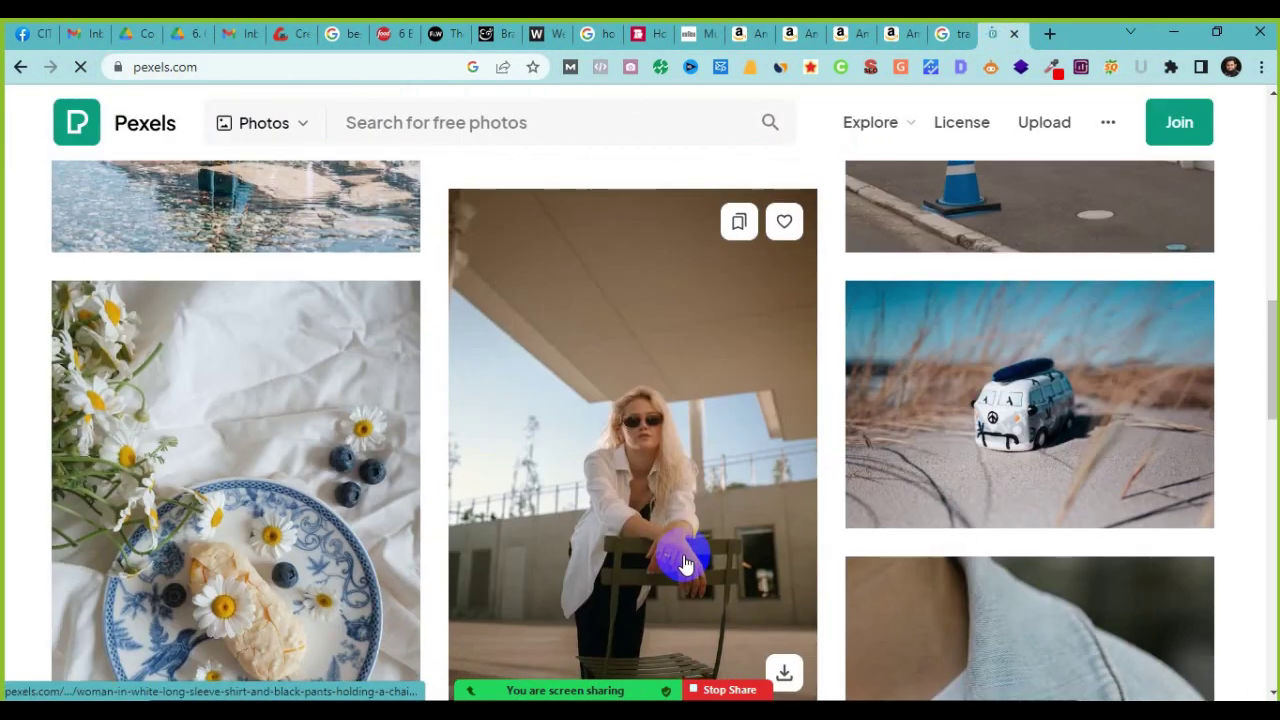
Step: Dismiss the Google sign-in prompt and search Pexels photos for "hand mixer"
scroll(686, 560, up, 12)
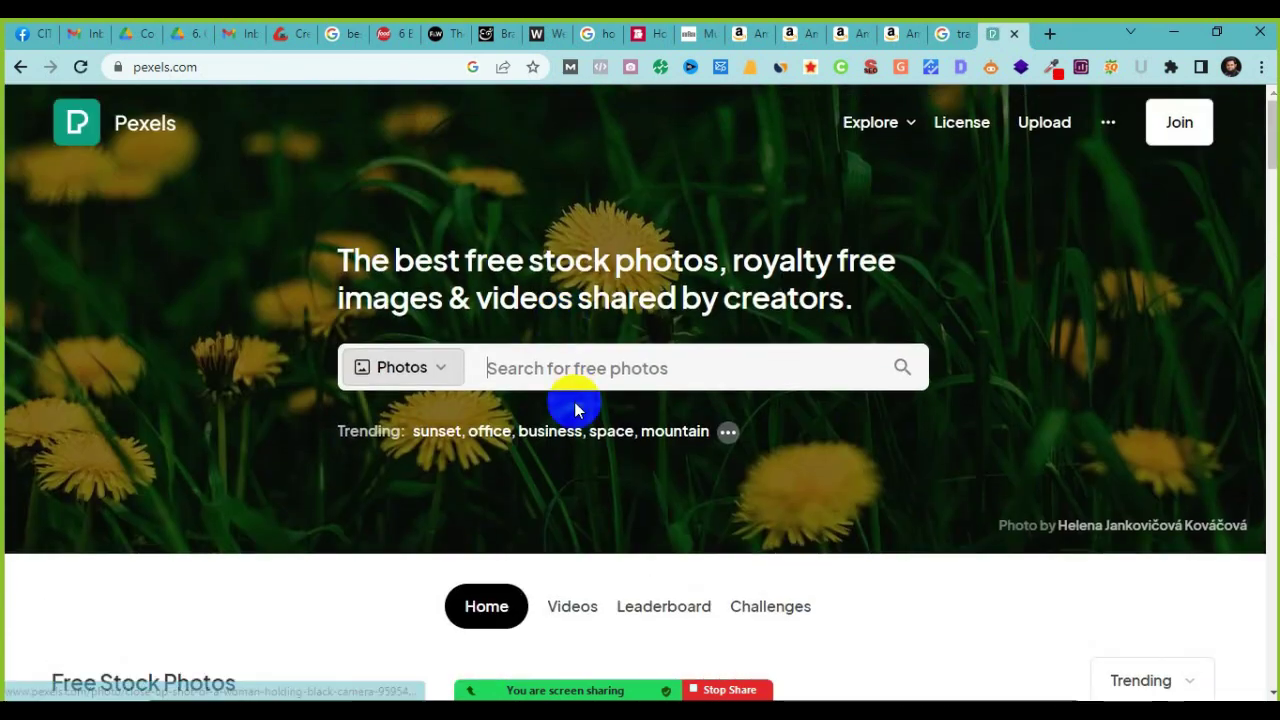
click(582, 365)
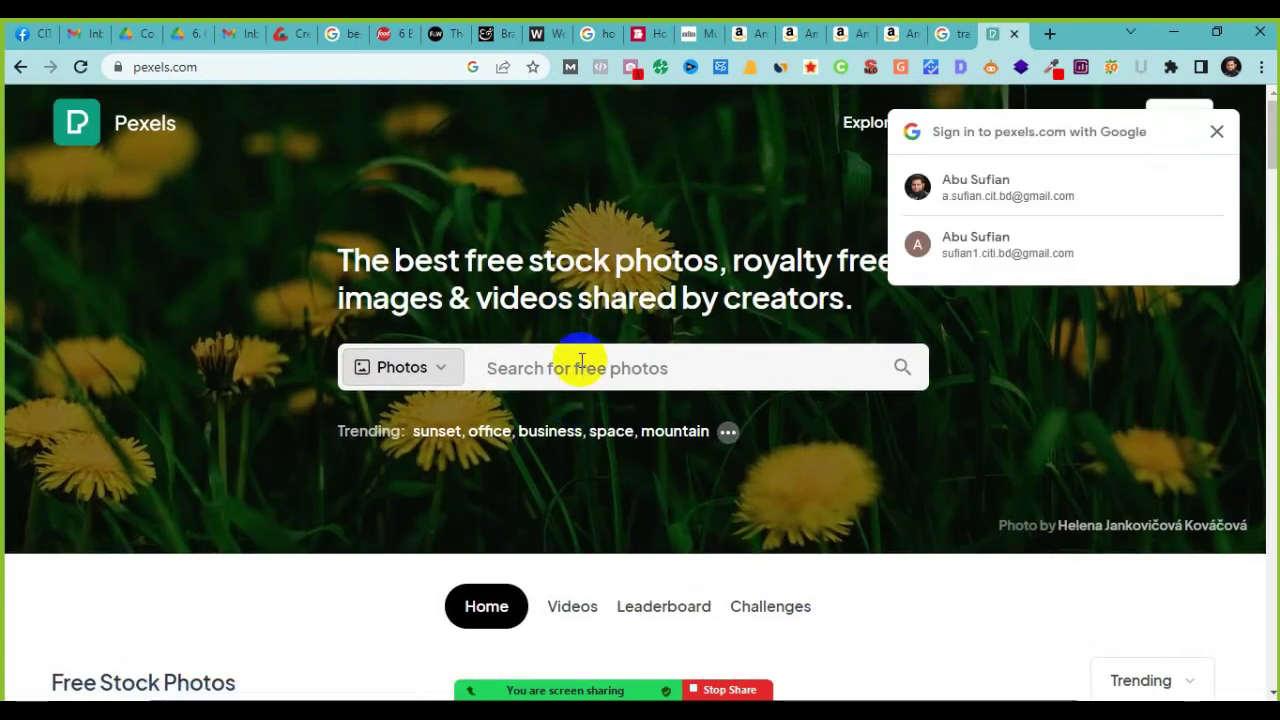
click(1208, 133)
click(613, 372)
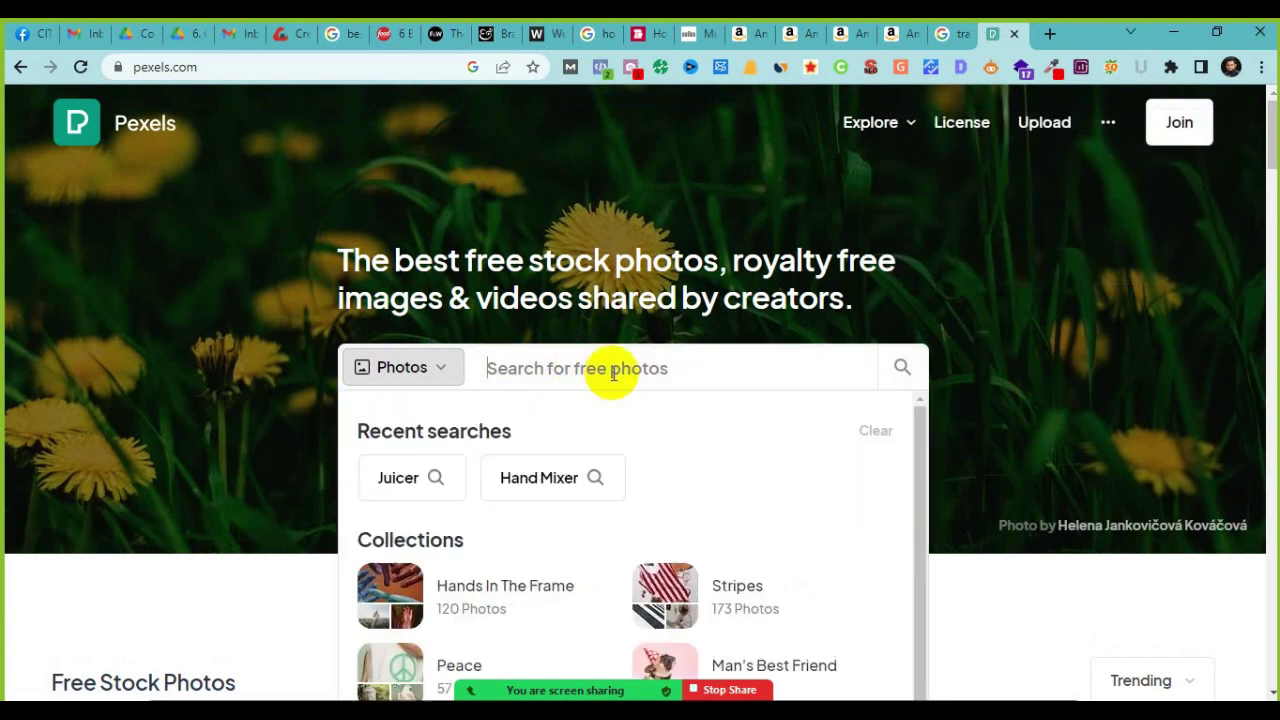
text(hadn)
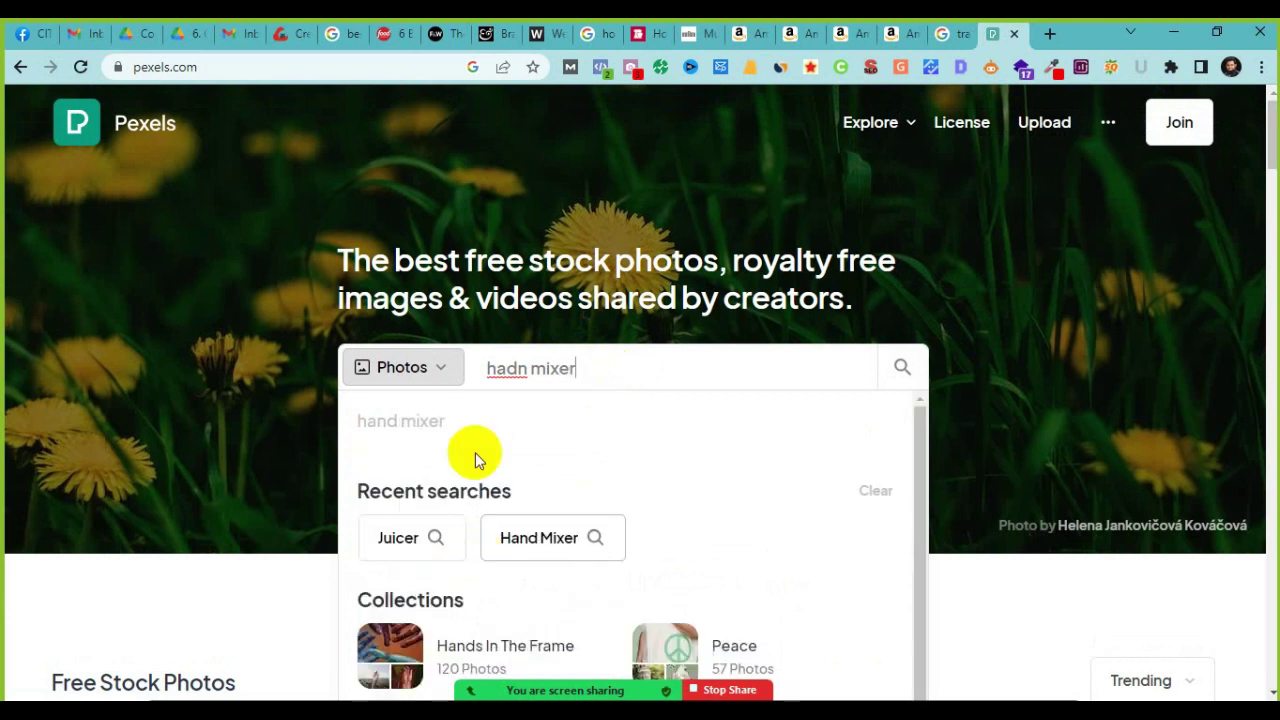
text( mixer)
click(471, 423)
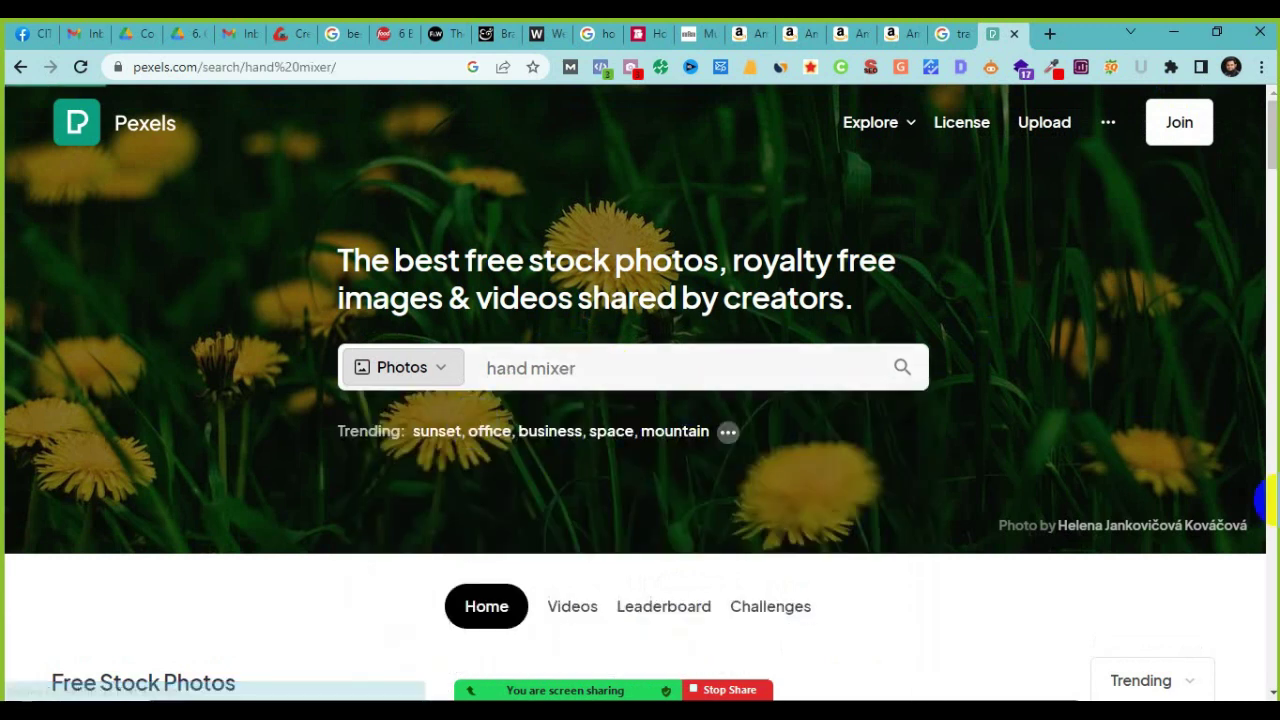
Step: Examine the hand mixer photos in the Pexels results for ones that show the appliance in use
scroll(232, 576, down, 3)
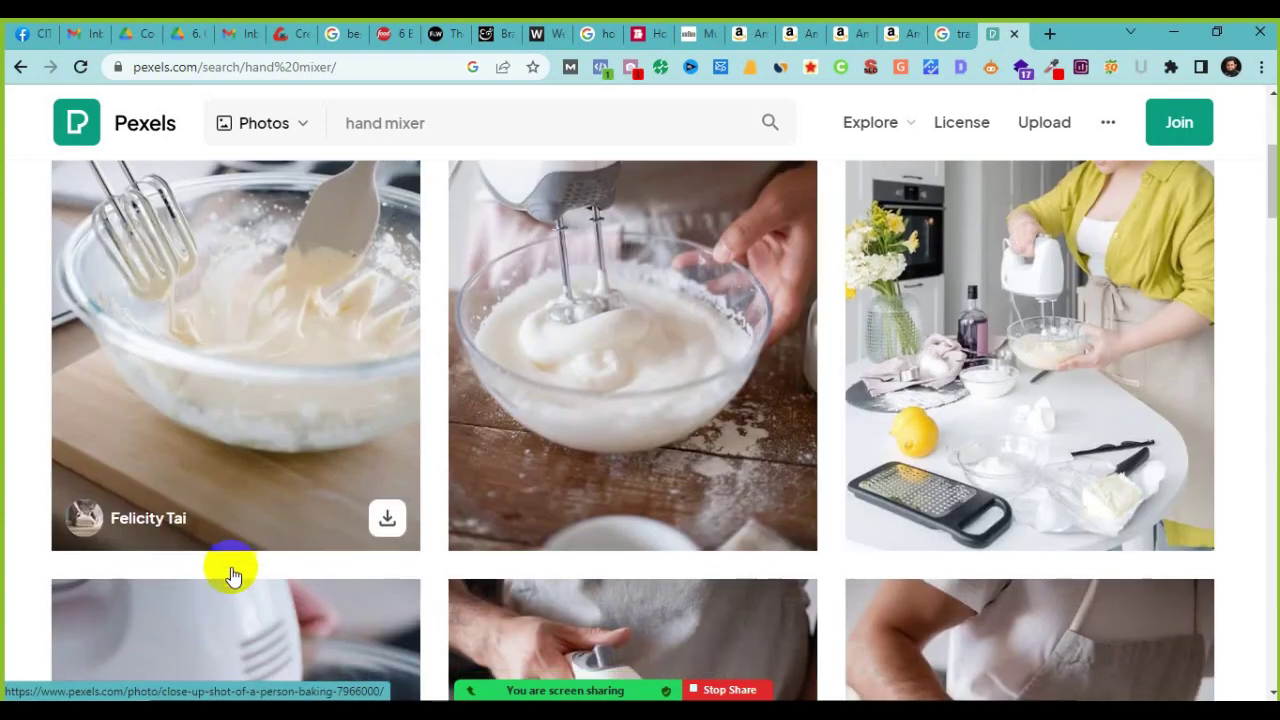
scroll(231, 576, down, 3)
scroll(231, 576, down, 3)
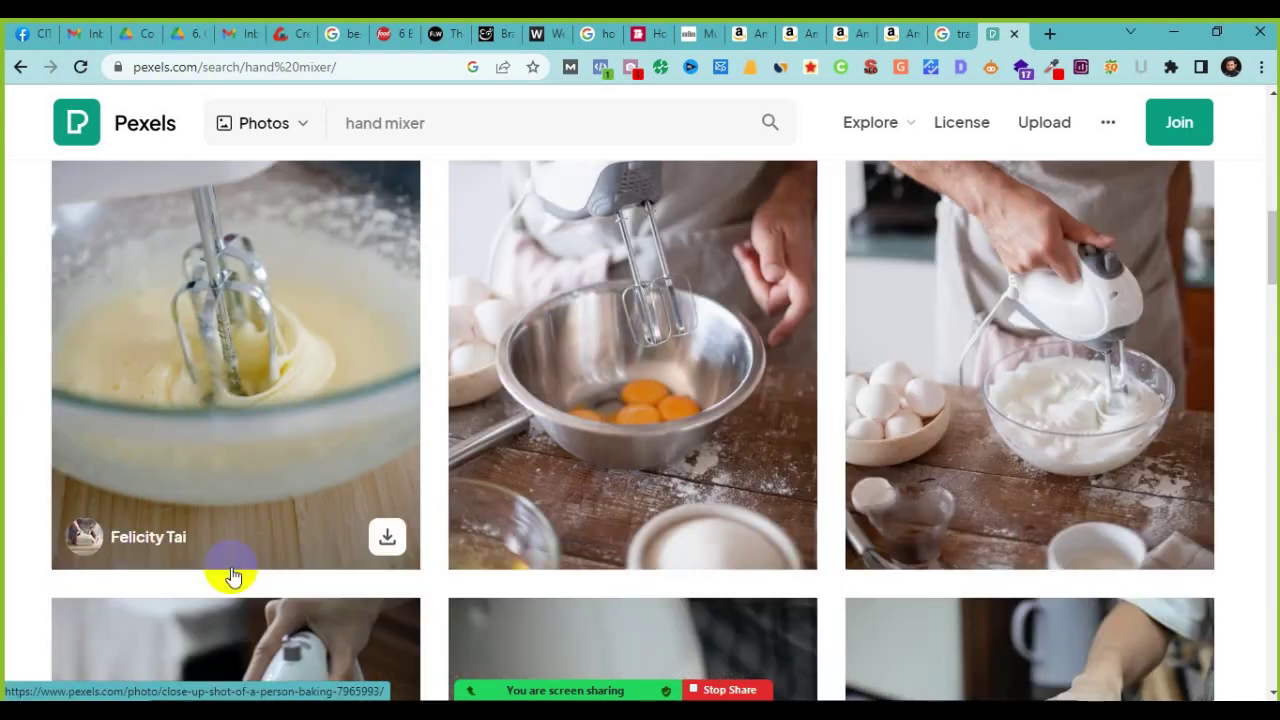
scroll(231, 576, down, 4)
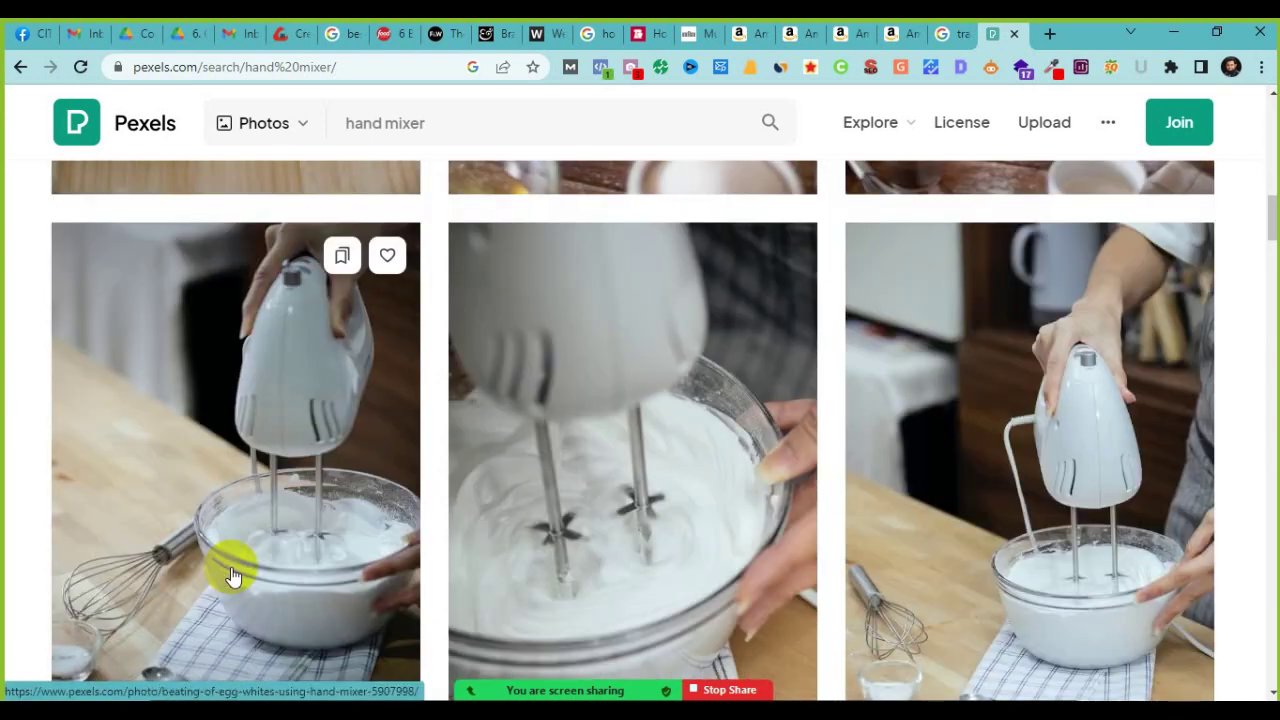
scroll(231, 576, down, 4)
scroll(231, 576, down, 3)
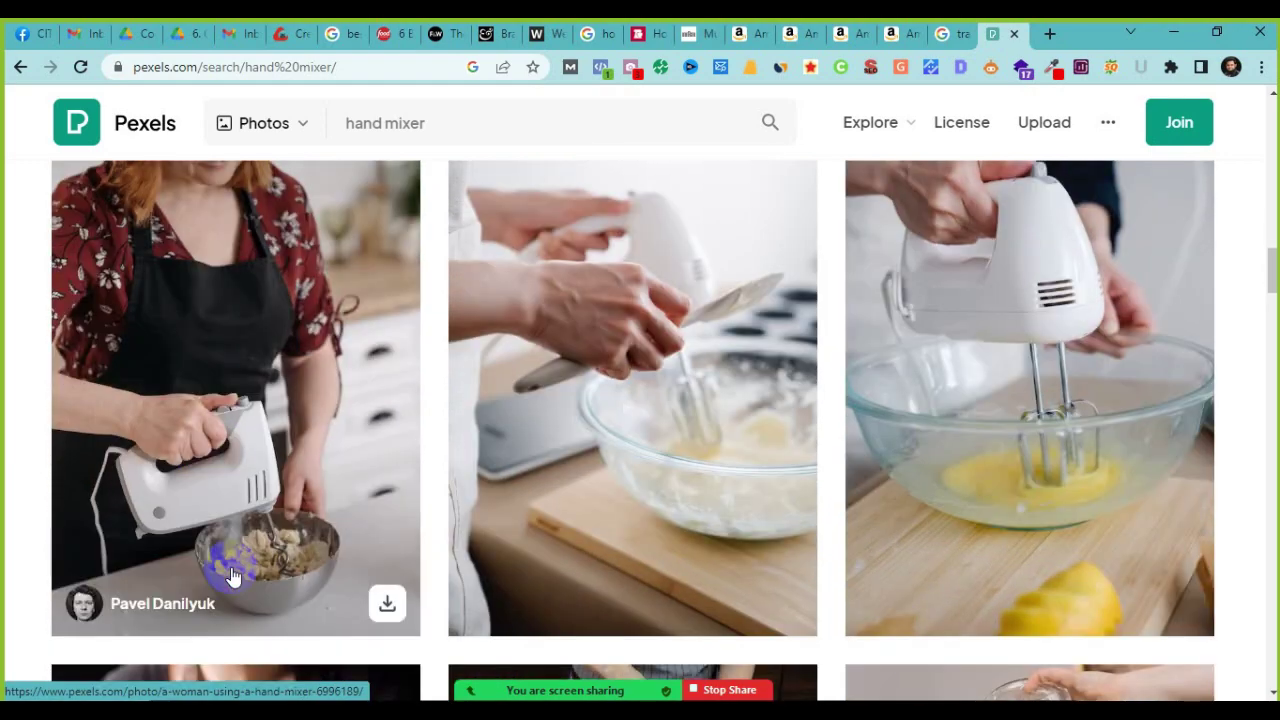
scroll(231, 576, down, 5)
scroll(231, 576, down, 15)
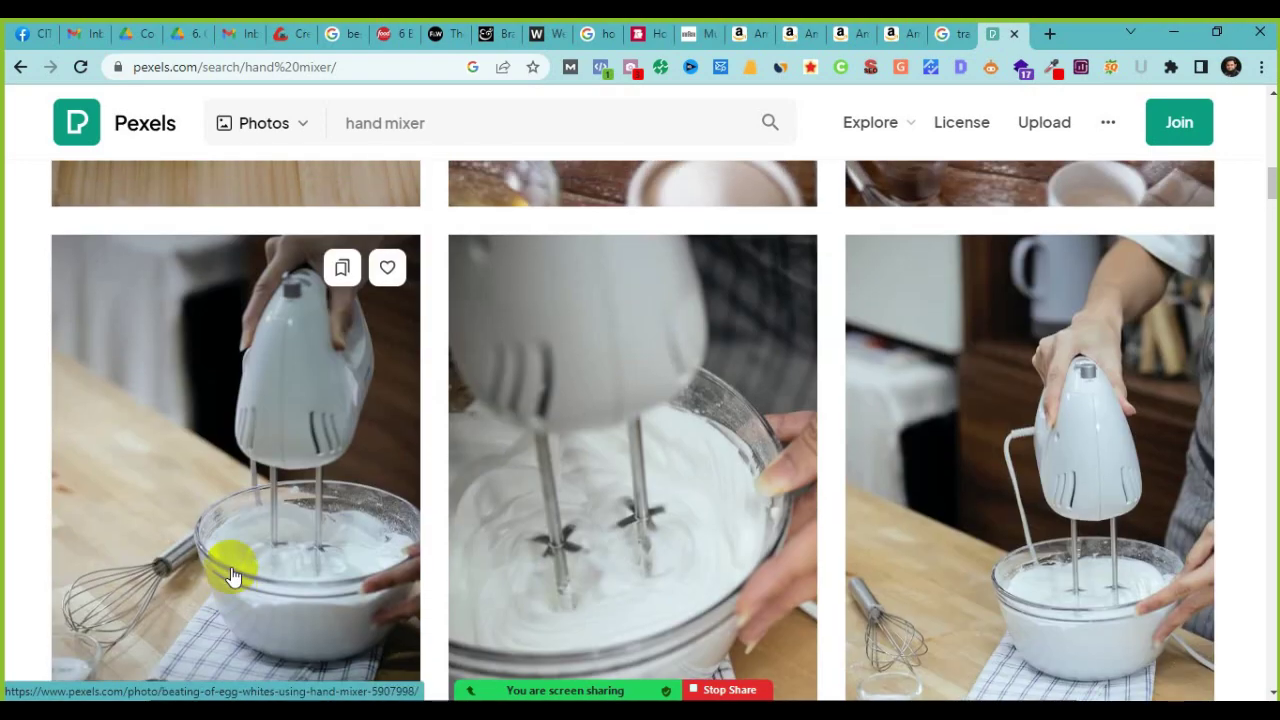
scroll(694, 509, up, 4)
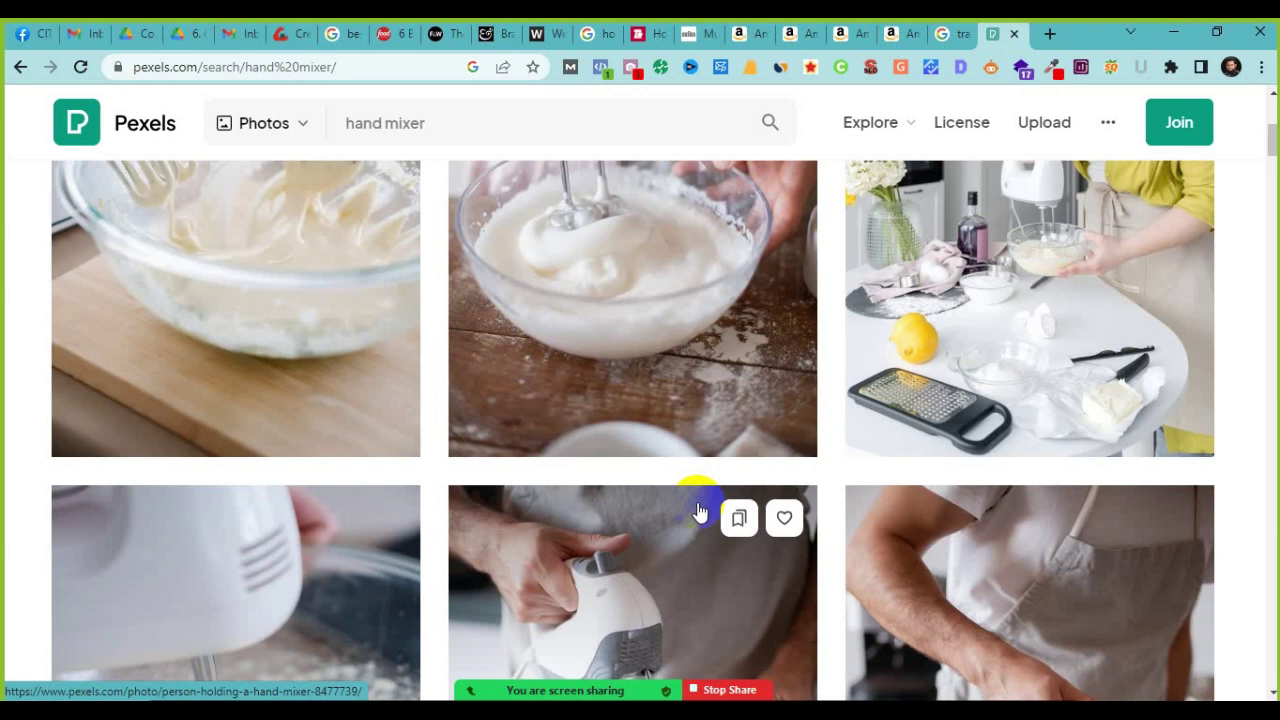
scroll(699, 512, up, 2)
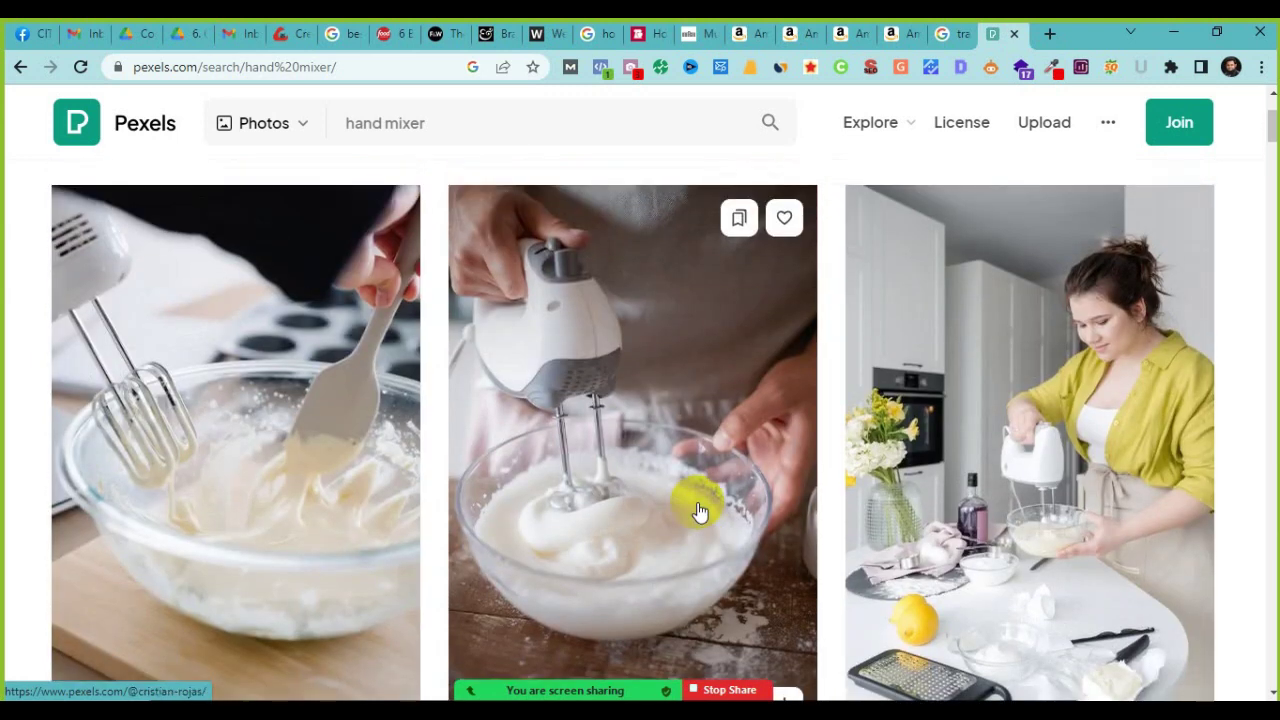
scroll(699, 512, down, 5)
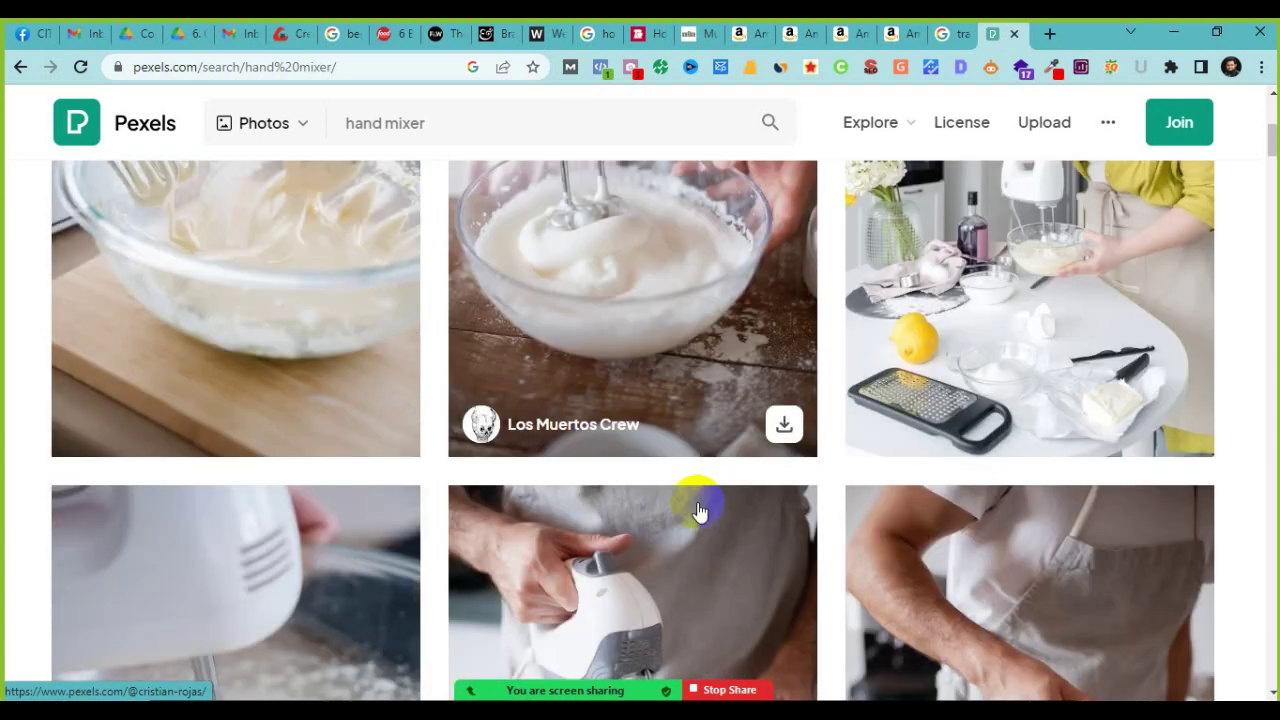
scroll(699, 512, down, 3)
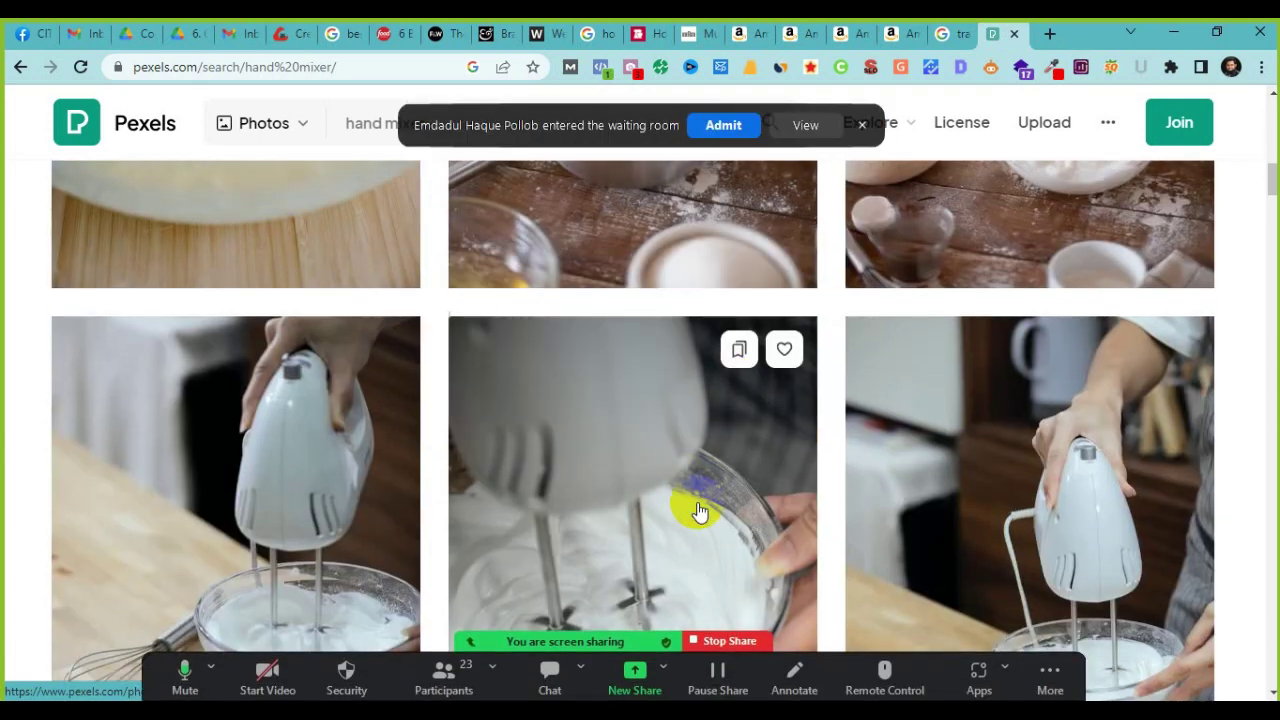
Step: Admit the waiting participant to the meeting and look over more of the Pexels hand mixer photos
click(730, 132)
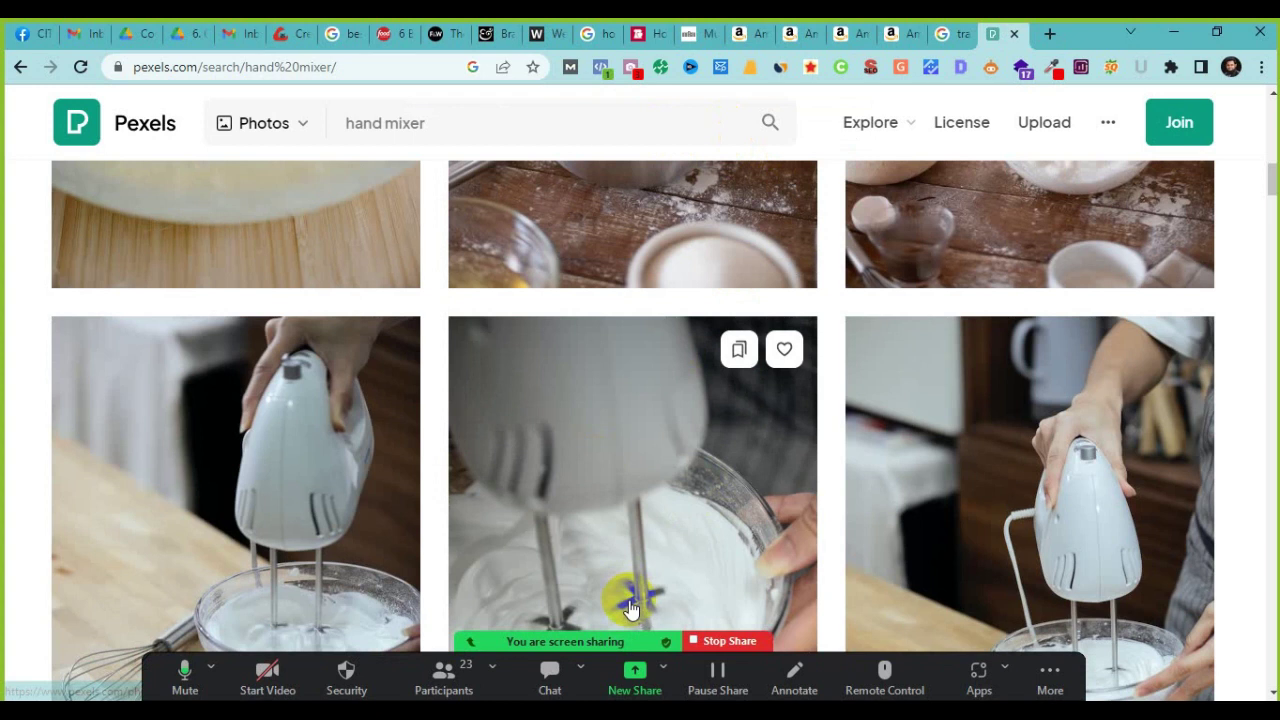
scroll(630, 608, down, 2)
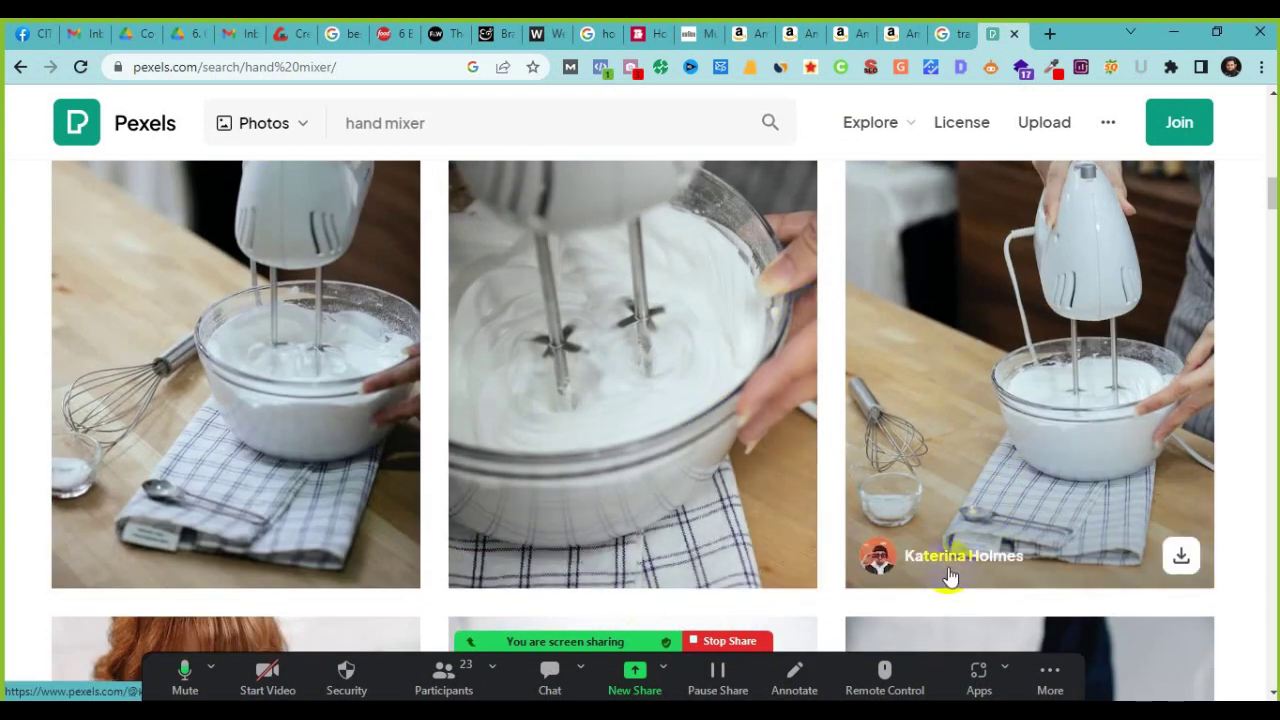
mouse_move(935, 575)
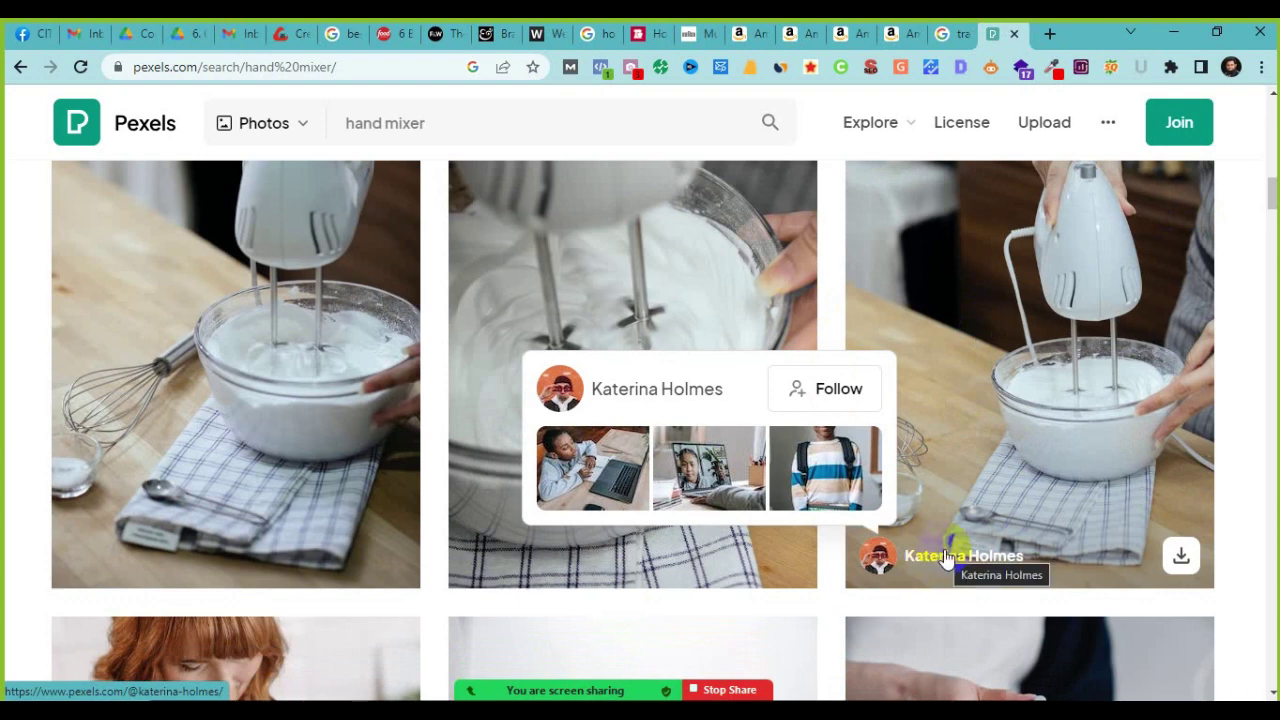
scroll(1246, 423, down, 4)
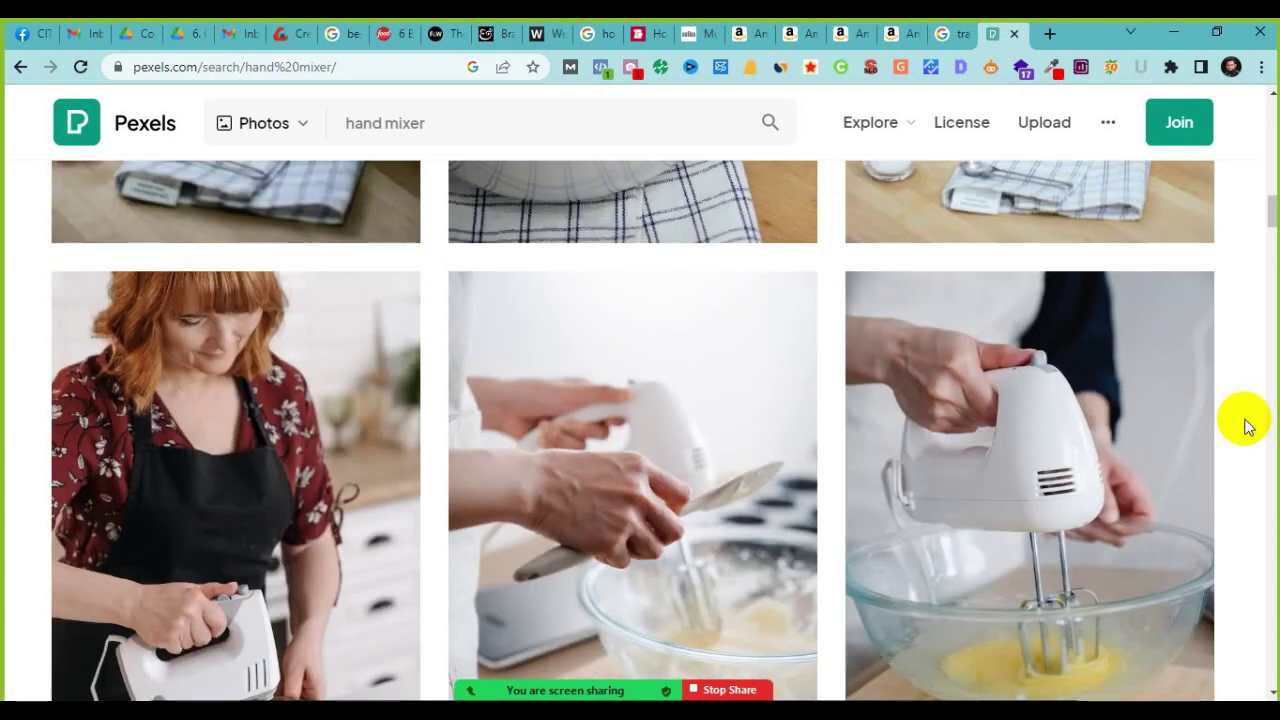
scroll(1246, 423, down, 15)
scroll(1246, 423, up, 10)
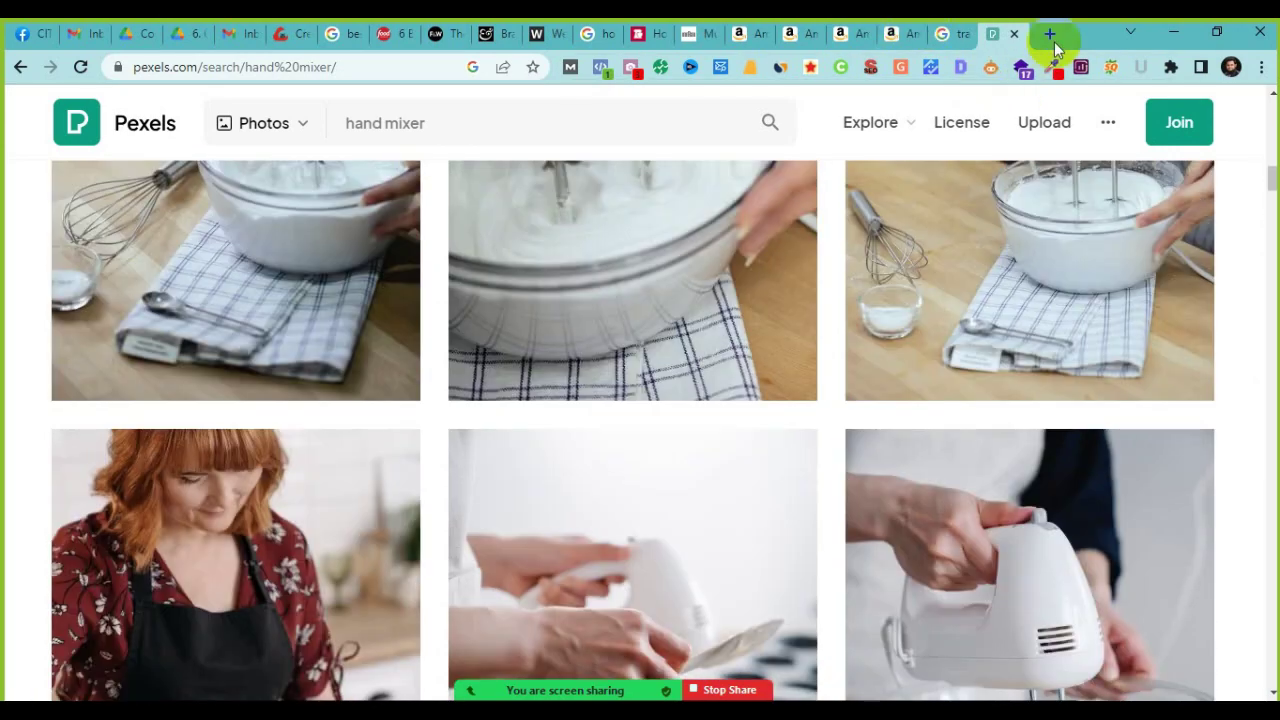
Step: Open the Pixabay website in a new browser tab
click(1054, 42)
text(pi)
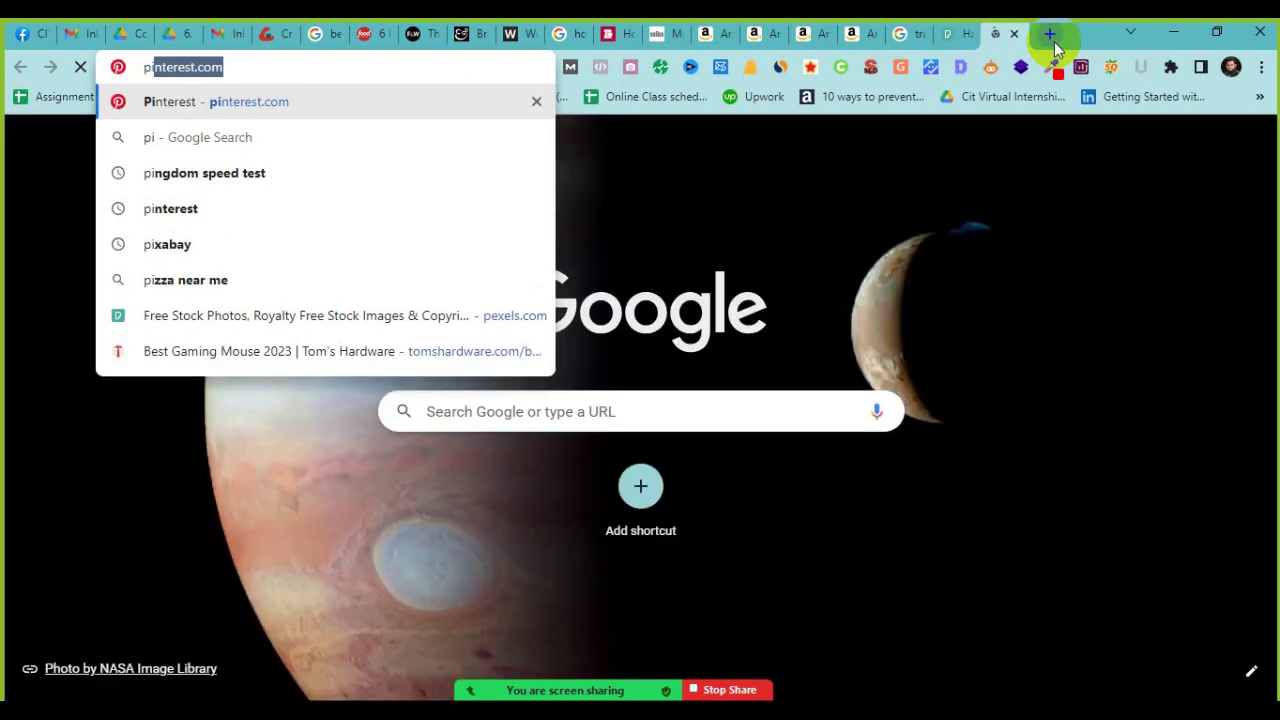
text(xabay)
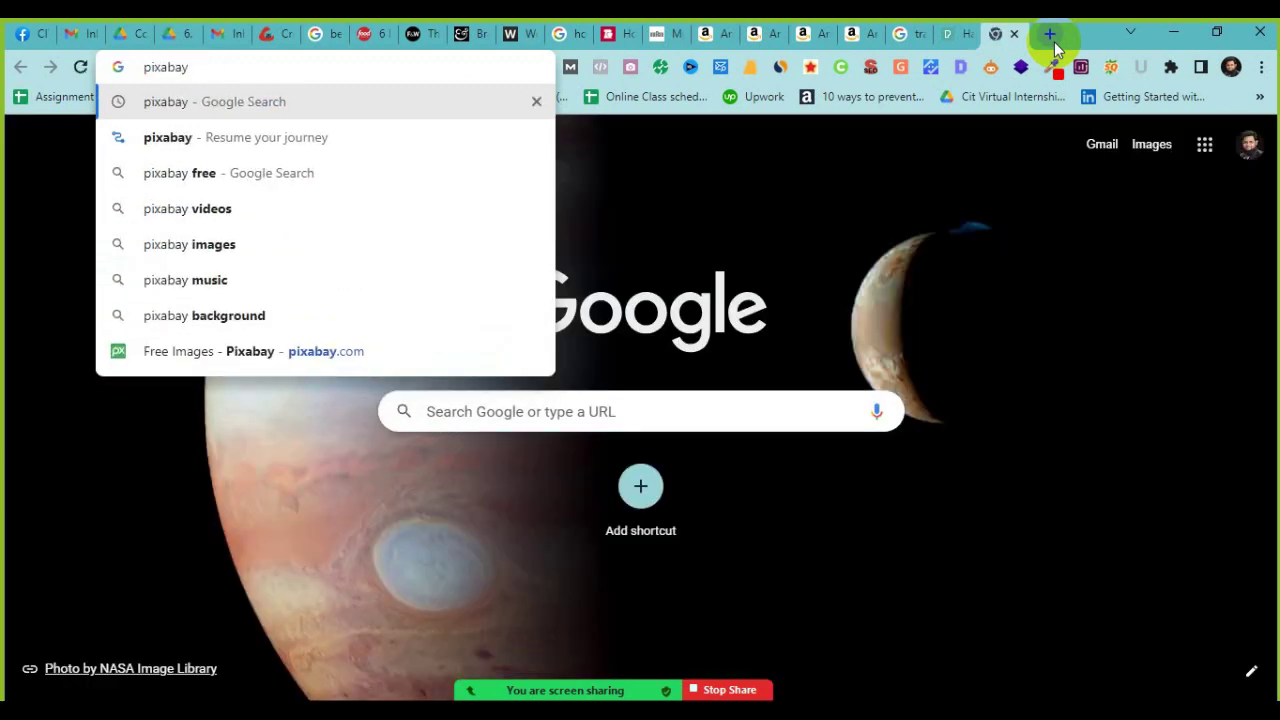
key(Return)
click(352, 323)
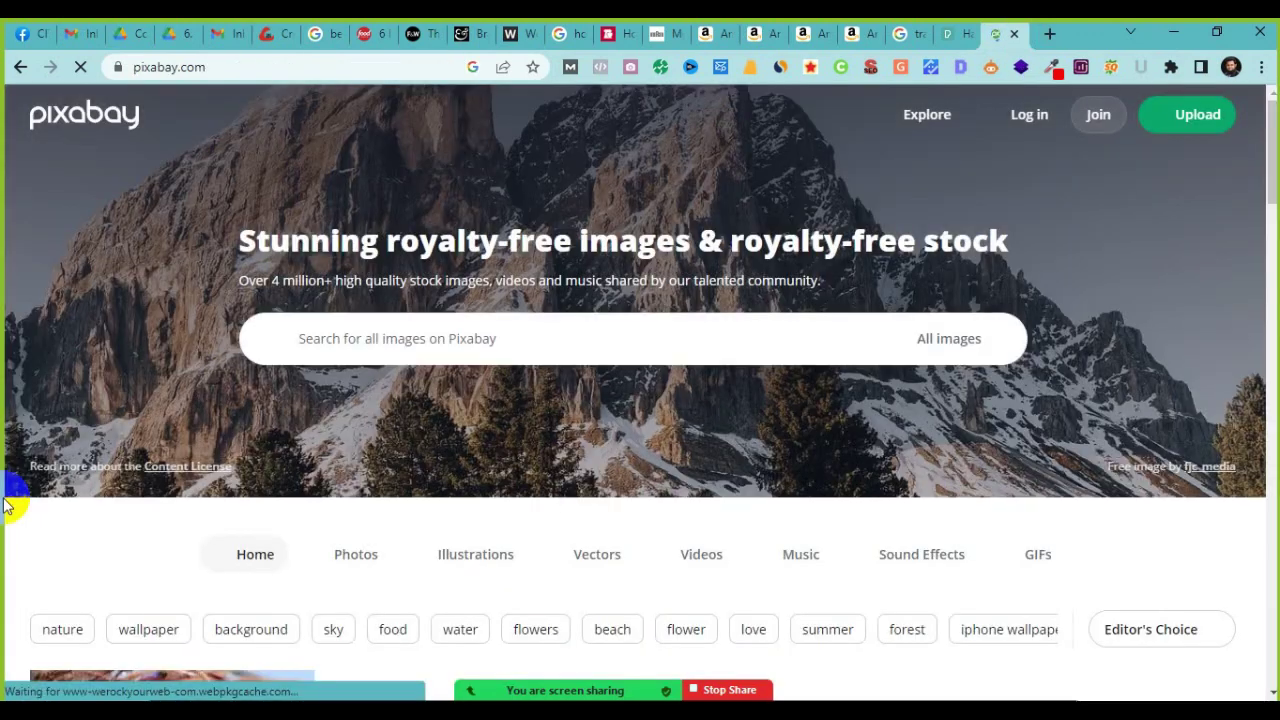
Step: Search Pixabay for "hand mixer" across all images and look over the resulting pictures
scroll(309, 291, down, 2)
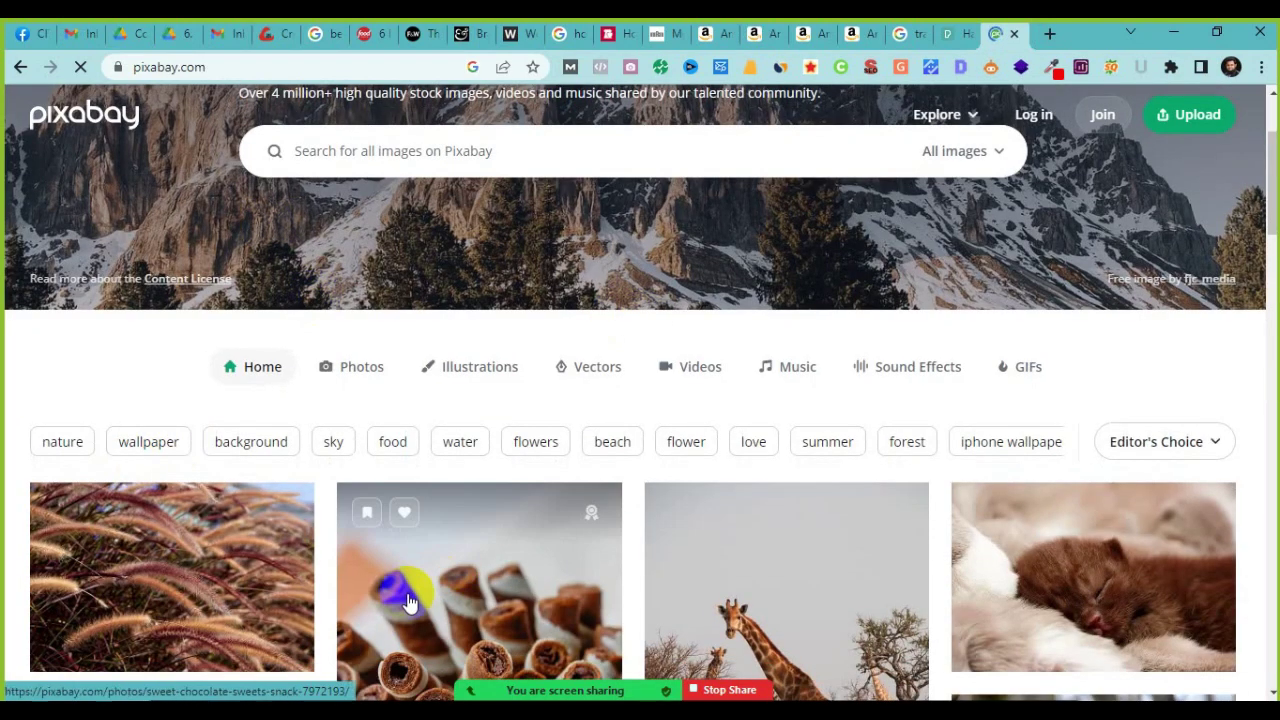
scroll(409, 600, down, 3)
scroll(435, 447, up, 5)
click(433, 348)
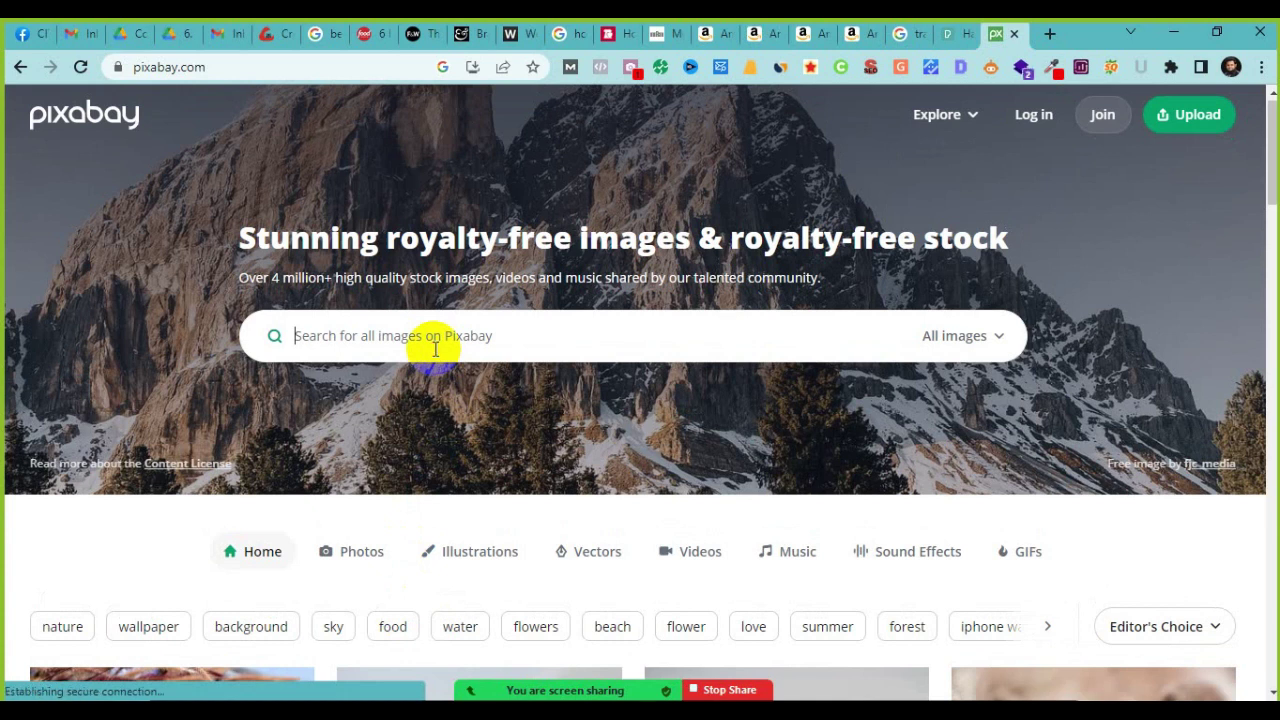
text(hand mixer)
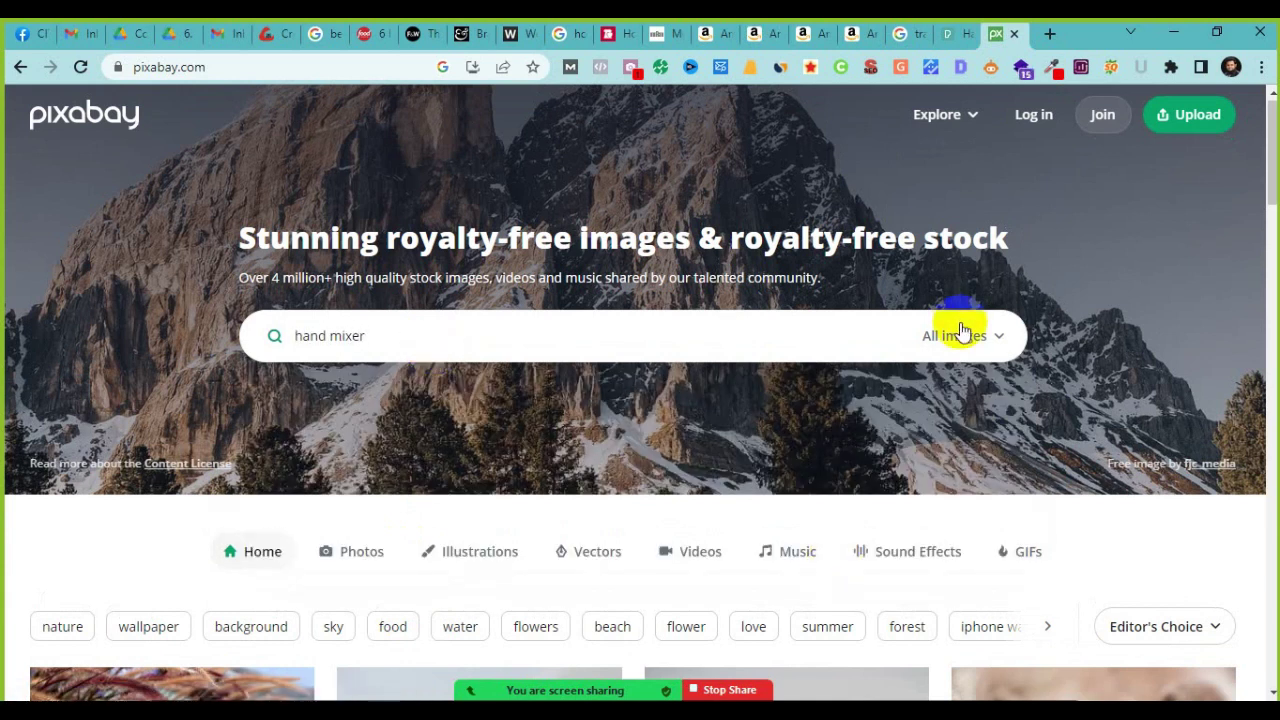
click(955, 335)
click(916, 383)
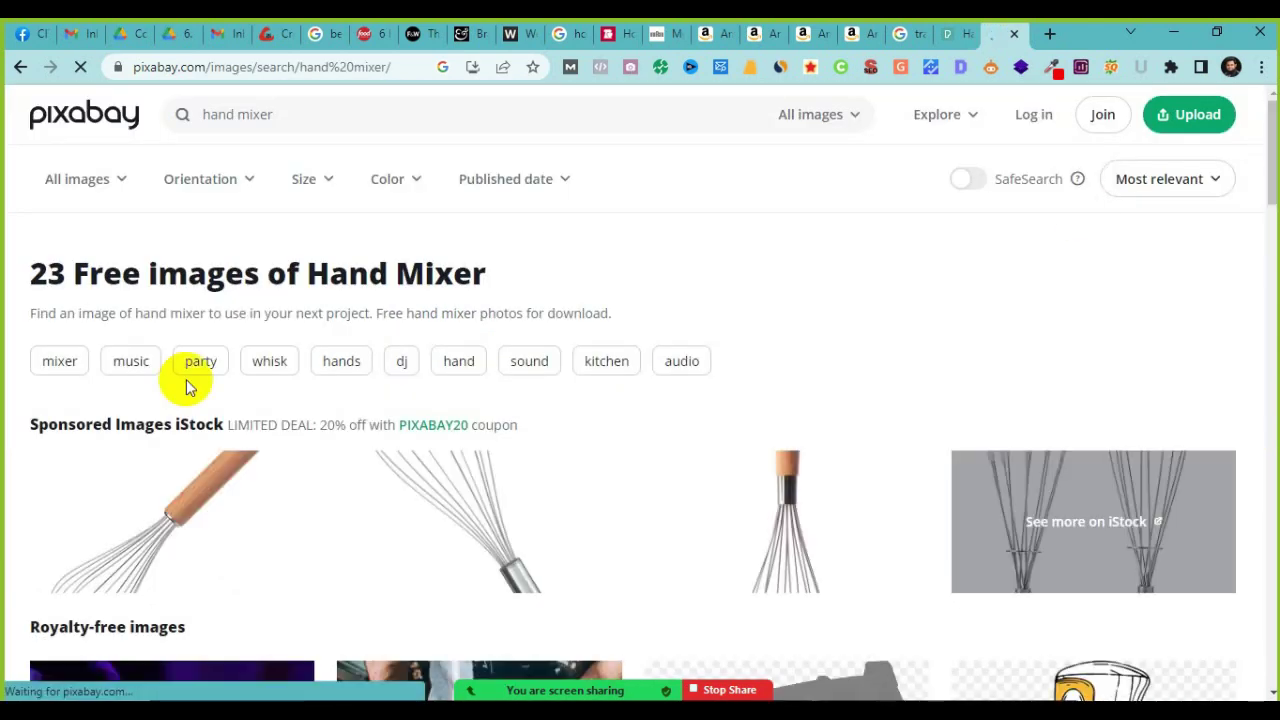
scroll(150, 500, down, 3)
scroll(150, 510, down, 8)
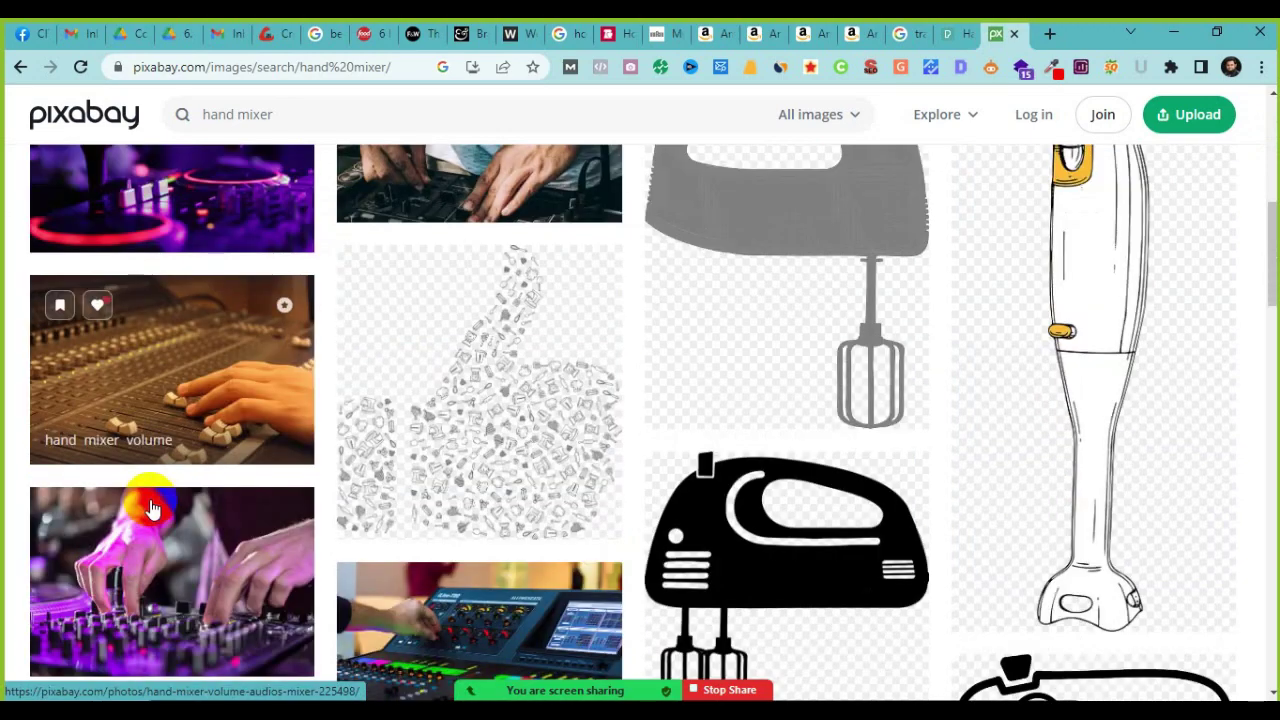
scroll(149, 505, up, 10)
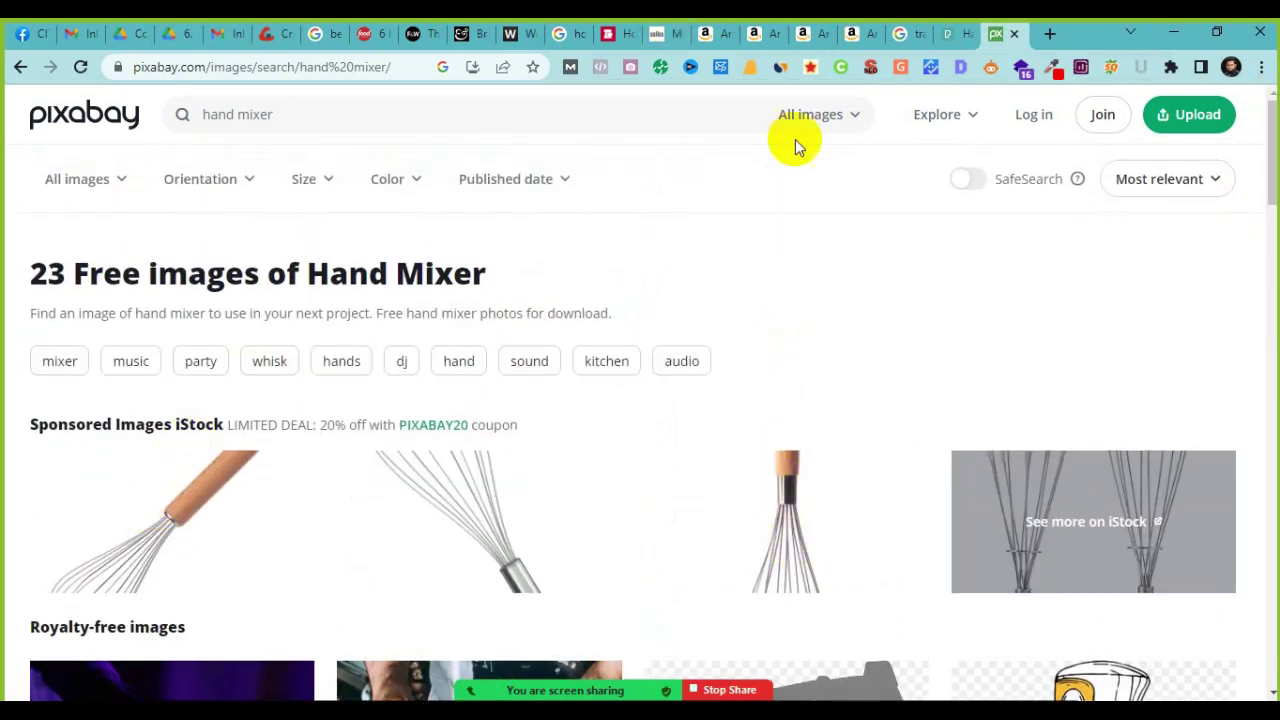
Step: Search Google for "shutterstock" in a new browser tab
click(1058, 37)
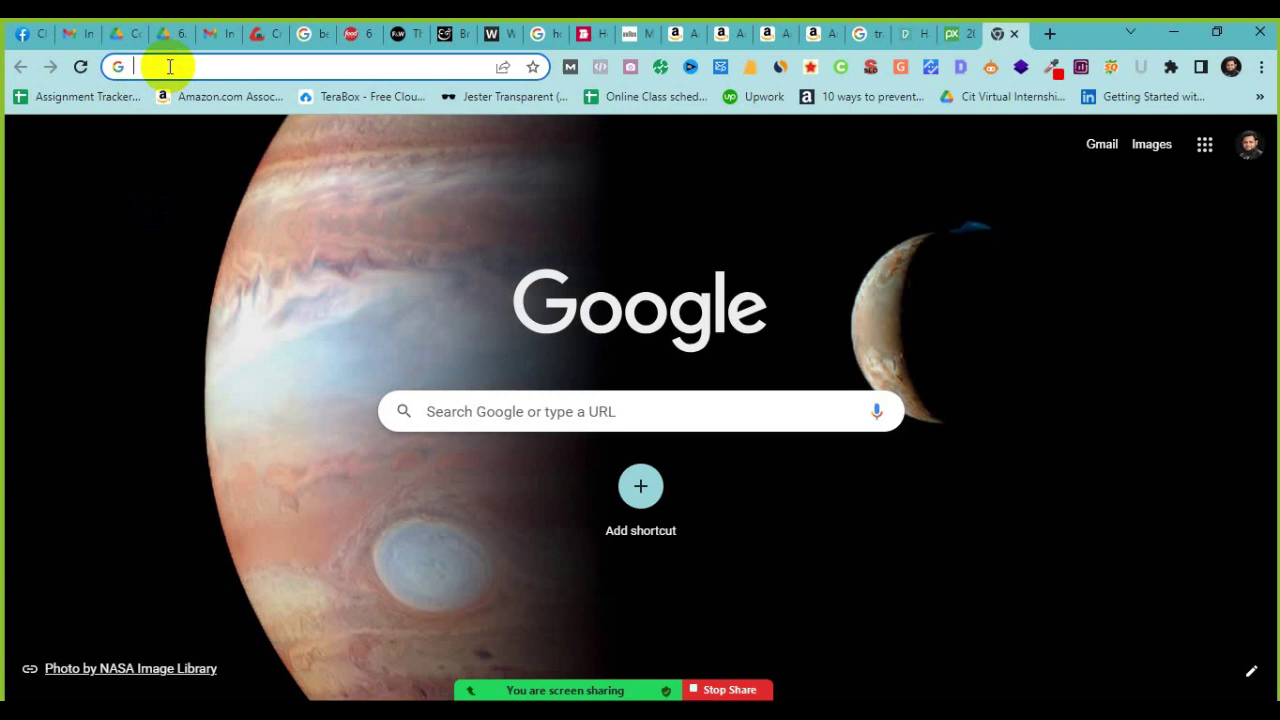
text(shu)
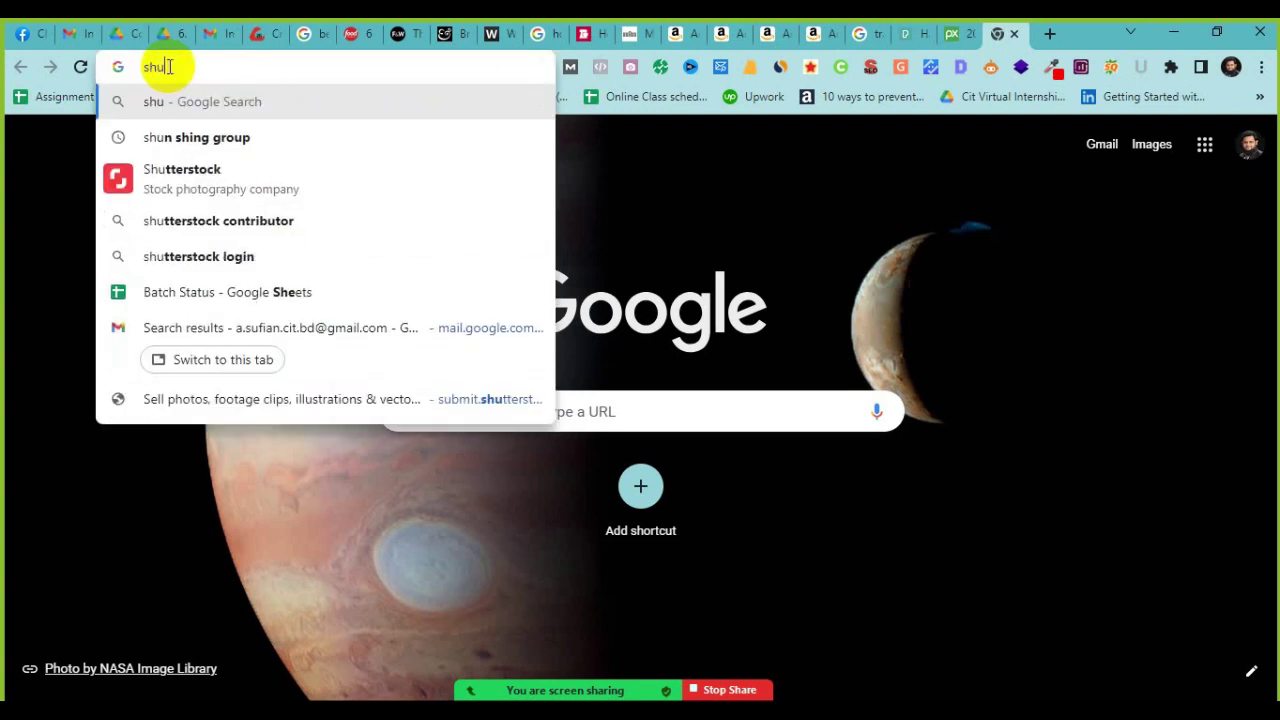
text(tter)
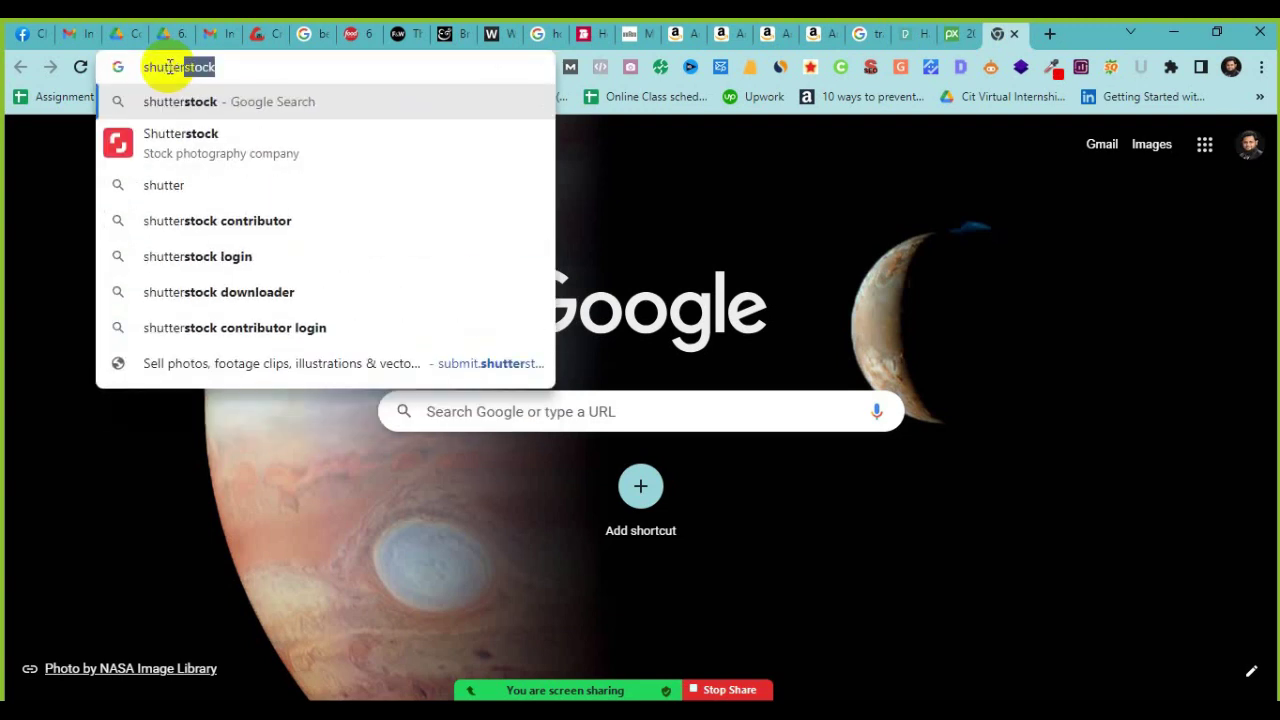
key(Return)
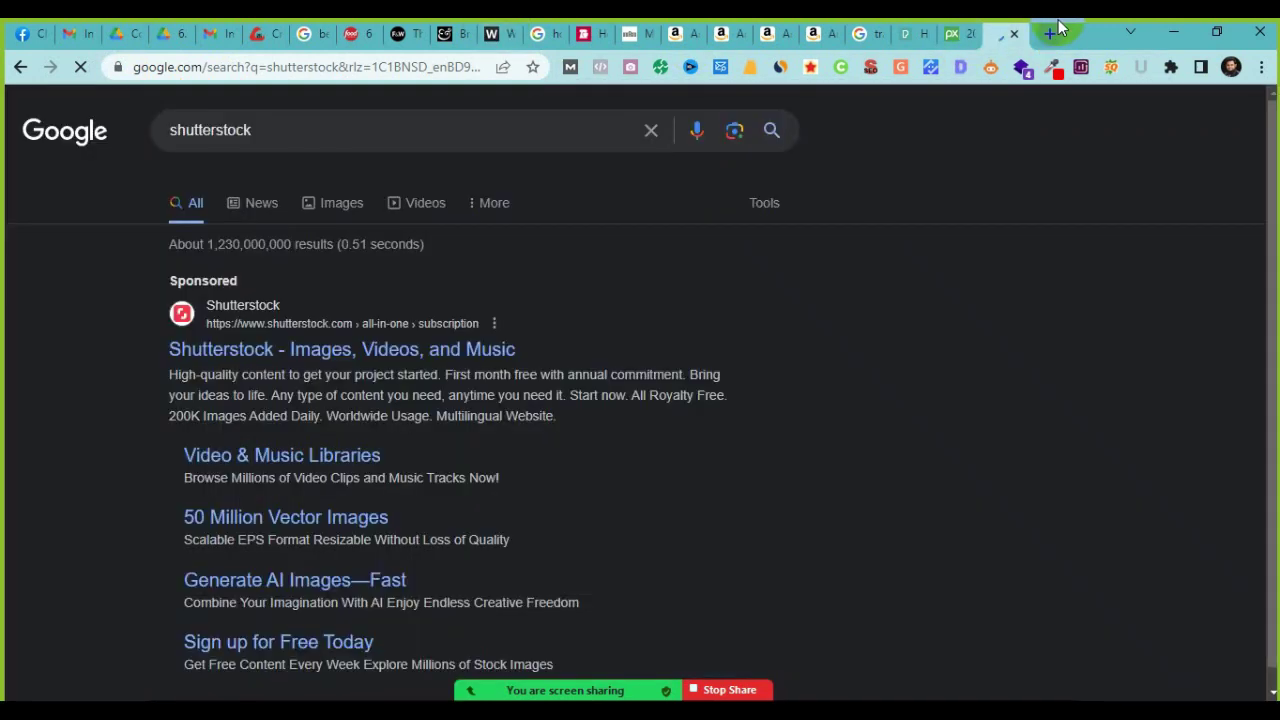
Step: Search for "freepic" in another new tab and open the Shutterstock site from its sponsored Google result
click(1050, 33)
text(freepic)
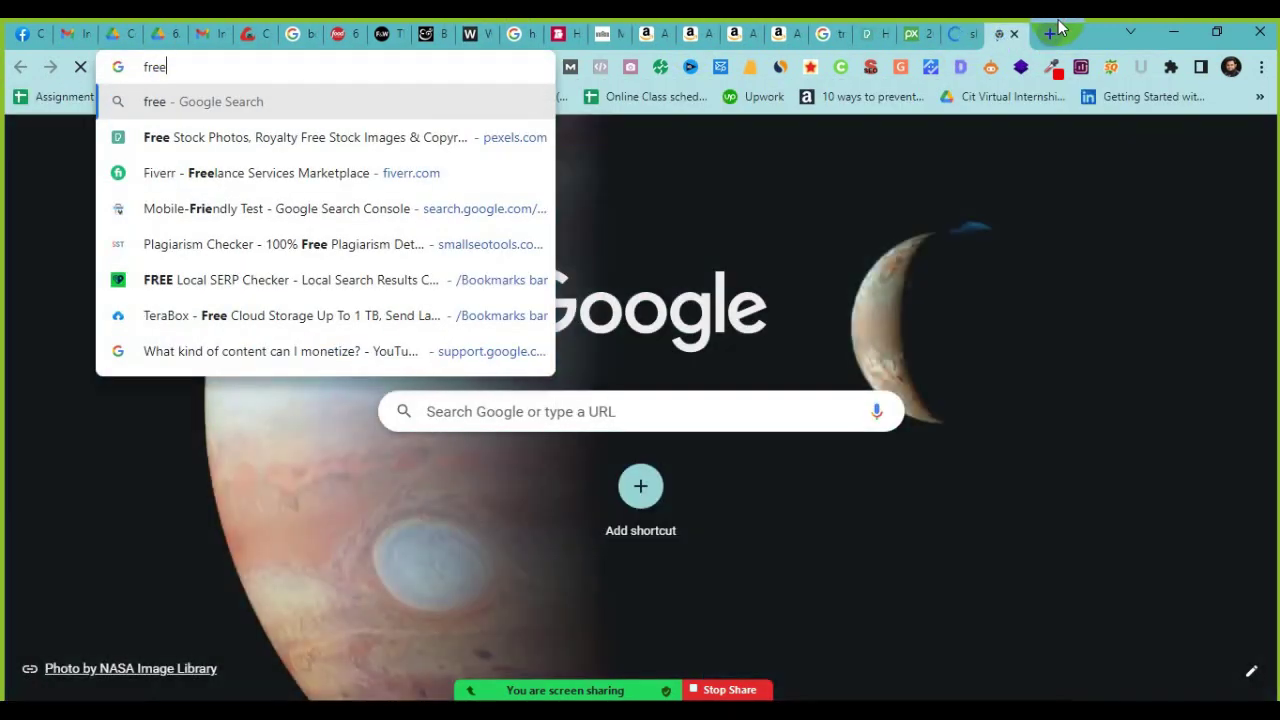
key(Return)
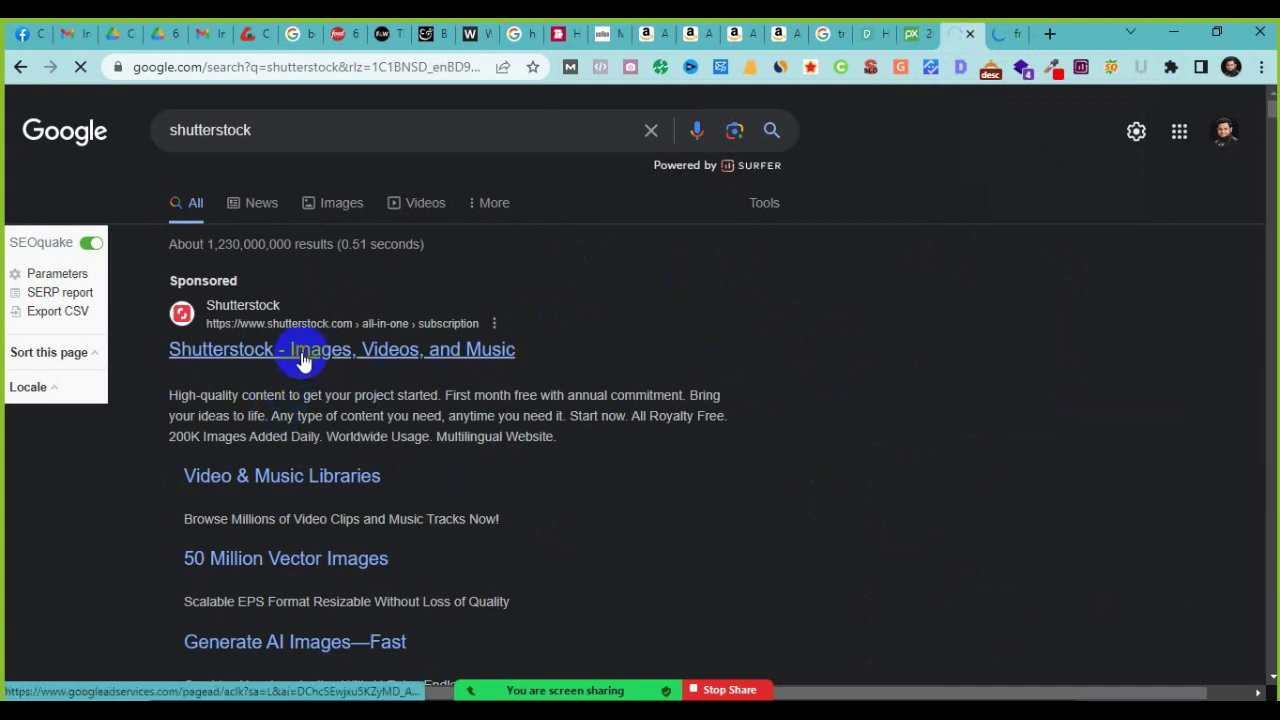
click(303, 362)
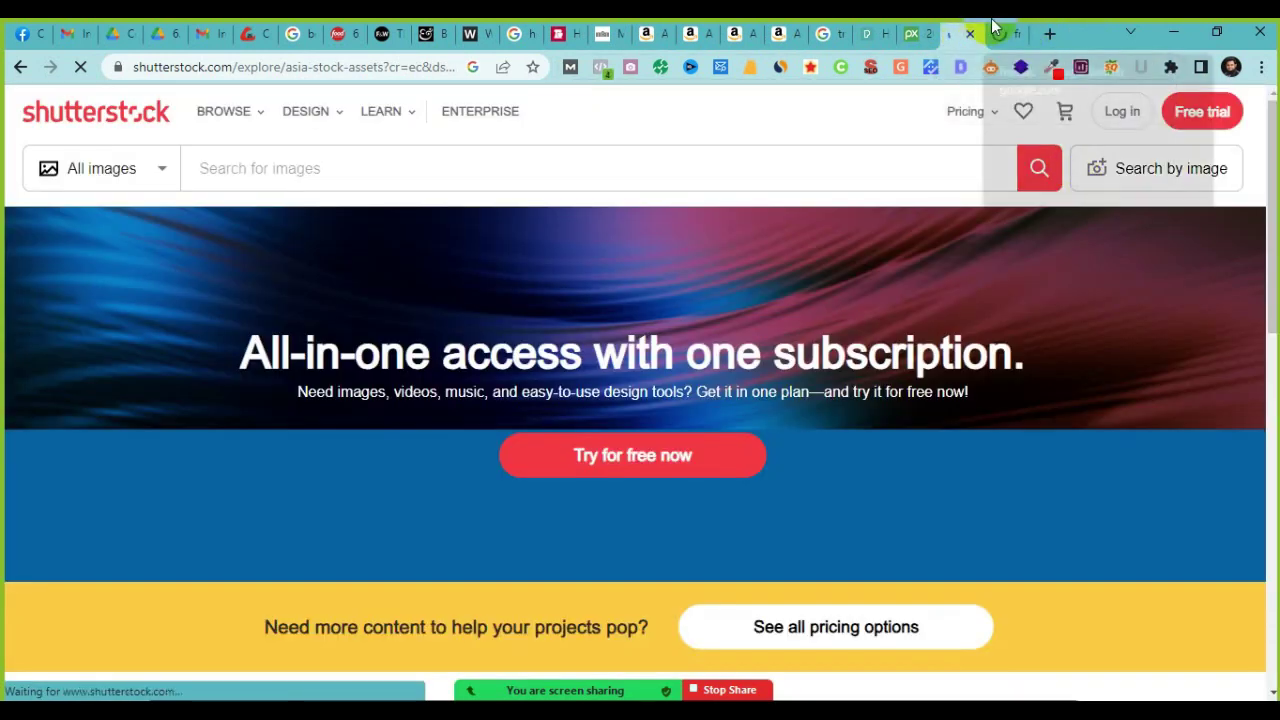
Step: Open the Canva website in a new browser tab
click(1052, 35)
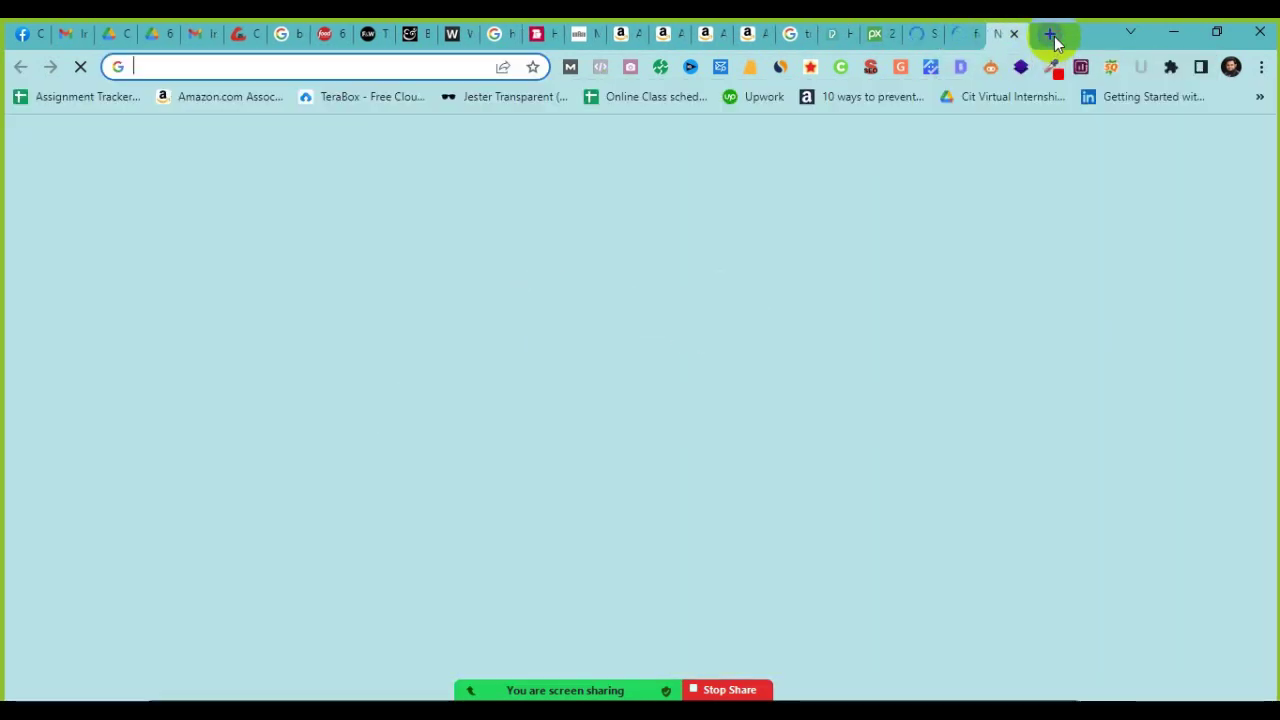
text(canva)
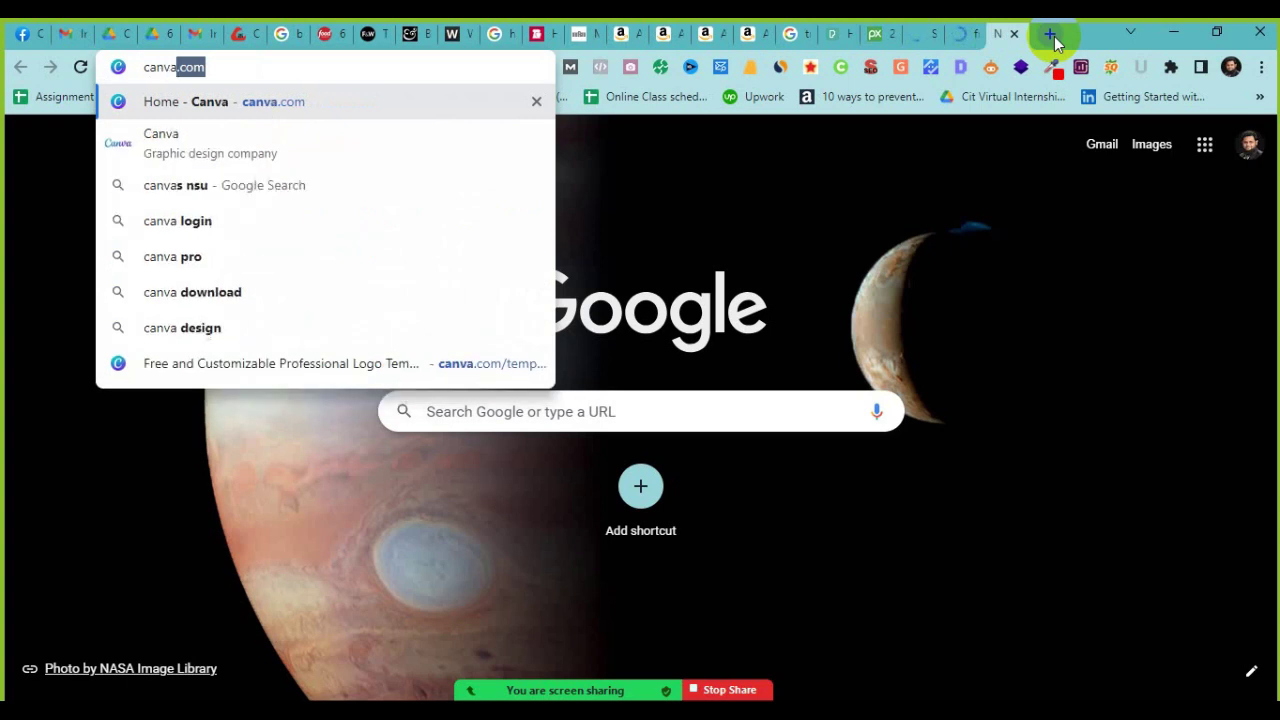
key(Return)
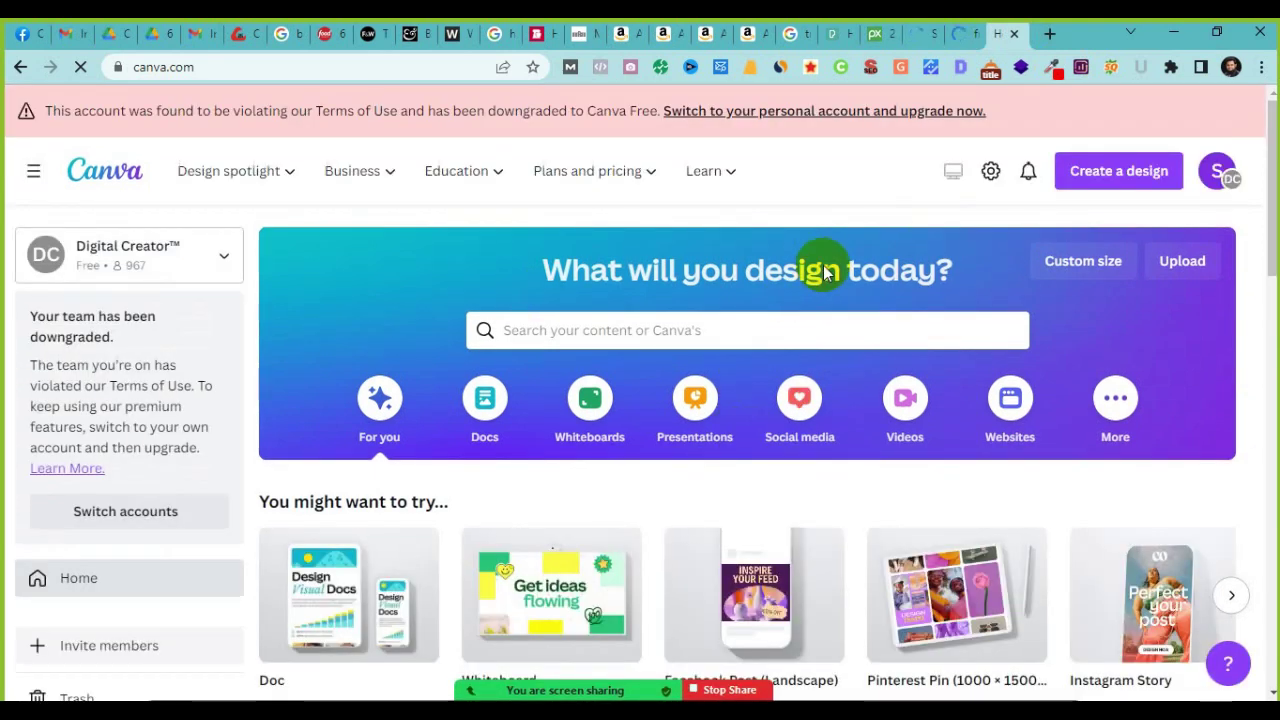
Step: Search Canva for "image", choose the Amazon Product Image category and browse its templates
click(616, 340)
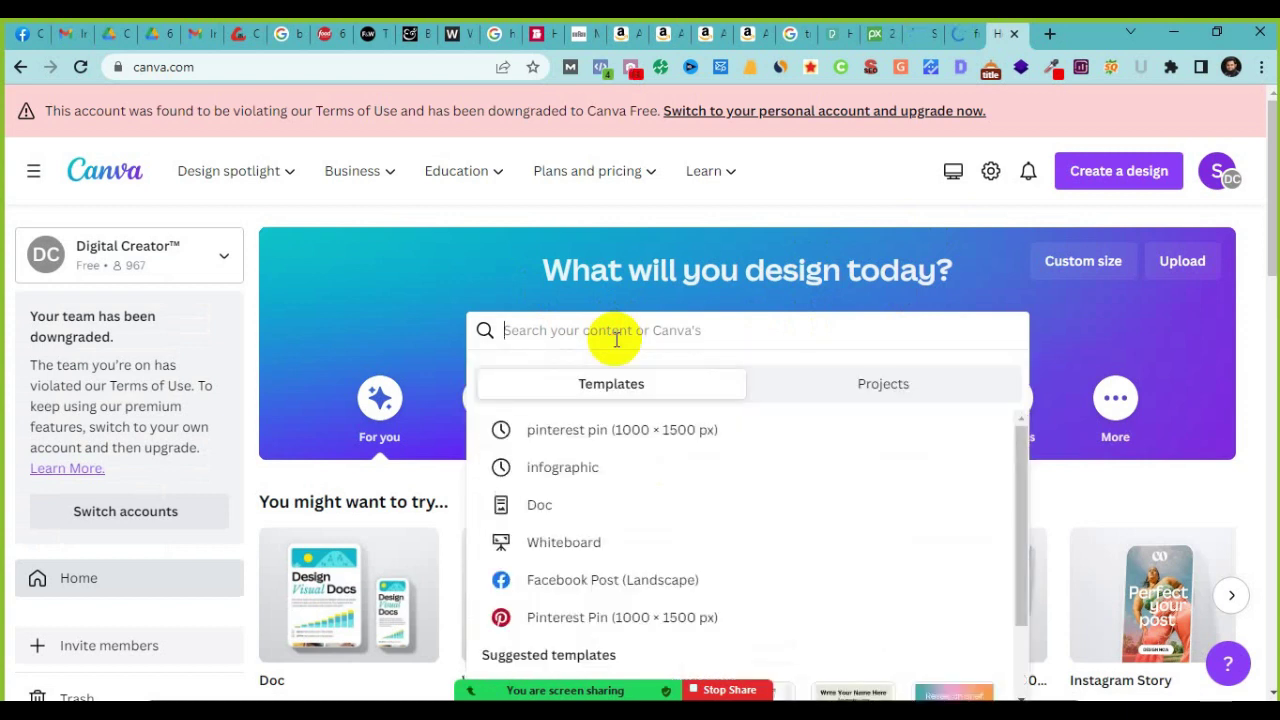
text(image)
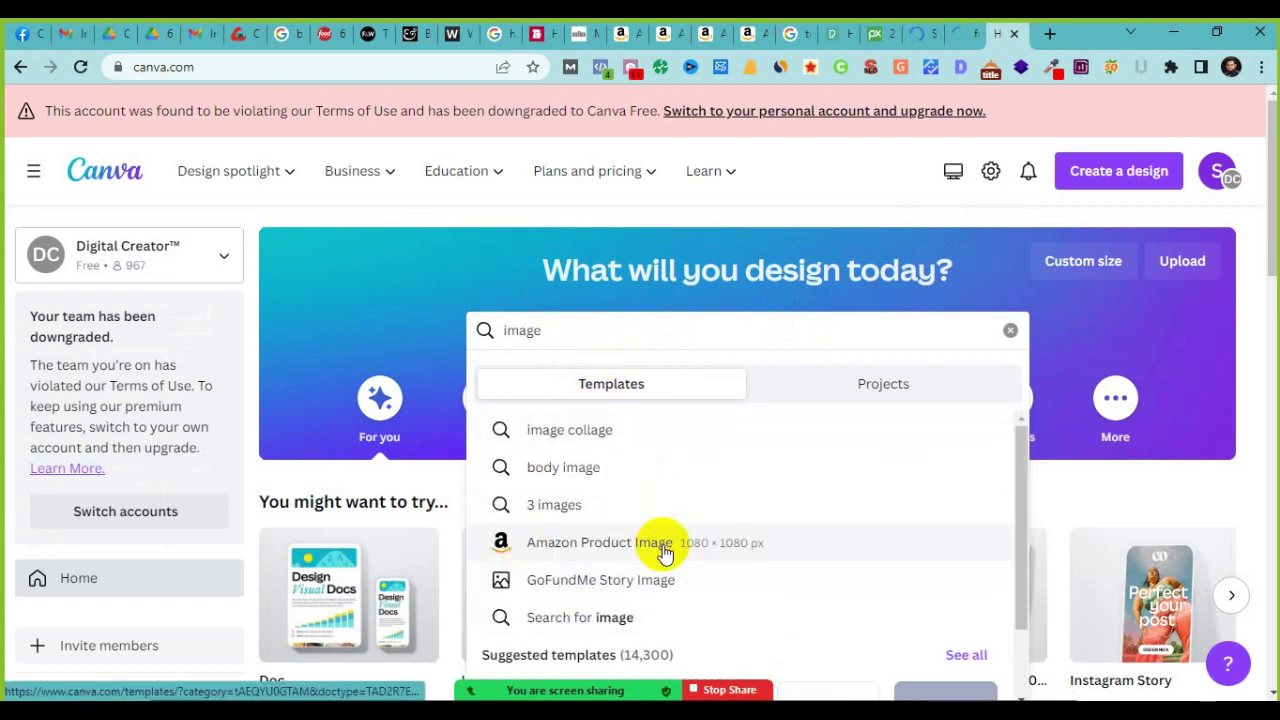
click(595, 549)
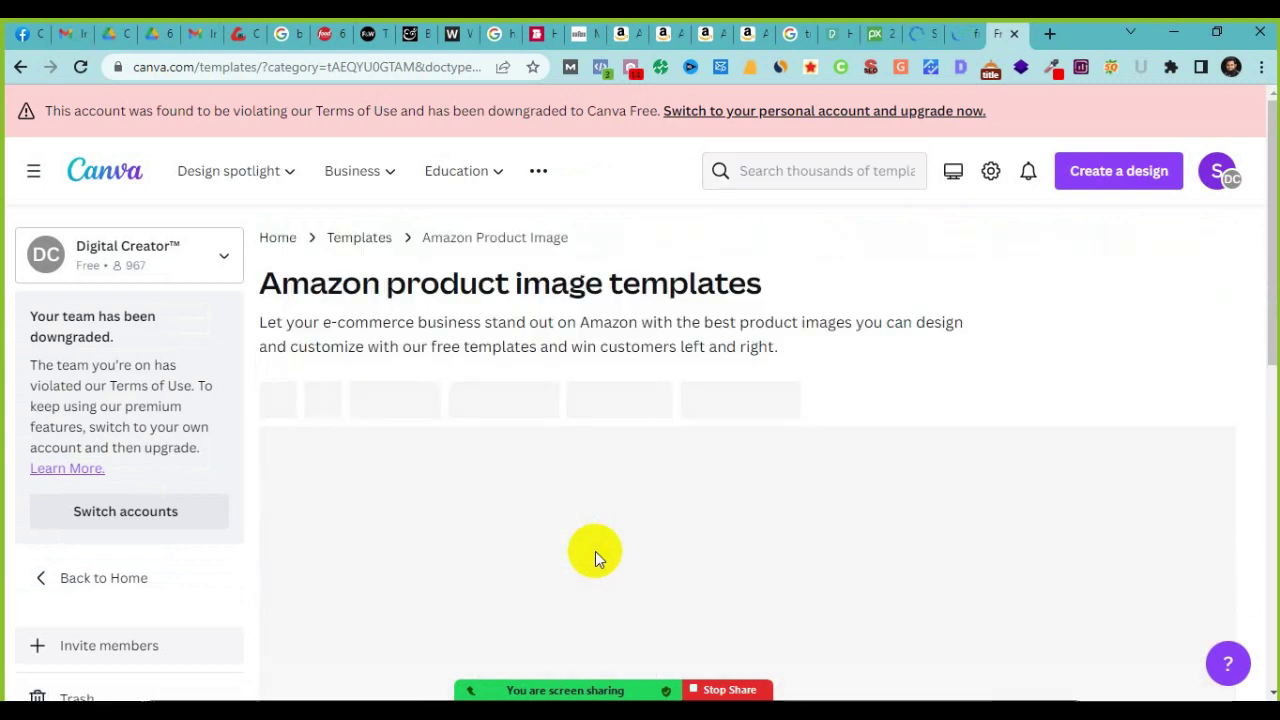
scroll(698, 507, down, 3)
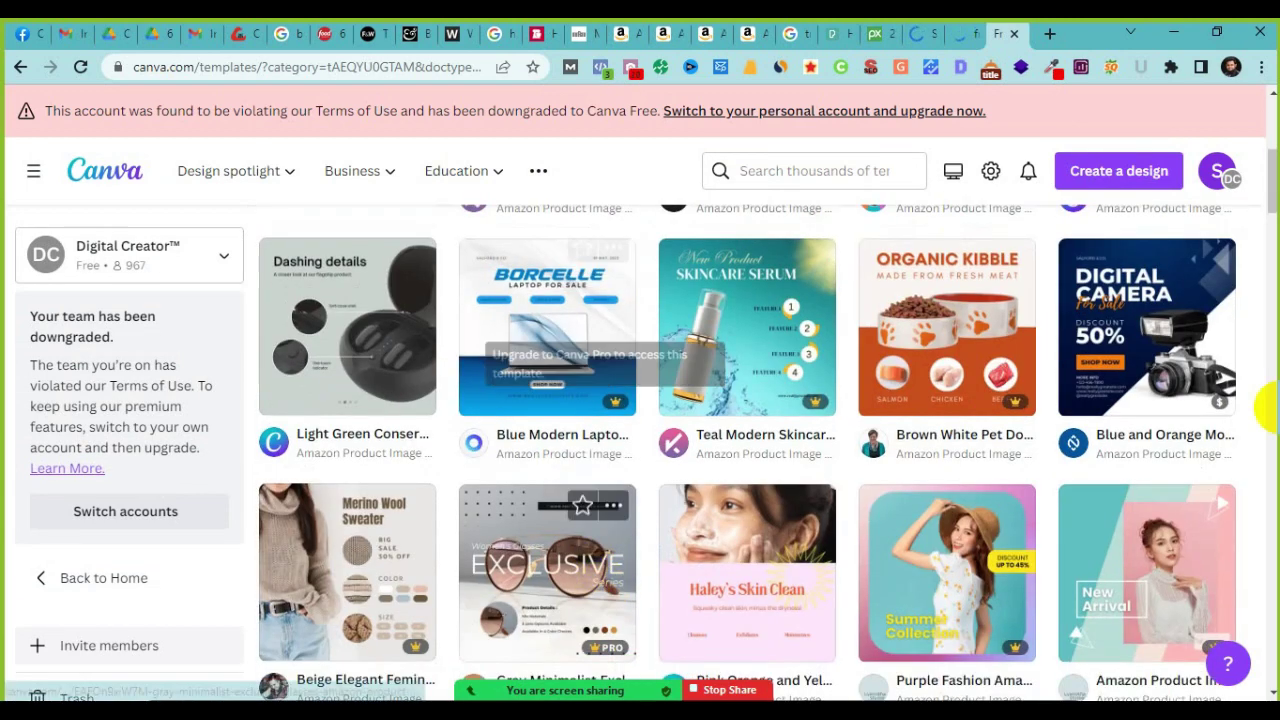
scroll(303, 578, down, 1)
scroll(303, 578, down, 1)
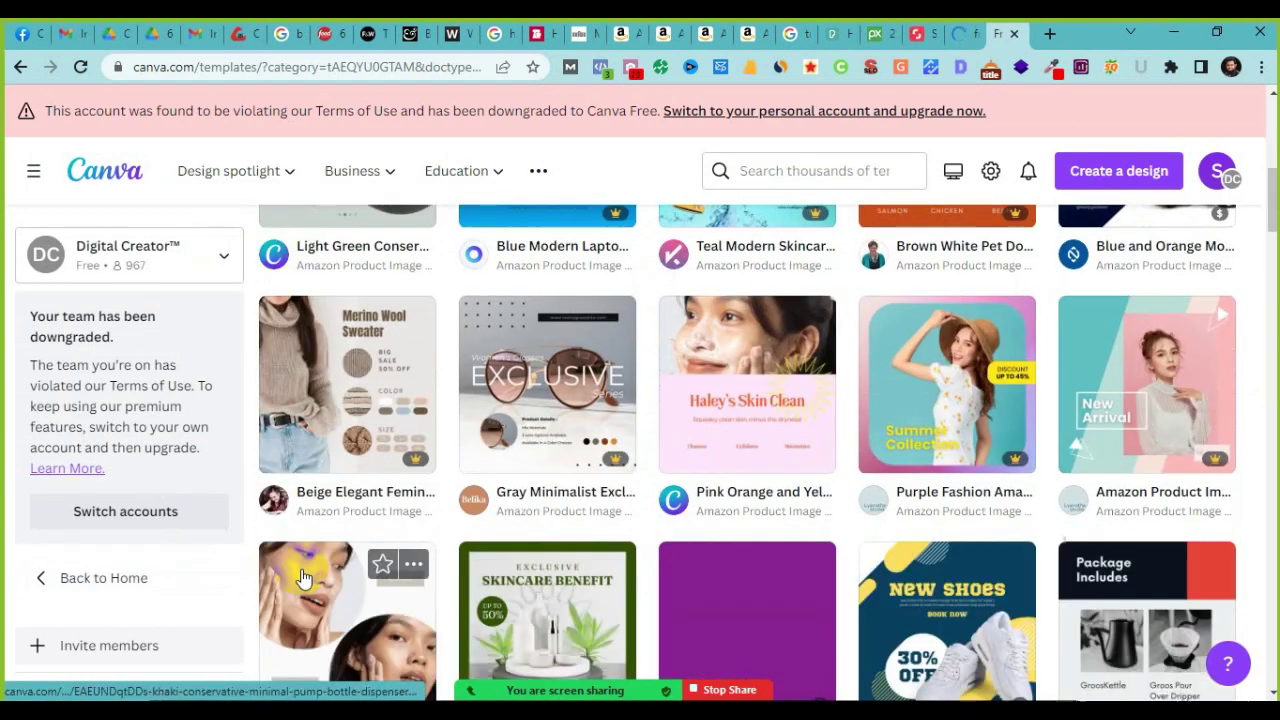
Step: Customize the Pink Orange and Yellow Bright & Punchy Health & Personal Care template and delete the woman's face photo from page 1
click(752, 404)
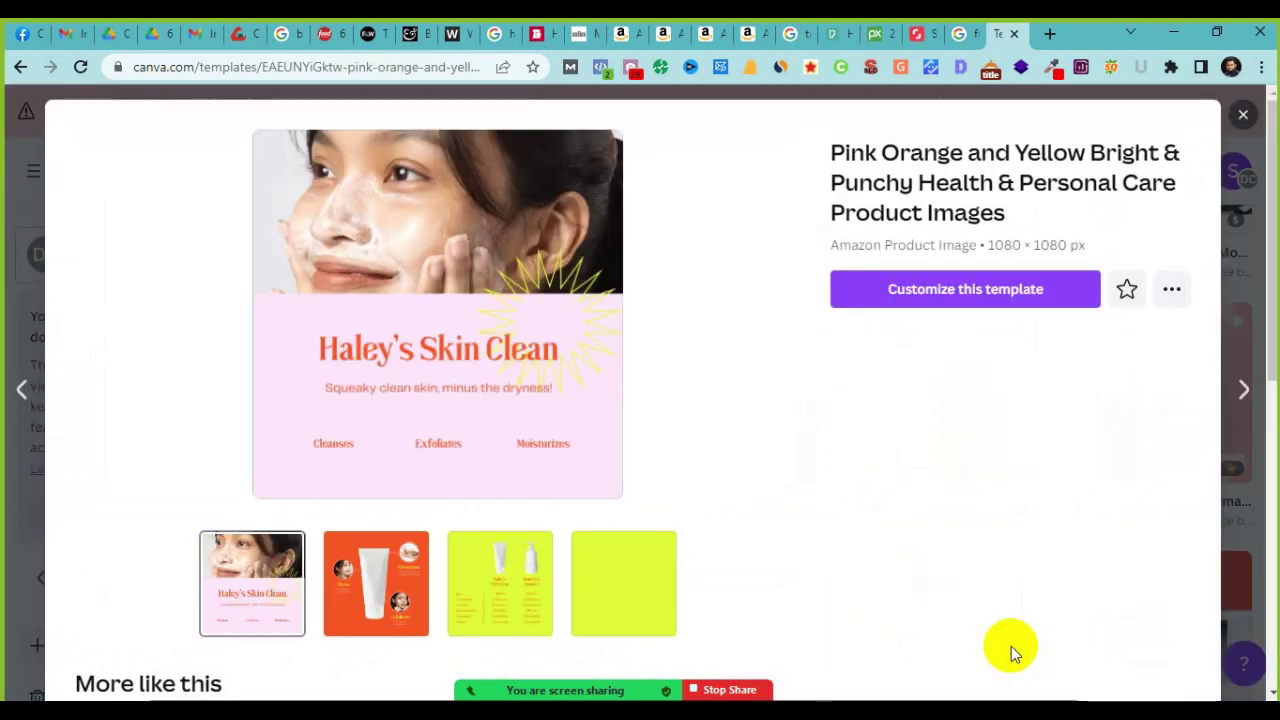
click(926, 292)
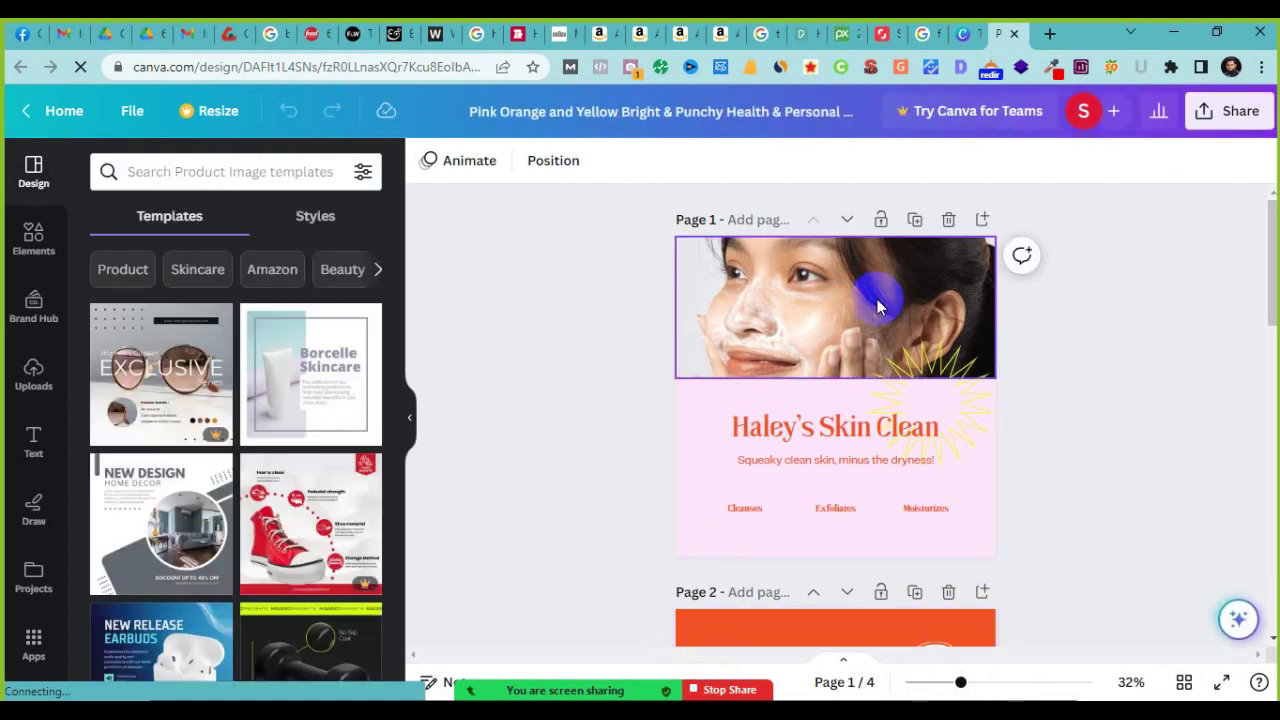
click(877, 300)
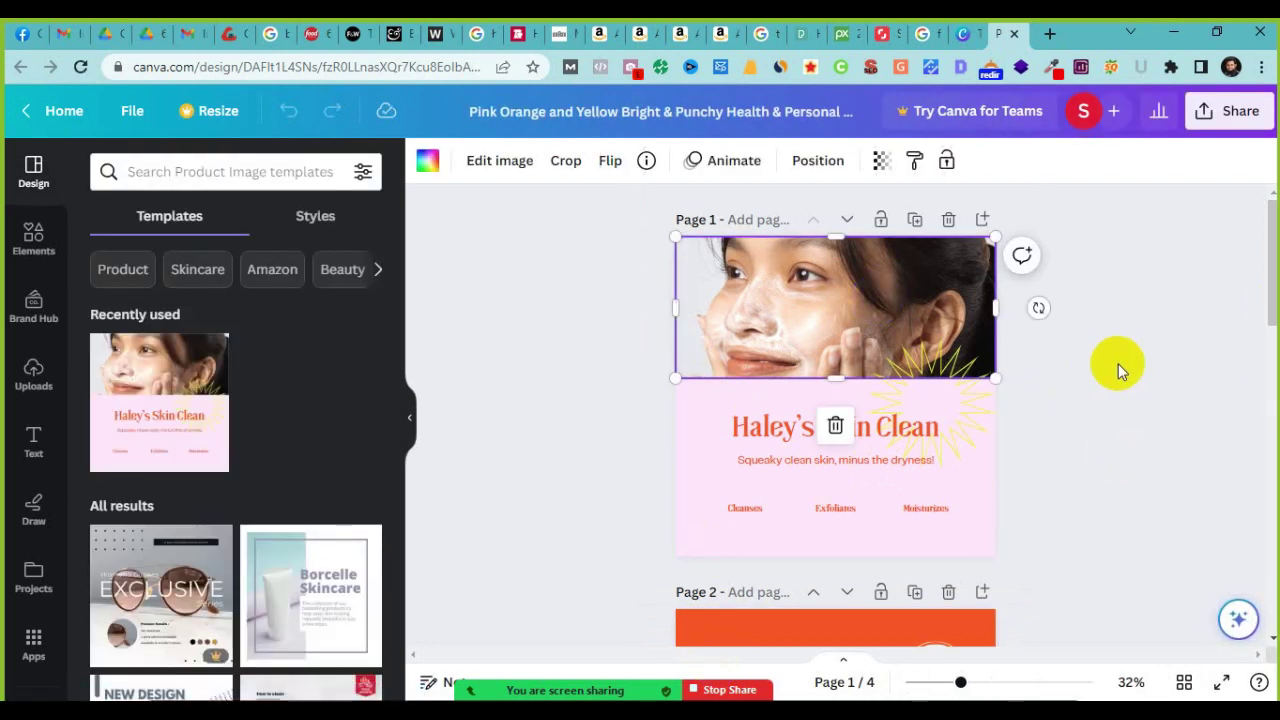
key(Delete)
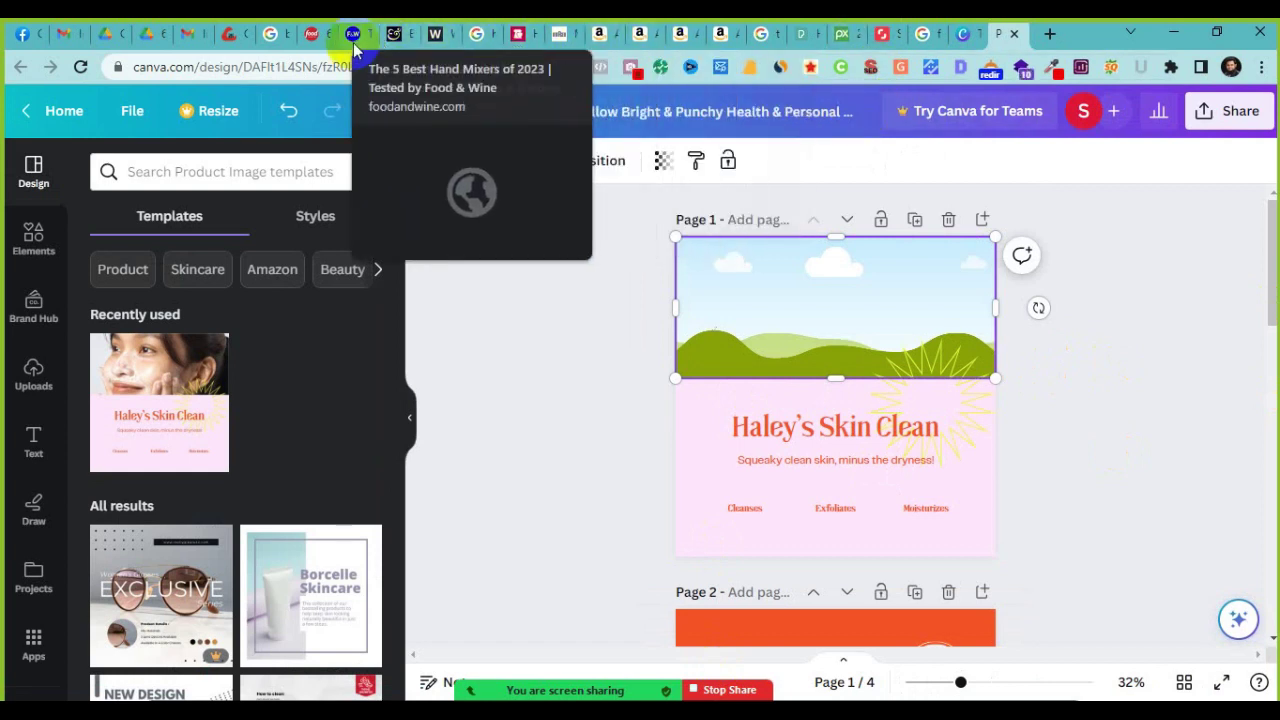
Step: Switch to the Food Network hand mixer article and capture a 390x630 screenshot area around the Braun MultiMix 5 mixer
click(305, 34)
scroll(250, 530, up, 4)
scroll(250, 530, up, 2)
scroll(253, 537, down, 2)
scroll(253, 537, up, 1)
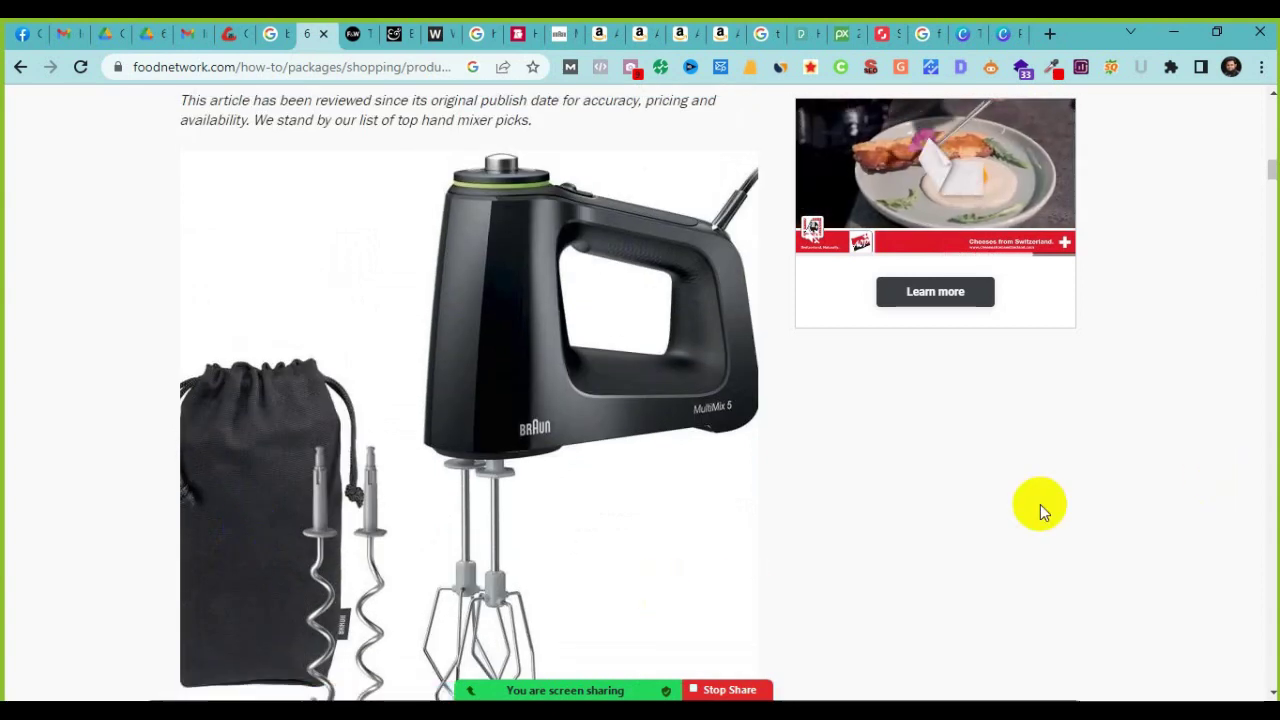
scroll(1038, 508, down, 1)
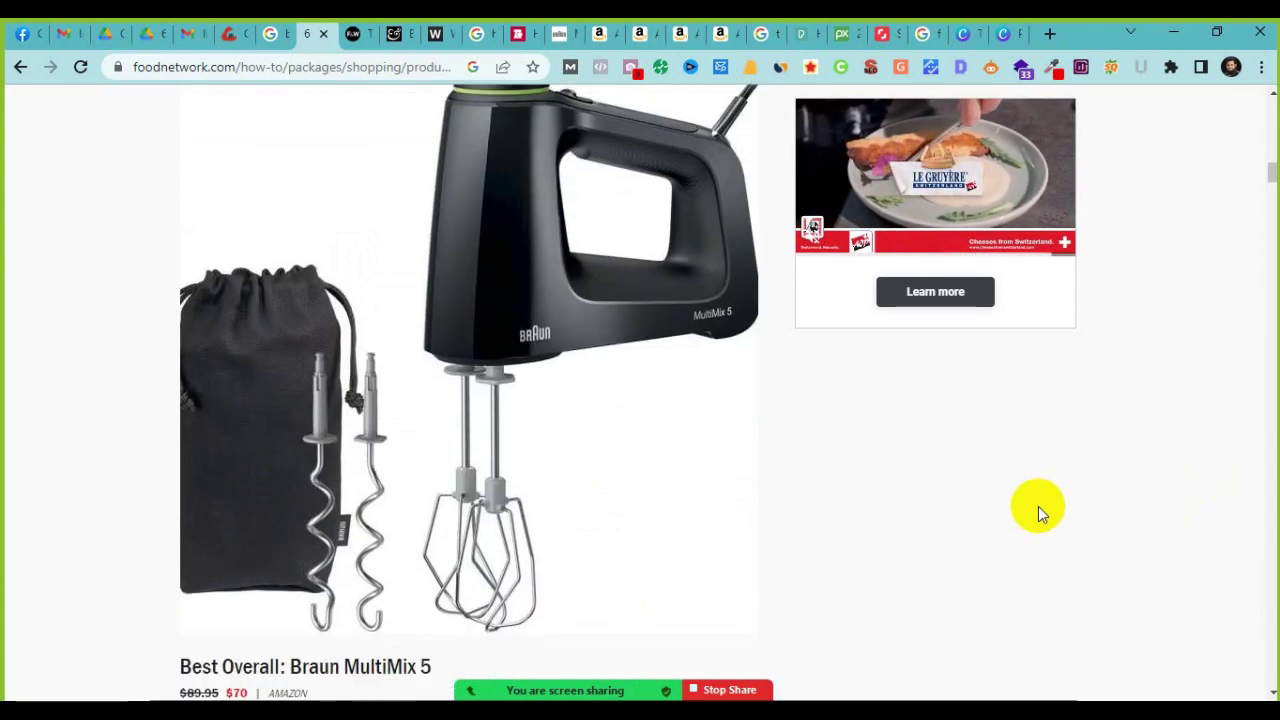
click(1273, 93)
key(Print)
drag(397, 87, 761, 678)
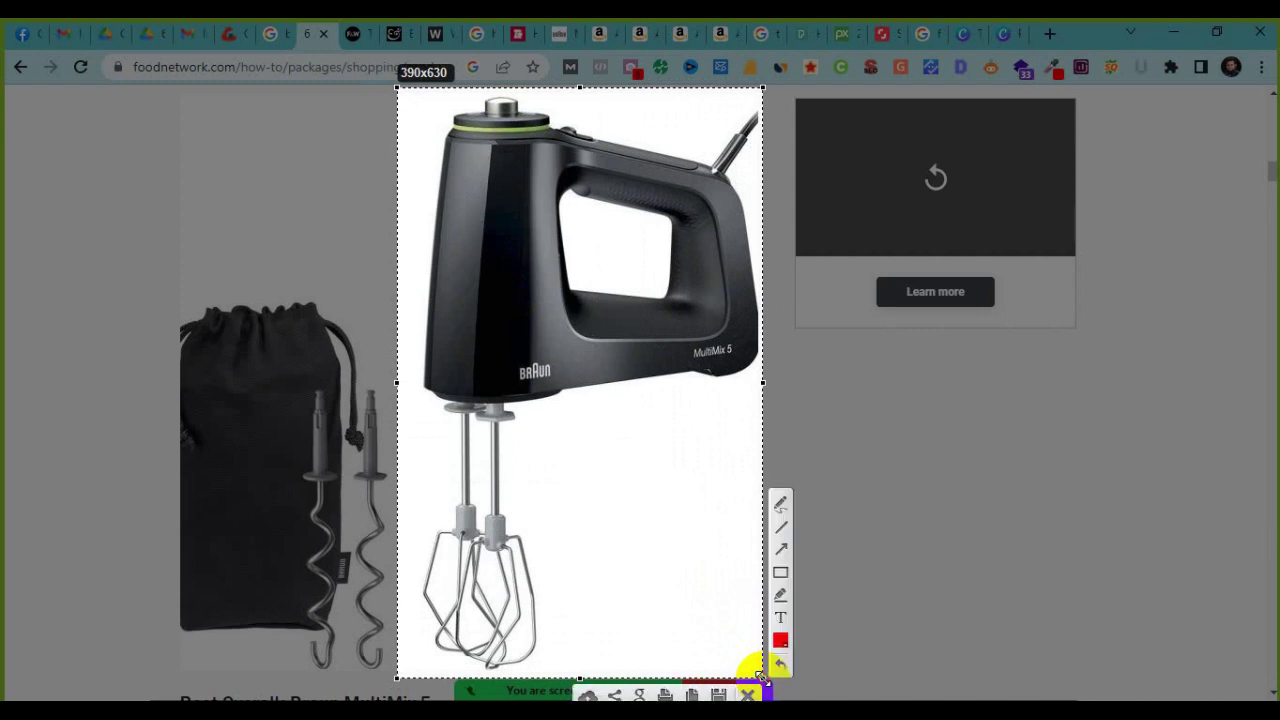
Step: Save the captured mixer image to the Desktop as the JPEG file Screenshot_1.jpg
click(720, 692)
key(ctrl+s)
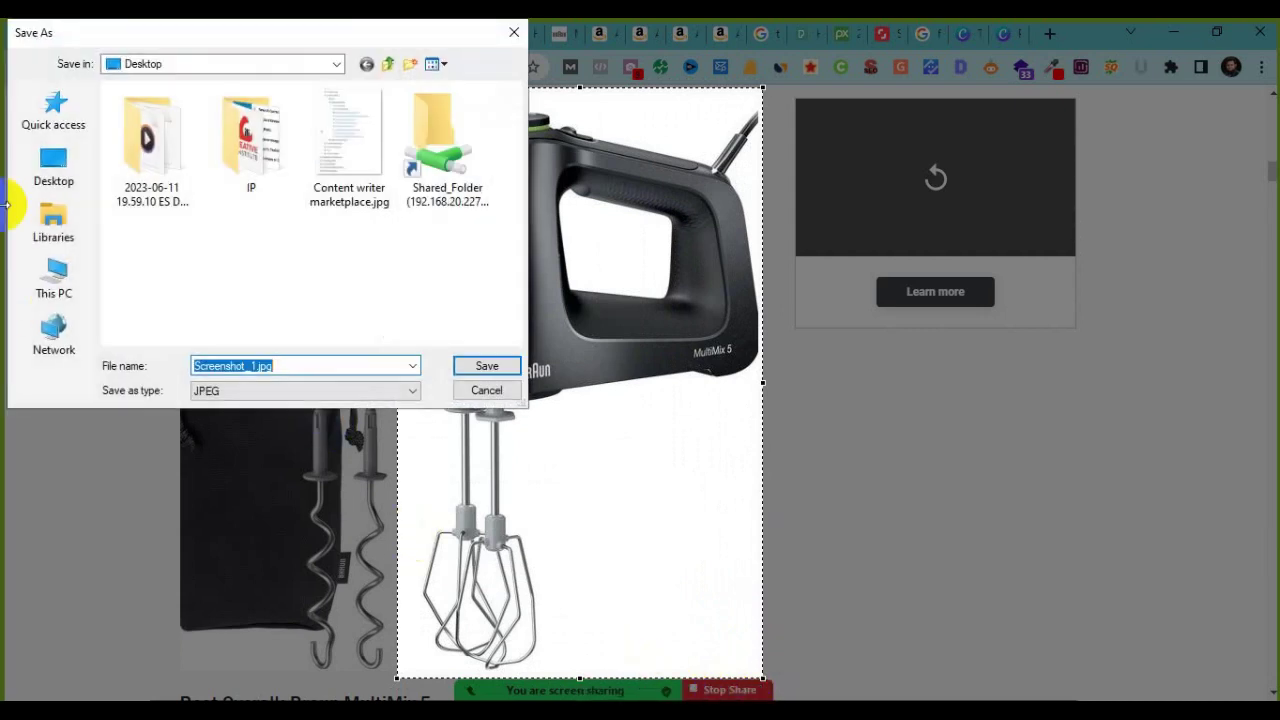
click(40, 160)
click(485, 366)
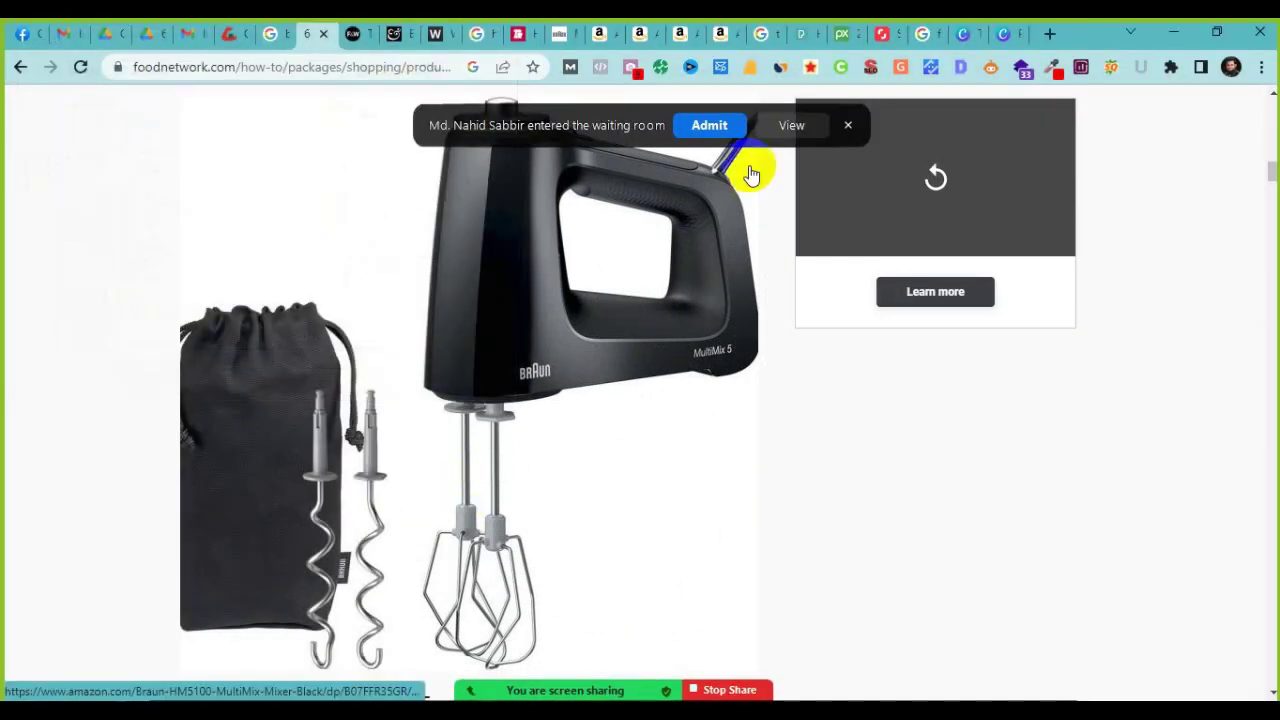
Step: Return to the Canva design and upload Screenshot_1.jpg from the Desktop
click(1000, 33)
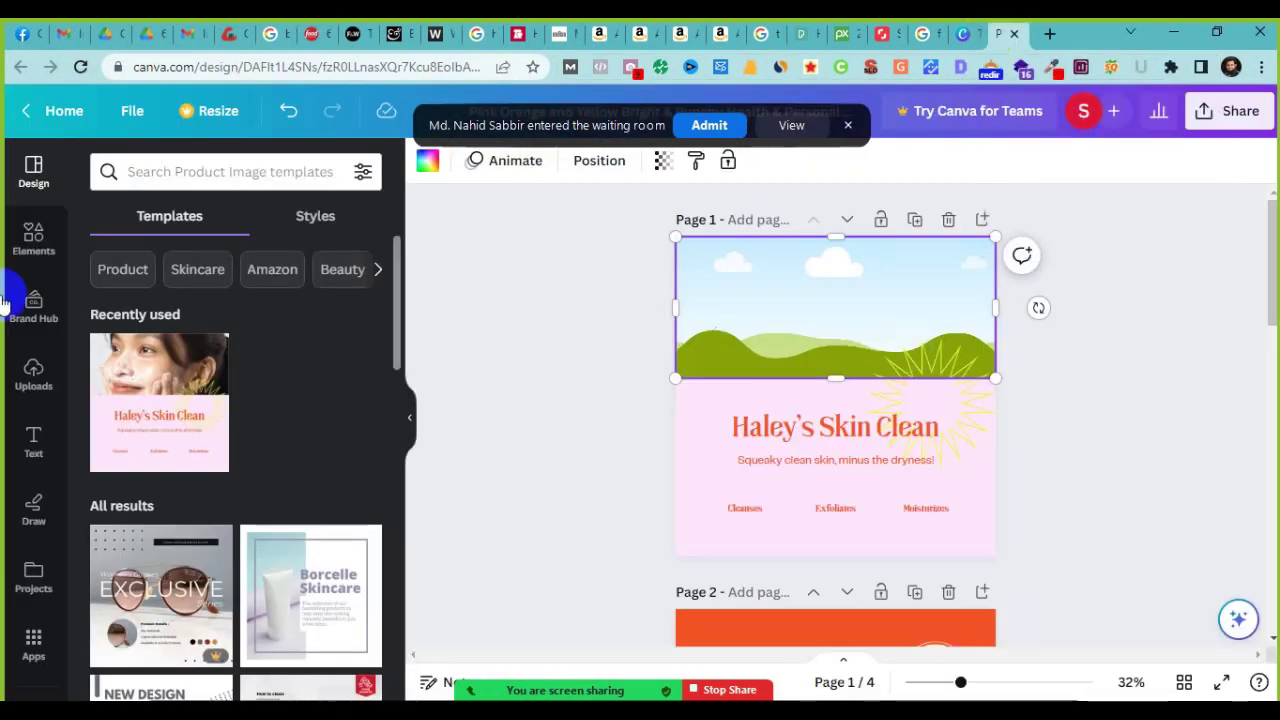
click(34, 372)
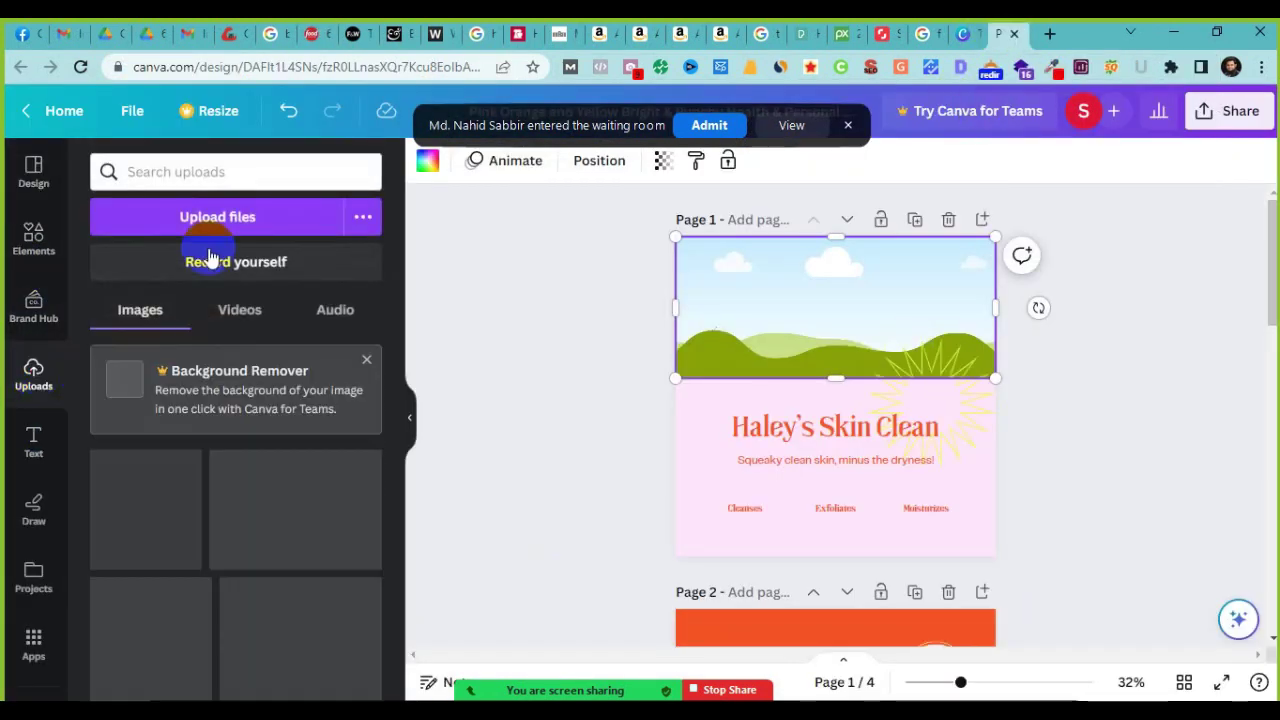
click(213, 227)
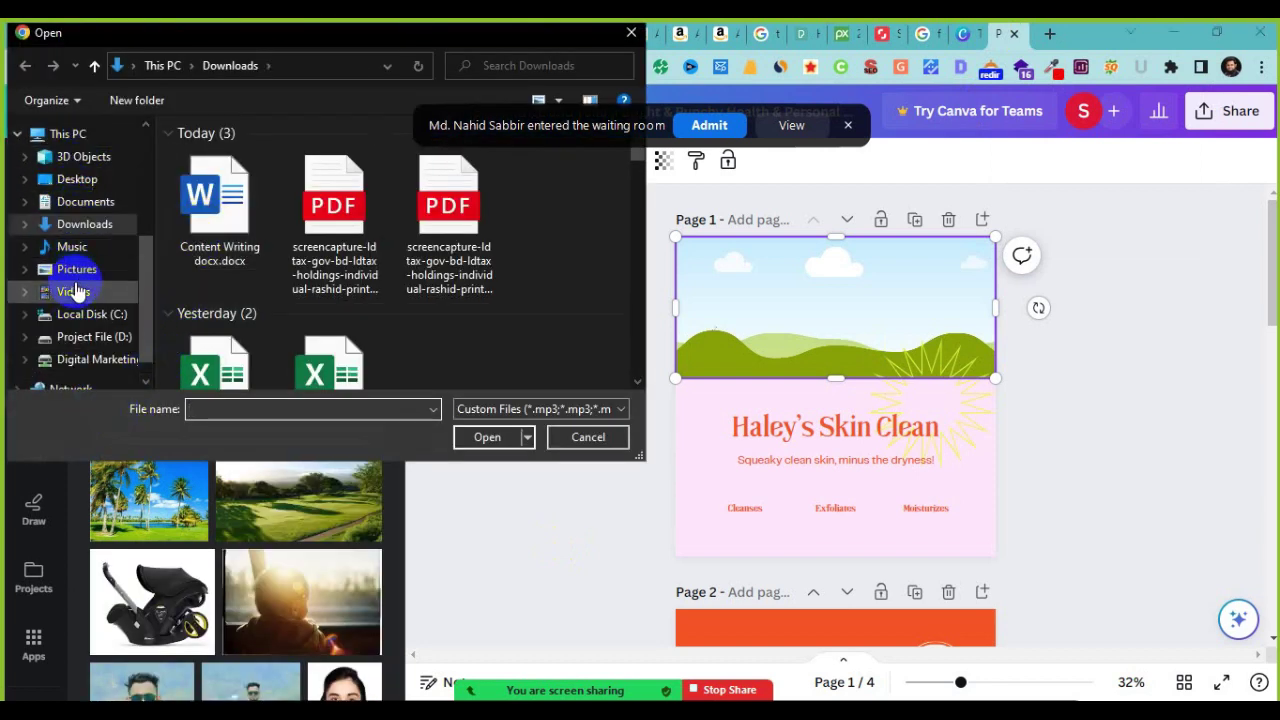
click(689, 126)
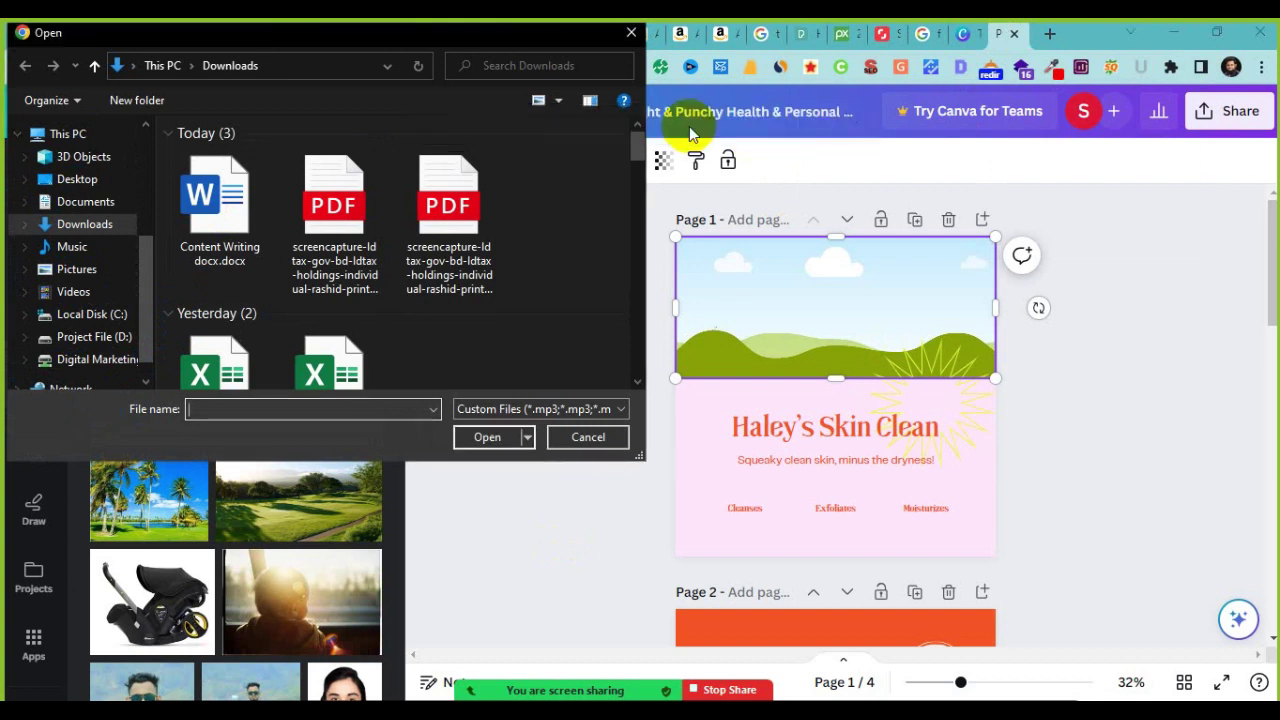
click(62, 180)
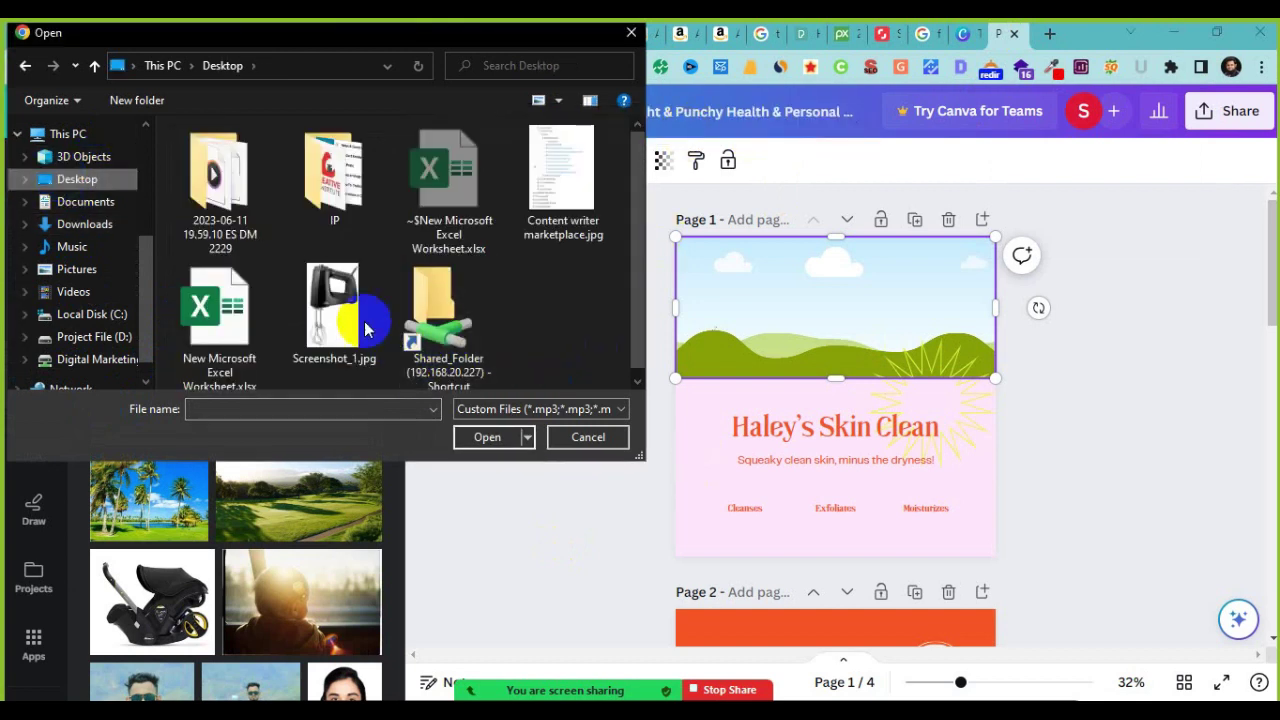
click(336, 312)
click(487, 438)
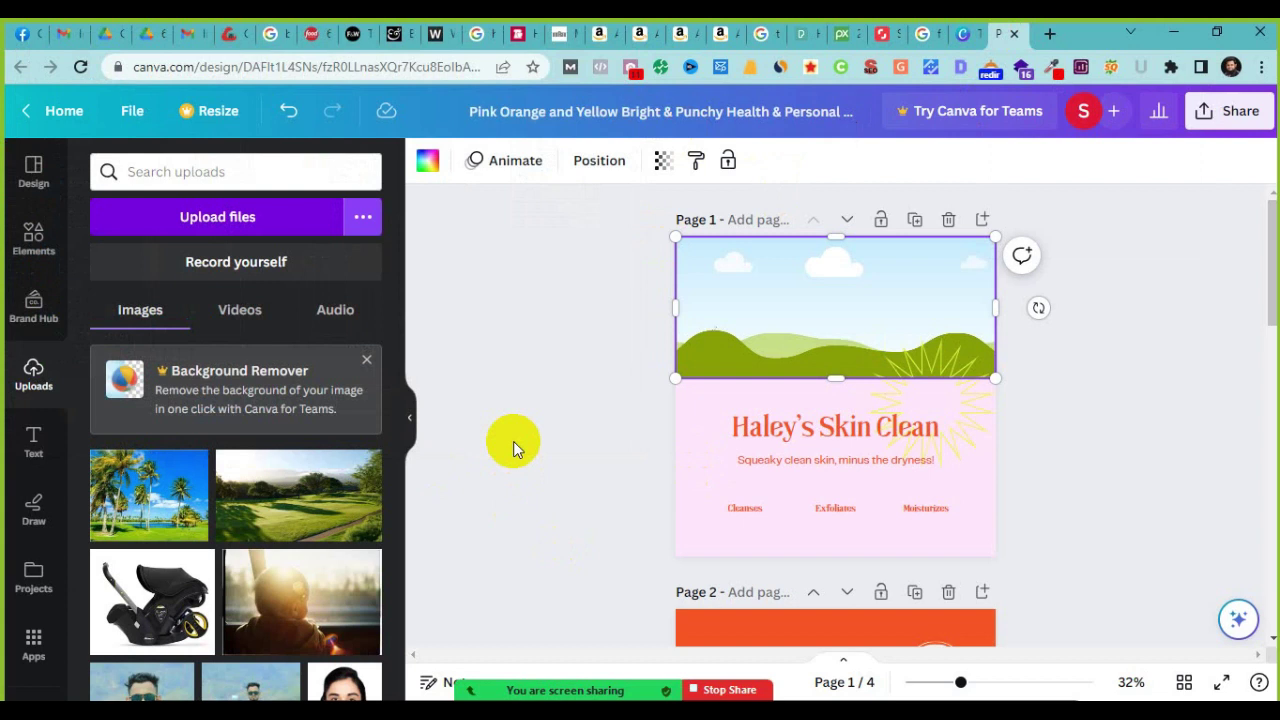
click(195, 236)
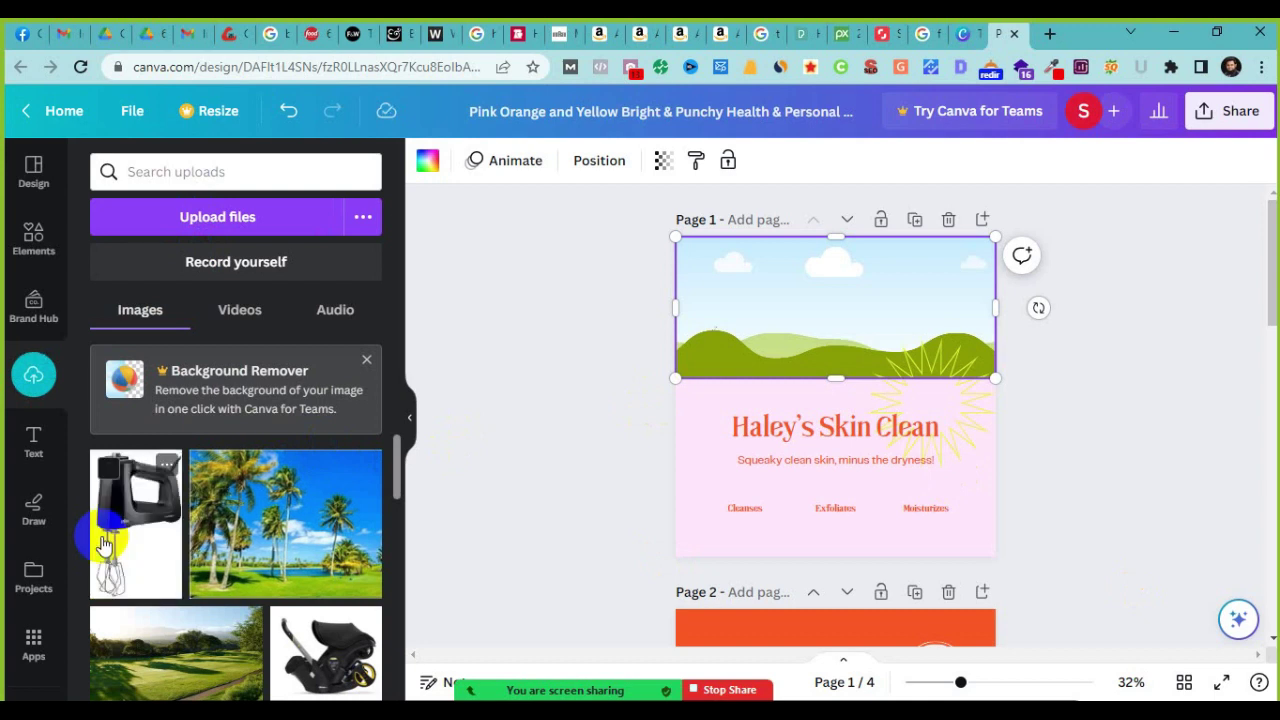
Step: Place the uploaded mixer image in page 1's empty photo frame and extend the frame slightly downward
drag(110, 520, 833, 290)
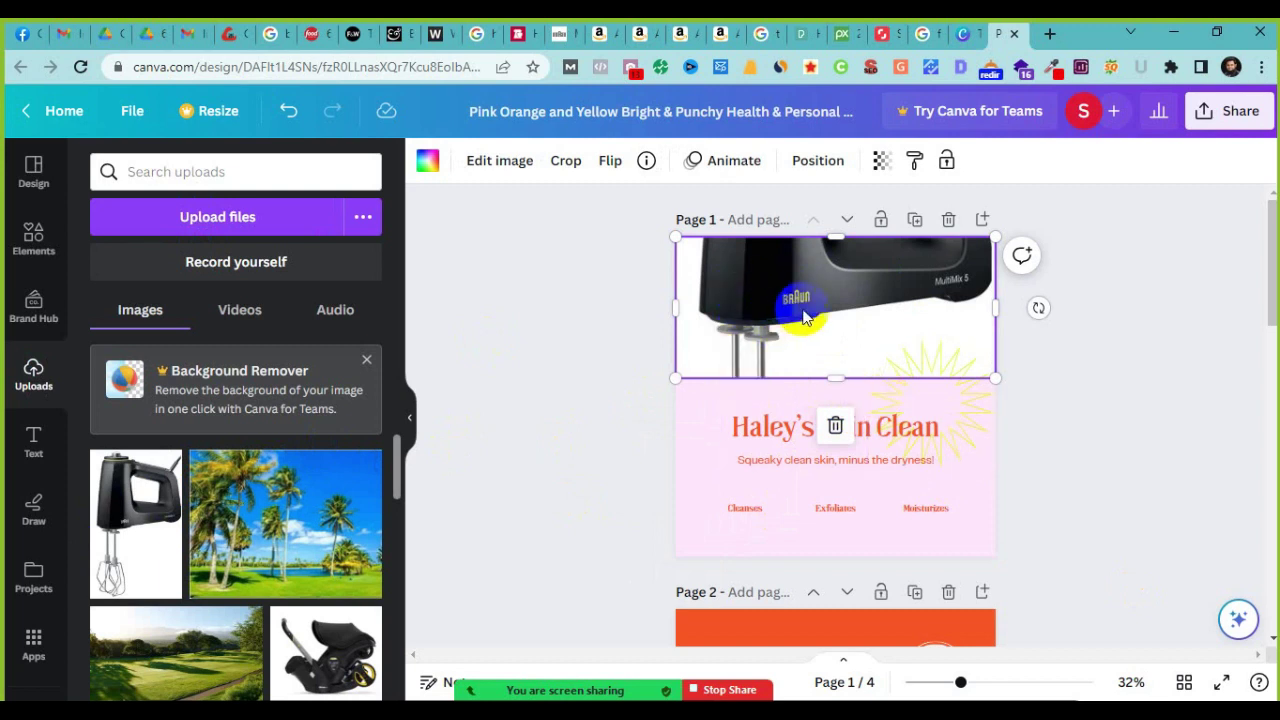
mouse_move(840, 378)
mouse_down()
mouse_move(846, 563)
mouse_move(836, 390)
mouse_up()
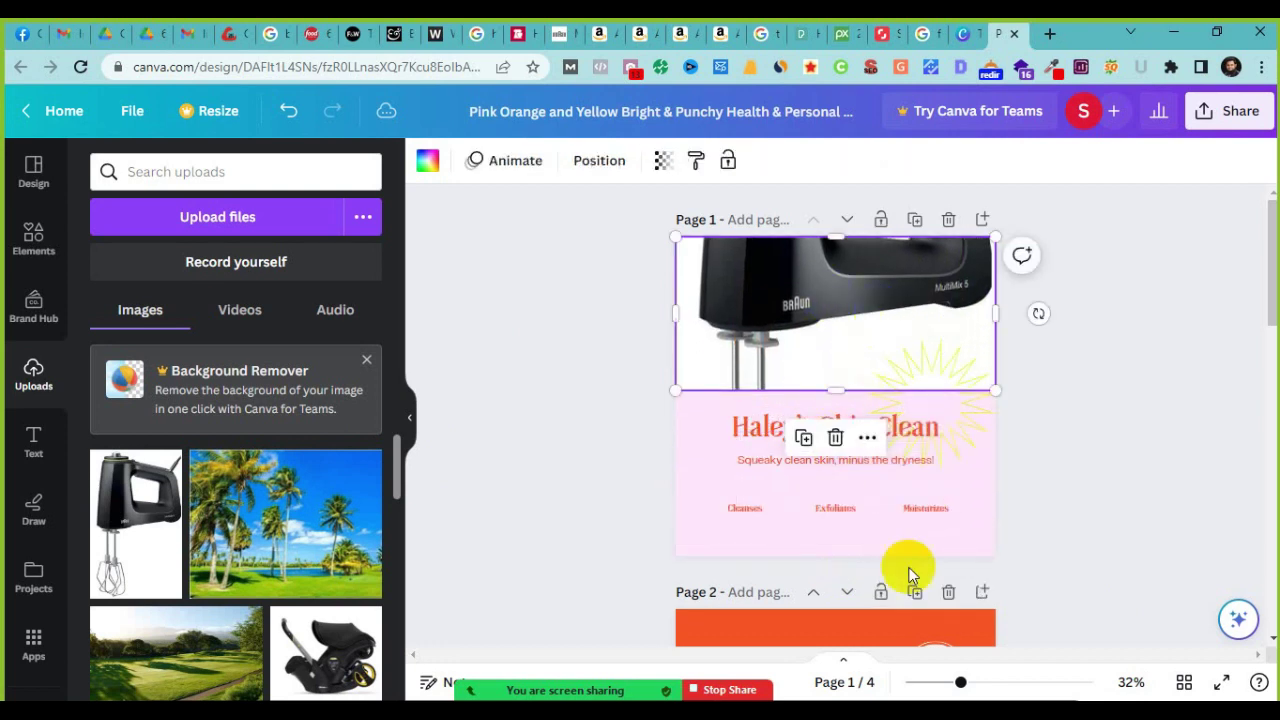
Step: Select the page 1 heading text, then copy the product name "Braun MultiMix 5" from the Food Network article
click(779, 438)
click(745, 438)
click(745, 438)
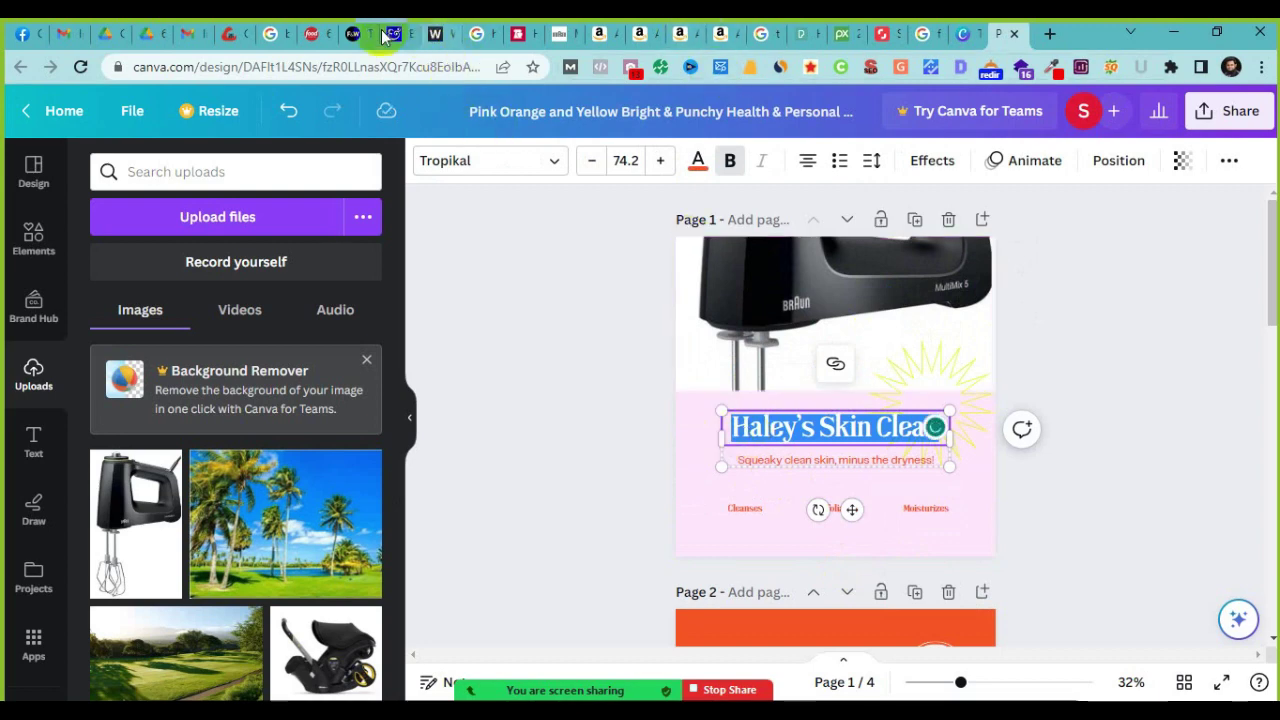
click(307, 36)
scroll(257, 531, up, 5)
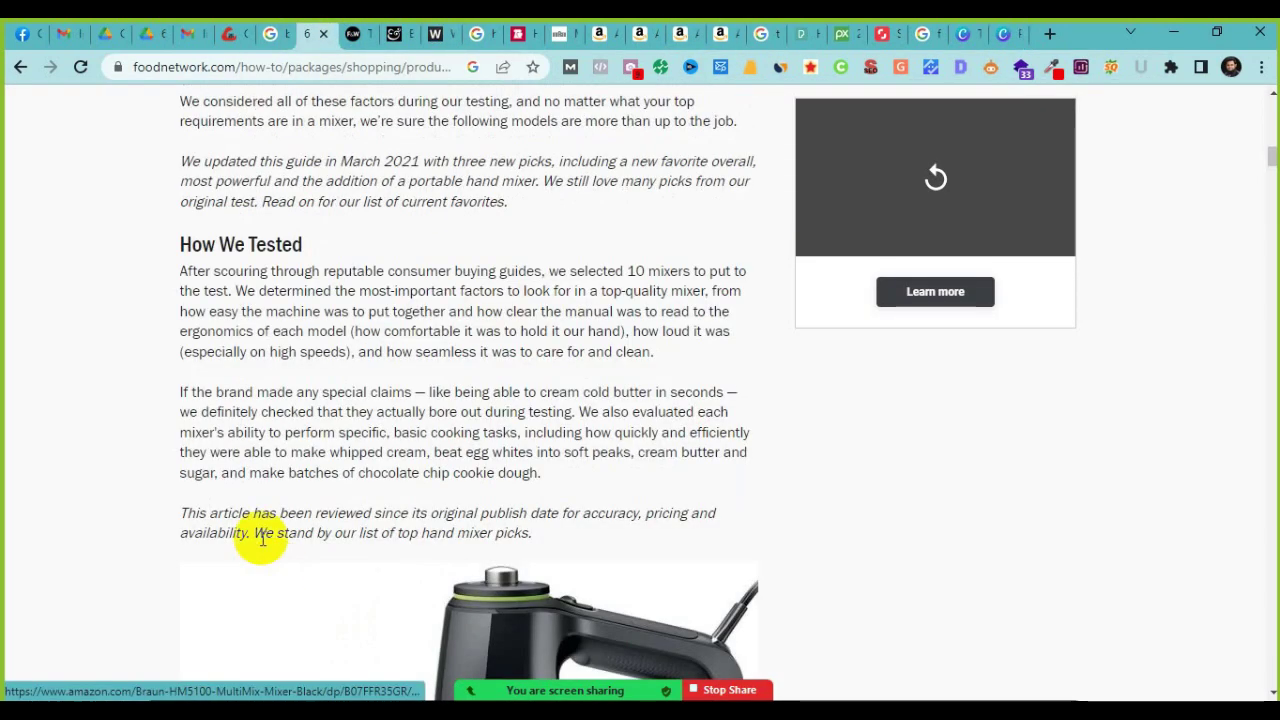
scroll(329, 583, up, 4)
scroll(325, 575, up, 2)
scroll(323, 580, down, 14)
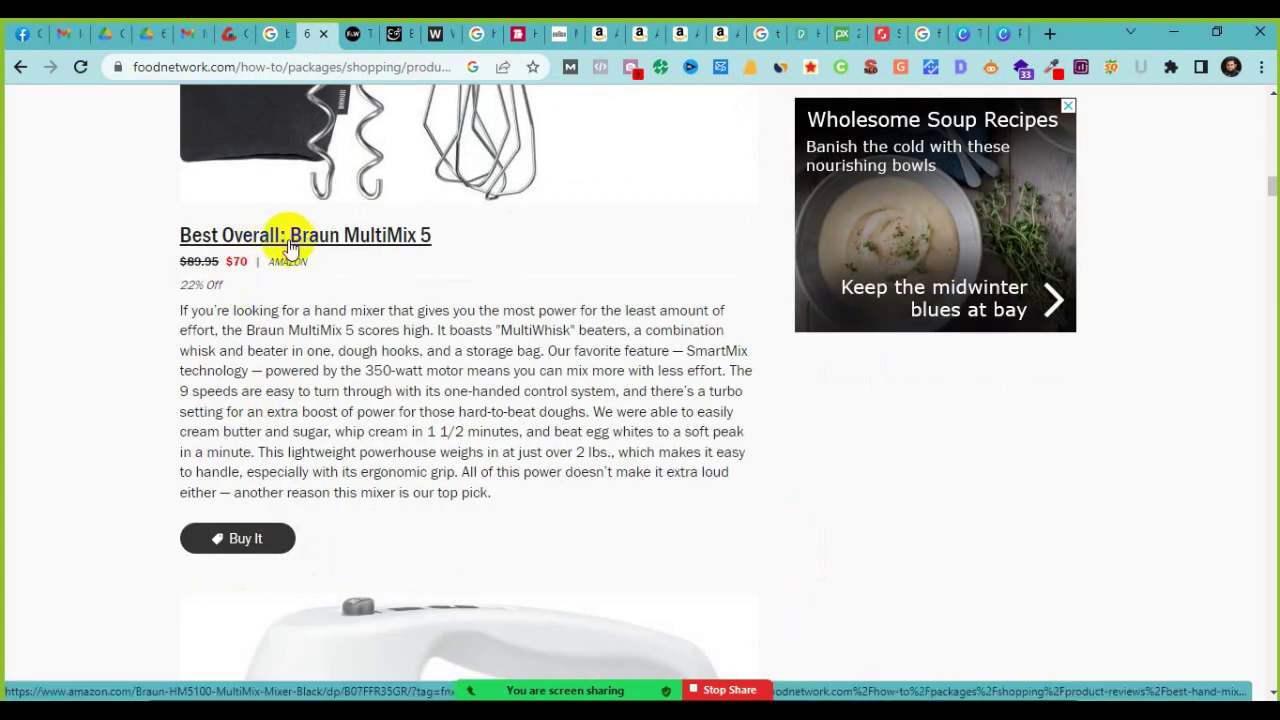
drag(443, 243, 297, 250)
key(ctrl+c)
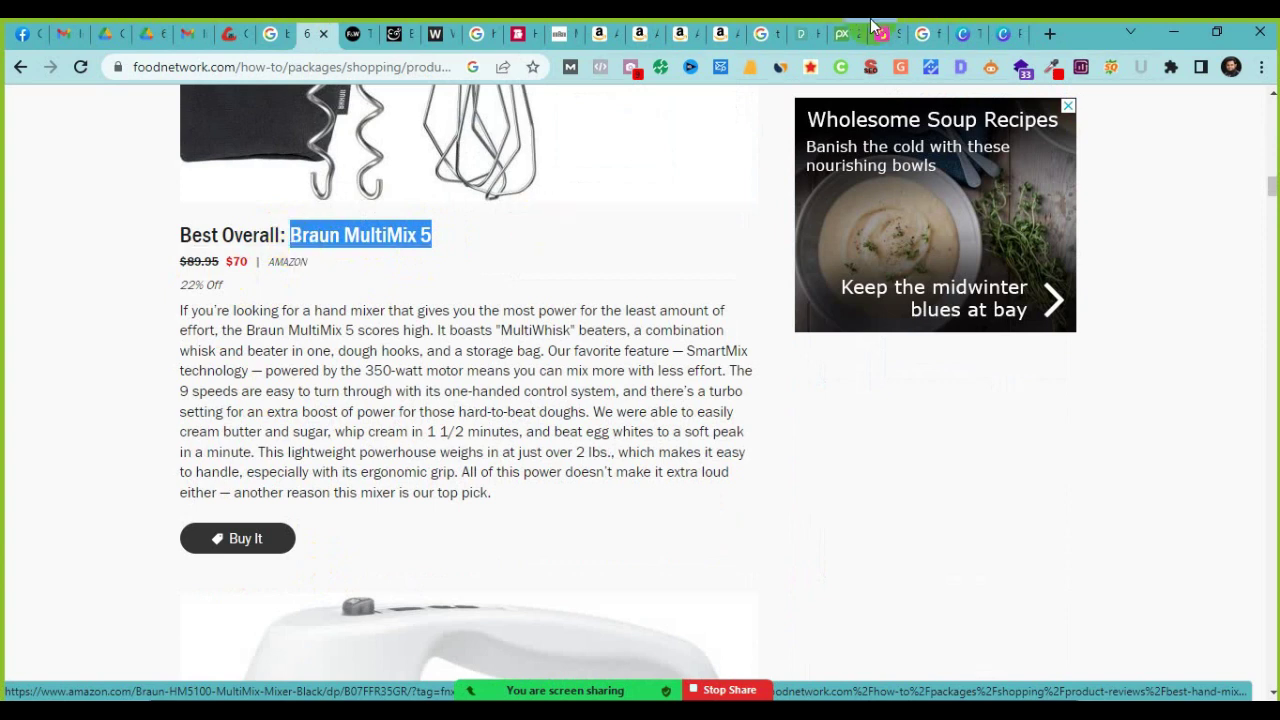
Step: Replace the "Haley's Skin Clean" heading in the Canva design with the copied text "Braun MultiMix 5"
click(958, 38)
click(1005, 36)
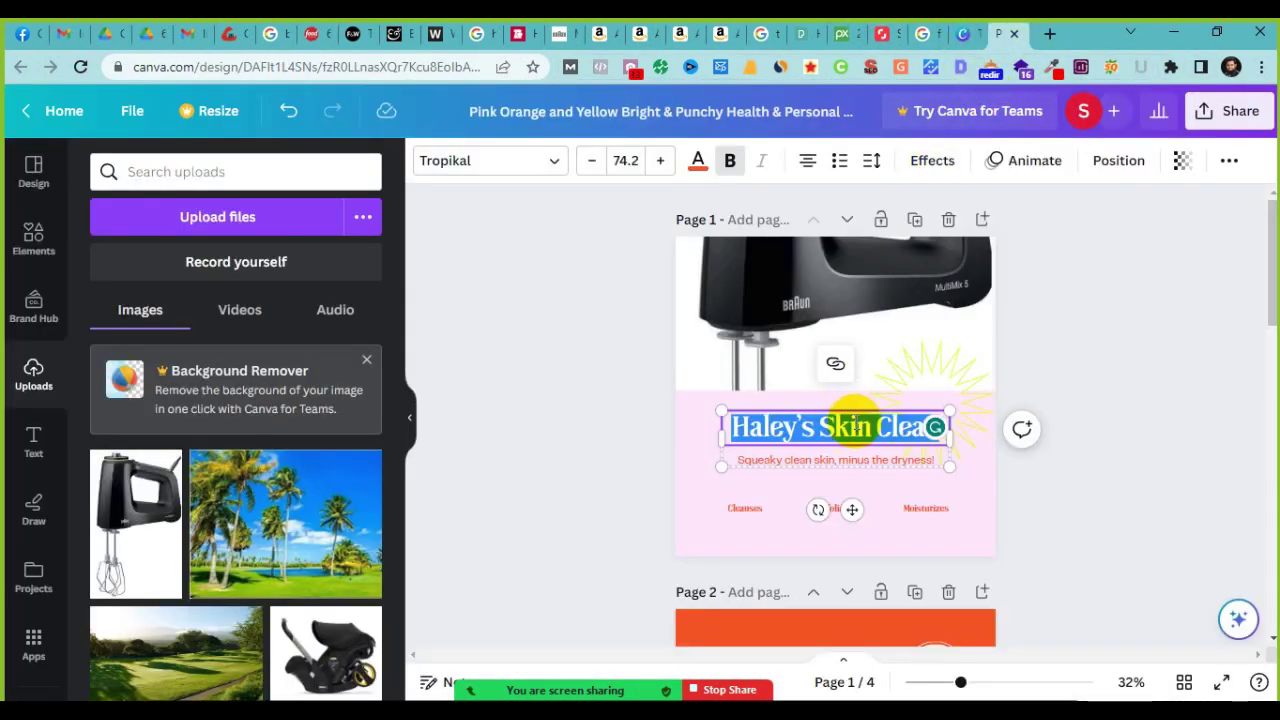
key(ctrl+v)
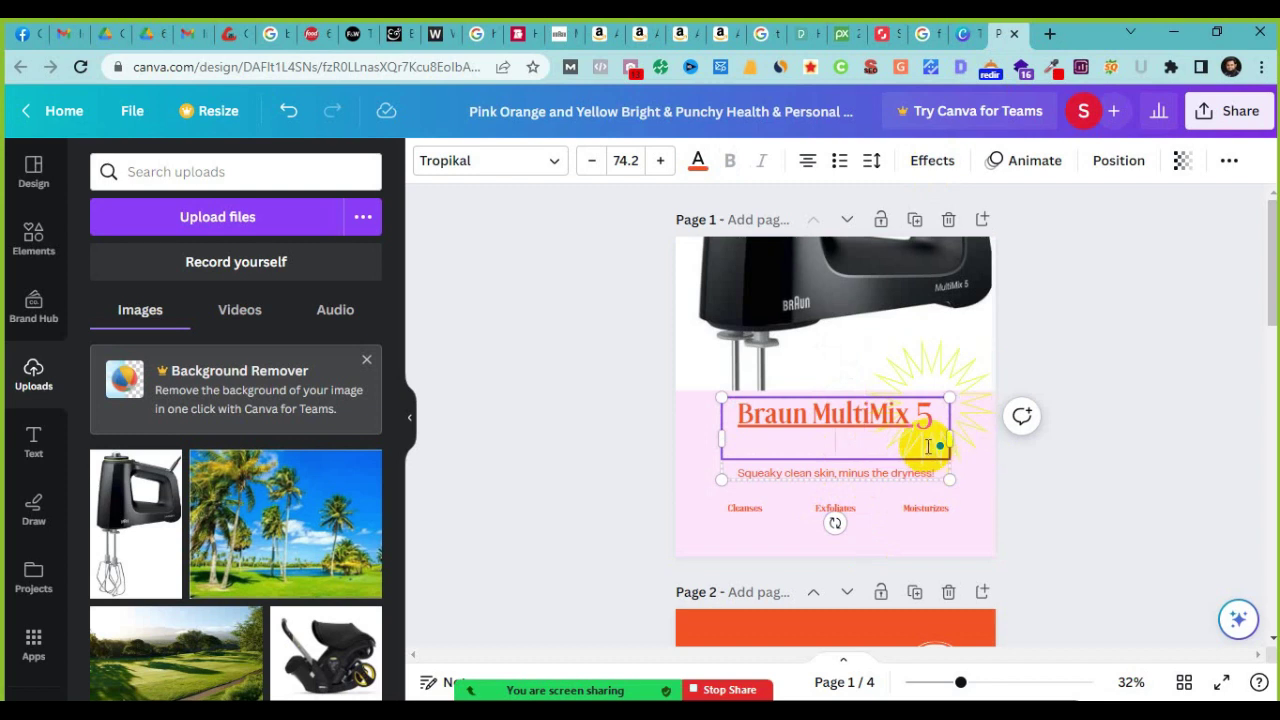
Step: Recolor the entire "Braun MultiMix 5" heading on page 1 with the dark violet default solid color
click(758, 413)
drag(741, 414, 922, 416)
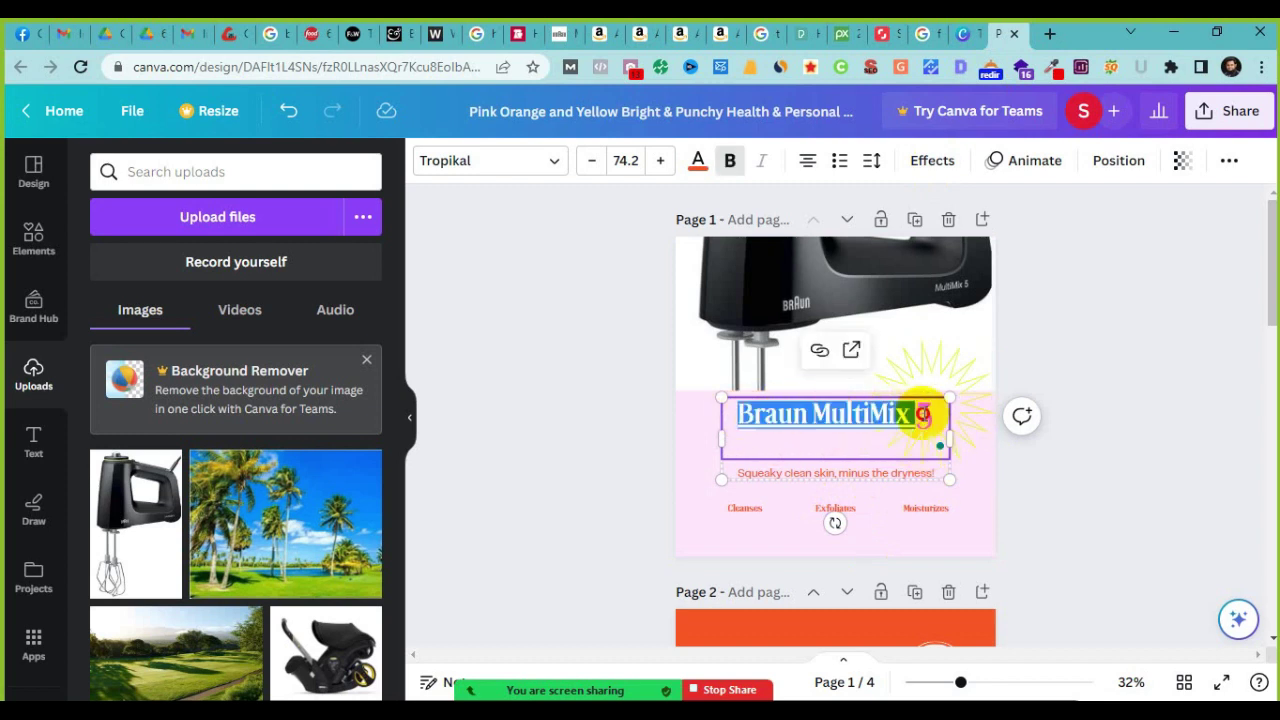
click(698, 163)
click(211, 427)
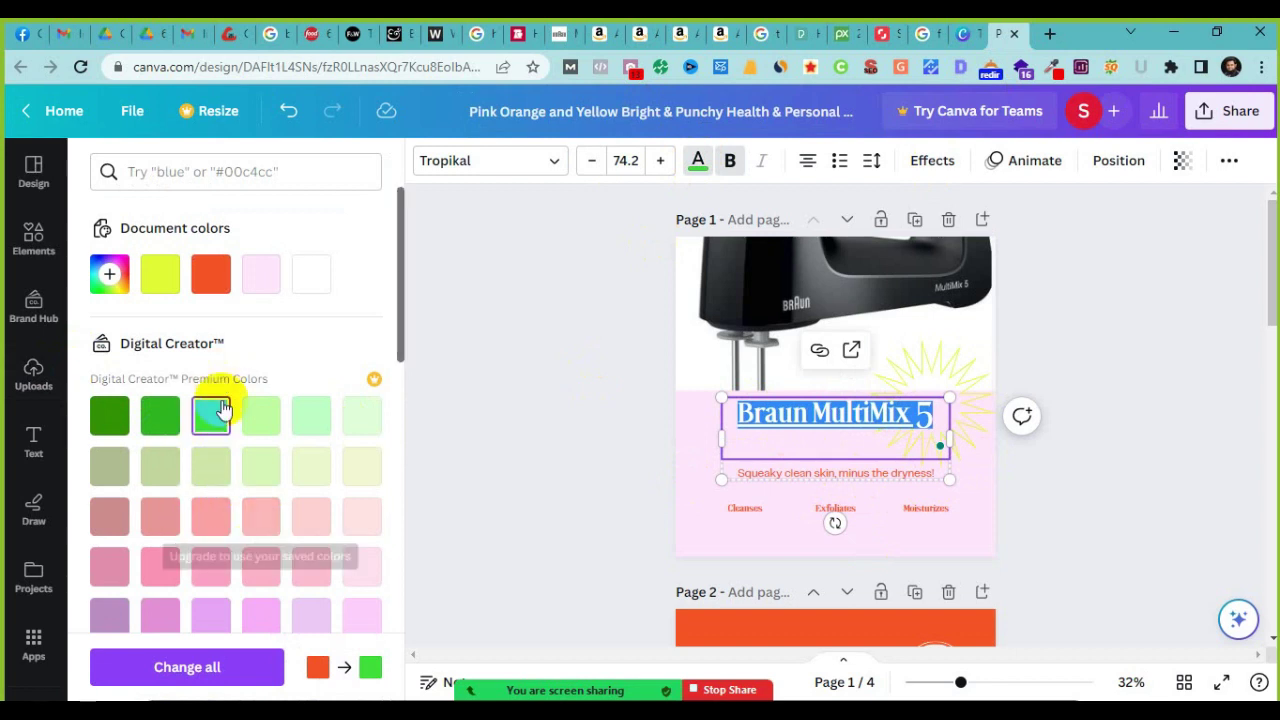
scroll(211, 537, down, 10)
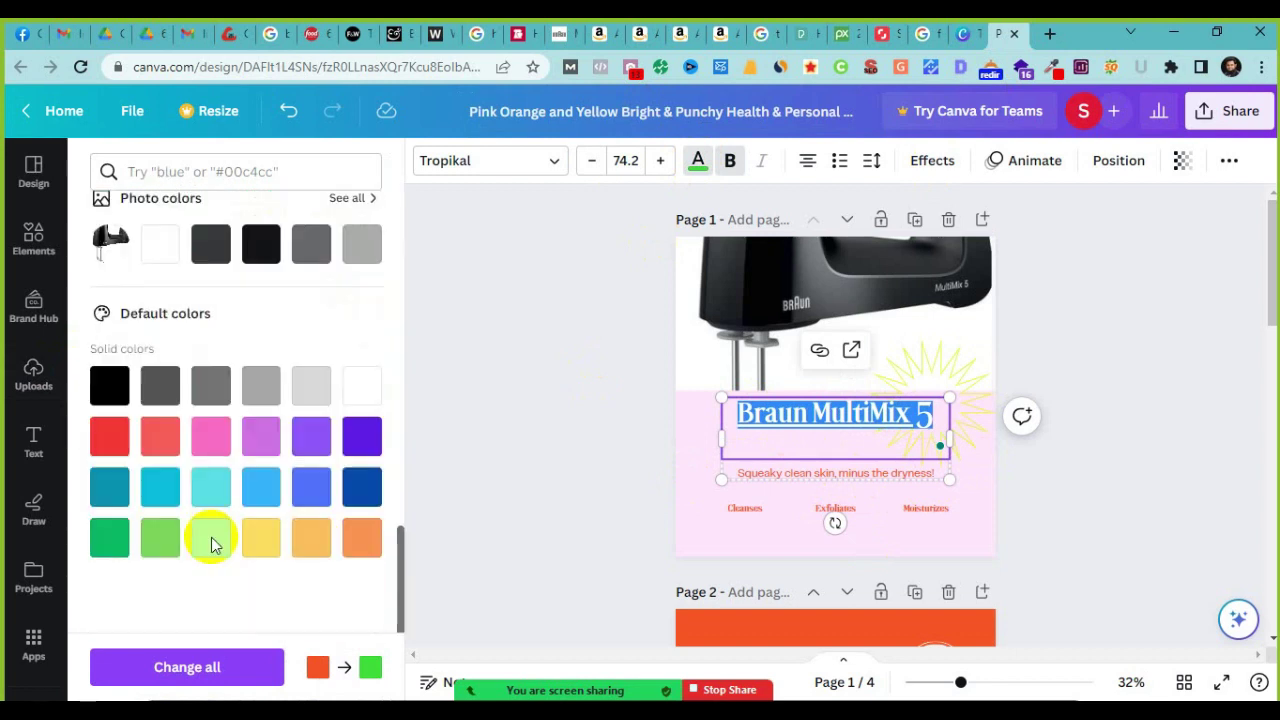
click(361, 452)
click(580, 411)
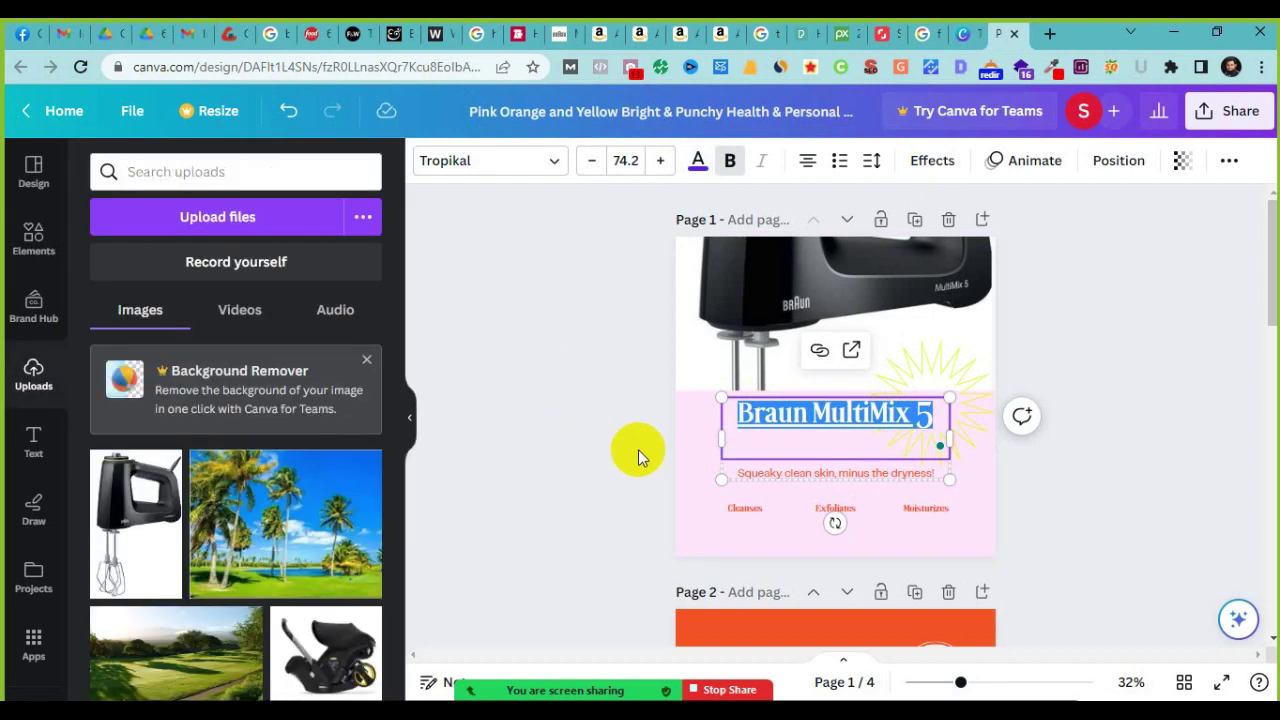
click(837, 450)
click(982, 472)
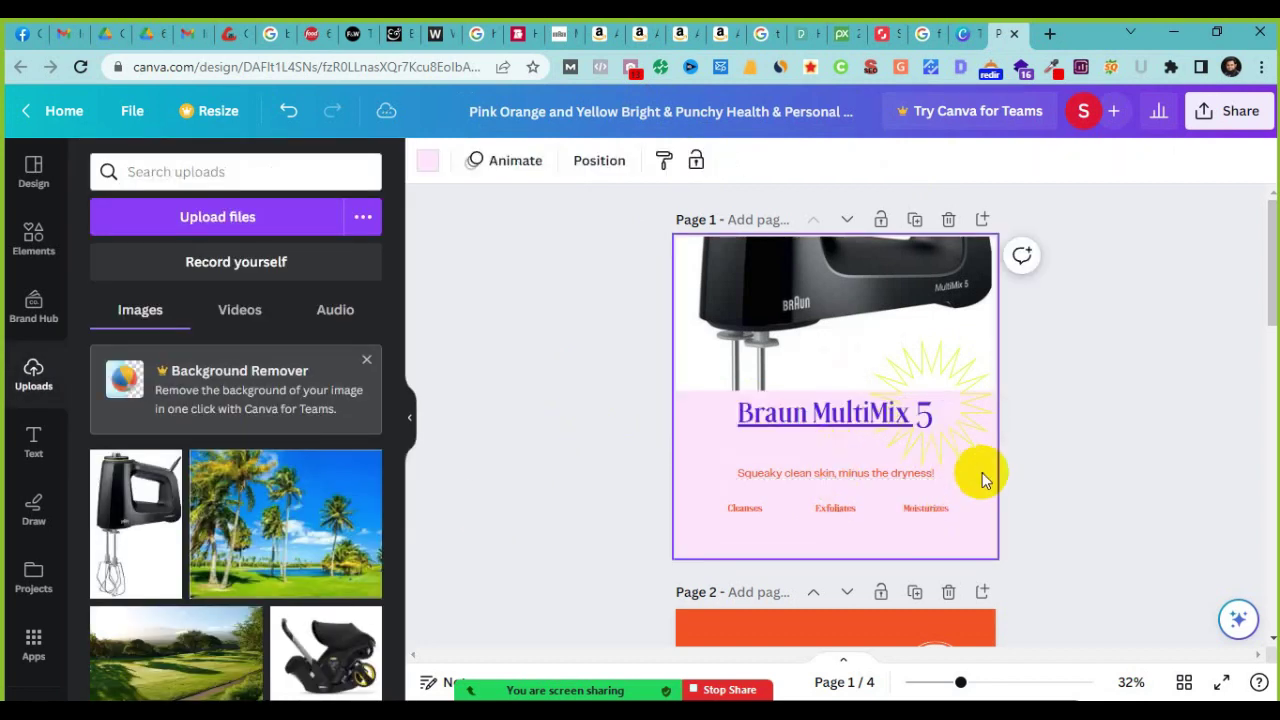
Step: Recolor the starburst graphic beside the page 1 heading with the bright red default solid color
click(934, 367)
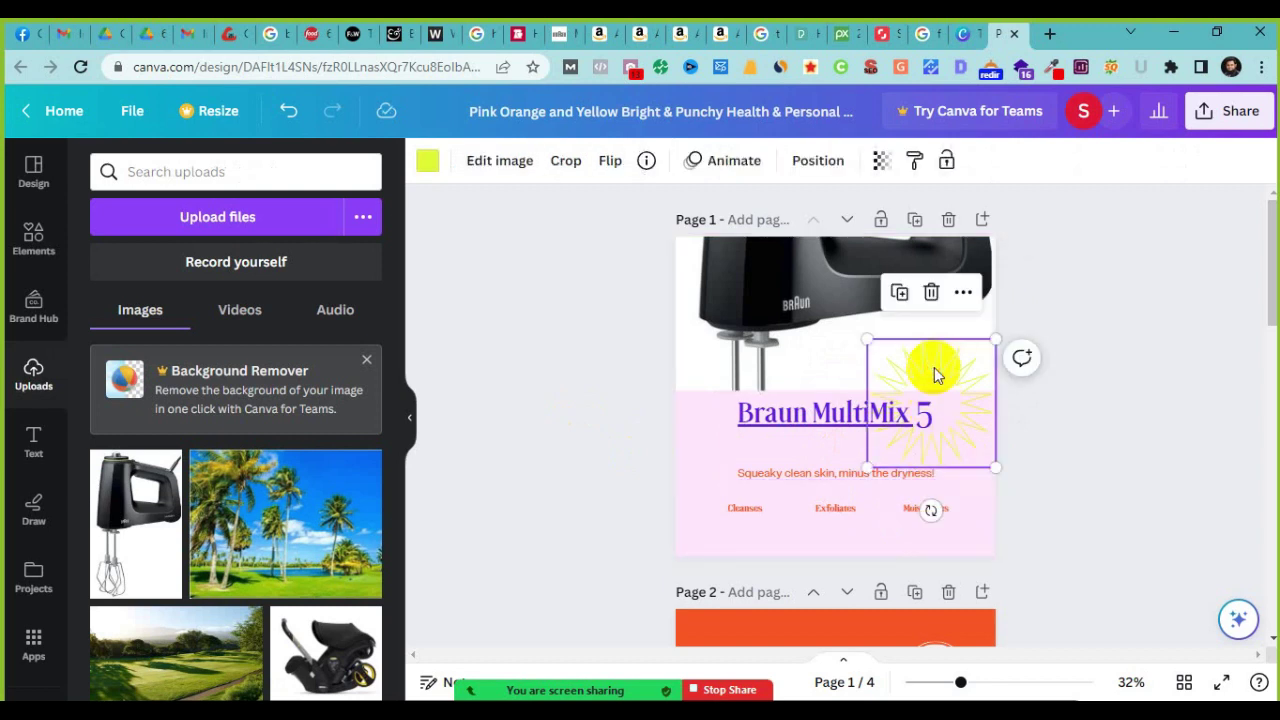
click(426, 162)
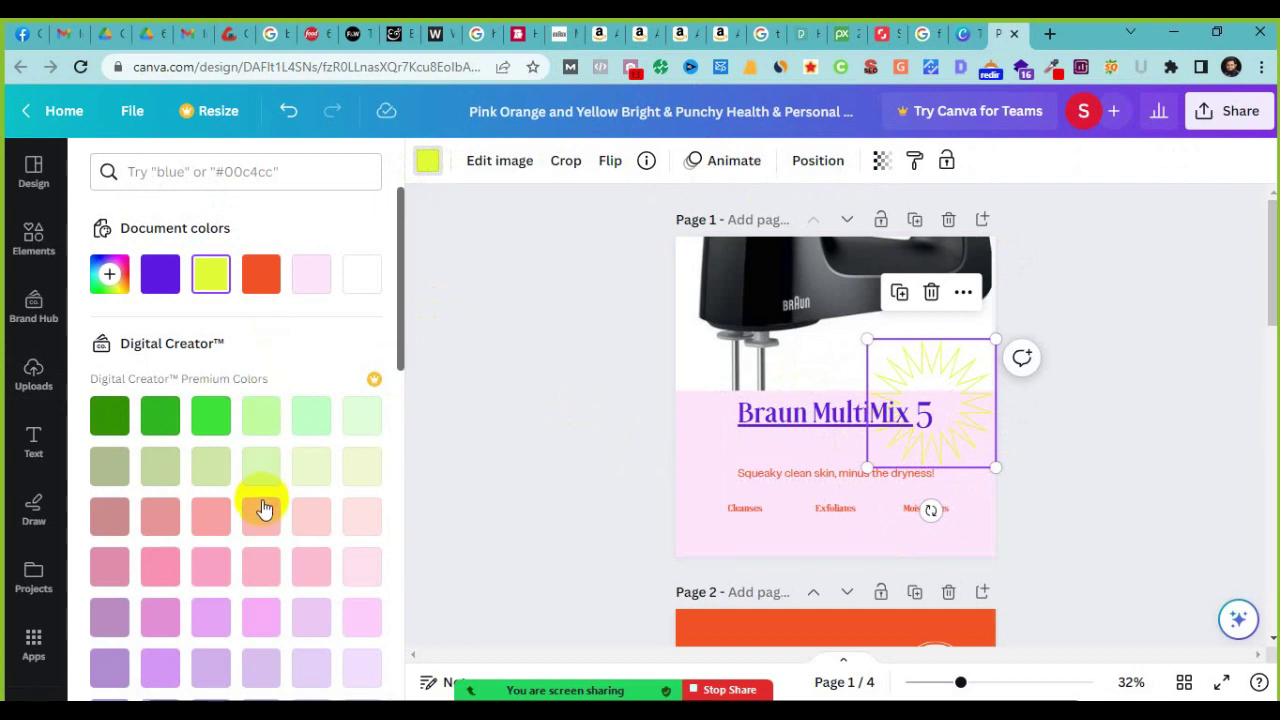
scroll(262, 510, down, 10)
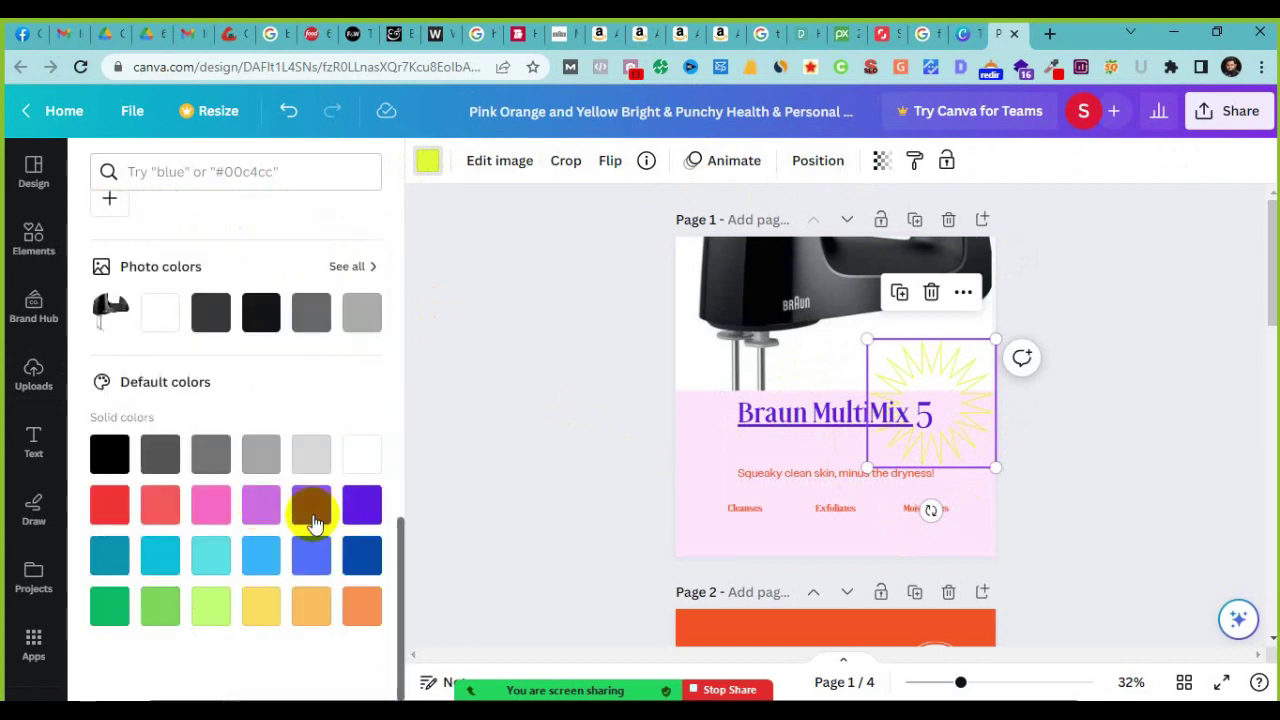
click(359, 504)
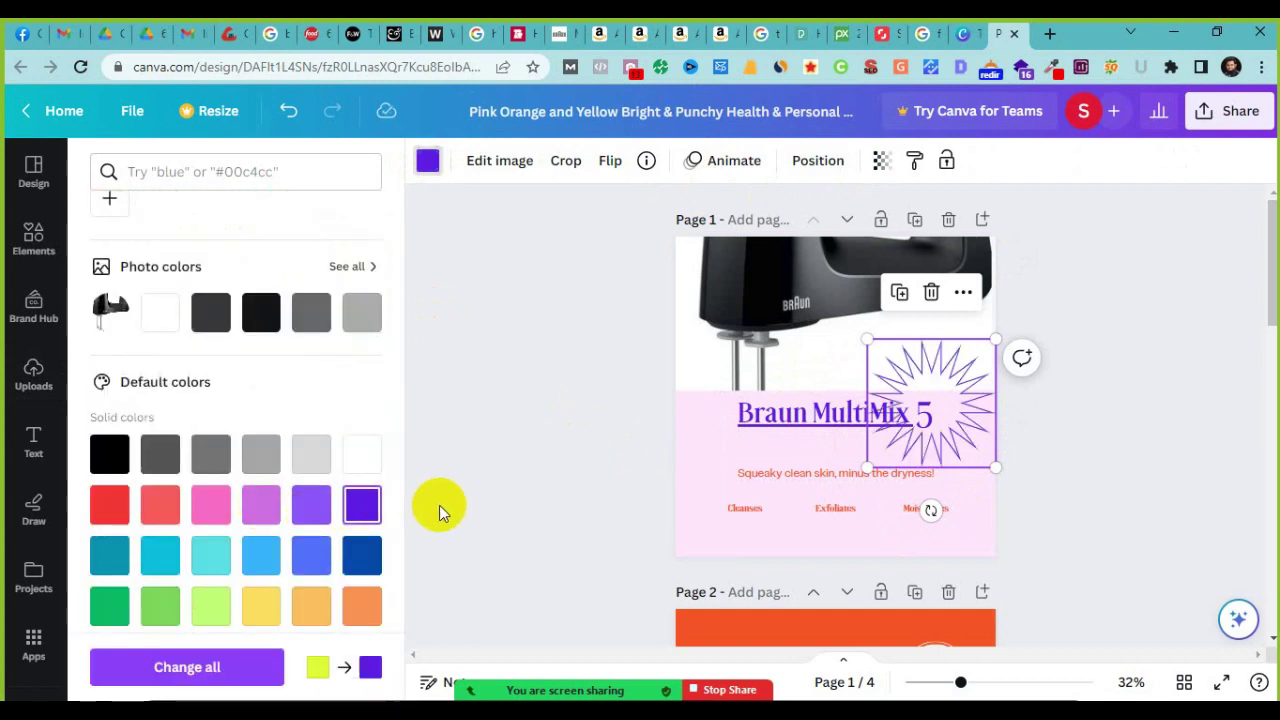
click(106, 506)
key(Escape)
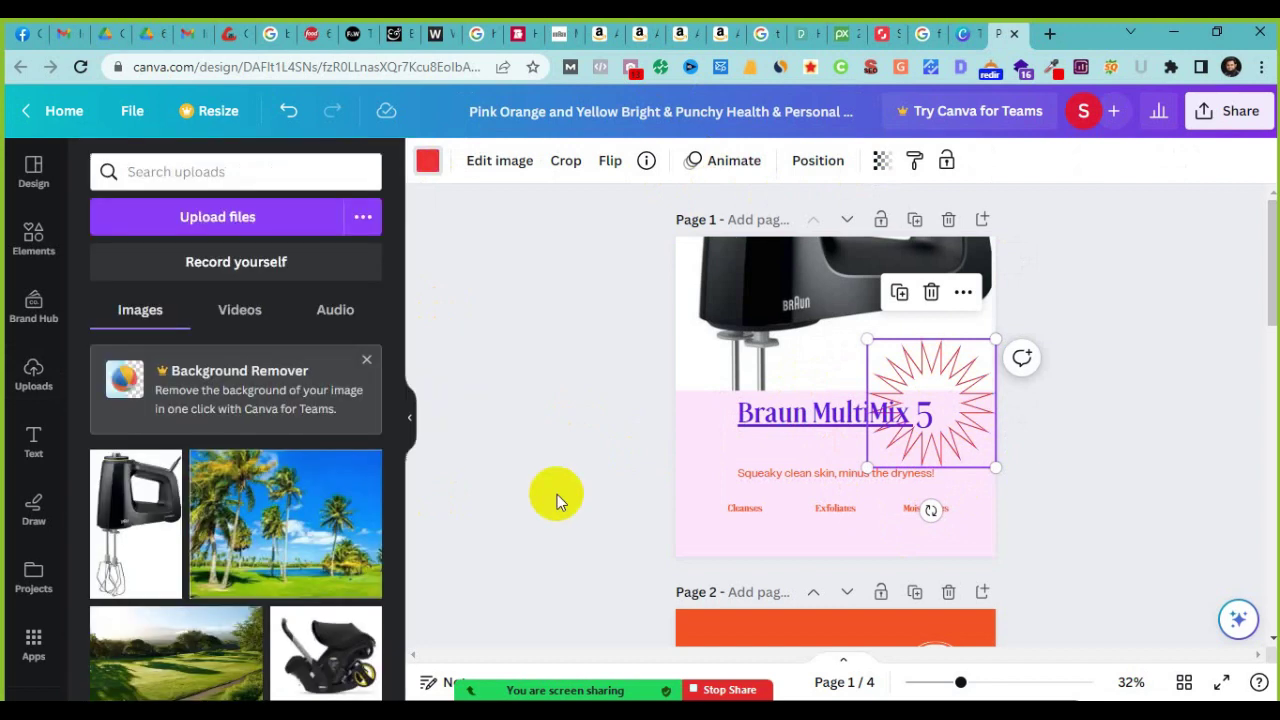
click(1042, 424)
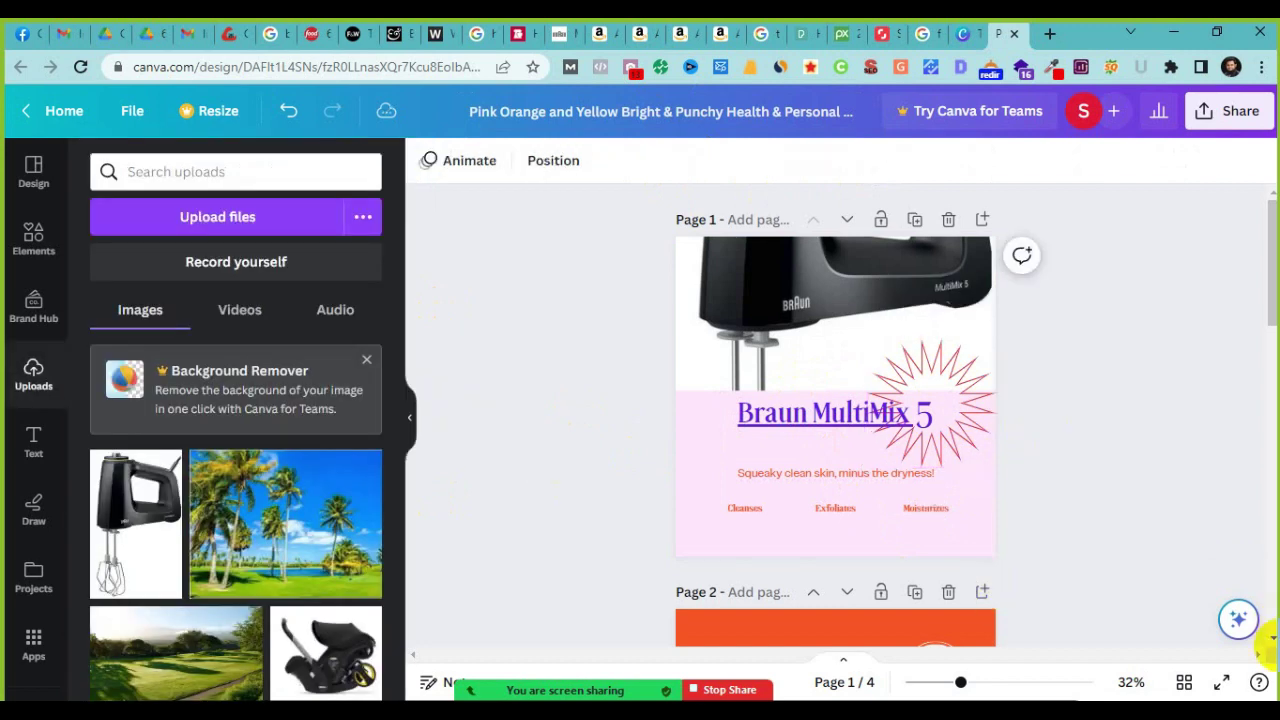
Step: Replace the page 1 tagline "Squeaky clean skin, minus the dryness!" with "Quickly Process Your Food"
click(783, 479)
double_click(784, 477)
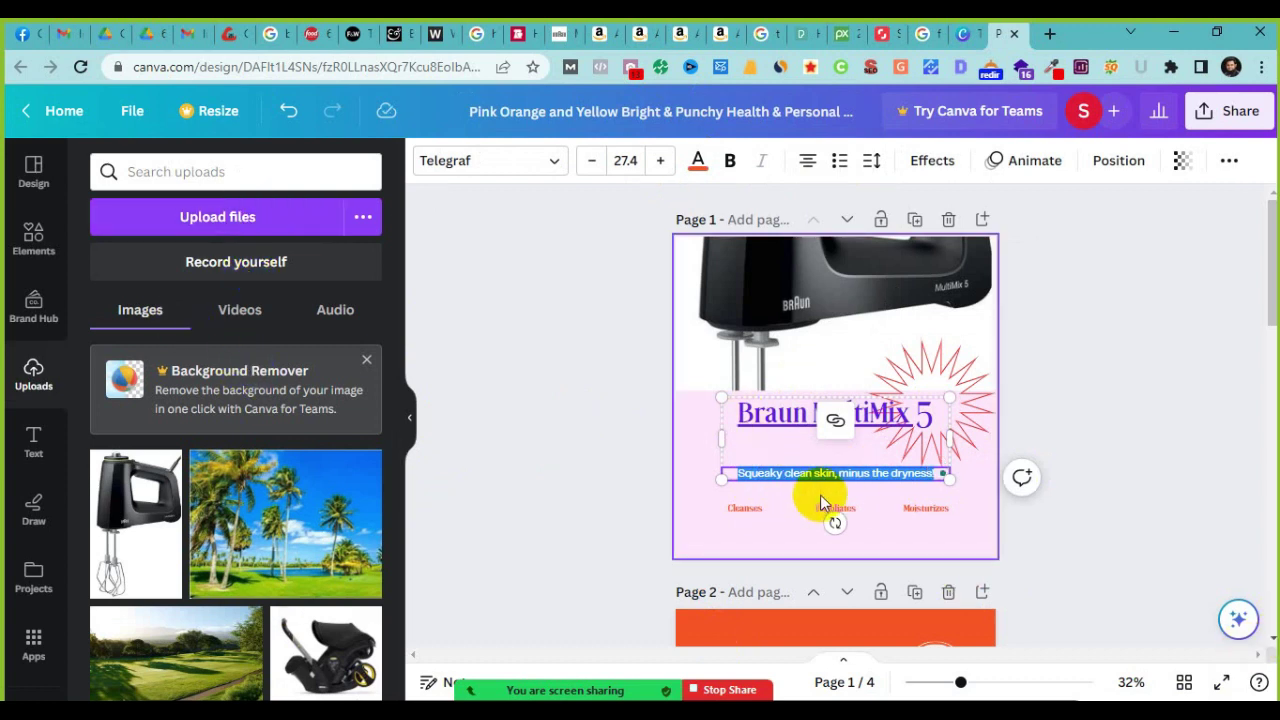
key(BackSpace)
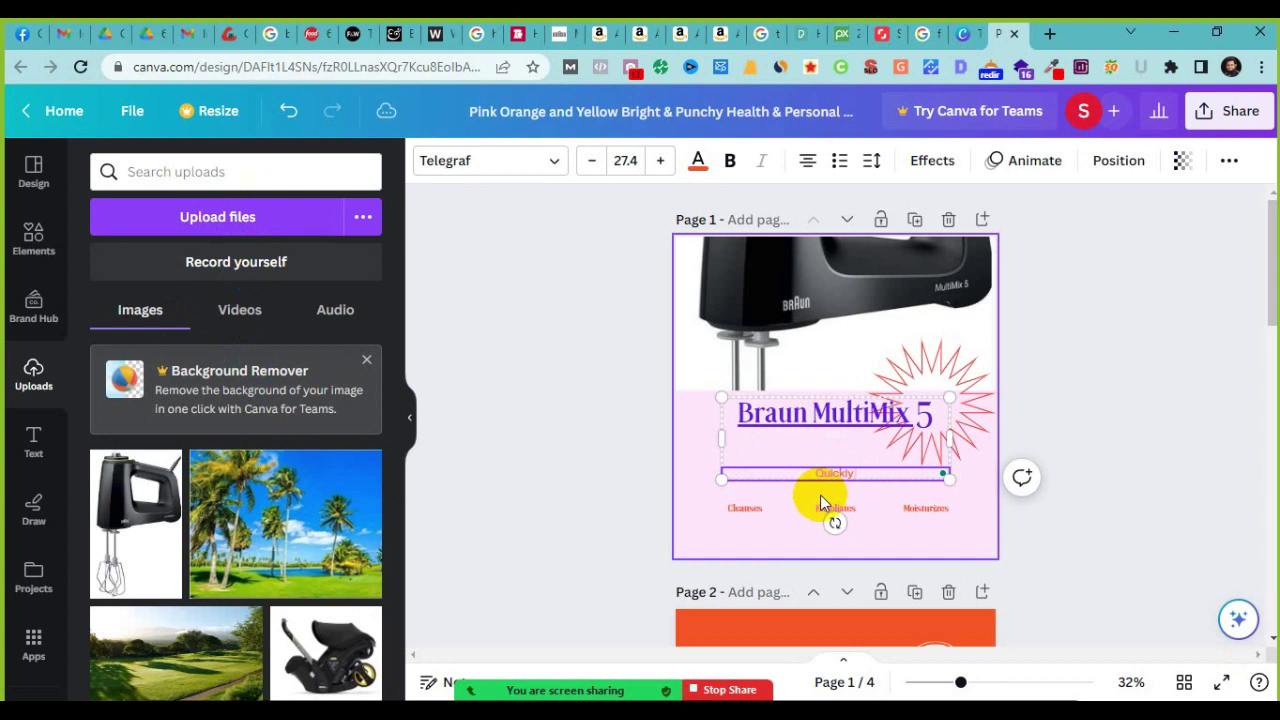
key(ctrl+shift+p)
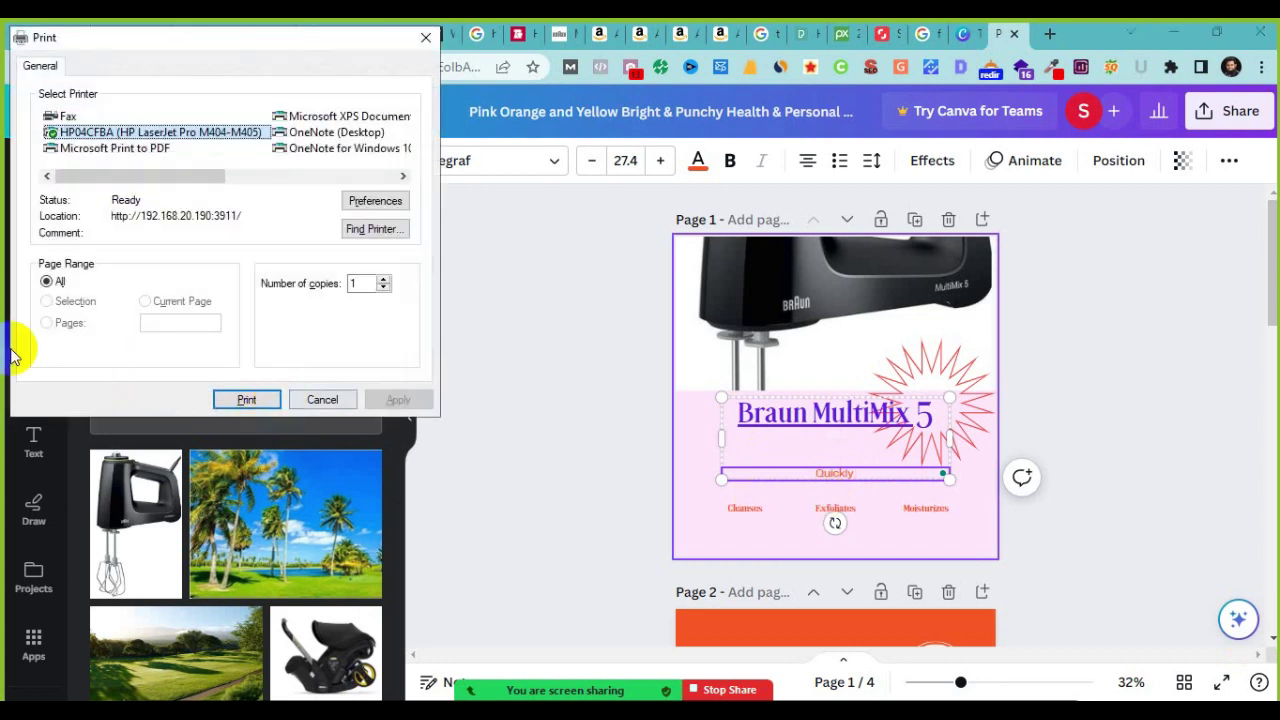
click(322, 400)
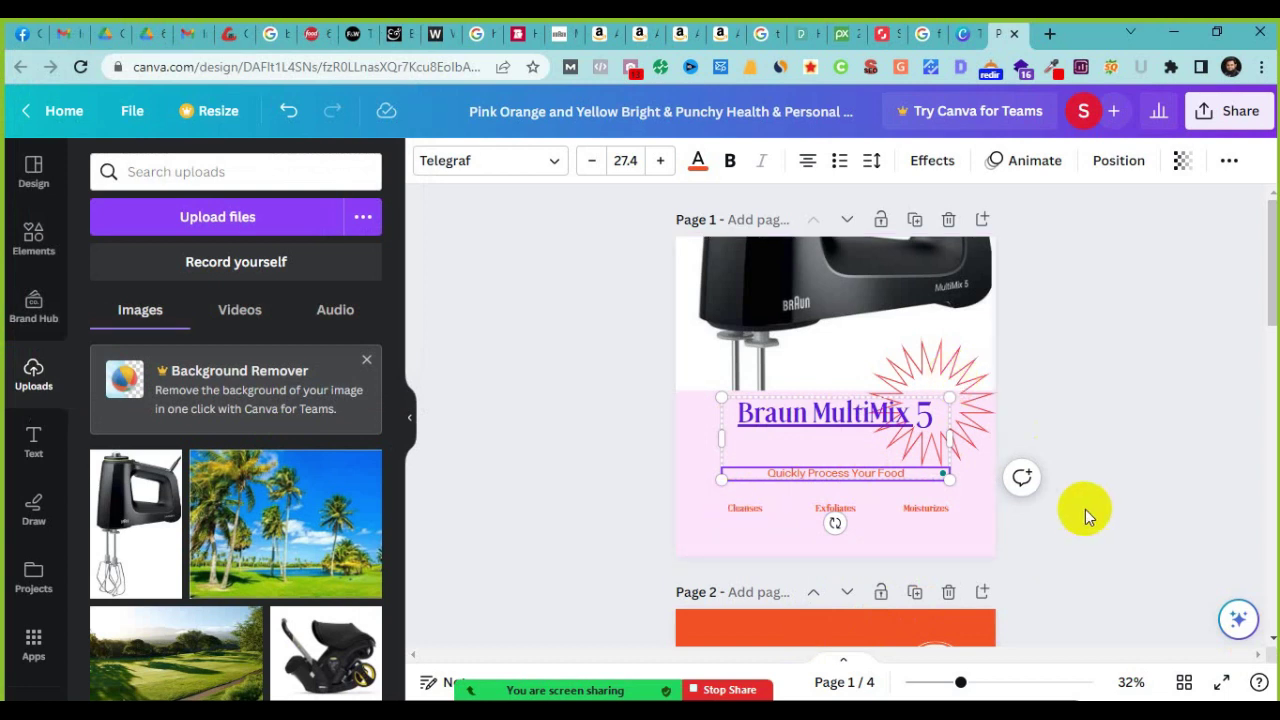
scroll(1073, 552, down, 2)
scroll(1073, 549, down, 3)
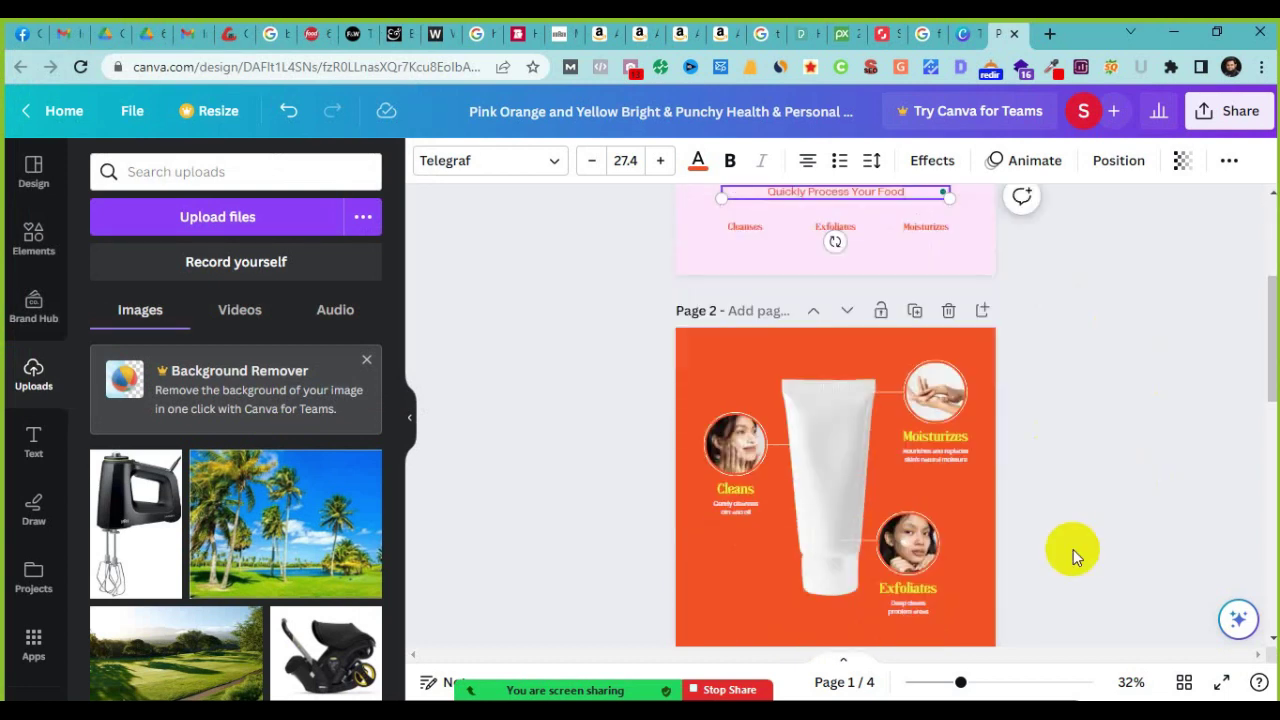
scroll(1073, 549, up, 4)
scroll(1073, 549, up, 1)
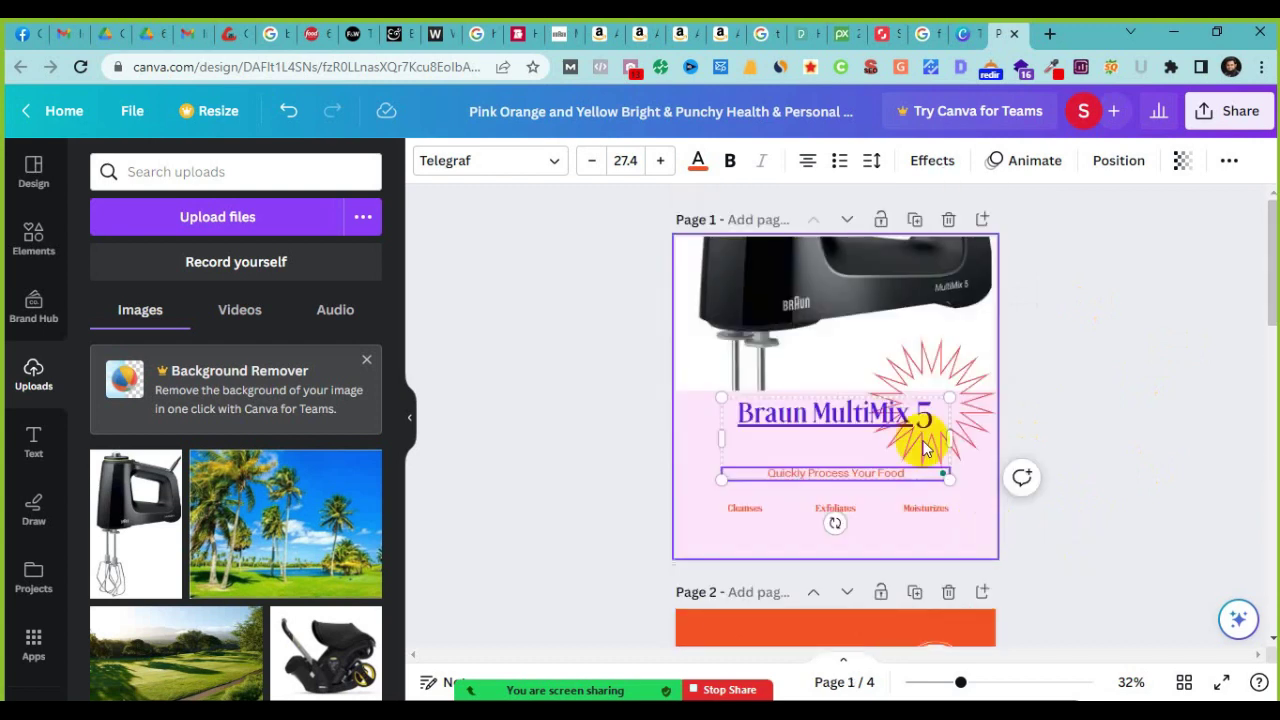
Step: Download only page 1 of the design as a PNG, excluding pages 2, 3 and 4
click(1220, 120)
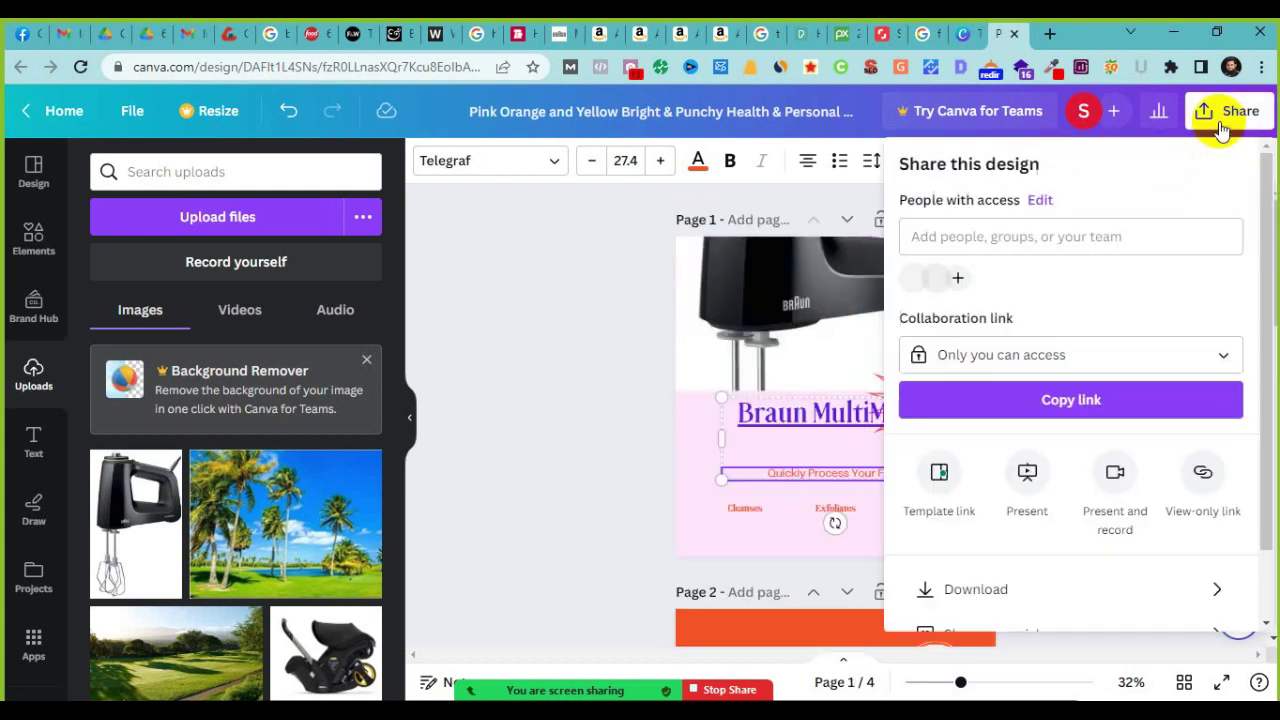
click(1019, 587)
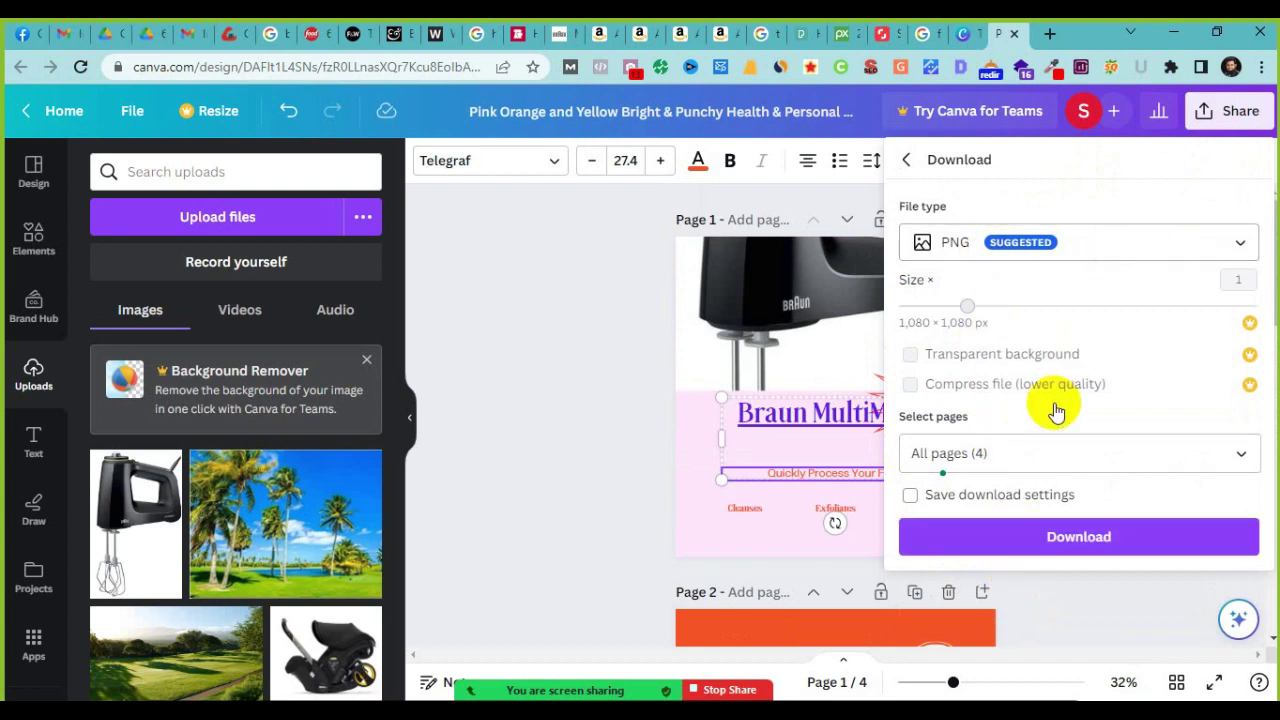
click(1214, 452)
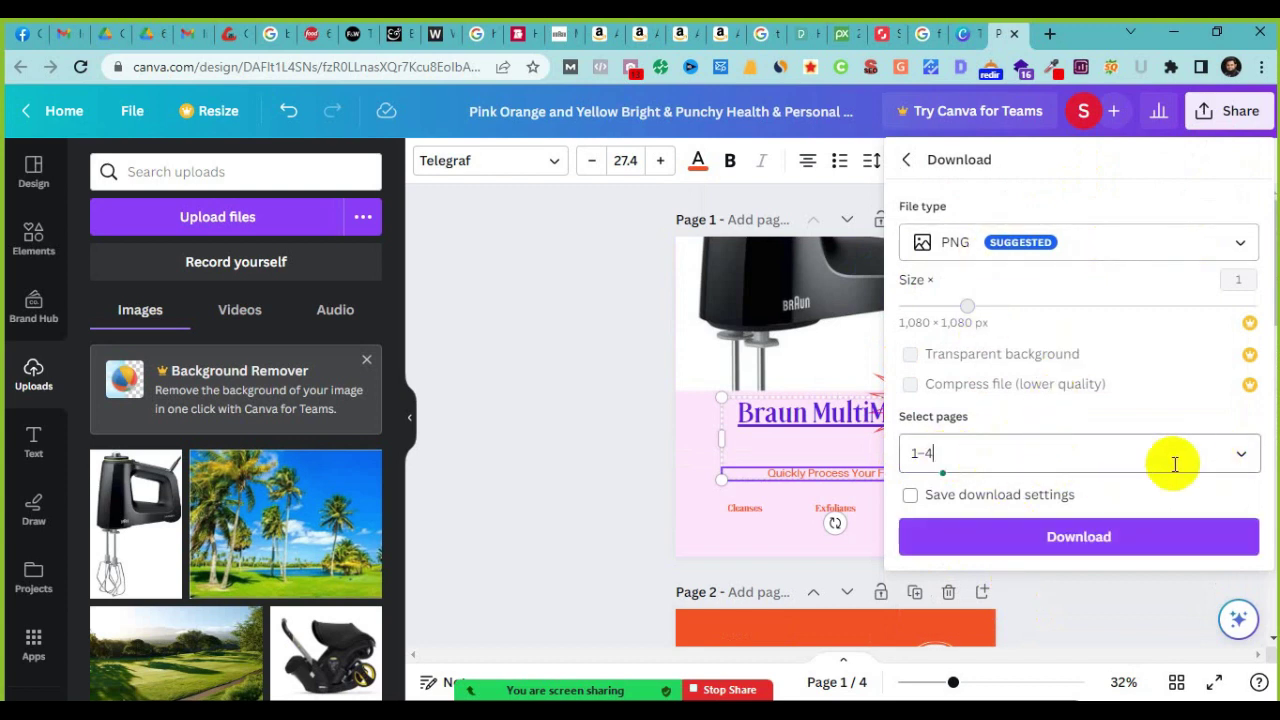
click(1237, 455)
click(1017, 263)
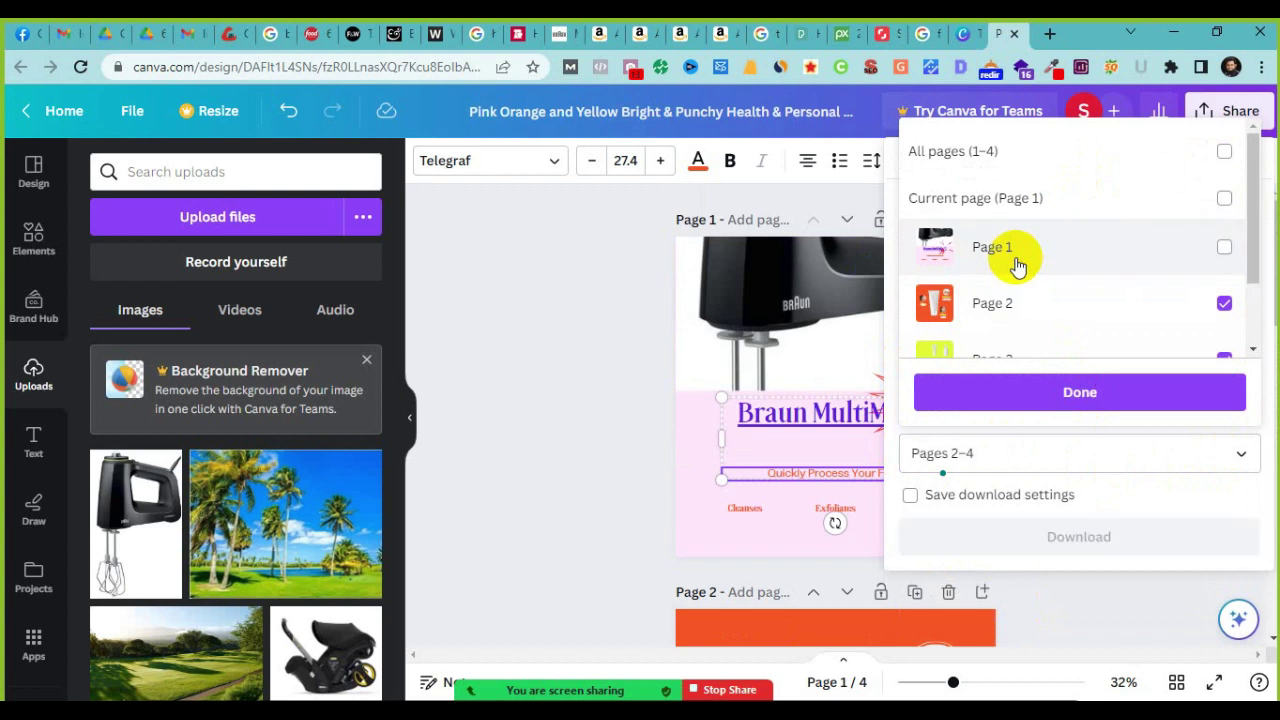
click(1020, 323)
scroll(1020, 323, down, 2)
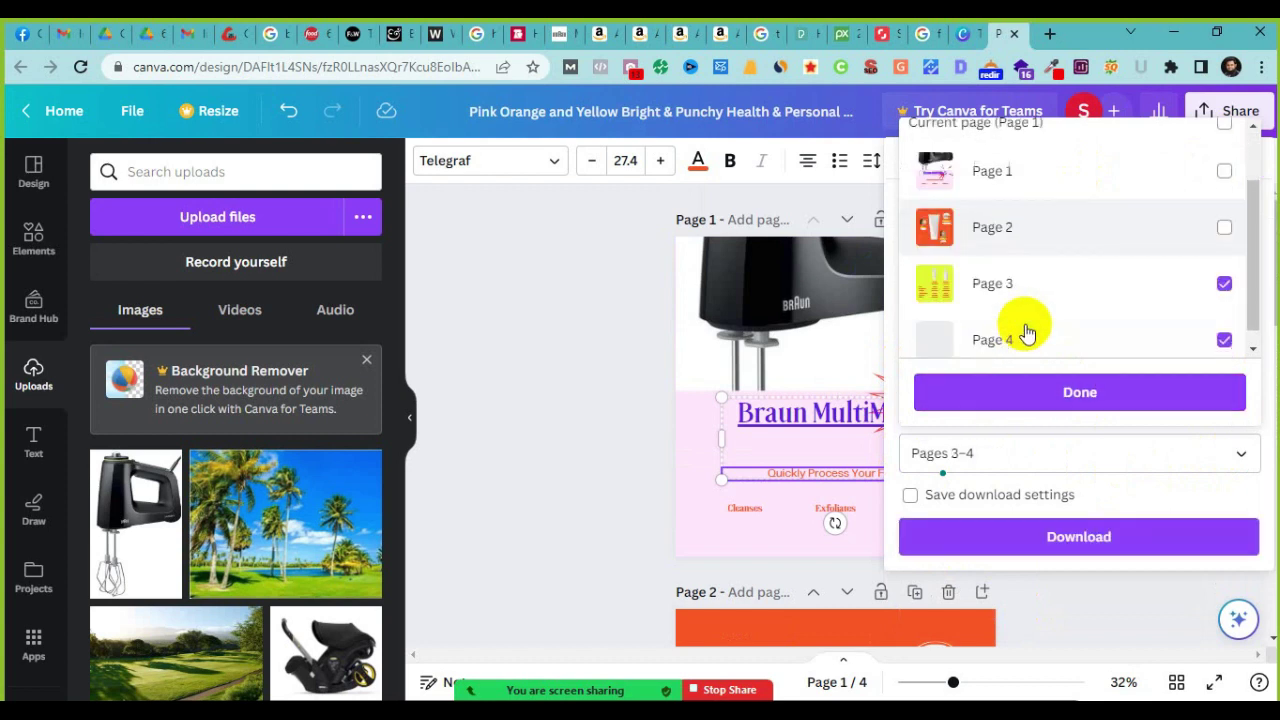
click(1042, 268)
click(1049, 316)
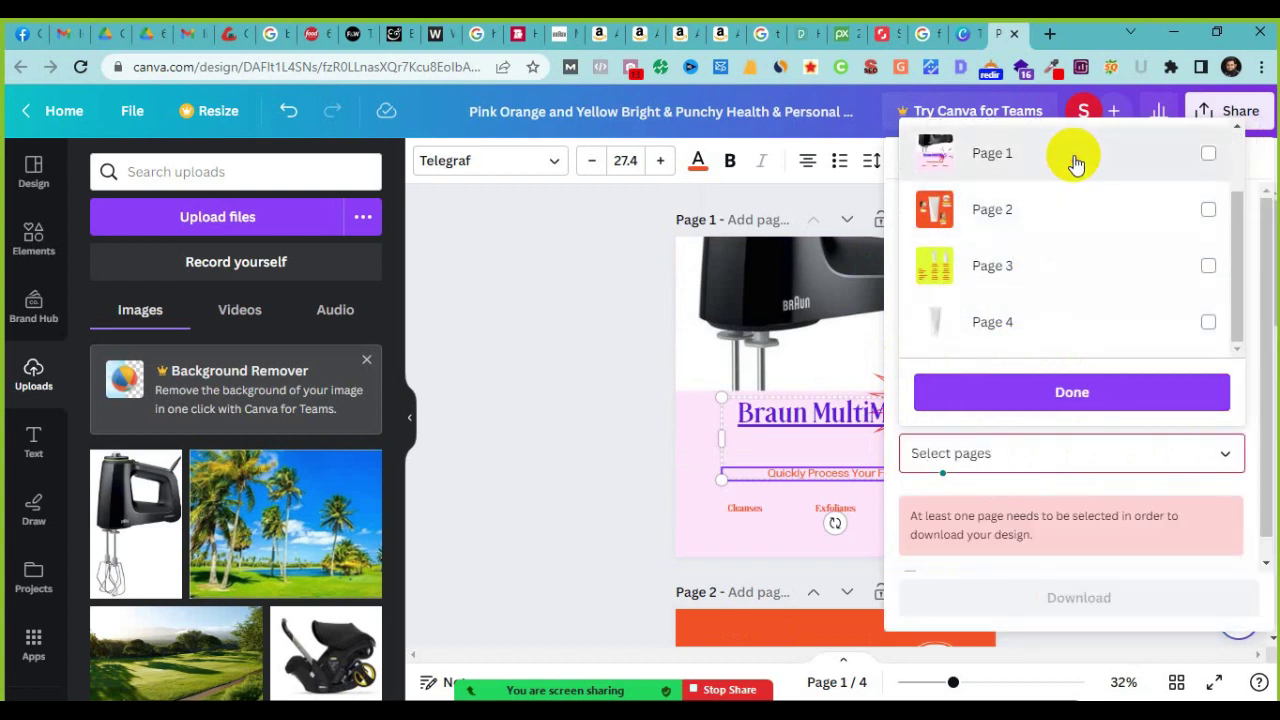
click(1074, 160)
click(1074, 391)
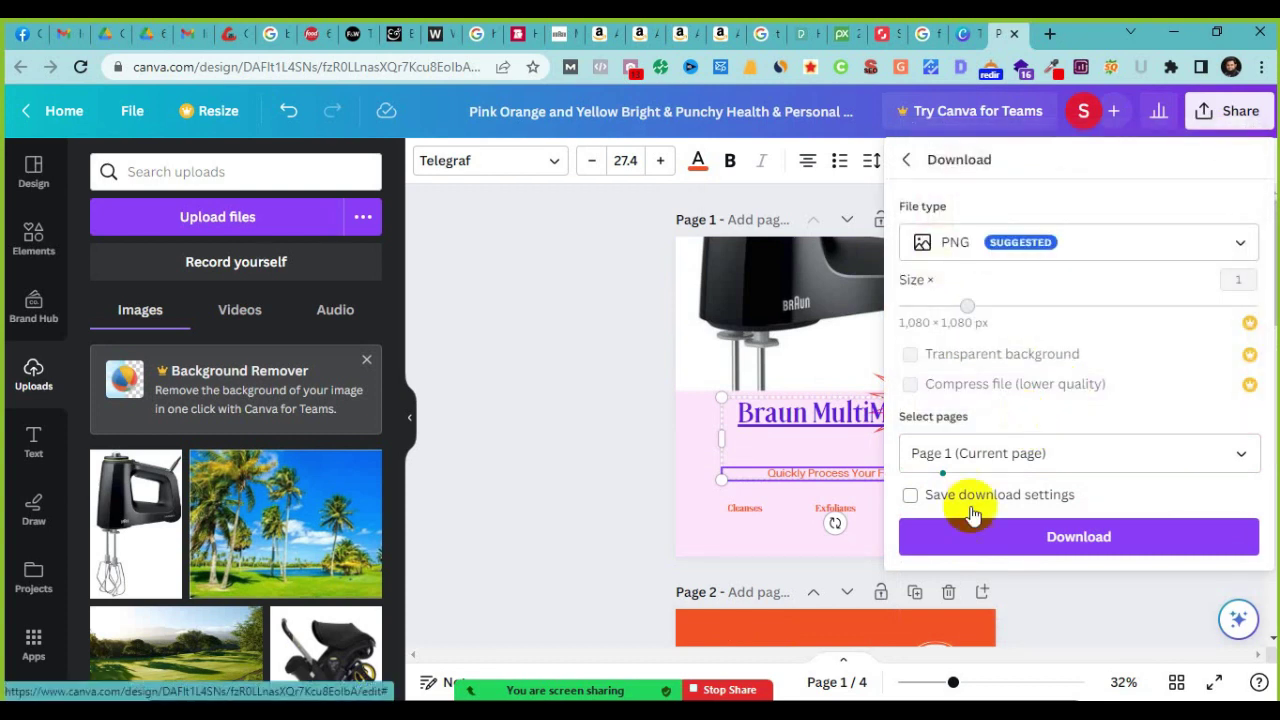
click(1058, 536)
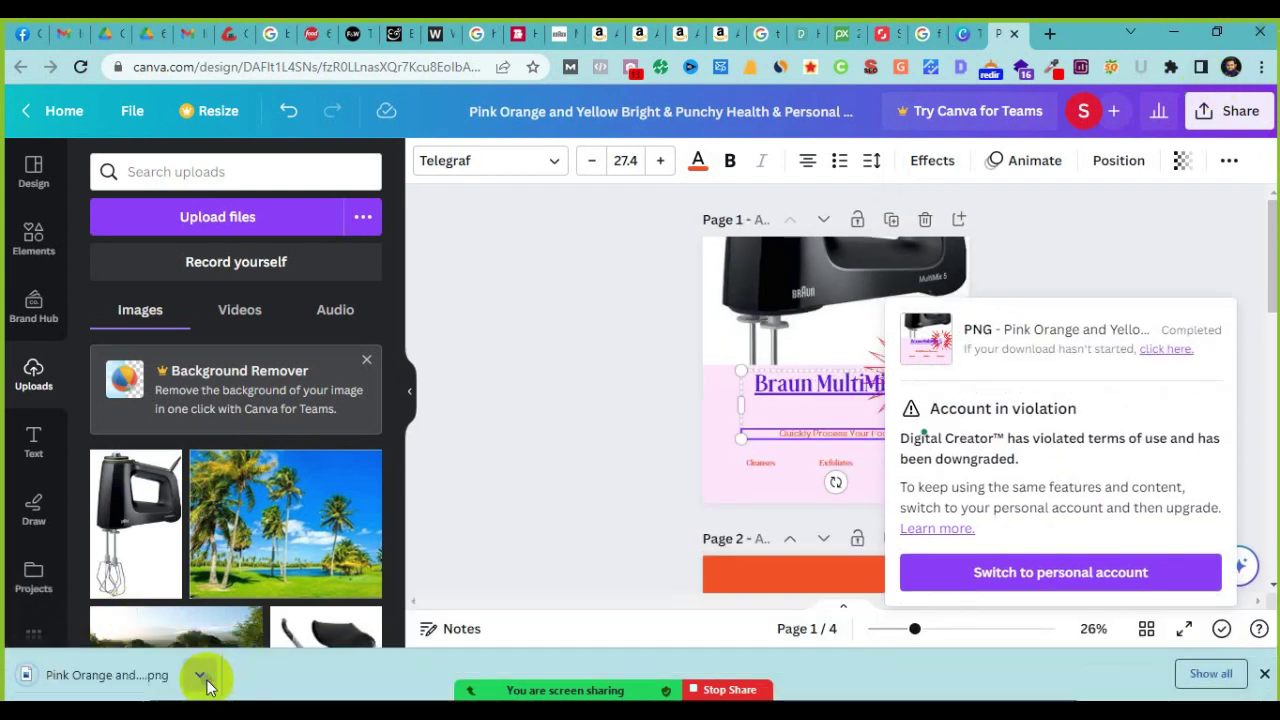
Step: Show the downloaded PNG in its Downloads folder, open it to check the finished image, and return to the Canva design
click(205, 683)
click(251, 610)
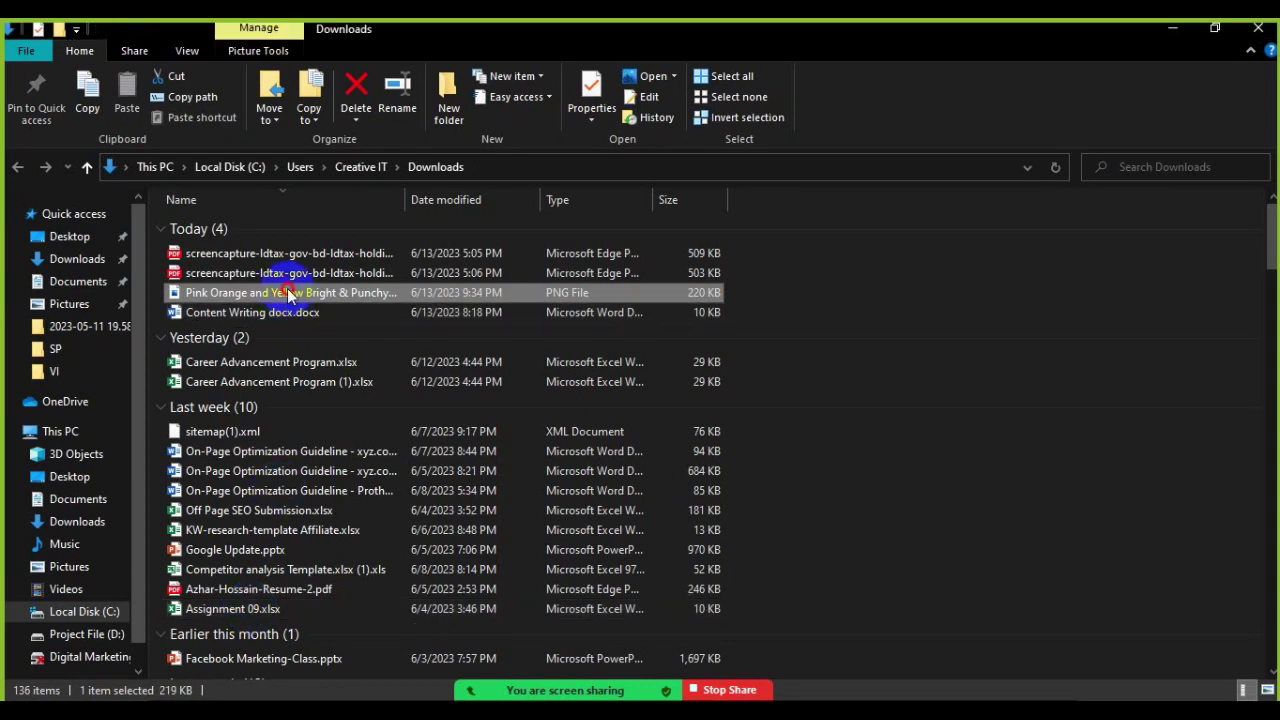
key(Return)
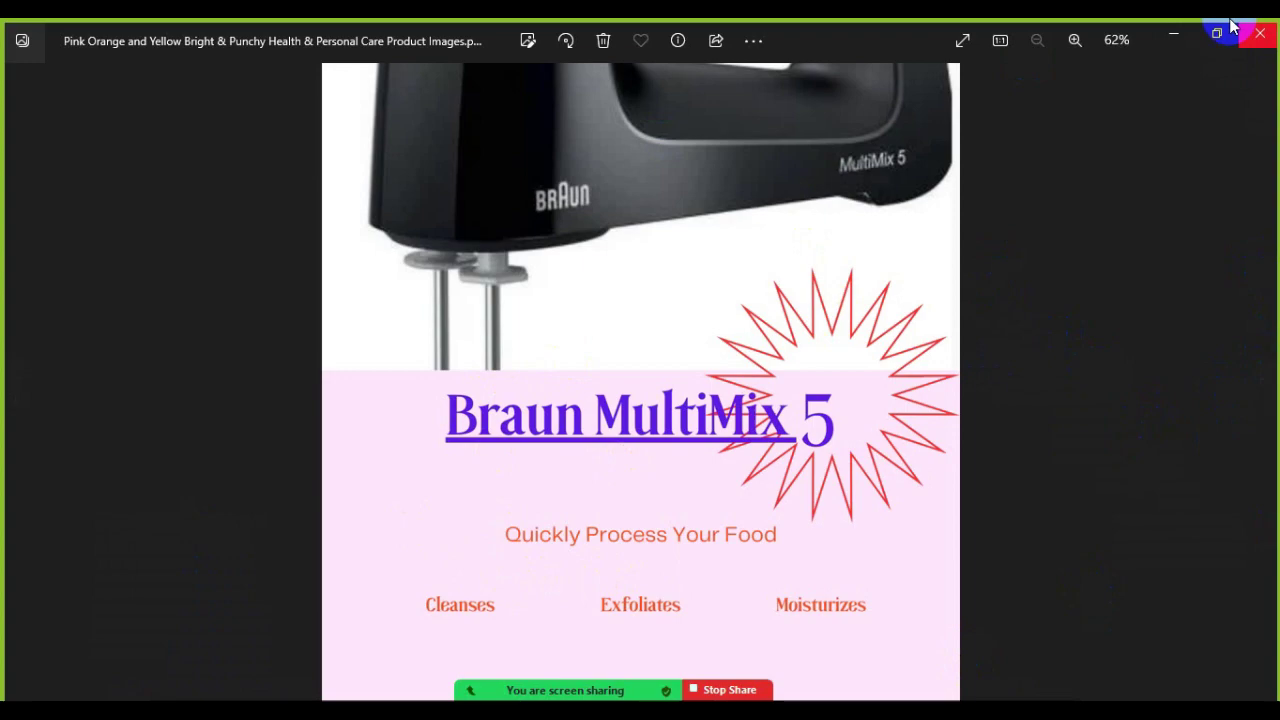
click(1192, 36)
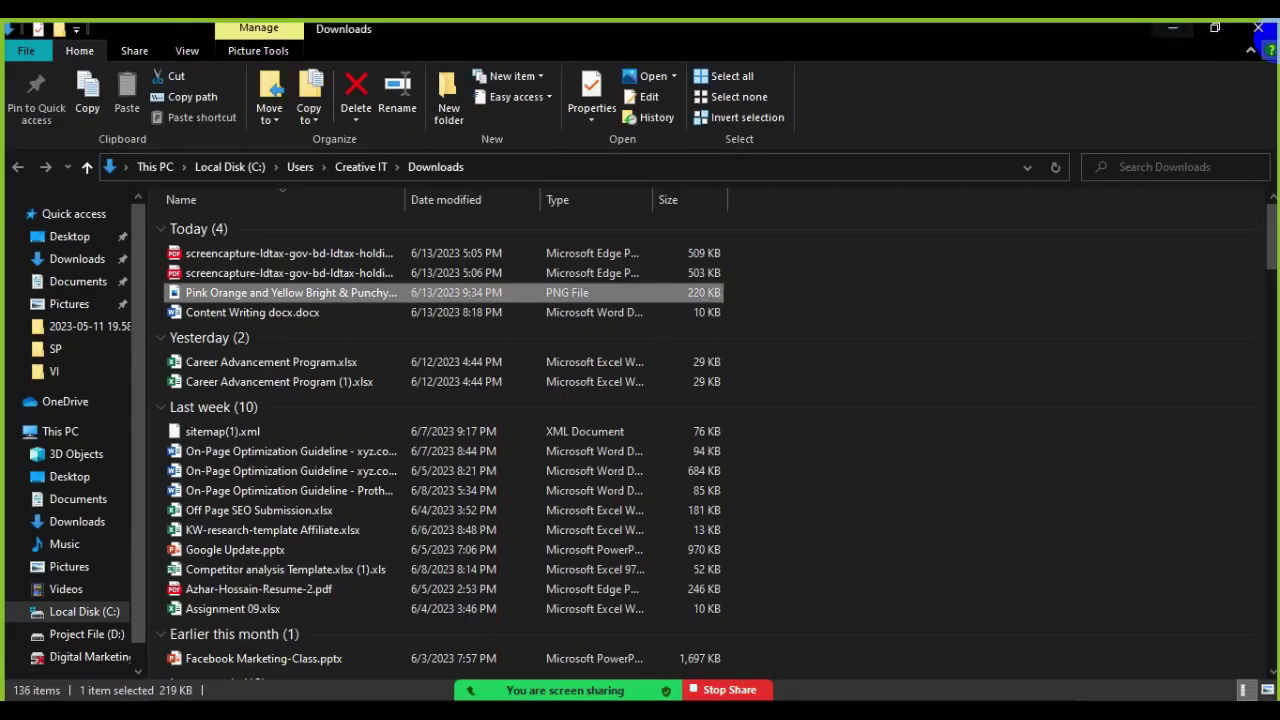
click(1172, 30)
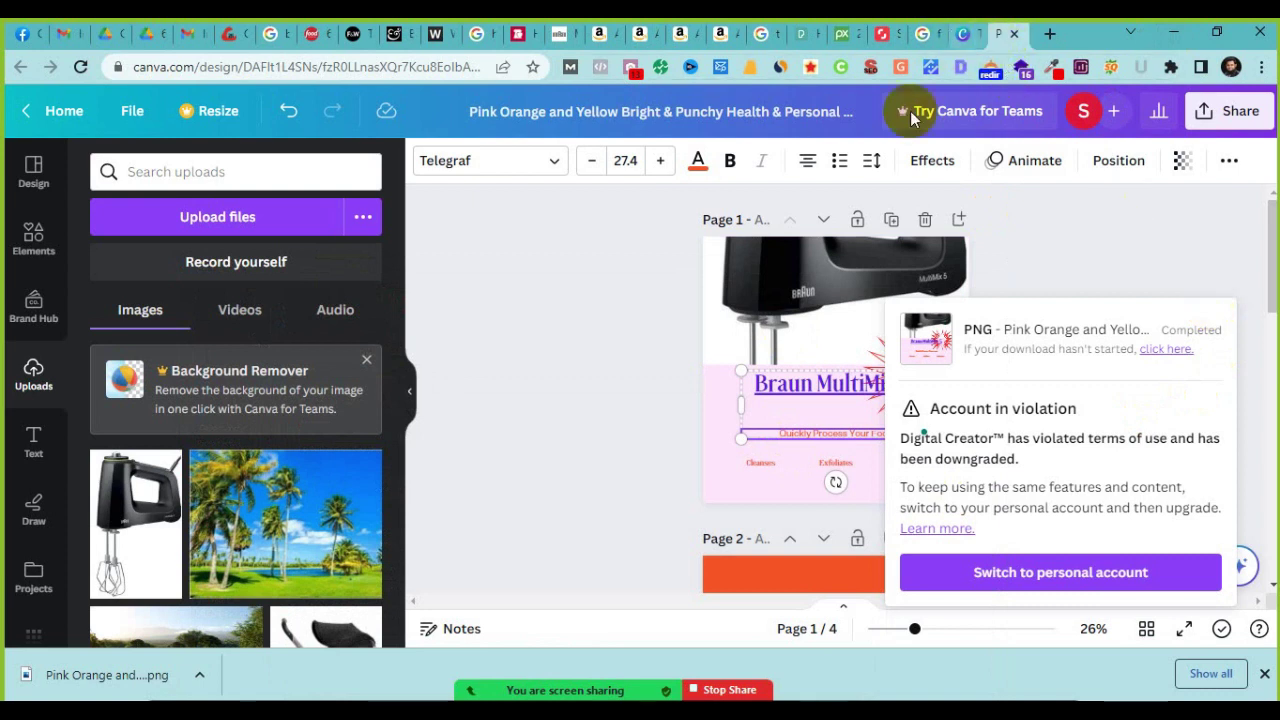
Step: Close the Pexels, Pixabay and Shutterstock pages and the Google search for "freepic" in the browser
click(807, 30)
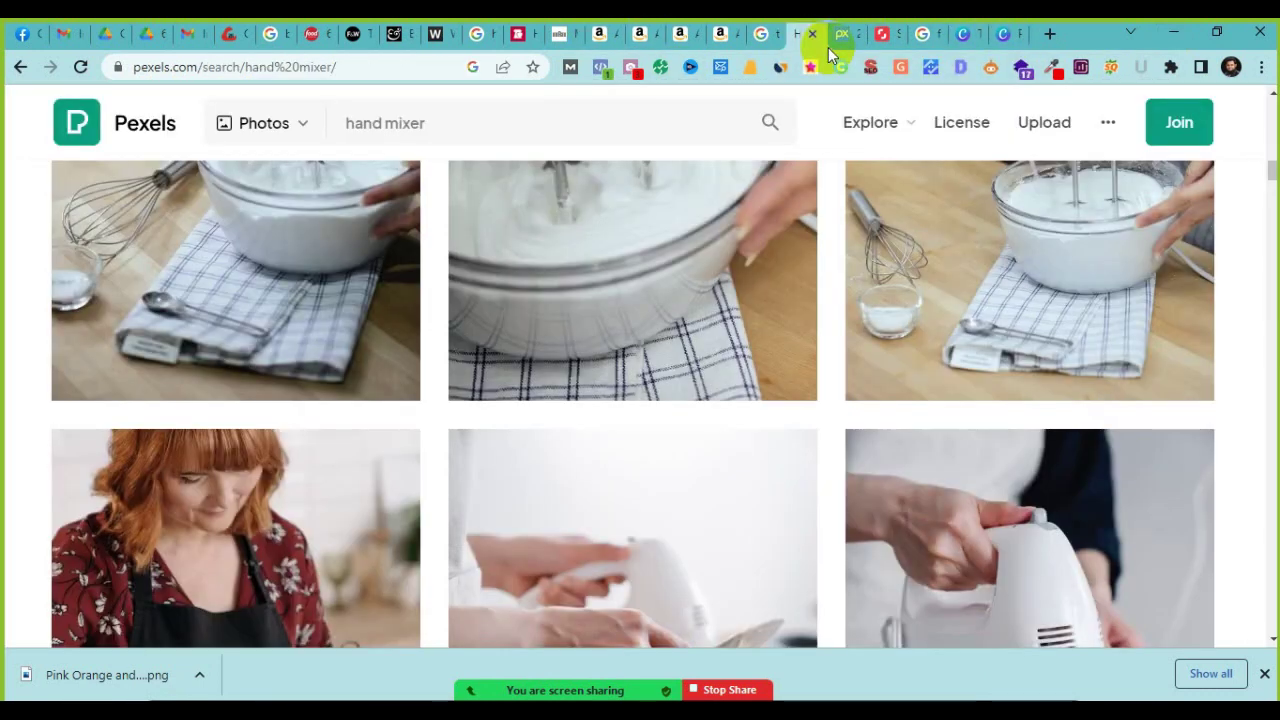
click(813, 35)
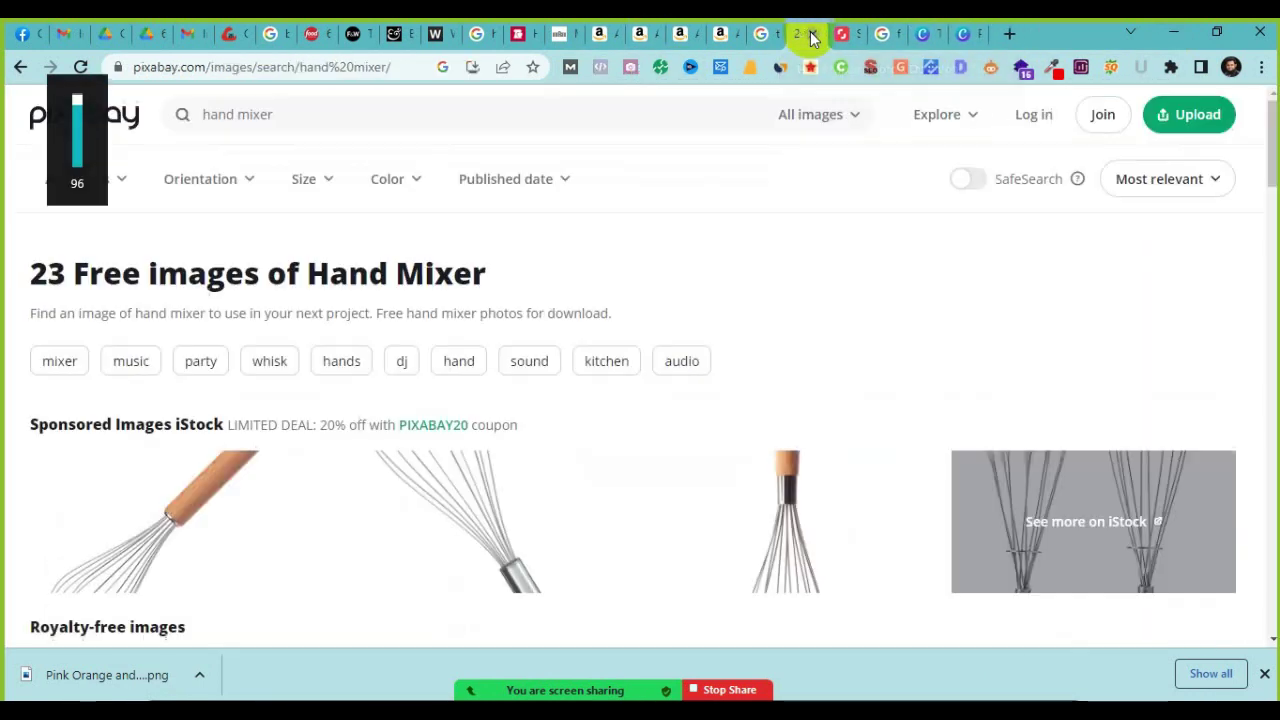
key(XF86AudioRaiseVolume)
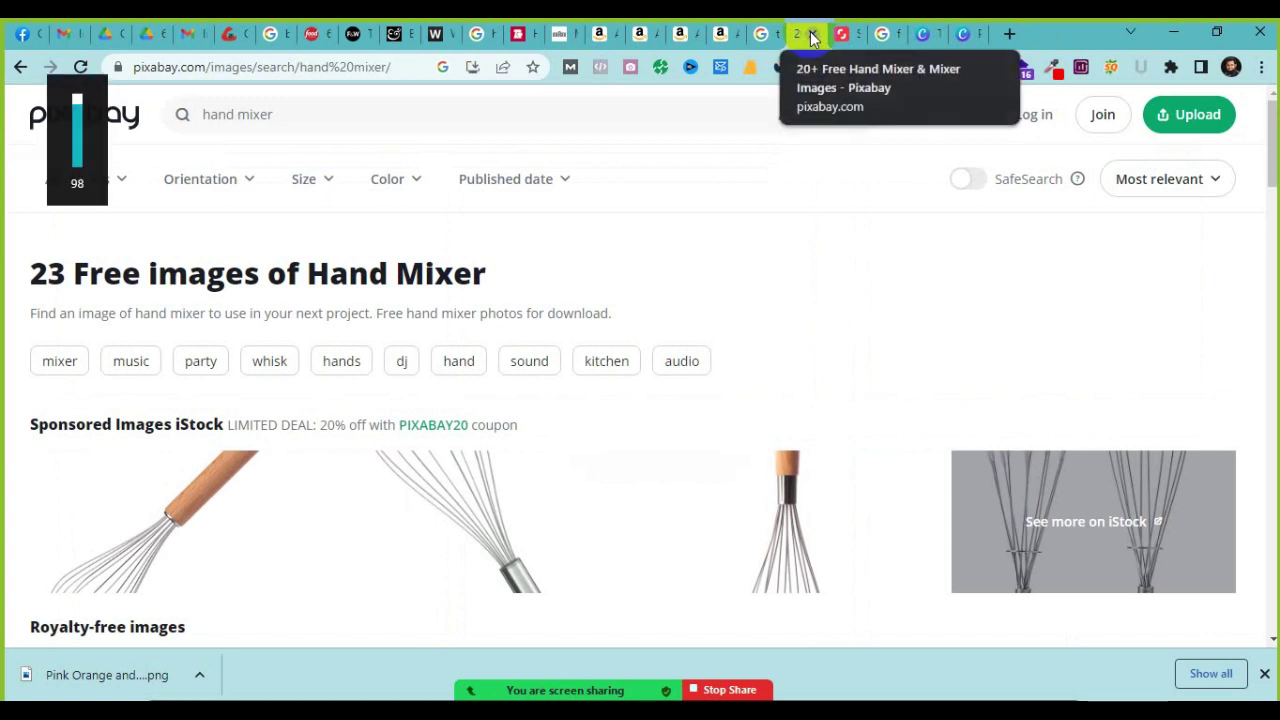
click(812, 35)
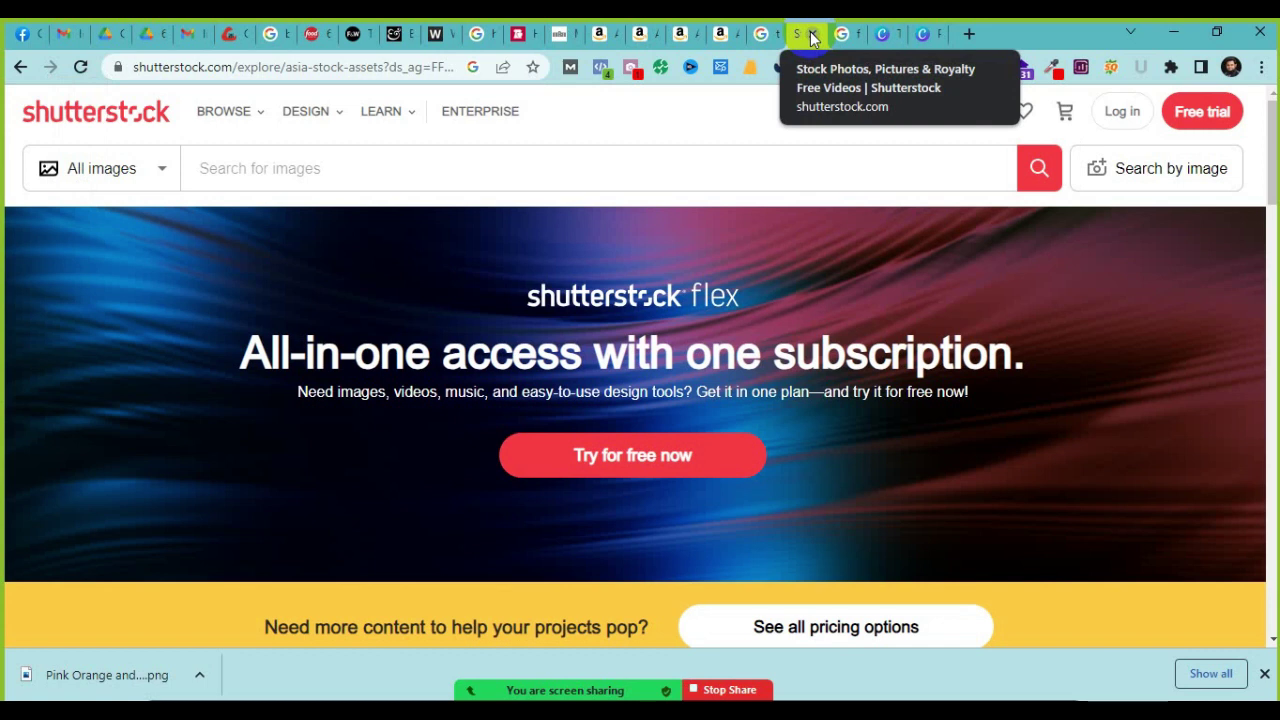
click(812, 35)
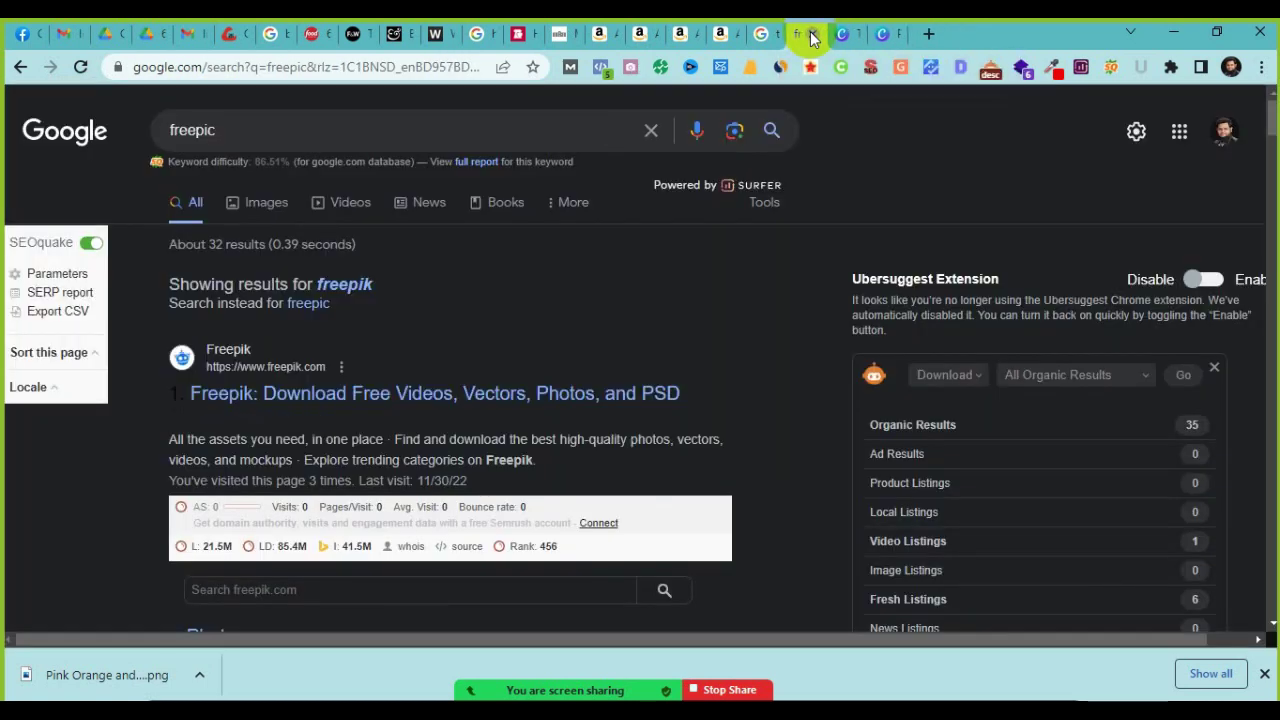
click(812, 35)
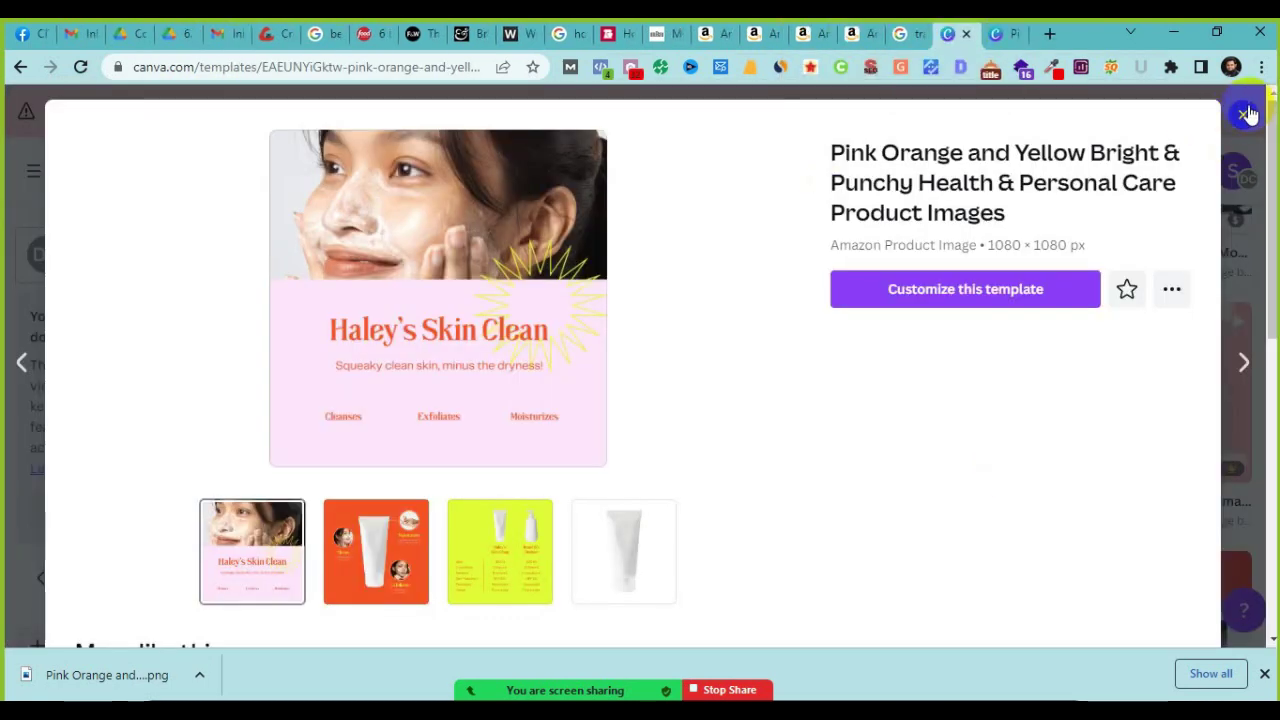
Step: Close the current template preview, check the Gray Minimalist Exclusive Glasses template, and browse further Amazon product image templates
click(1244, 115)
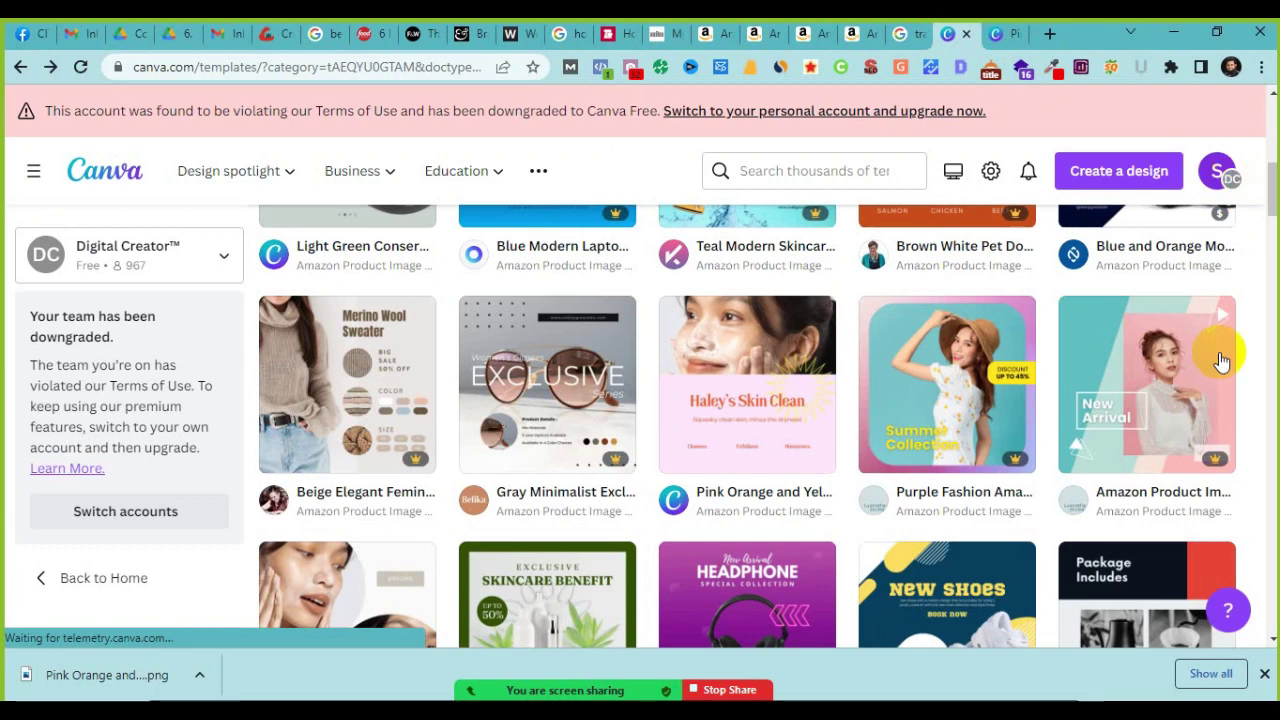
click(1265, 675)
click(548, 362)
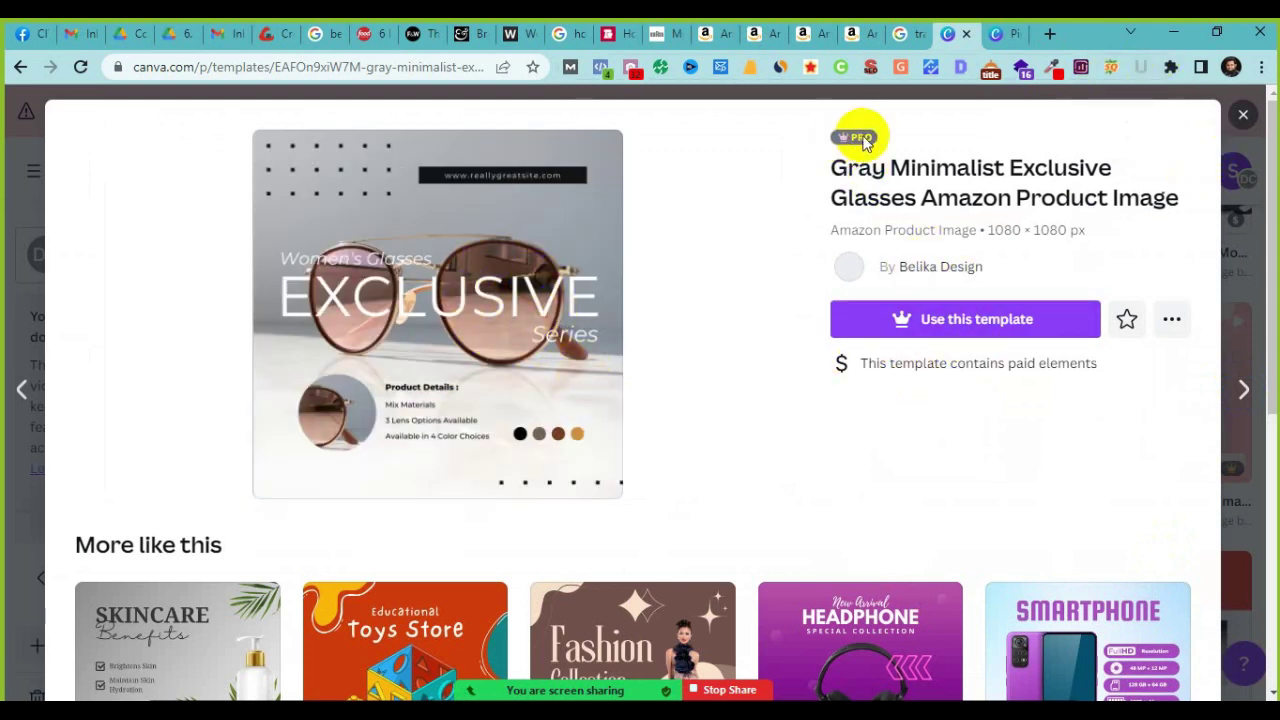
click(1243, 114)
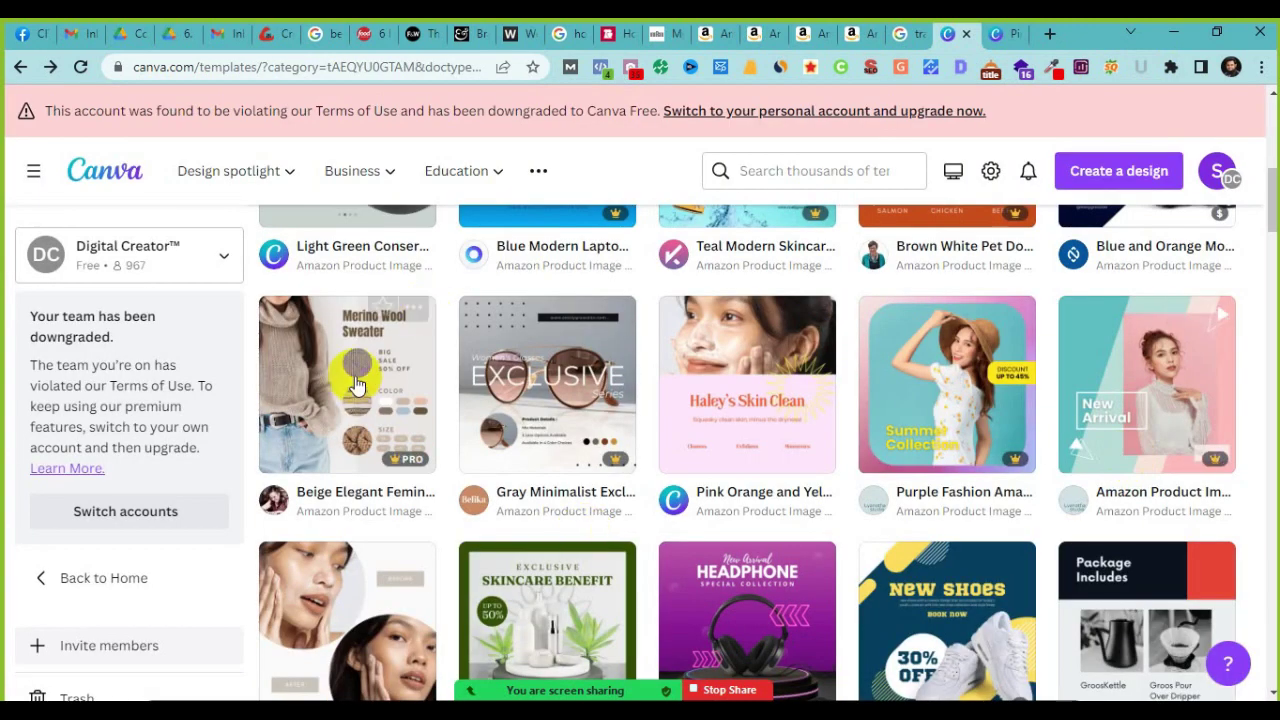
scroll(408, 530, down, 3)
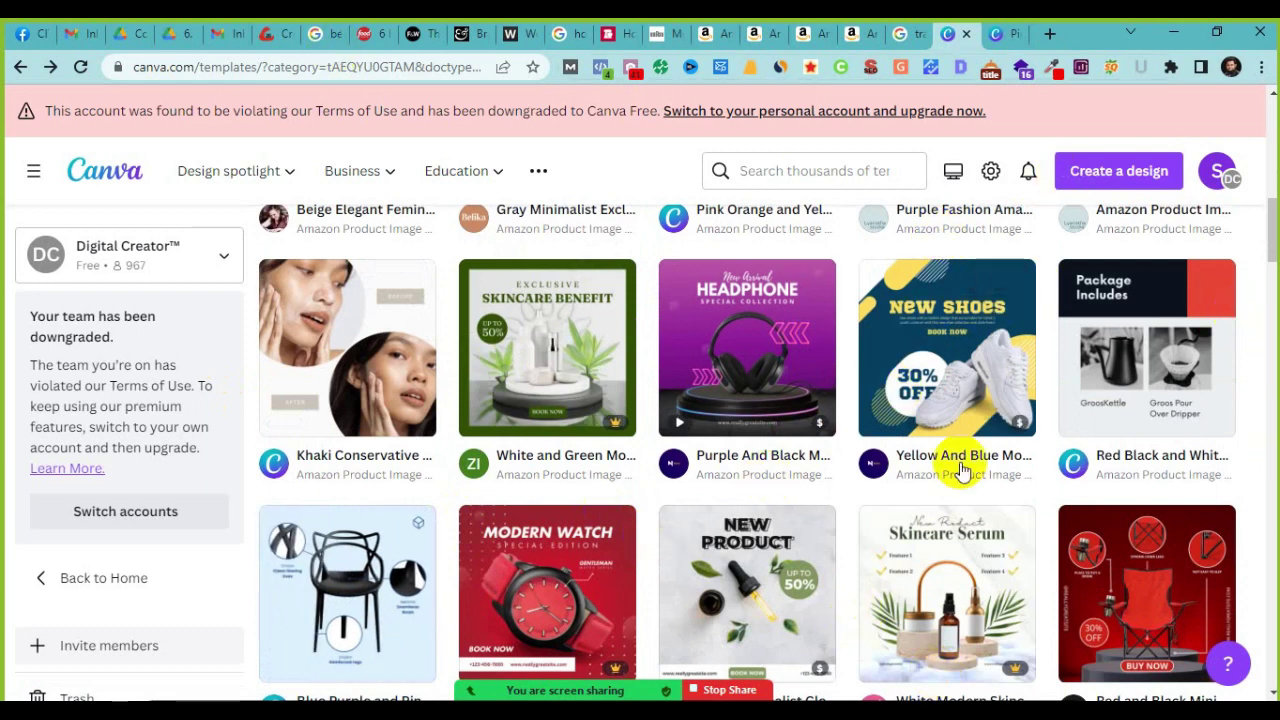
scroll(940, 570, down, 7)
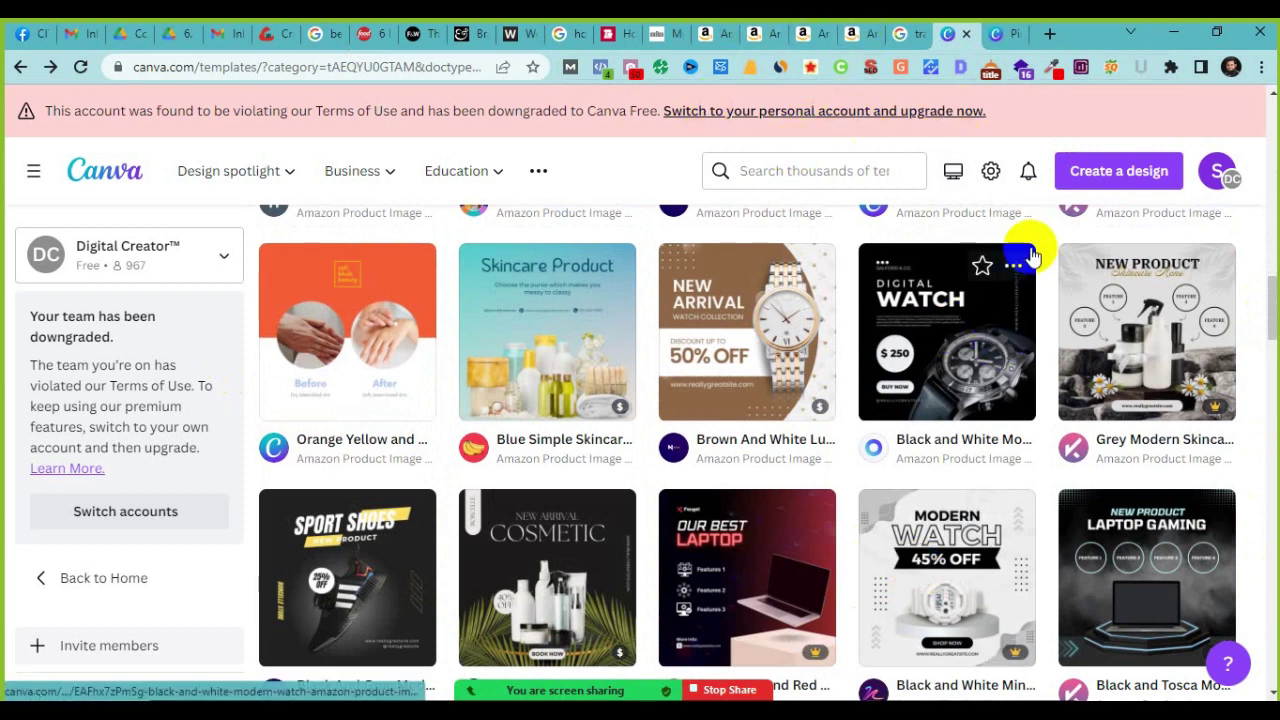
Step: Switch to the Amazon hand mixer pages and examine the product description graphics of the Rae Dunn handheld mixer
click(716, 30)
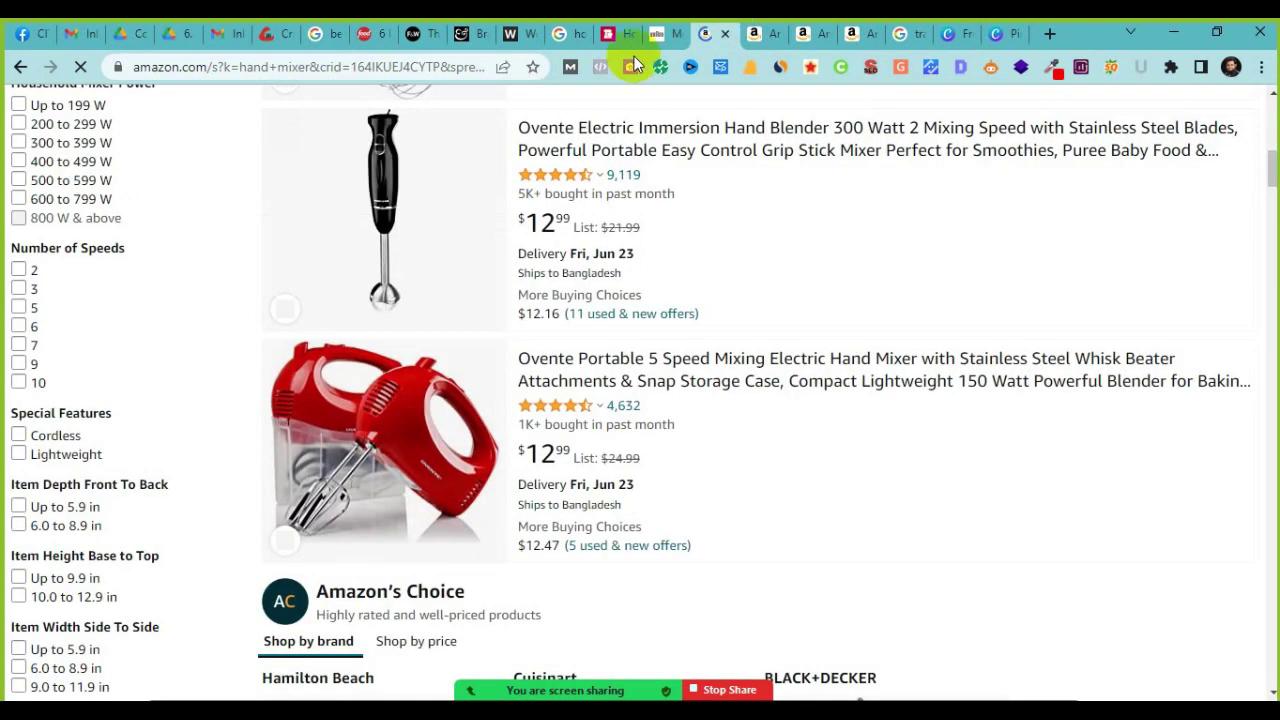
click(760, 35)
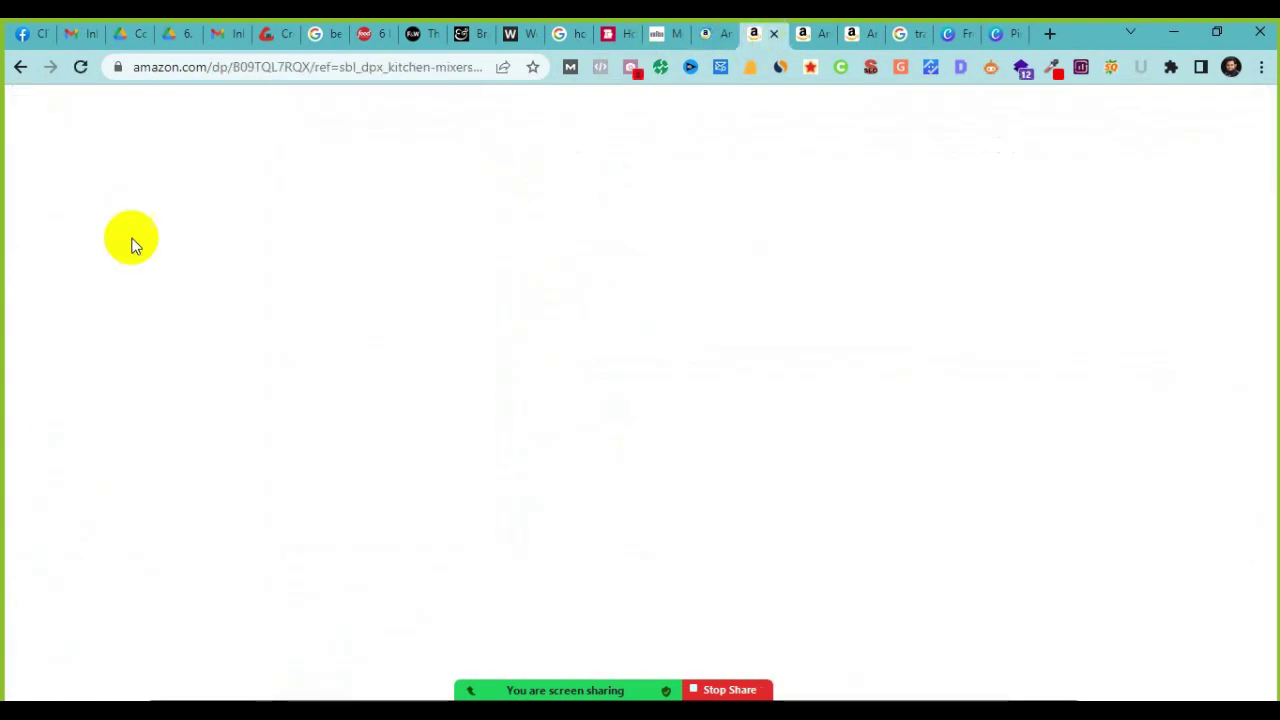
scroll(348, 574, down, 6)
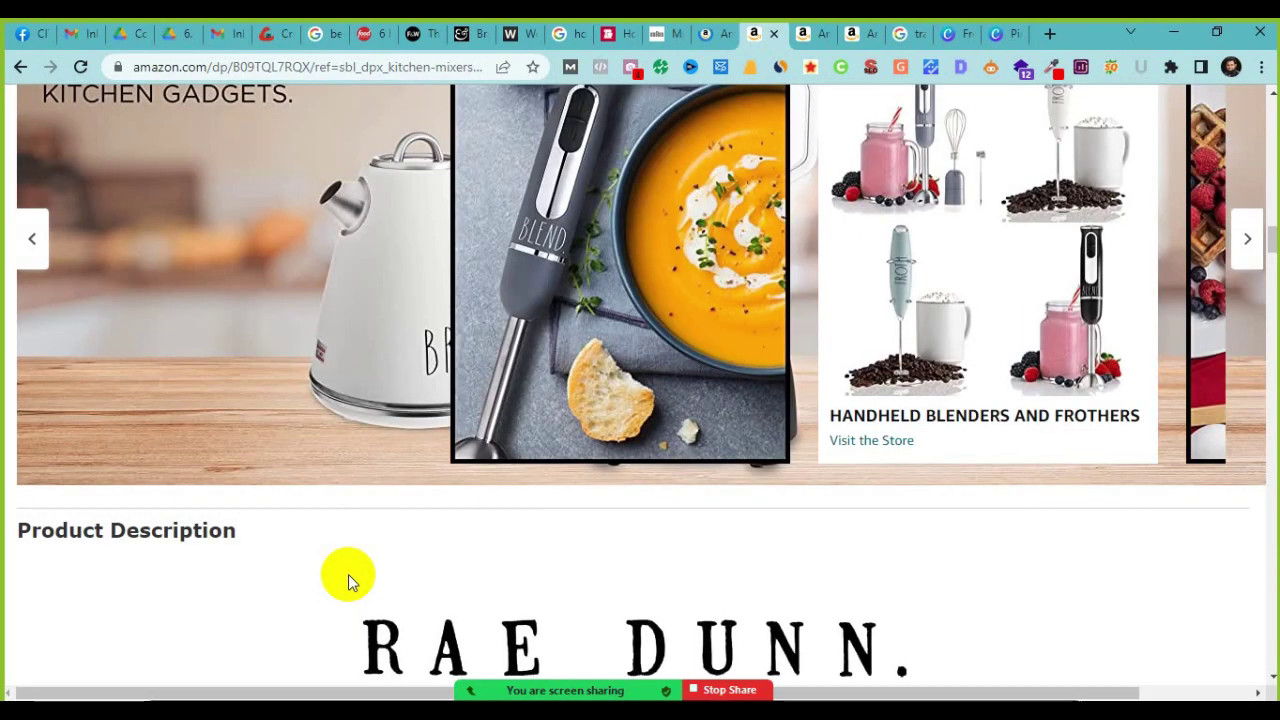
scroll(348, 574, down, 3)
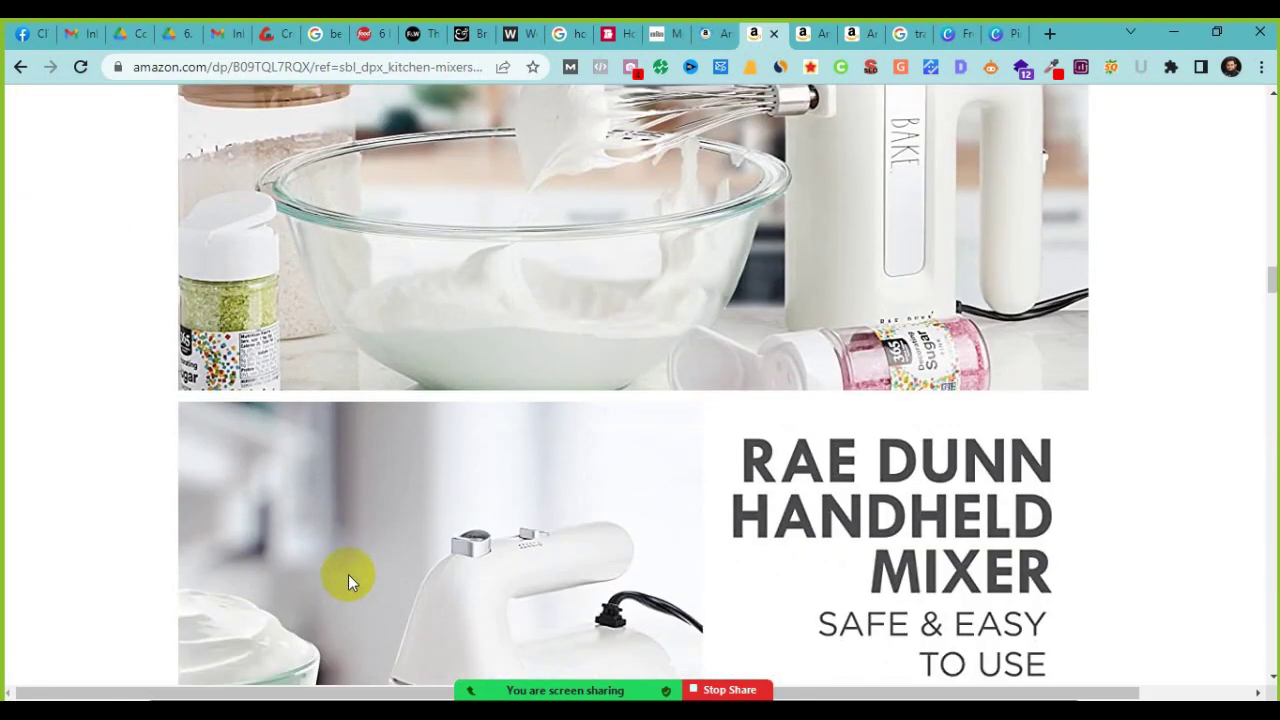
scroll(348, 574, up, 2)
scroll(348, 574, up, 1)
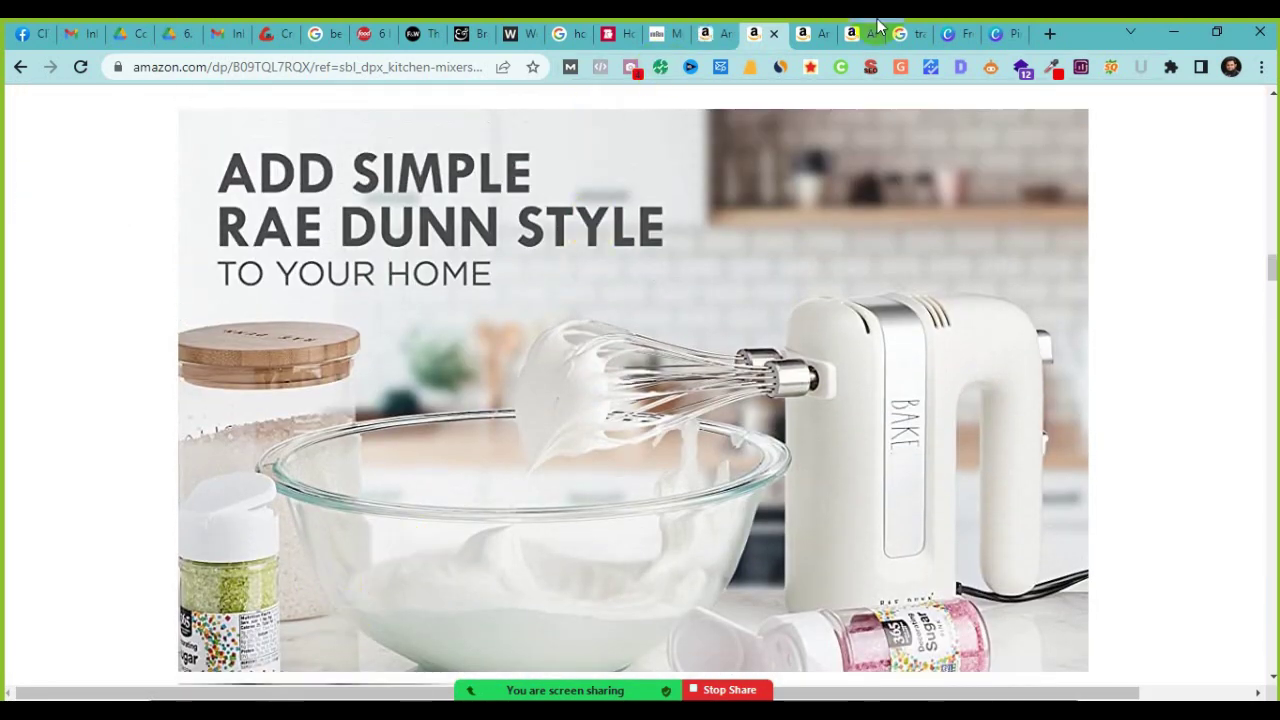
Step: Examine the gallery images and details of the Ovente Electric Immersion Hand Blender on its Amazon product page
click(806, 33)
scroll(297, 371, up, 10)
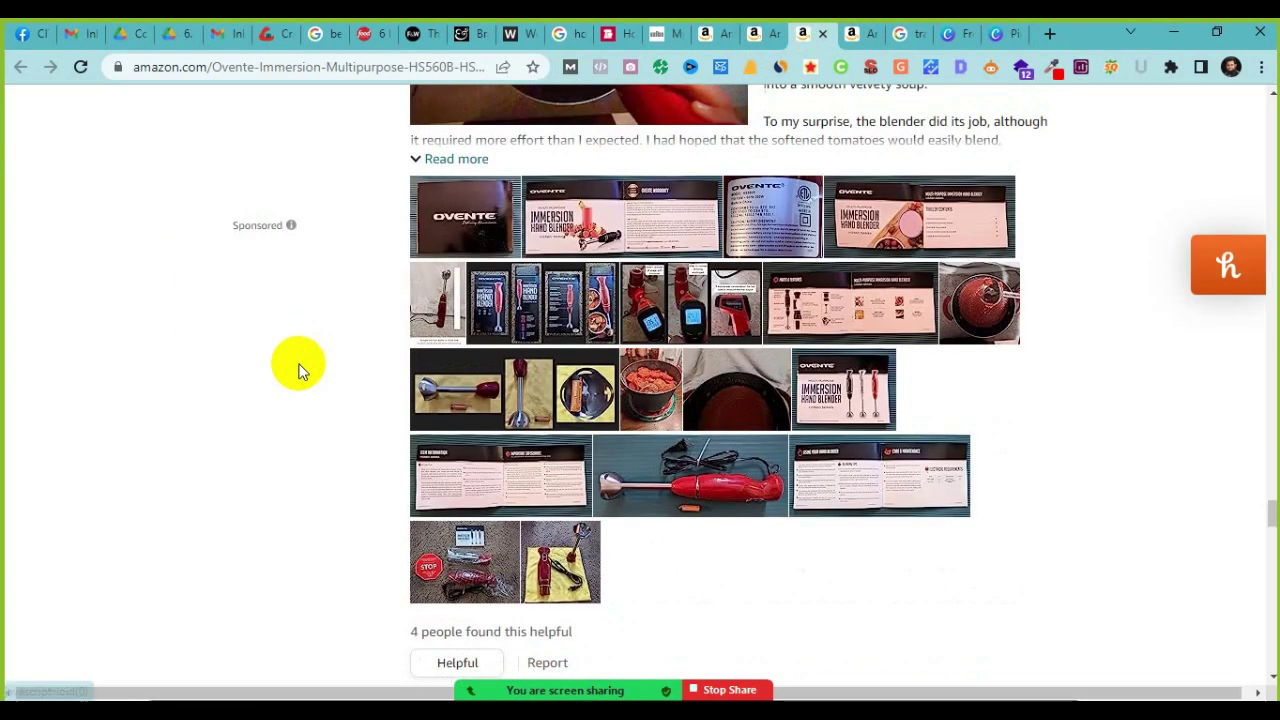
scroll(297, 371, up, 15)
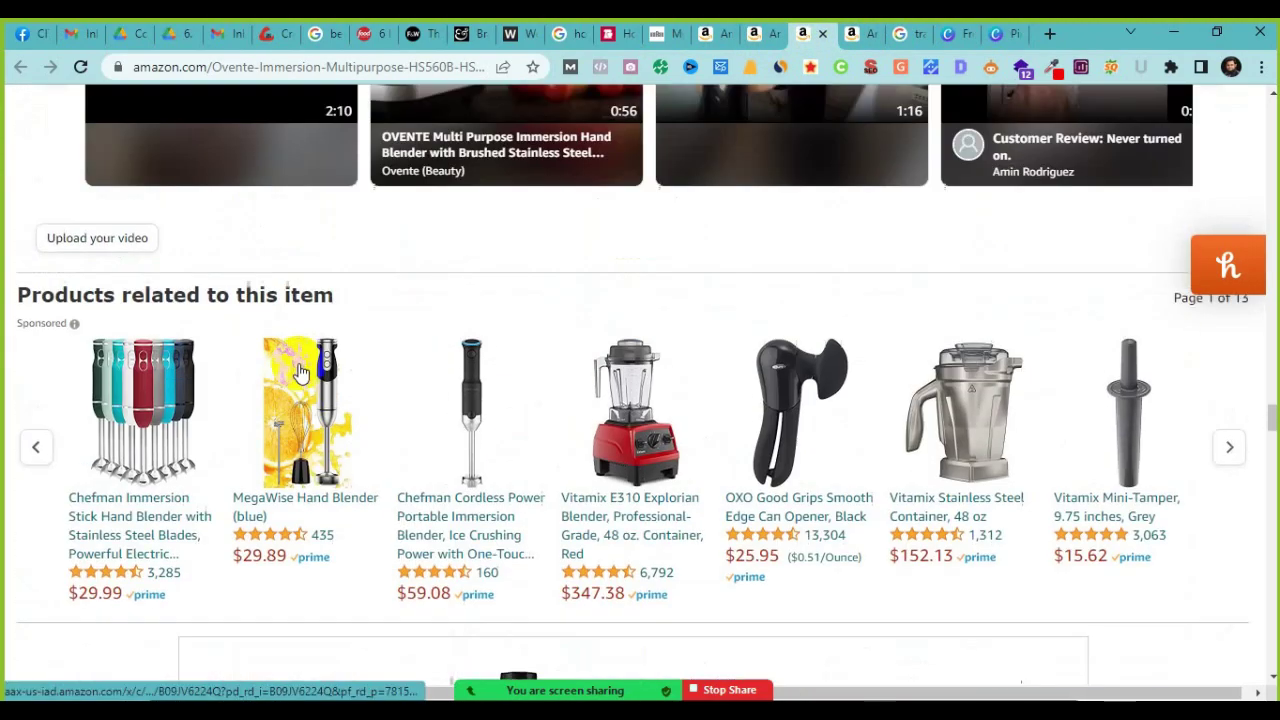
scroll(297, 371, up, 10)
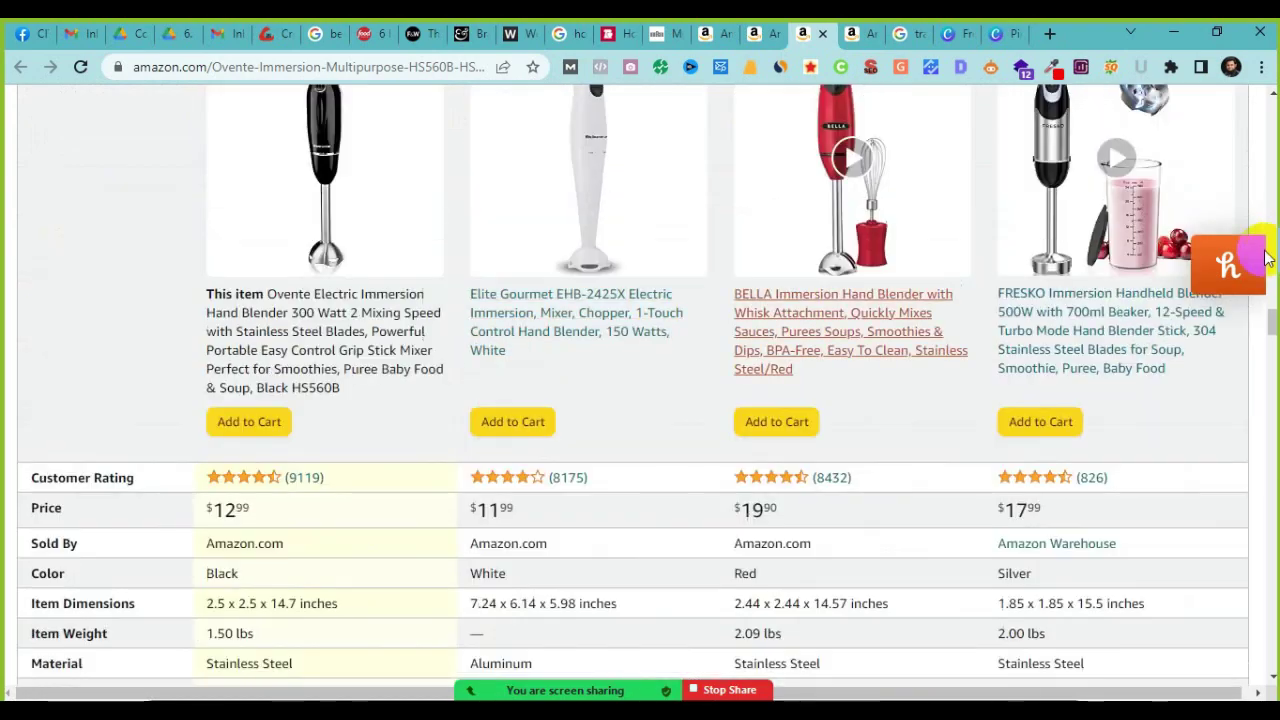
scroll(1275, 250, up, 1)
drag(1275, 250, 1262, 100)
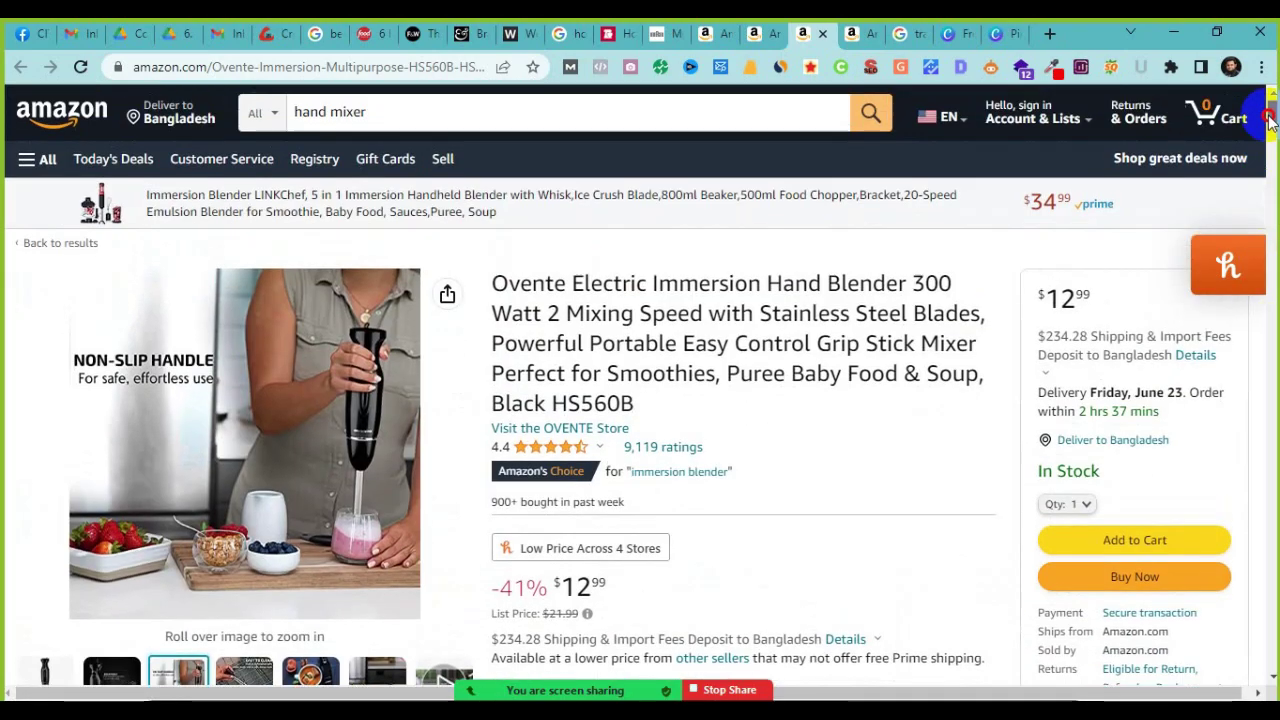
scroll(265, 483, down, 1)
mouse_move(265, 483)
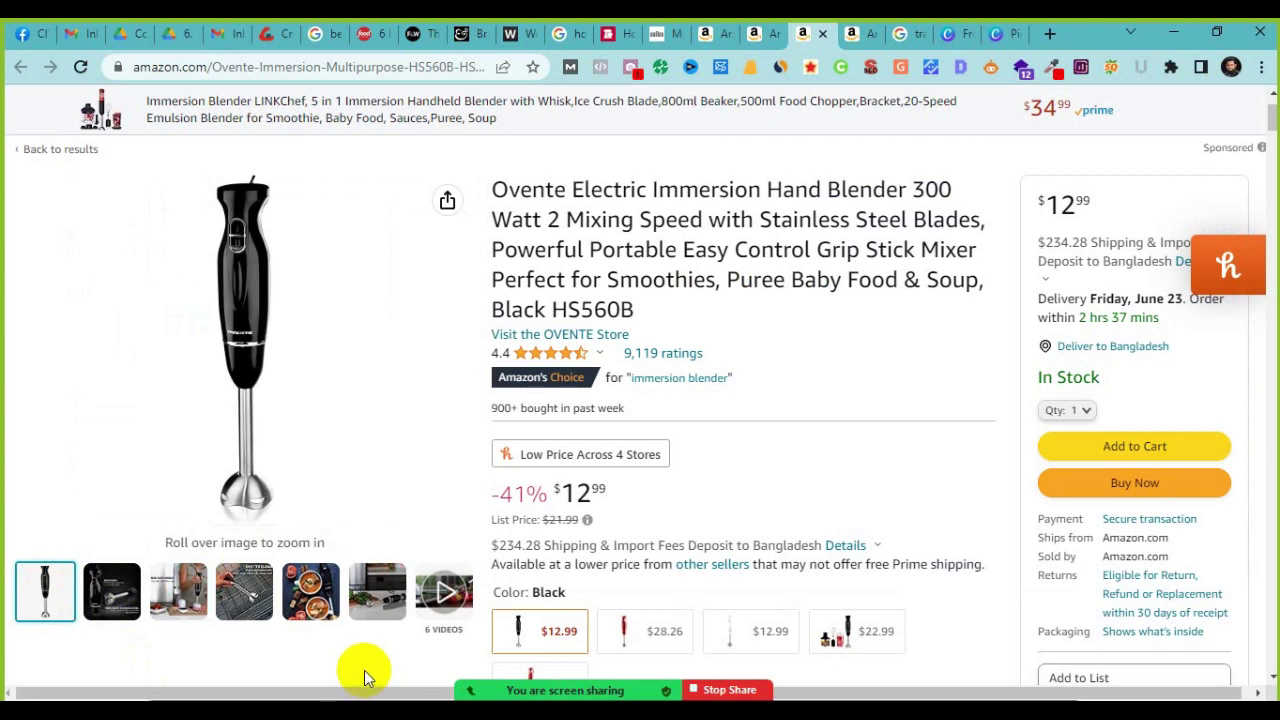
scroll(365, 677, down, 1)
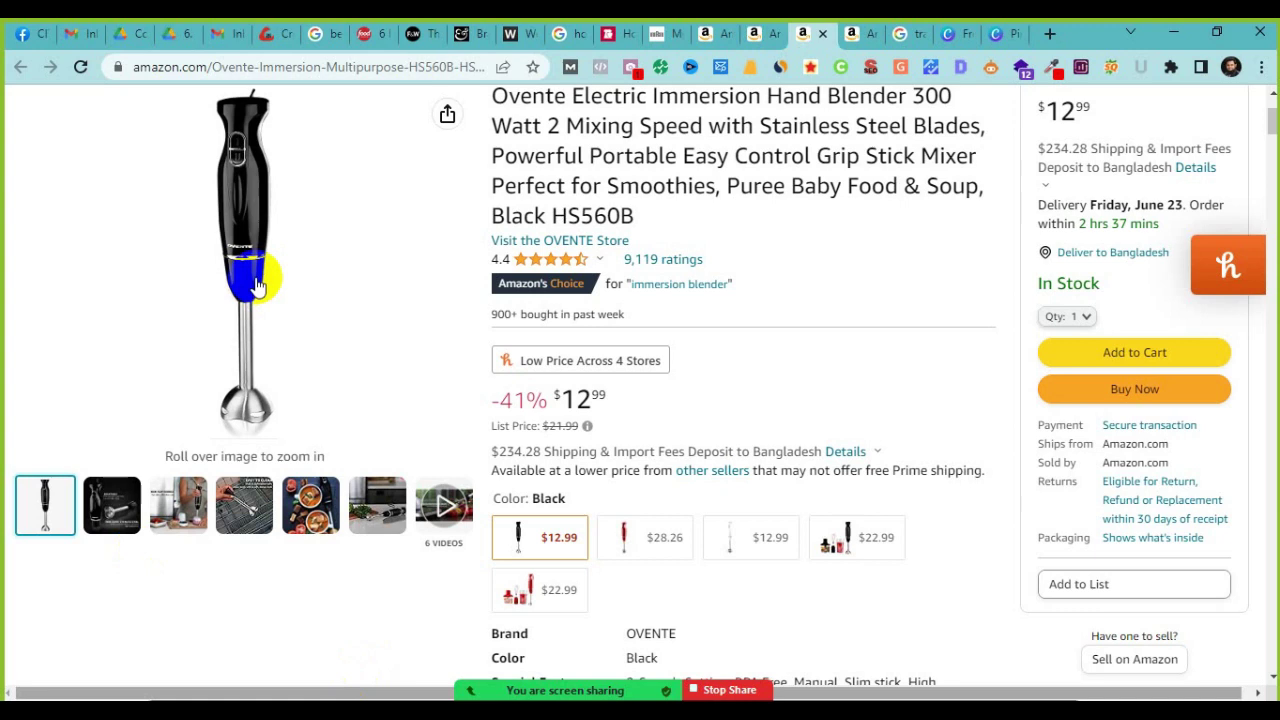
mouse_move(263, 277)
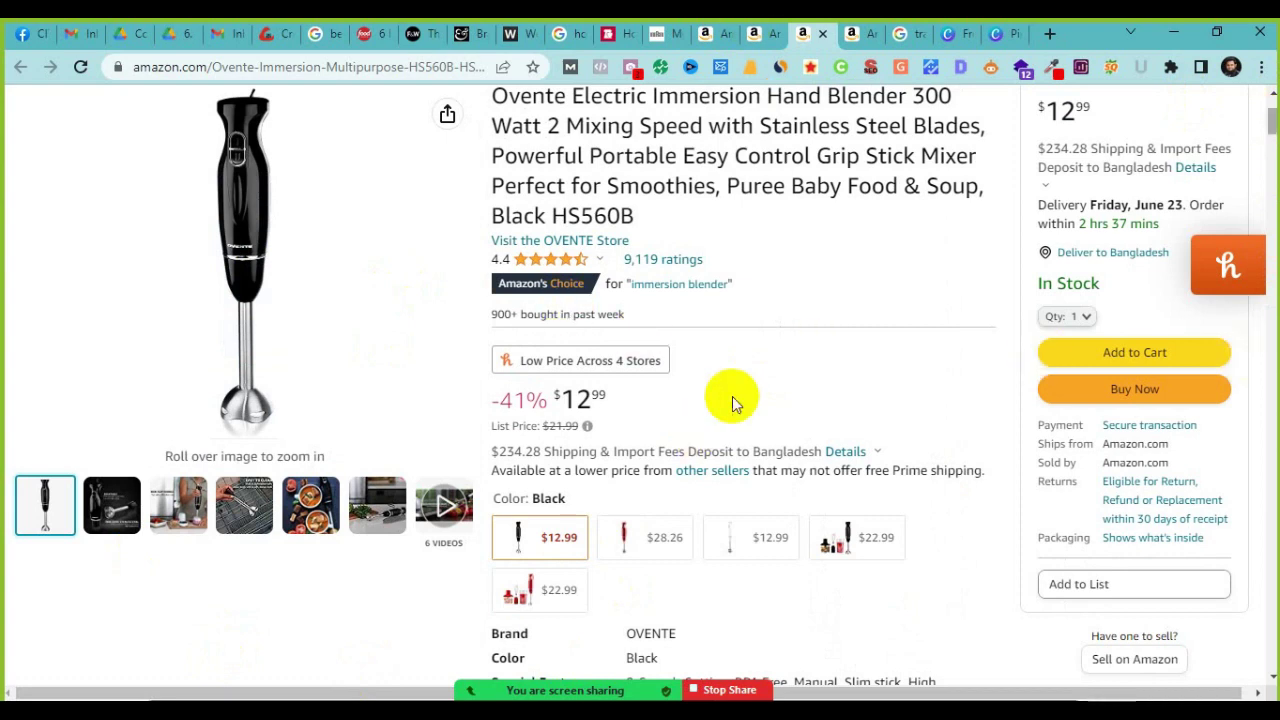
scroll(734, 398, up, 2)
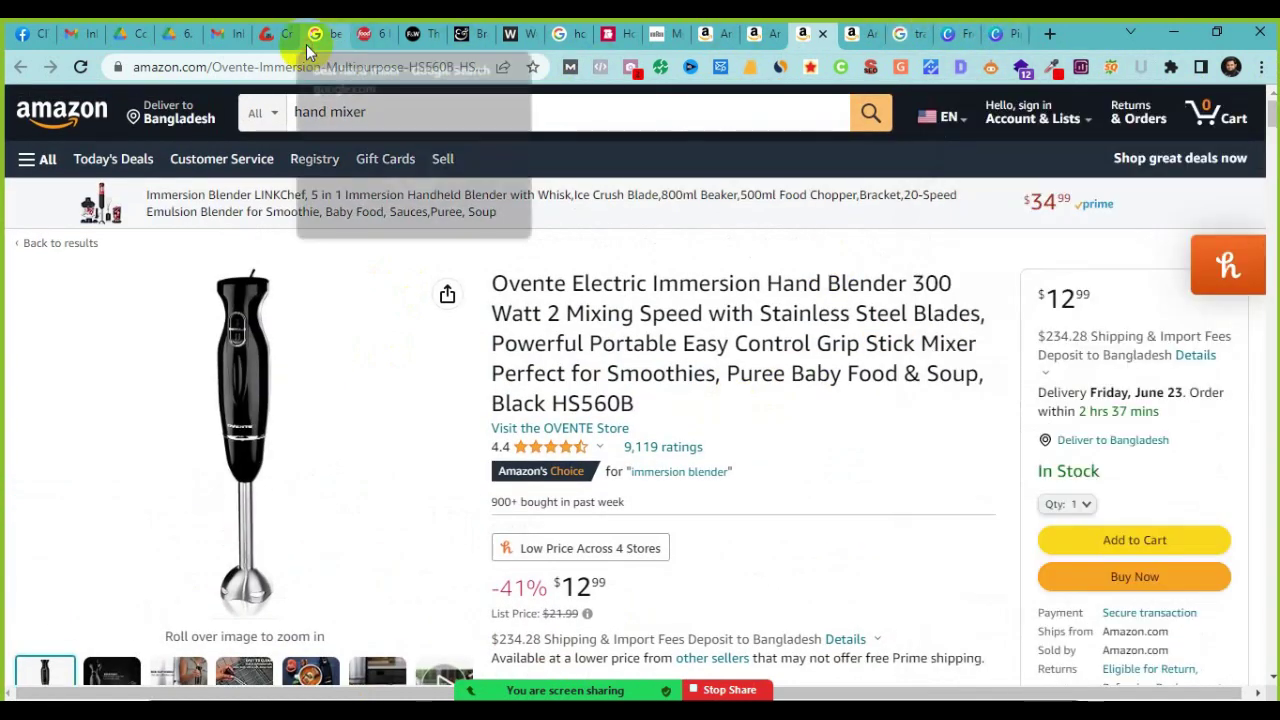
Step: Switch to the Content Writing document in Word and copy "Hemmingway app" from the "Make content easy to read" item
click(306, 44)
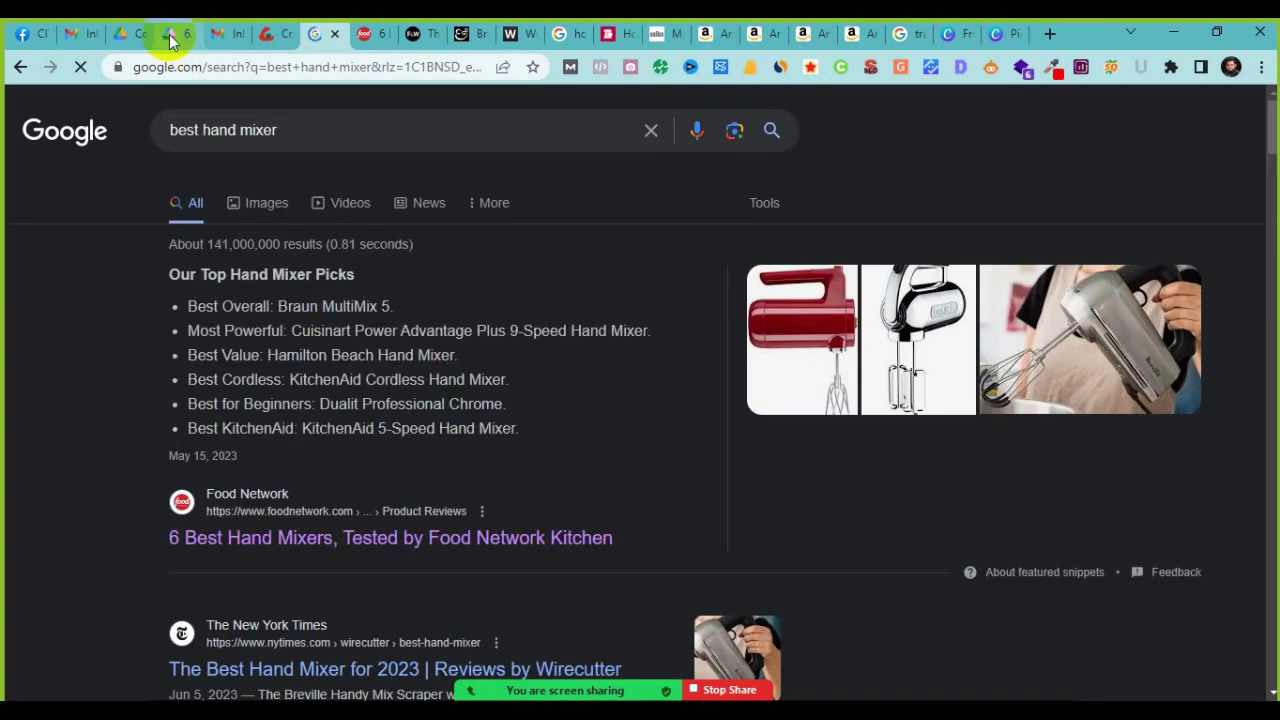
click(994, 663)
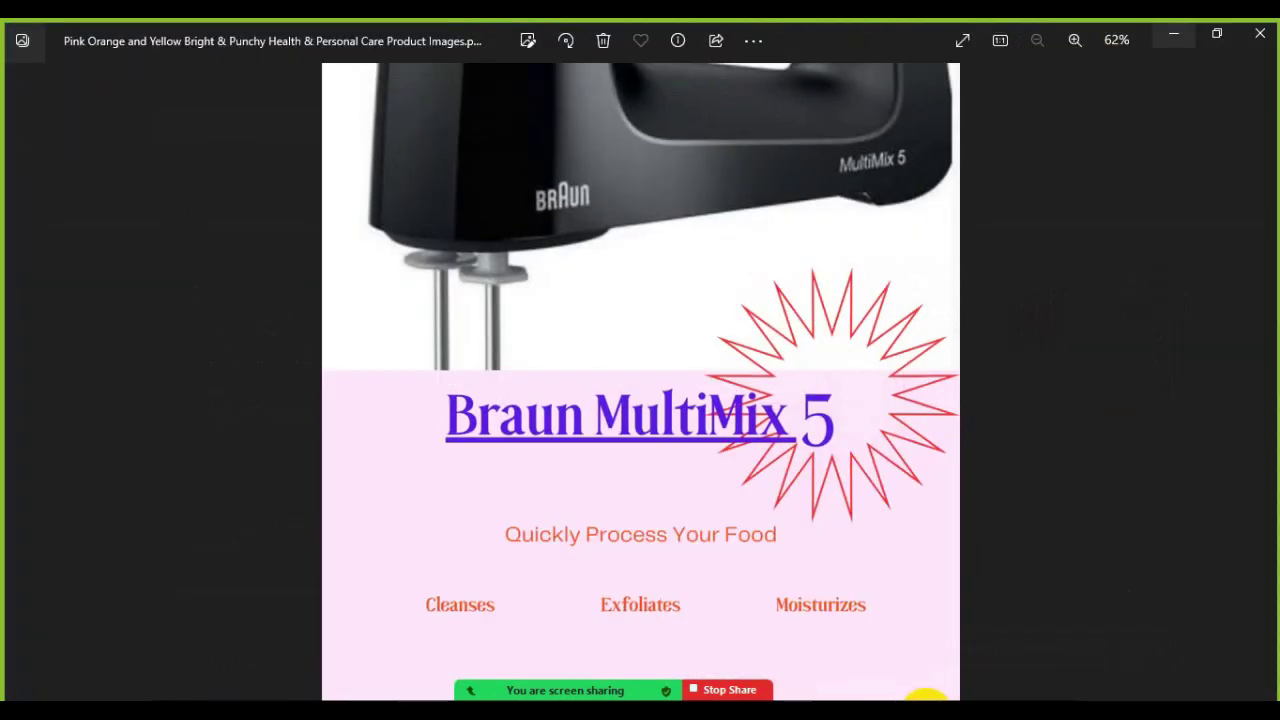
key(alt+Tab)
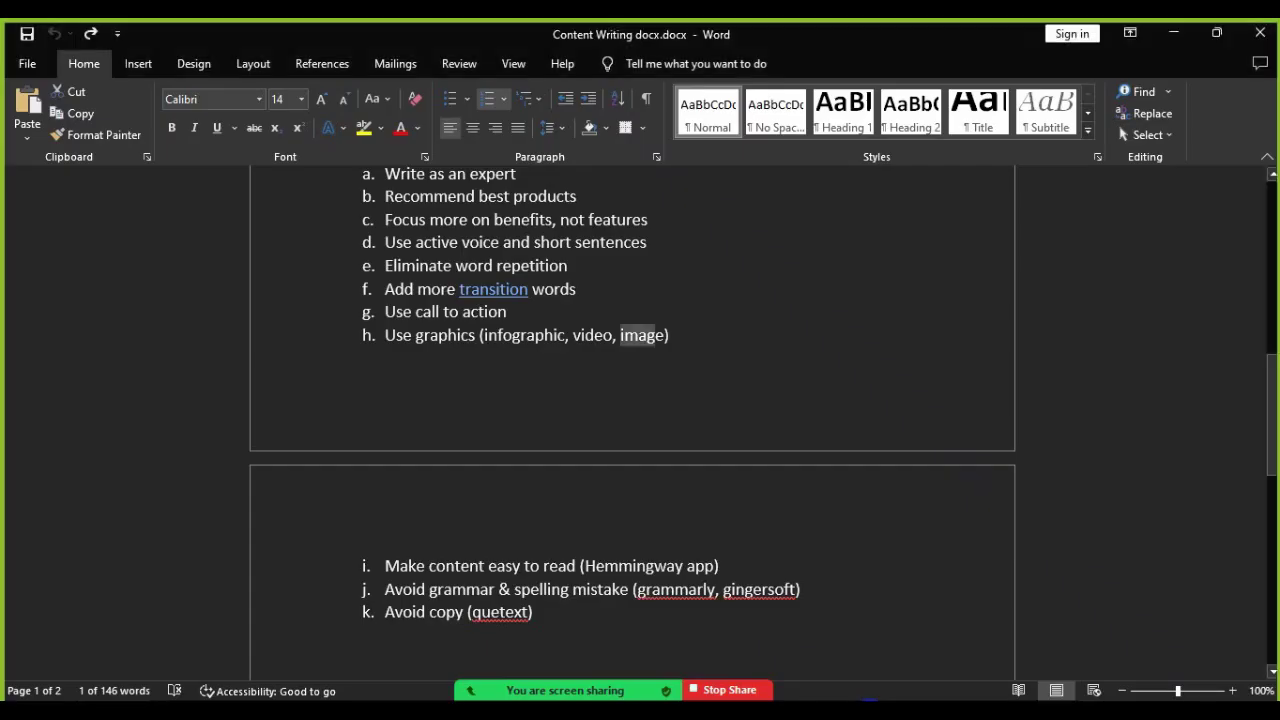
scroll(421, 588, down, 1)
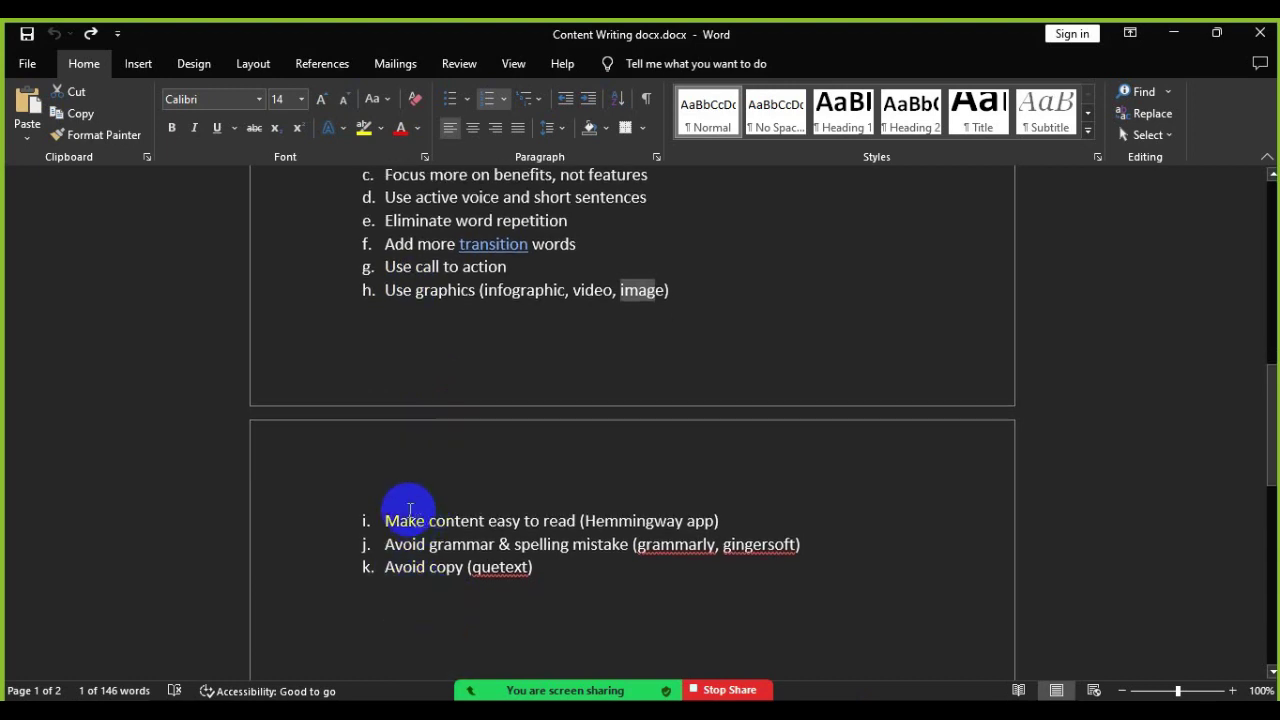
drag(371, 523, 712, 519)
key(ctrl+c)
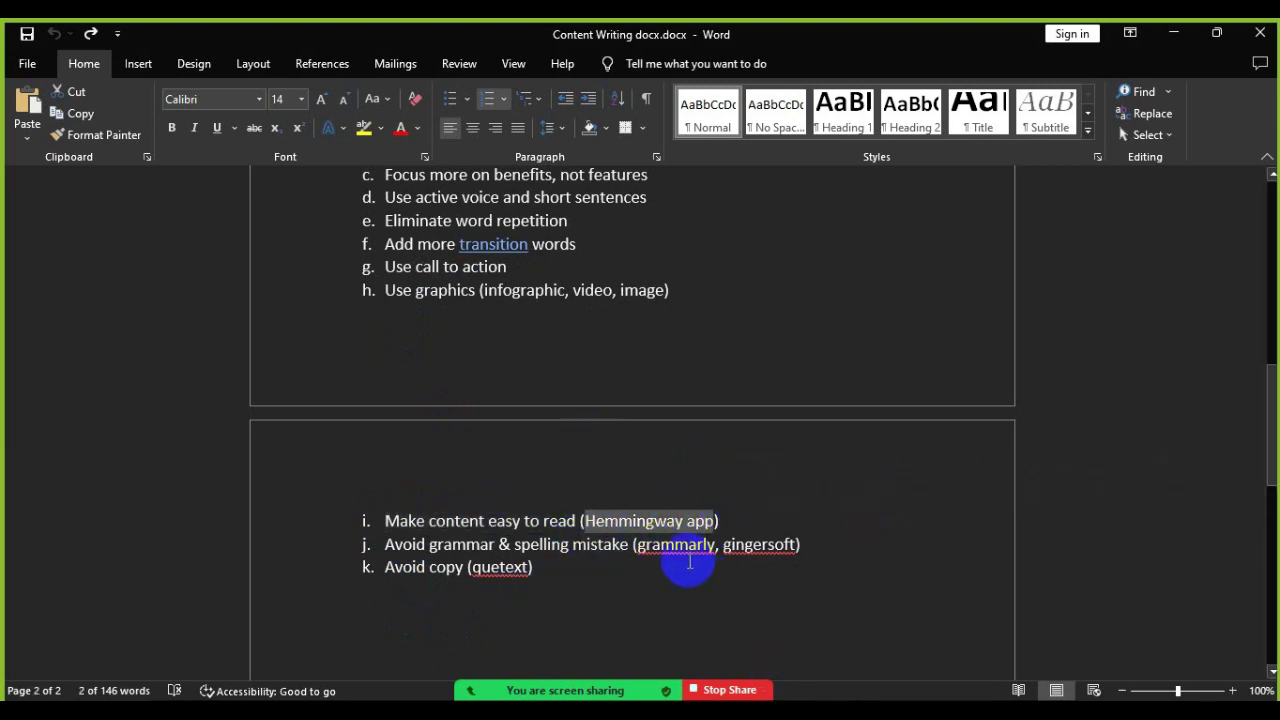
Step: Search Google for the copied "Hemmingway app" in a new browser page and open the Hemingway Editor website
click(810, 712)
click(1050, 36)
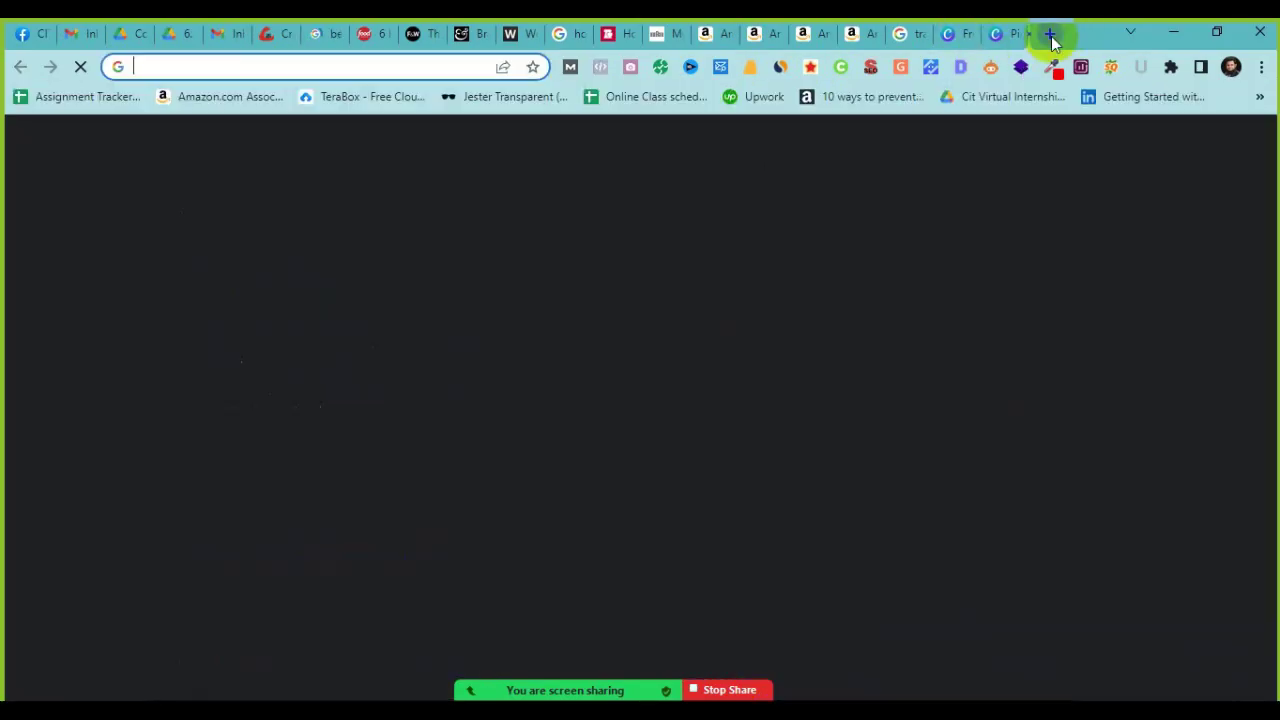
key(ctrl+v)
key(Return)
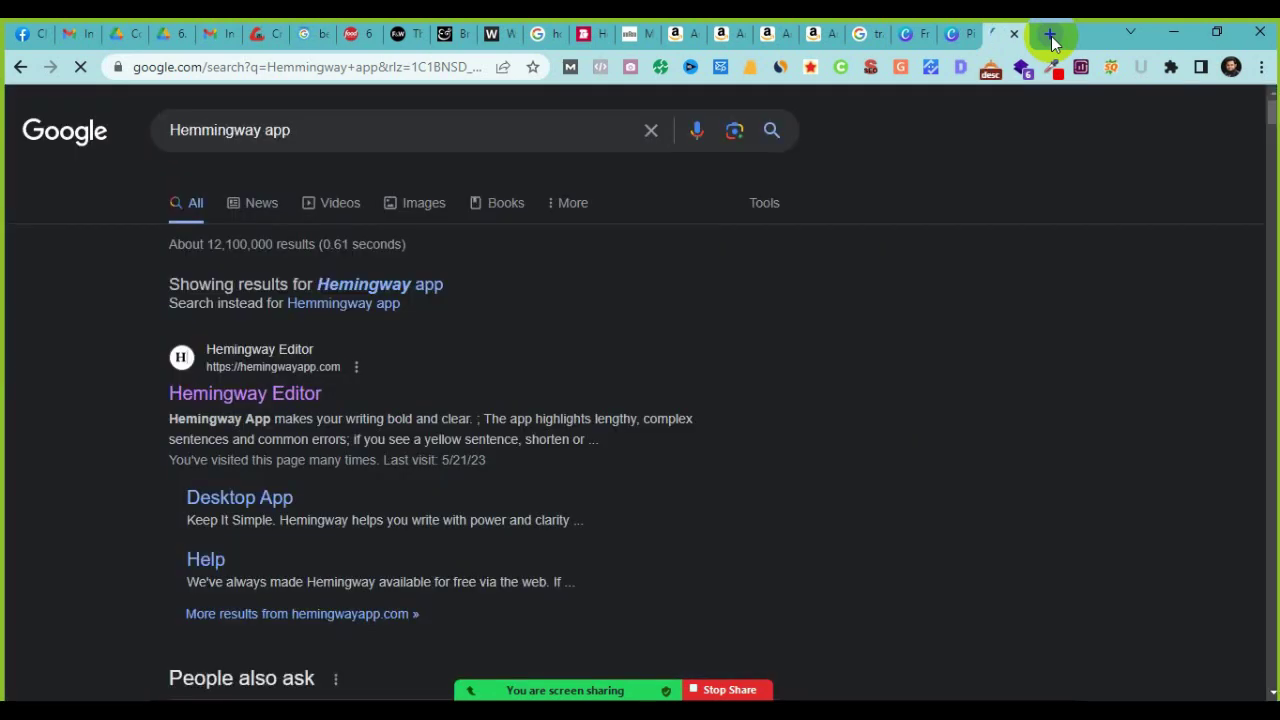
click(253, 401)
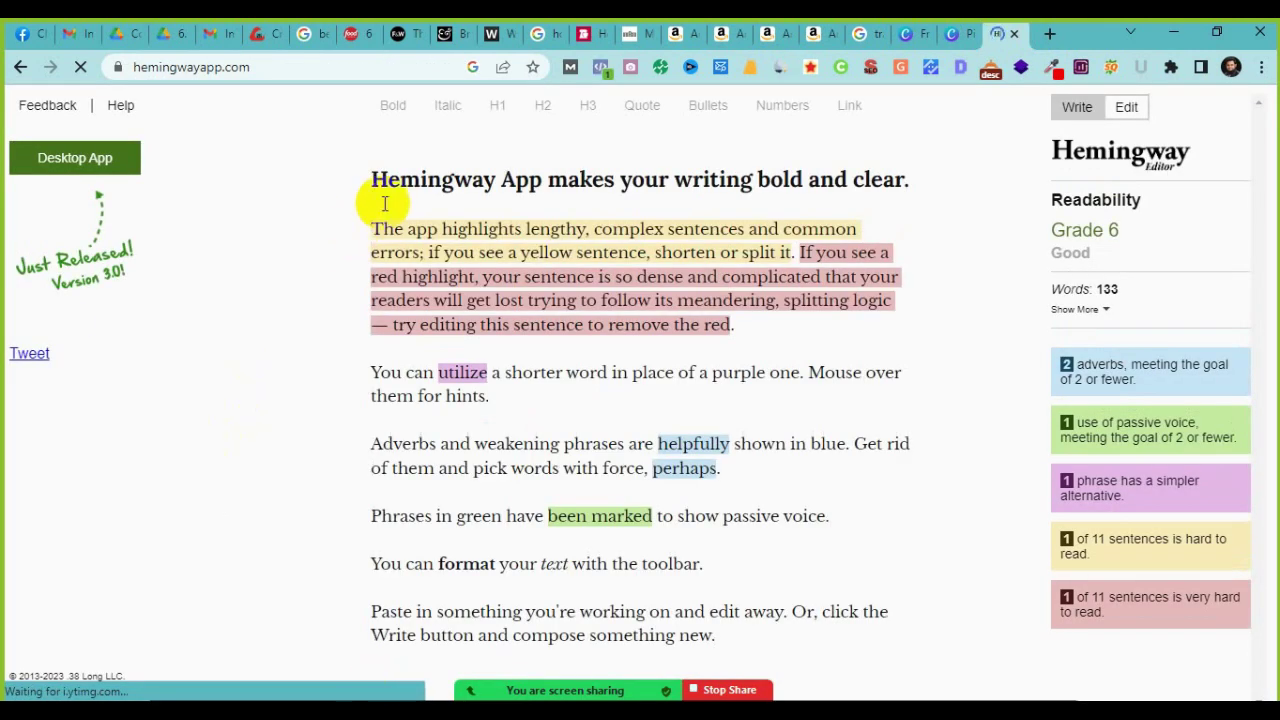
Step: Delete all the sample text in the Hemingway Editor and admit the waiting participant to the meeting
drag(380, 180, 1023, 634)
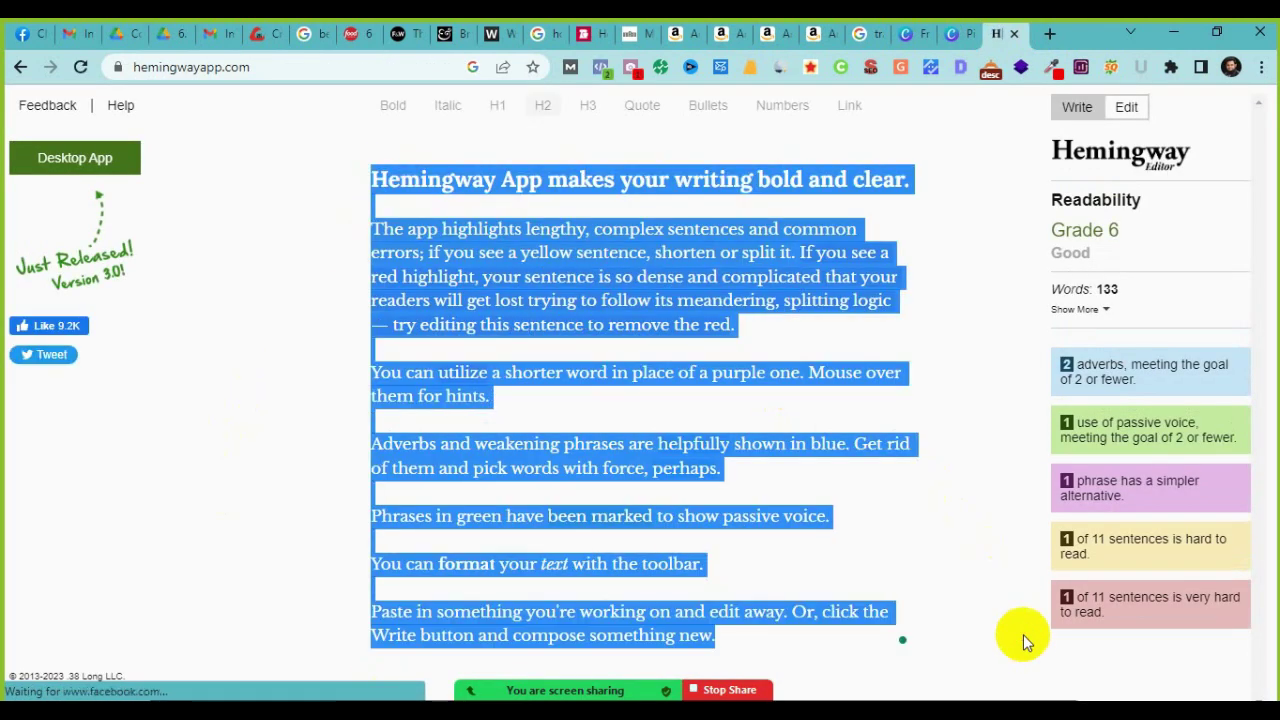
key(BackSpace)
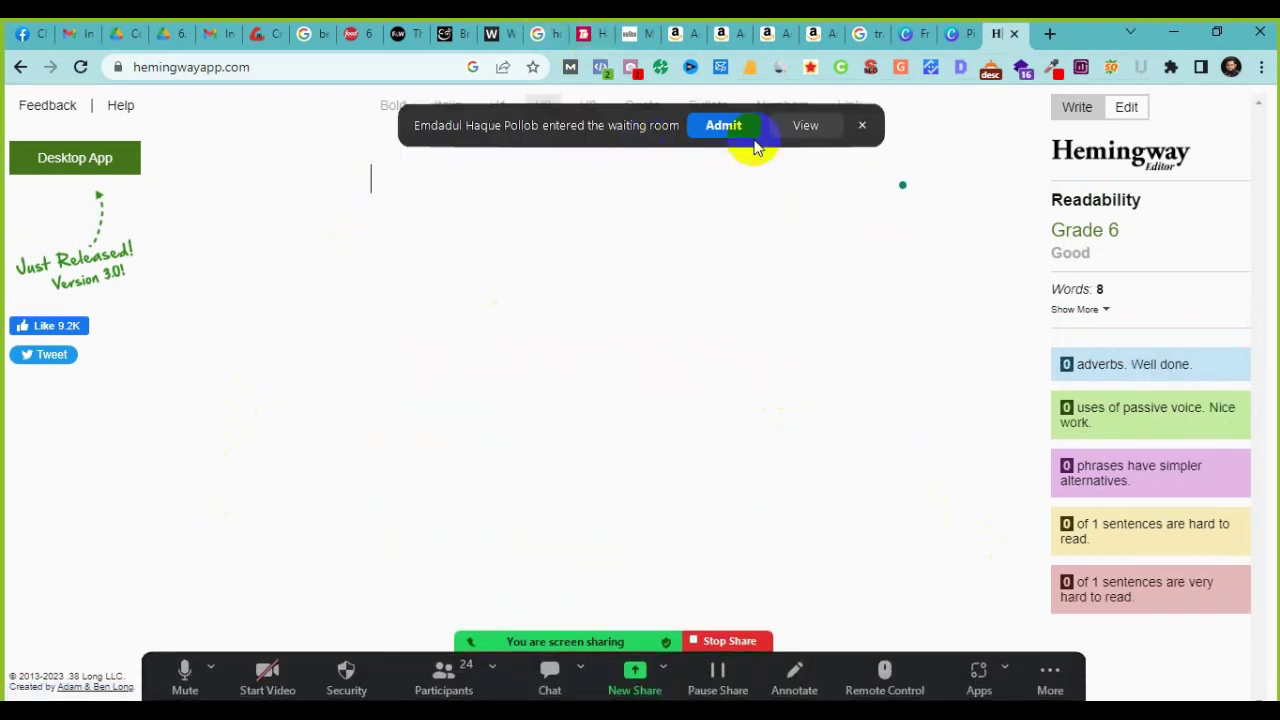
click(748, 130)
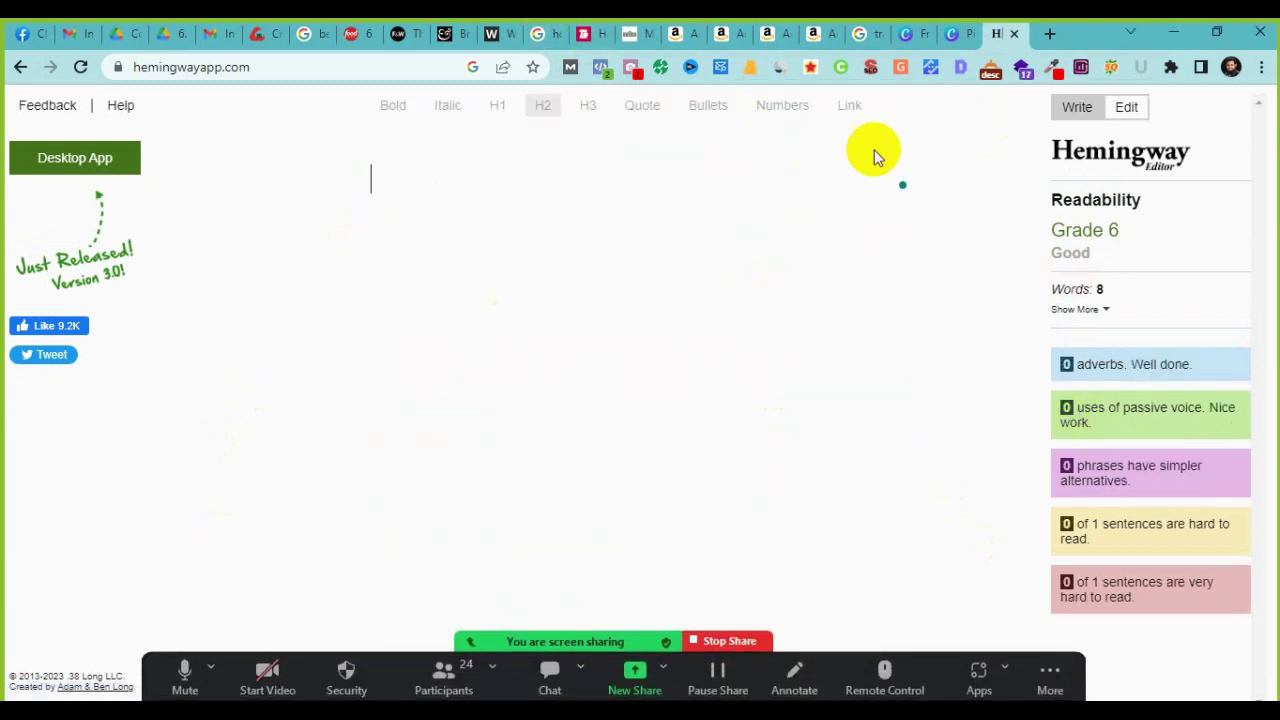
Step: Copy the Braun MultiMix 5 review paragraph from the Food Network article and paste it into the Hemingway Editor
click(343, 37)
drag(183, 310, 495, 511)
key(ctrl+c)
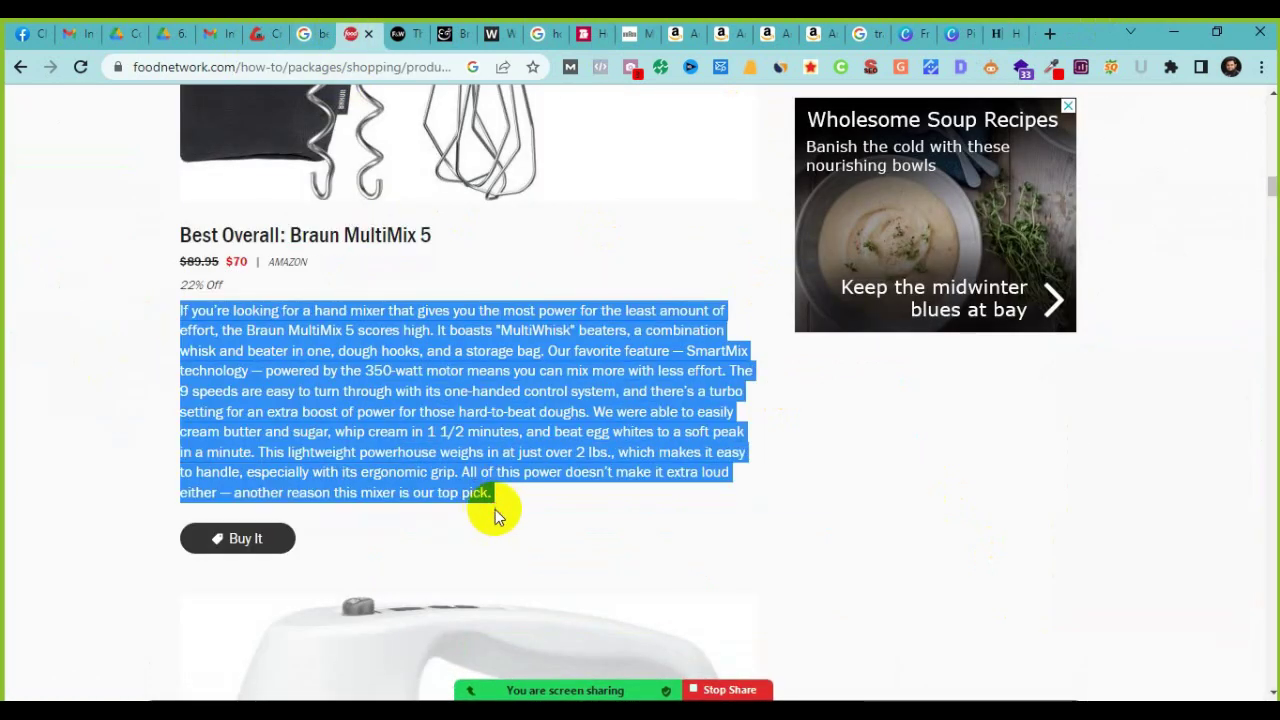
click(1000, 34)
key(ctrl+v)
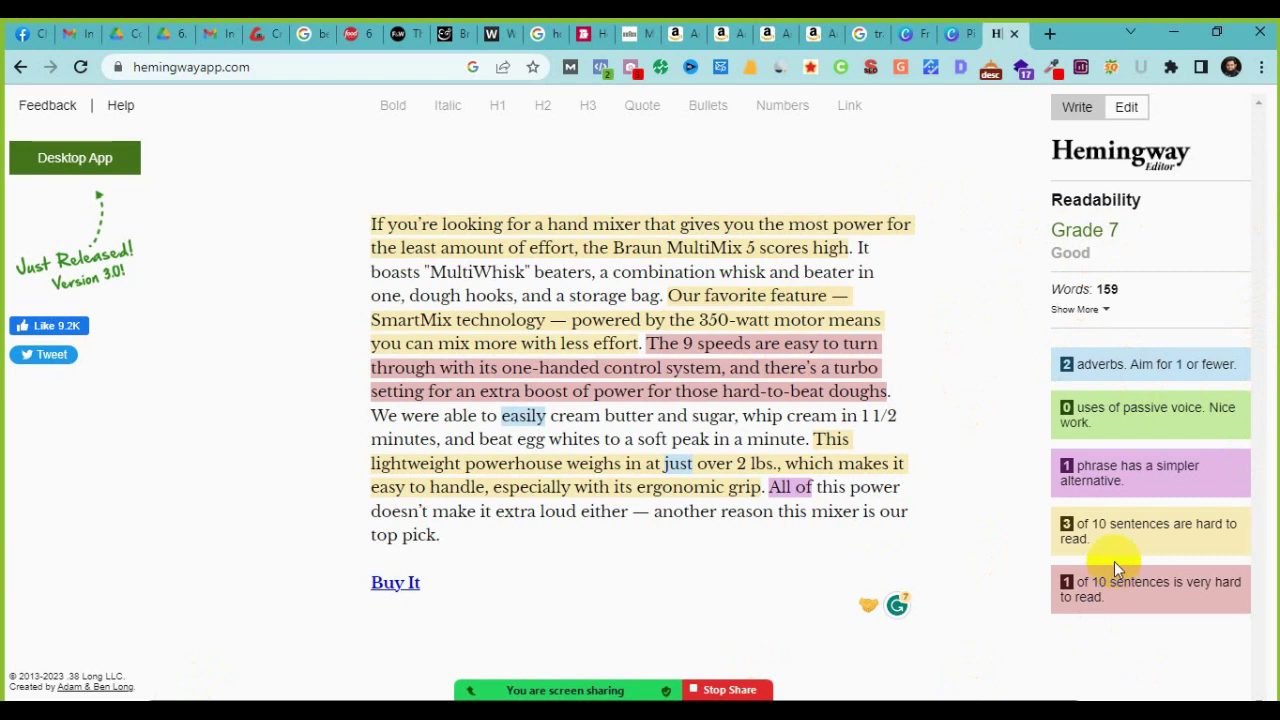
Step: Collapse the meeting's participant video panel and switch to the Content Writing document in Word
click(1132, 234)
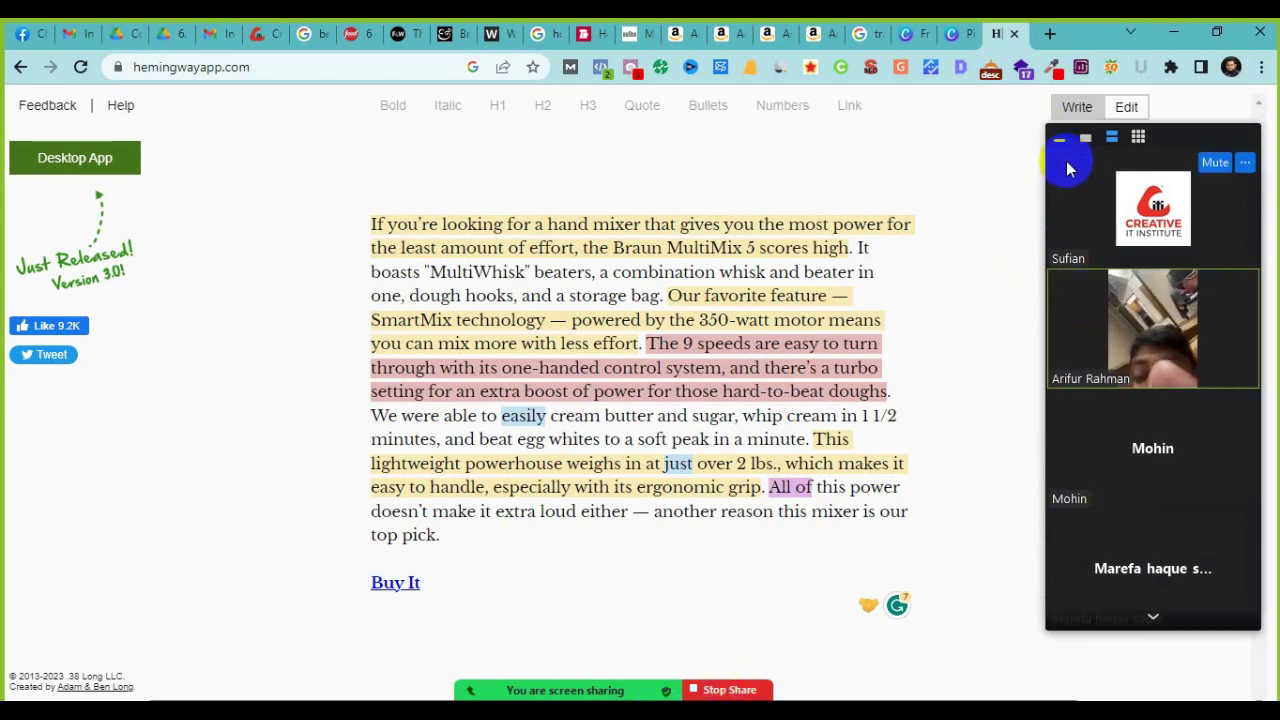
click(1057, 137)
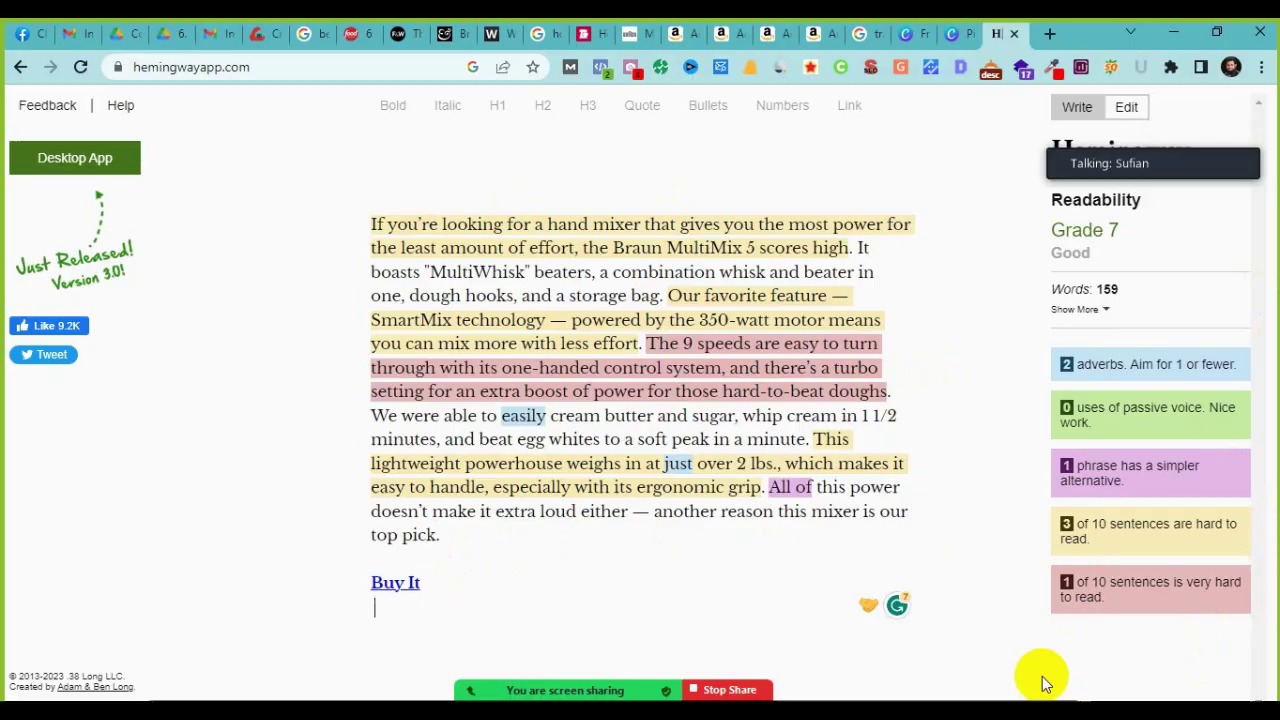
click(890, 700)
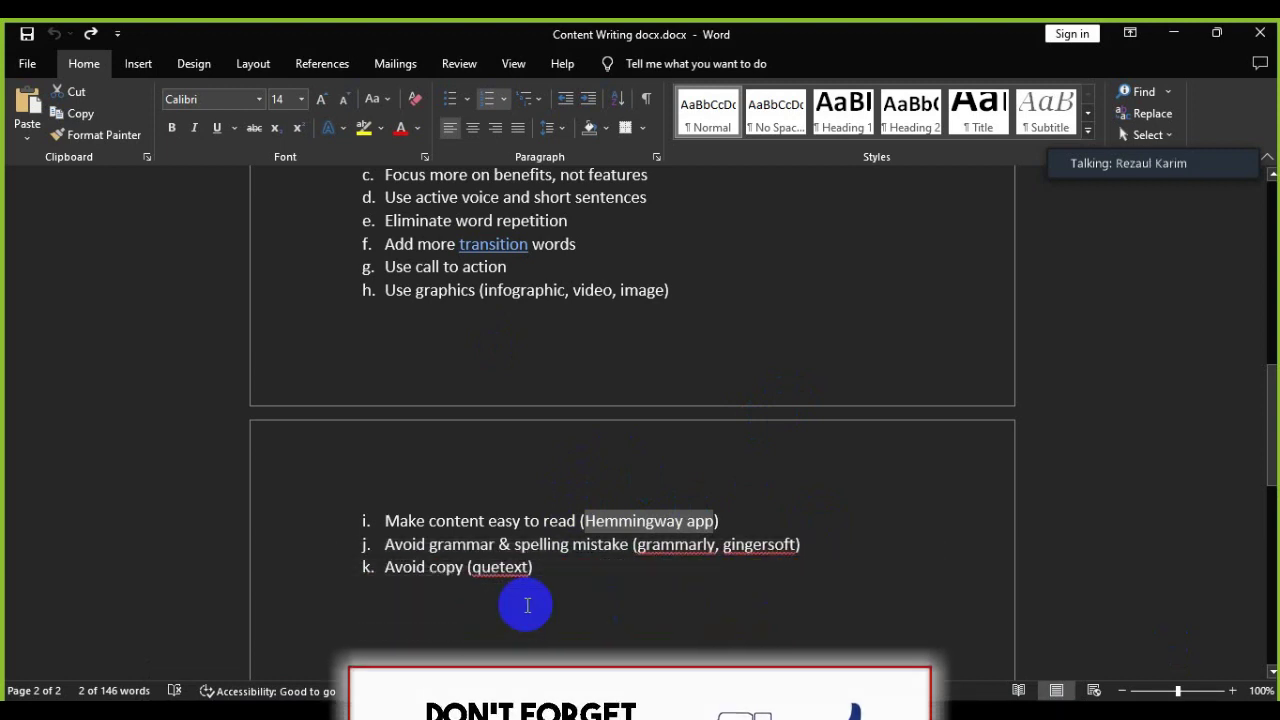
Step: Highlight the checklist items on avoiding grammar and spelling mistakes and avoiding copy, including the grammarly and quetext tool names
double_click(405, 544)
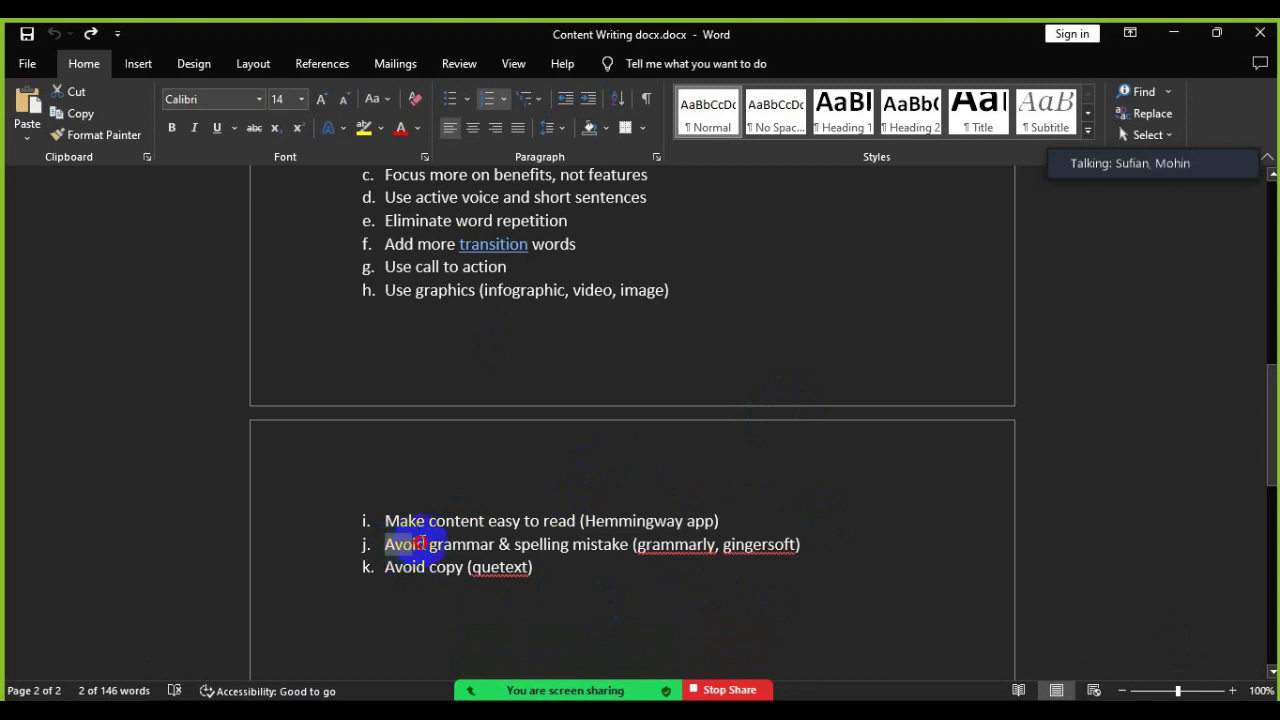
drag(424, 543, 606, 543)
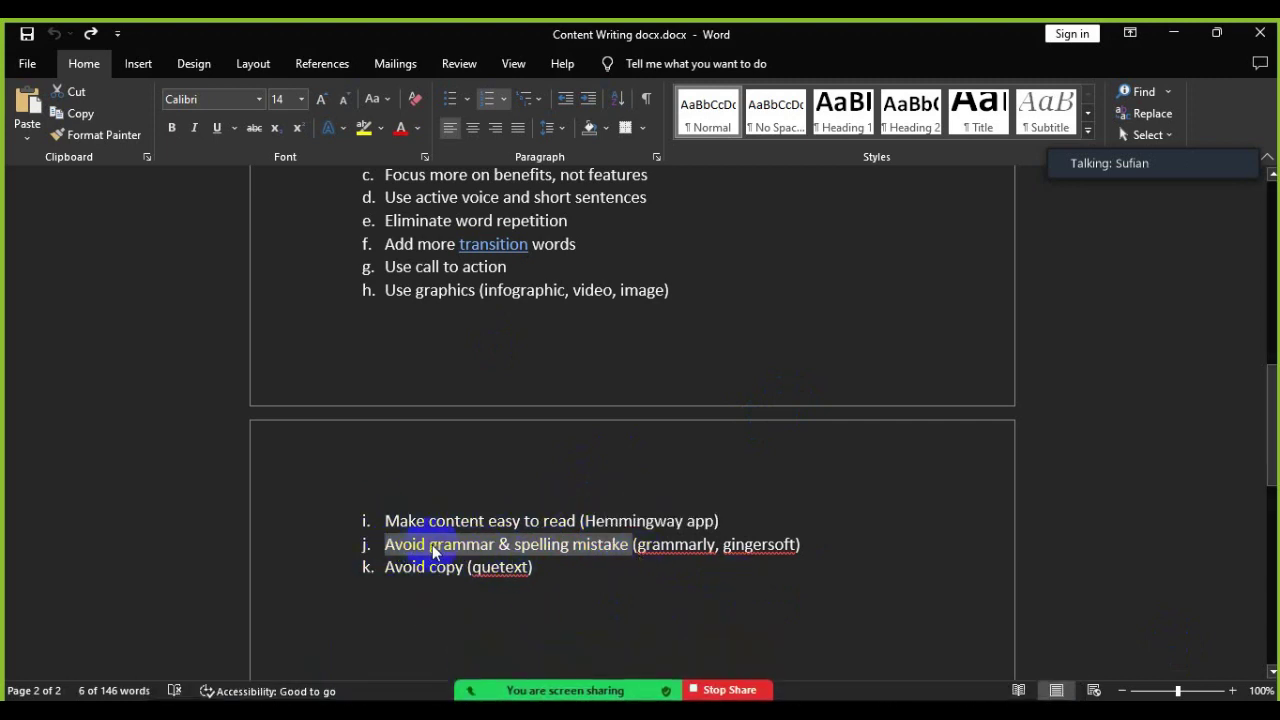
click(436, 545)
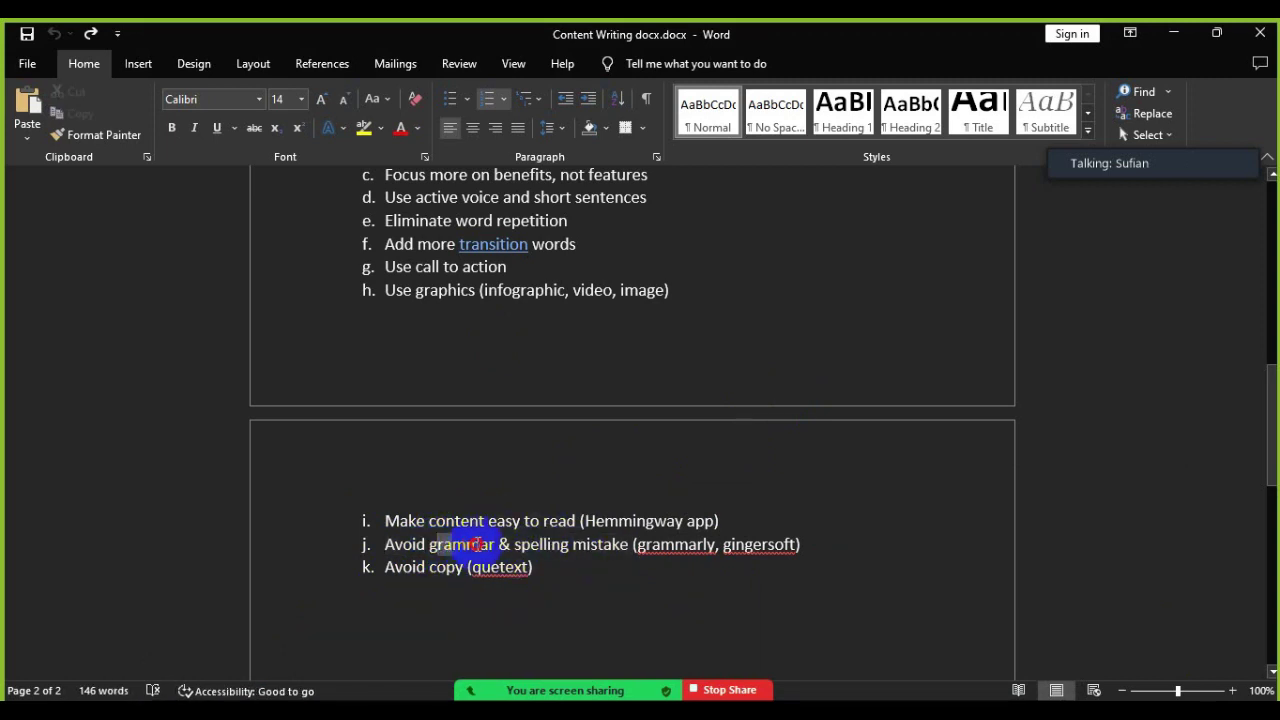
double_click(560, 545)
double_click(570, 545)
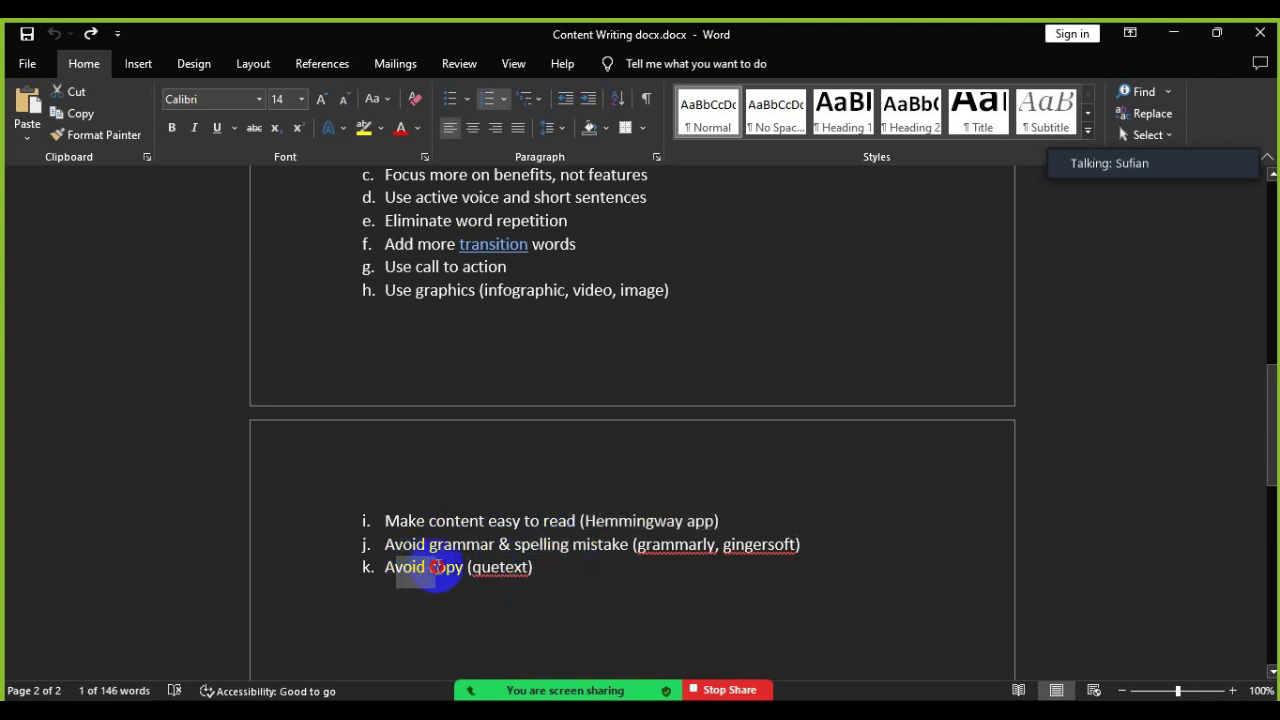
drag(385, 567, 437, 572)
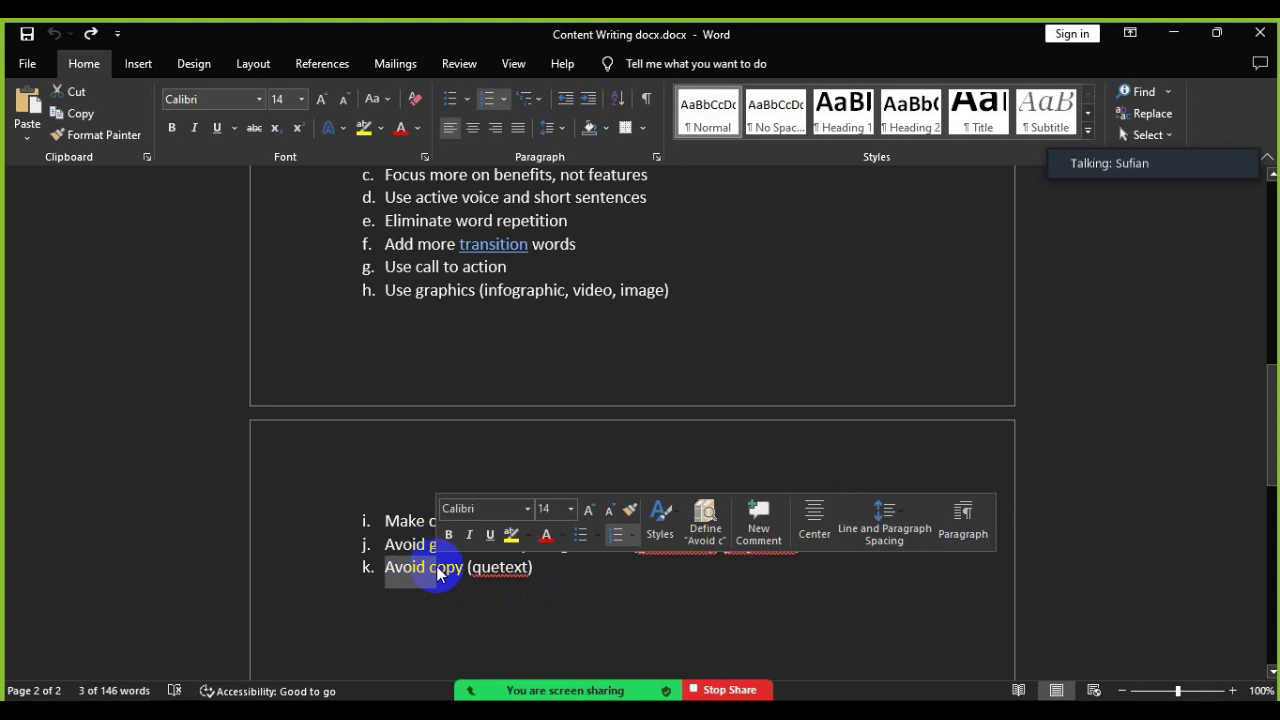
click(456, 568)
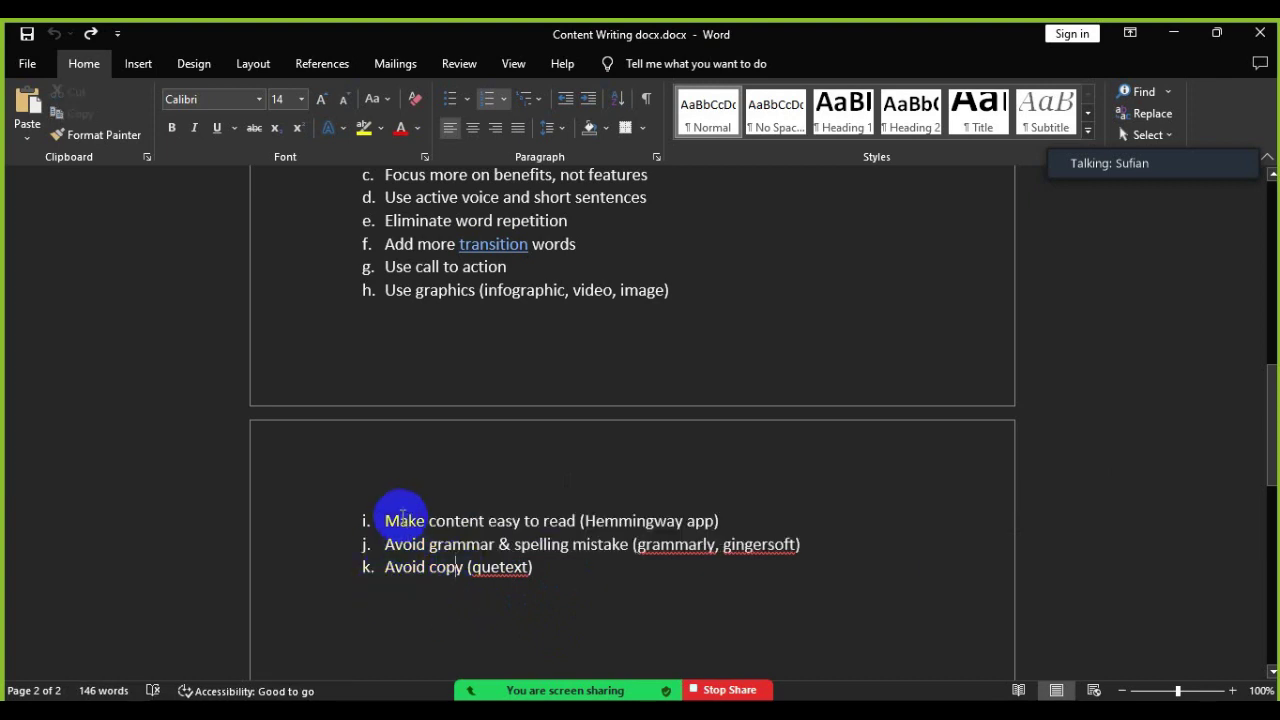
drag(638, 548, 697, 552)
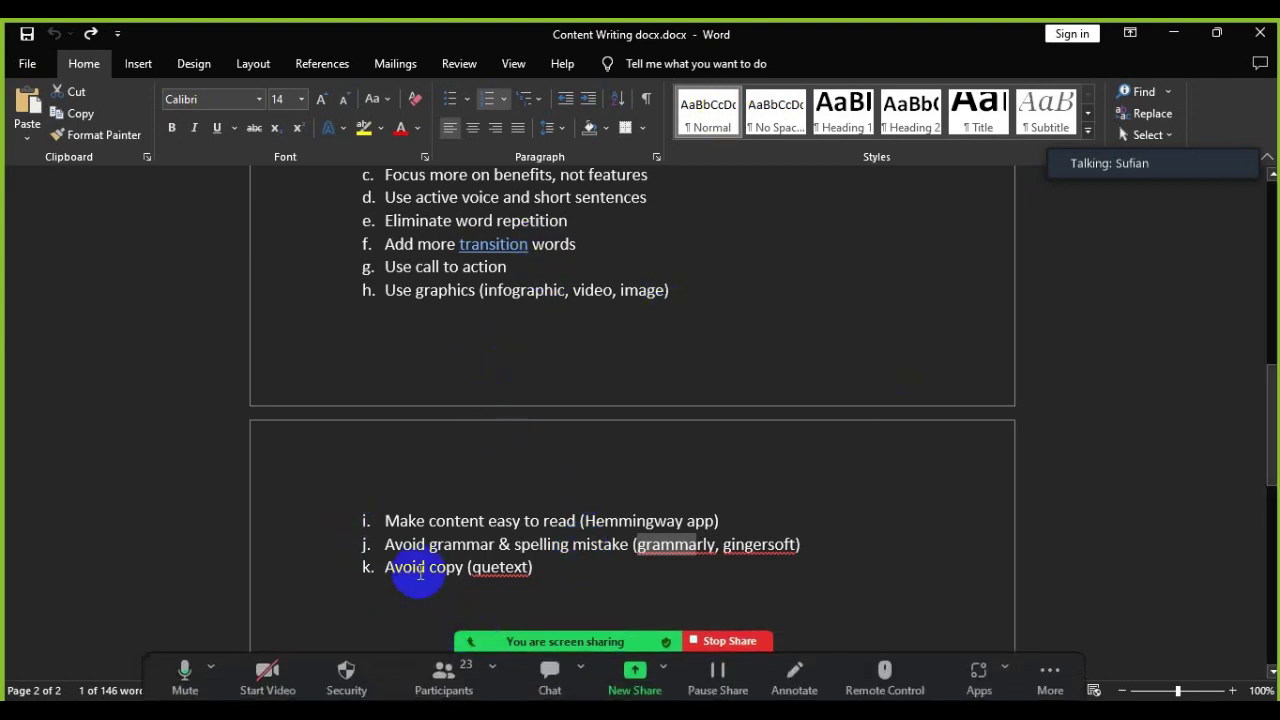
drag(385, 568, 537, 574)
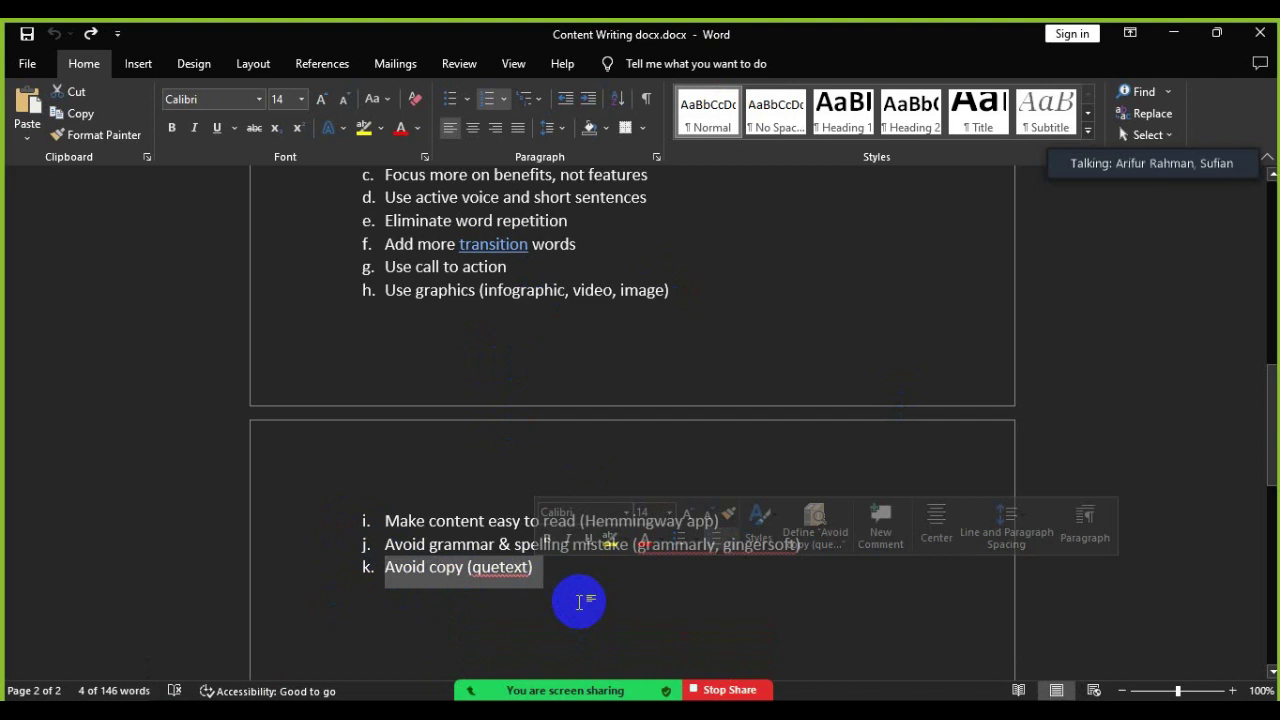
scroll(707, 640, down, 3)
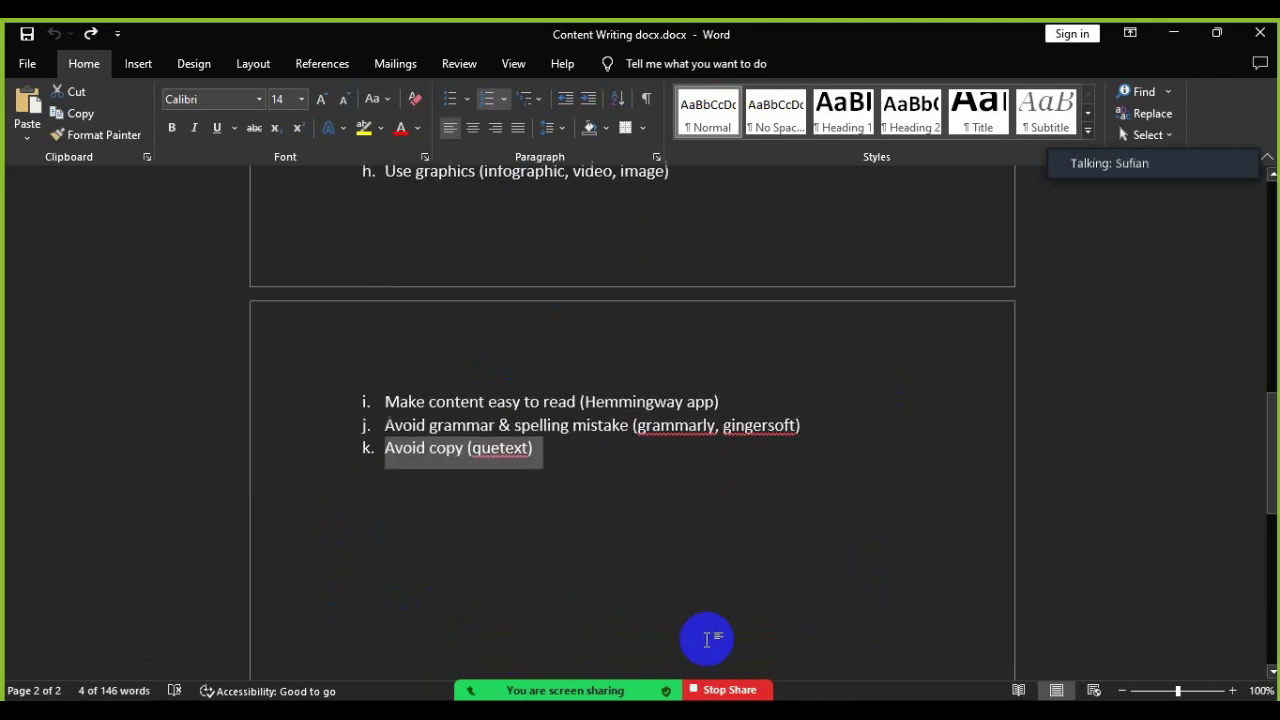
Step: Switch to the browser, look up "quetext" in a new page and open the site's plagiarism checker
key(alt+Tab)
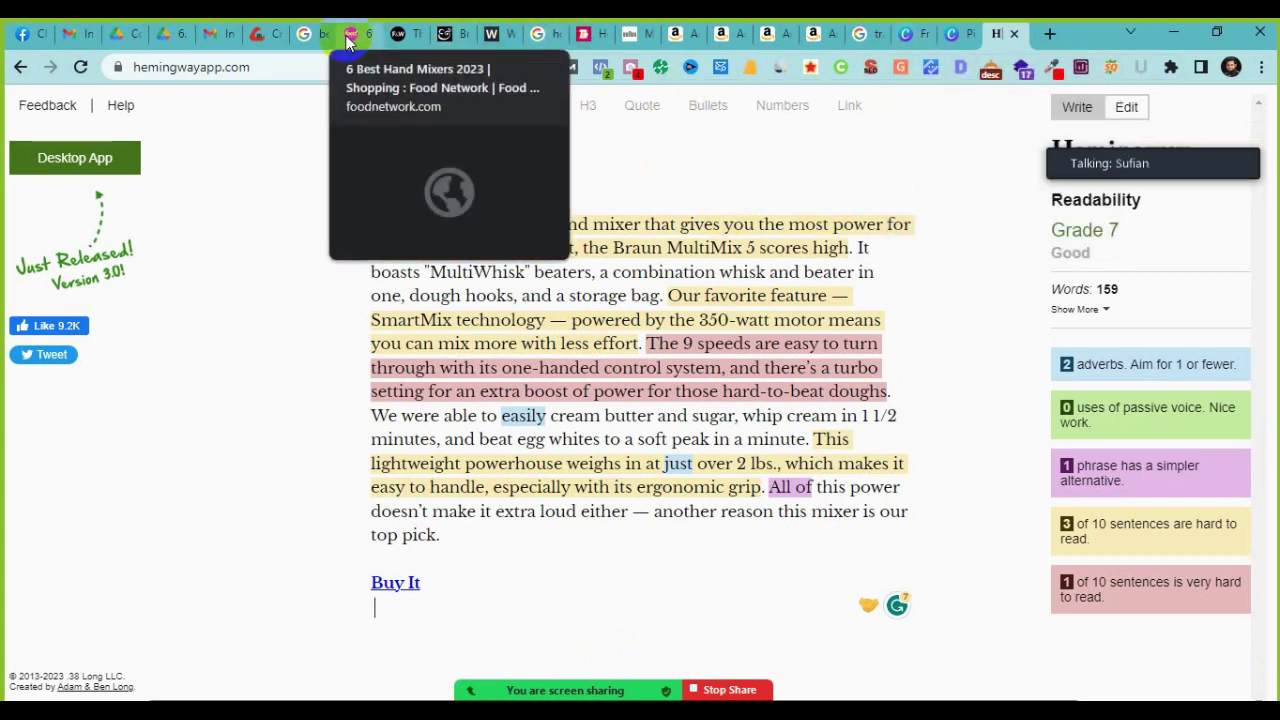
click(1040, 36)
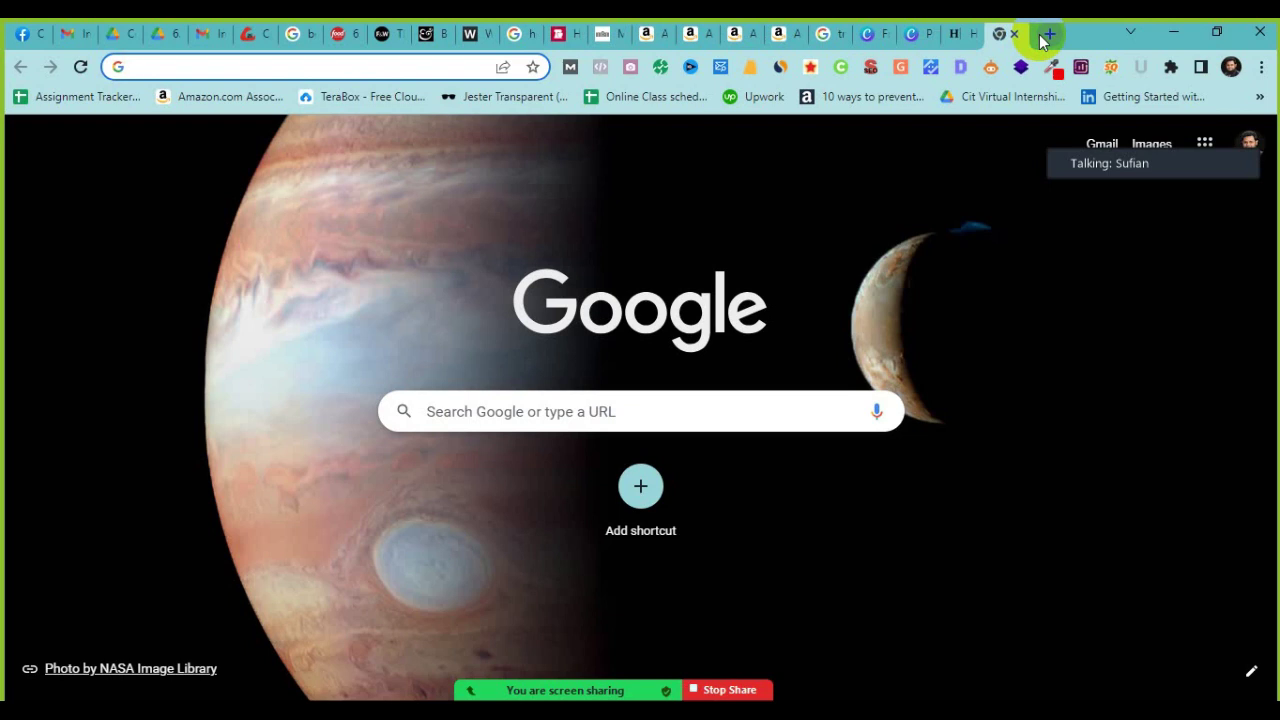
text(quetext)
key(Return)
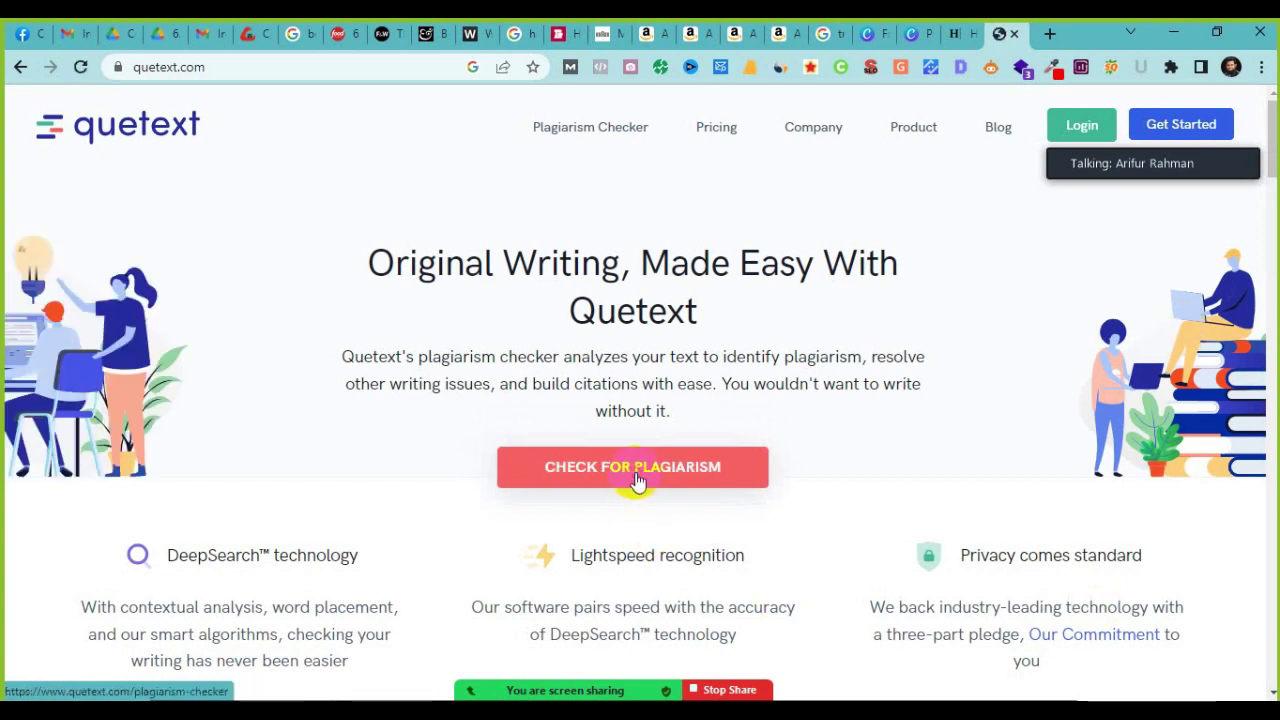
click(635, 472)
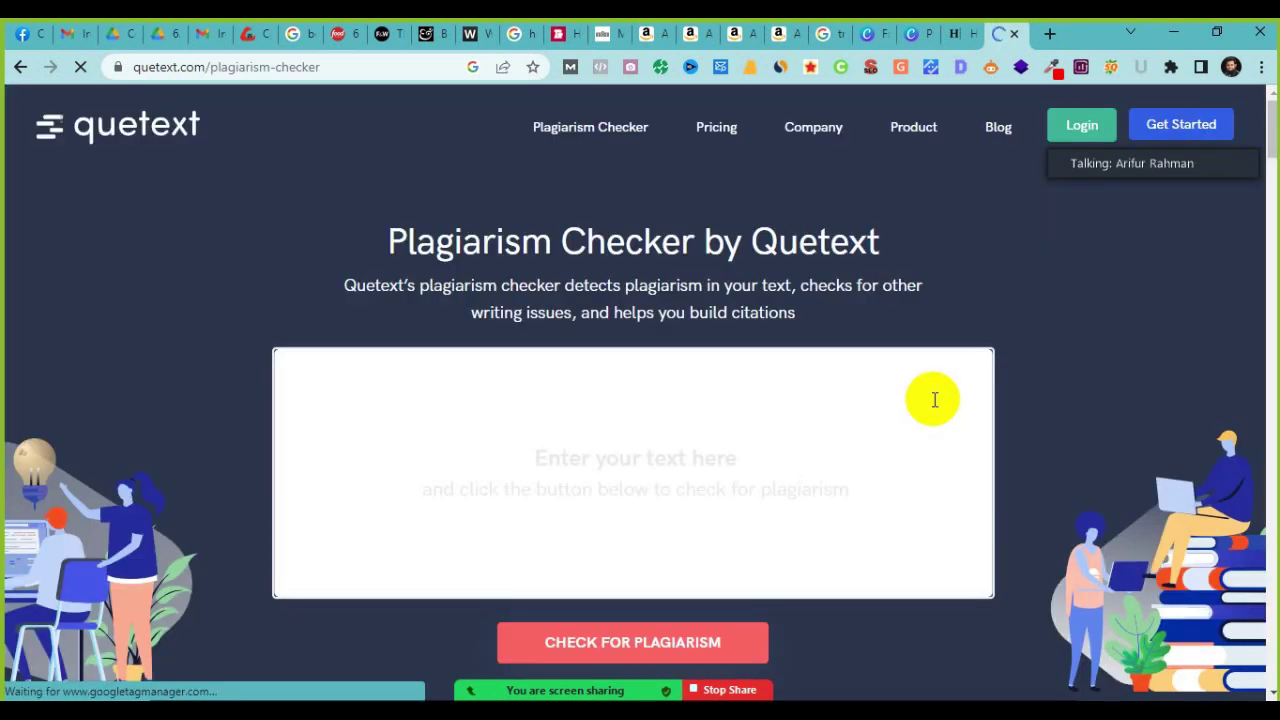
Step: Paste the copied Braun MultiMix 5 review into Quetext, run the plagiarism check and dismiss the Google sign-in prompt
click(519, 362)
key(ctrl+v)
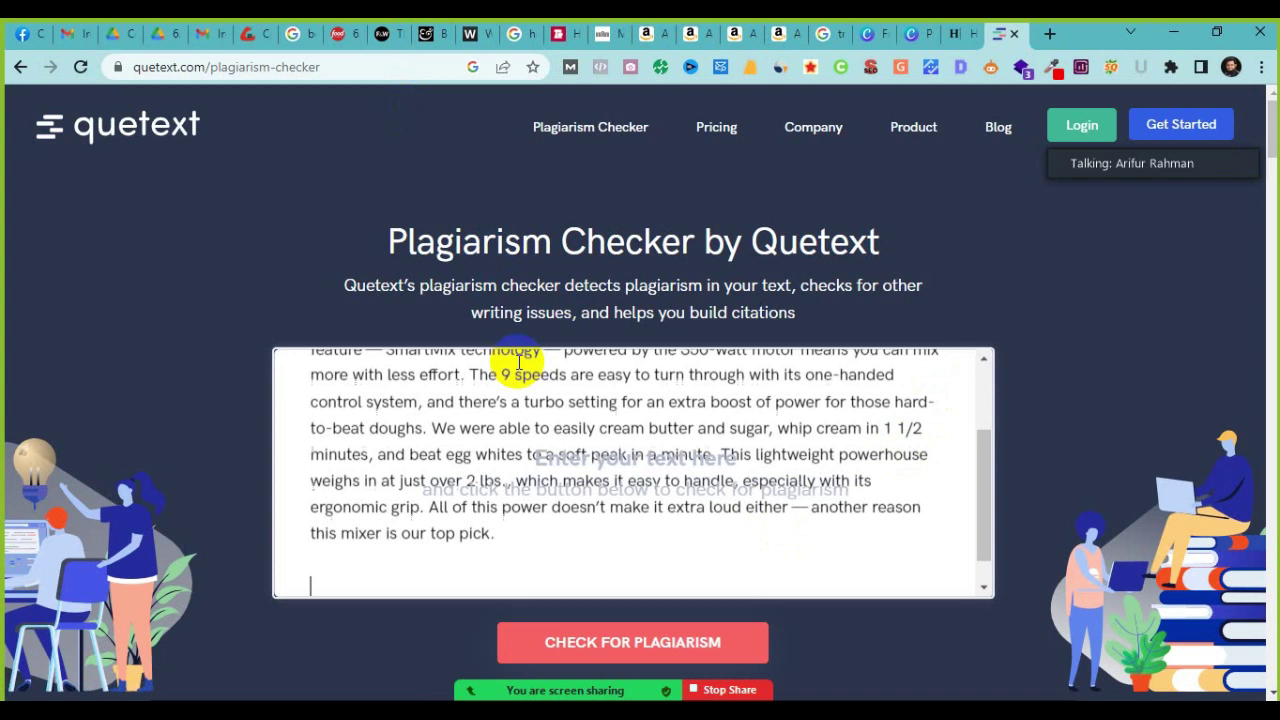
scroll(786, 543, down, 1)
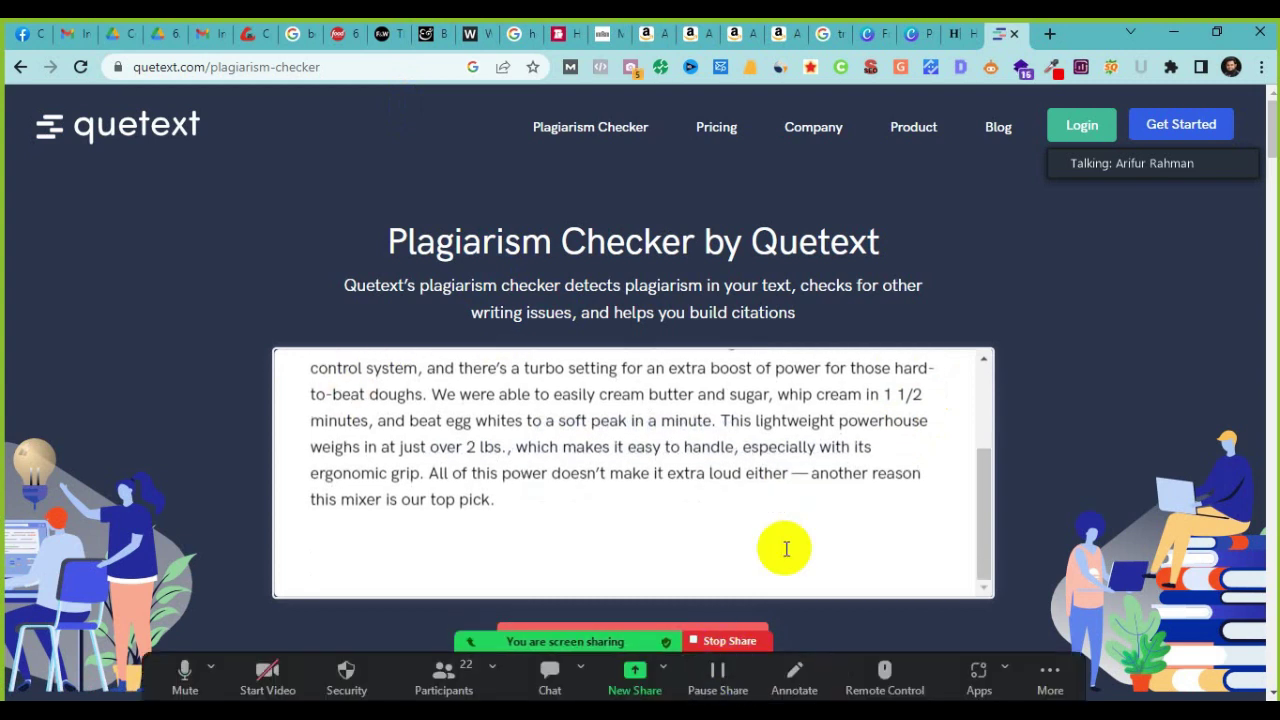
scroll(995, 440, down, 3)
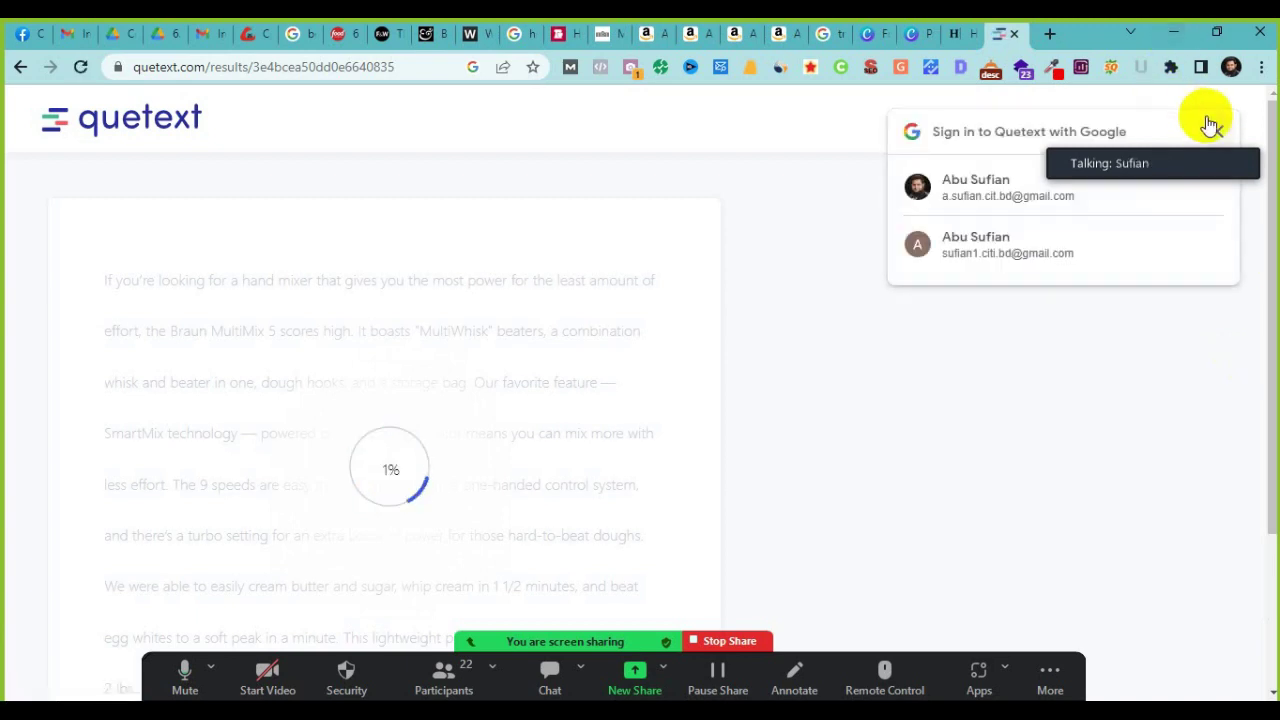
click(1217, 131)
Step: Search Google for "ai content detector" in a new browser page
click(1055, 33)
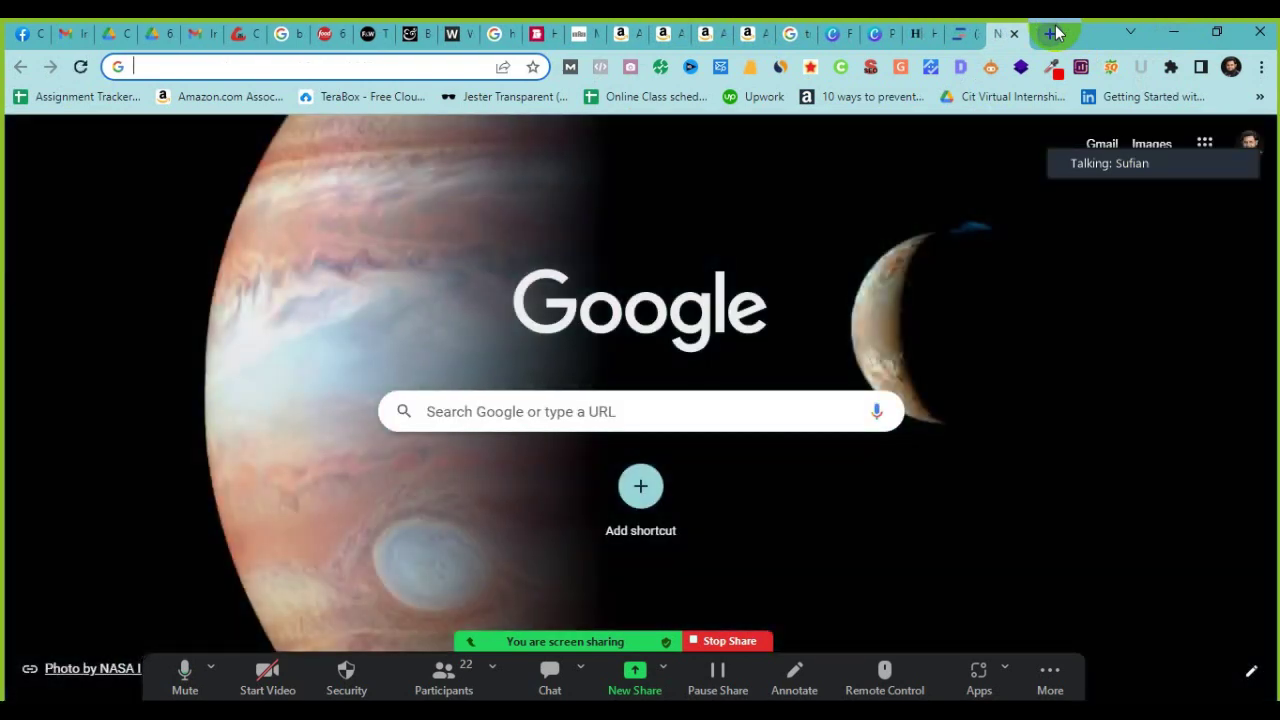
text(ai cintetnt)
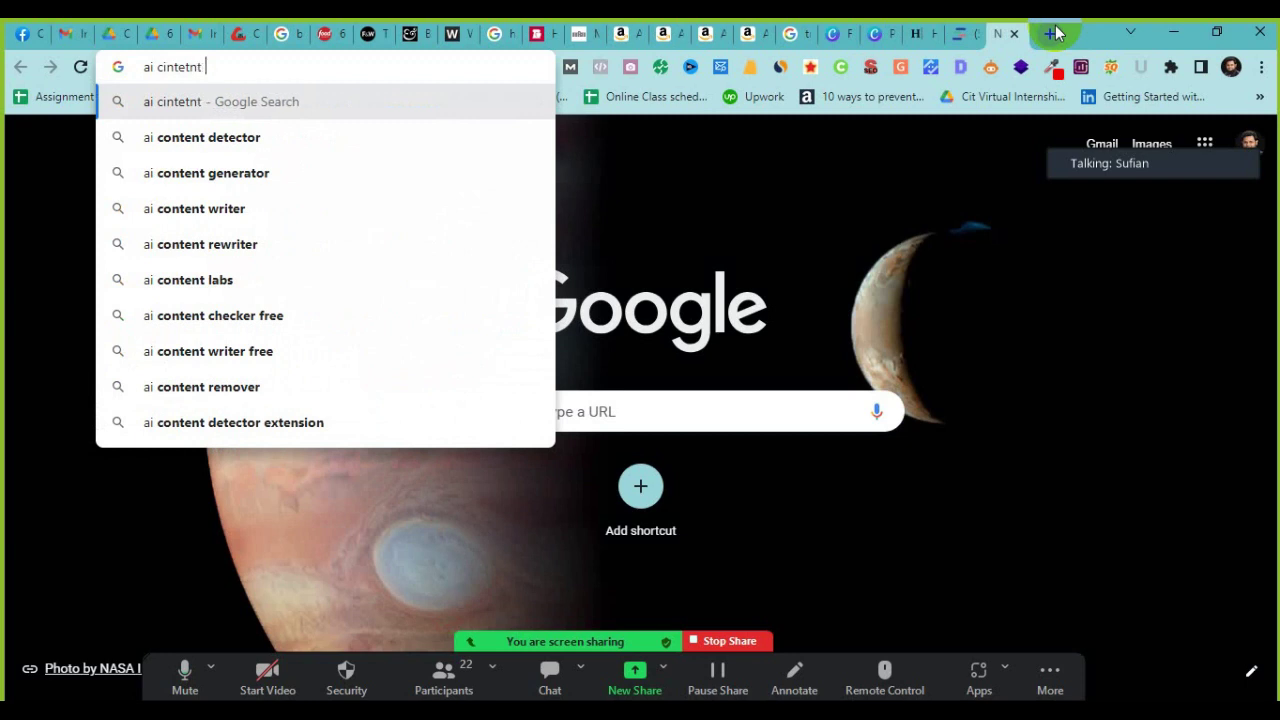
click(266, 137)
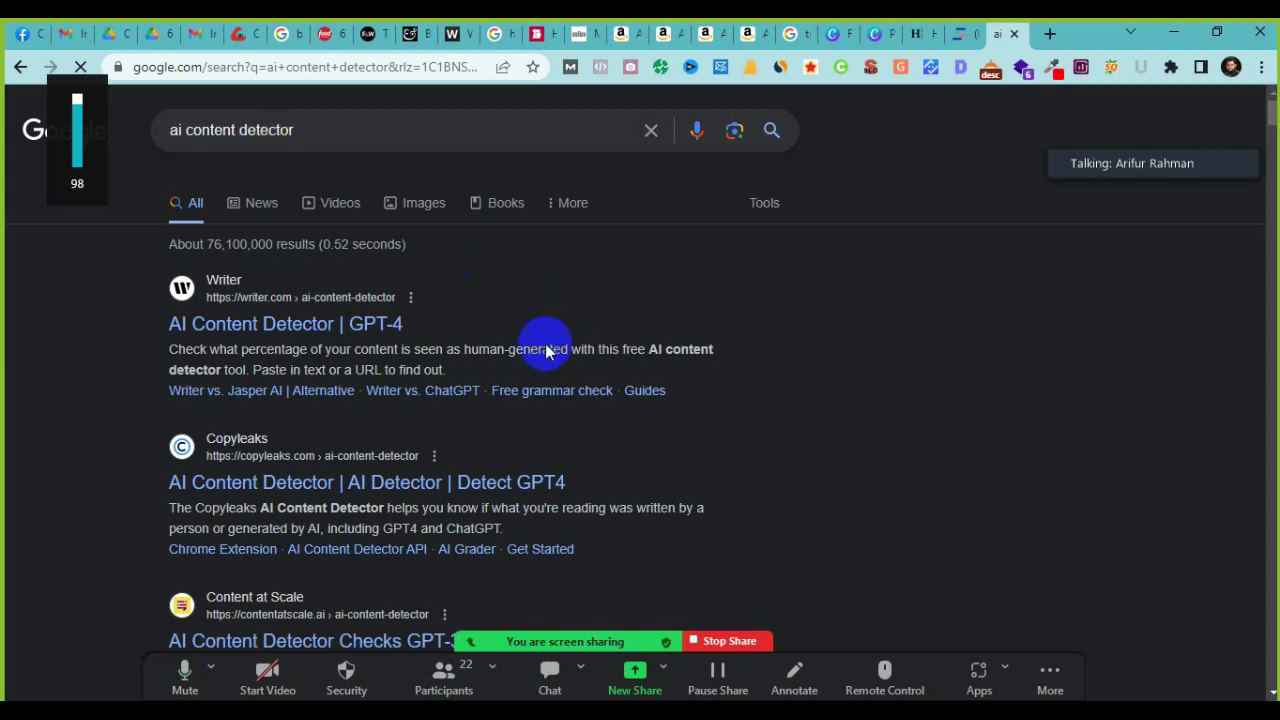
Step: Look through the search results for the available AI content detector tools
scroll(357, 449, down, 1)
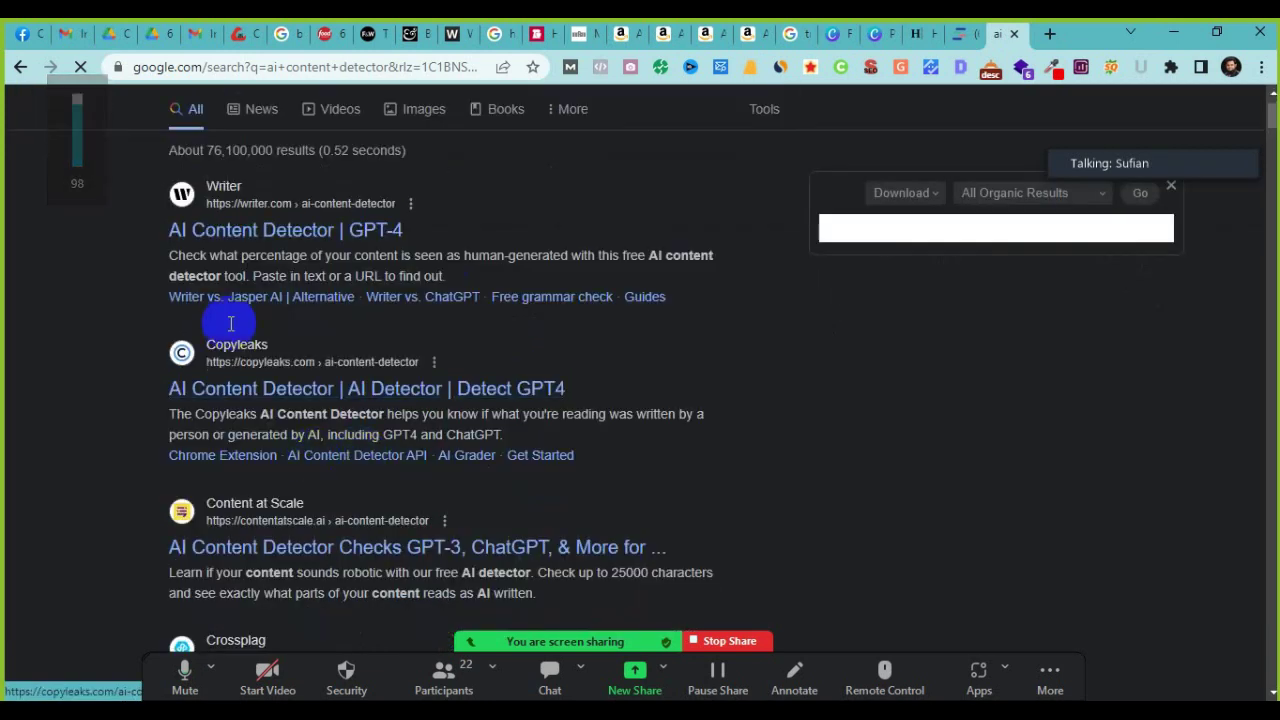
scroll(430, 492, down, 3)
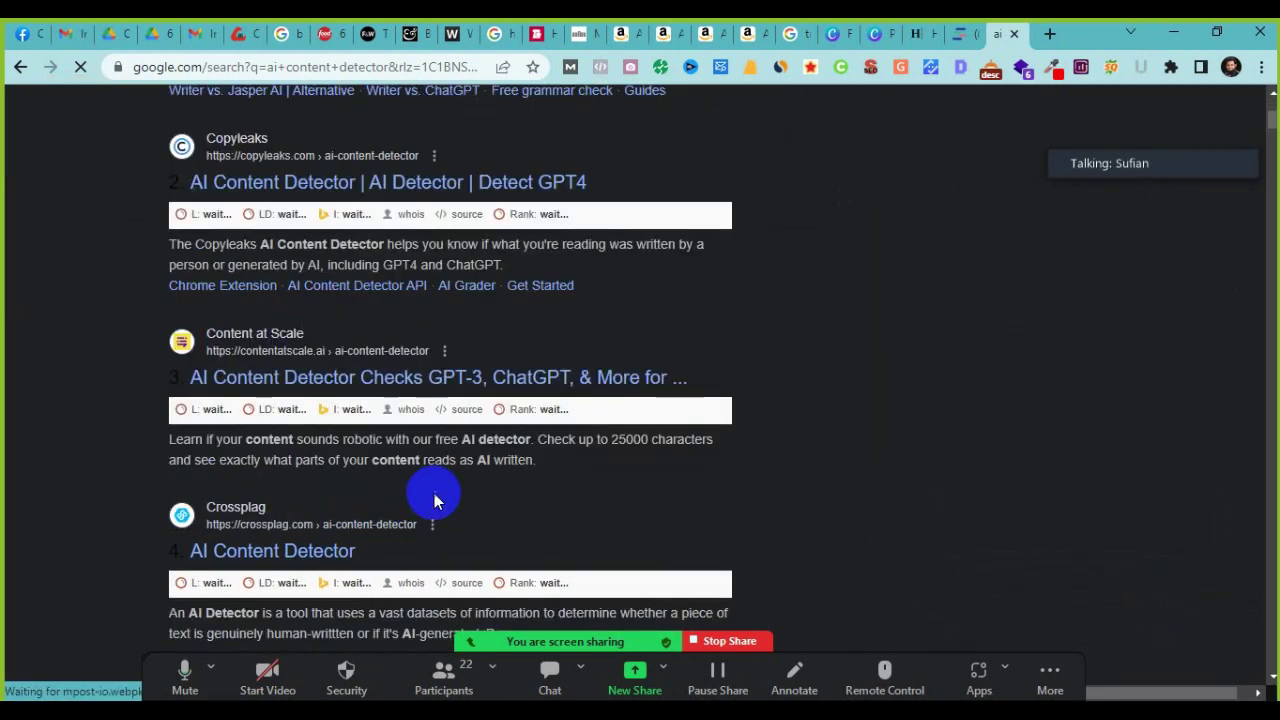
scroll(612, 458, down, 4)
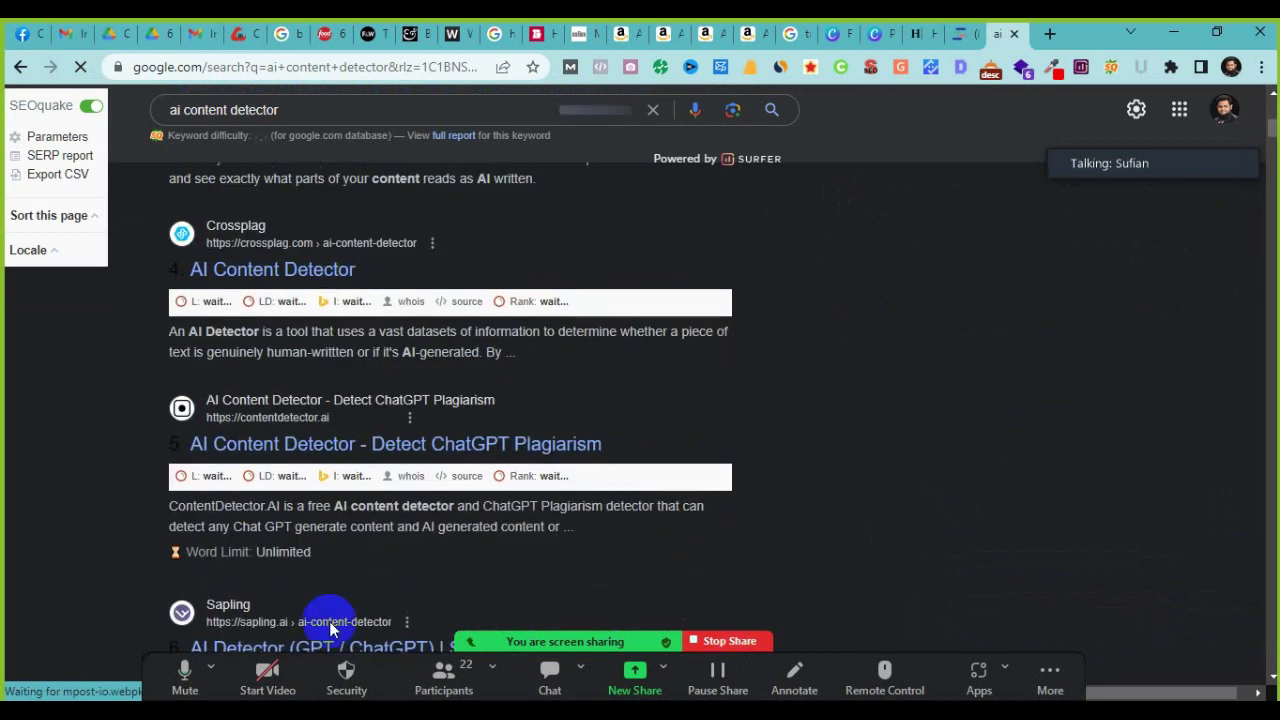
scroll(320, 600, down, 2)
scroll(365, 512, down, 1)
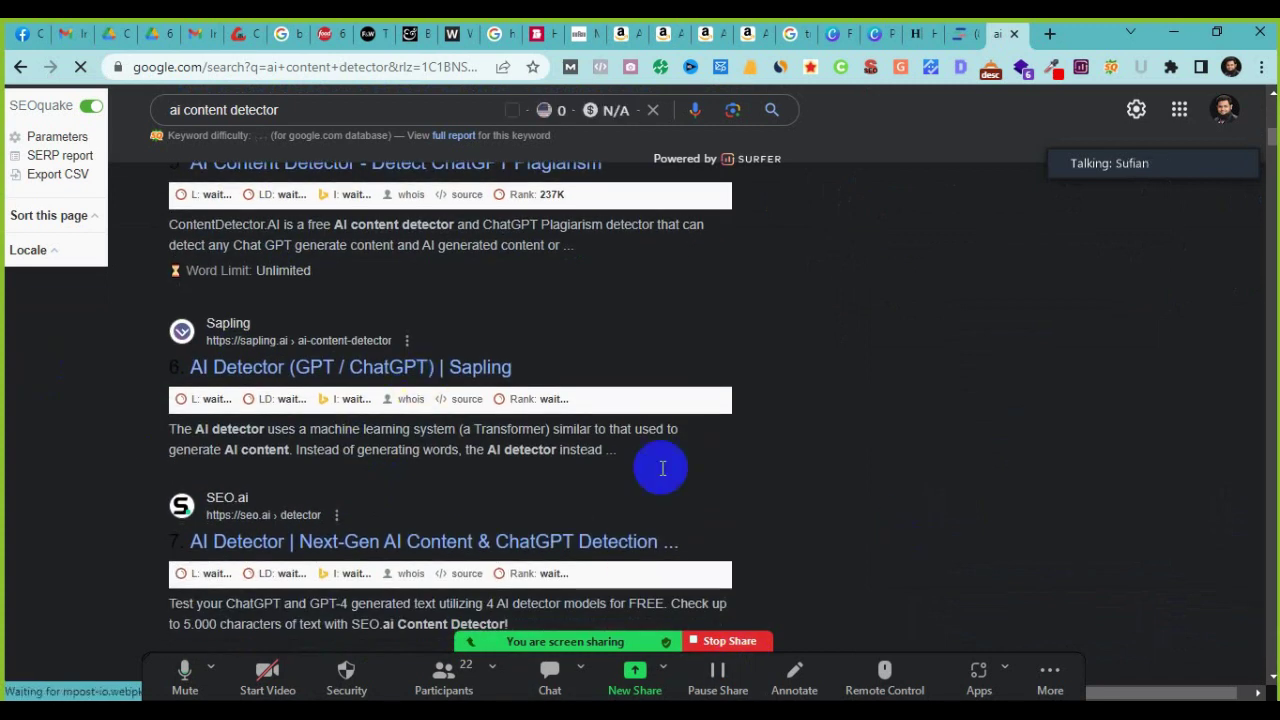
scroll(672, 472, down, 2)
scroll(672, 472, down, 2)
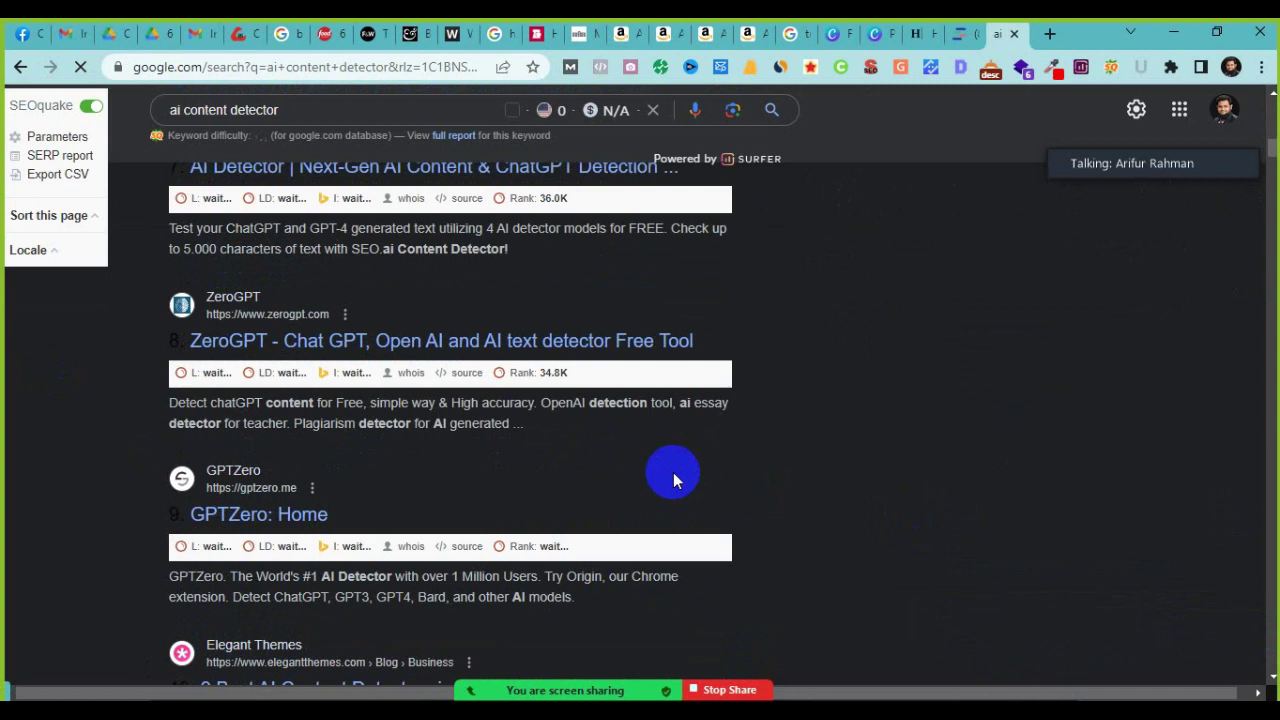
scroll(673, 472, down, 3)
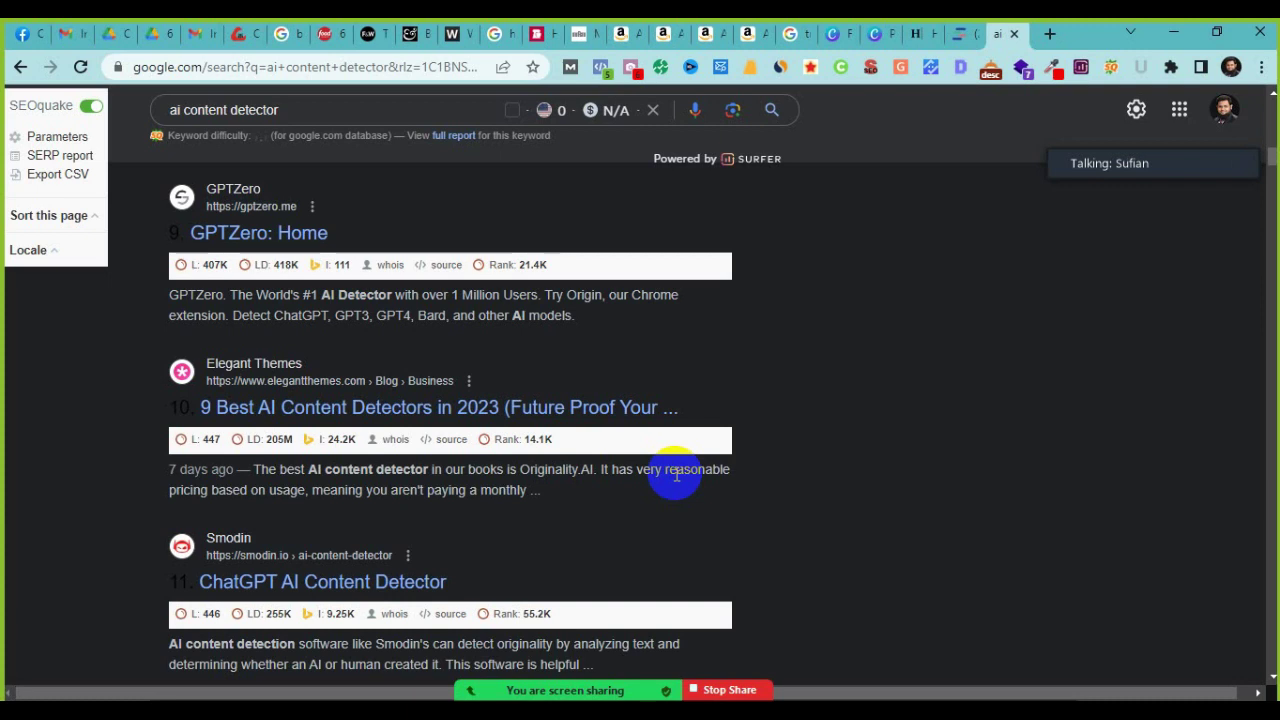
scroll(522, 556, down, 1)
scroll(522, 557, down, 7)
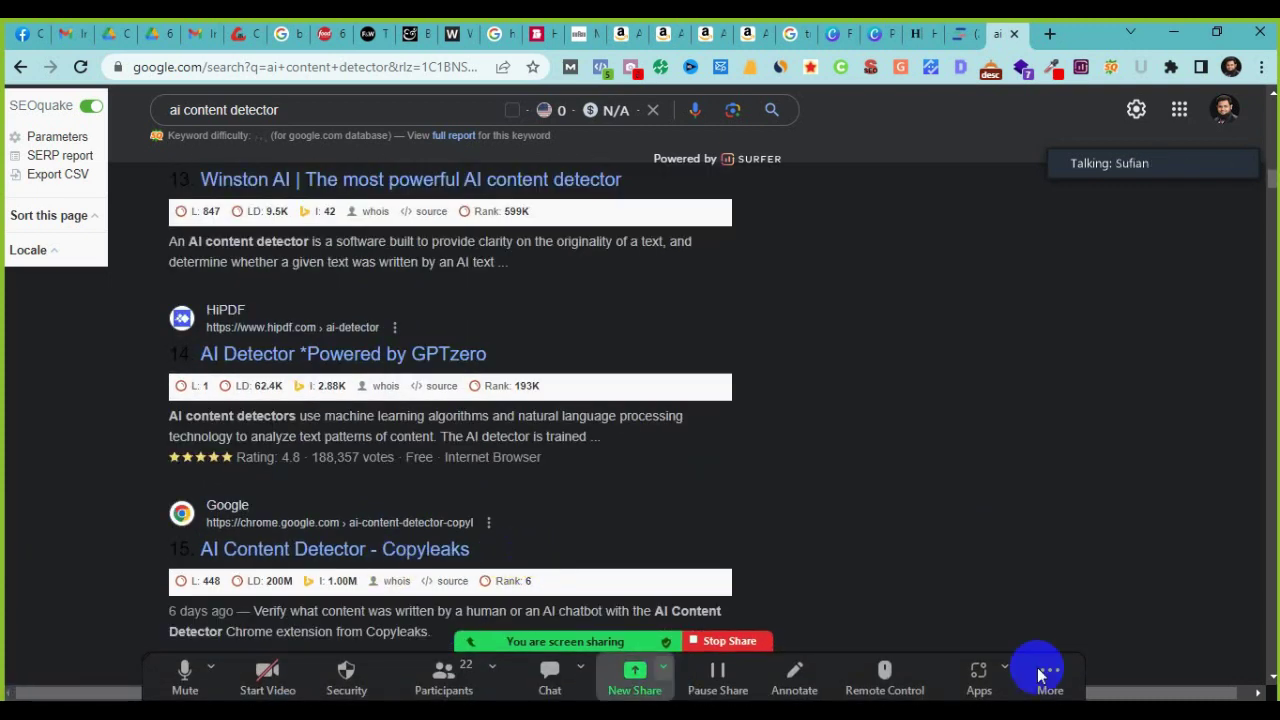
Step: Return to the Quetext results, end the guided tour and highlight the overall match percentage and the matching source website
key(alt+Tab)
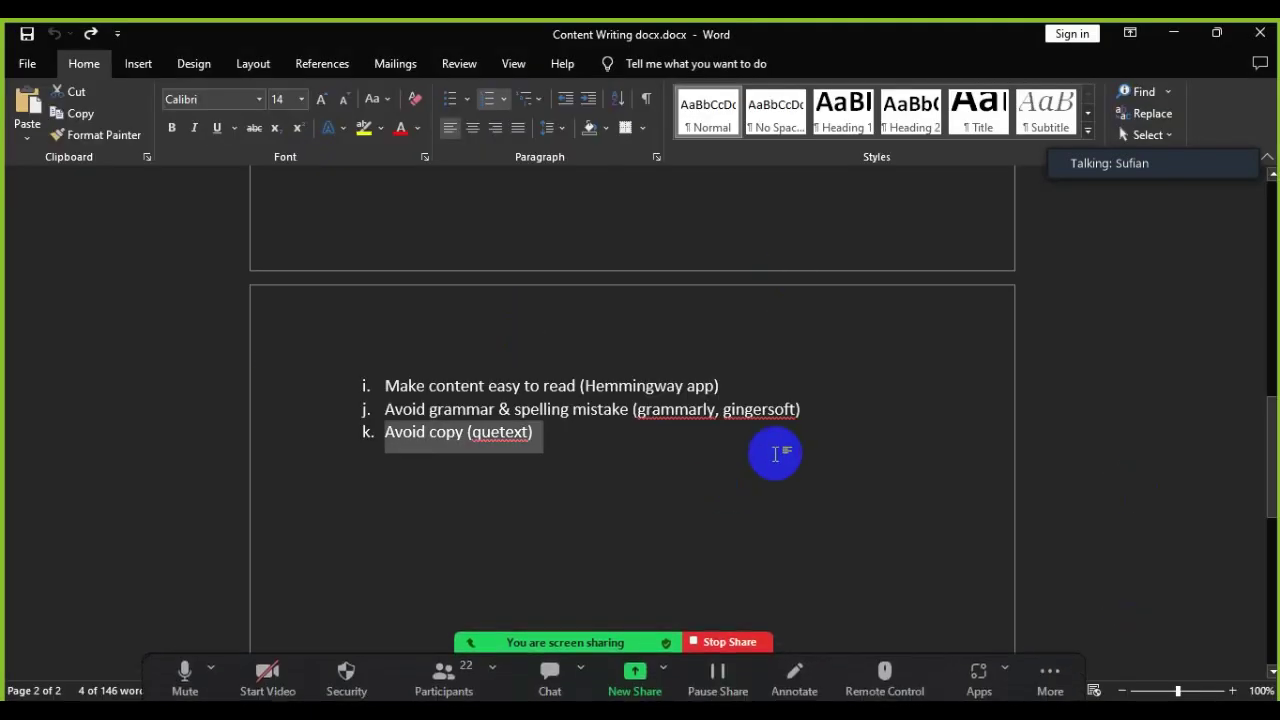
key(alt+Tab)
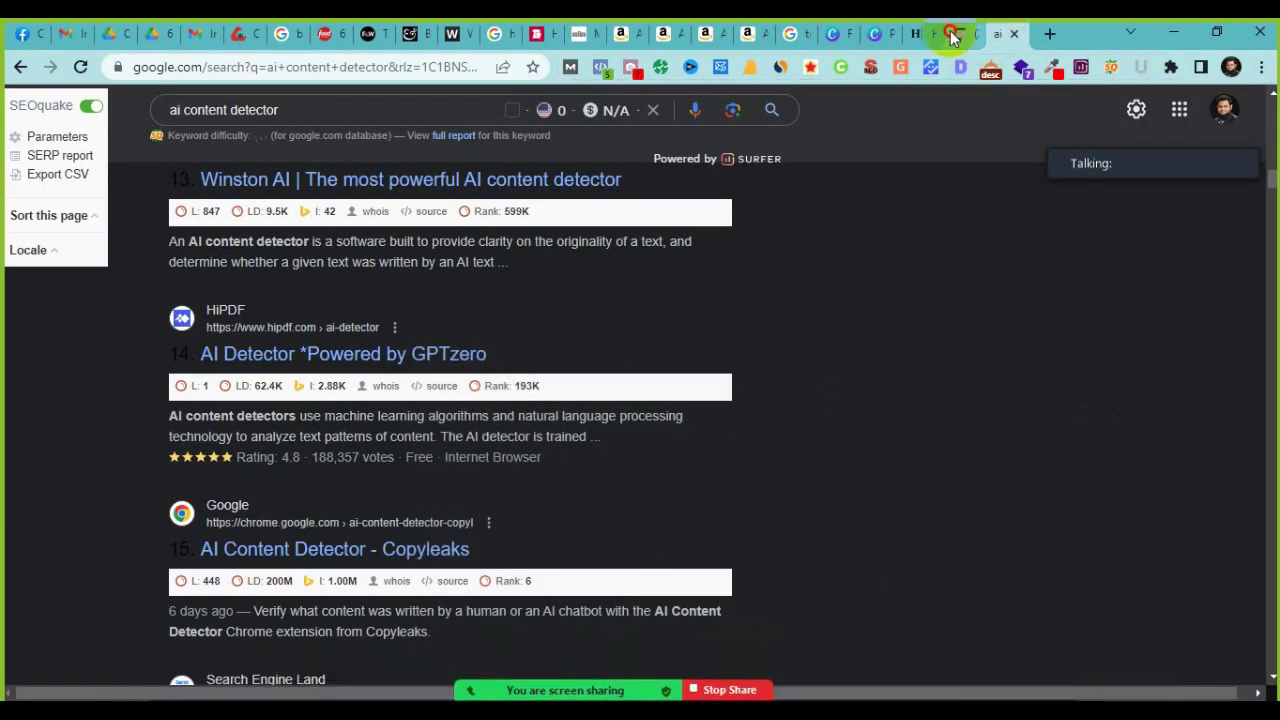
click(953, 35)
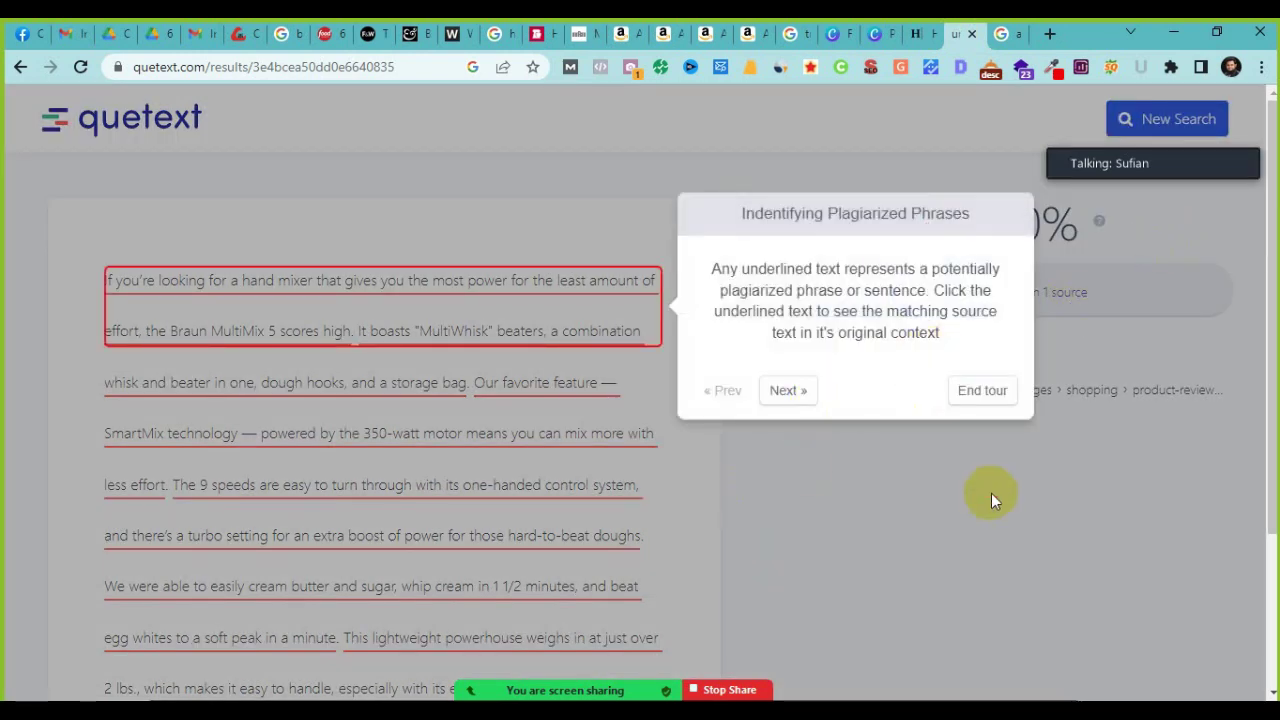
click(991, 397)
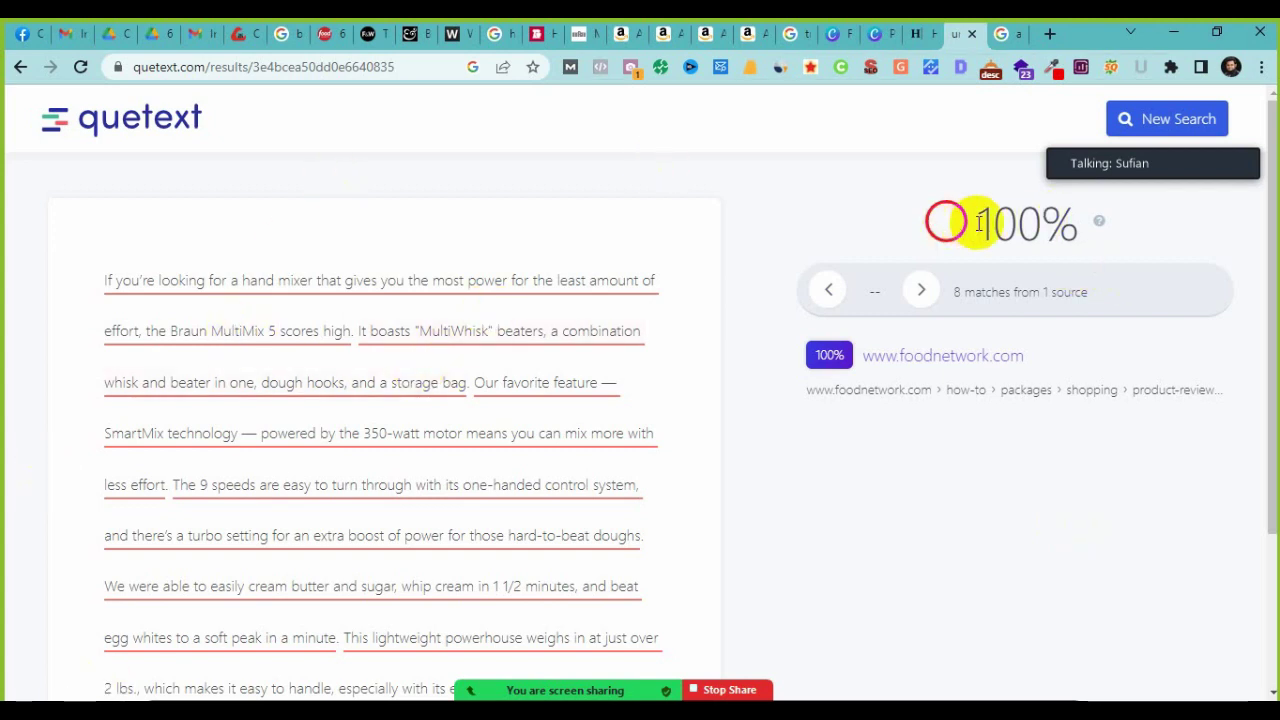
drag(979, 222, 1040, 222)
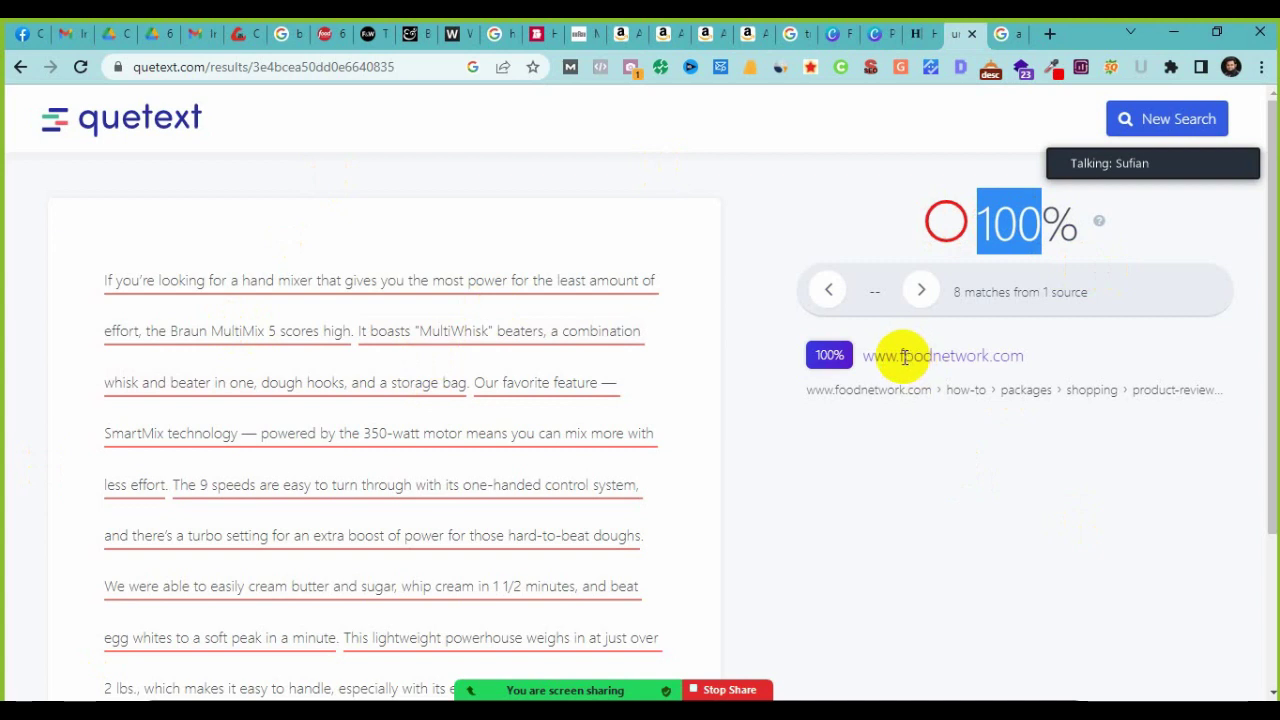
drag(856, 358, 1020, 350)
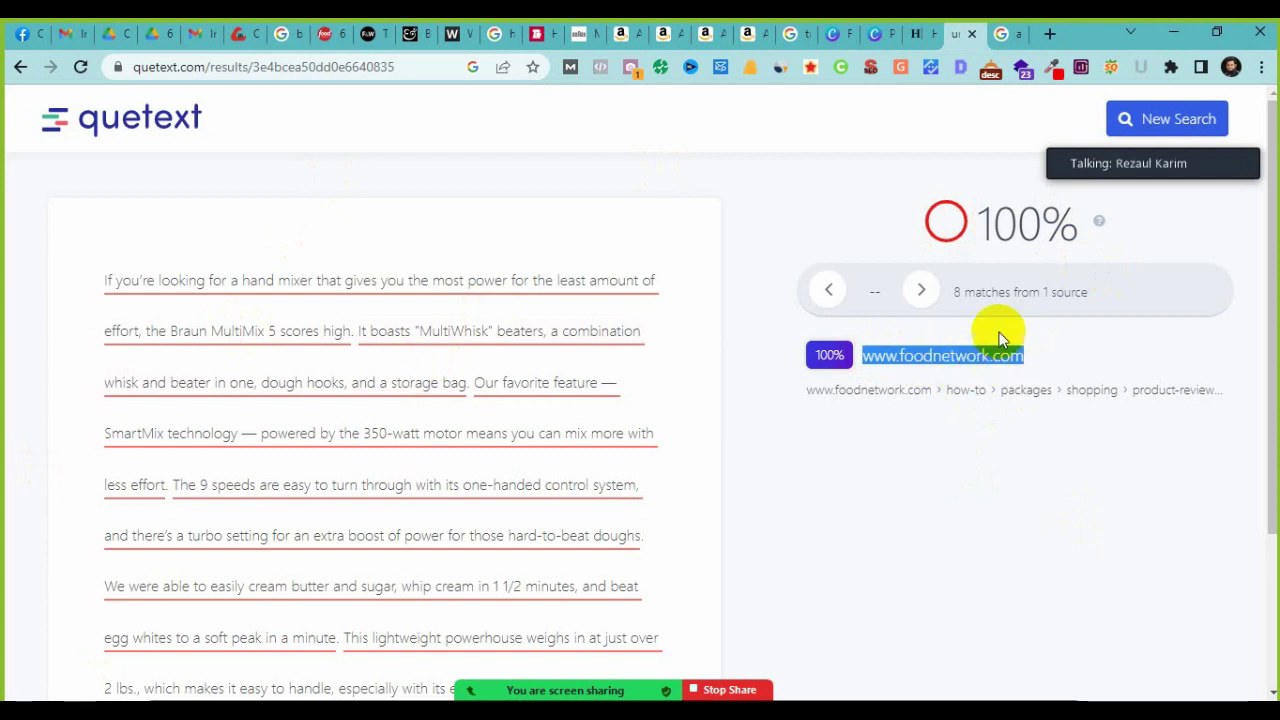
Step: Highlight the match score figure and the source address again in the Quetext plagiarism results
drag(972, 226, 1043, 229)
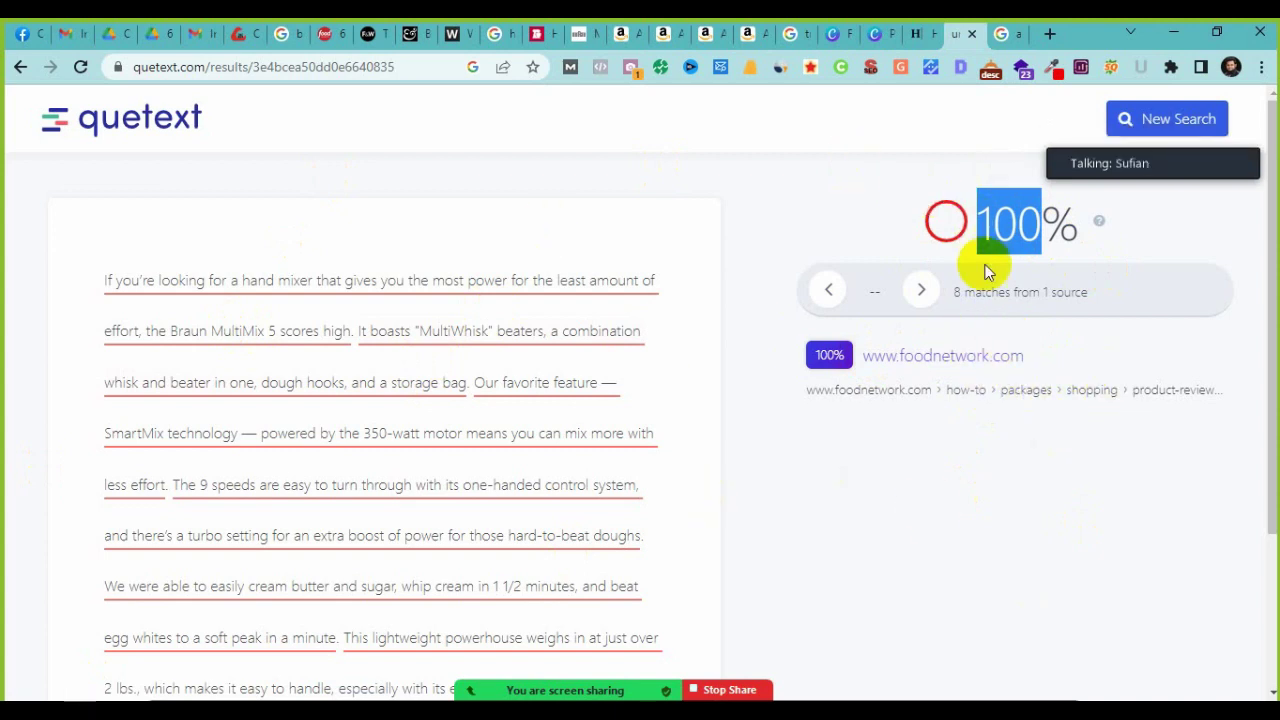
drag(866, 356, 1026, 356)
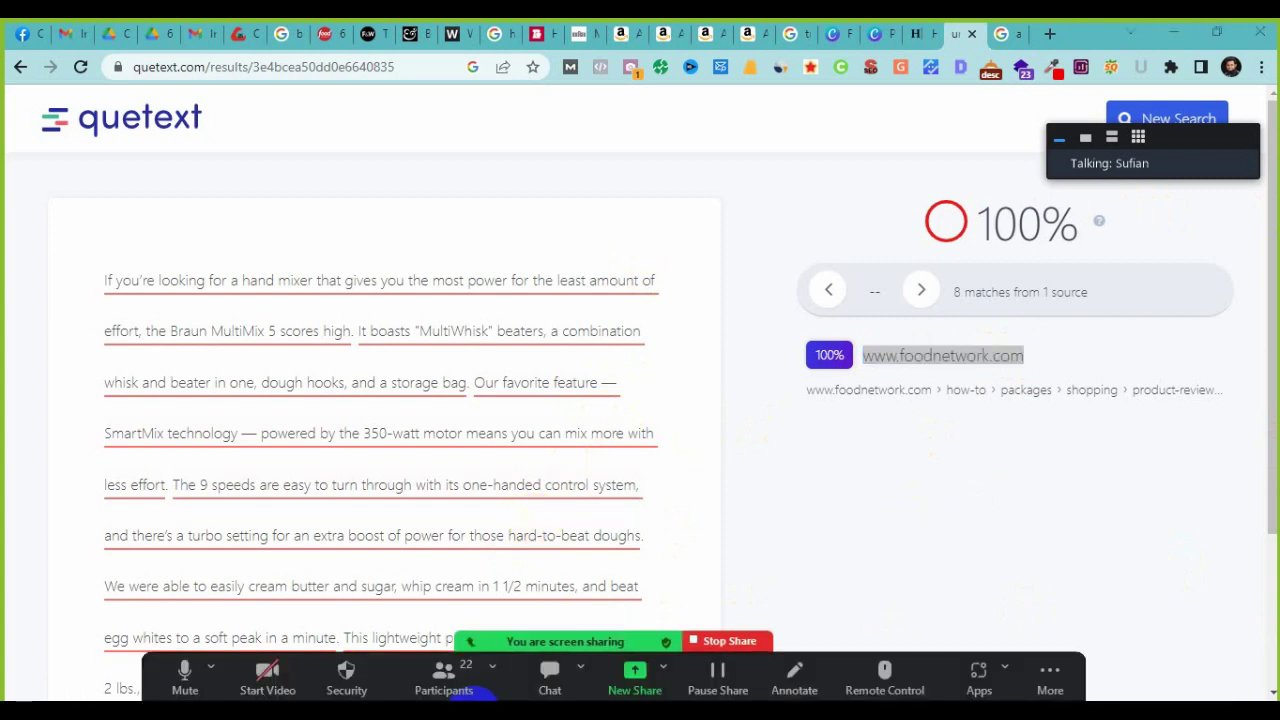
Step: Switch to Notepad, write "NLP - Natural Language Processing", highlight the expanded term and minimize the note
key(alt+Tab)
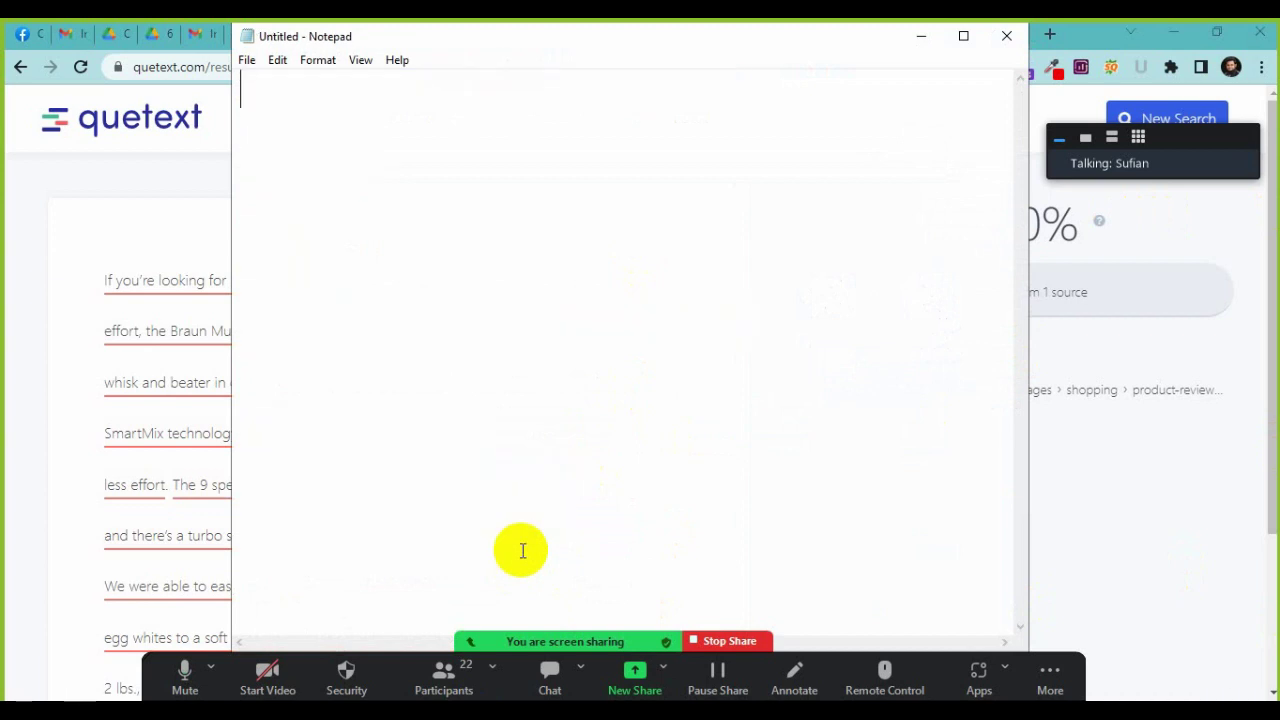
text(NLA)
key(BackSpace)
text(P - Na)
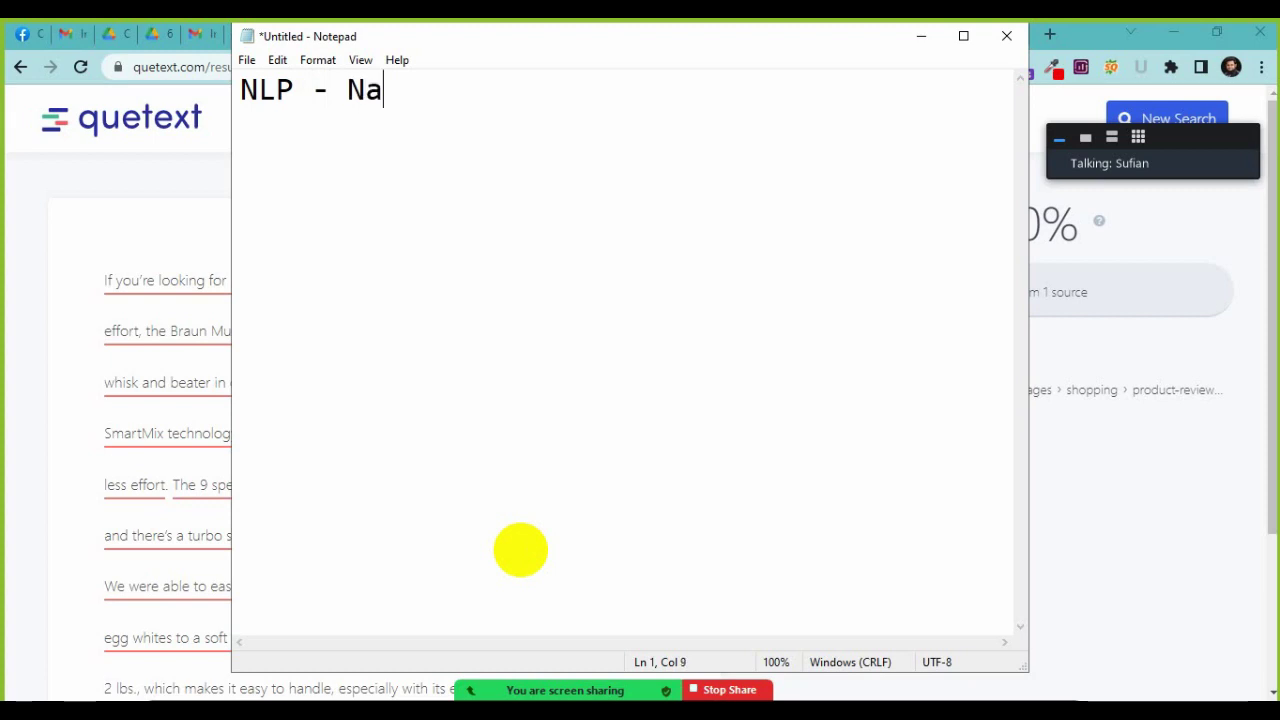
text(tur5al Langu)
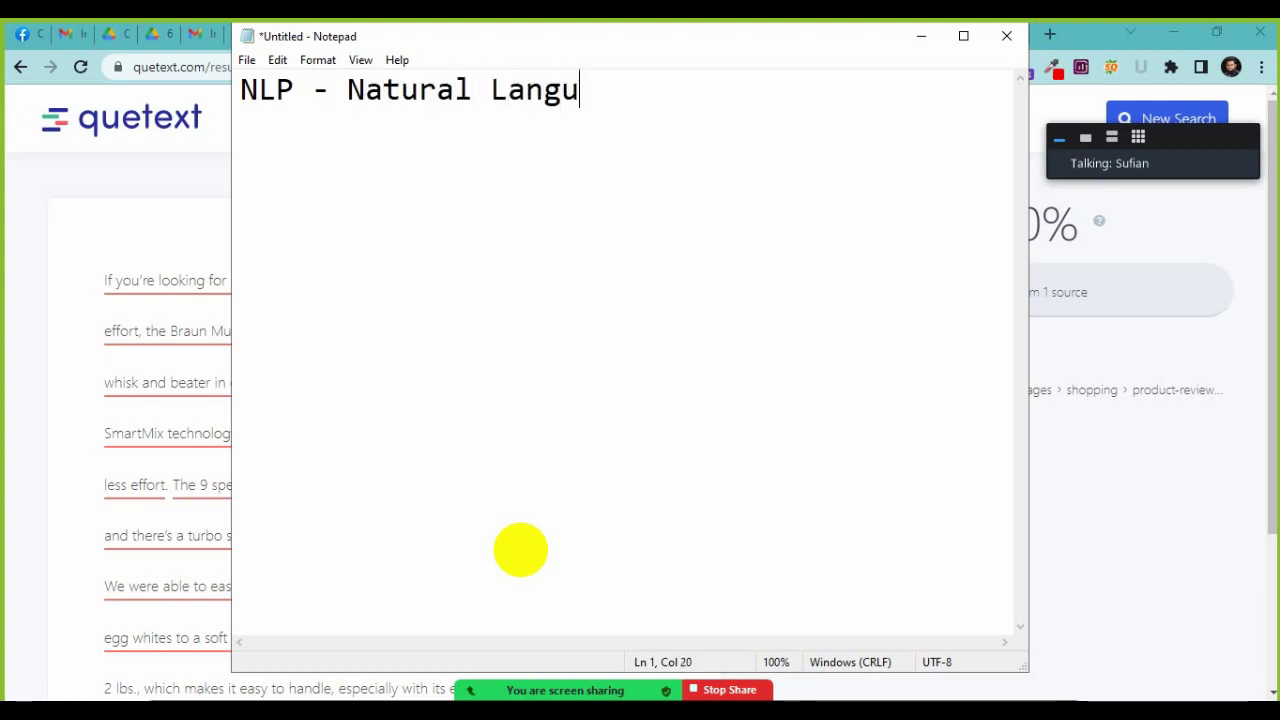
text(age Proce)
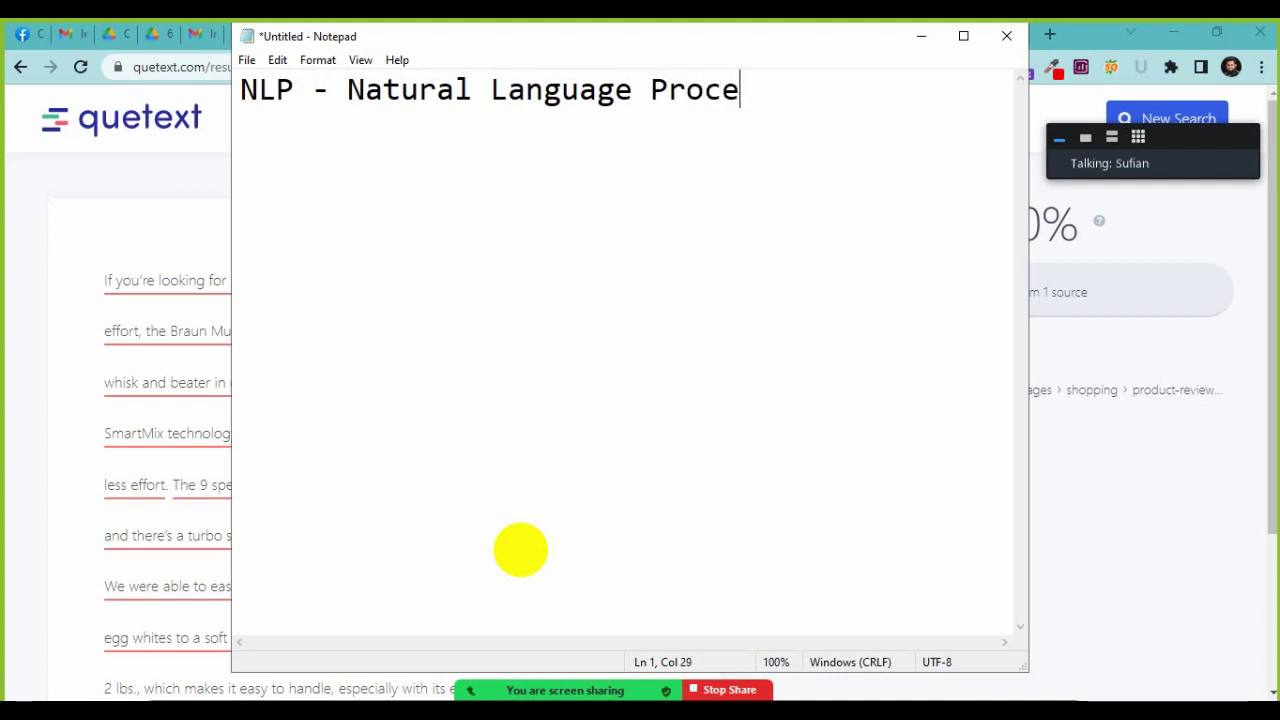
text(ssing)
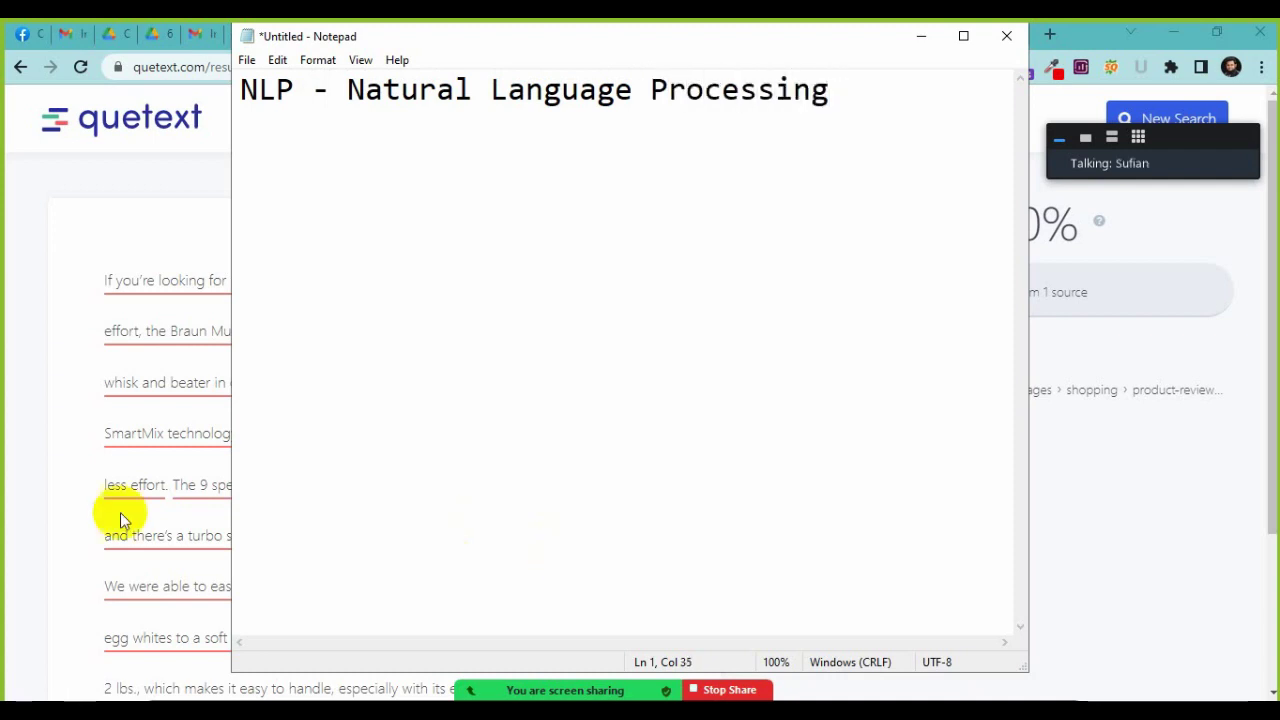
drag(329, 95, 862, 108)
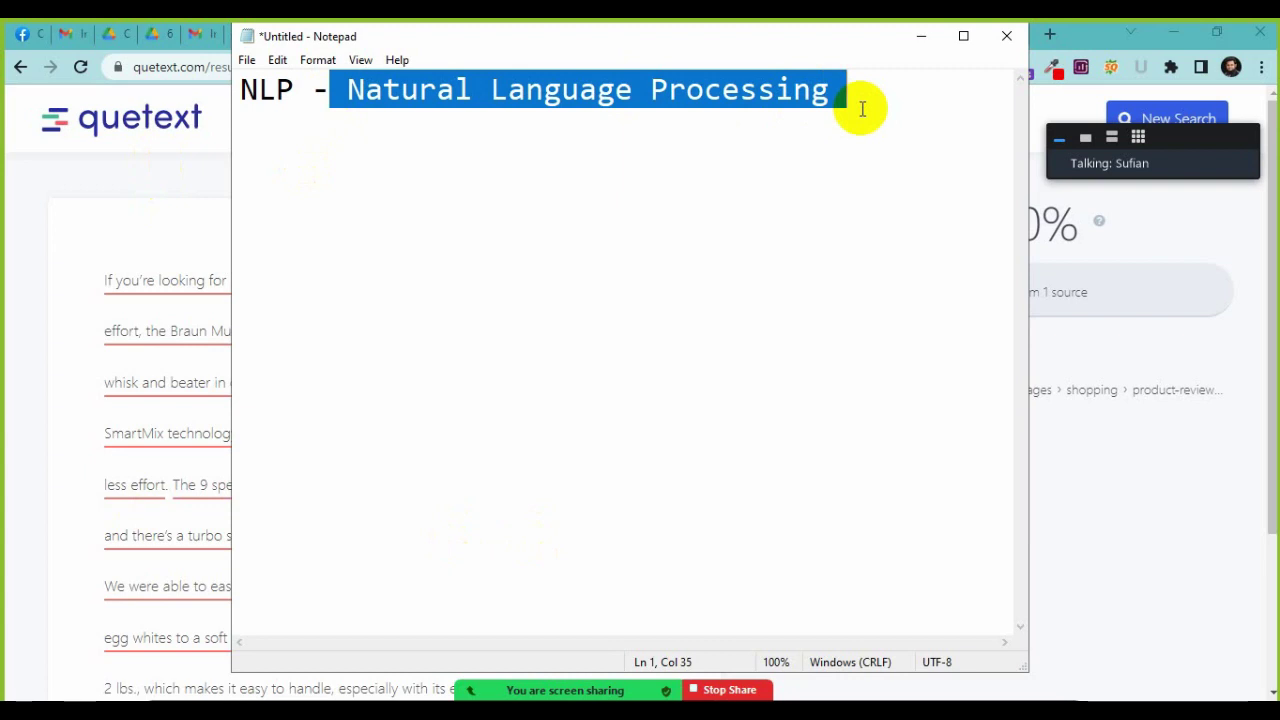
click(918, 40)
Step: Search for "surfer seo" in the AI content detector results page, open the surferseo.com homepage and dismiss the Surfer AI banner
click(1010, 33)
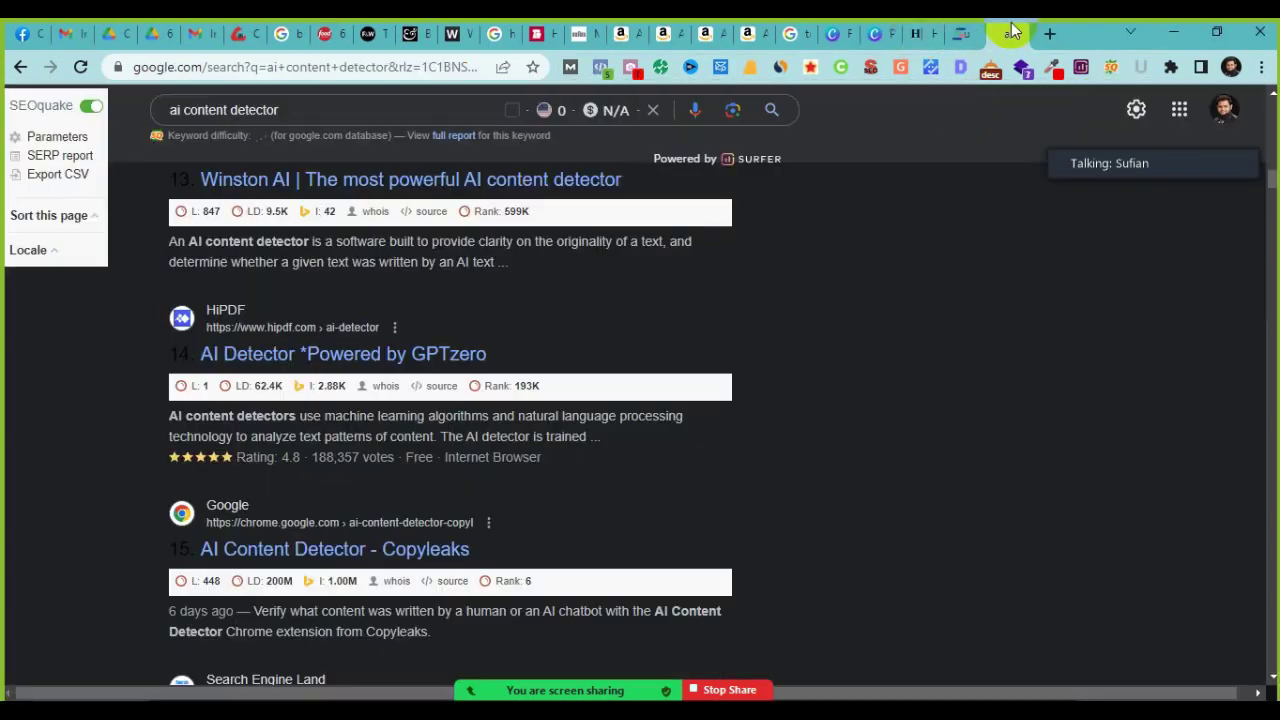
click(255, 66)
text(surfer)
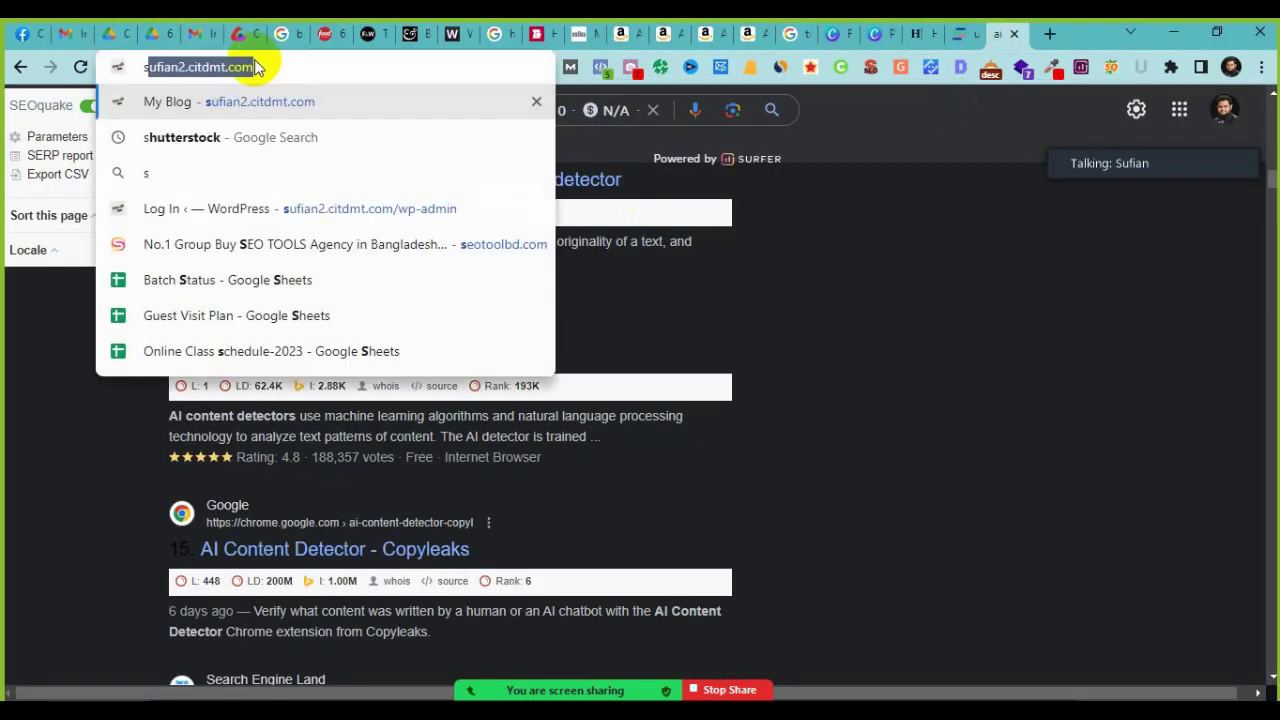
text( seo)
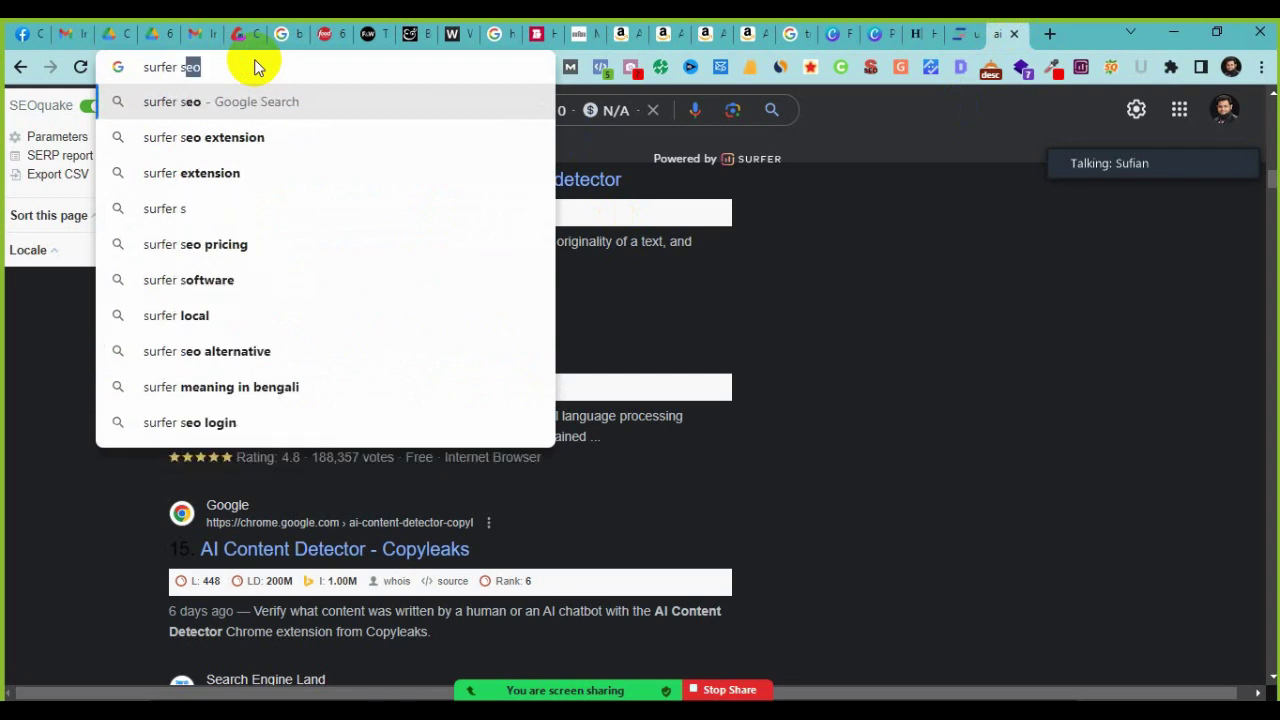
key(Return)
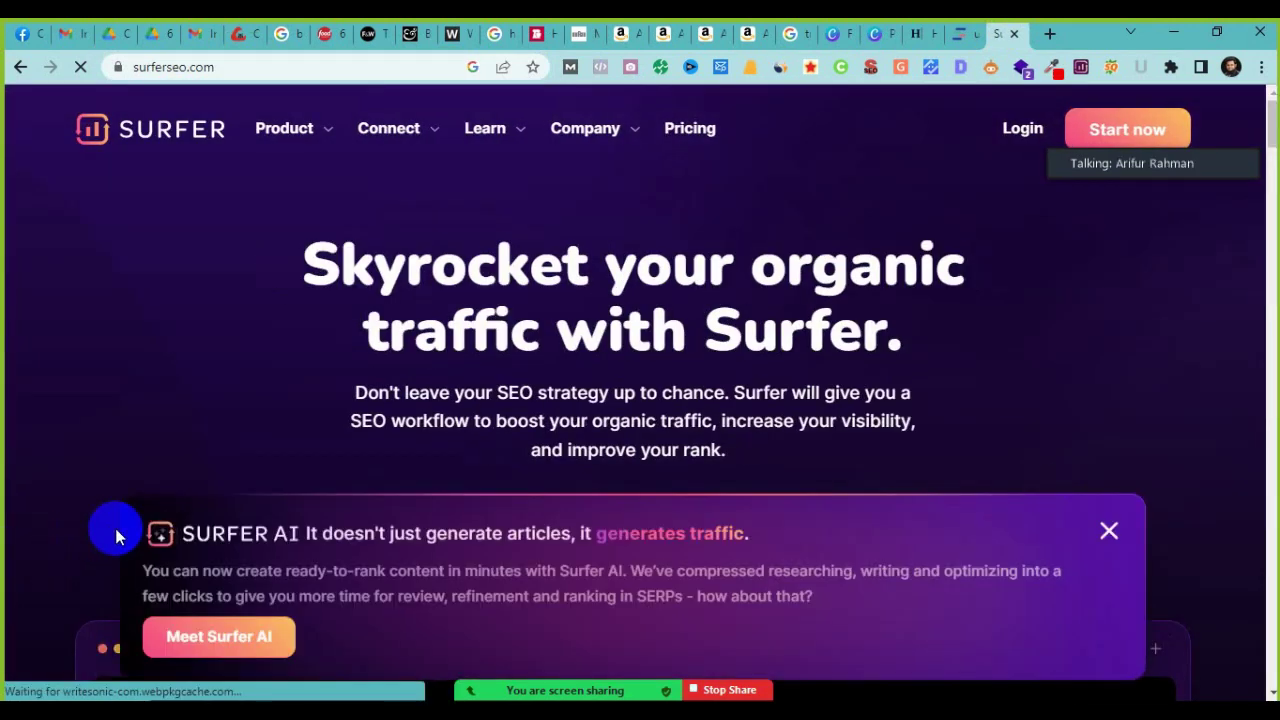
scroll(115, 528, down, 2)
click(1108, 529)
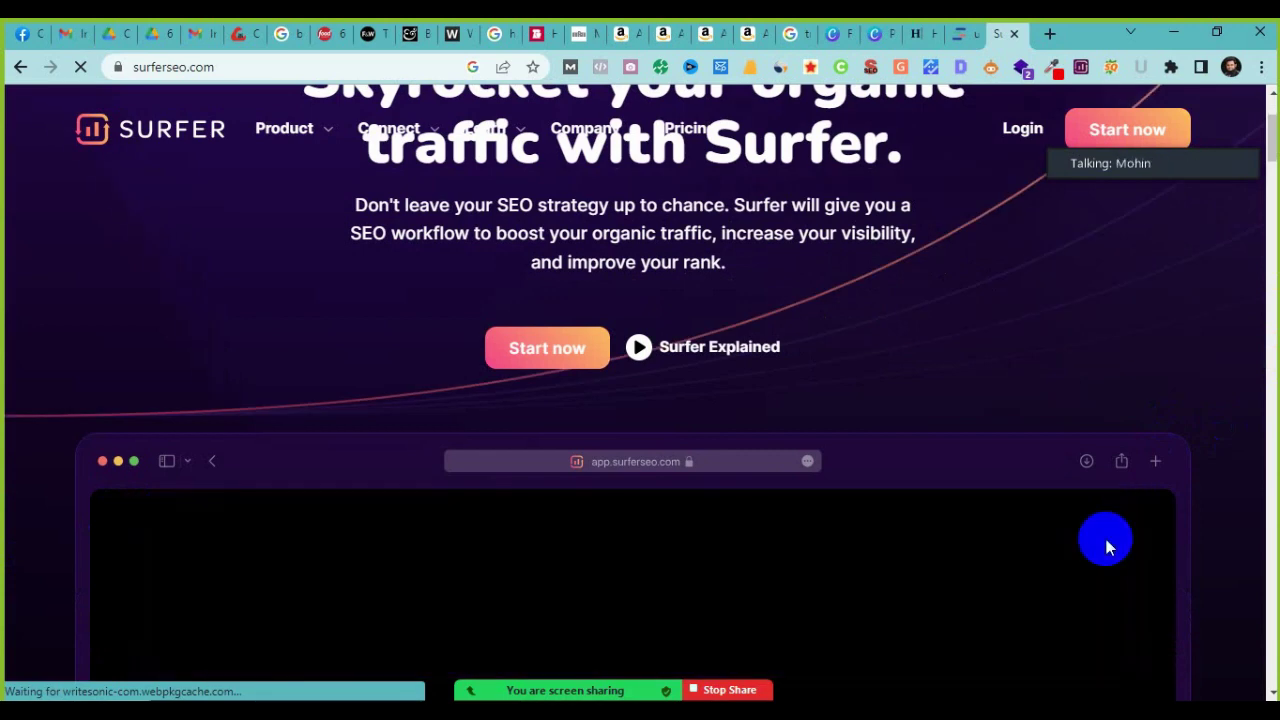
Step: Look through the Surfer homepage, examining the content score, structure and terms preview in the Write & Rank section
scroll(195, 538, down, 12)
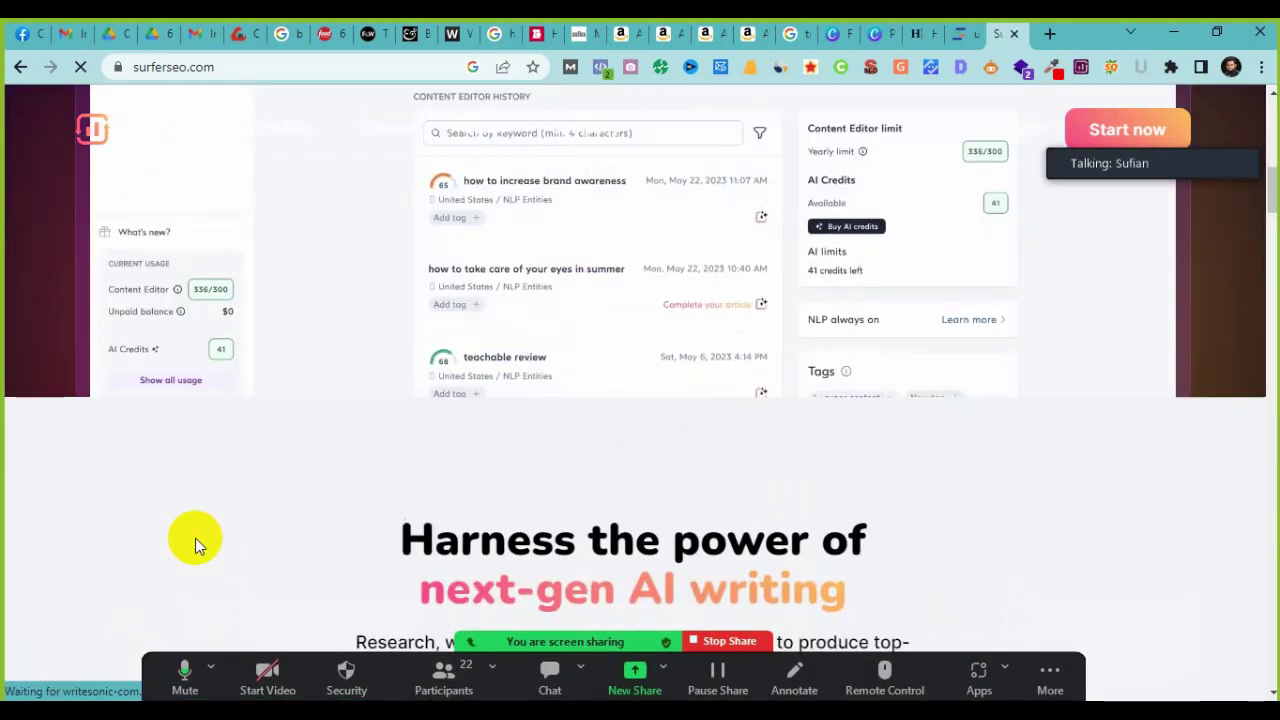
scroll(195, 538, down, 12)
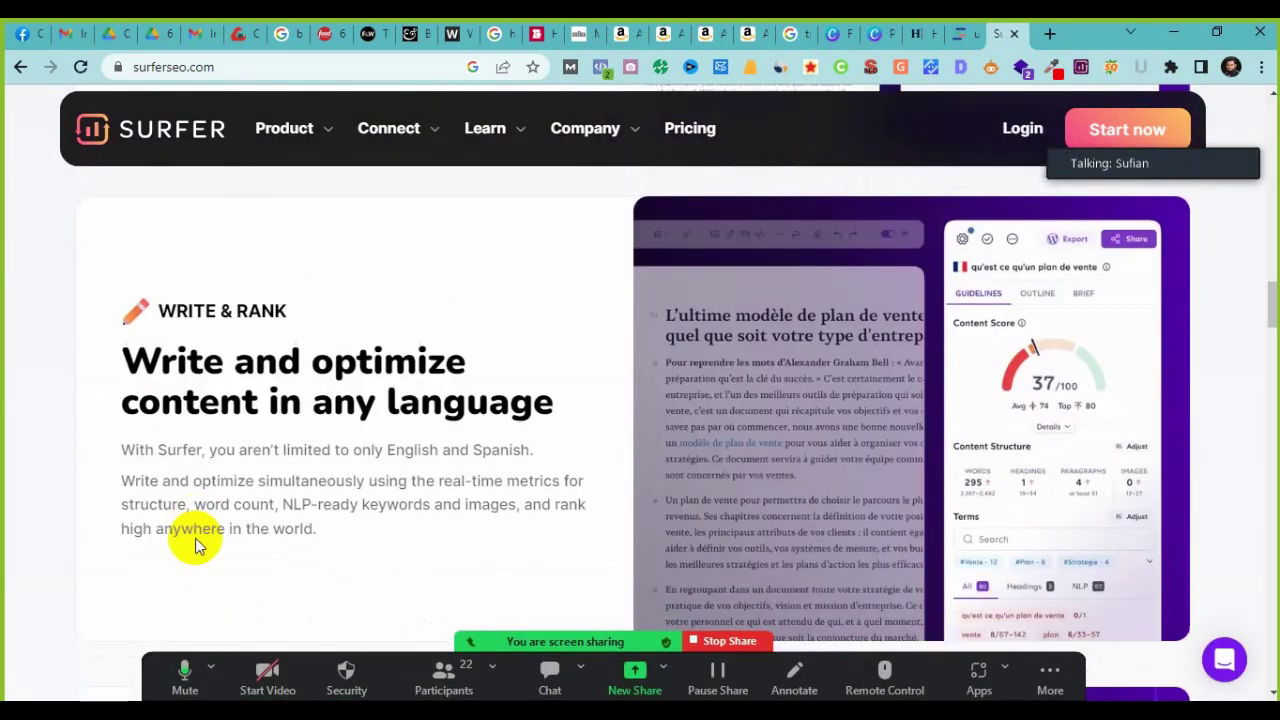
scroll(473, 317, up, 3)
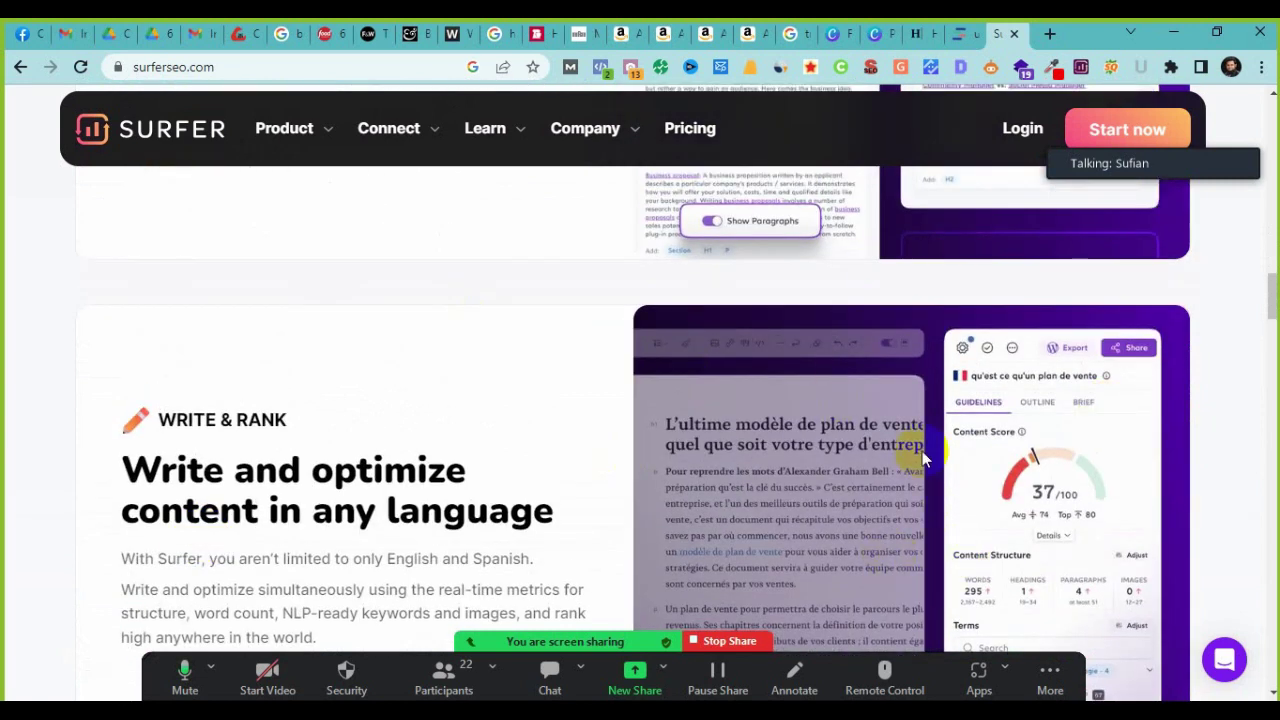
scroll(880, 395, down, 1)
scroll(1060, 435, down, 1)
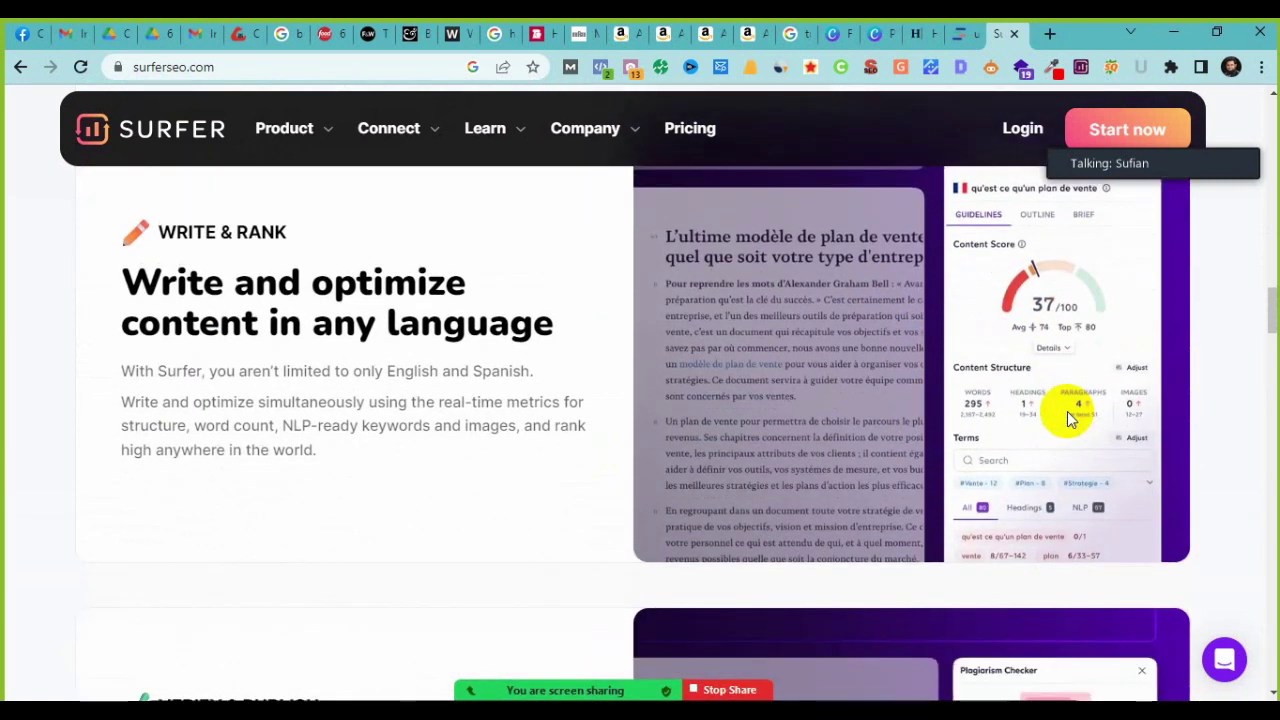
scroll(1068, 418, up, 1)
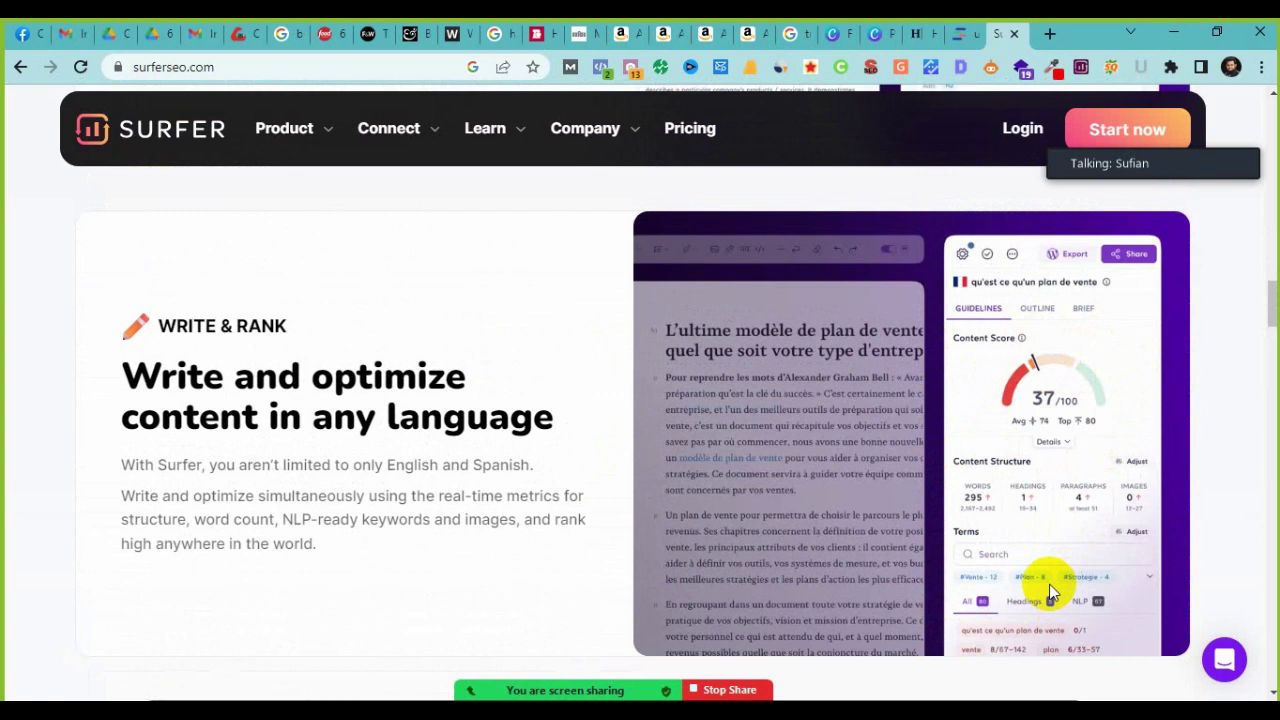
scroll(1049, 584, down, 3)
scroll(1047, 589, up, 3)
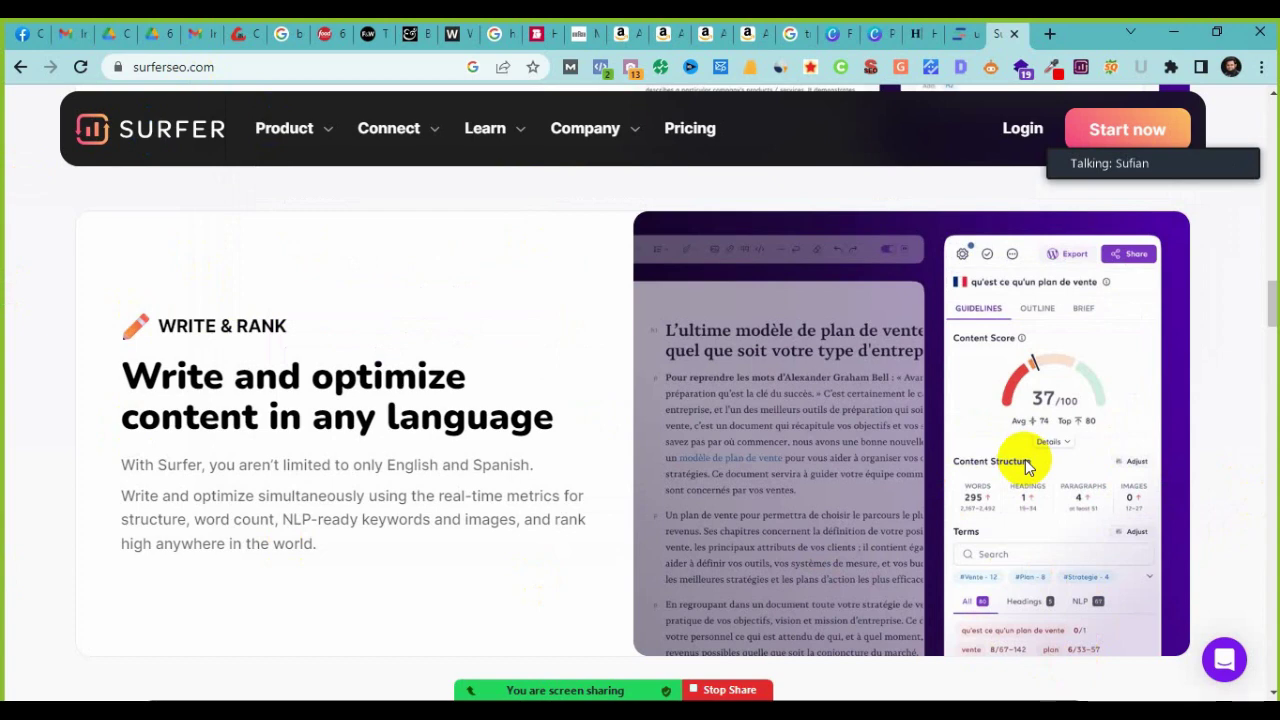
scroll(1233, 510, up, 1)
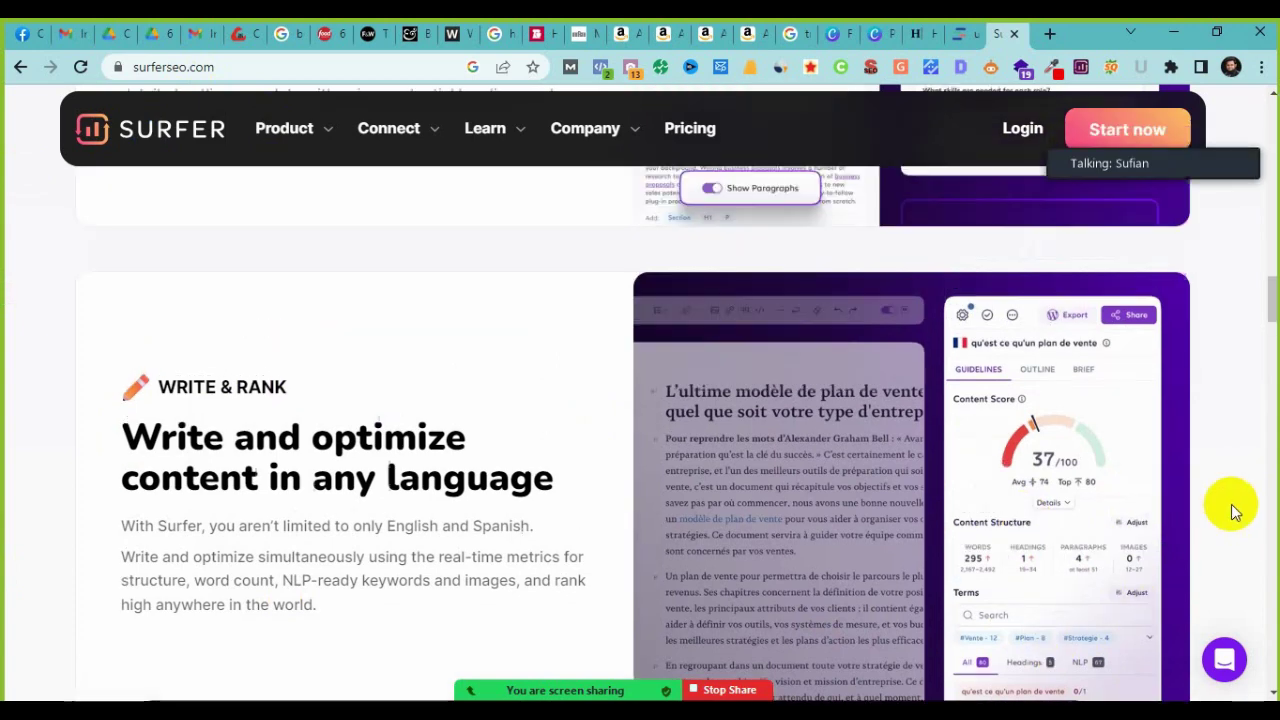
scroll(1233, 510, up, 5)
scroll(1233, 510, up, 10)
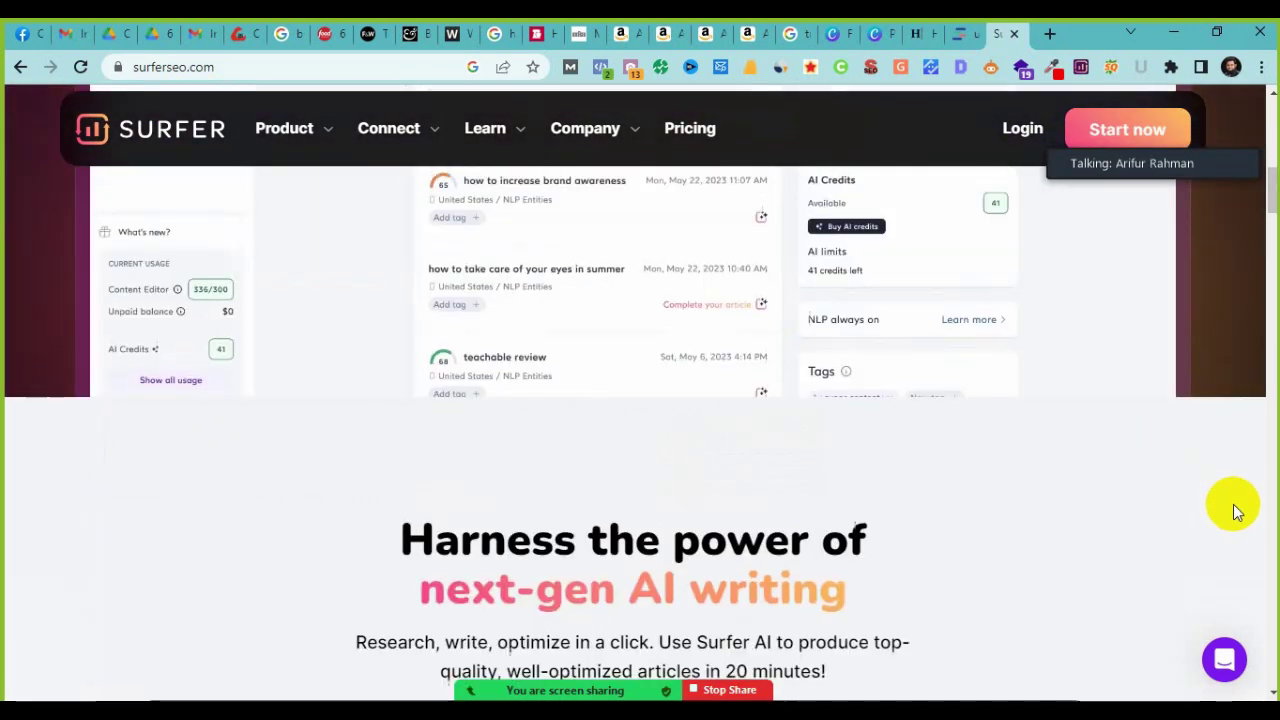
scroll(1233, 504, up, 10)
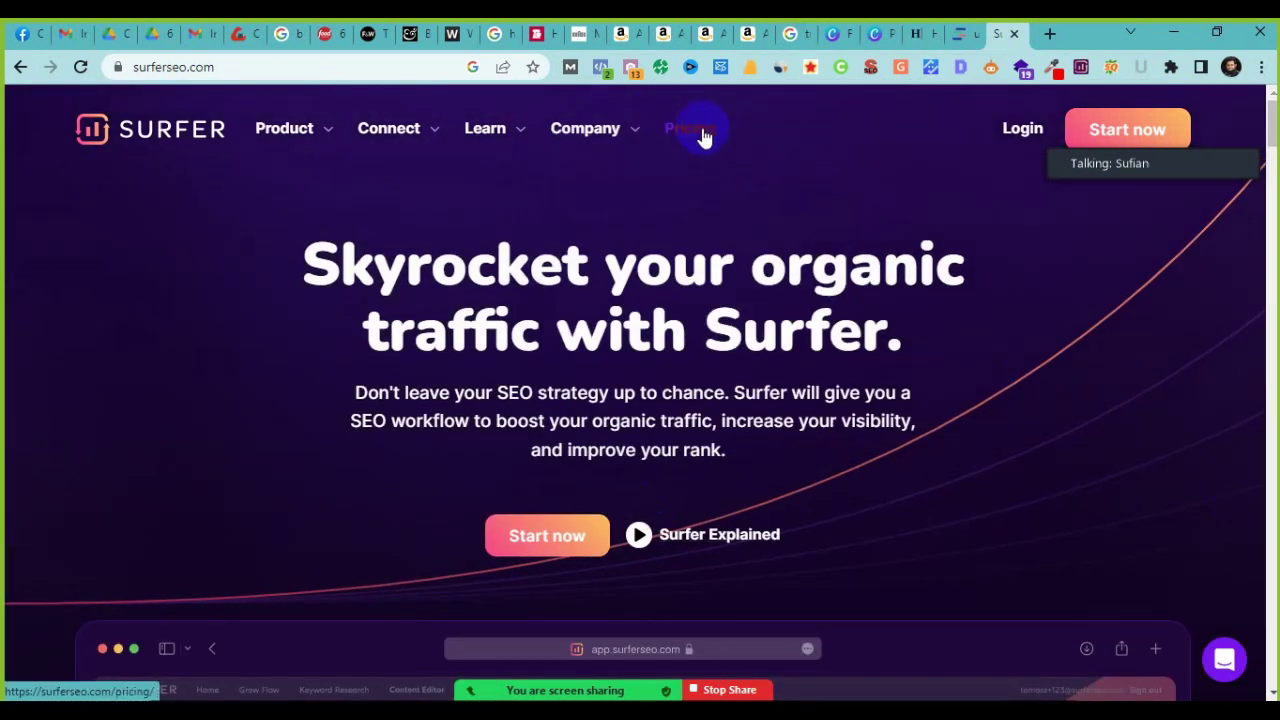
Step: Search Google for "text optimizer" in a new browser page and open the textoptimizer.com website
click(1045, 33)
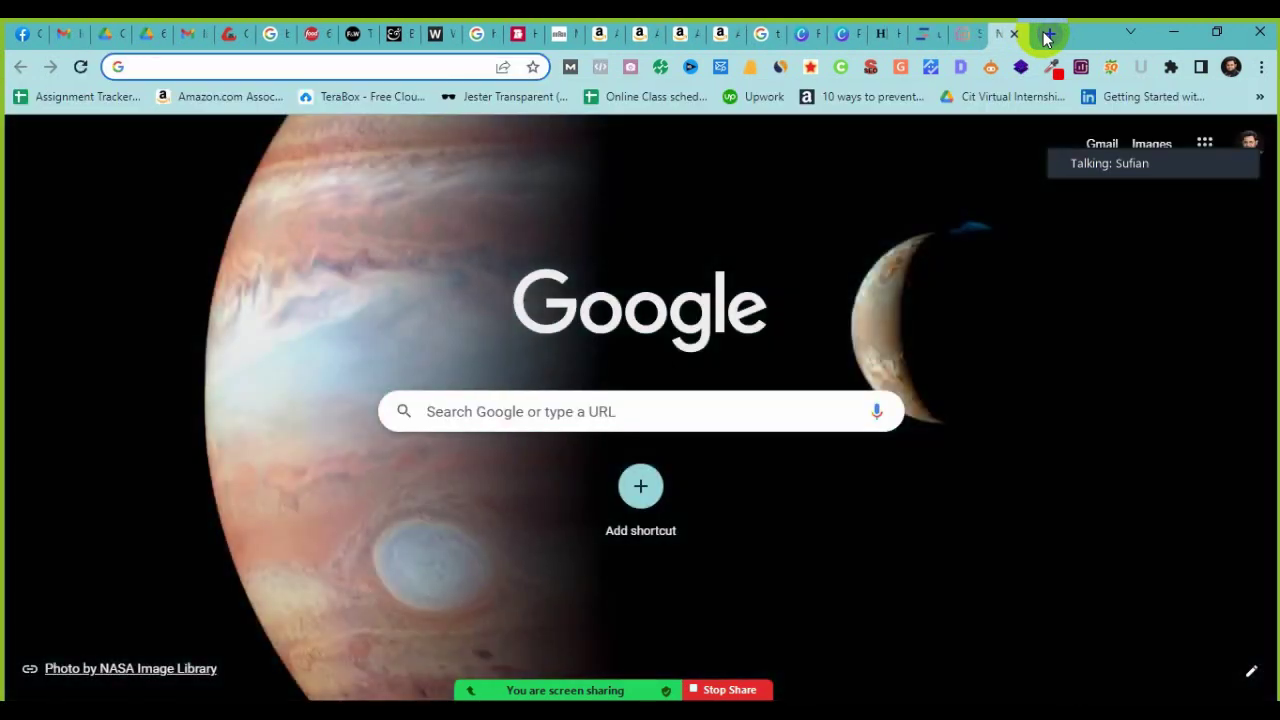
text(text)
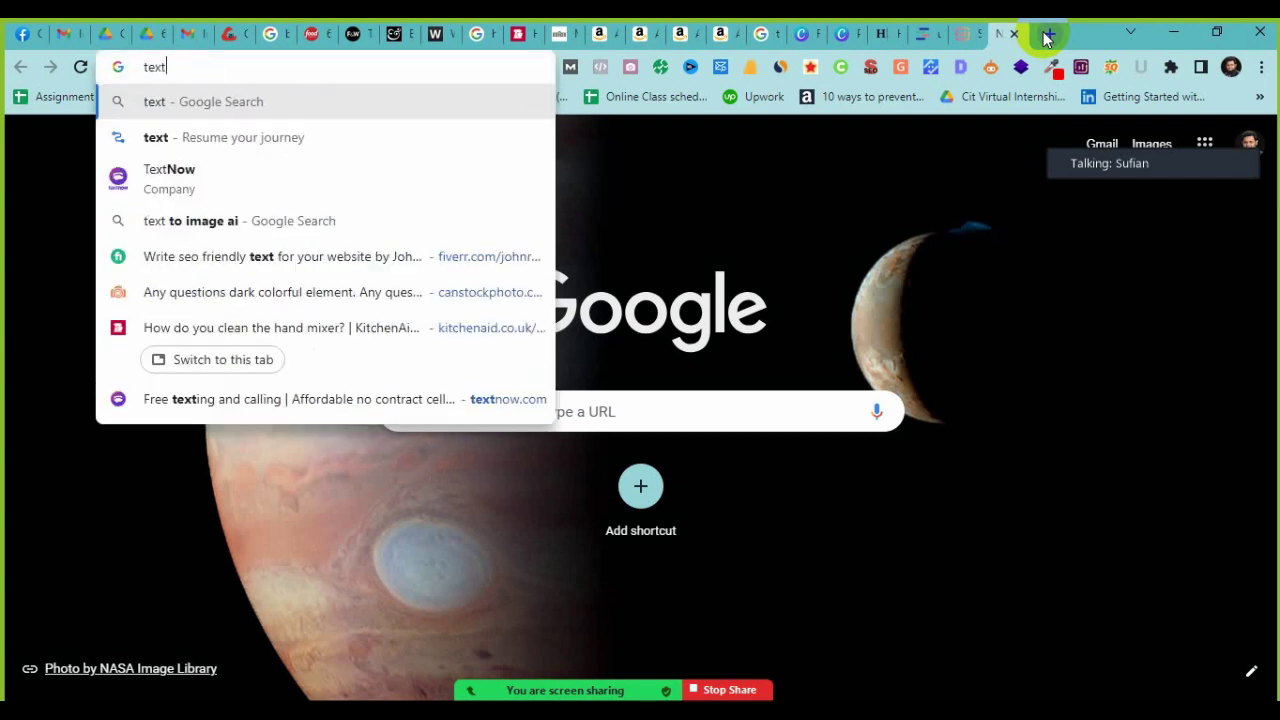
text( optimizer)
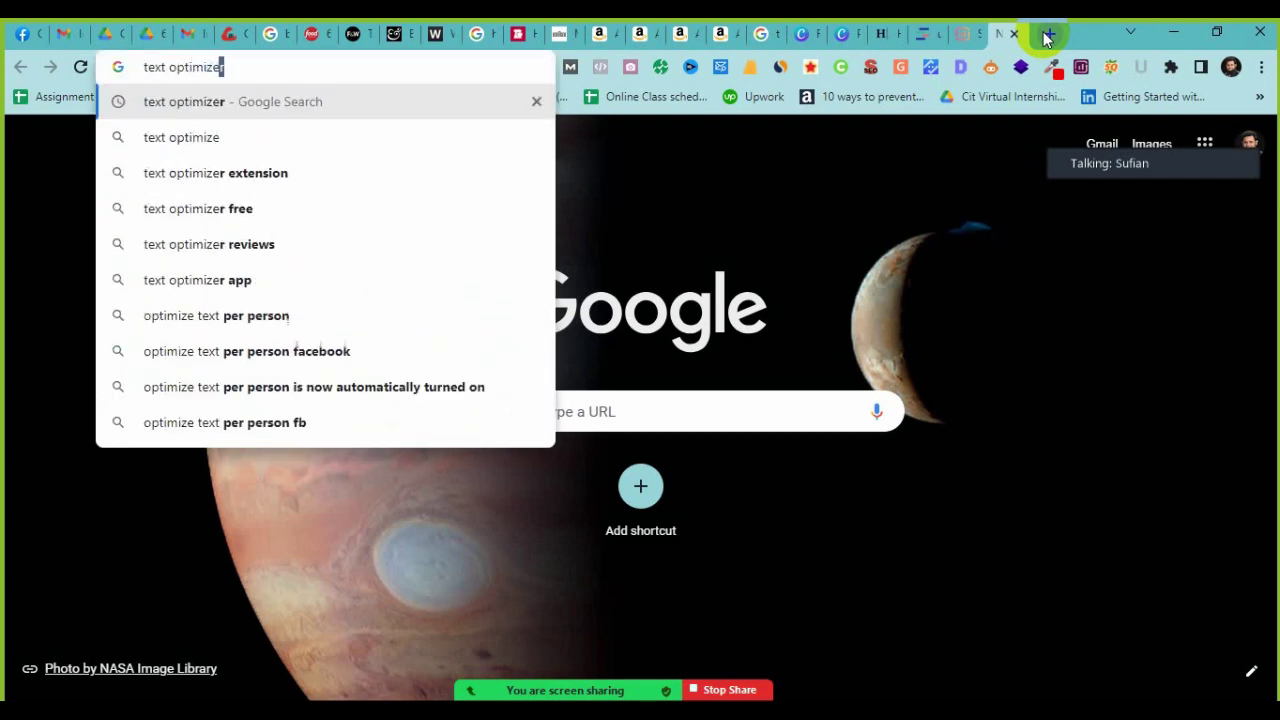
key(Return)
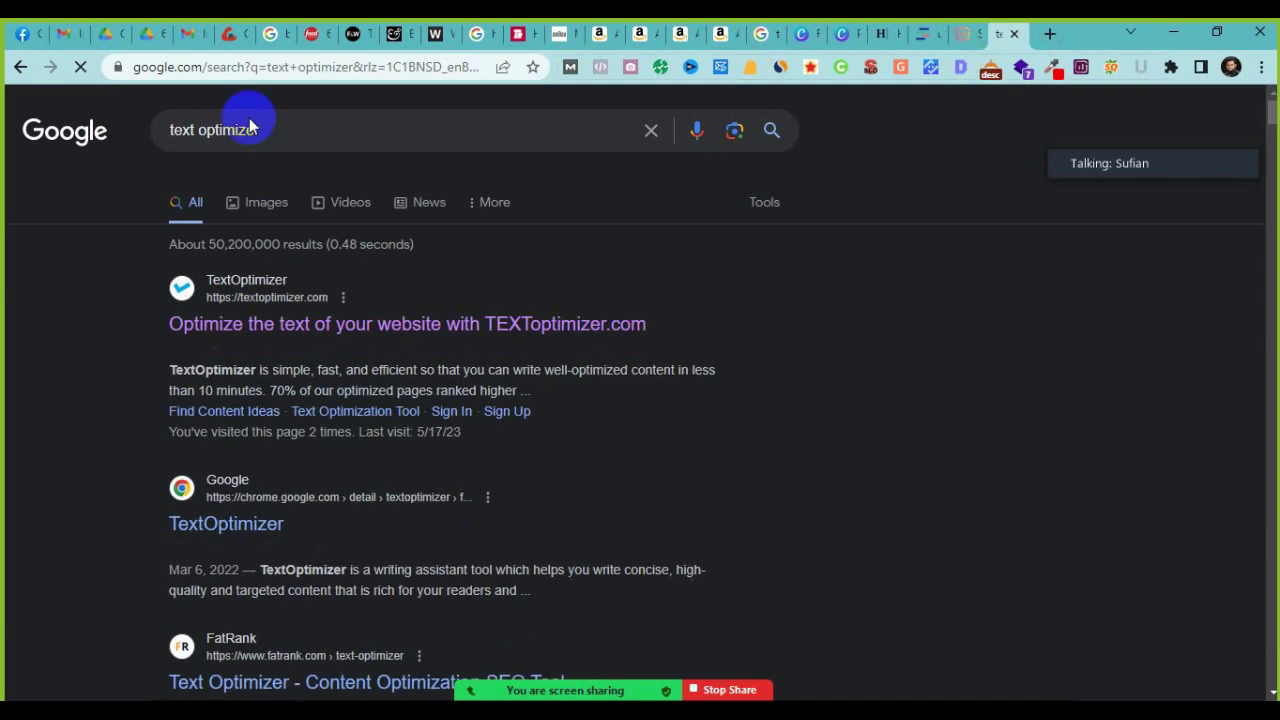
click(381, 325)
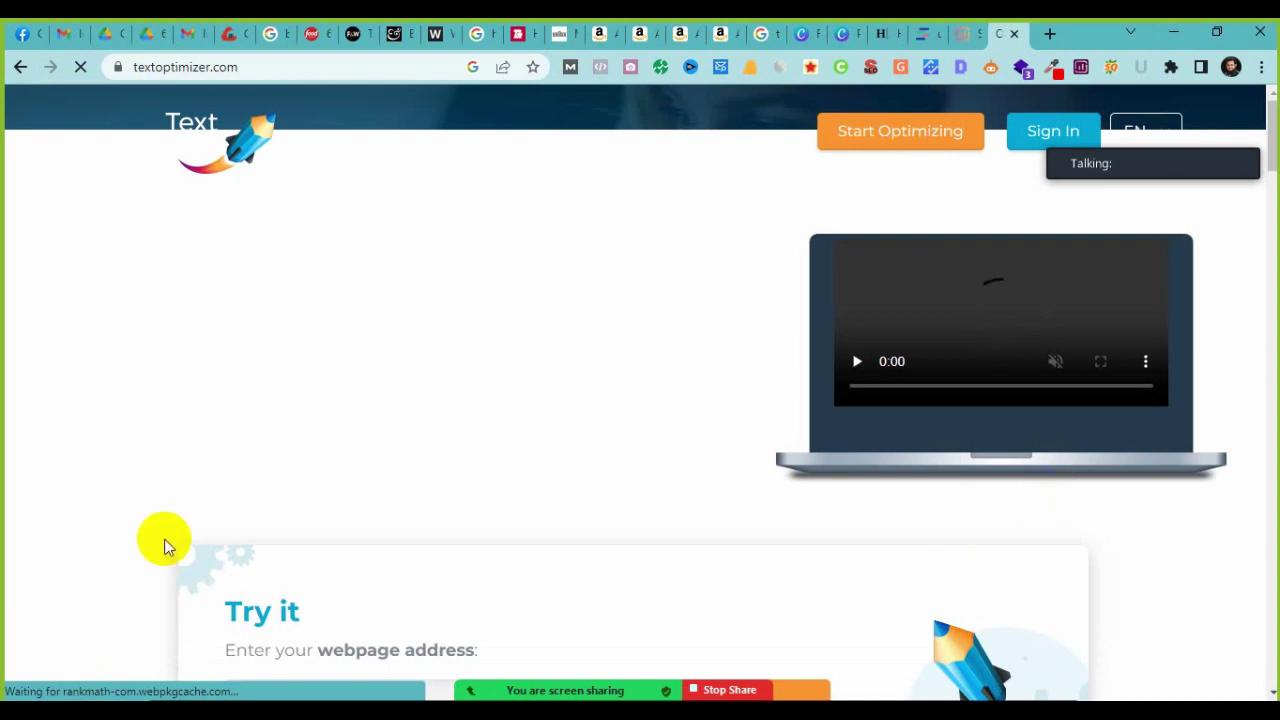
Step: Look through the TextOptimizer homepage, examining the webpage address analysis form and the text optimization and content idea features
scroll(163, 537, down, 3)
click(324, 423)
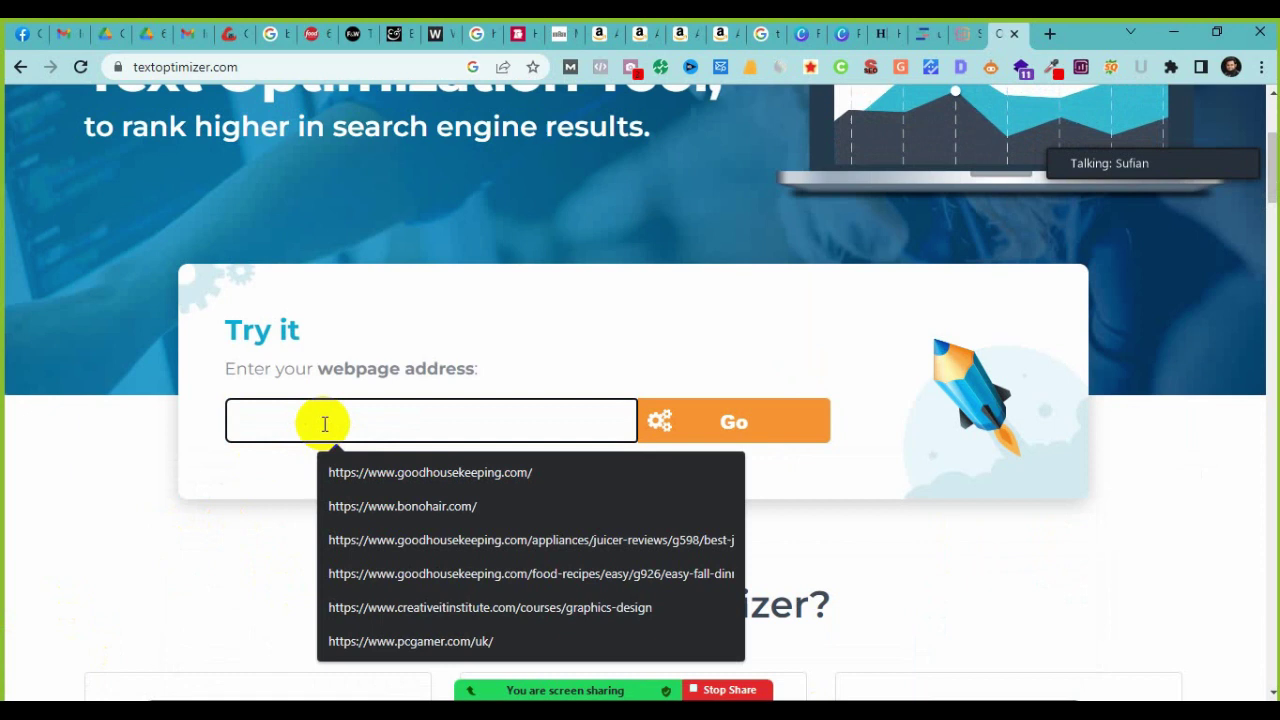
scroll(105, 490, down, 10)
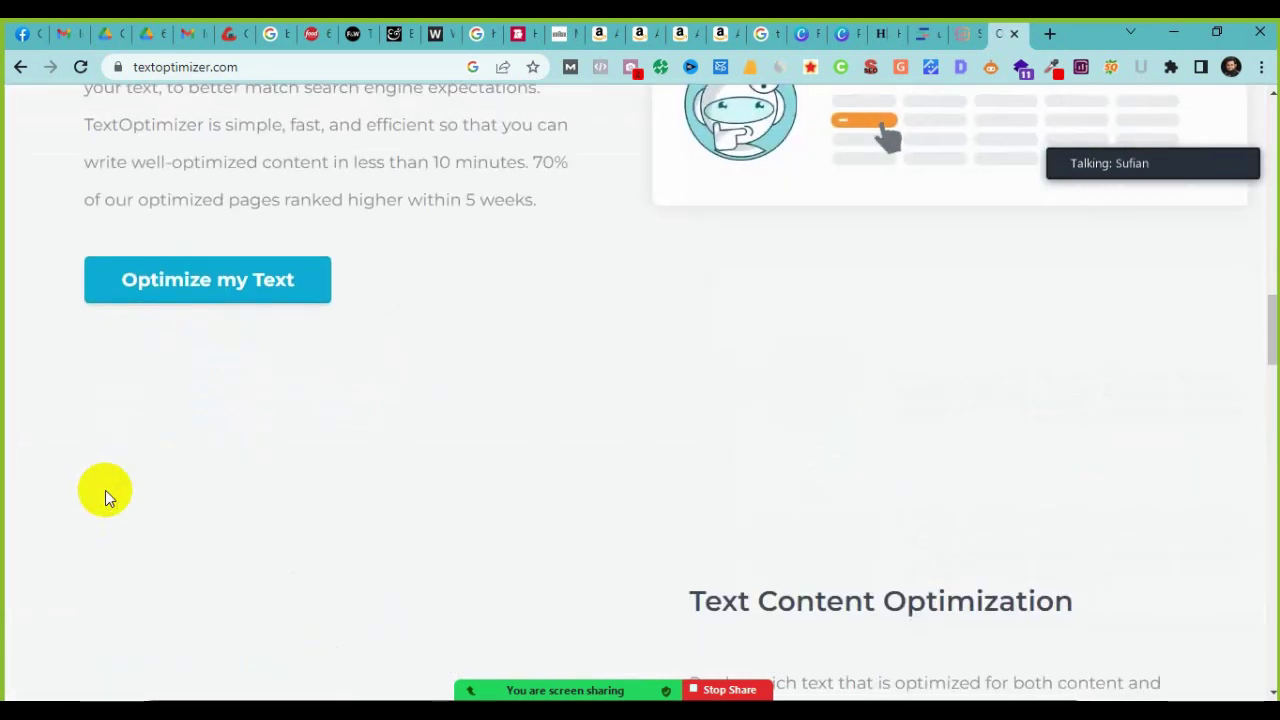
scroll(105, 490, down, 5)
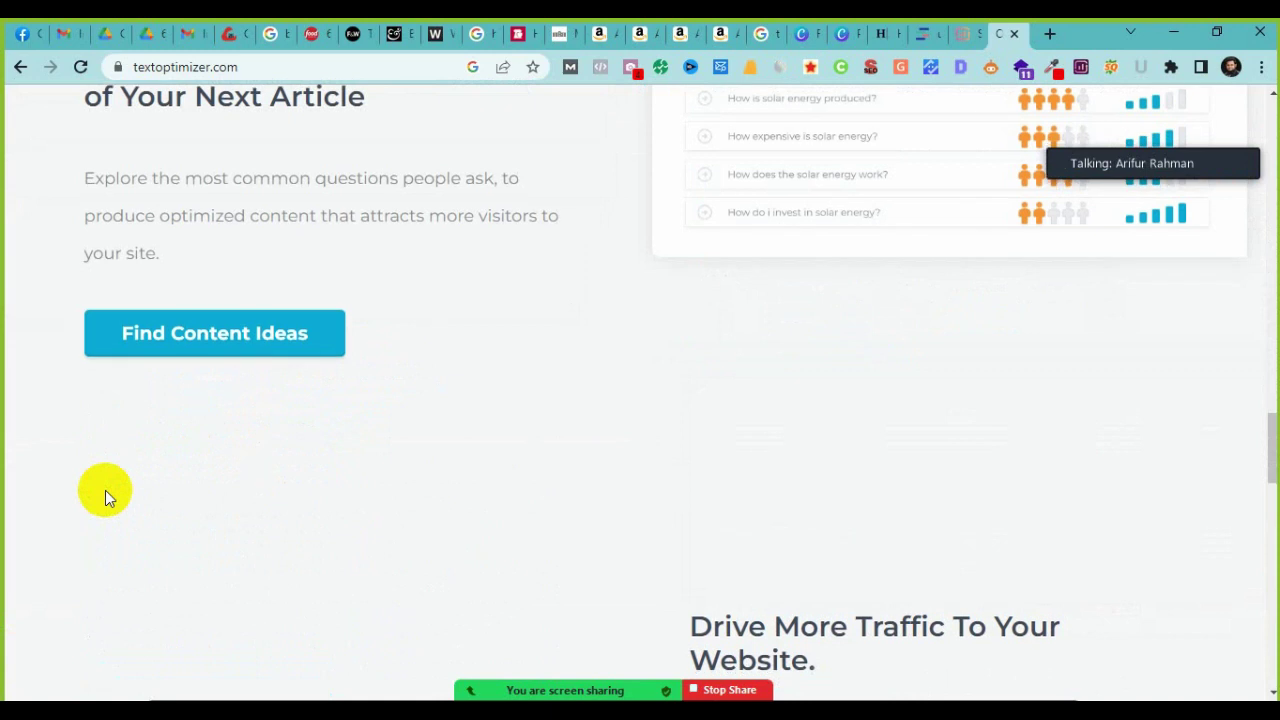
scroll(105, 490, down, 8)
scroll(105, 490, down, 4)
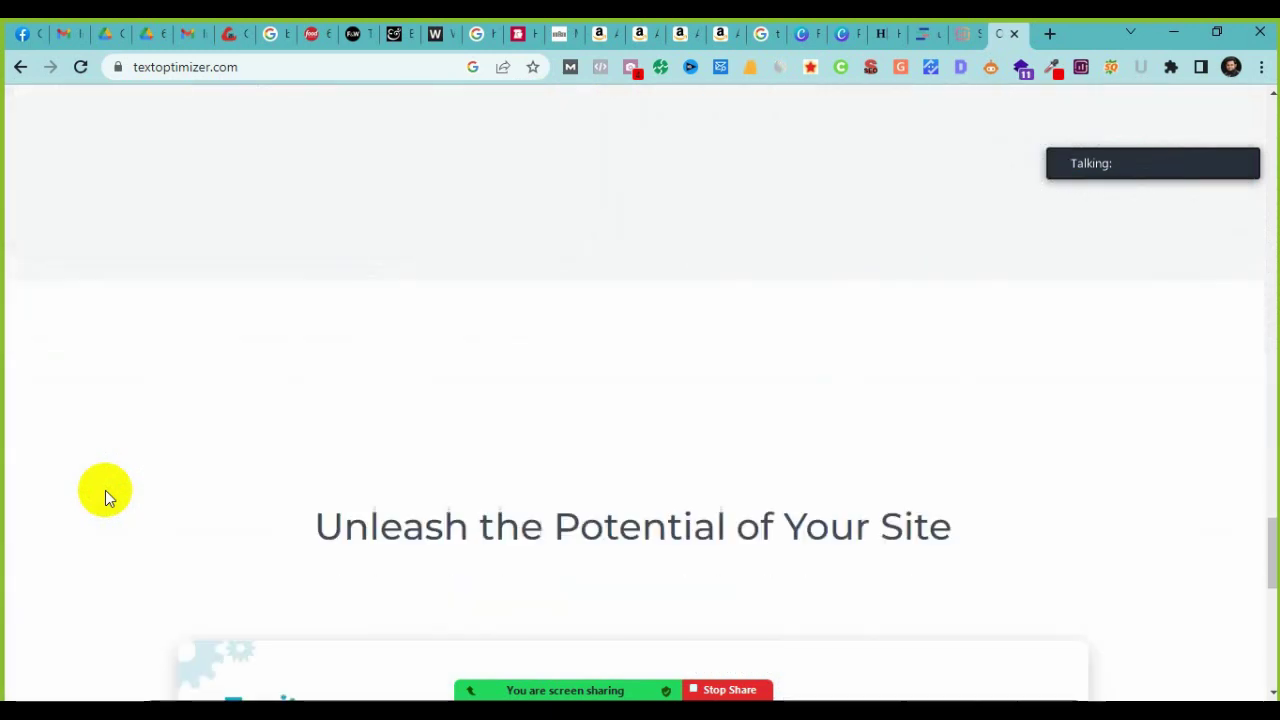
click(380, 502)
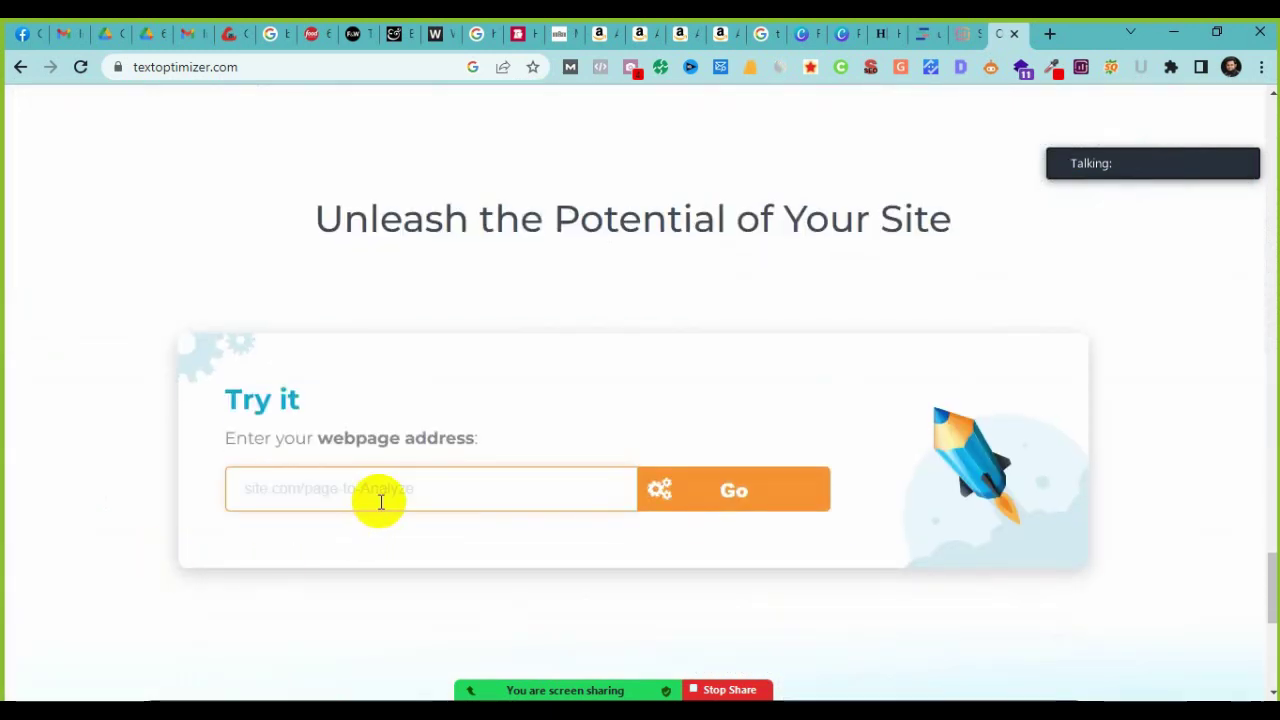
scroll(380, 502, down, 4)
scroll(379, 501, down, 2)
scroll(379, 501, up, 4)
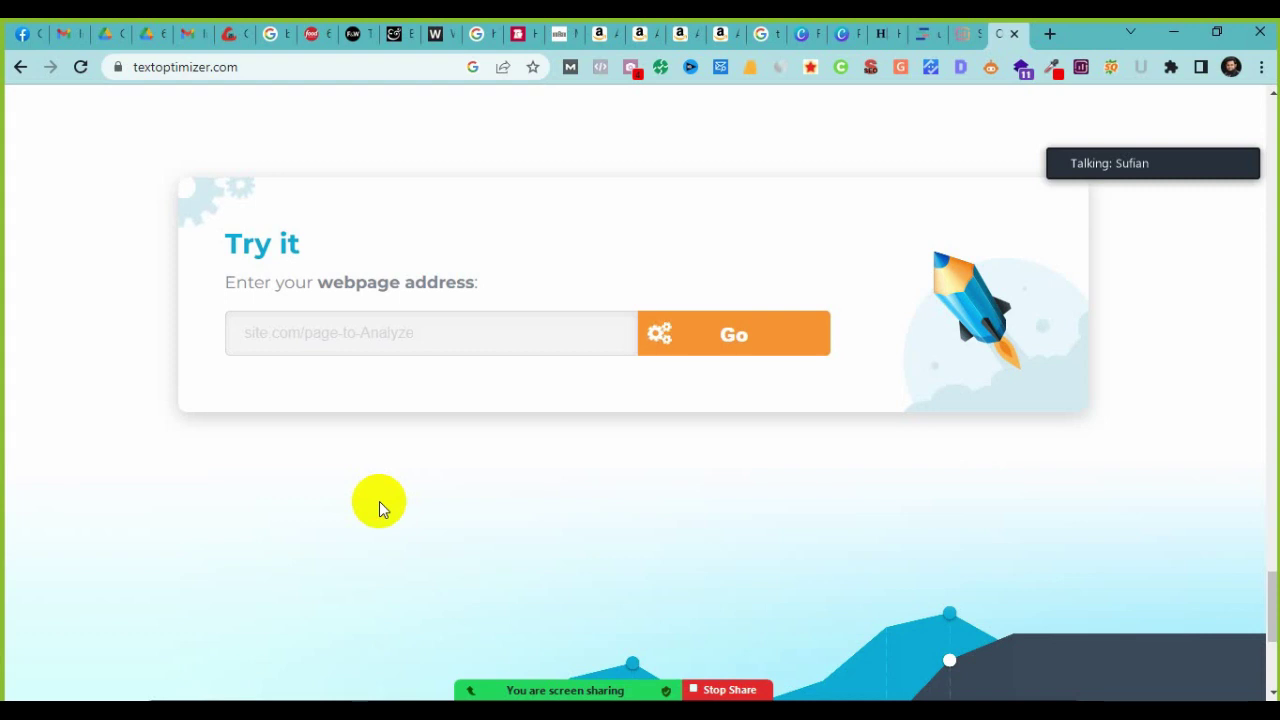
scroll(379, 501, up, 2)
scroll(380, 502, up, 2)
scroll(380, 502, up, 12)
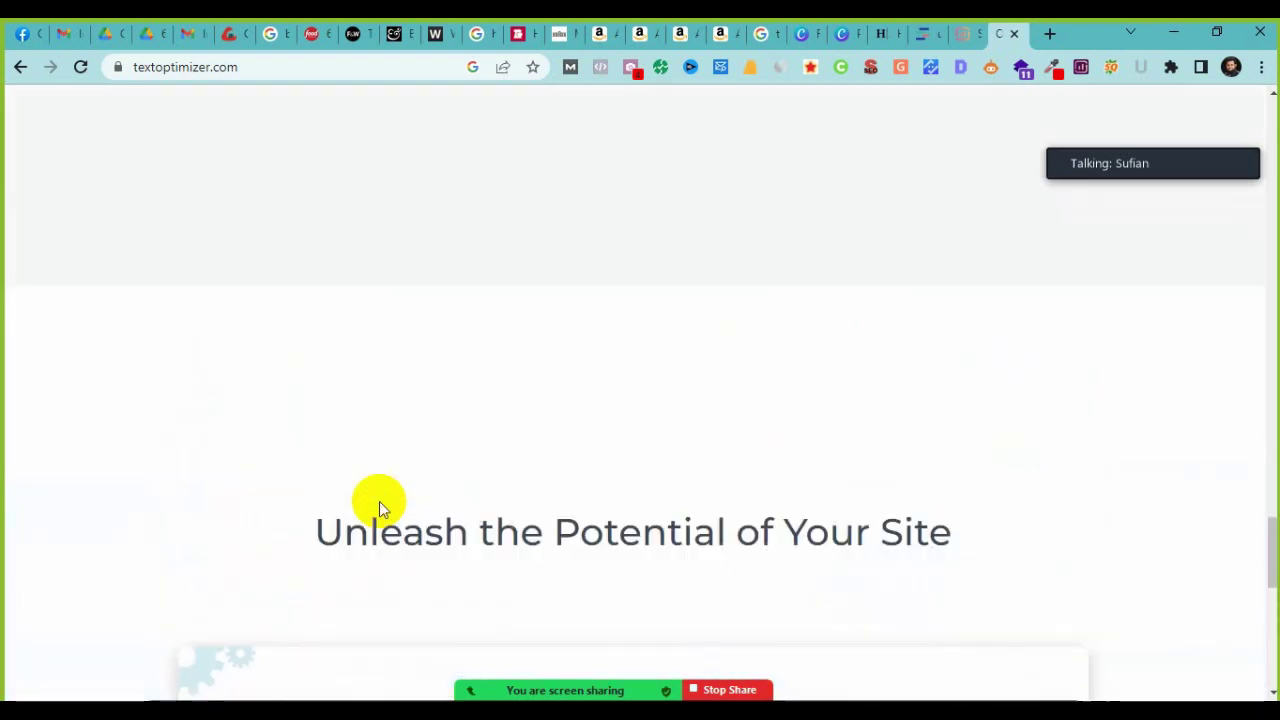
scroll(379, 501, down, 5)
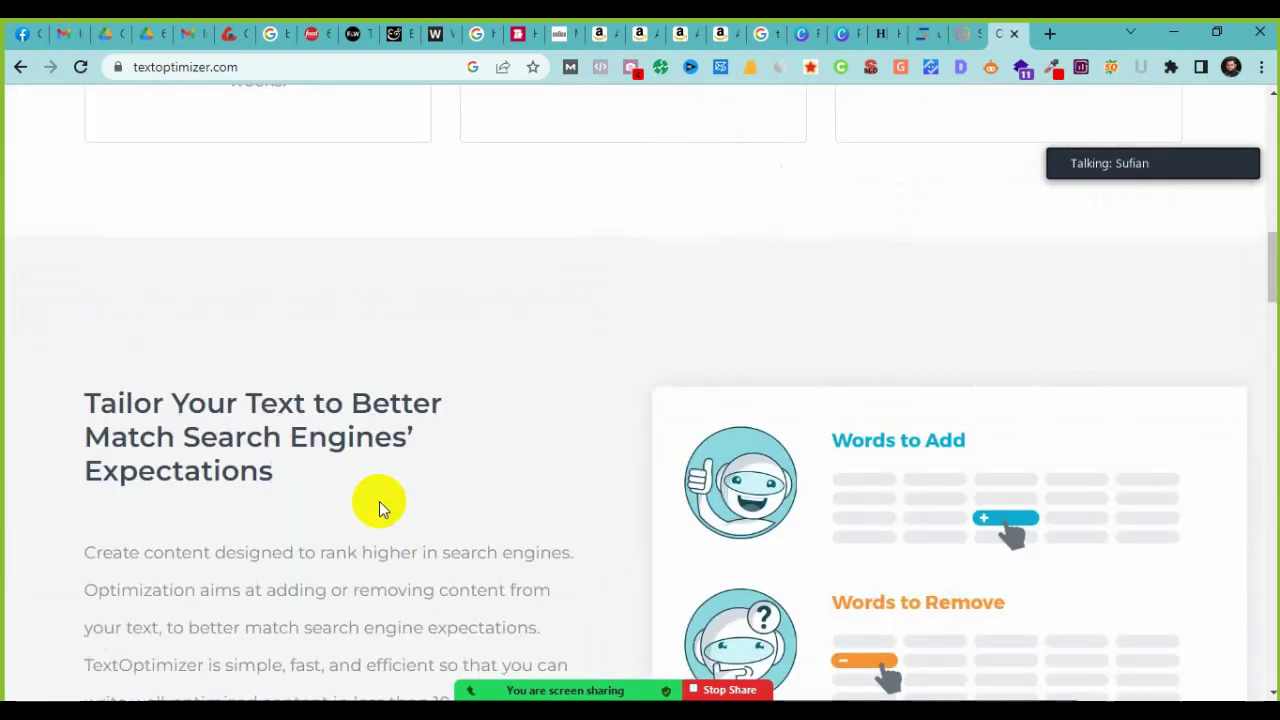
Step: Copy the web address of the foodnetwork.com hand mixer review article and return to the TextOptimizer page
scroll(379, 501, up, 3)
scroll(379, 501, down, 3)
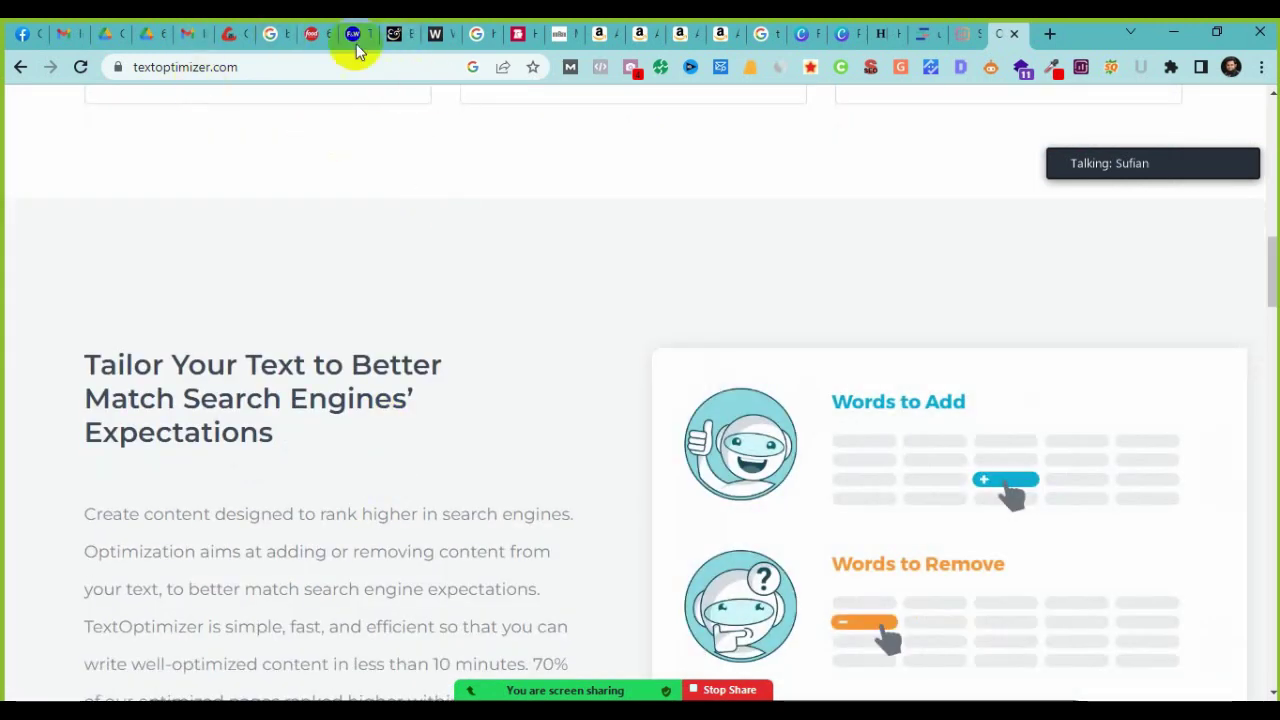
click(310, 36)
click(315, 67)
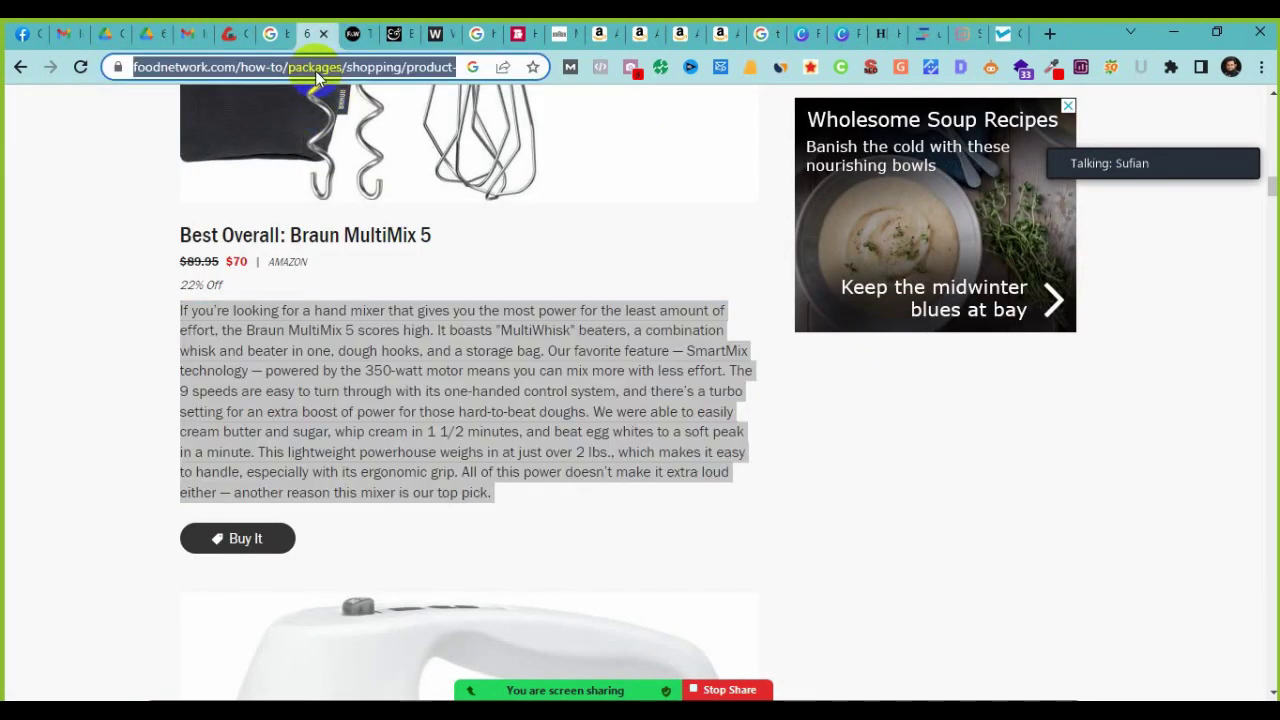
click(1008, 34)
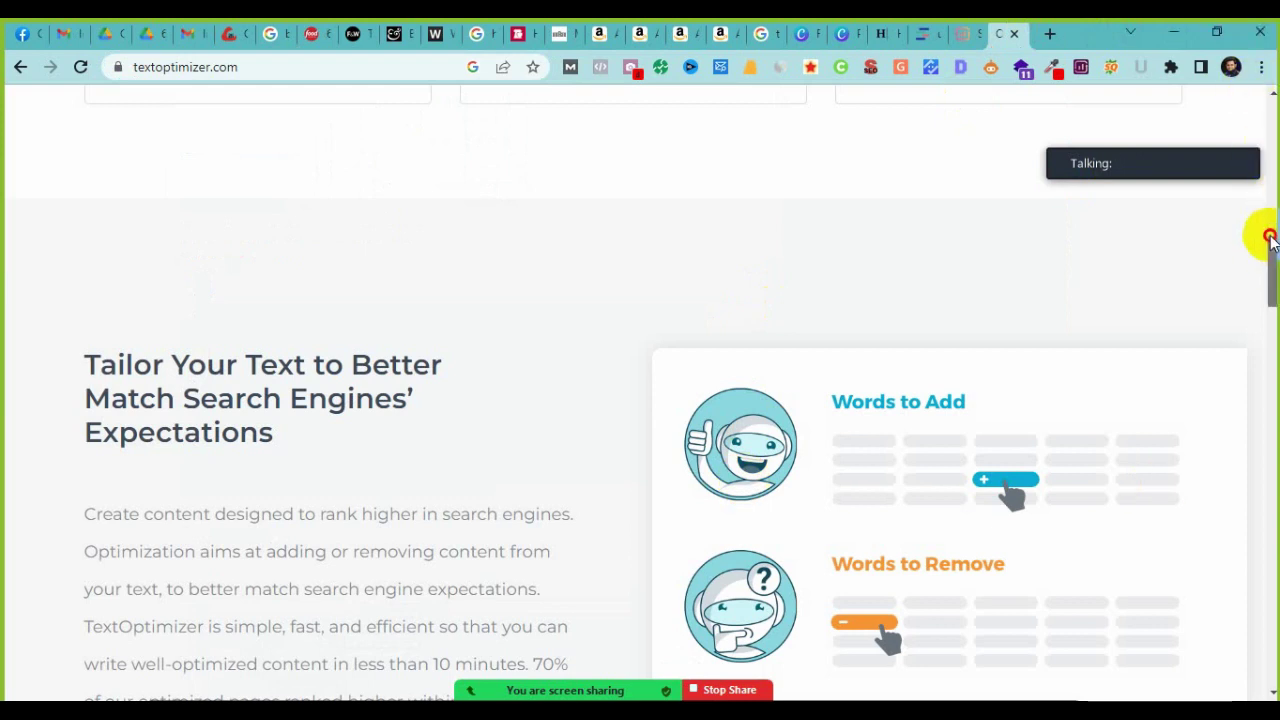
drag(1270, 240, 1270, 95)
scroll(509, 500, down, 5)
click(373, 337)
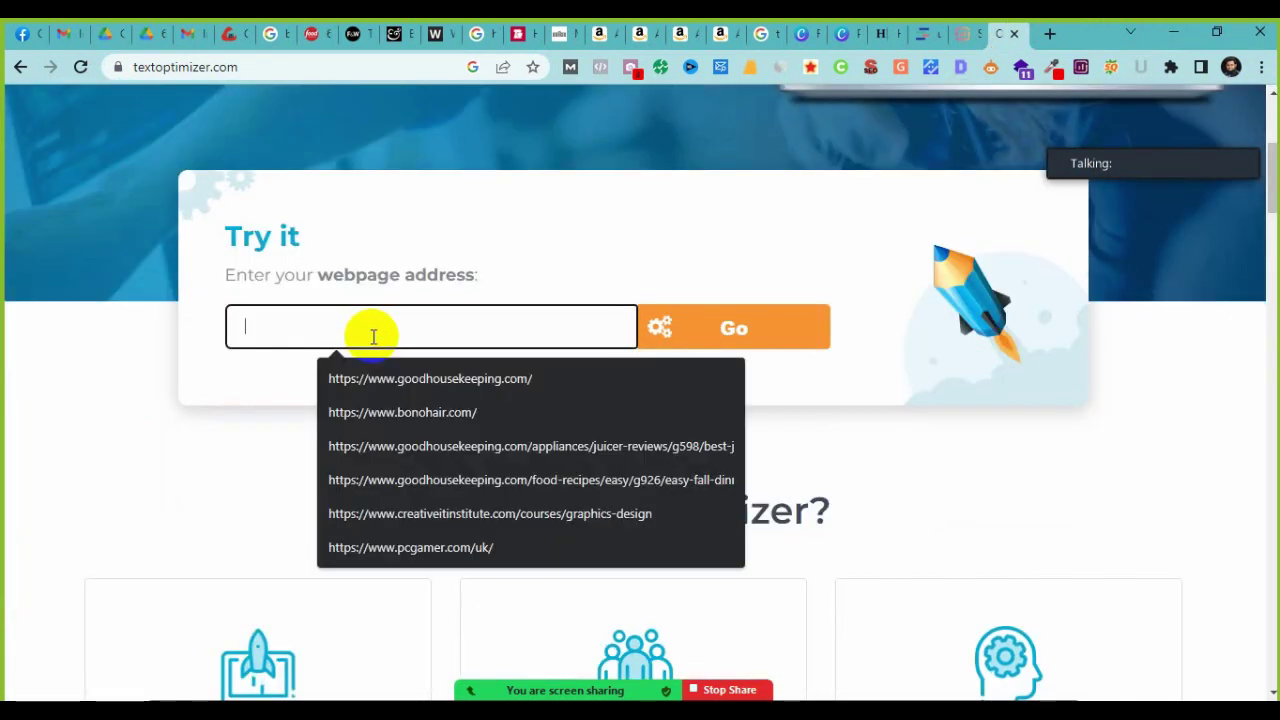
text(https://www.foodnetwork.com/how-to/packages/shopping/product-reviews/best-hand-mixers)
click(714, 337)
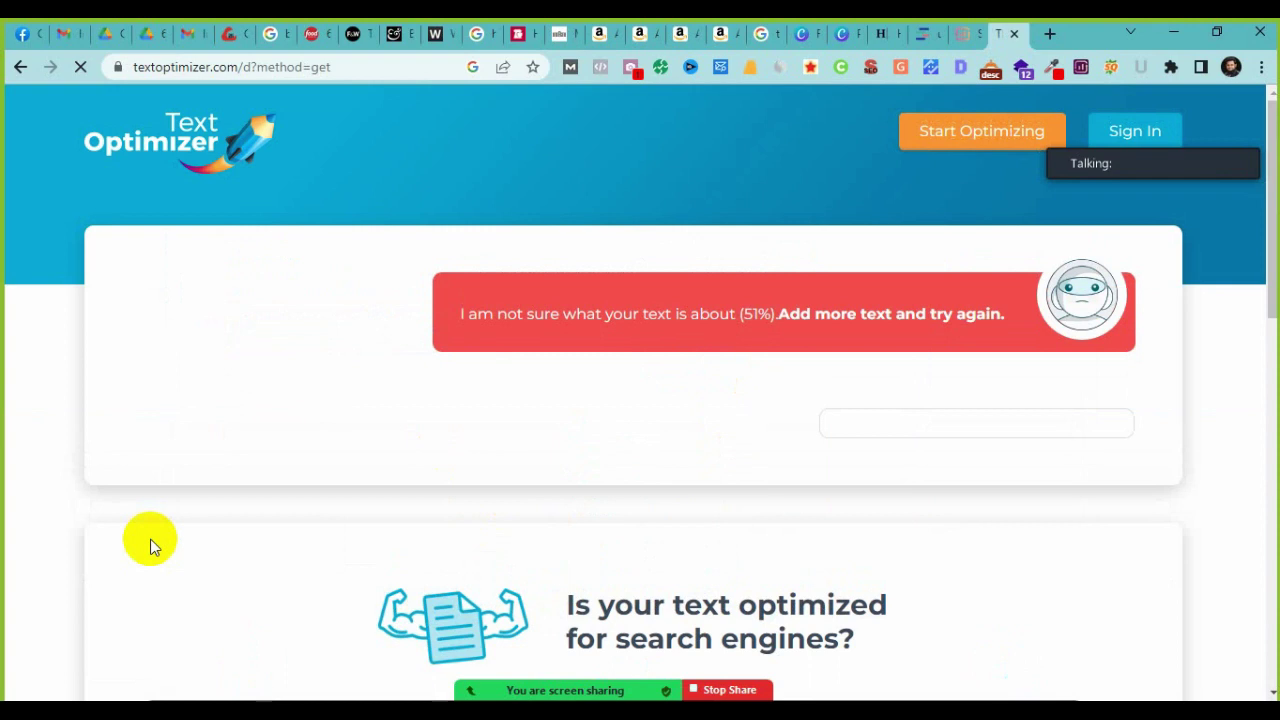
Step: Start optimizing the text for Google, choosing to start a new text and just get the list of words
scroll(150, 539, down, 4)
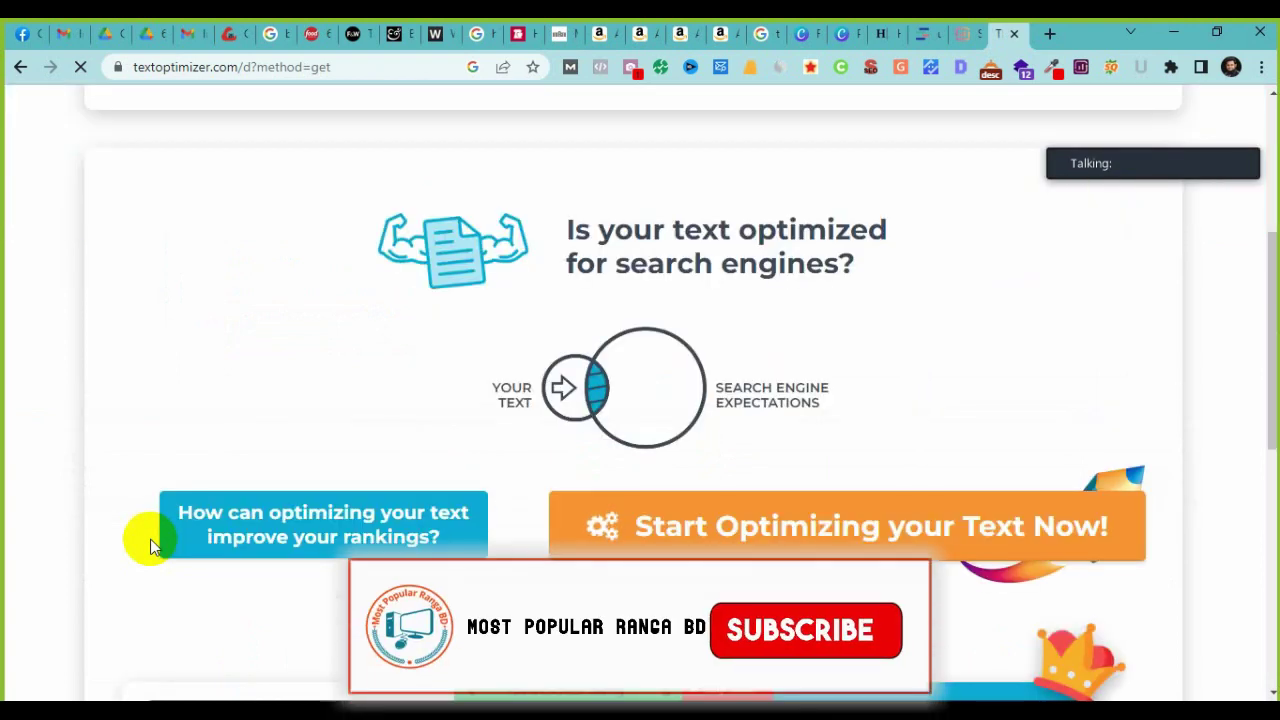
scroll(150, 539, down, 3)
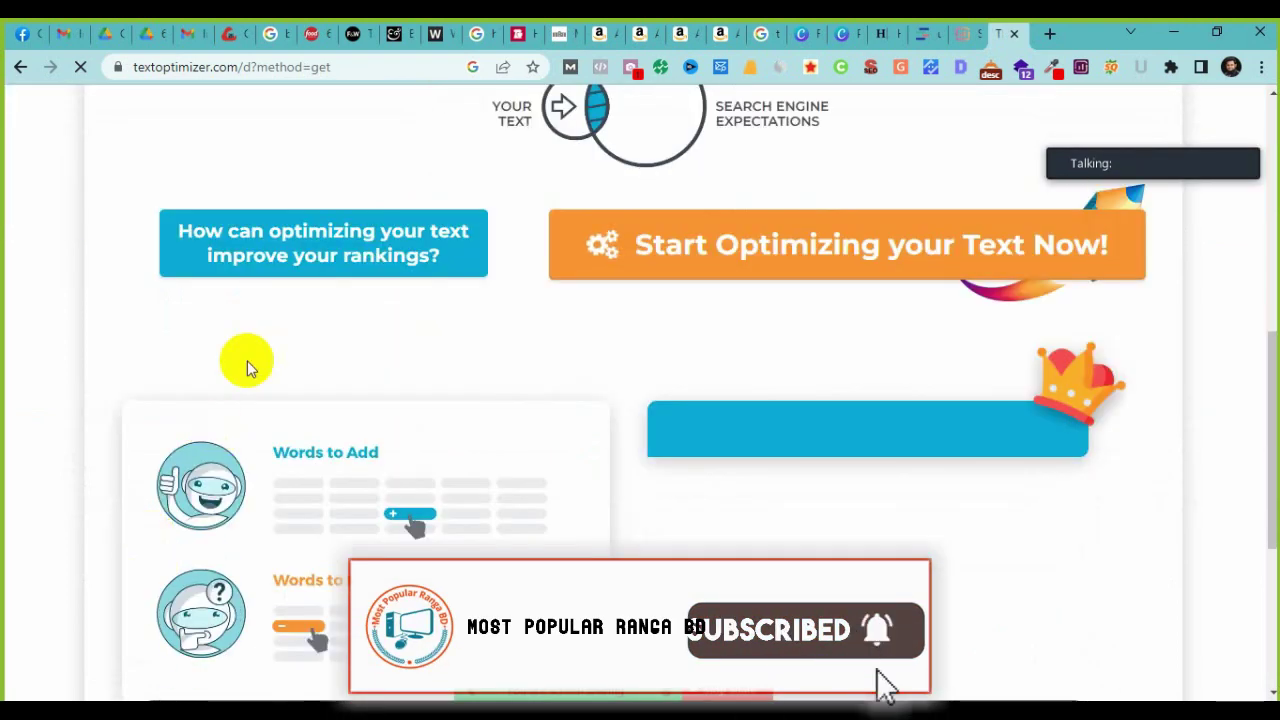
click(840, 248)
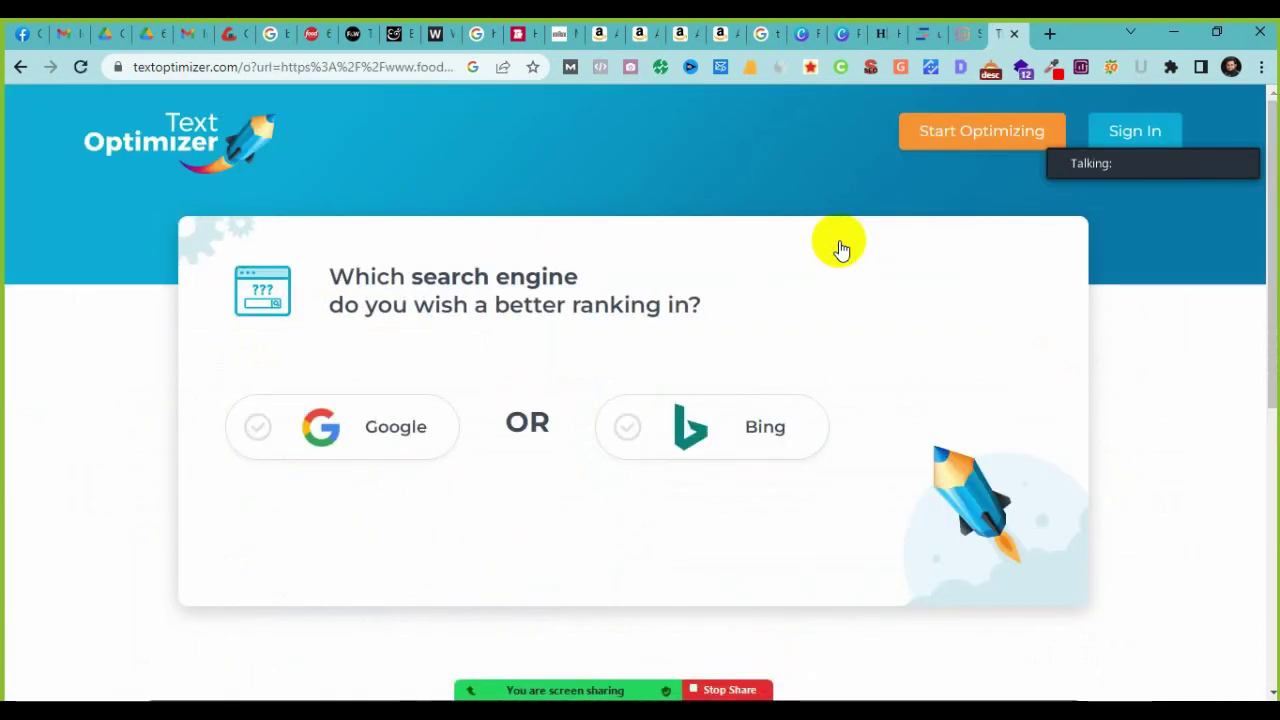
click(343, 450)
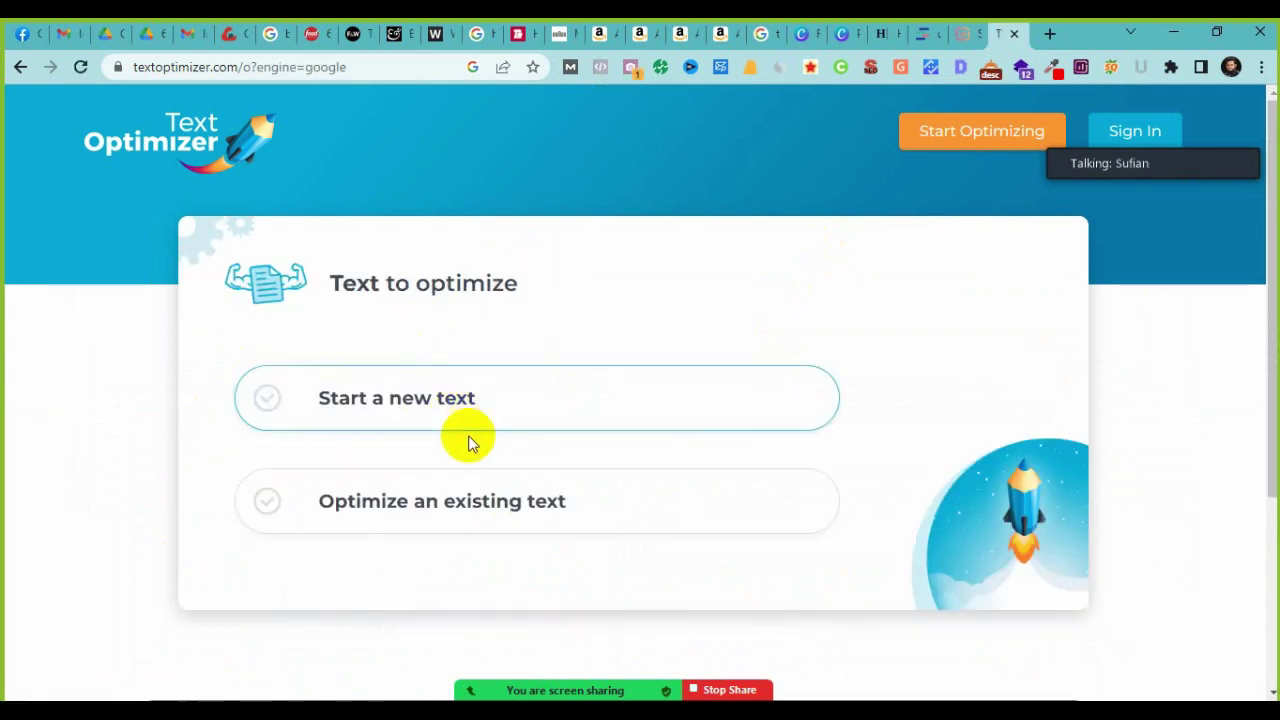
click(478, 414)
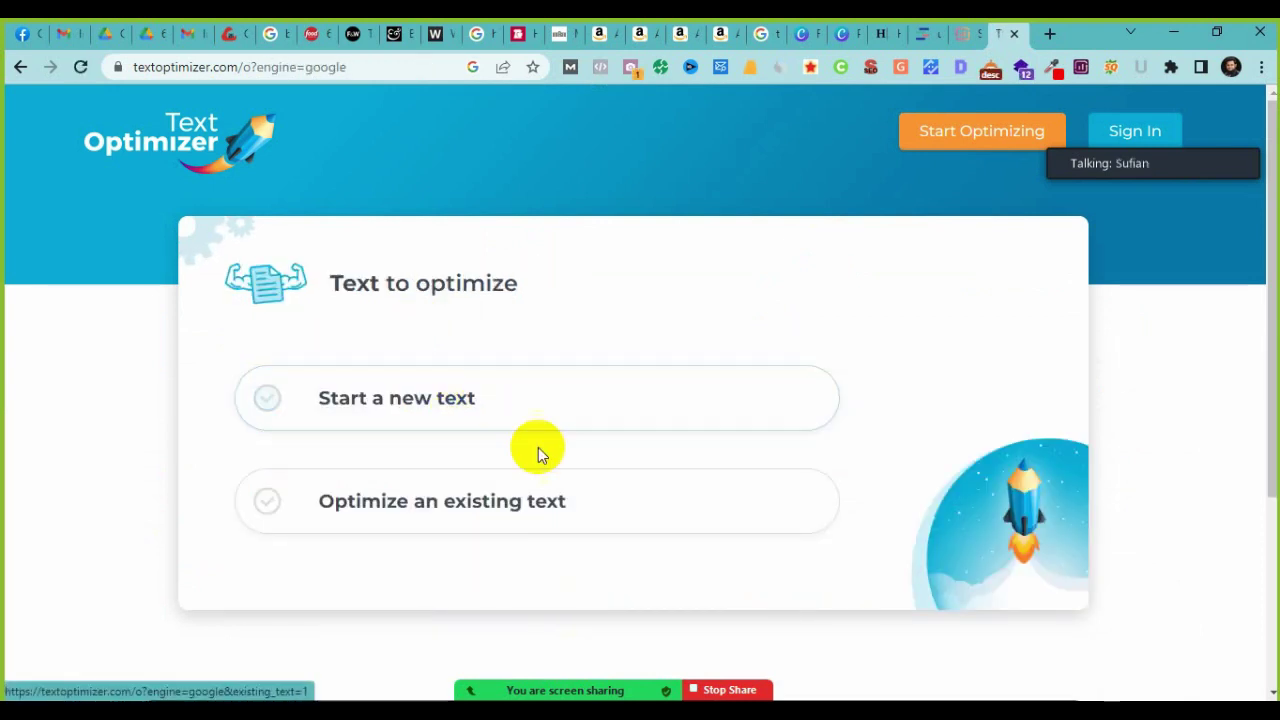
click(523, 386)
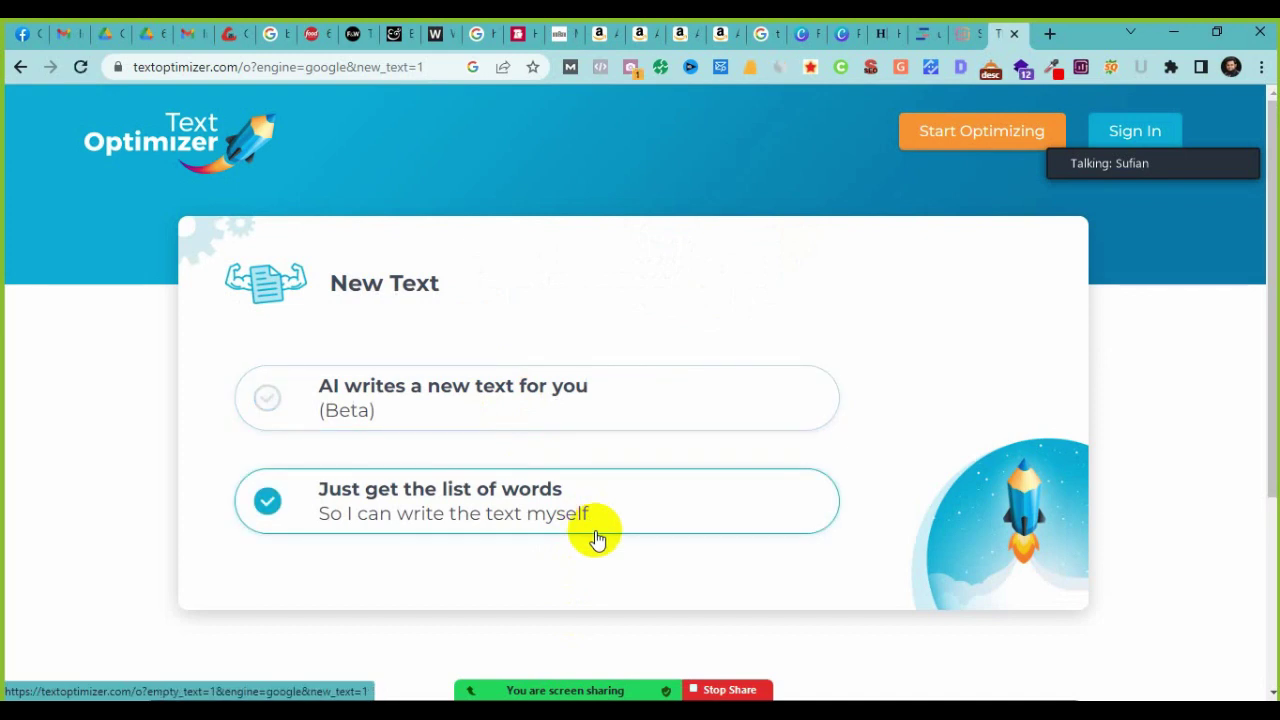
click(363, 424)
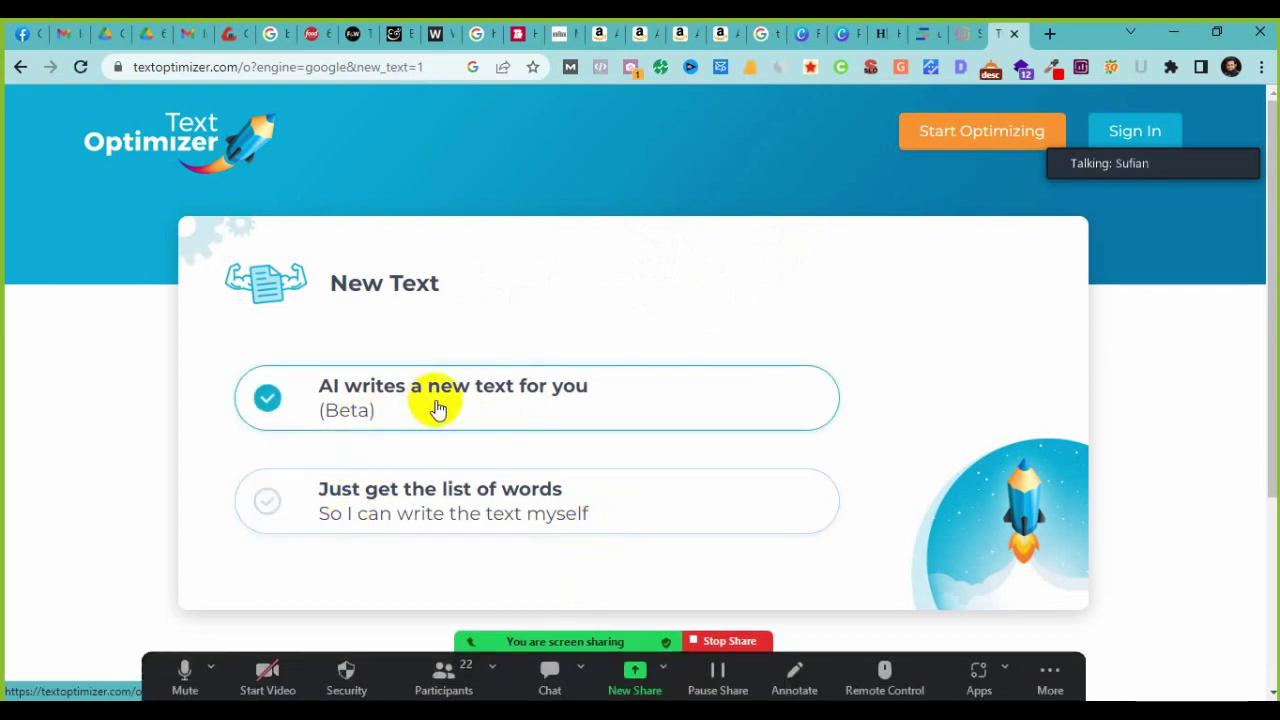
click(419, 518)
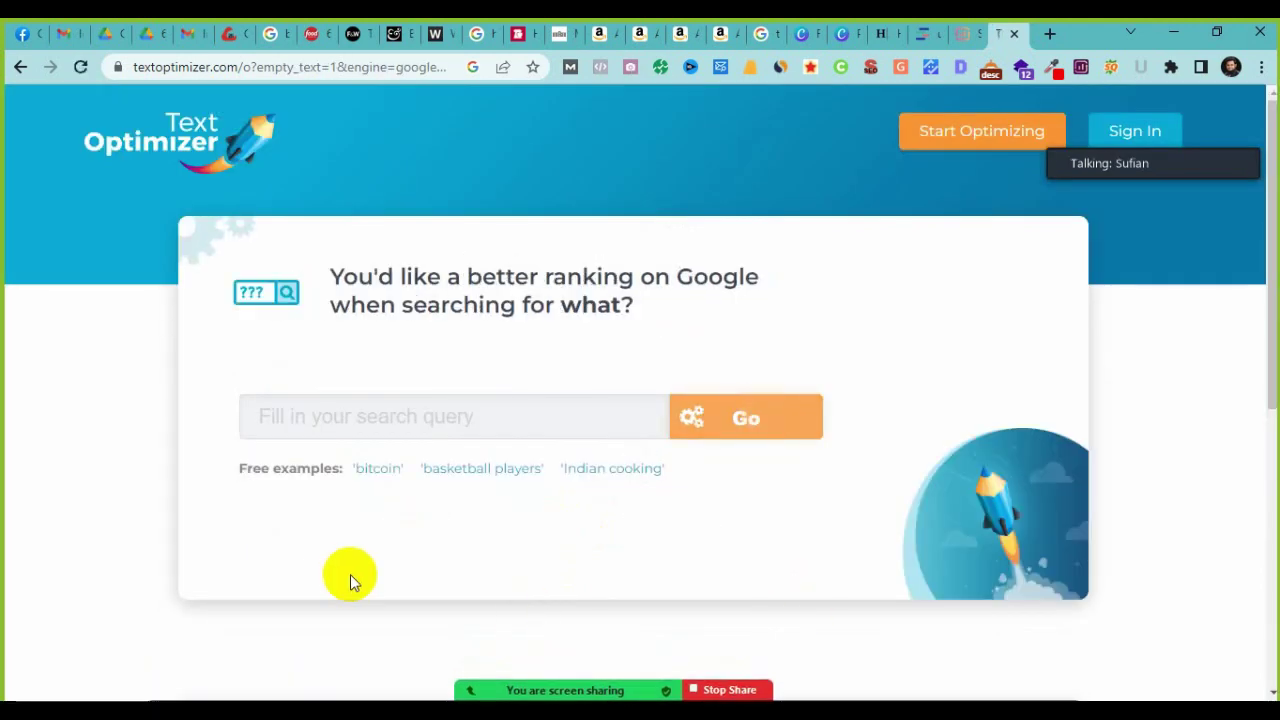
Step: Generate the word suggestions for the search query "best hand mixer"
click(347, 414)
click(350, 425)
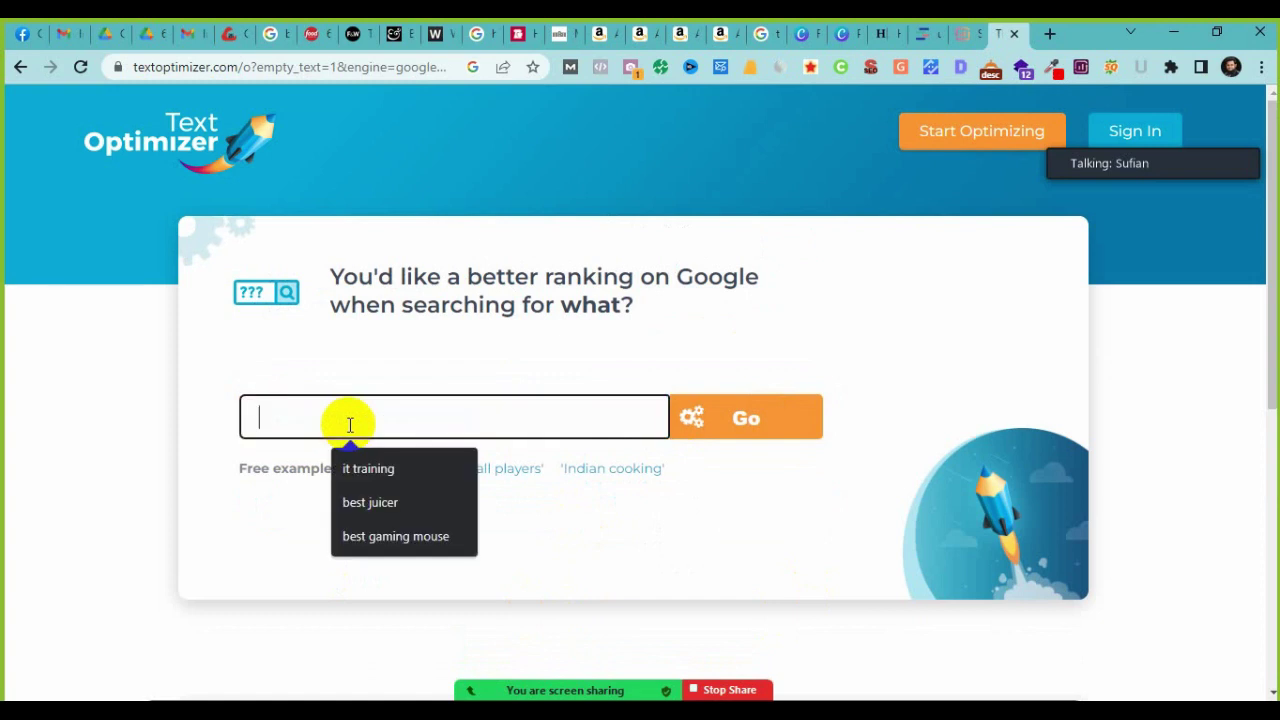
text(best)
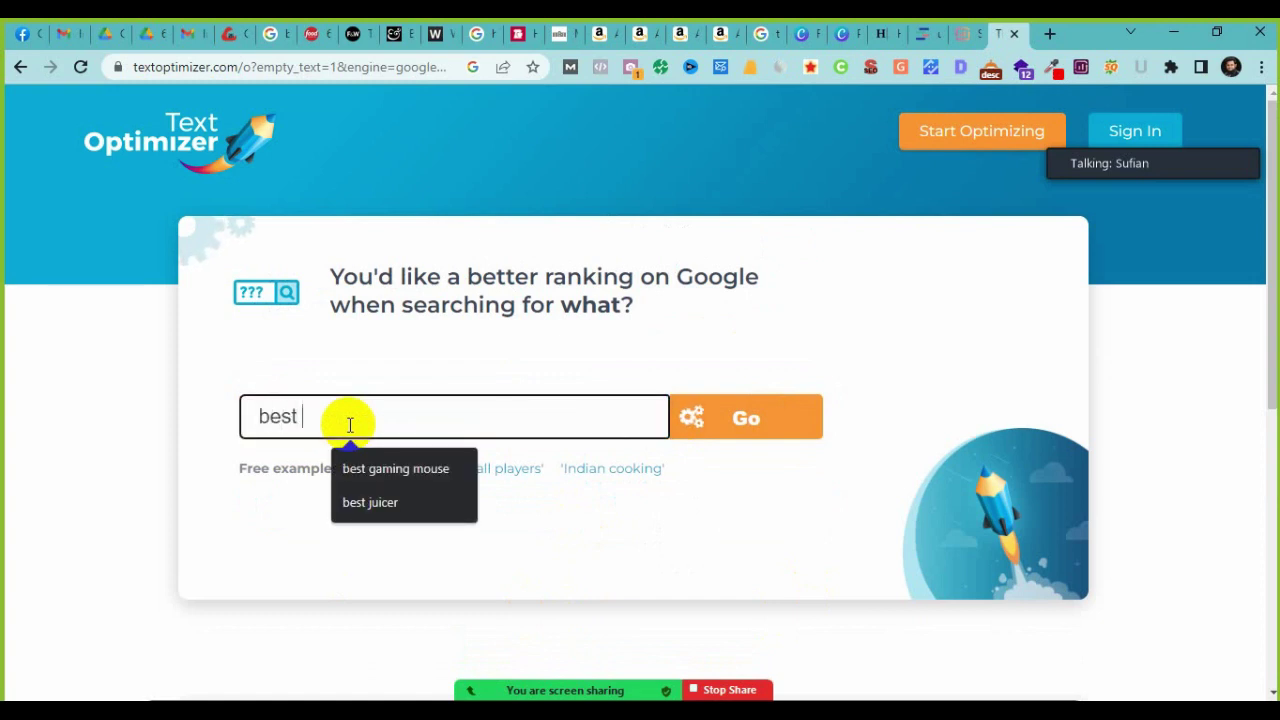
text( hand mix)
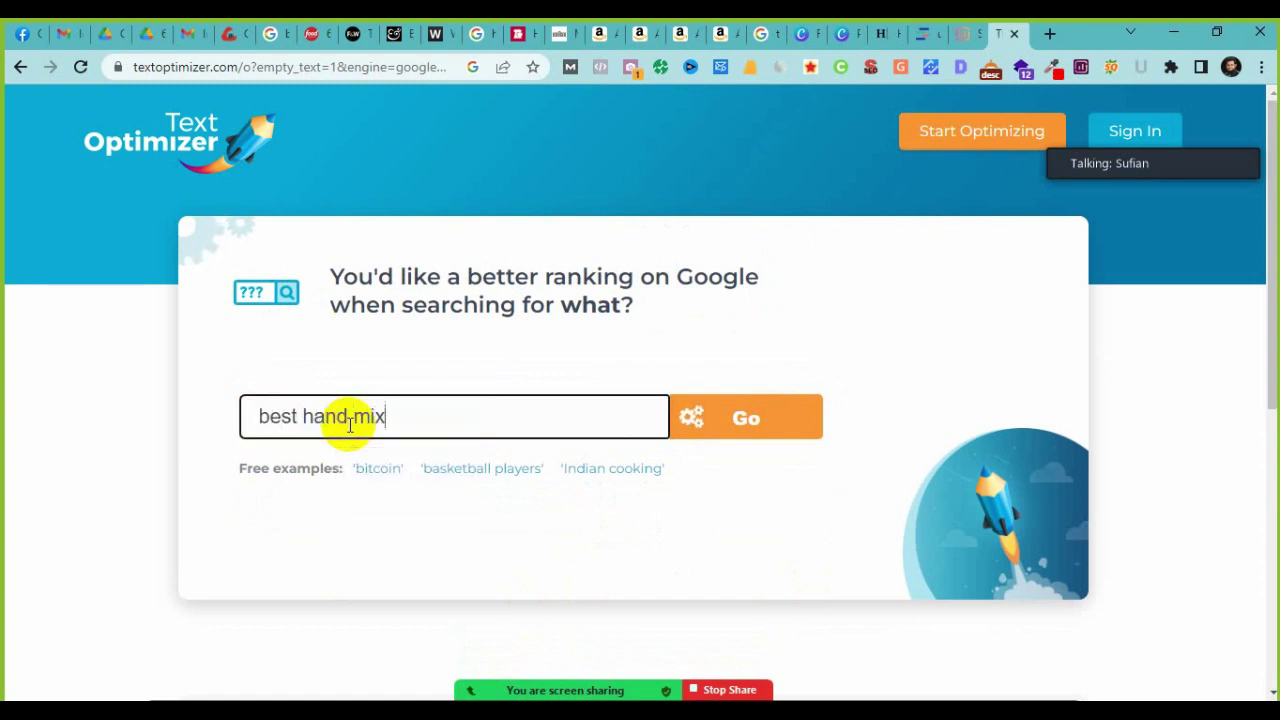
click(781, 408)
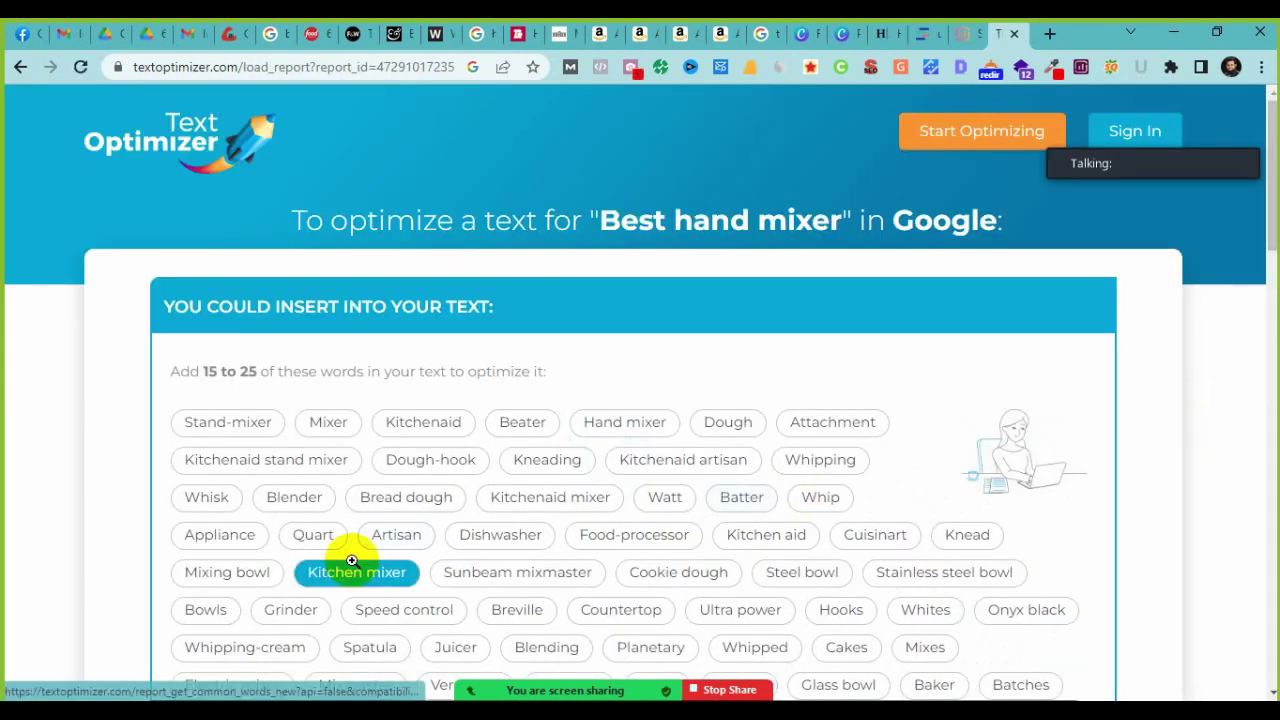
Step: Look through the suggested words for "Best hand mixer" and read the tips below the list
scroll(343, 557, down, 2)
scroll(343, 571, up, 2)
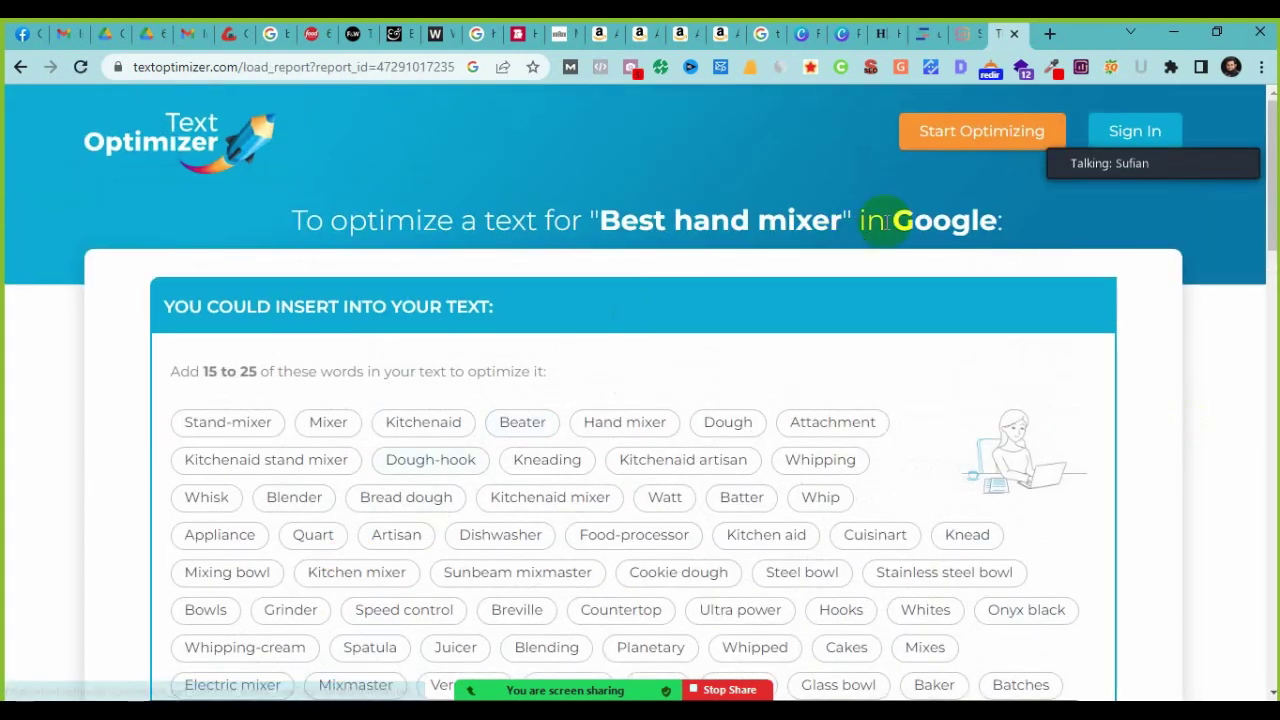
drag(600, 226, 842, 226)
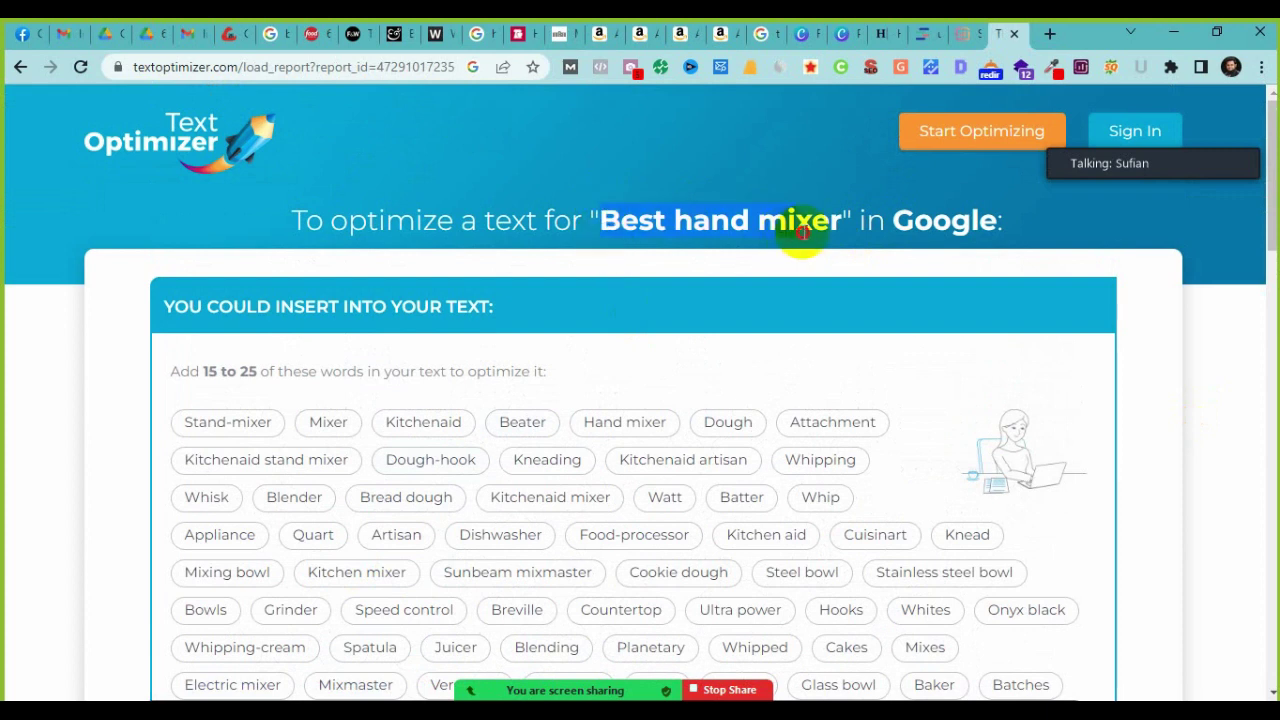
scroll(300, 490, down, 1)
drag(149, 337, 1092, 640)
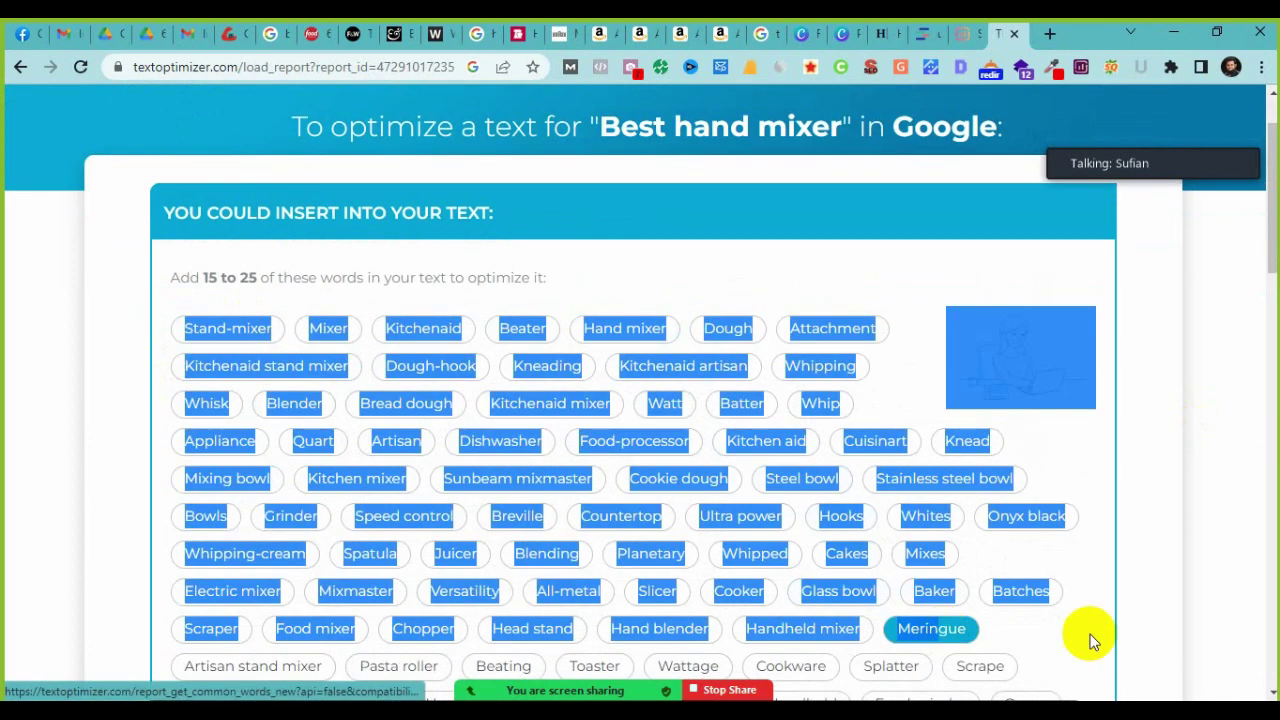
click(1171, 537)
scroll(1020, 595, down, 4)
scroll(1027, 604, down, 9)
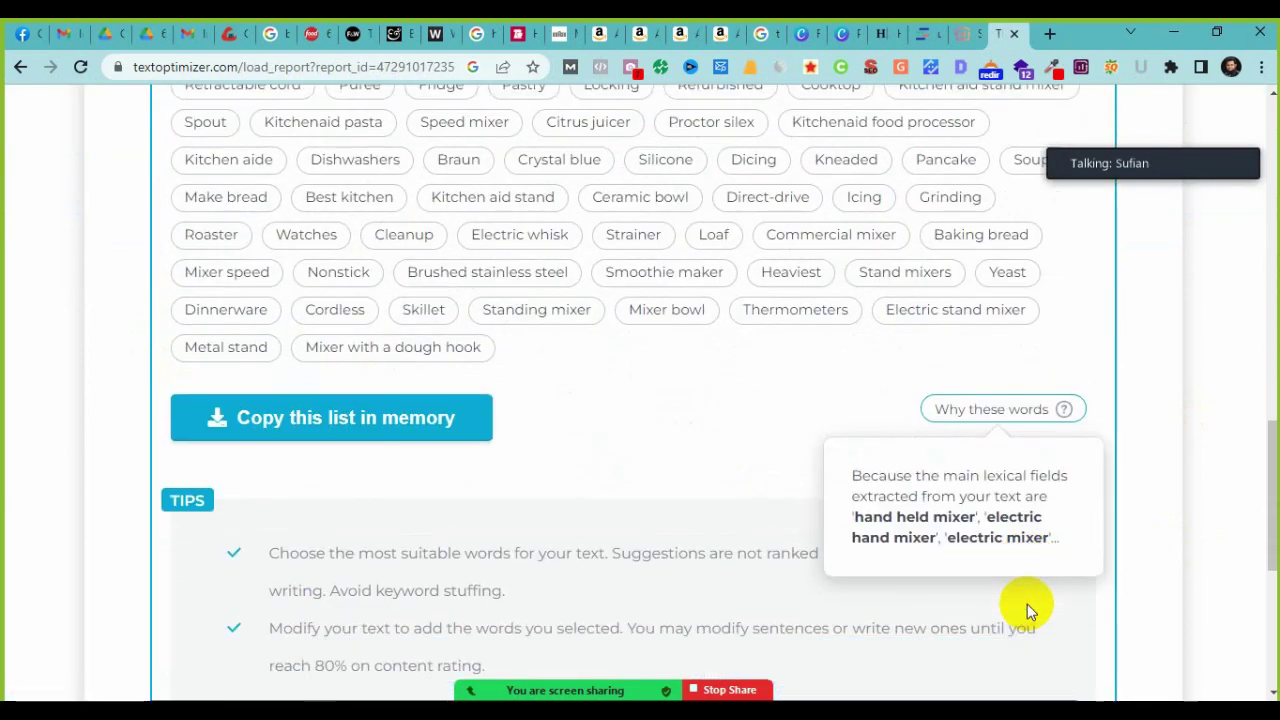
scroll(1027, 604, down, 2)
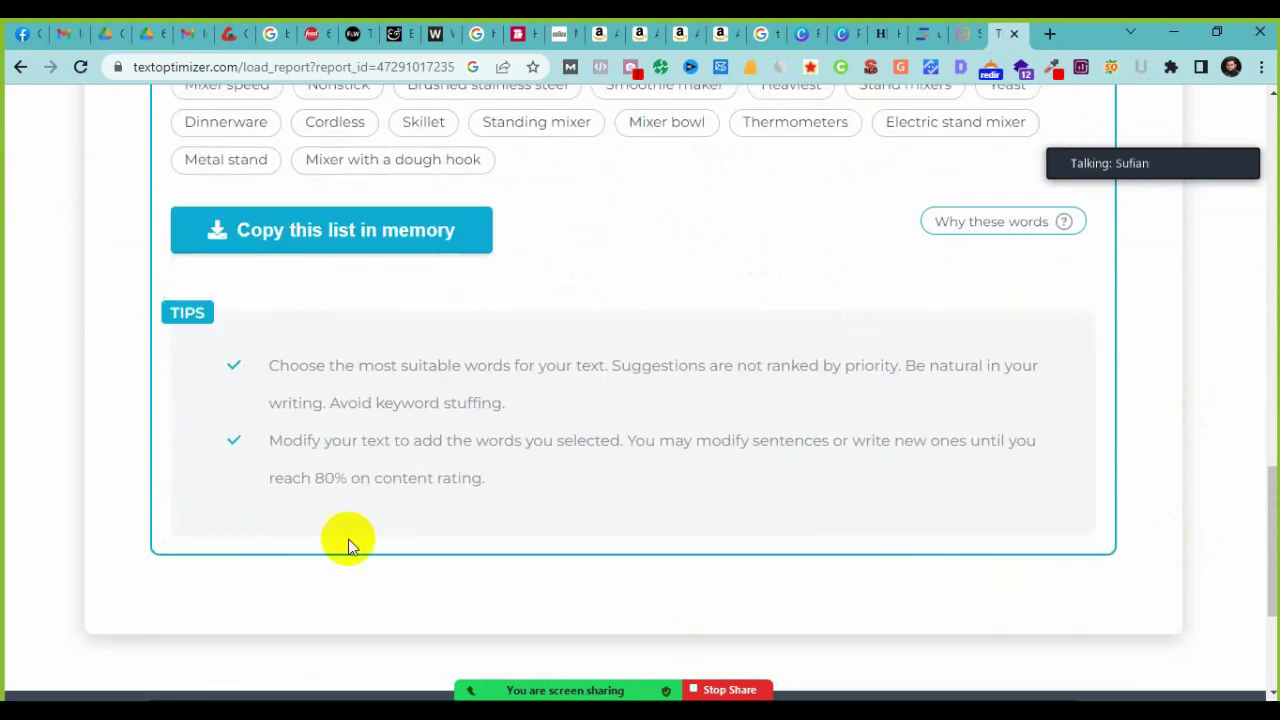
drag(265, 365, 512, 365)
click(586, 486)
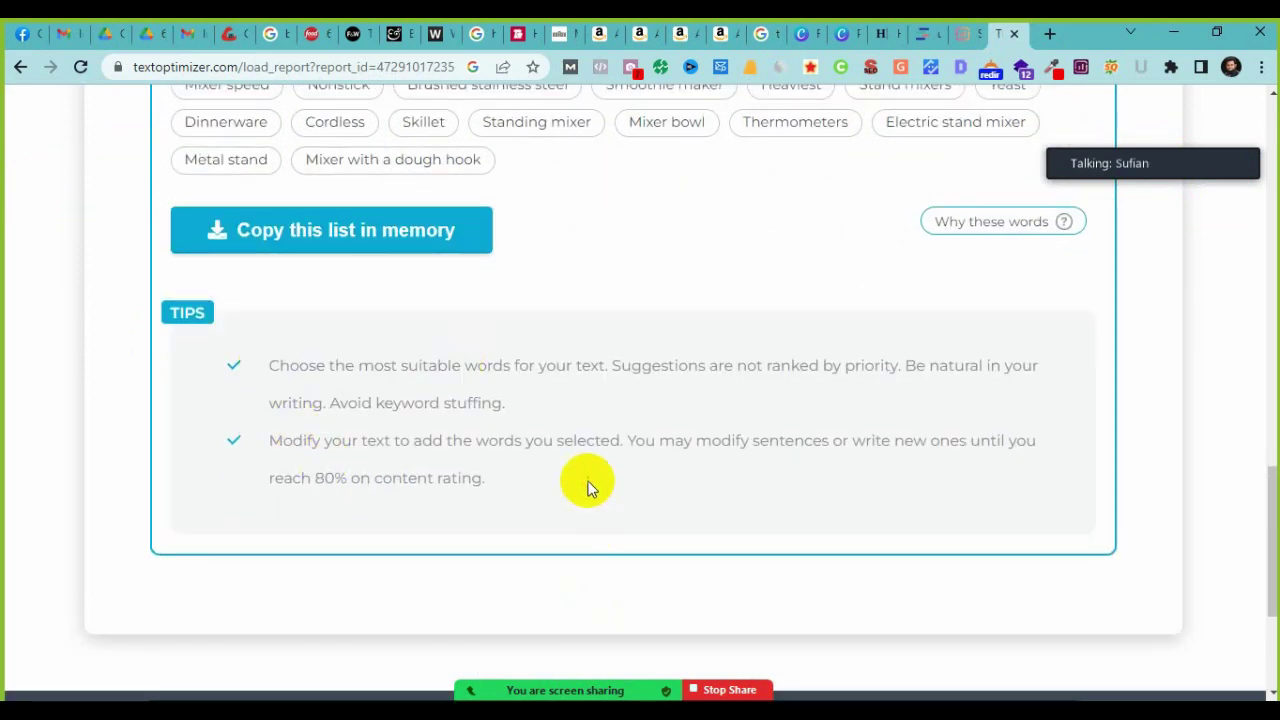
Step: Review the suggested word list again, highlighting the advice on how many words to add to the text
scroll(593, 538, up, 3)
scroll(593, 538, up, 15)
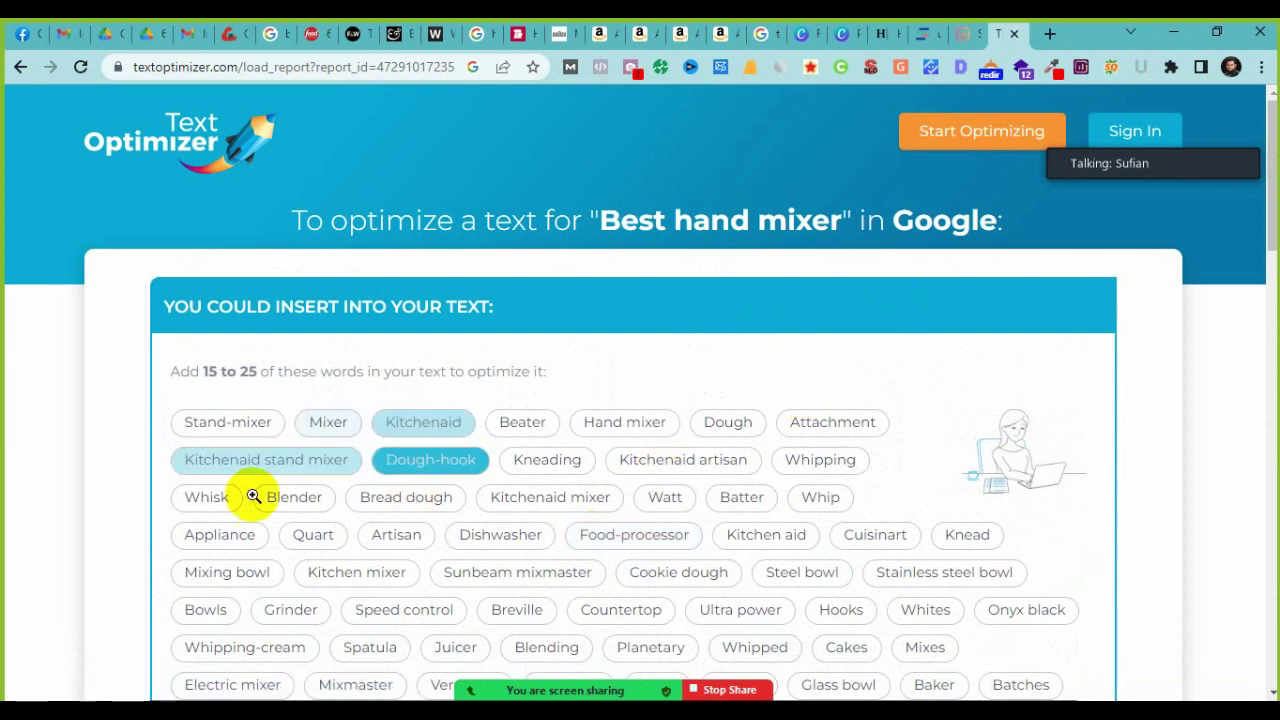
scroll(600, 514, down, 1)
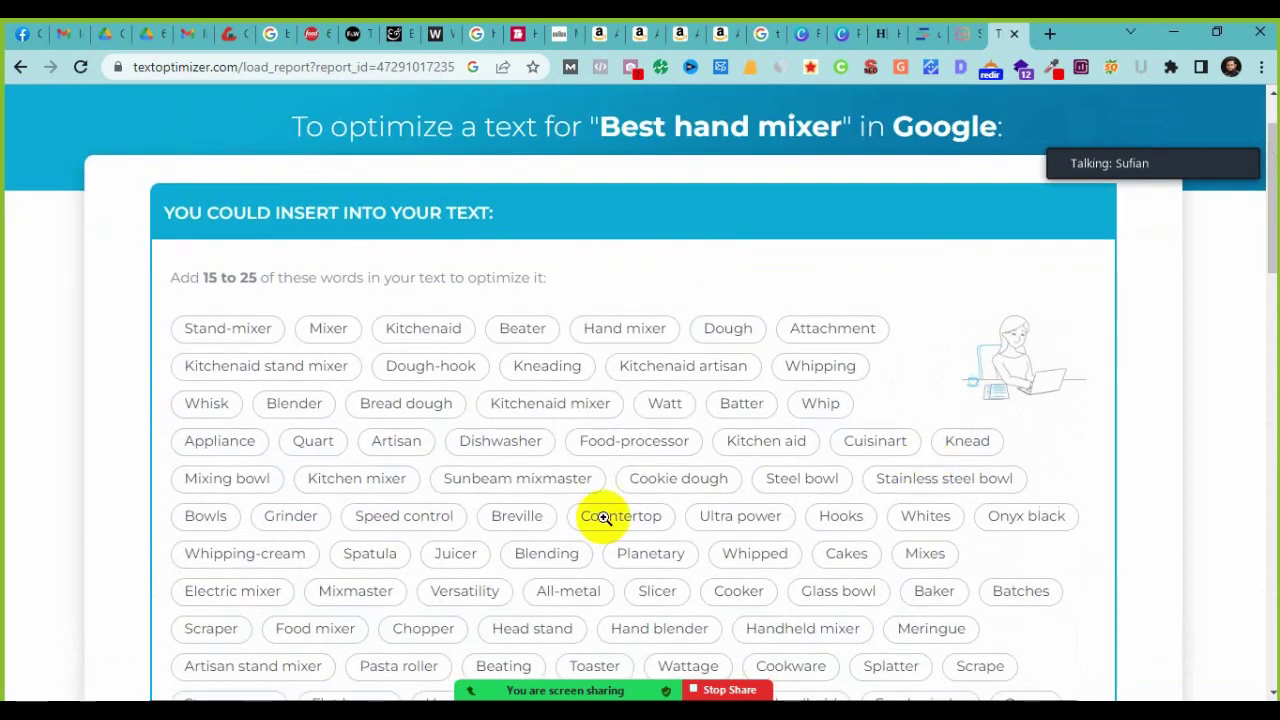
drag(201, 278, 287, 275)
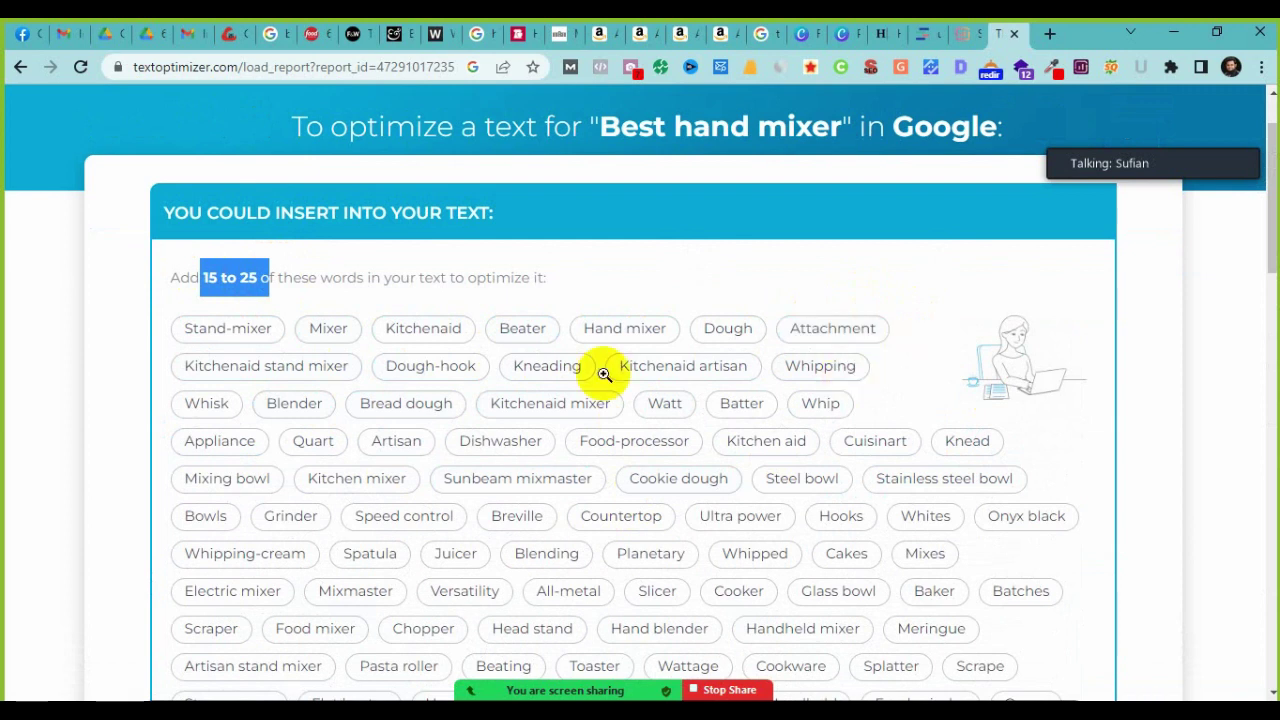
drag(203, 278, 255, 272)
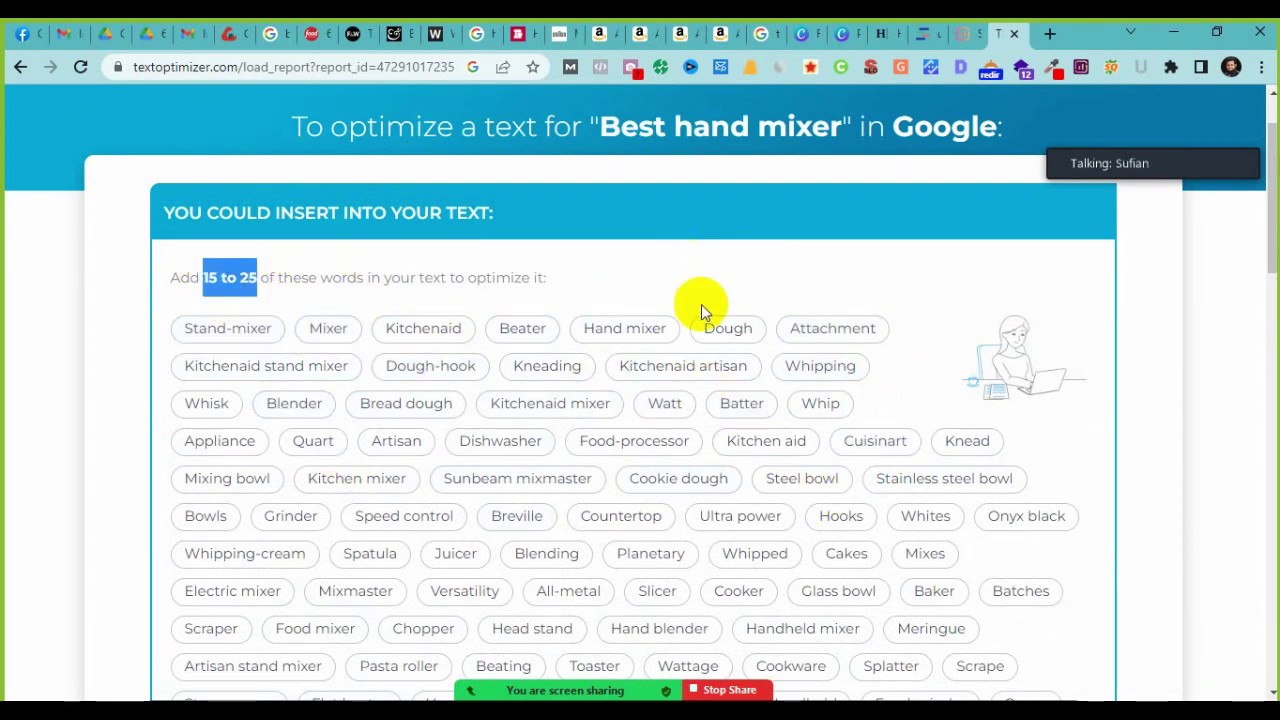
scroll(515, 586, down, 7)
scroll(517, 588, down, 3)
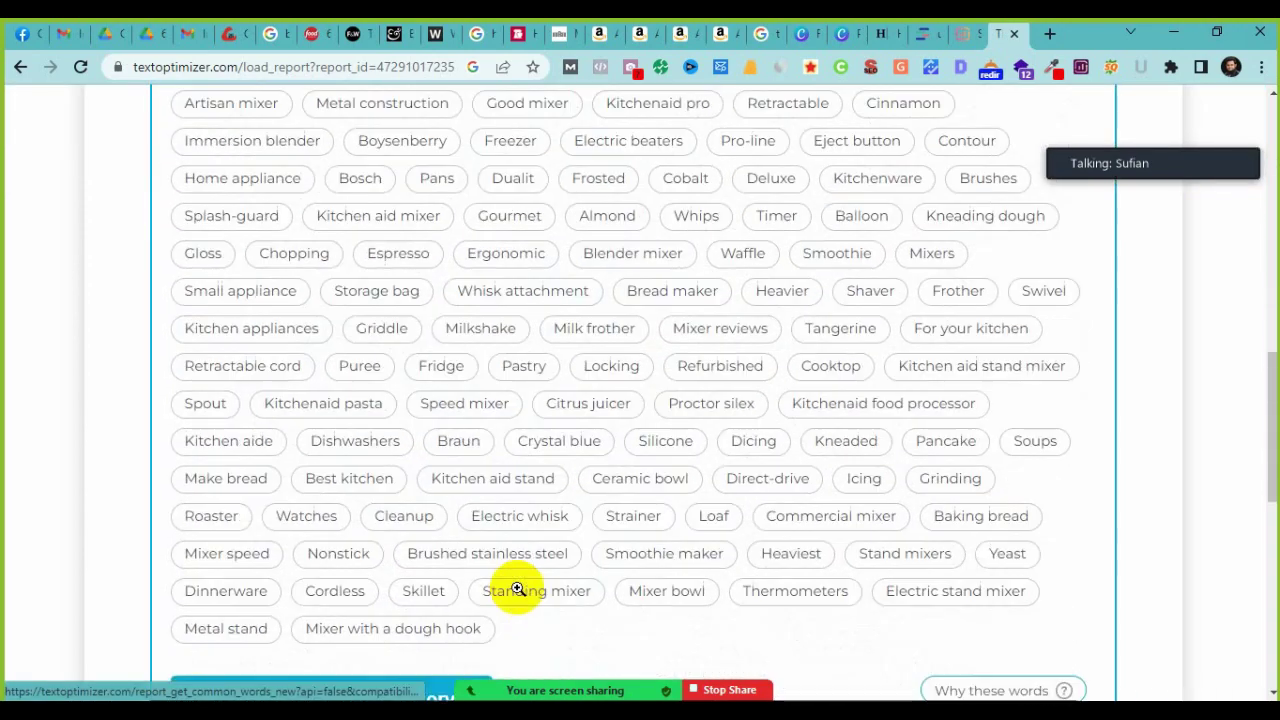
scroll(517, 588, up, 7)
scroll(517, 588, up, 4)
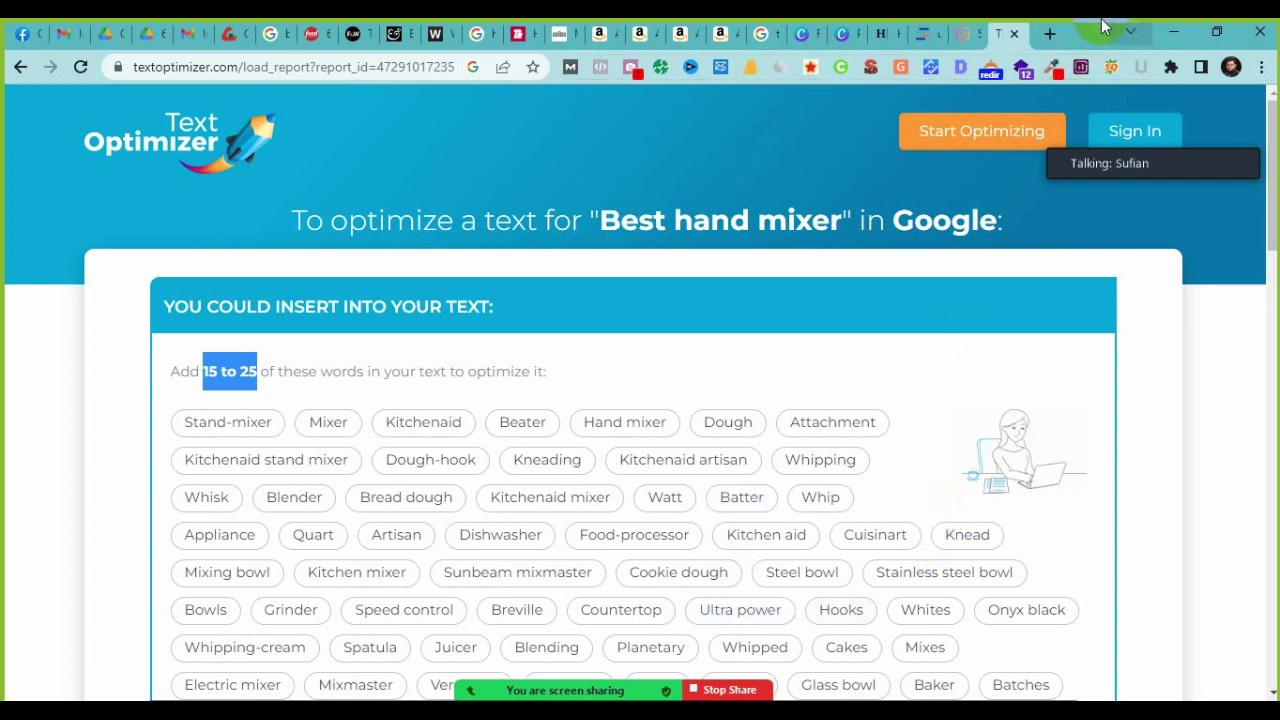
Step: Switch to the Creative IT Institute teacher dashboard, open the Take Attendance page and select batch ES DM 2308
click(1048, 37)
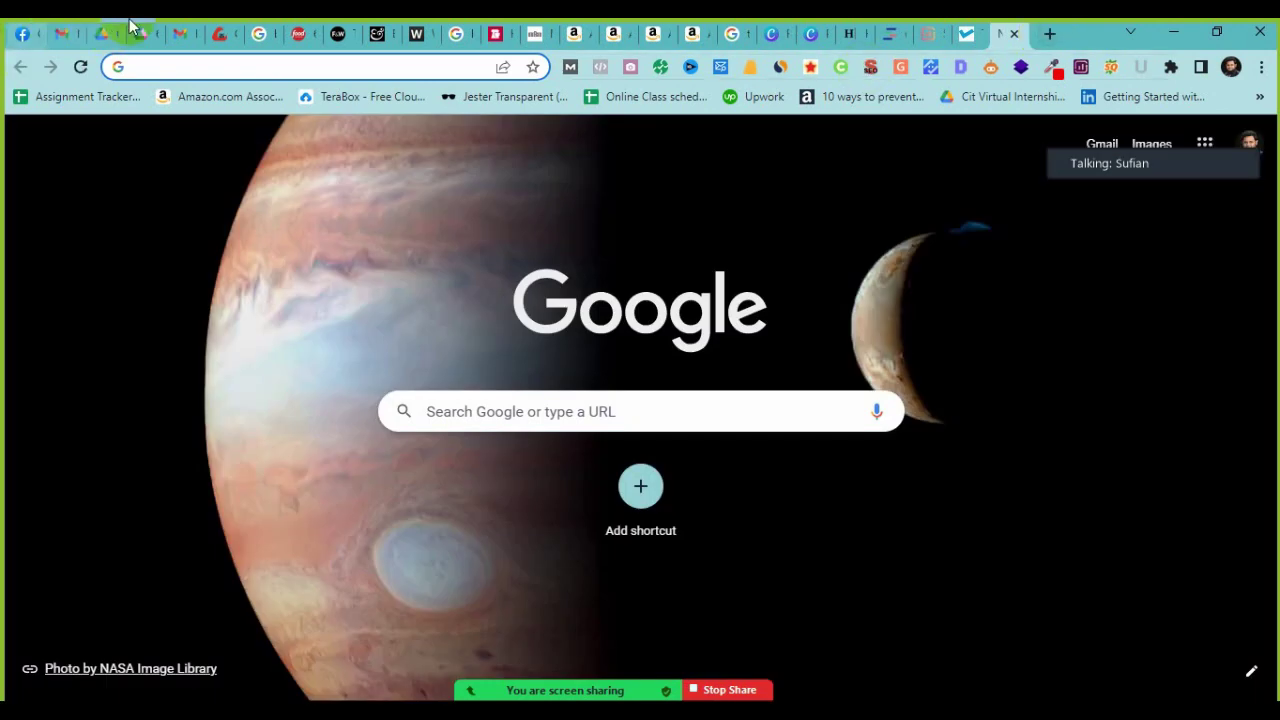
click(217, 33)
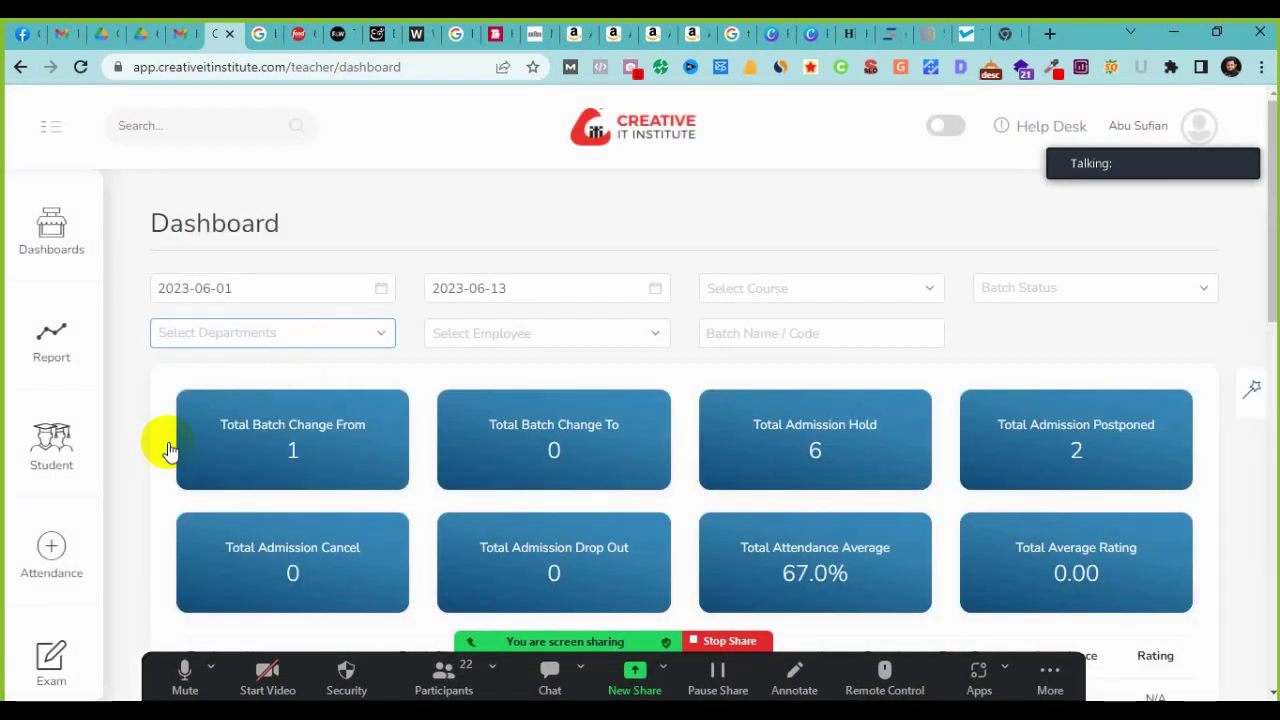
click(55, 540)
click(224, 252)
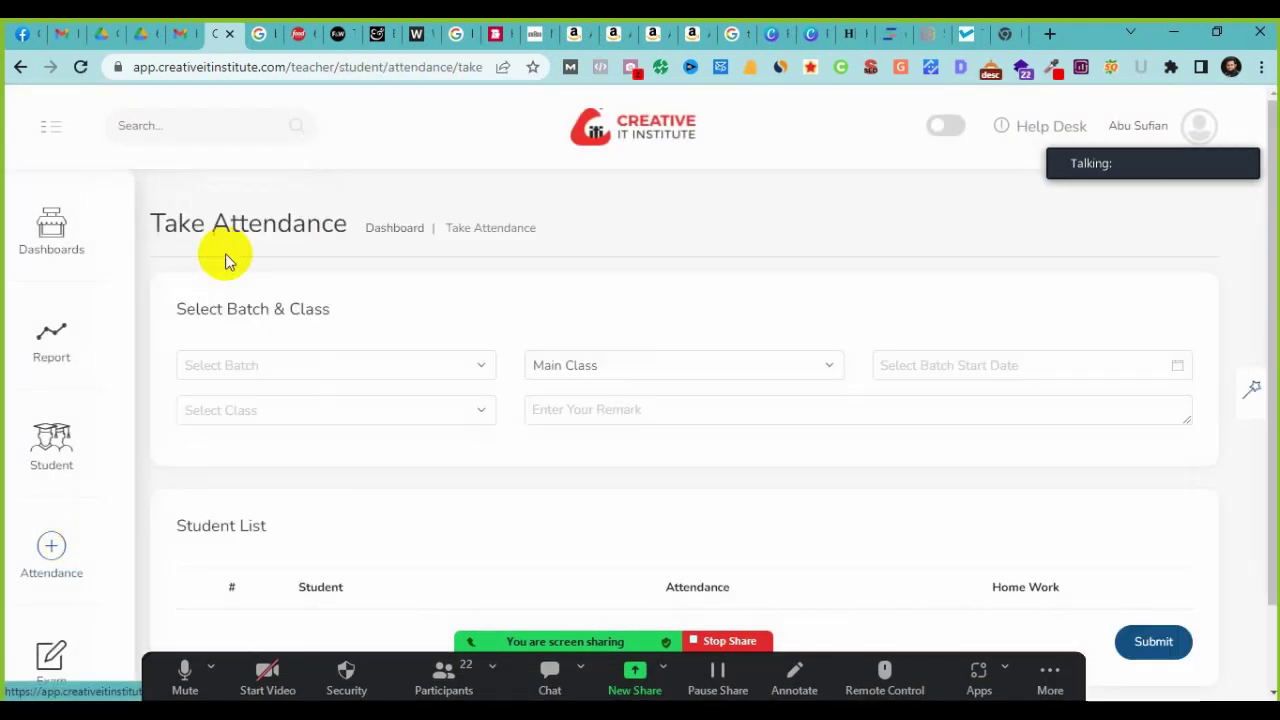
click(255, 368)
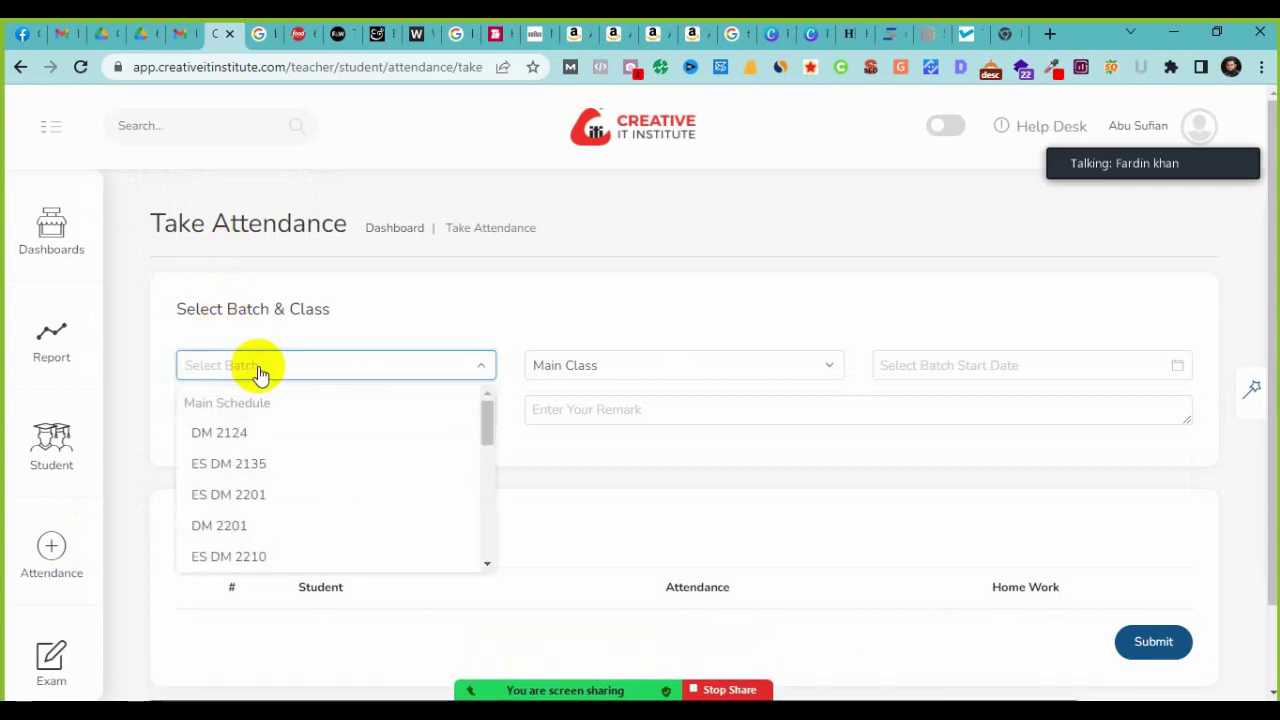
scroll(348, 537, down, 5)
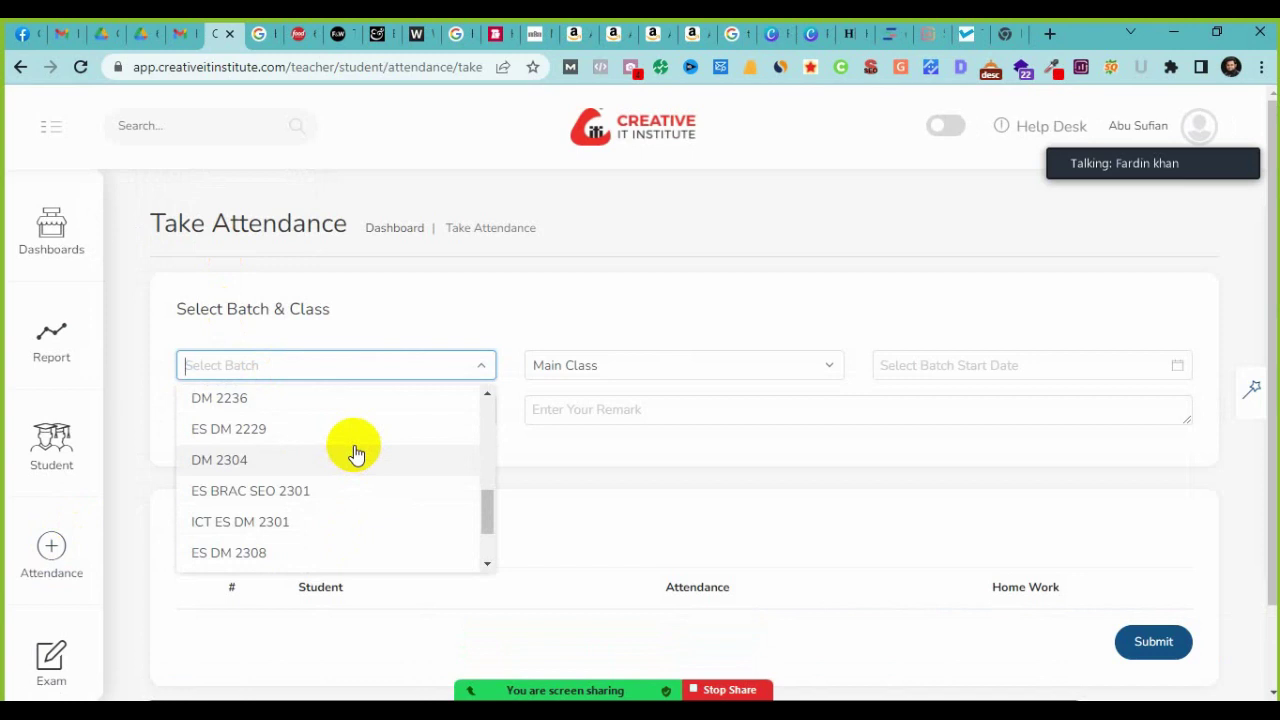
click(316, 560)
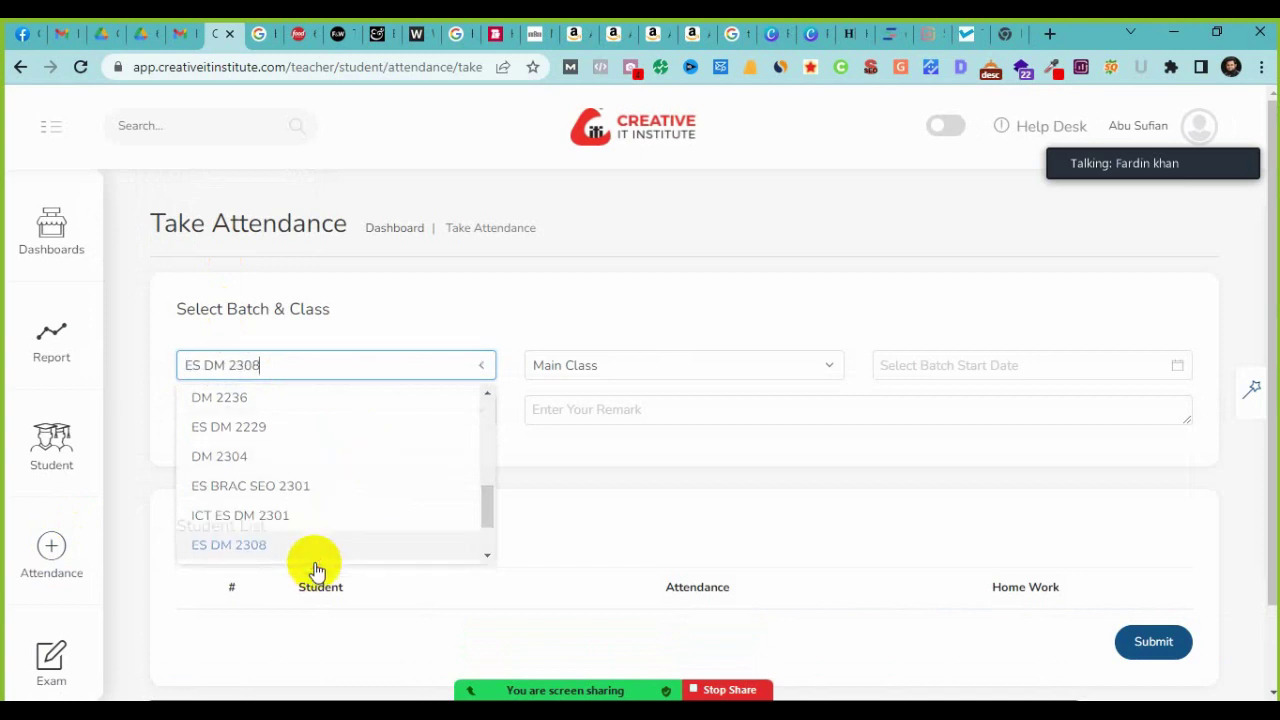
Step: Set the batch start date to 2023-06-13 and choose Class 16: Onsite Optimization (Live Site) as the class
click(875, 362)
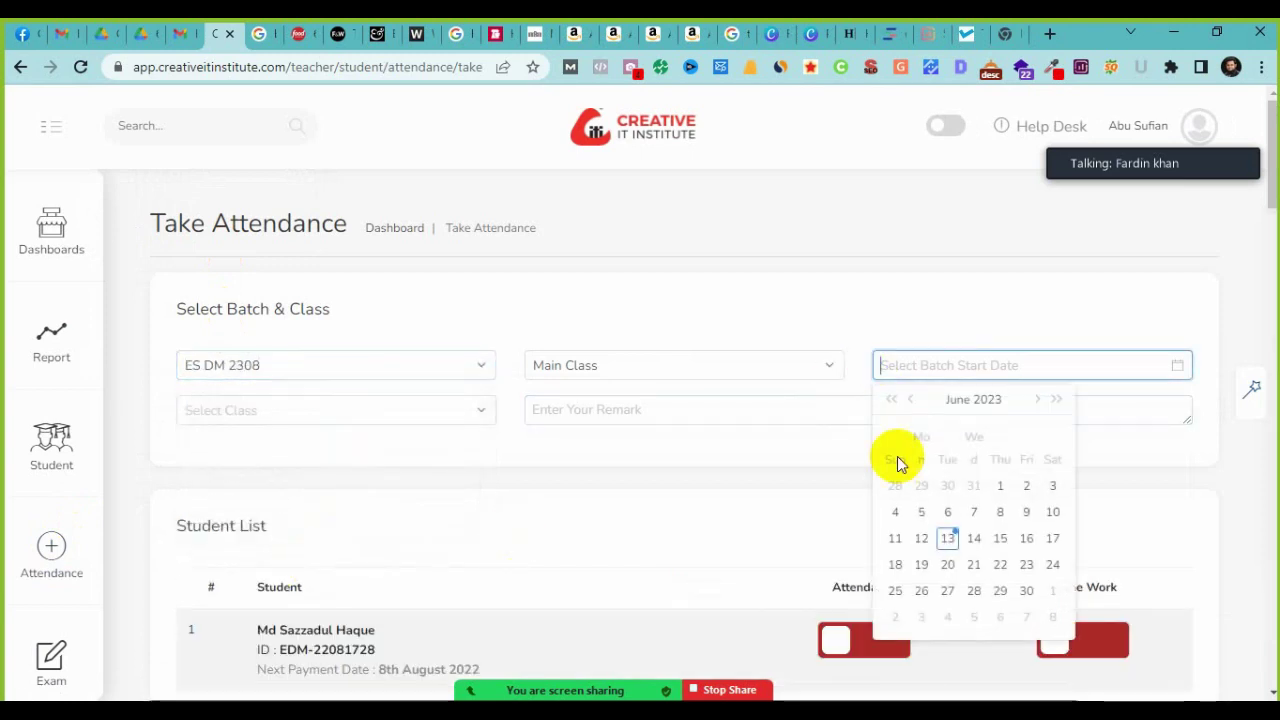
click(947, 538)
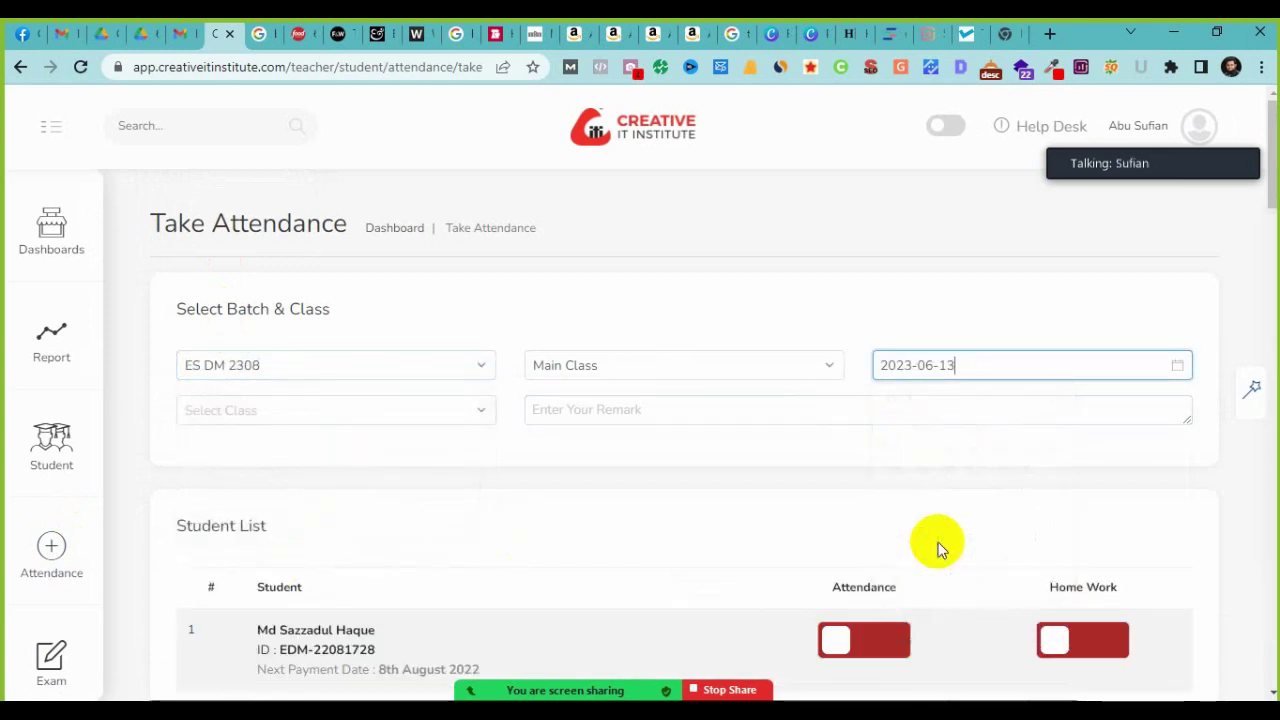
click(466, 412)
click(420, 448)
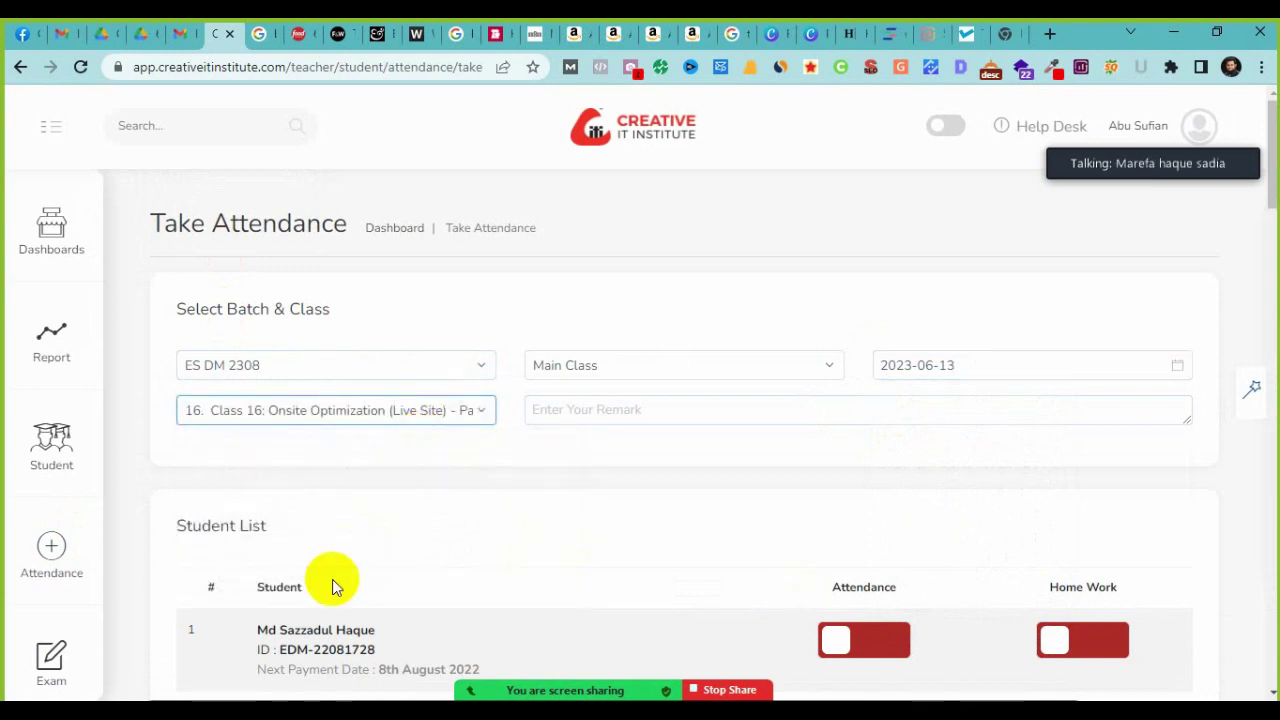
Step: Mark the students in rows 3, 4 and 7 of the student list as present
scroll(320, 600, down, 3)
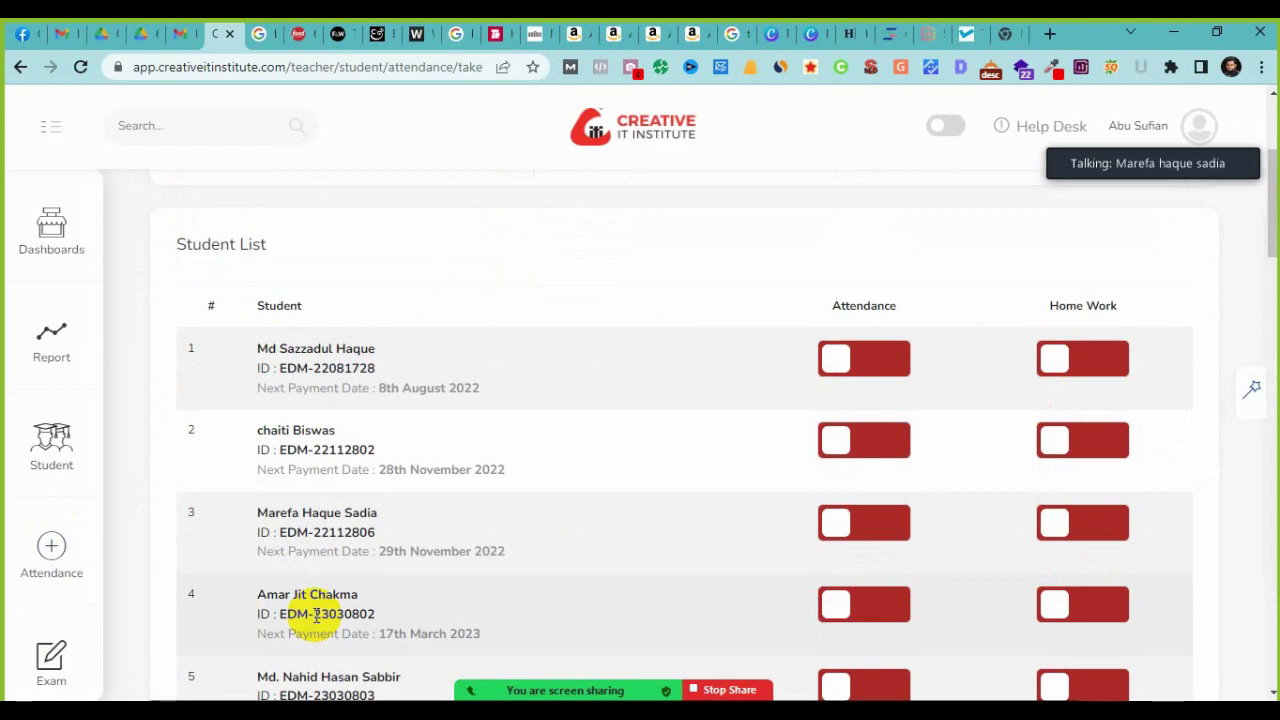
scroll(316, 616, down, 2)
scroll(316, 616, up, 1)
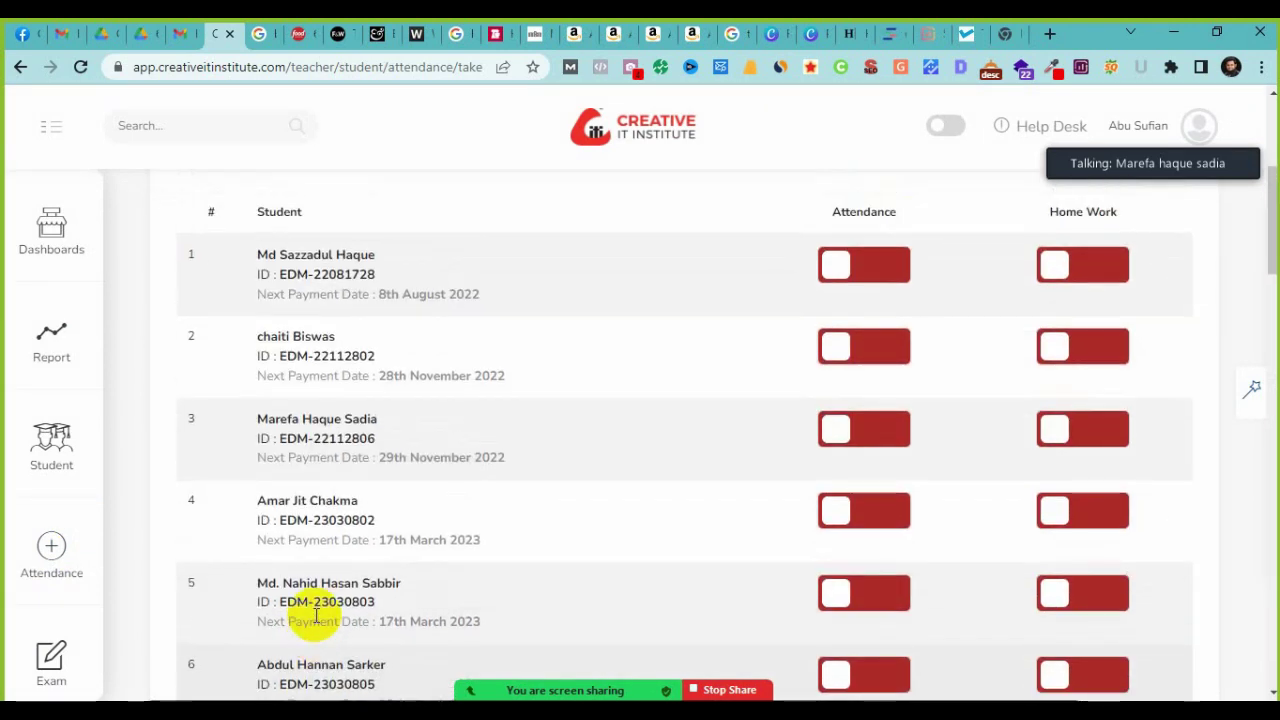
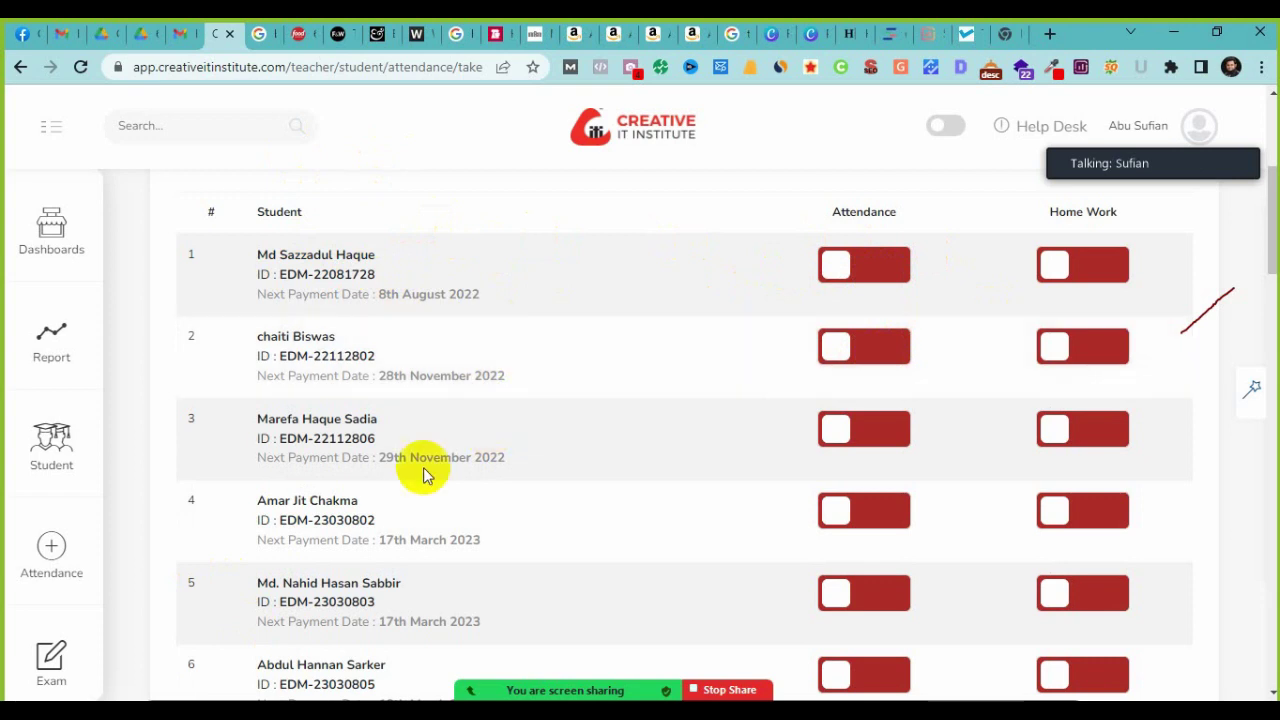
click(896, 444)
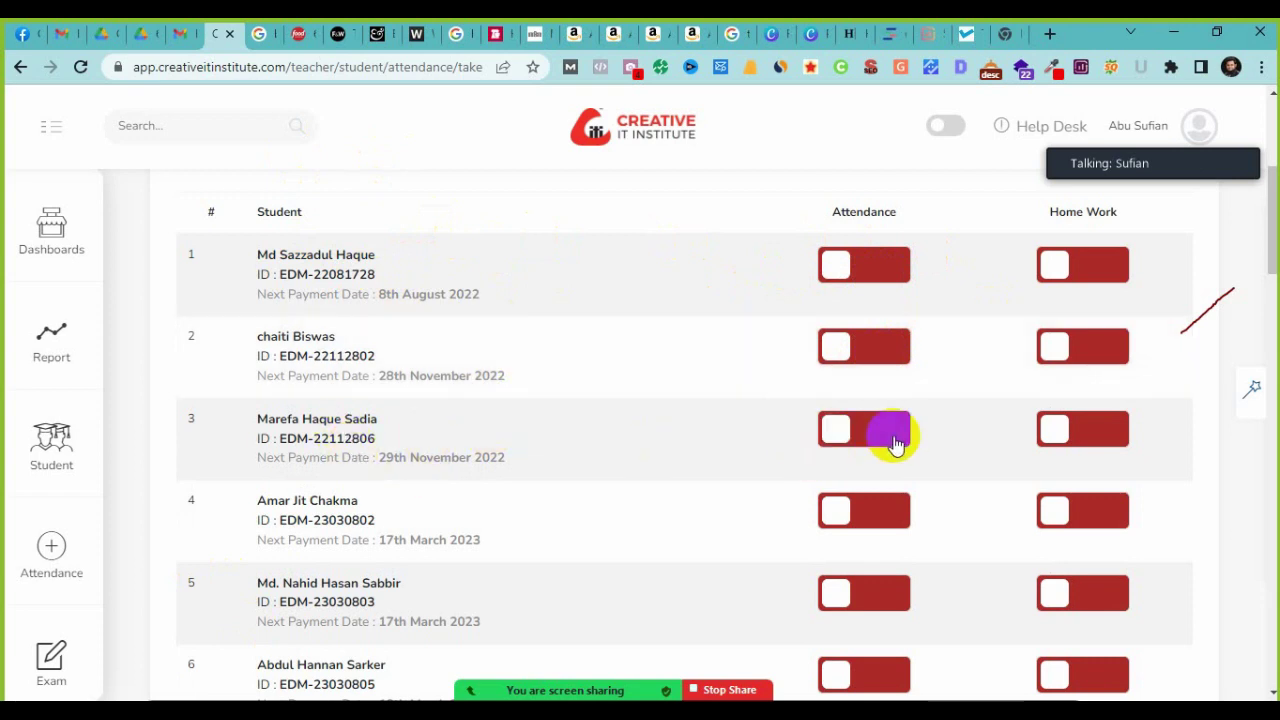
scroll(646, 474, down, 1)
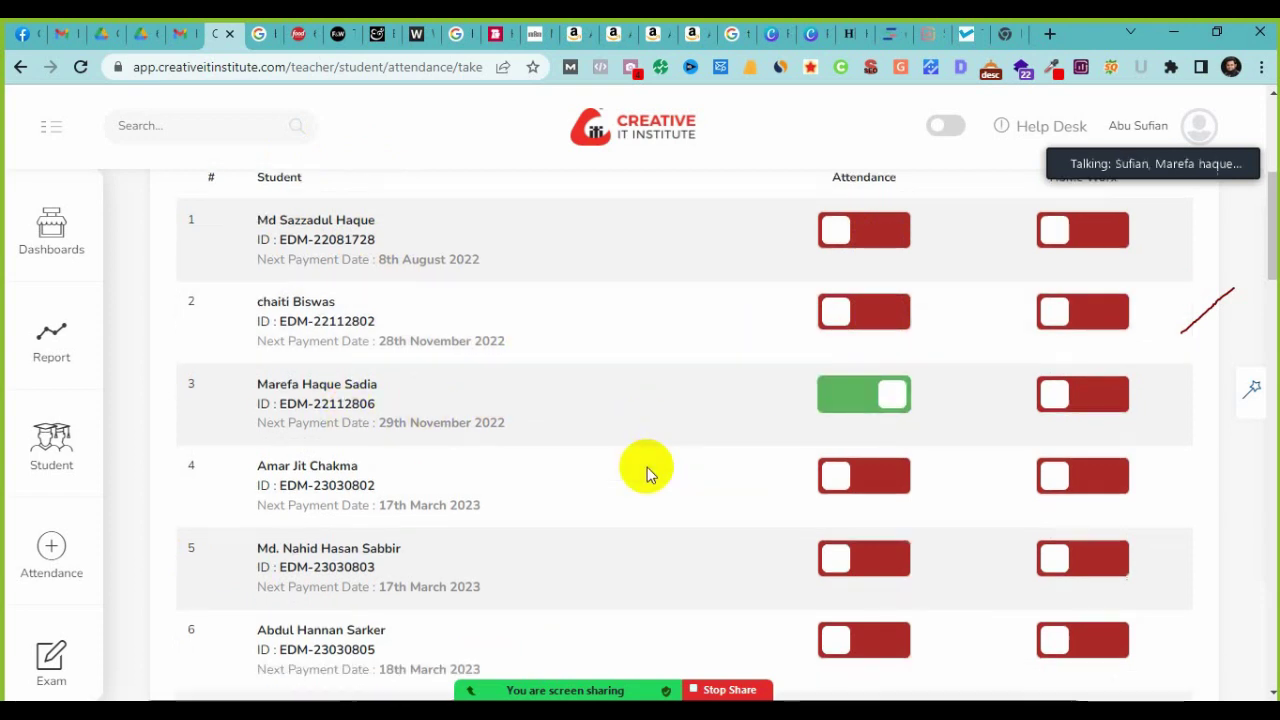
click(841, 426)
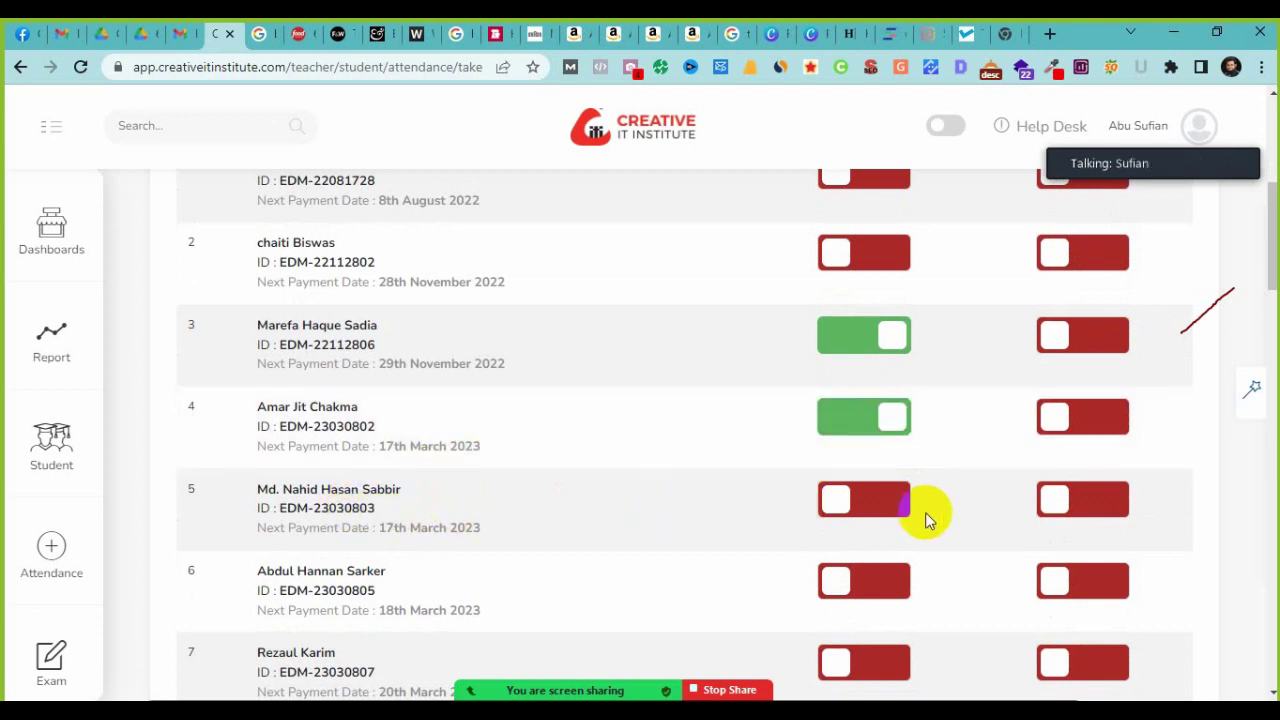
click(876, 512)
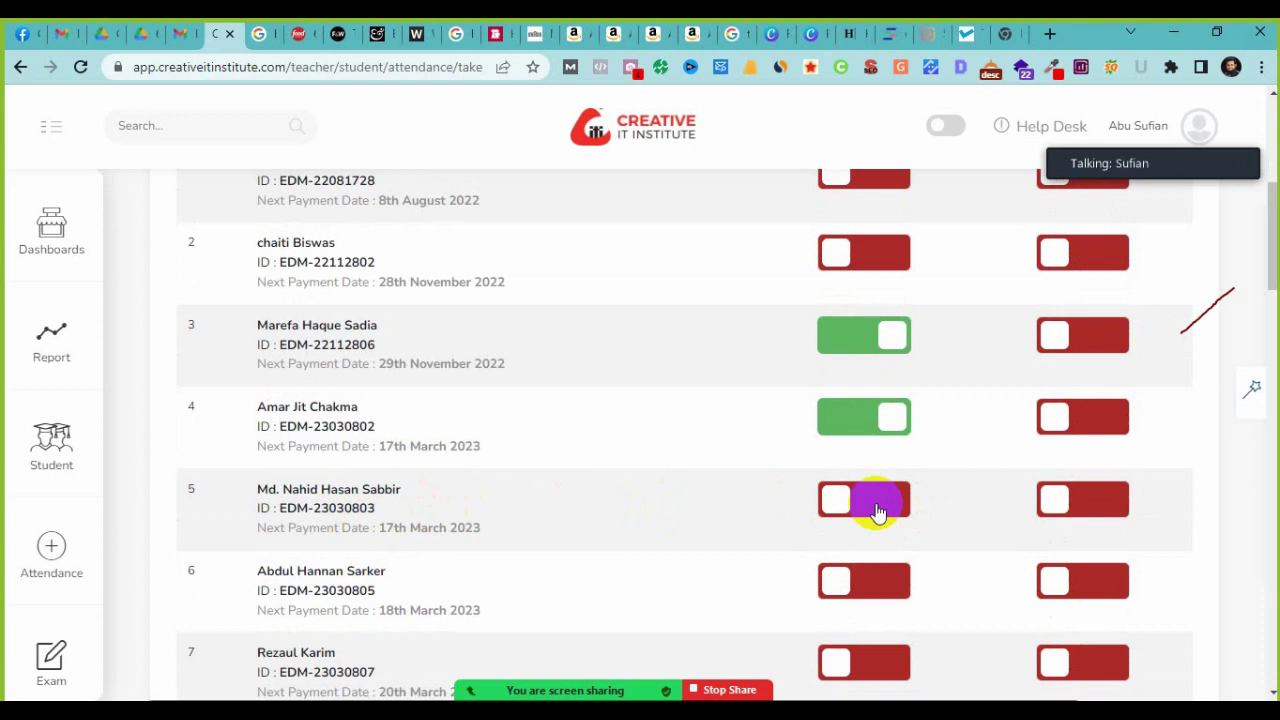
scroll(876, 512, down, 1)
click(877, 488)
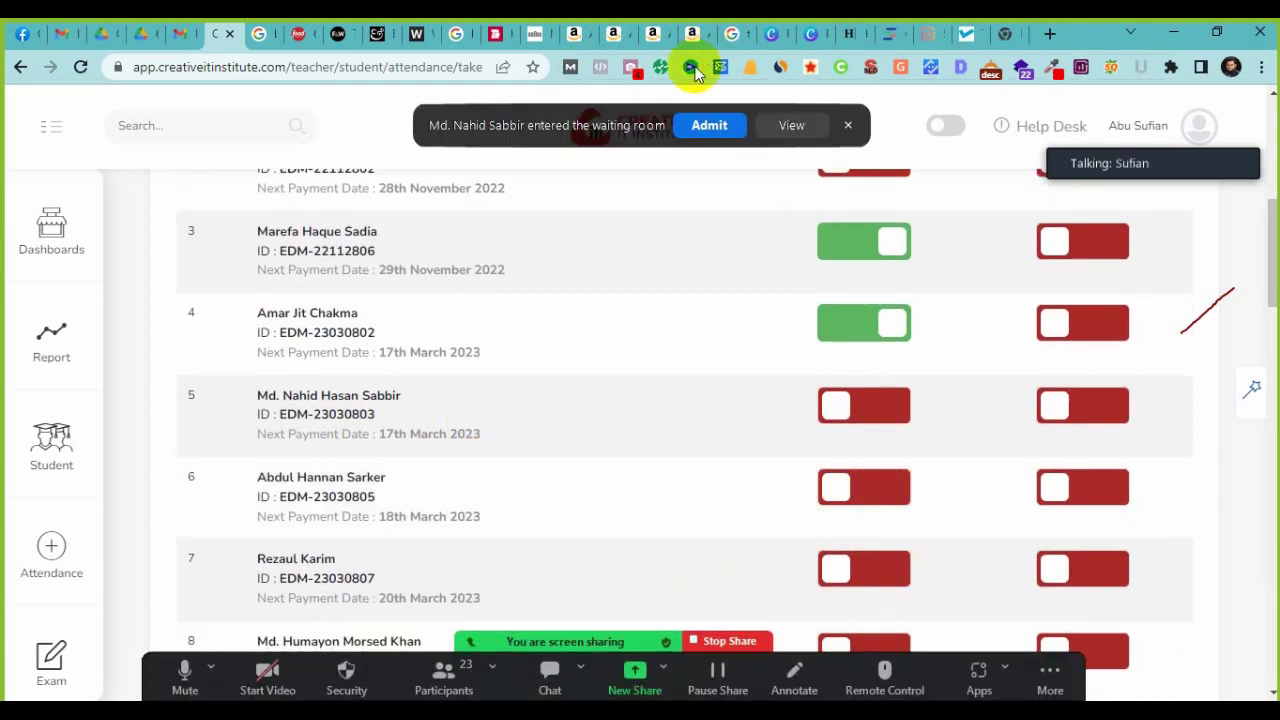
click(860, 576)
Step: Mark the students in rows 8, 9 and 10 as present in the attendance list
scroll(340, 408, down, 3)
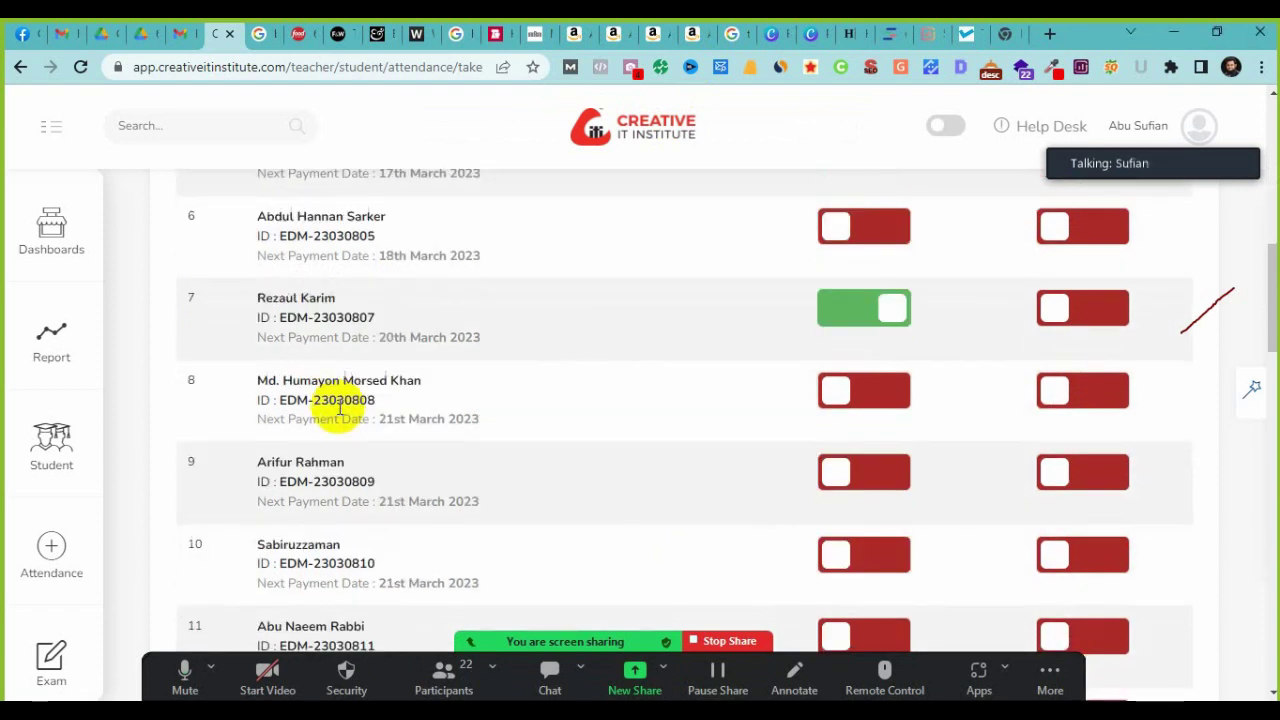
click(896, 378)
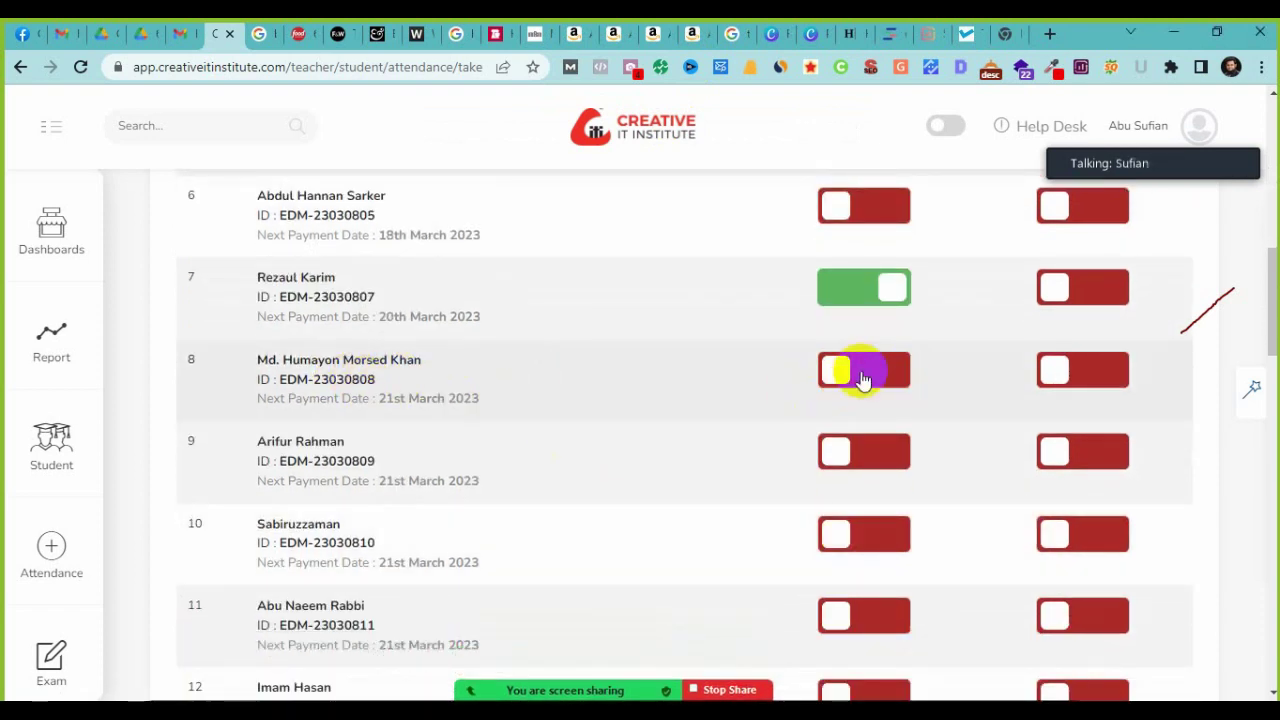
click(857, 372)
click(866, 460)
click(885, 560)
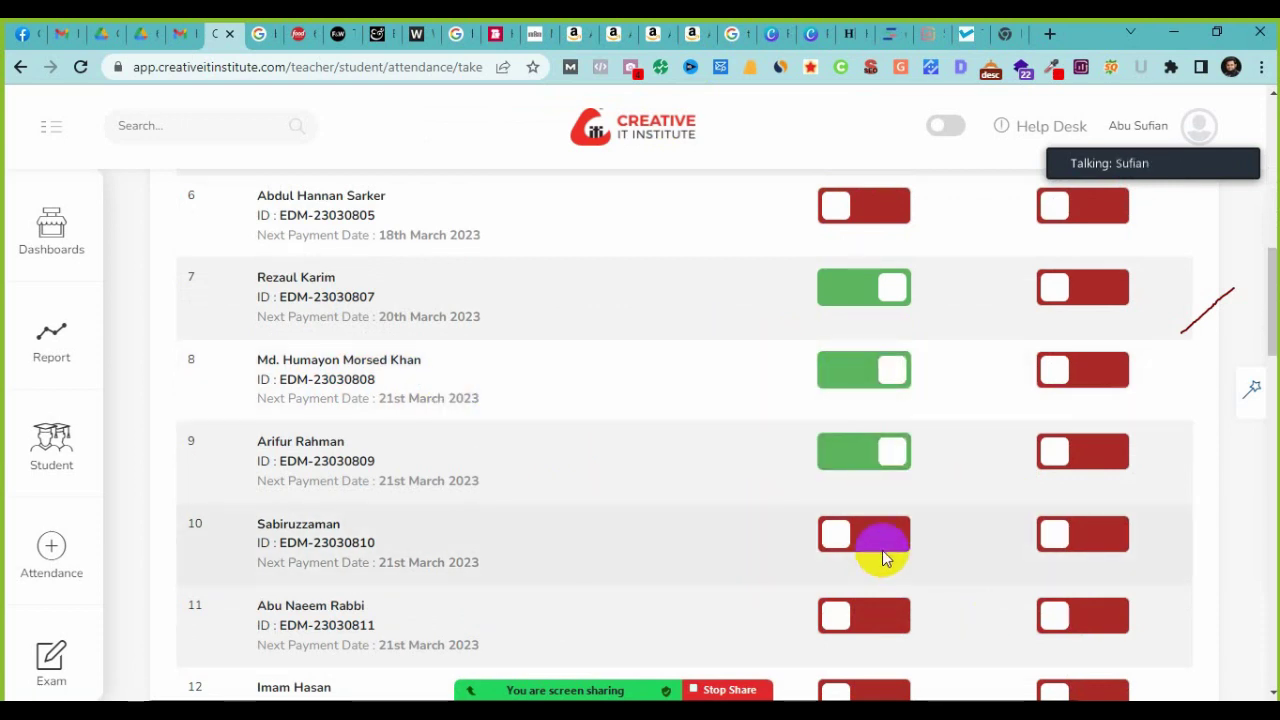
Step: Mark the students in rows 11, 12 and 13 as present in the attendance list
scroll(531, 523, down, 2)
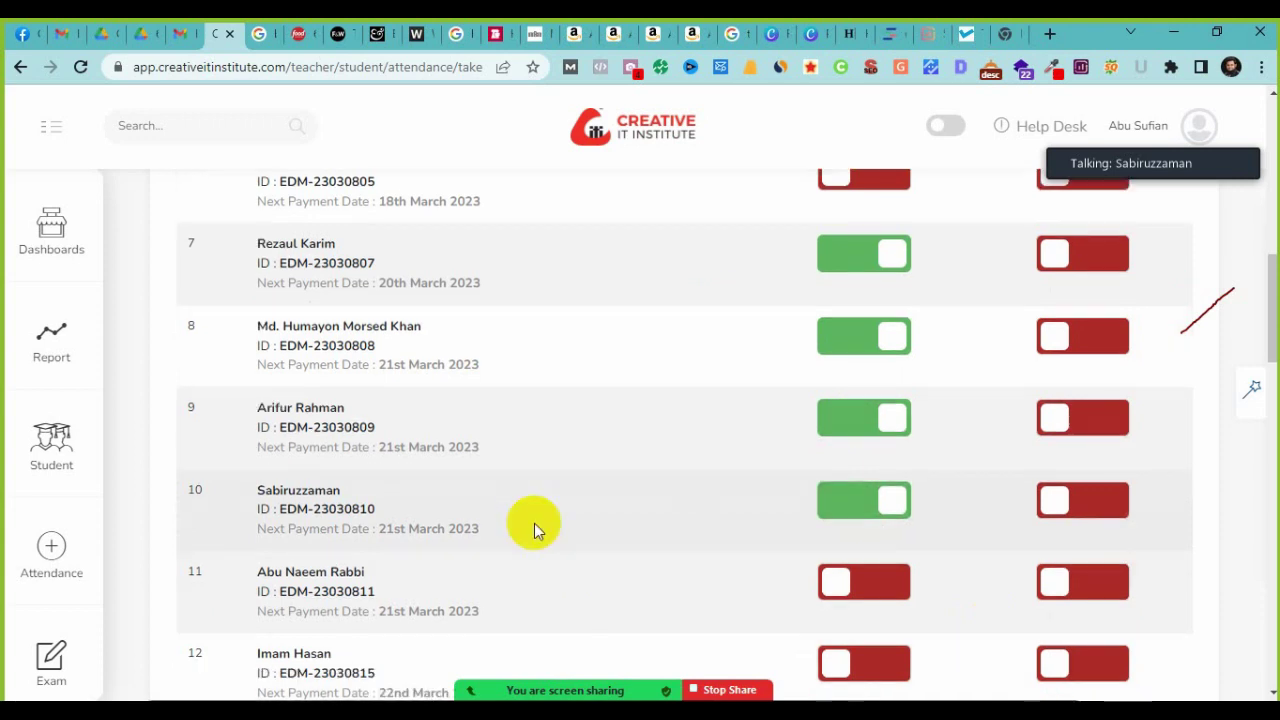
click(895, 432)
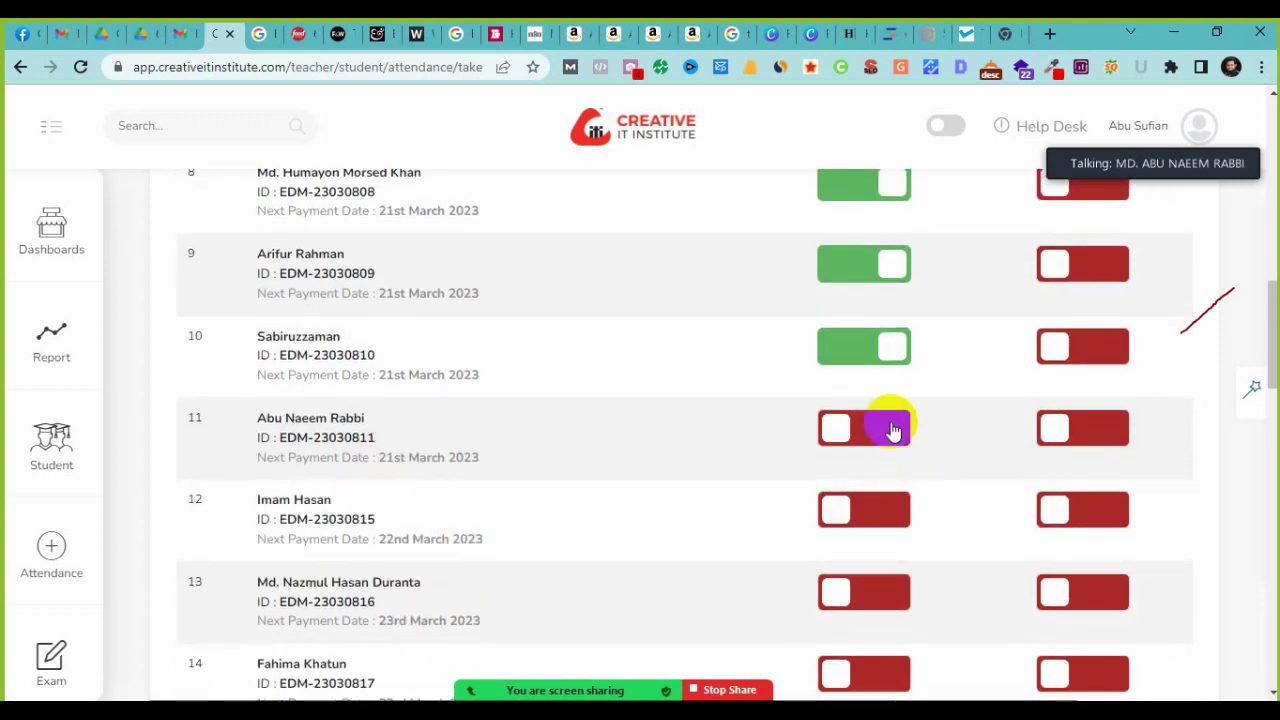
click(876, 513)
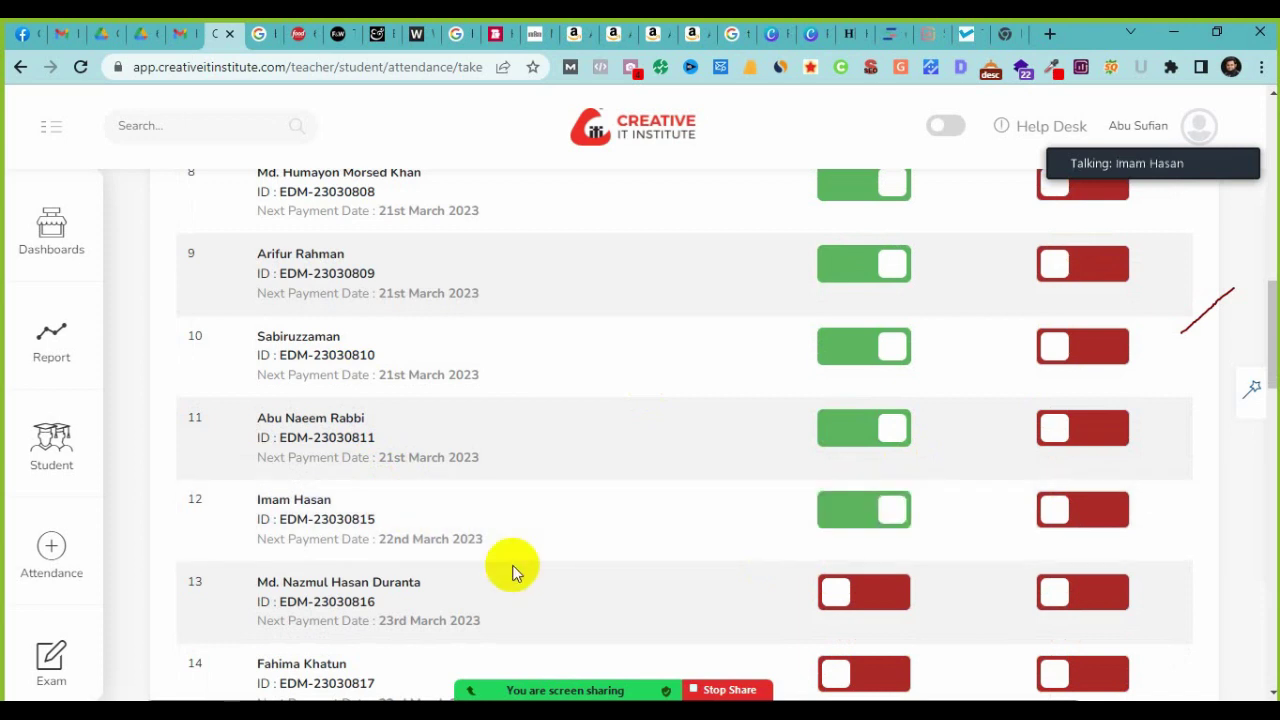
scroll(512, 572, down, 1)
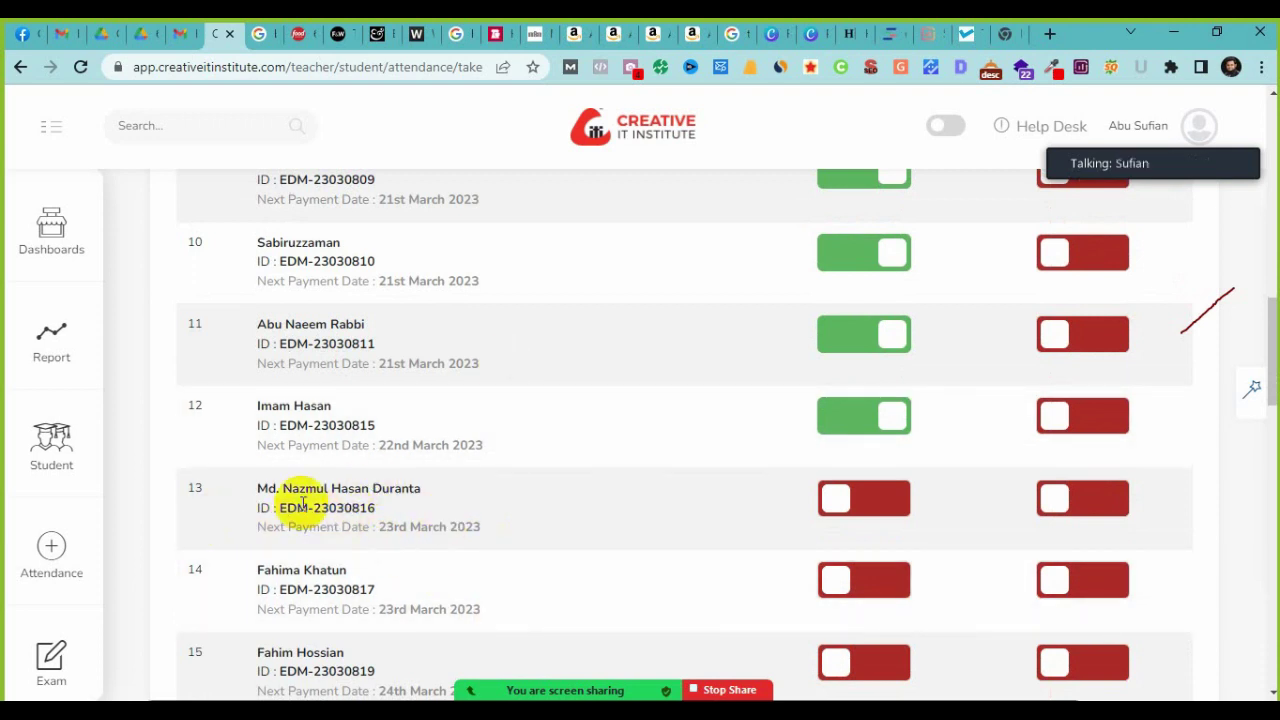
click(889, 520)
Step: Mark the students in rows 16, 17, 19 and 20 as present, leaving rows 14, 15 and 18 absent
scroll(620, 475, down, 2)
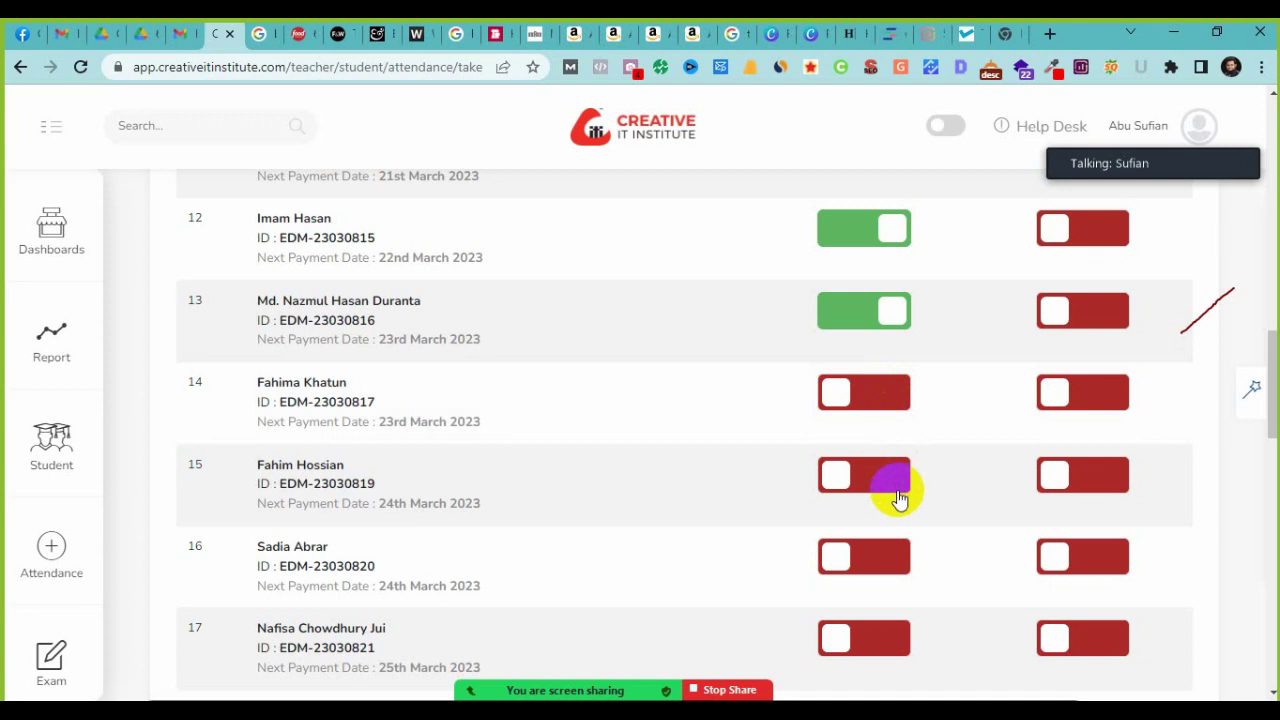
click(857, 565)
scroll(420, 563, down, 2)
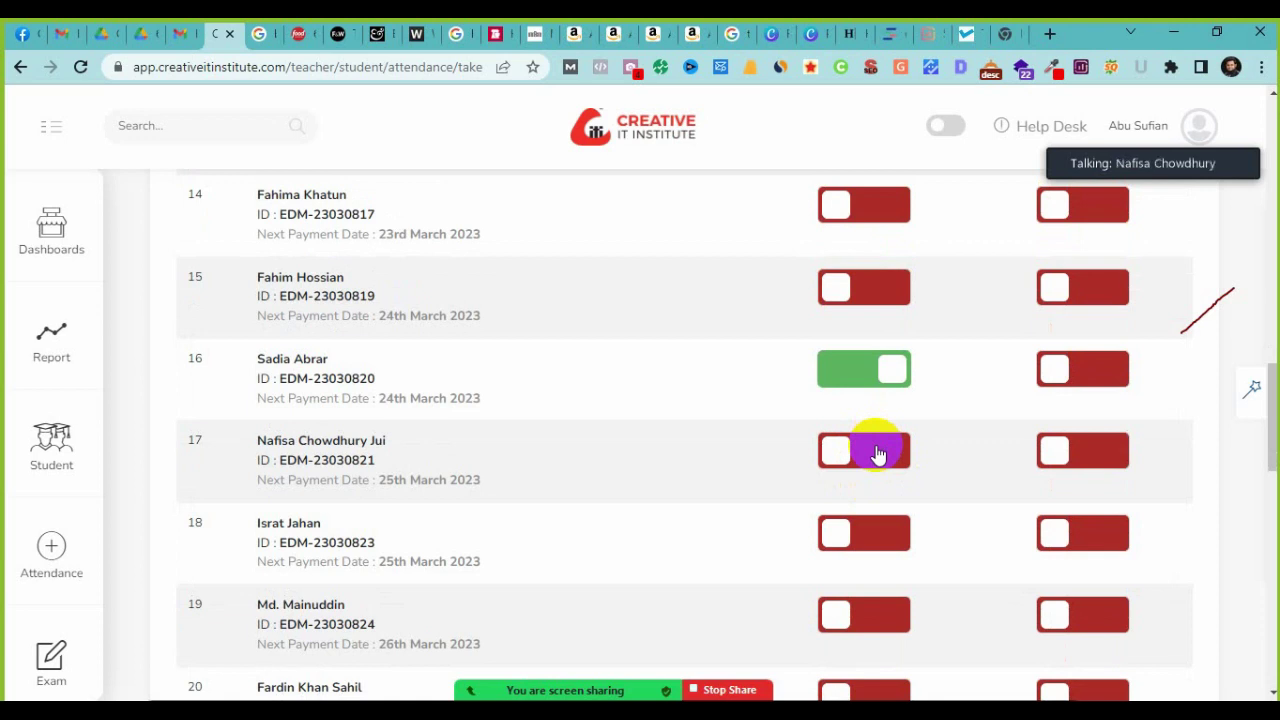
click(876, 455)
scroll(501, 542, down, 2)
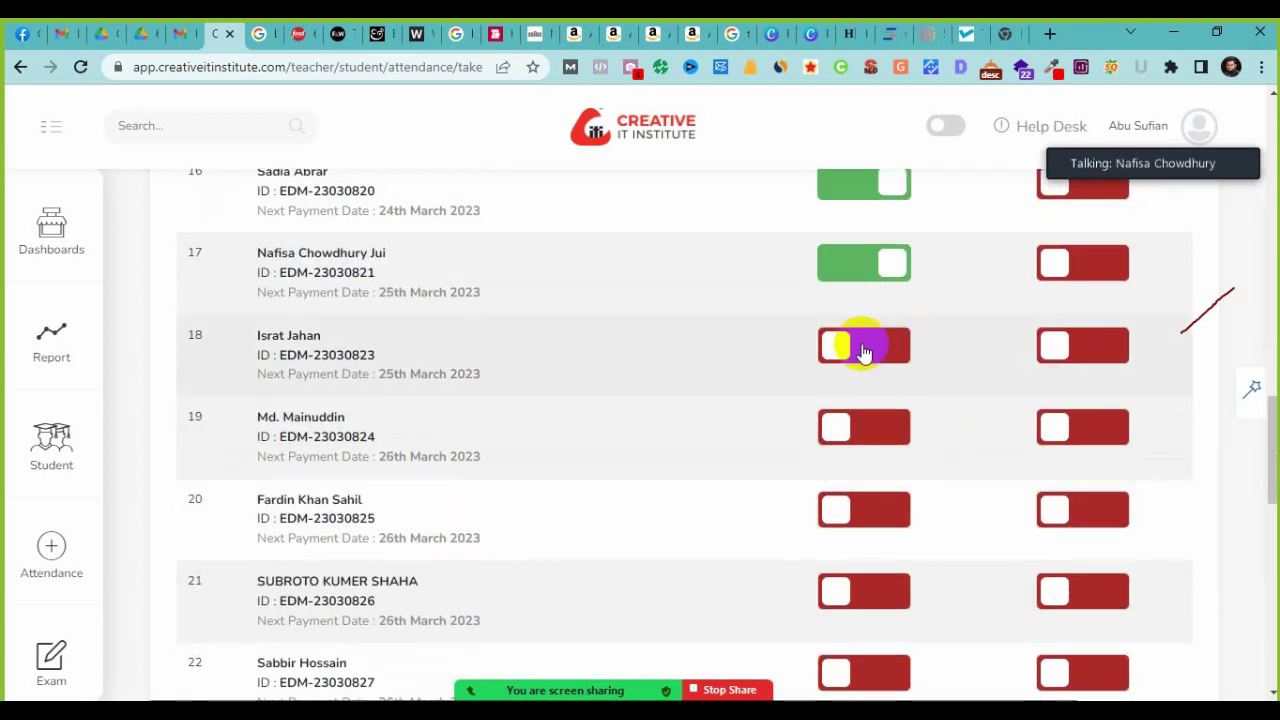
click(862, 435)
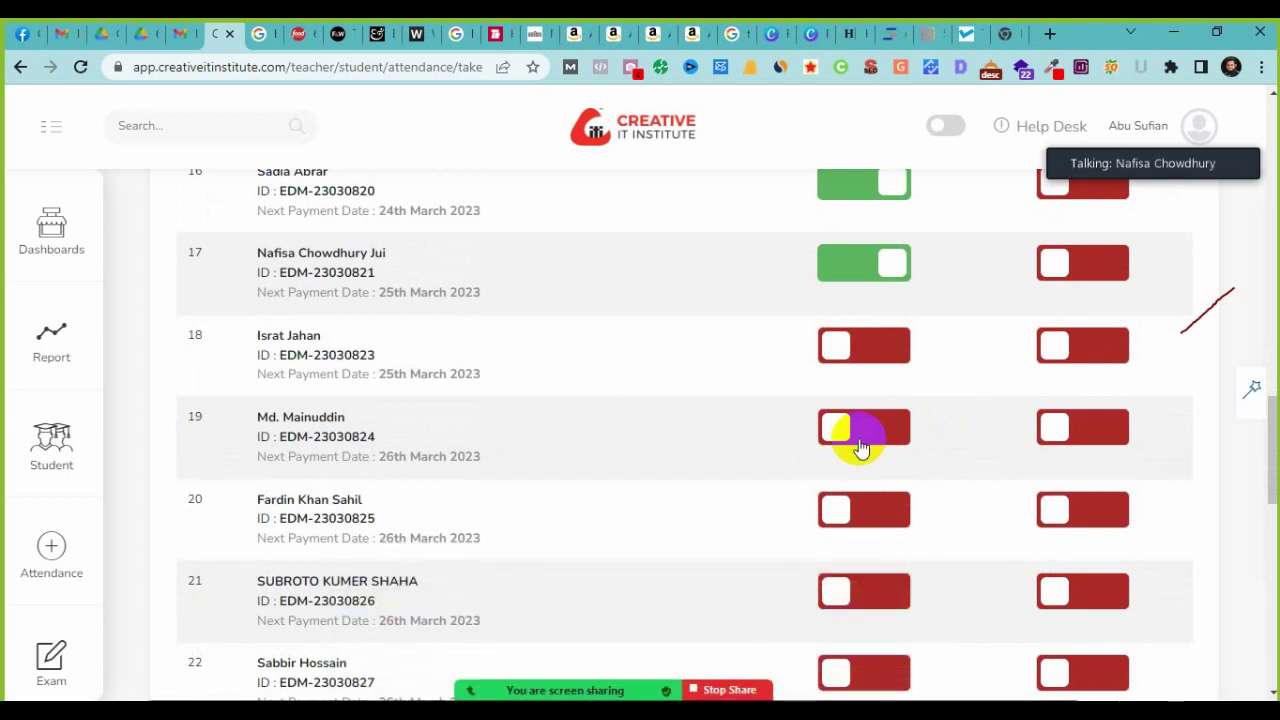
click(859, 511)
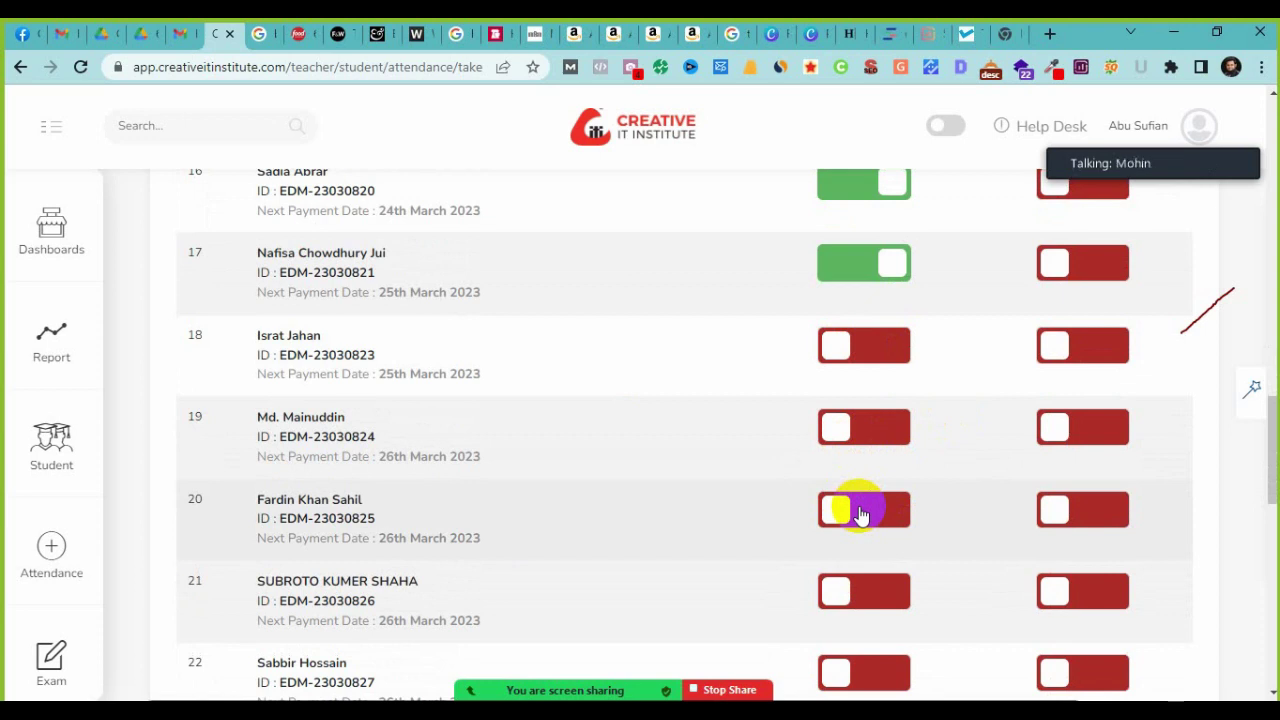
click(870, 429)
click(893, 510)
click(893, 518)
Step: Mark the students in rows 21 and 24 as present, leaving rows 22 and 23 absent
scroll(563, 591, down, 2)
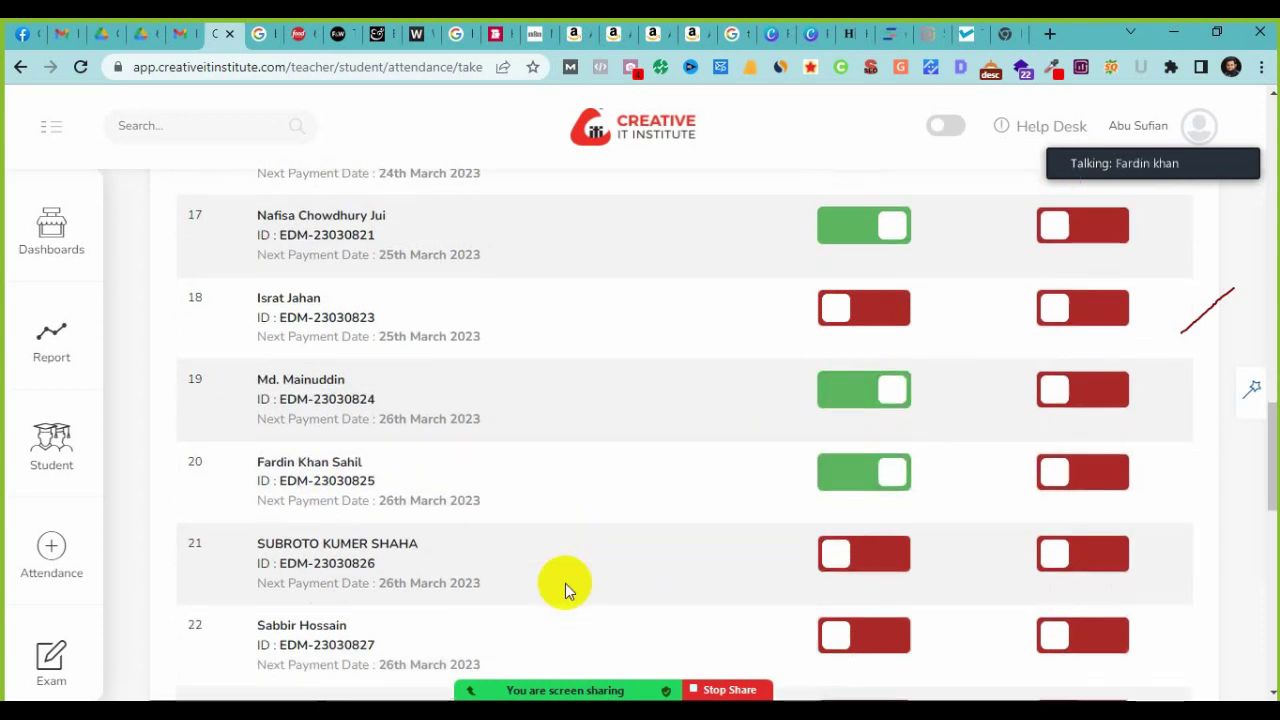
click(880, 407)
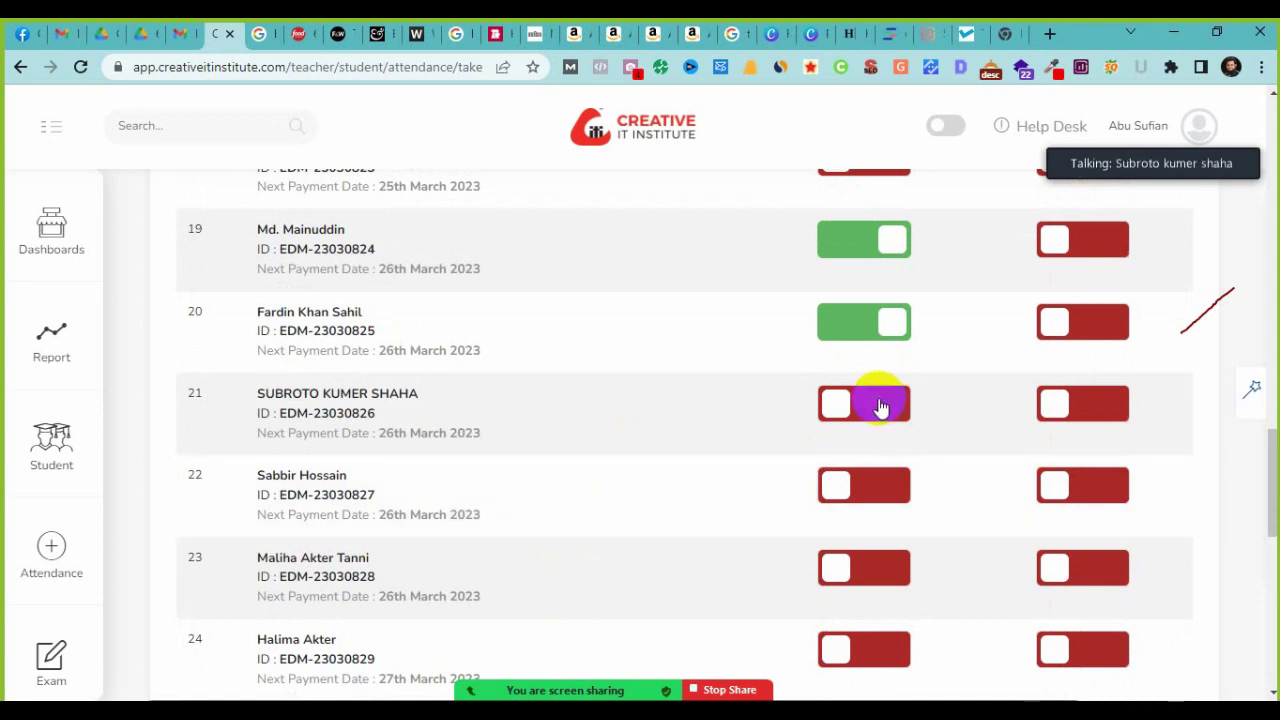
click(882, 498)
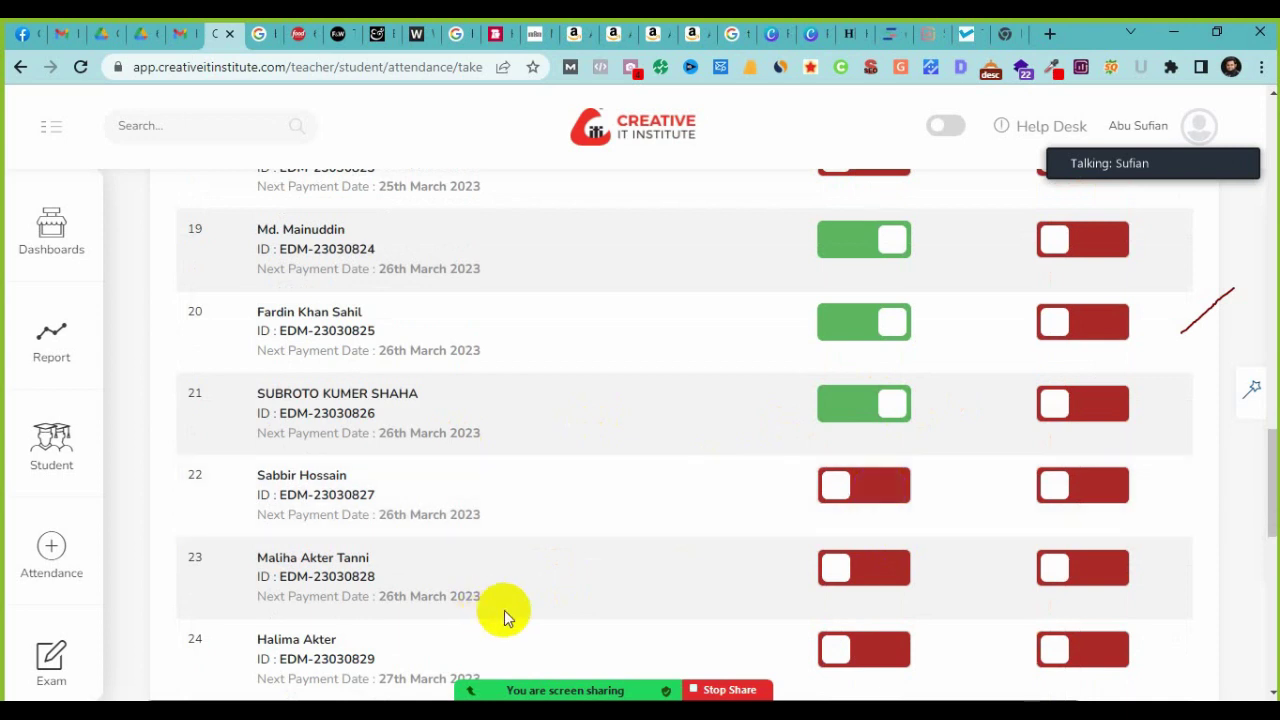
scroll(620, 600, down, 1)
click(897, 478)
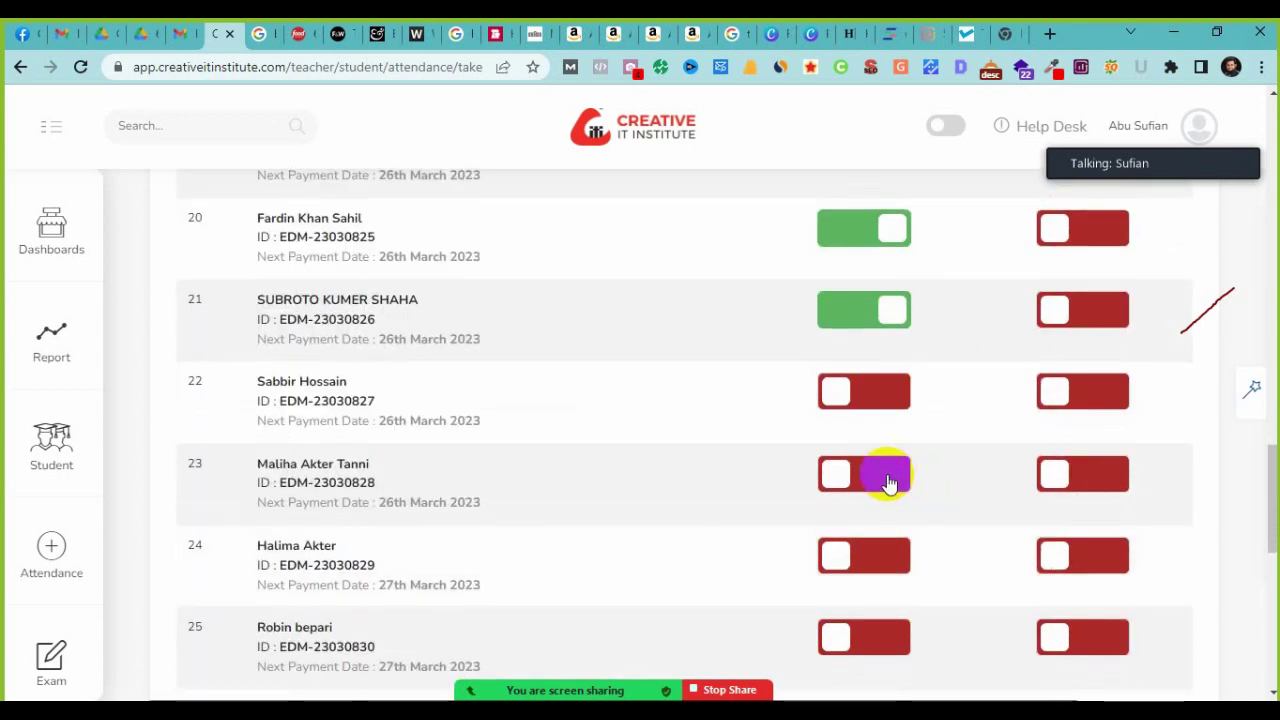
click(884, 564)
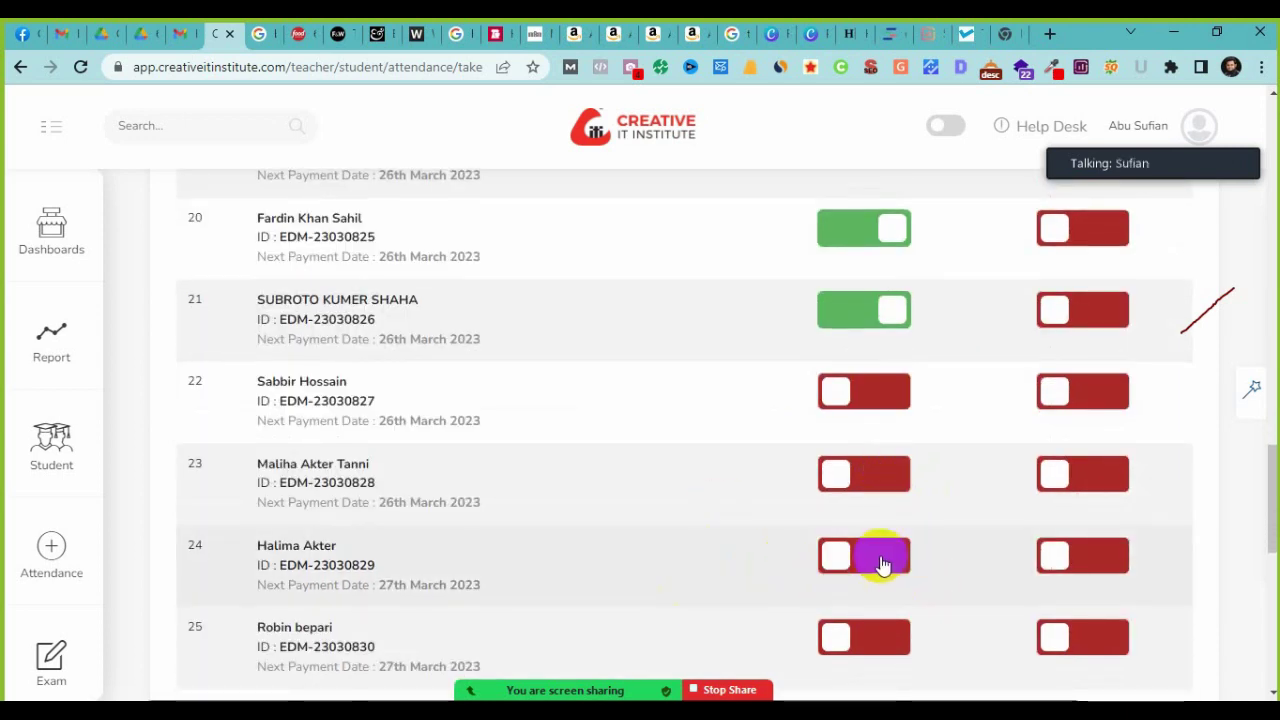
Step: Mark the students in rows 26 and 28 as present, leaving rows 25 and 27 absent
scroll(884, 560, down, 3)
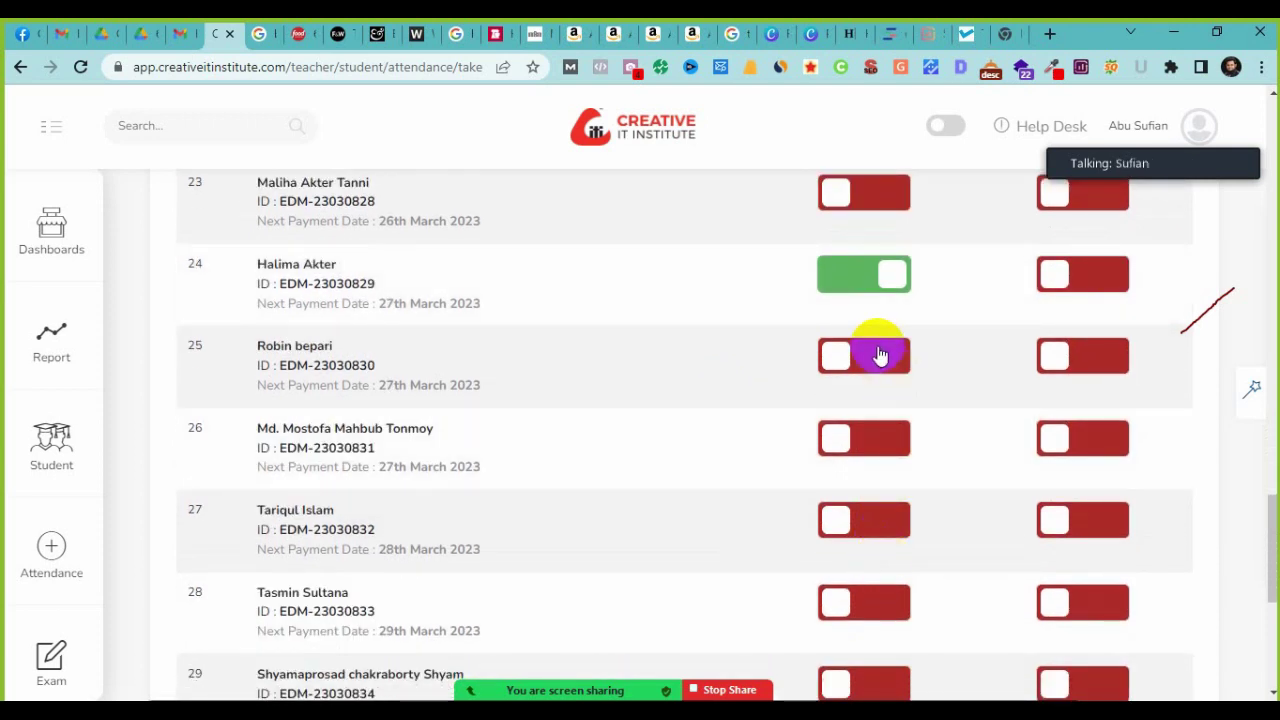
click(866, 444)
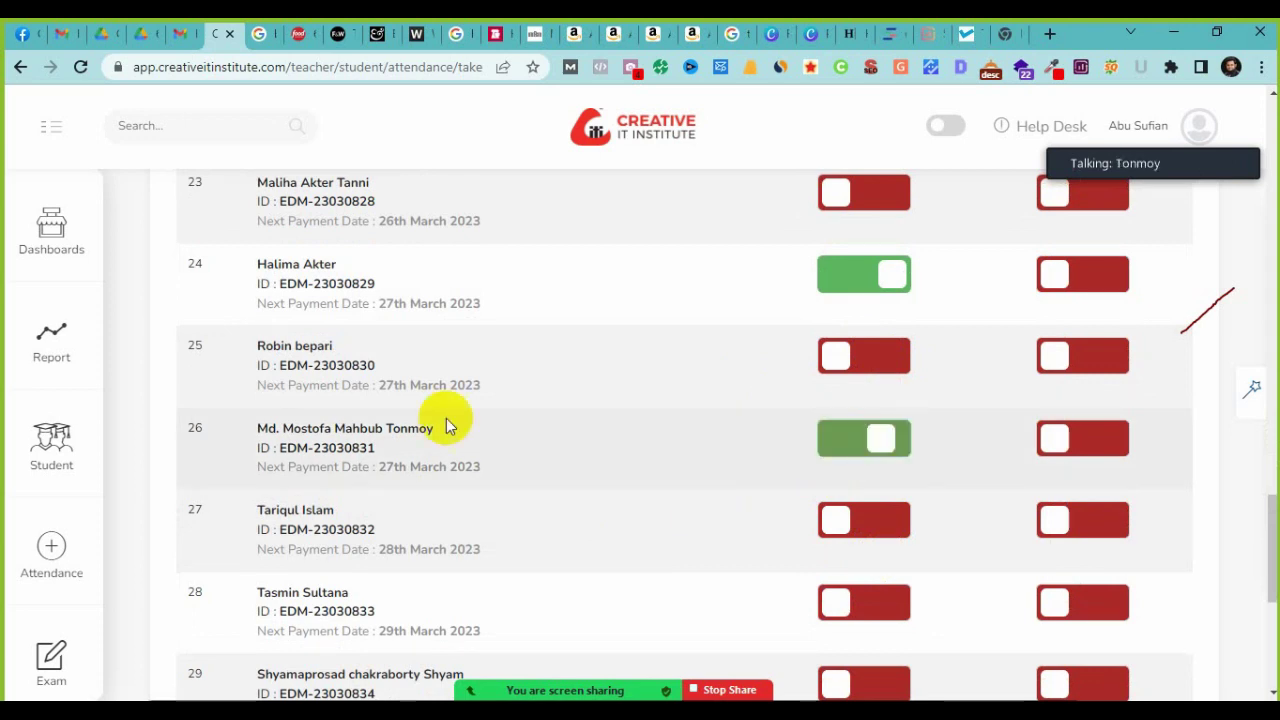
click(860, 517)
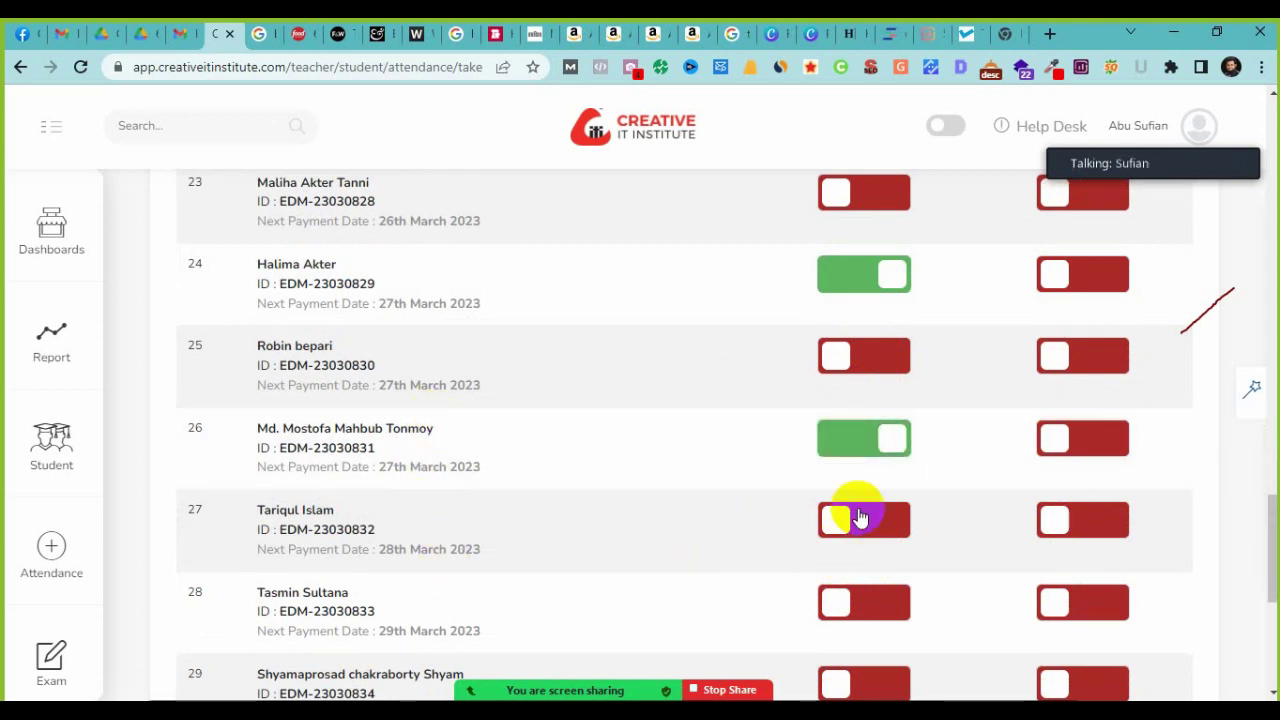
scroll(860, 517, down, 2)
click(863, 418)
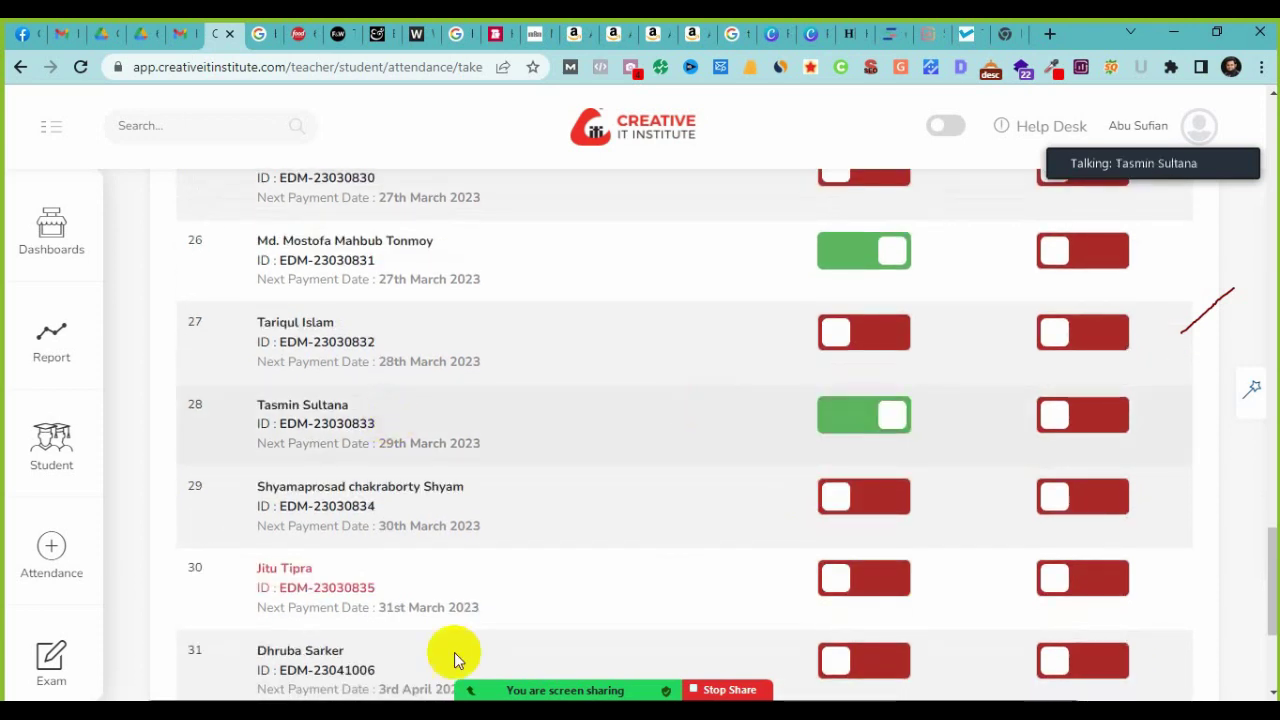
Step: Mark the students in rows 29 and 31 at the end of the list as present, leaving row 30 absent
scroll(451, 657, down, 1)
scroll(846, 323, down, 2)
click(886, 220)
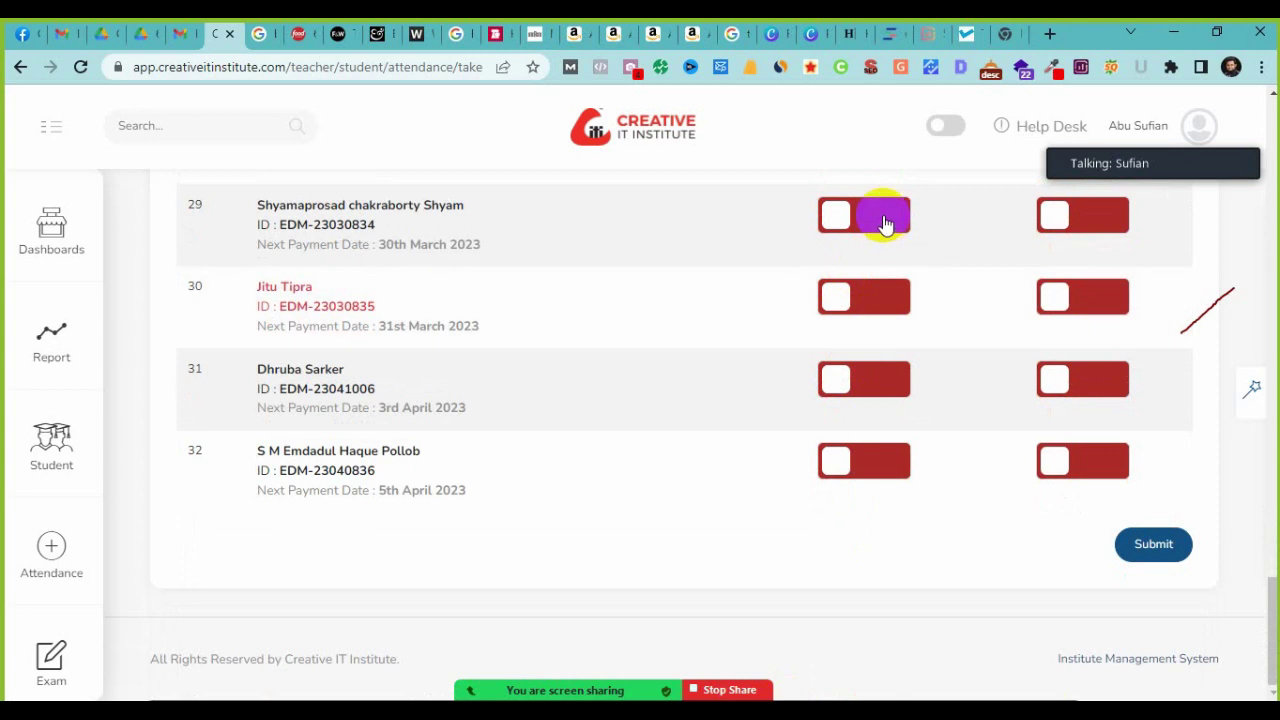
click(838, 310)
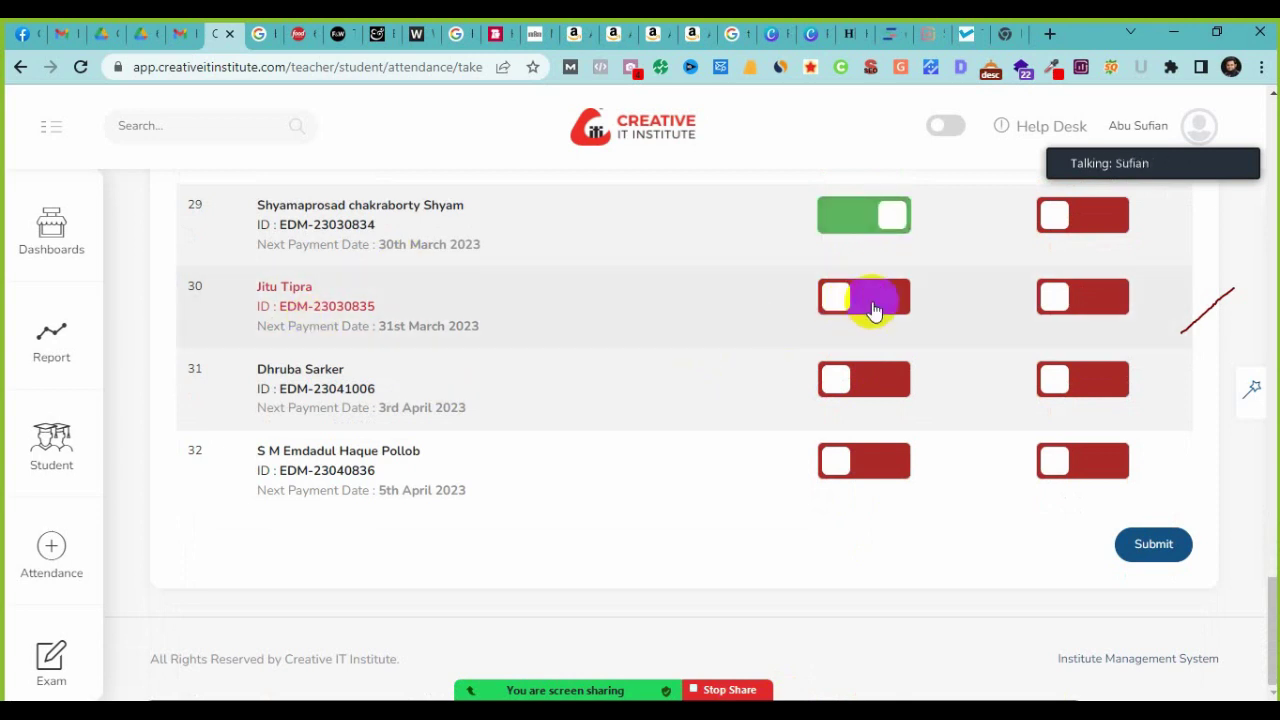
click(886, 390)
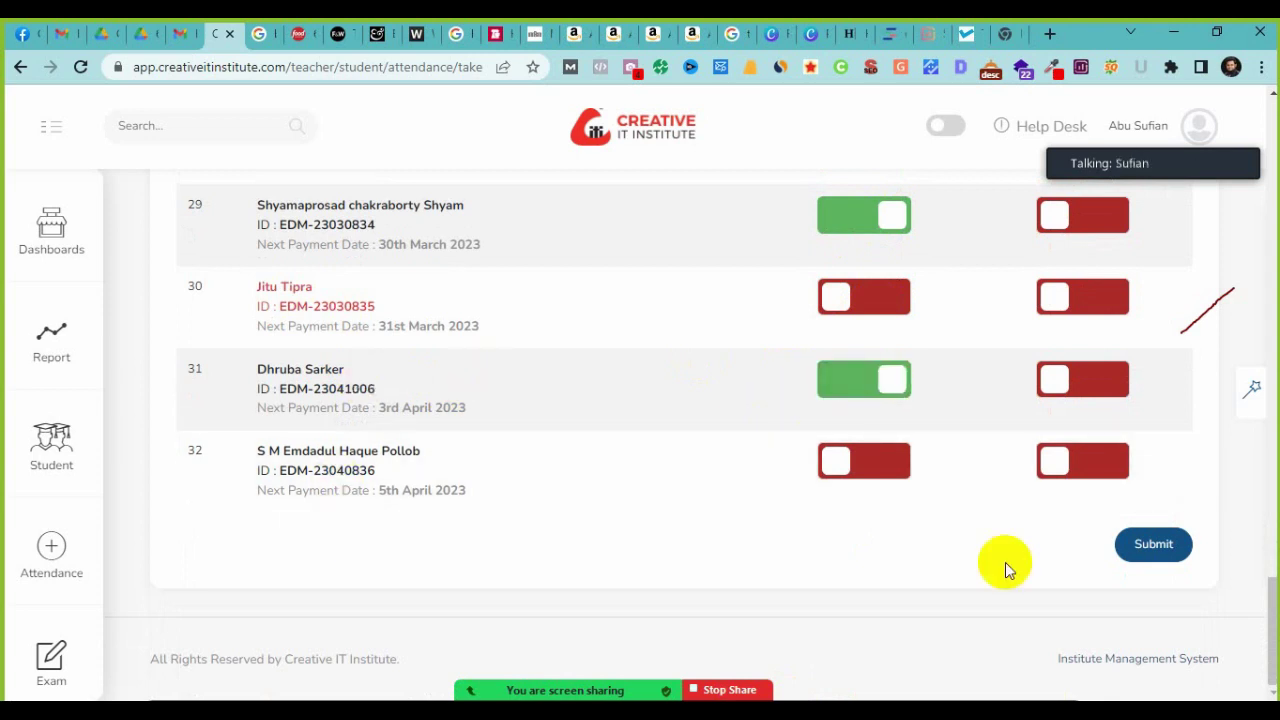
Step: Mark the students in rows 32 and 5 as present
click(873, 476)
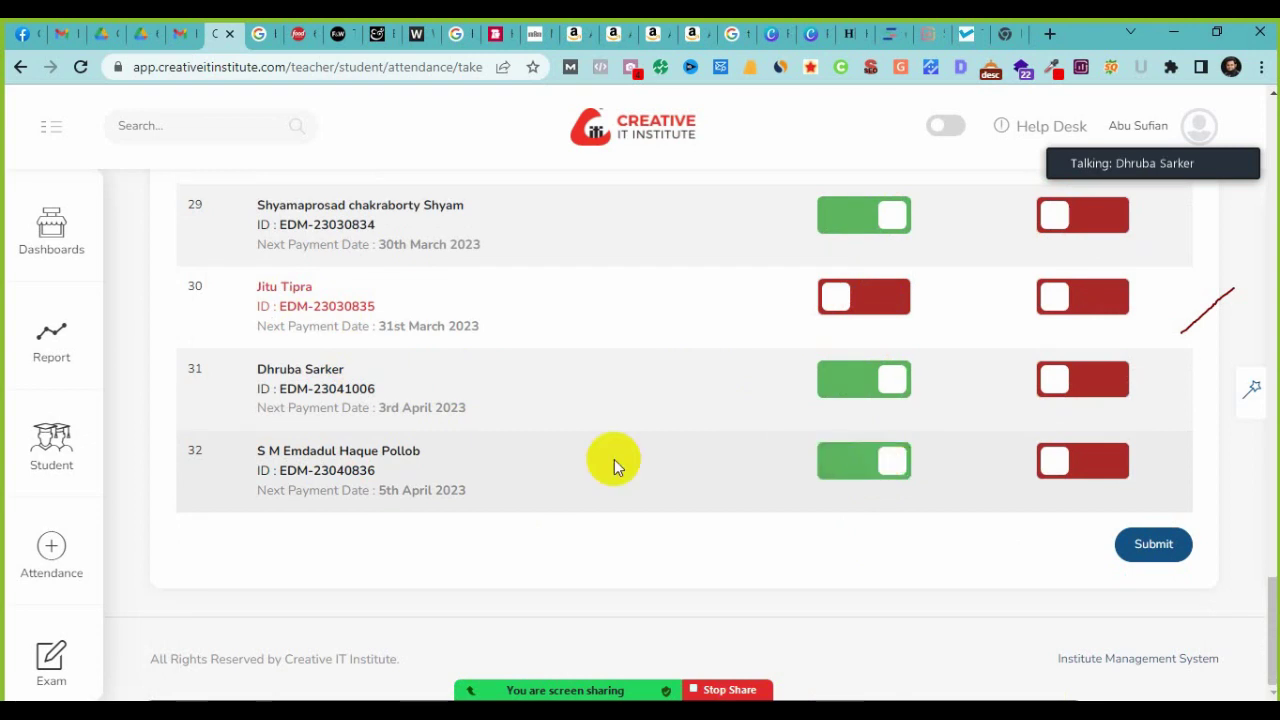
scroll(503, 592, up, 2)
scroll(503, 592, up, 20)
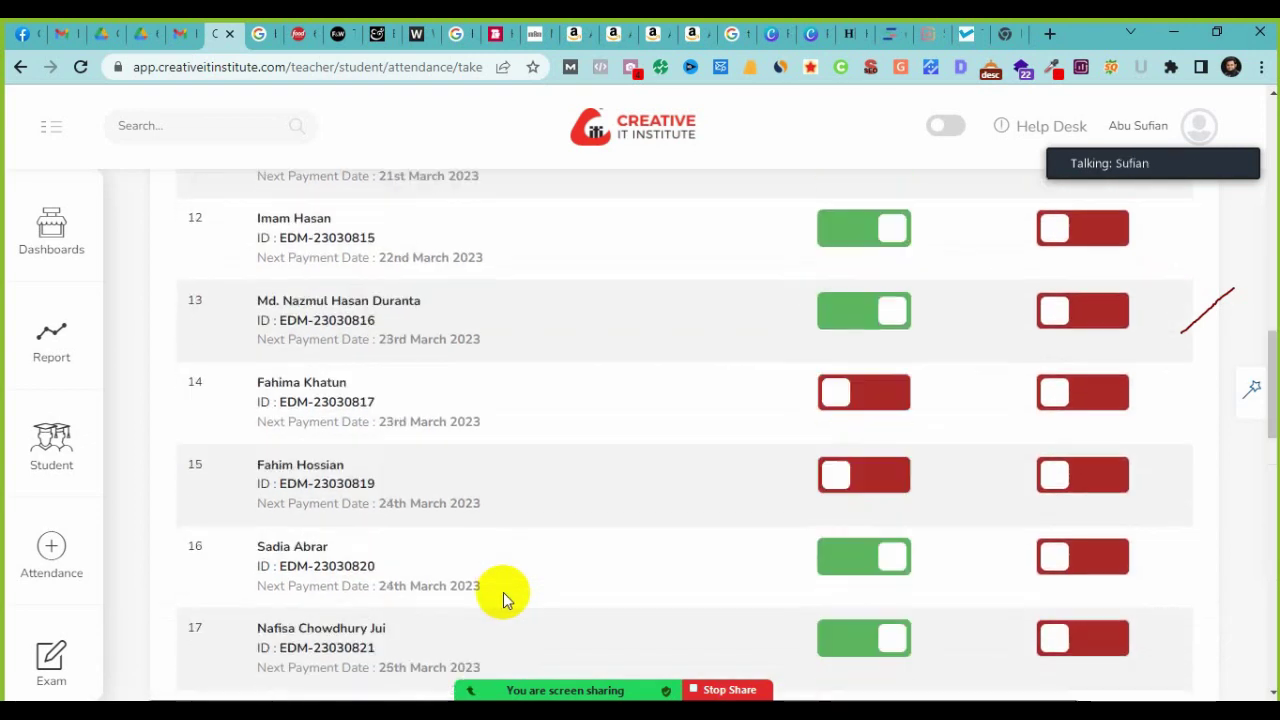
scroll(503, 592, down, 3)
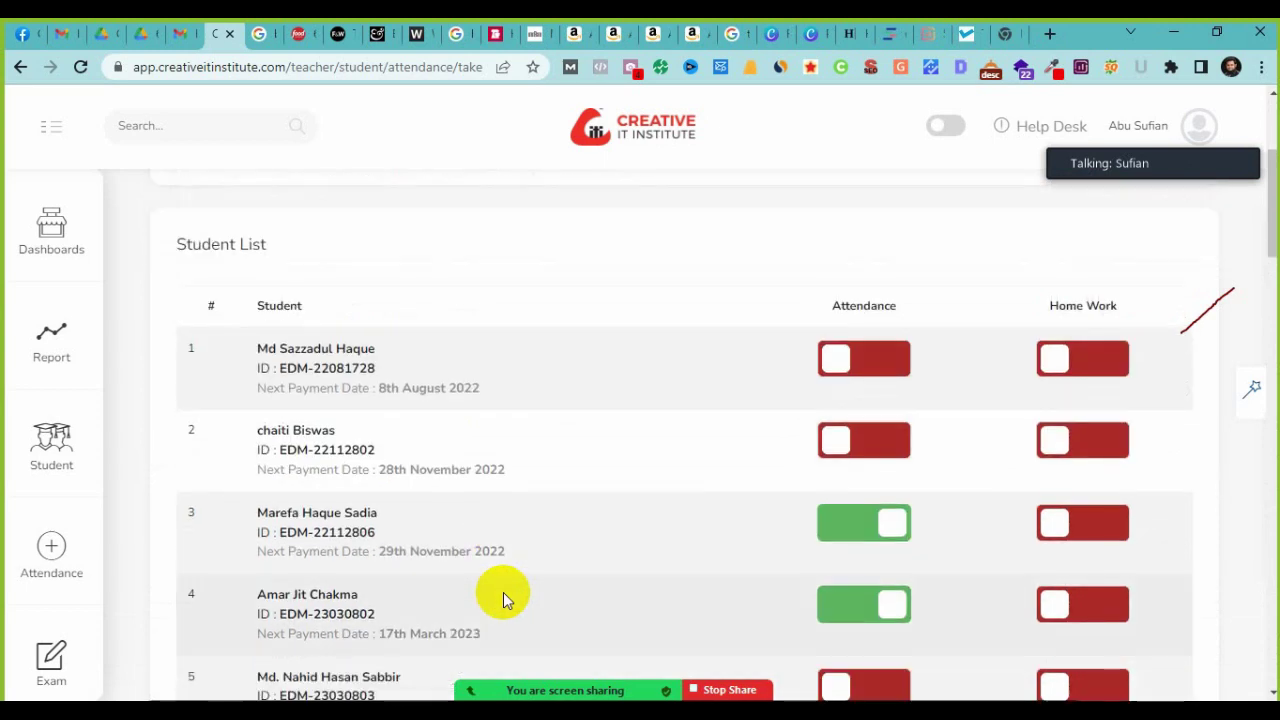
scroll(503, 592, down, 3)
click(874, 410)
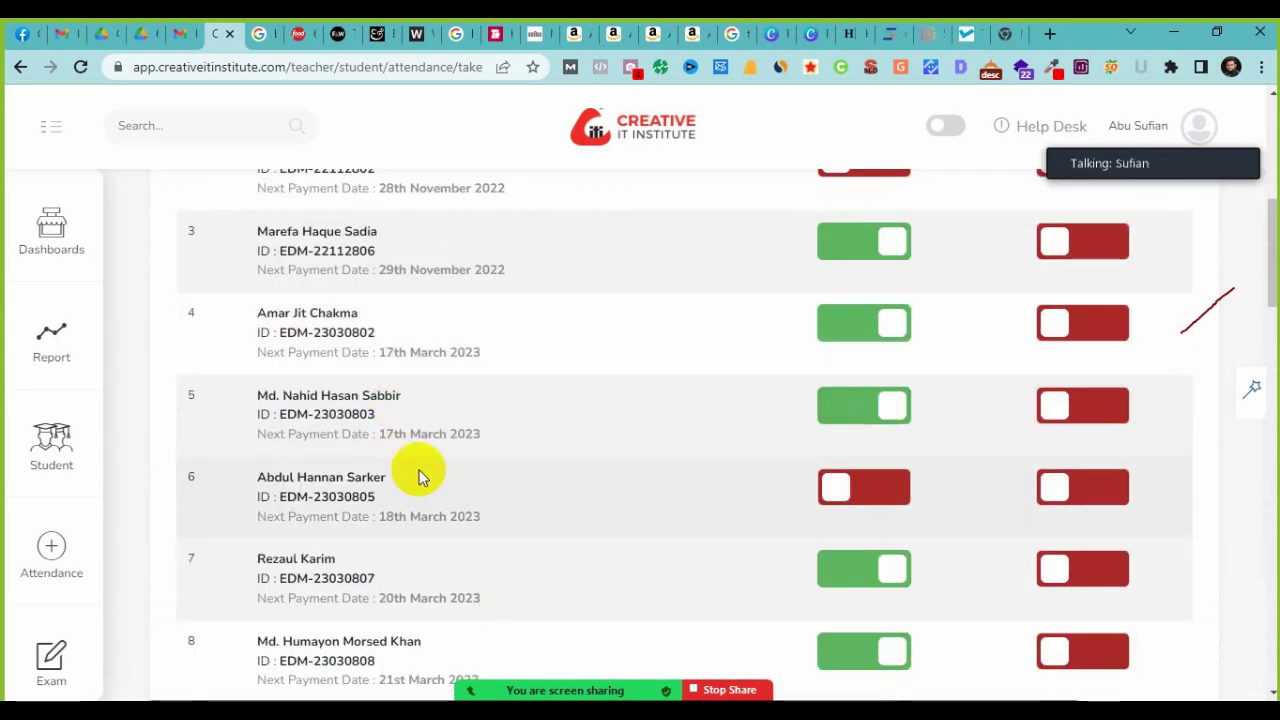
Step: Review the attendance marks from row 1 to row 32 and submit the class attendance
scroll(502, 495, up, 5)
scroll(502, 495, down, 3)
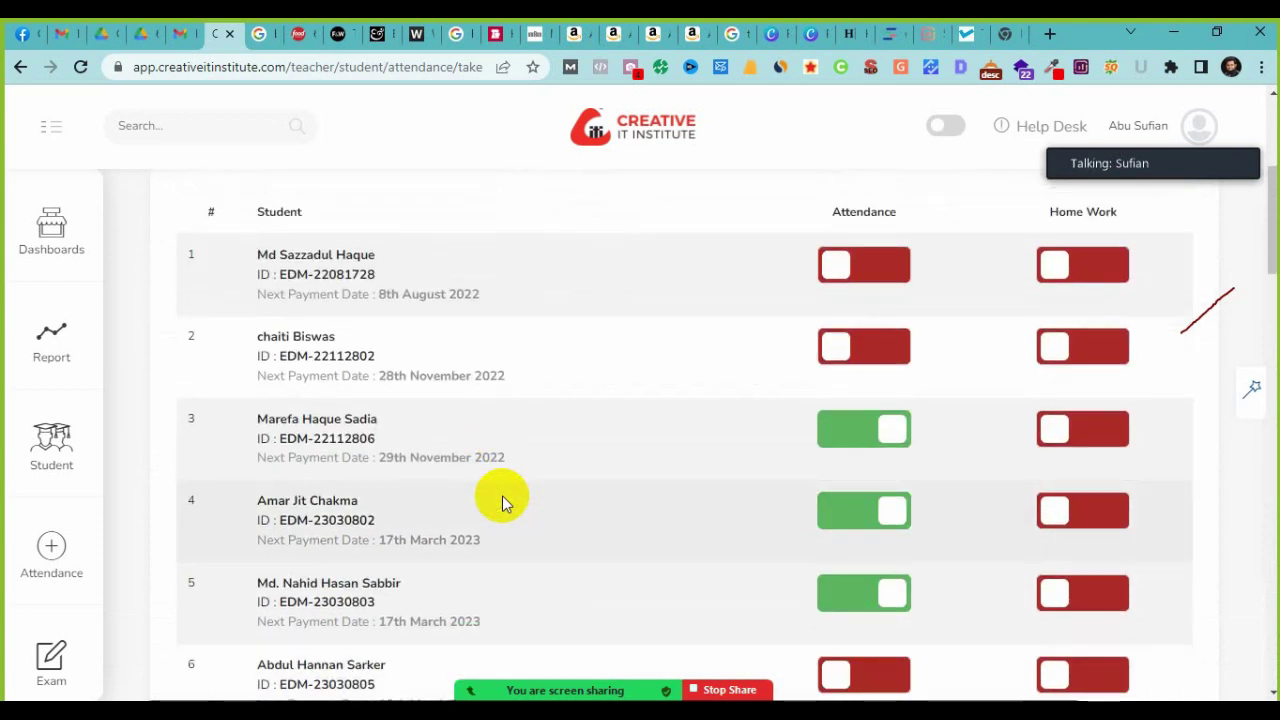
scroll(502, 495, down, 2)
scroll(502, 495, down, 8)
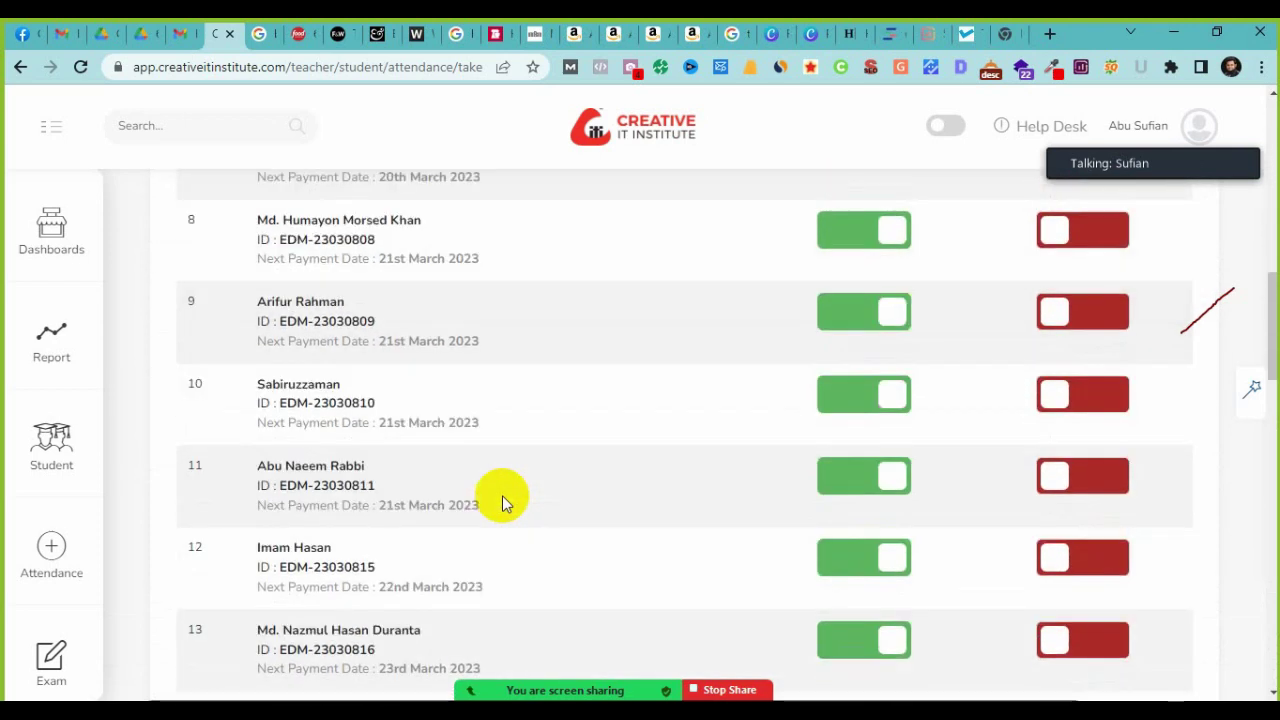
scroll(502, 495, up, 5)
scroll(502, 495, up, 4)
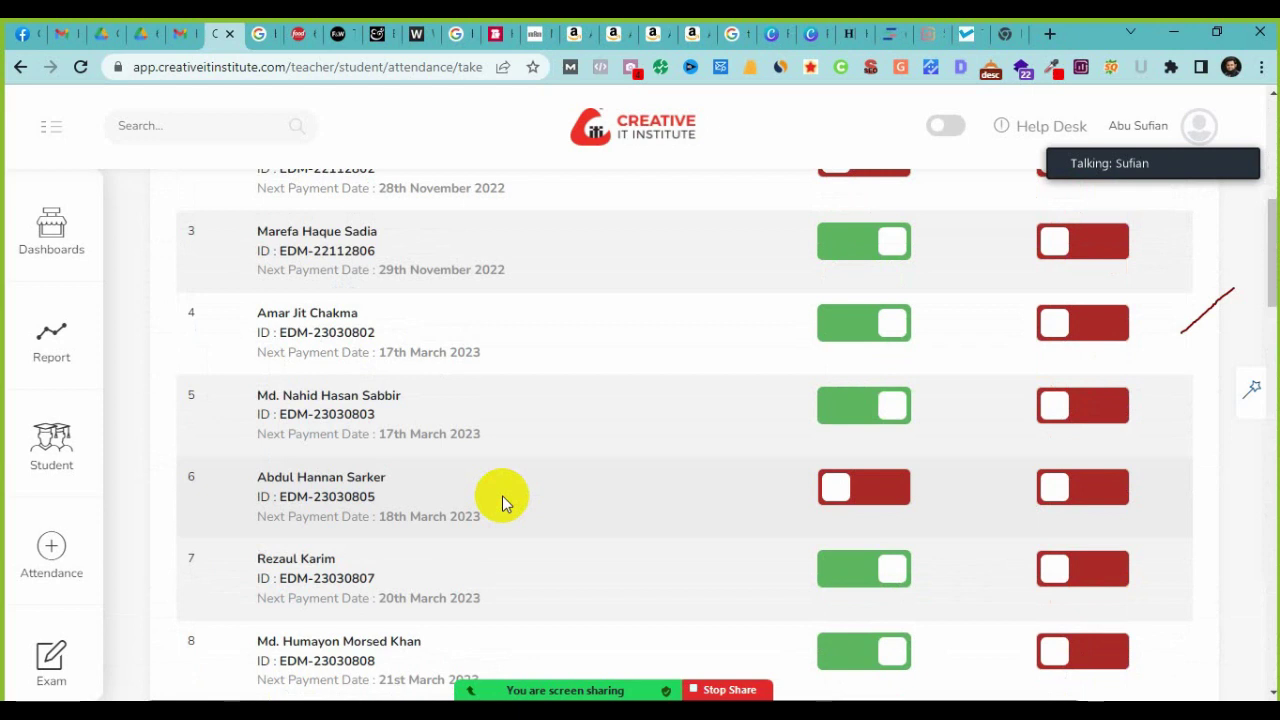
scroll(502, 495, up, 2)
scroll(502, 495, down, 4)
scroll(502, 495, down, 6)
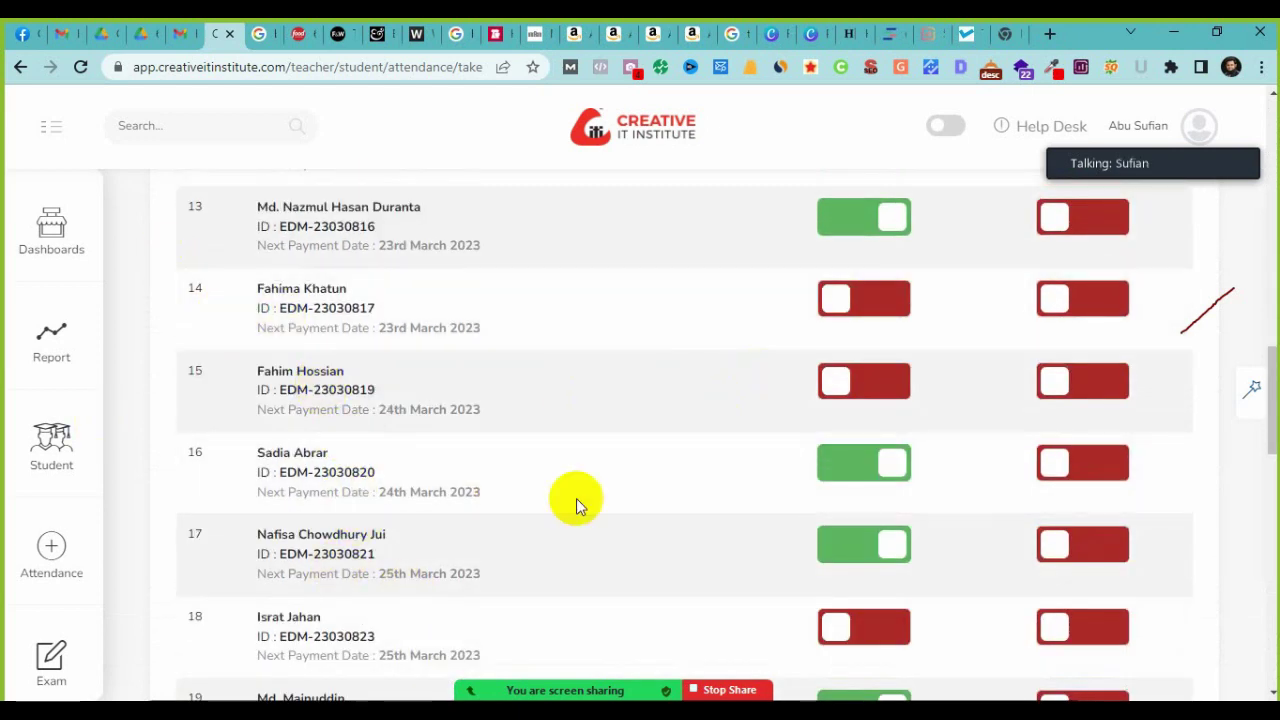
scroll(560, 512, down, 3)
scroll(551, 446, down, 3)
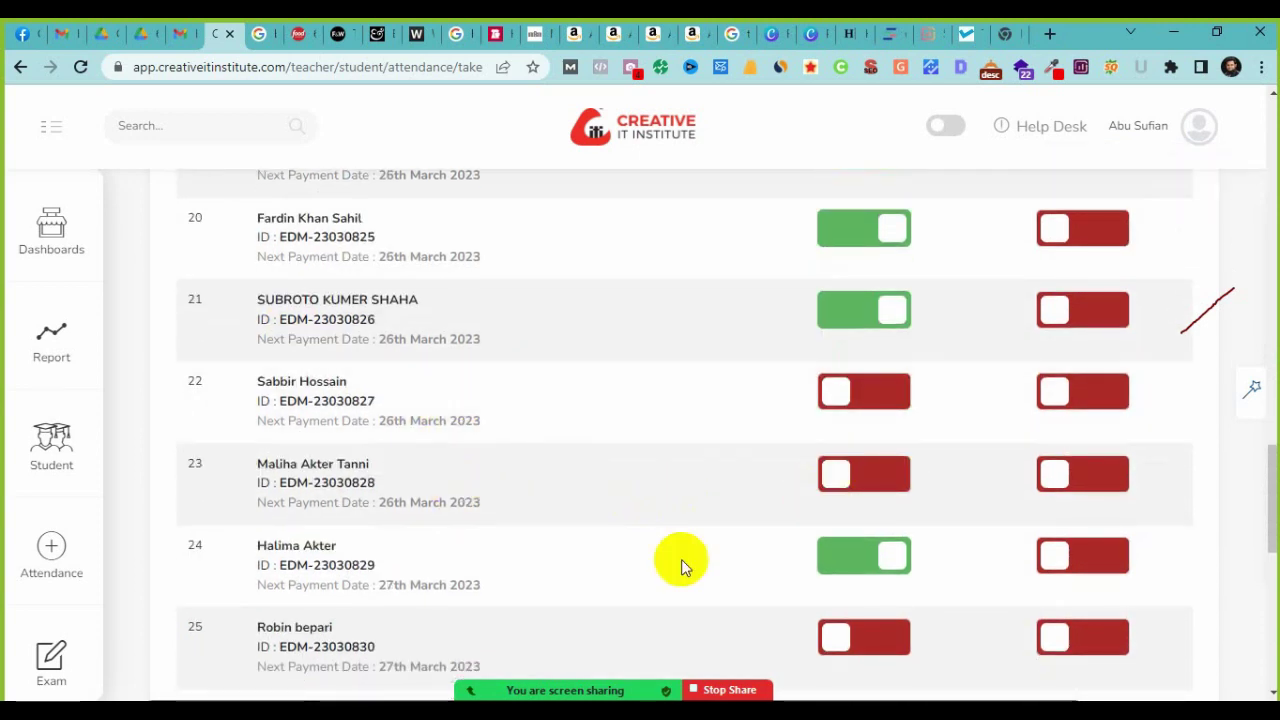
scroll(681, 559, down, 3)
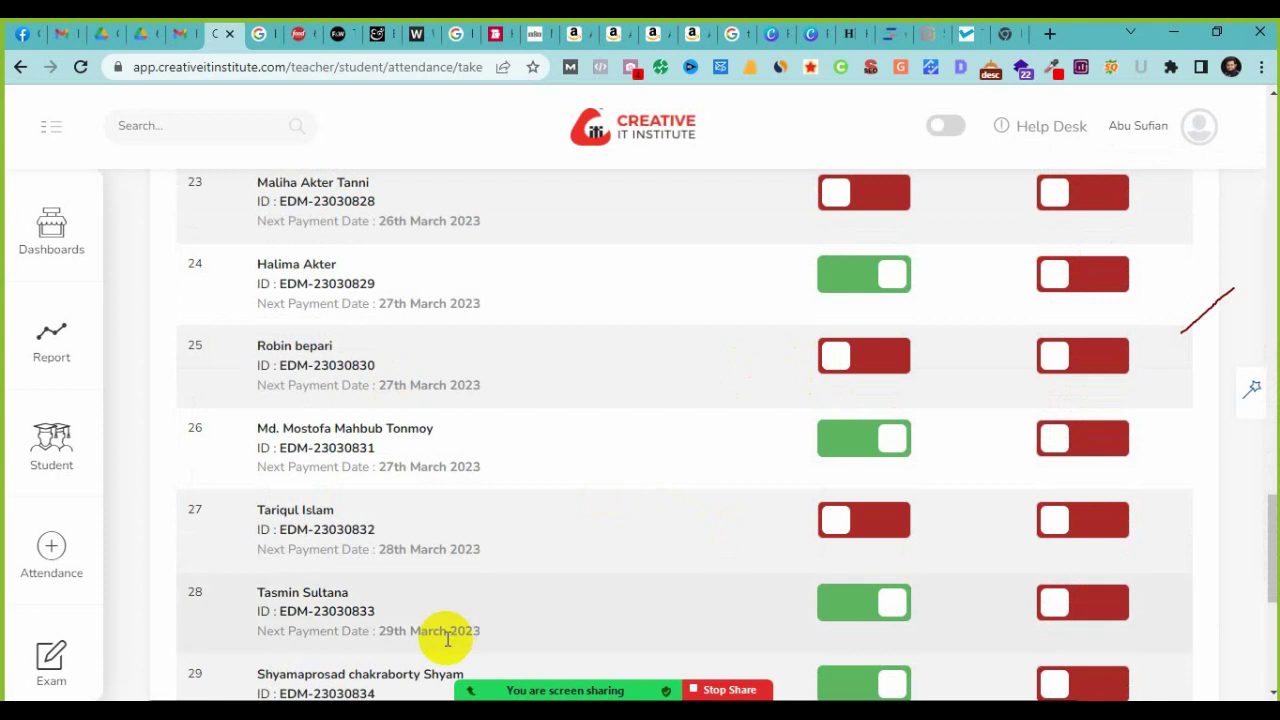
scroll(557, 510, down, 5)
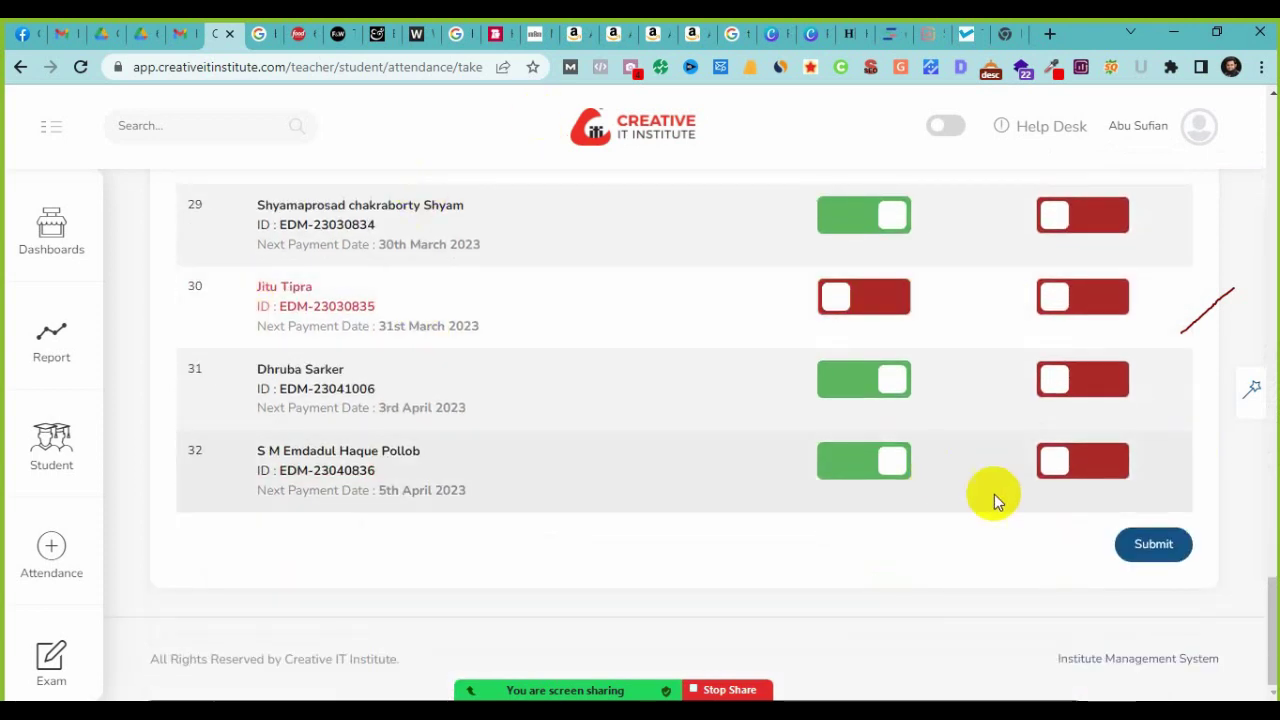
click(1154, 545)
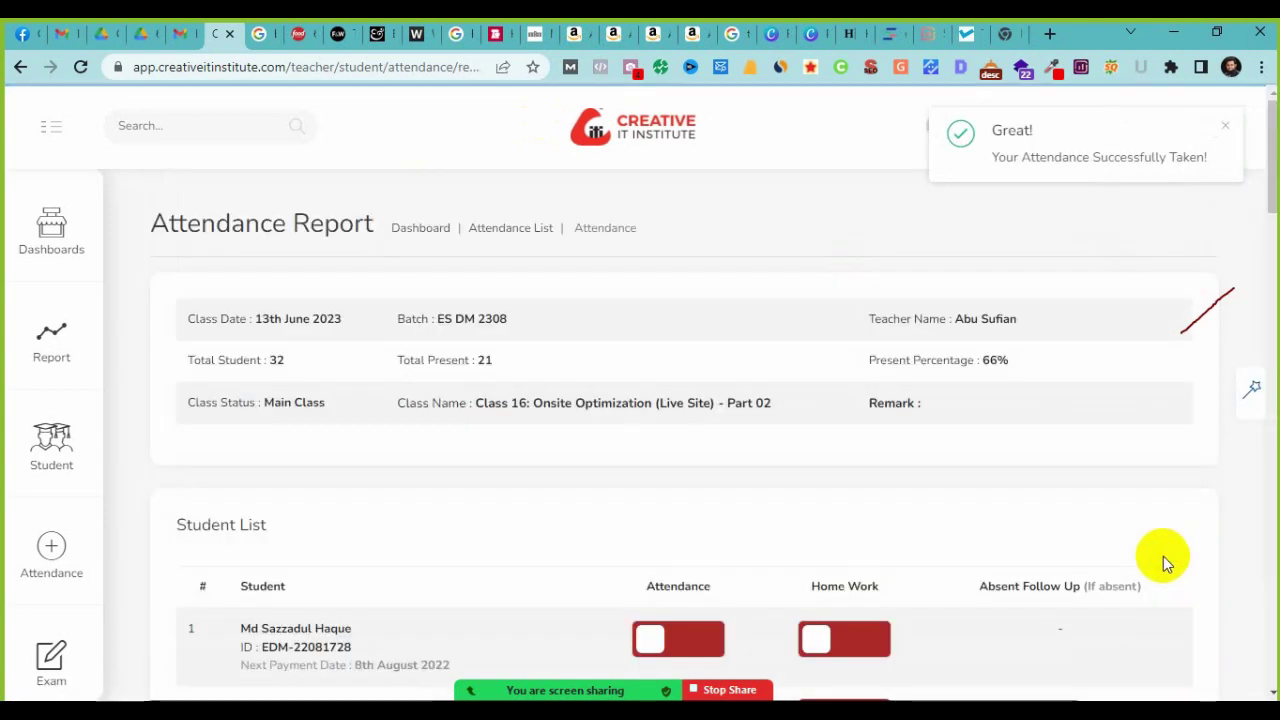
Step: Filter the attendance report list by batch ES DM 2308 and open the report for the 8th June 2023 class
click(58, 545)
click(207, 302)
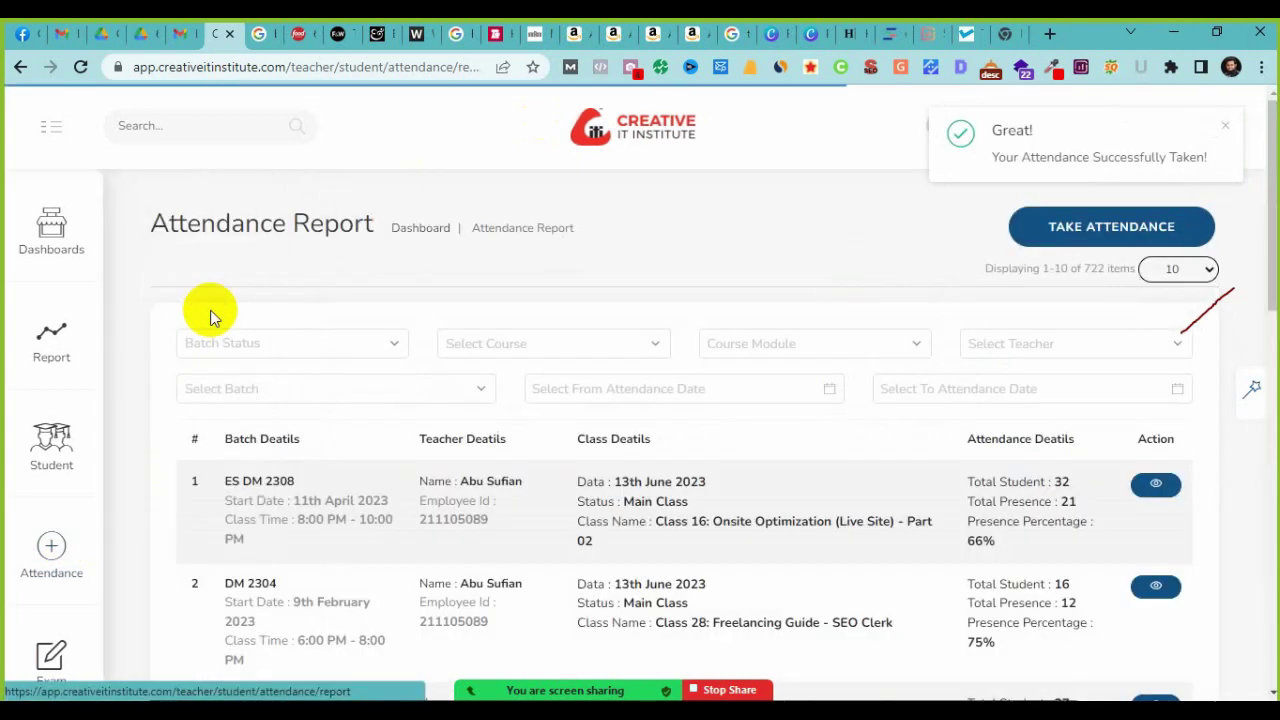
click(470, 386)
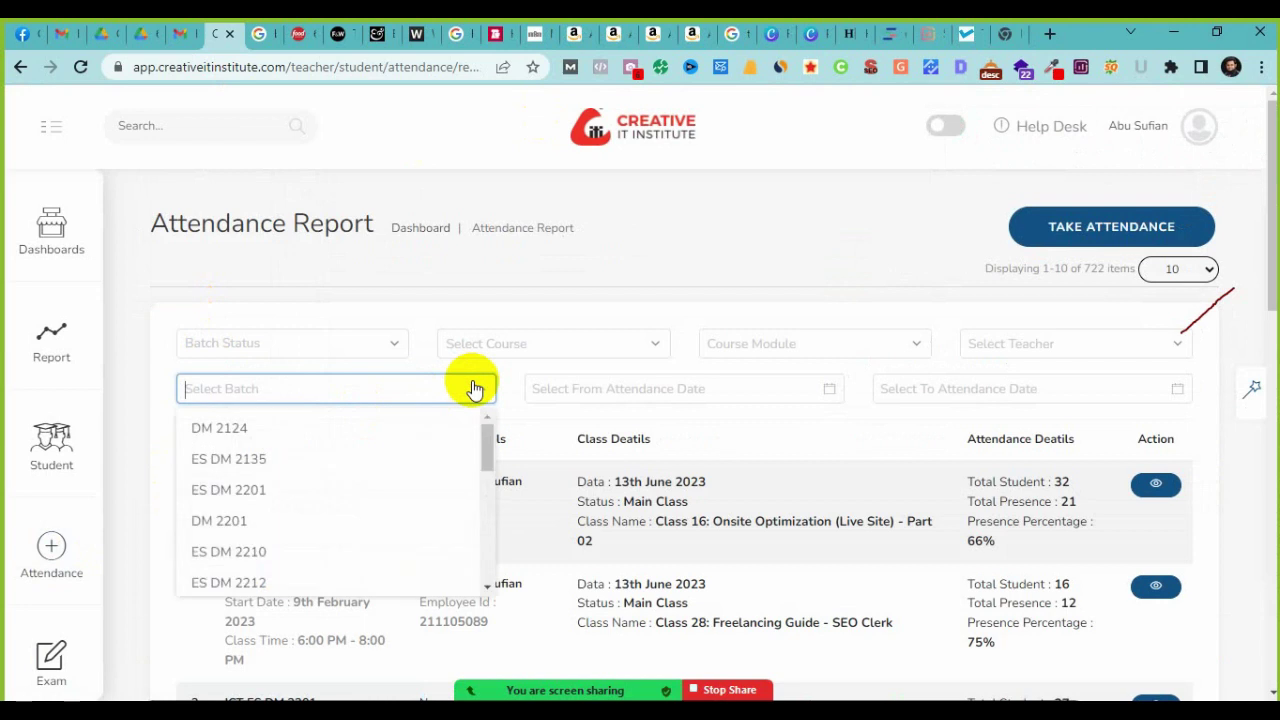
scroll(363, 507, down, 5)
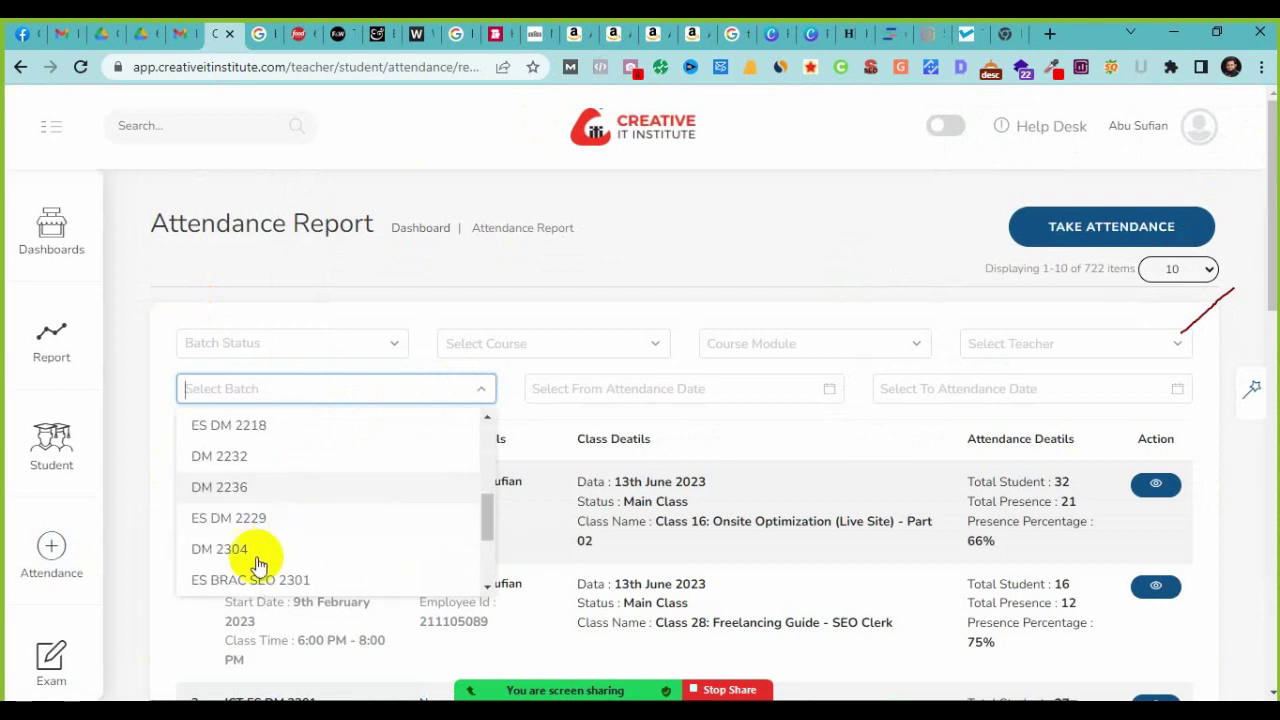
scroll(297, 530, down, 1)
click(286, 549)
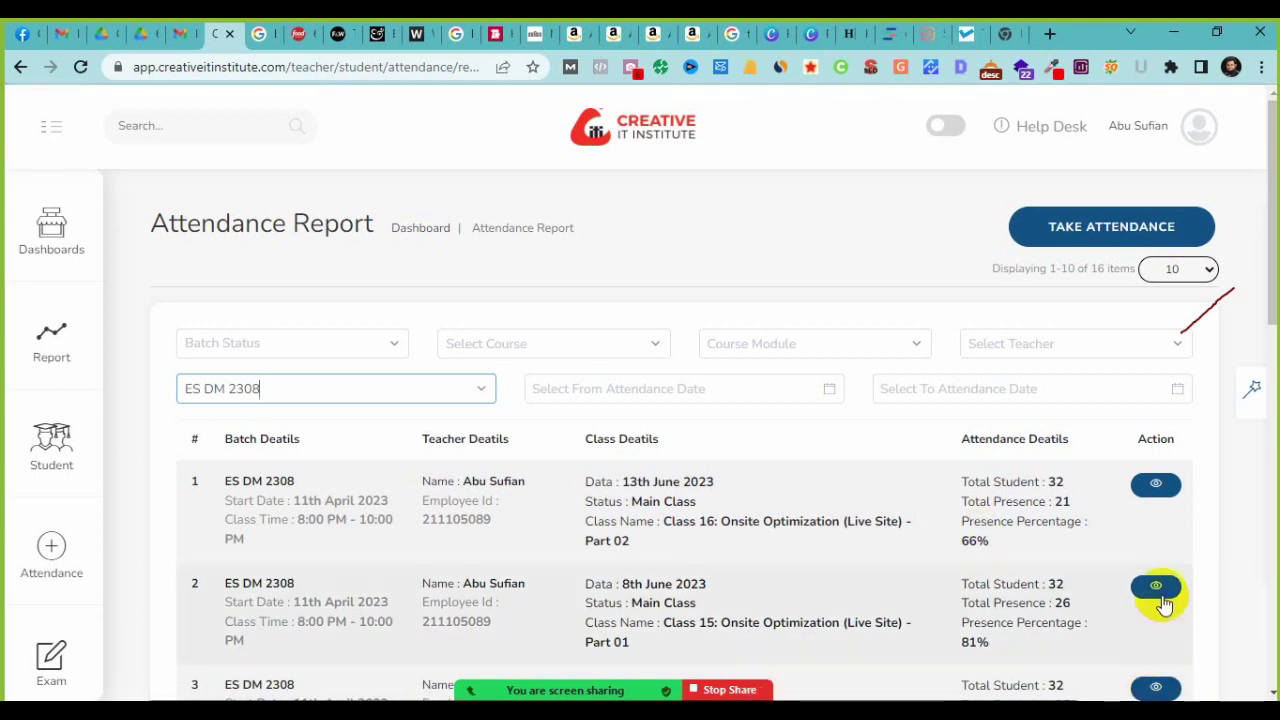
click(1158, 588)
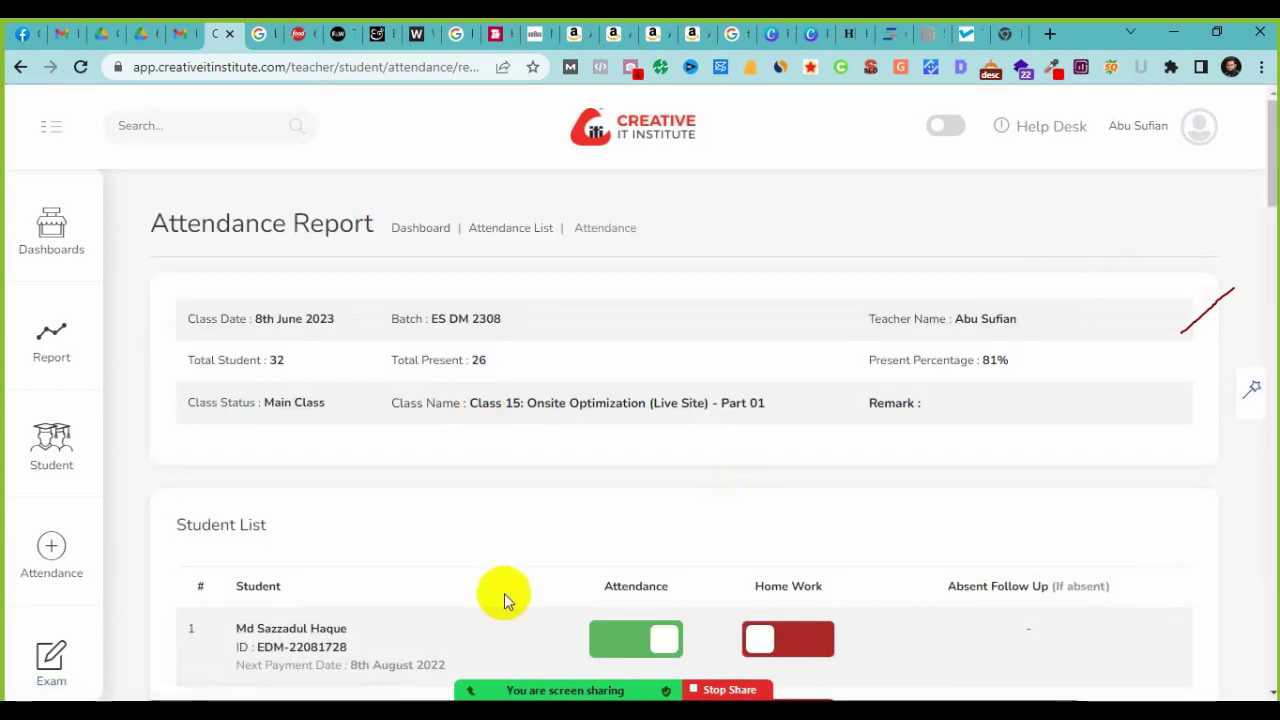
Step: Mark the student in row 12 as present in the 8th June 2023 attendance
scroll(504, 596, down, 3)
scroll(505, 598, down, 6)
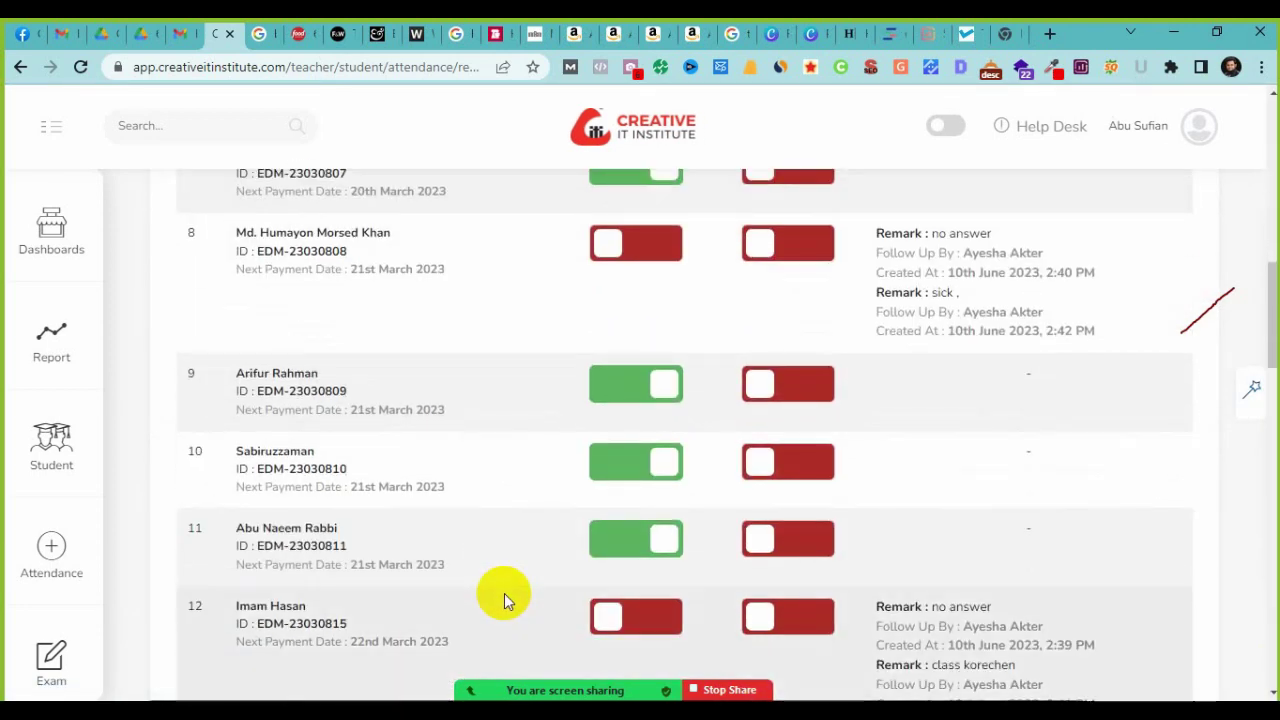
scroll(504, 593, down, 2)
scroll(504, 593, down, 3)
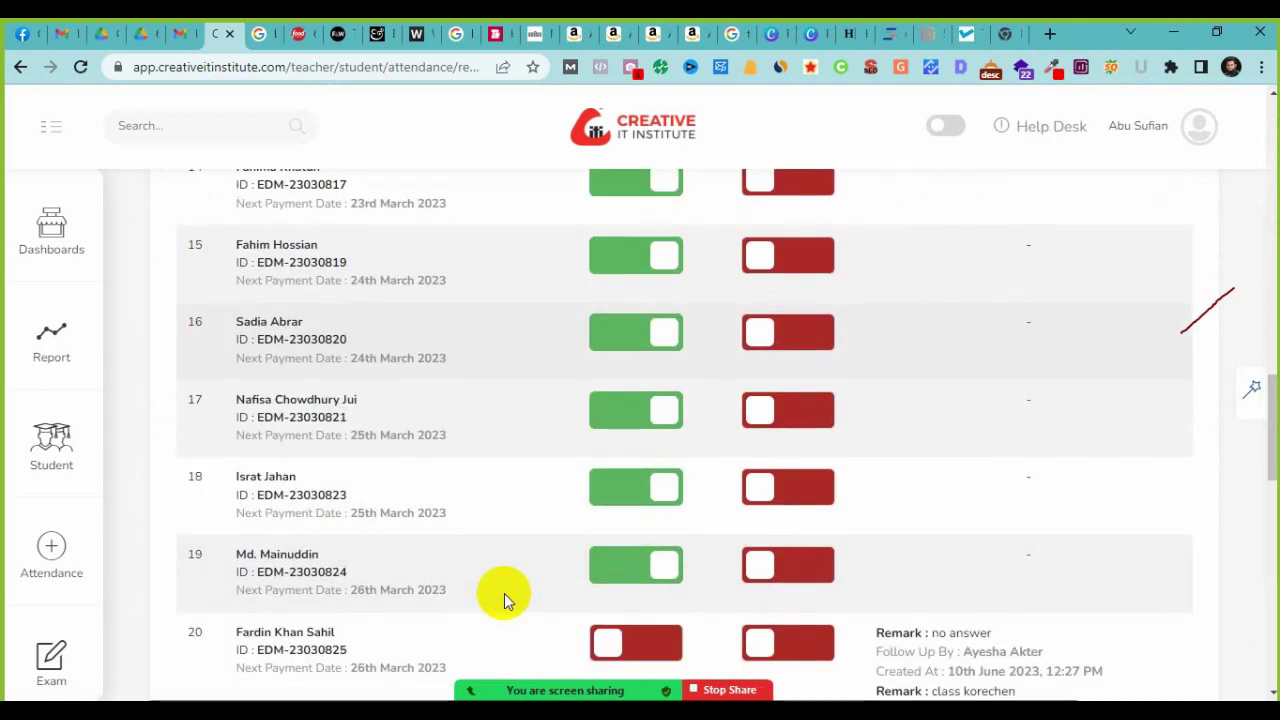
scroll(504, 593, up, 2)
scroll(504, 593, up, 1)
click(655, 250)
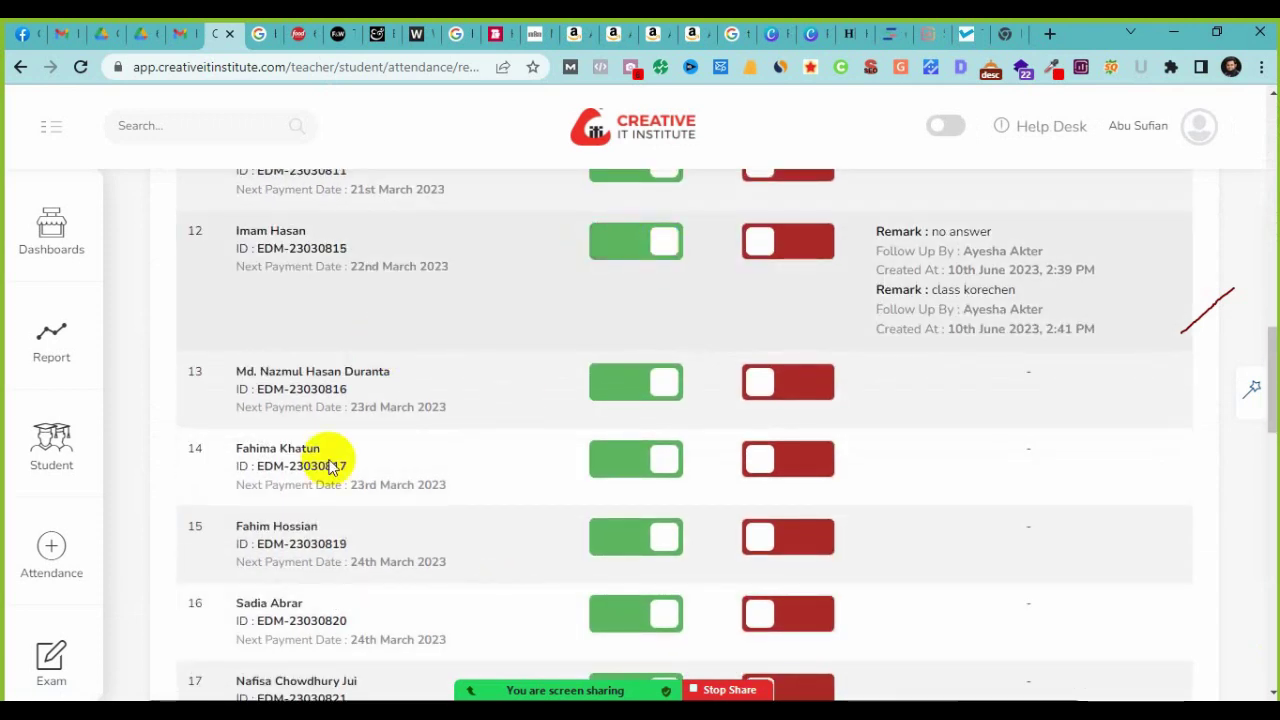
Step: Mark the student in row 20 as present in the 8th June 2023 attendance
scroll(339, 485, down, 3)
scroll(339, 485, down, 3)
click(651, 448)
scroll(343, 484, down, 4)
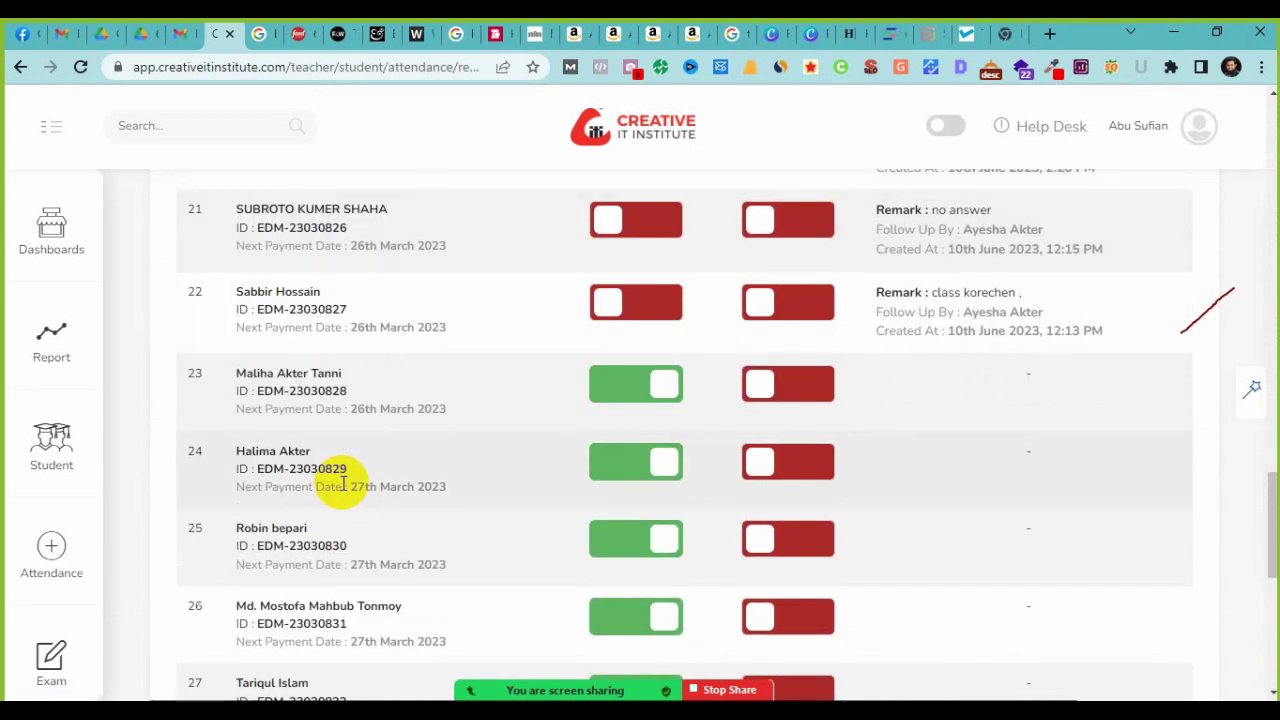
Step: Check the remaining rows of the 8th June 2023 attendance and save the updated marks
scroll(343, 484, up, 12)
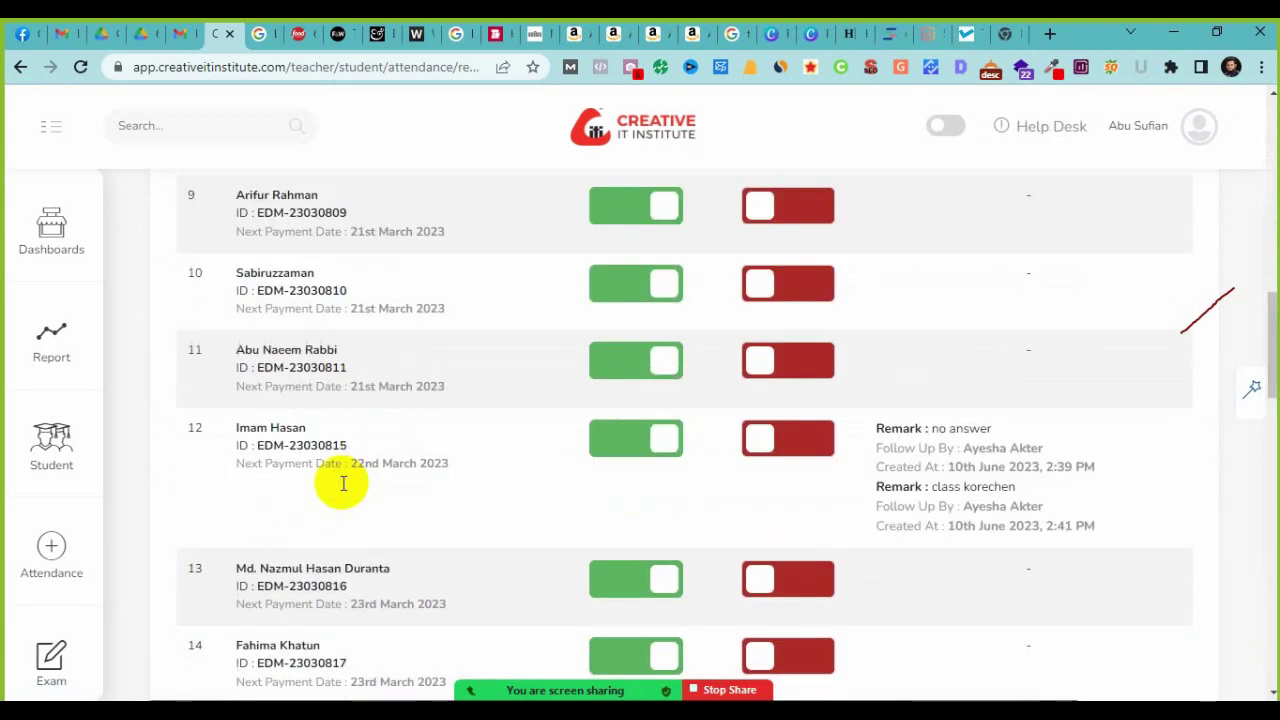
scroll(342, 484, up, 2)
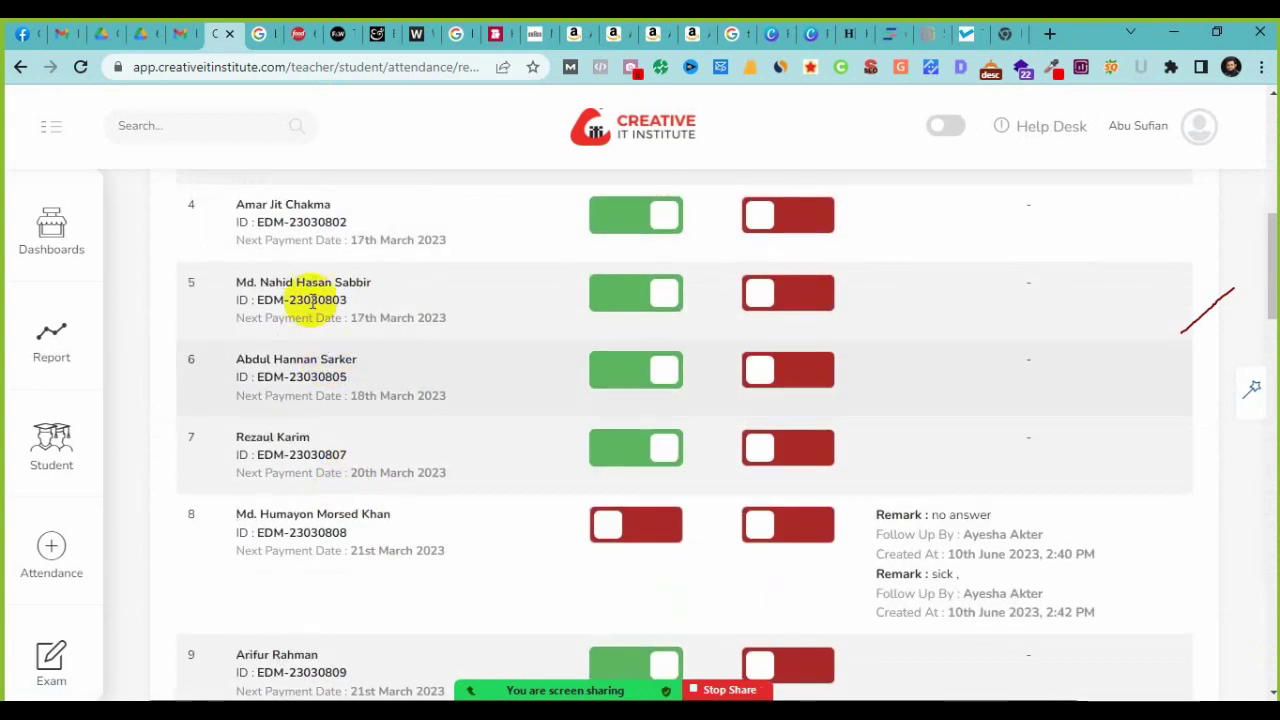
scroll(310, 615, down, 9)
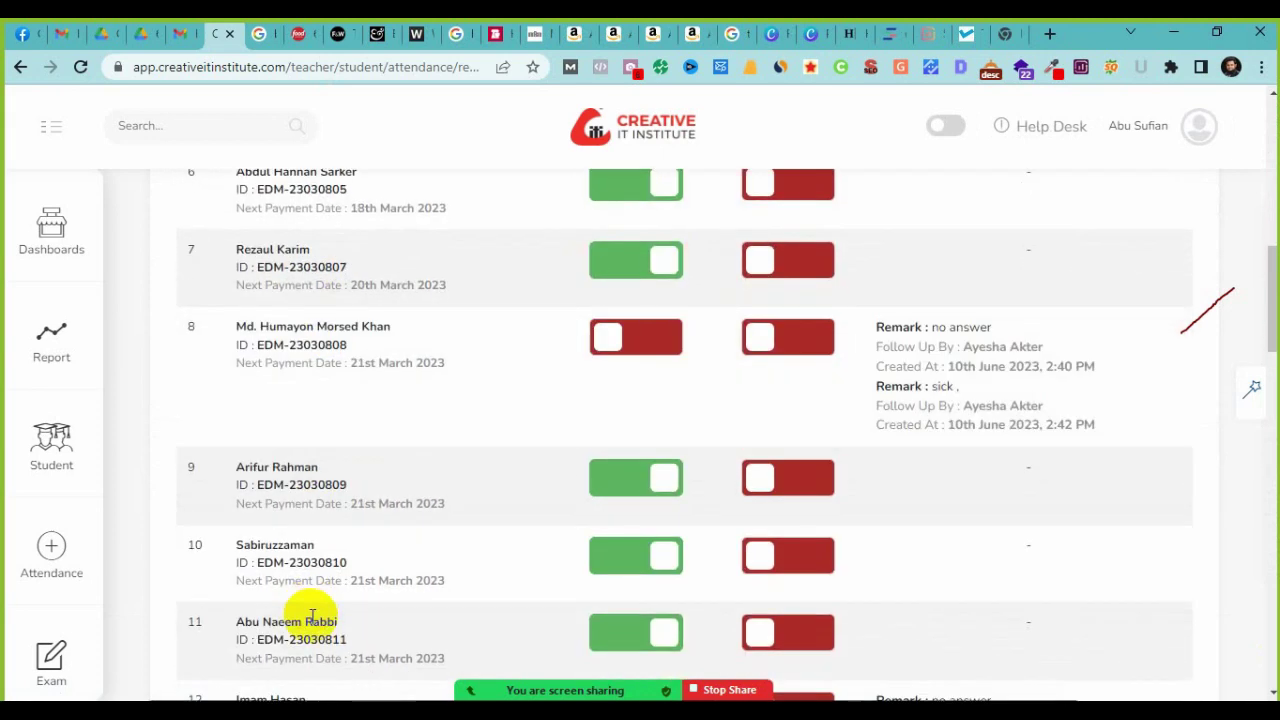
scroll(315, 614, down, 13)
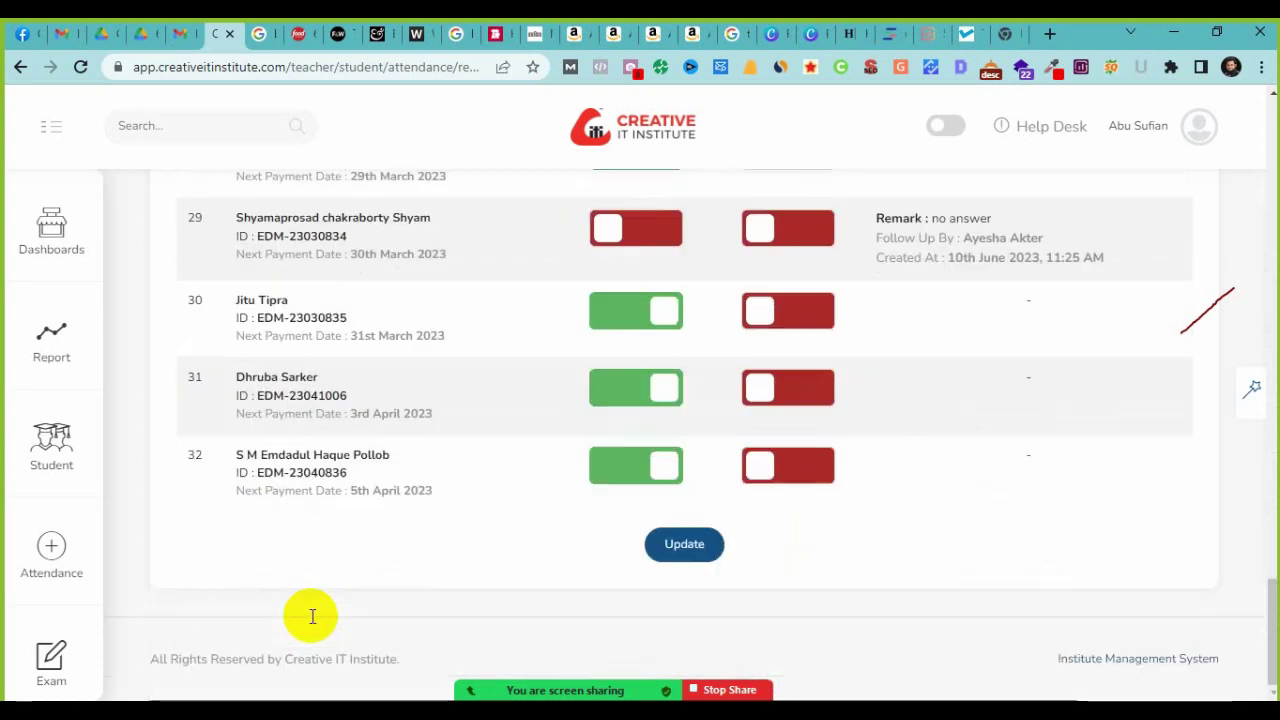
click(682, 548)
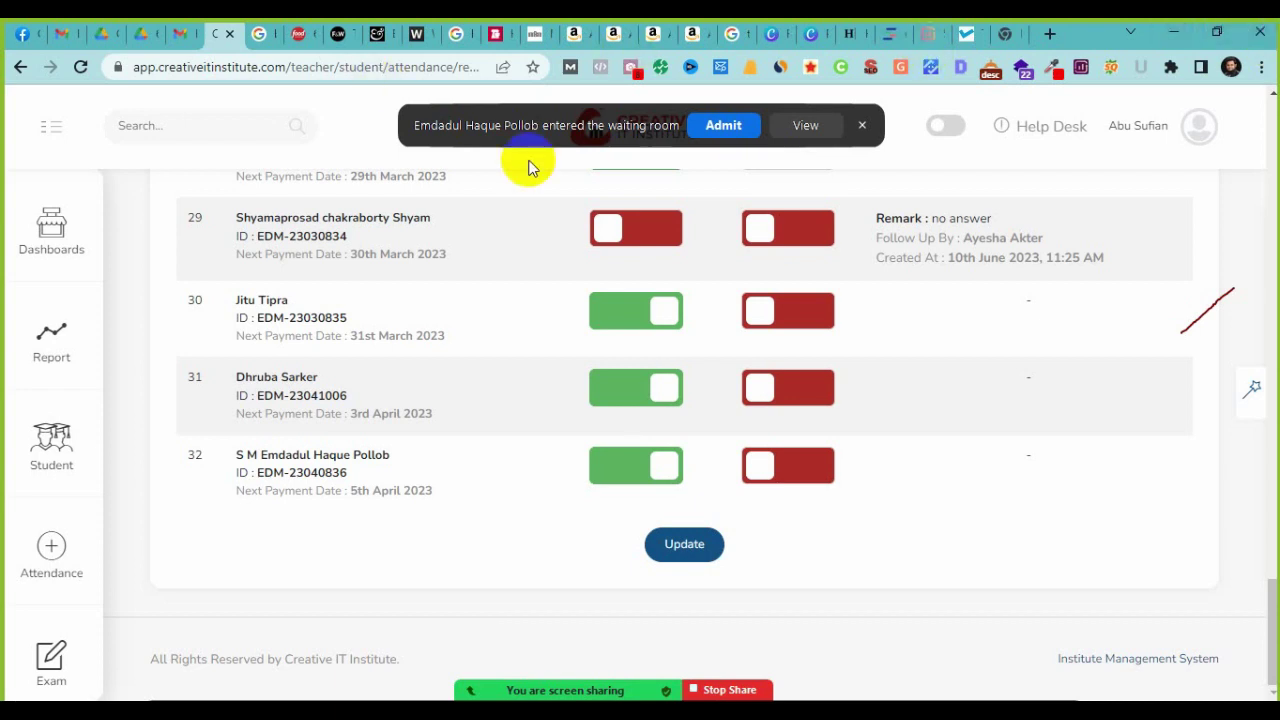
Step: Admit the participant in the Zoom waiting room and switch to the CIT ES DM 2308 Facebook group
click(723, 125)
click(8, 30)
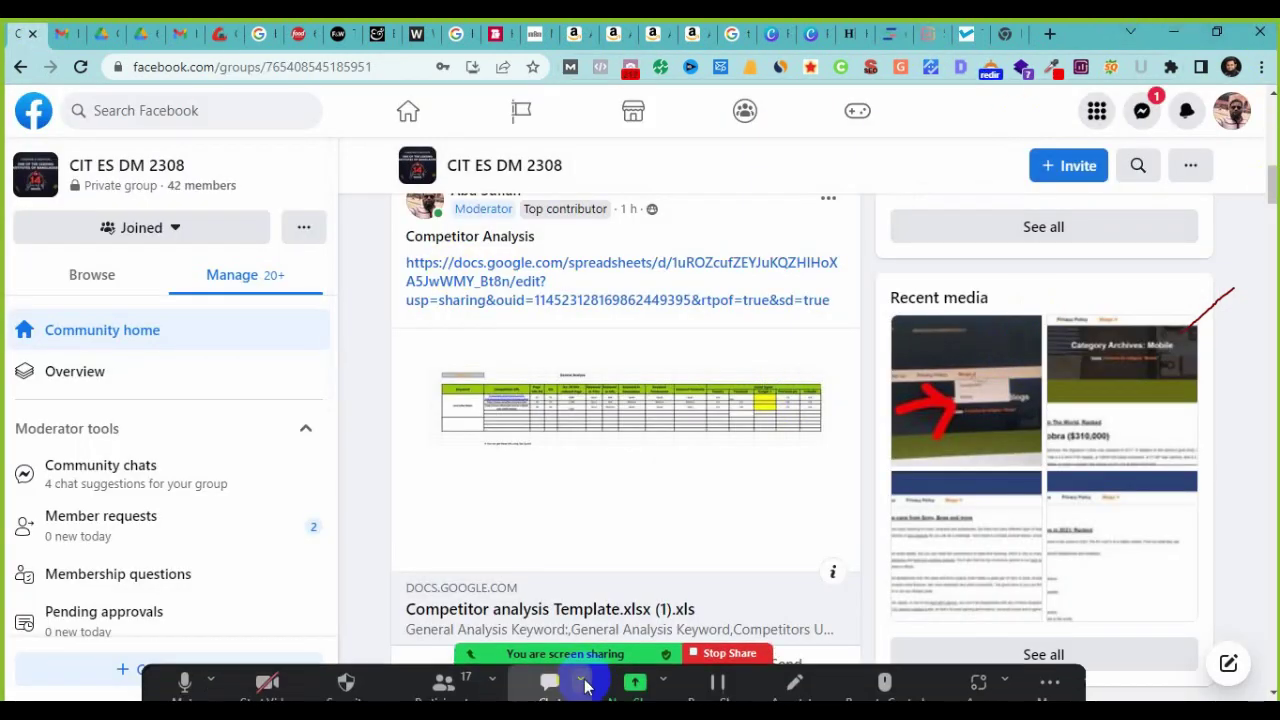
Step: Check the Zoom participants list and look through the recent assignment posts in the Facebook group
click(450, 676)
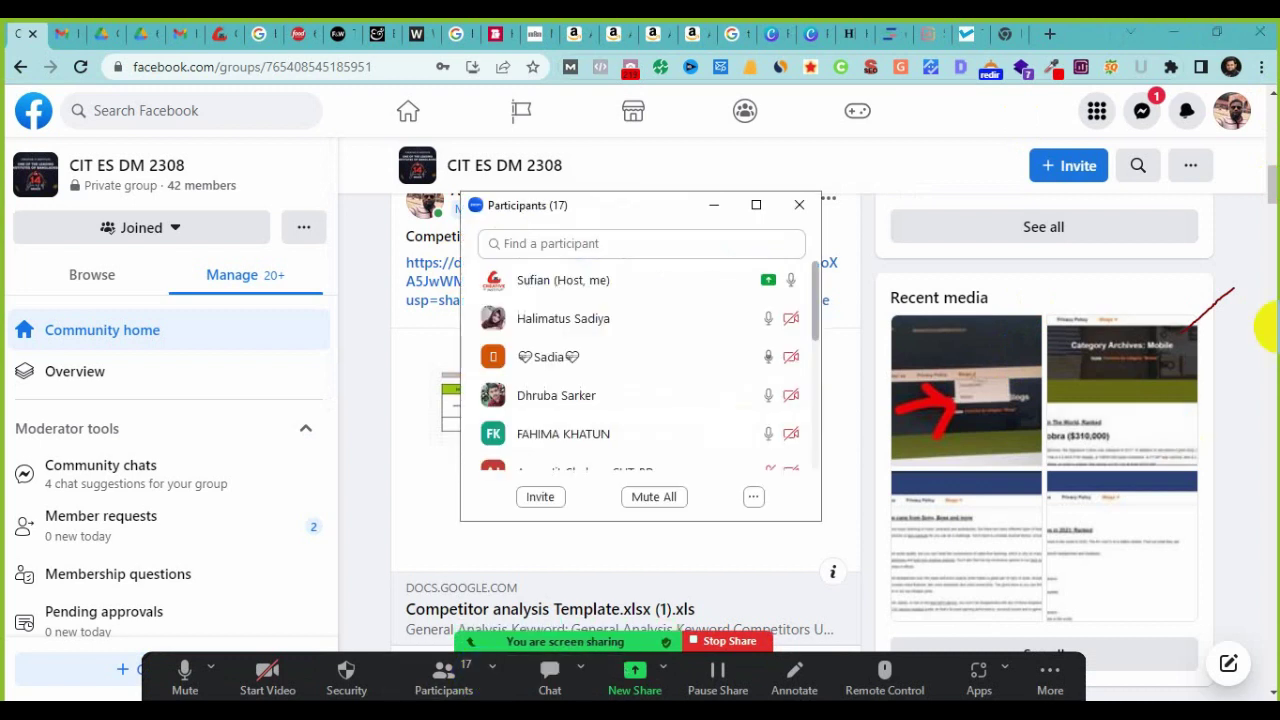
click(730, 210)
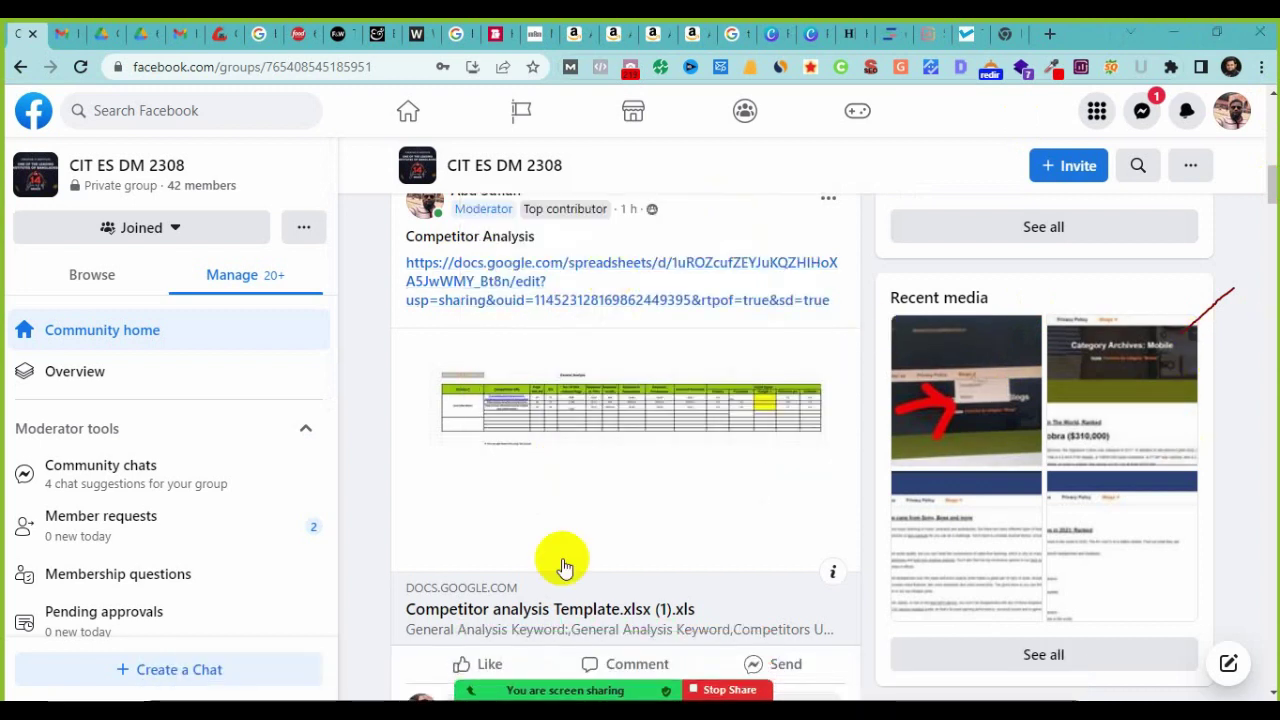
scroll(563, 563, up, 10)
scroll(563, 566, down, 10)
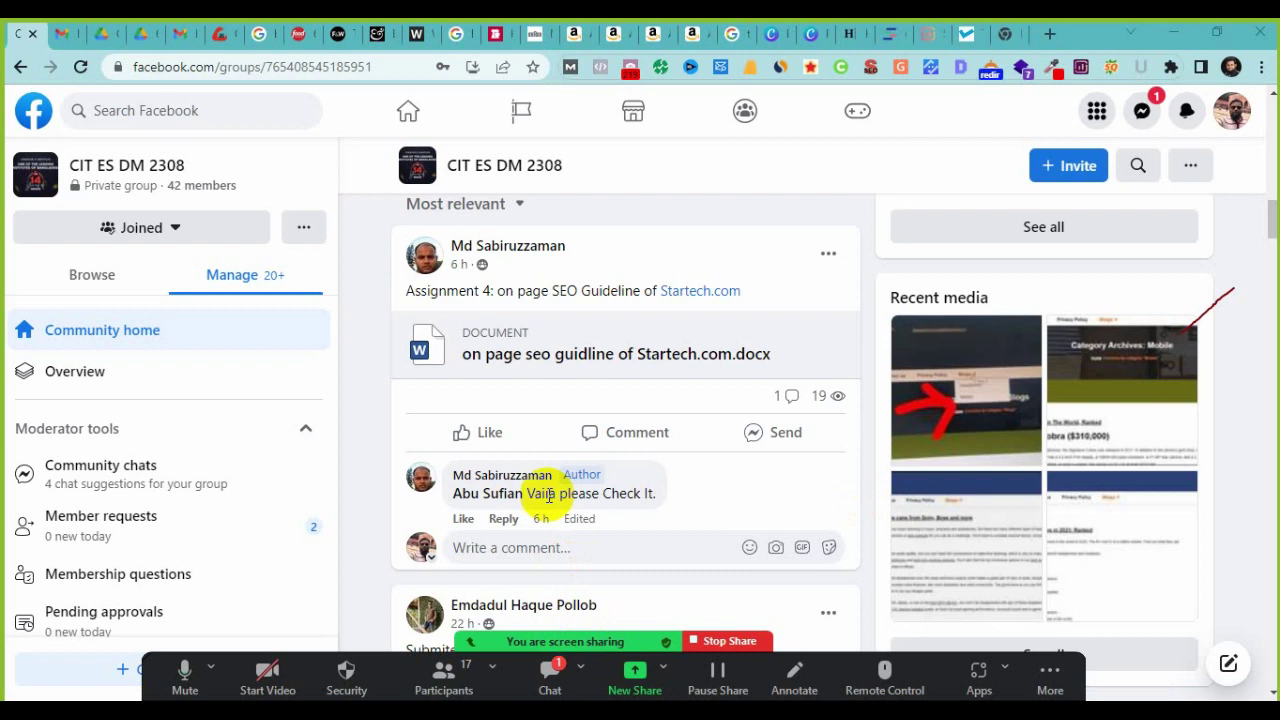
Step: End the ES DM 2308 Zoom meeting
click(1050, 680)
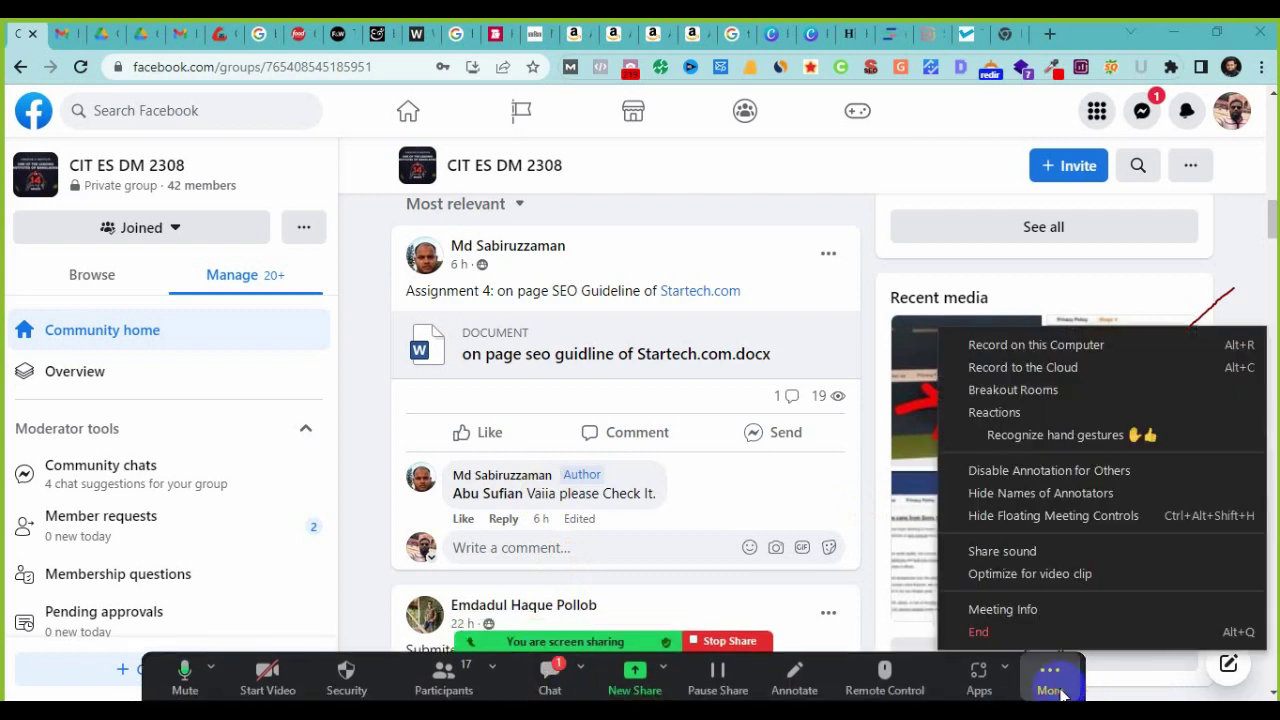
click(1046, 630)
click(694, 318)
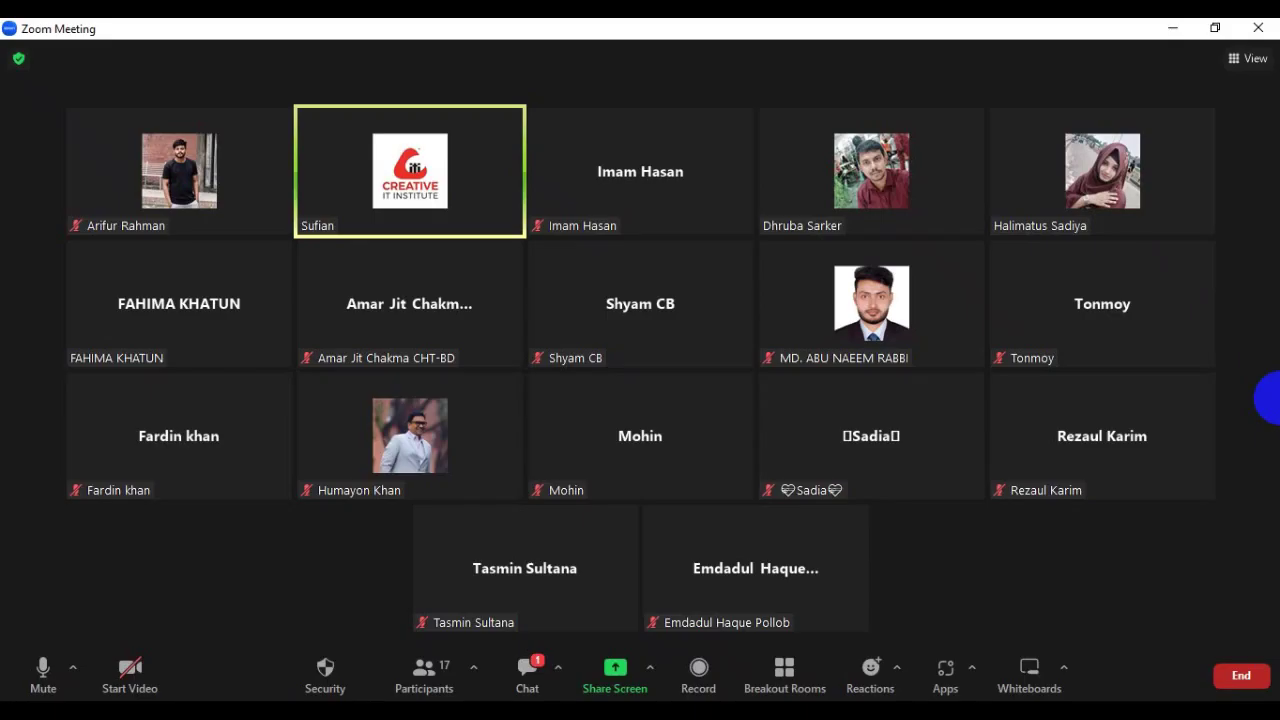
click(571, 350)
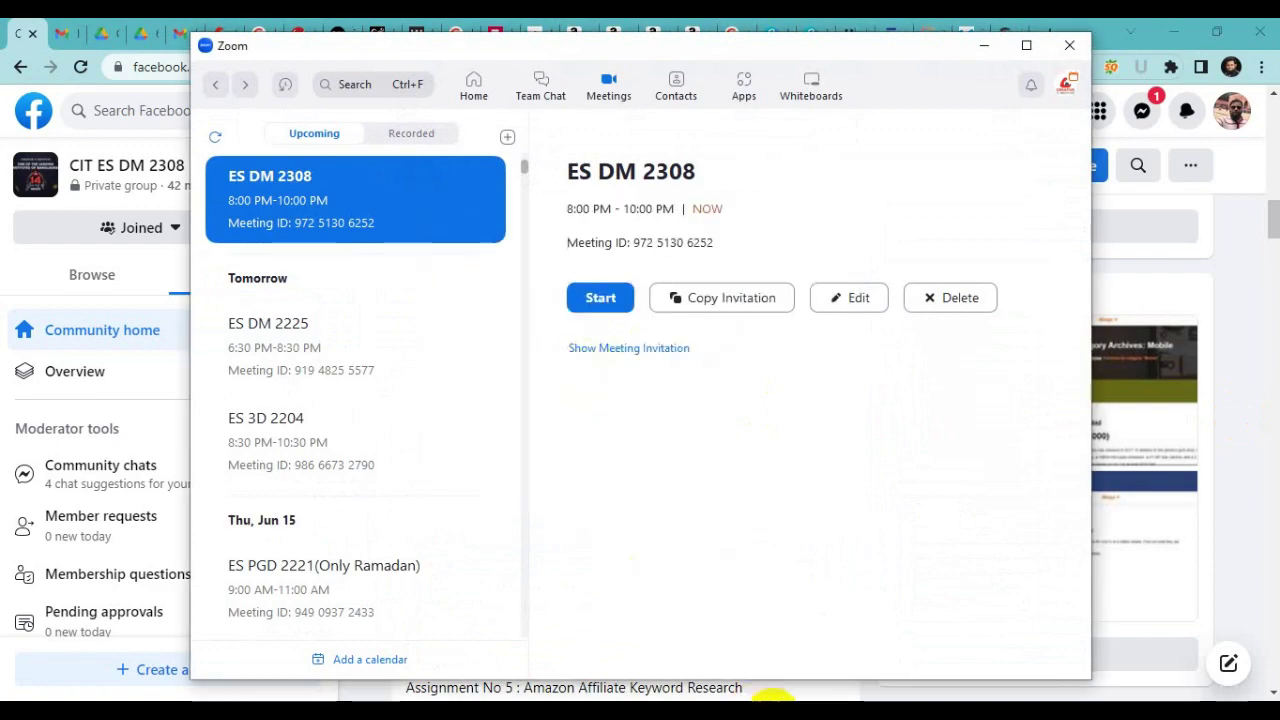